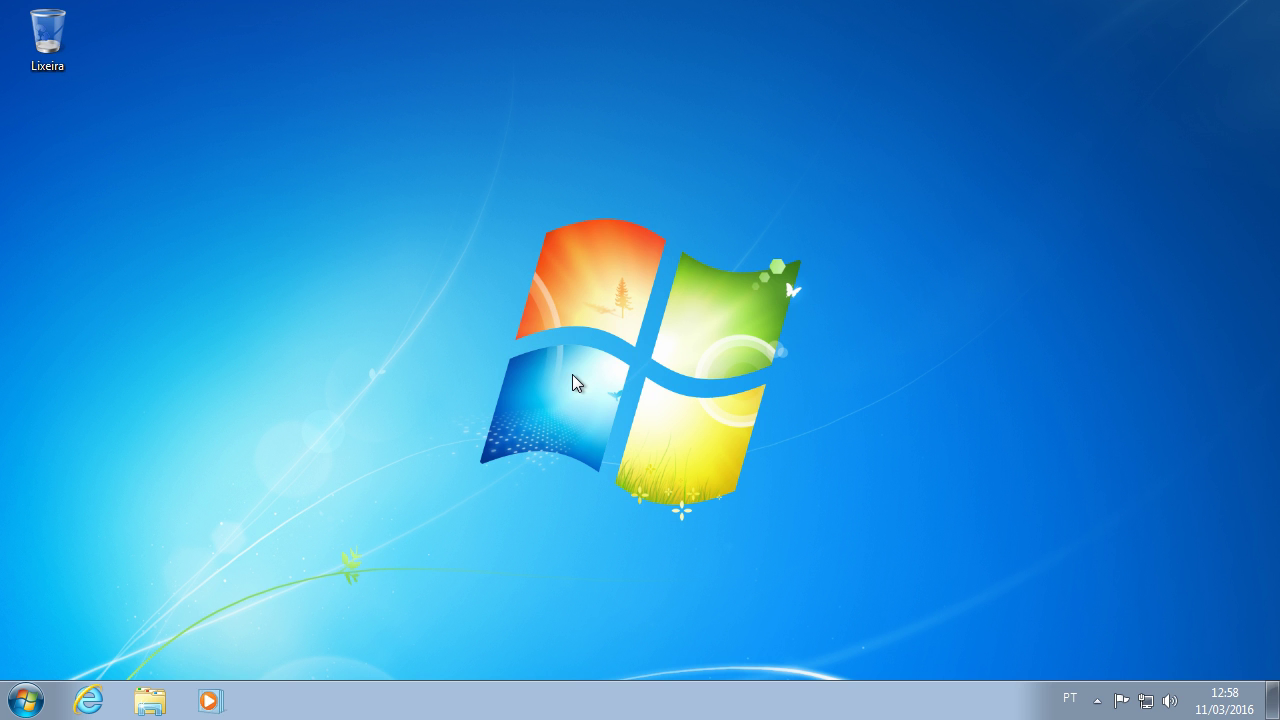
Step: Launch Internet Explorer and load torproject.org
left_click(89, 700)
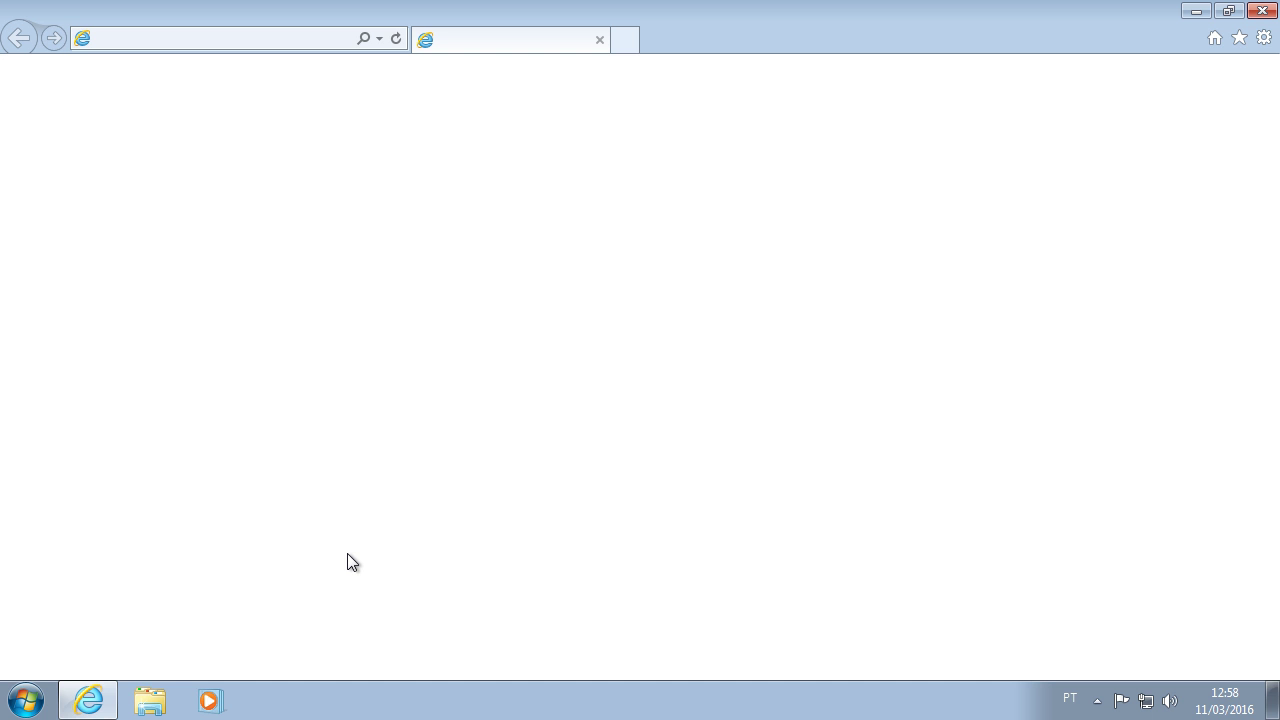
key("alt")
type("tor")
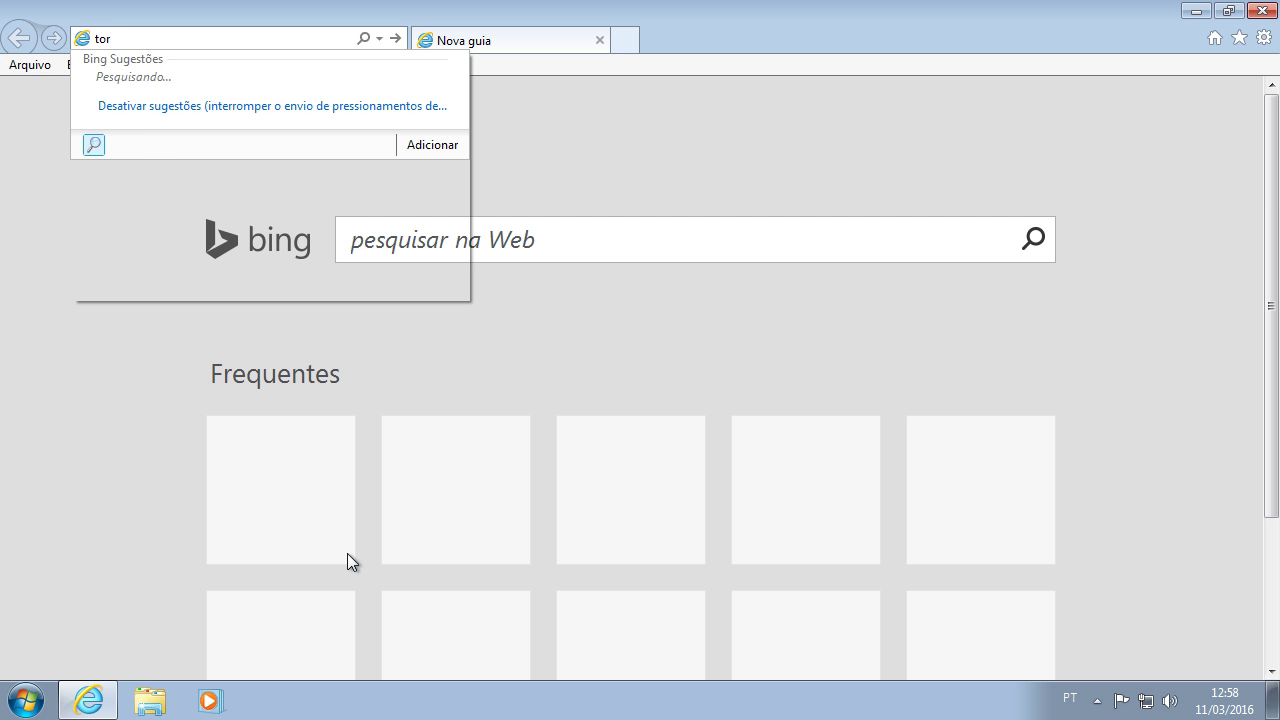
type("project.org")
key("Return")
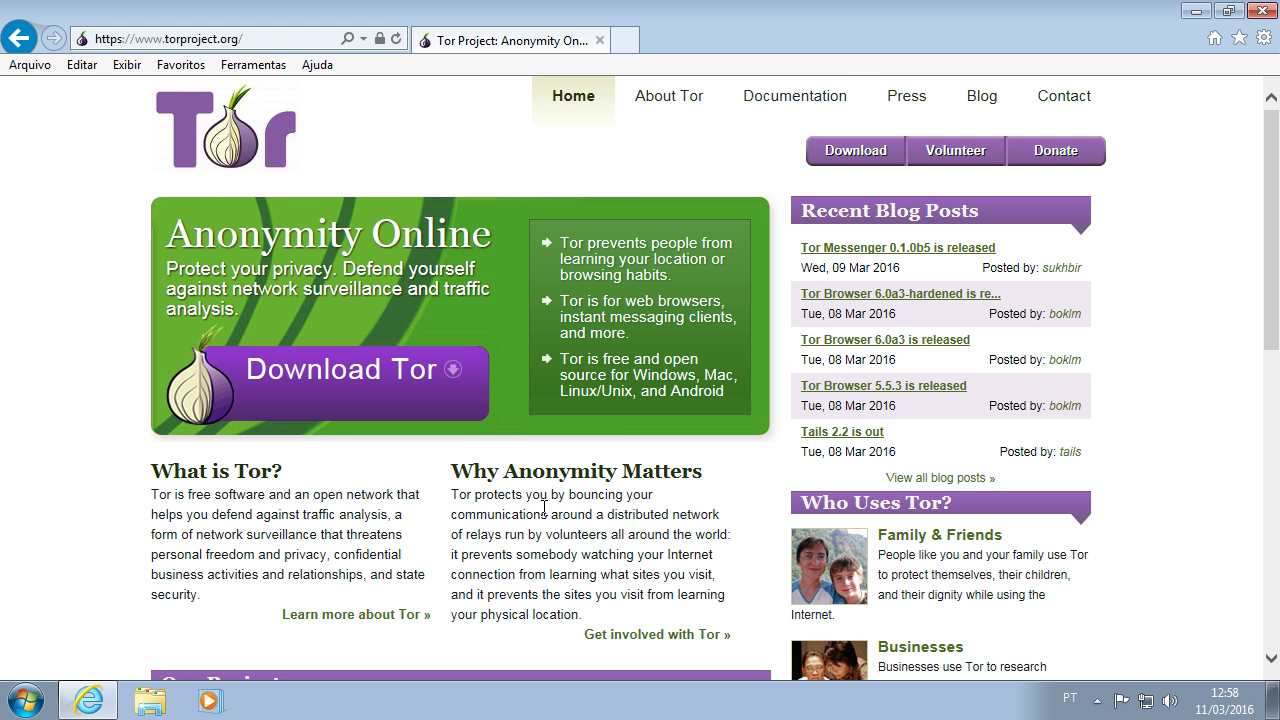
Step: Download the Português Tor Browser installer from the download page and save it
left_click(846, 152)
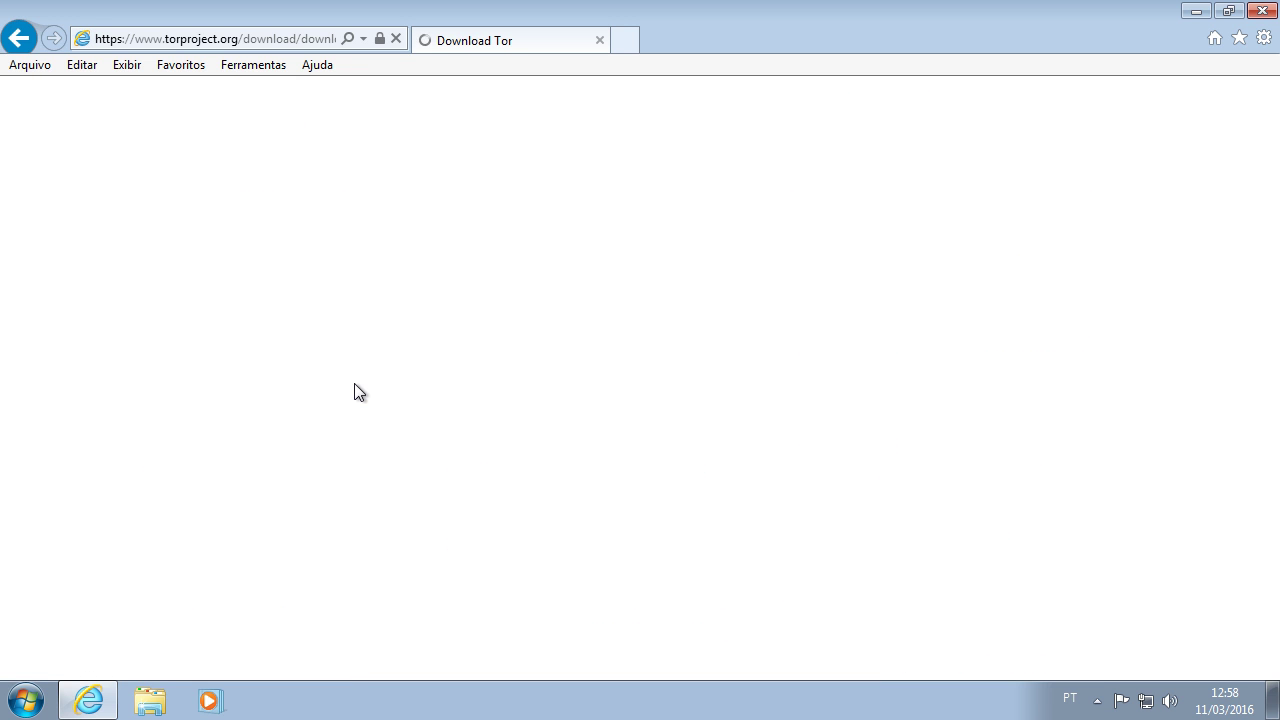
left_click(383, 537)
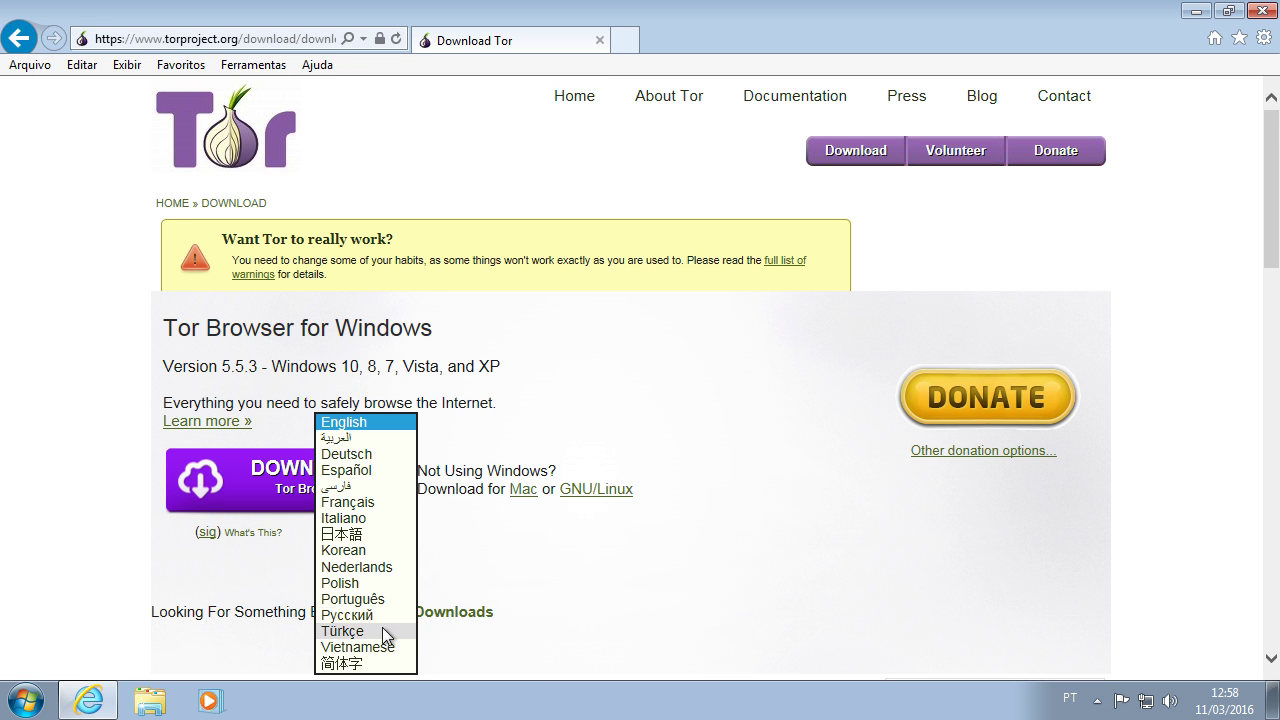
left_click(378, 599)
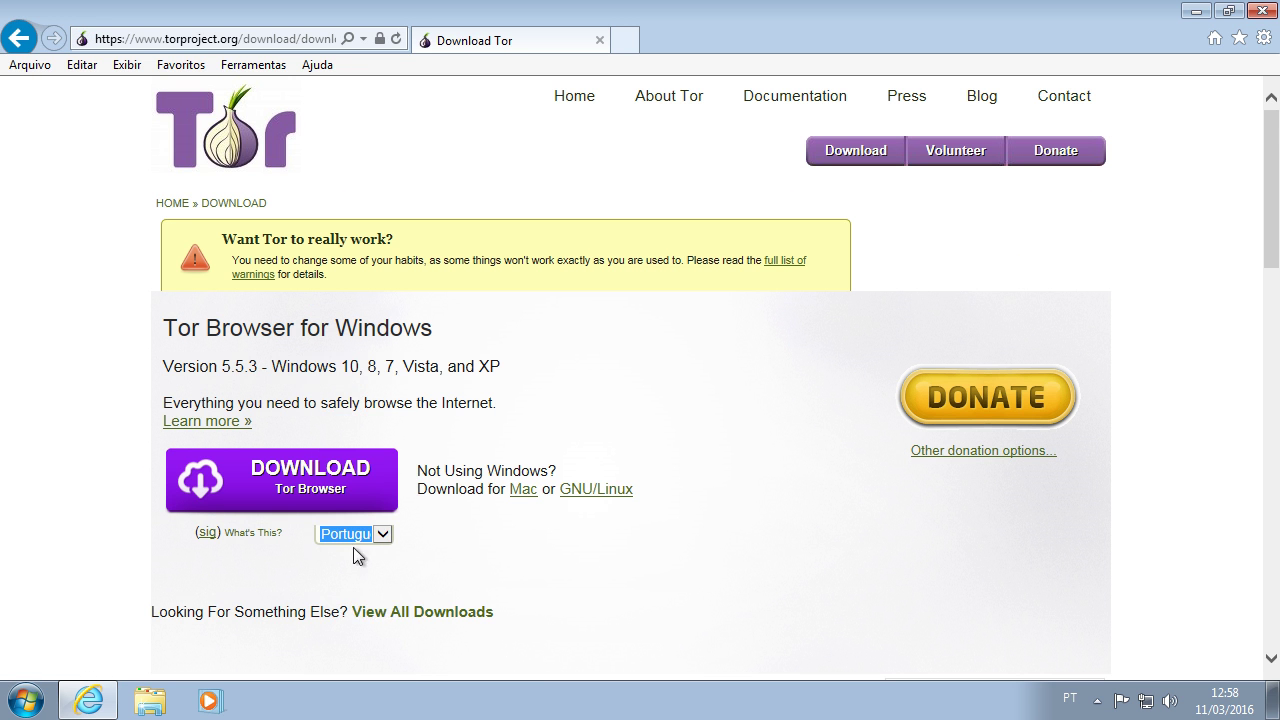
left_click(295, 480)
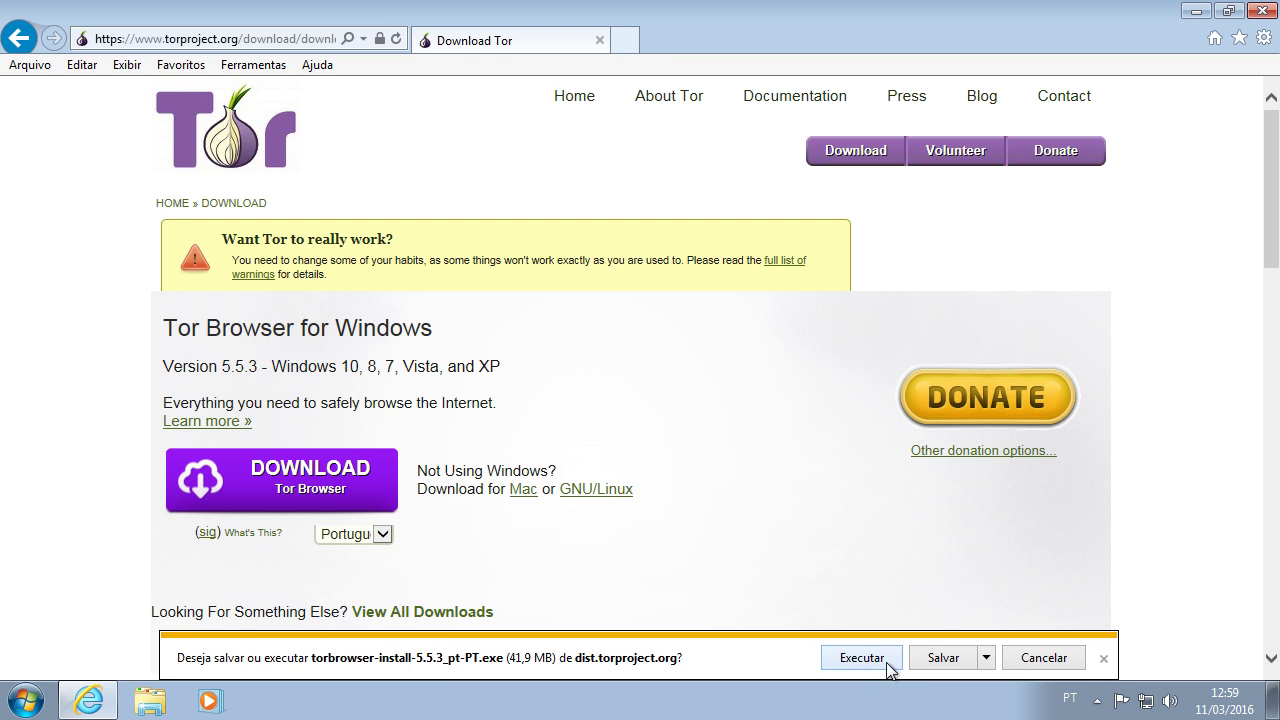
left_click(930, 660)
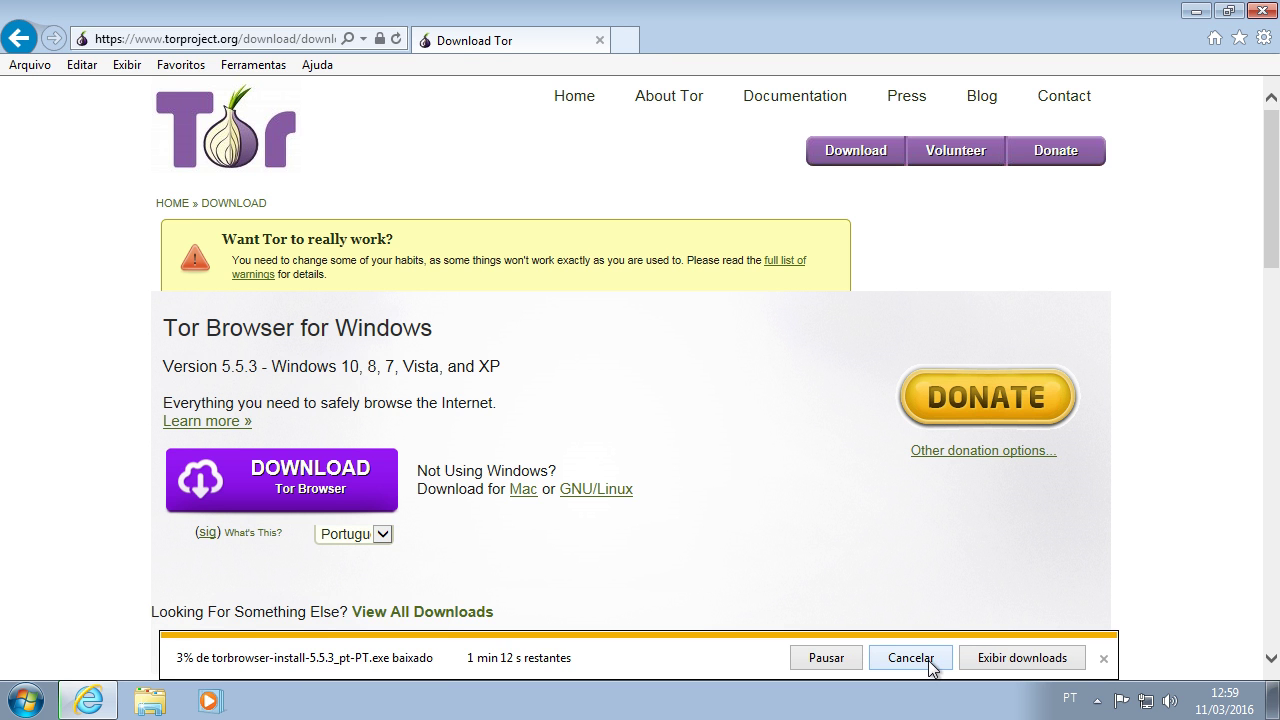
Step: Show the downloads list and open the Downloads folder holding torbrowser-install-5.5.3_pt-PT
left_click(1035, 667)
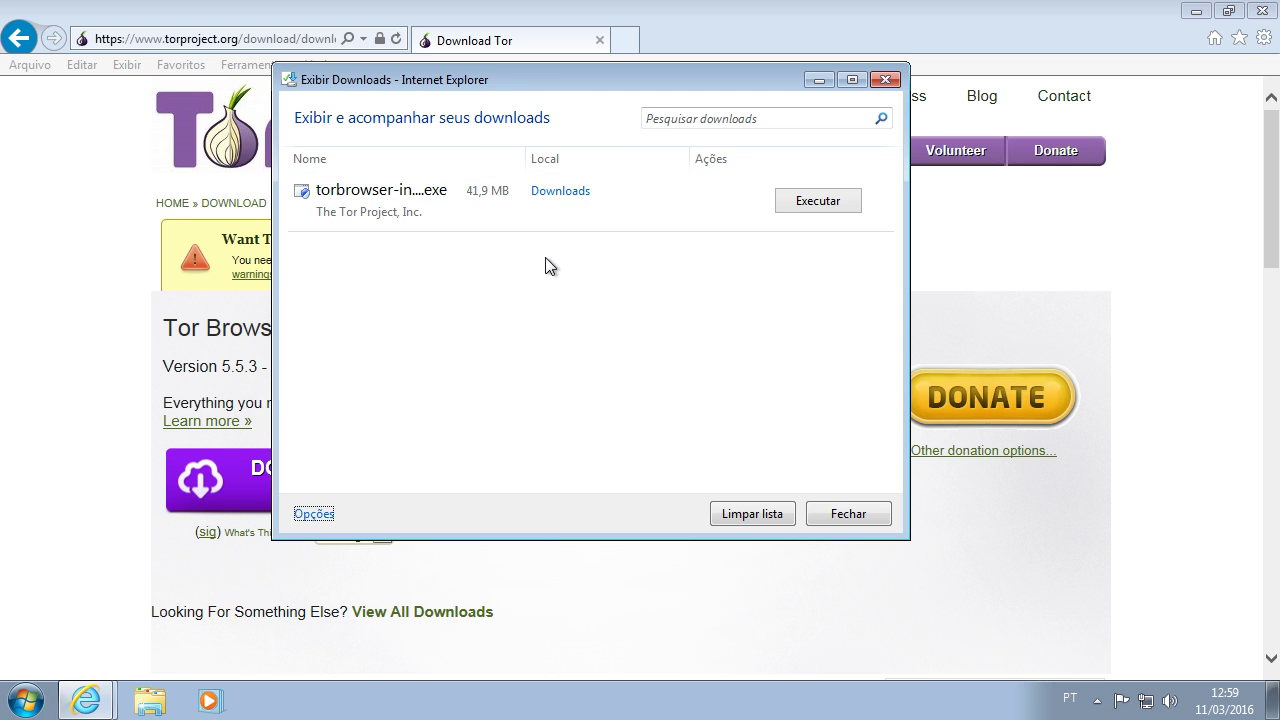
left_click(556, 192)
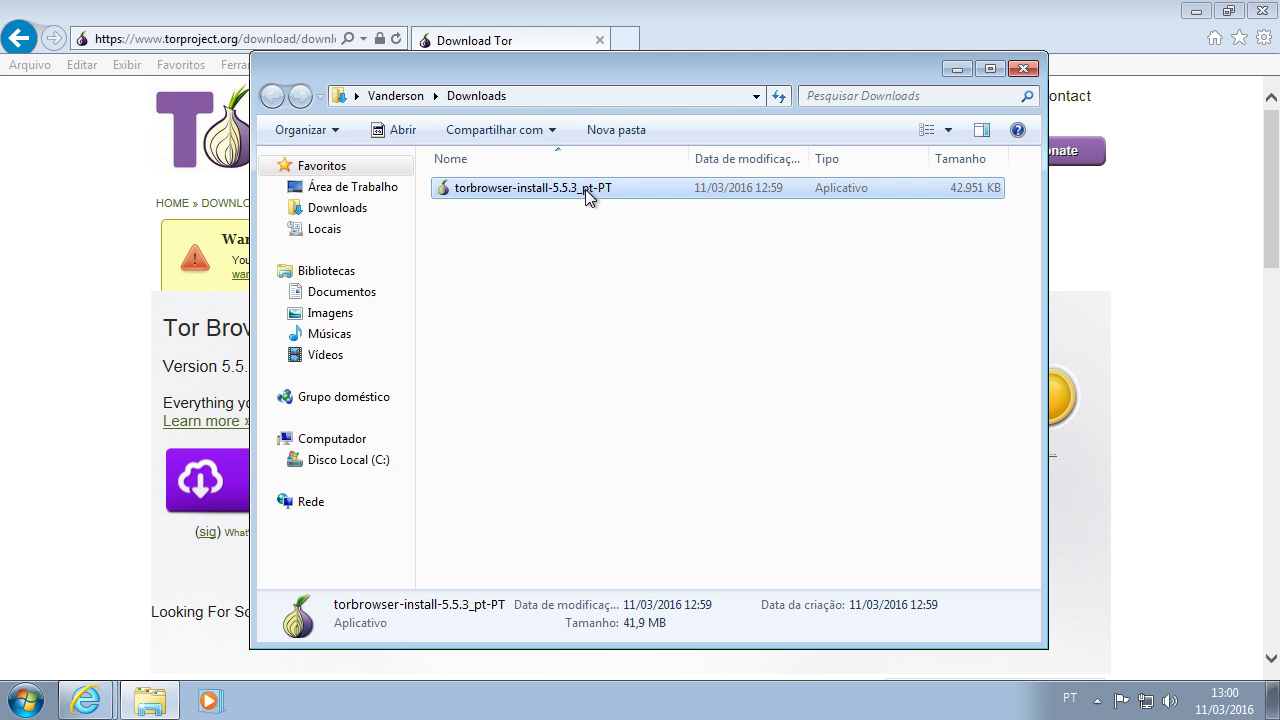
Step: Run the Tor Browser installer and install it into the desktop Tor Browser folder
double_click(588, 190)
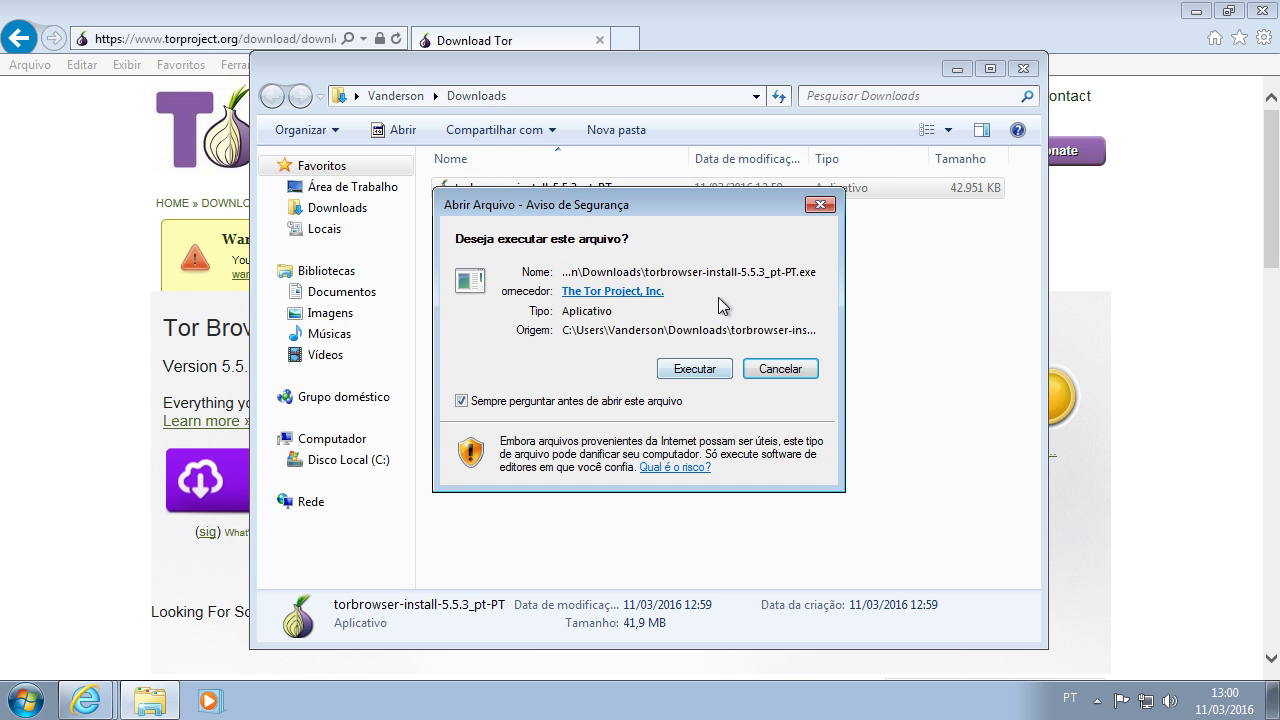
left_click(689, 371)
left_click(643, 395)
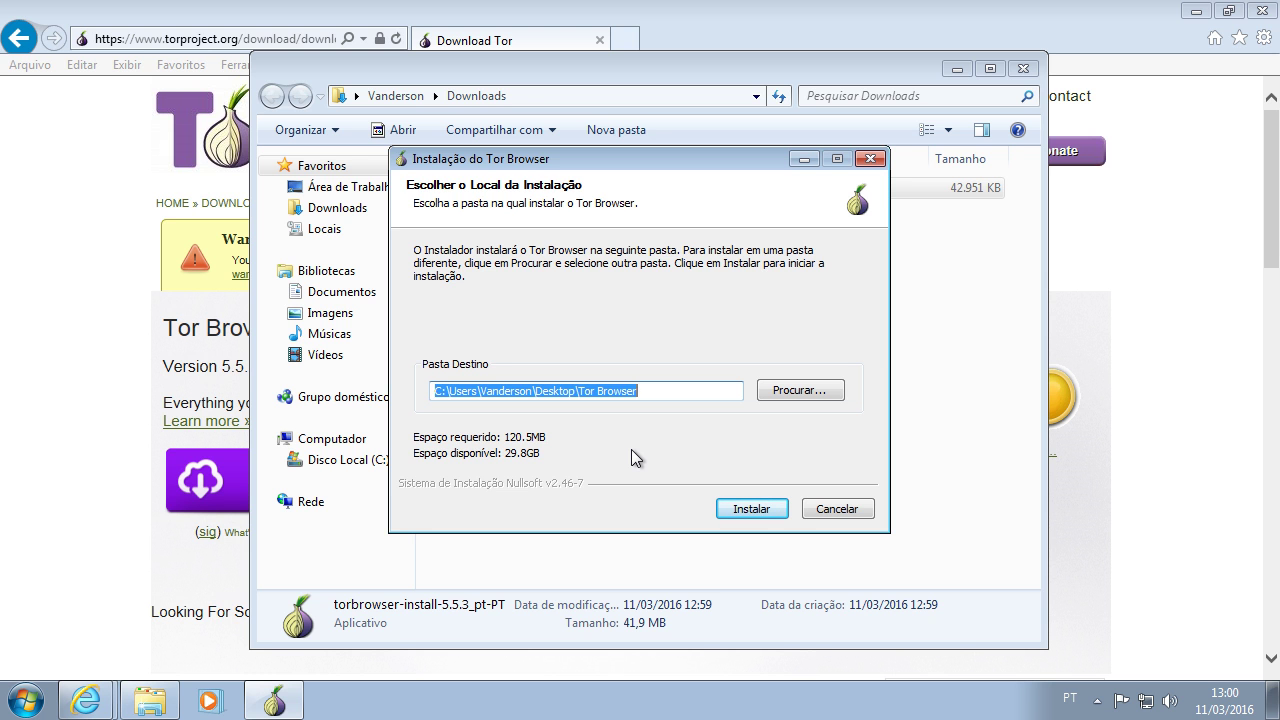
left_click(750, 509)
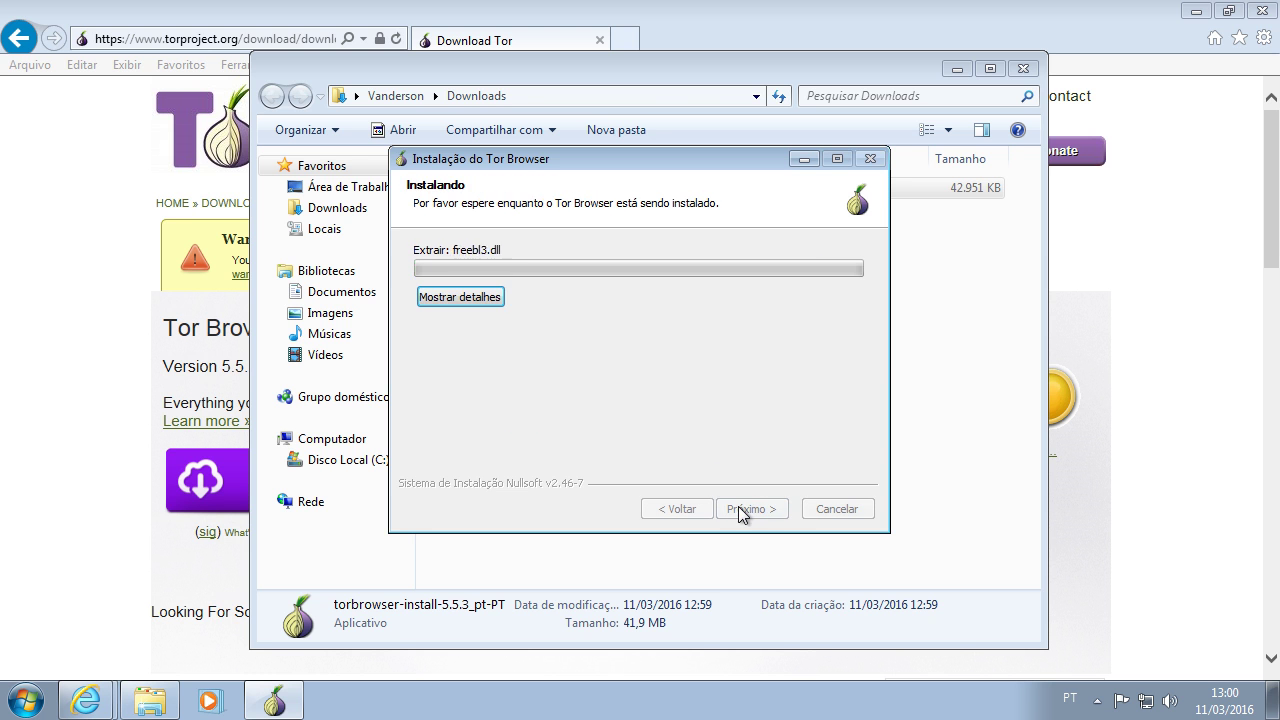
key("Return")
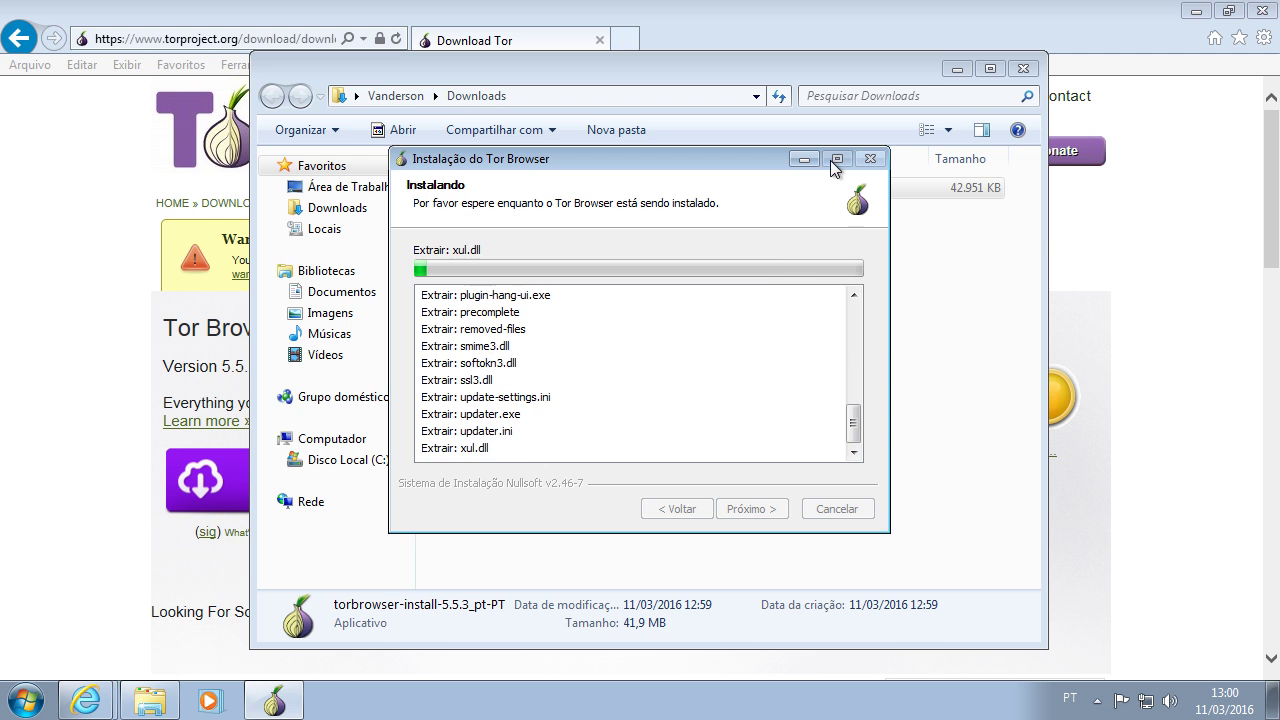
Step: Minimize the installer, close the Downloads folder, clear the download list, and close Internet Explorer
left_click(805, 160)
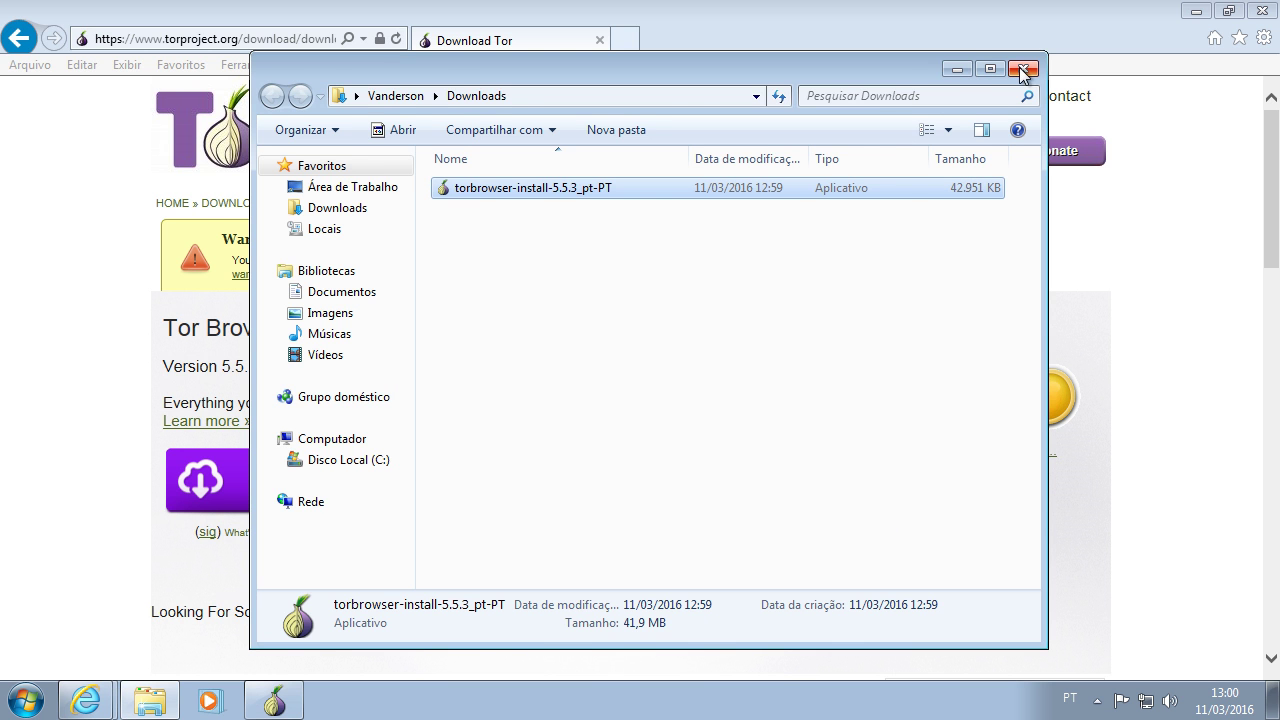
left_click(1022, 68)
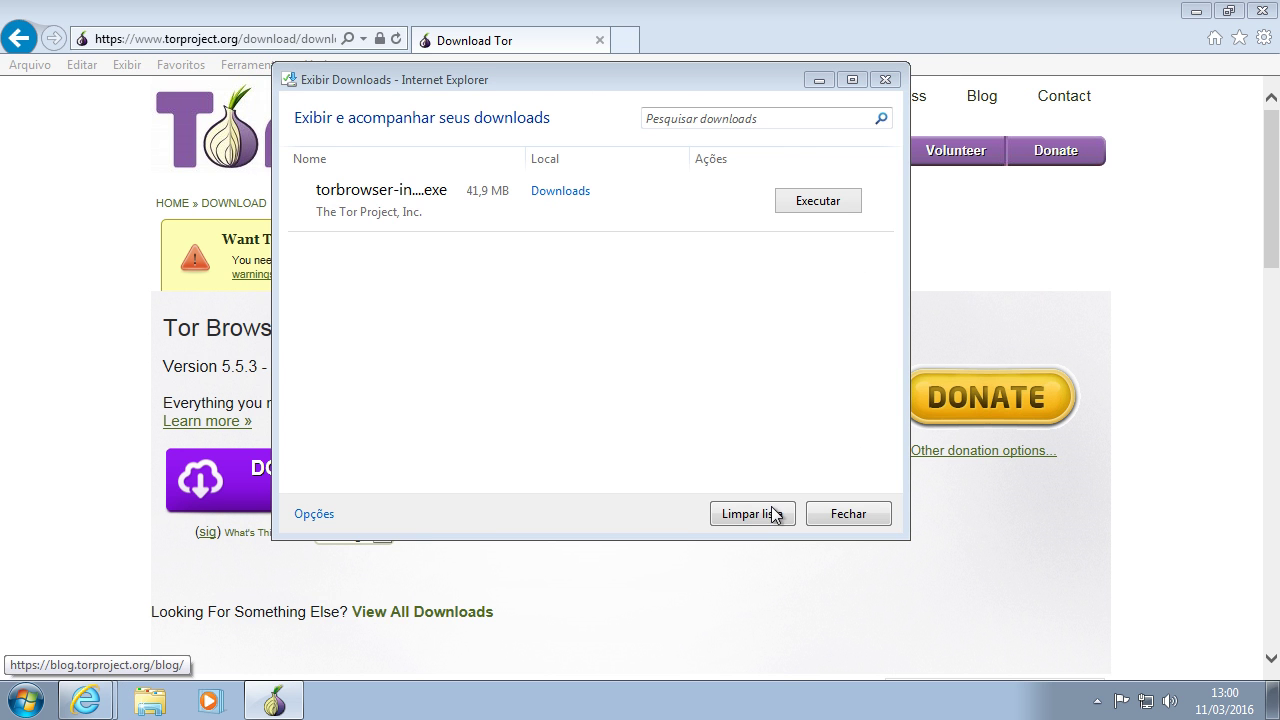
left_click(822, 524)
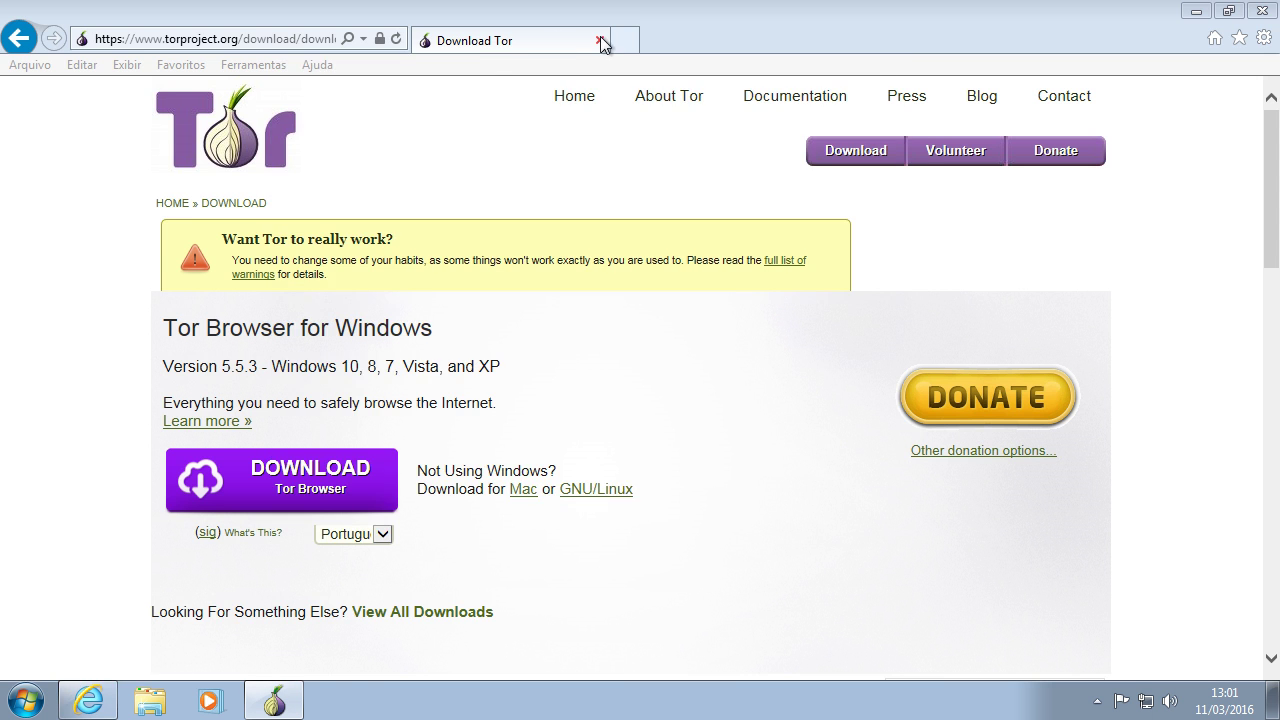
key("alt+F4")
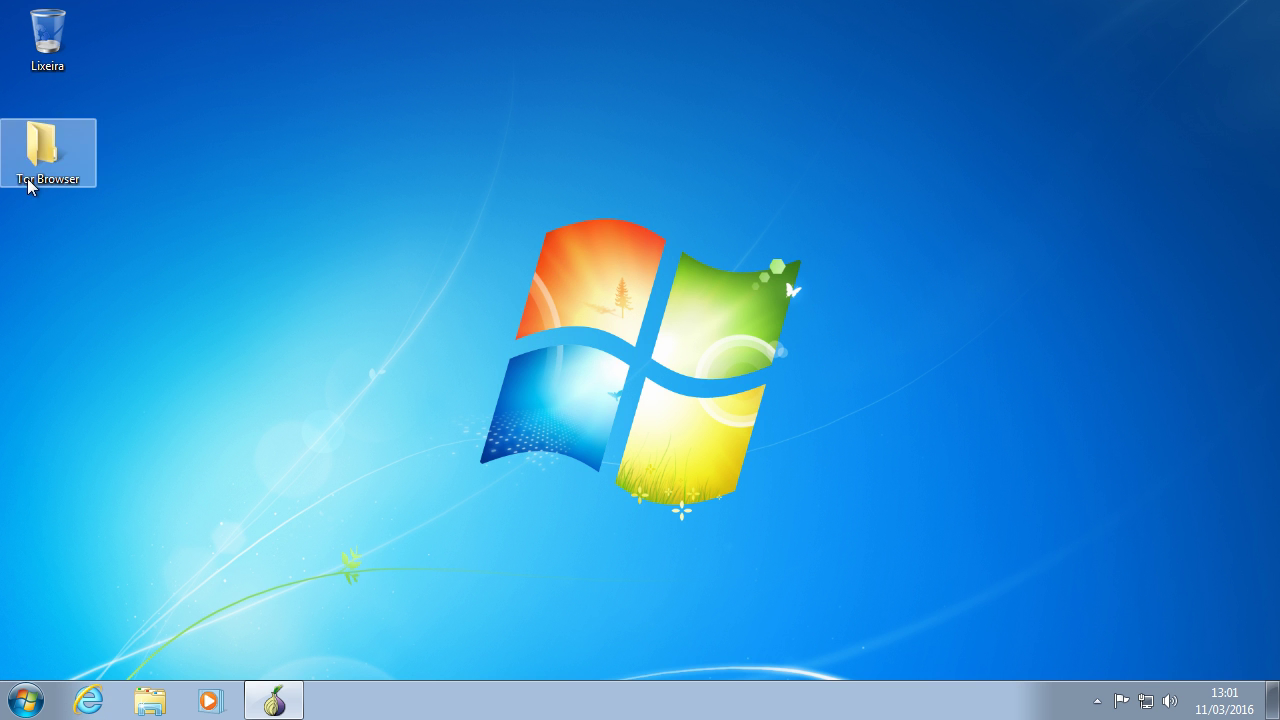
Step: Finish the installer without Start Menu or desktop shortcuts, launching Tor Browser
left_click(45, 183)
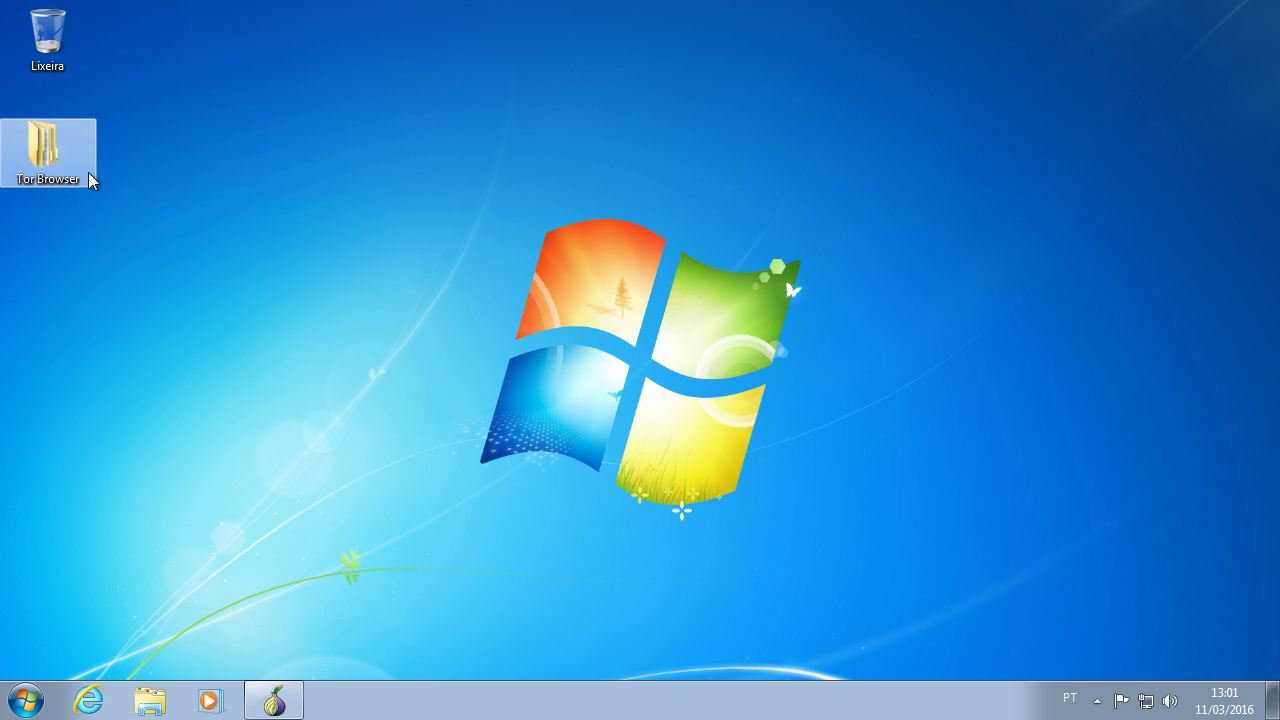
left_click(272, 698)
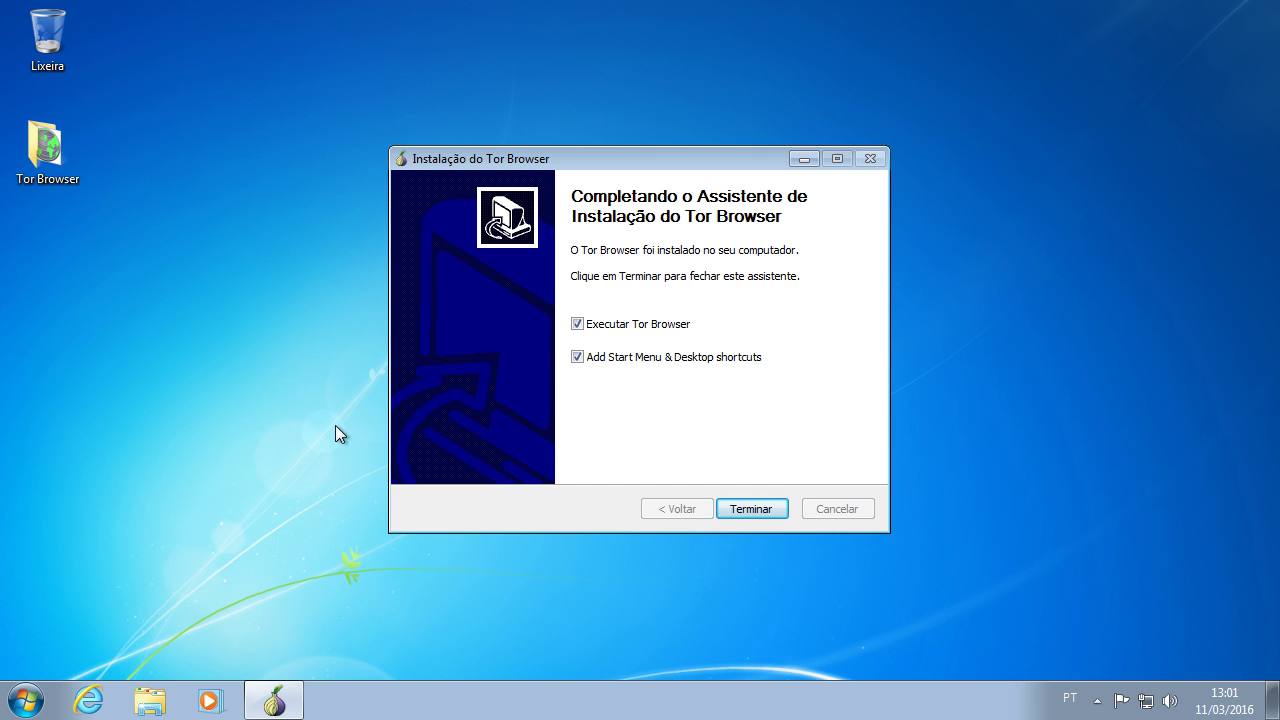
left_click(605, 360)
left_click(751, 509)
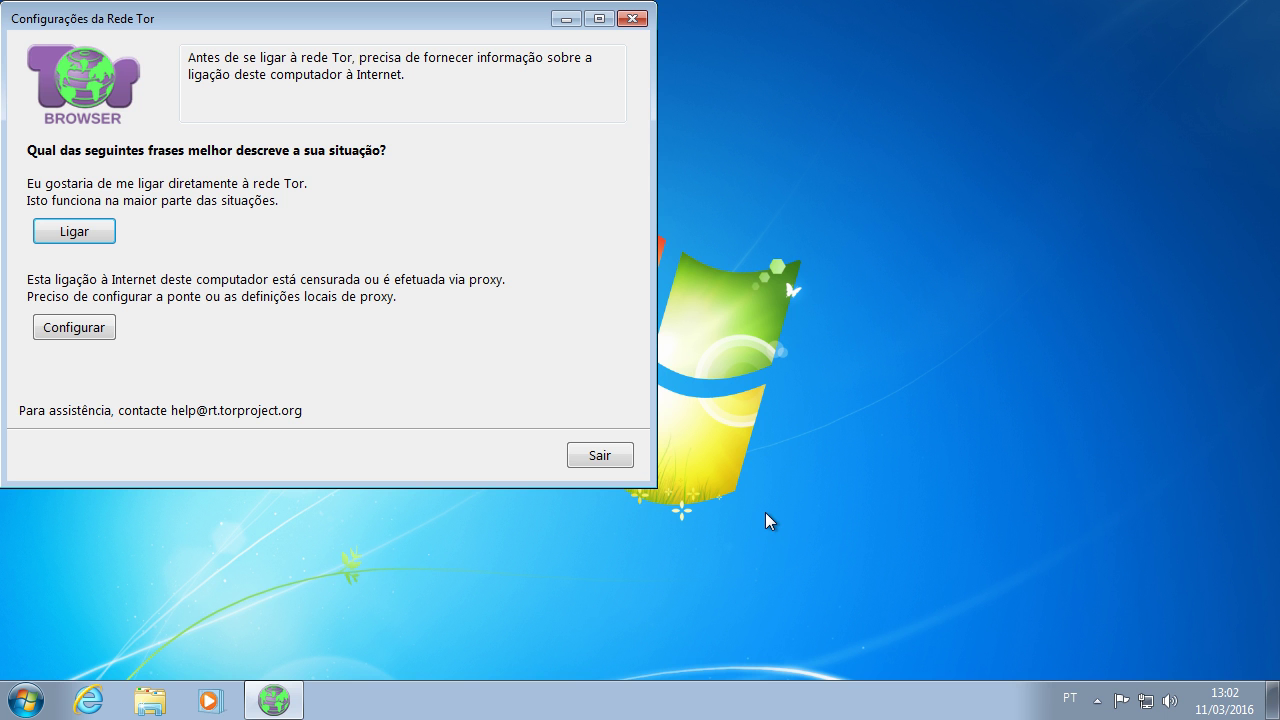
Step: Center the Tor Network Settings window and connect directly to the Tor network
left_click_drag(350, 18, 680, 95)
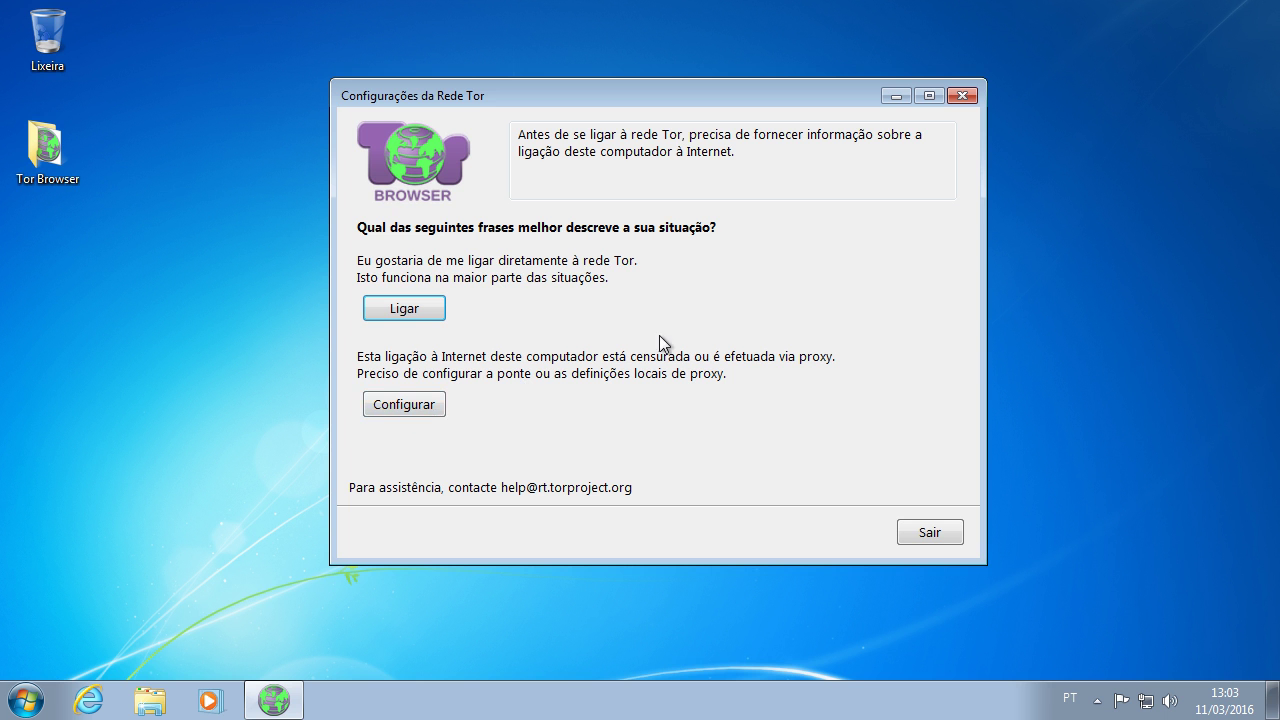
left_click(399, 314)
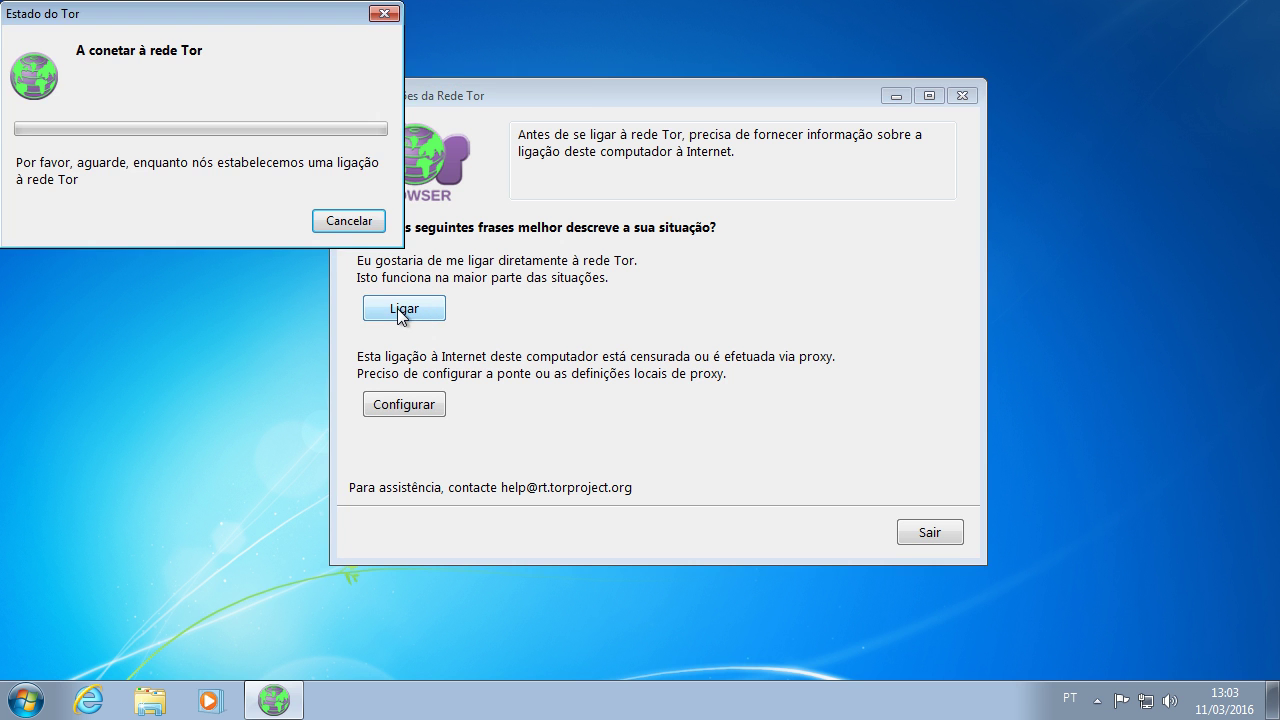
left_click_drag(145, 14, 622, 207)
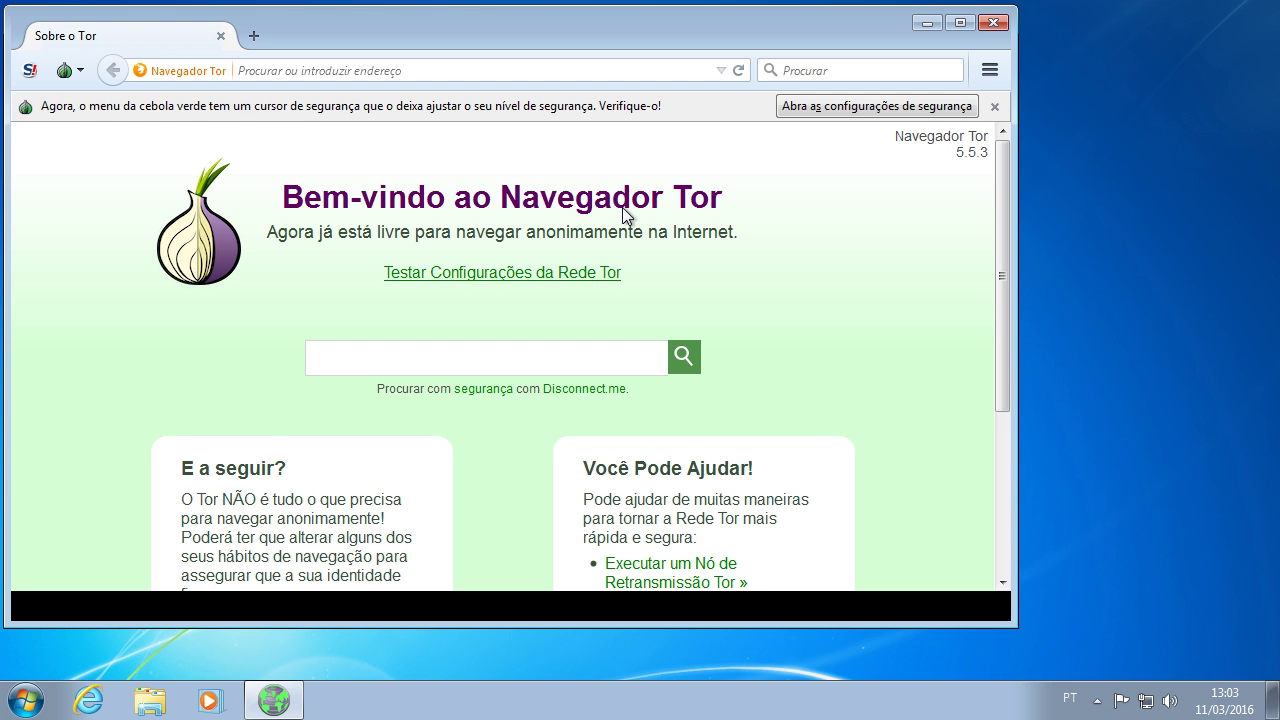
Step: Accept the security settings notice, show the bookmarks toolbar and menu bar, then close Tor Browser
left_click(827, 102)
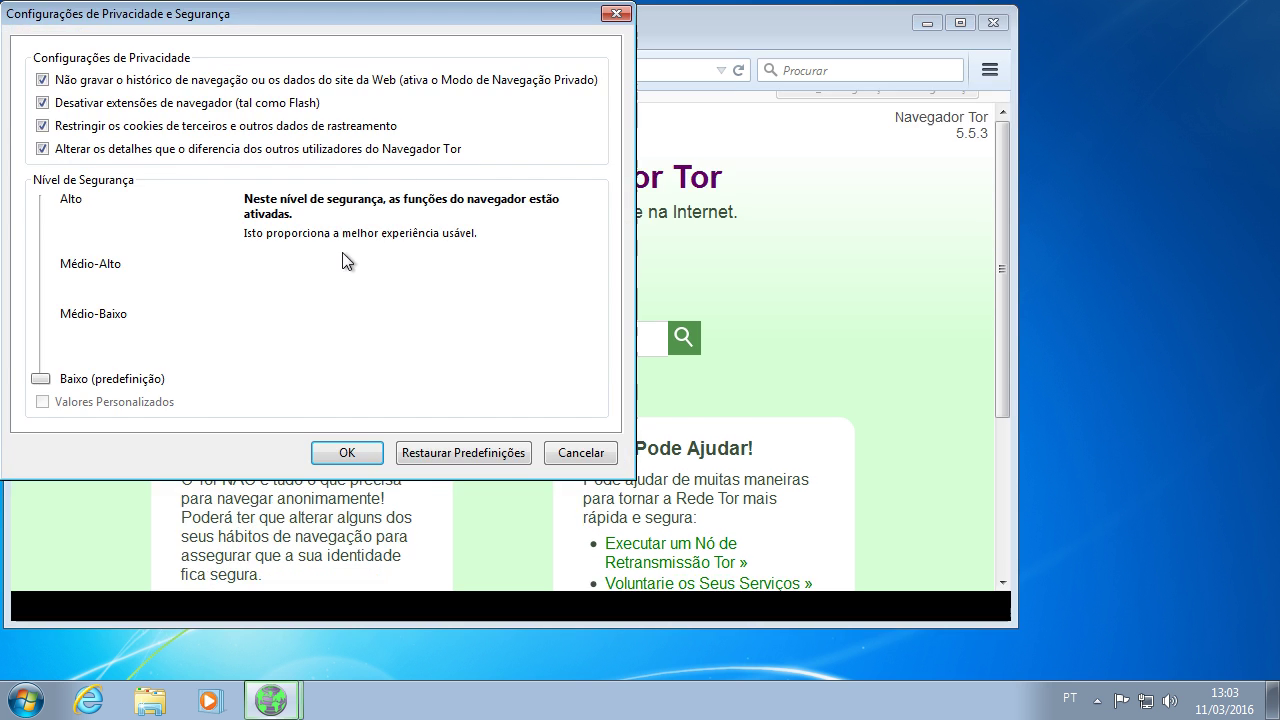
left_click(366, 452)
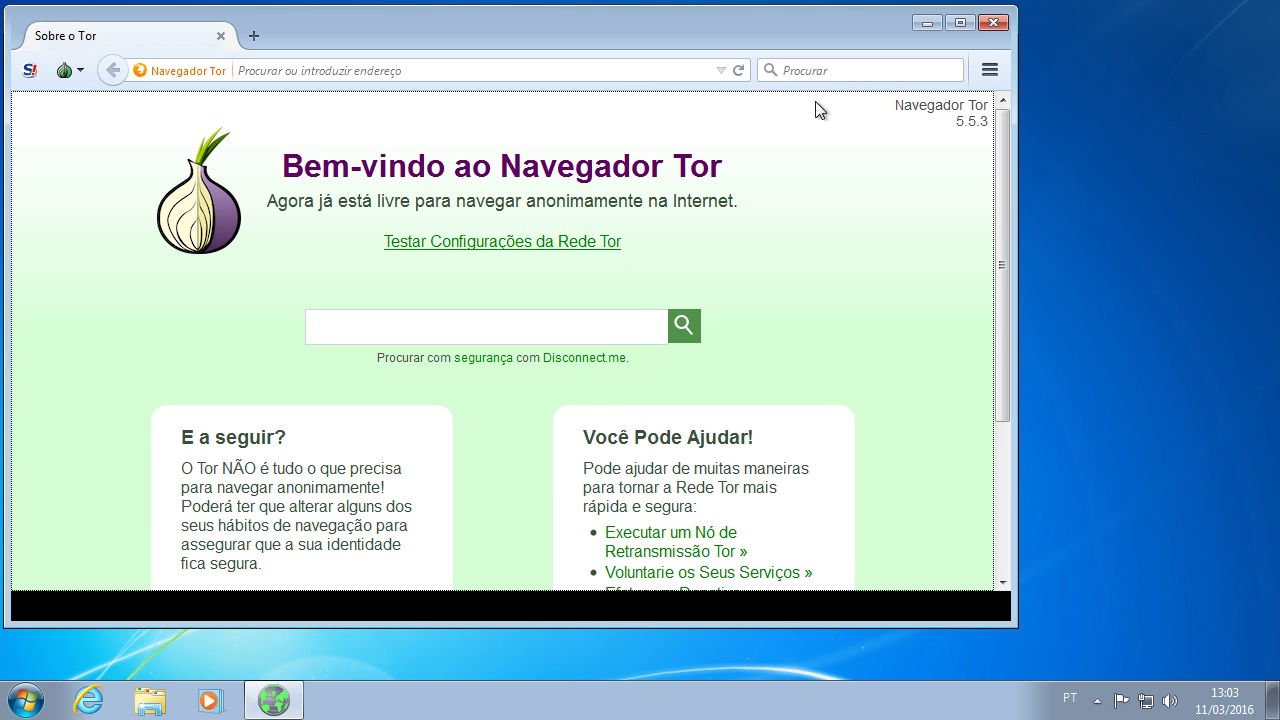
right_click(722, 35)
left_click(760, 143)
right_click(739, 37)
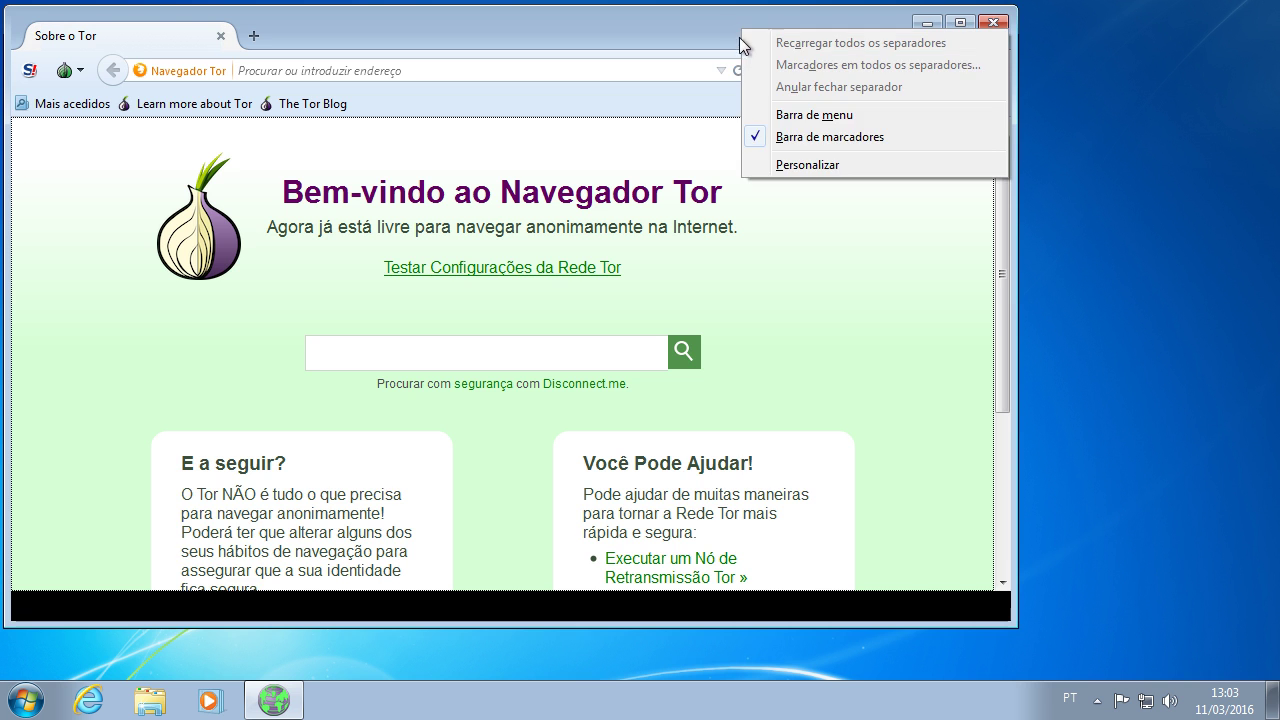
left_click(767, 116)
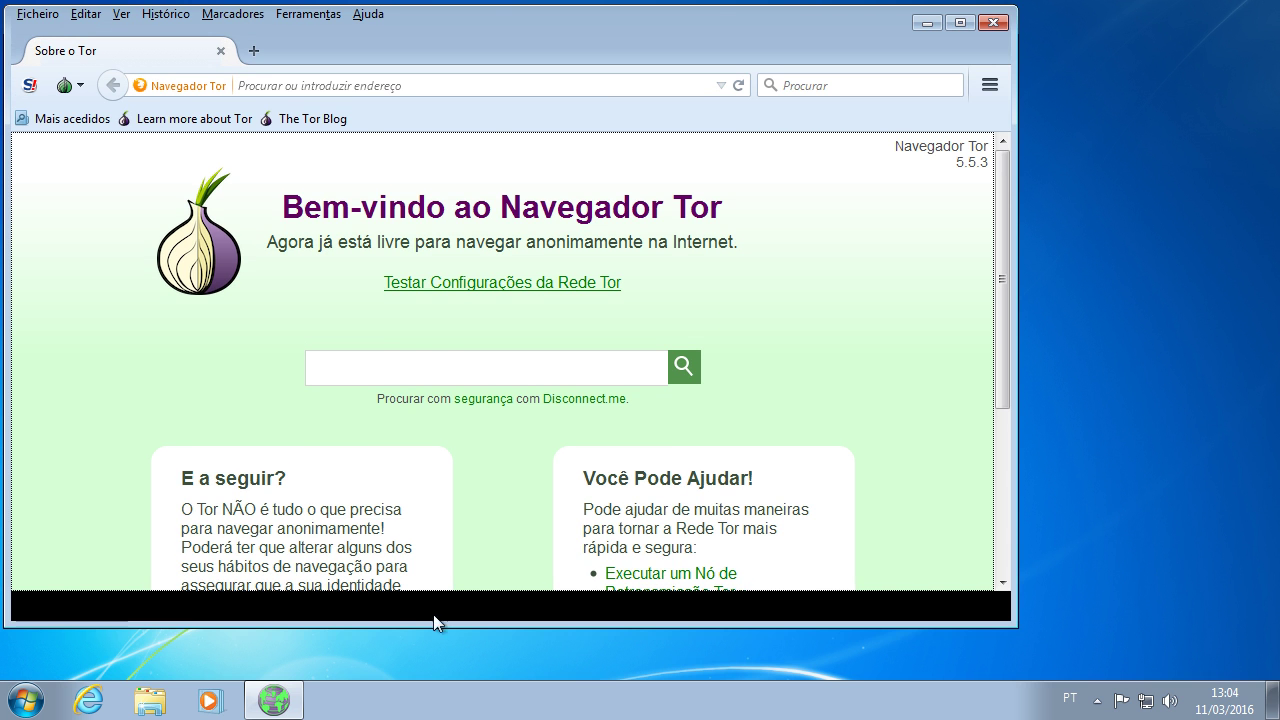
left_click(221, 51)
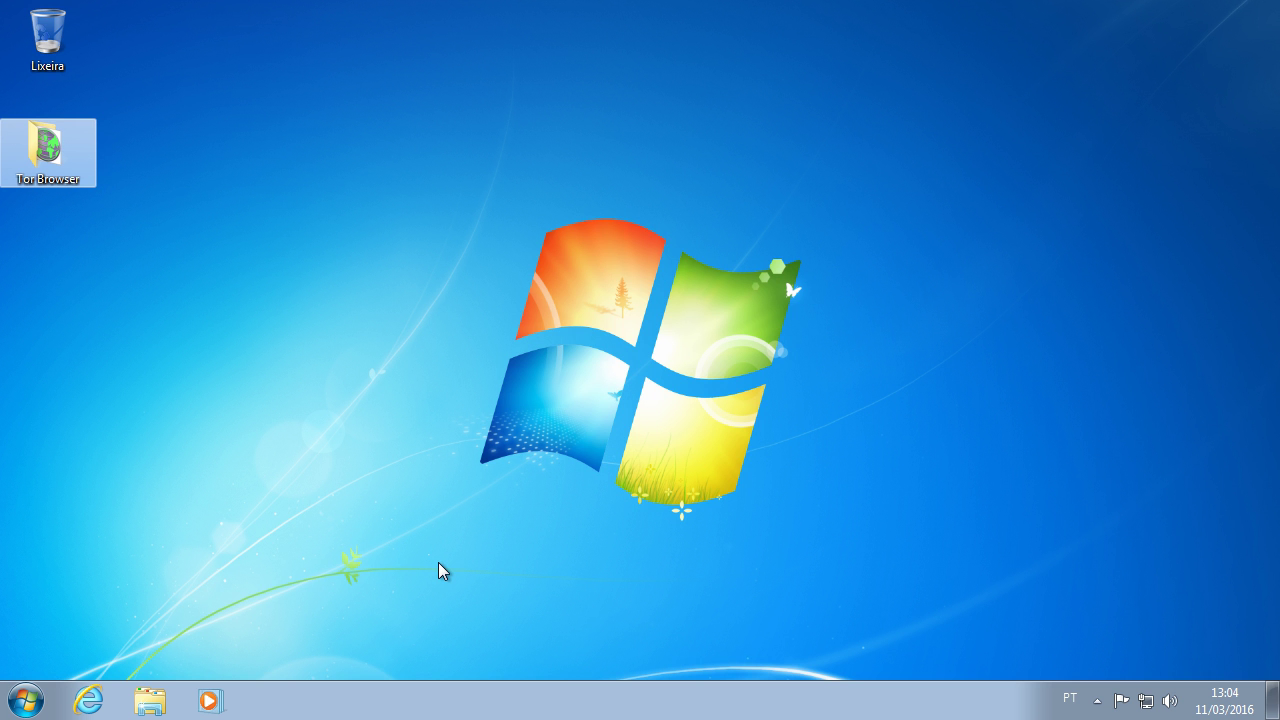
Step: Open the Windows Features list from Control Panel's Programas page, maximized
left_click(38, 702)
left_click(292, 484)
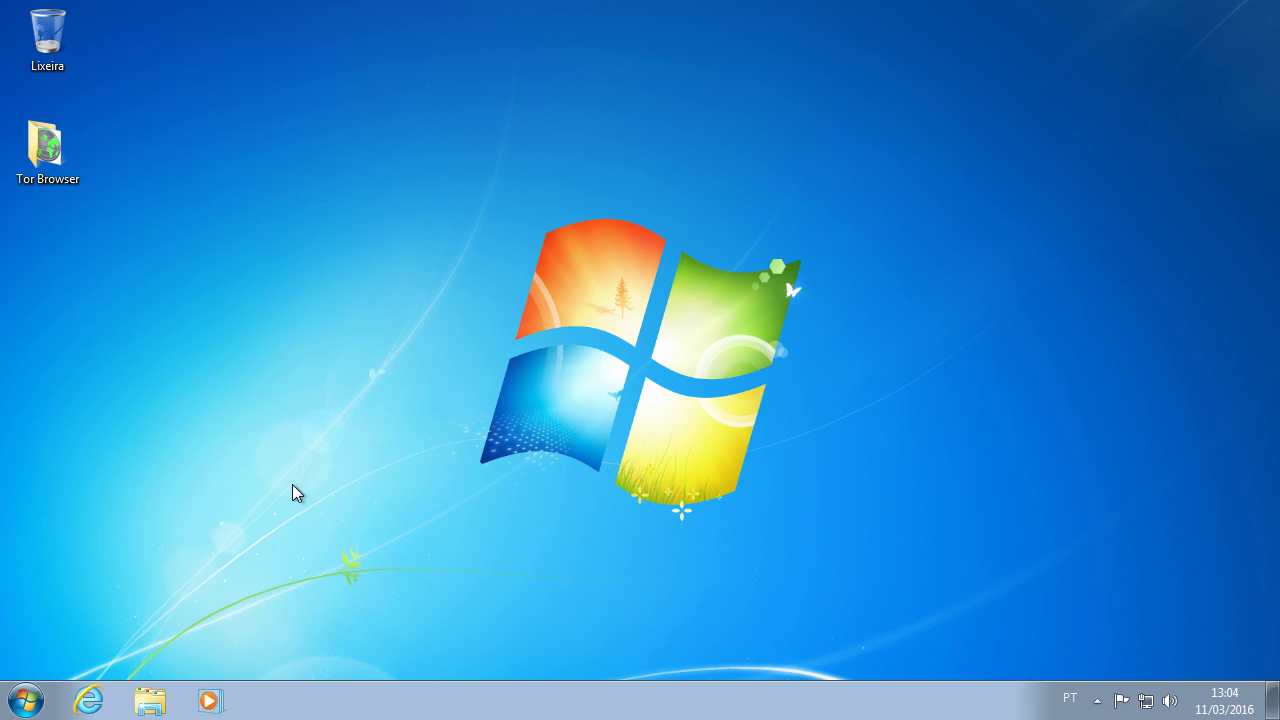
left_click(467, 200)
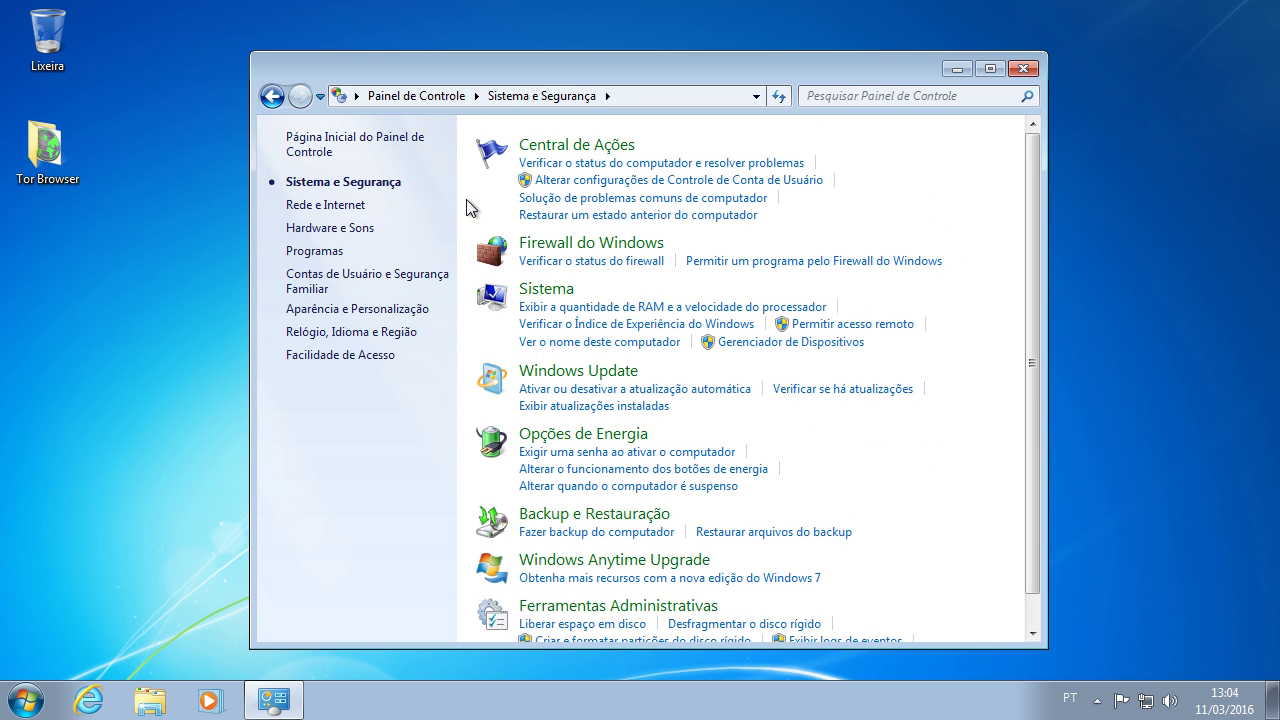
left_click(366, 148)
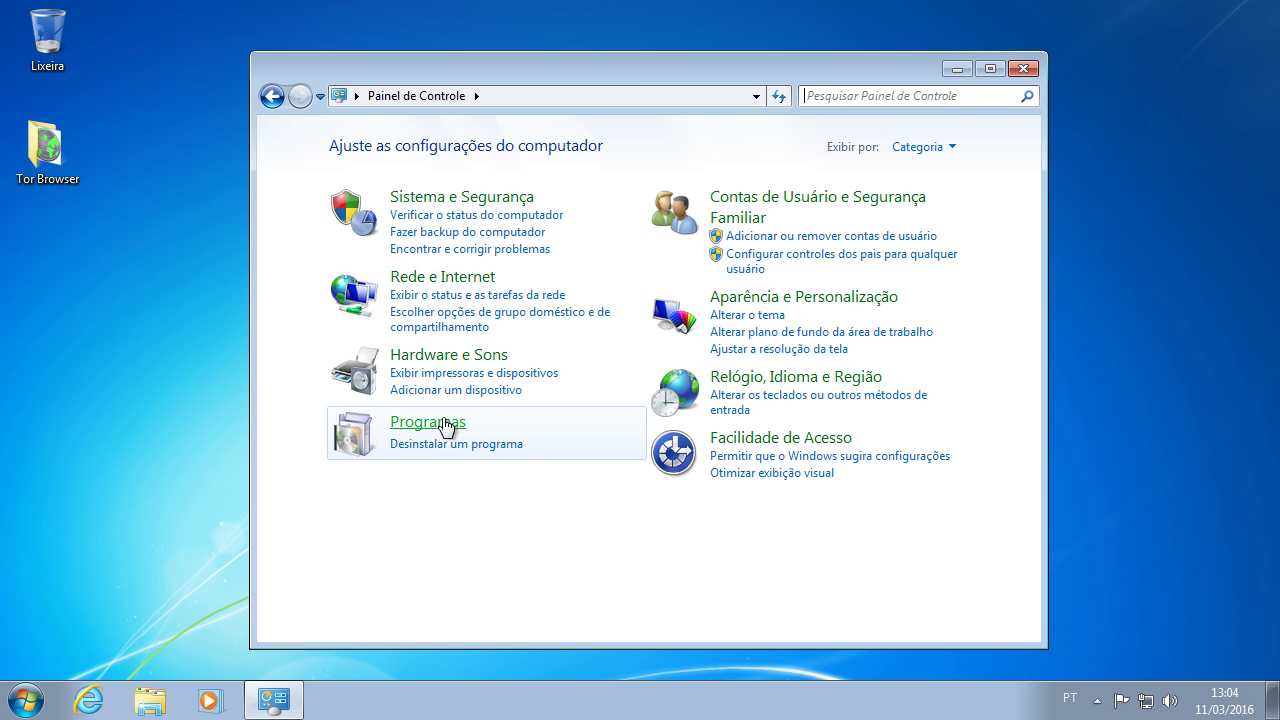
left_click(436, 424)
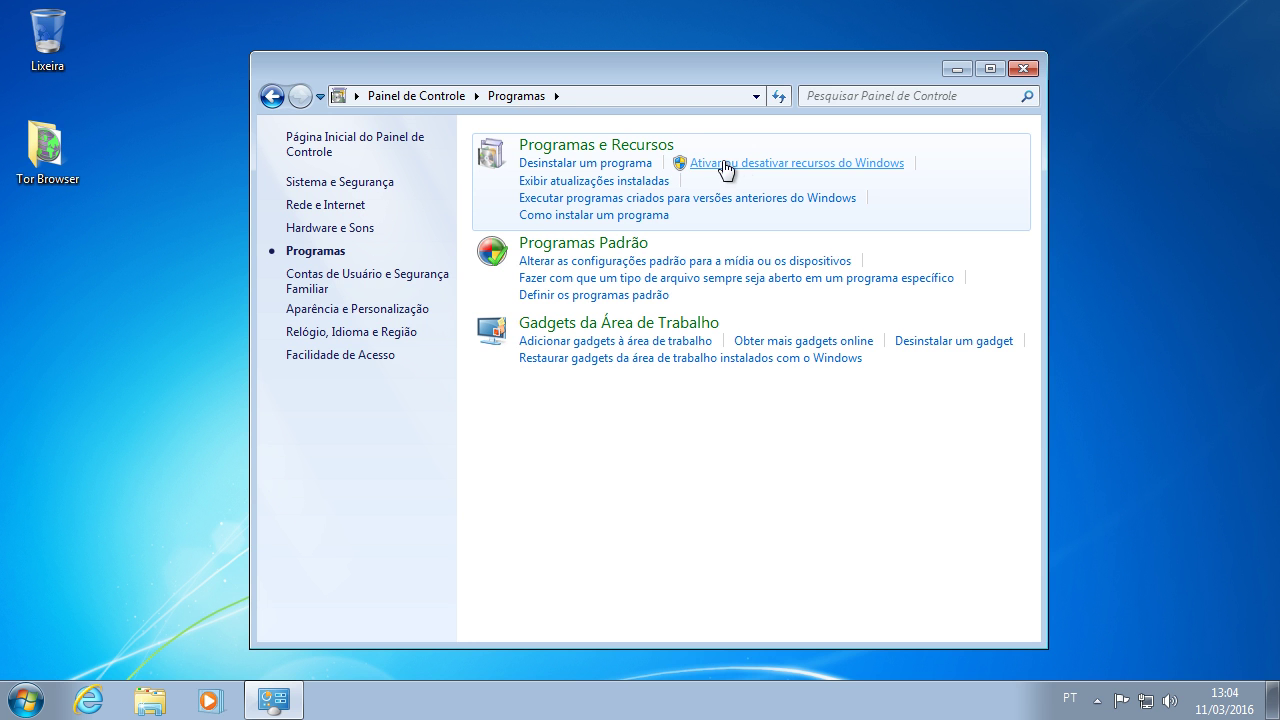
left_click(810, 166)
left_click(789, 171)
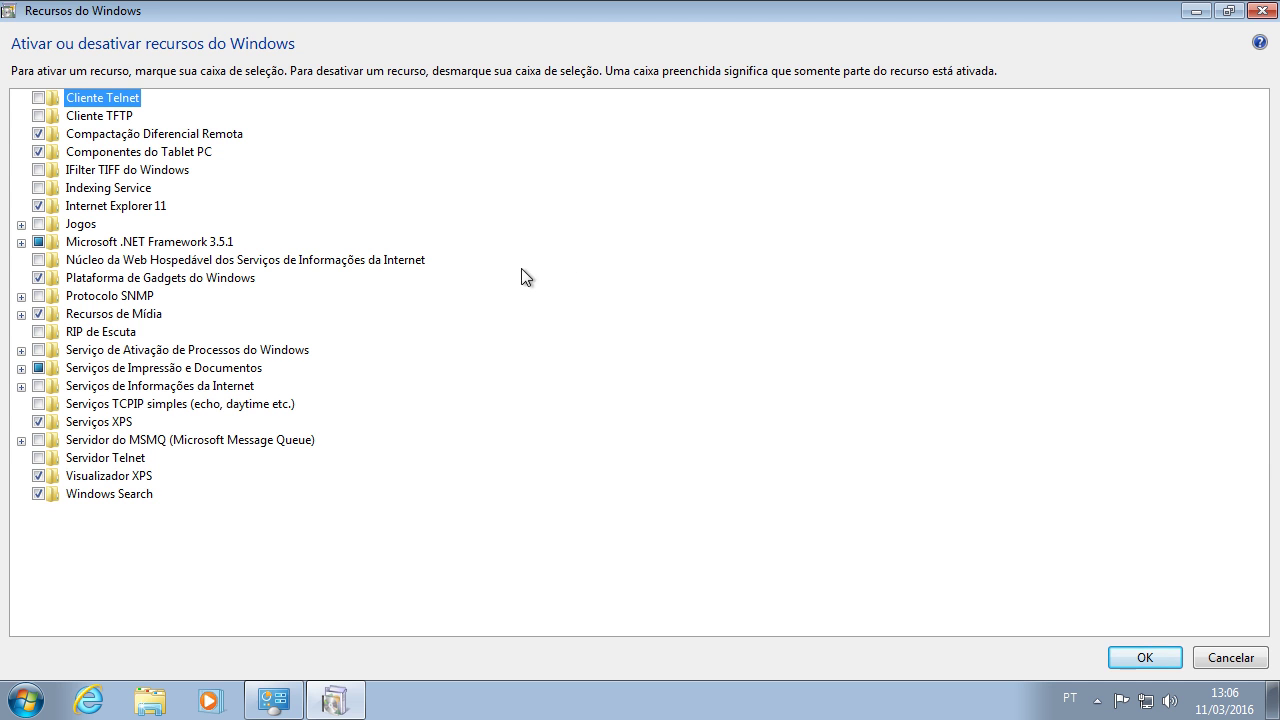
Step: Tick Serviços de Informações da Internet and expand its management, IIS 6 and web services groups
left_click(39, 386)
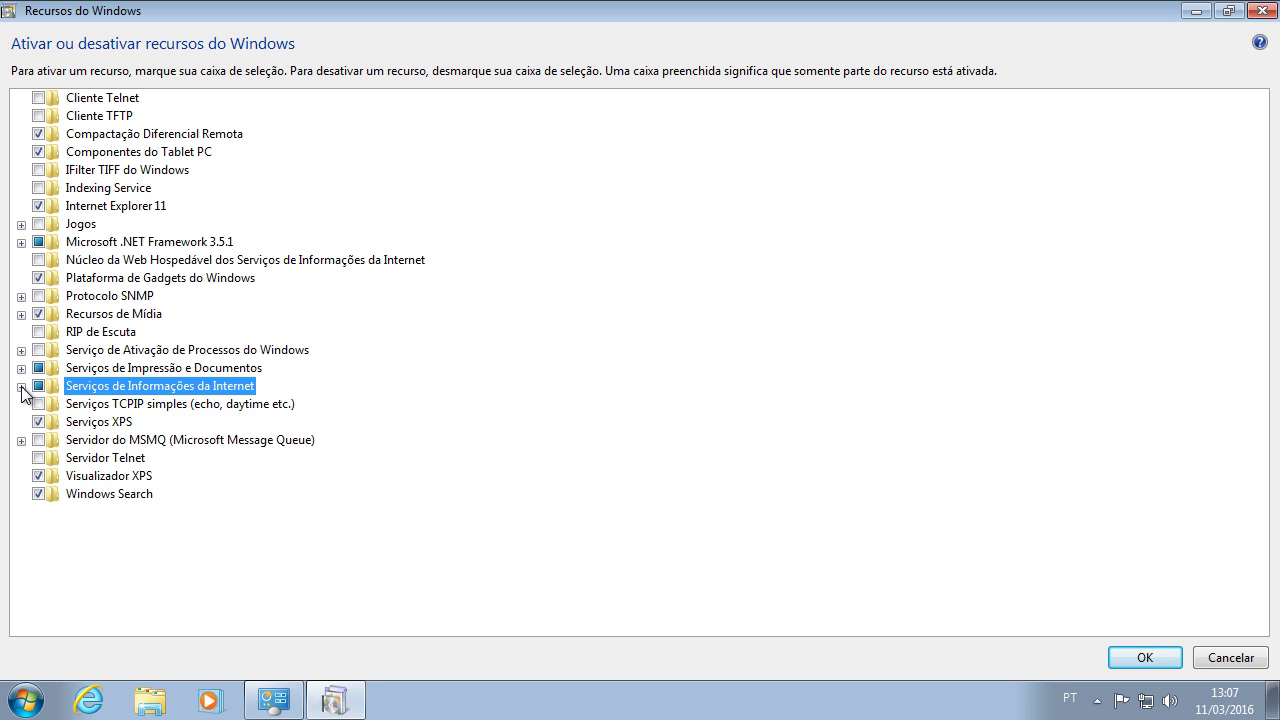
left_click(21, 387)
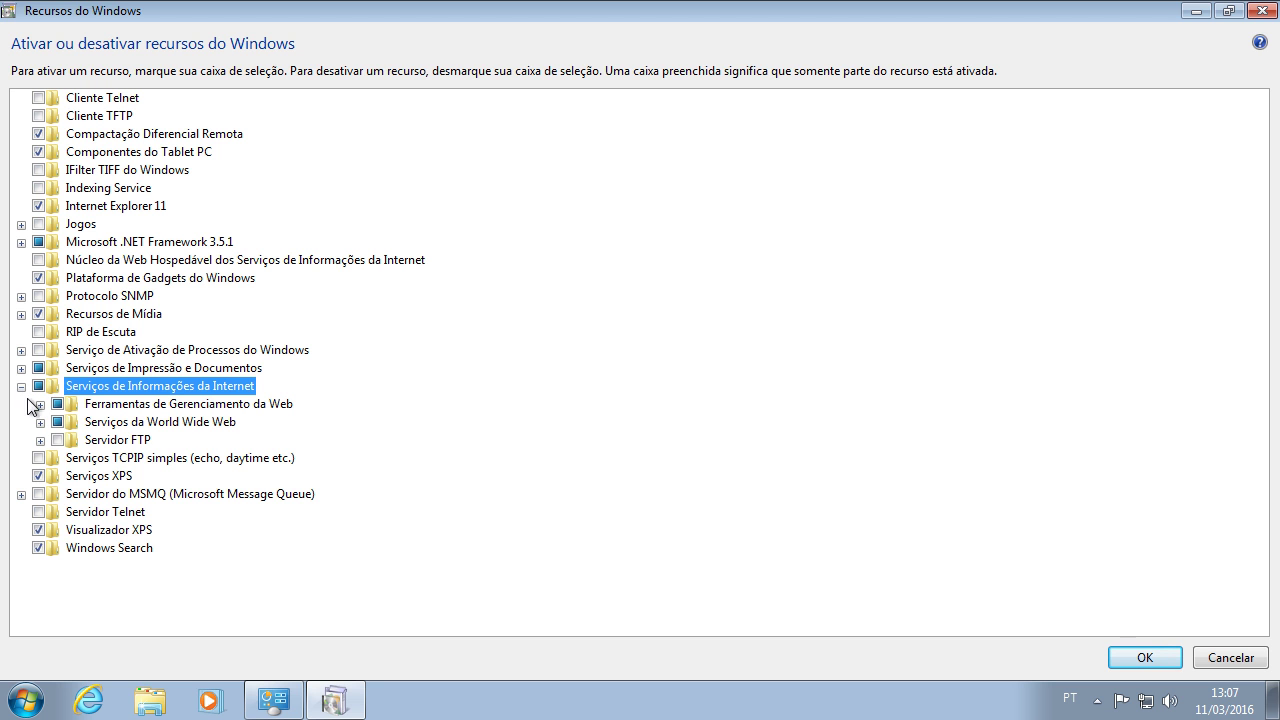
left_click(40, 404)
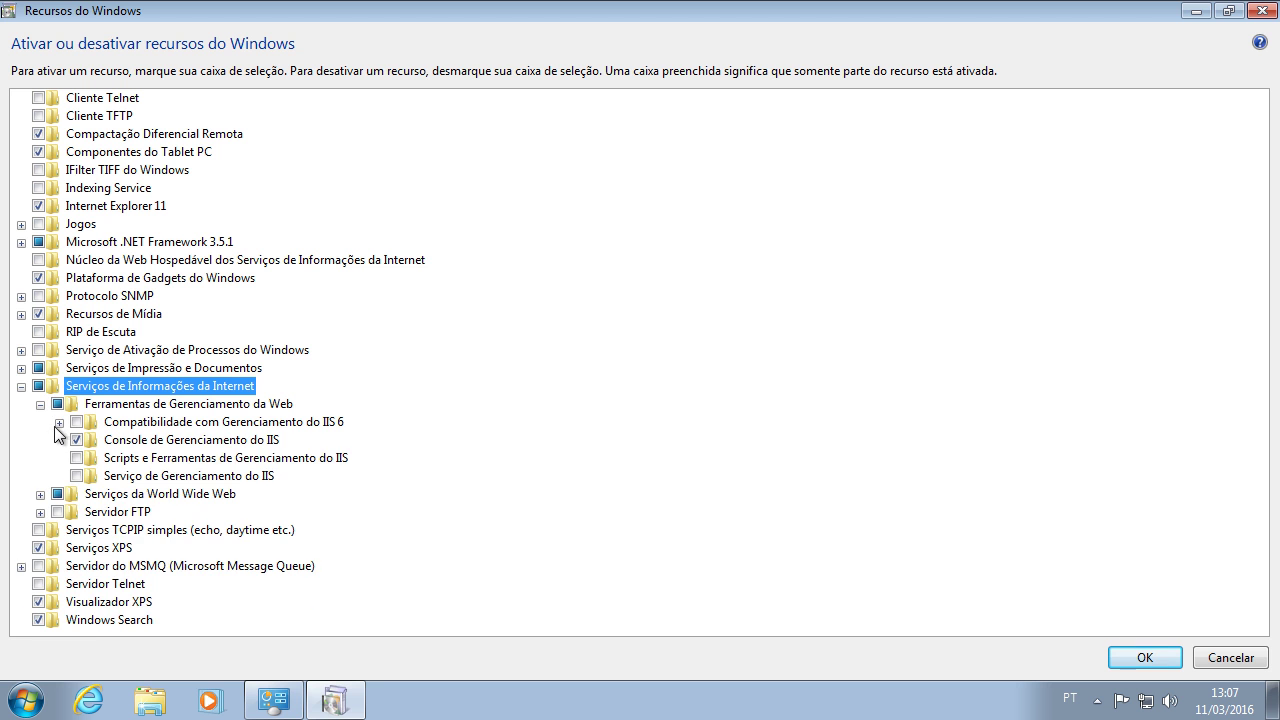
left_click(59, 422)
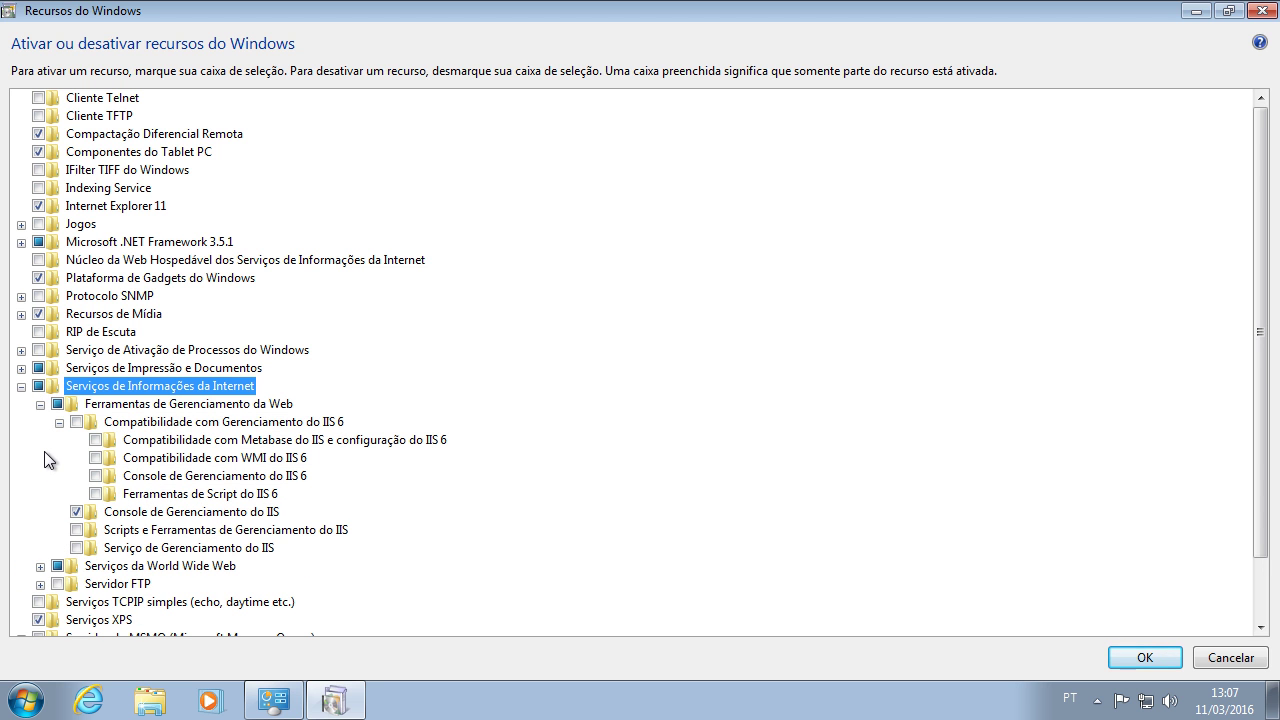
scroll(44, 460, "down", 2)
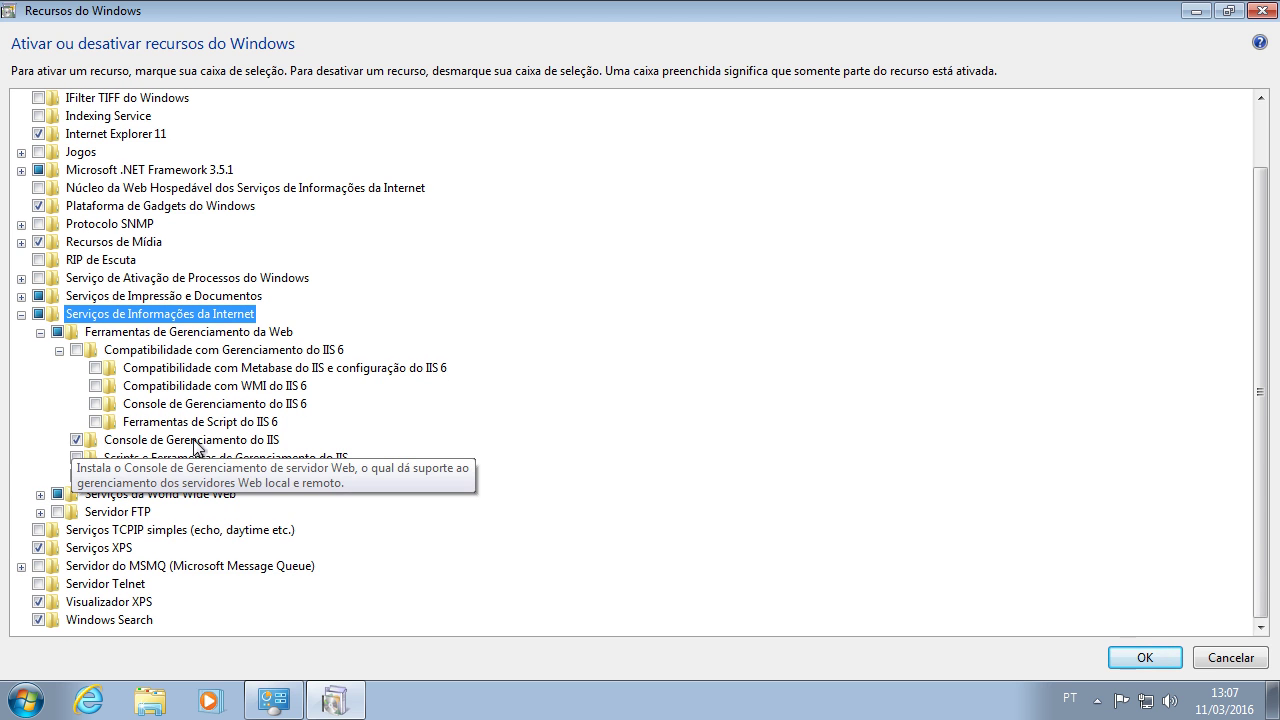
left_click(40, 494)
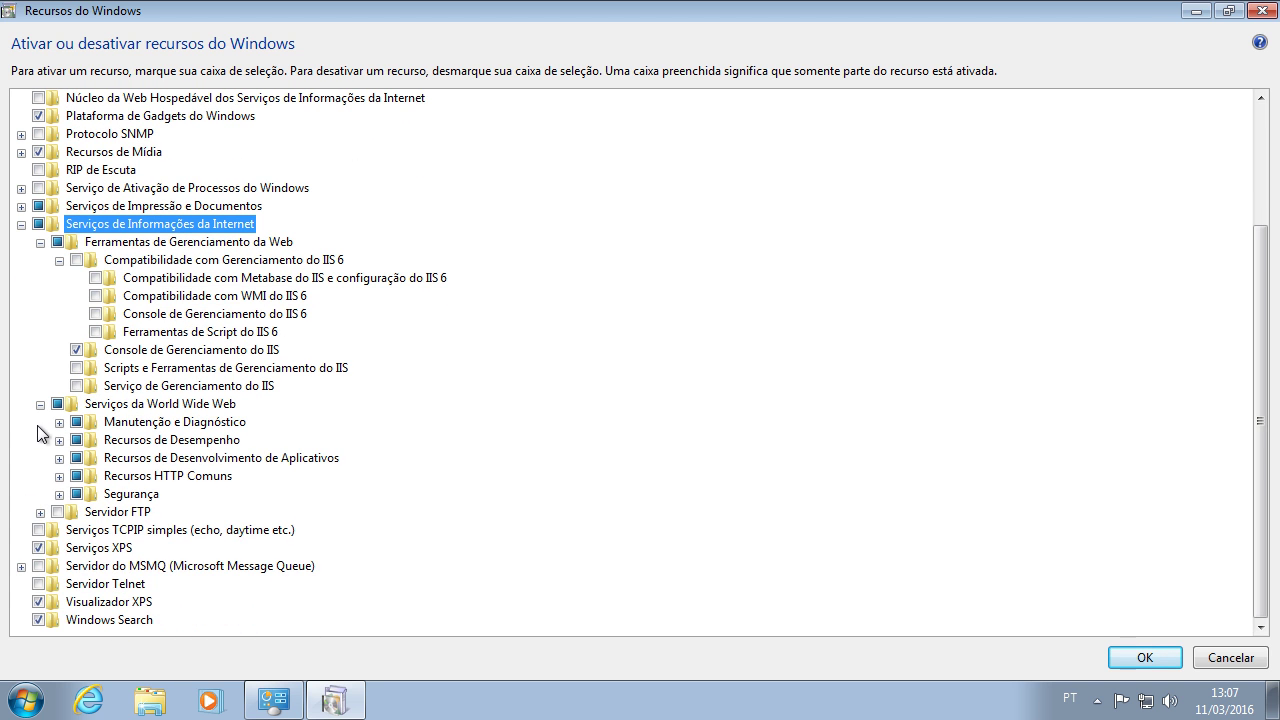
left_click(59, 422)
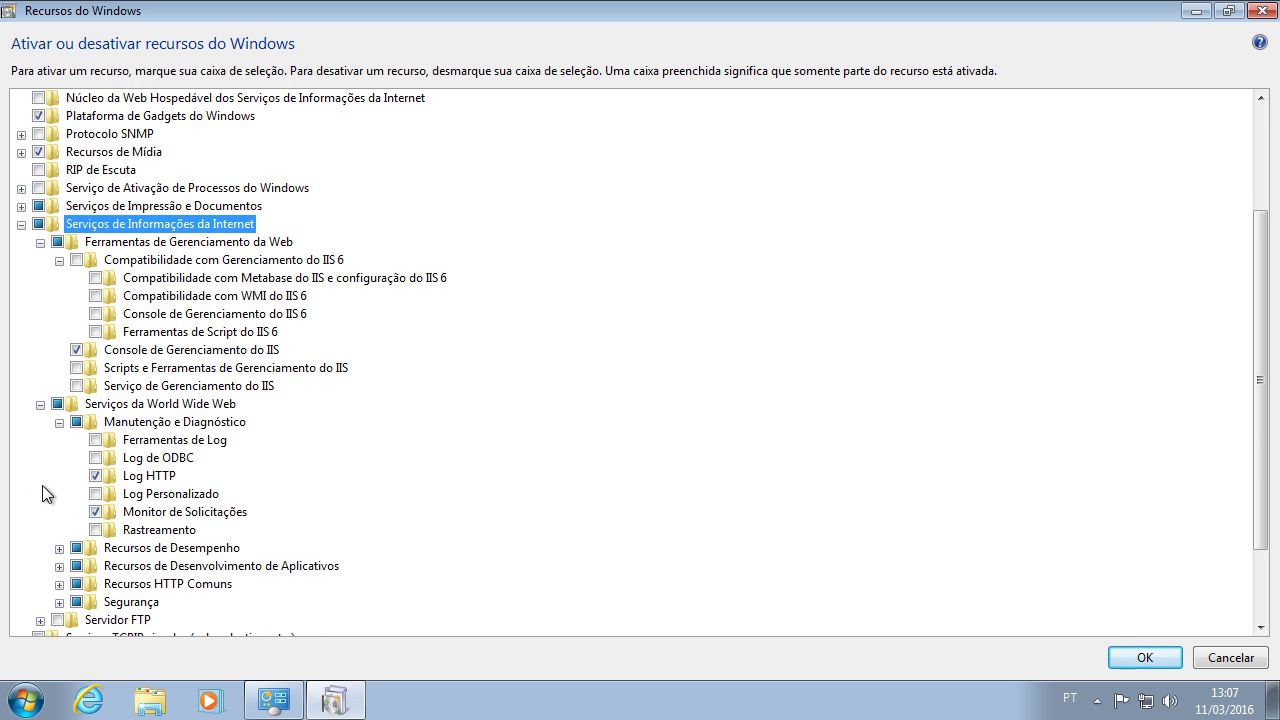
Step: Enable Ferramentas de Log and Compactação de Conteúdo Dinâmico
left_click(110, 441)
left_click(96, 440)
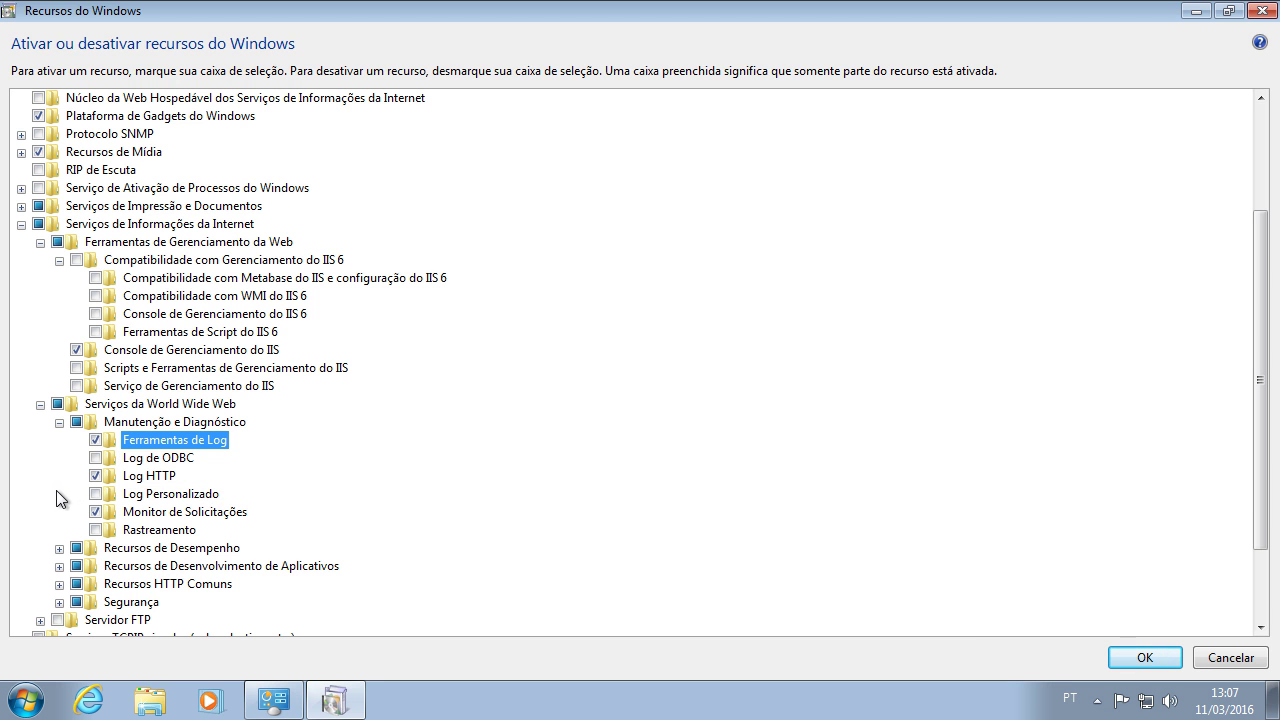
left_click(59, 423)
left_click(59, 440)
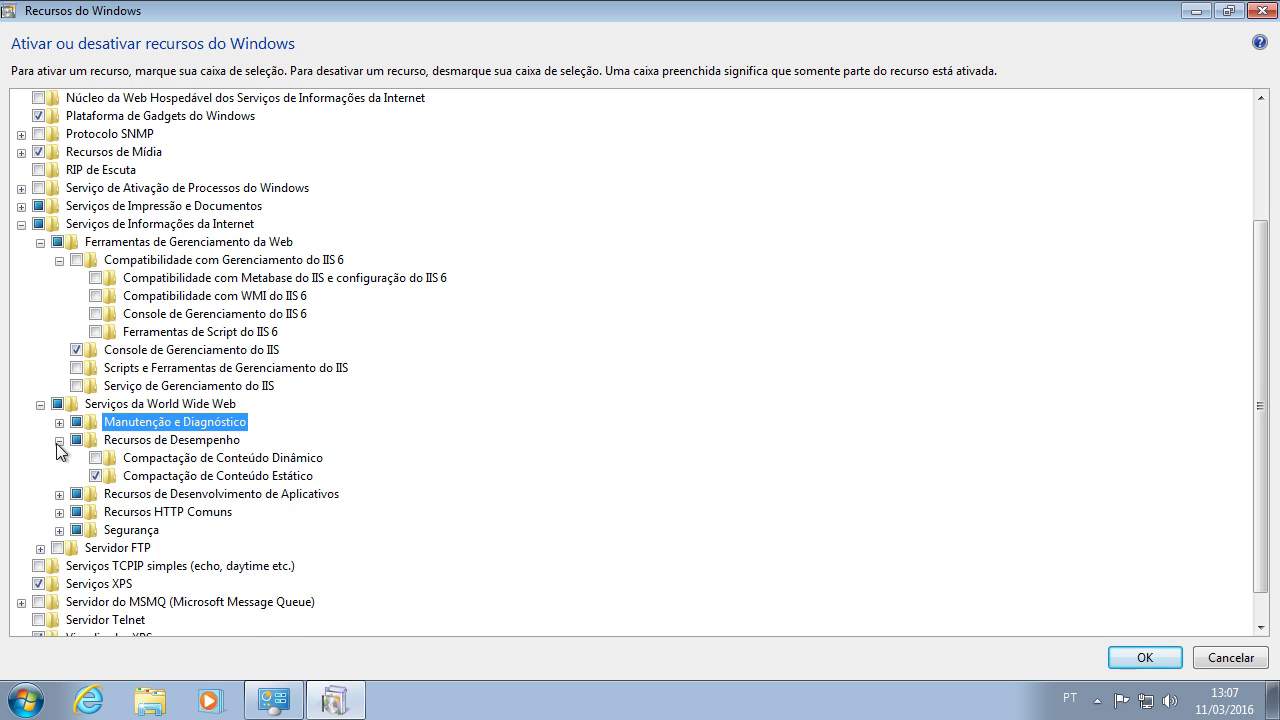
left_click(93, 459)
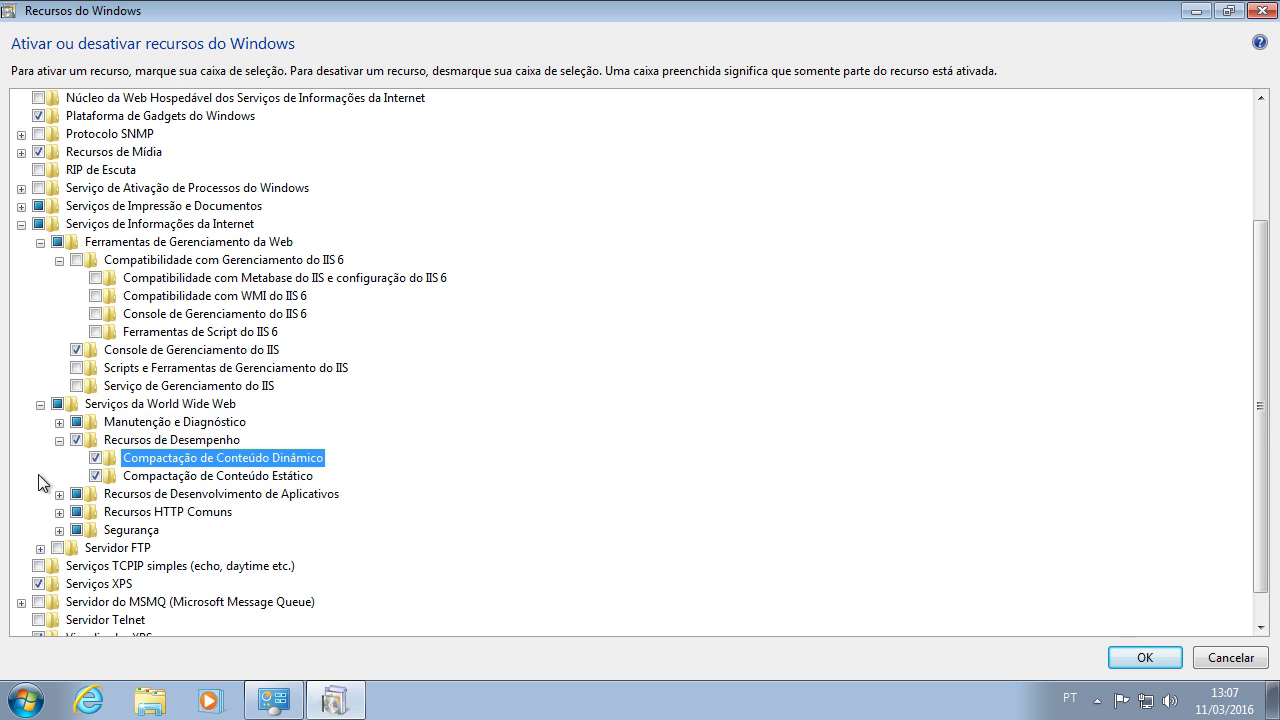
left_click(59, 440)
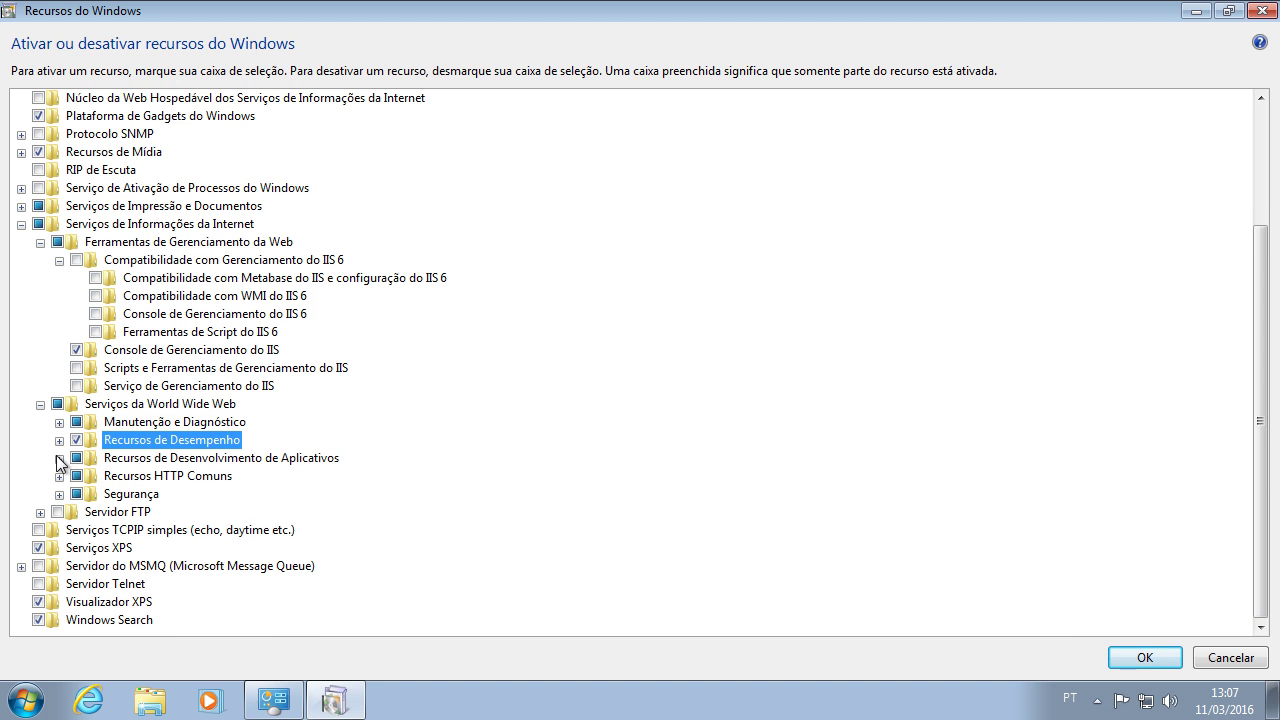
Step: Enable ASP, ASP.NET and CGI under the application development features
left_click(59, 458)
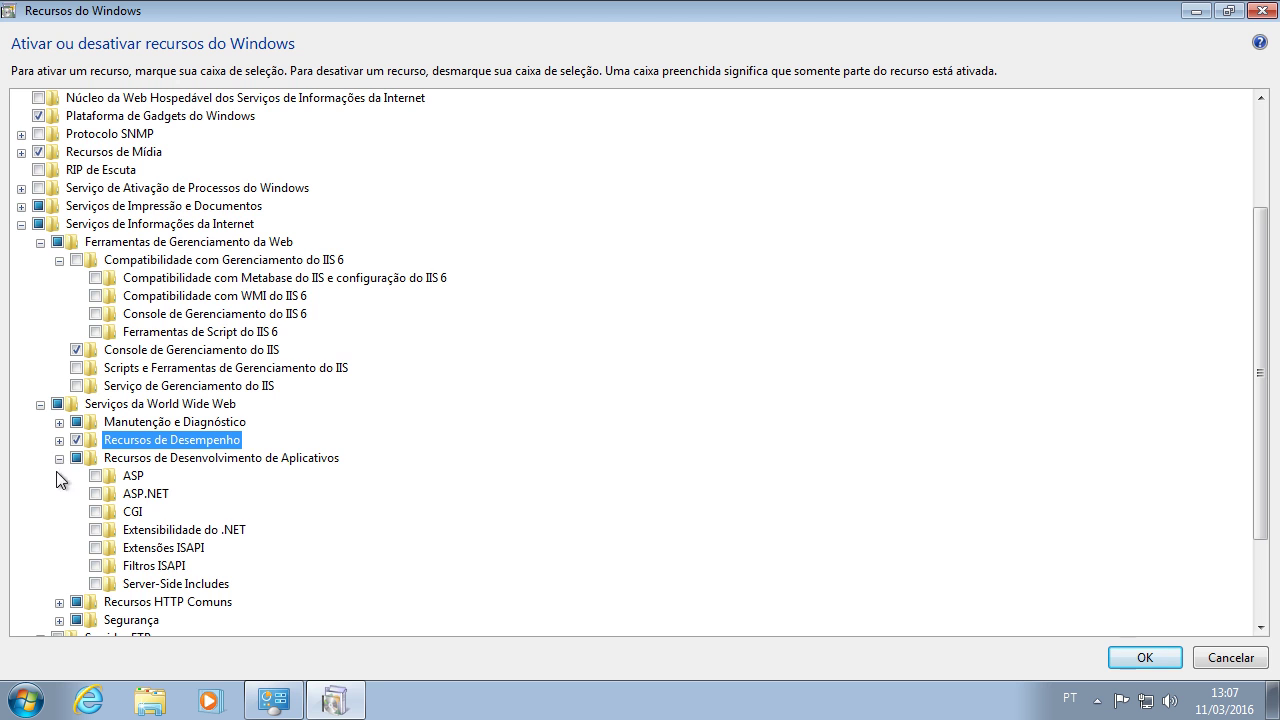
scroll(50, 500, "down", 2)
scroll(47, 499, "down", 1)
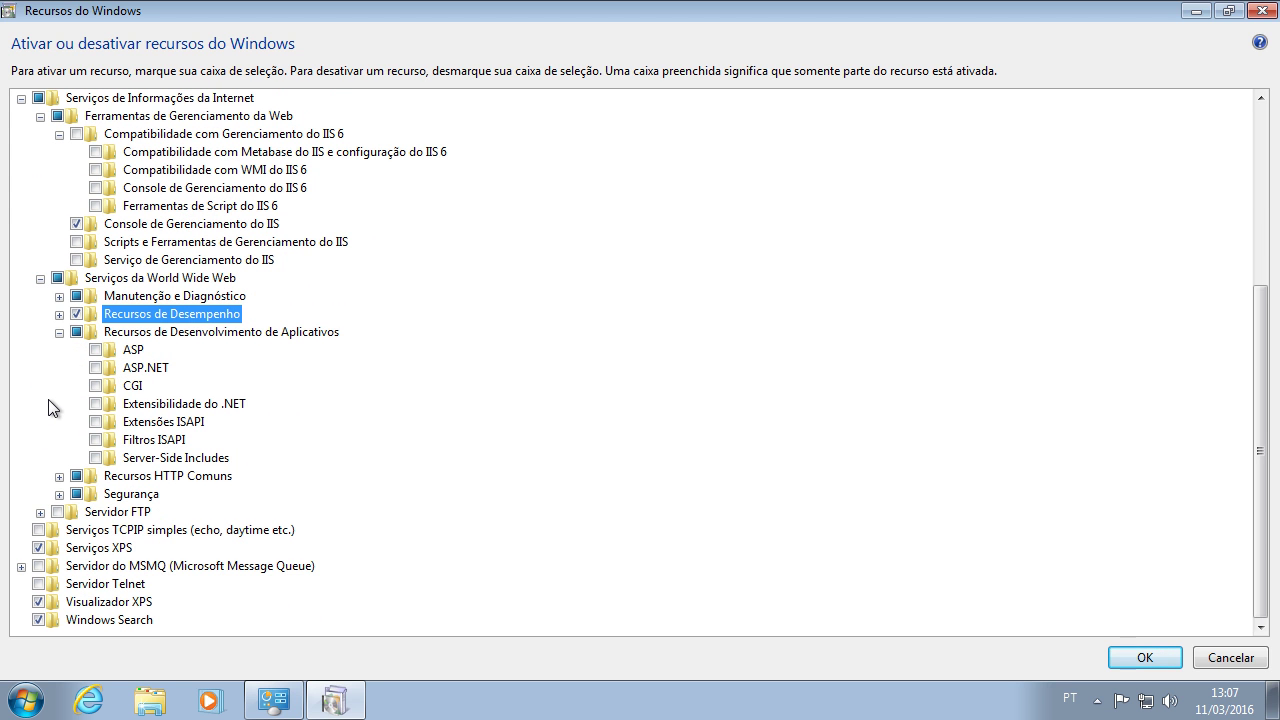
left_click(130, 350)
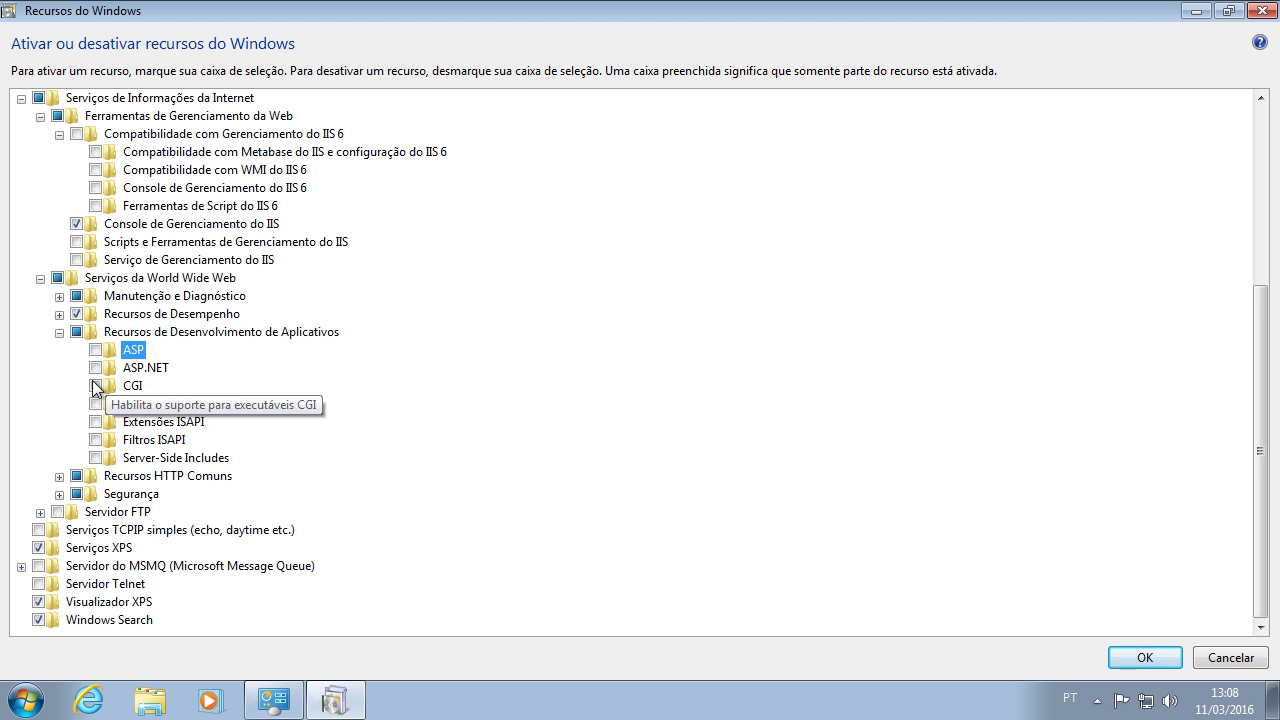
key("space")
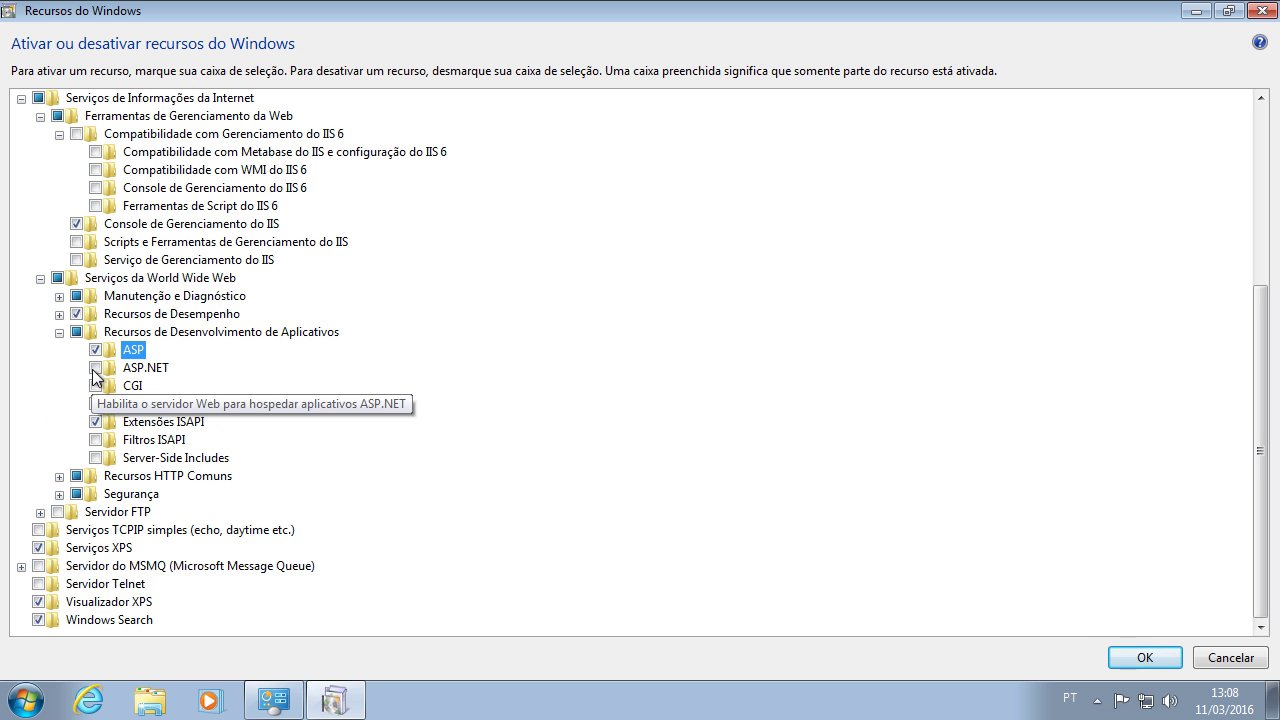
left_click(96, 368)
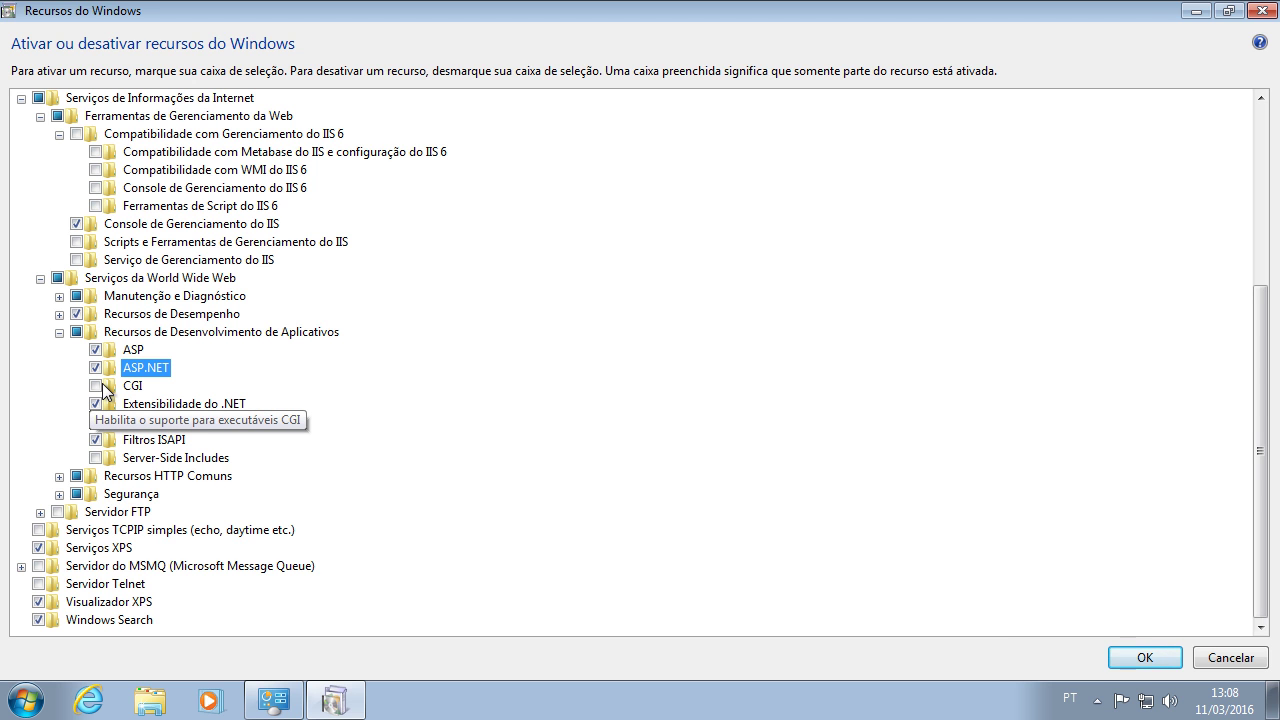
left_click(97, 386)
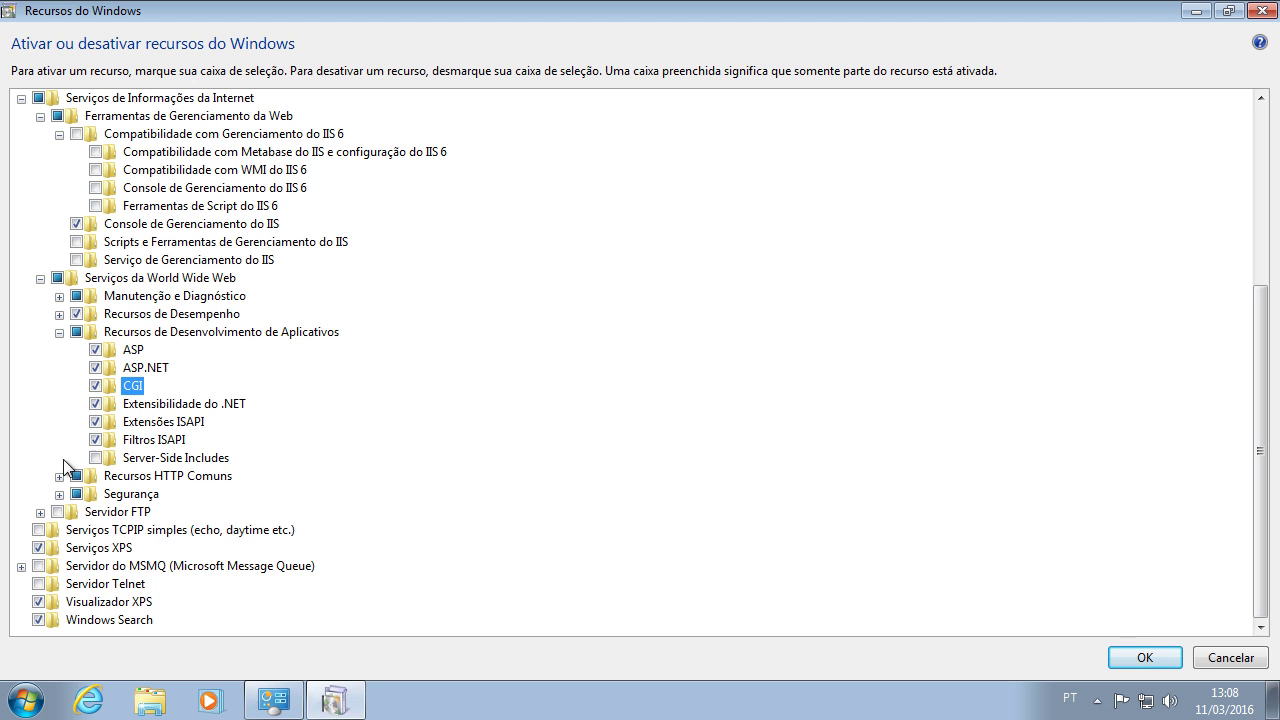
left_click(60, 332)
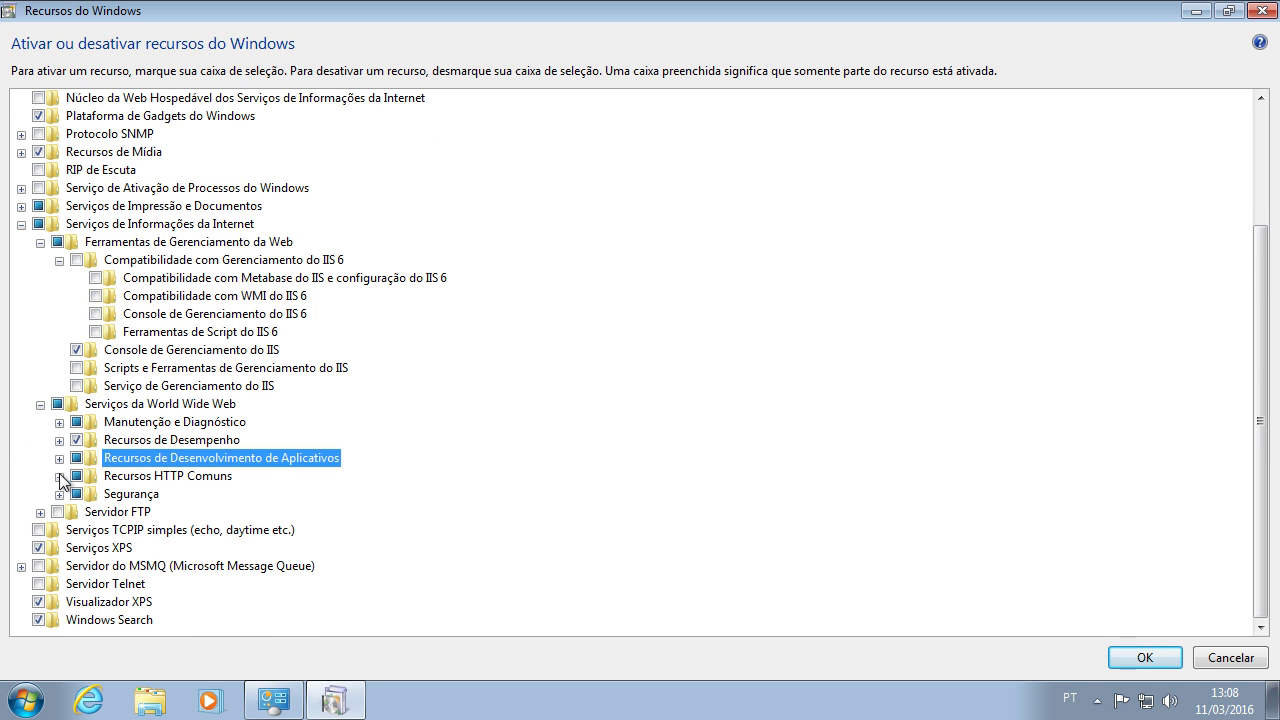
Step: Review the Recursos HTTP Comuns options such as Publicação WebDAV and Redirecionamento de HTTP
left_click(60, 477)
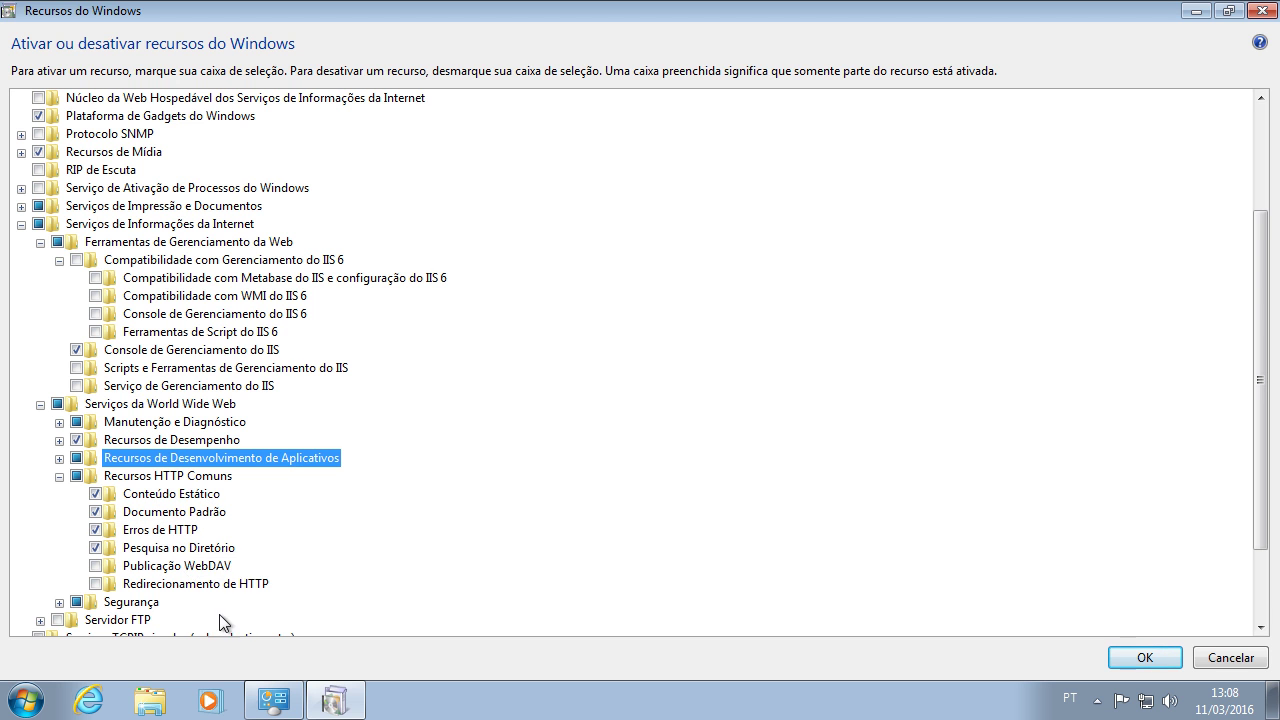
left_click(194, 567)
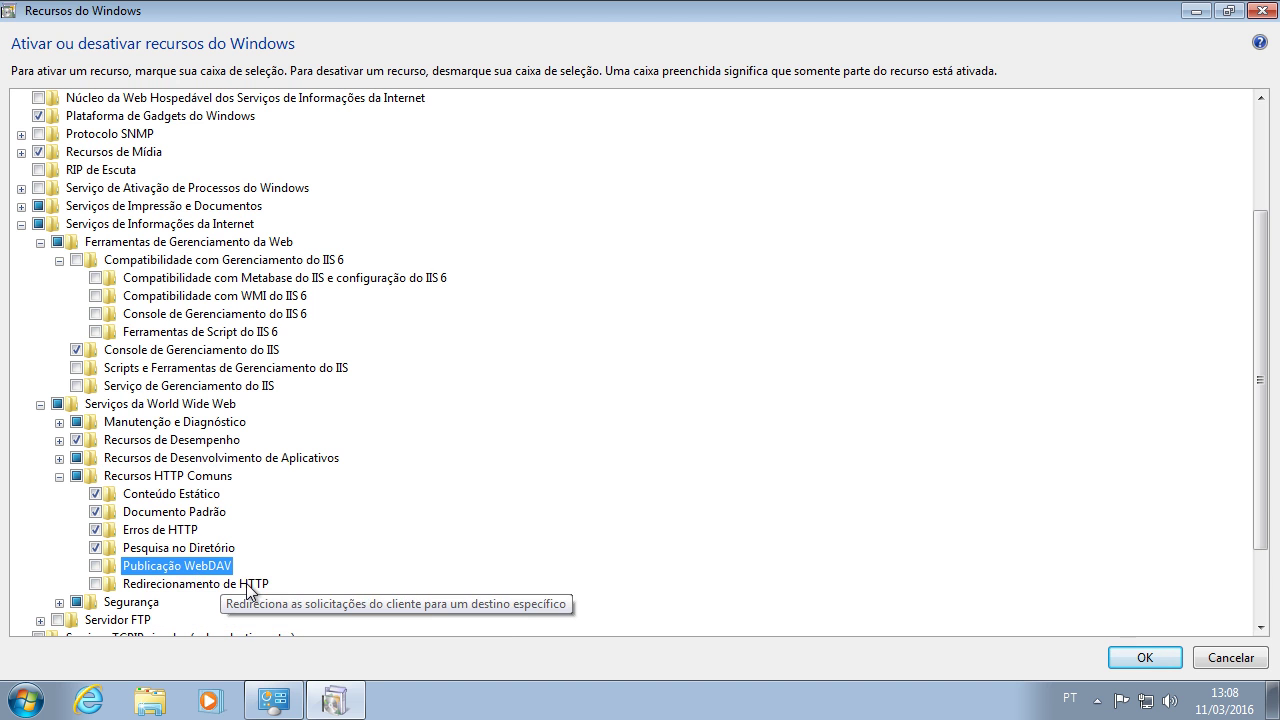
left_click(244, 584)
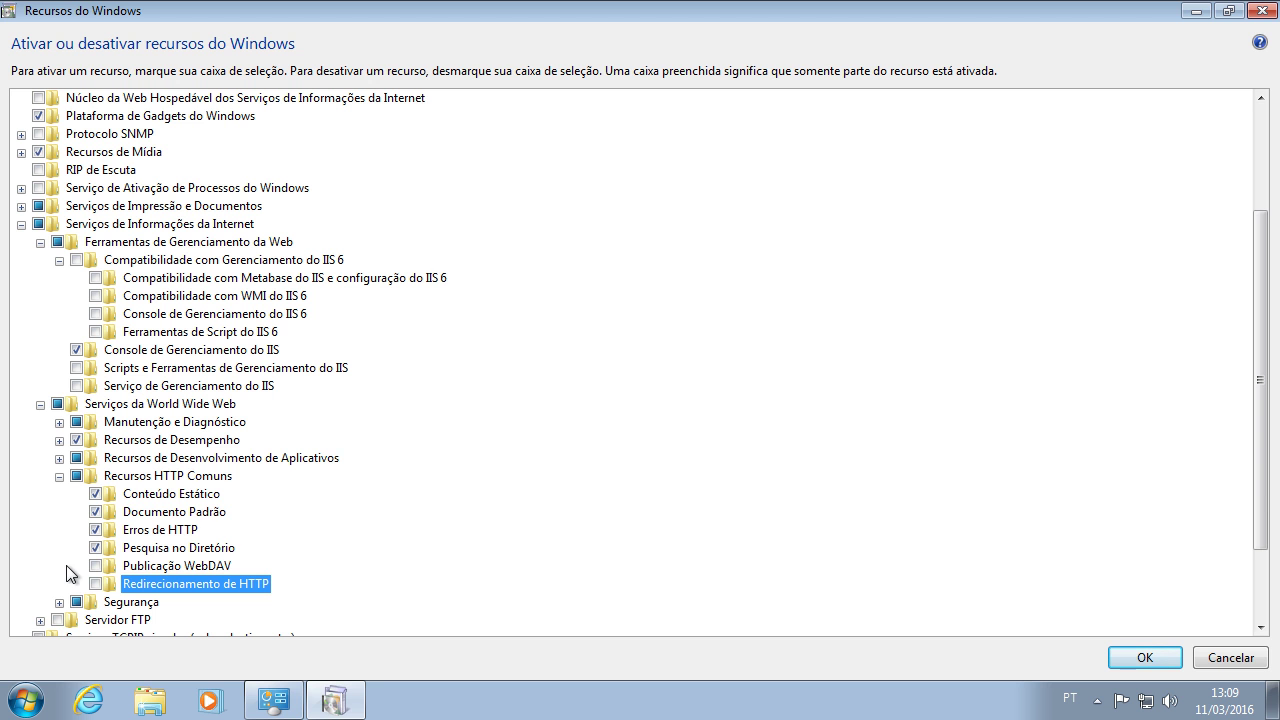
left_click(59, 478)
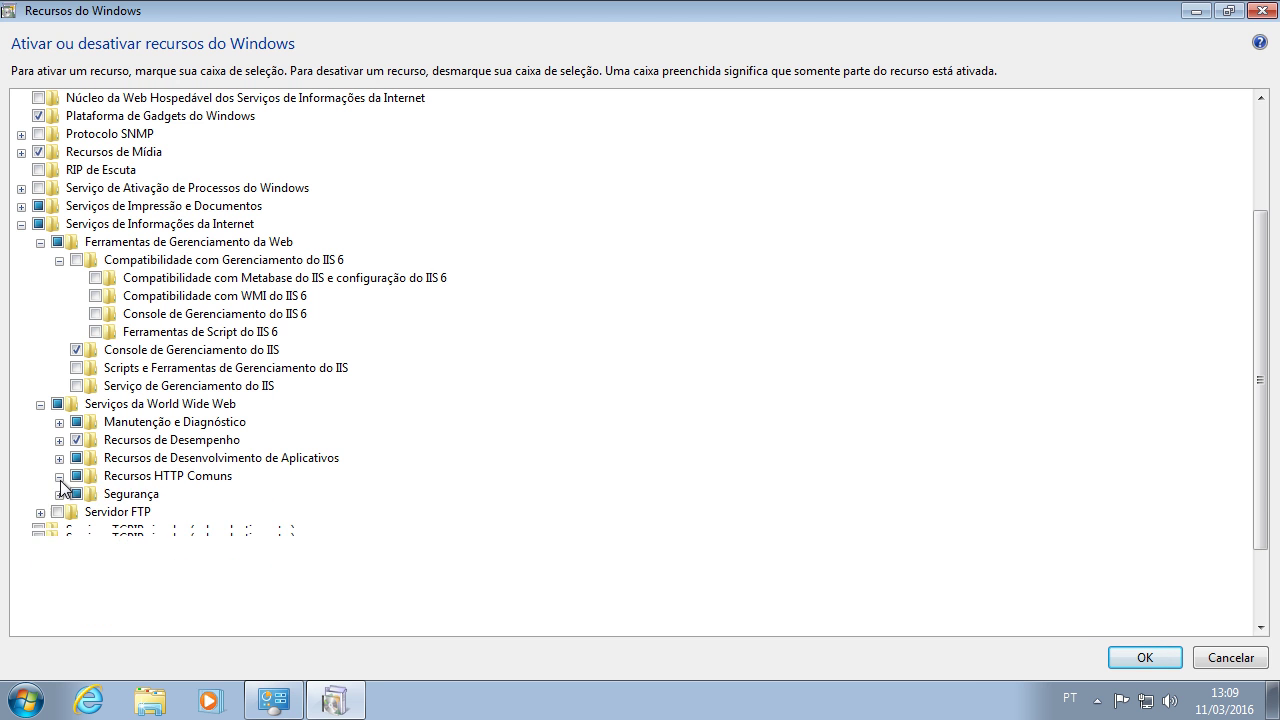
Step: Enable Autenticação Básica and Autenticação do Windows under Segurança
left_click(59, 495)
scroll(50, 500, "down", 2)
mouse_move(175, 395)
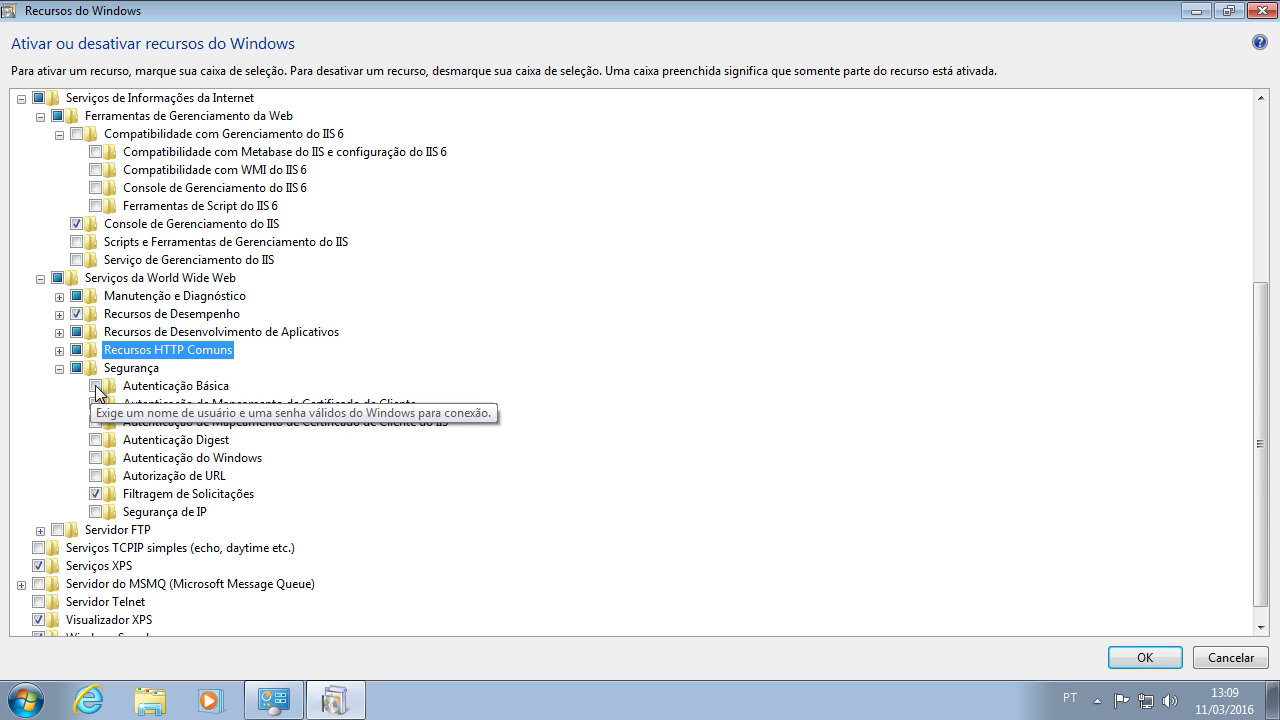
left_click(95, 386)
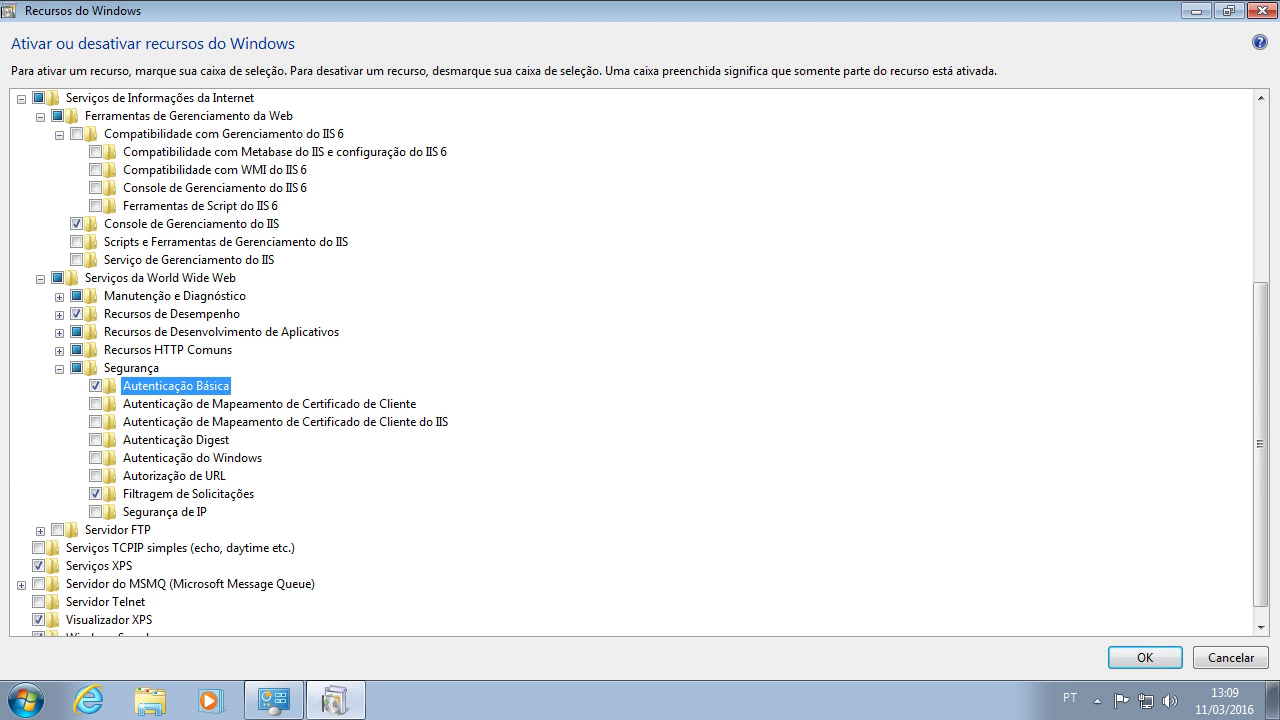
left_click(95, 458)
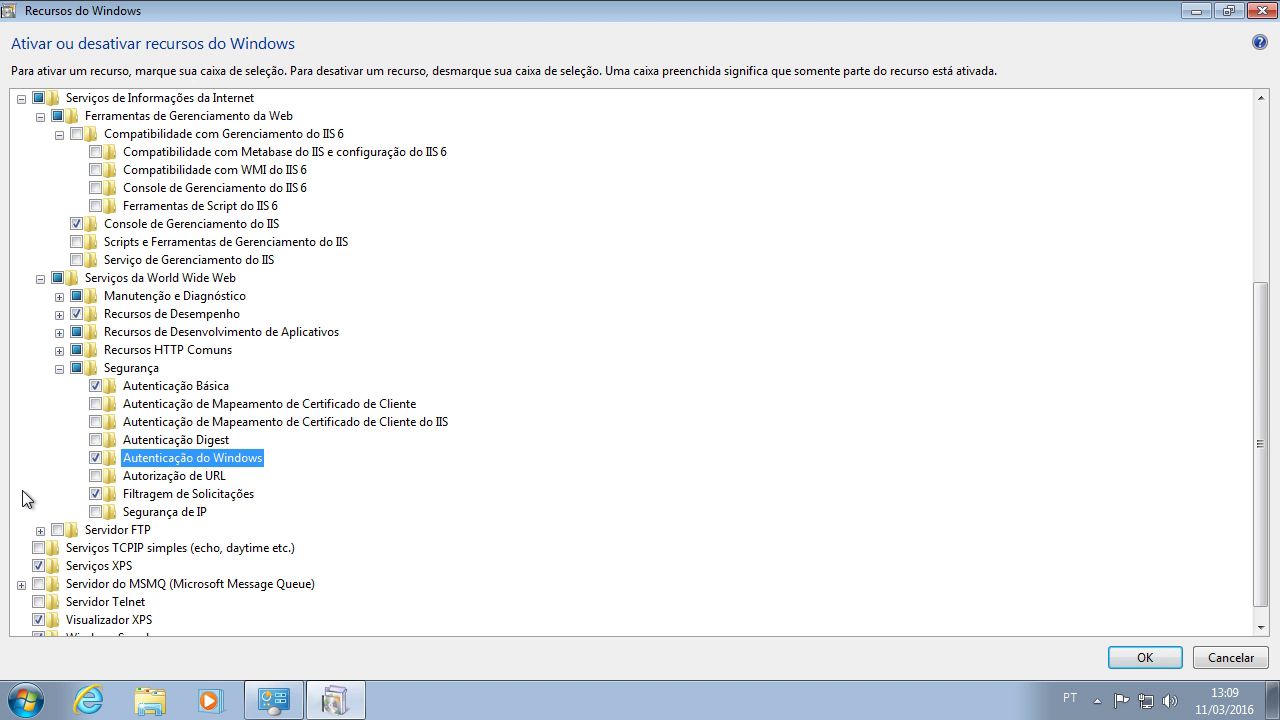
left_click(59, 368)
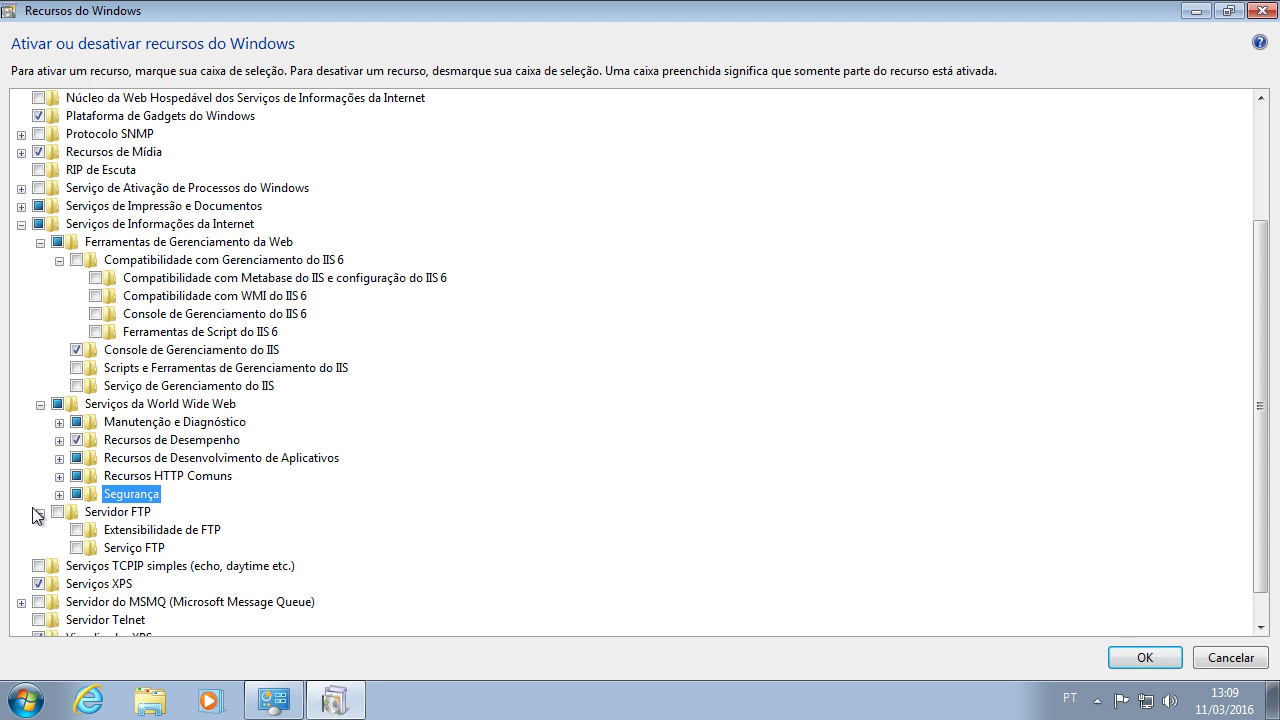
Step: Collapse the IIS feature tree and apply the Windows Features selection with OK
left_click(39, 513)
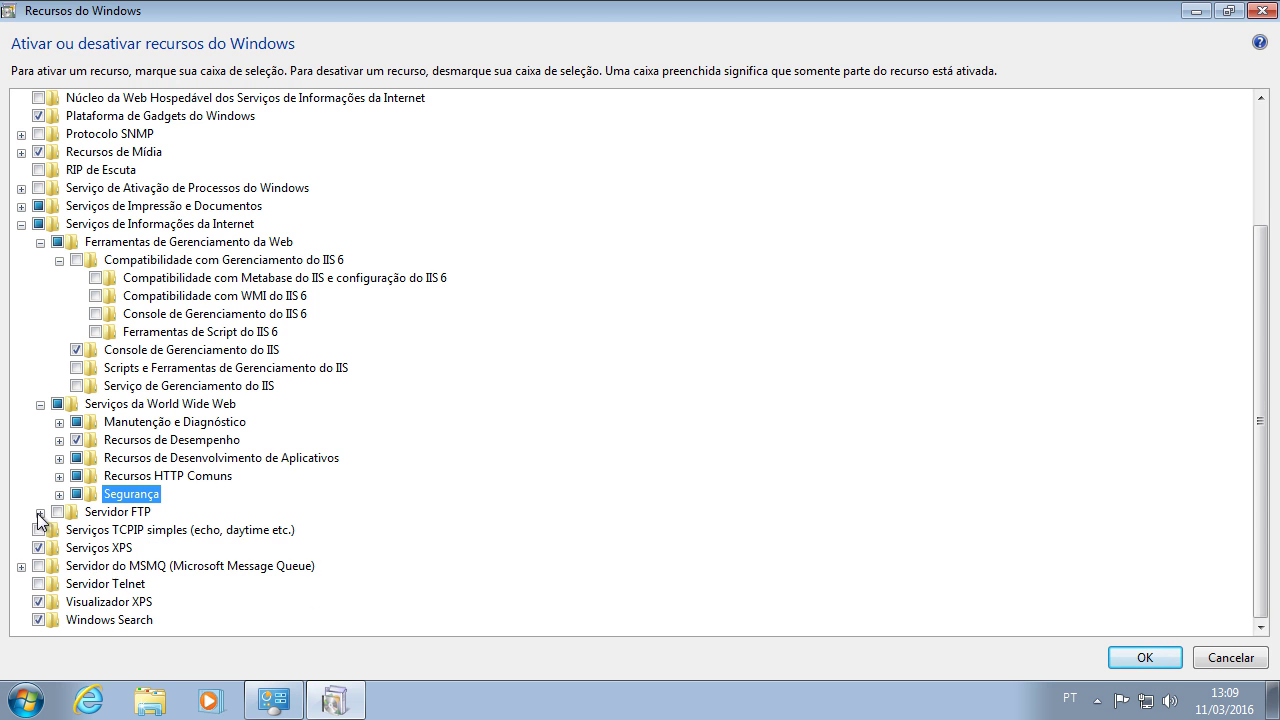
left_click(40, 404)
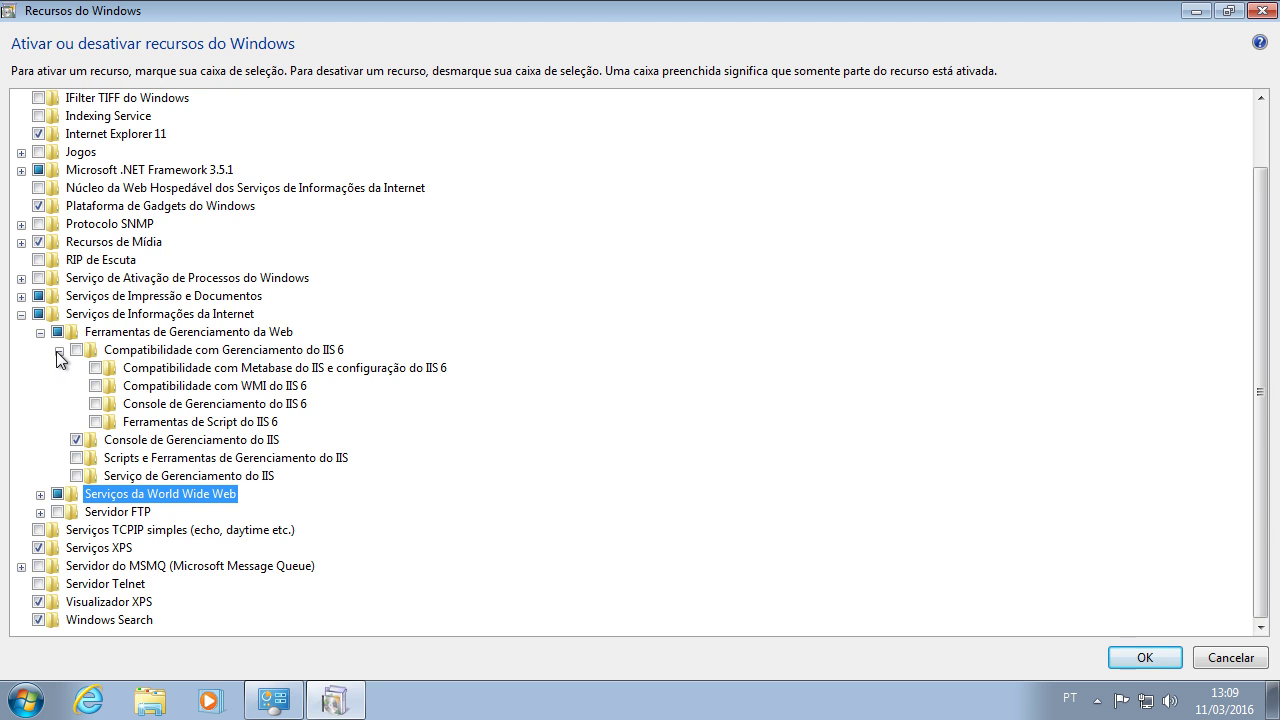
left_click(57, 351)
left_click(40, 404)
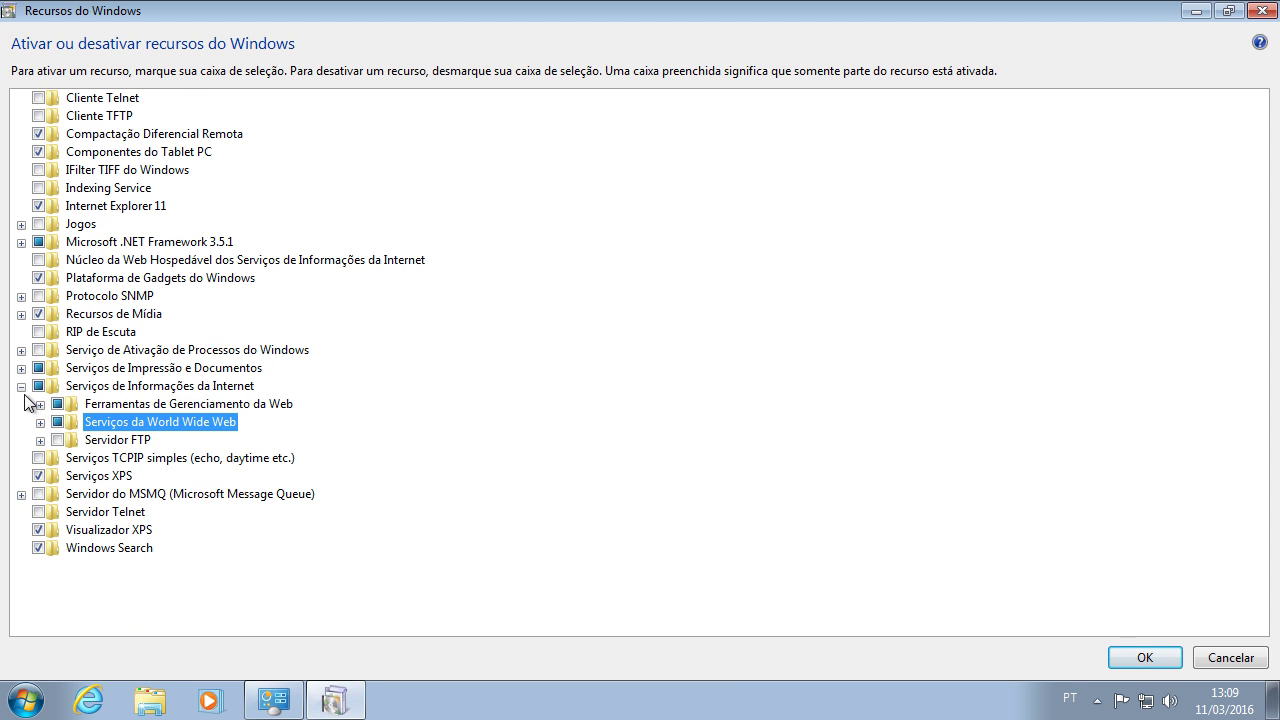
left_click(21, 387)
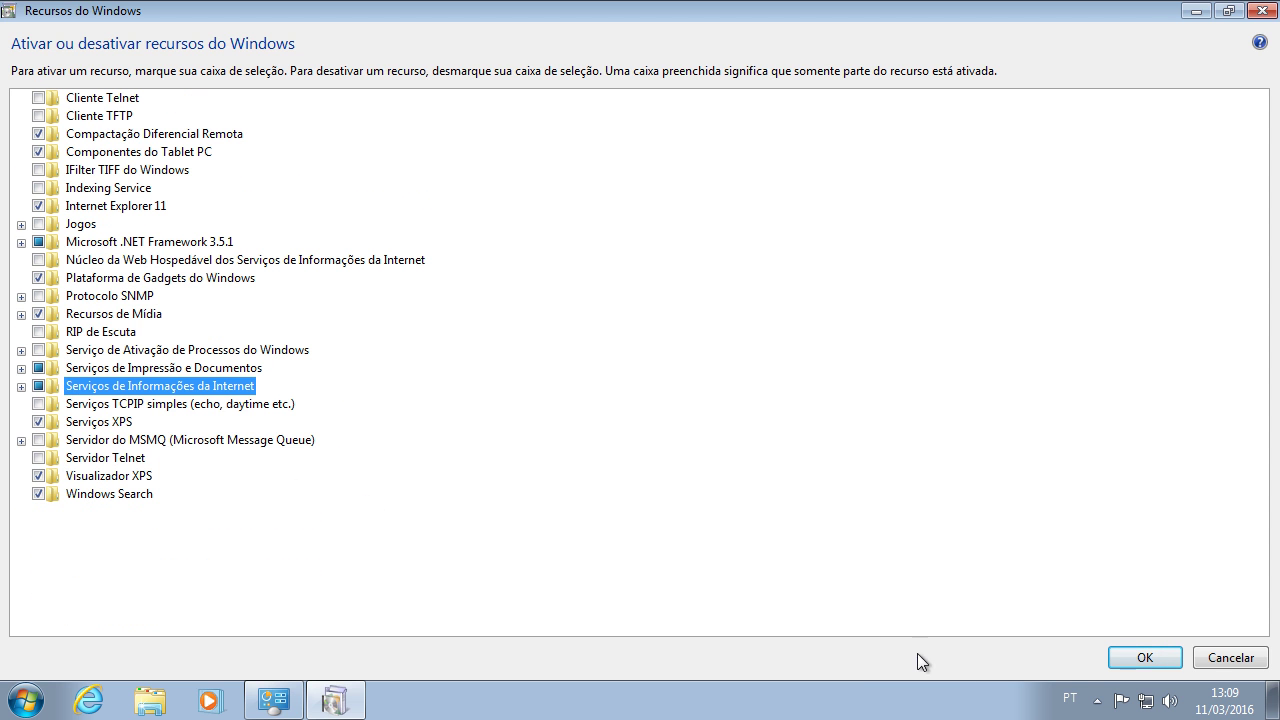
left_click(1148, 662)
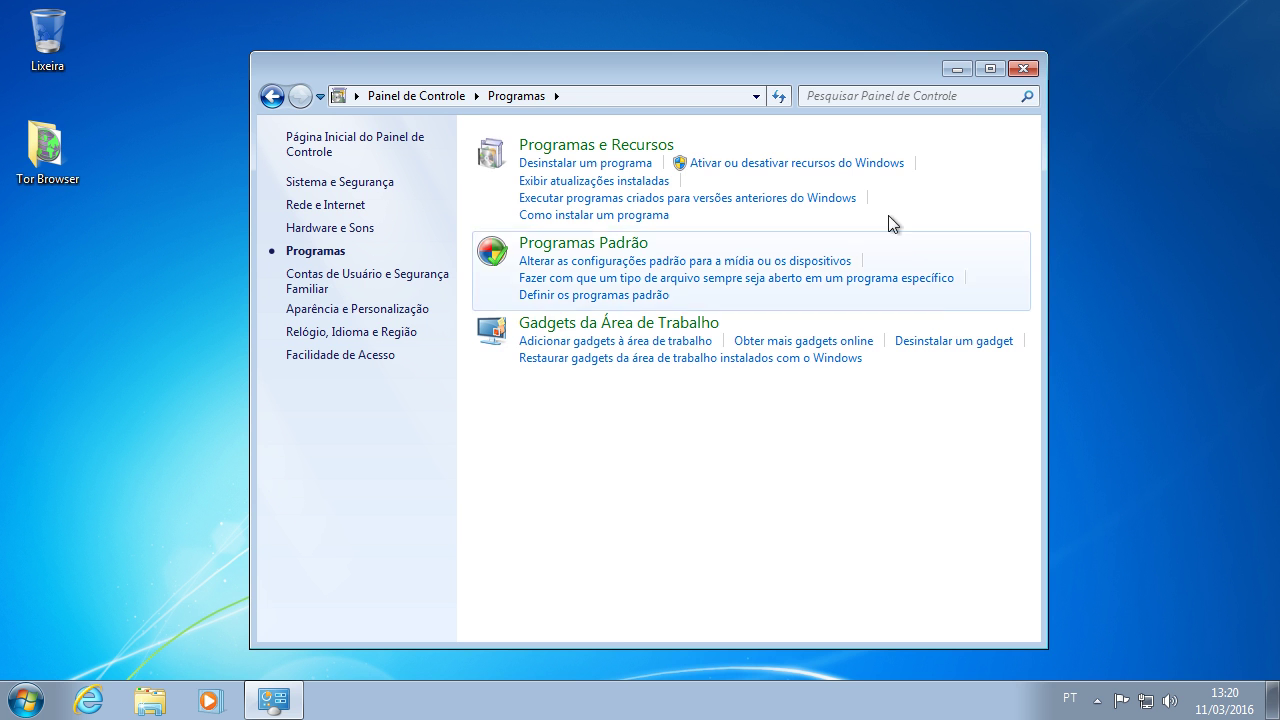
Step: Close the Control Panel window once the IIS features finish applying
left_click(1032, 69)
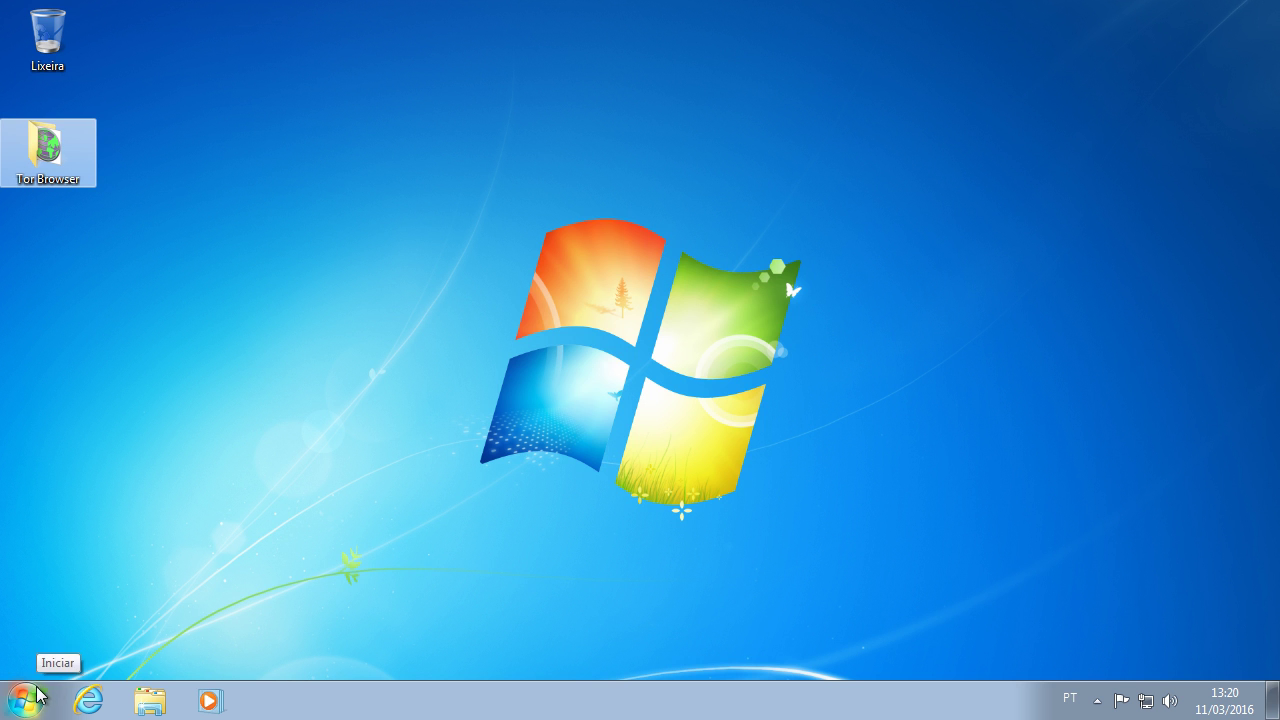
Step: Browse to localhost in Internet Explorer to show the IIS7 welcome page
left_click(89, 700)
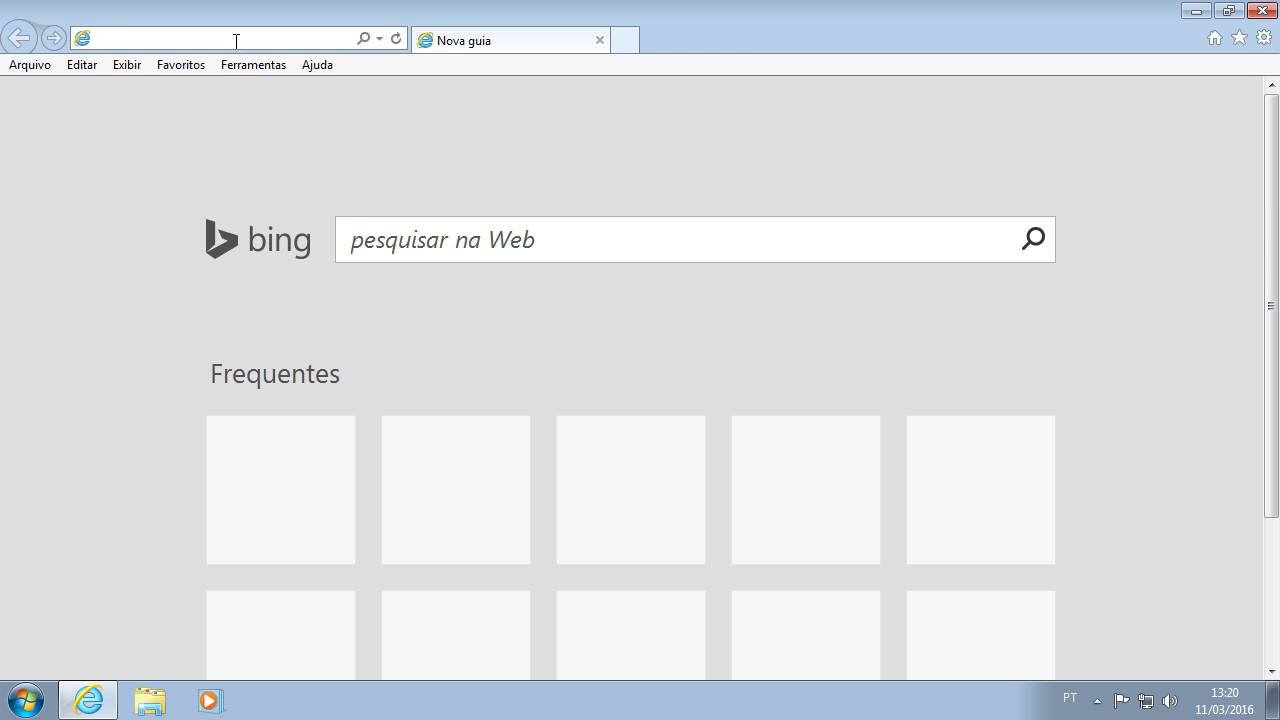
left_click(236, 41)
type("localhost")
key("Return")
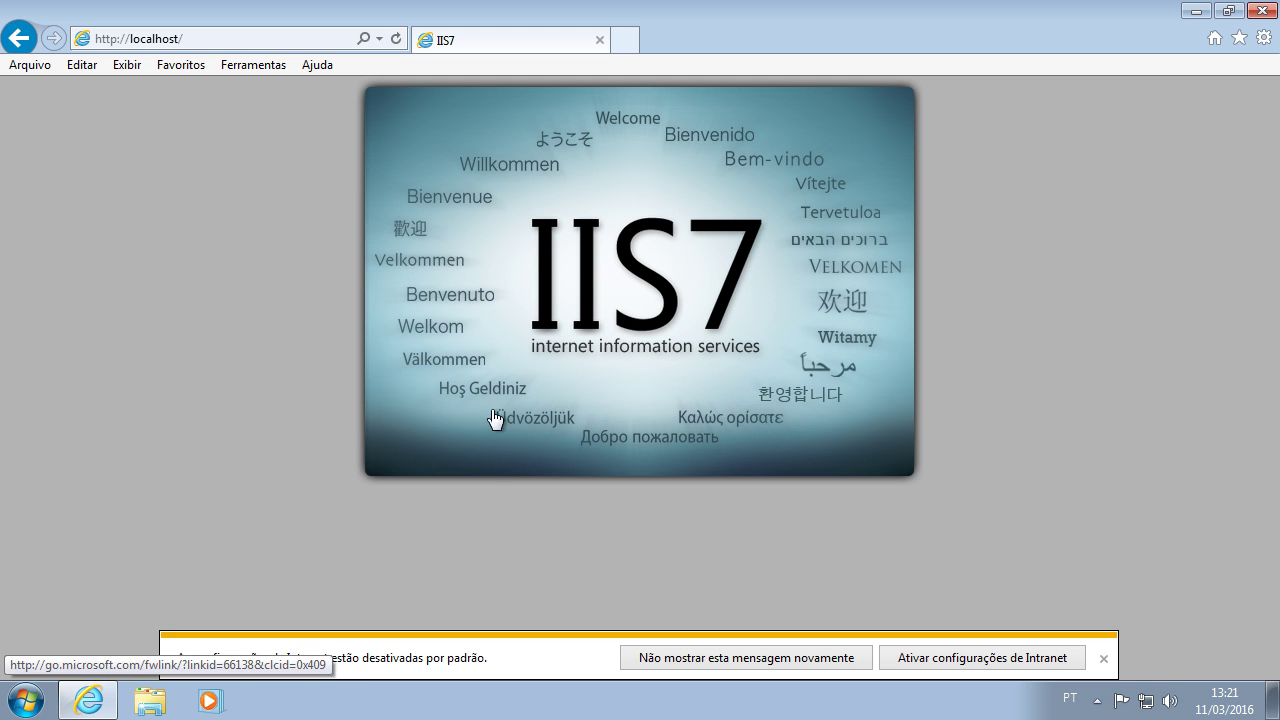
Step: Browse C:\inetpub\wwwroot to view its aspnet_client, iisstart and welcome items, then close the window
left_click(88, 700)
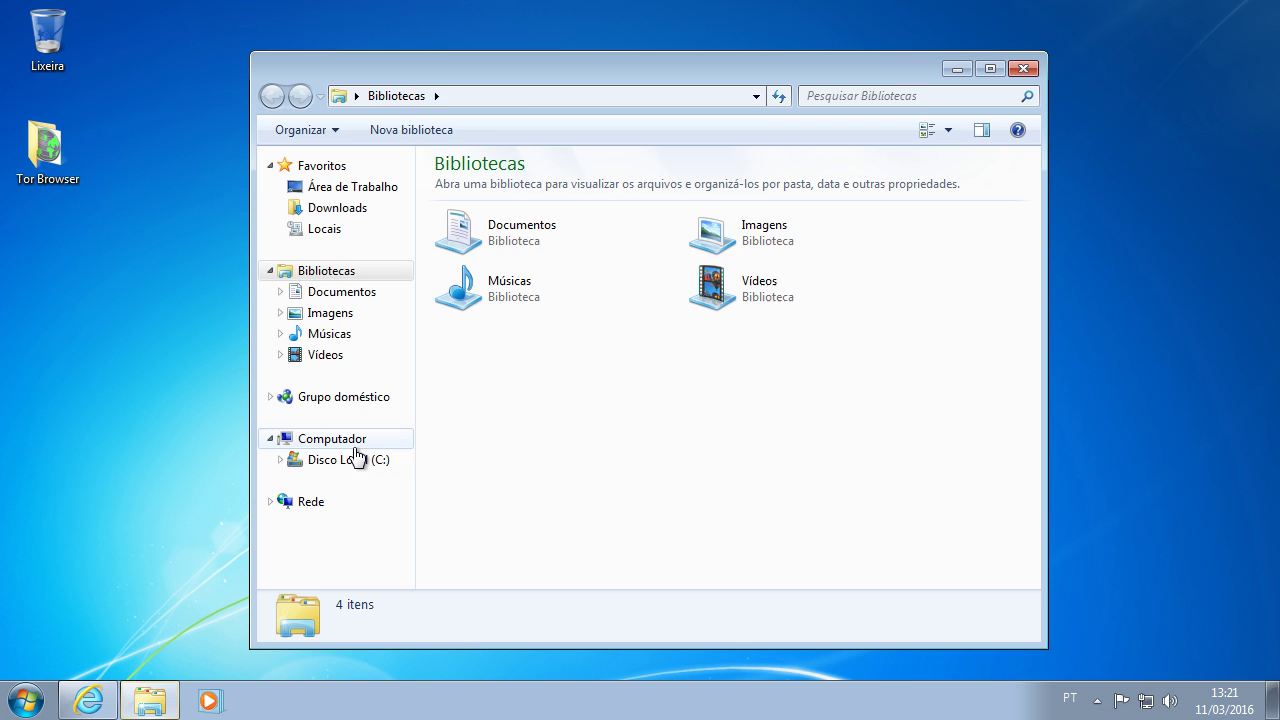
left_click(320, 459)
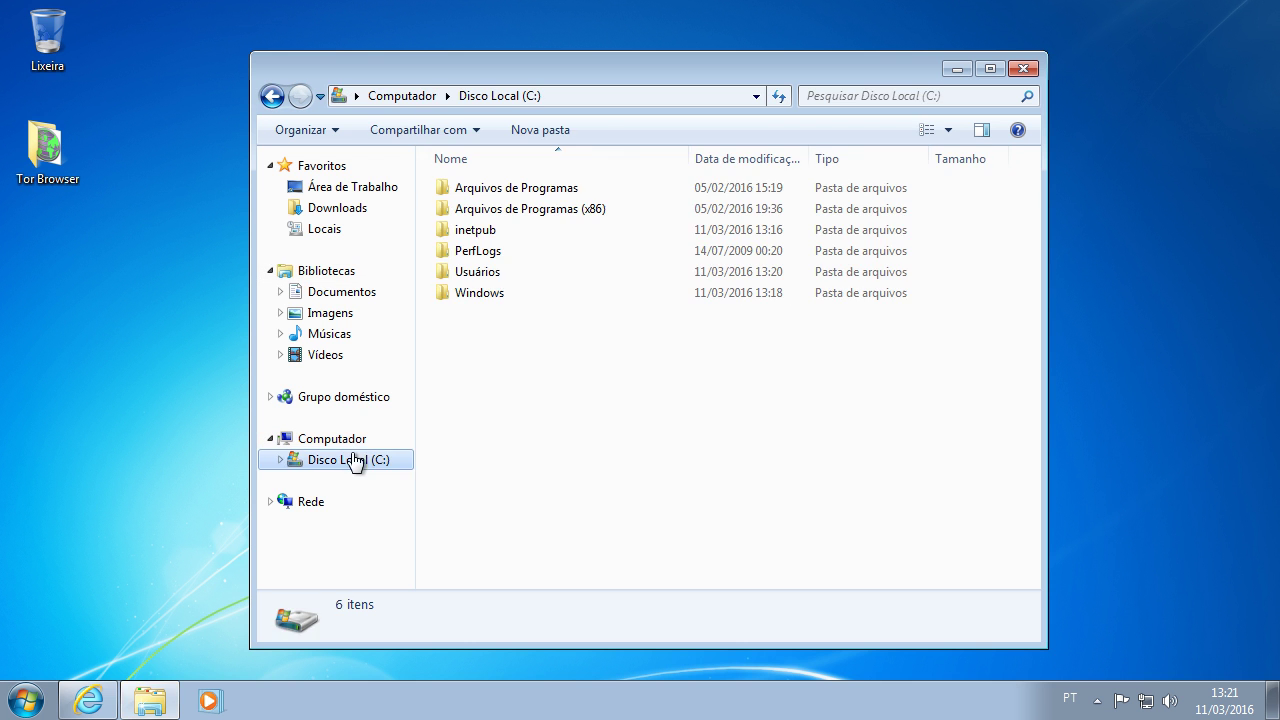
double_click(480, 229)
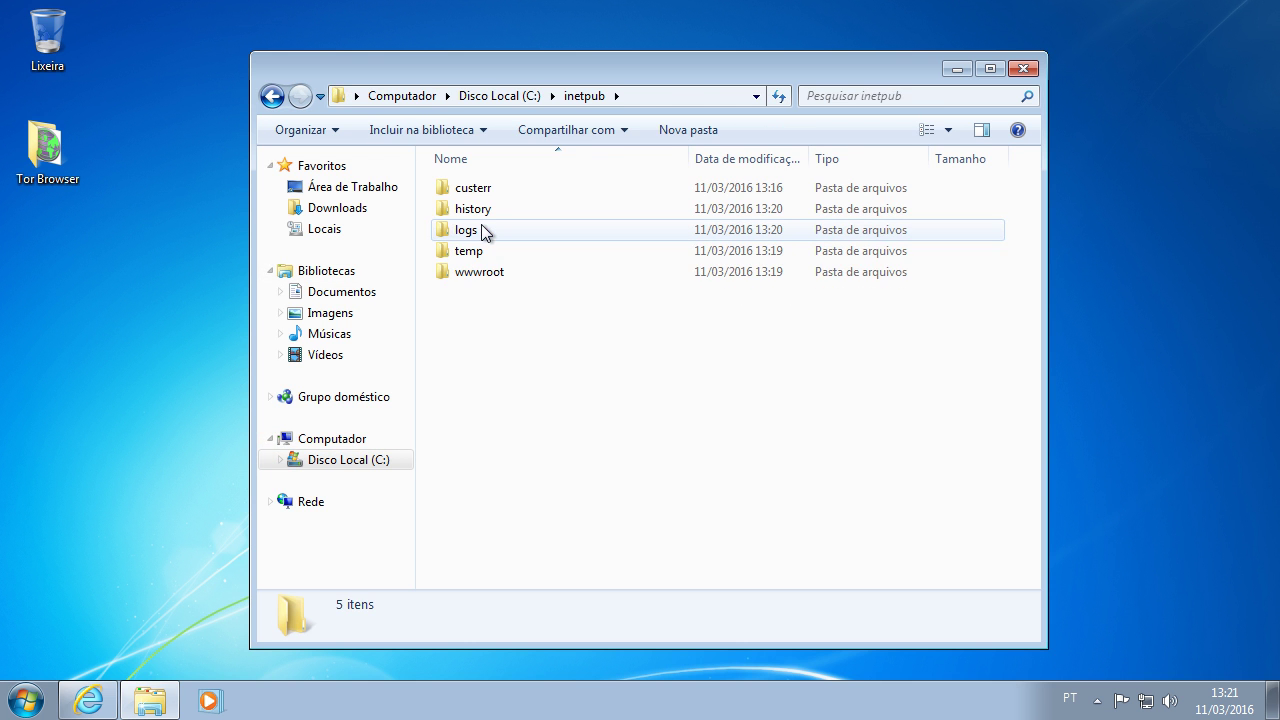
double_click(482, 271)
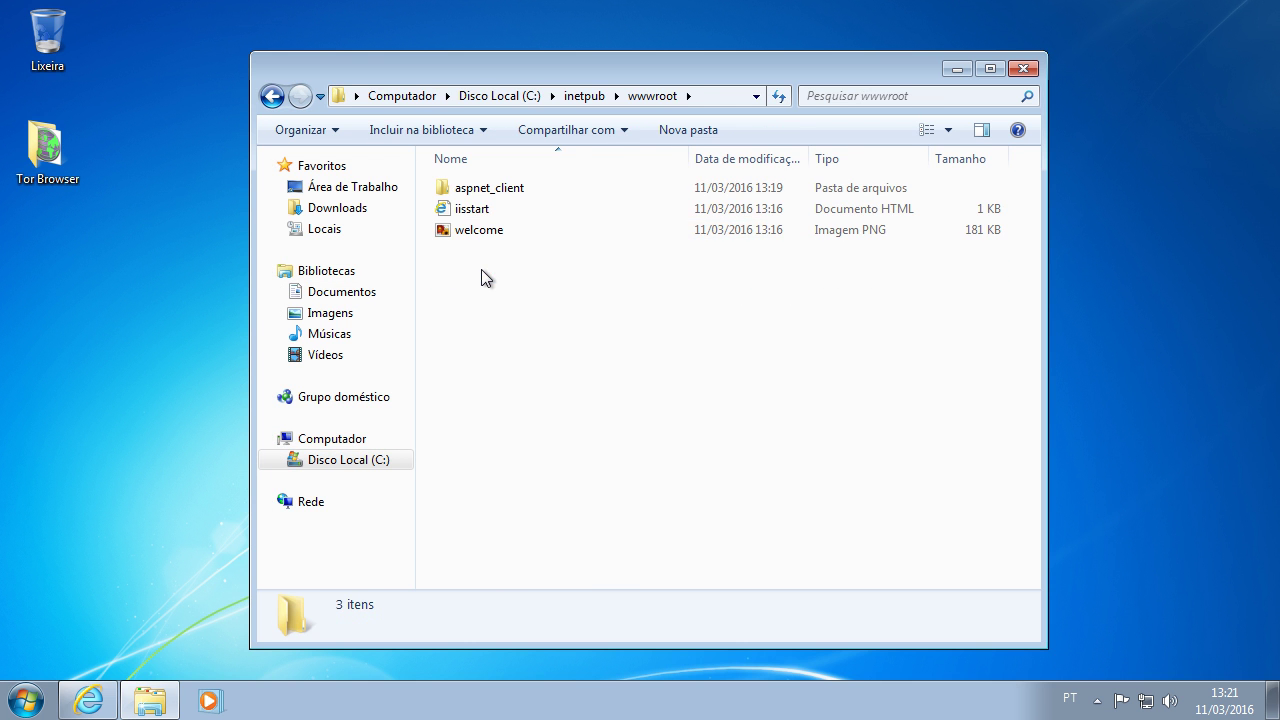
left_click(484, 213)
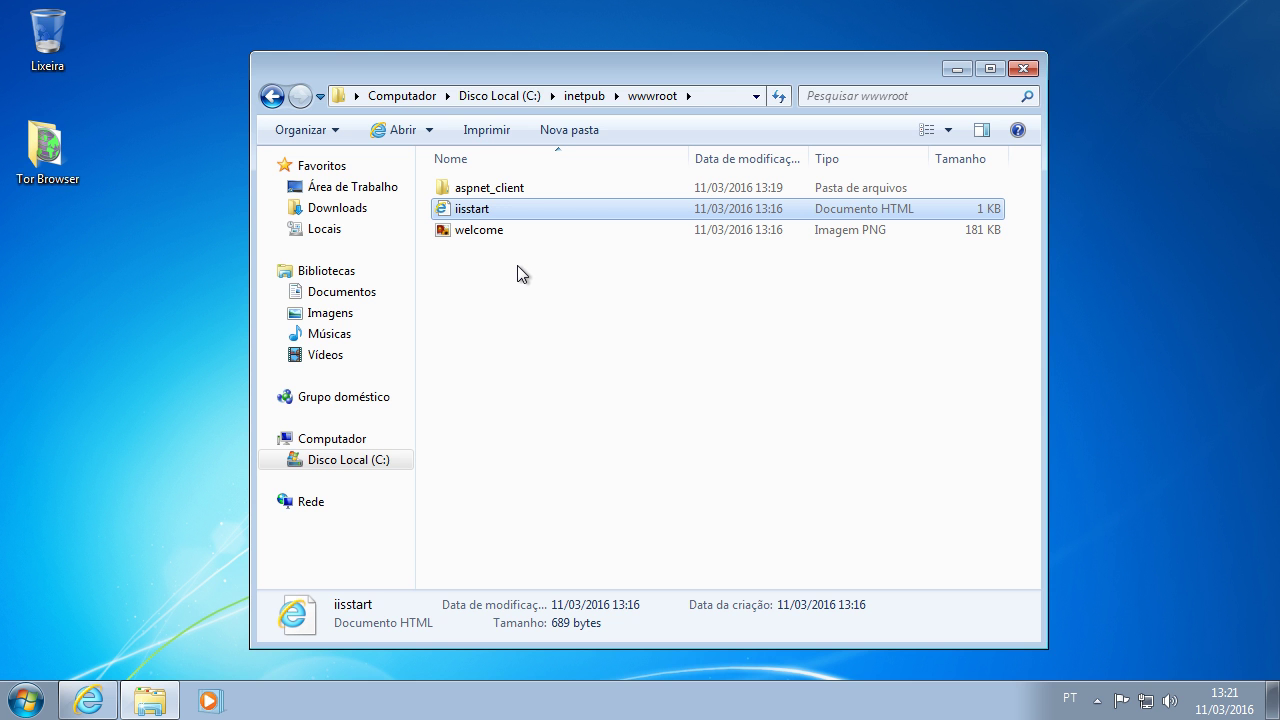
left_click(1022, 68)
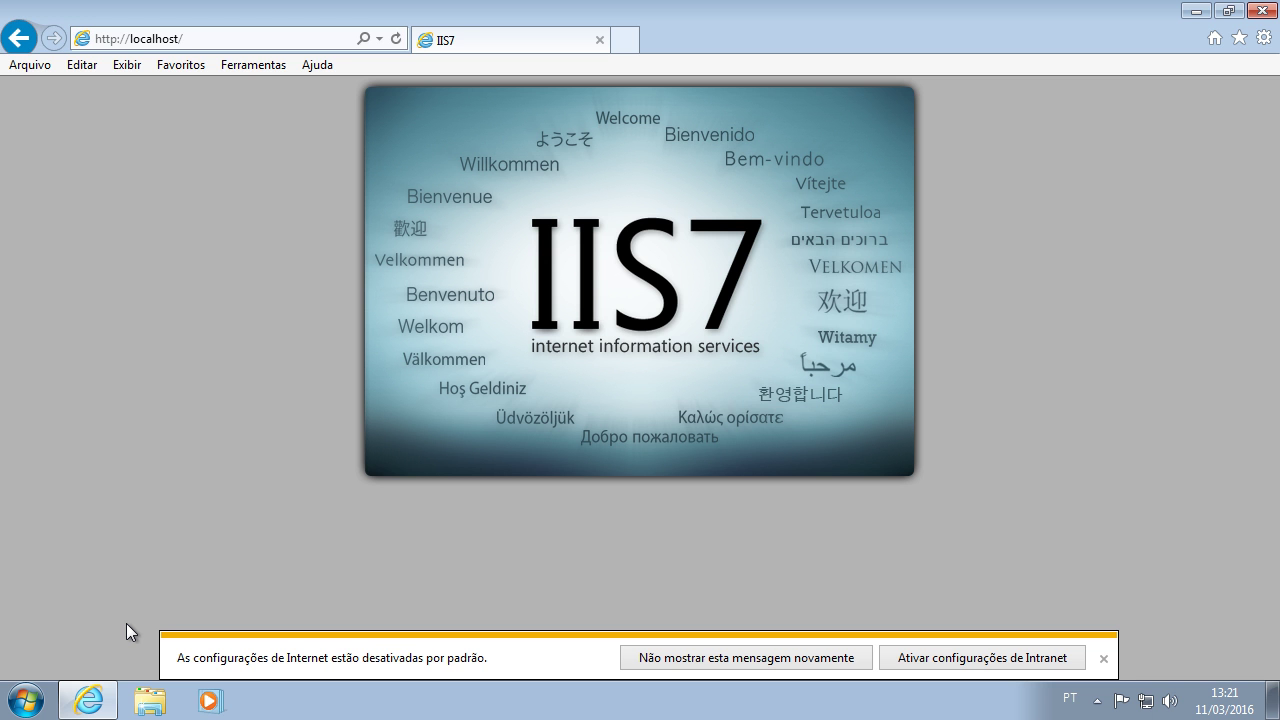
left_click(88, 700)
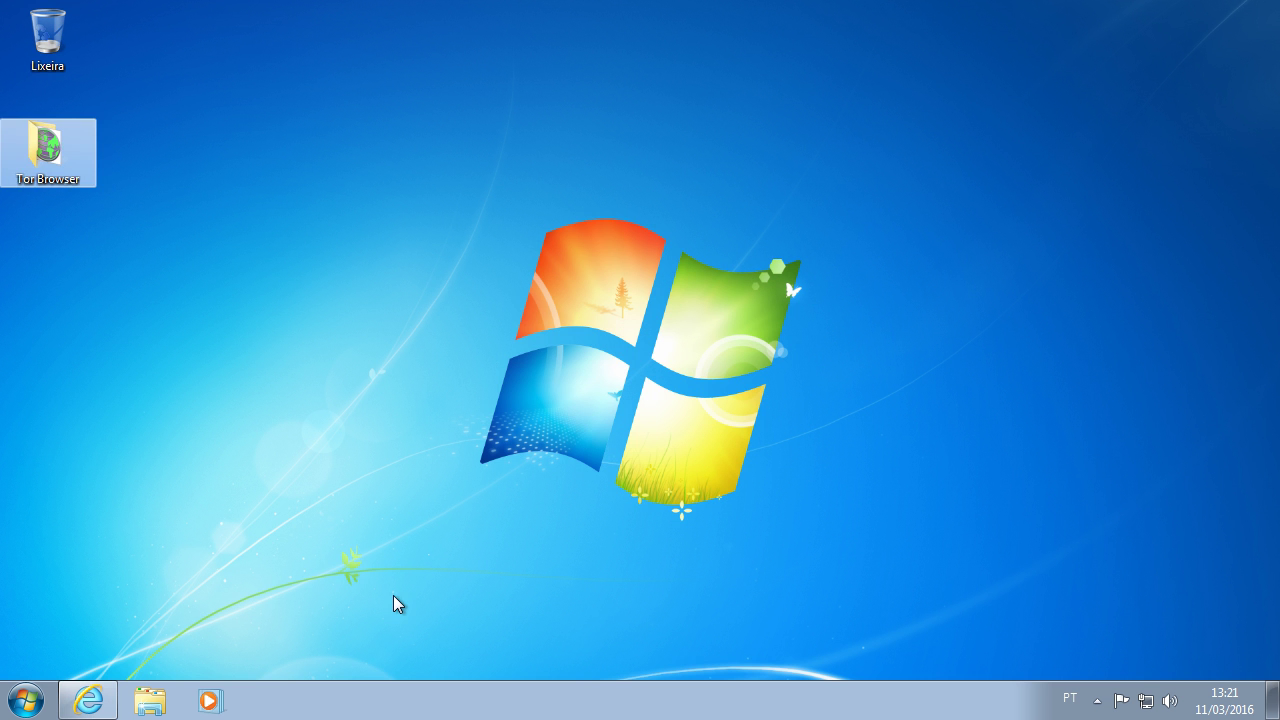
left_click(1097, 700)
Step: Open the desktop Tor Browser folder and navigate into Browser\TorBrowser
left_click(632, 578)
left_click(76, 176)
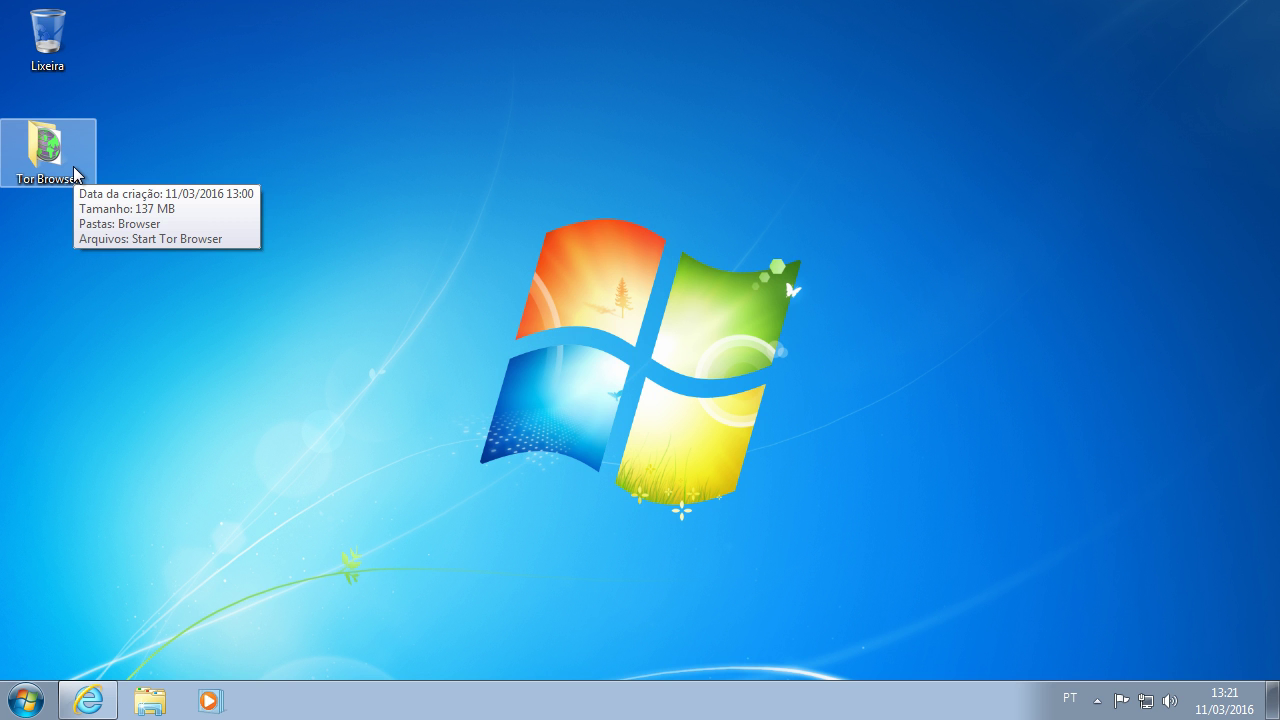
double_click(76, 176)
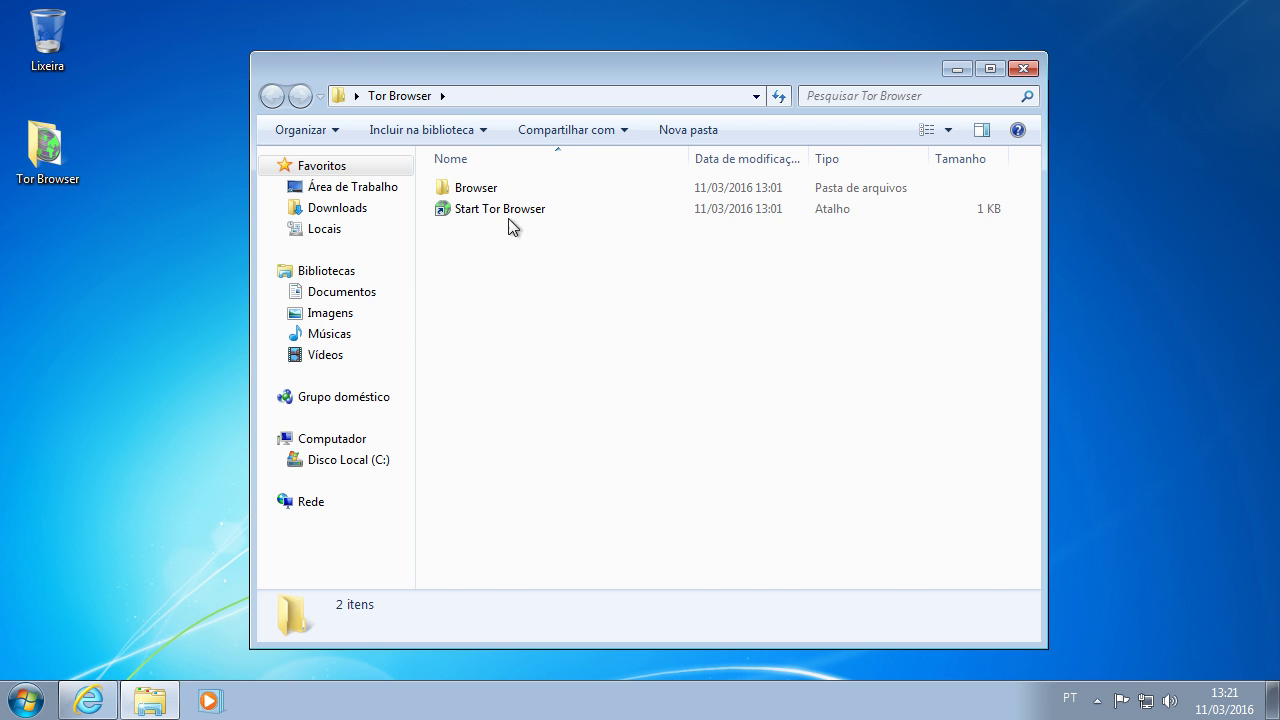
double_click(497, 191)
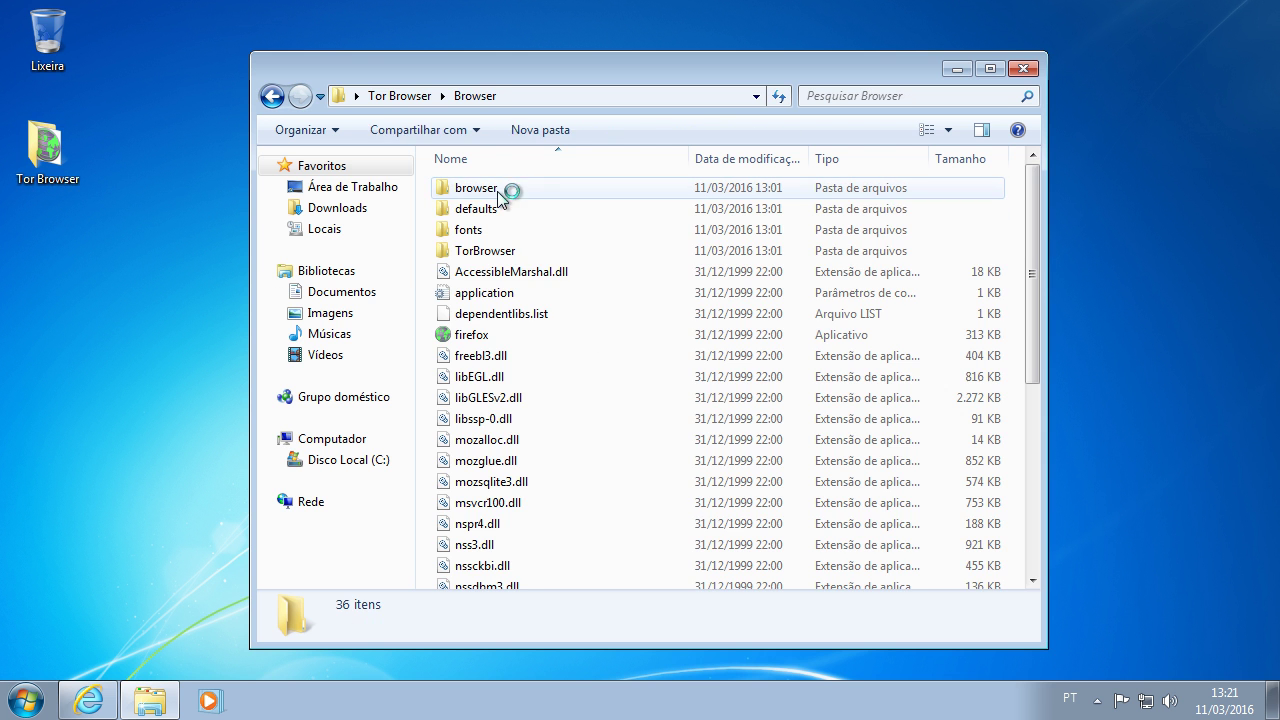
double_click(492, 252)
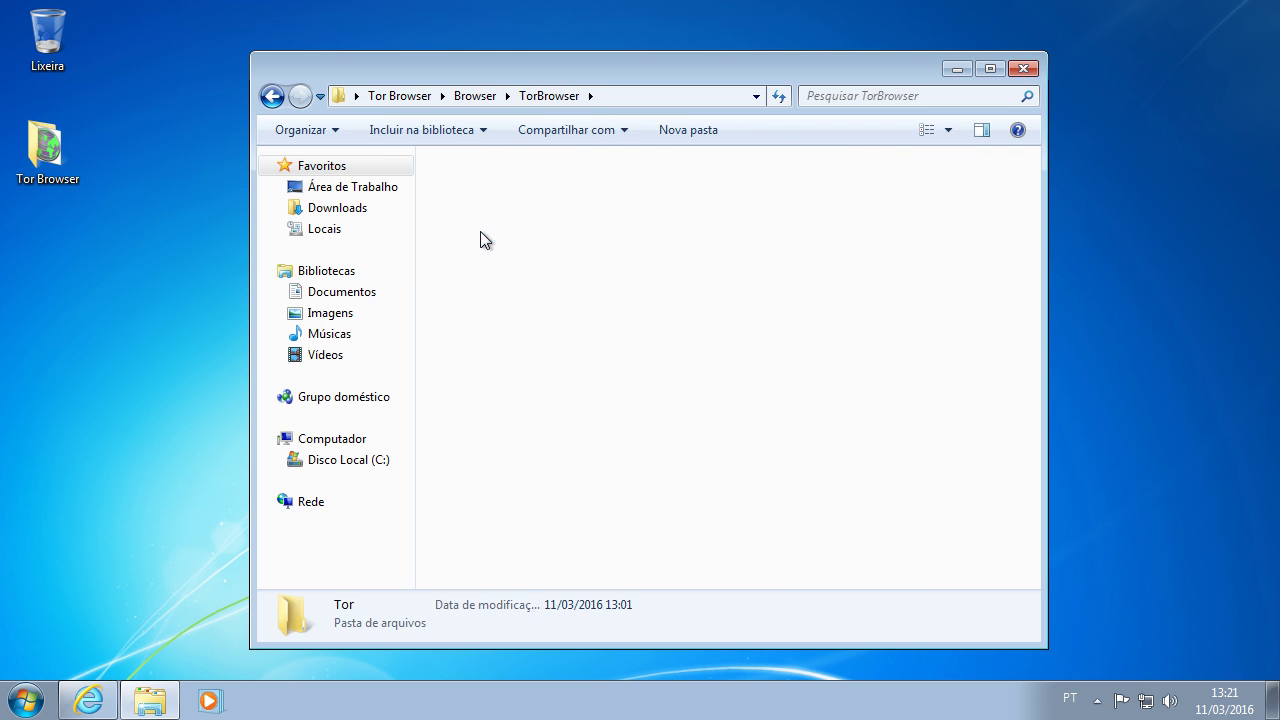
double_click(480, 231)
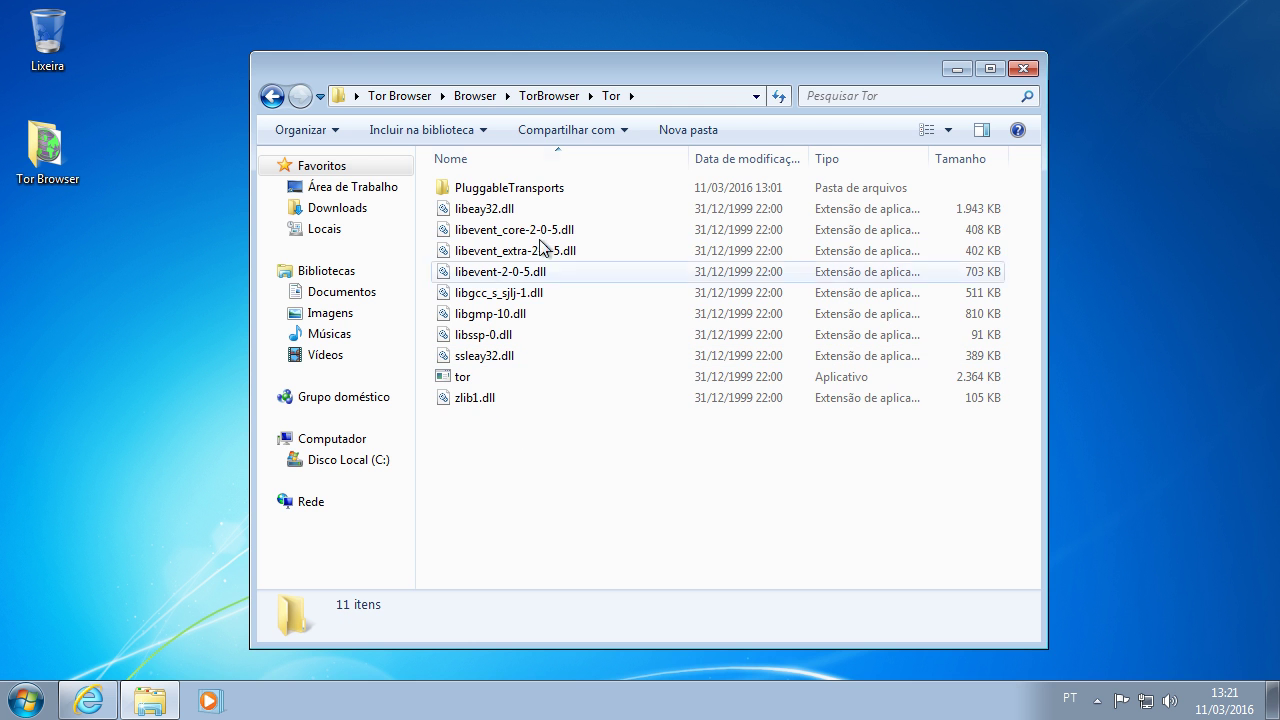
left_click(549, 97)
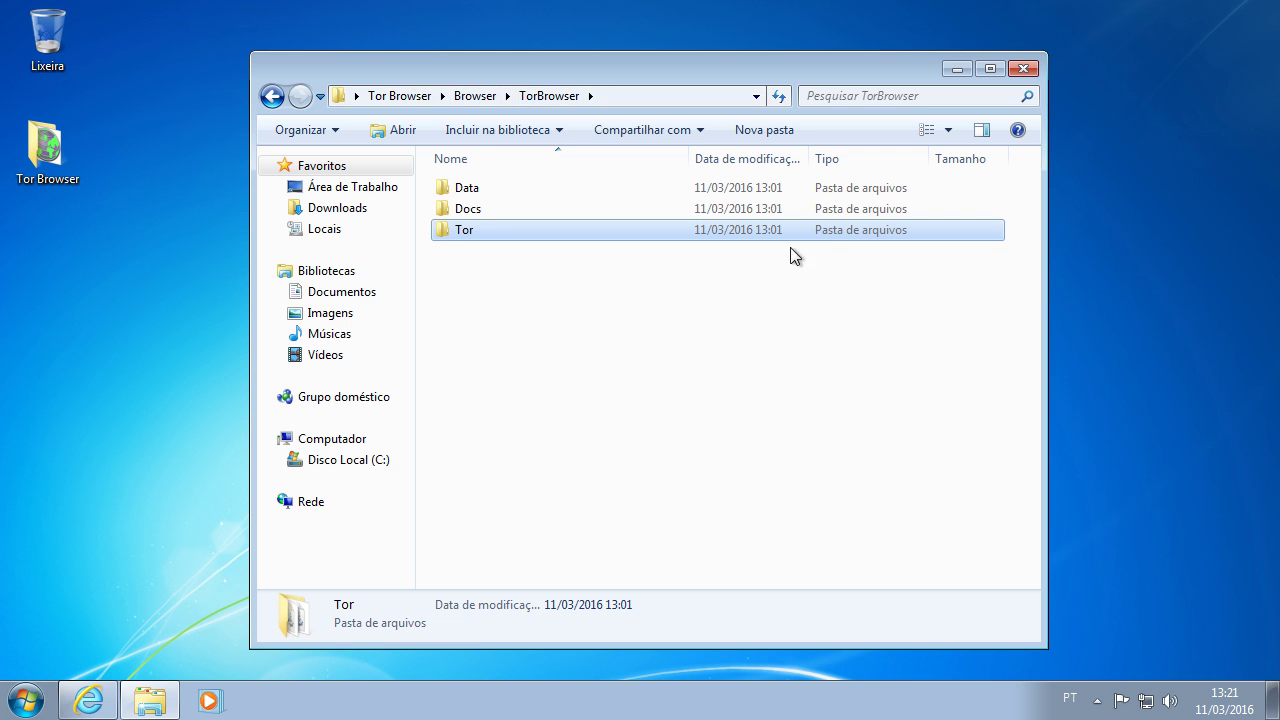
Step: Enter Data\Tor, check its full path, and open torrc to get the program choice
double_click(469, 196)
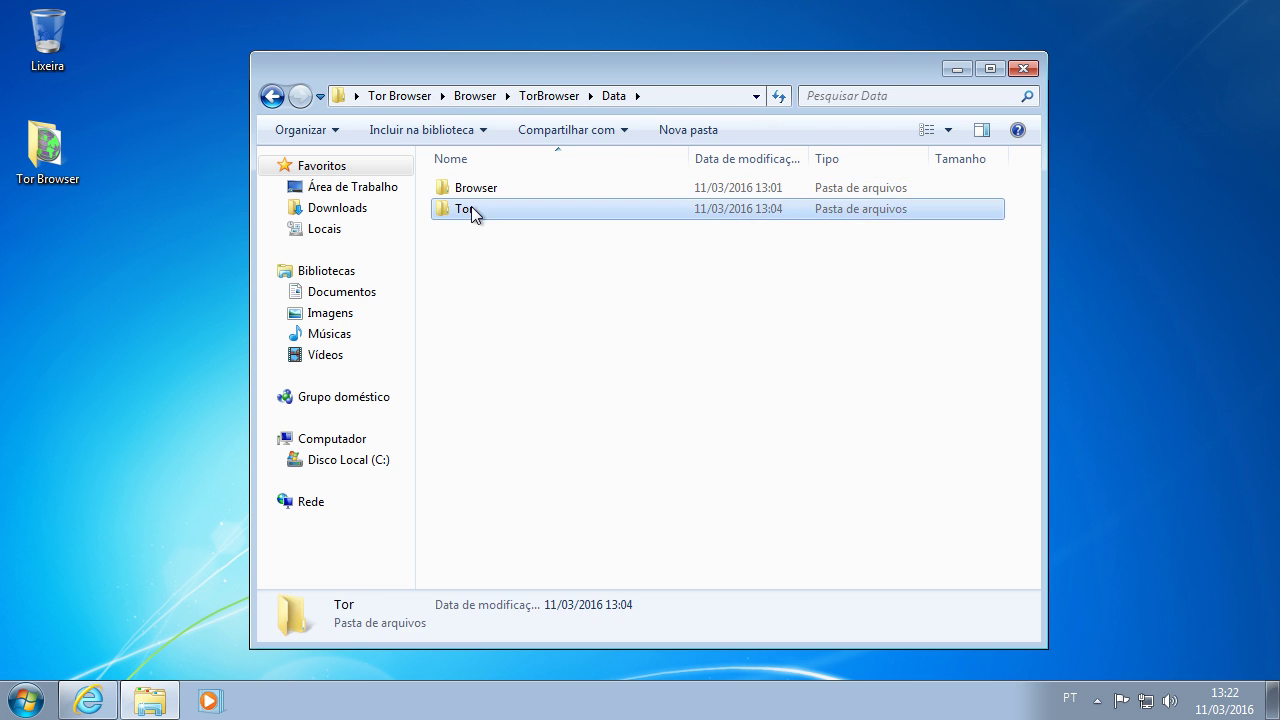
double_click(471, 208)
left_click(553, 356)
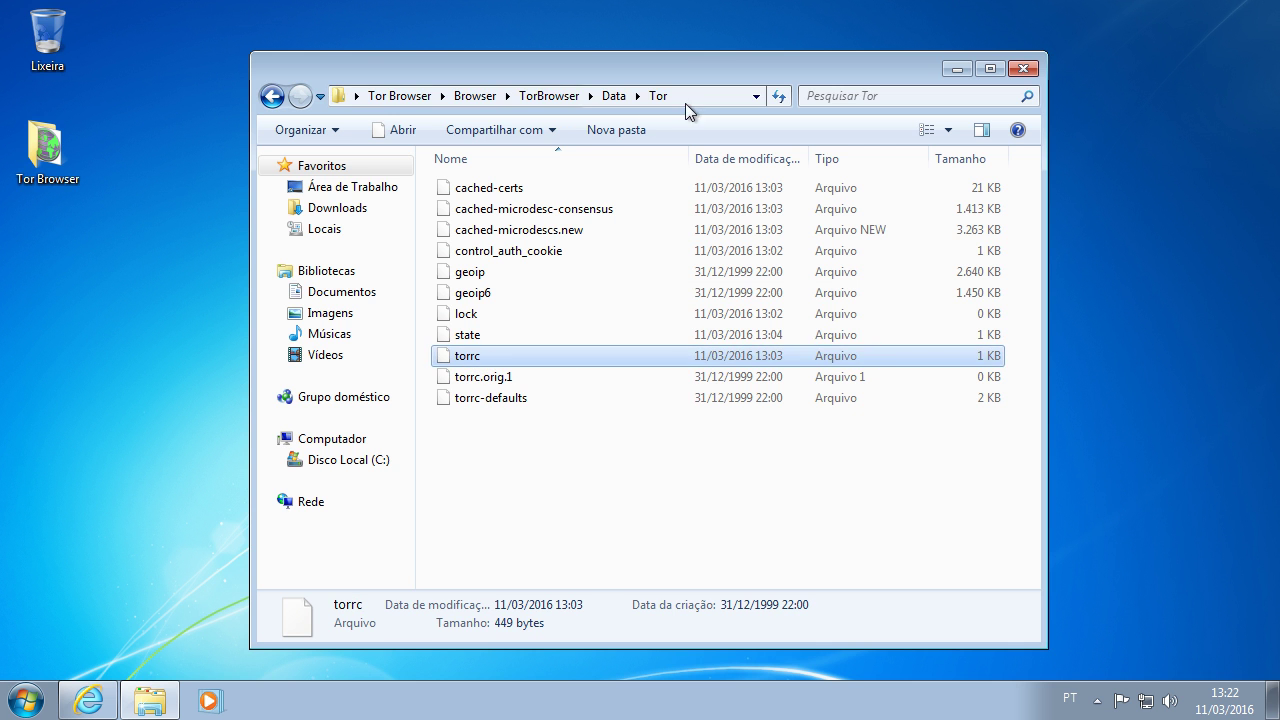
left_click(687, 96)
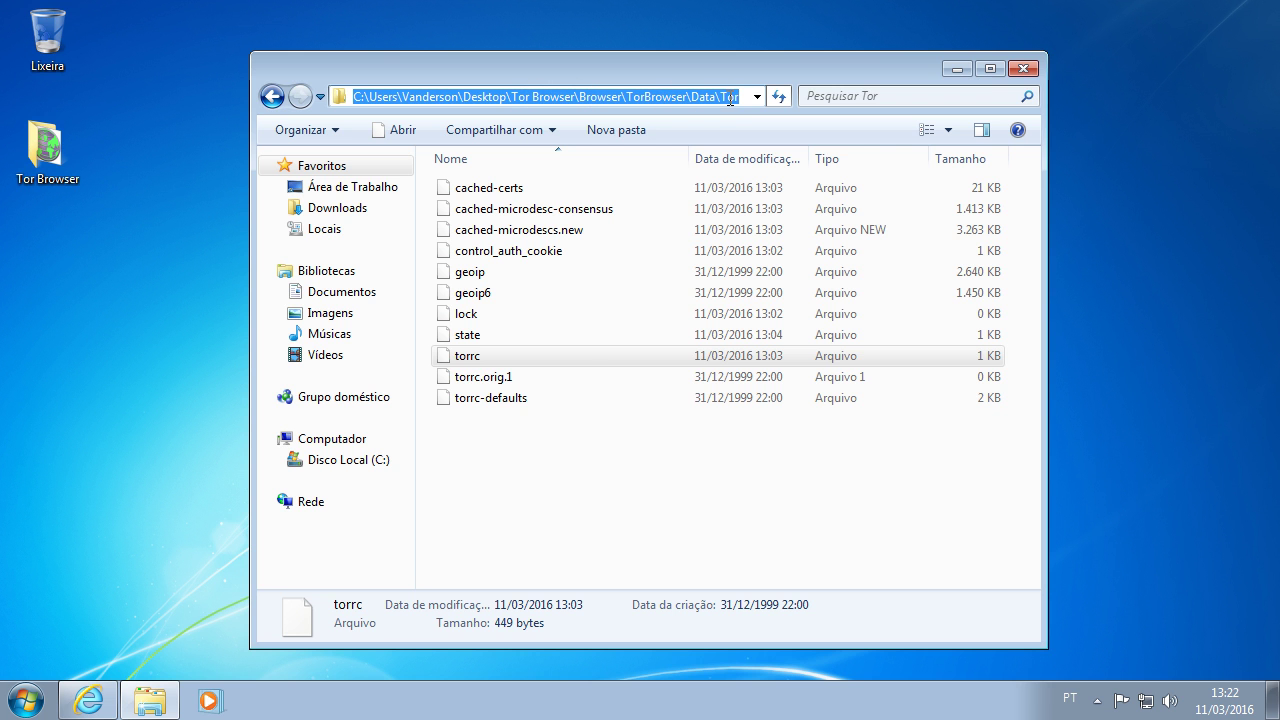
left_click(528, 453)
left_click(467, 360)
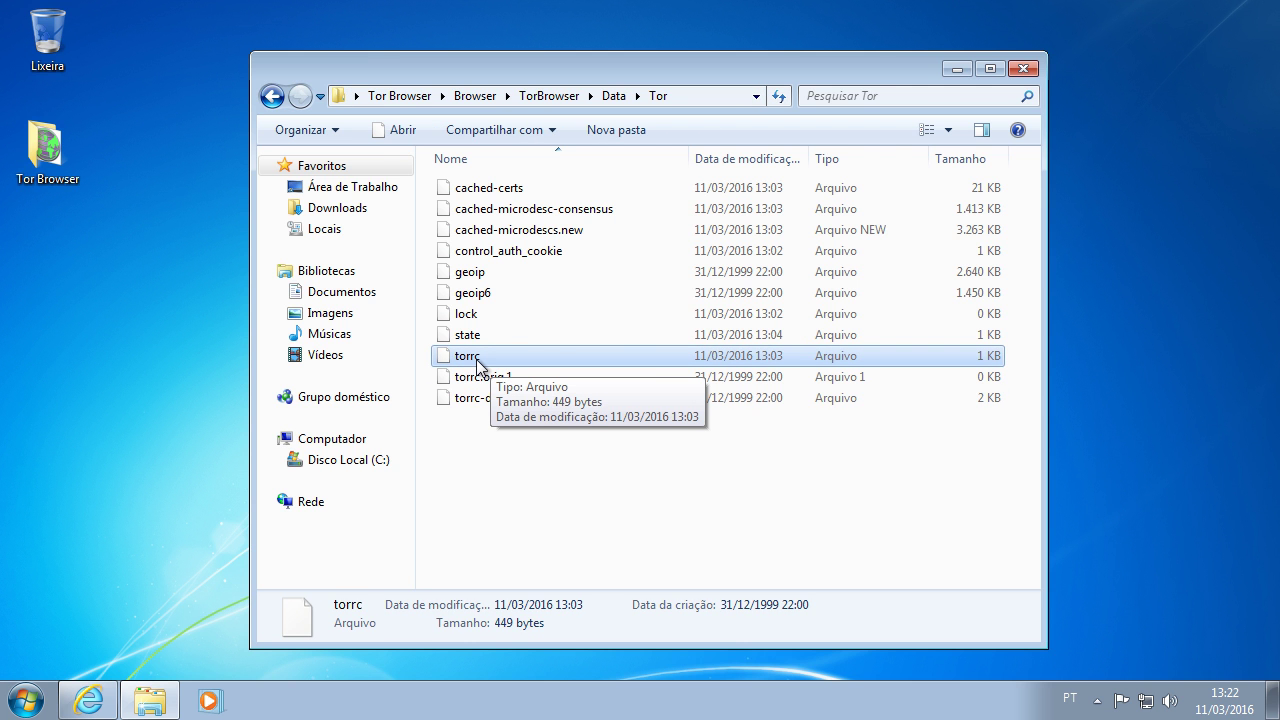
double_click(470, 357)
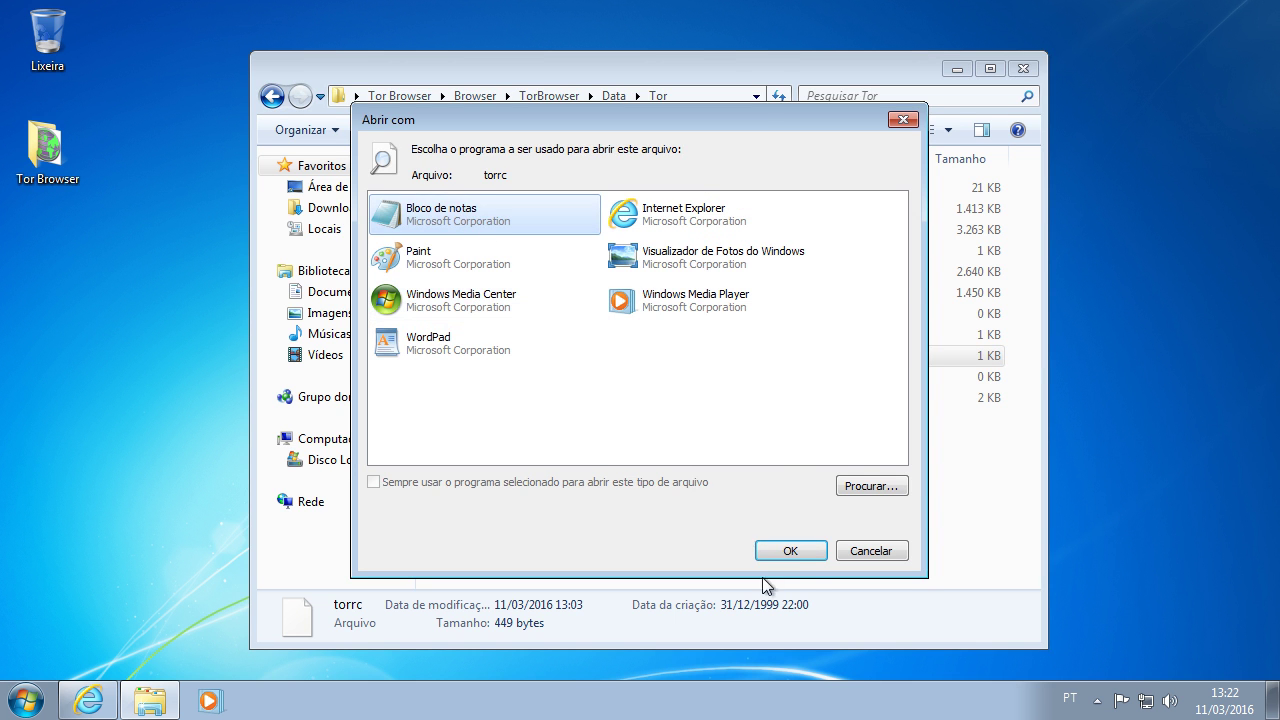
Step: Open torrc in Bloco de notas and take the two HiddenService lines from the hosting template
left_click(790, 551)
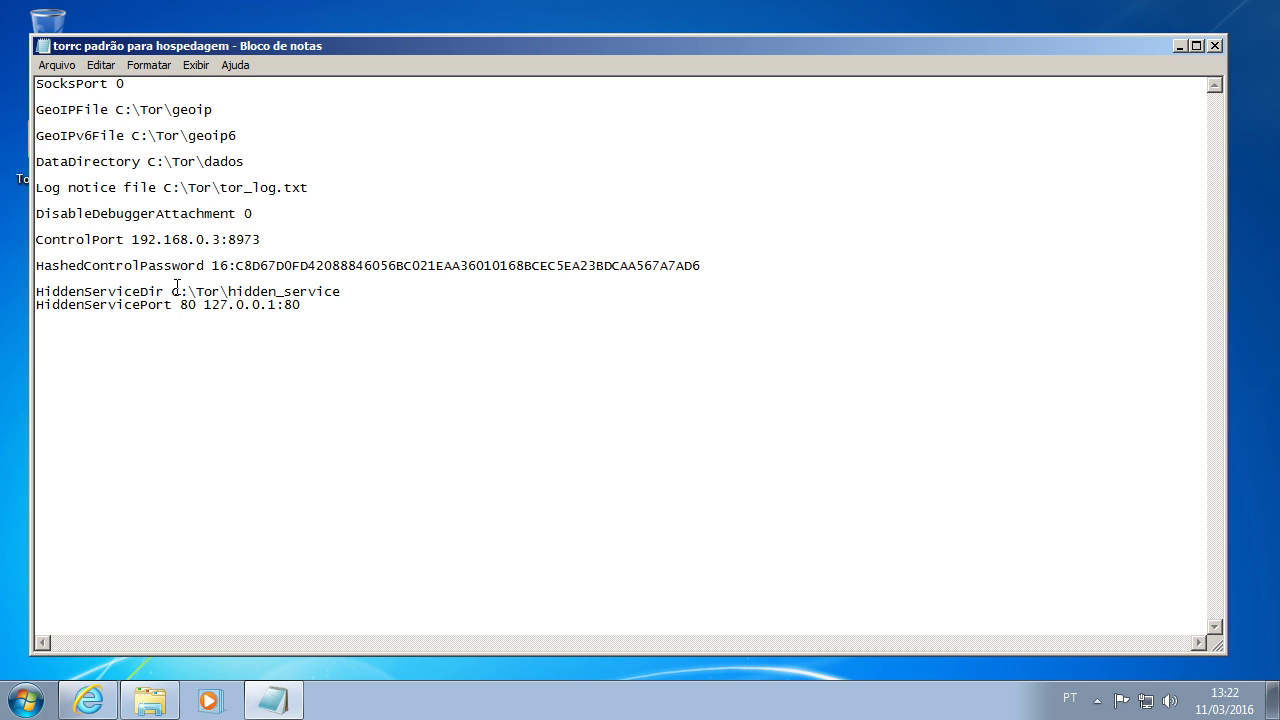
left_click_drag(349, 323, 36, 287)
key("ctrl+c")
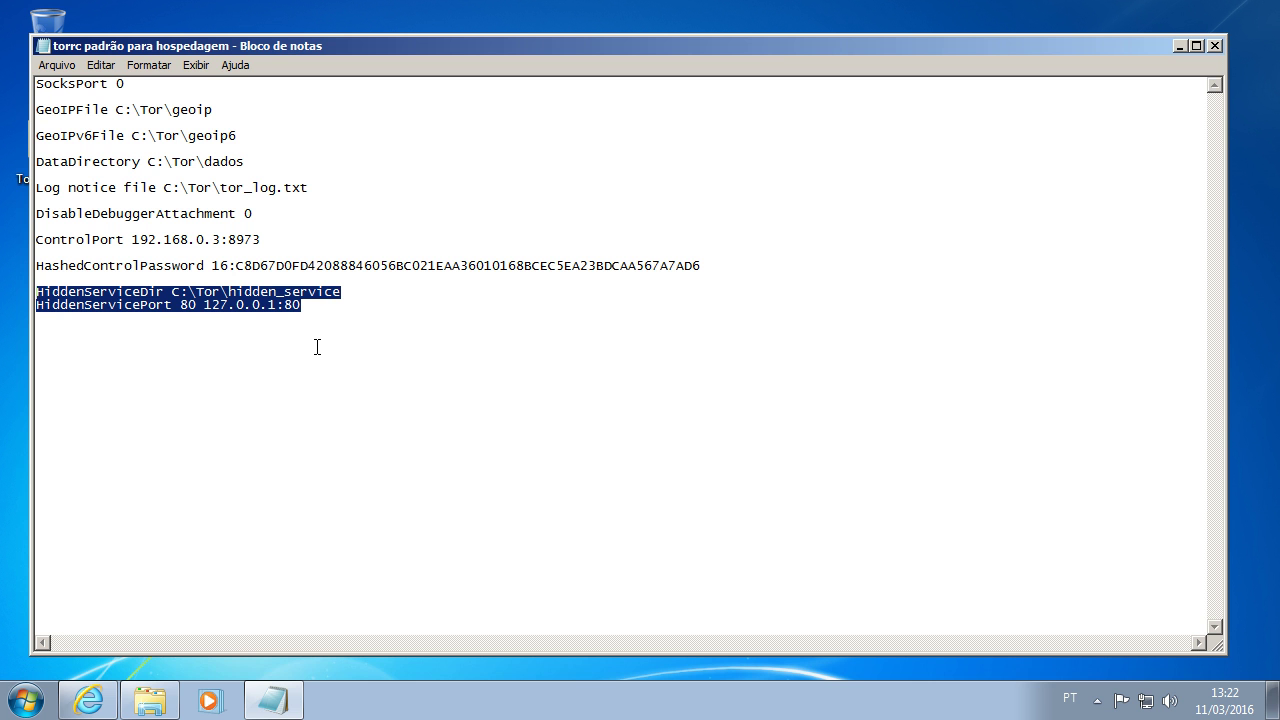
left_click(1181, 46)
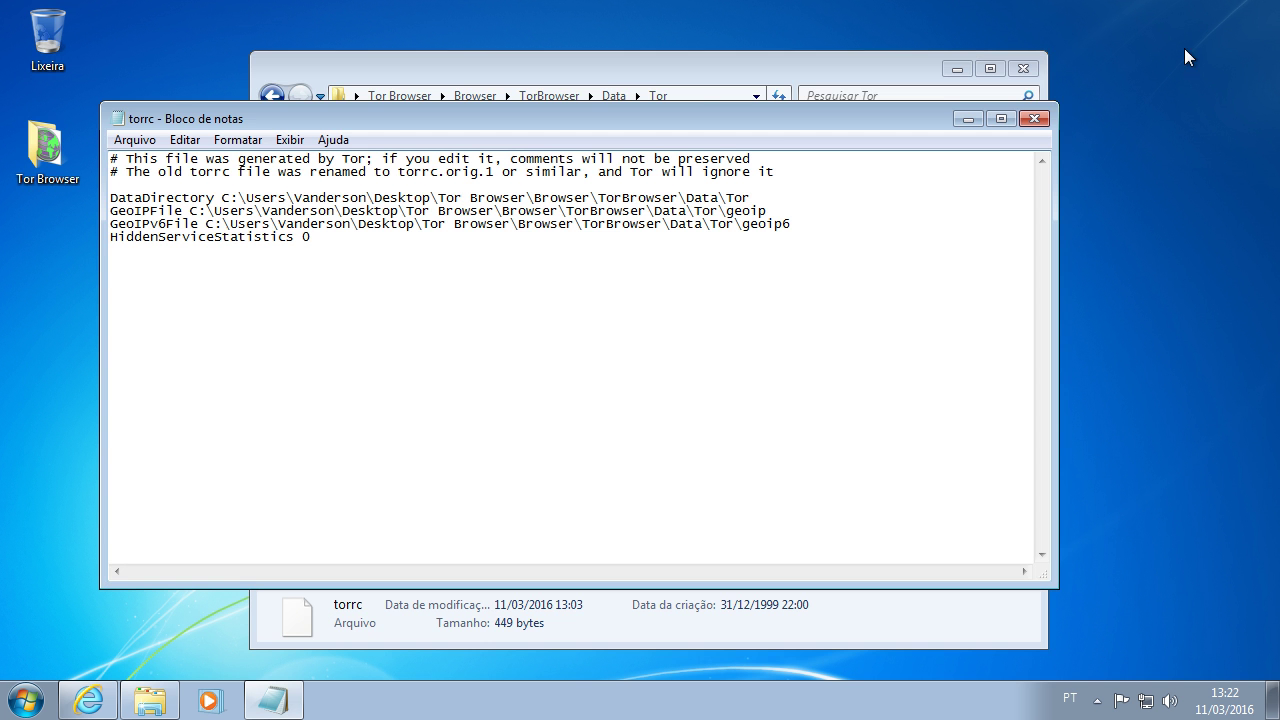
Step: Paste HiddenServiceDir and HiddenServicePort 80 127.0.0.1:80 into torrc, removing the C:\Tor\ prefix
left_click(380, 187)
key("ctrl+v")
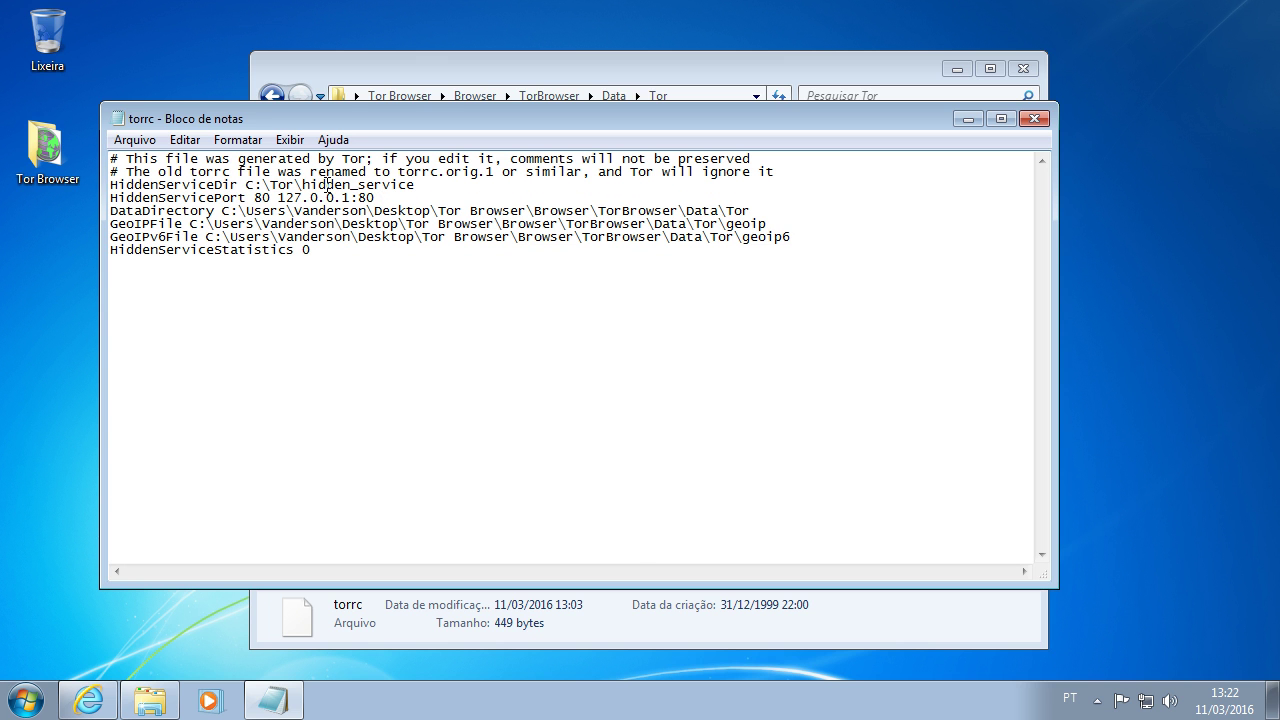
left_click_drag(304, 187, 241, 195)
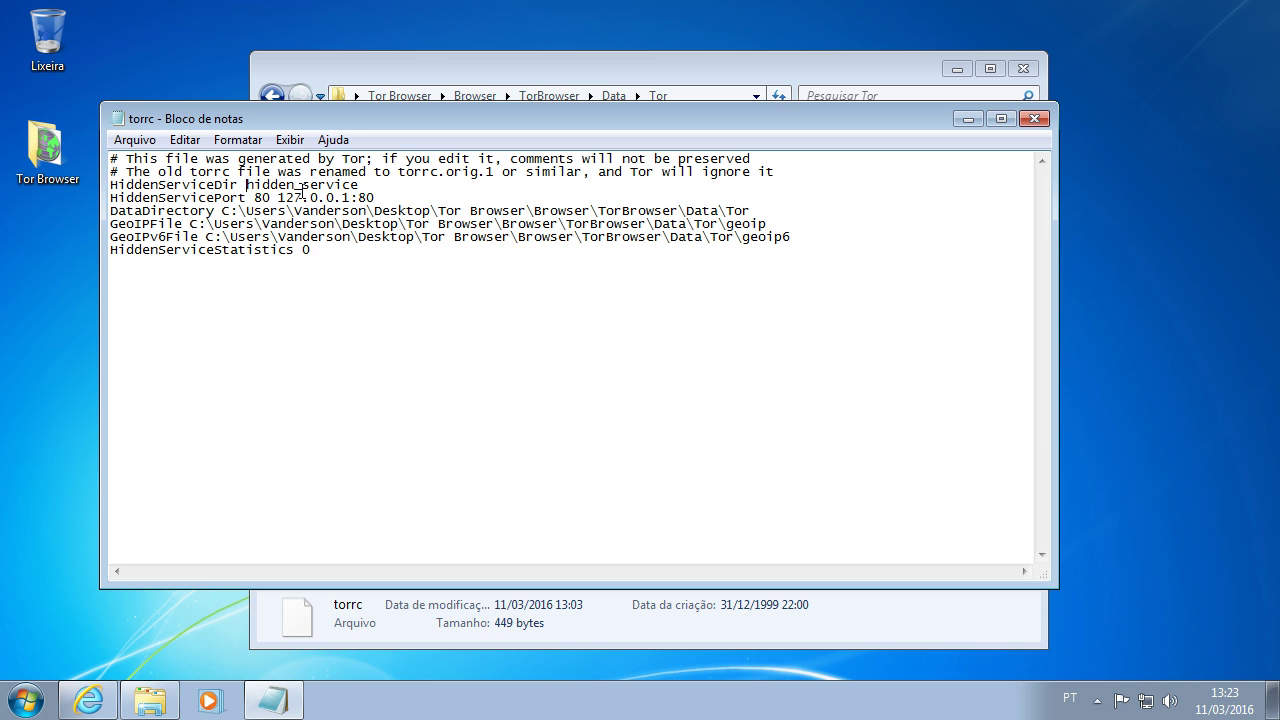
left_click_drag(359, 185, 112, 185)
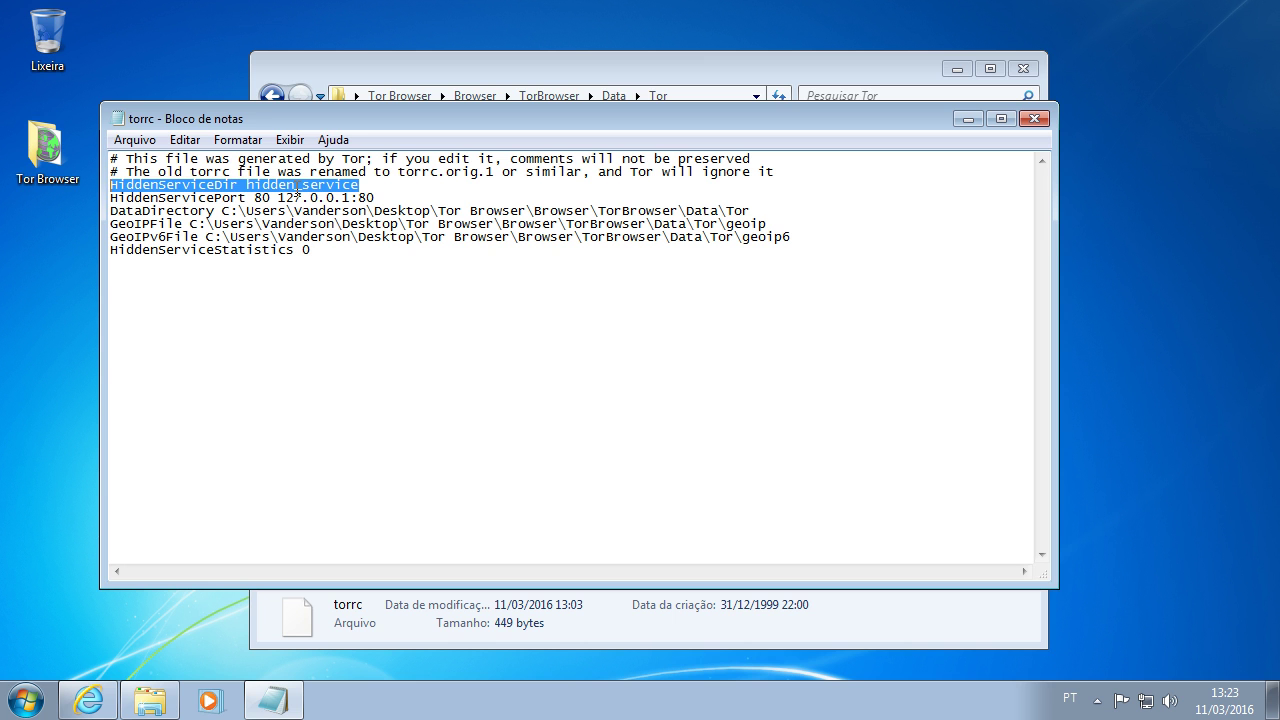
left_click(127, 198)
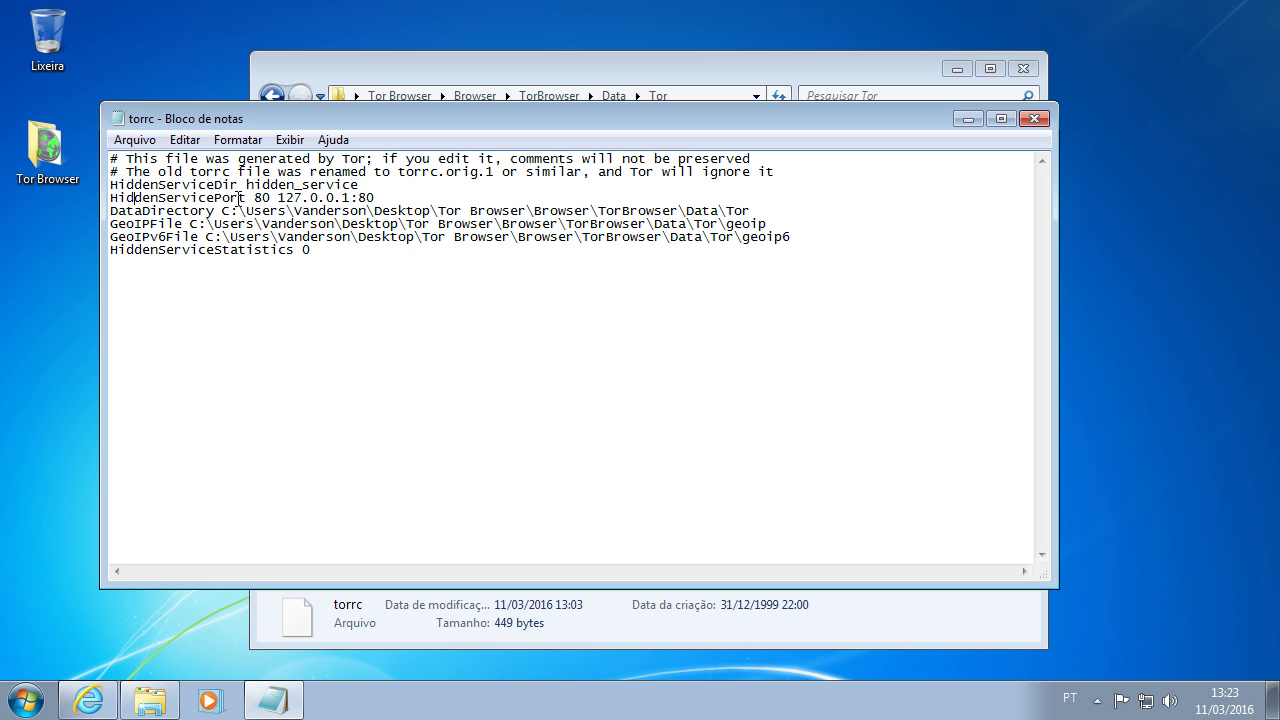
left_click_drag(247, 197, 279, 197)
left_click_drag(393, 194, 279, 198)
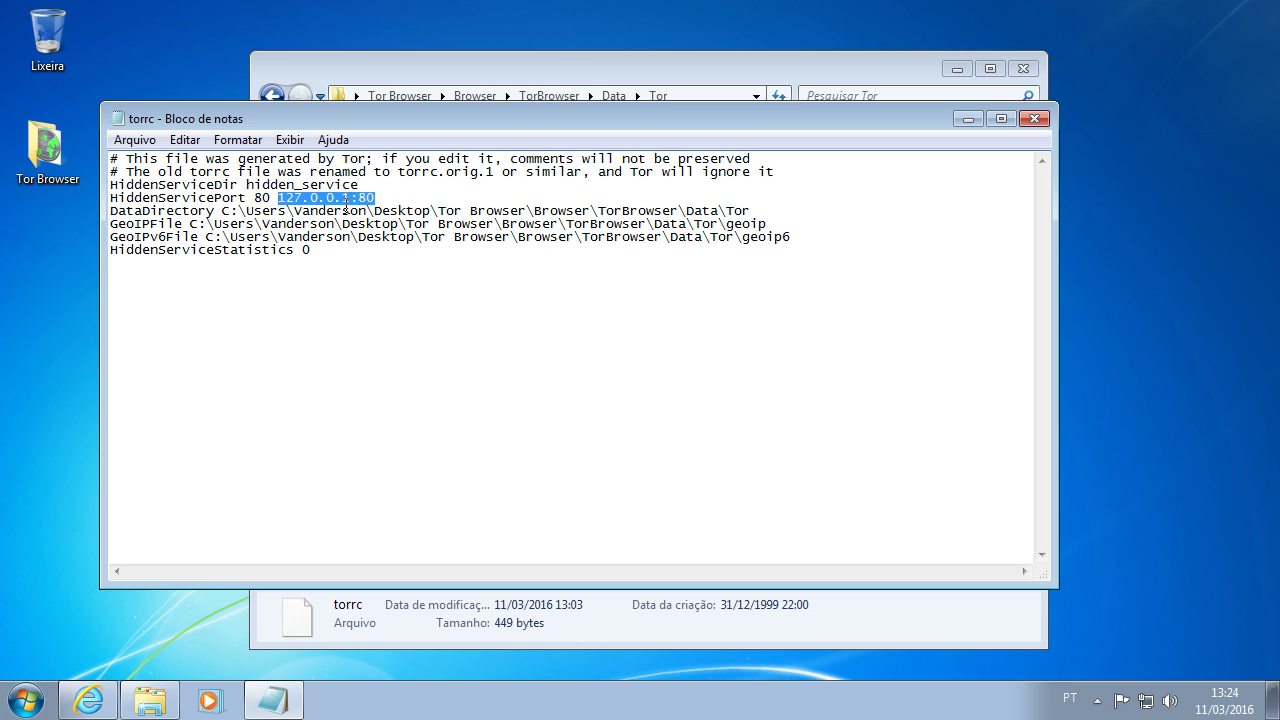
left_click_drag(246, 198, 279, 198)
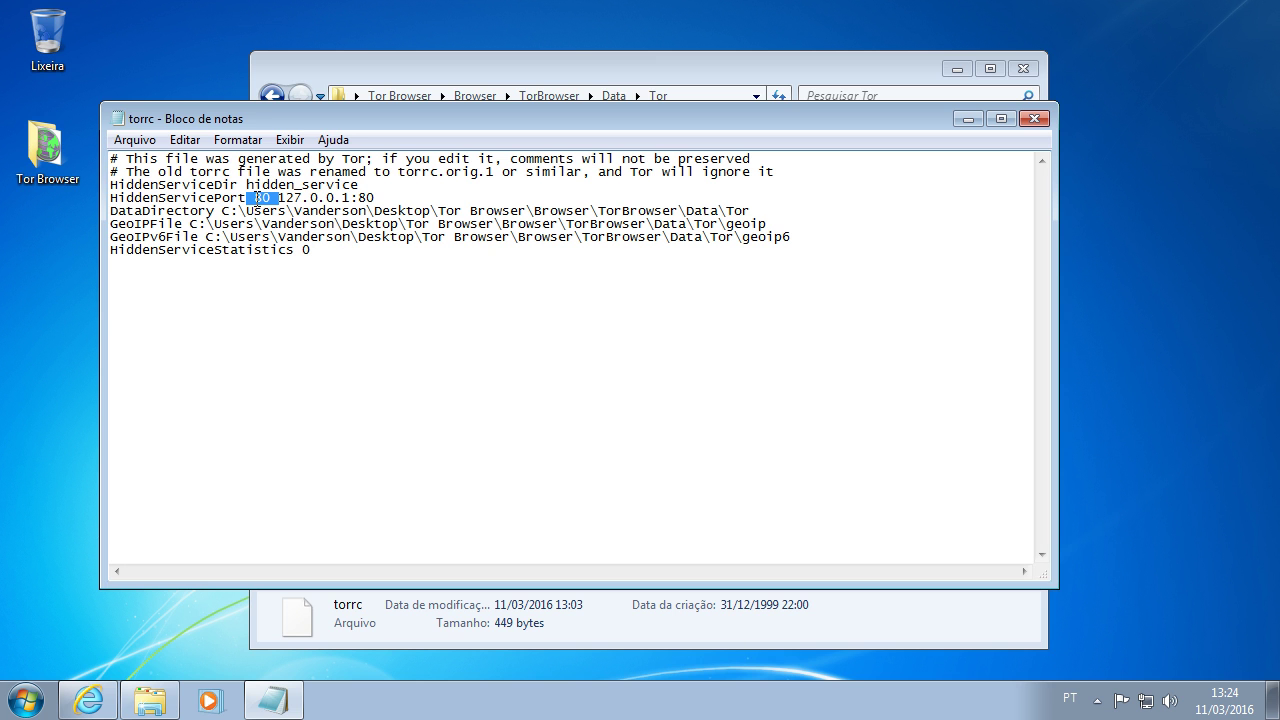
left_click(394, 277)
mouse_move(254, 197)
left_mouse_down()
mouse_move(275, 185)
mouse_move(272, 198)
left_mouse_up()
Step: Run netstat -nat in an administrator Command Prompt to confirm 0.0.0.0:80 is LISTENING
left_click(34, 698)
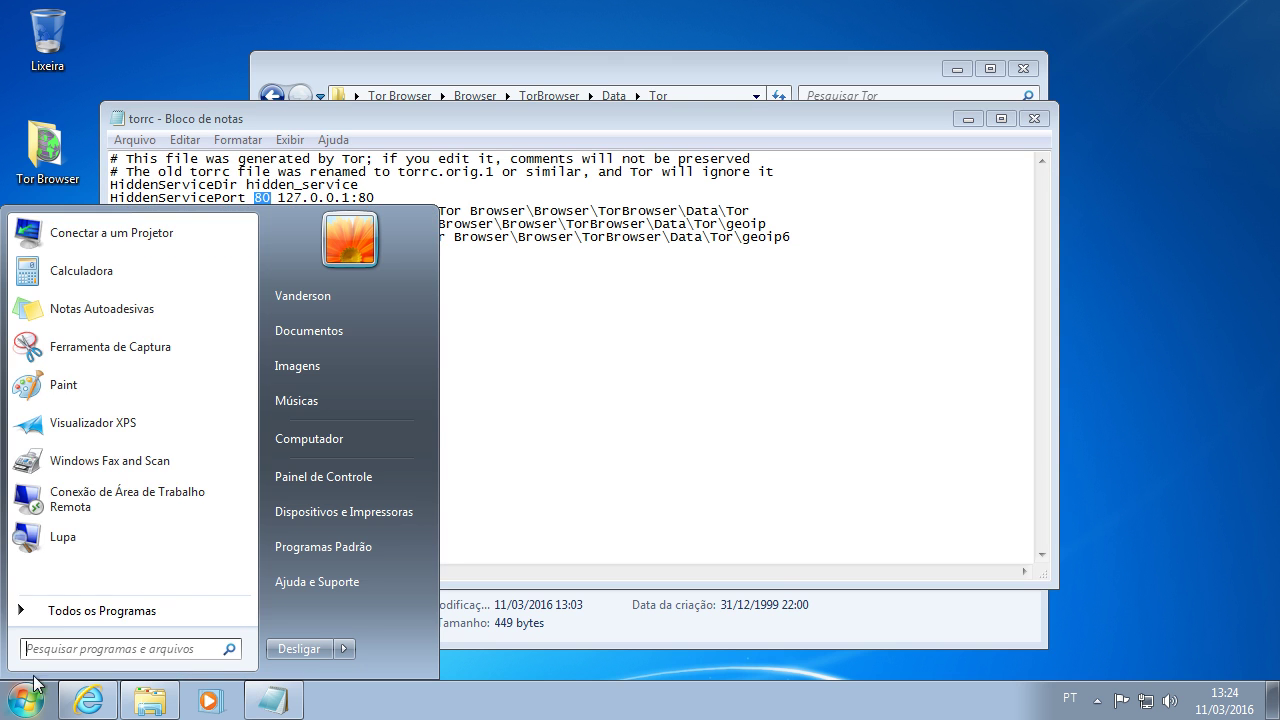
left_click(97, 618)
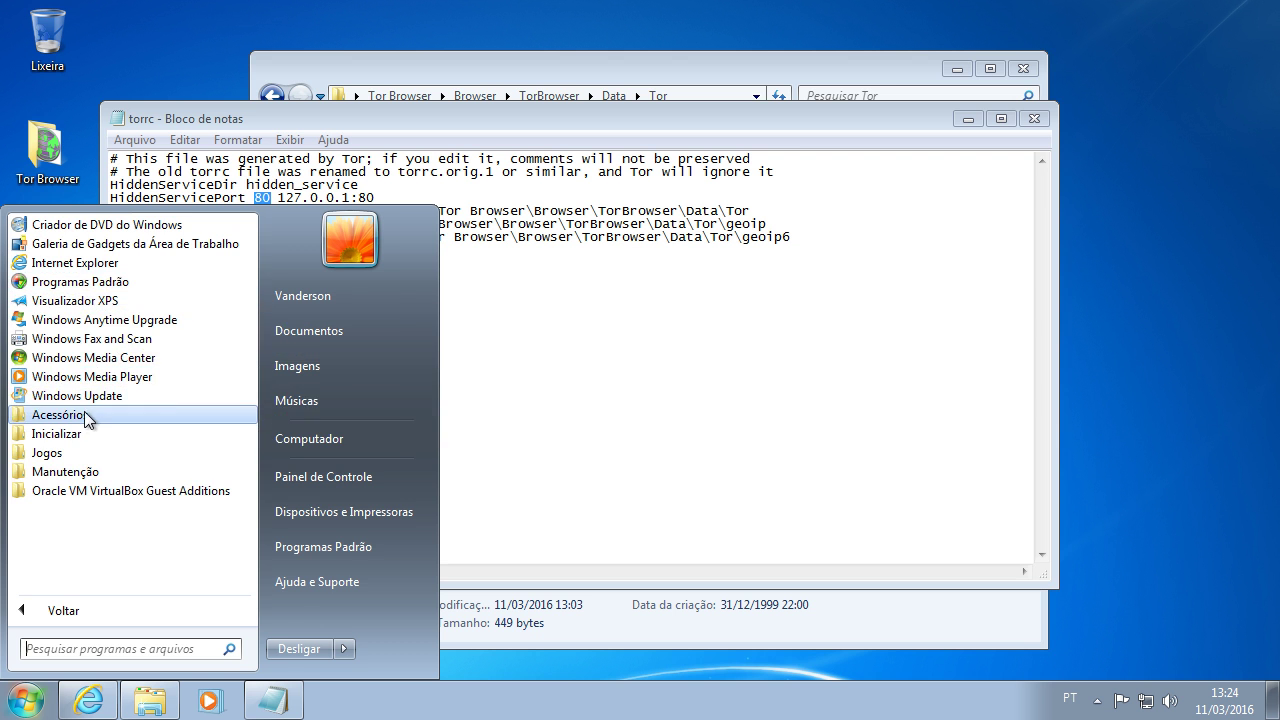
left_click(84, 410)
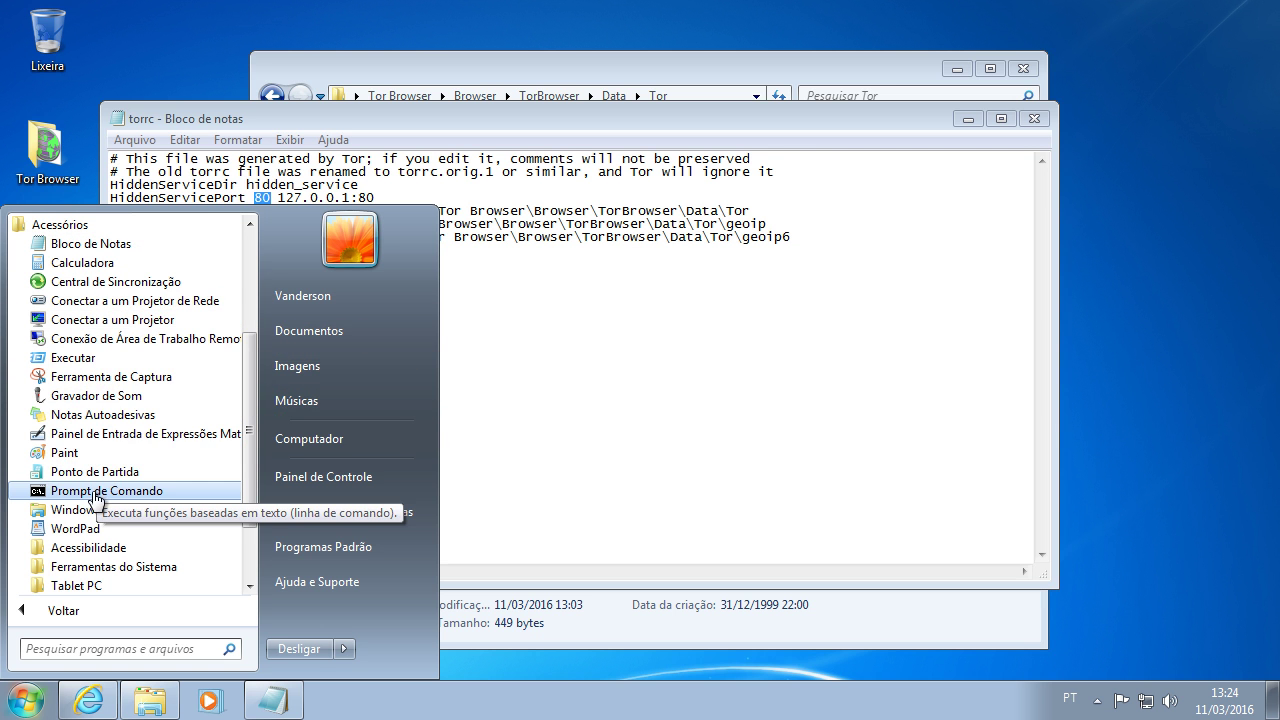
right_click(97, 492)
left_click(166, 216)
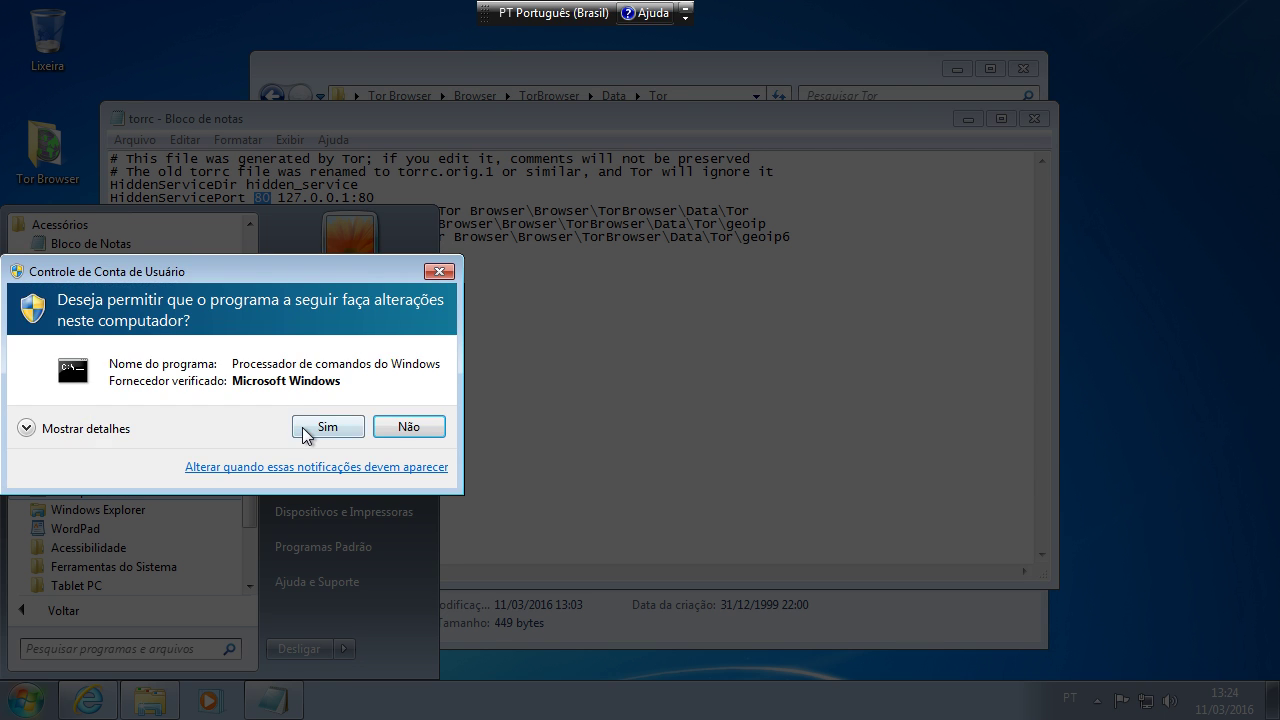
left_click(417, 429)
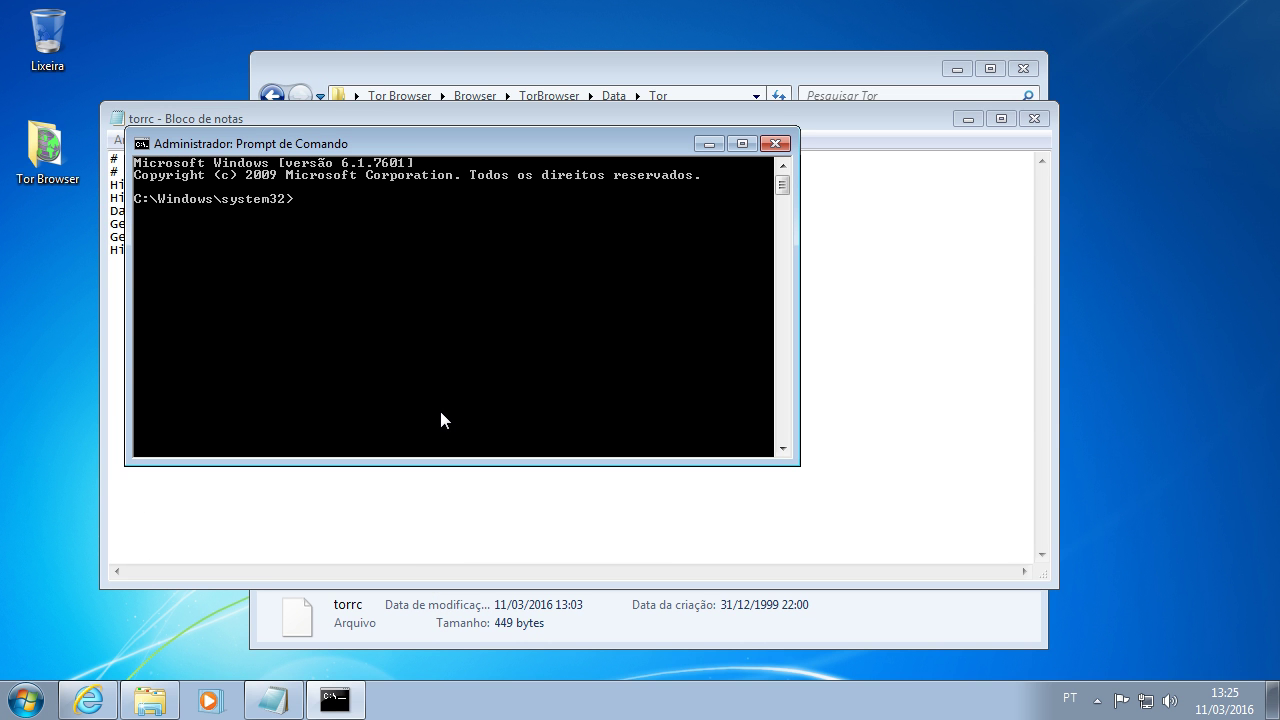
type("netstat -nat")
key("Return")
scroll(440, 411, "up", 10)
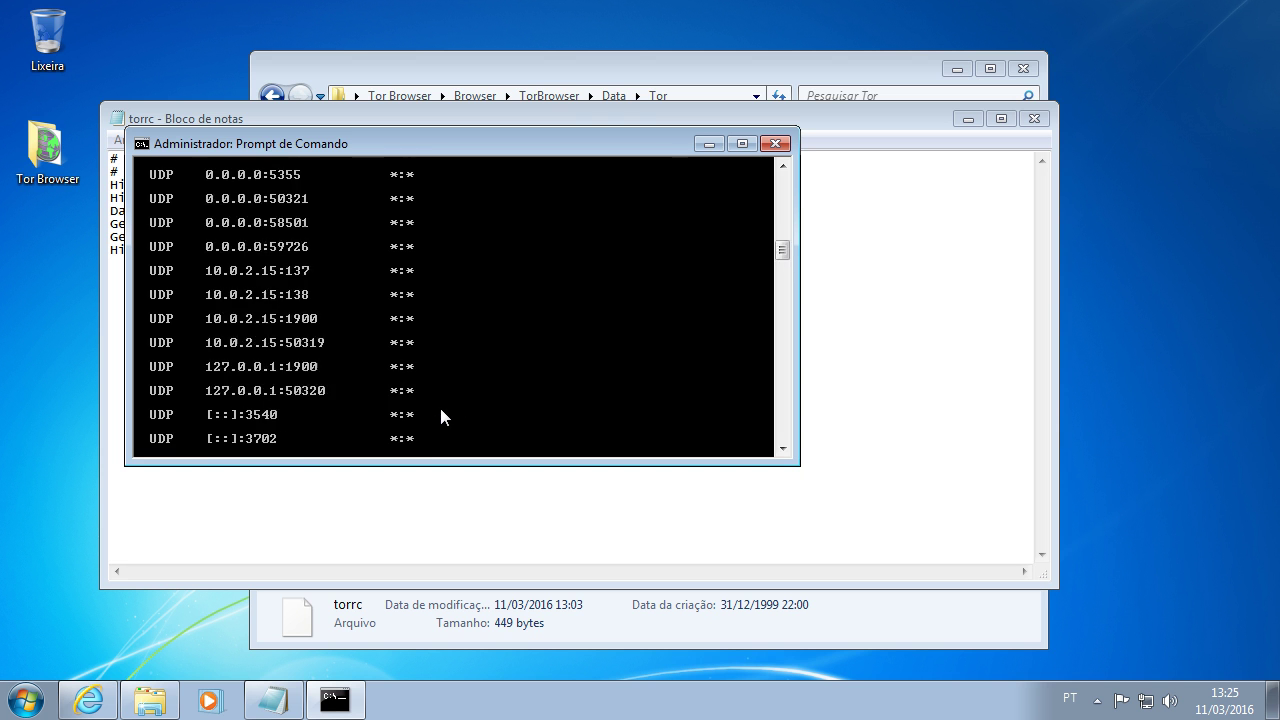
scroll(440, 410, "up", 8)
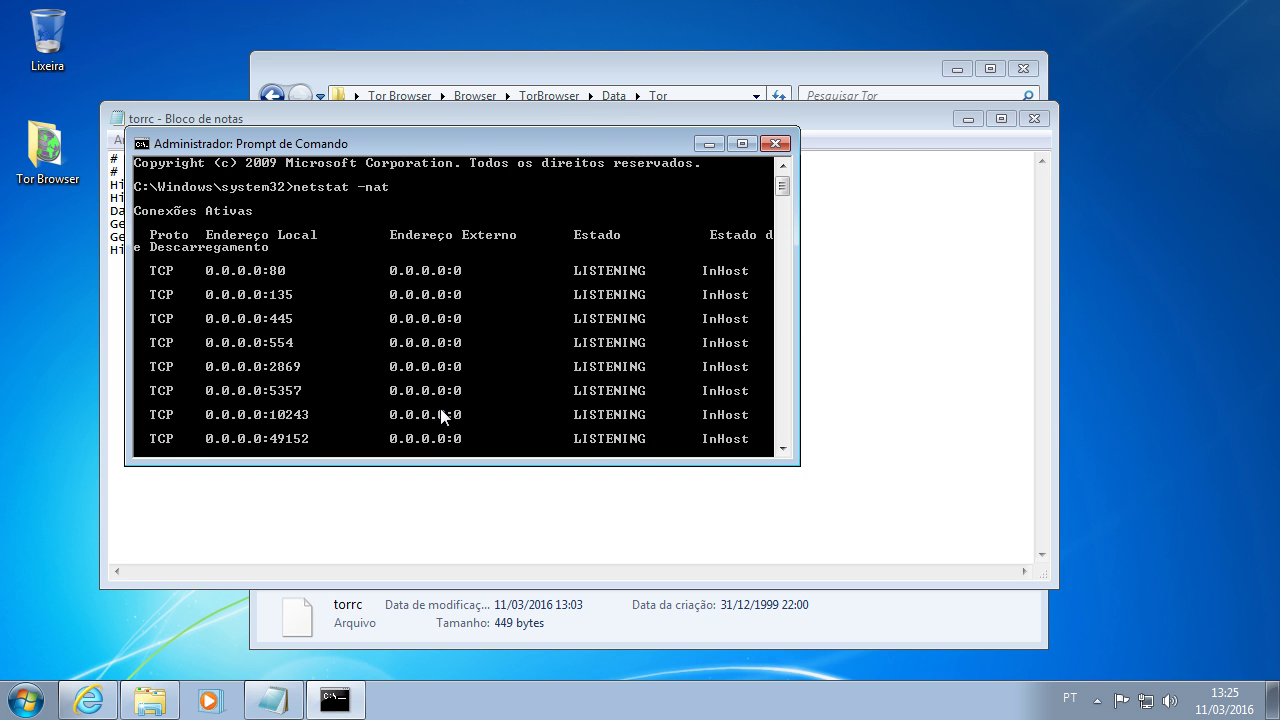
scroll(440, 410, "down", 2)
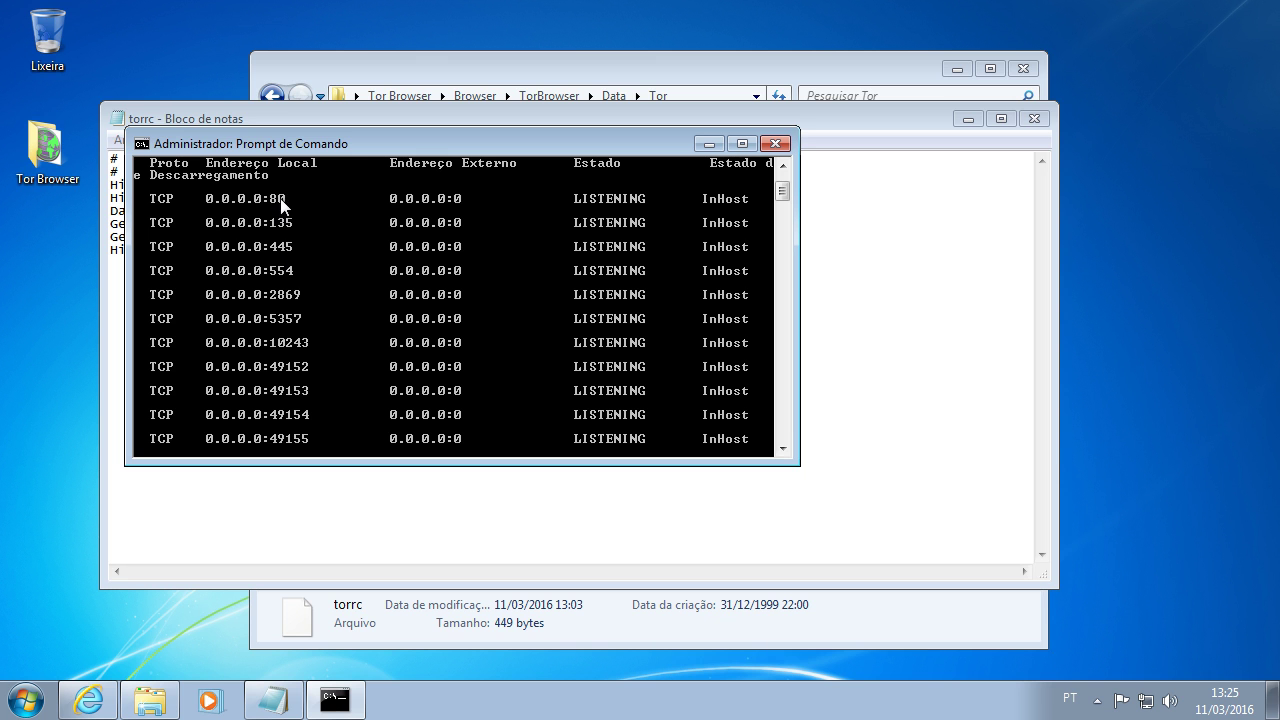
Step: Return to Notepad, close the edited torrc and save the changes
left_click(340, 700)
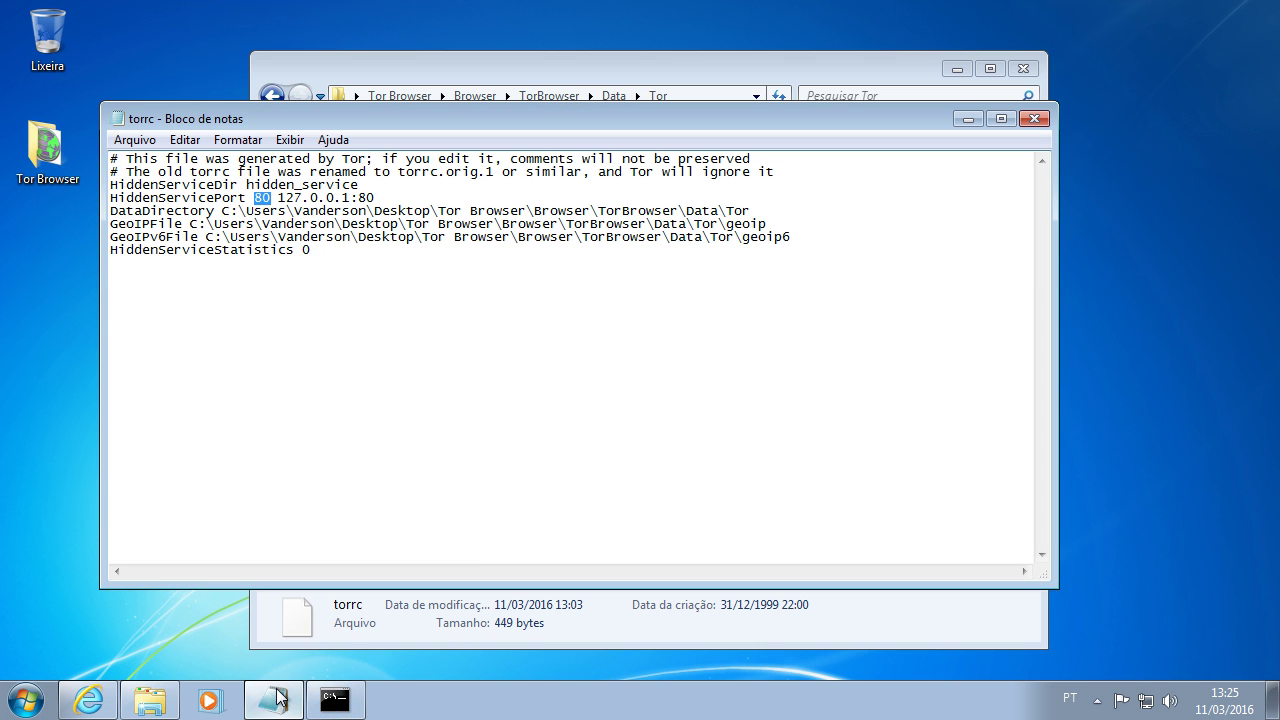
left_click(276, 698)
left_click(276, 698)
left_click(405, 314)
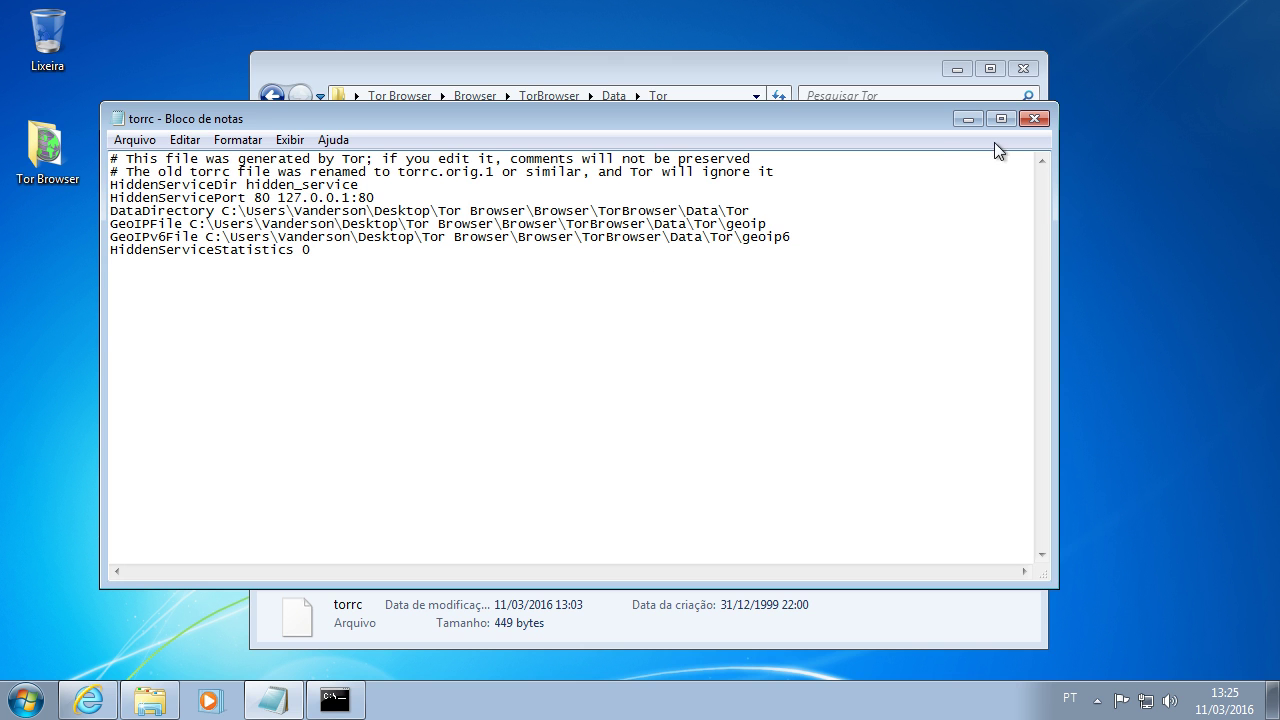
left_click(1030, 120)
left_click(575, 372)
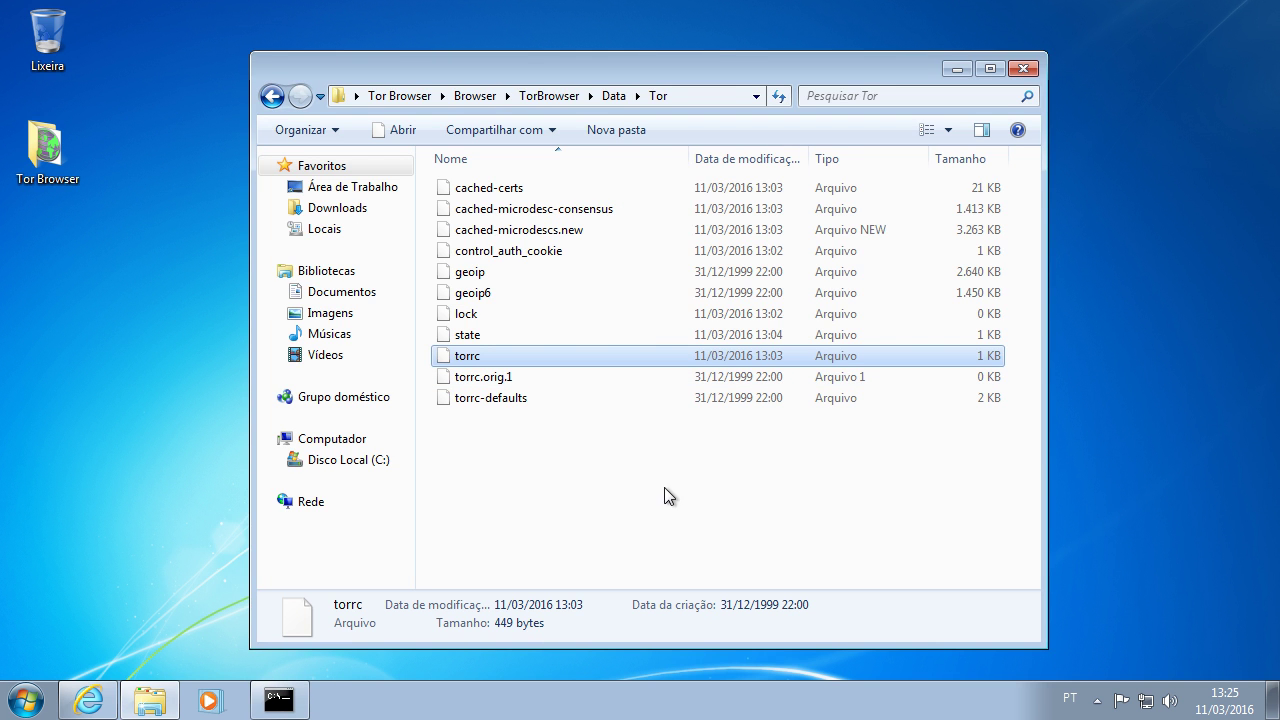
Step: Go to Painel de Controle > Sistema e Segurança > Ferramentas Administrativas and select the IIS Manager shortcut
left_click(158, 706)
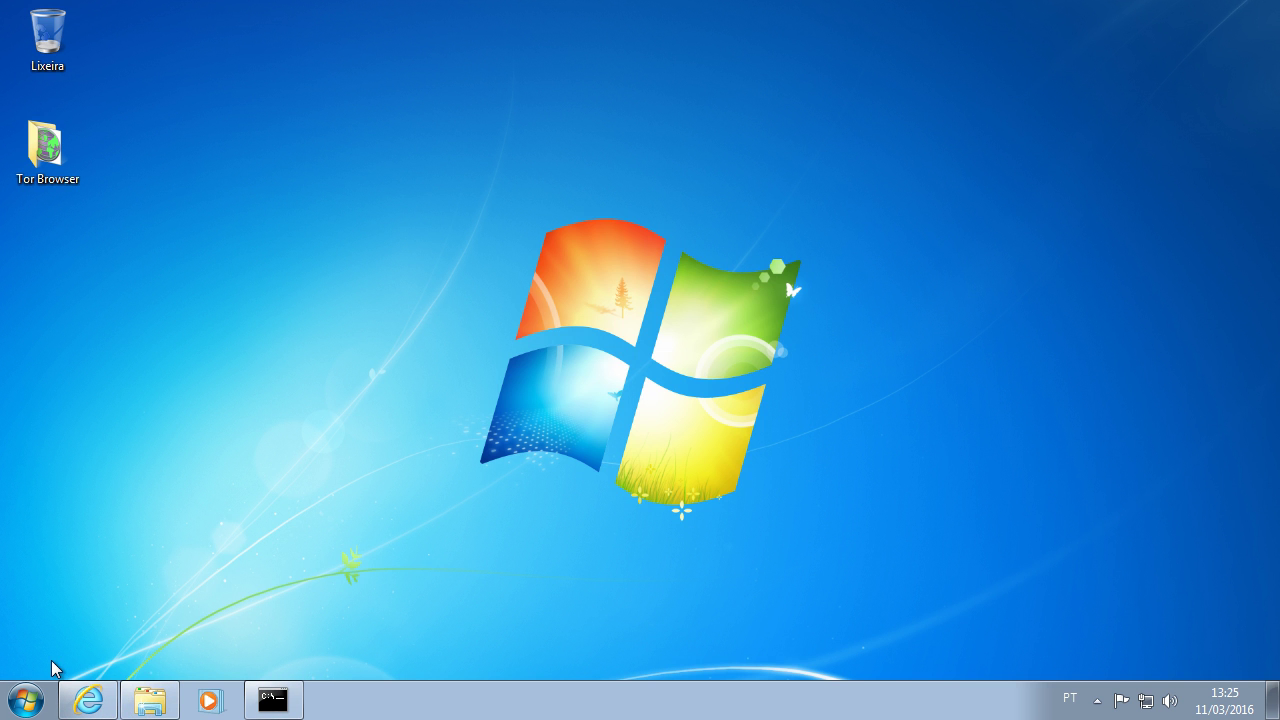
left_click(24, 700)
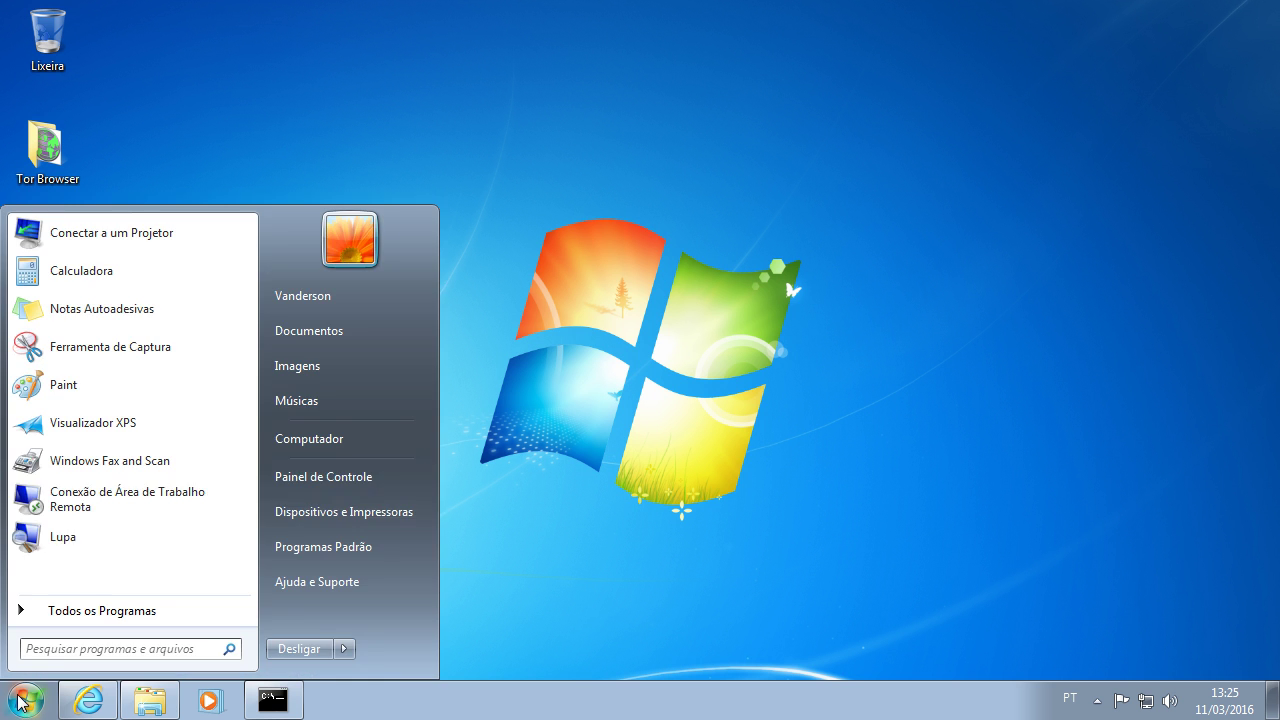
left_click(306, 478)
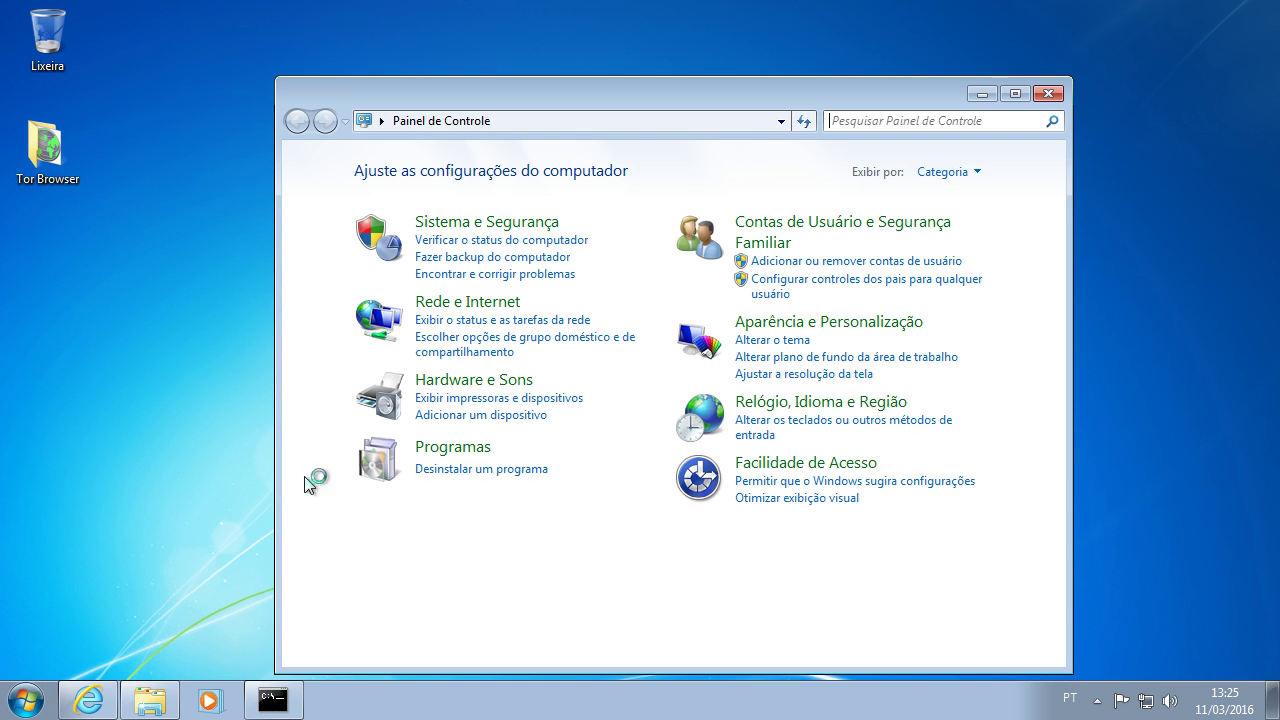
left_click(497, 226)
scroll(700, 450, "down", 1)
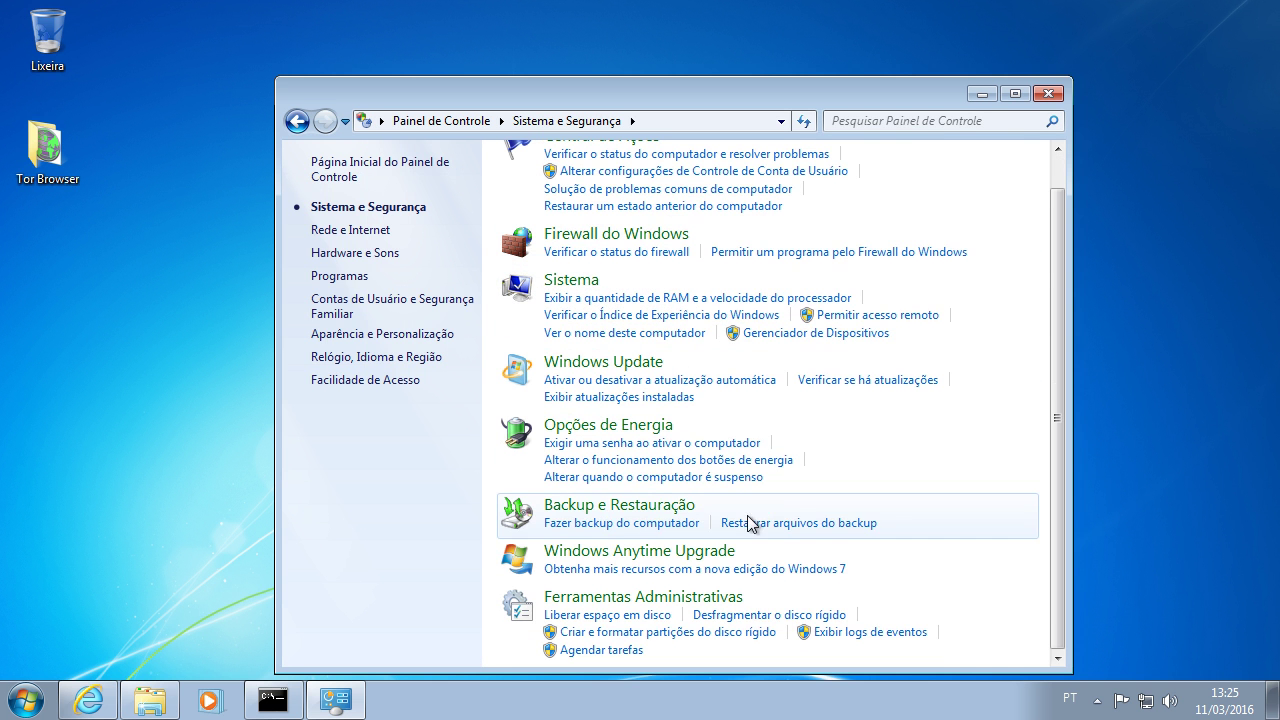
left_click(607, 600)
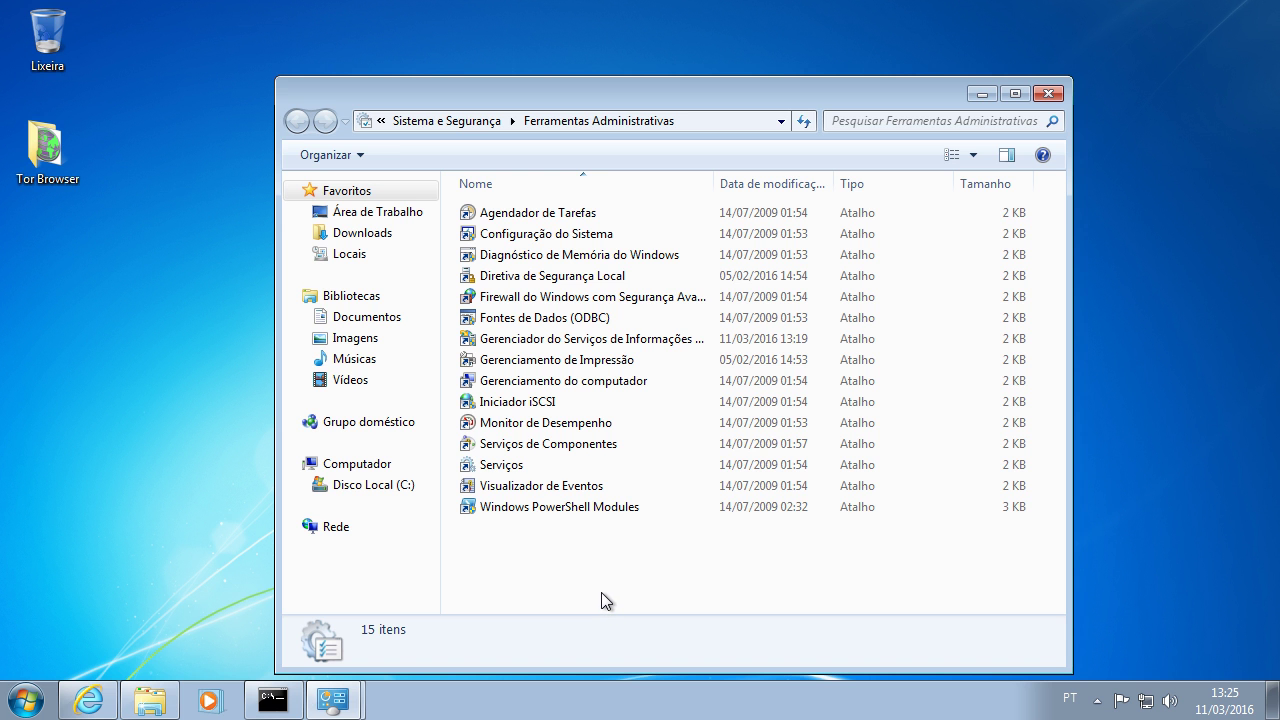
left_click(582, 343)
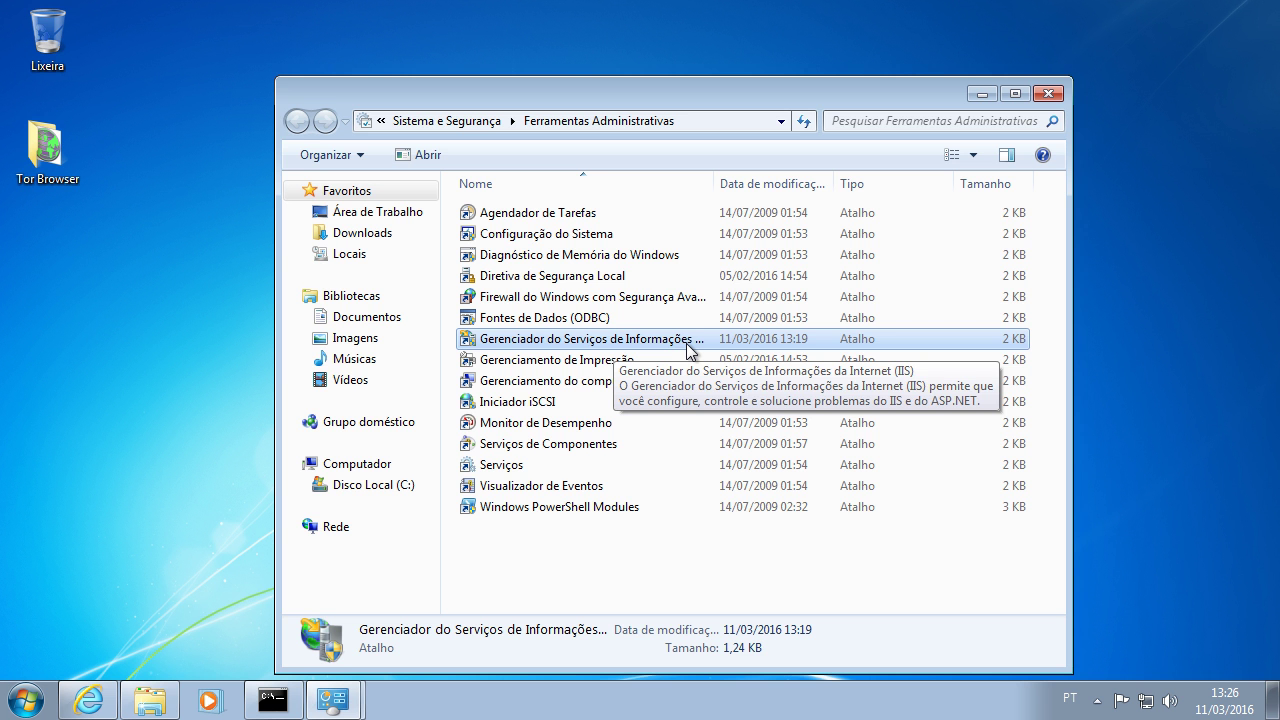
Step: Launch IIS Manager maximized and create a self-signed certificate with friendly name VG
double_click(687, 344)
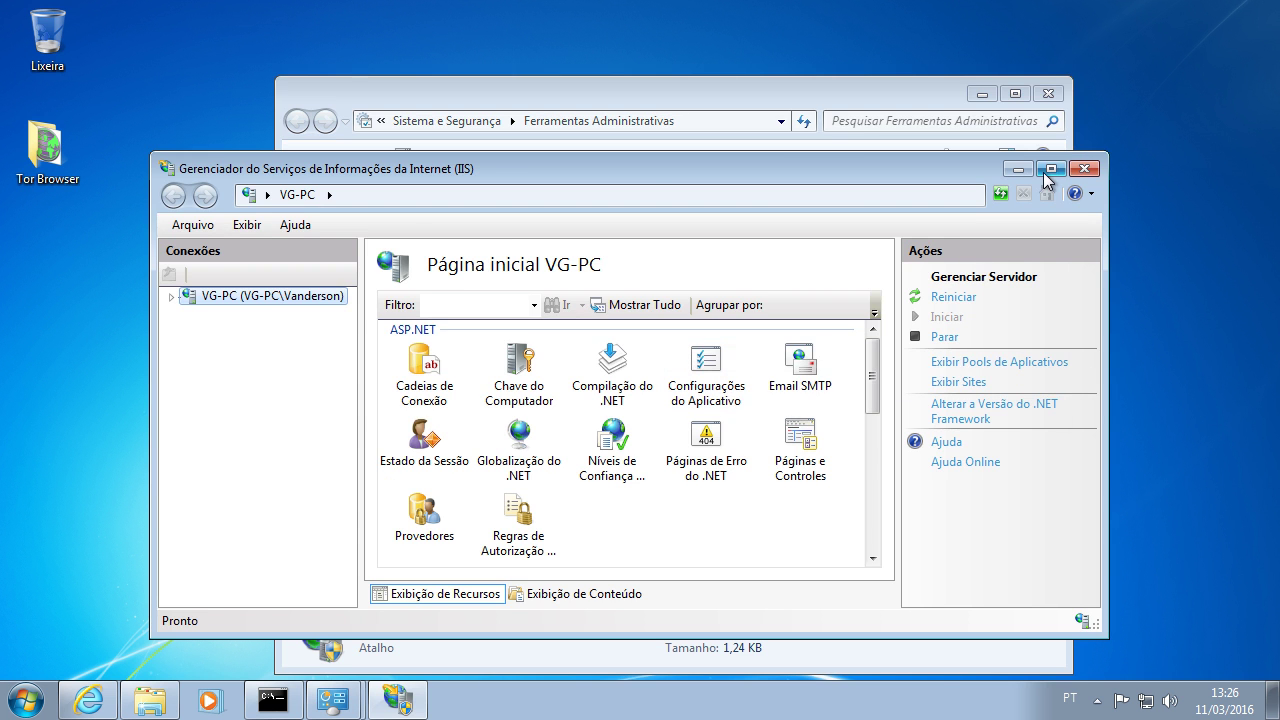
left_click(1051, 169)
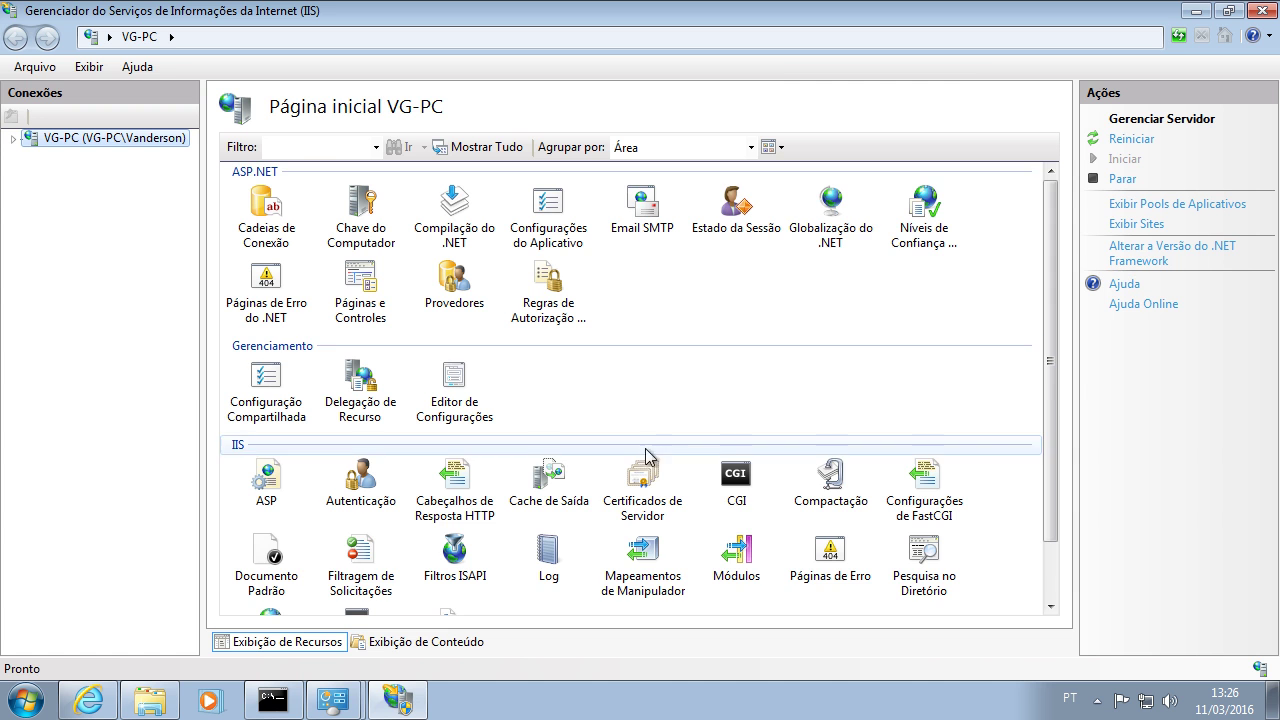
scroll(1053, 450, "down", 2)
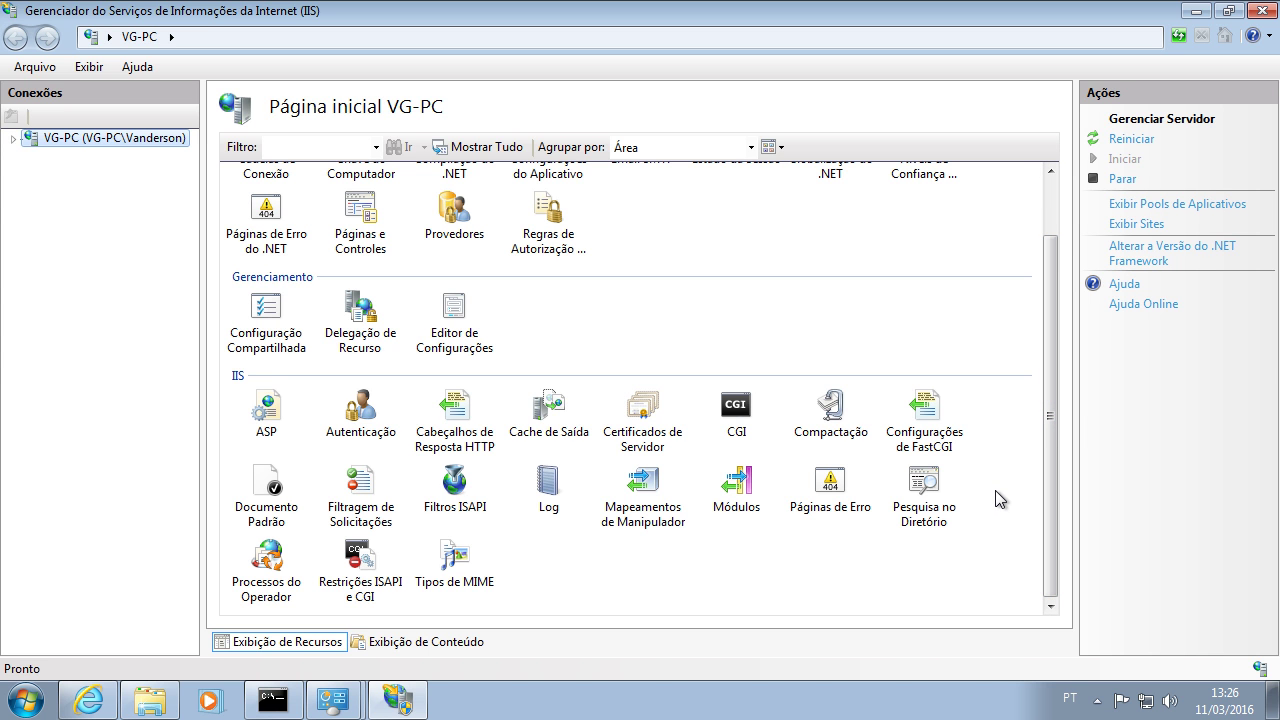
double_click(666, 424)
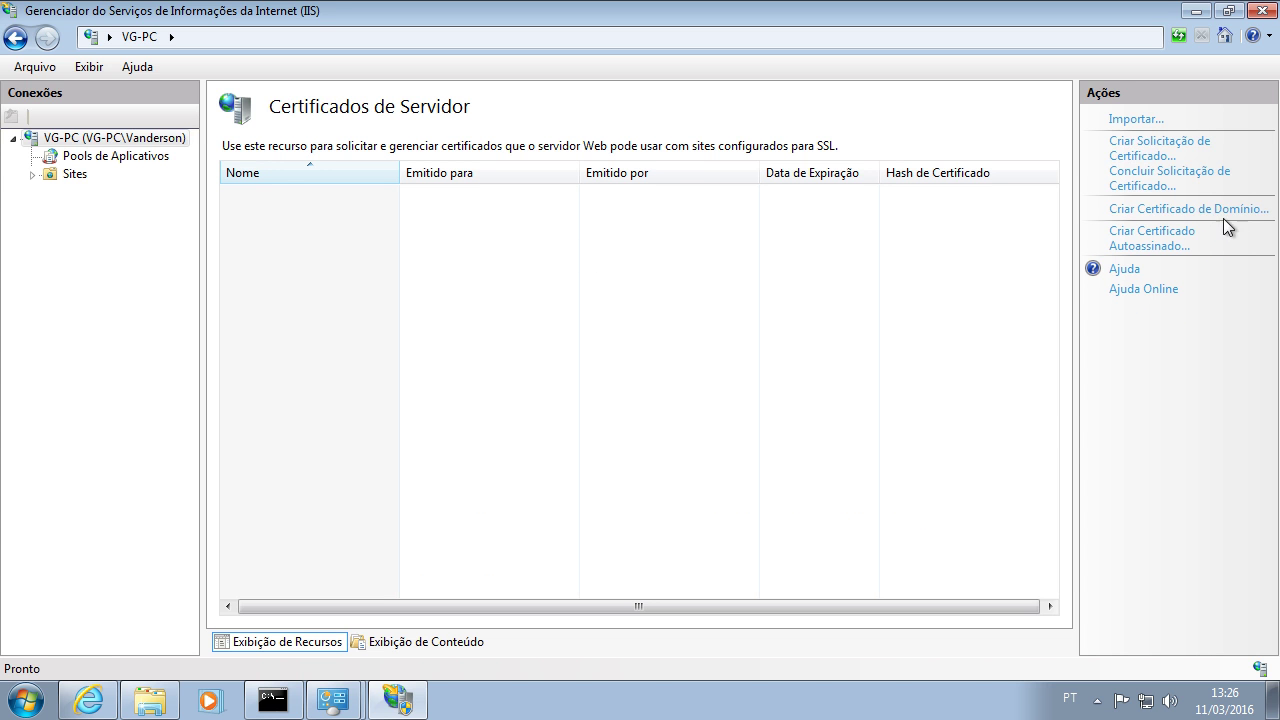
left_click(1153, 248)
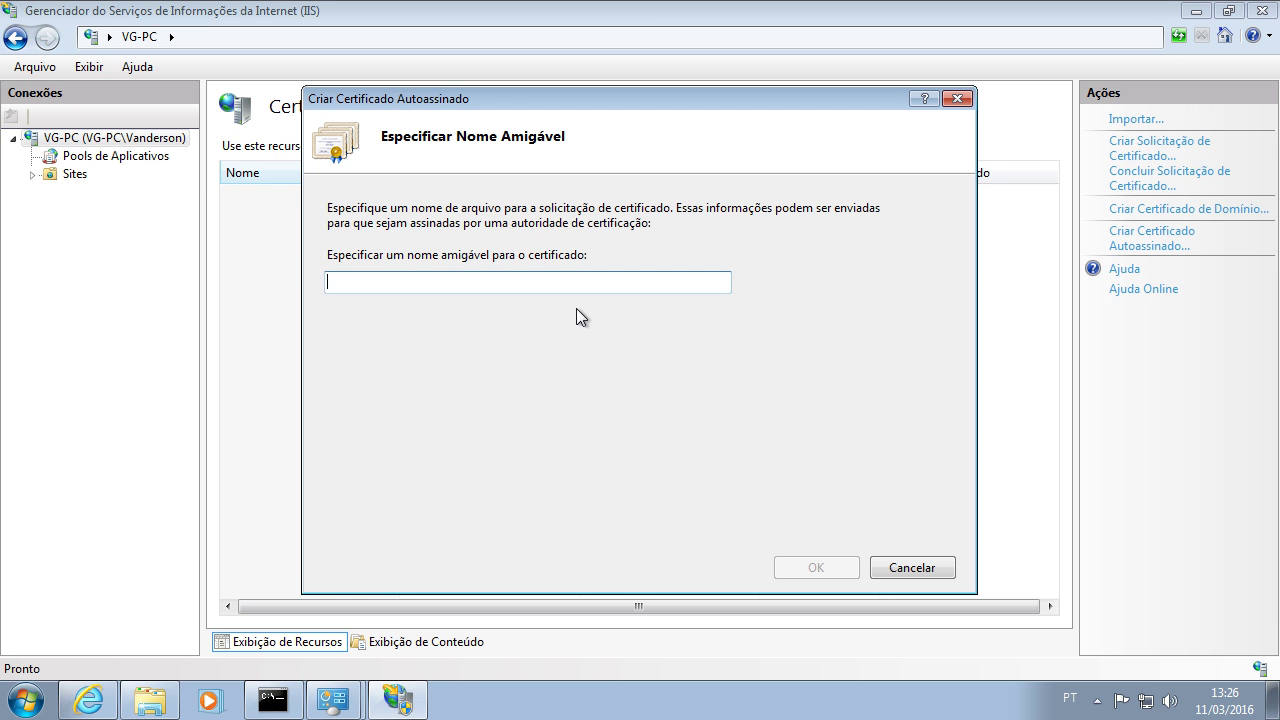
type("VG")
left_click(815, 567)
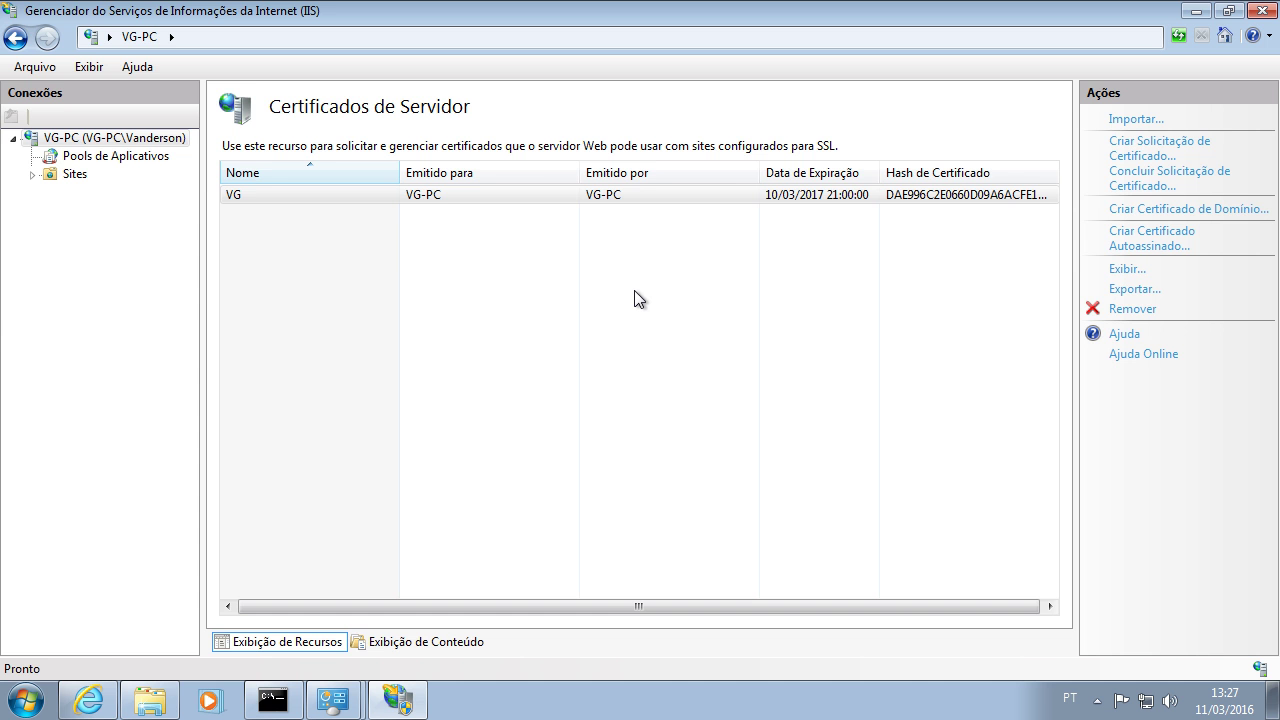
Step: Review the application pools and confirm Default Web Site is started on port 80
left_click(100, 156)
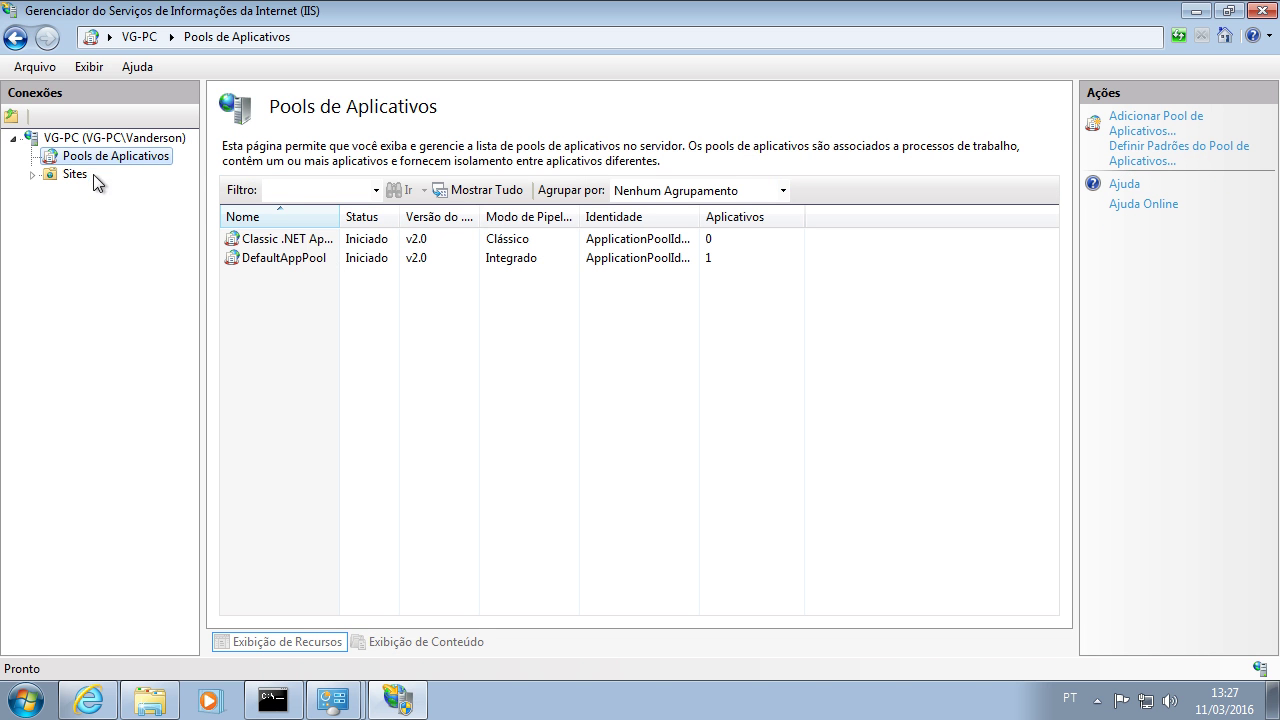
left_click(75, 175)
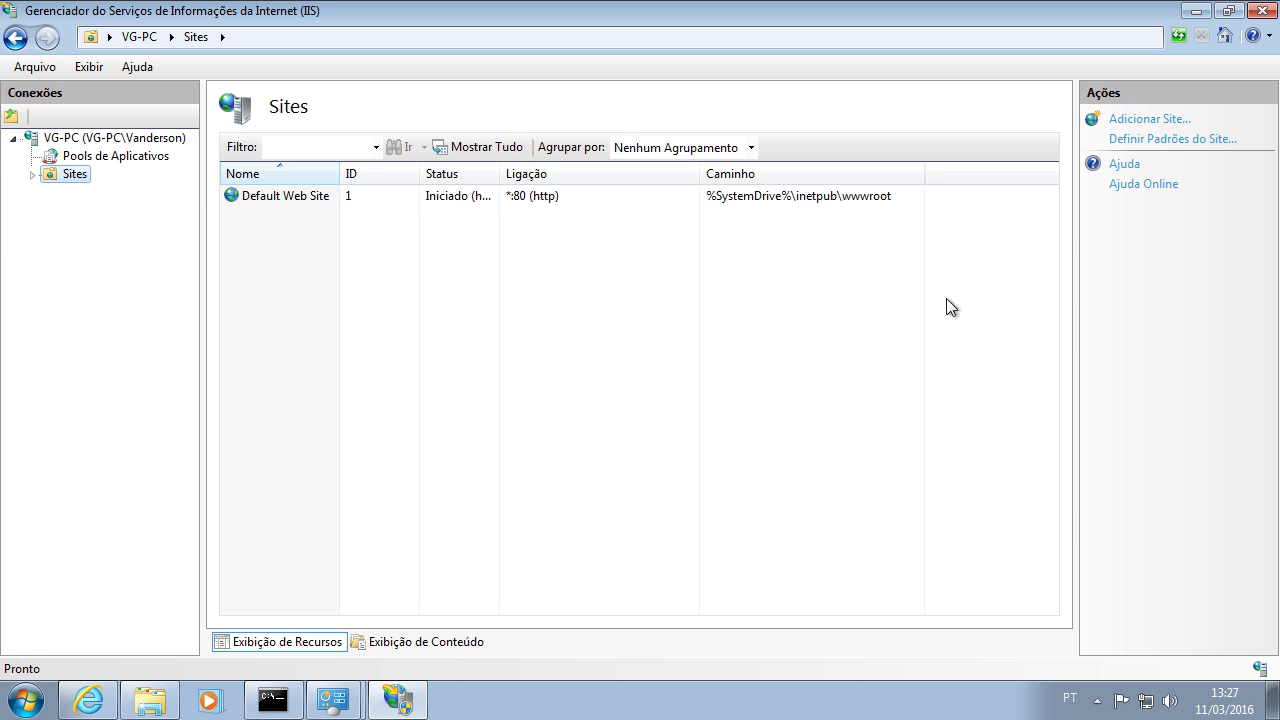
left_click(528, 203)
left_click(34, 174)
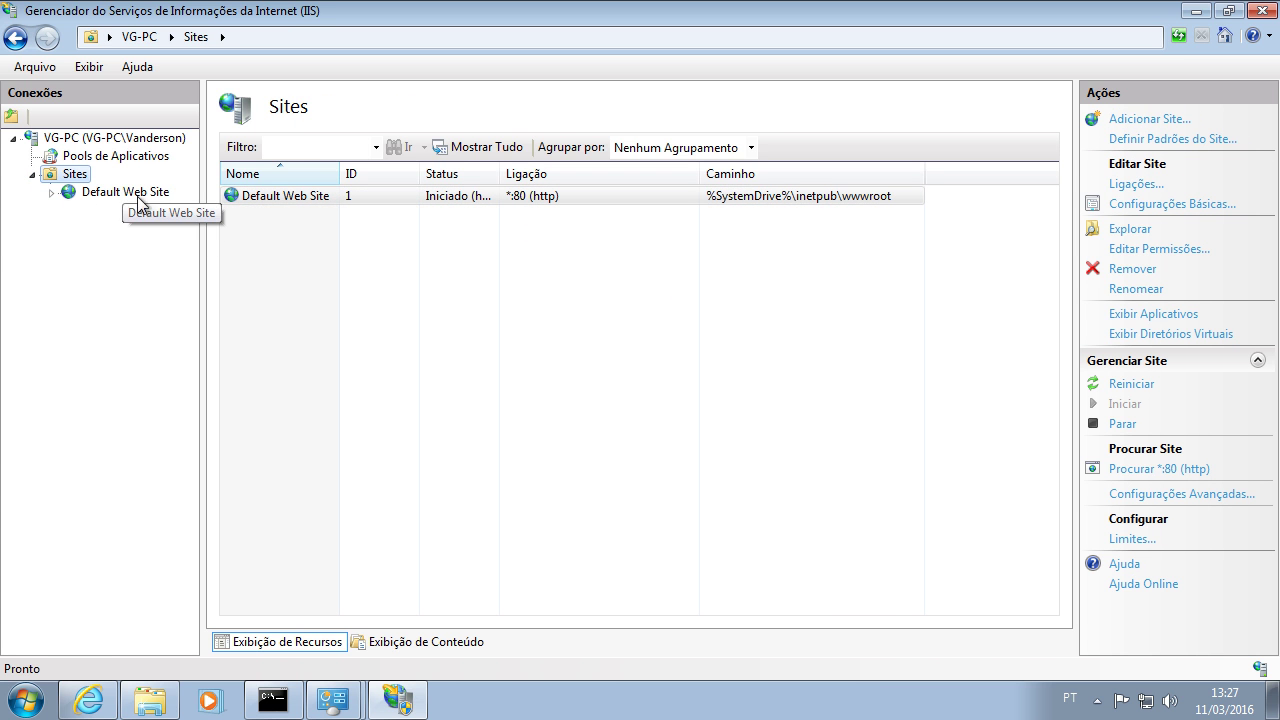
double_click(500, 174)
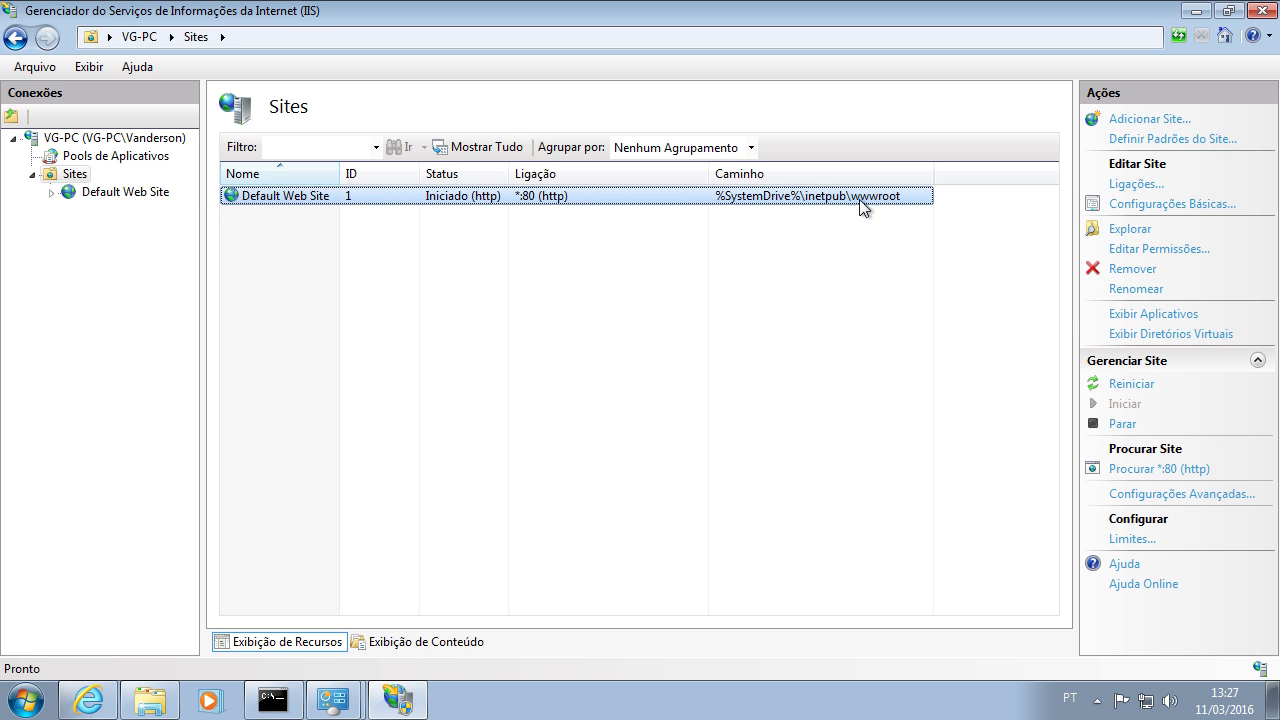
double_click(452, 196)
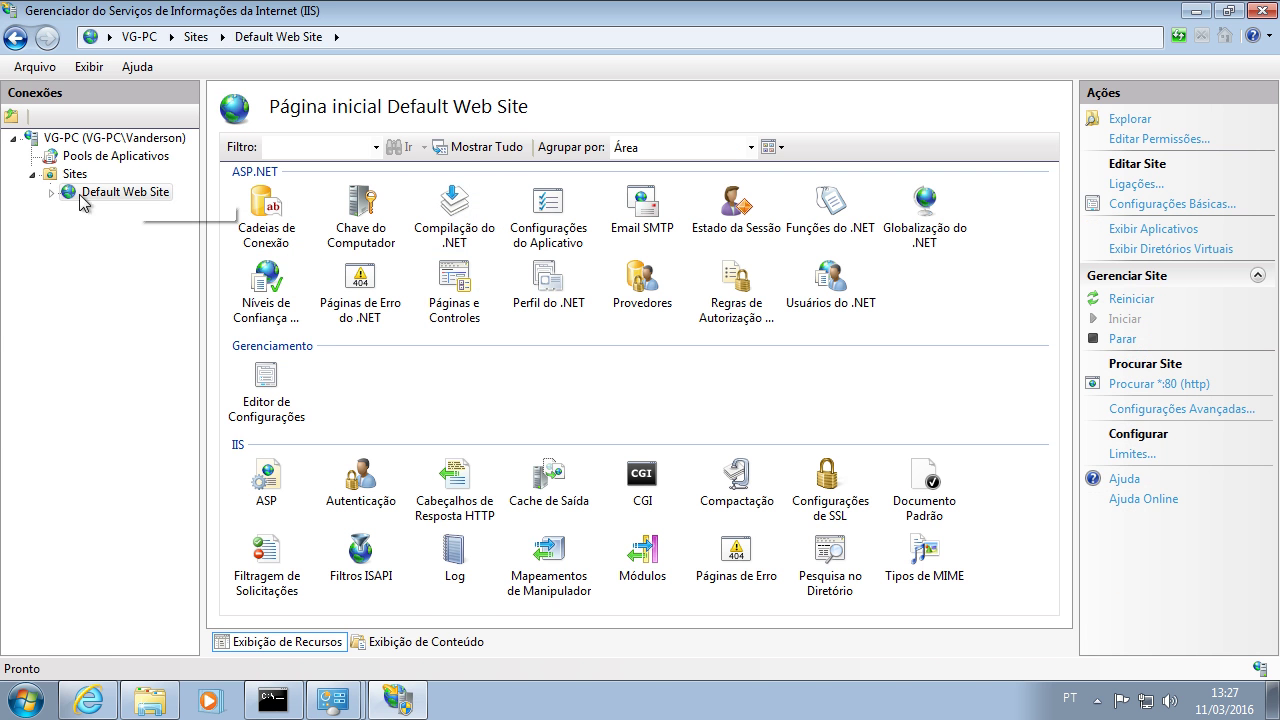
left_click(74, 174)
Step: Close IIS Manager and go back to the Sistema e Segurança panel
left_click(398, 700)
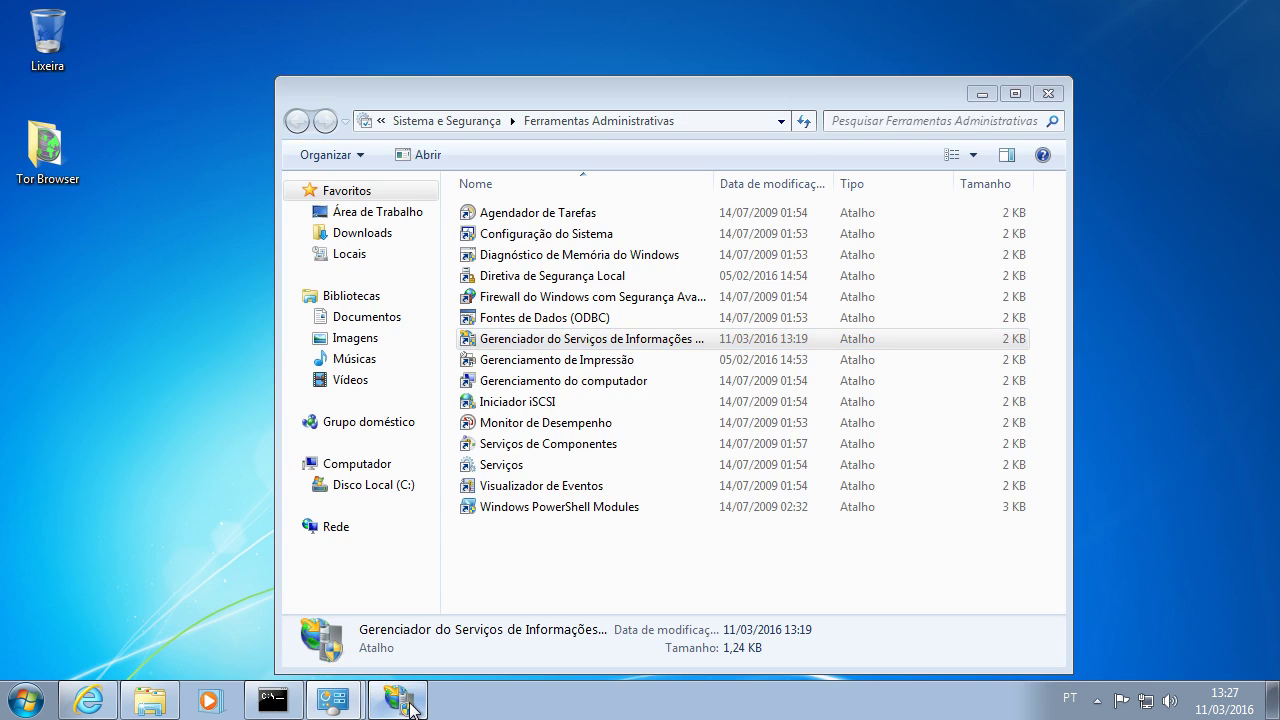
left_click(398, 700)
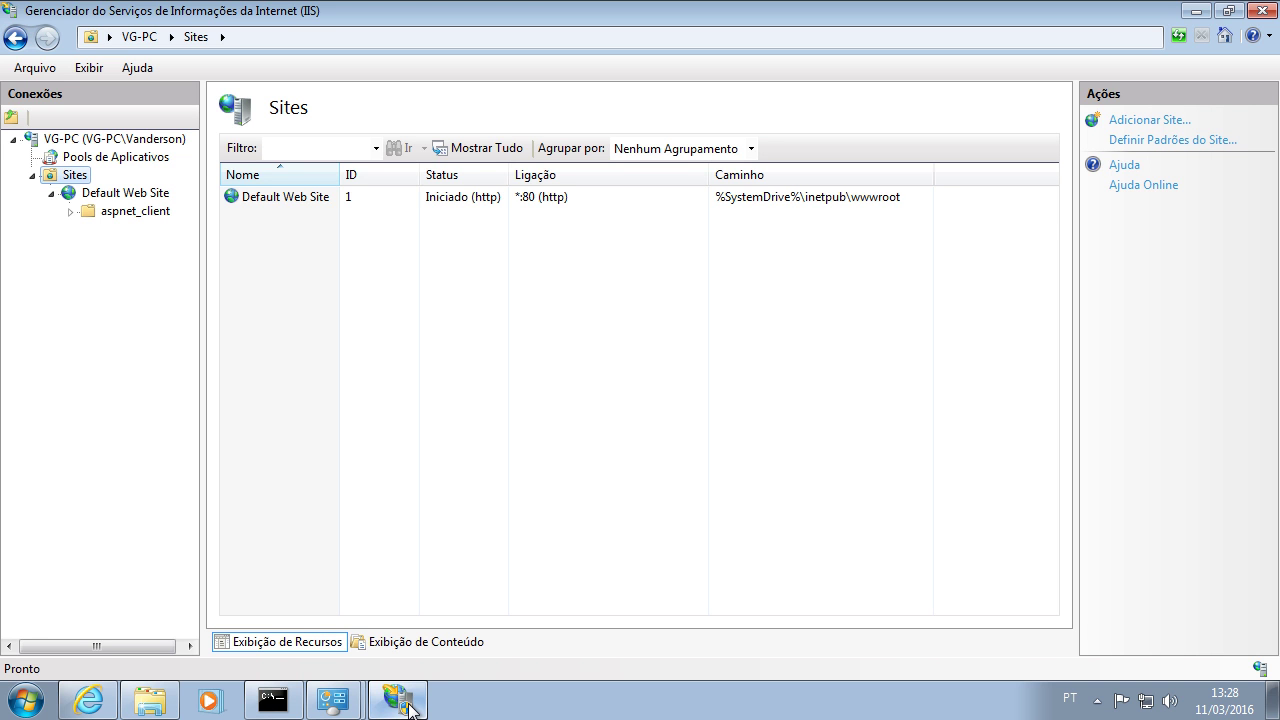
left_click(1261, 14)
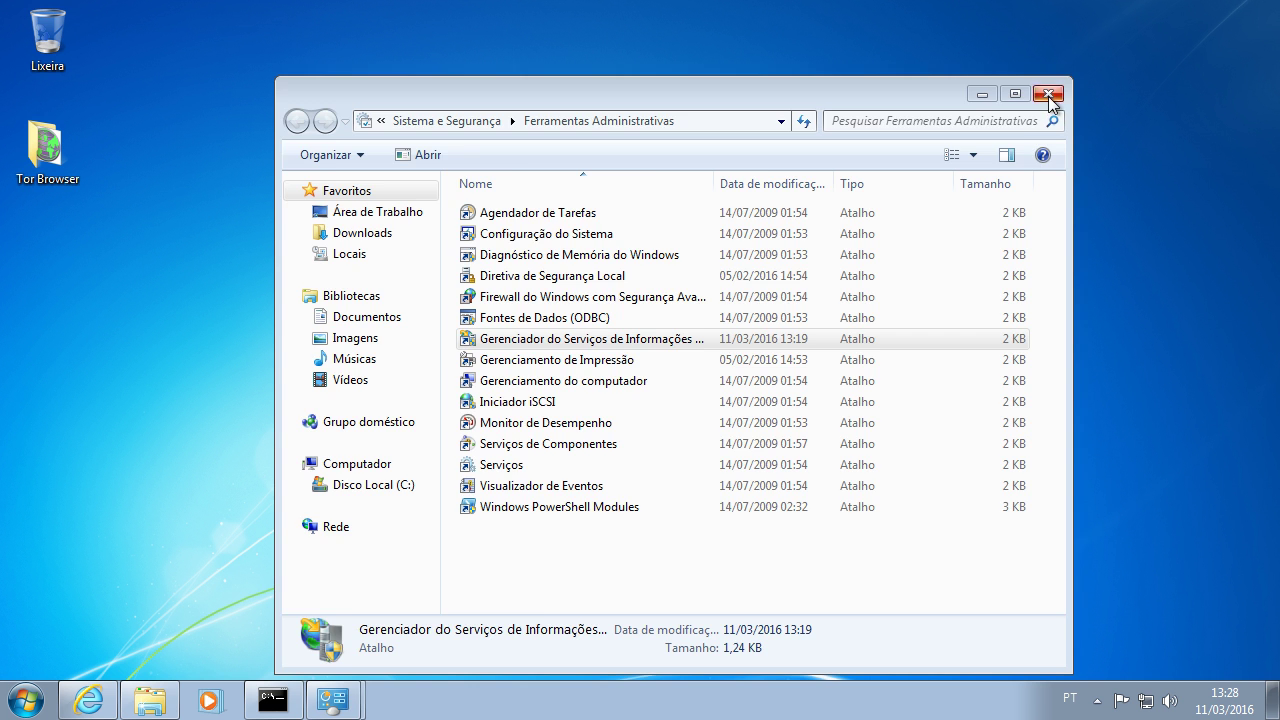
key("BackSpace")
Step: Close the Control Panel window to leave only the desktop with the Tor Browser folder
left_click(1048, 94)
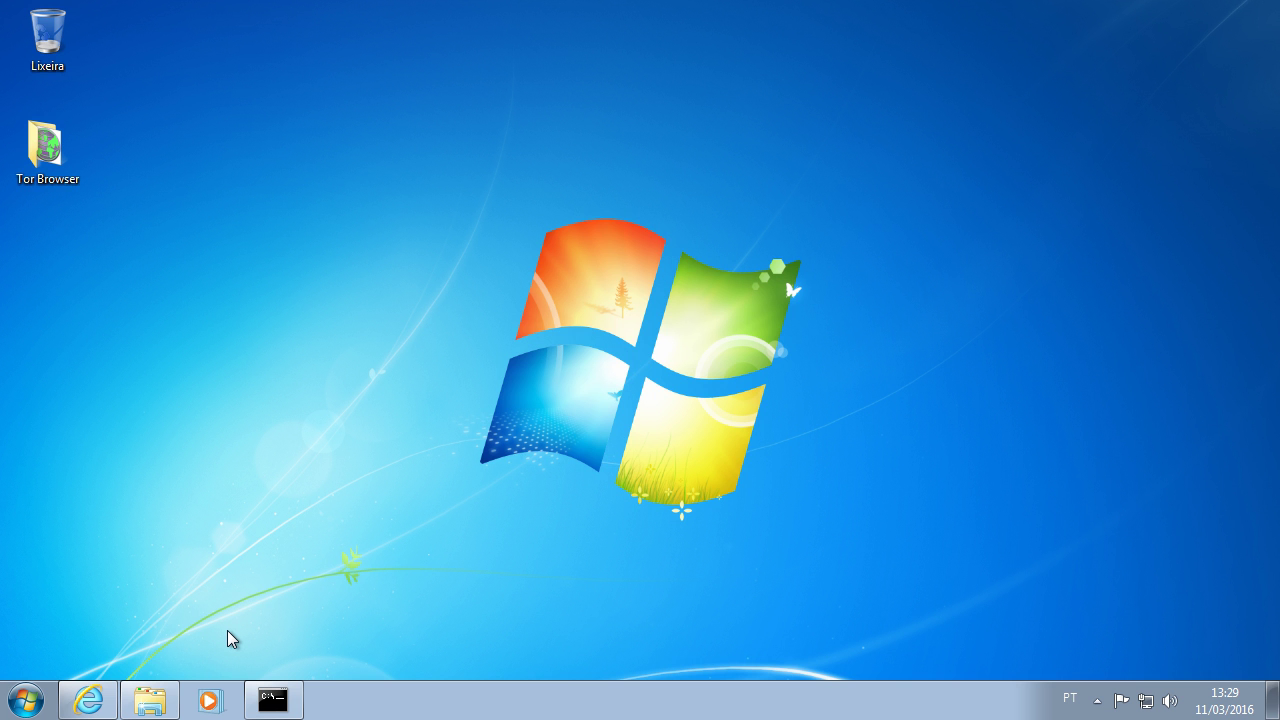
Step: Launch Start Tor Browser from the Tor Browser folder and shift the browser window right
left_click(150, 700)
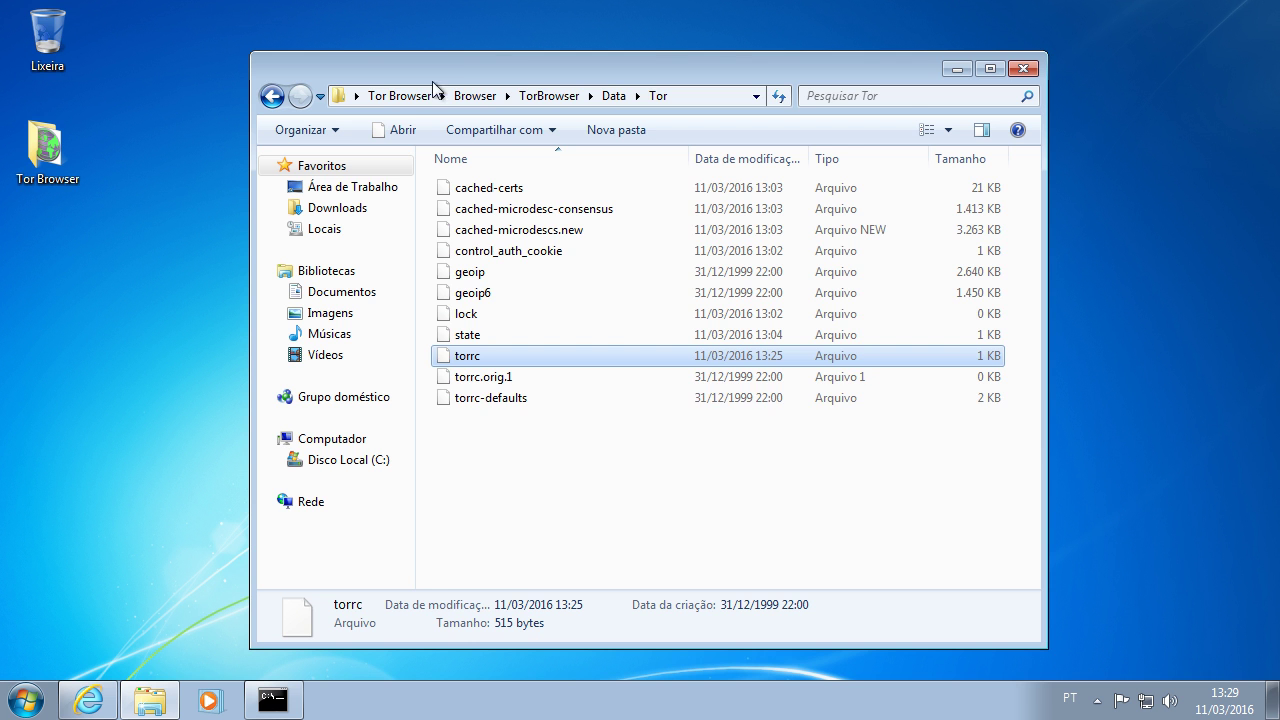
left_click(395, 96)
left_click(492, 213)
double_click(515, 210)
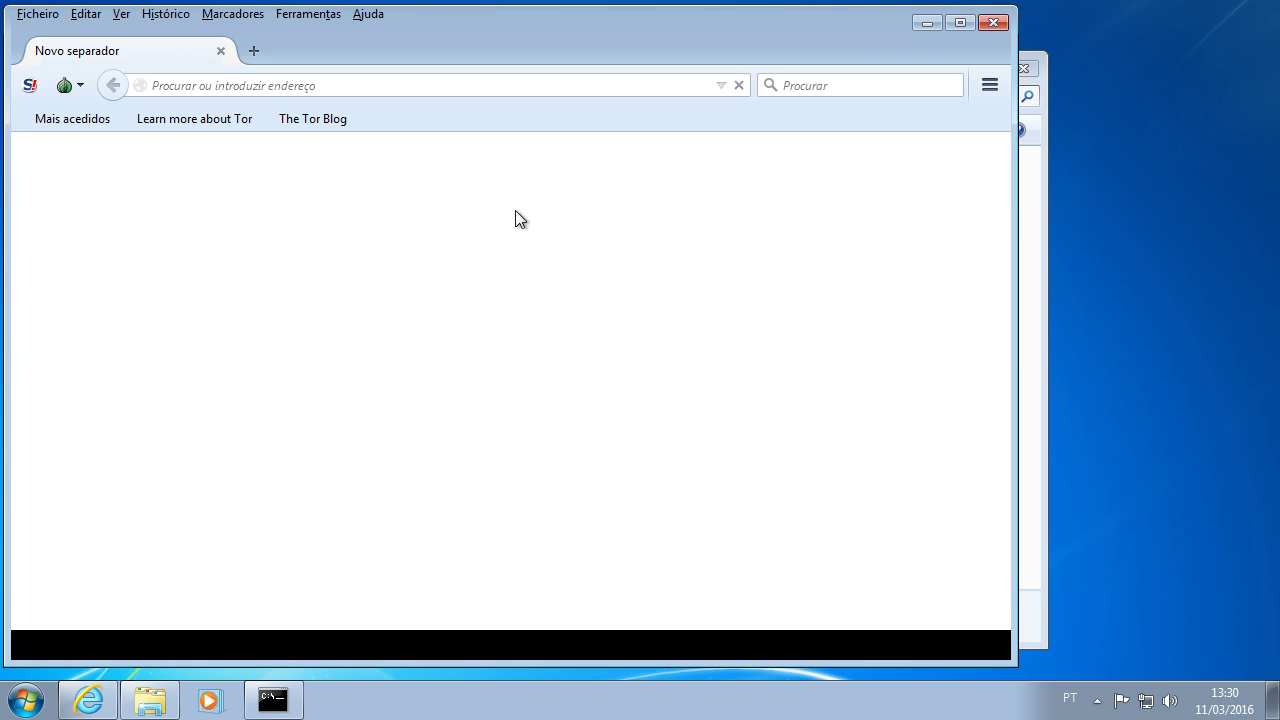
left_click_drag(492, 34, 655, 32)
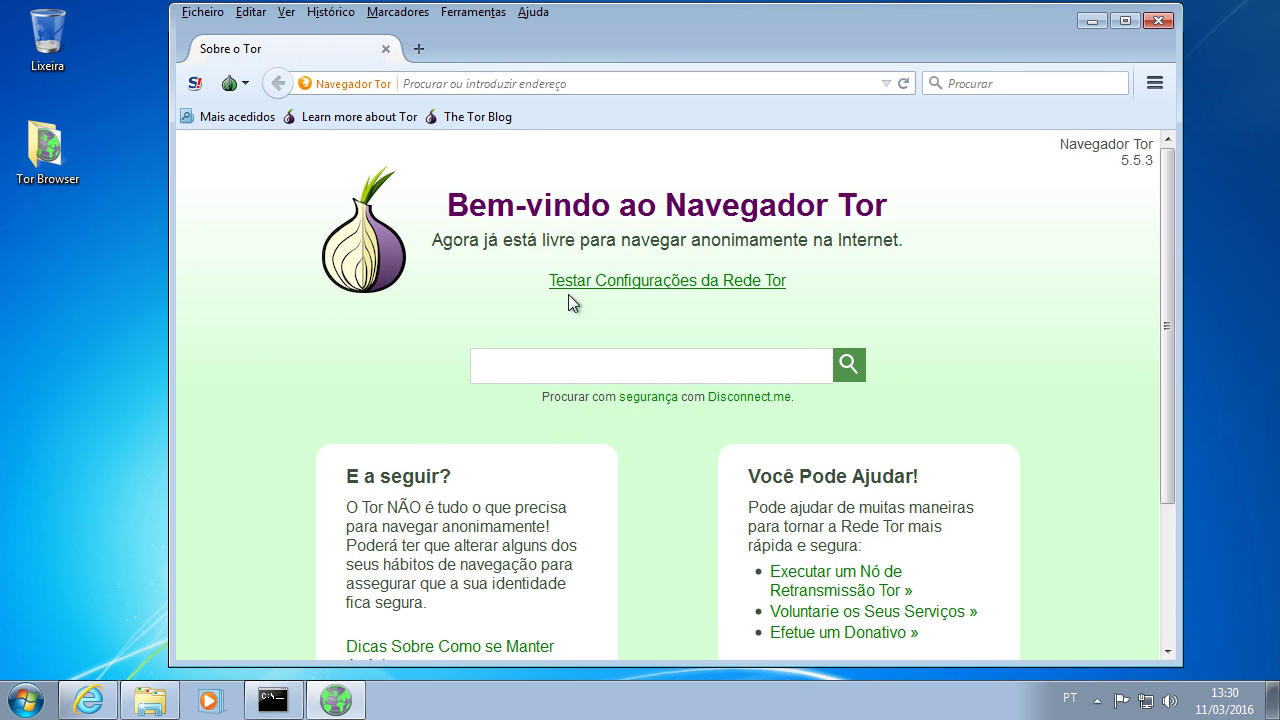
Step: Open Browser\hidden_service in Explorer, check the hostname and private_key files, and open hostname
left_click(336, 700)
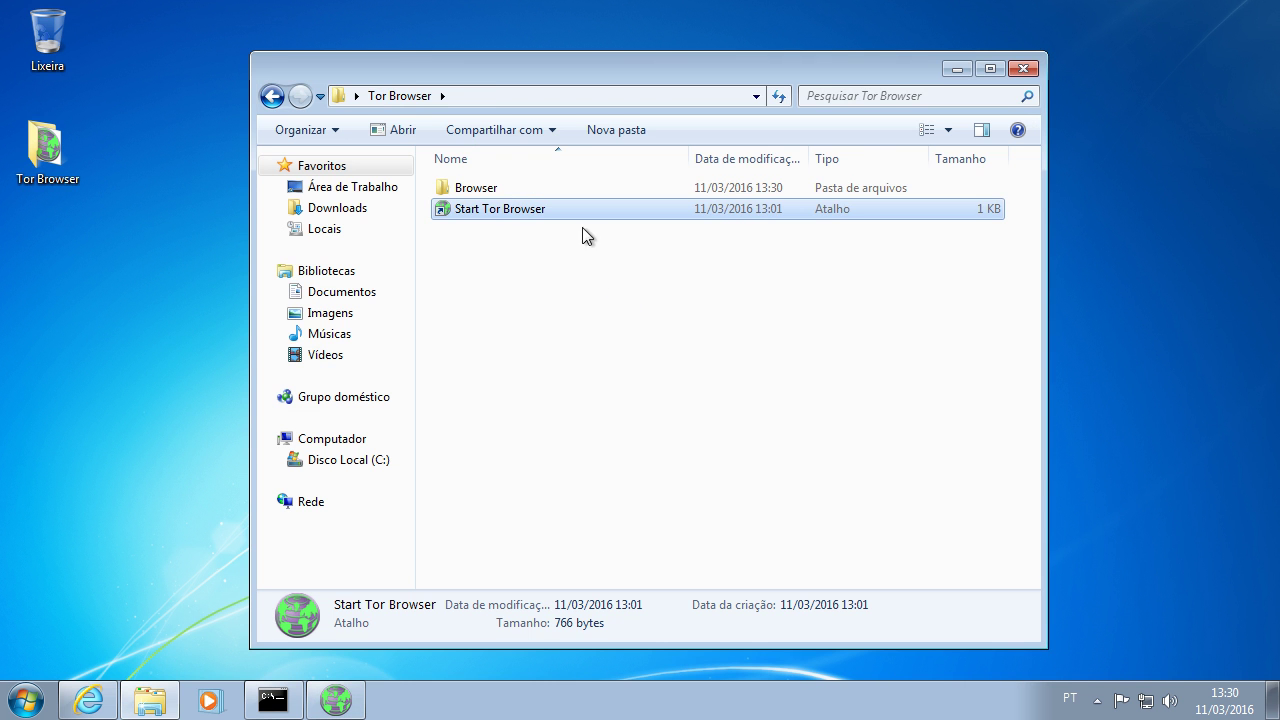
double_click(508, 191)
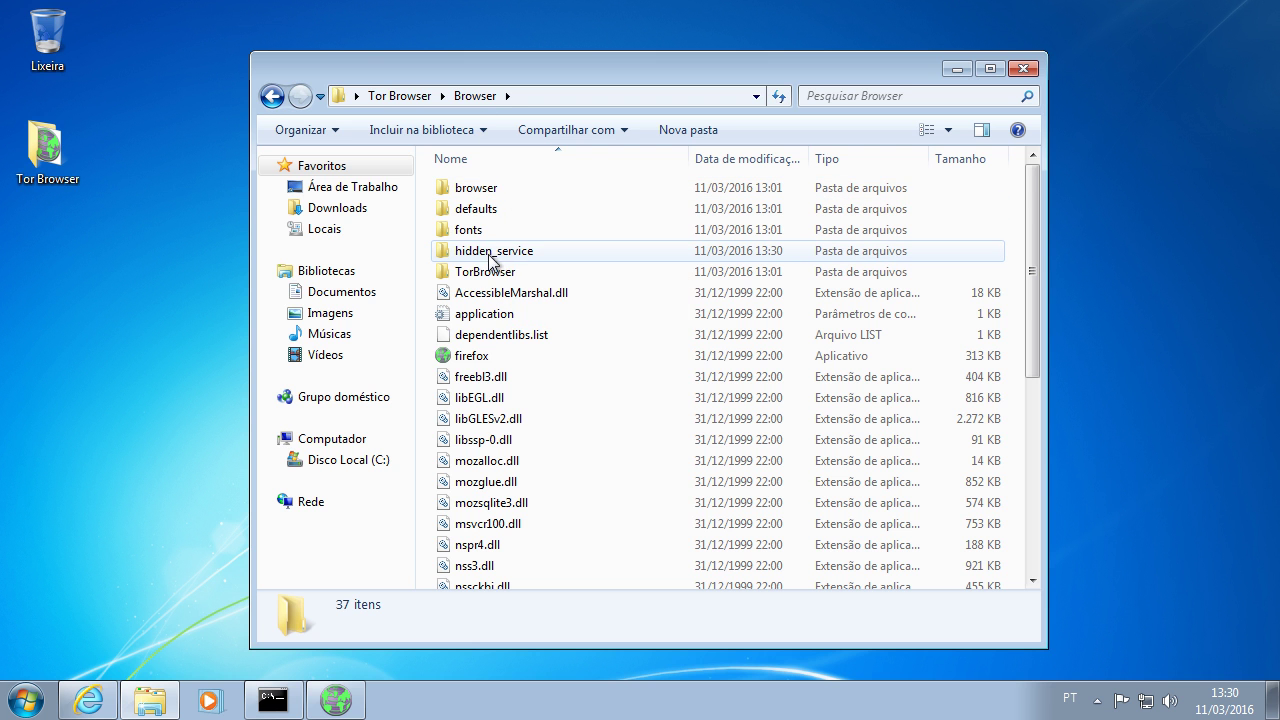
mouse_move(520, 262)
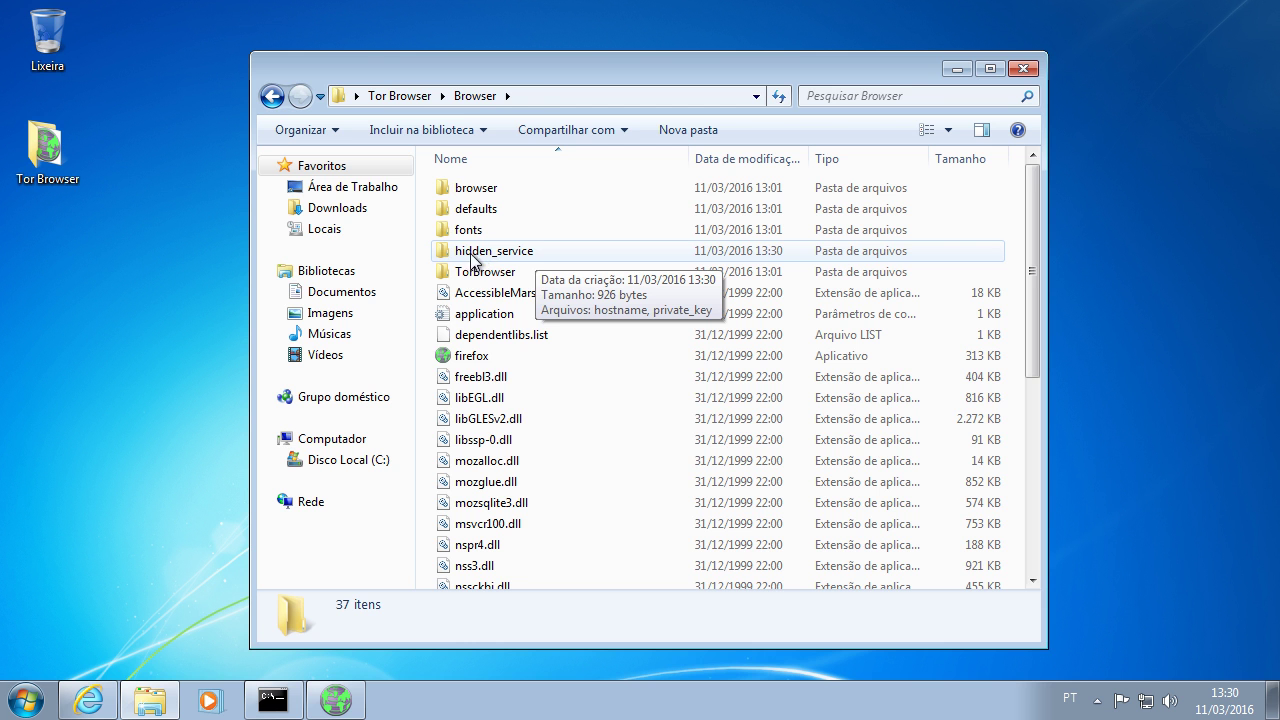
double_click(527, 255)
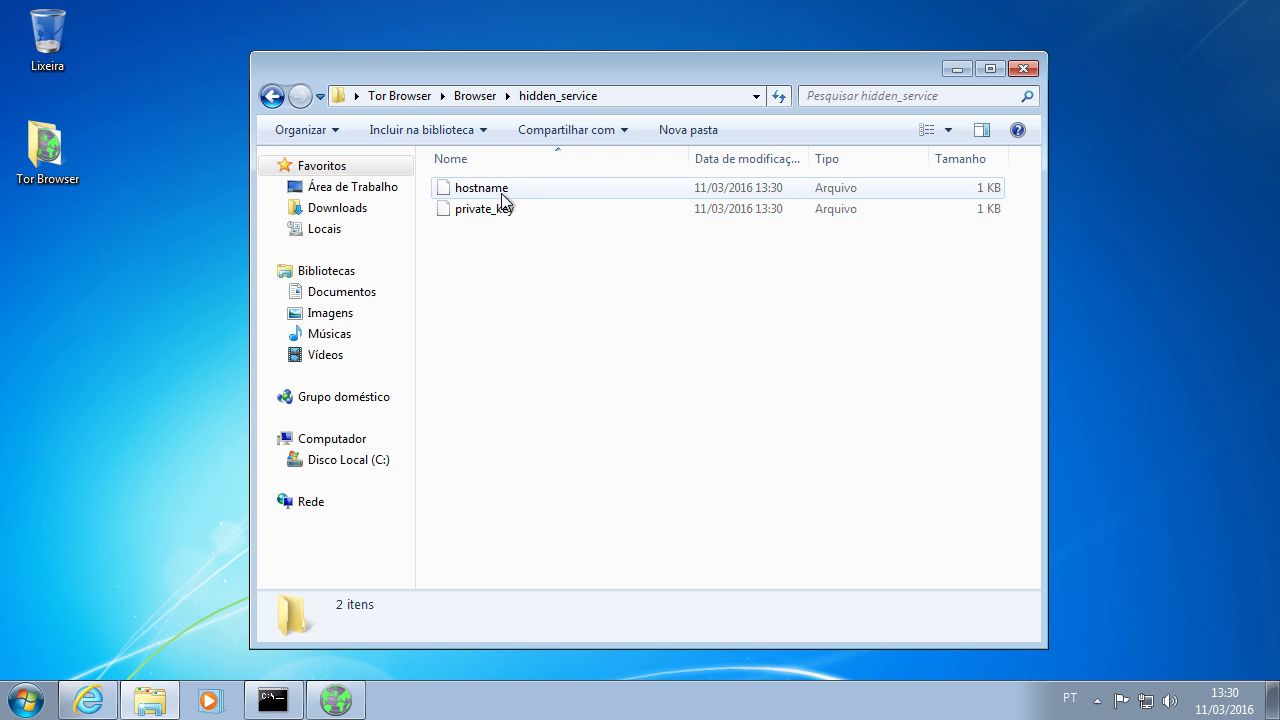
left_click(503, 190)
left_click(505, 213)
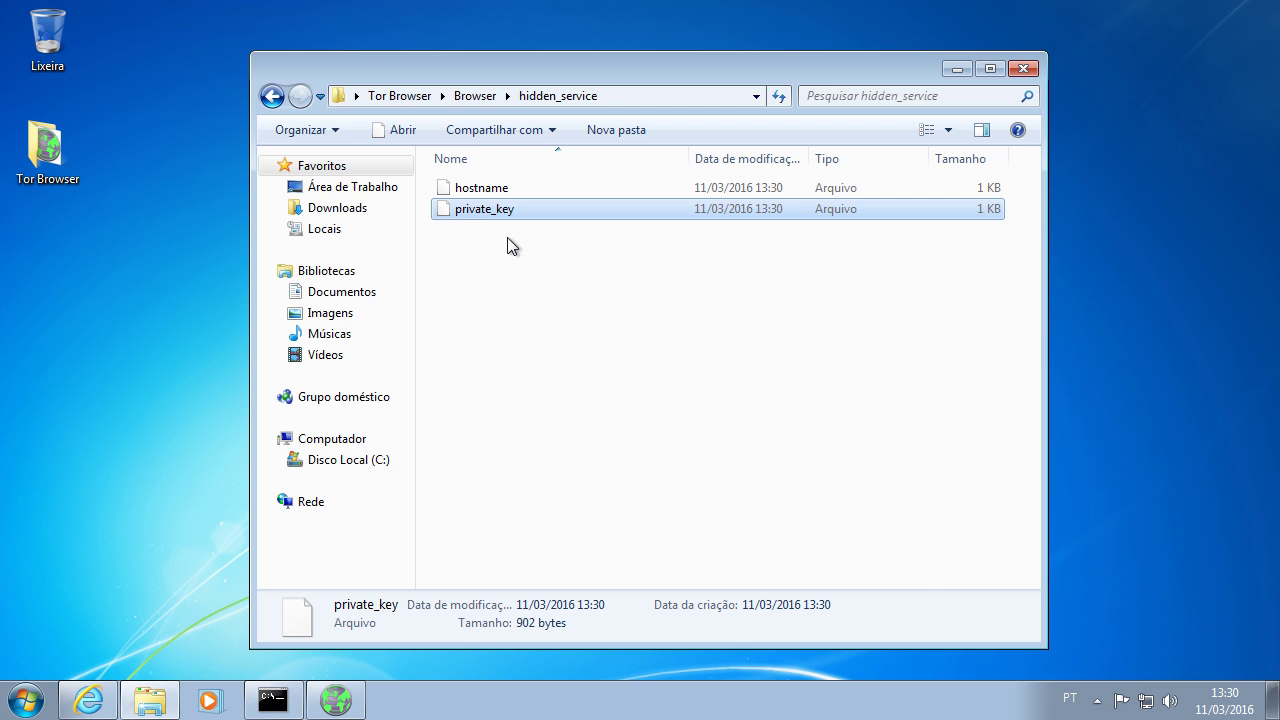
double_click(496, 192)
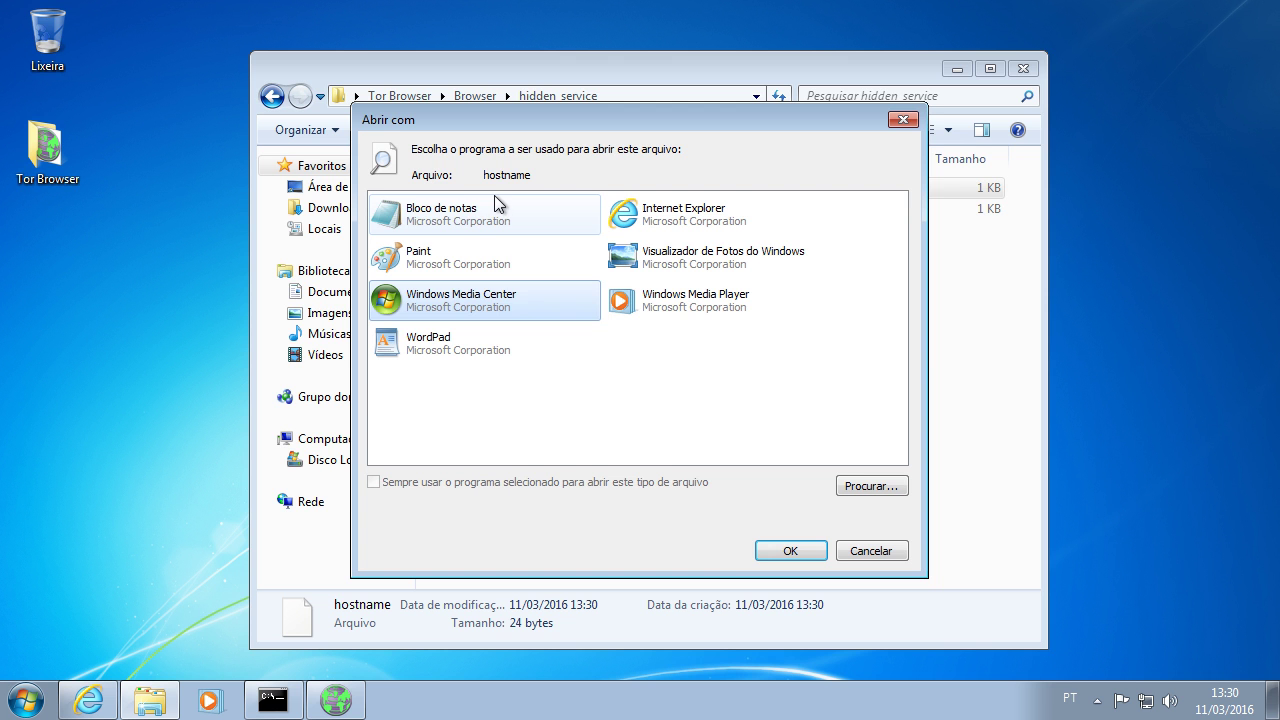
Step: Open hostname with Bloco de notas, copy its .onion address, and close Notepad
left_click(470, 220)
left_click(789, 551)
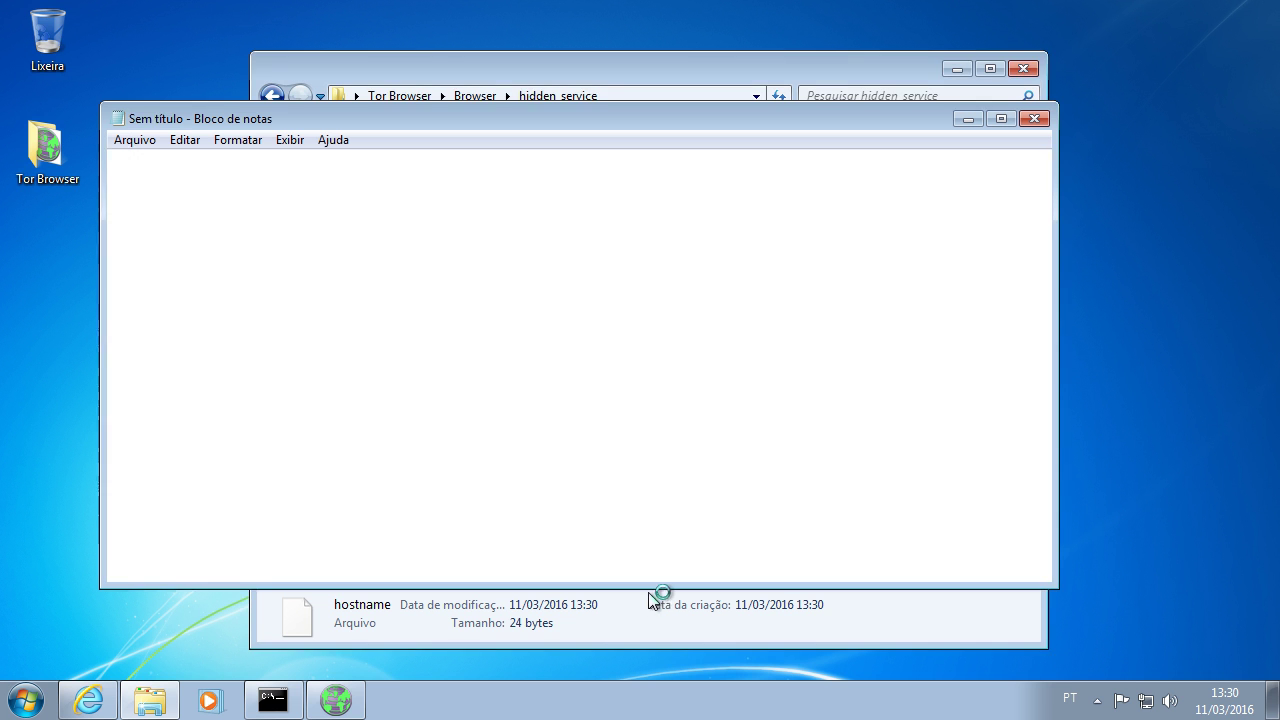
left_click_drag(298, 158, 77, 160)
key("super+c")
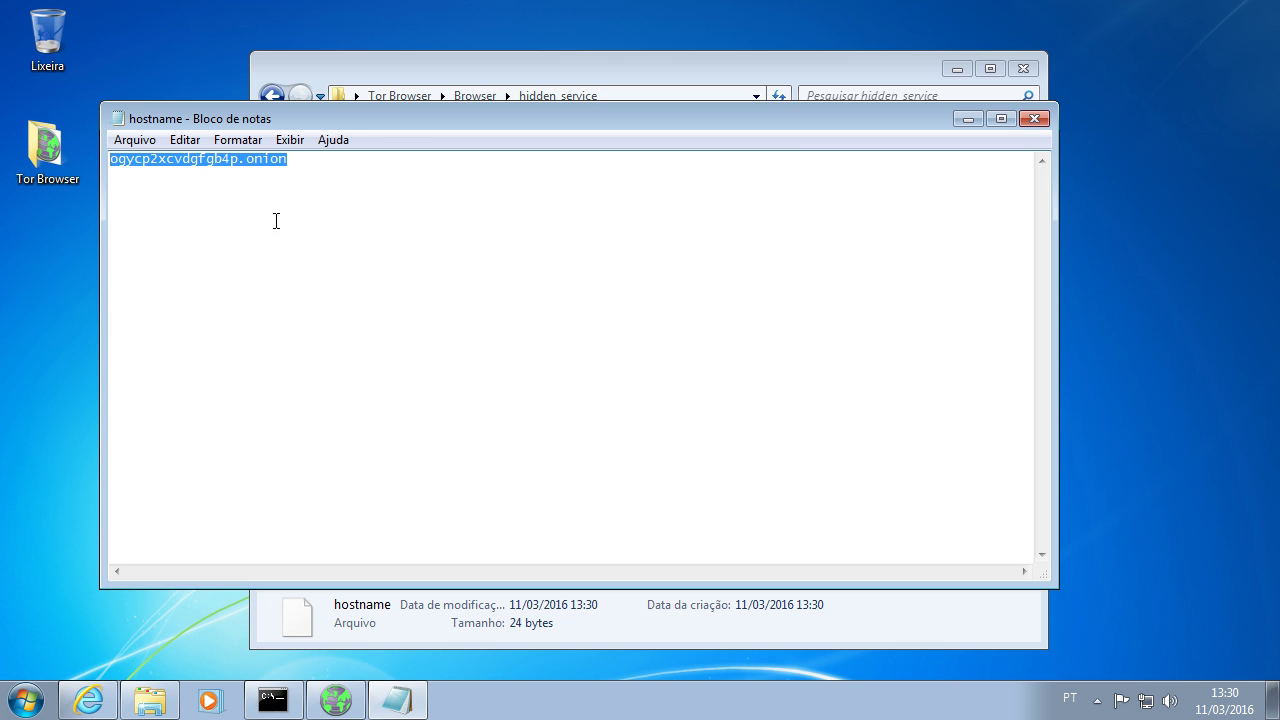
left_click(1035, 119)
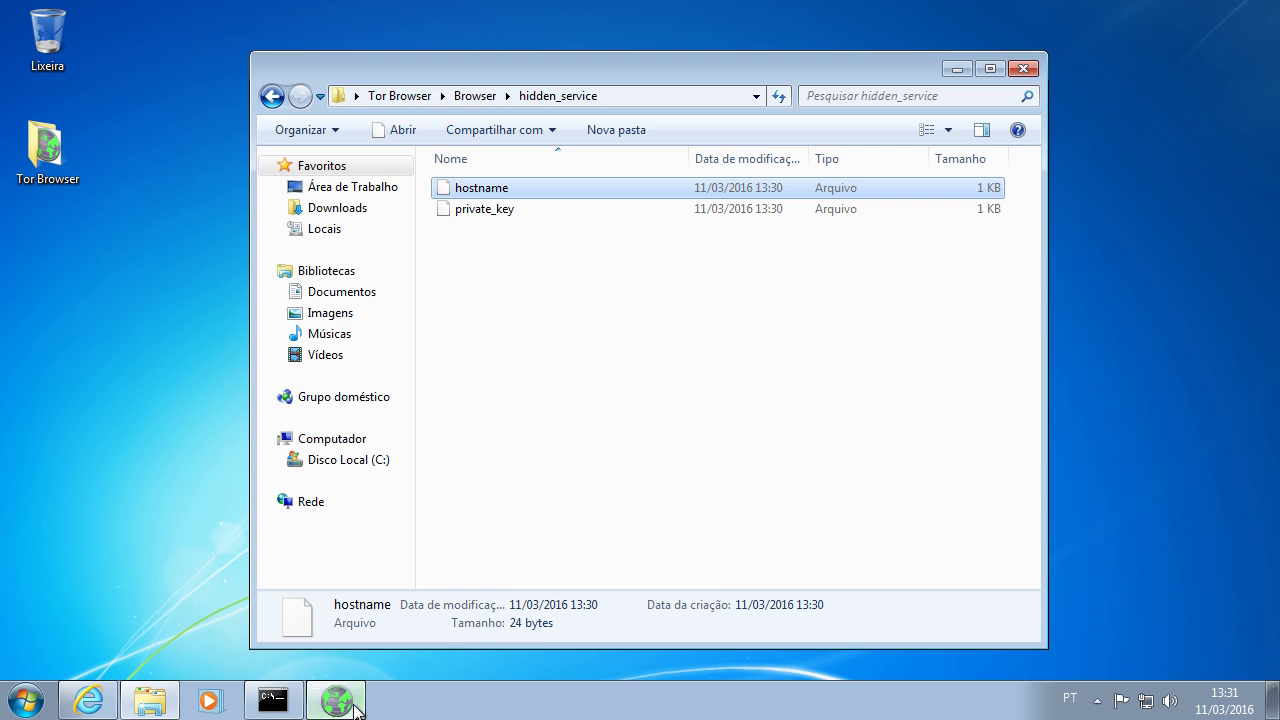
Step: Paste and load the .onion address in Tor Browser, declining English pages, to show IIS7
left_click(335, 700)
right_click(521, 84)
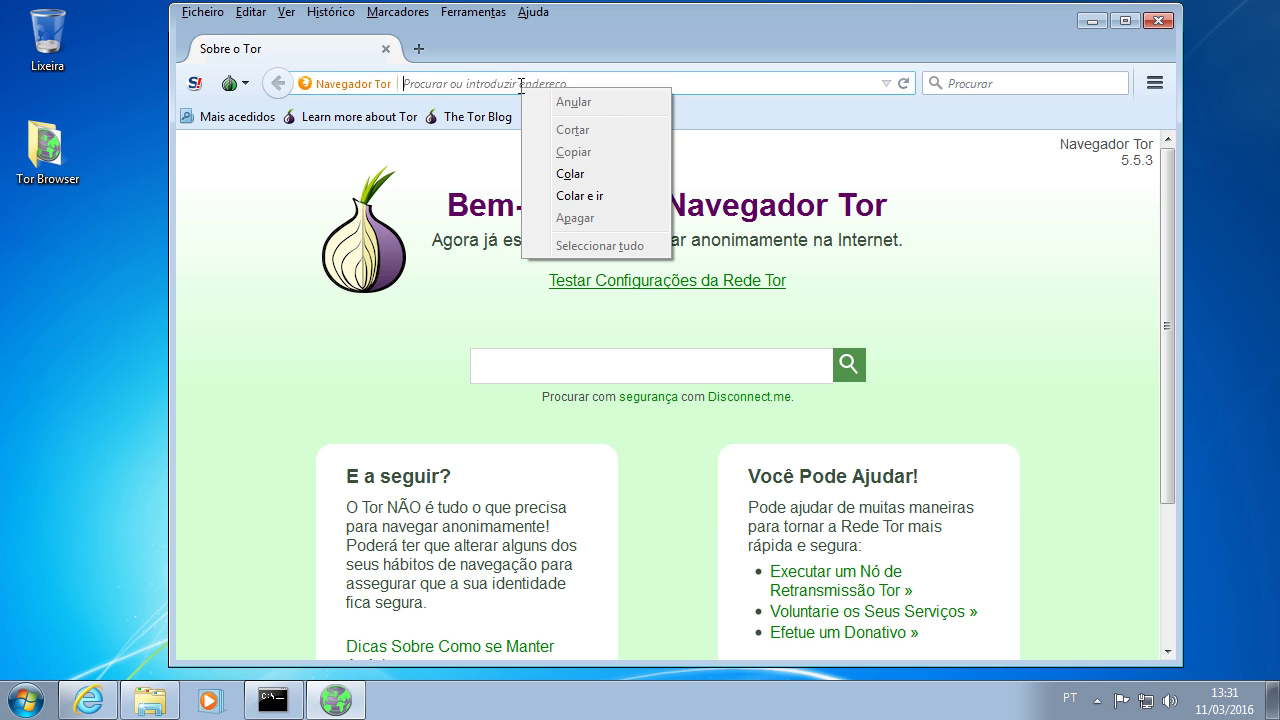
left_click(576, 196)
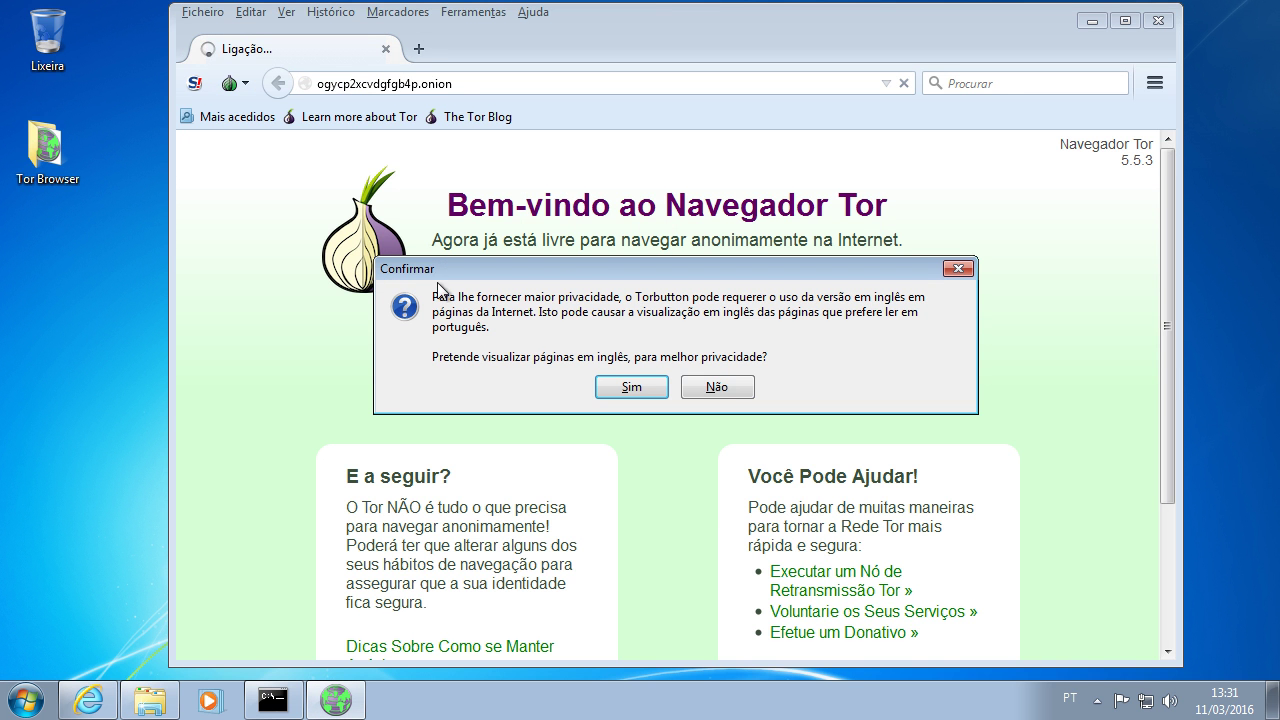
left_click(698, 392)
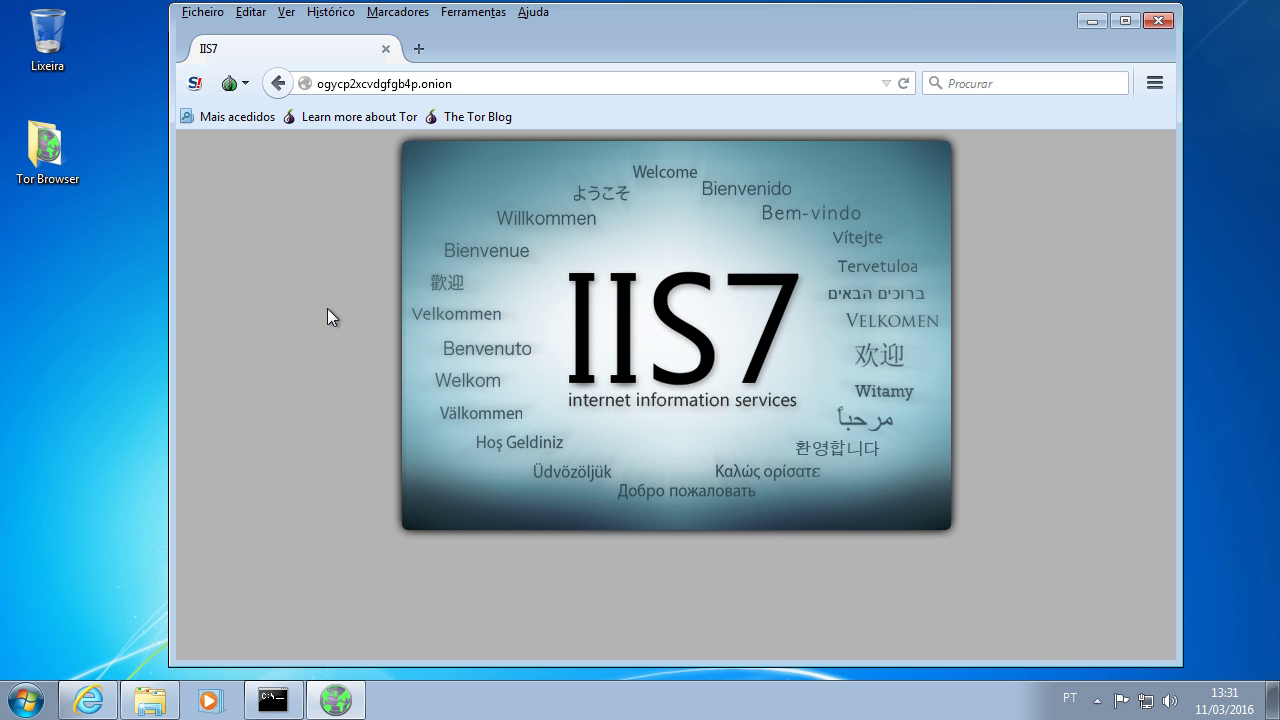
left_click(150, 700)
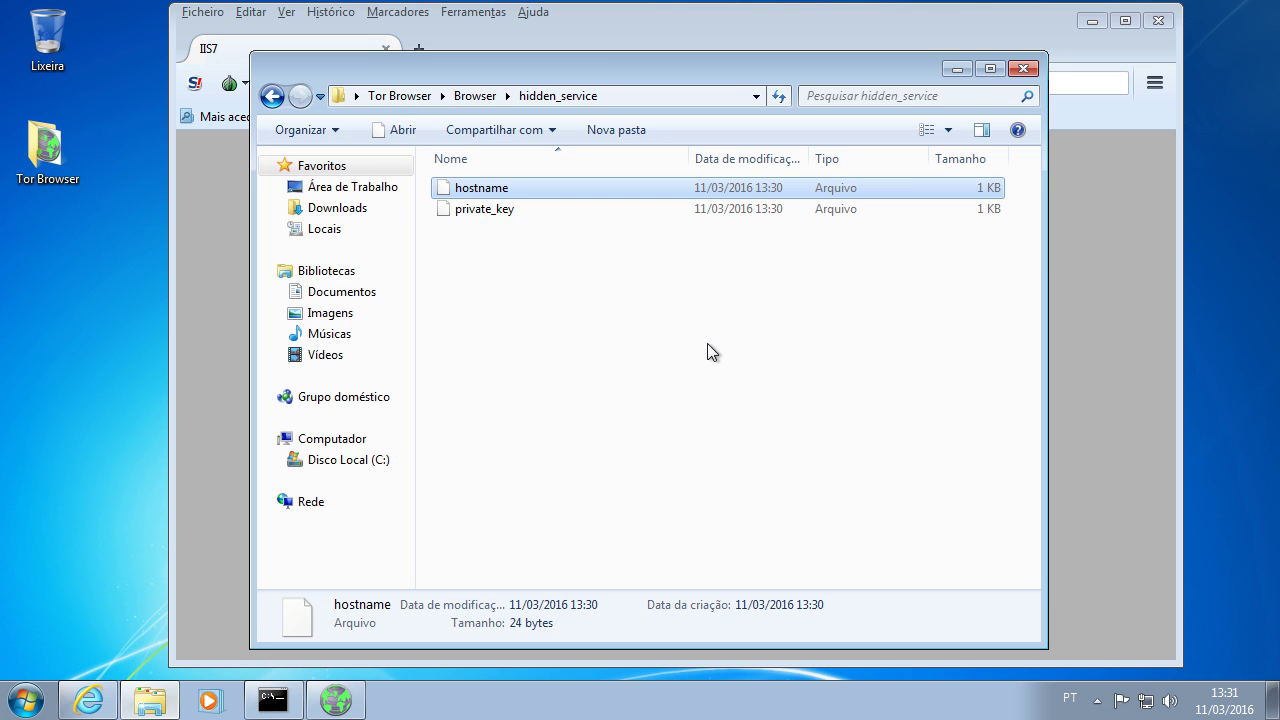
Step: Open iisstart from C:\inetpub\wwwroot in Notepad
left_click(150, 700)
right_click(150, 700)
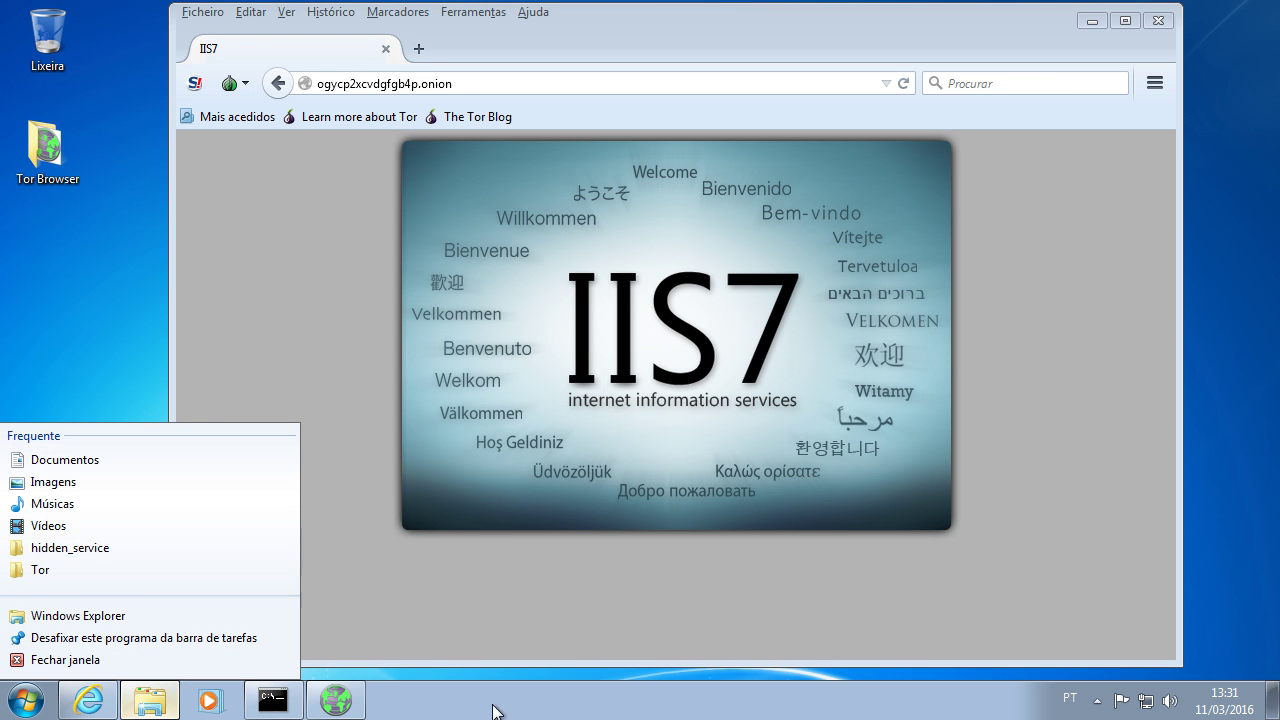
left_click(138, 698)
left_click(26, 700)
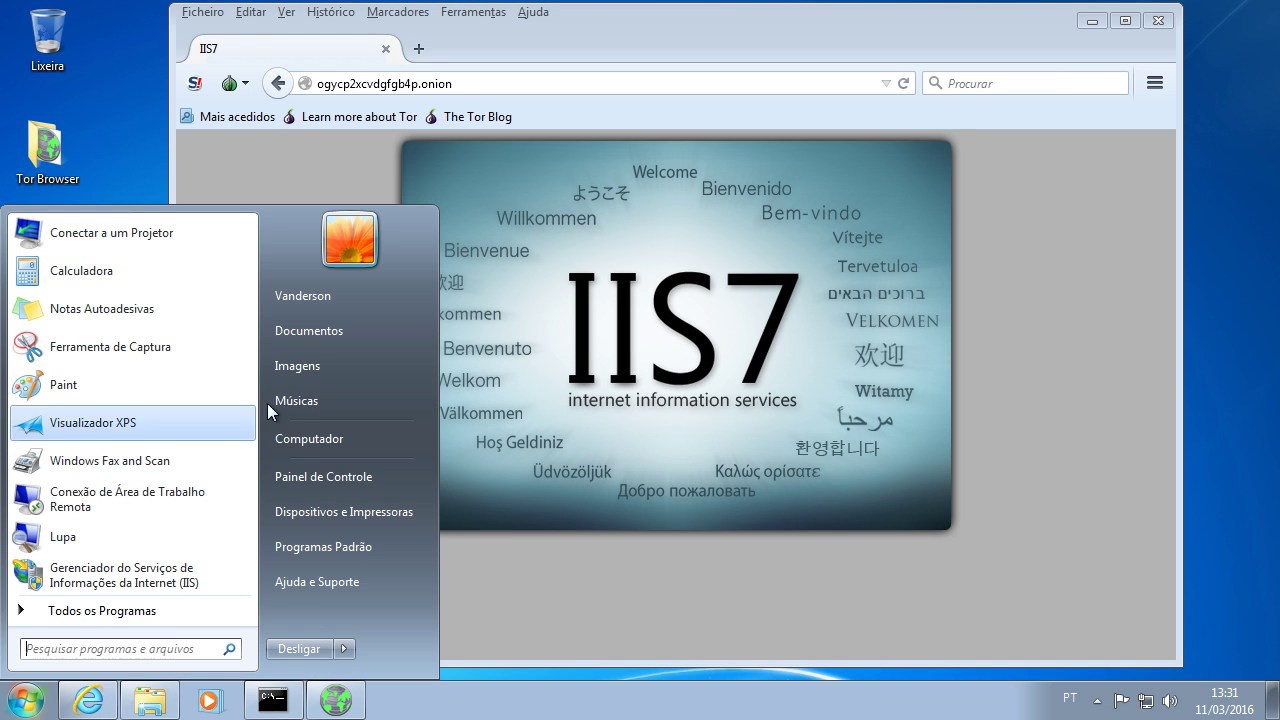
left_click(311, 440)
double_click(591, 246)
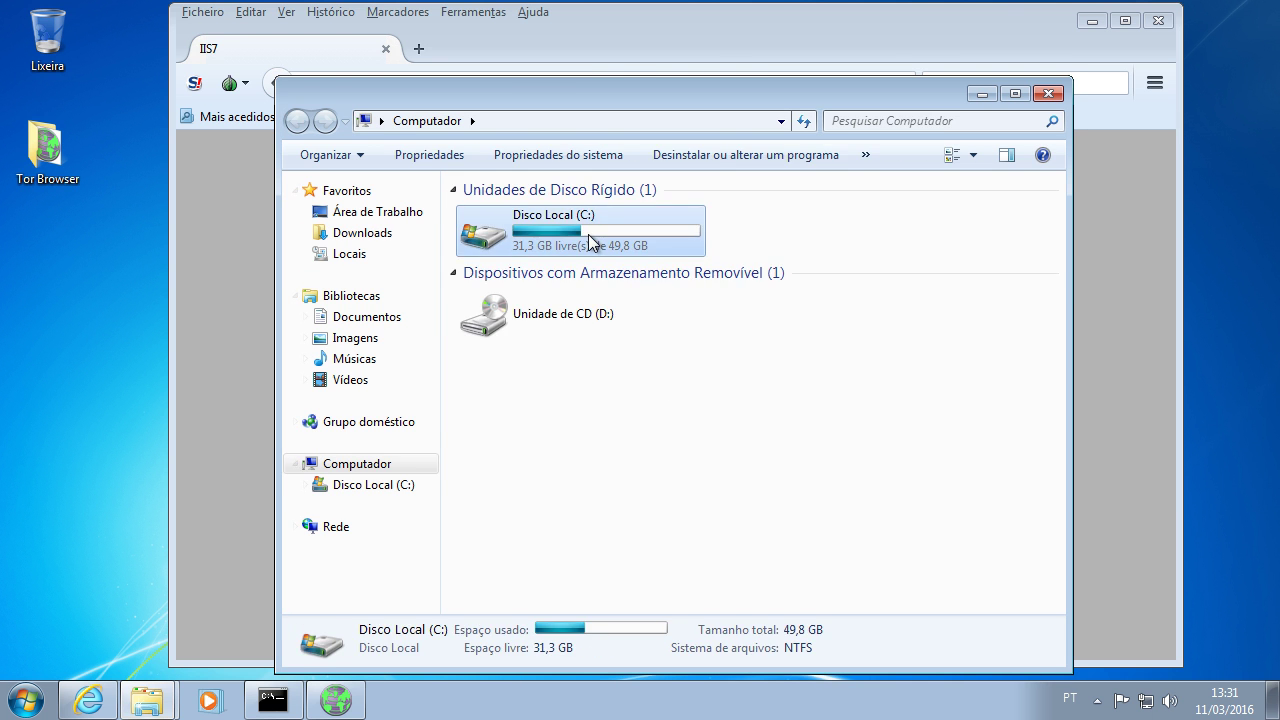
double_click(495, 254)
double_click(505, 296)
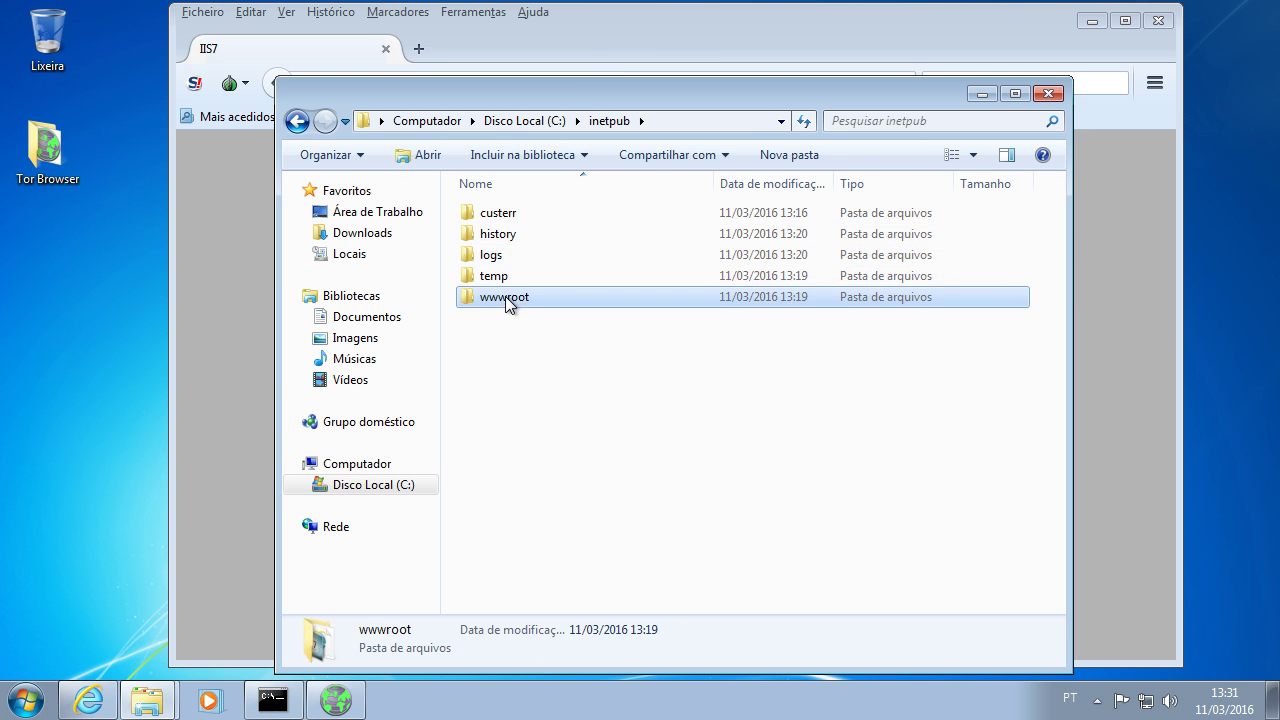
right_click(510, 234)
mouse_move(560, 311)
left_click(837, 314)
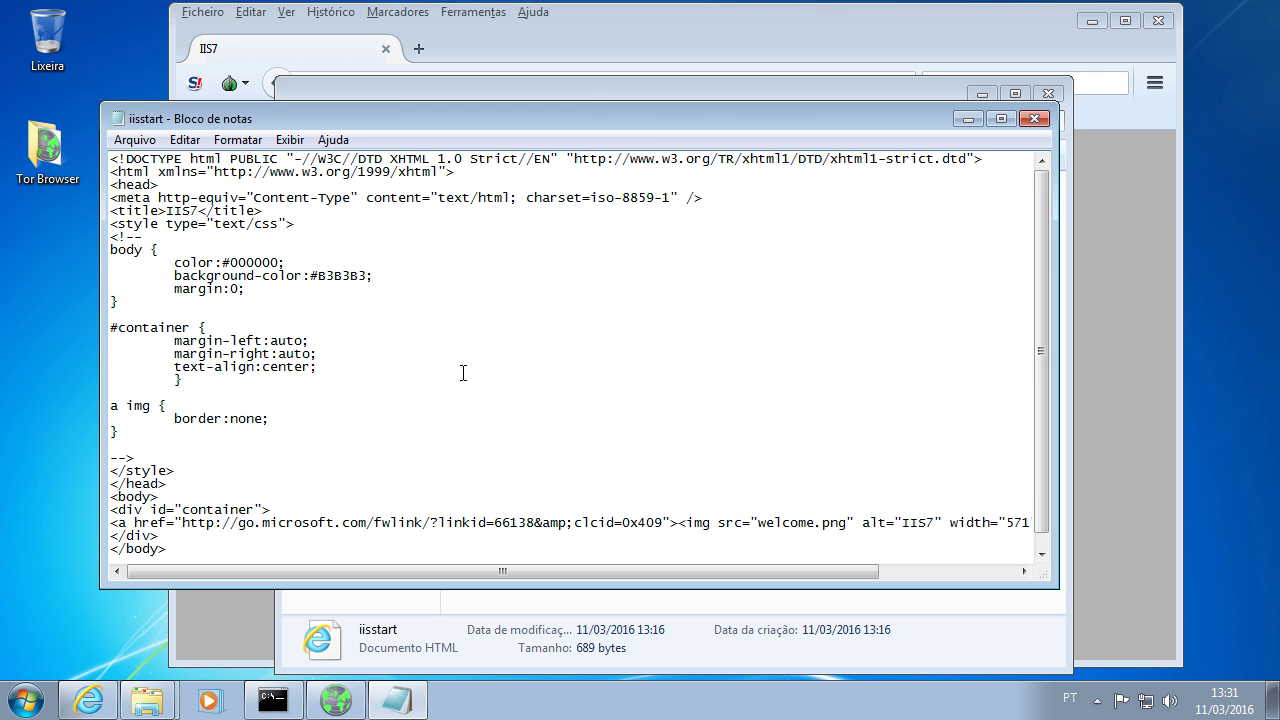
Step: Replace the IIS7 image link line with 'Meu site na onion' and attempt to save
scroll(440, 365, "down", 1)
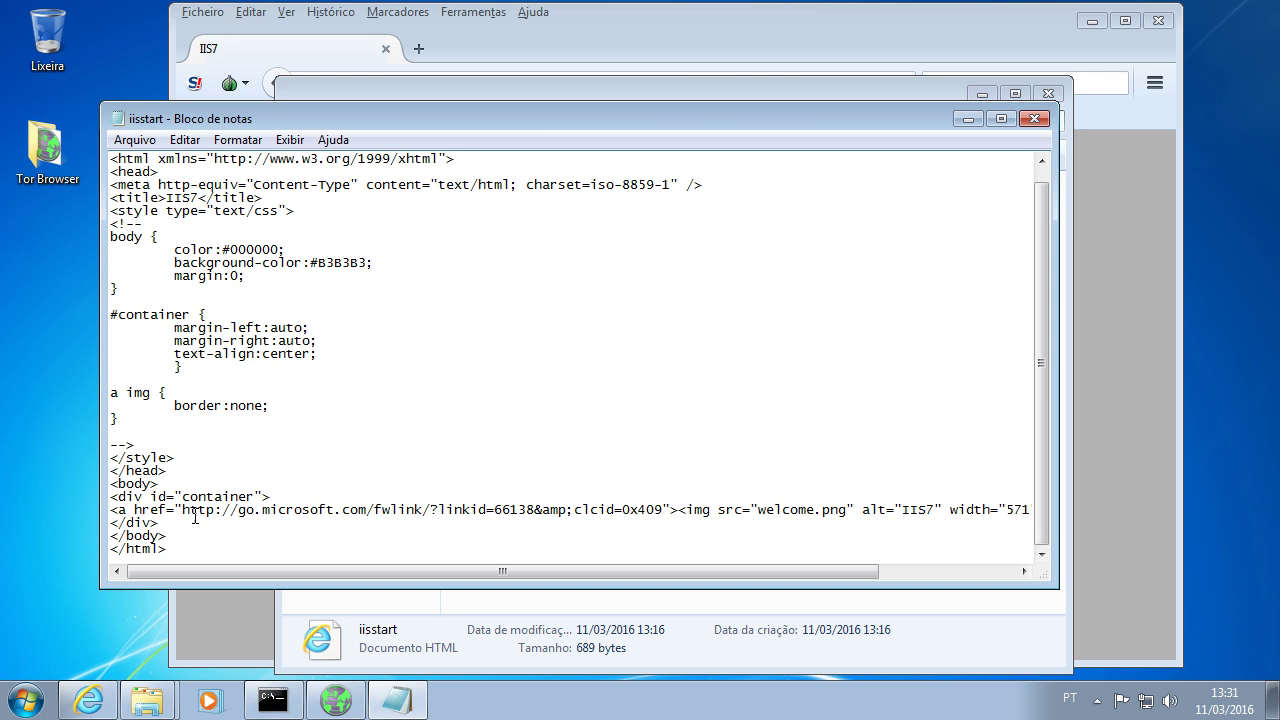
left_click_drag(111, 510, 113, 522)
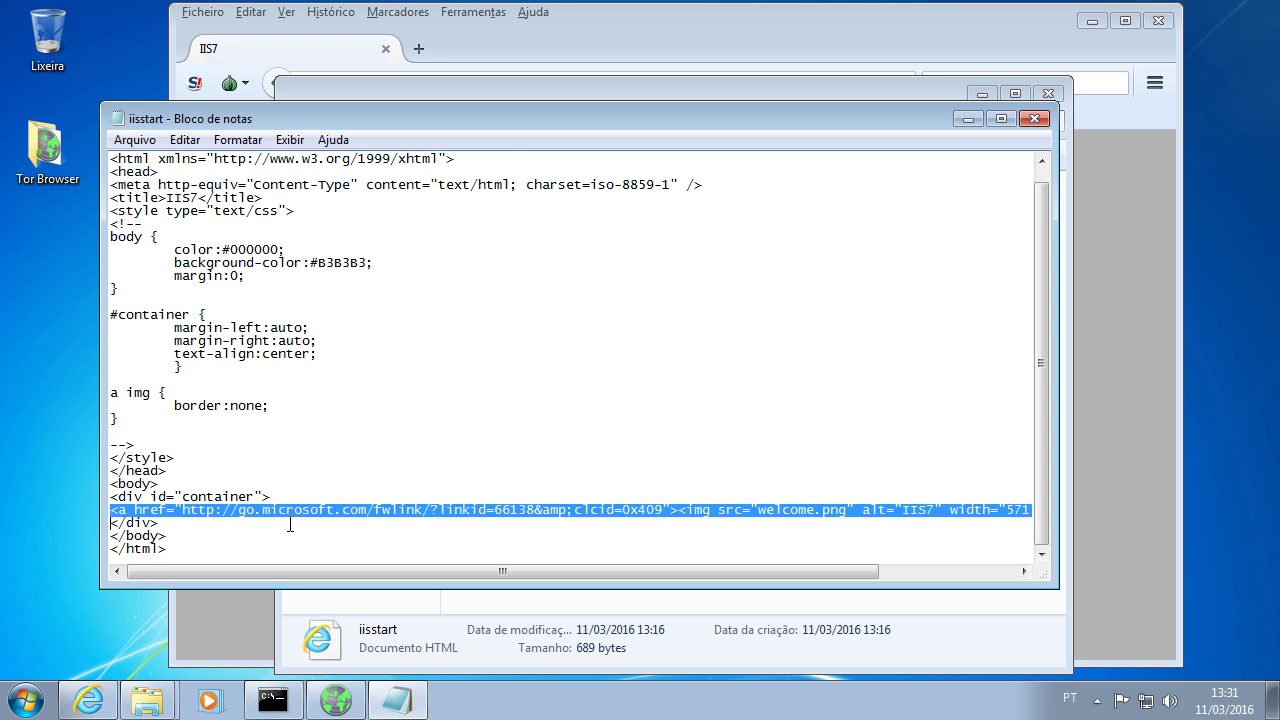
key("BackSpace")
type("Meu site ")
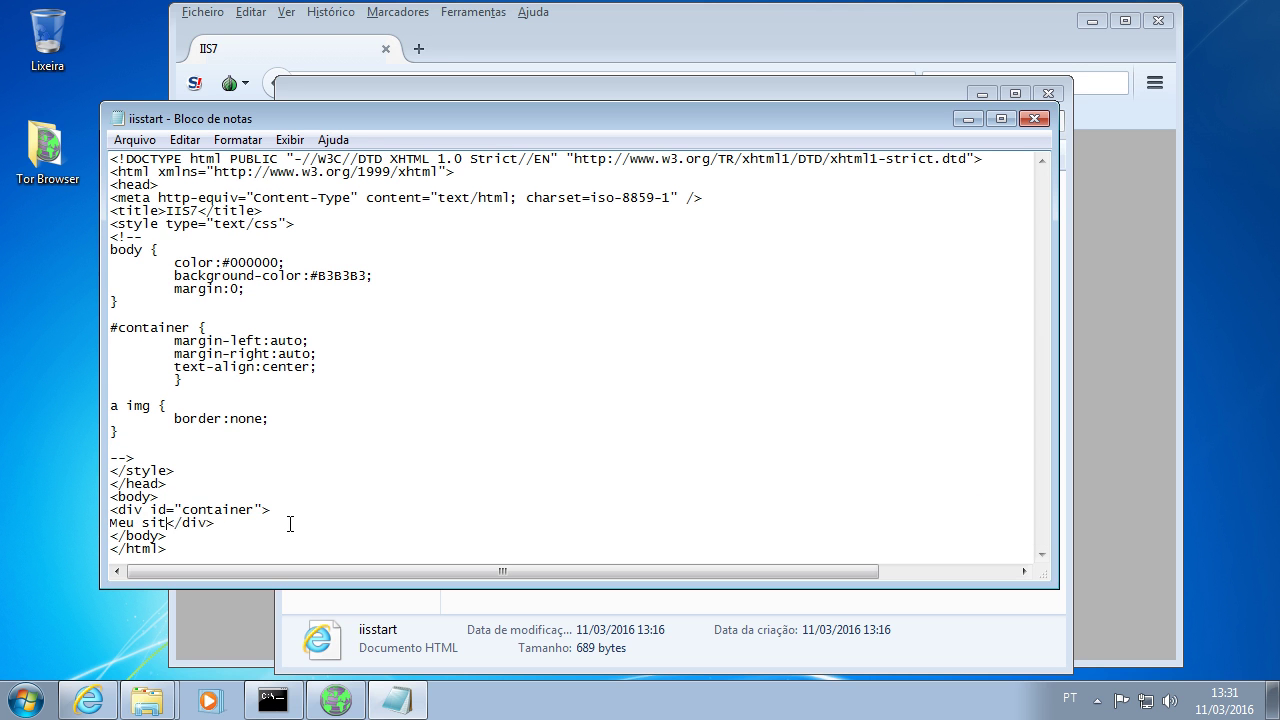
type("na onion")
left_click(135, 140)
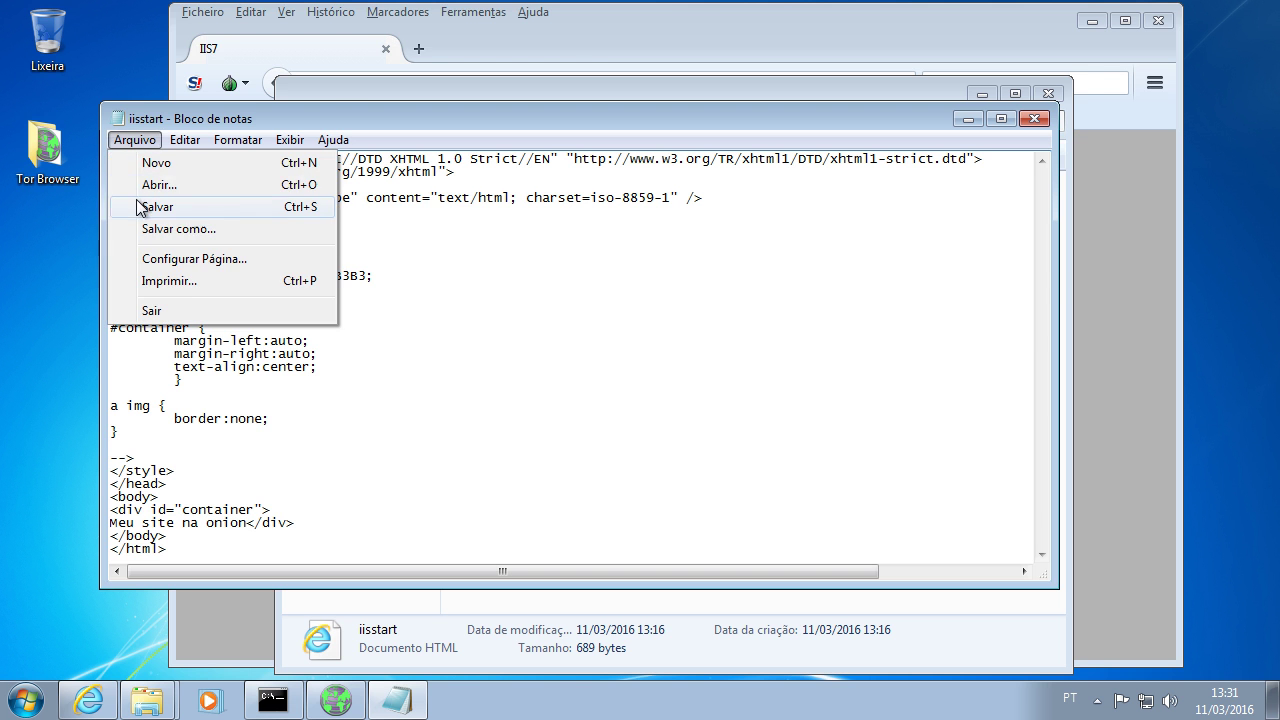
left_click(140, 207)
Step: Reload the onion page in Tor Browser, then close Notepad choosing Não Salvar
left_click(565, 38)
left_click(907, 84)
key("alt+Tab")
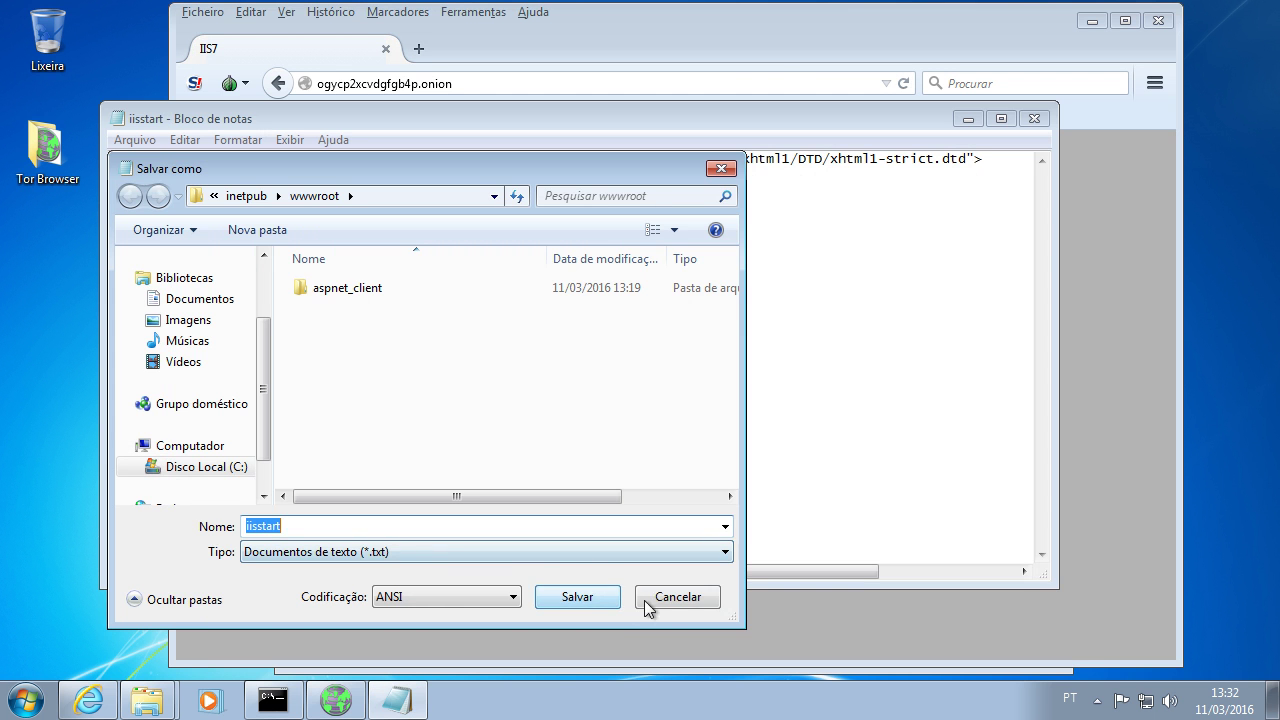
left_click(612, 600)
left_click(1036, 118)
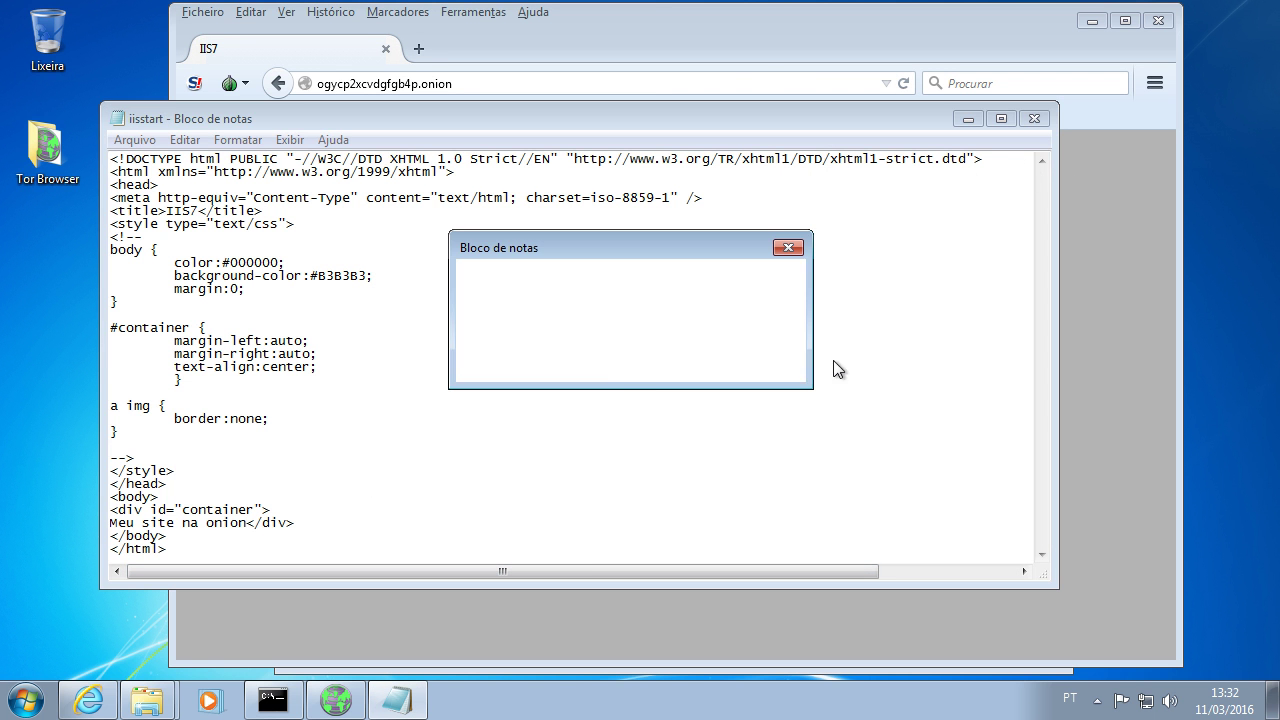
left_click(660, 364)
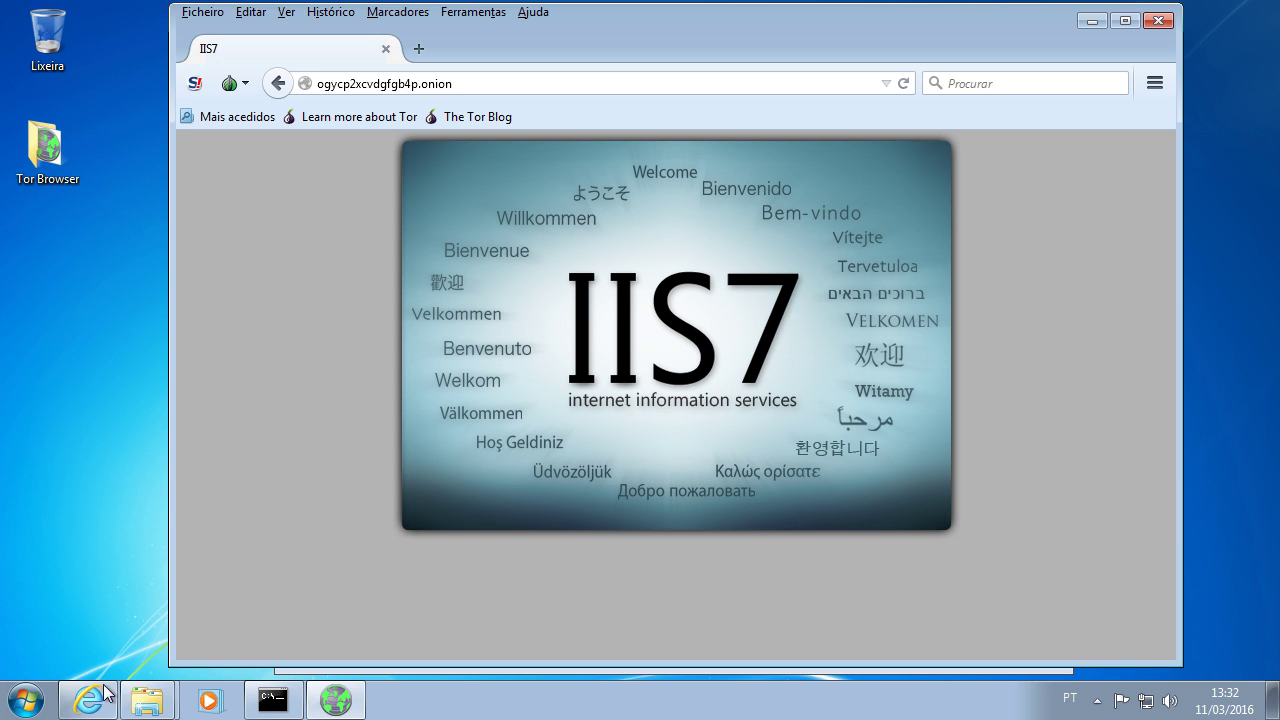
left_click(89, 700)
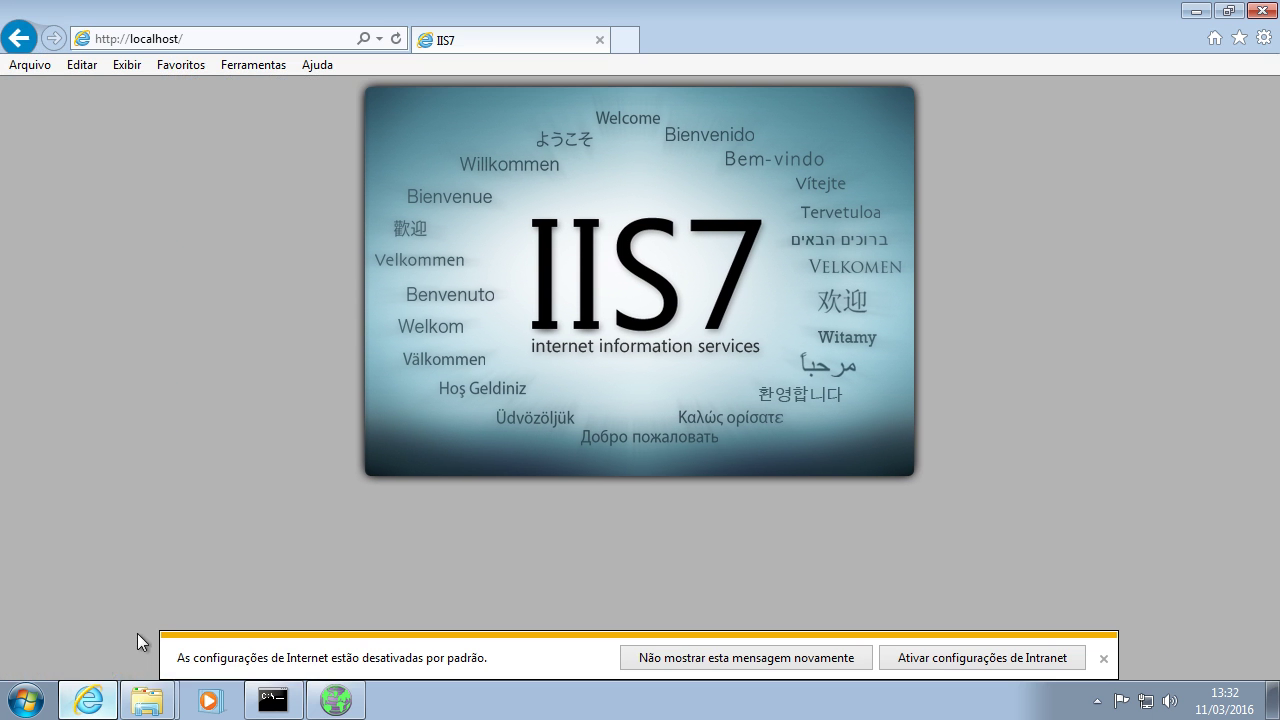
left_click(128, 42)
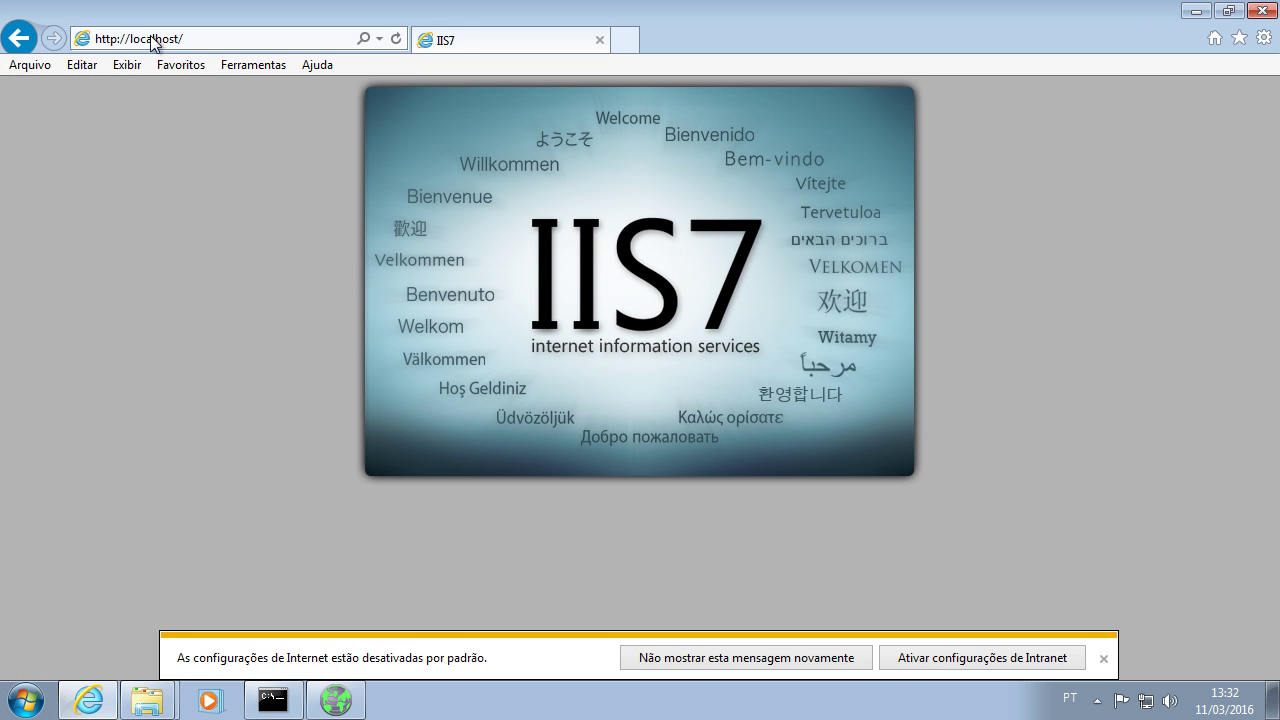
left_click(601, 41)
left_click_drag(471, 82, 302, 83)
left_click(296, 551)
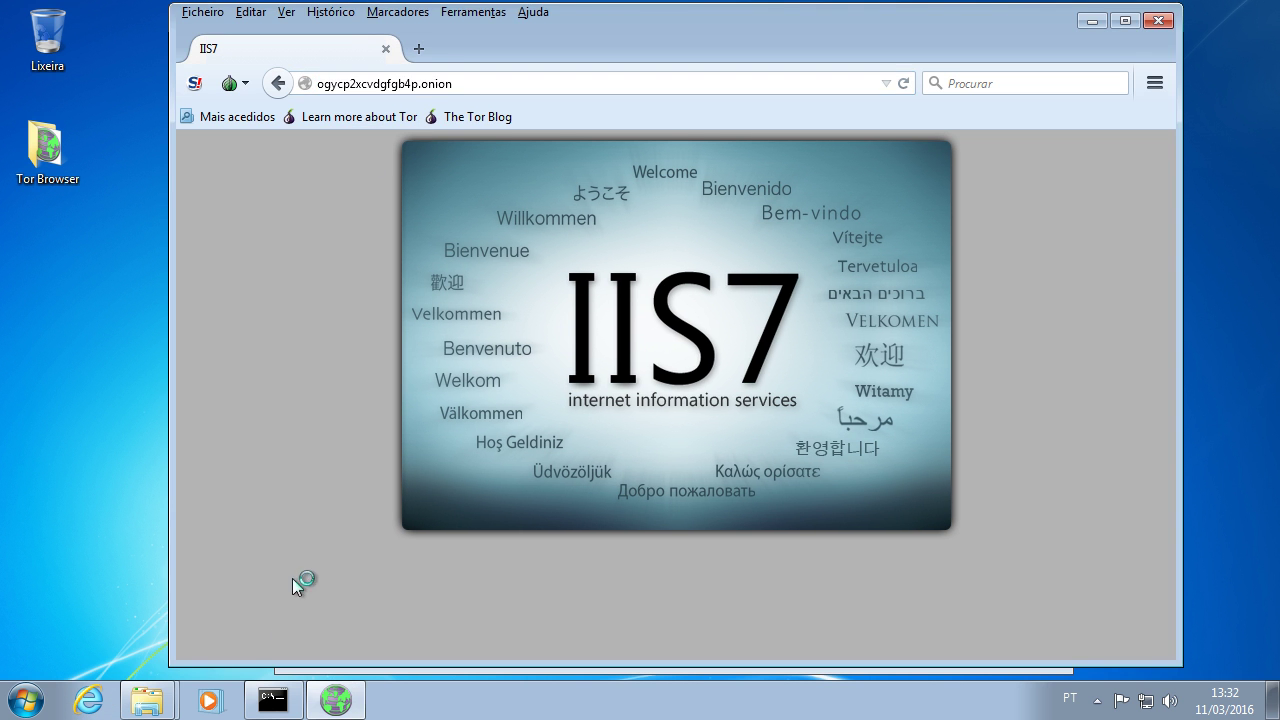
left_click(147, 700)
left_click(147, 655)
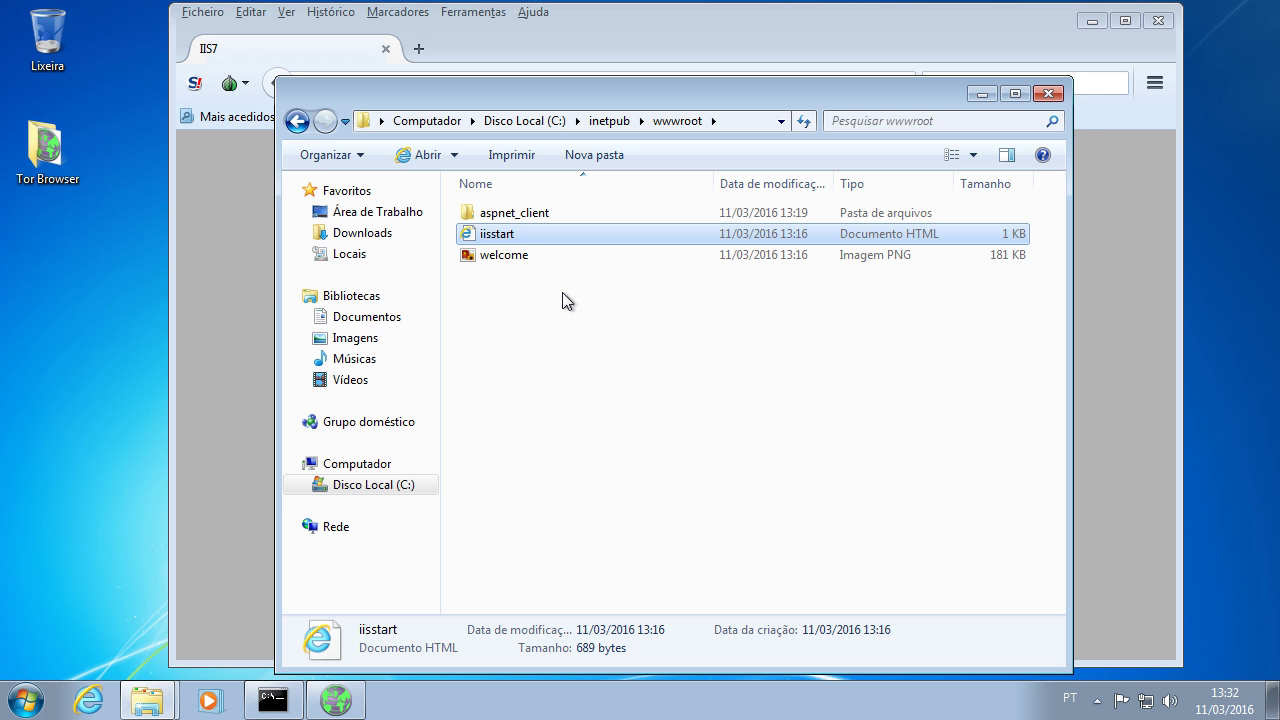
Step: Close the wwwroot window and Tor Browser, then restore the hidden_service Explorer window
left_click(1048, 93)
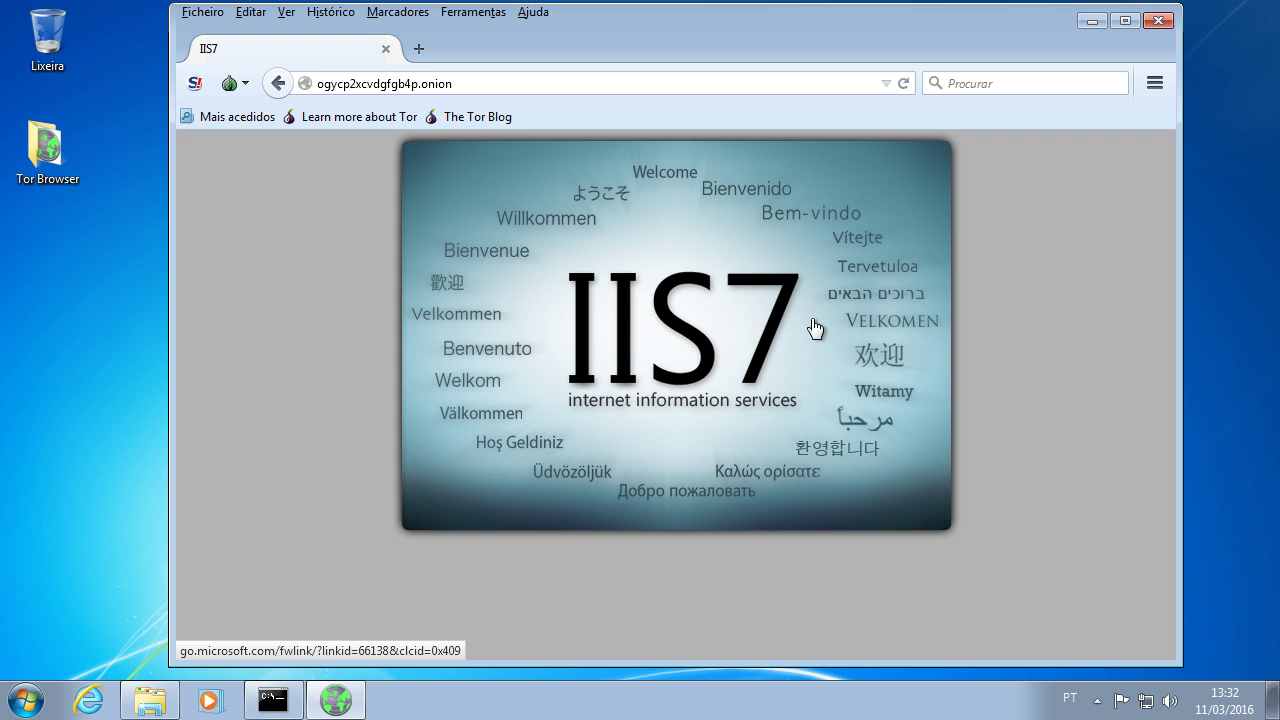
left_click(337, 699)
left_click(338, 699)
left_click(365, 702)
left_click(364, 702)
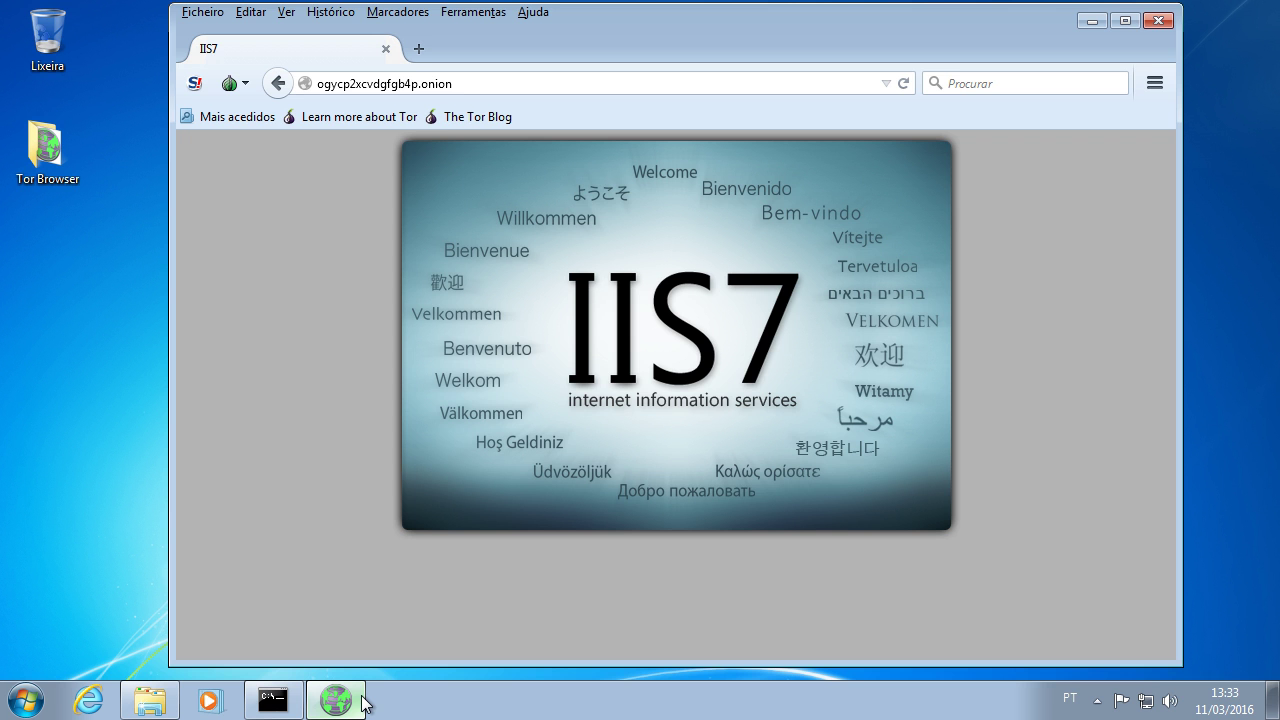
left_click(385, 49)
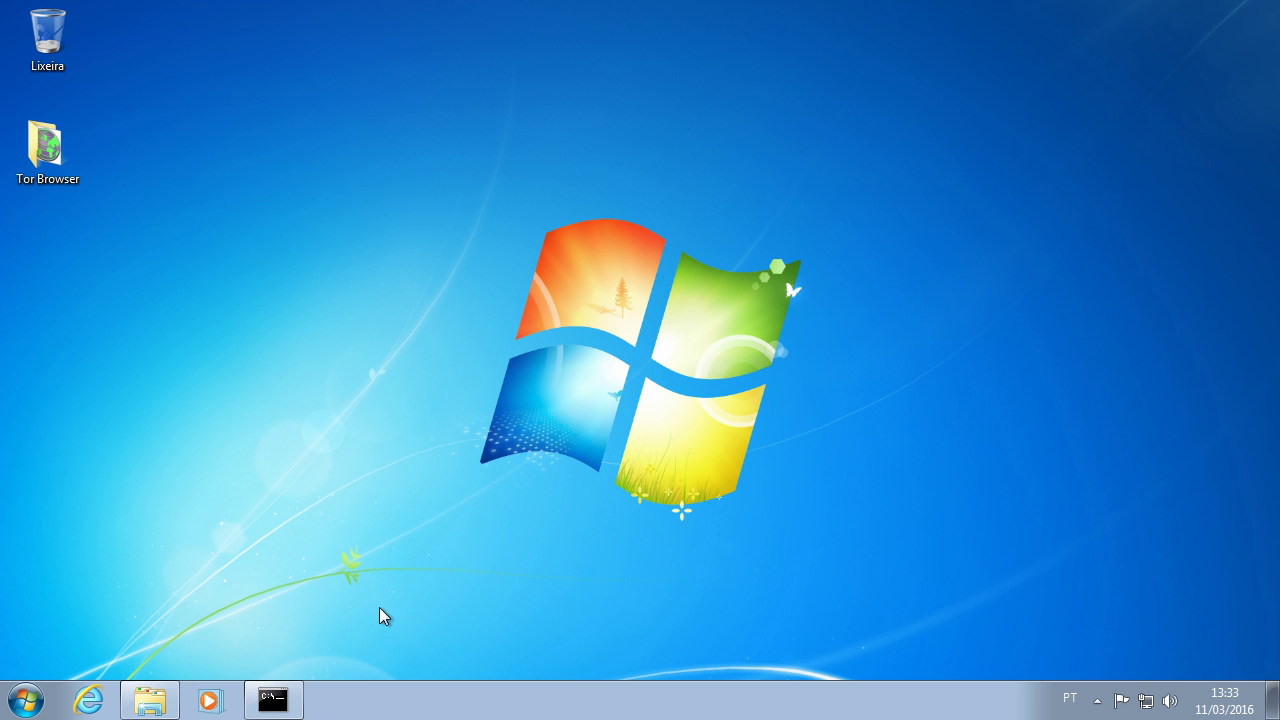
left_click(165, 700)
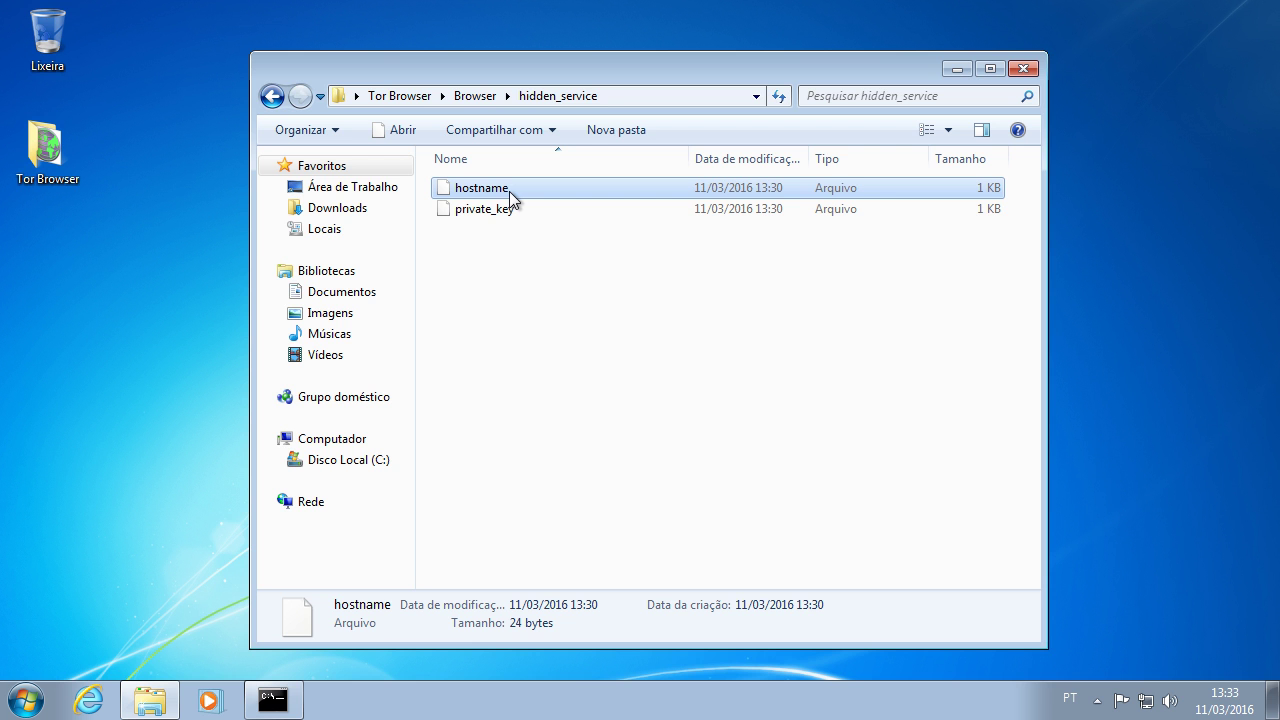
Step: Open private_key in Notepad, select its RSA private key text, then minimize Notepad
left_click(482, 214)
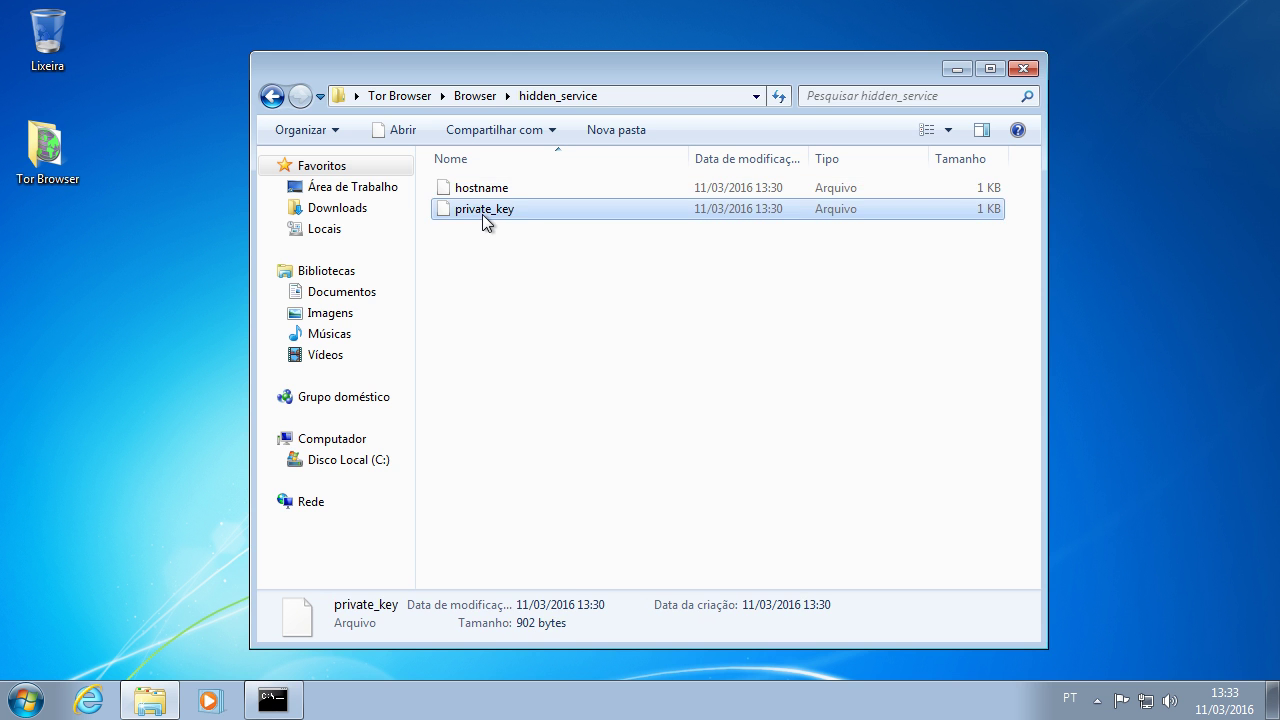
double_click(505, 212)
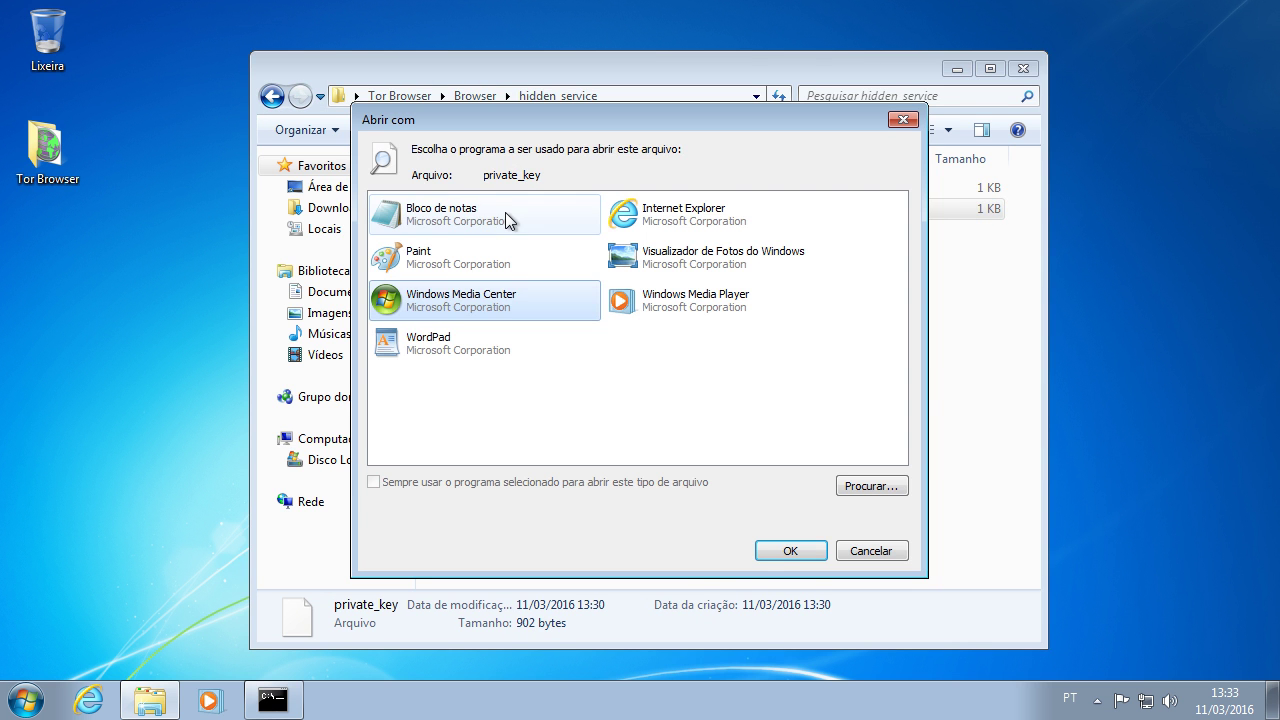
left_click(822, 558)
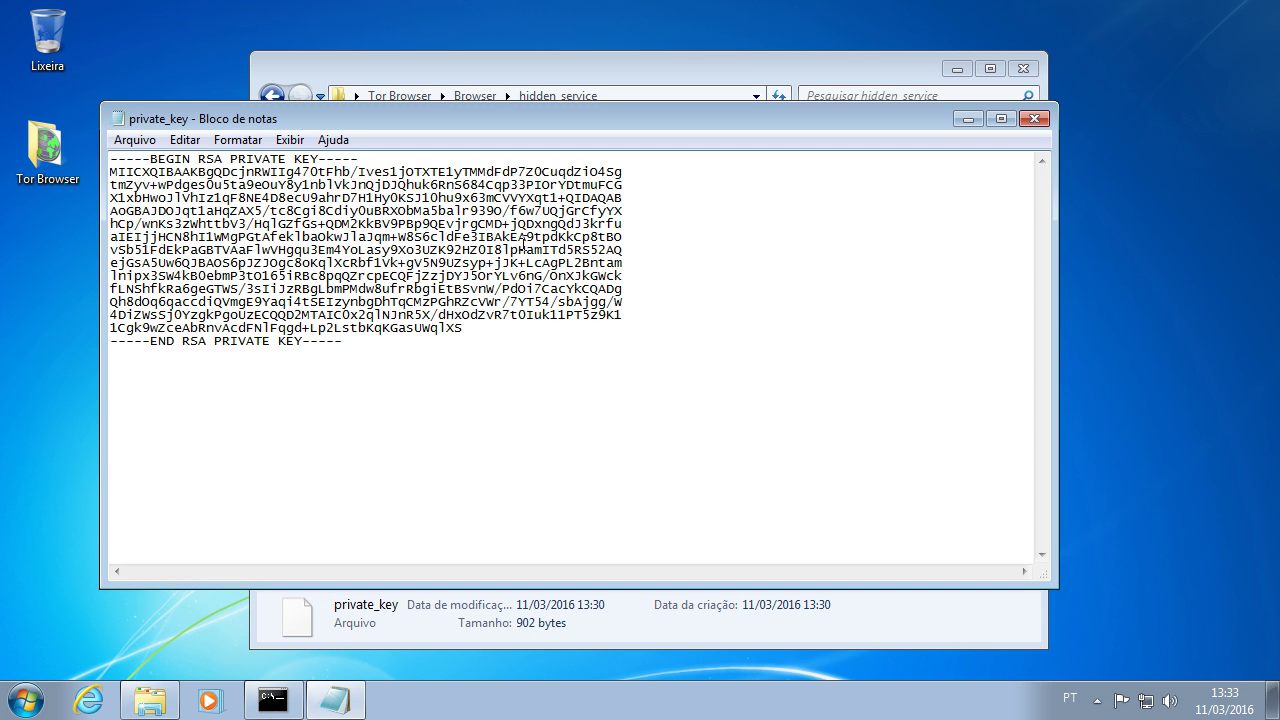
left_click_drag(262, 350, 104, 156)
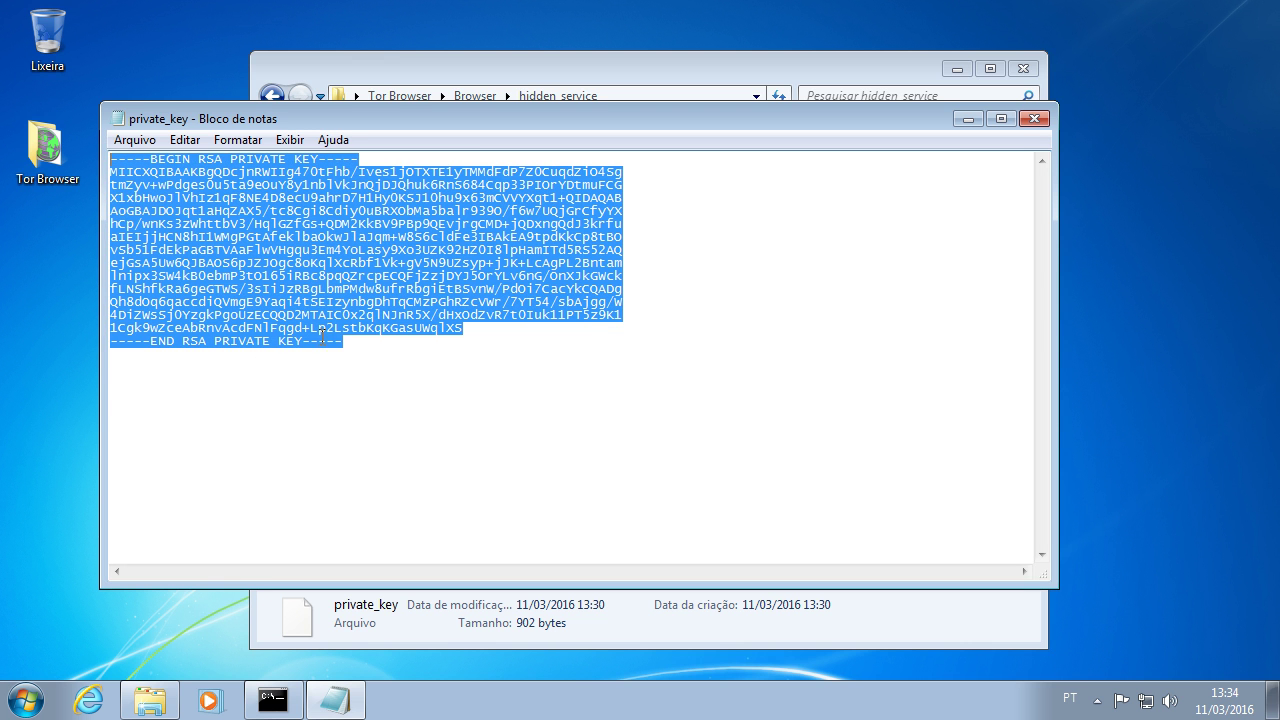
left_click(346, 403)
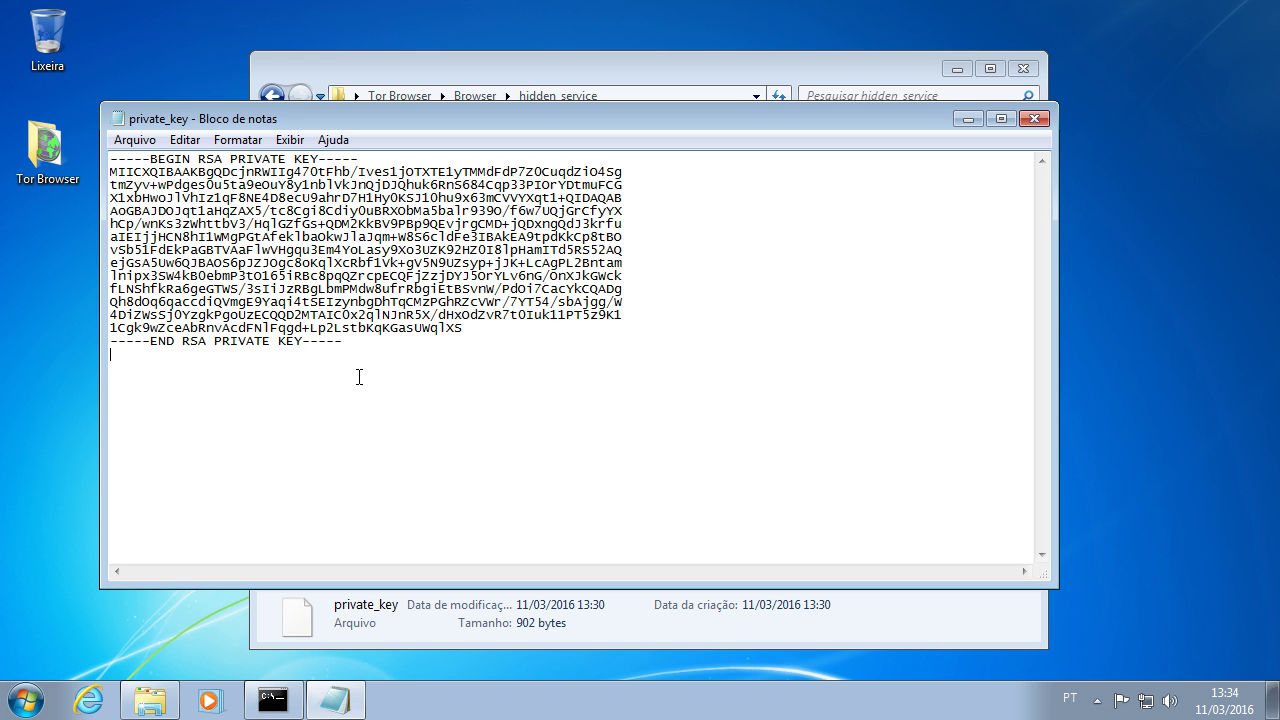
left_click_drag(378, 398, 97, 146)
left_click(350, 707)
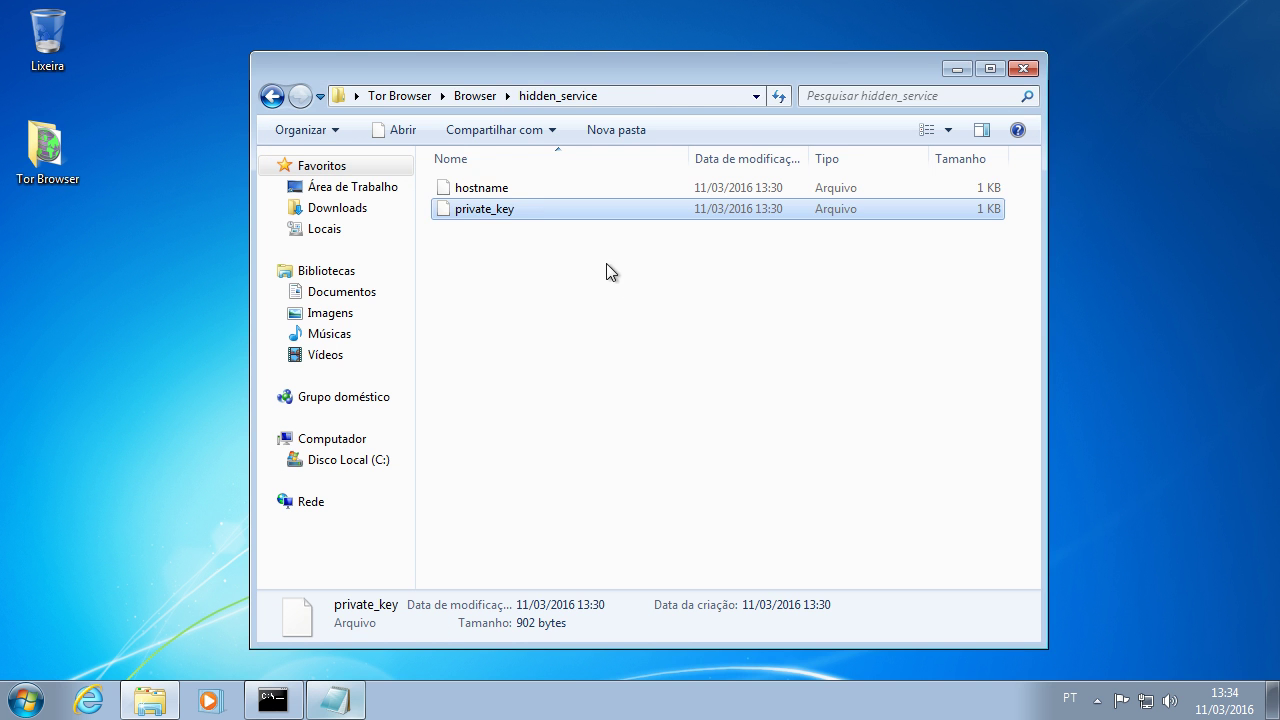
Step: Open hostname in Notepad, select its .onion address, then close the hostname and private_key windows
double_click(535, 188)
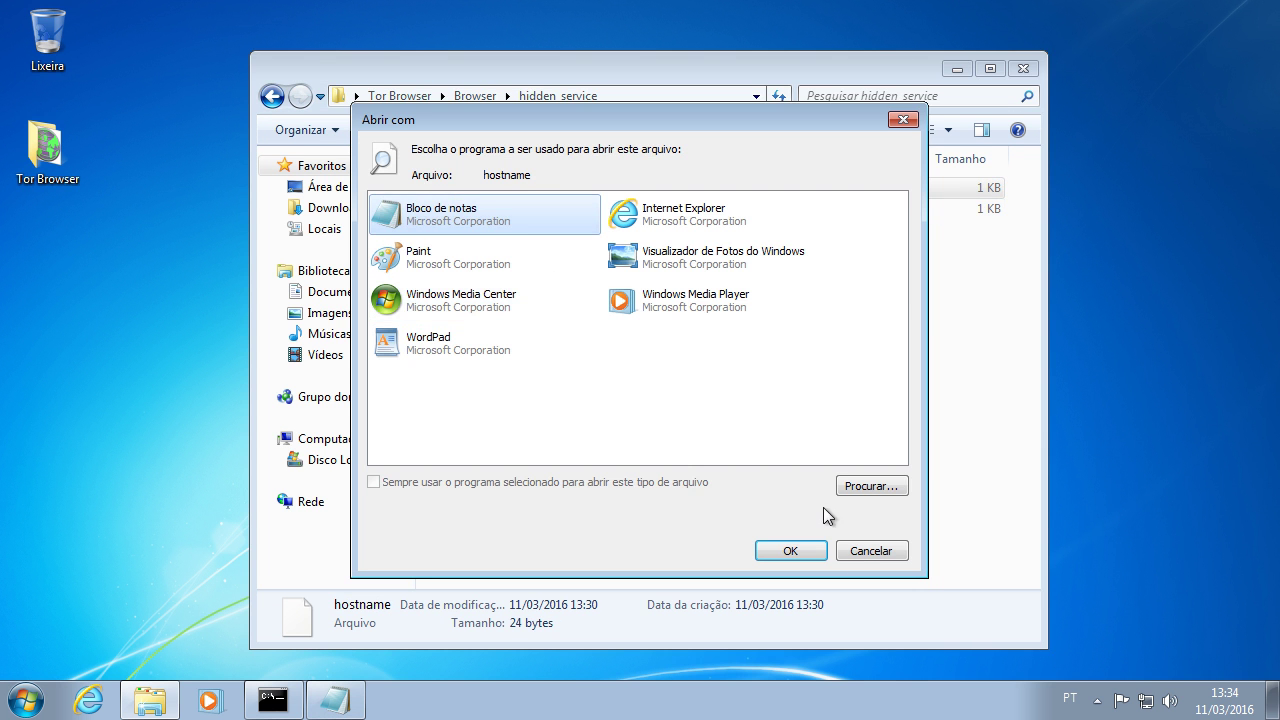
left_click(790, 550)
left_click_drag(110, 158, 371, 174)
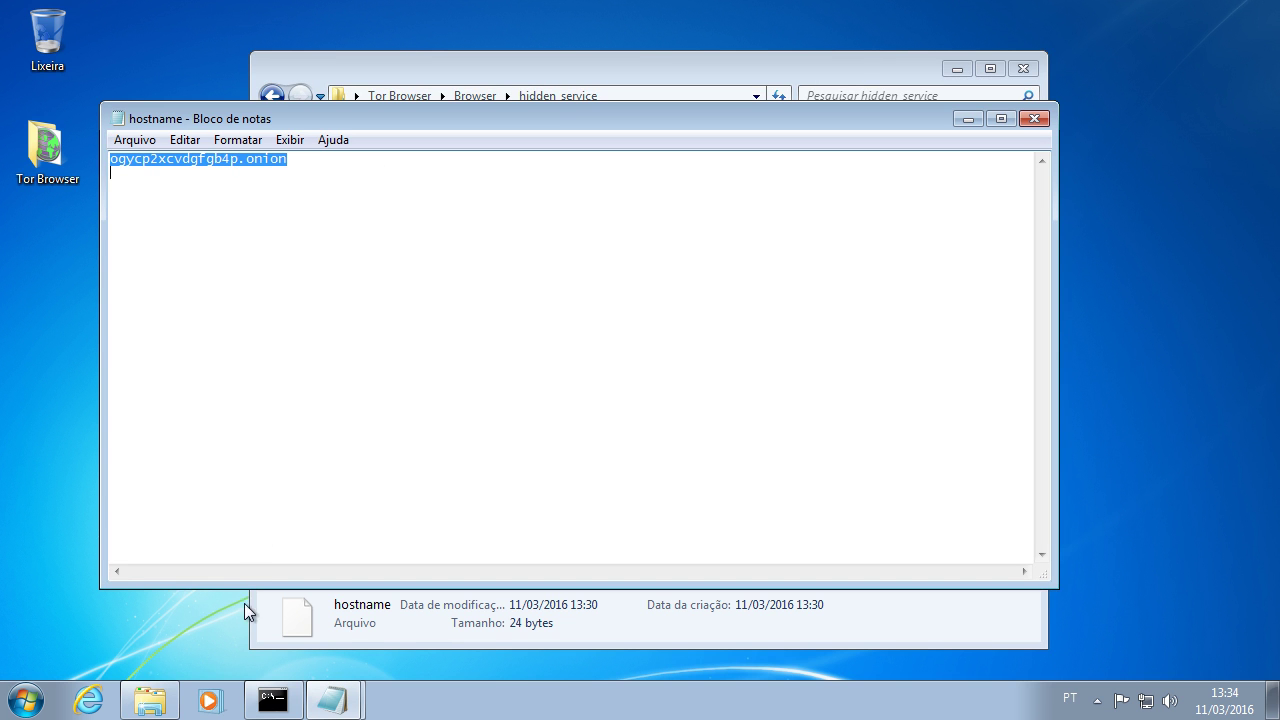
left_click(333, 700)
left_click(340, 622)
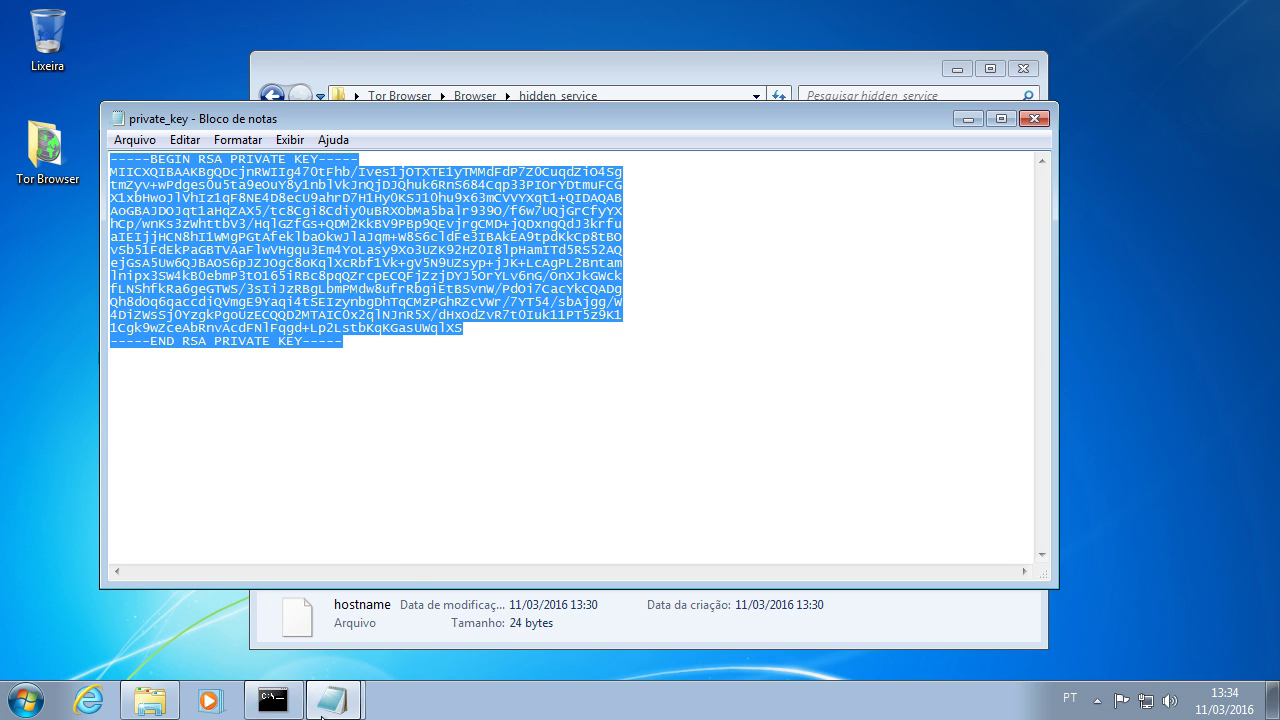
mouse_move(333, 690)
left_click(331, 654)
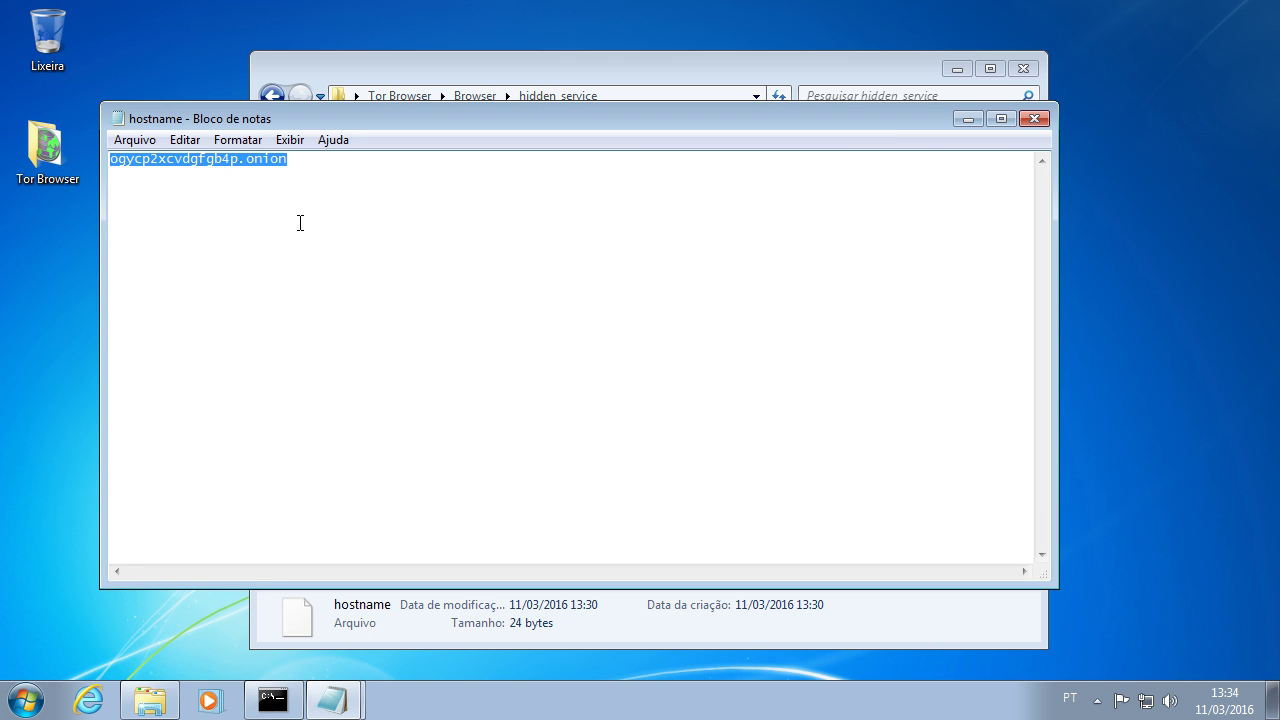
left_click(1035, 121)
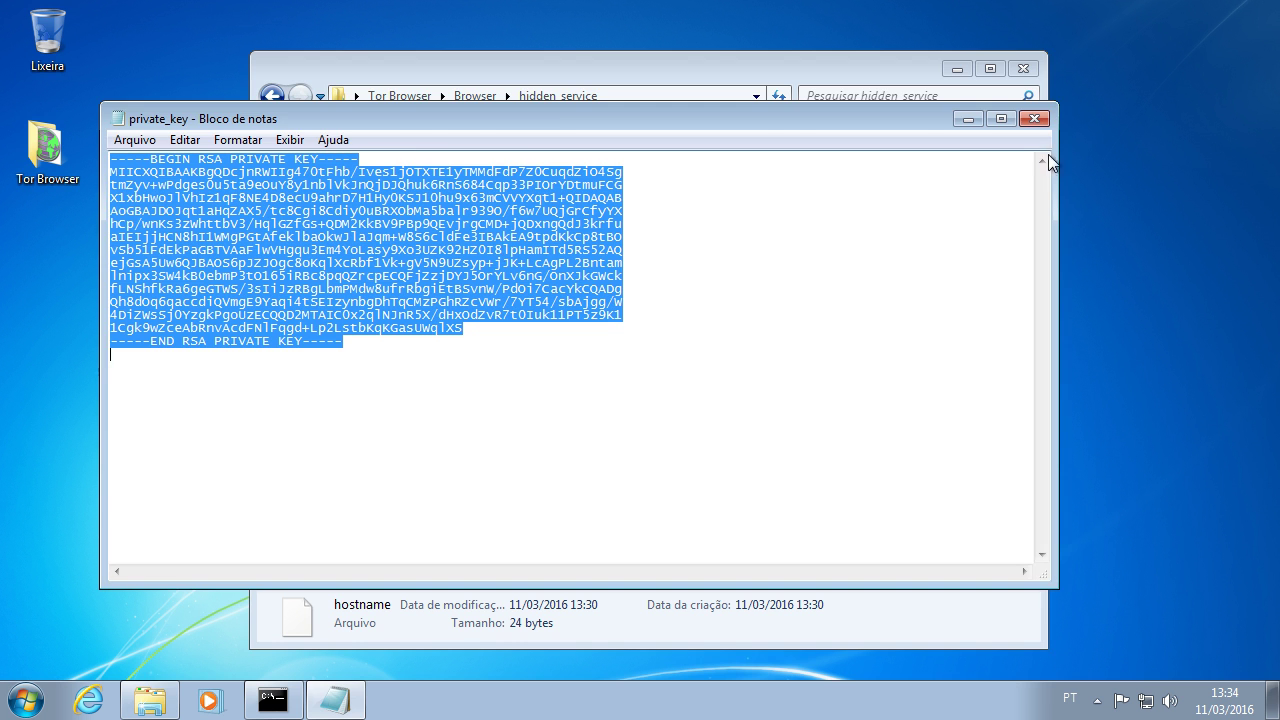
left_click(1036, 119)
Step: Reopen hostname in Notepad, recheck the .onion address, close it, and select private_key
double_click(507, 198)
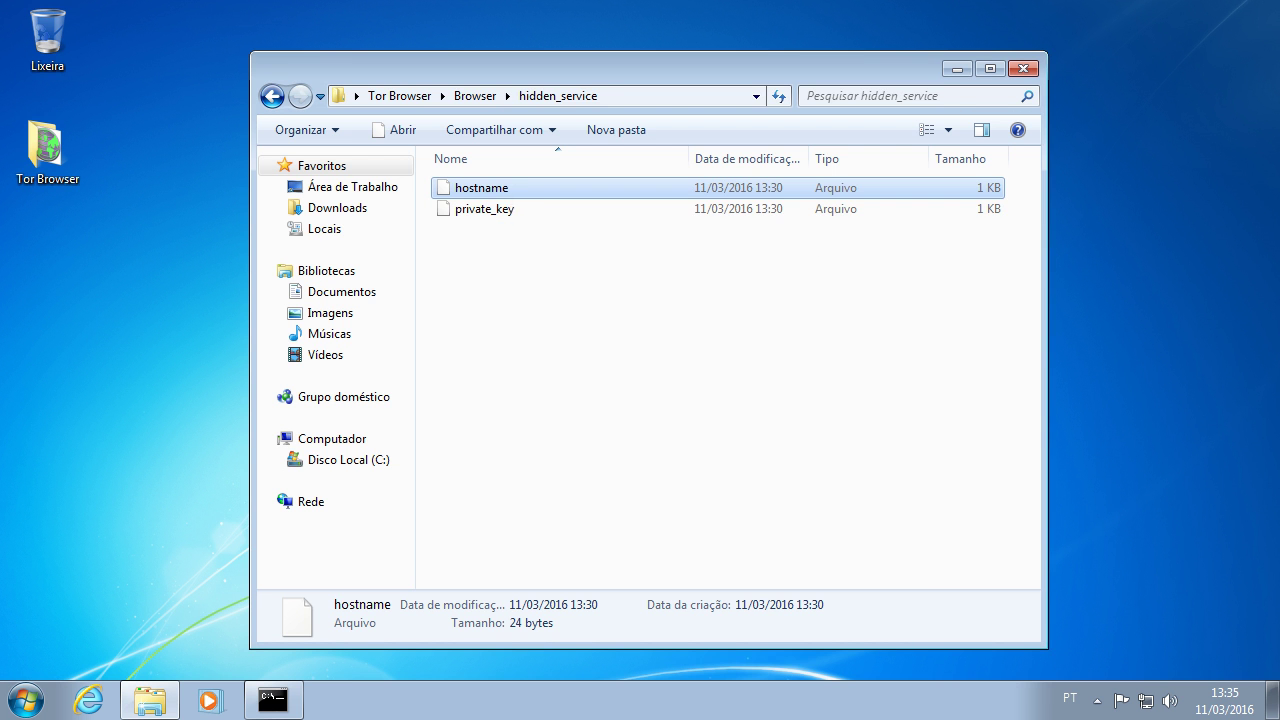
left_click(466, 220)
left_click(795, 551)
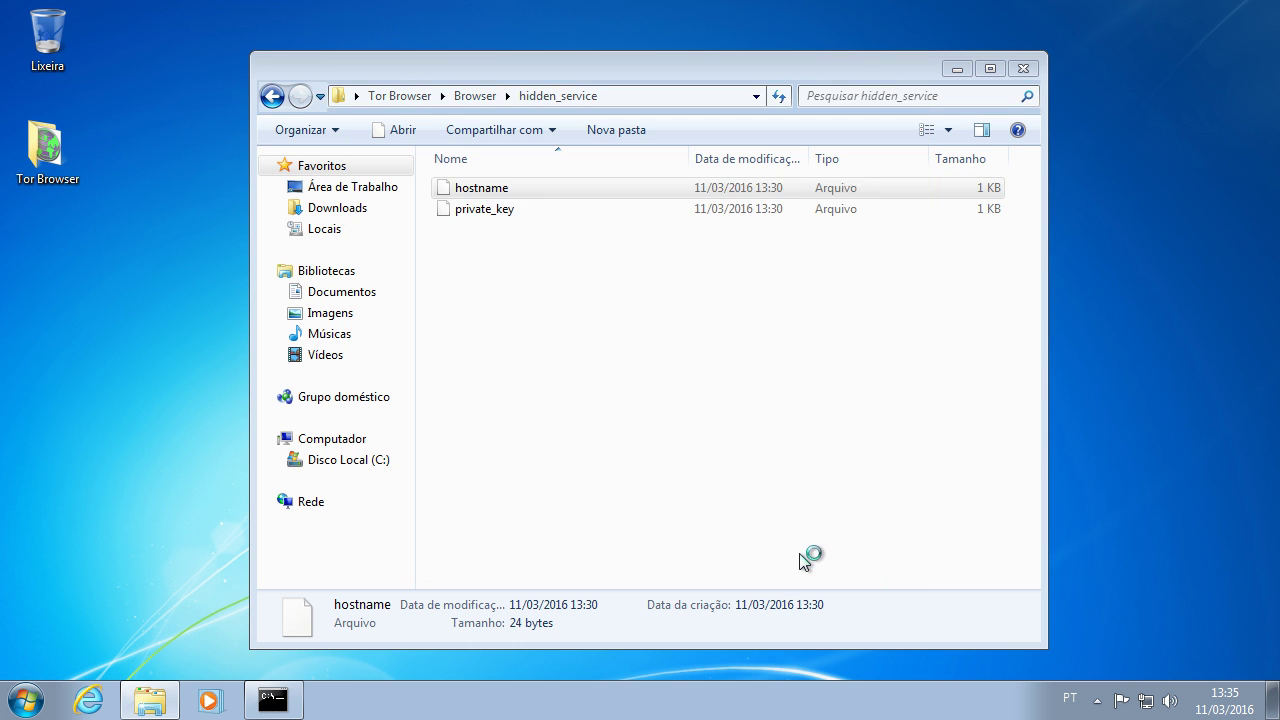
left_click(184, 201)
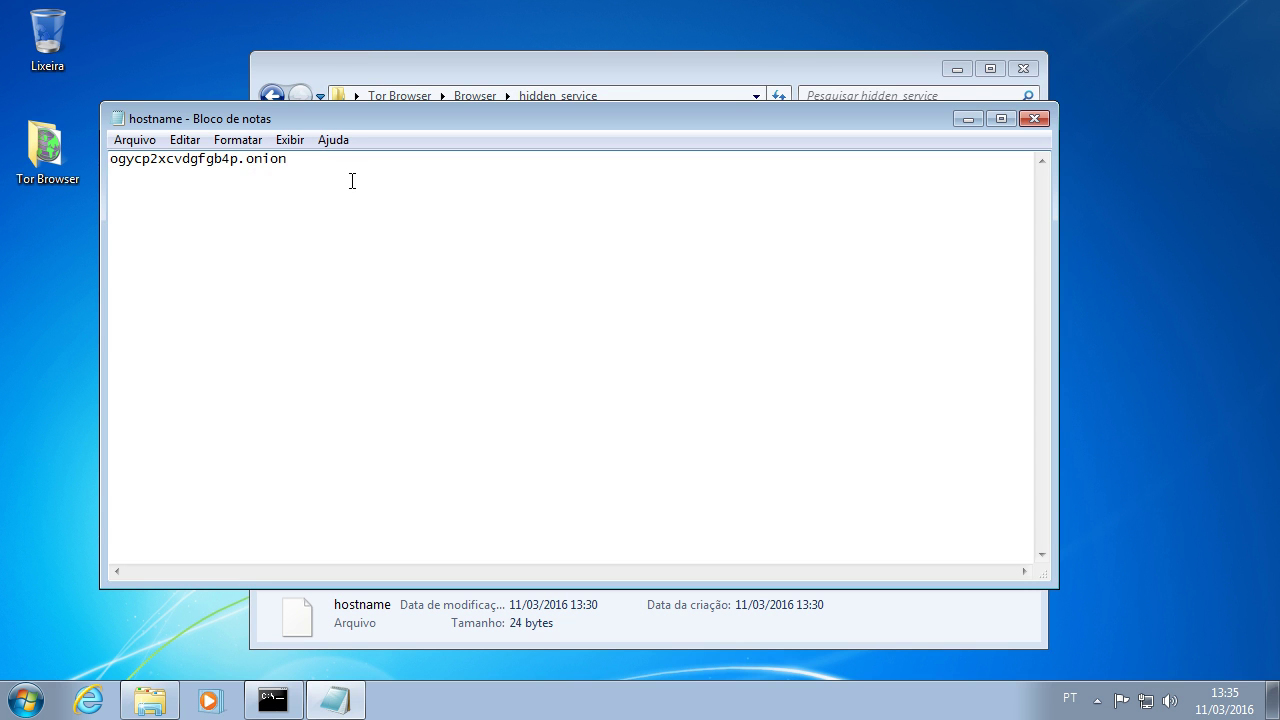
left_click_drag(406, 177, 110, 160)
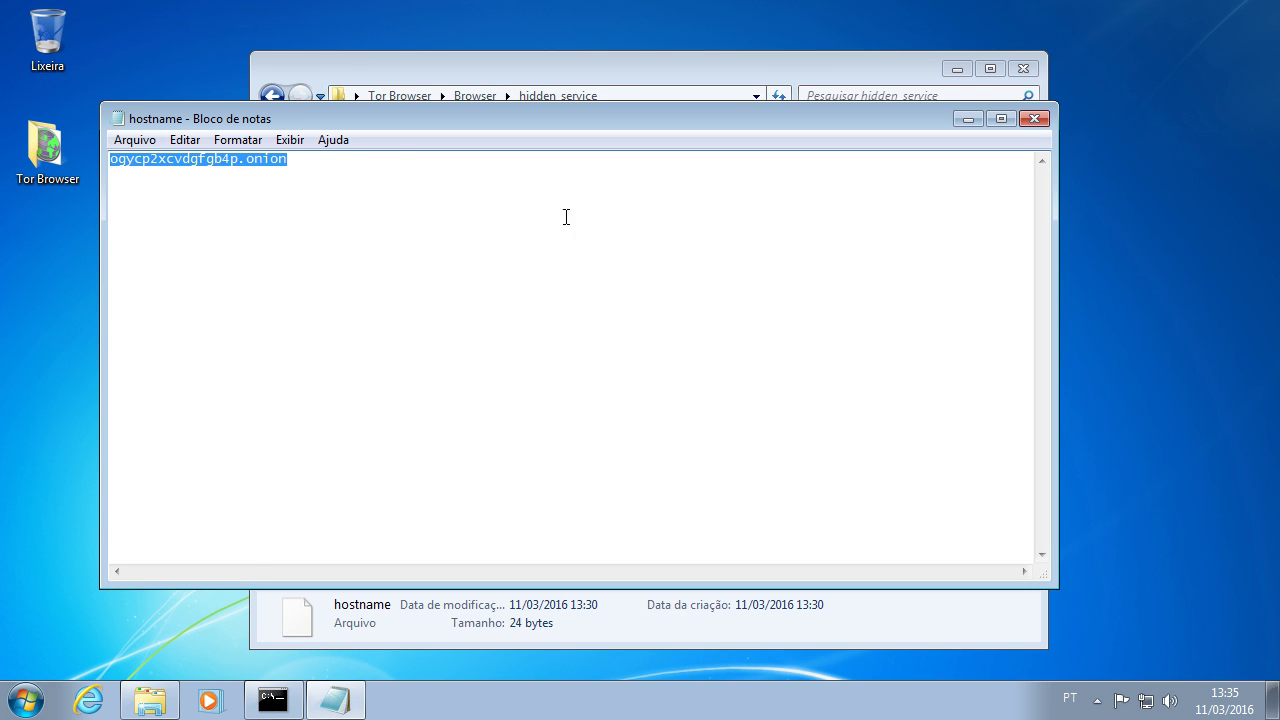
left_click(390, 204)
left_click(1034, 119)
left_click(487, 209)
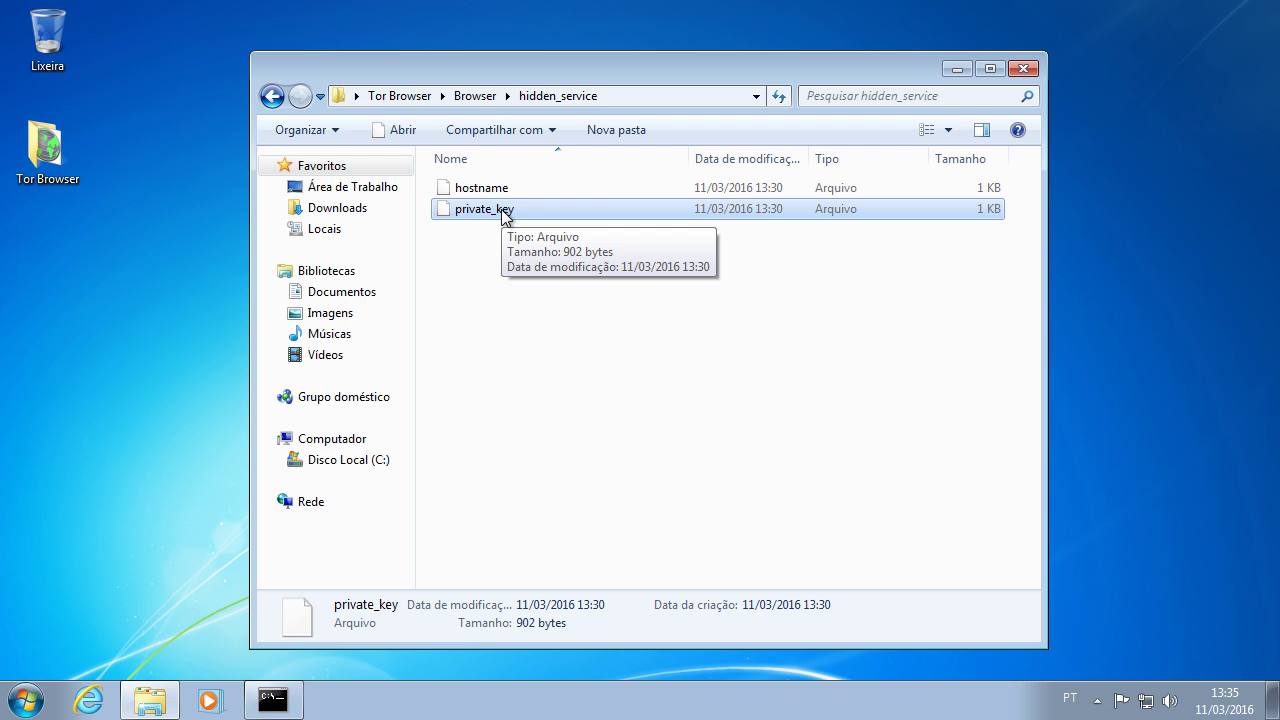
Step: Close the hidden_service Explorer window and the cmd window on the Windows 7 desktop
left_click(1023, 69)
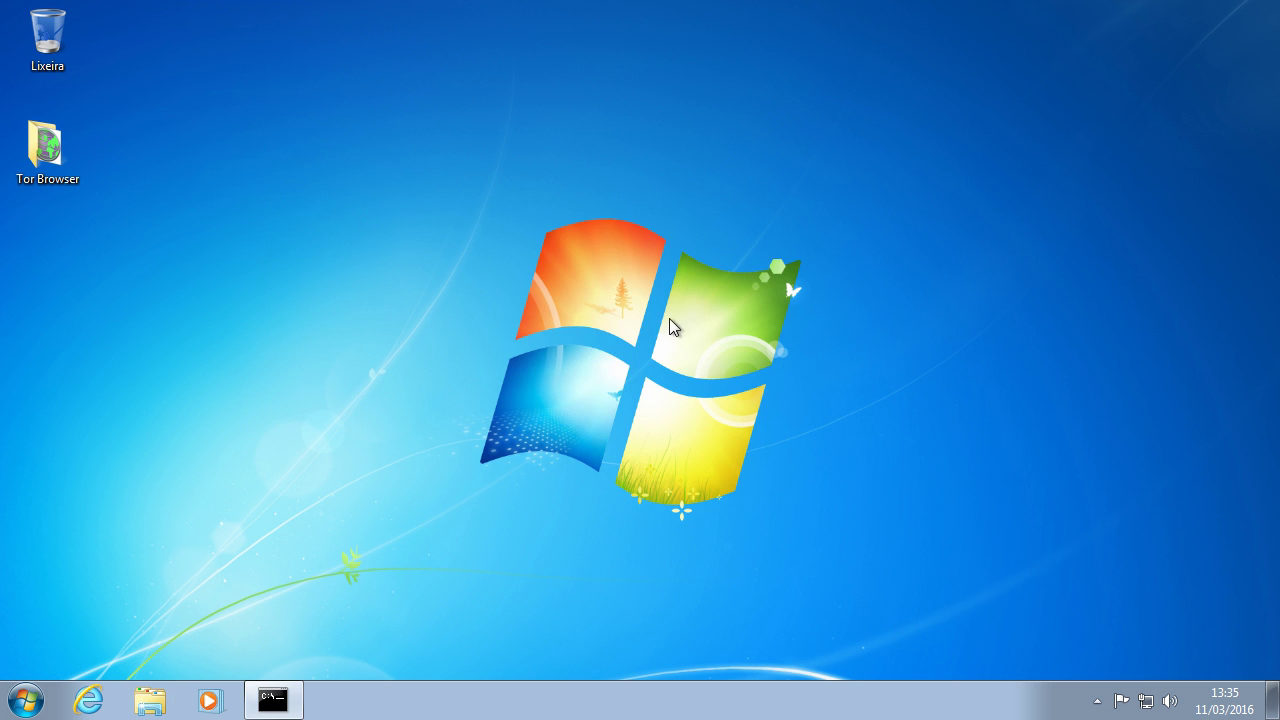
left_click(268, 703)
left_click(772, 136)
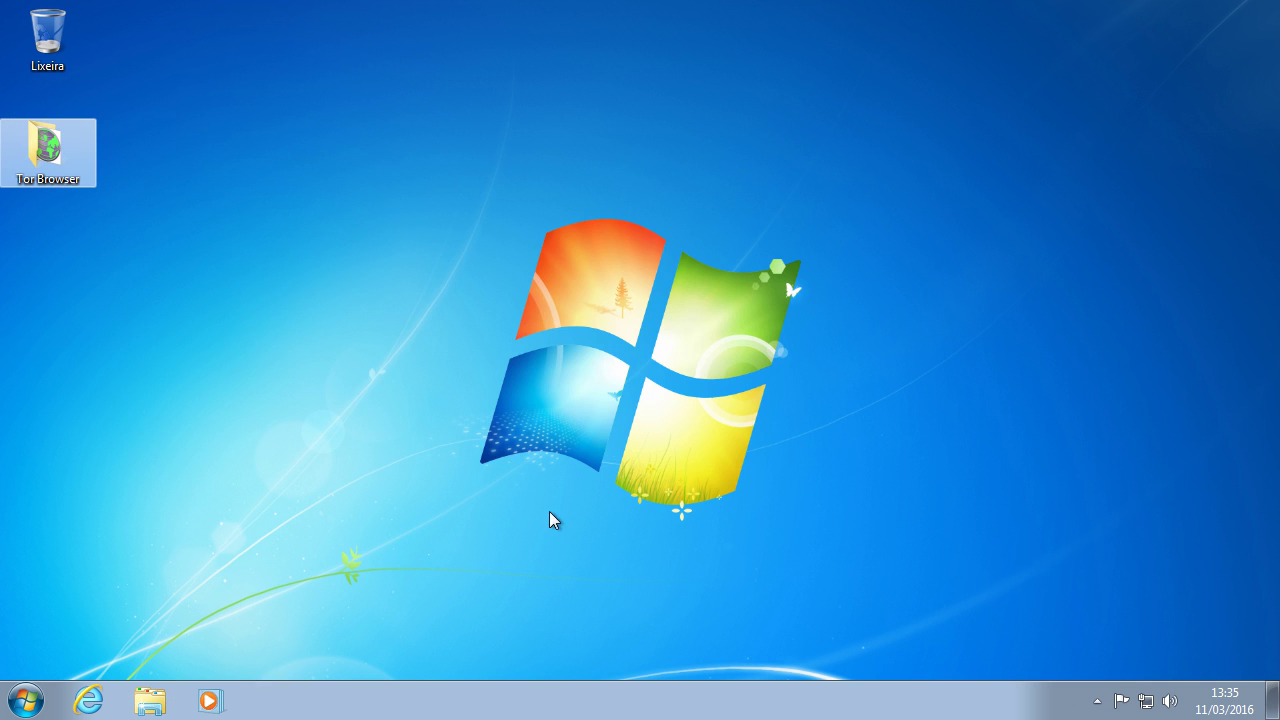
left_click(548, 610)
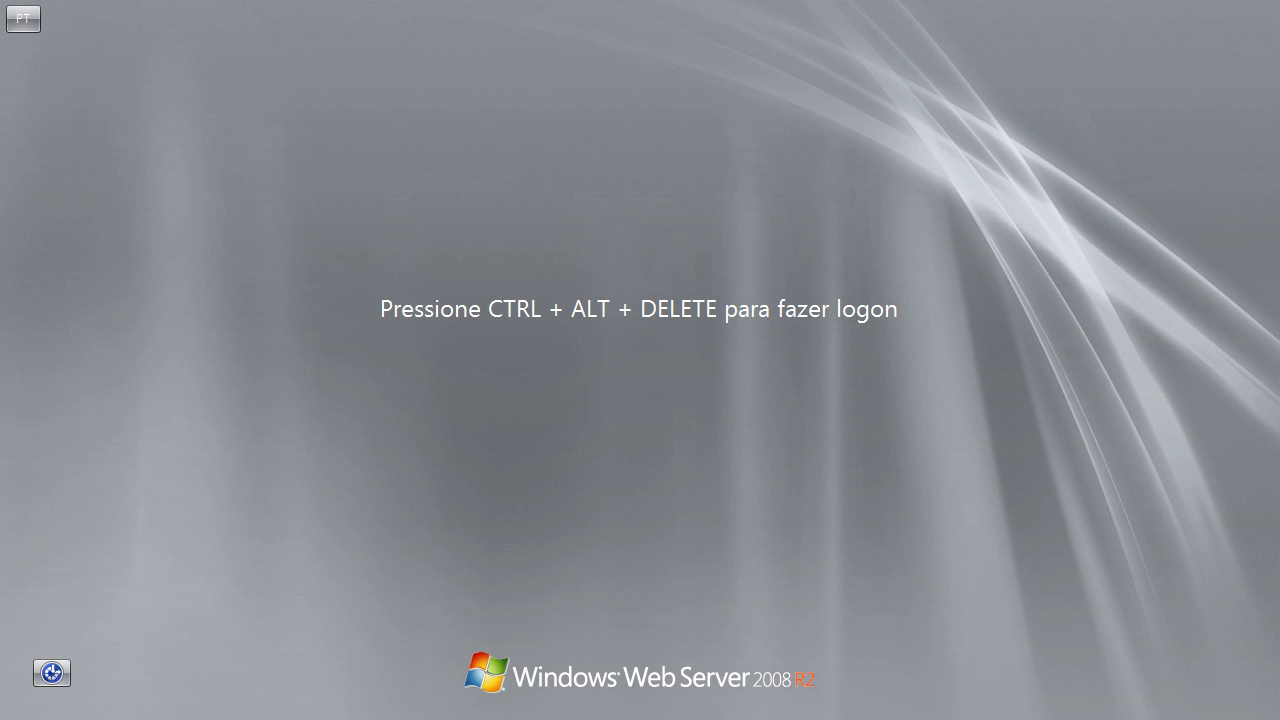
Step: Send Ctrl-Alt-Del from the VM Keyboard menu and log on as Administrador with its password
left_click(204, 25)
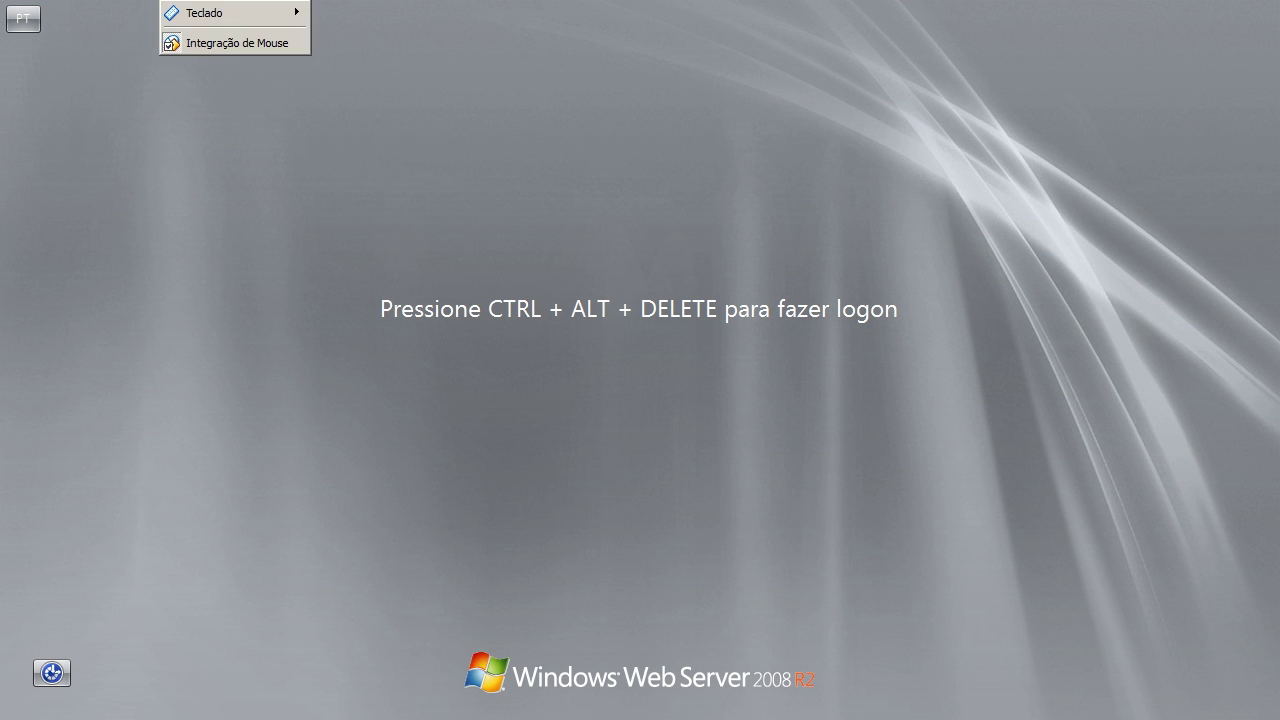
mouse_move(194, 26)
left_click(334, 46)
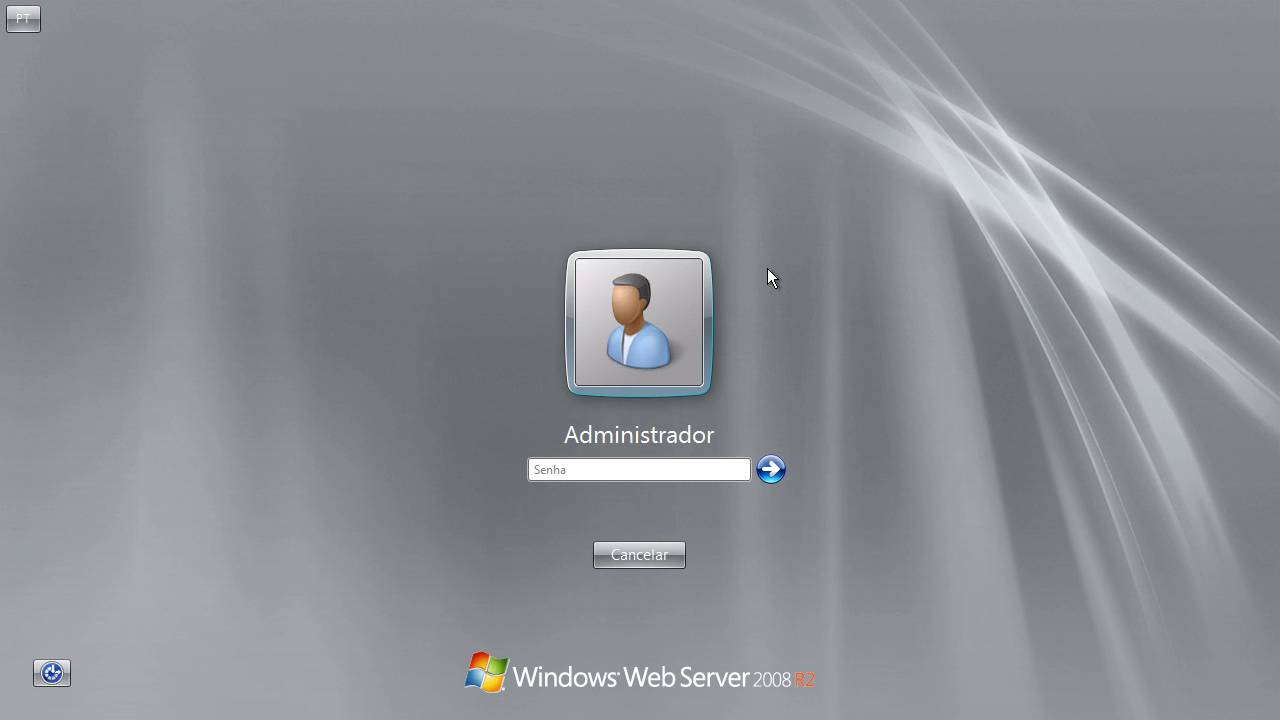
type("*******")
key("Return")
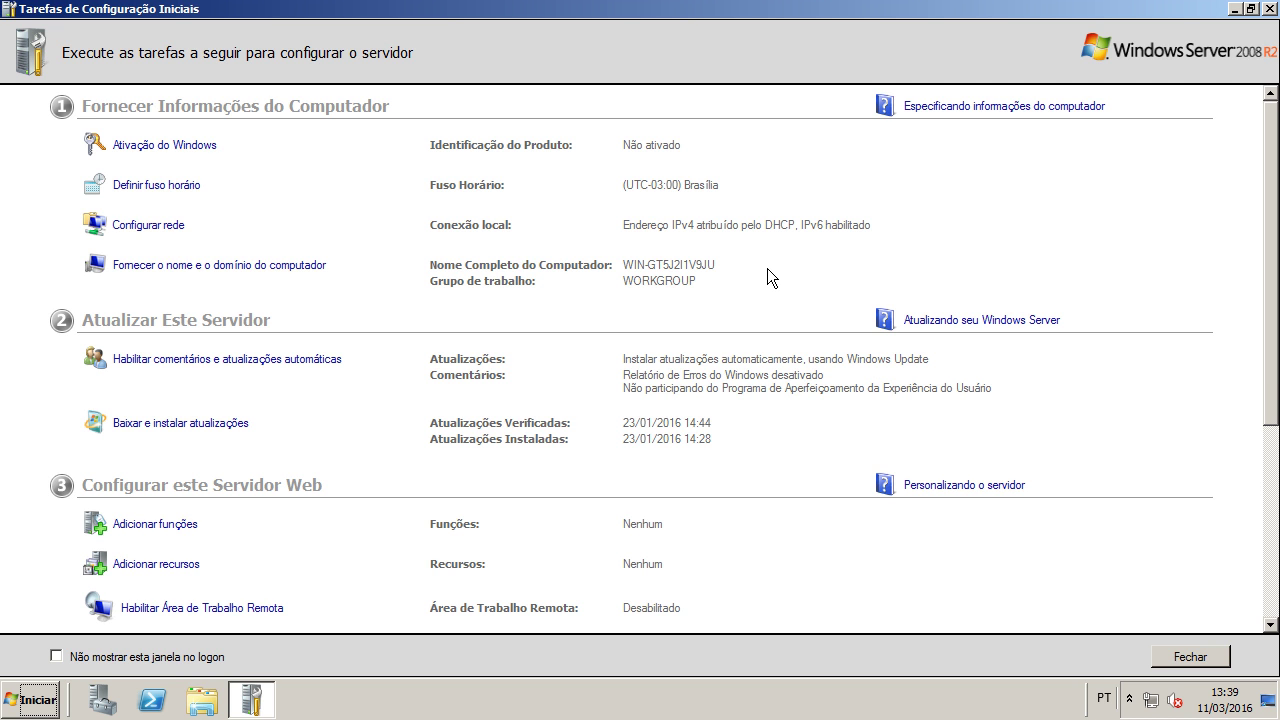
Step: Close Initial Configuration Tasks and start the Add Roles wizard from Funções, reaching the server role list
scroll(767, 268, "down", 5)
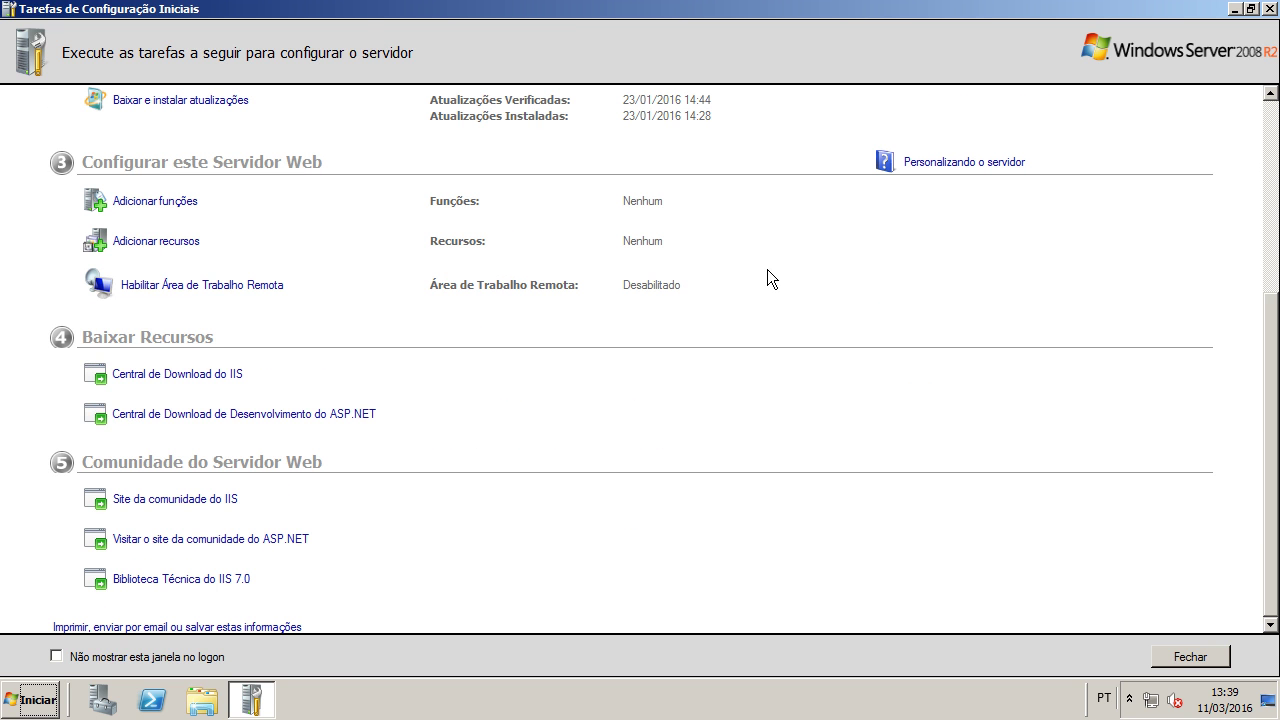
key("alt+F4")
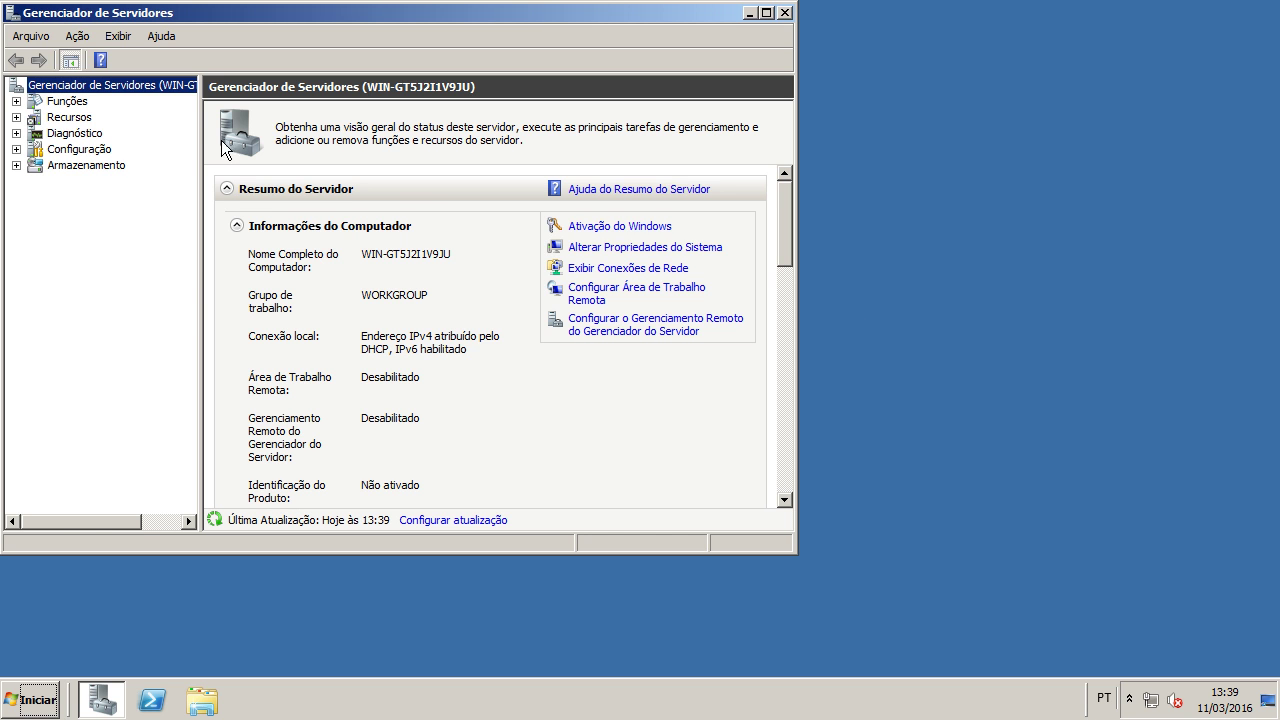
left_click(64, 101)
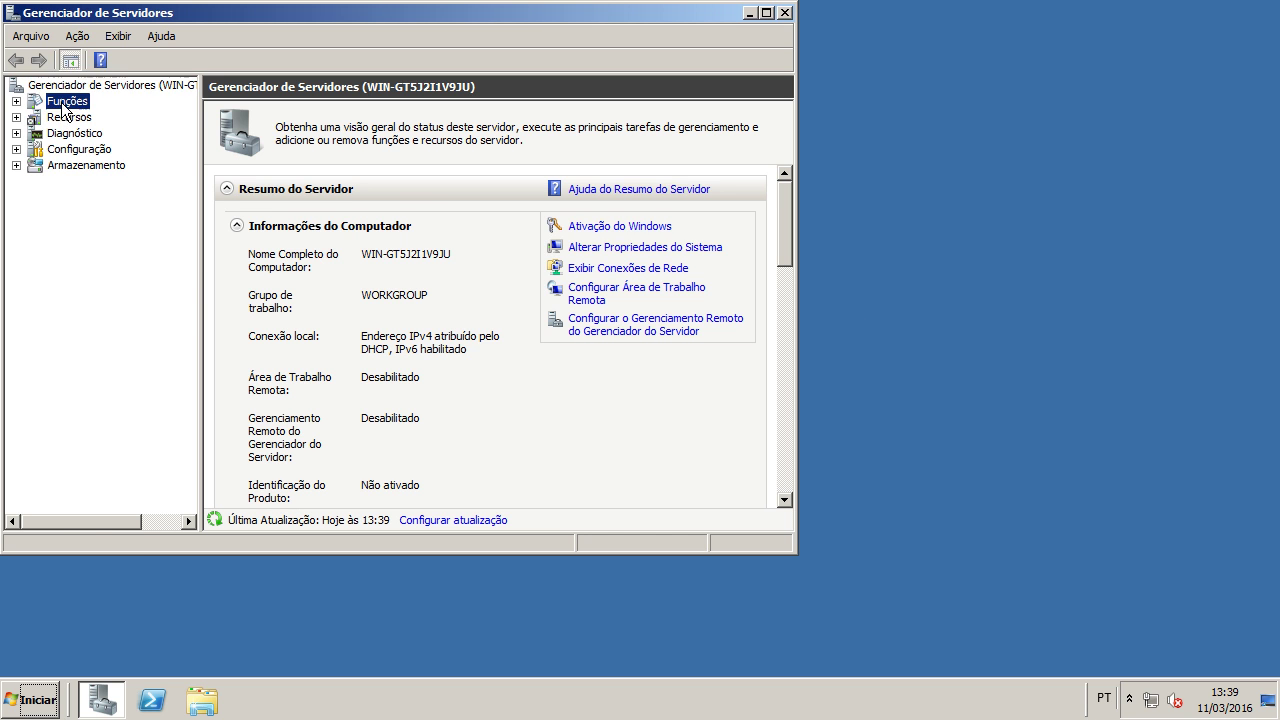
left_click(632, 229)
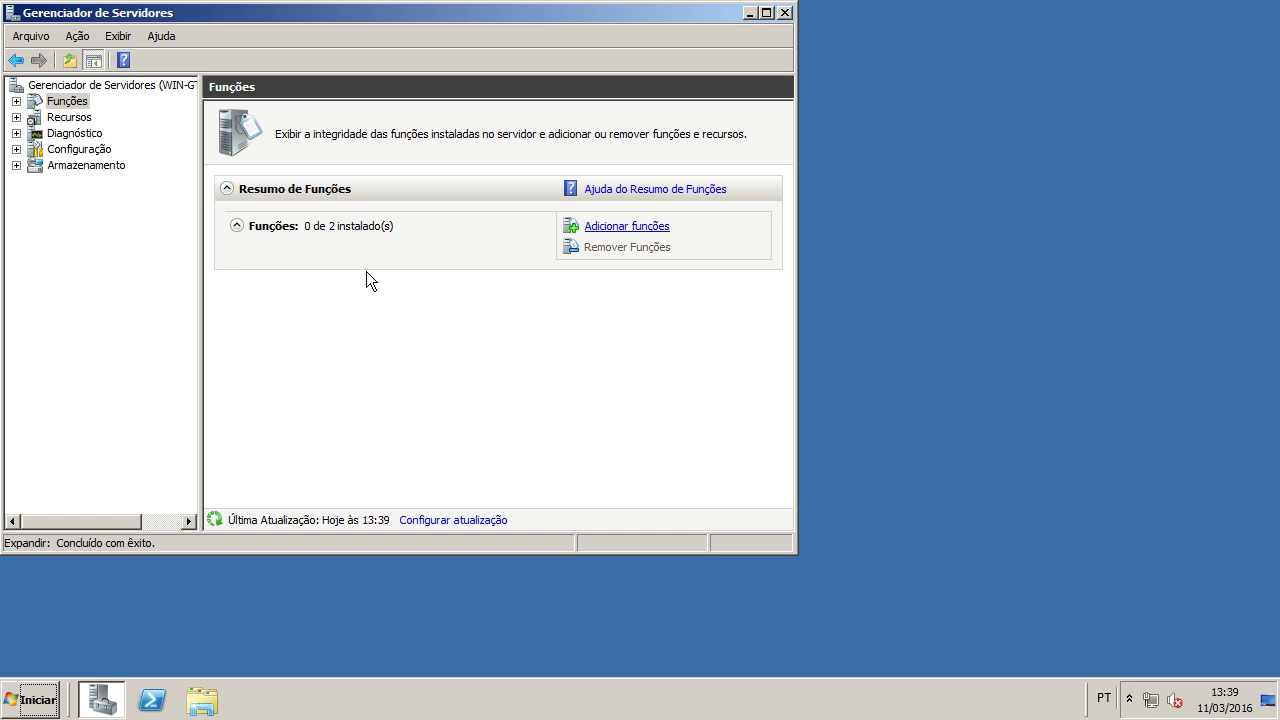
key("Return")
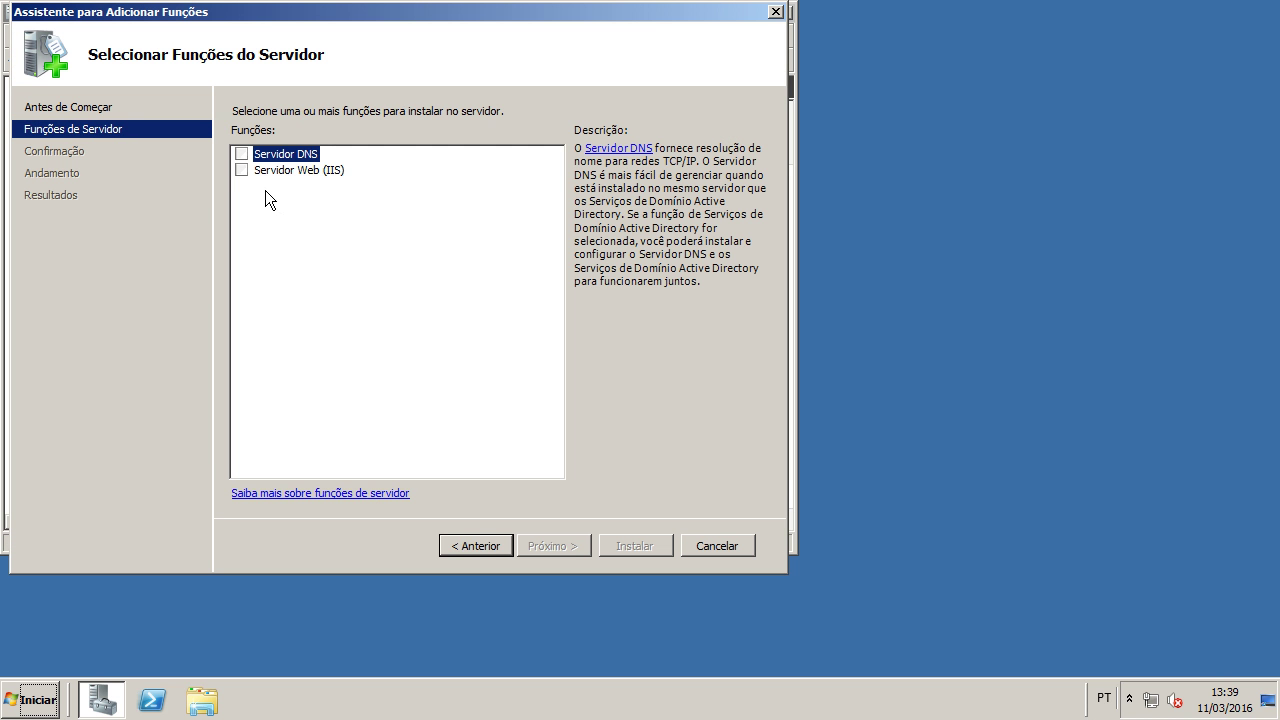
Step: Select the Servidor Web (IIS) role and advance to its role services list
left_click(243, 170)
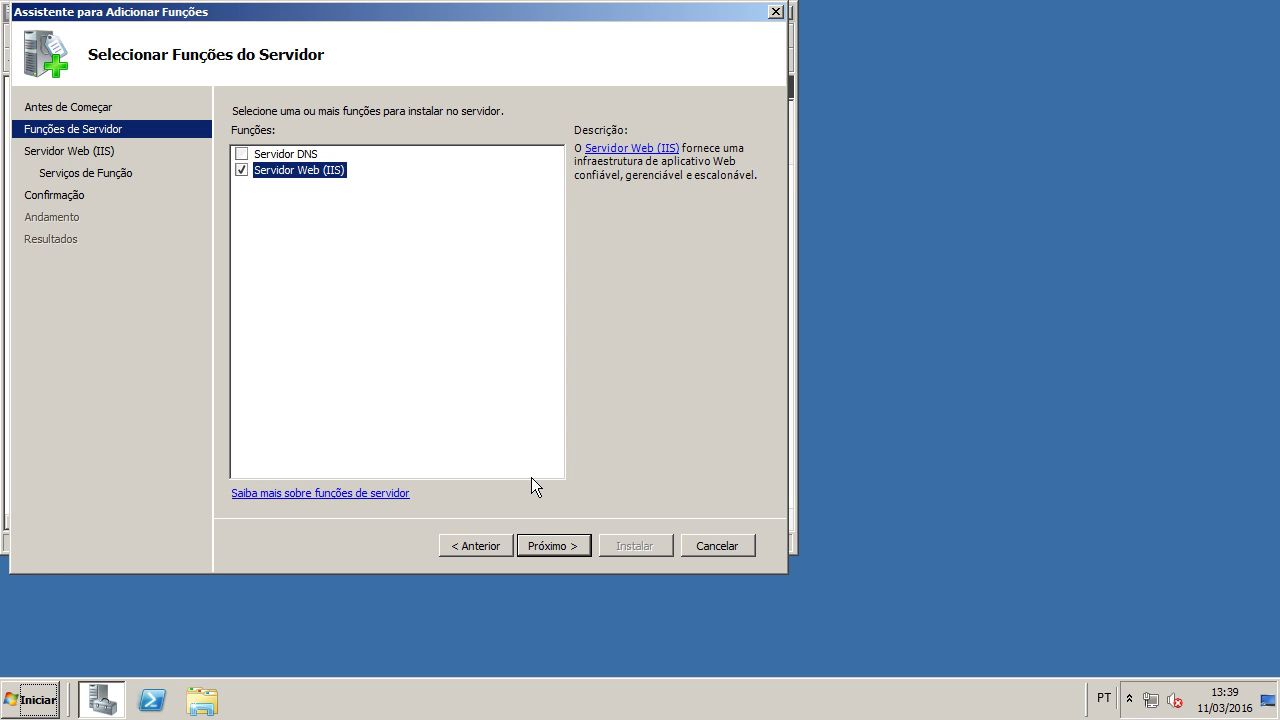
left_click(566, 549)
left_click(548, 545)
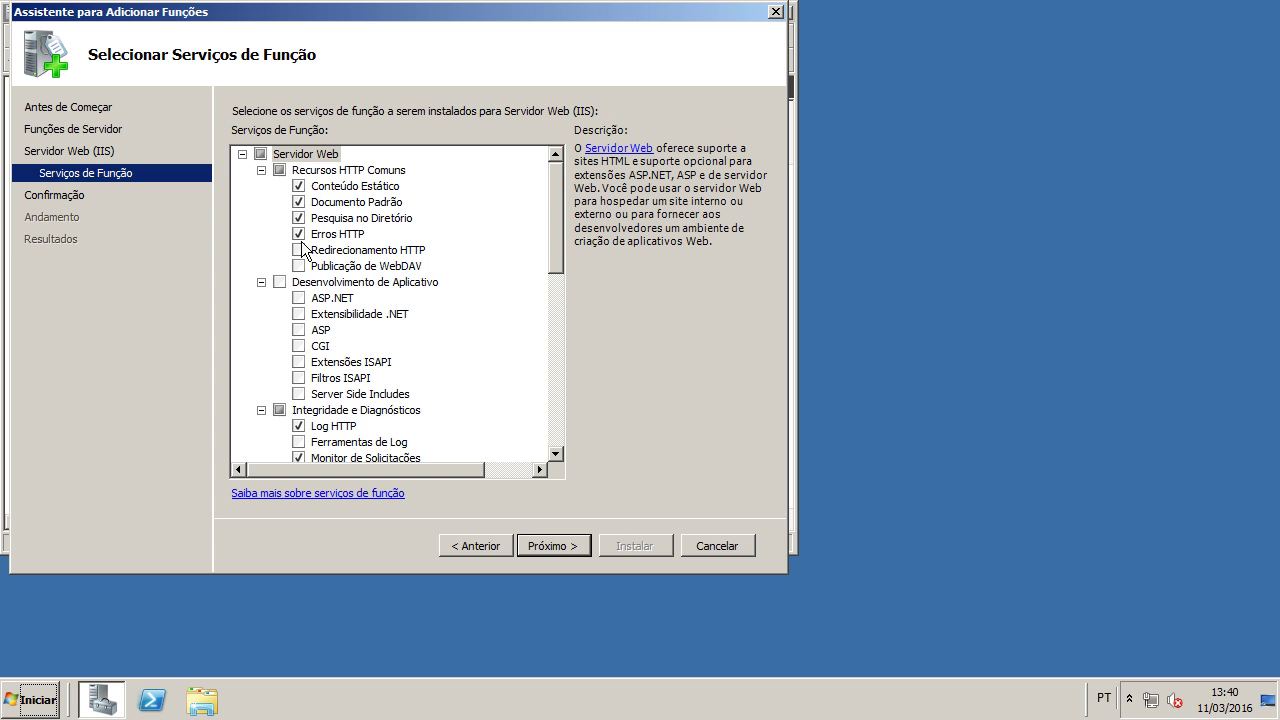
left_click_drag(556, 238, 558, 265)
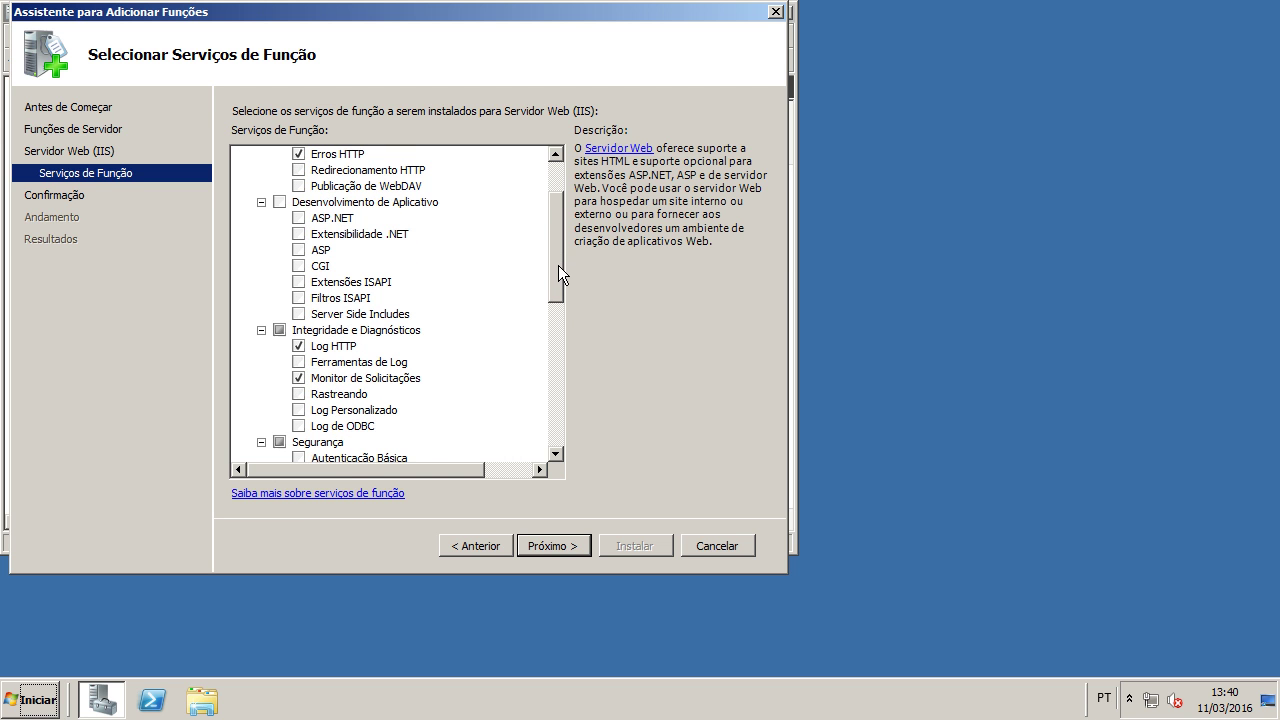
Step: Add ASP.NET with its required services, ASP, CGI and Compactação de Conteúdo Dinâmico
left_click(299, 219)
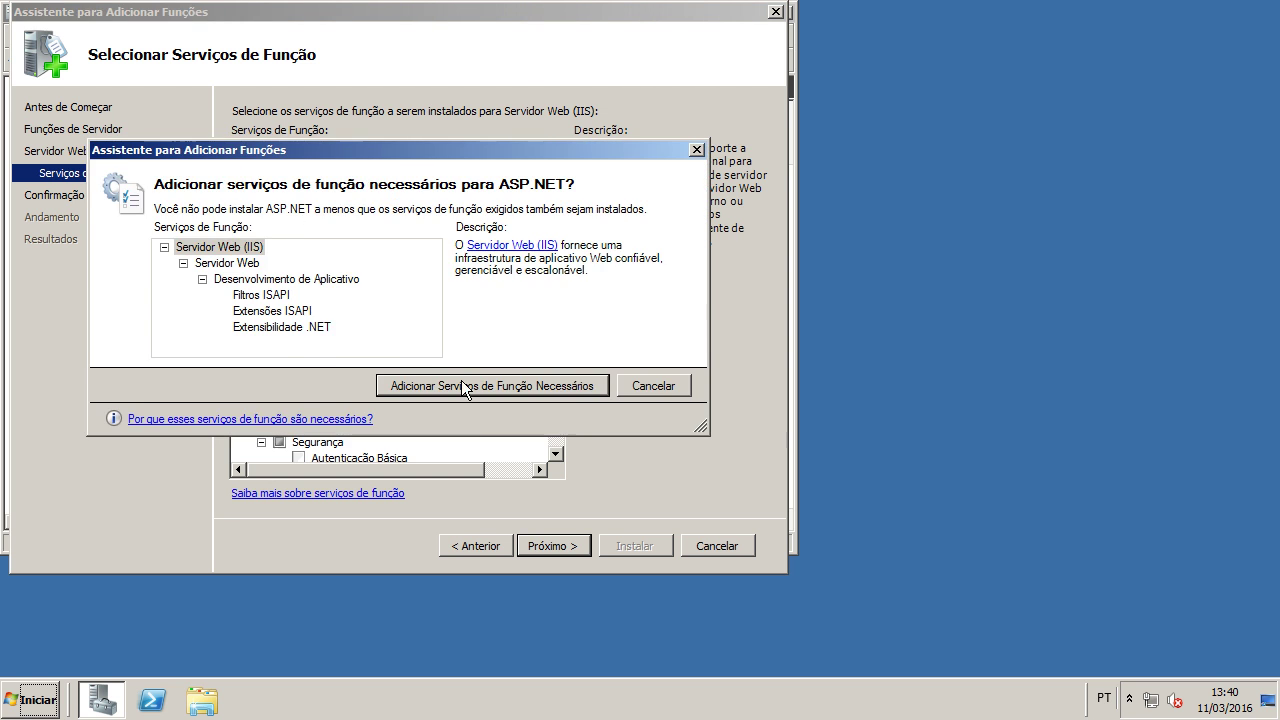
left_click(458, 378)
left_click(299, 250)
left_click(299, 266)
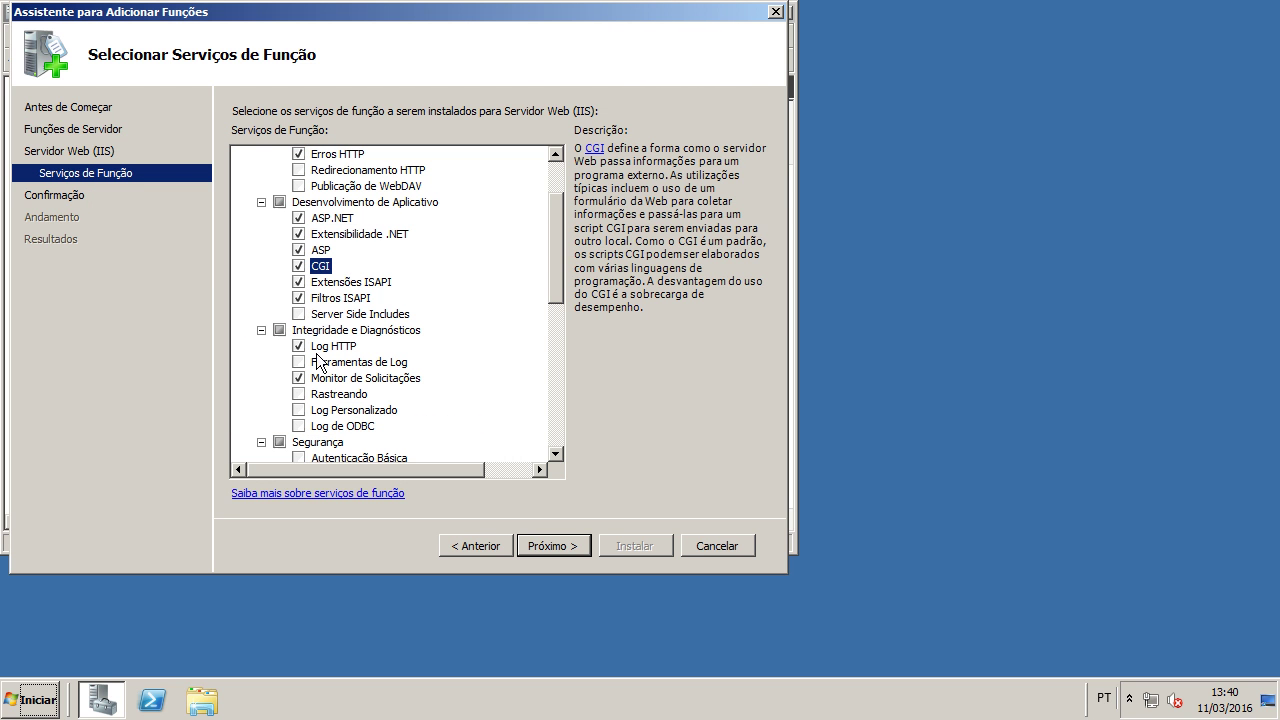
scroll(332, 377, "down", 5)
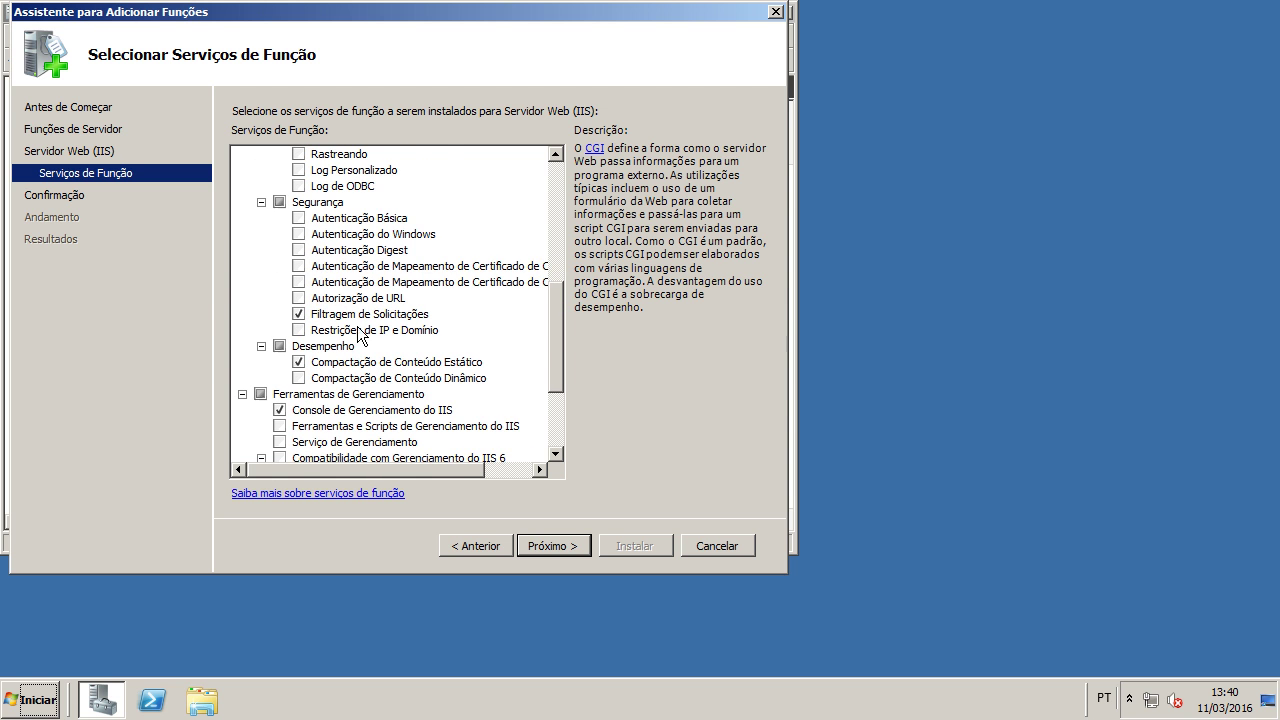
left_click(398, 377)
scroll(420, 362, "down", 3)
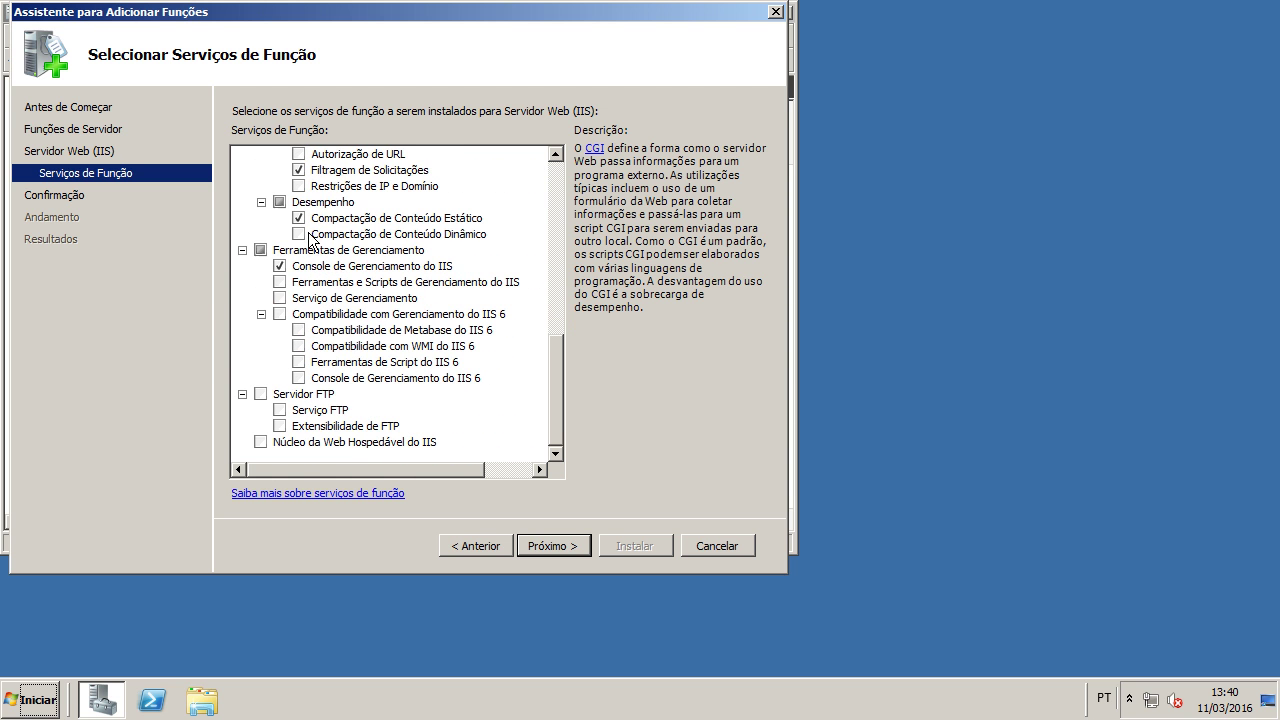
double_click(274, 201)
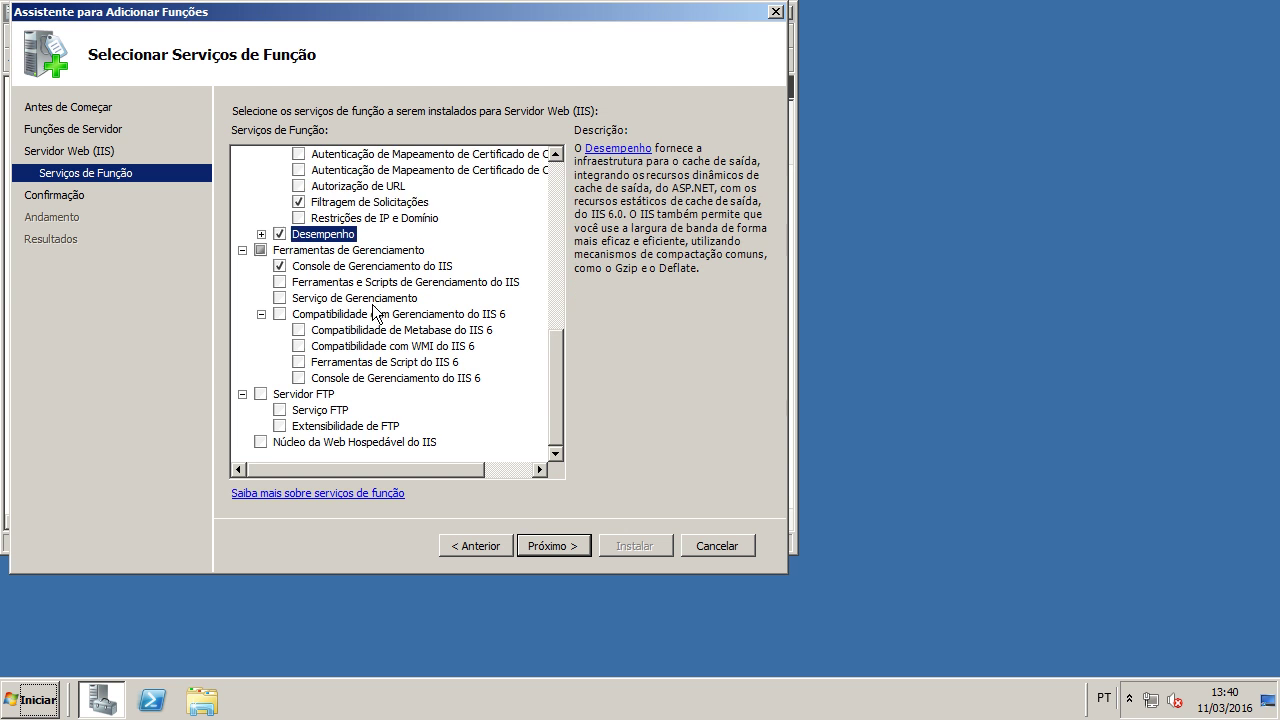
scroll(380, 295, "up", 8)
scroll(375, 295, "down", 9)
left_click(349, 268)
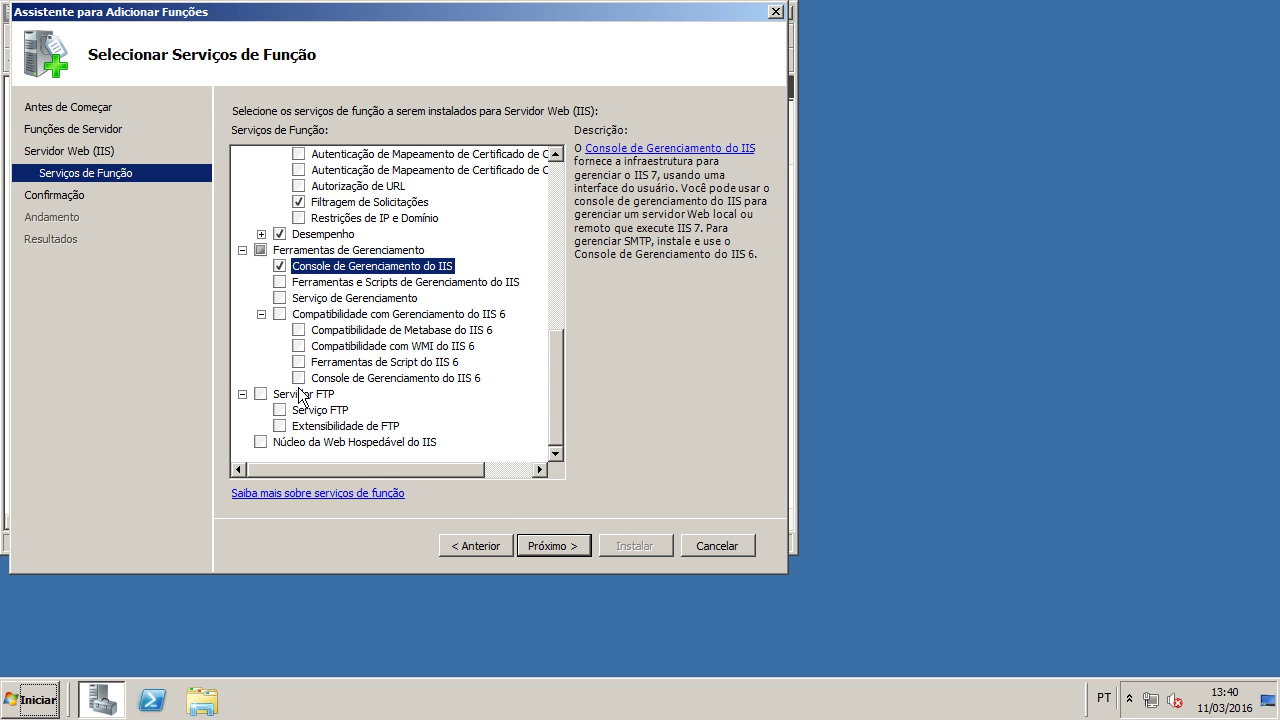
Step: Confirm and begin installing the IIS role, then launch Internet Explorer
left_click(547, 546)
key("Return")
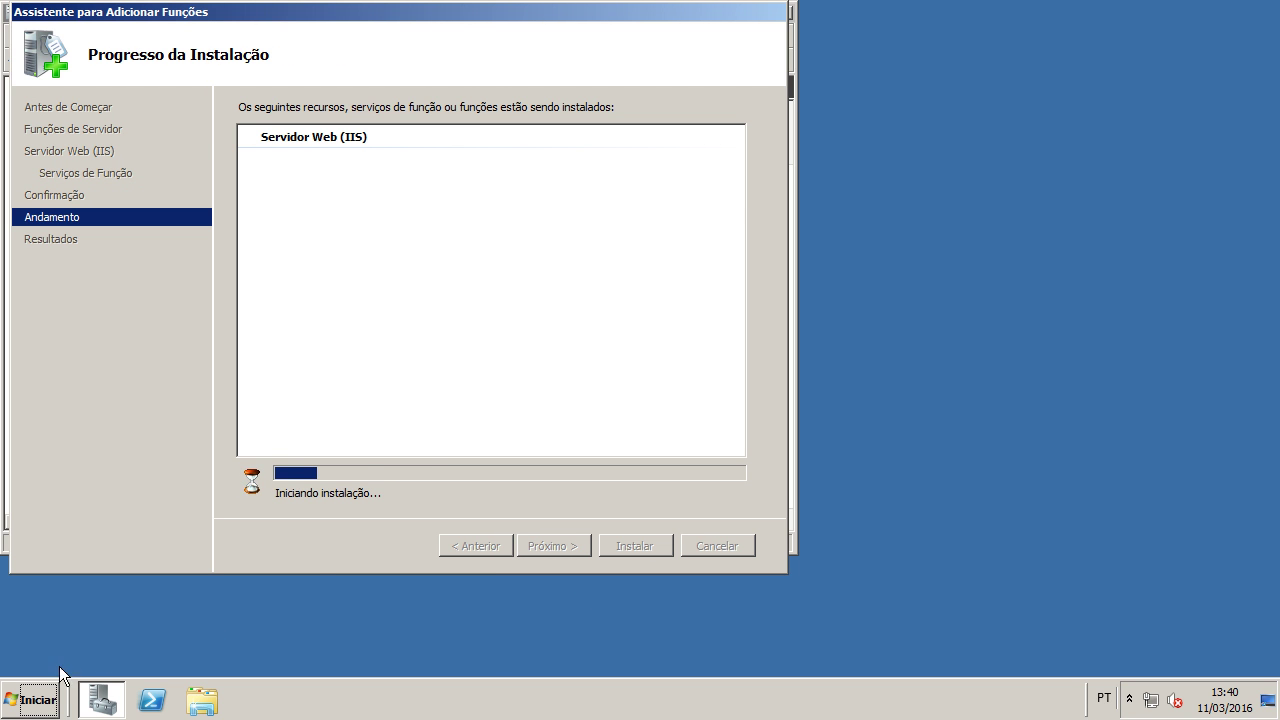
left_click(44, 702)
left_click(95, 285)
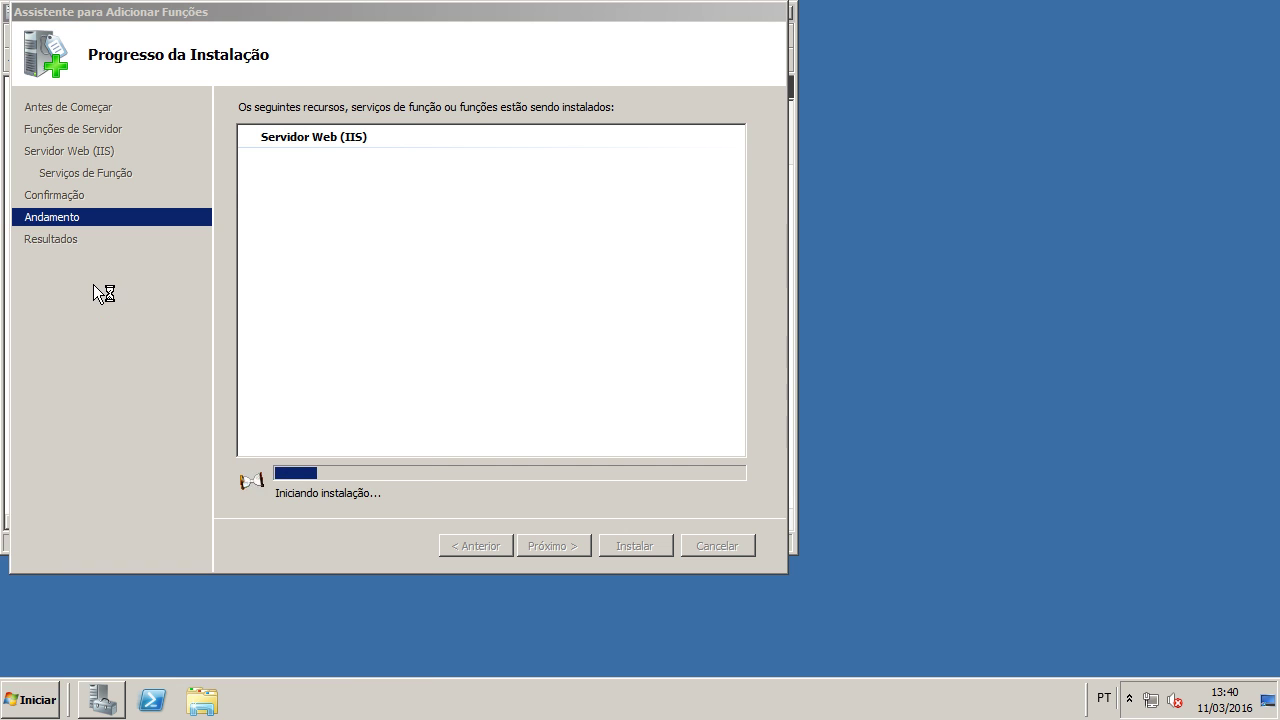
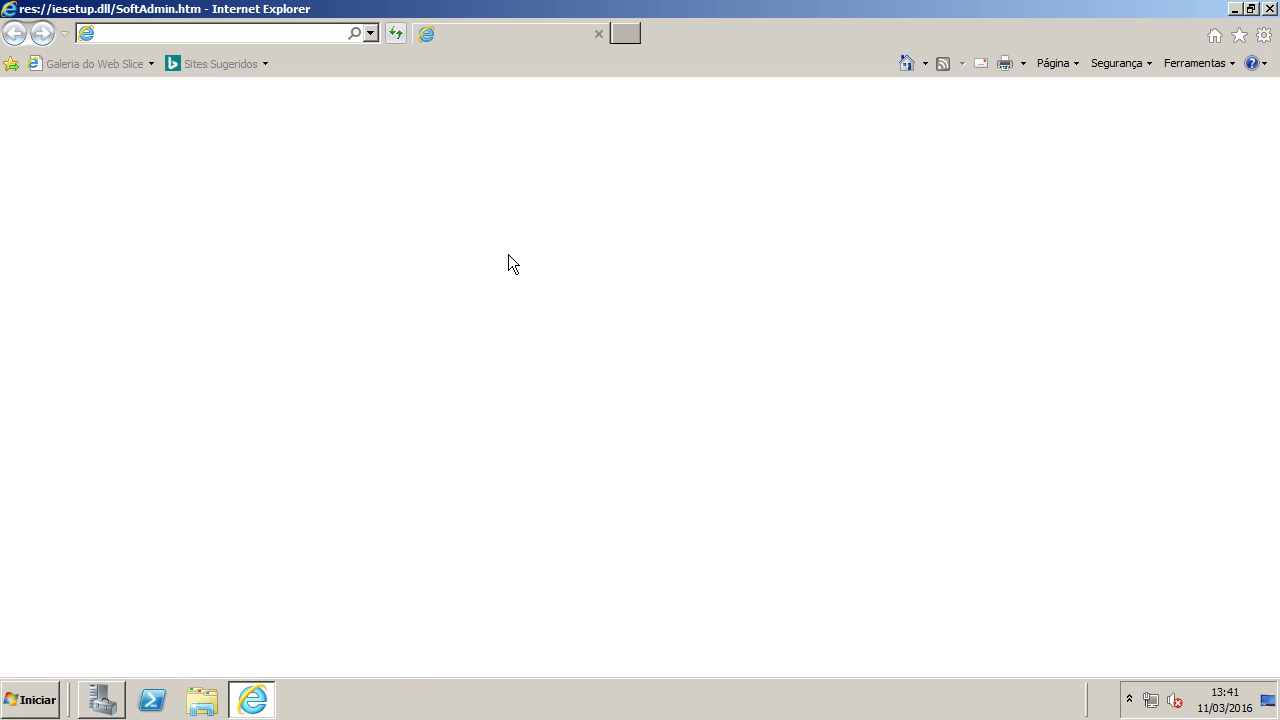
Step: Check the IIS role installation progress, then load torproject.org in Internet Explorer, correcting the mistyped address
left_click(103, 698)
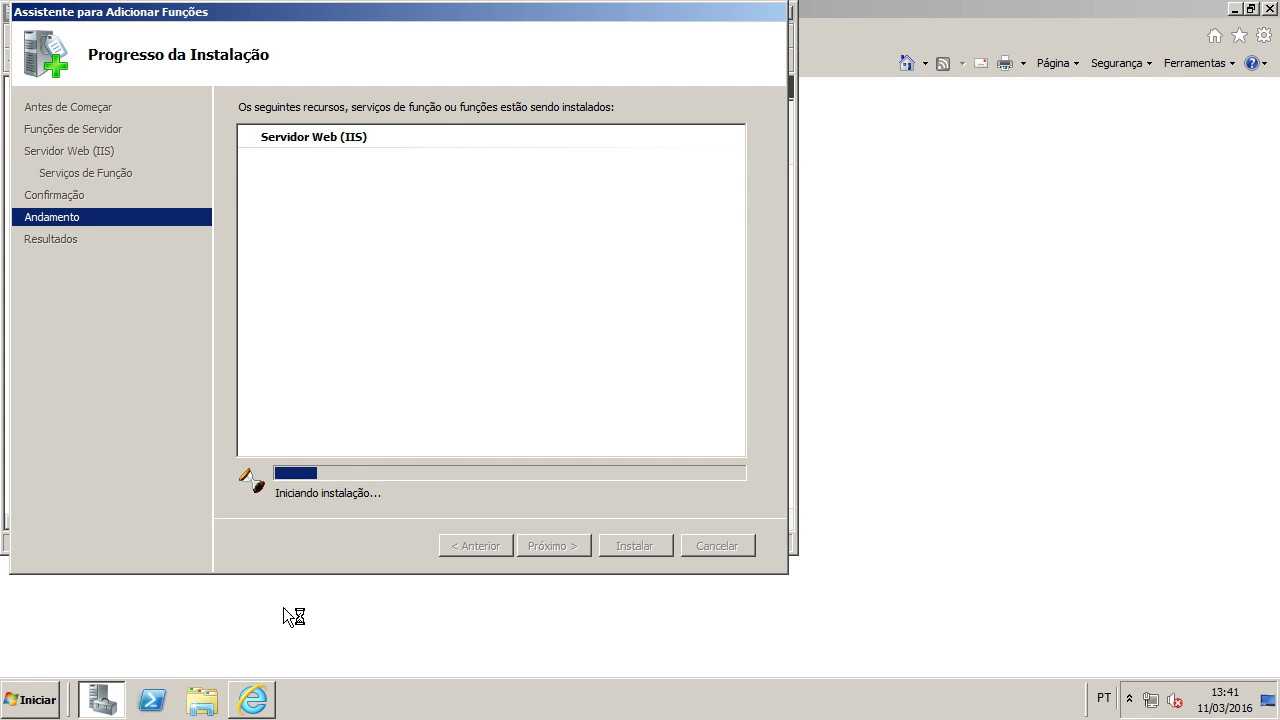
left_click(252, 698)
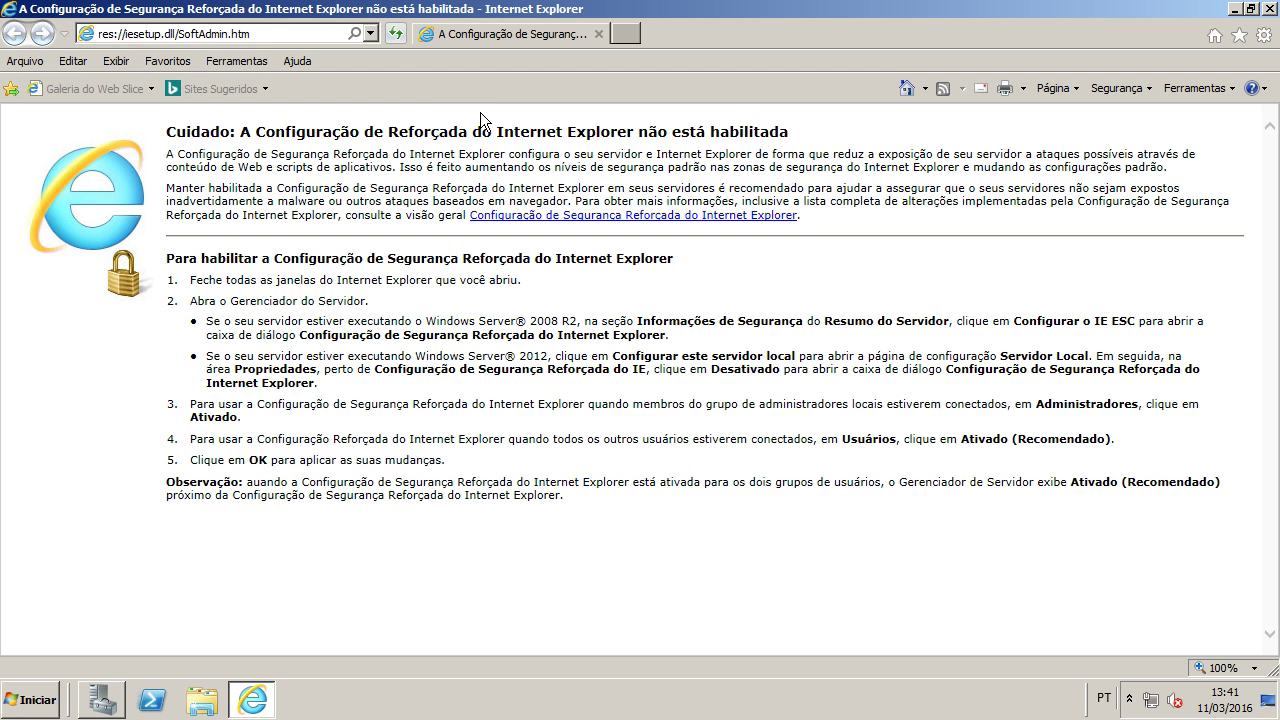
left_click(263, 36)
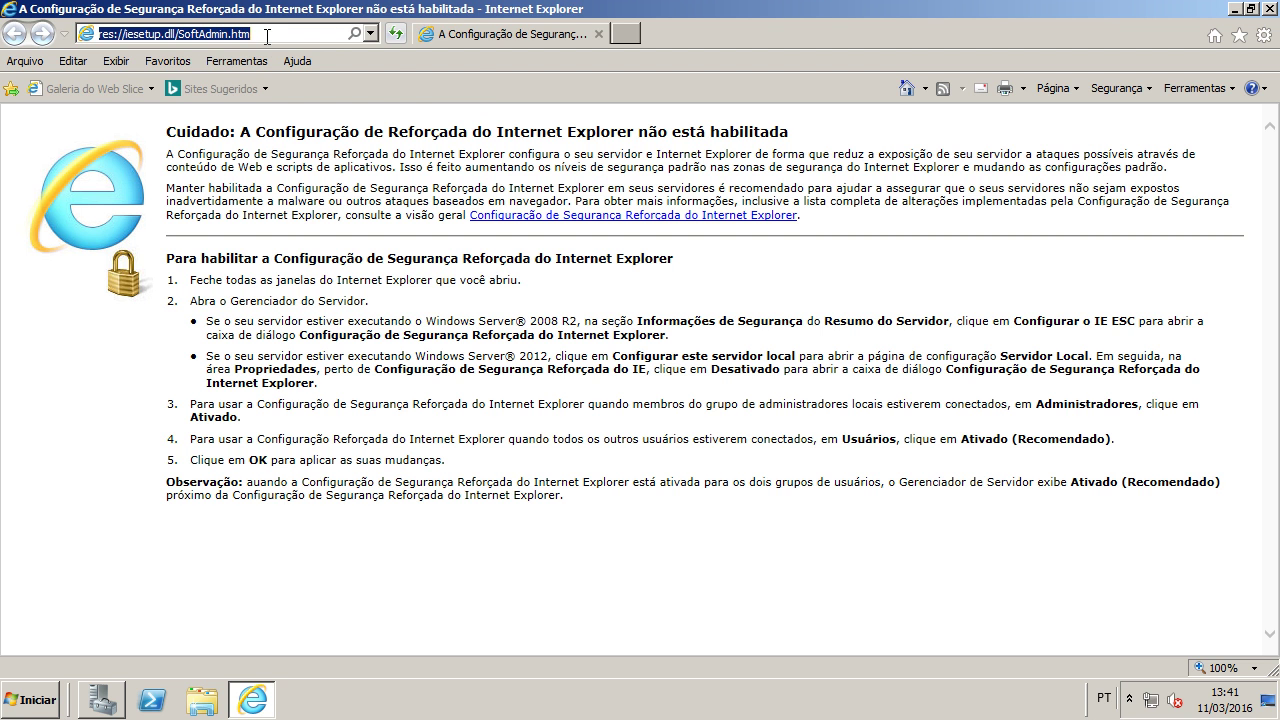
type("torproject.prg")
key("Return")
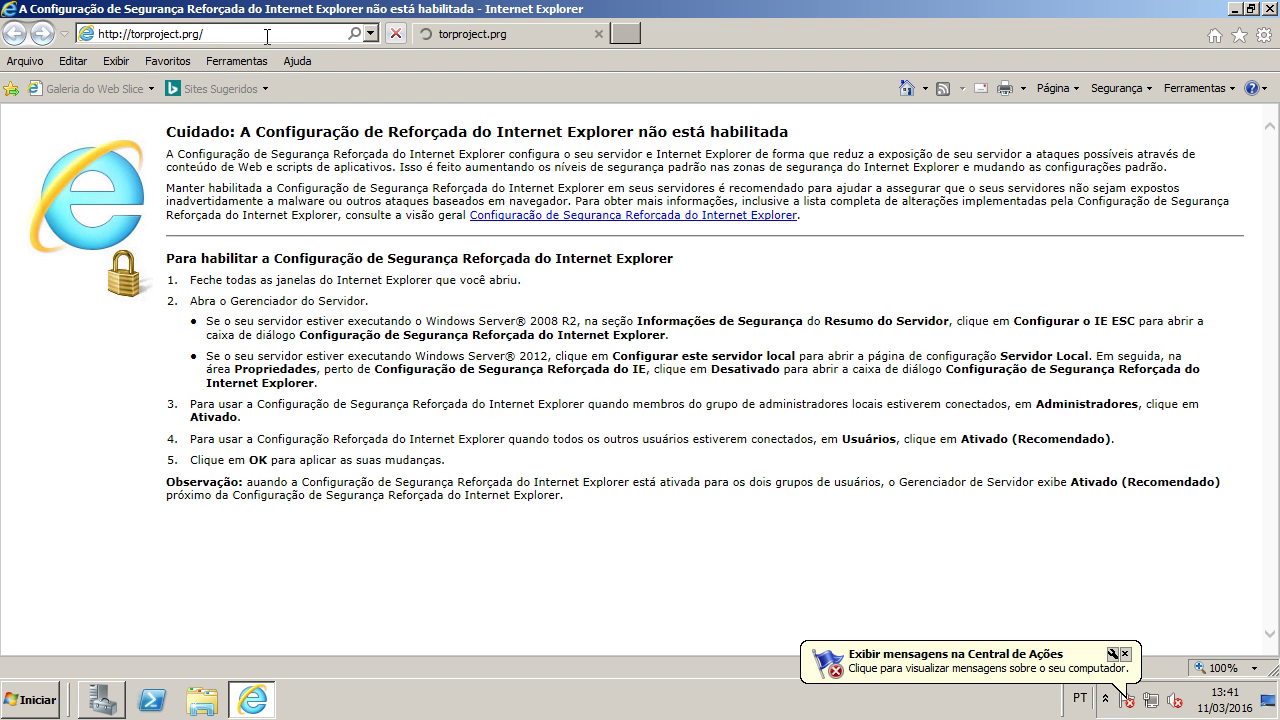
left_click_drag(185, 36, 228, 37)
type("org/")
key("Return")
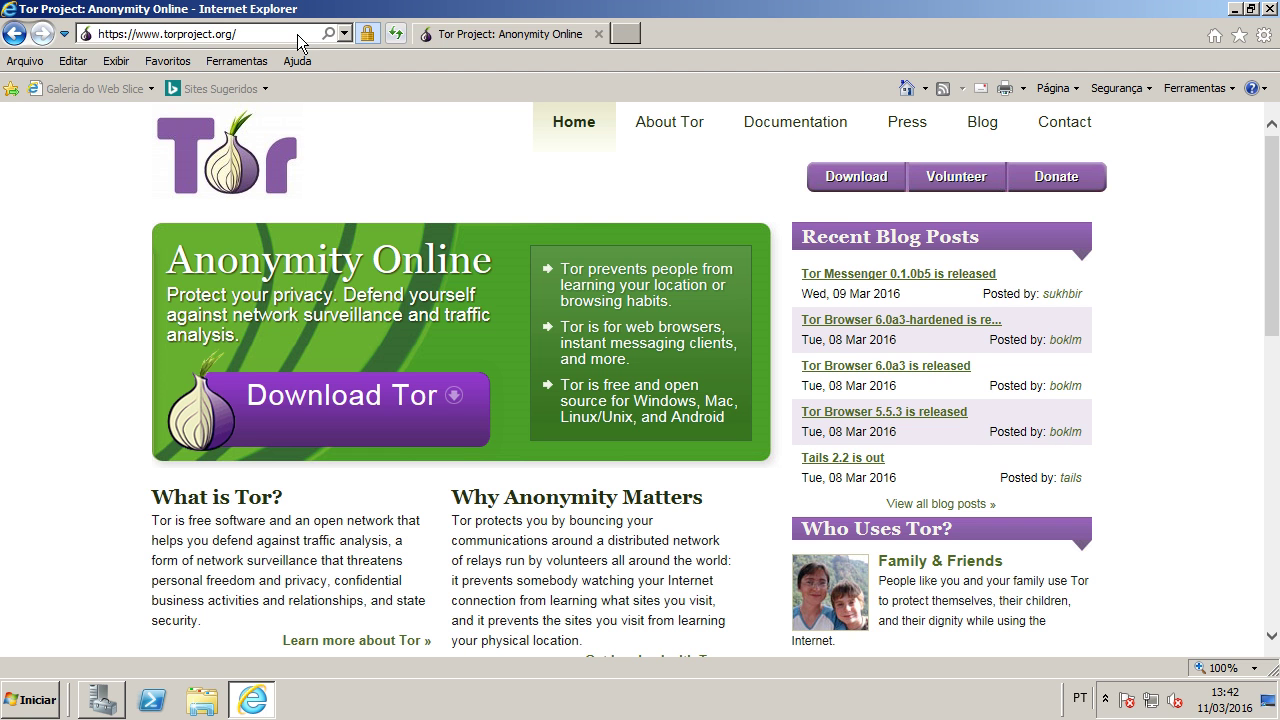
Step: On the Tor download page, choose Português and save the Tor Browser installer
left_click(860, 183)
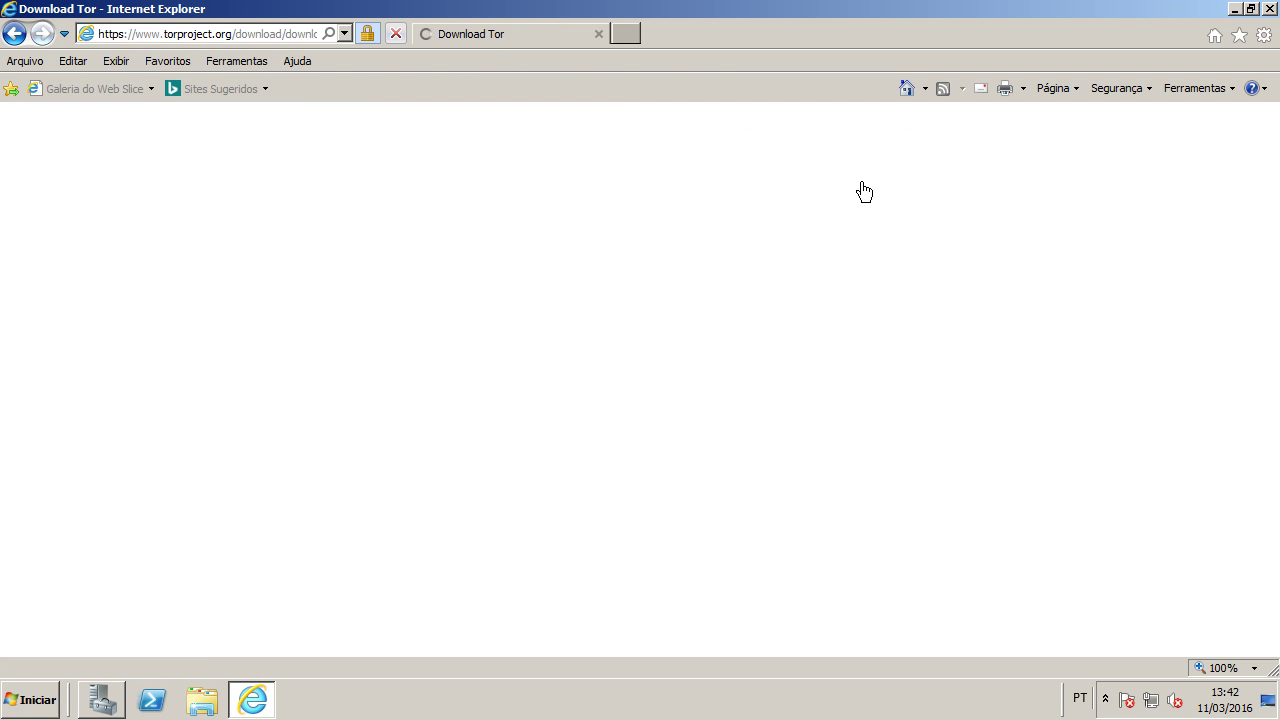
scroll(516, 460, "down", 1)
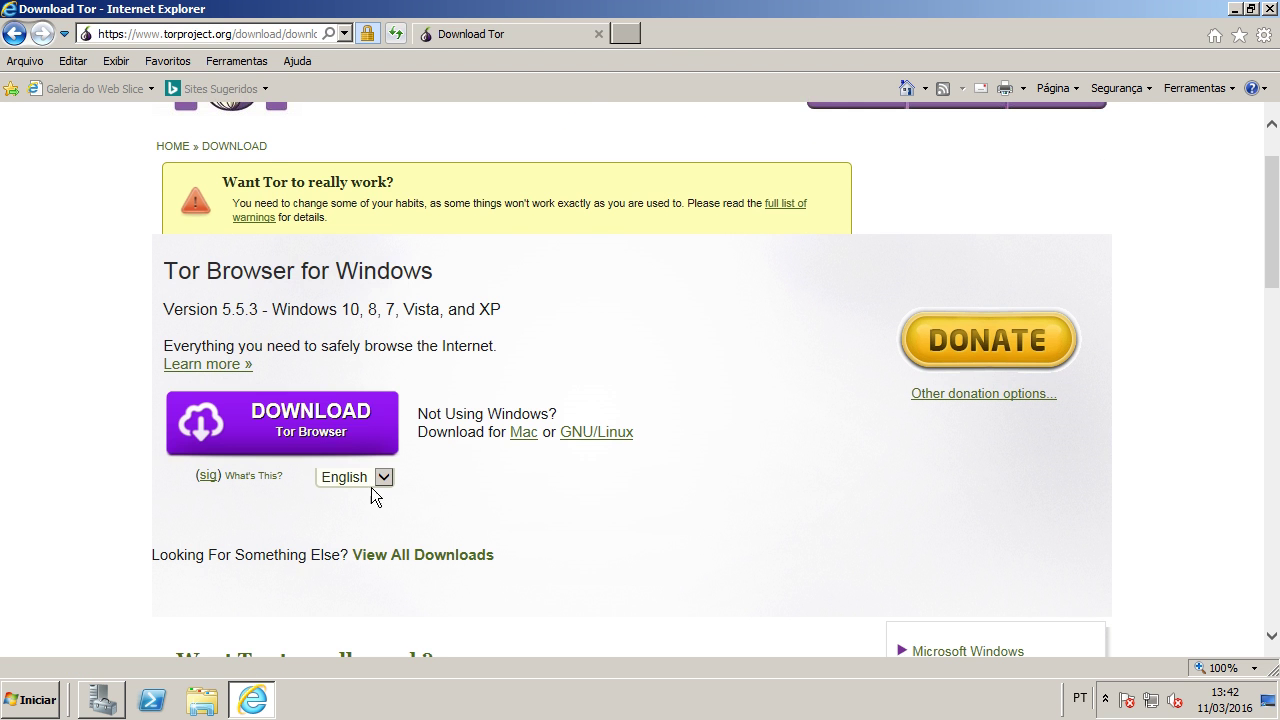
left_click(372, 478)
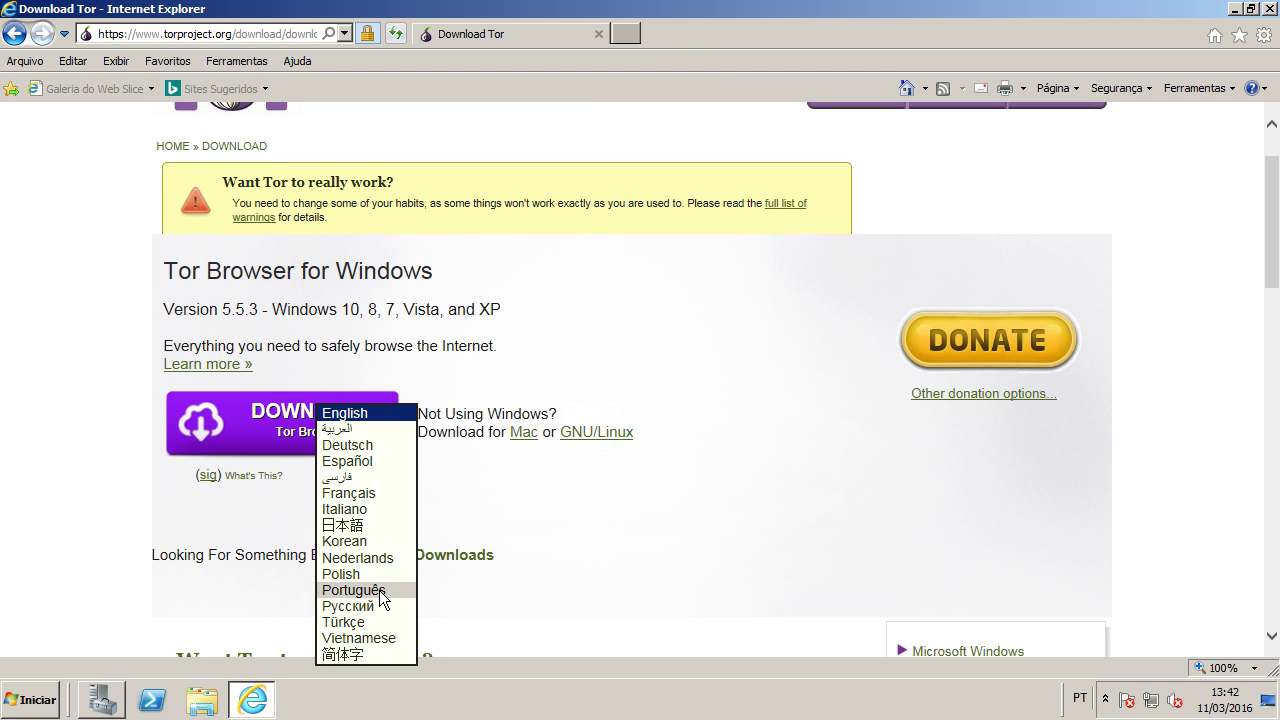
left_click(379, 590)
left_click(324, 425)
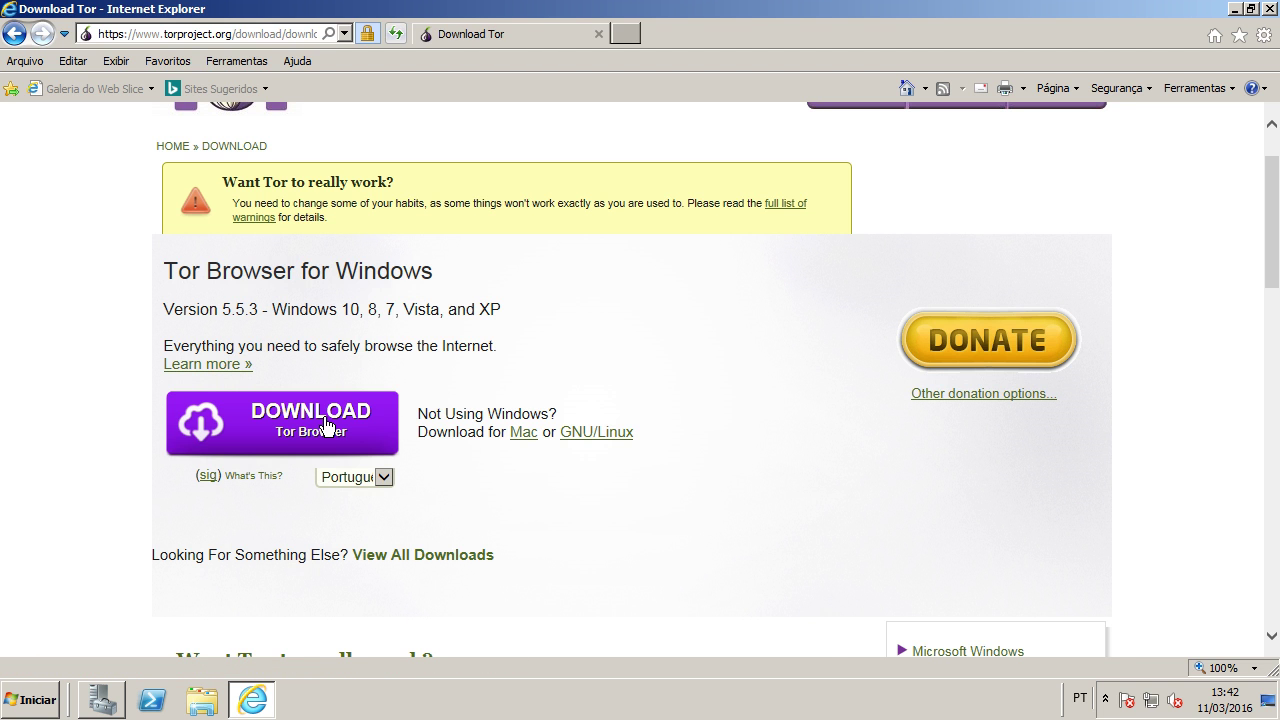
left_click(940, 658)
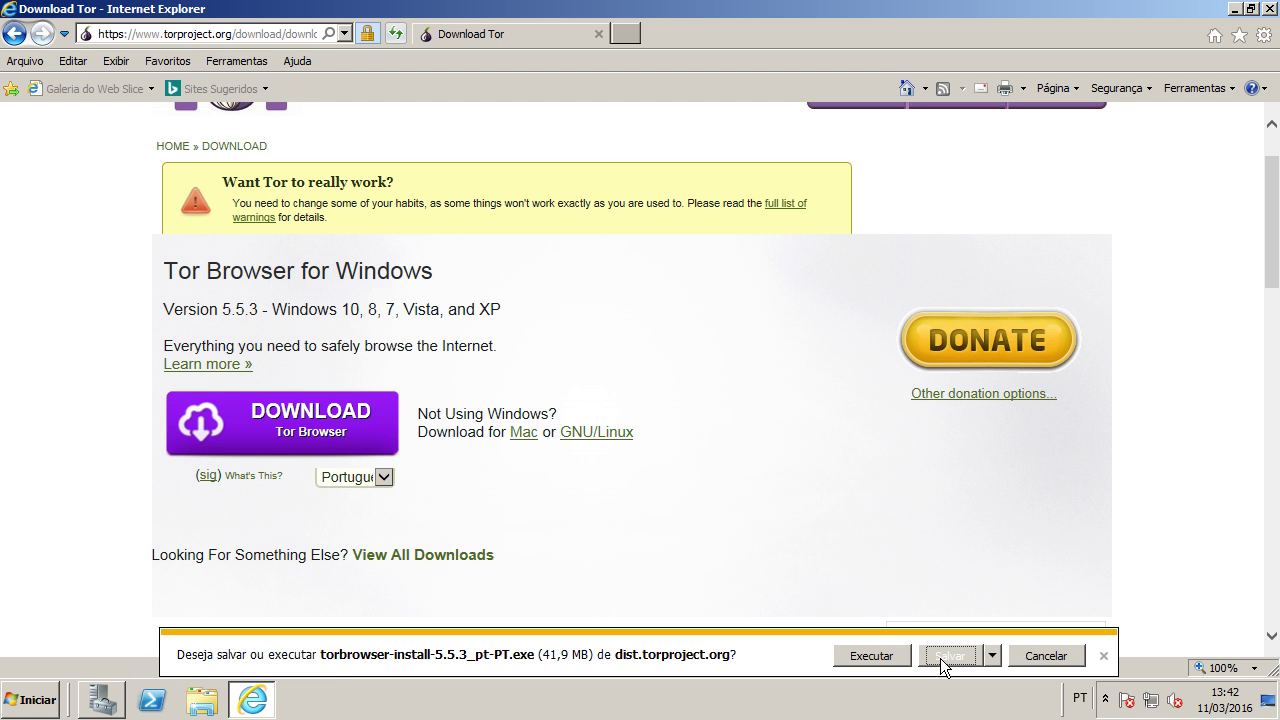
Step: Watch the download's progress in the downloads list, then return to the download page
left_click(1029, 656)
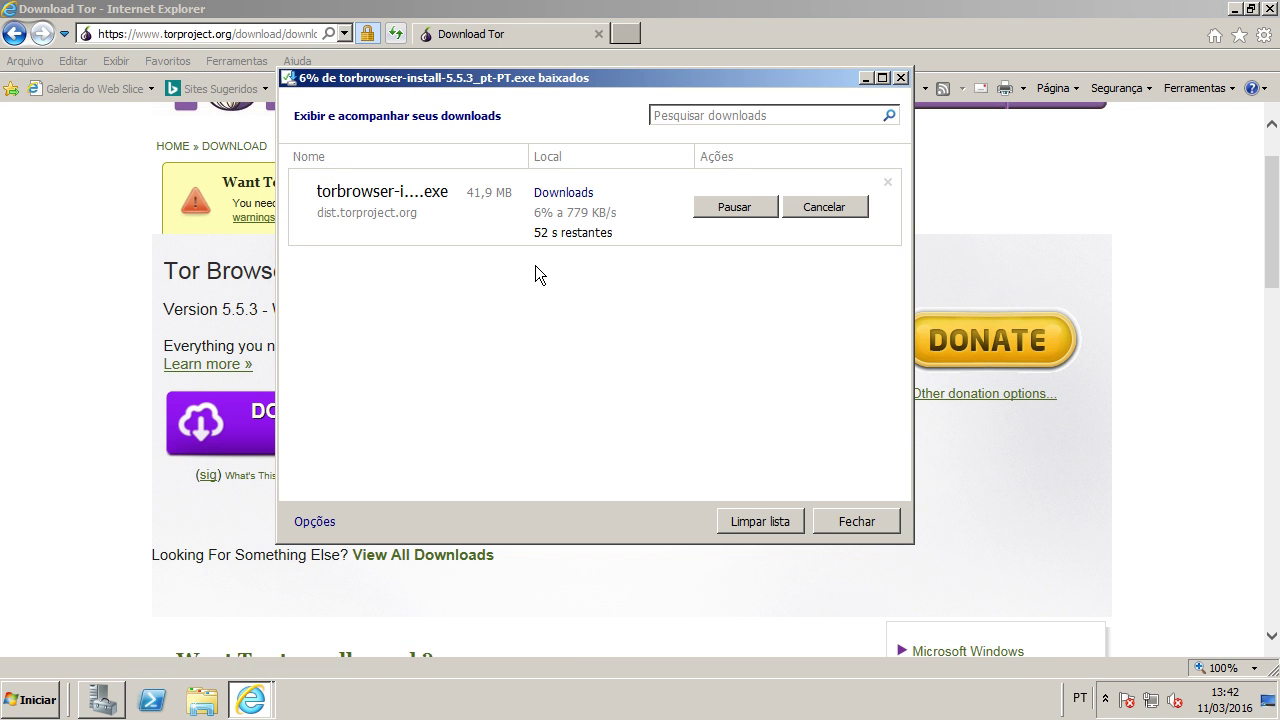
left_click(88, 482)
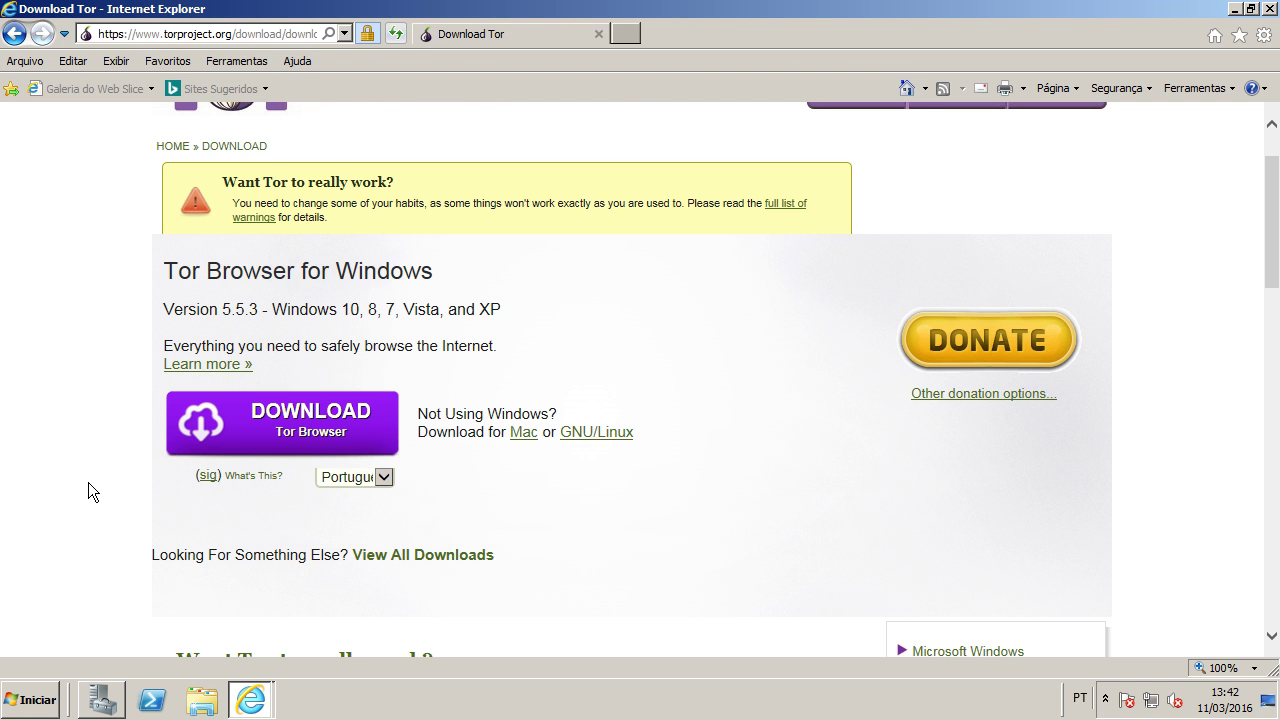
scroll(88, 482, "down", 1)
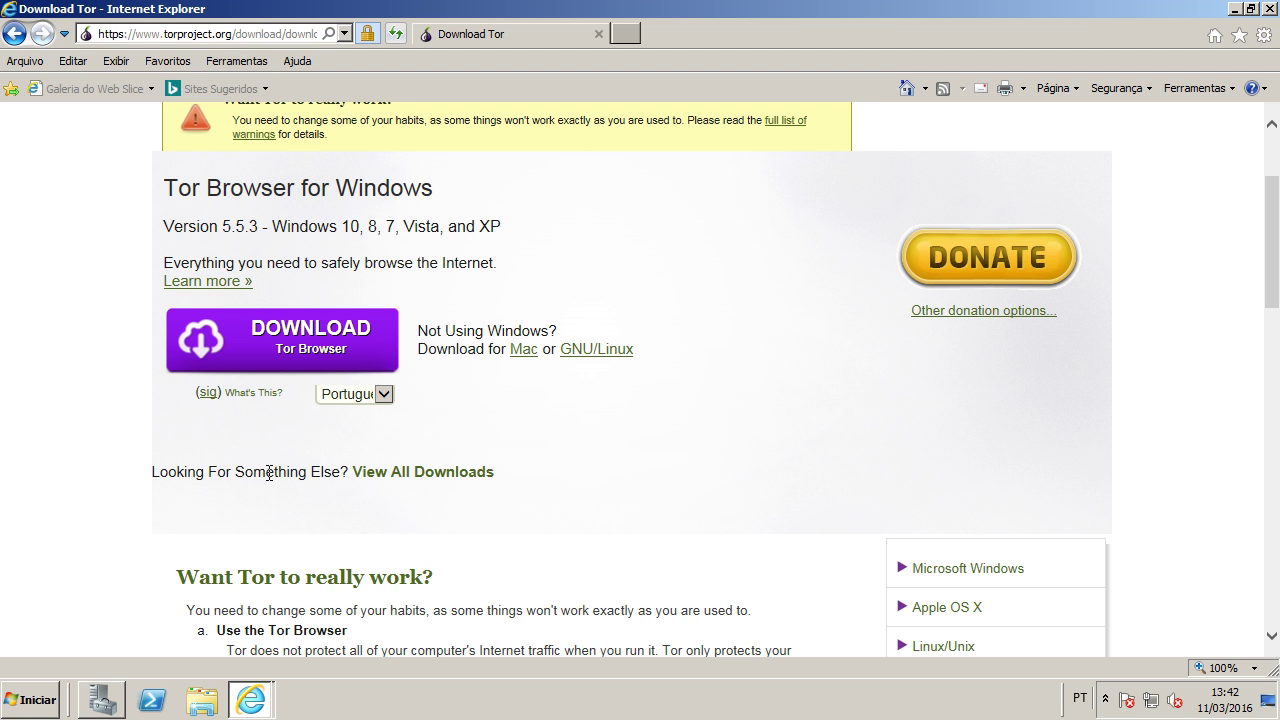
left_click_drag(162, 471, 309, 478)
left_click(320, 470)
Step: From the all-downloads page, expand Microsoft Windows and request the Tor Expert Bundle download
left_click(423, 484)
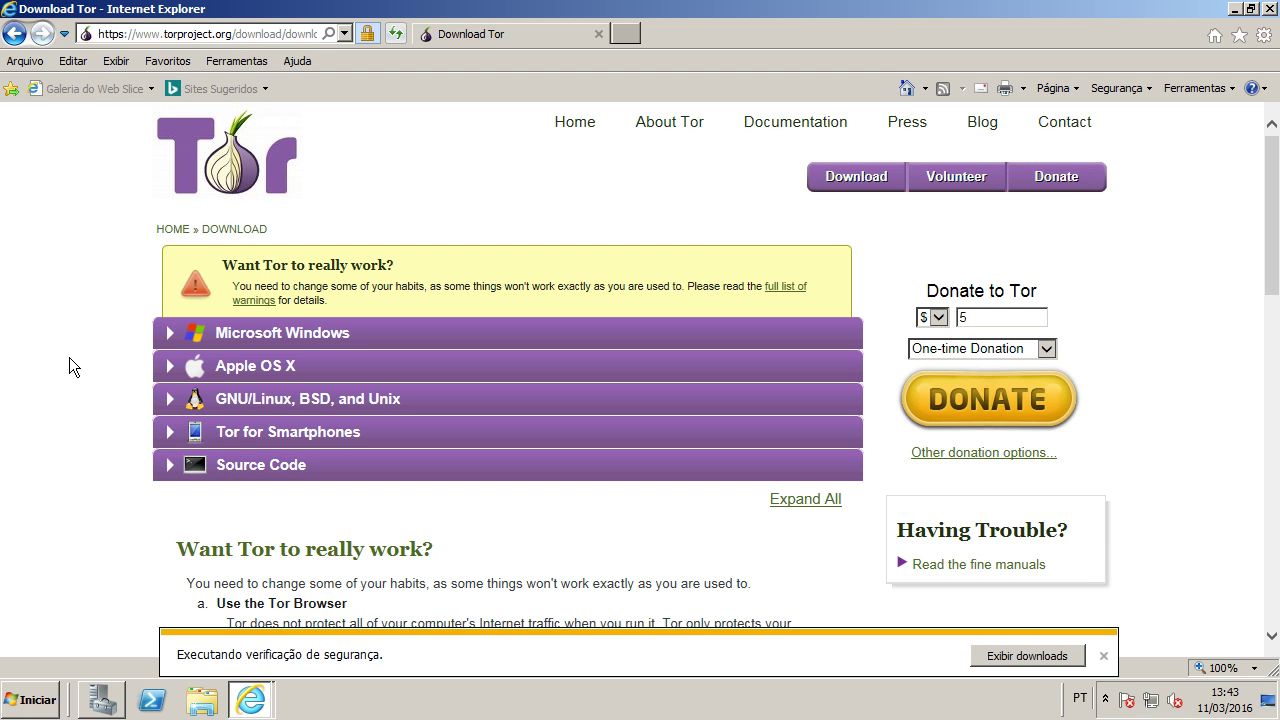
left_click(238, 340)
scroll(88, 405, "down", 1)
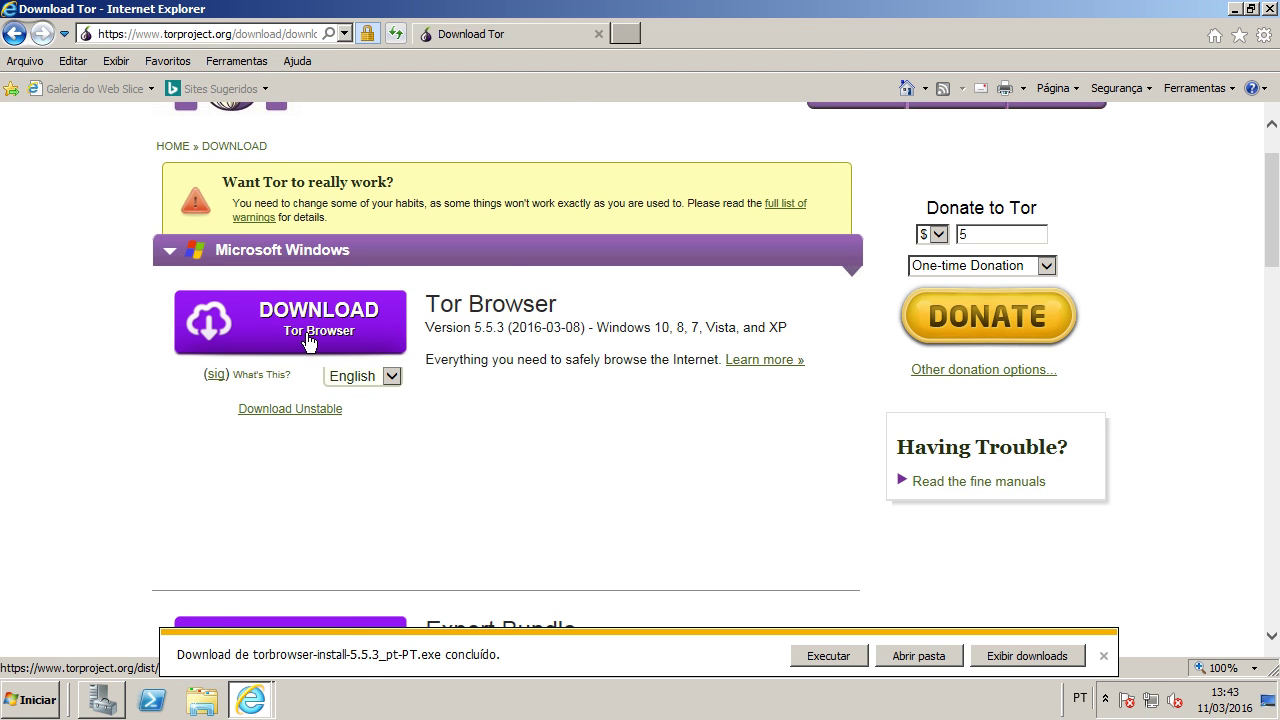
scroll(143, 380, "down", 5)
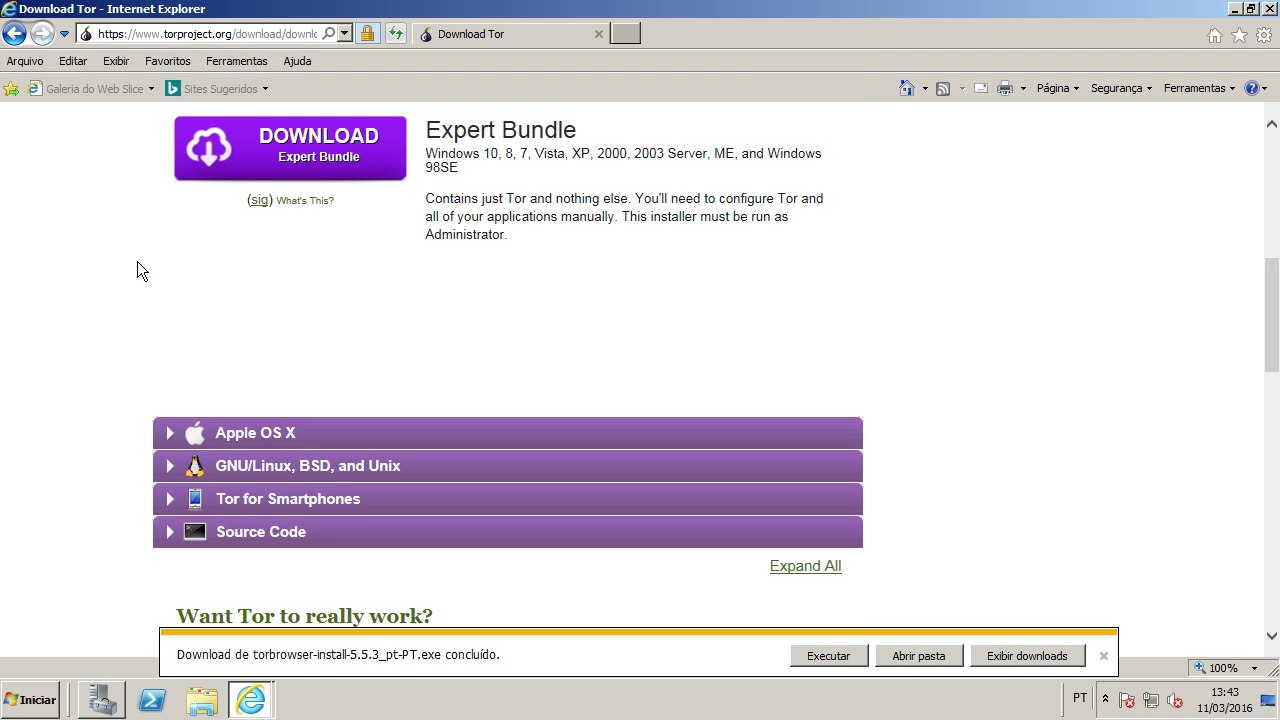
scroll(120, 320, "up", 2)
scroll(58, 315, "up", 2)
scroll(57, 316, "down", 1)
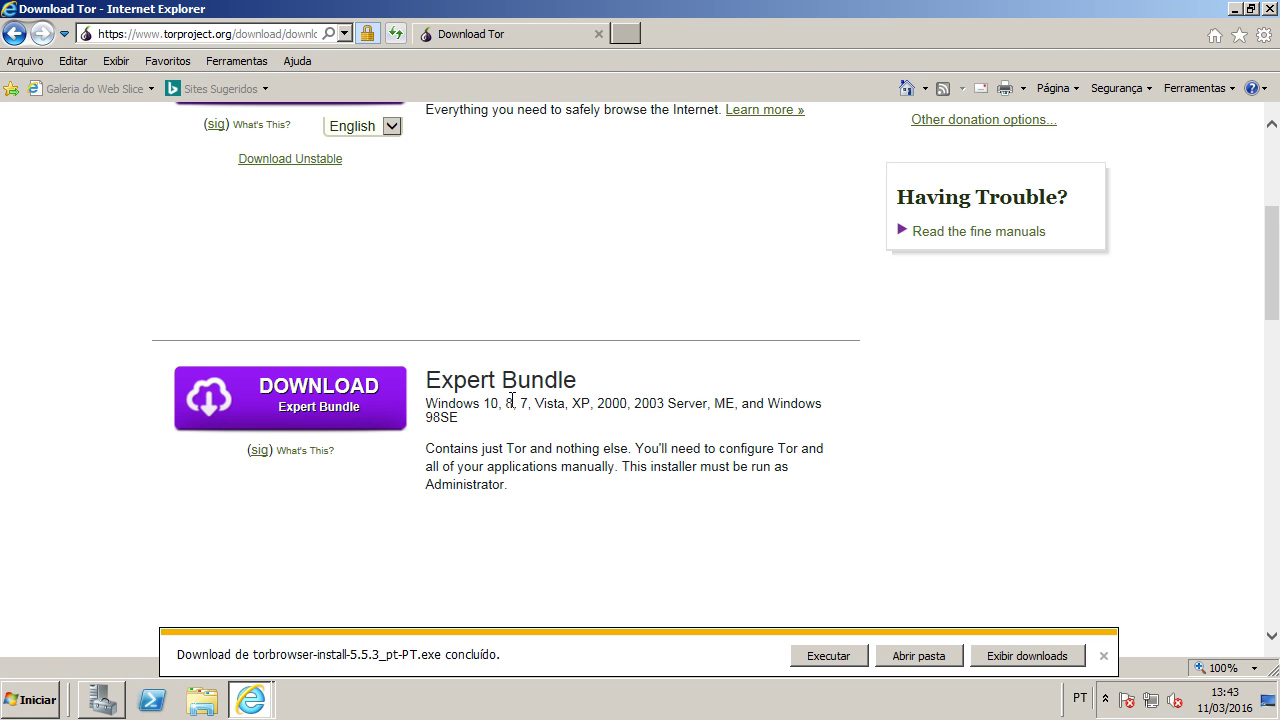
left_click(313, 405)
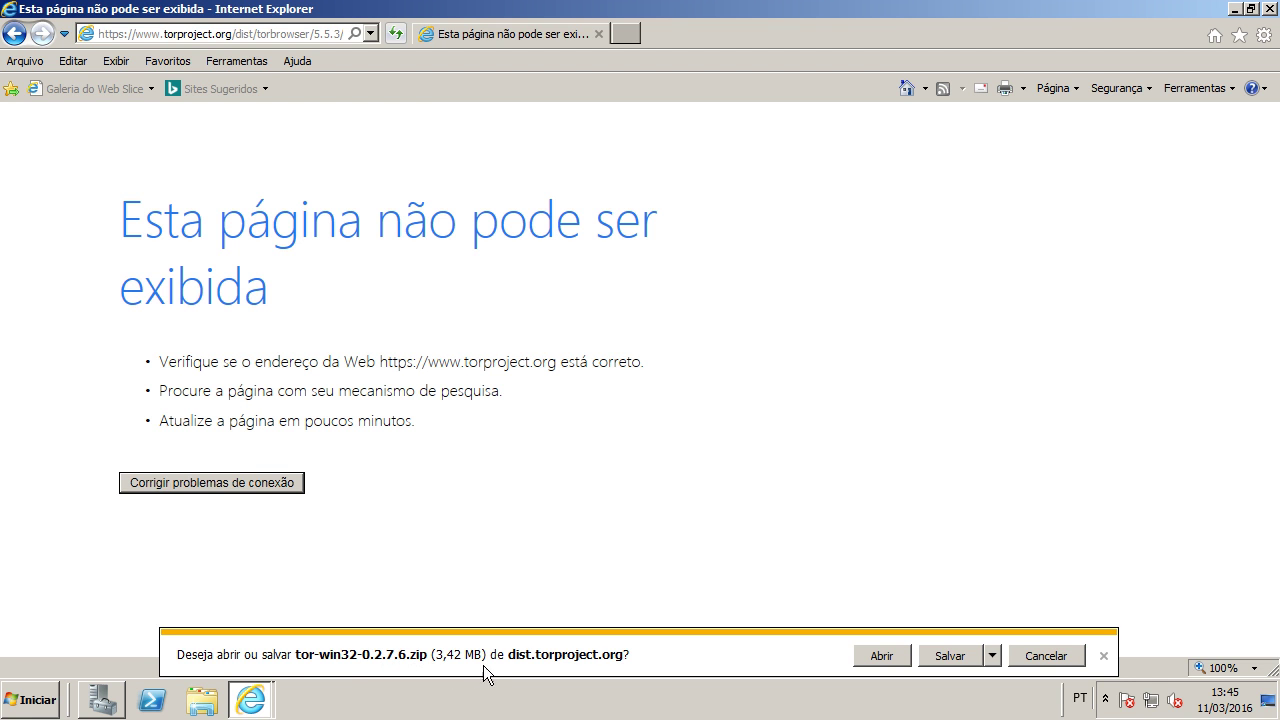
Step: Save tor-win32-0.2.7.6.zip and copy its download link from the downloads list
left_click(949, 656)
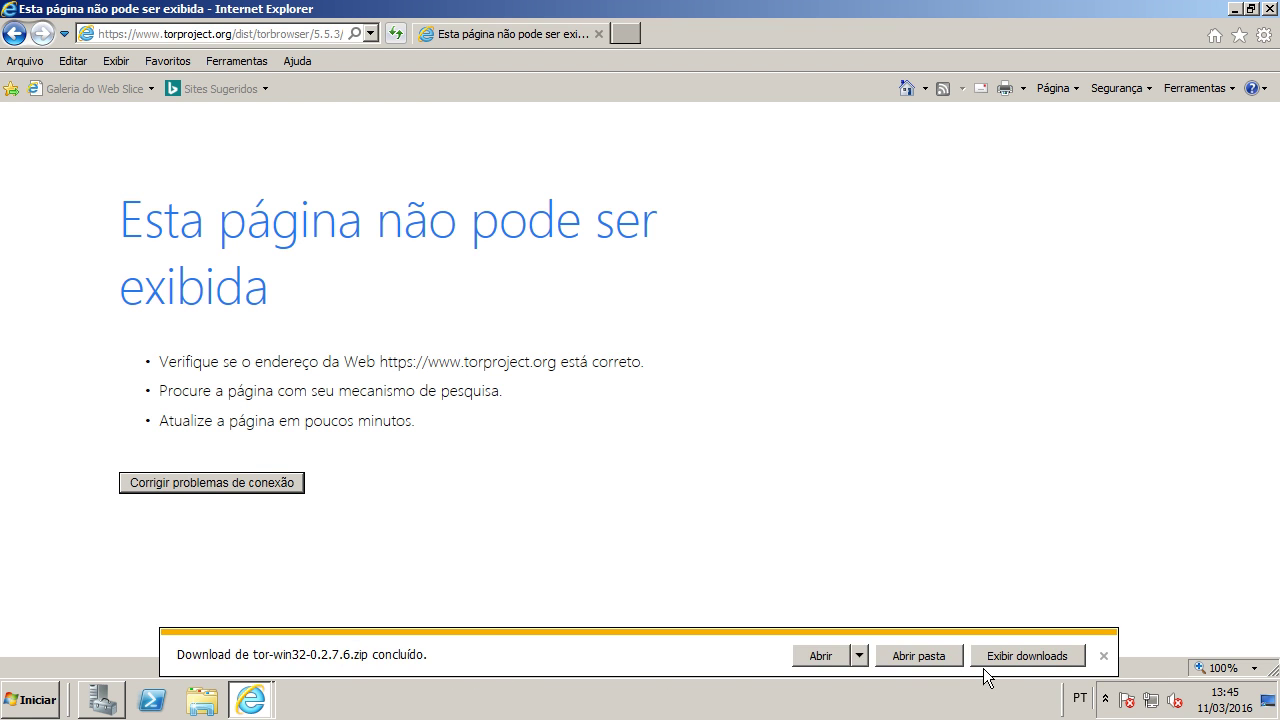
left_click(1010, 657)
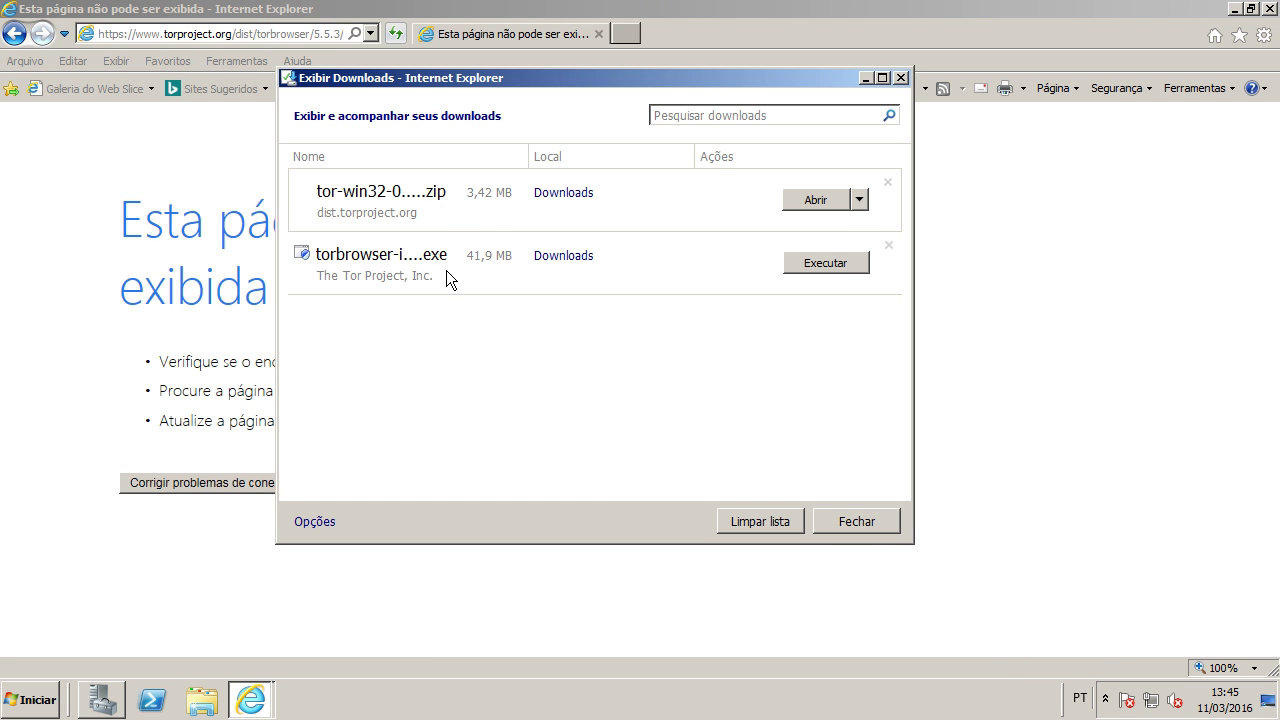
left_click(859, 199)
right_click(400, 197)
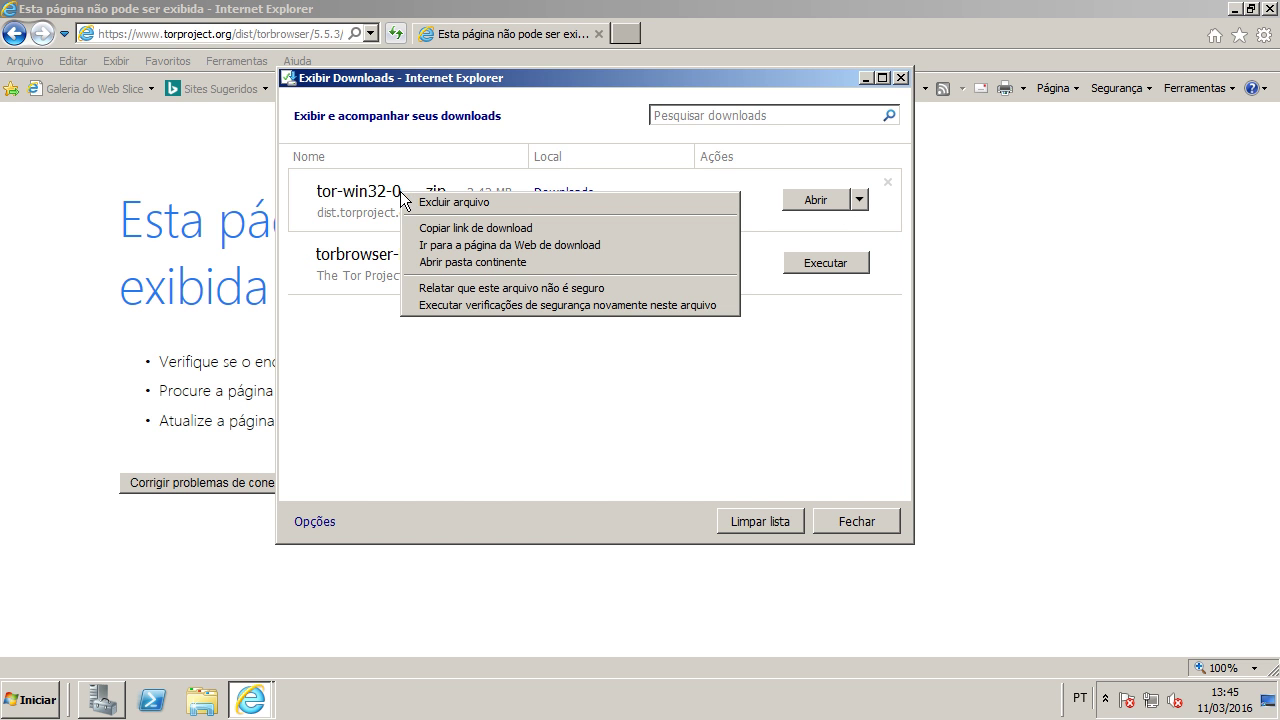
left_click(420, 230)
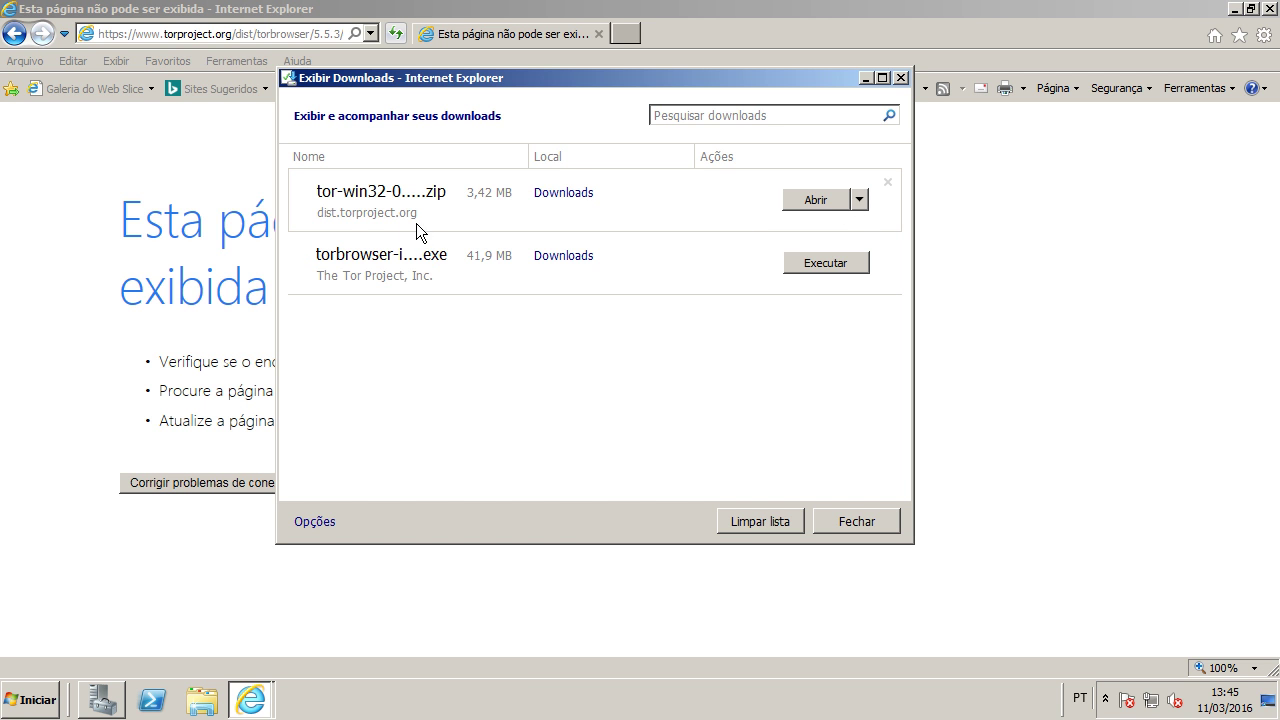
Step: Browse the dist.torproject.org /torbrowser/5.5.3 folder listing, then close the browser
left_click(278, 35)
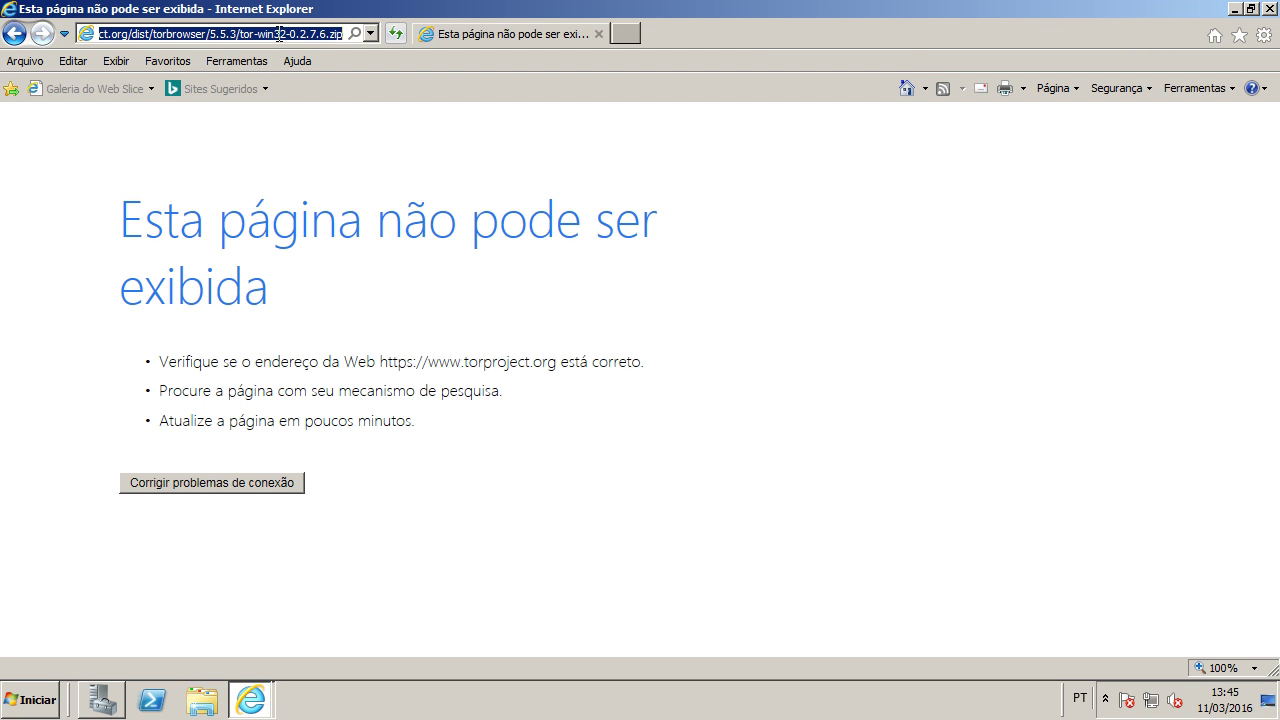
left_click_drag(240, 35, 361, 35)
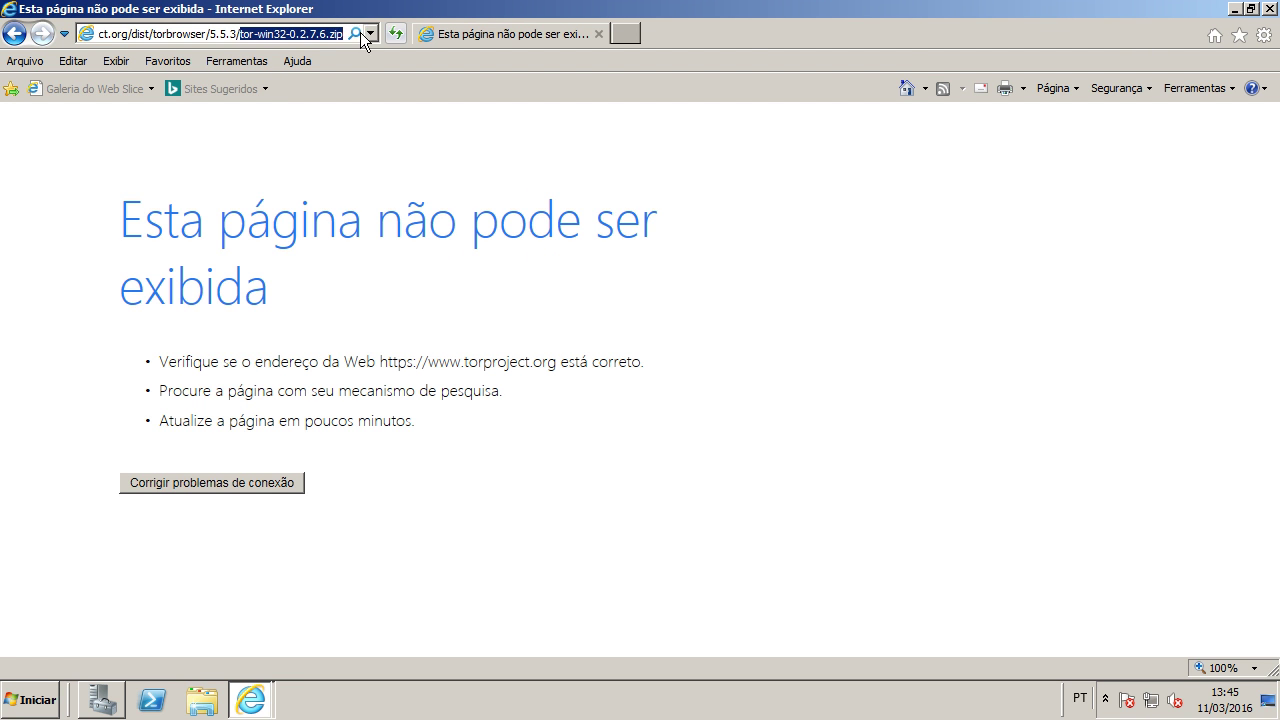
key("BackSpace")
key("Return")
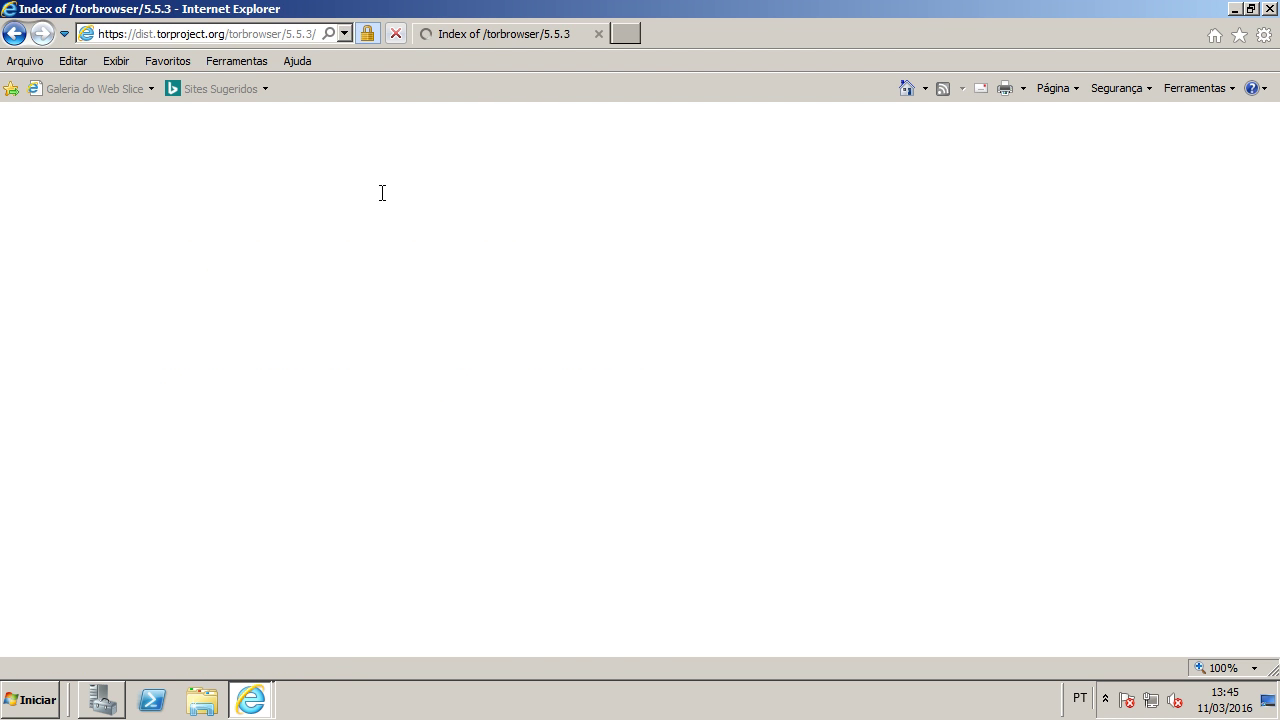
scroll(360, 200, "down", 2)
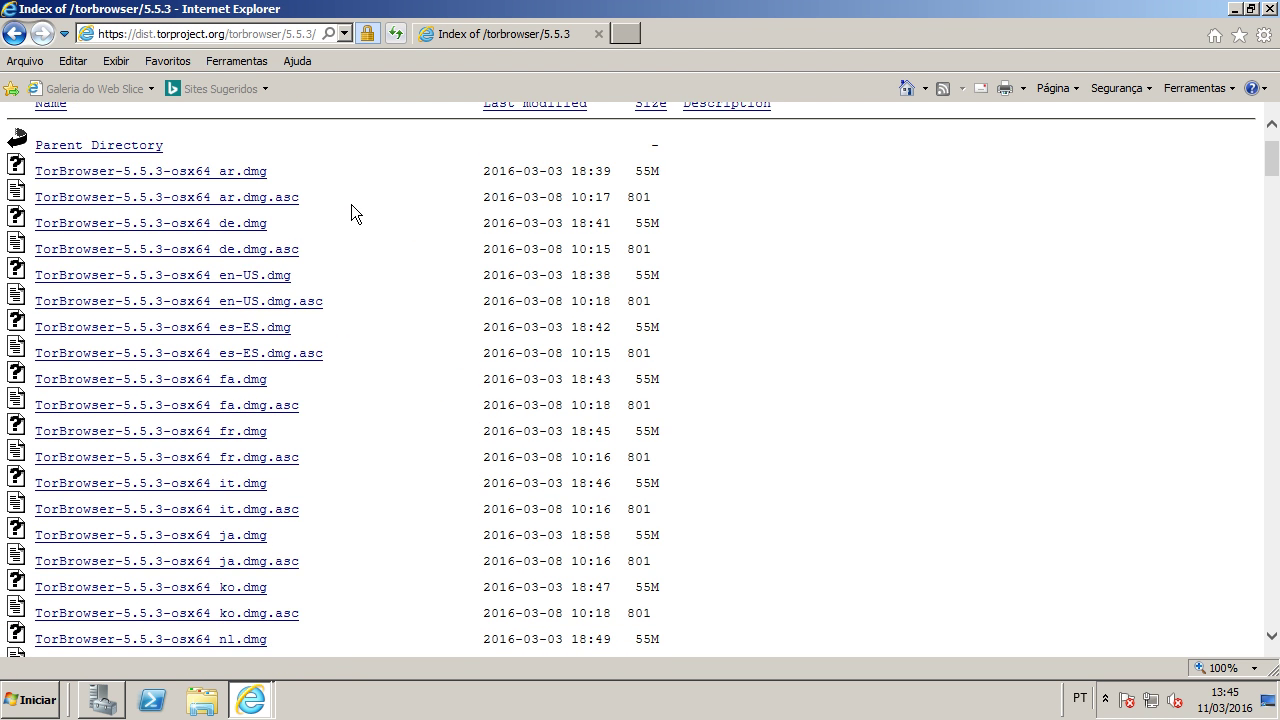
scroll(351, 204, "up", 2)
scroll(370, 190, "down", 15)
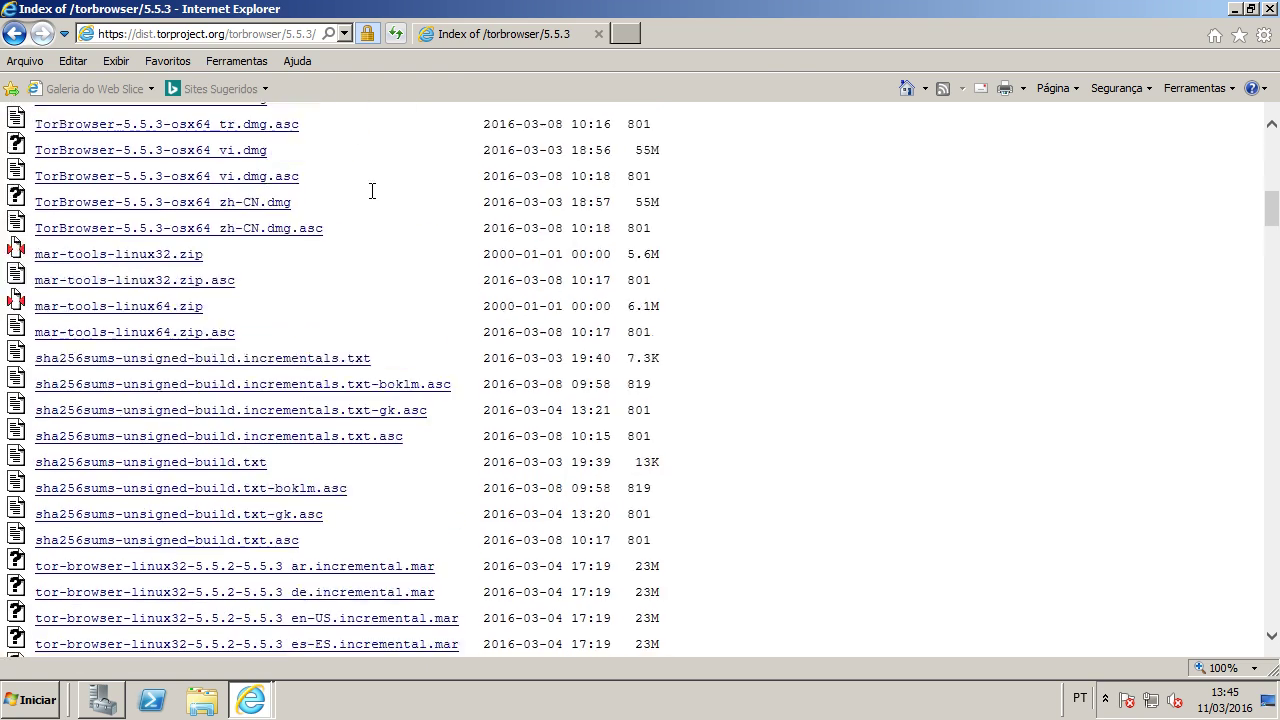
scroll(372, 192, "down", 20)
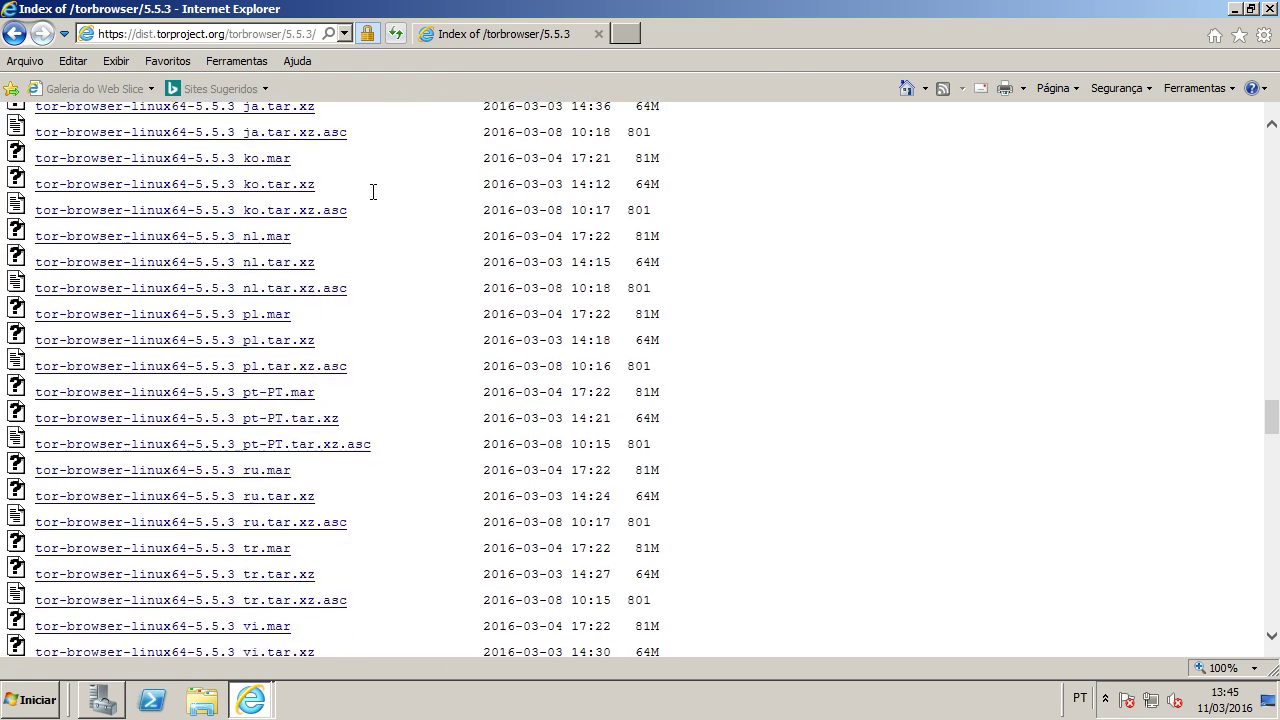
scroll(374, 192, "down", 9)
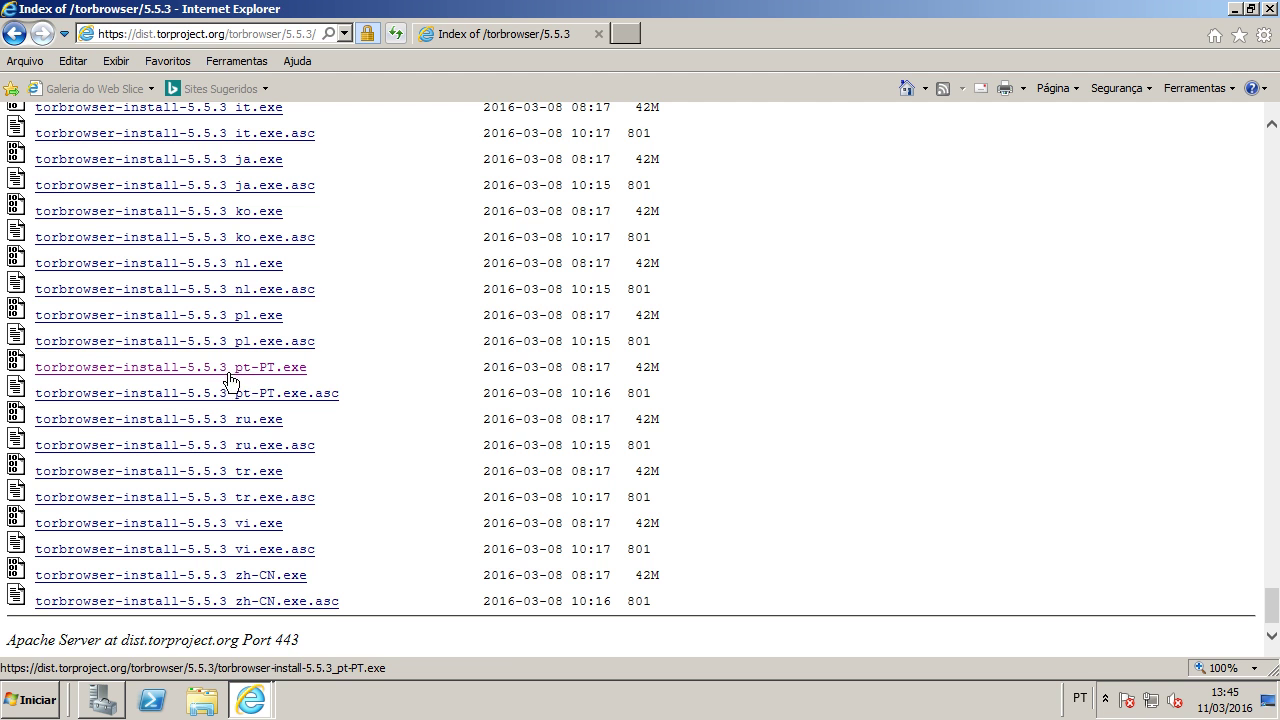
scroll(419, 370, "up", 6)
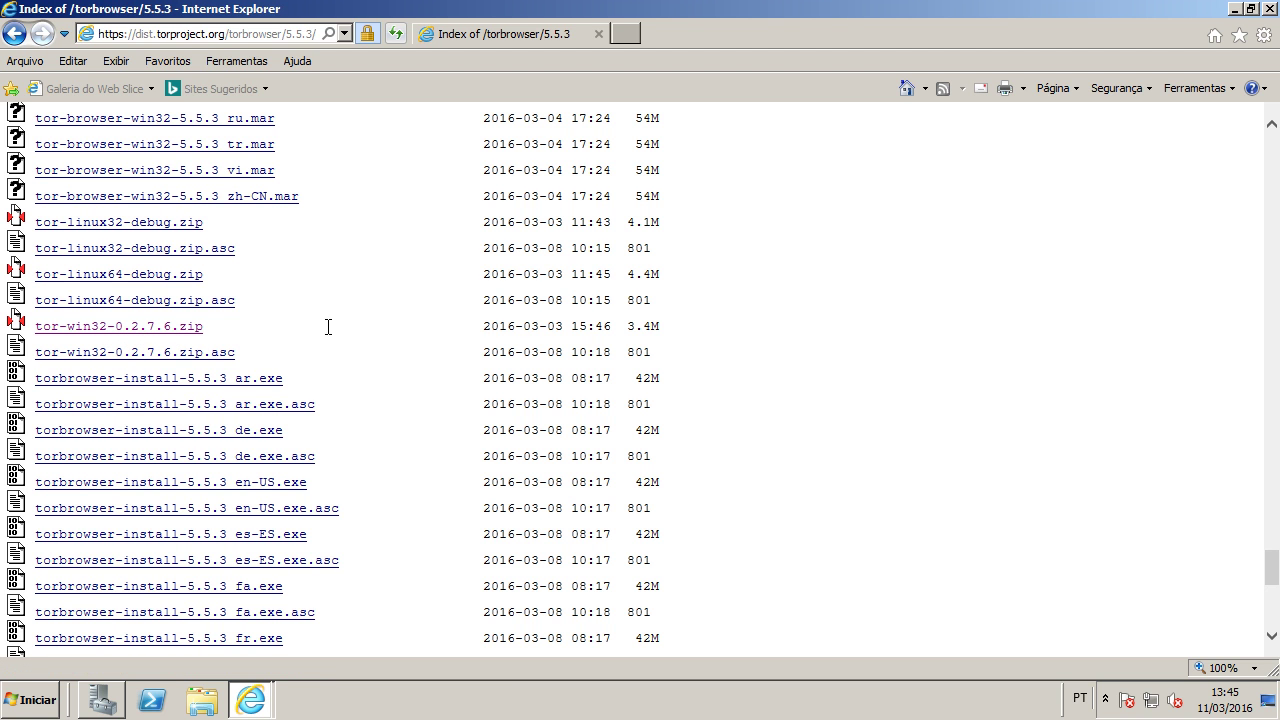
left_click(598, 34)
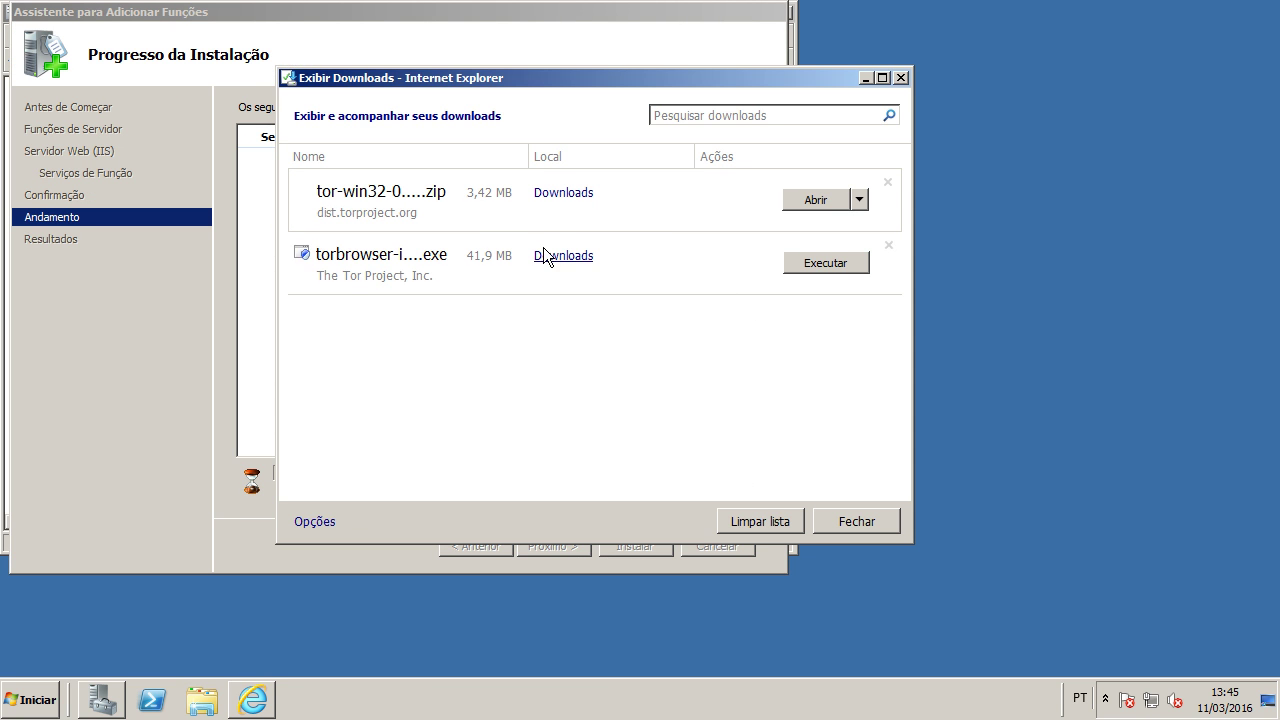
Step: Open the Downloads folder, select torbrowser-install-5.5.3_pt-PT, and minimize the folder window
left_click(563, 194)
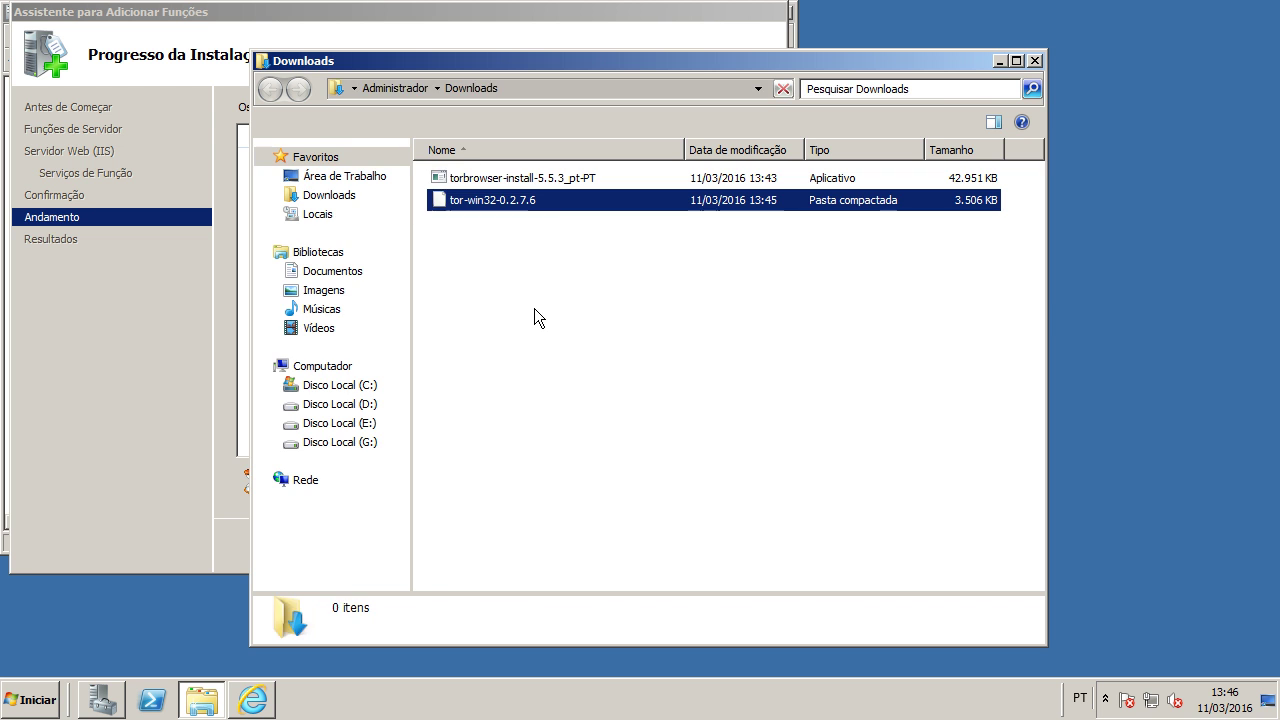
left_click(498, 184)
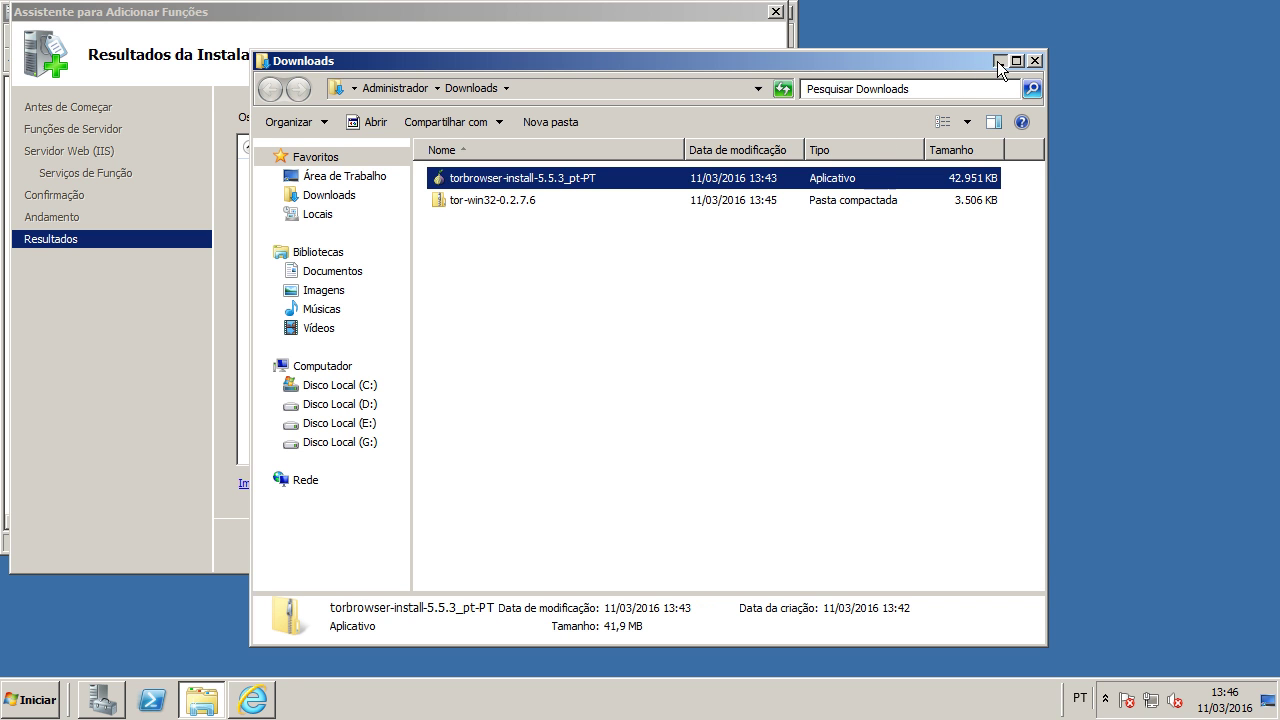
left_click(998, 61)
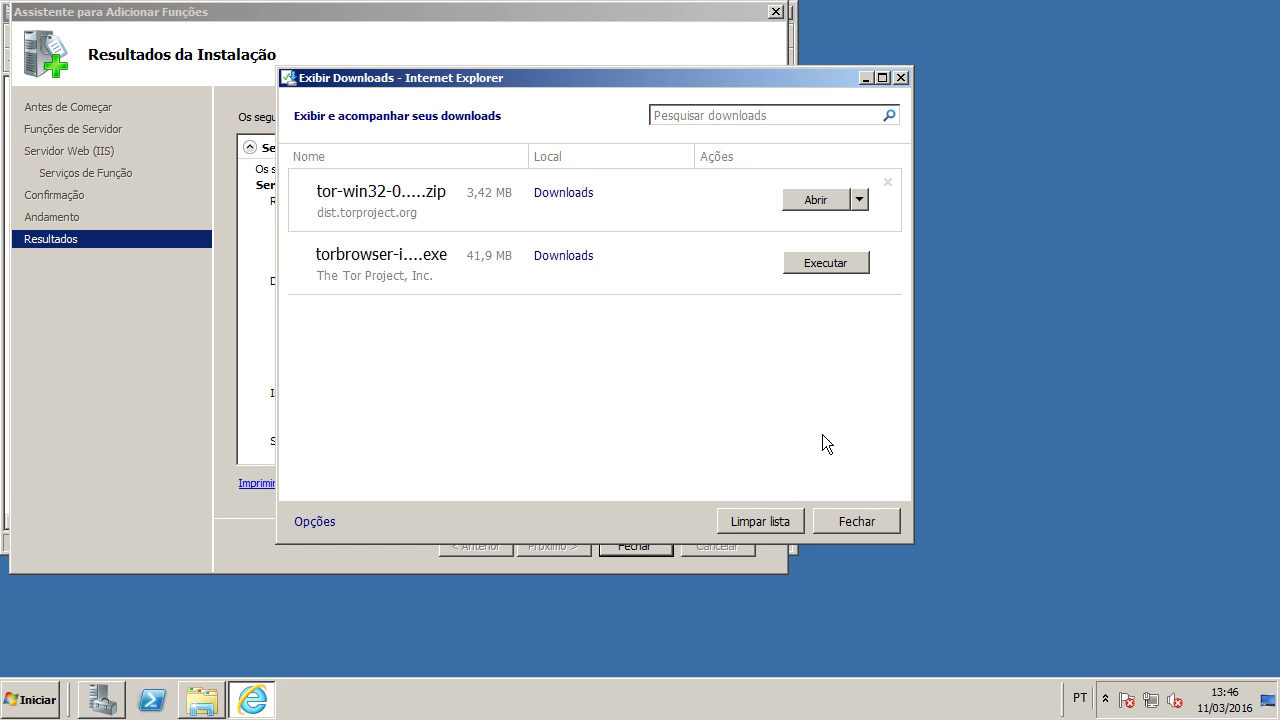
Step: Close the downloads list, review the Servidor Web (IIS) installation results, and close the wizard
left_click(847, 519)
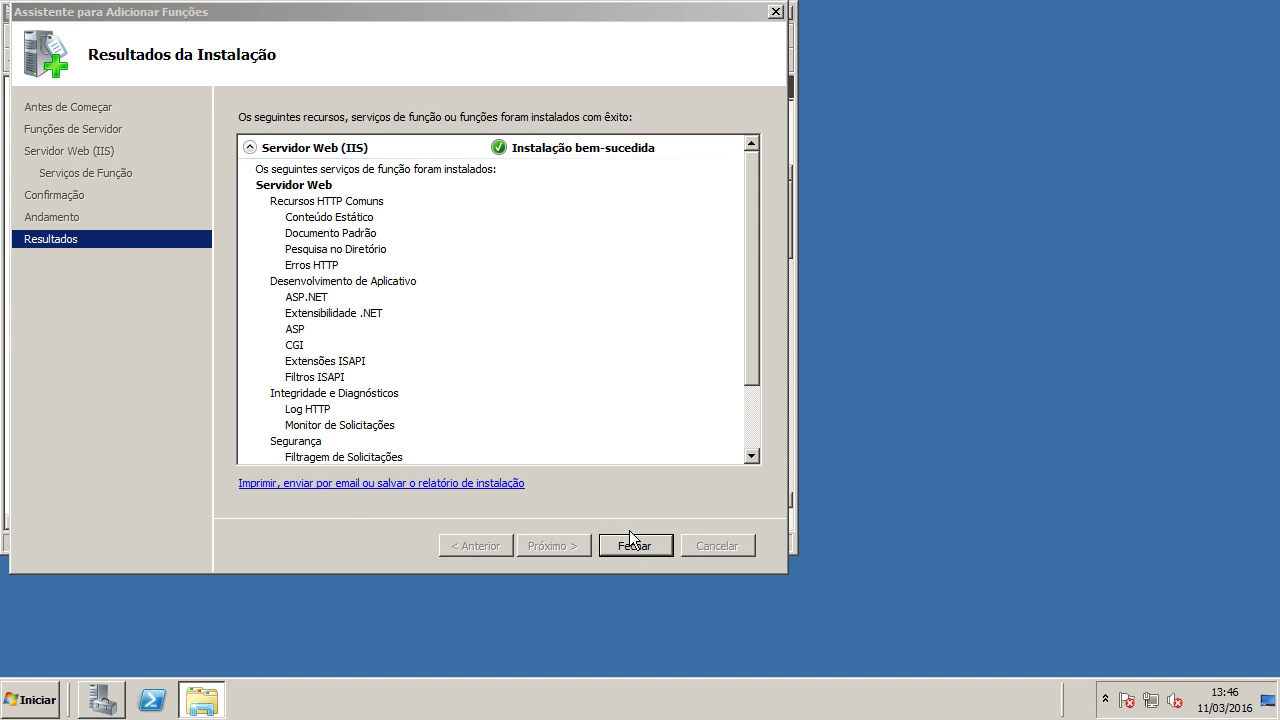
left_click(745, 290)
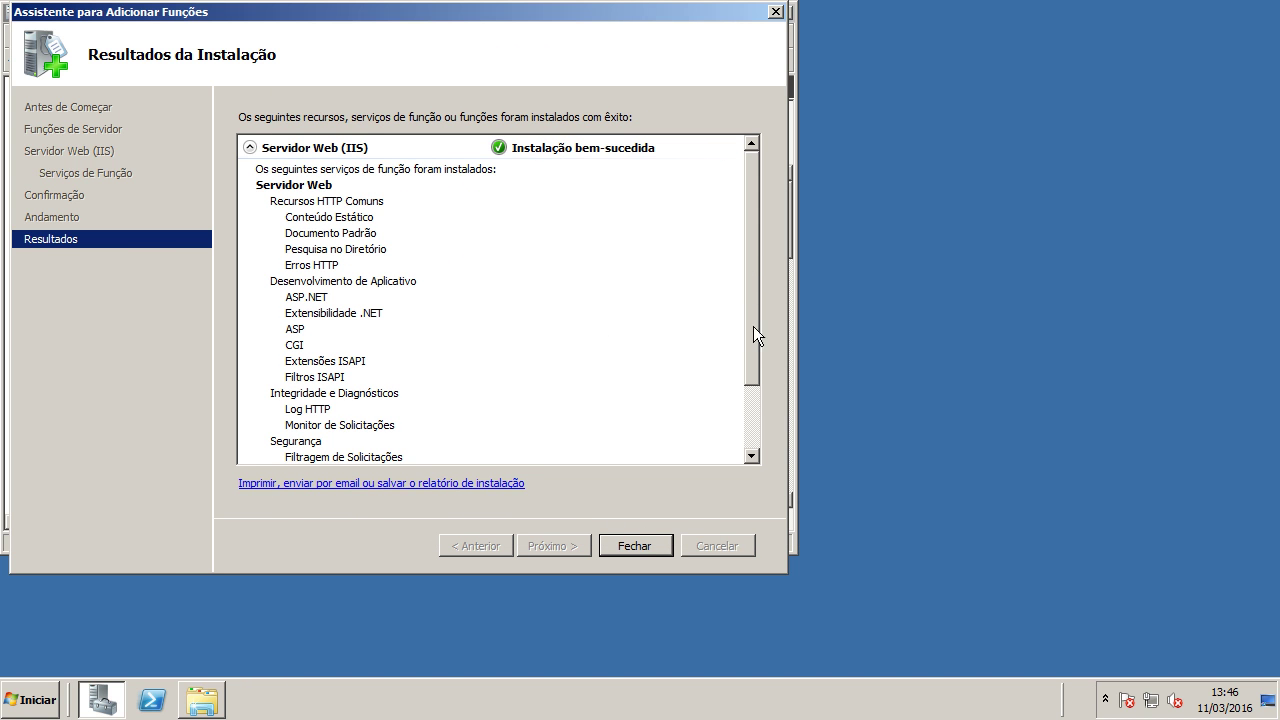
left_click(745, 401)
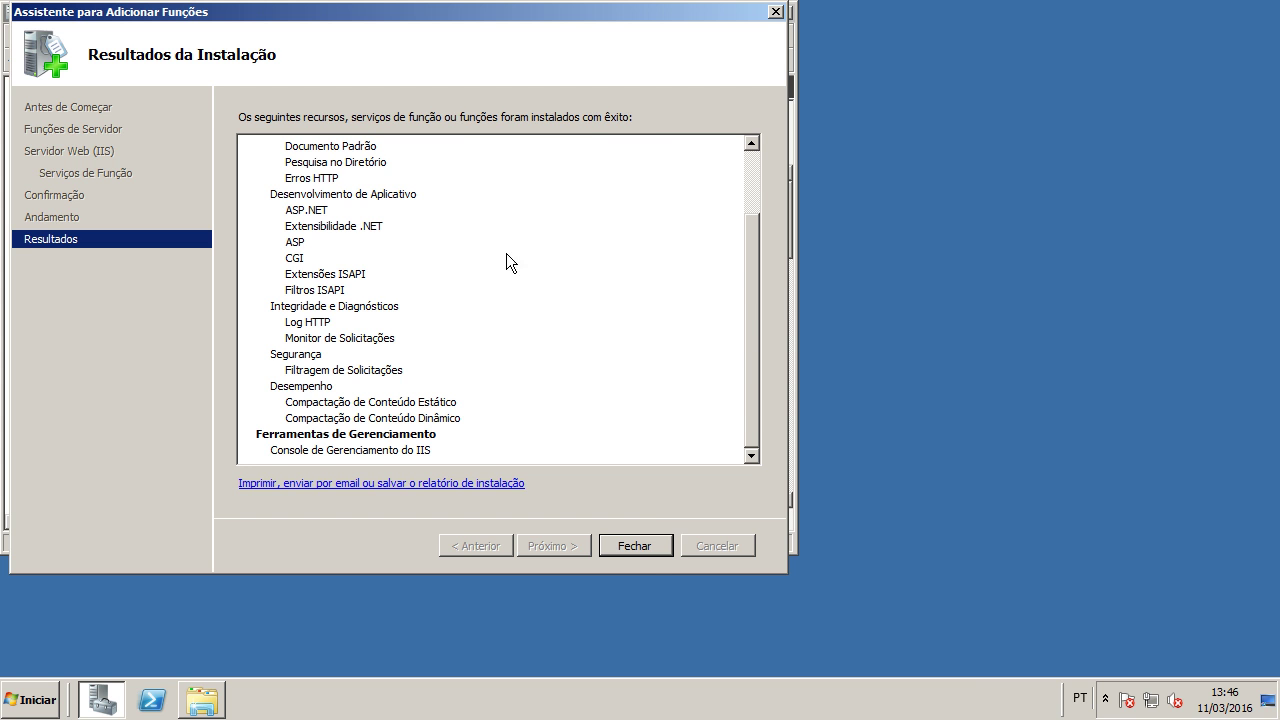
left_click_drag(761, 396, 757, 253)
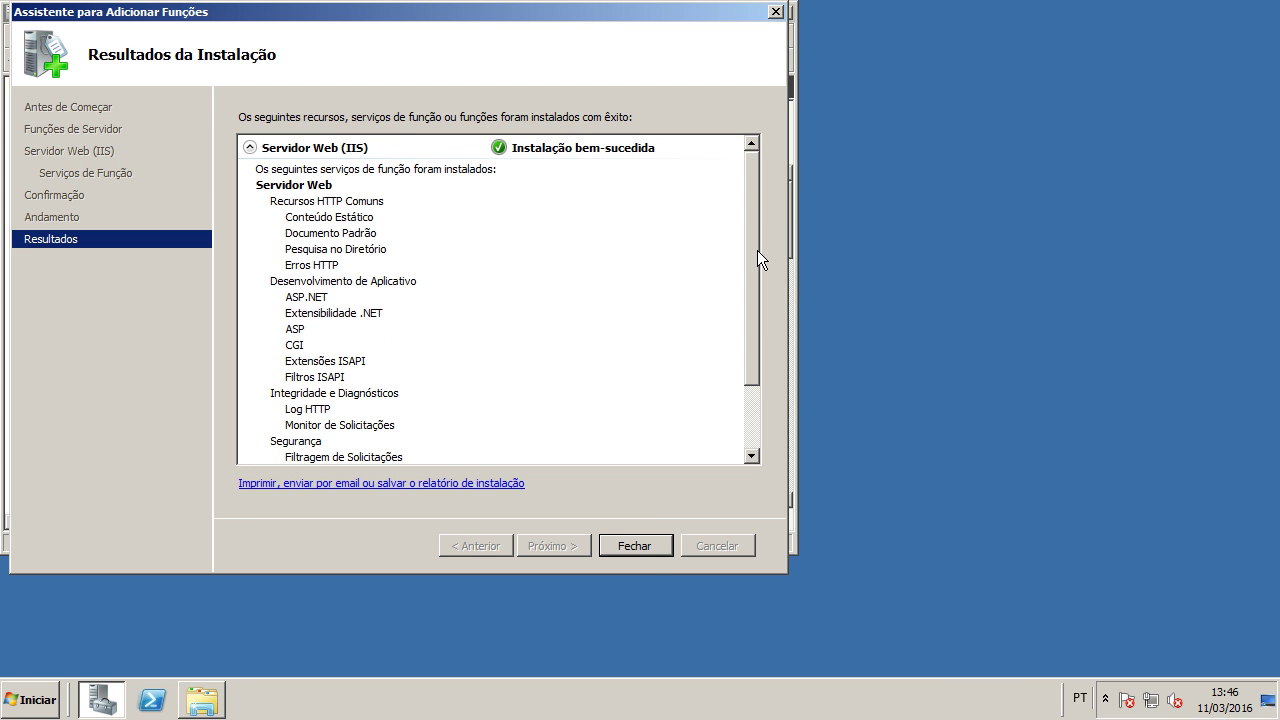
left_click(644, 545)
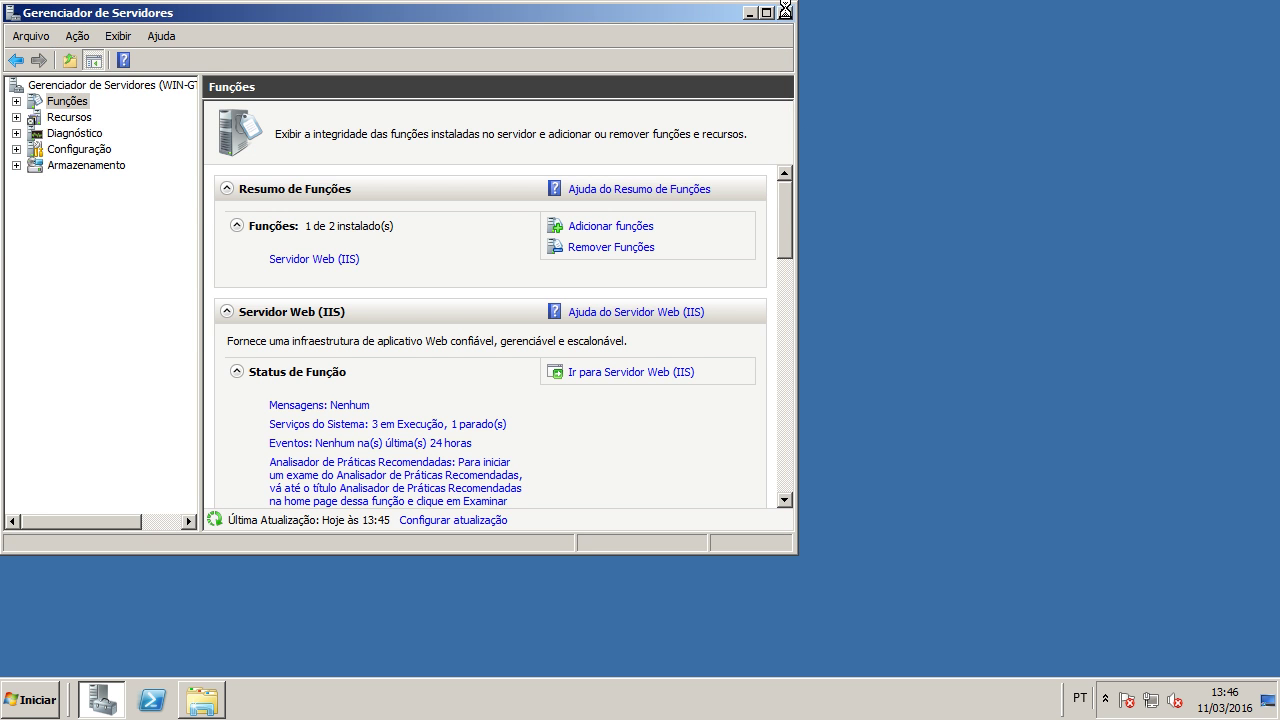
left_click(785, 9)
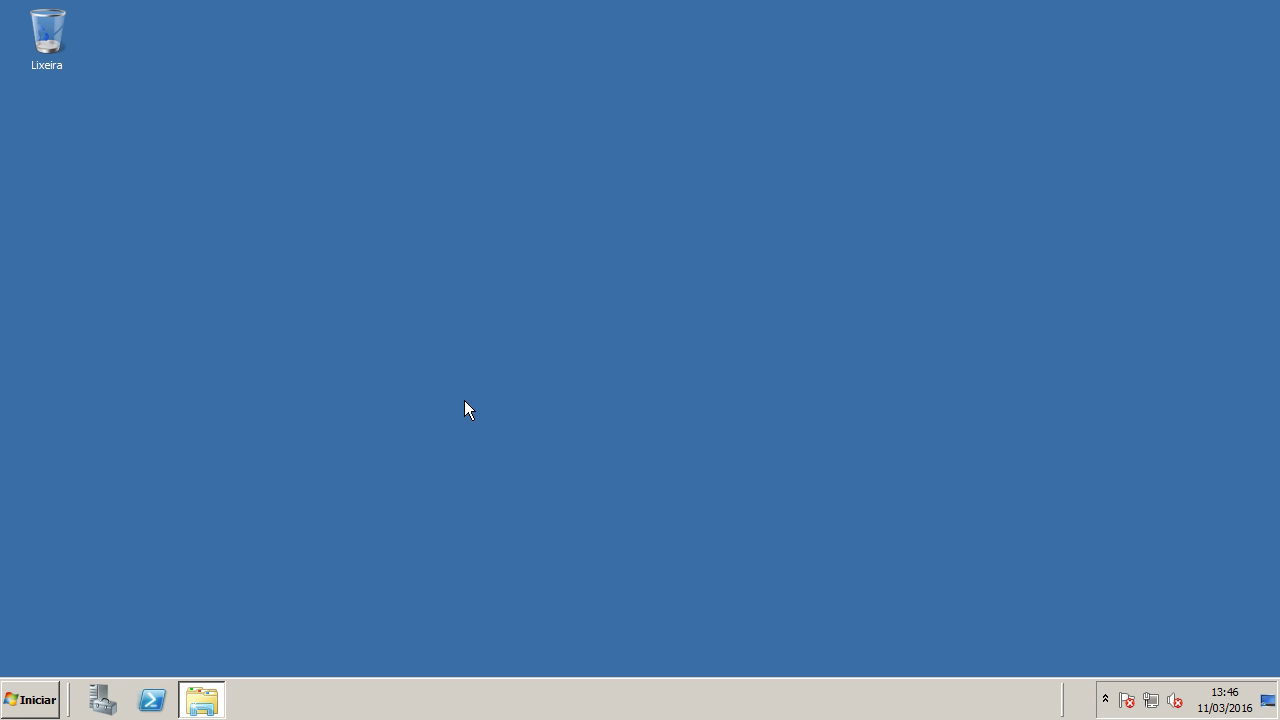
Step: Launch IIS Manager maximized and inspect the Default Web Site under Sites
left_click(32, 699)
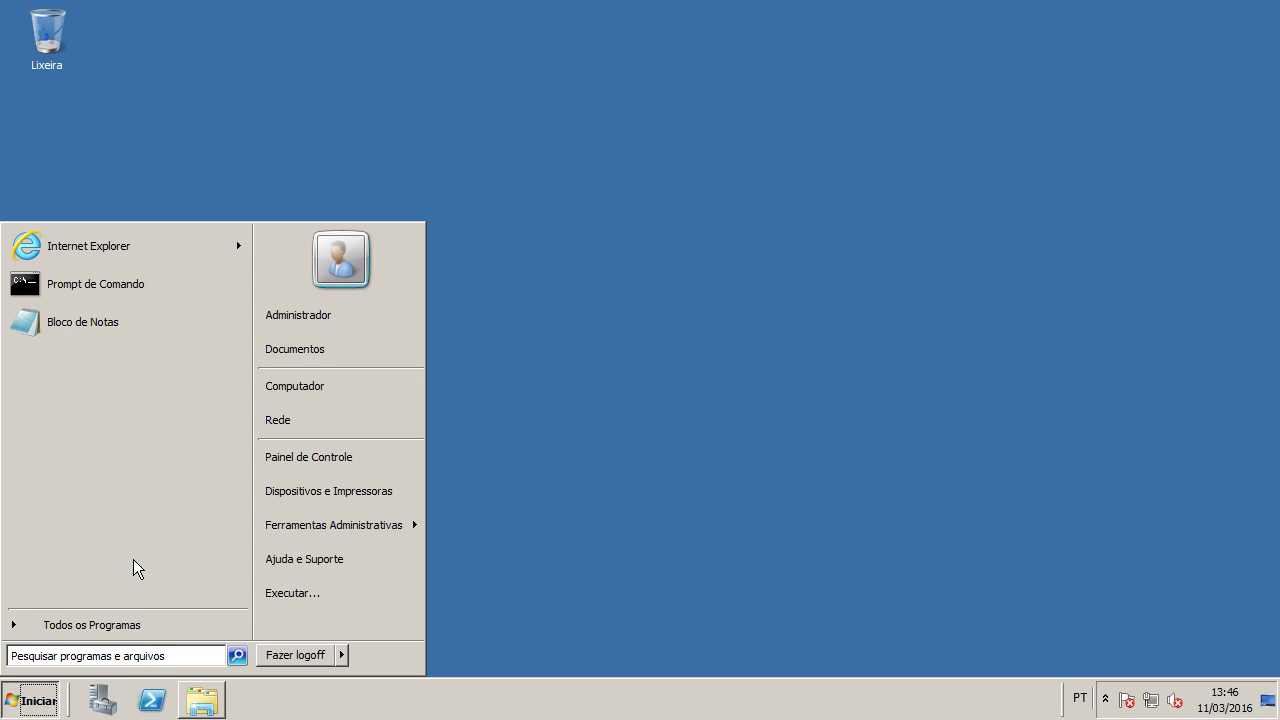
mouse_move(330, 535)
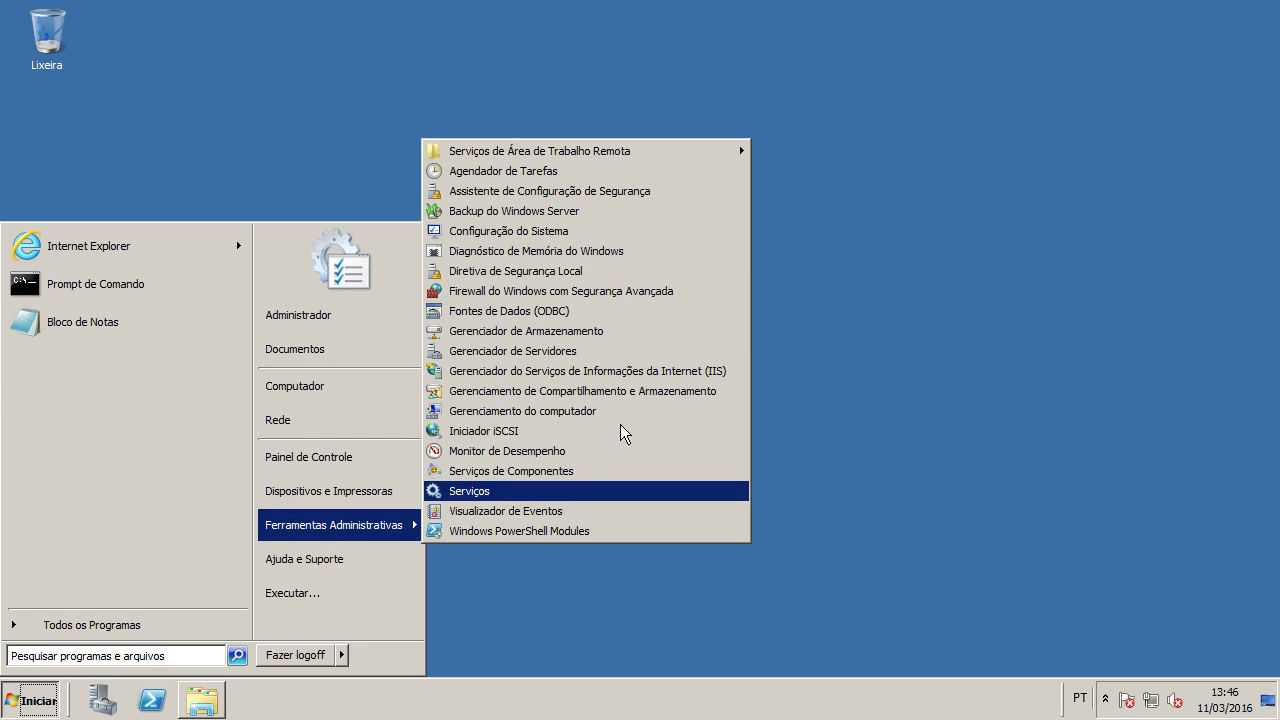
left_click(603, 376)
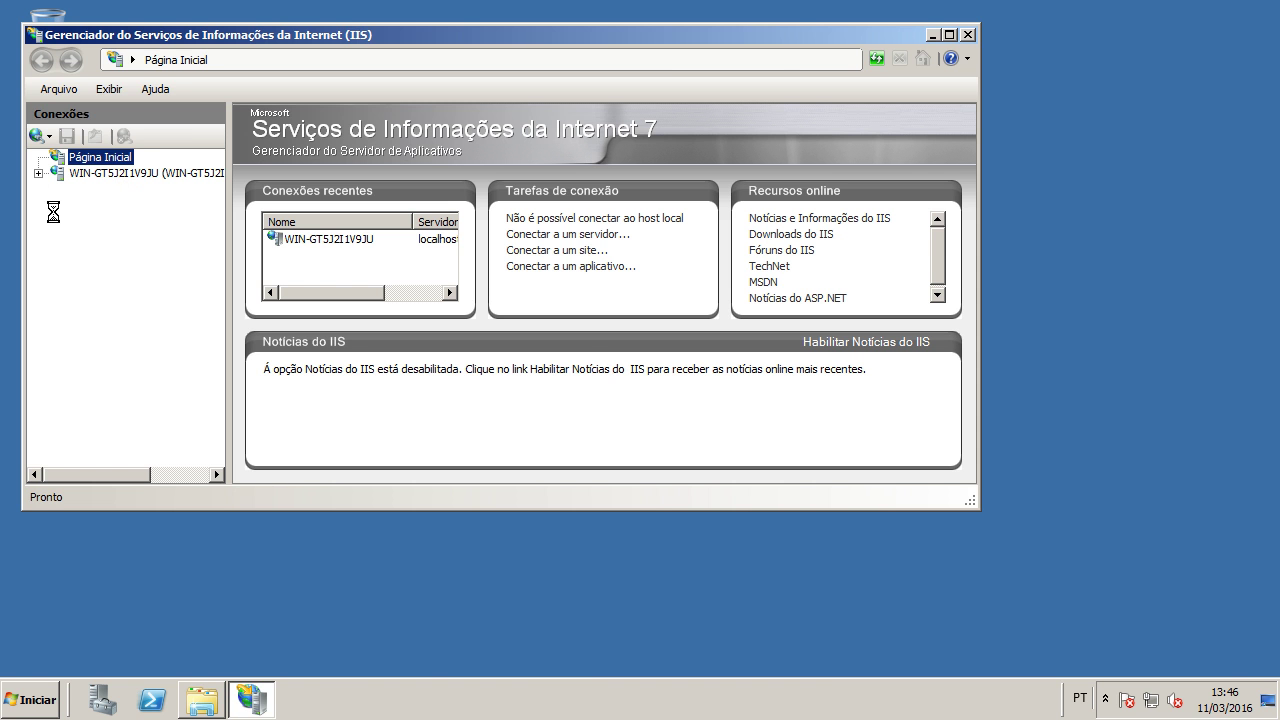
left_click(949, 34)
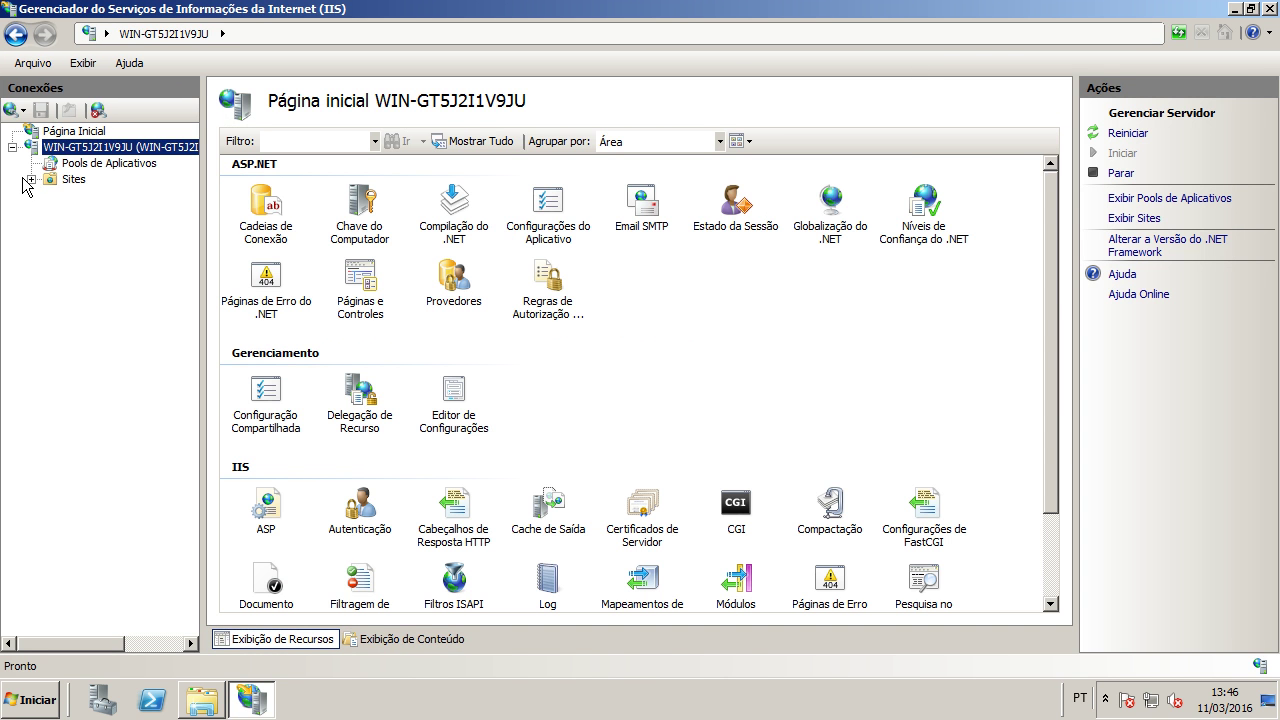
left_click(56, 180)
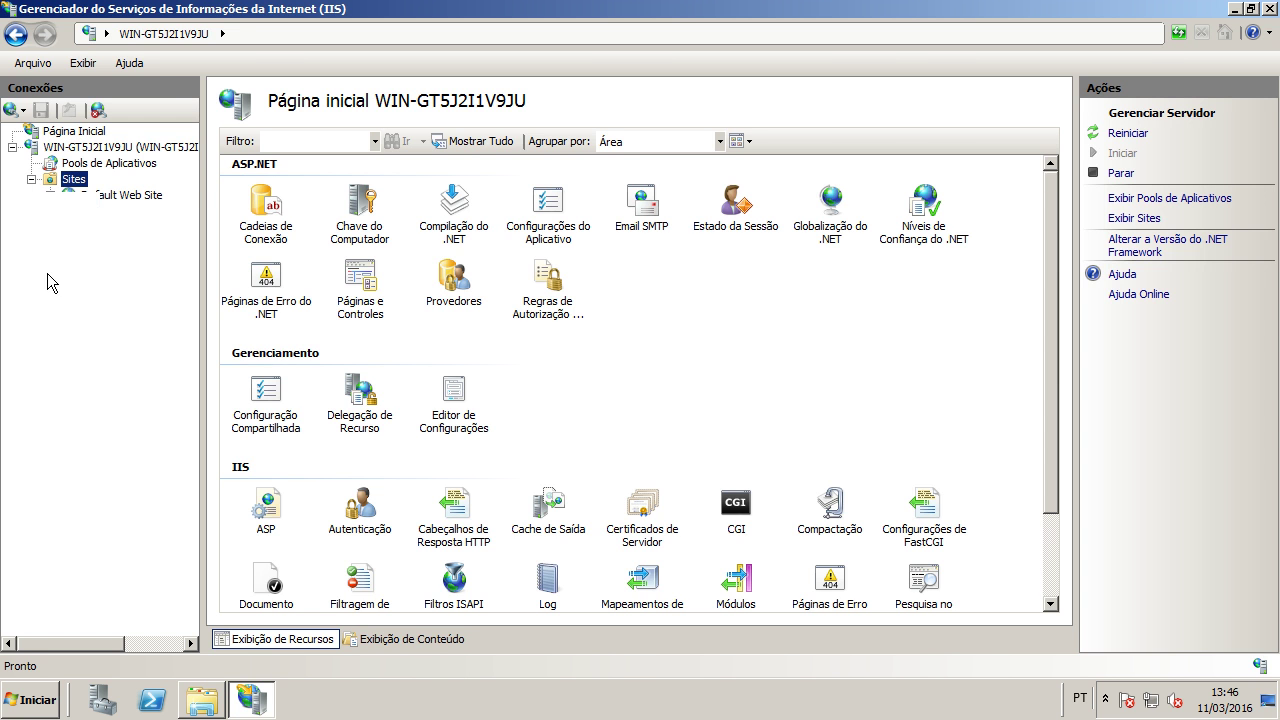
left_click(495, 184)
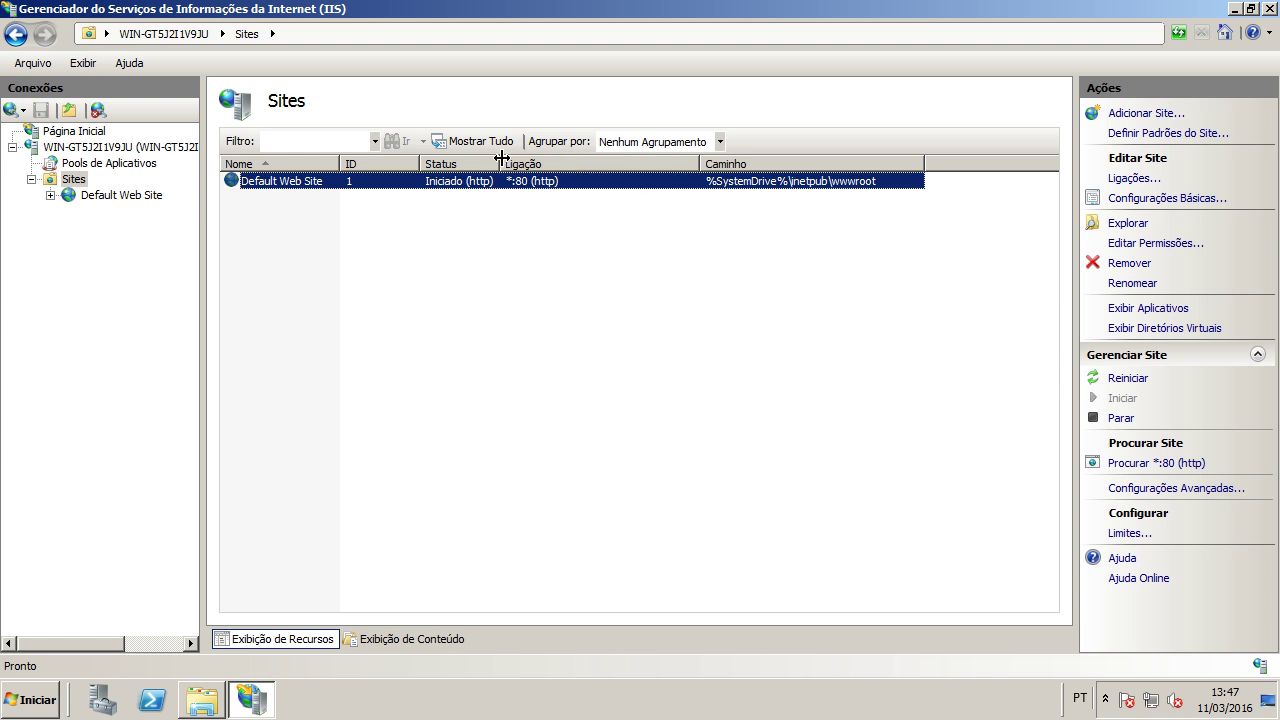
double_click(723, 183)
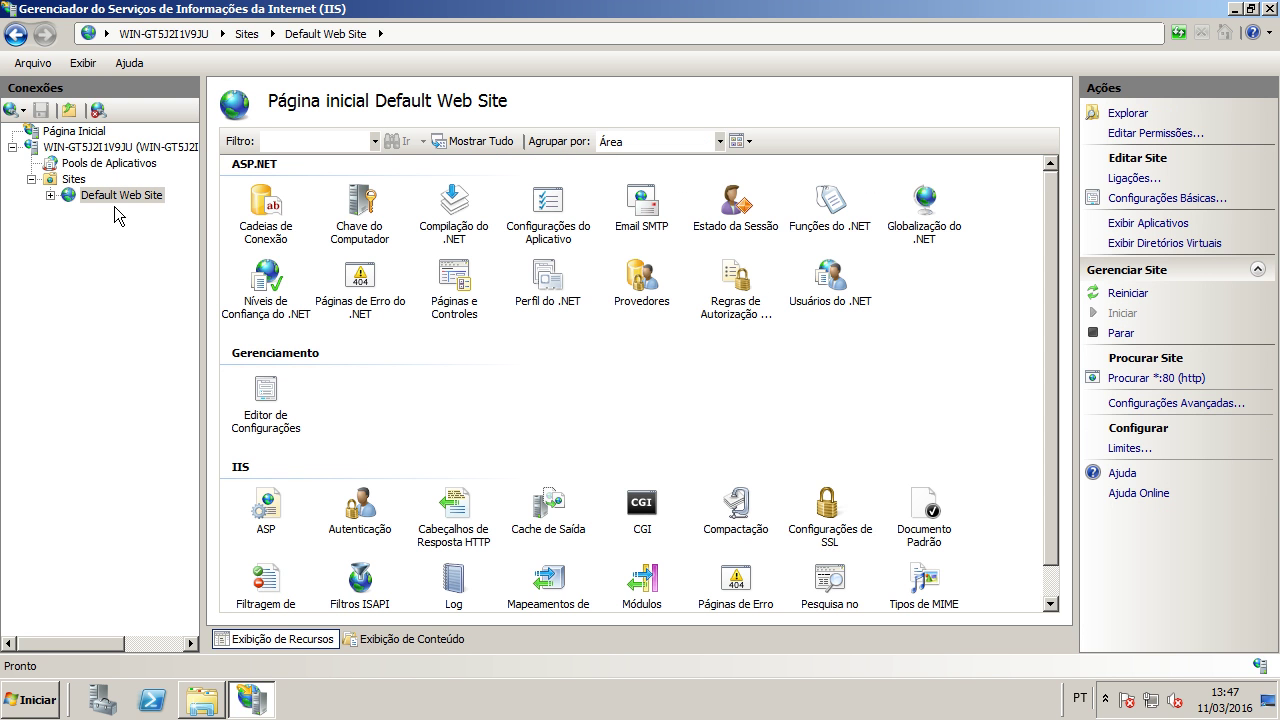
left_click(73, 179)
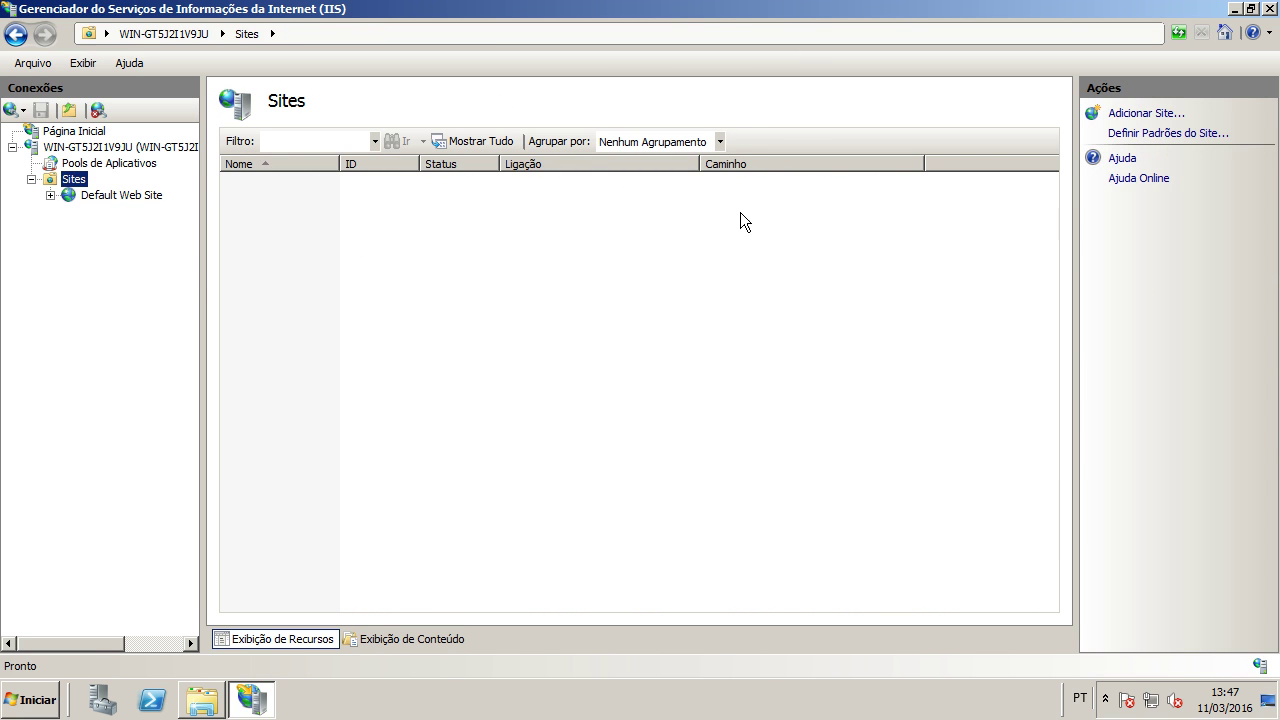
left_click(779, 189)
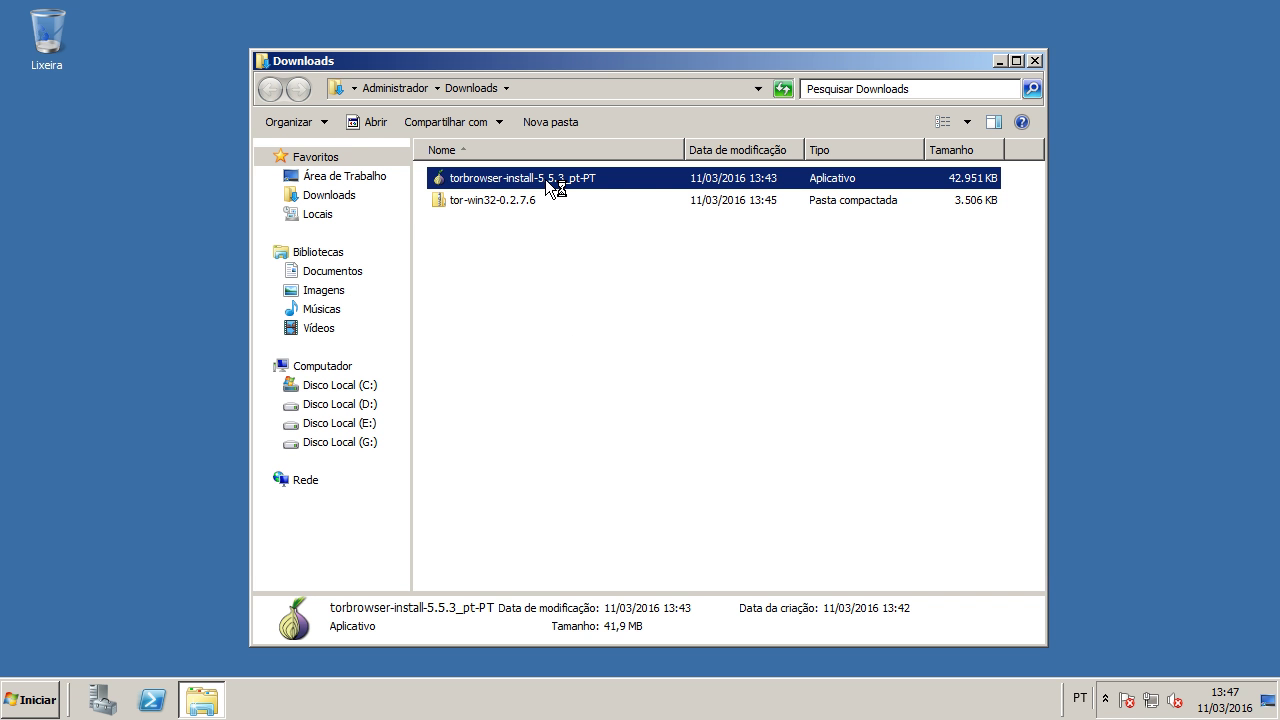
Step: Run the Tor Browser installer in Português Brasileiro and start installing with the details log shown
double_click(545, 179)
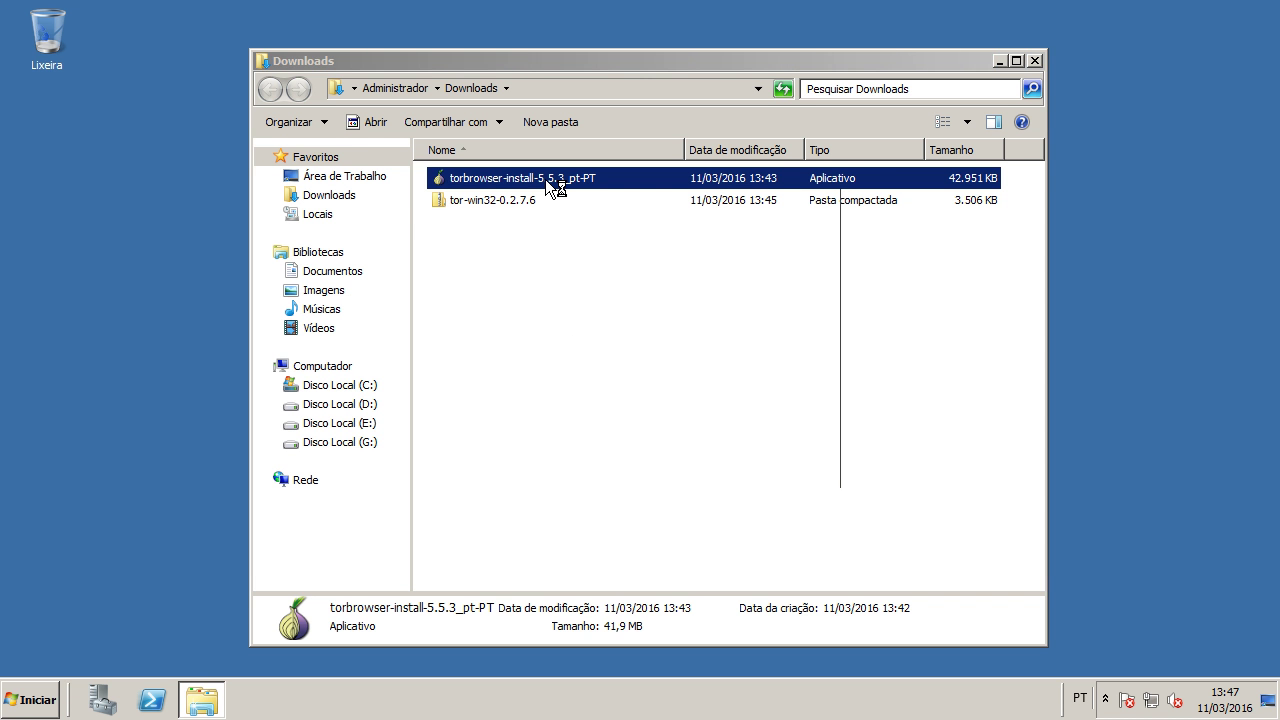
left_click(677, 372)
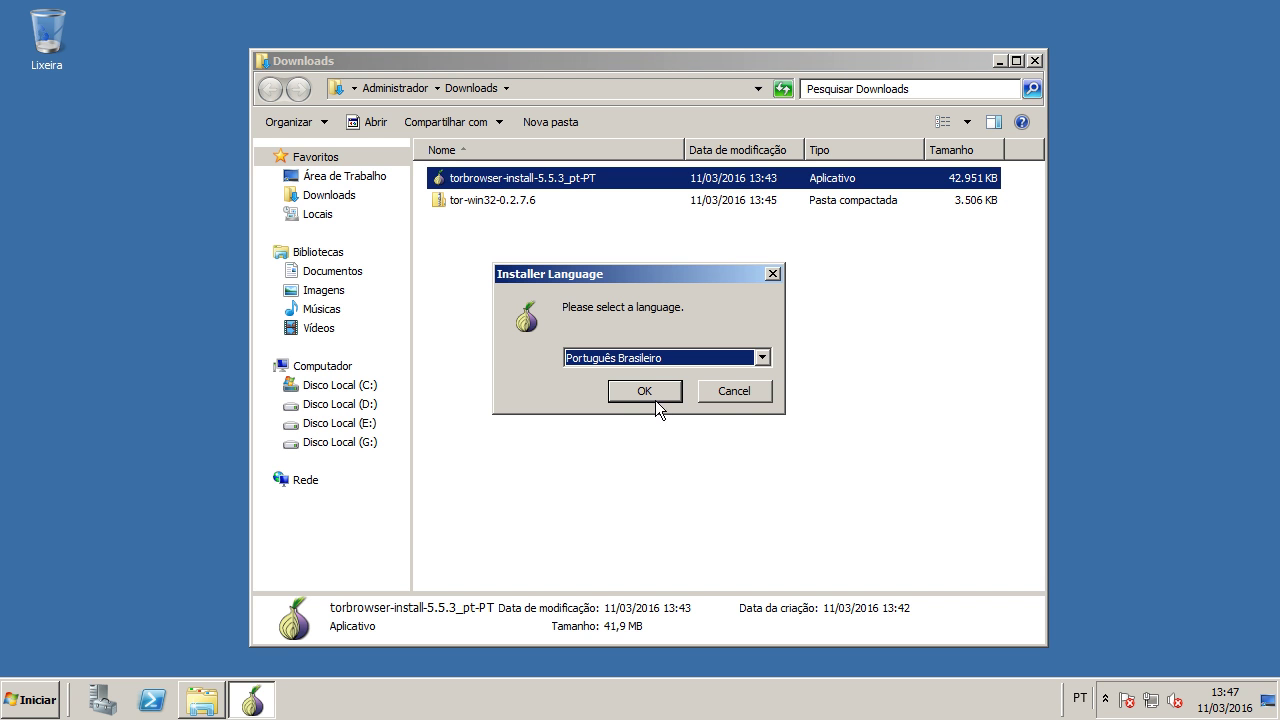
left_click(655, 394)
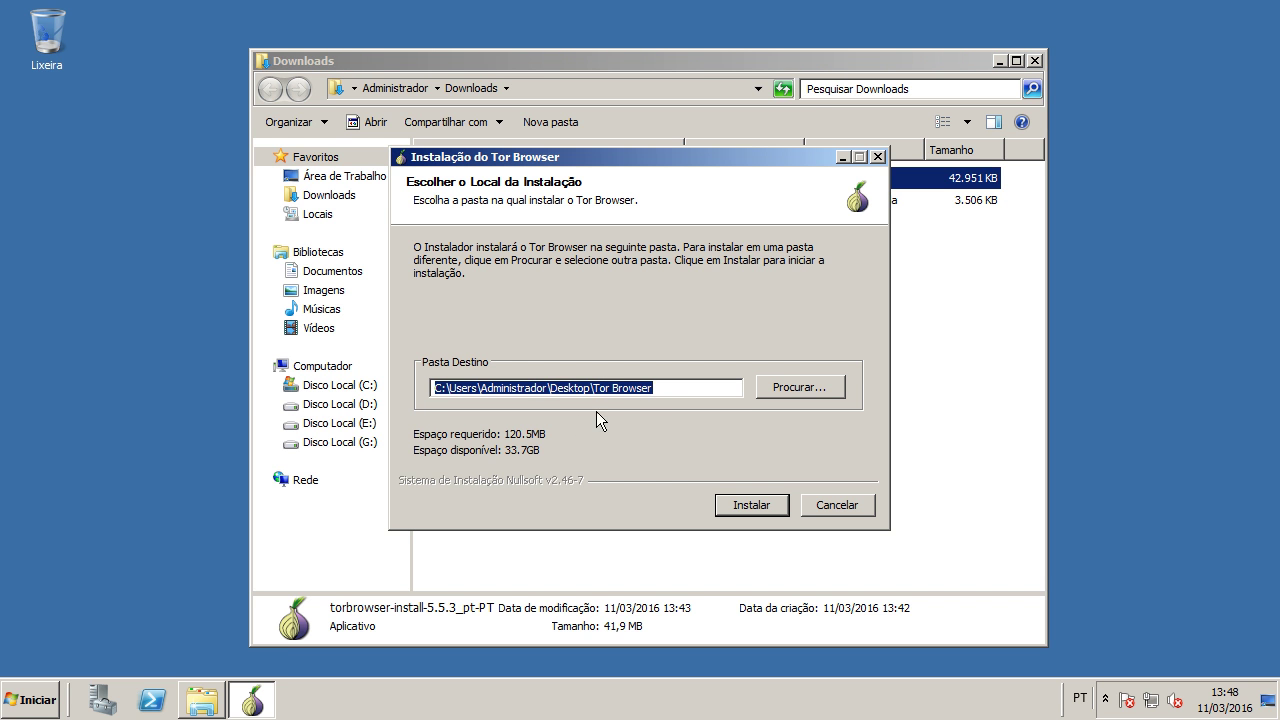
left_click(765, 510)
left_click(463, 300)
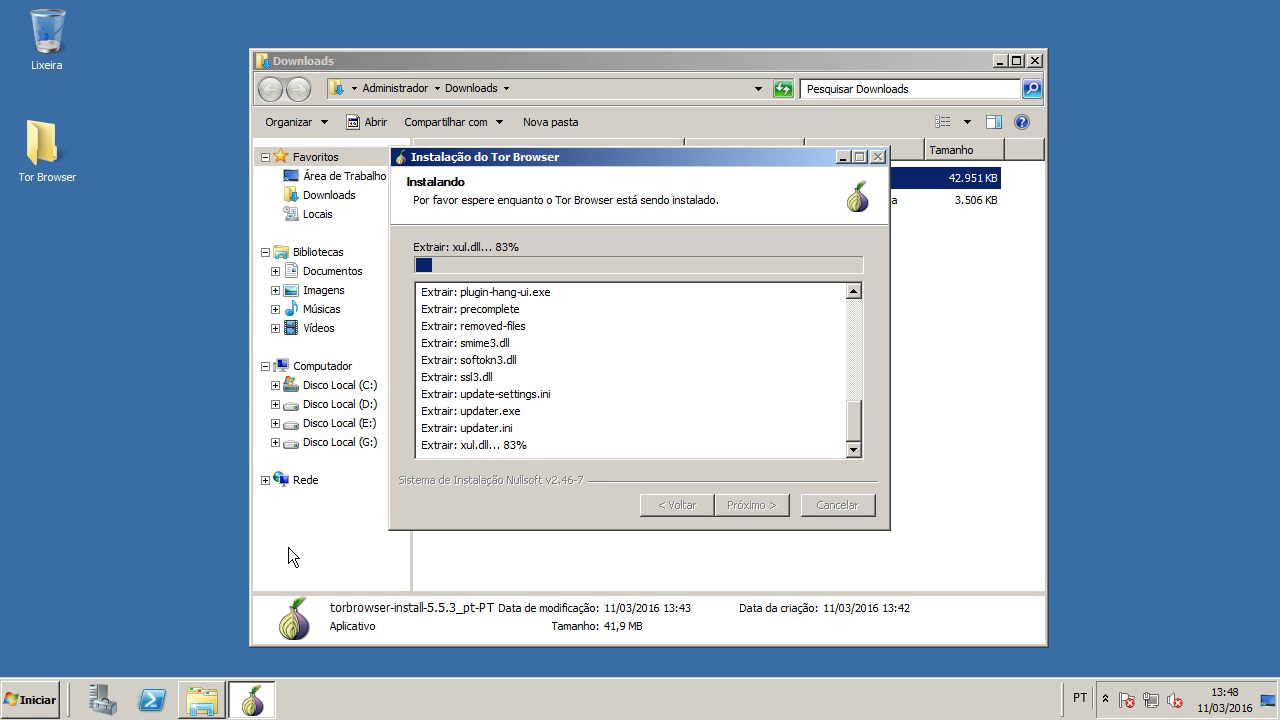
left_click(45, 700)
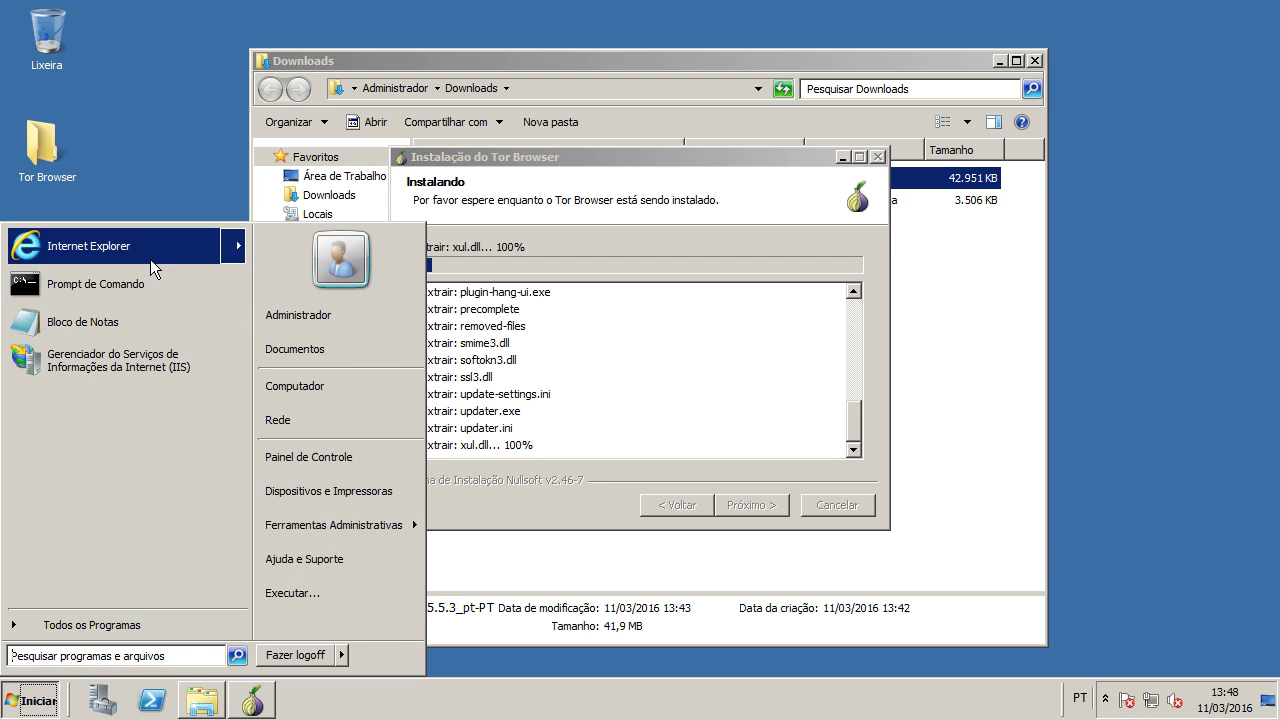
left_click(150, 259)
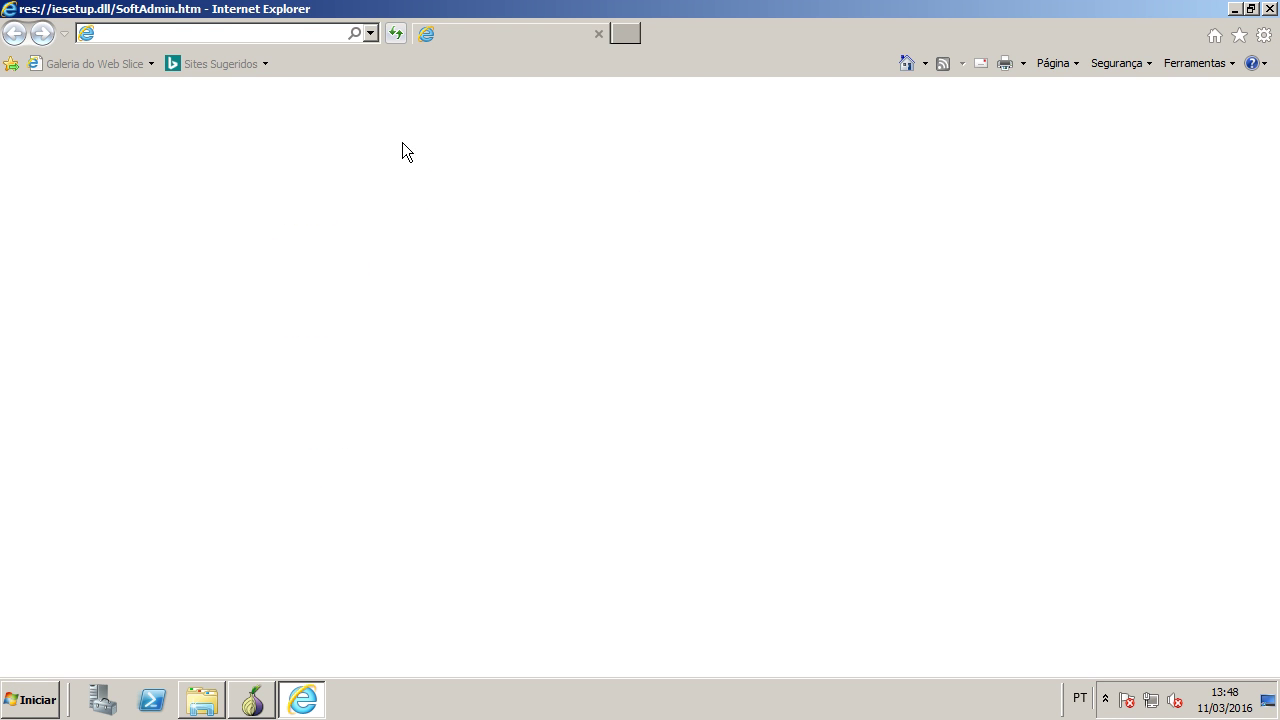
left_click(307, 36)
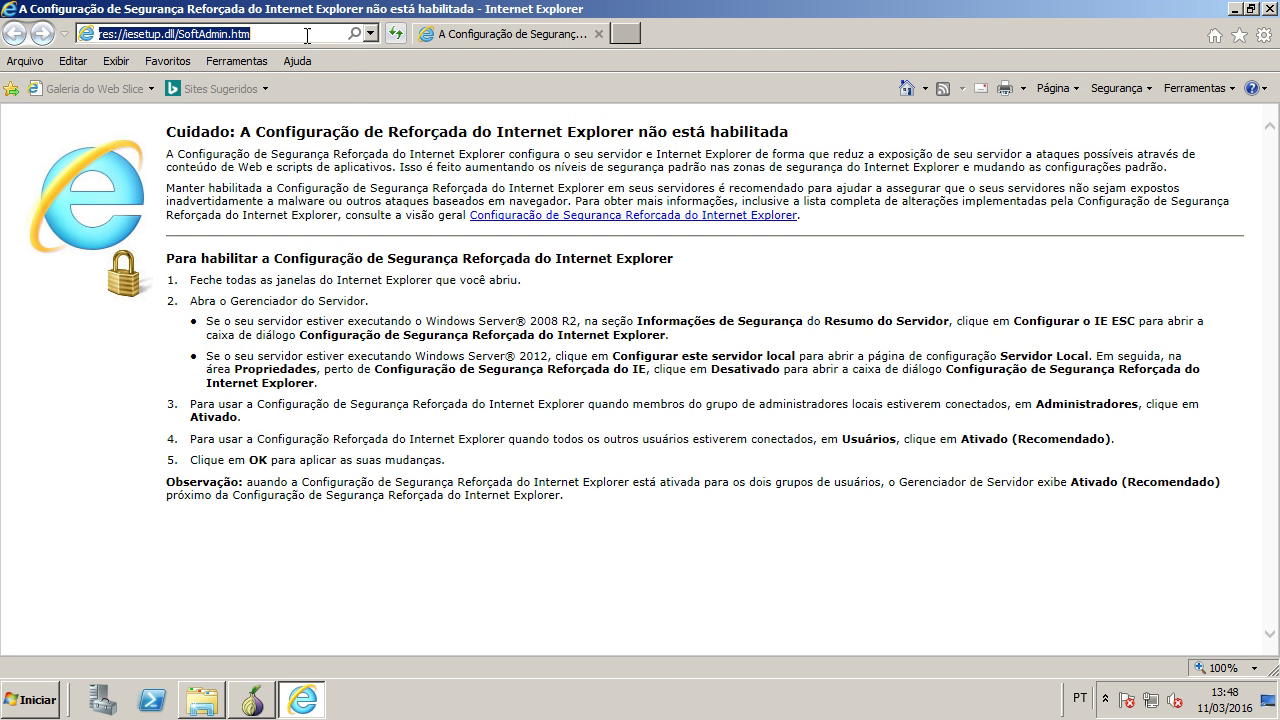
type("localhost")
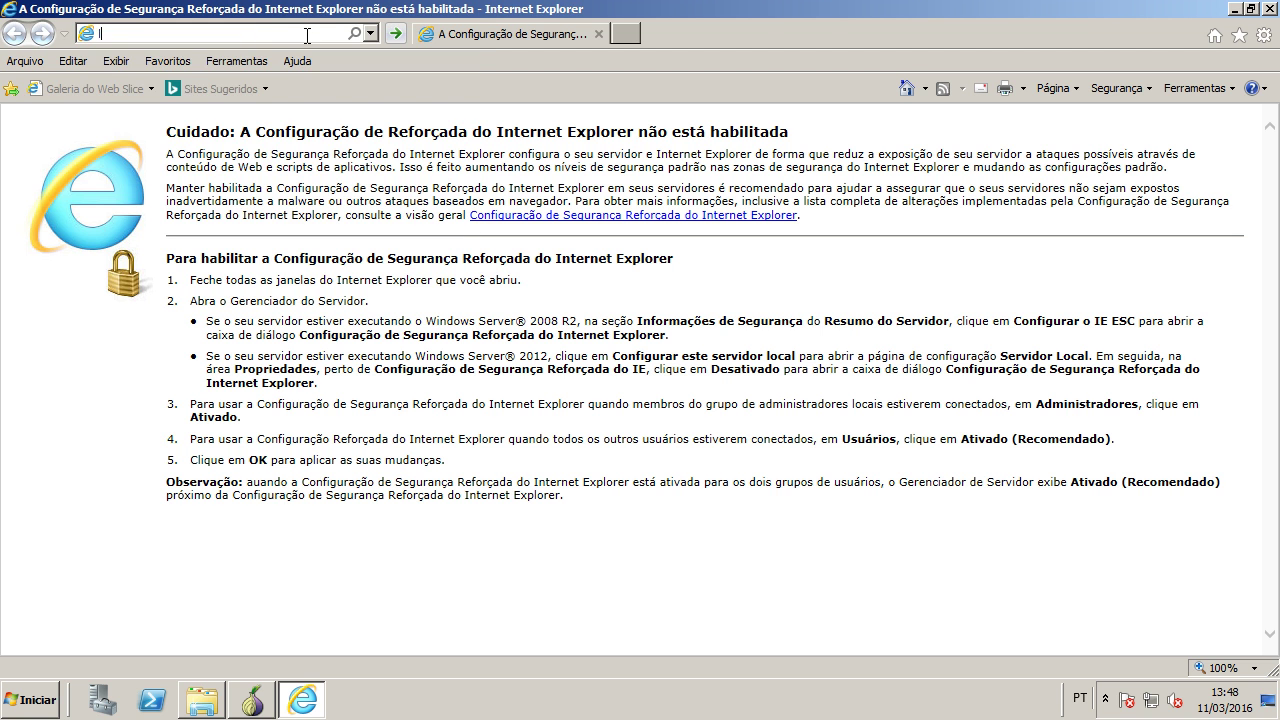
key("Return")
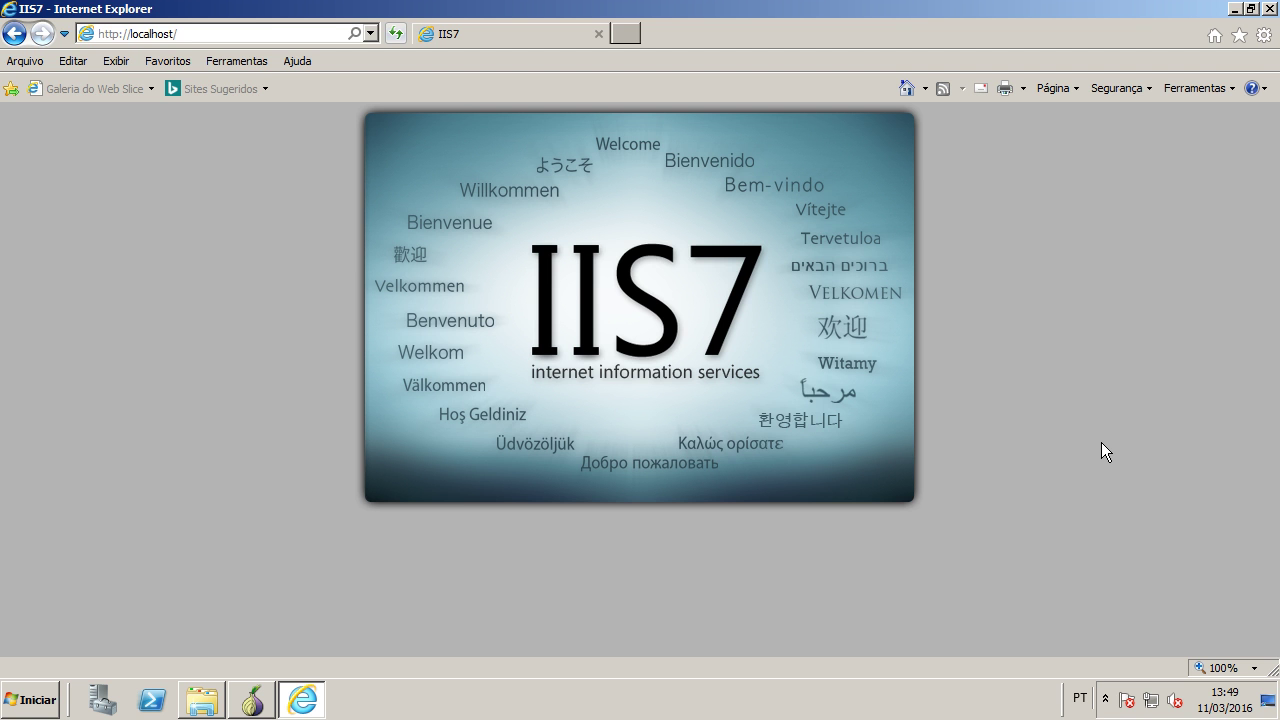
left_click(1270, 8)
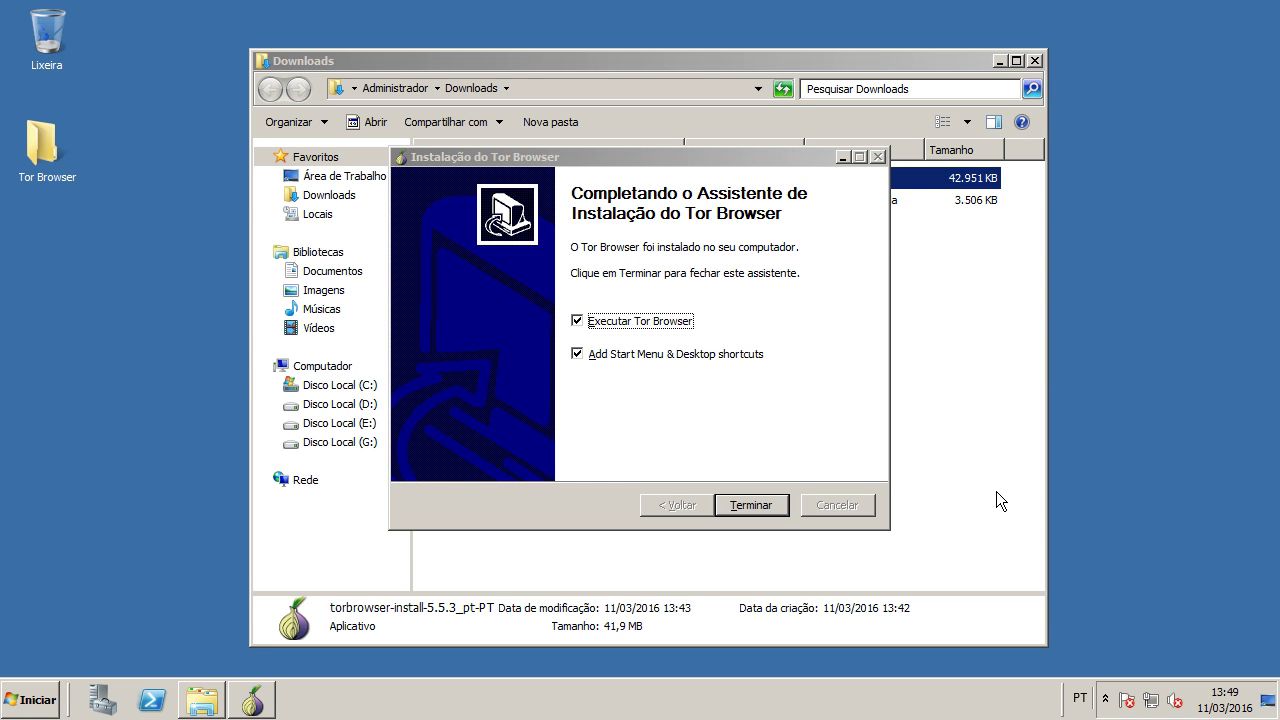
Step: Finish the Tor Browser install without Start Menu/desktop shortcuts and connect Tor directly to the network
left_click(641, 355)
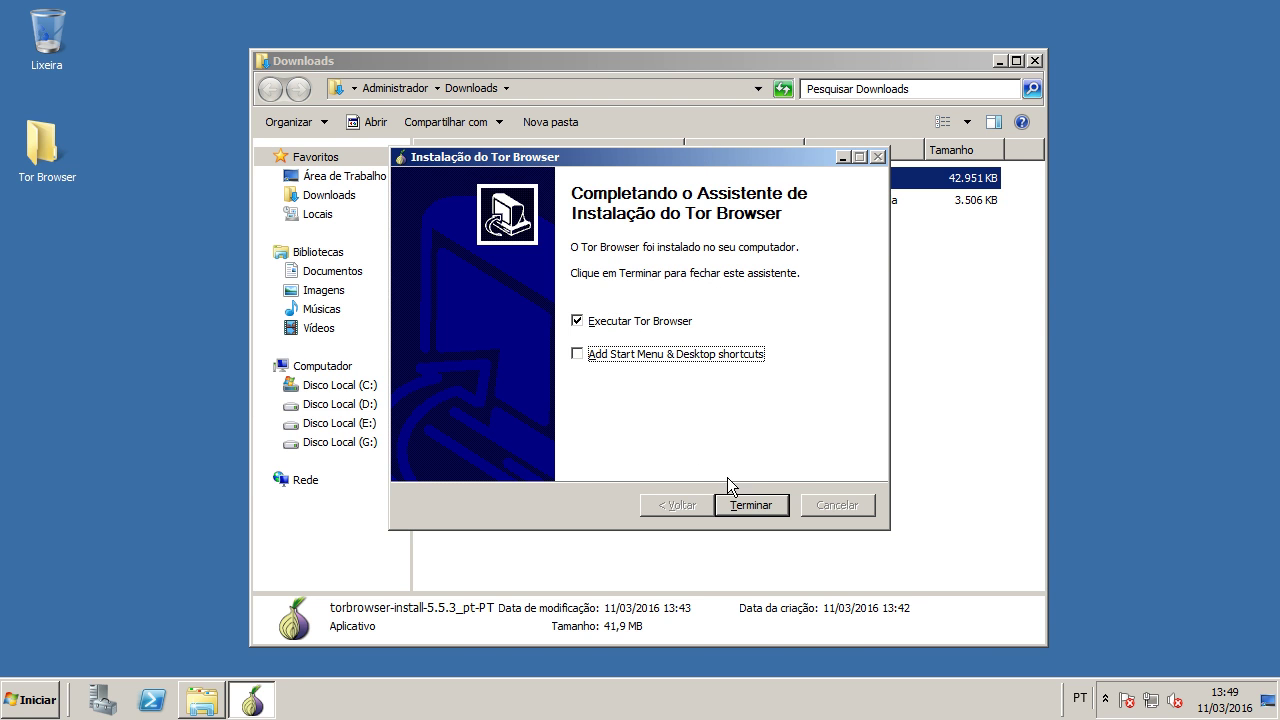
left_click(755, 505)
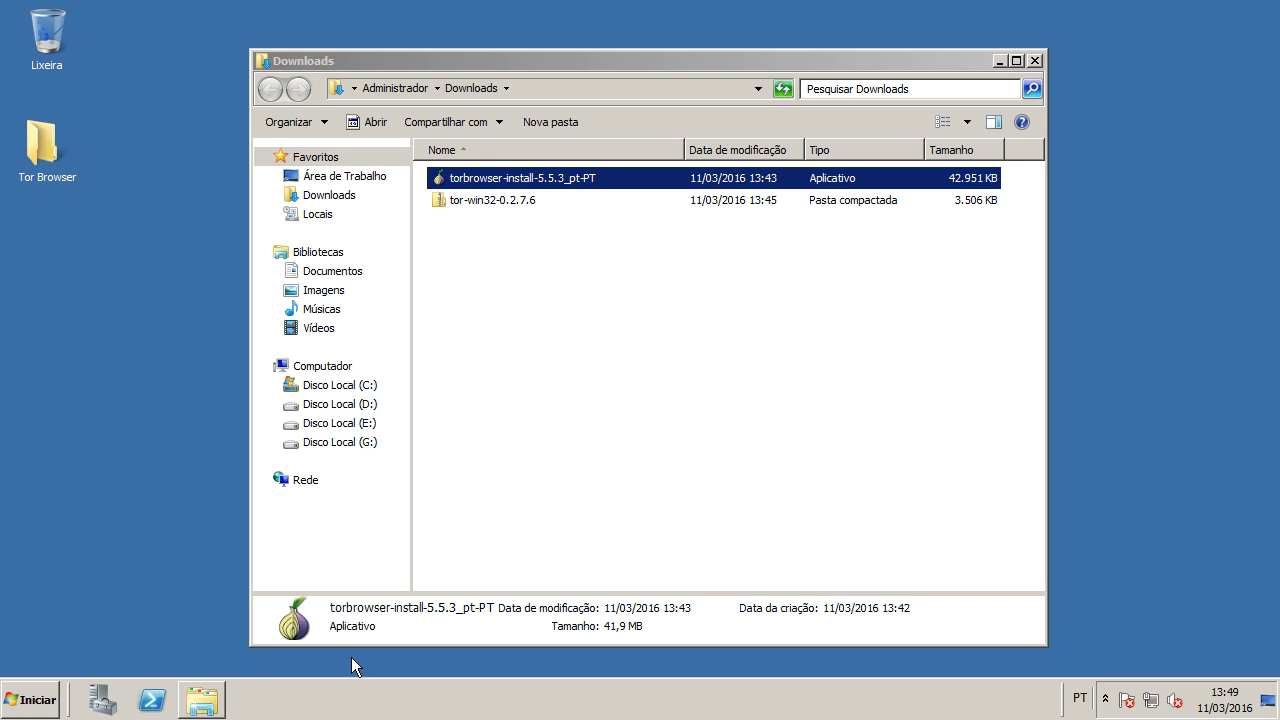
left_click(486, 199)
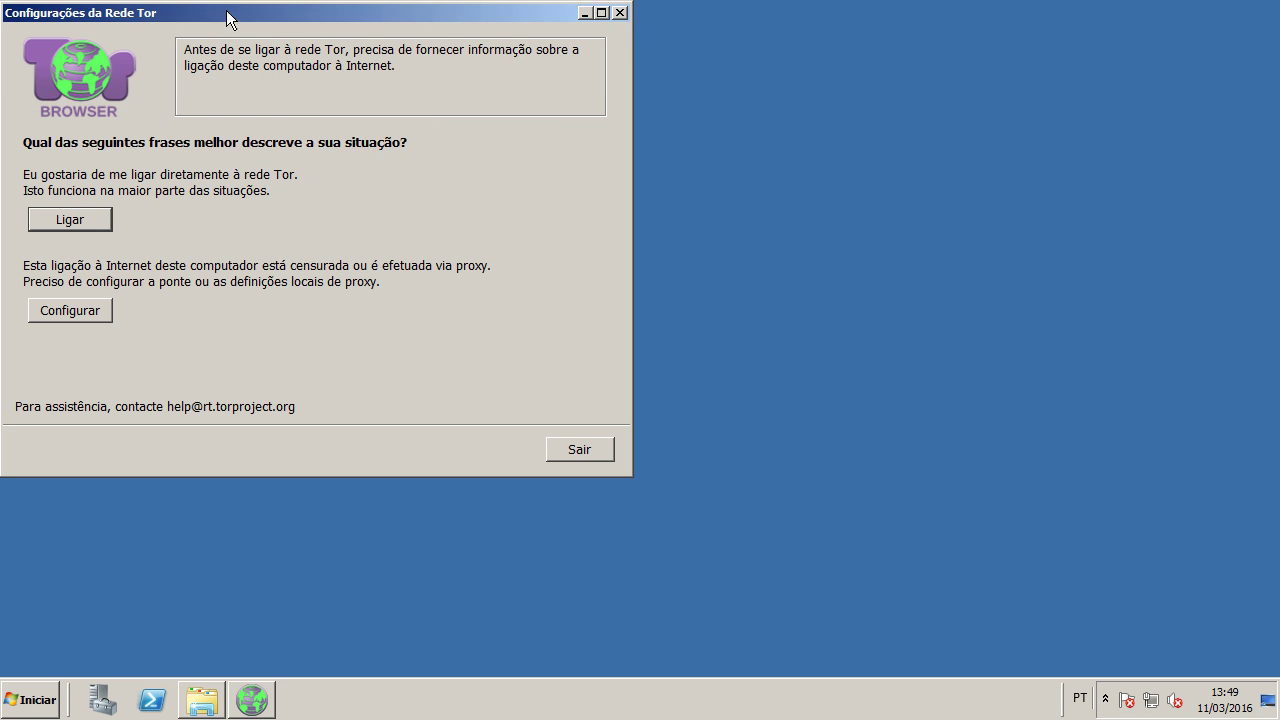
left_click_drag(228, 12, 601, 77)
left_click(455, 285)
left_click_drag(188, 12, 727, 199)
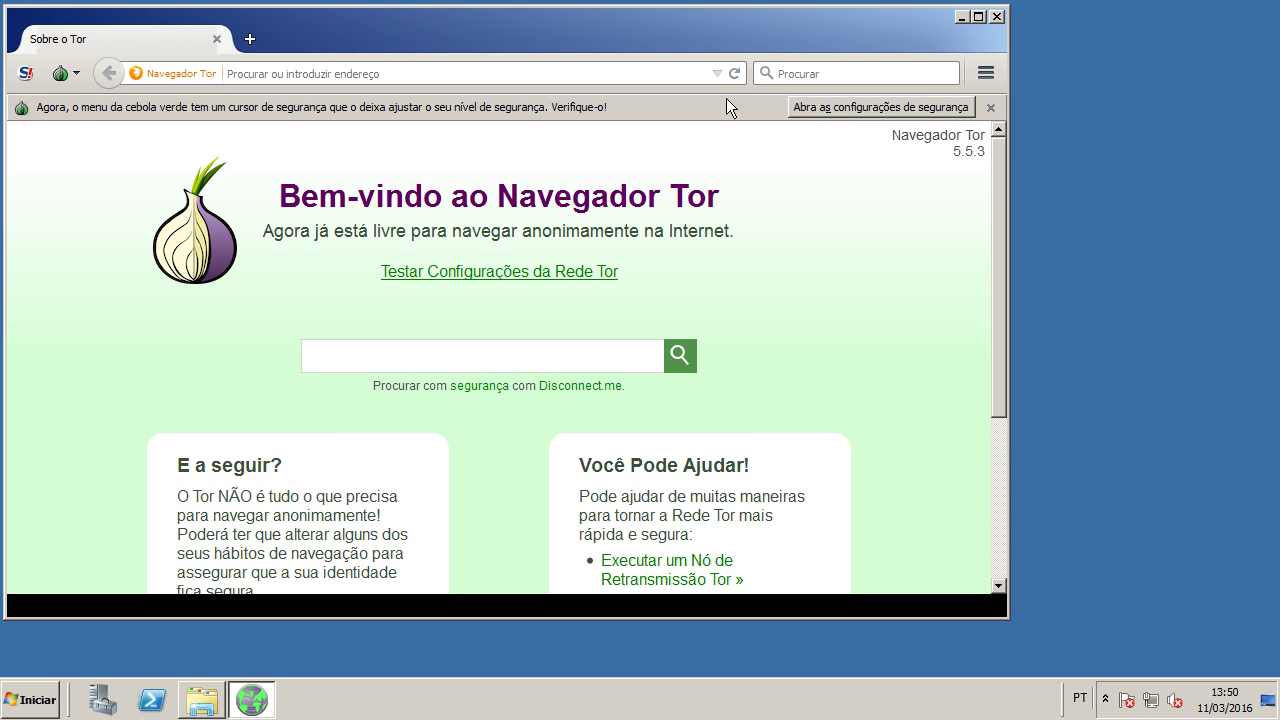
Step: Accept the security settings, show the menu and bookmarks bars, close Tor Browser, and restore Downloads
left_click(908, 103)
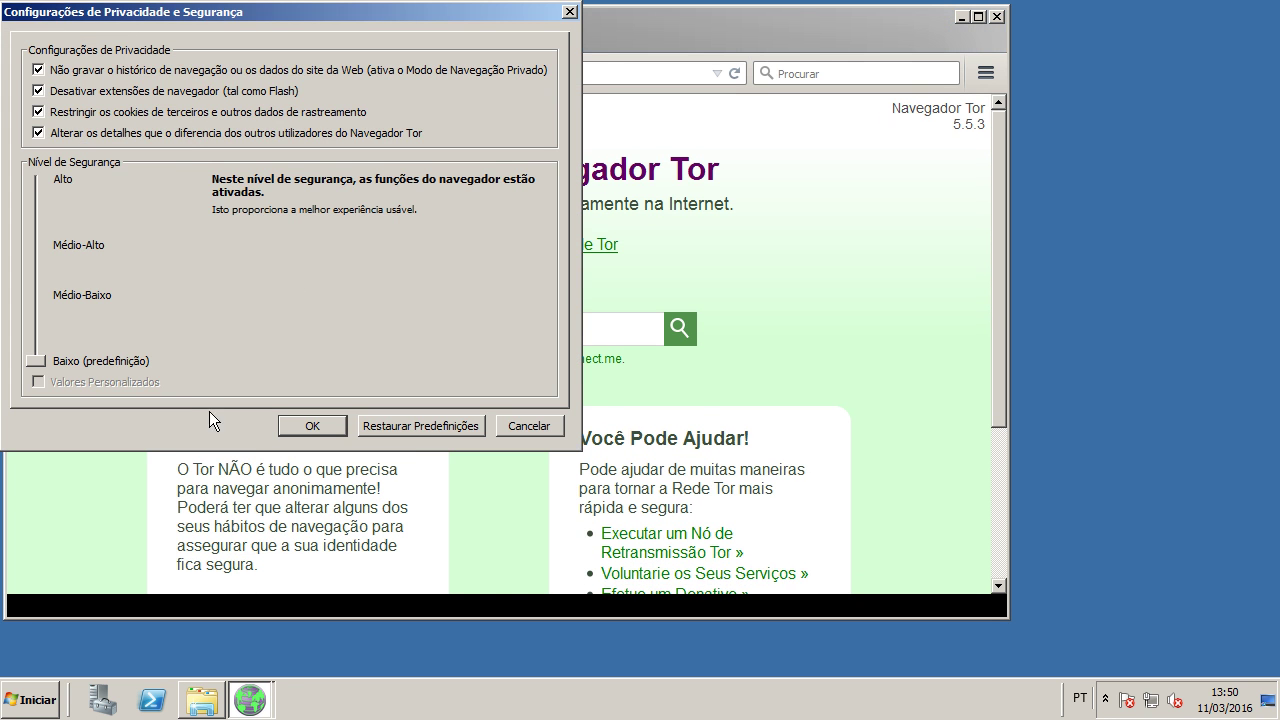
left_click(312, 426)
right_click(569, 38)
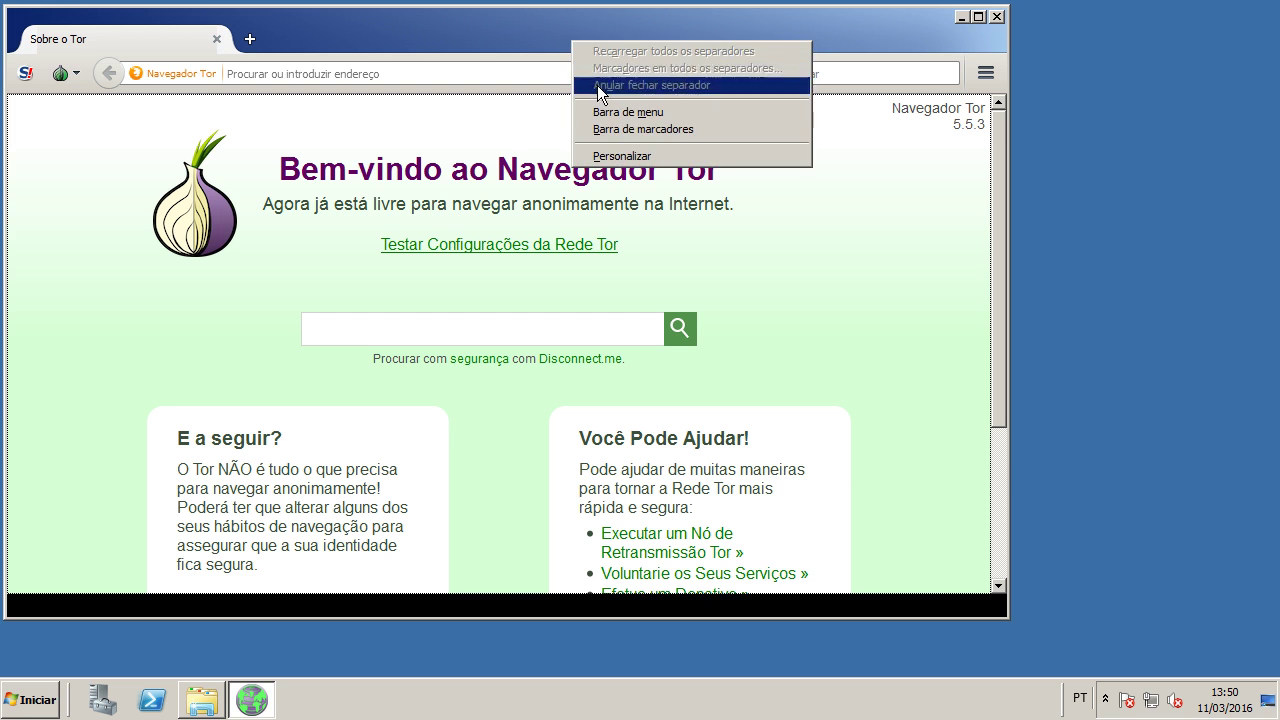
left_click(630, 112)
right_click(608, 38)
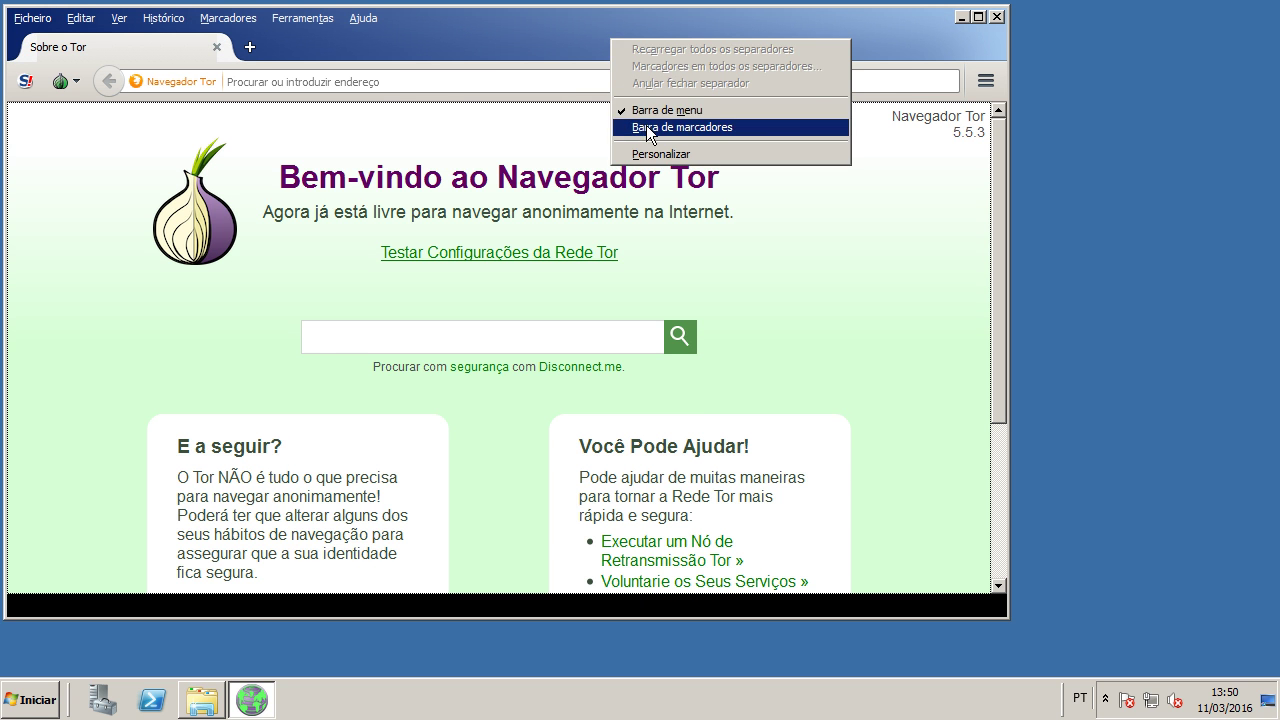
left_click(644, 126)
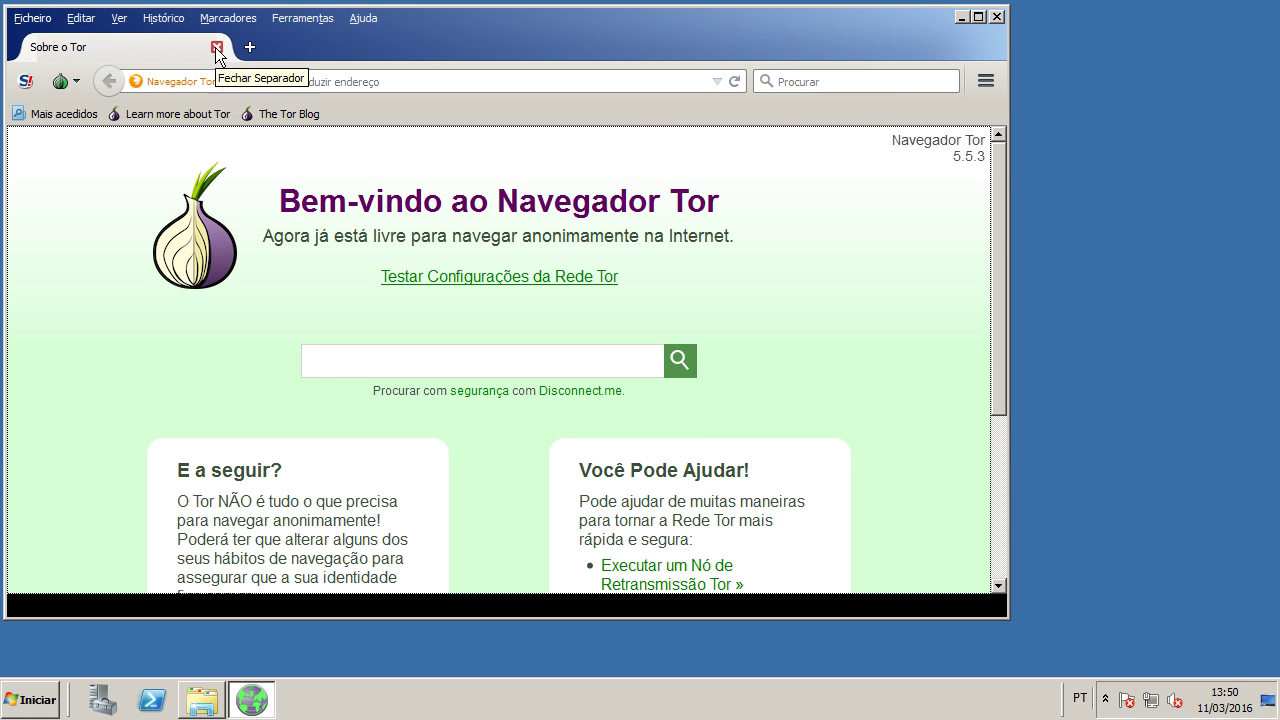
left_click(217, 47)
left_click(216, 699)
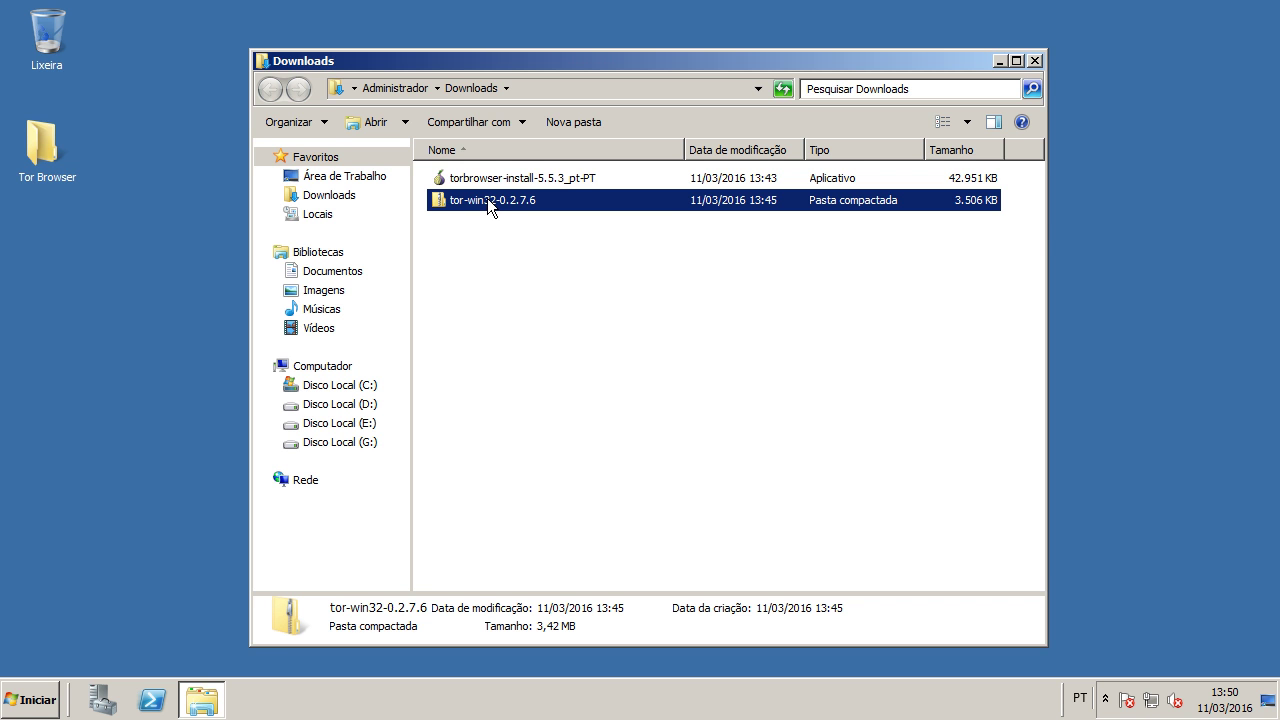
Step: Extract the tor-win32-0.2.7.6 archive with Extrair Tudo, choosing Disco Local (C:) as the destination
right_click(486, 201)
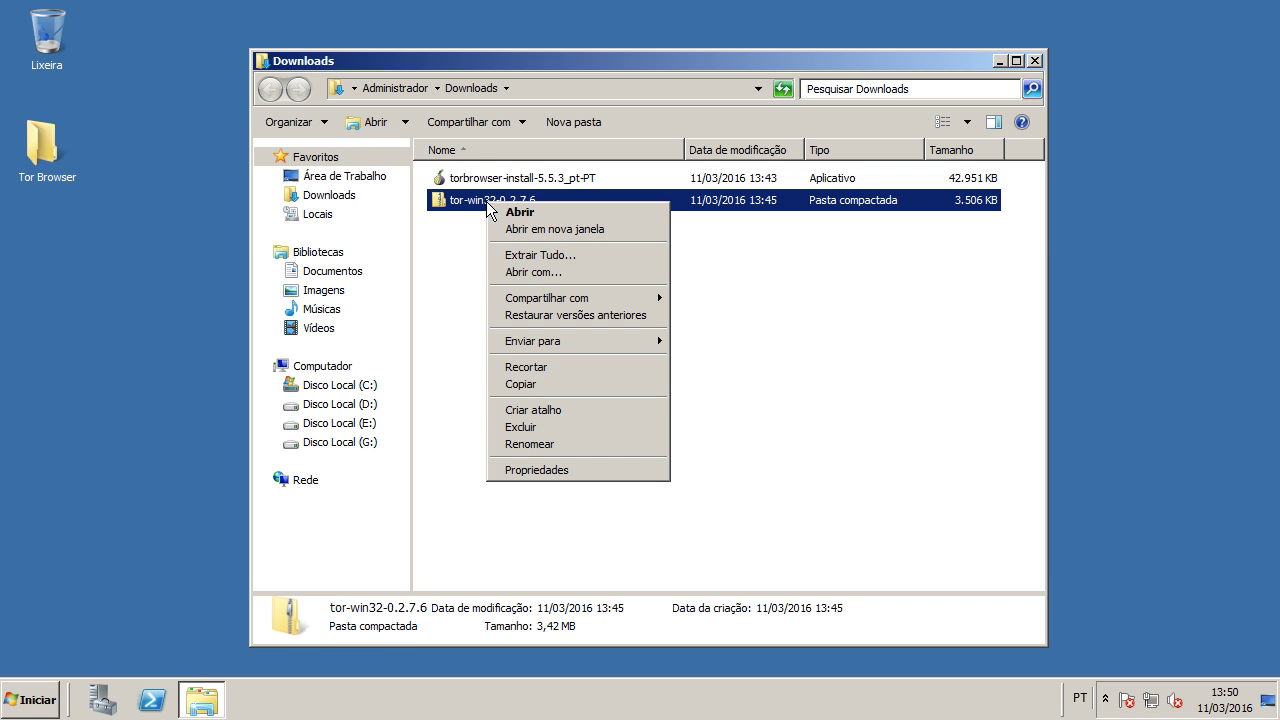
left_click(509, 252)
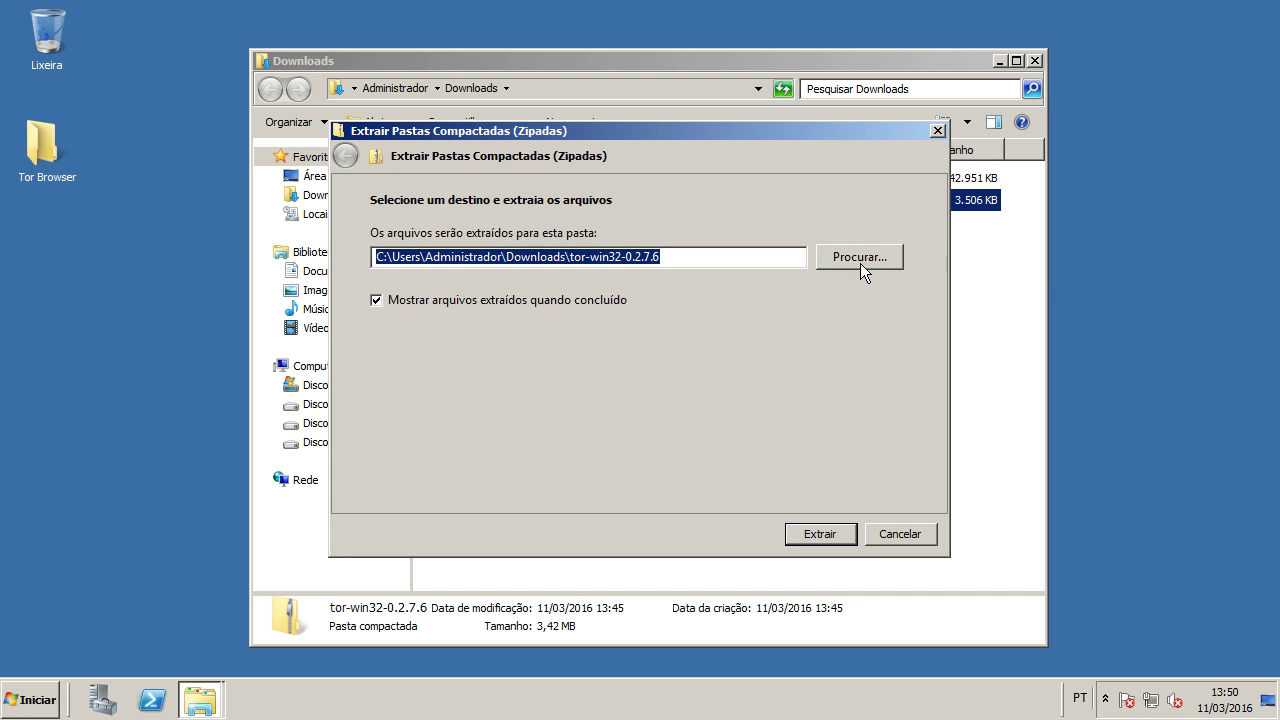
left_click(859, 259)
left_click(507, 329)
left_click(565, 315)
left_click(666, 467)
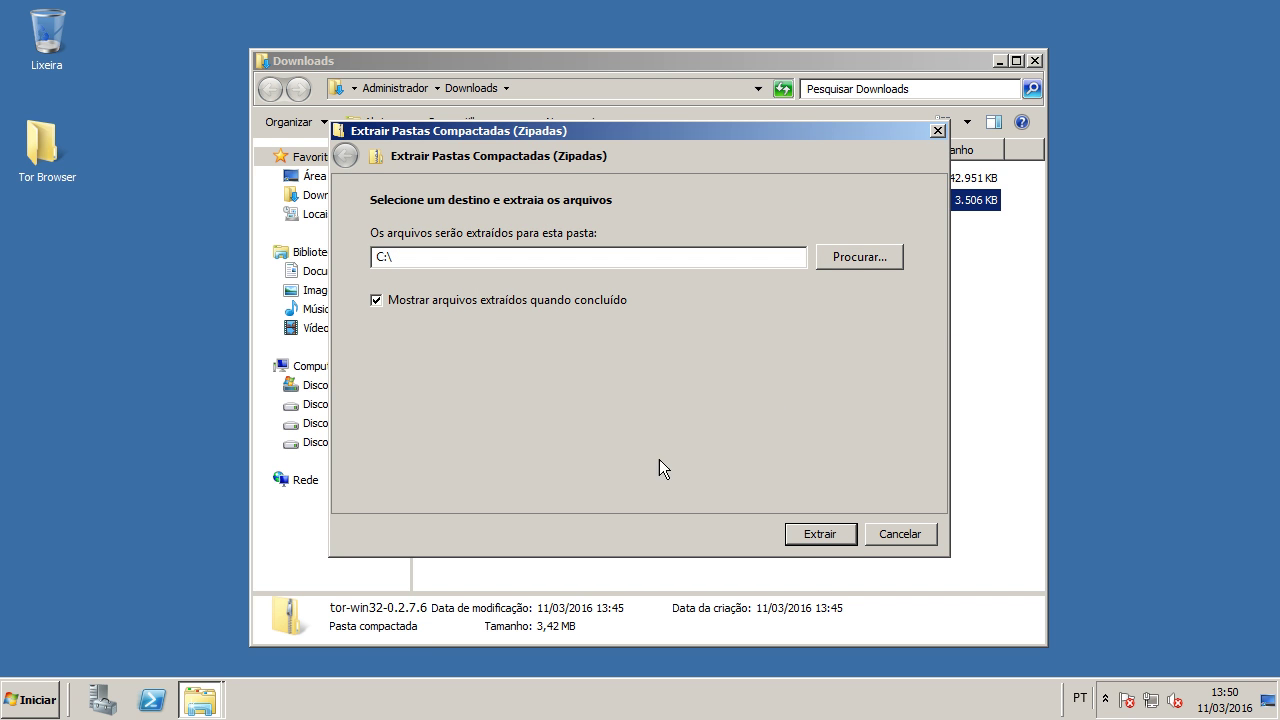
left_click(826, 536)
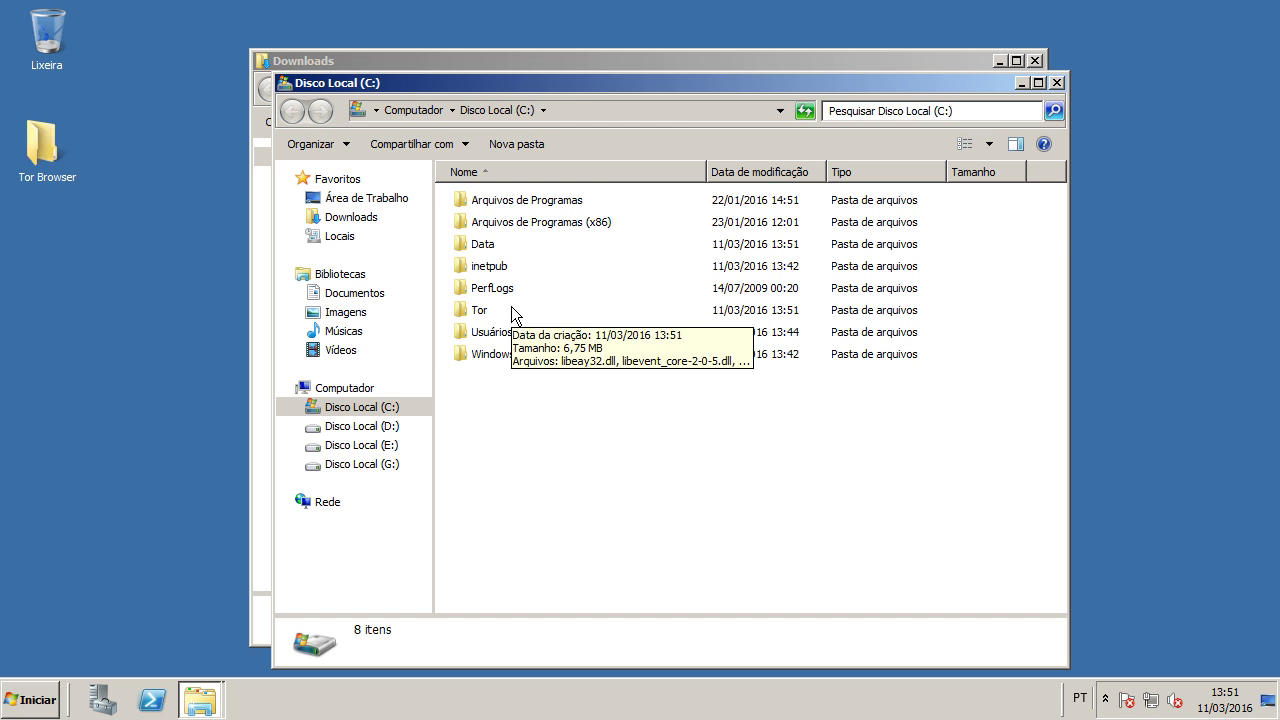
Step: Open C:\Data\Tor and check the geoip and geoip6 files
double_click(491, 253)
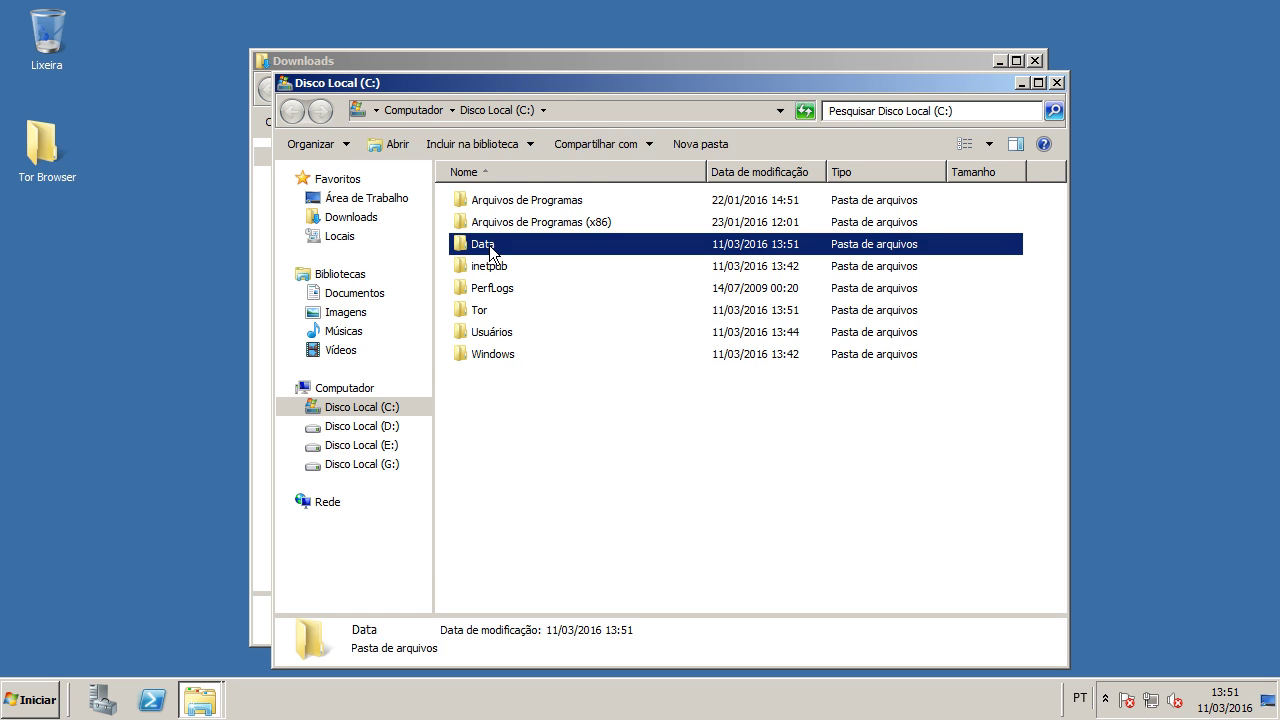
double_click(488, 205)
left_click(498, 206)
left_click(505, 223)
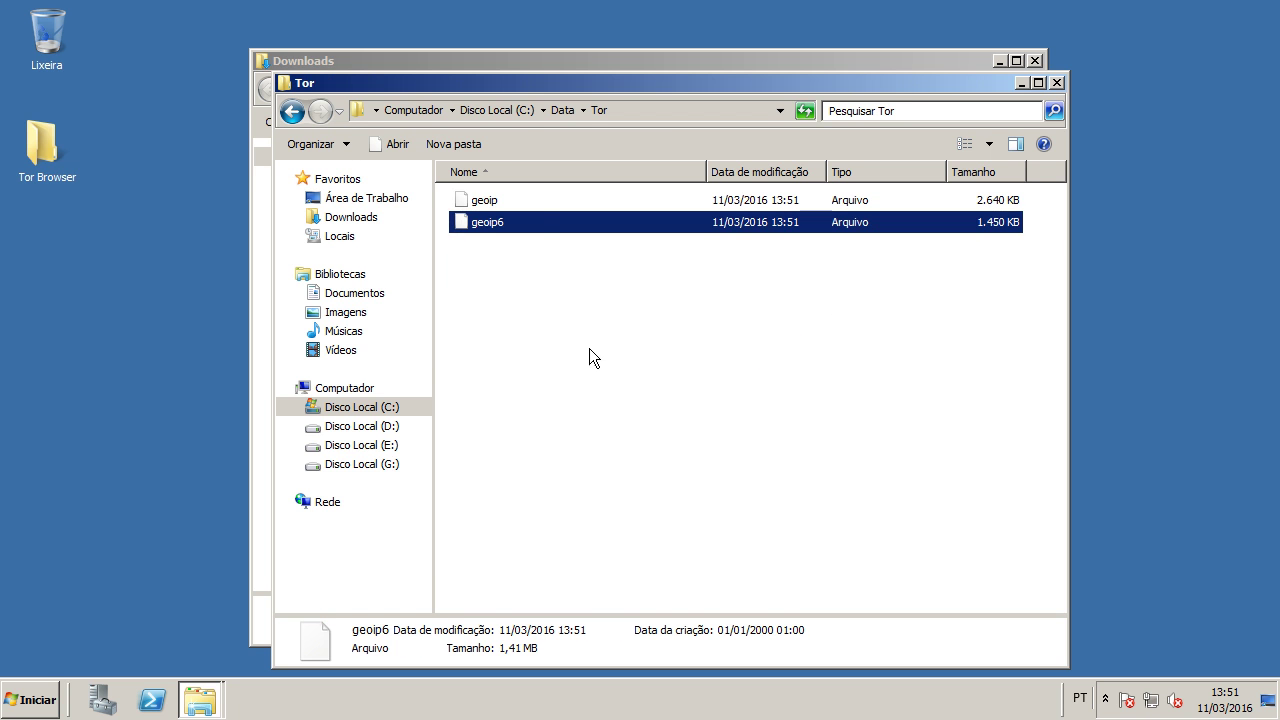
Step: Open C:\Tor and review its nine files, tor.exe and the DLLs
left_click(511, 112)
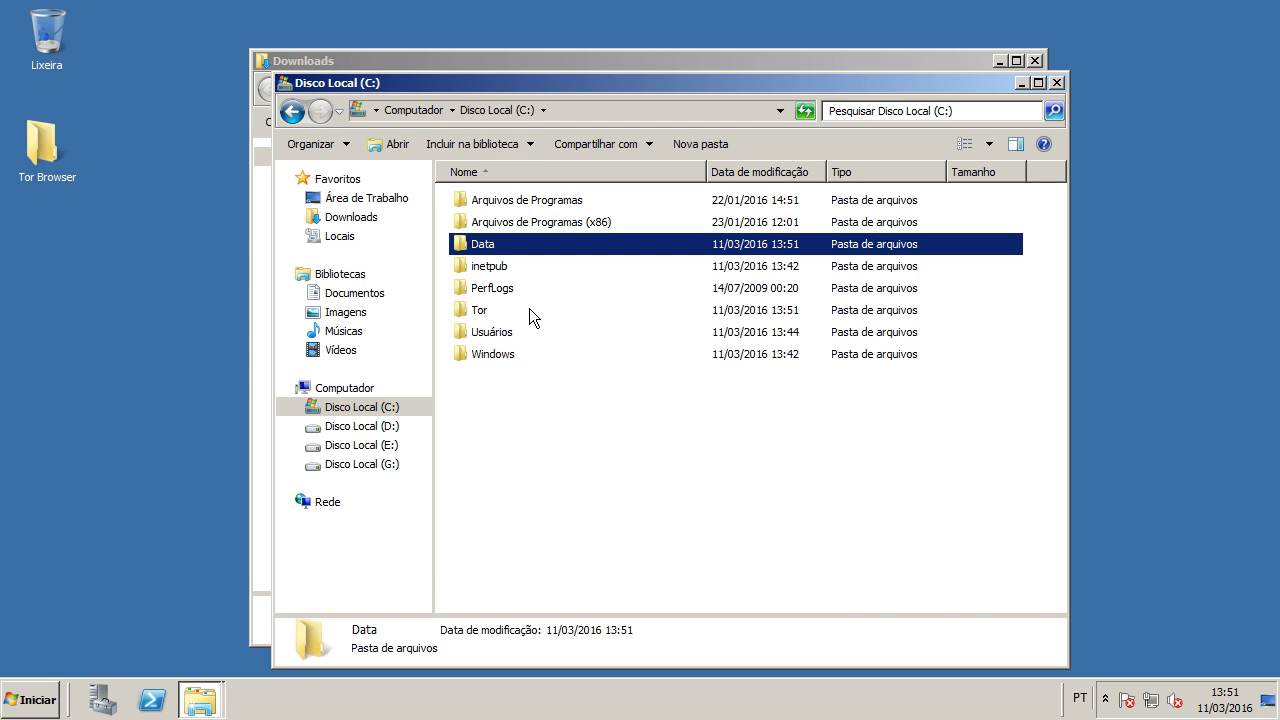
double_click(488, 312)
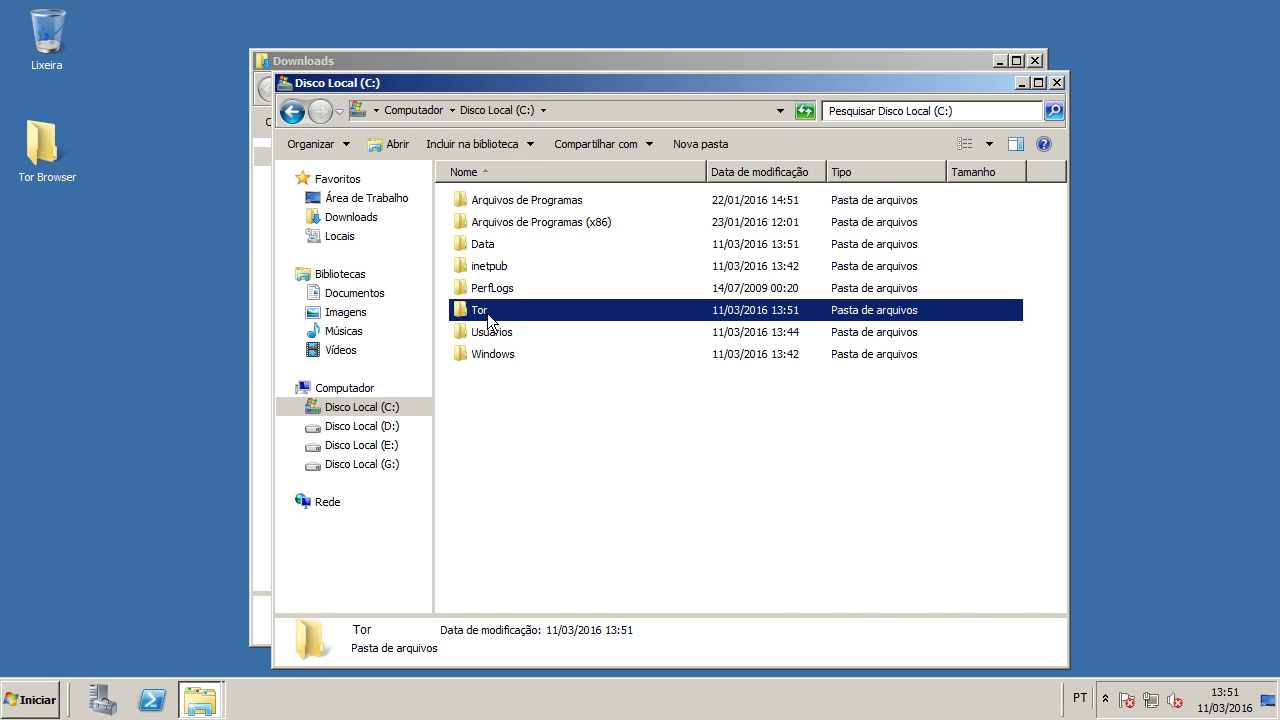
left_click_drag(660, 485, 512, 190)
left_click(553, 445)
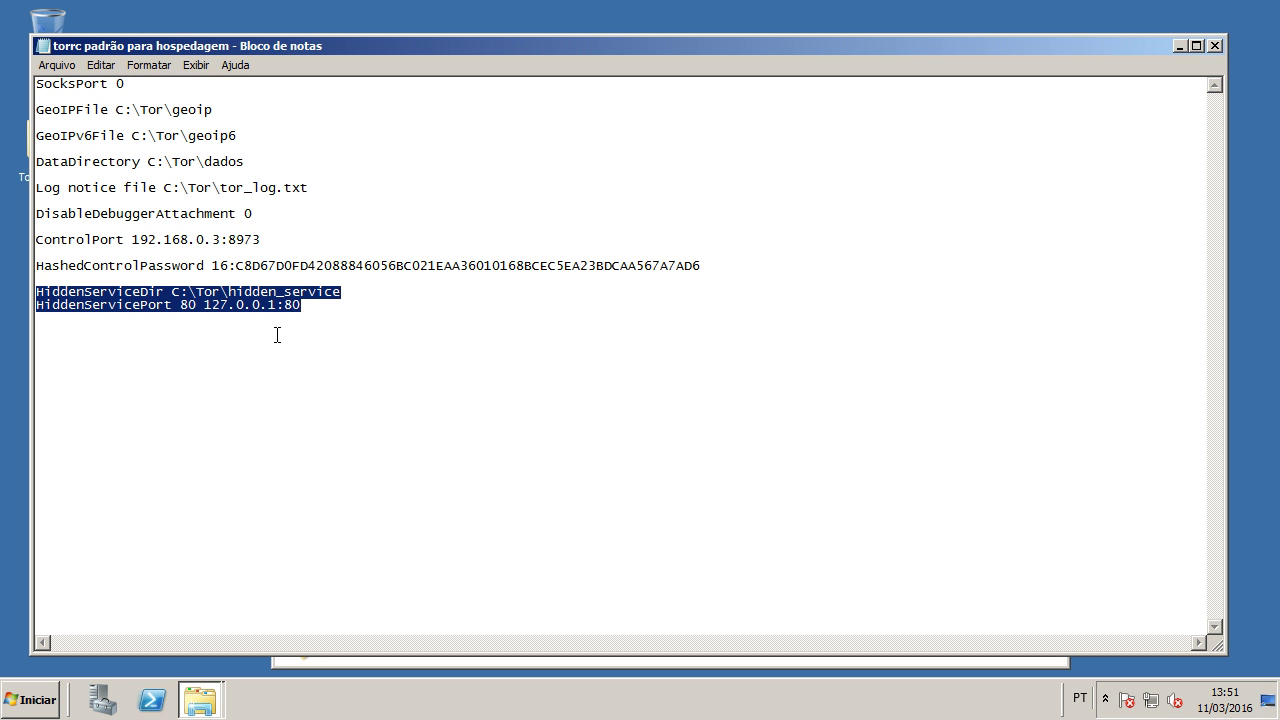
Step: Select all the torrc configuration text, then close the torrc file
left_click(394, 422)
left_click_drag(484, 503, 13, 60)
key("ctrl+c")
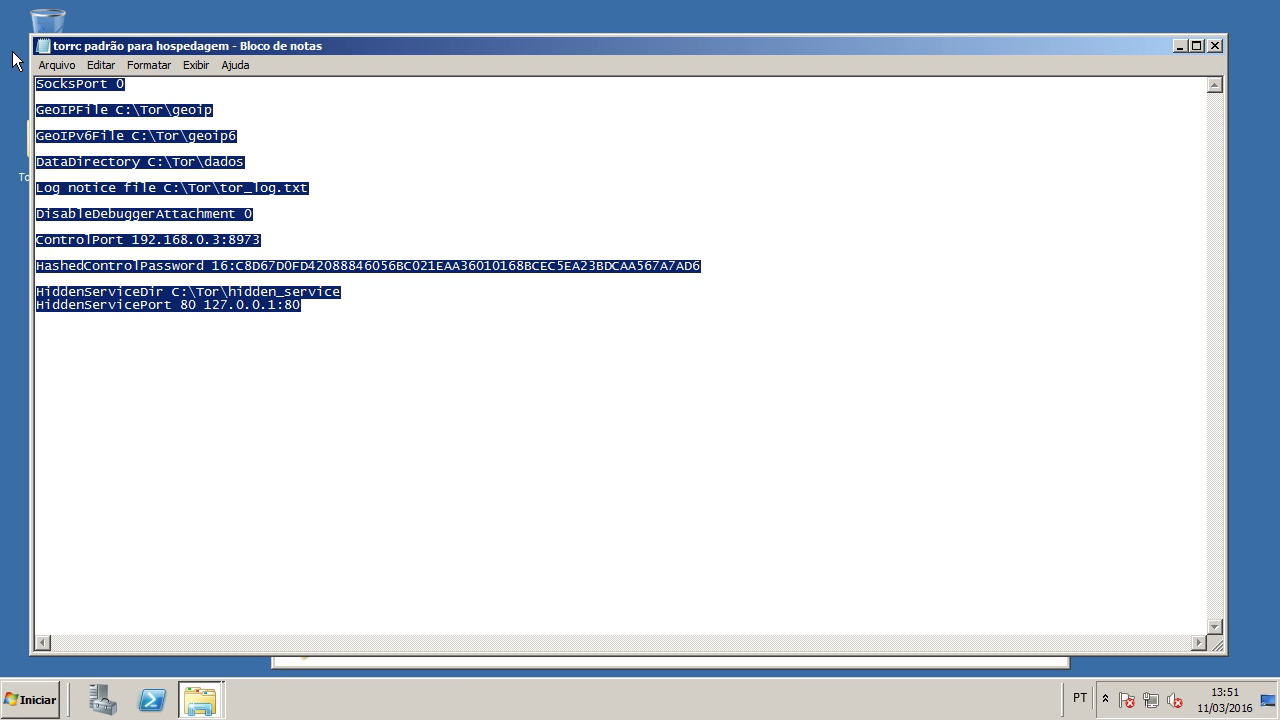
left_click(1212, 47)
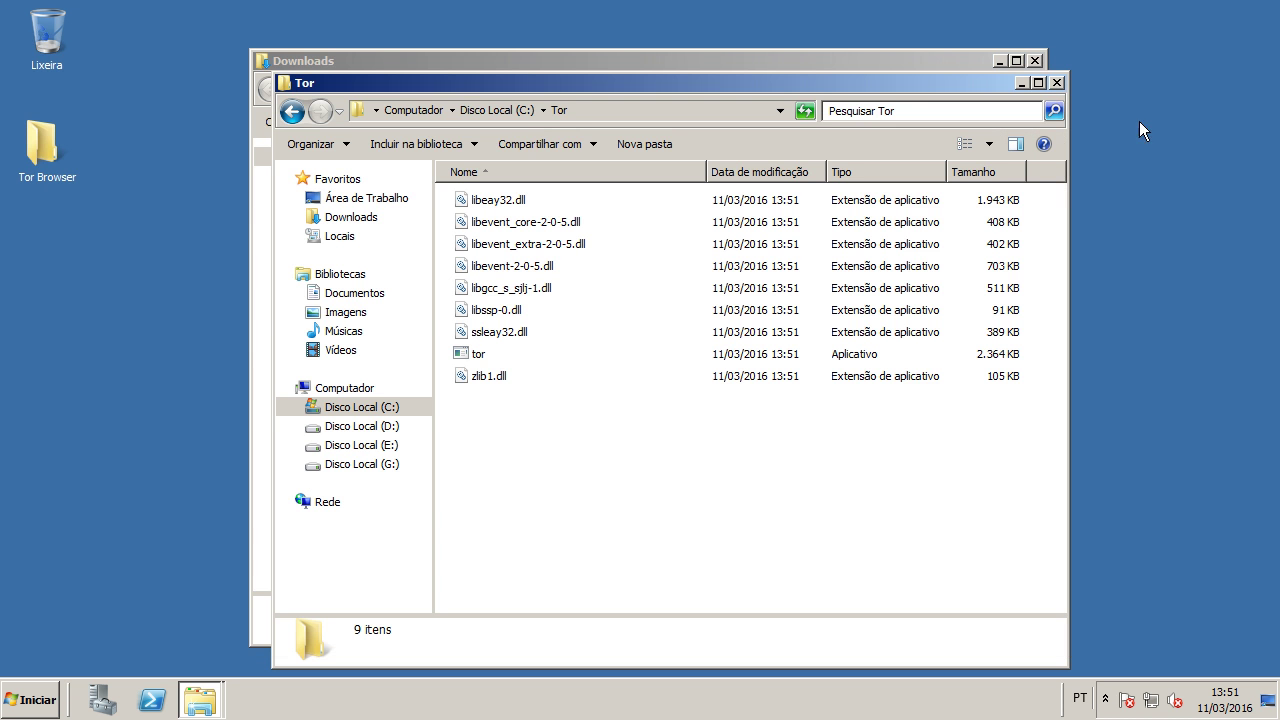
Step: Create a conftor text document in C:\Data and paste the Tor configuration into it
left_click(497, 110)
double_click(480, 243)
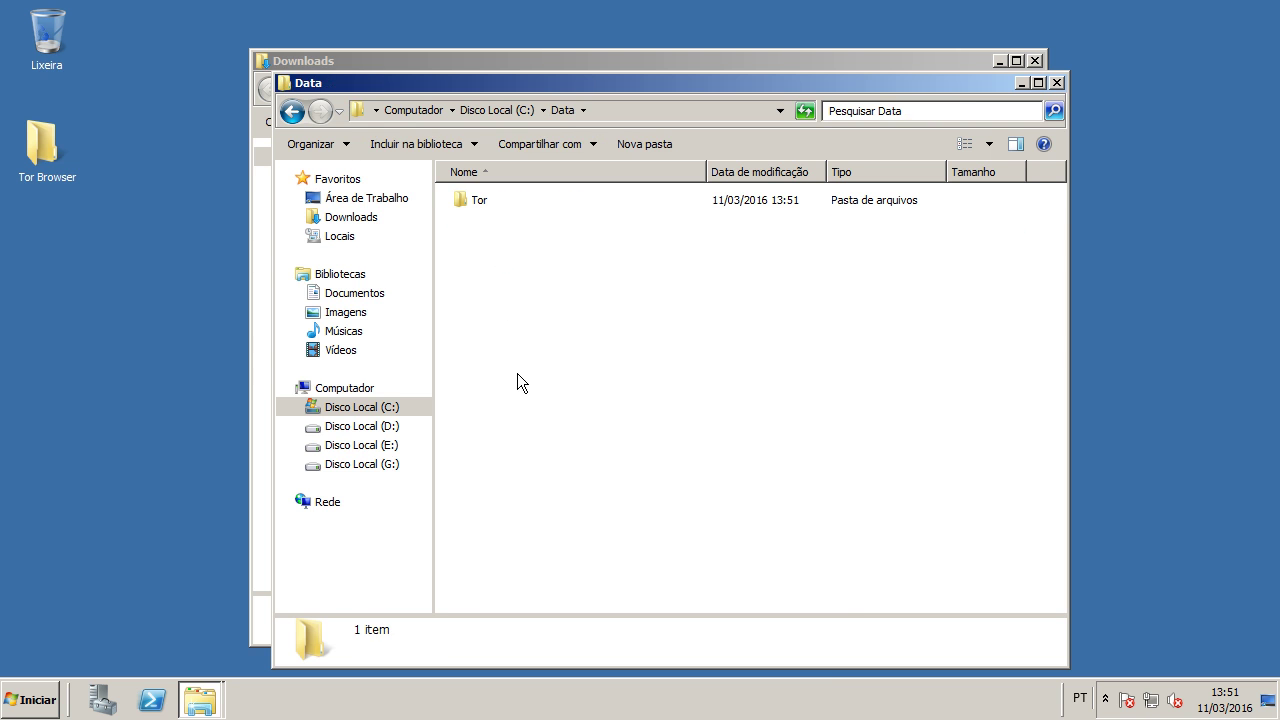
right_click(518, 377)
mouse_move(562, 558)
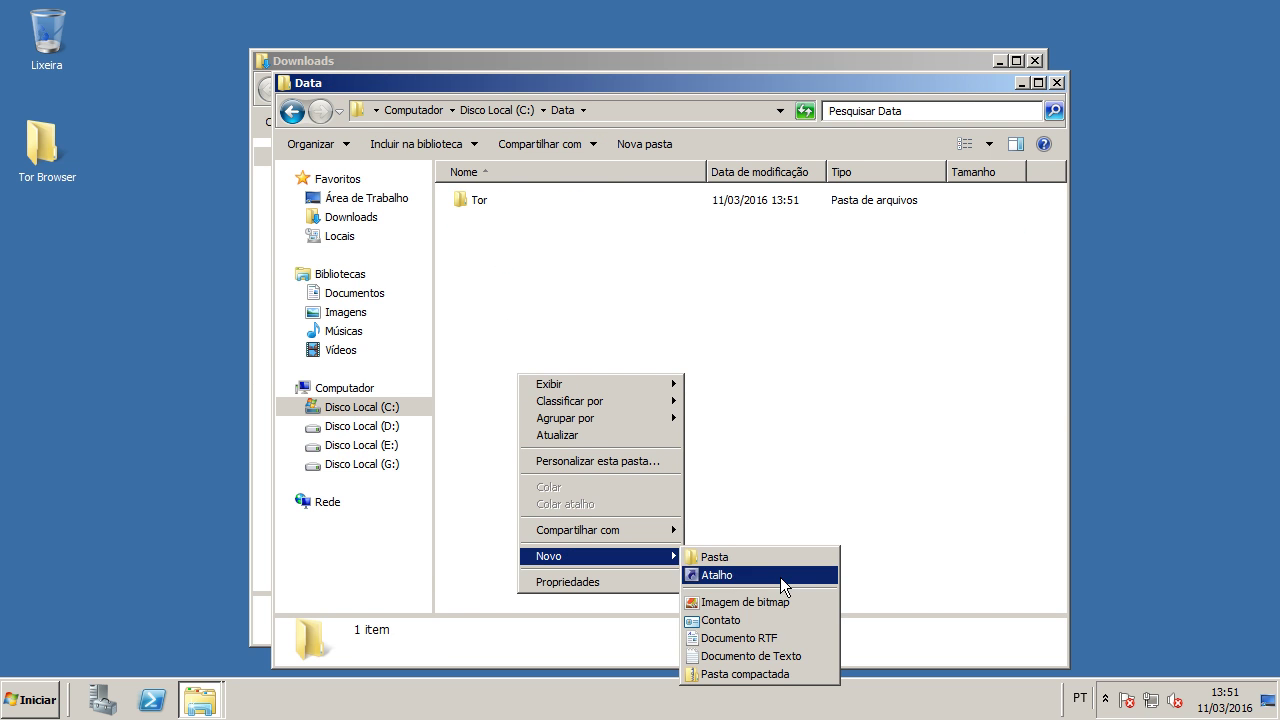
left_click(760, 656)
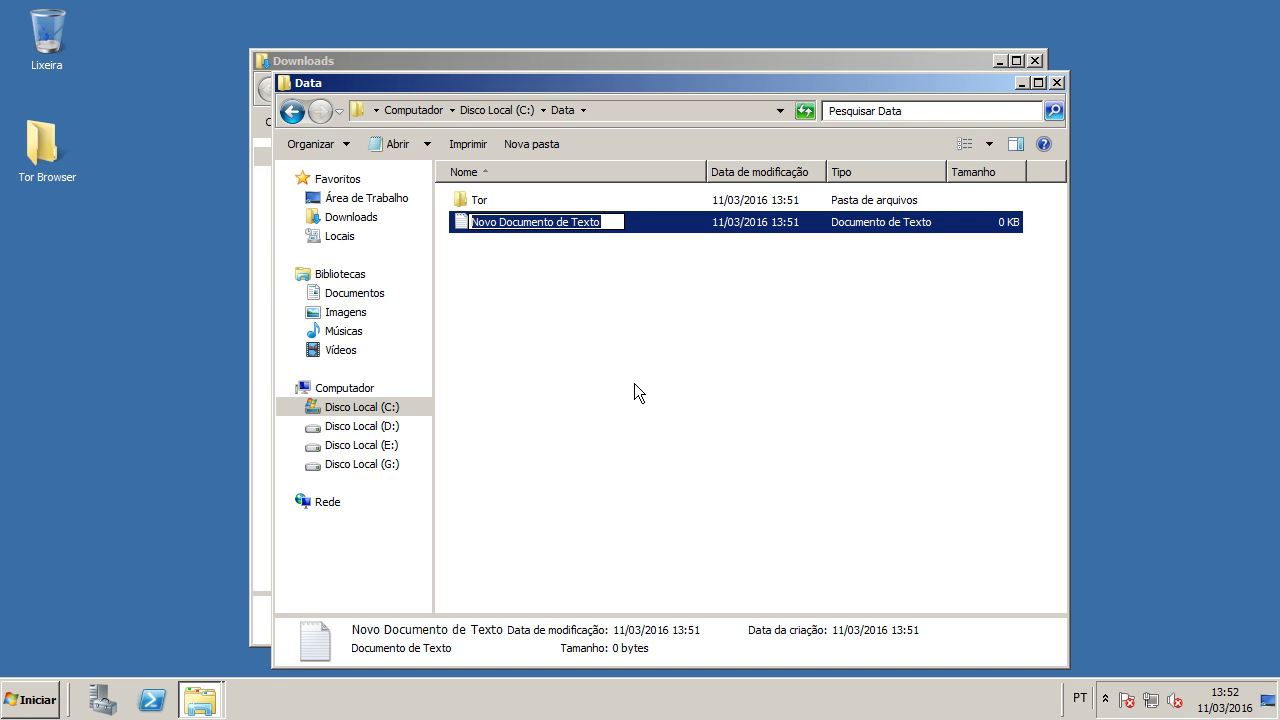
type("conftor")
key("Return")
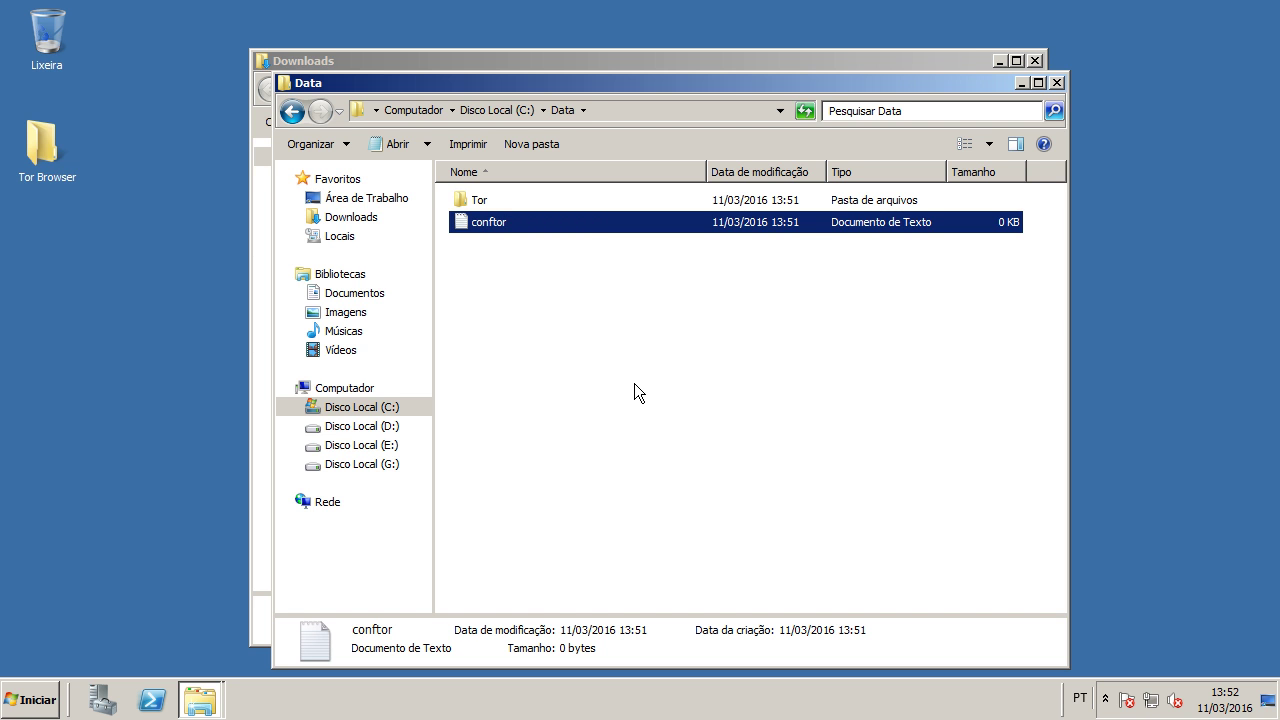
key("Return")
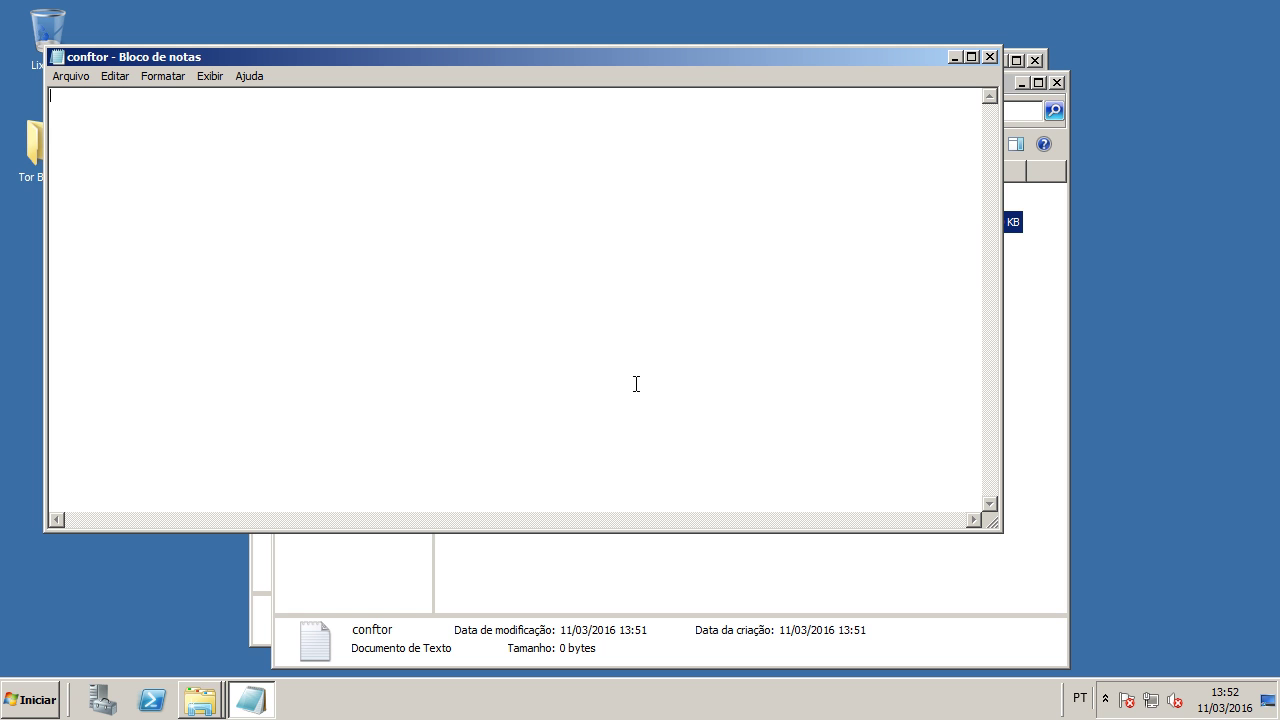
key("ctrl+v")
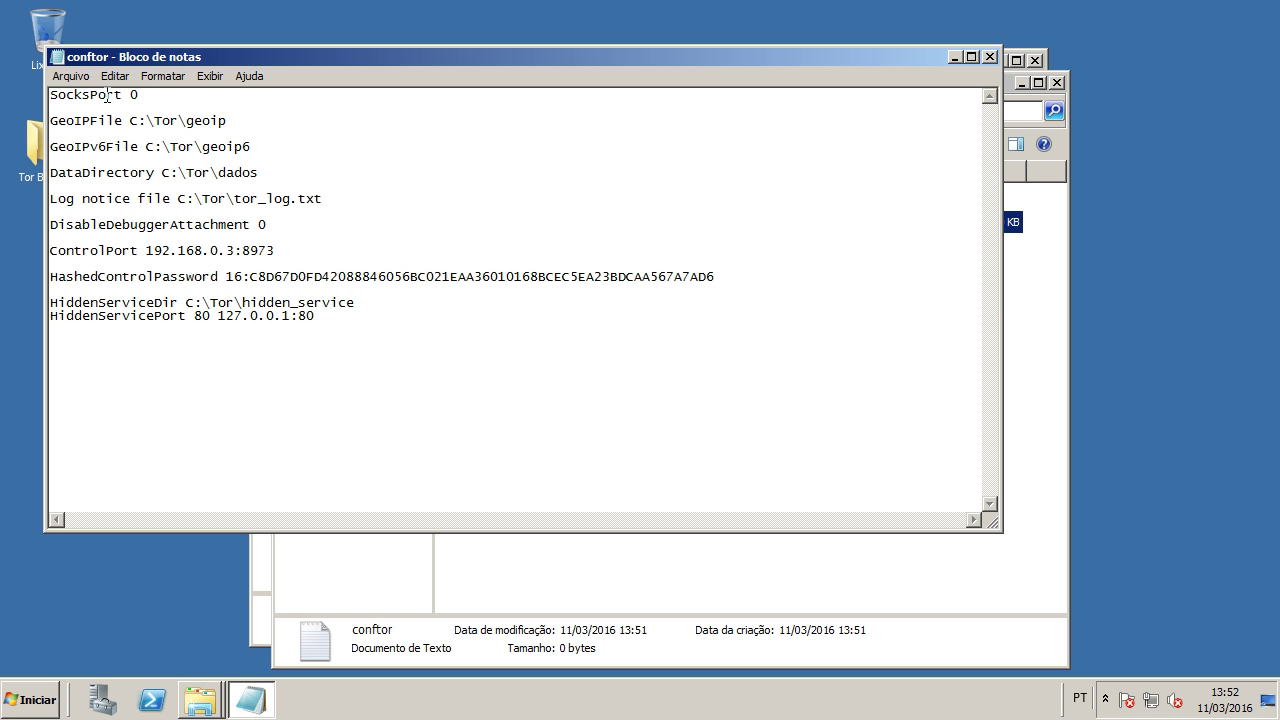
Step: Select the SocksPort value 0, then copy the C:\Data\Tor path from Explorer's address bar
left_click_drag(120, 95, 168, 97)
left_click(180, 98)
left_click(127, 95)
double_click(131, 95)
left_click(1015, 345)
double_click(500, 201)
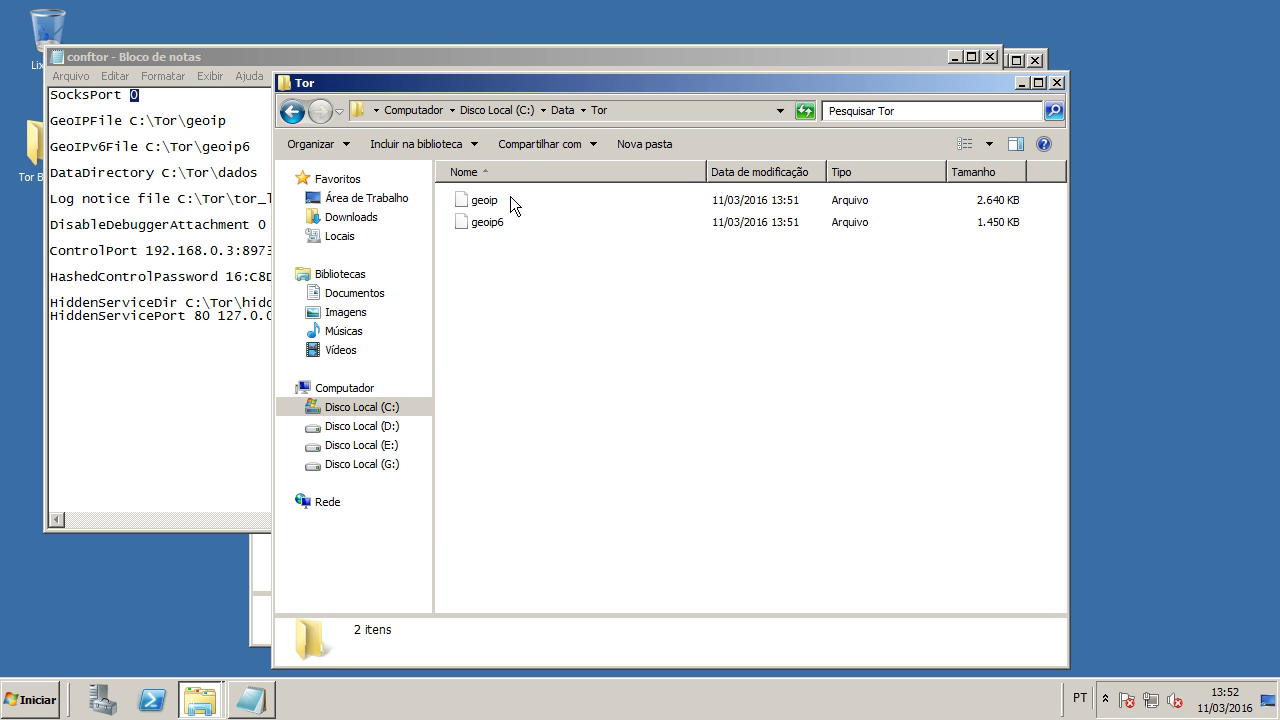
left_click(628, 112)
key("ctrl+c")
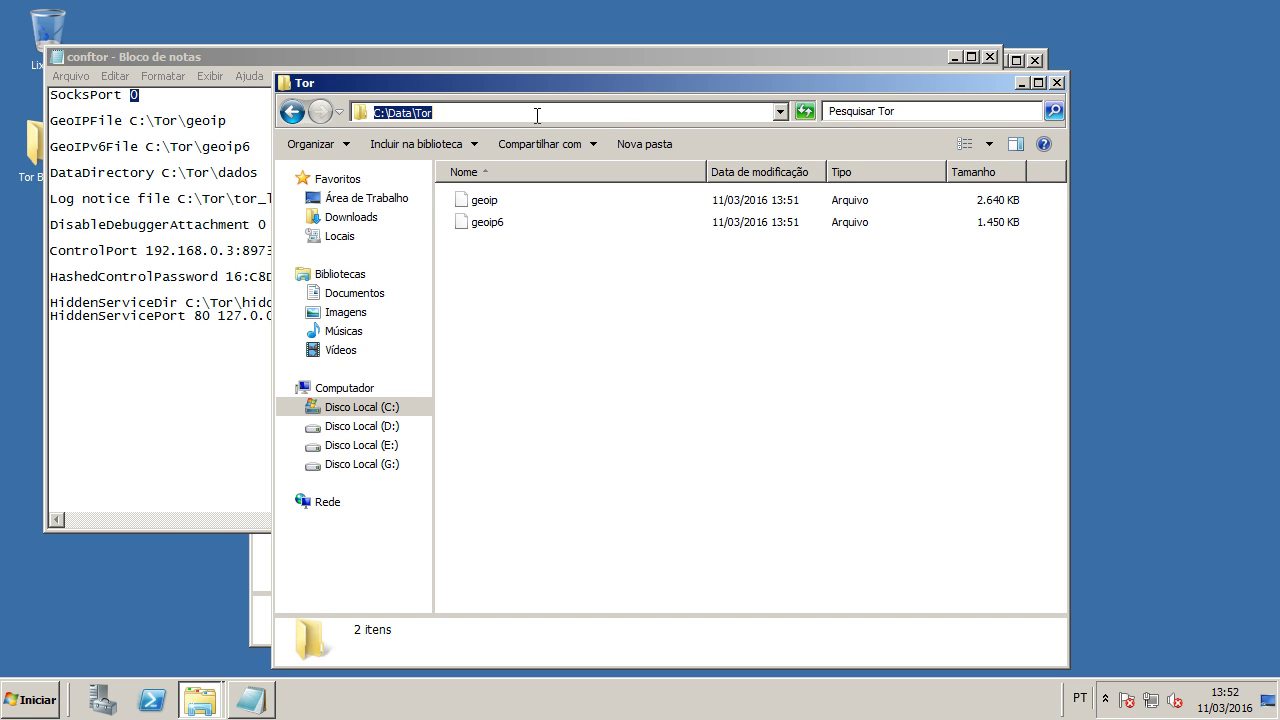
Step: Change the GeoIPFile and GeoIPv6File paths from C:\Tor\ to C:\Data\Tor\
left_click(130, 120)
left_click_drag(130, 120, 194, 118)
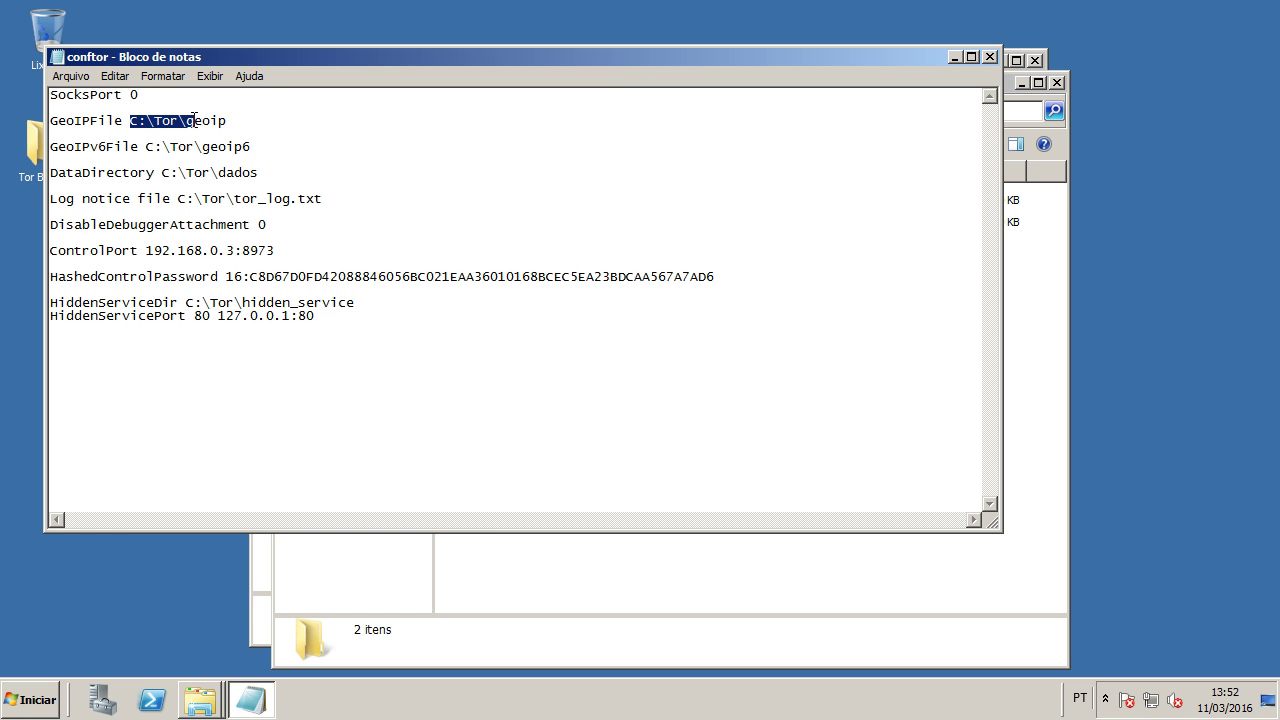
key("ctrl+v")
type("\\")
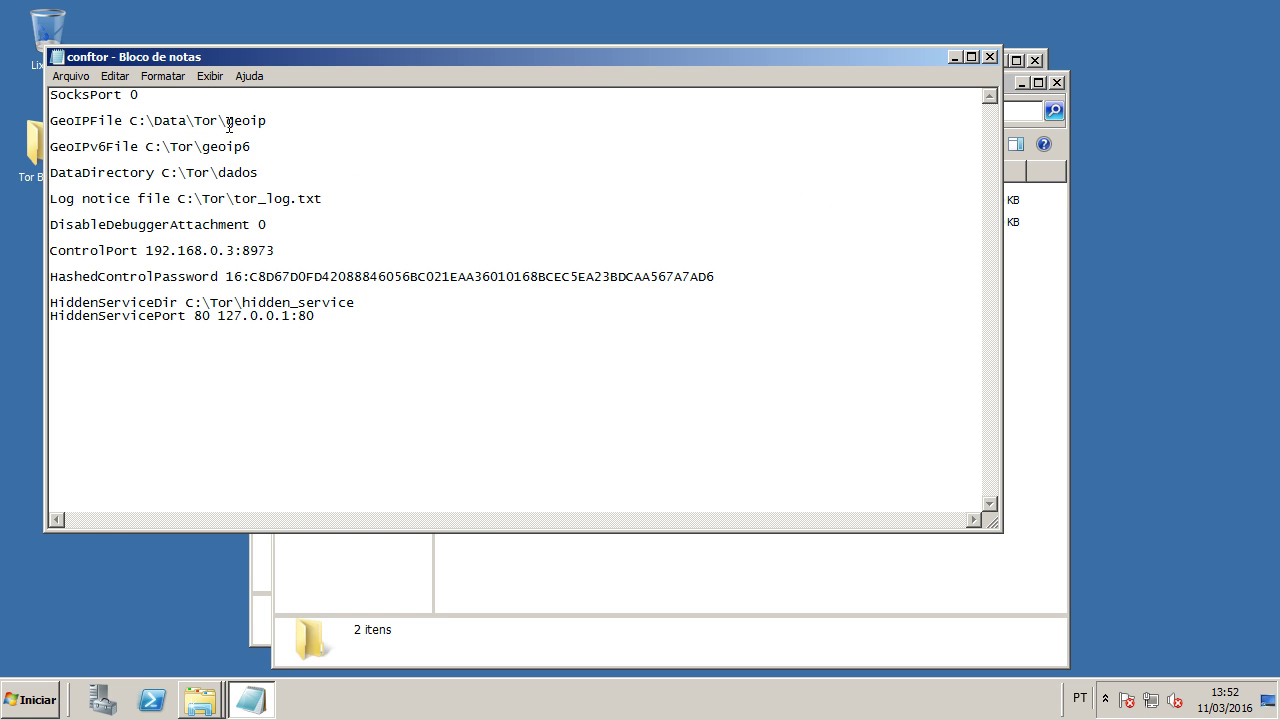
left_click_drag(226, 120, 133, 116)
key("ctrl+c")
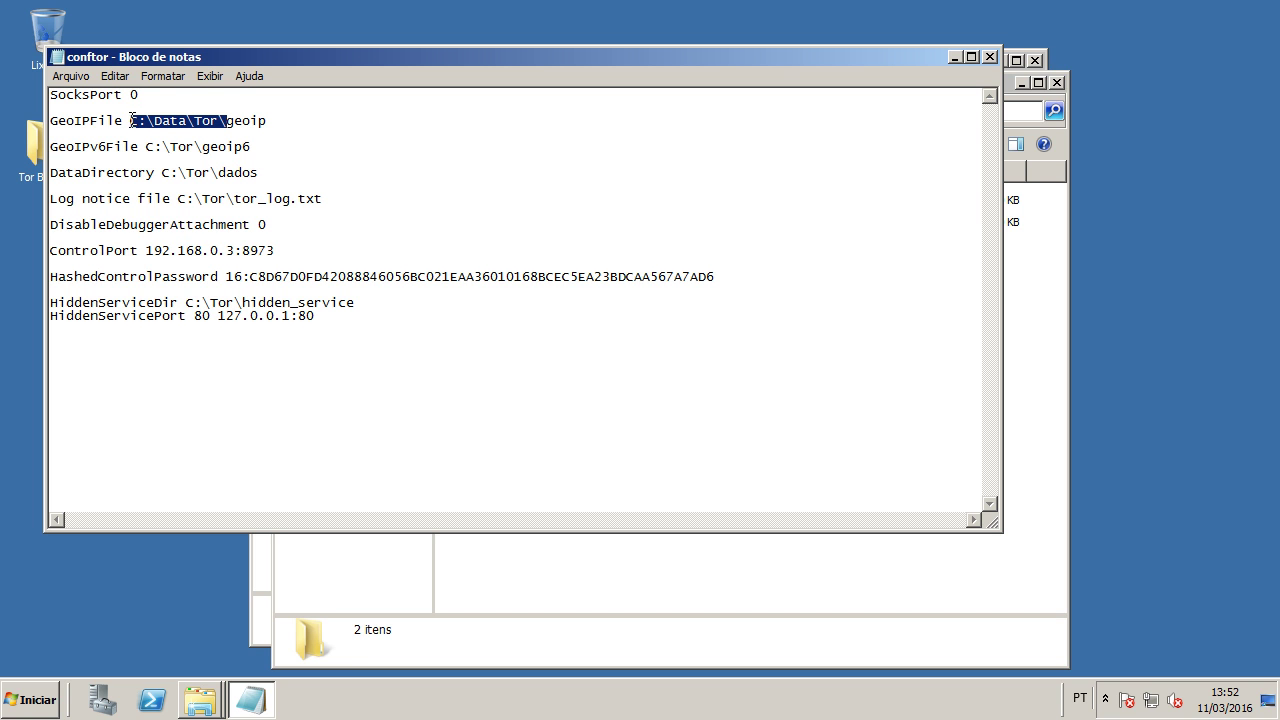
left_click(148, 146)
left_click_drag(148, 146, 205, 144)
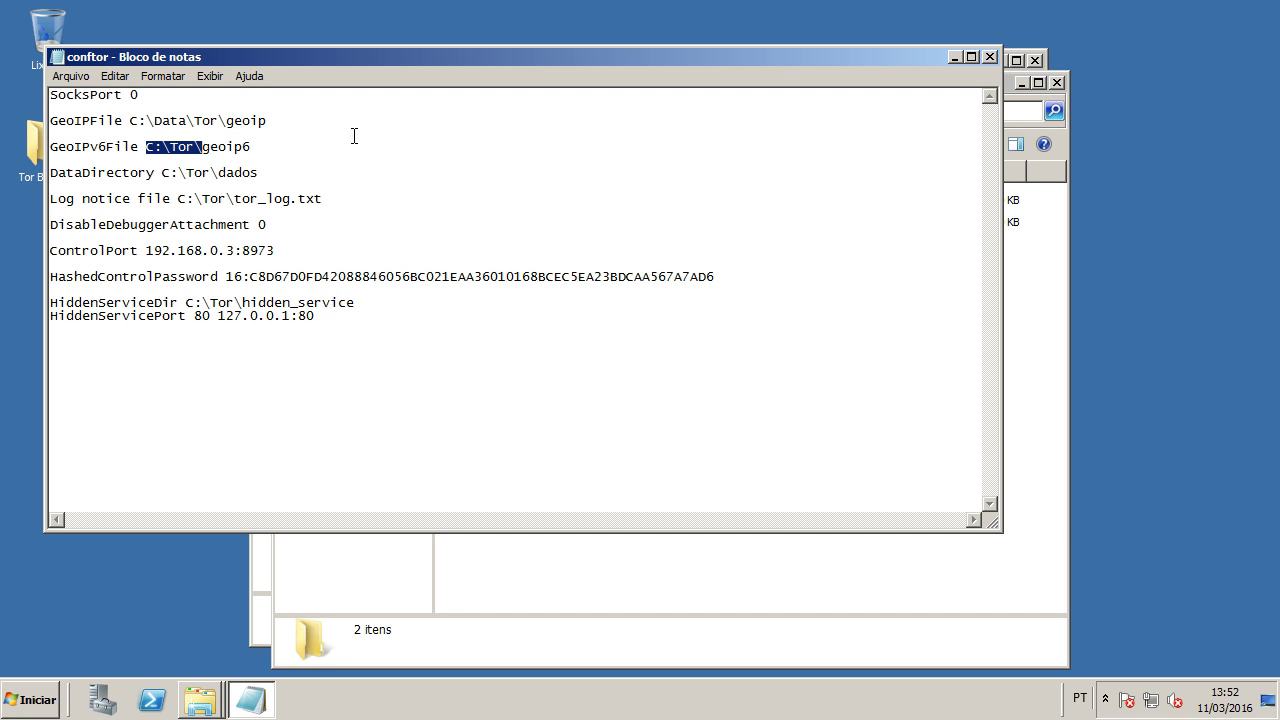
key("ctrl+v")
left_click(158, 147)
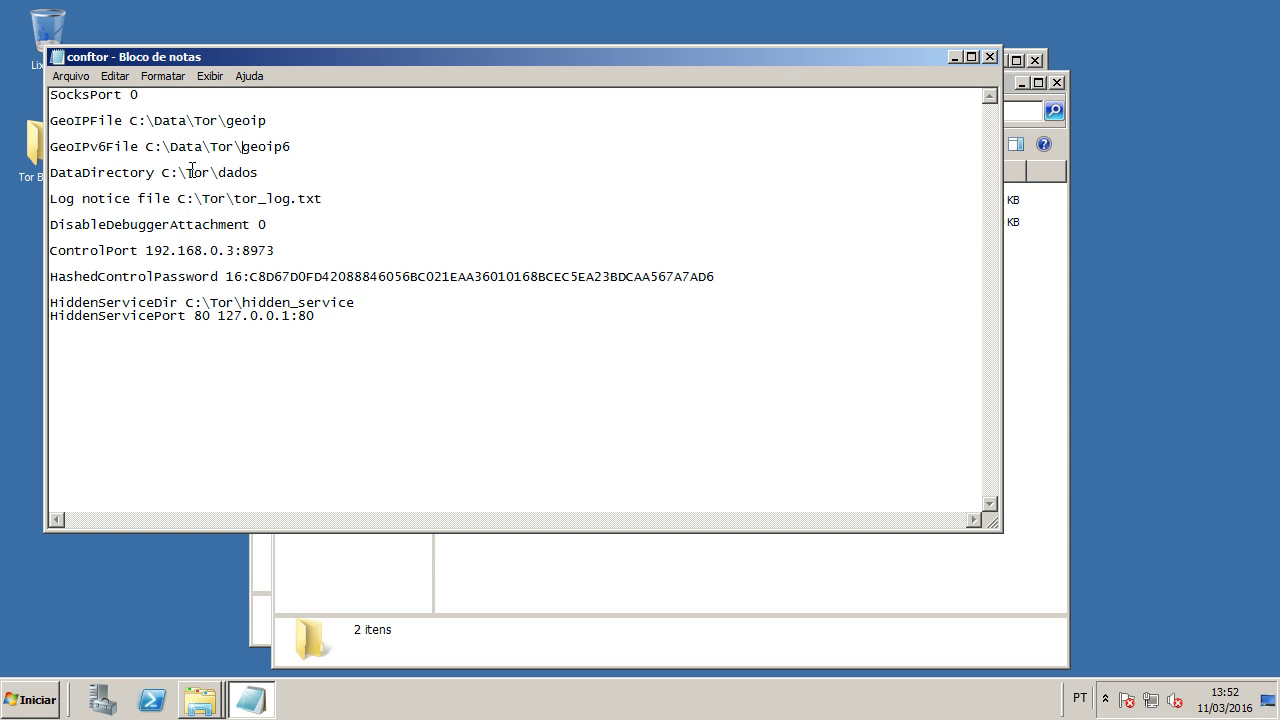
Step: Point DataDirectory to C:\Data\Tor\ and the log file to C:\Data\tor_log.txt
left_click_drag(162, 172, 270, 172)
key("ctrl+v")
left_click_drag(219, 198, 180, 198)
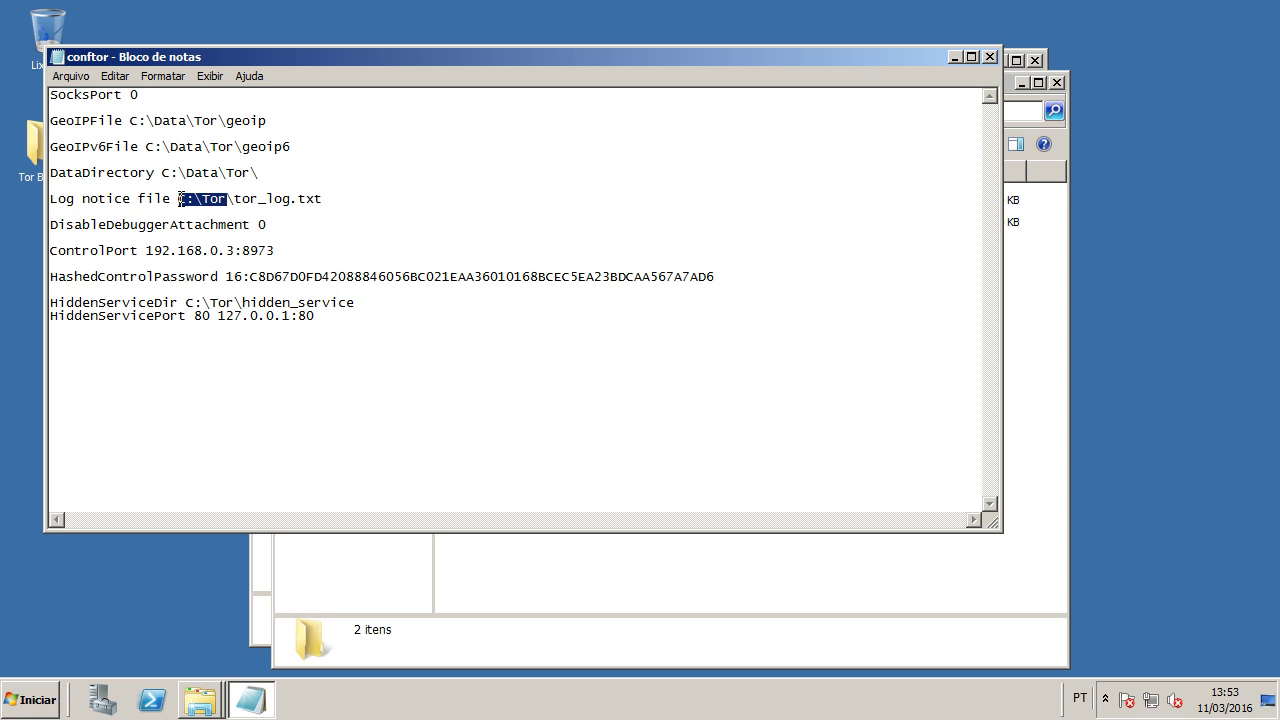
key("ctrl+v")
key("BackSpace")
key("BackSpace")
key("BackSpace")
key("BackSpace")
key("BackSpace")
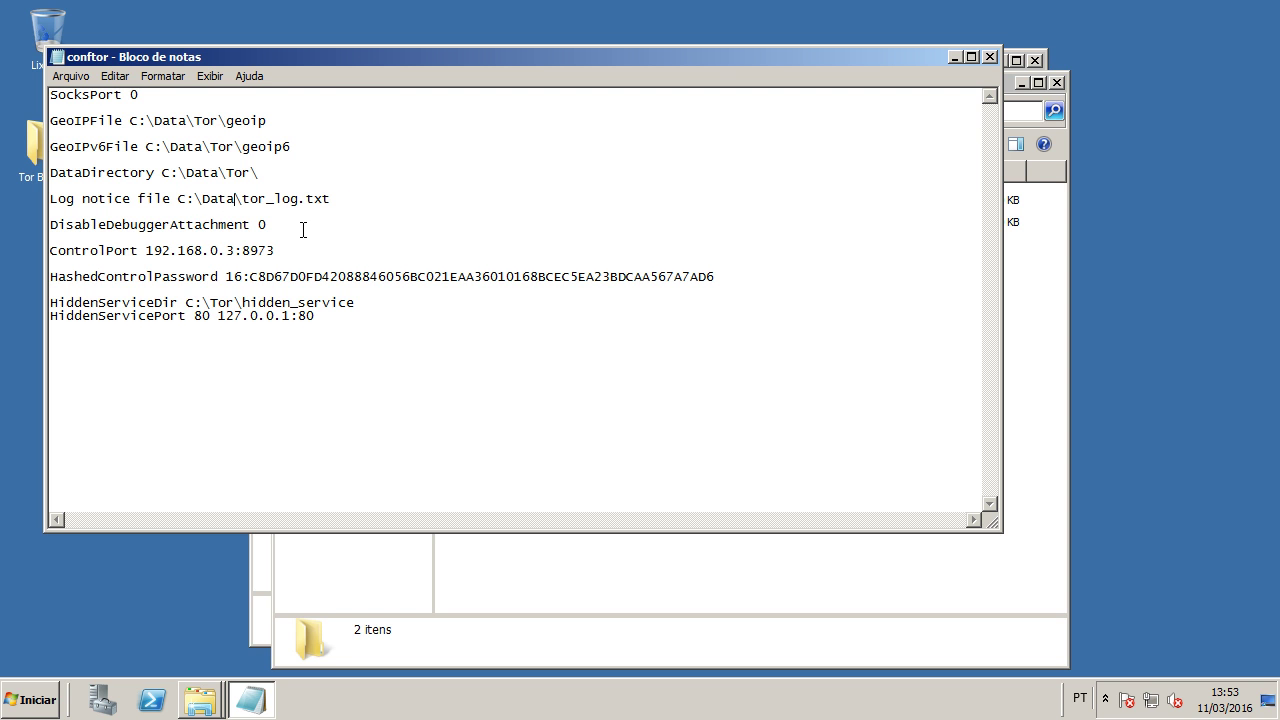
Step: Comment out the DisableDebuggerAttachment line with #
left_click(84, 236)
left_click_drag(84, 236, 28, 226)
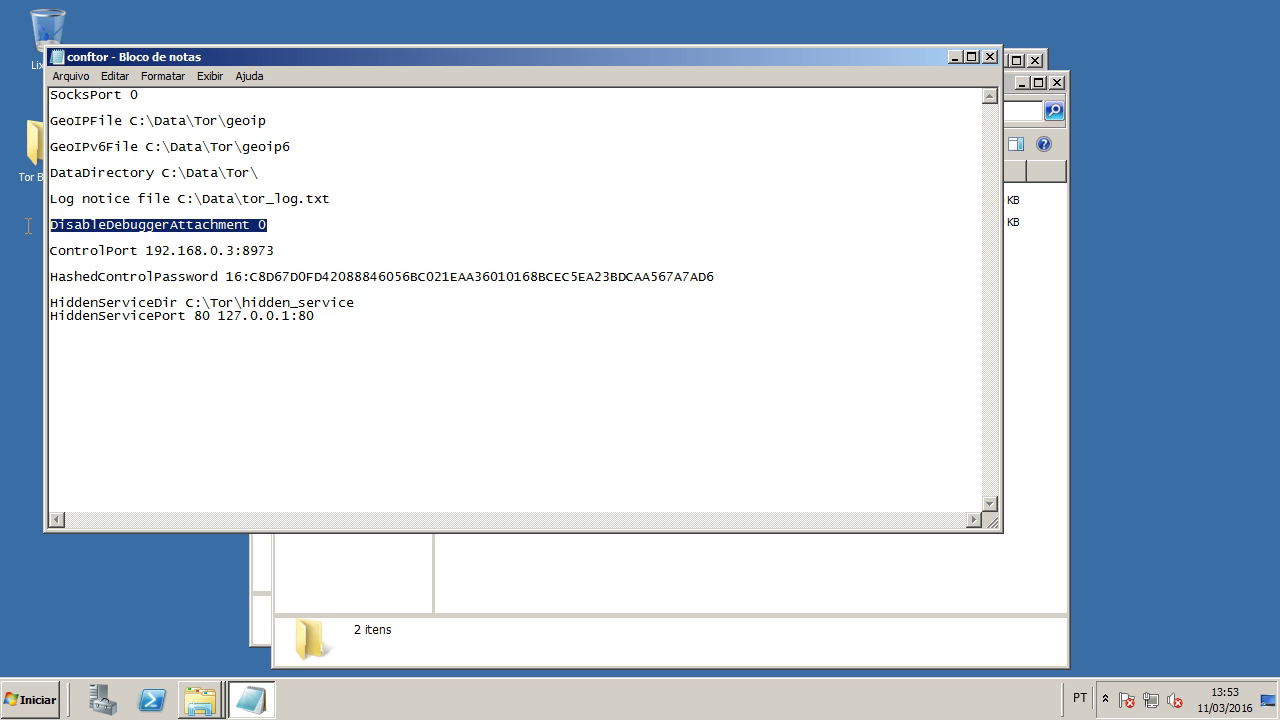
left_click(237, 224)
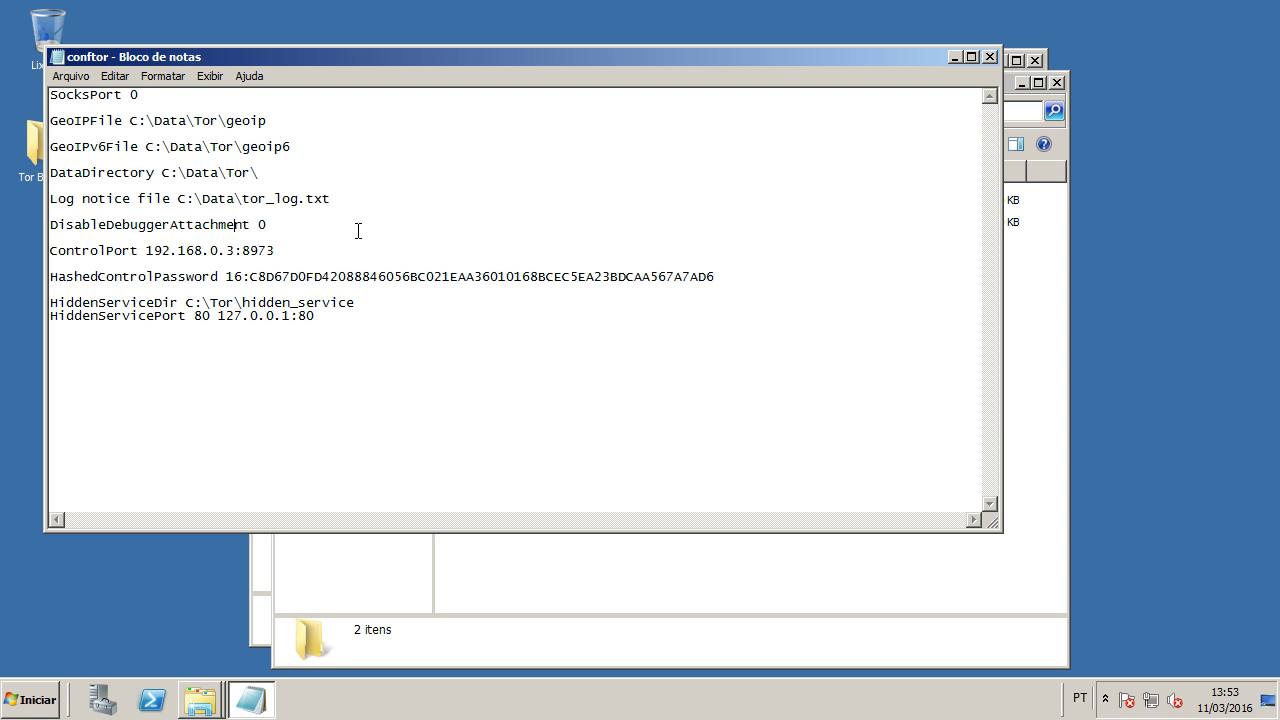
left_click(52, 225)
type("#")
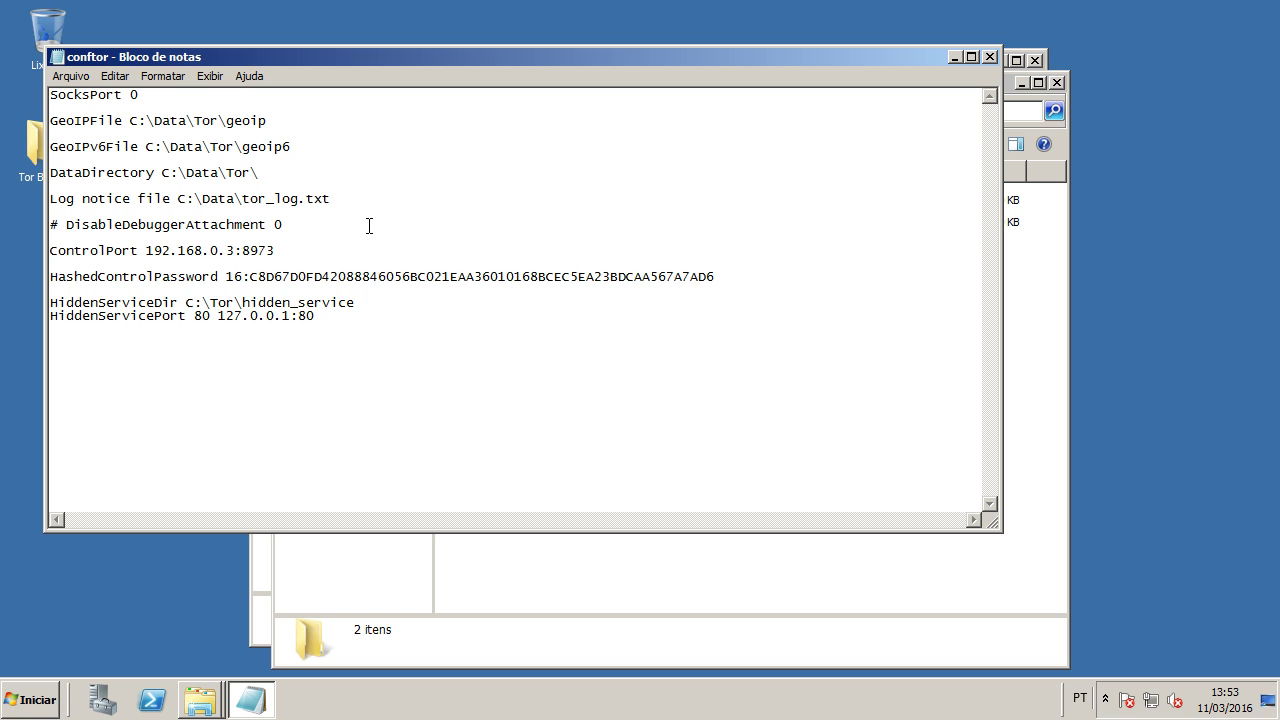
left_click_drag(73, 224, 17, 222)
Step: Comment out the ControlPort and HashedControlPassword lines with #
left_click(87, 240)
key("Home")
type("#")
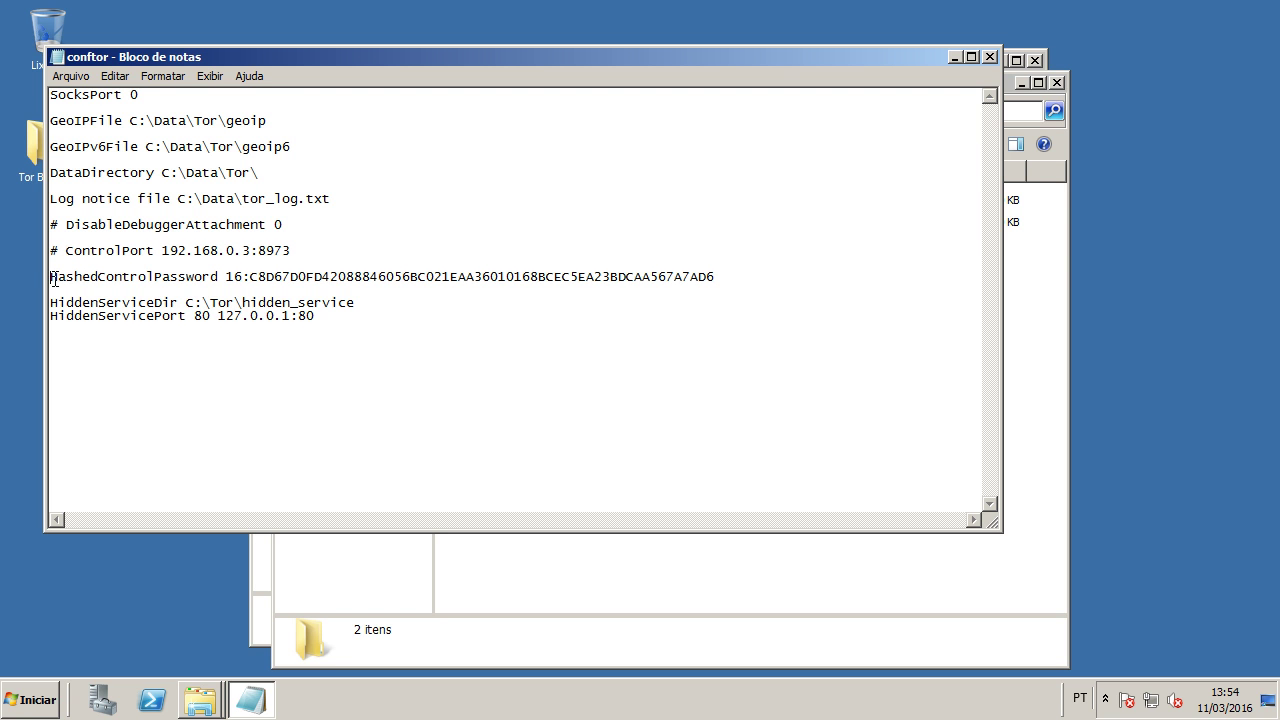
left_click(54, 278)
type("#")
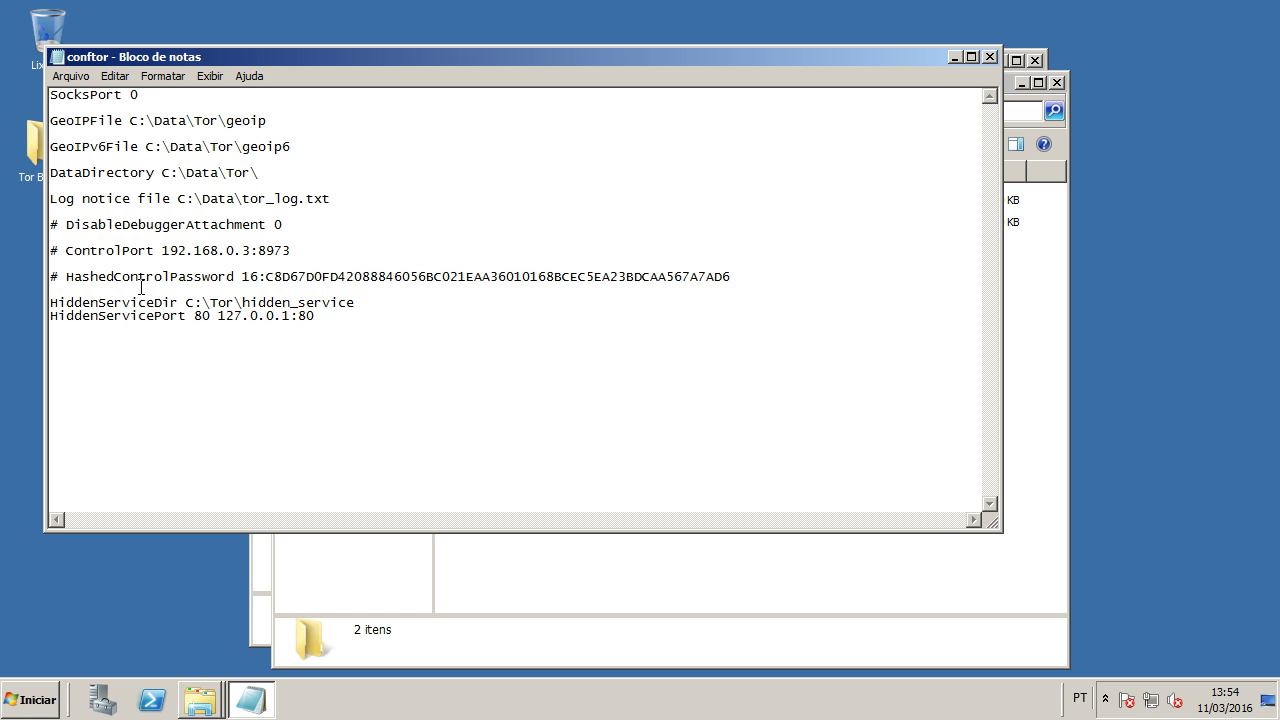
Step: Change the HiddenServiceDir path to C:\Data\Tor\hidden_service
left_click_drag(52, 302, 337, 343)
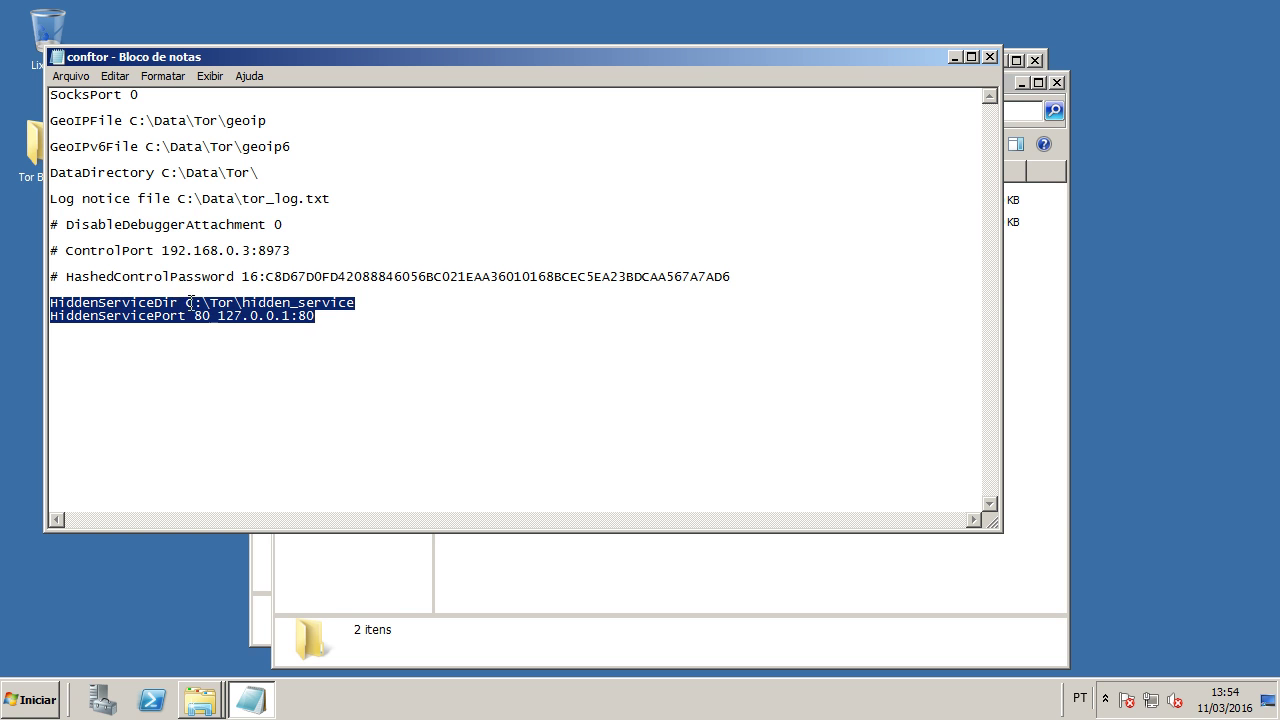
left_click_drag(189, 304, 241, 301)
key("ctrl+v")
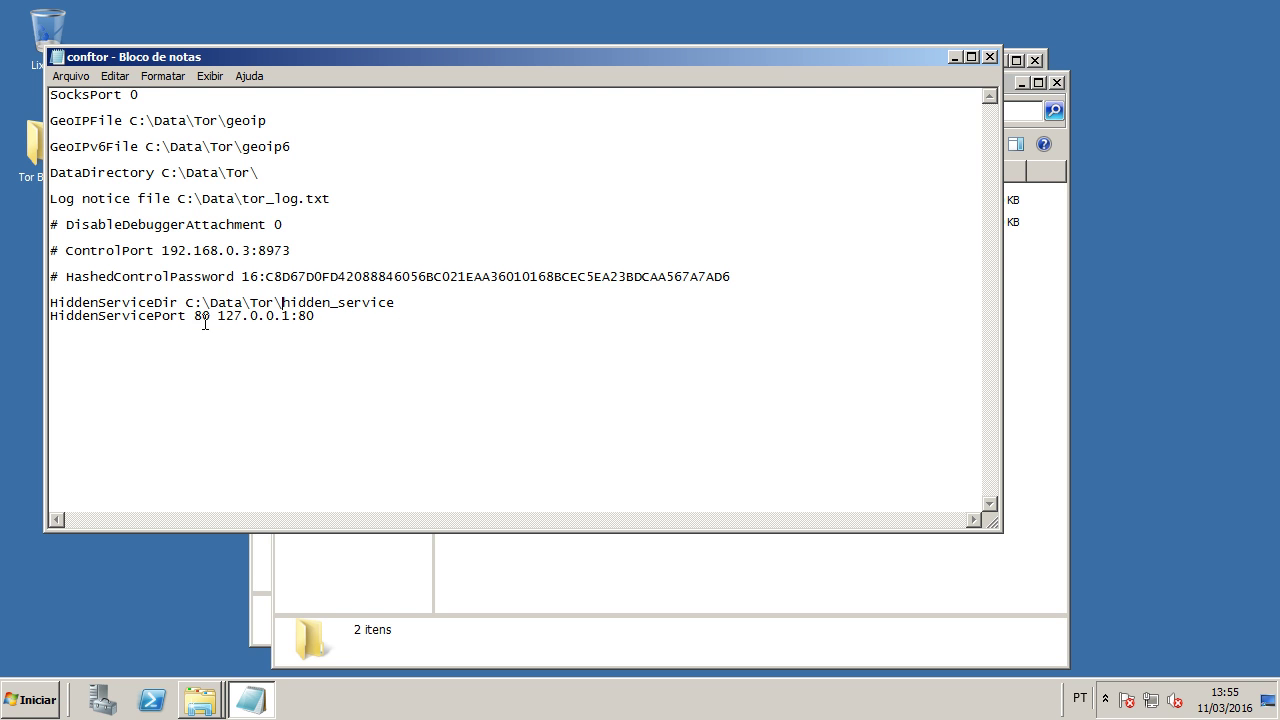
Step: Keep HiddenServicePort 80 127.0.0.1:80 intact, then save and close conftor
left_click_drag(211, 318, 196, 320)
key("ctrl+z")
key("ctrl+z")
left_click_drag(218, 316, 400, 314)
left_click(357, 324)
left_click(989, 57)
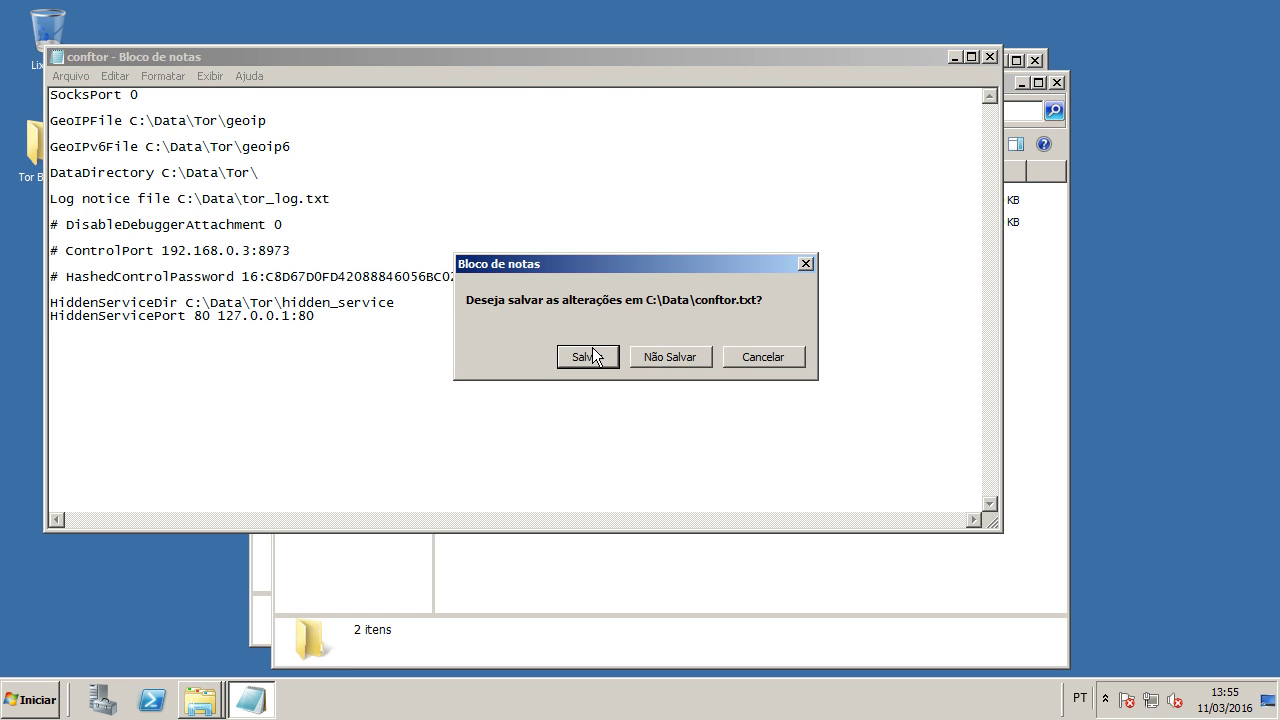
left_click(589, 356)
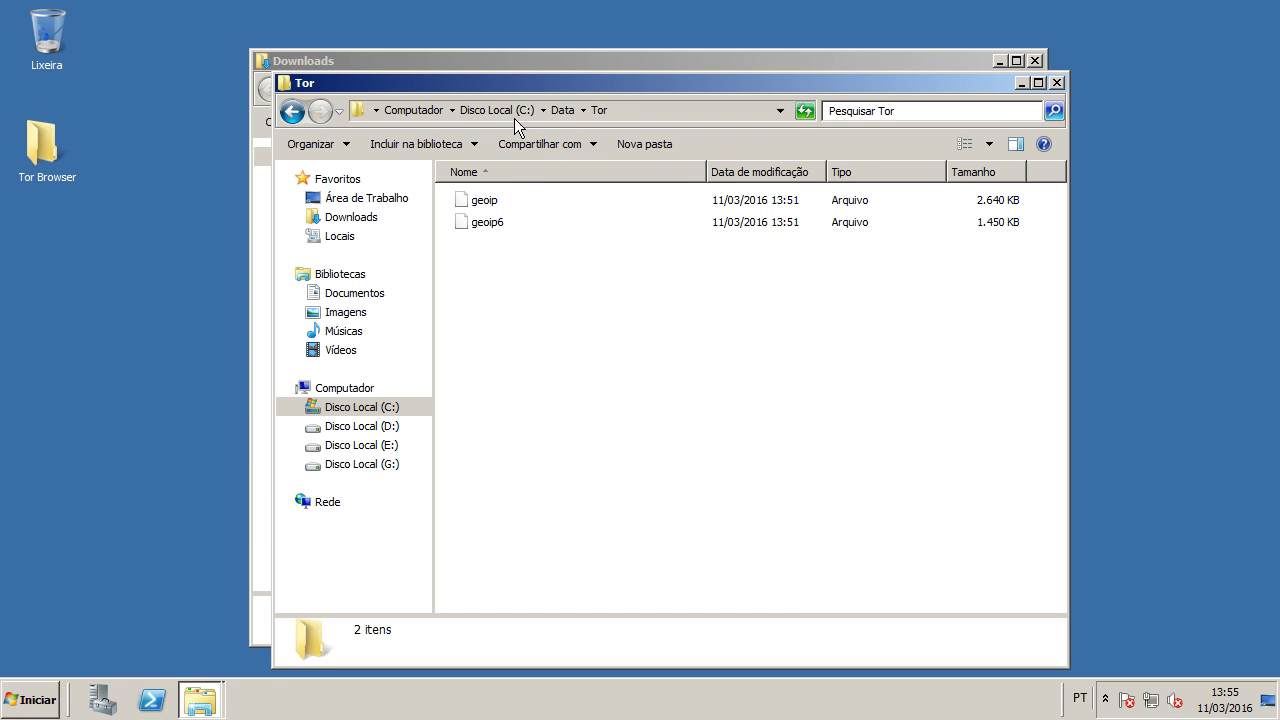
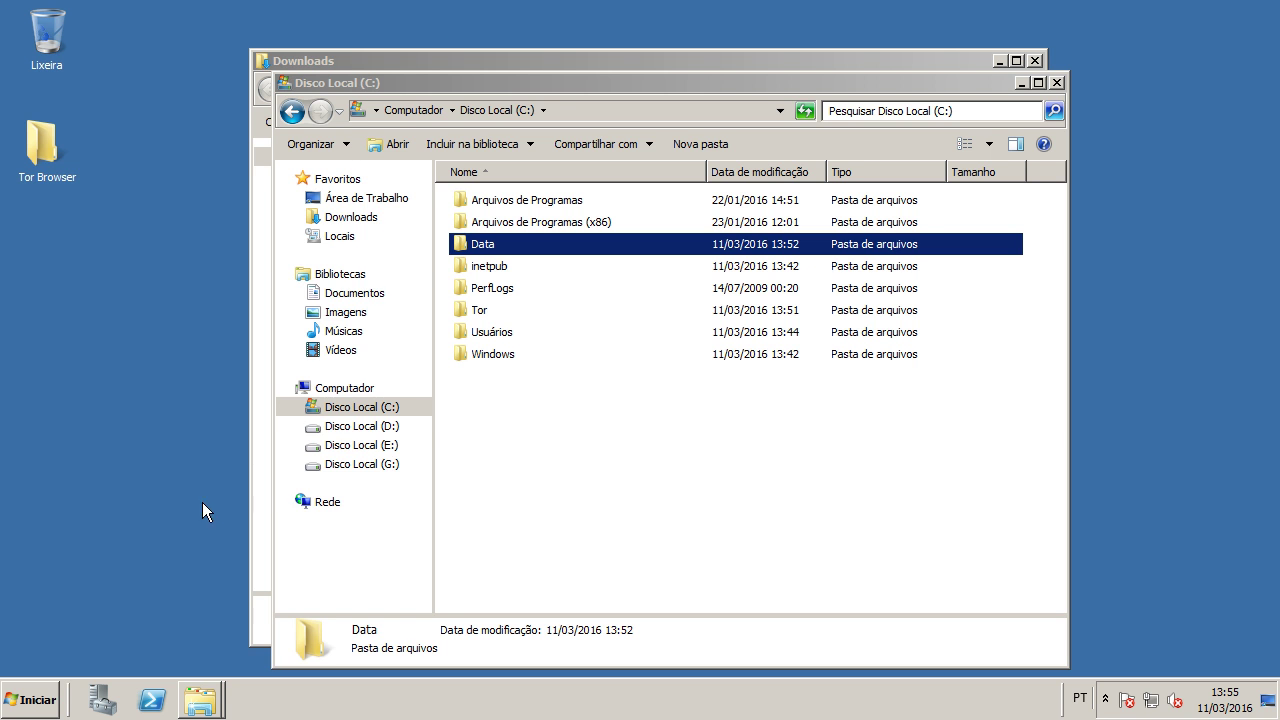
Step: Open Command Prompt as administrator and change to the drive root
left_click(44, 698)
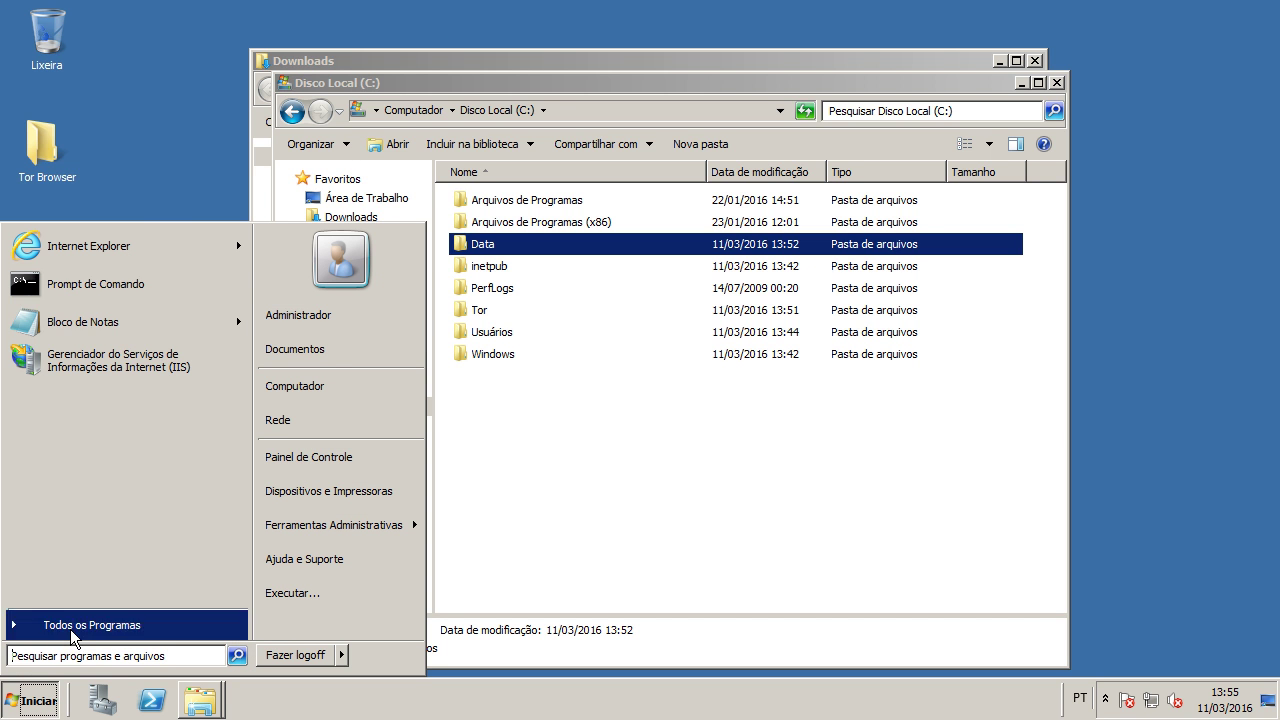
right_click(118, 287)
left_click(222, 314)
type("CD \\")
key("Return")
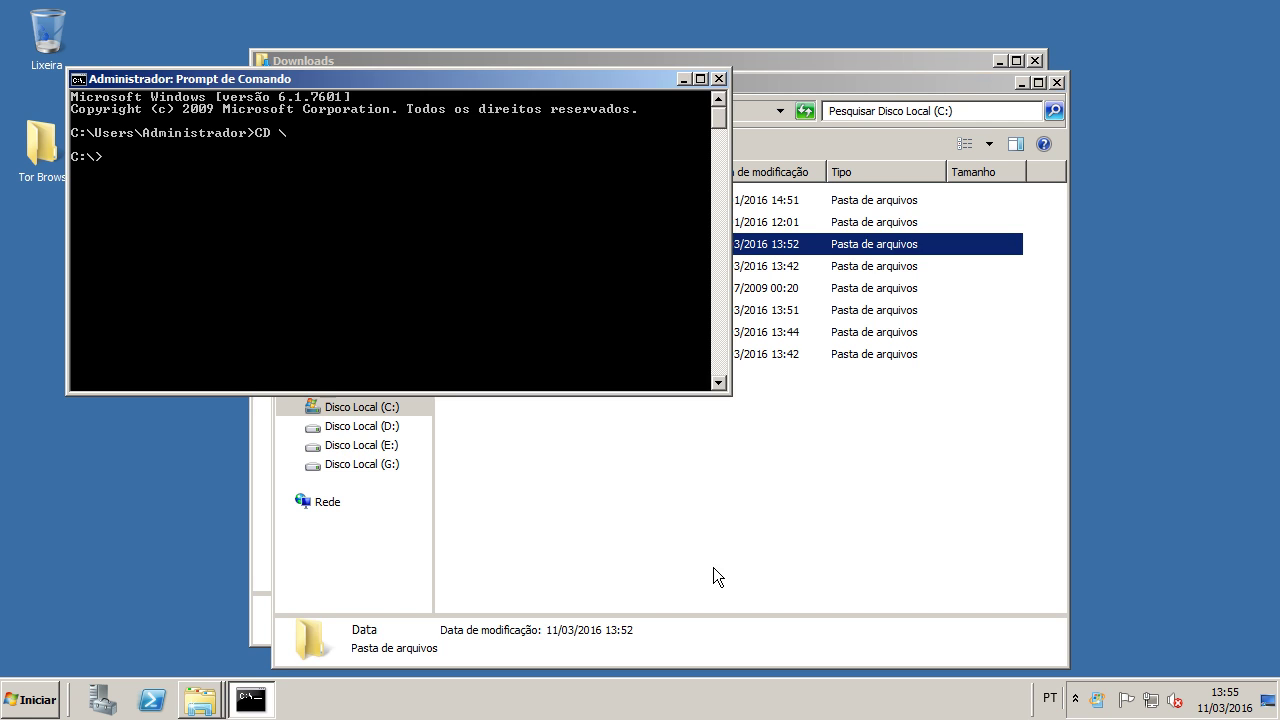
Step: Move into C:\Tor and list its files with dir
left_click(680, 560)
left_click(188, 290)
type("cd to")
key("Tab")
key("Return")
type("dir")
key("Return")
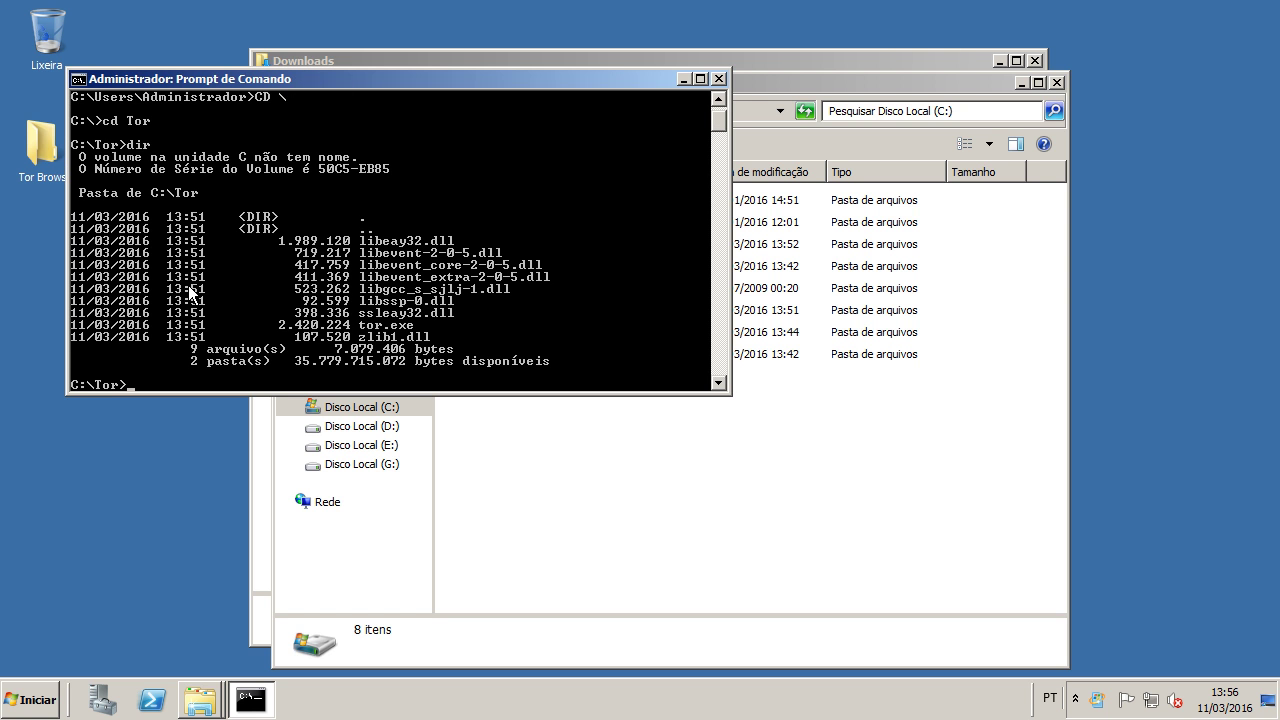
Step: Paste the partial 'tor --service install -options -f C:\' command from the window menu
left_click(82, 84)
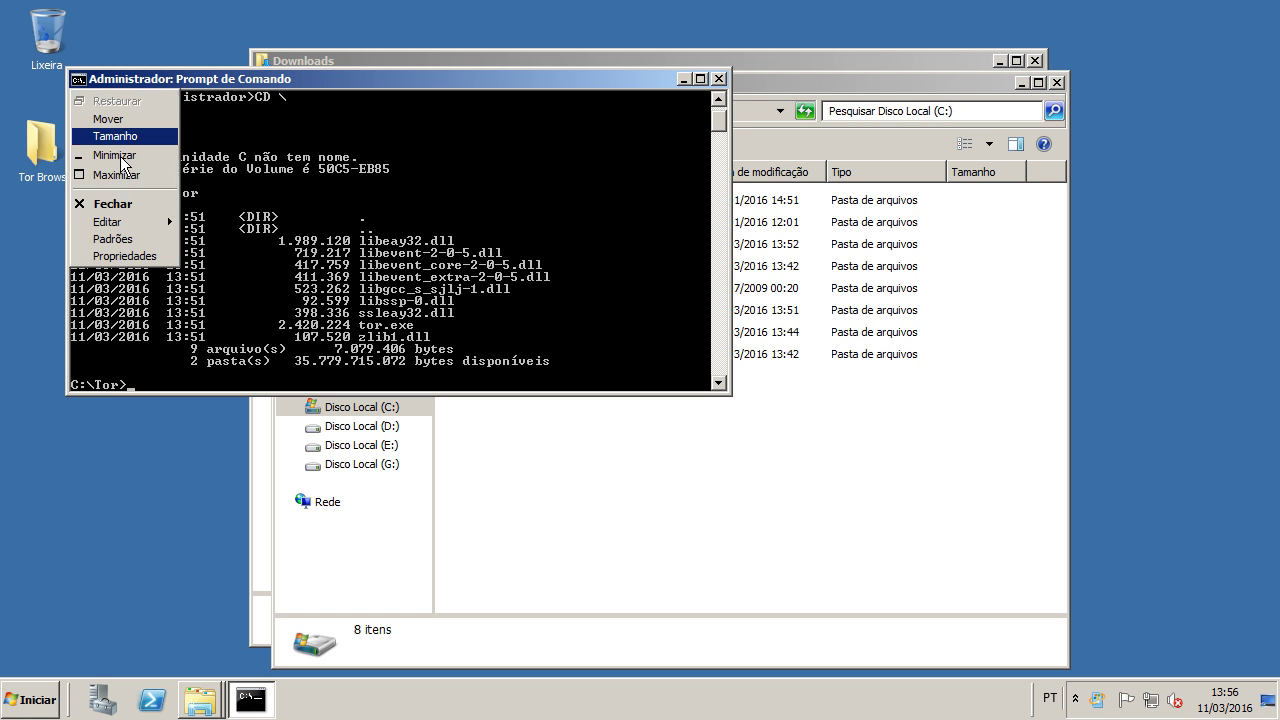
left_click(81, 84)
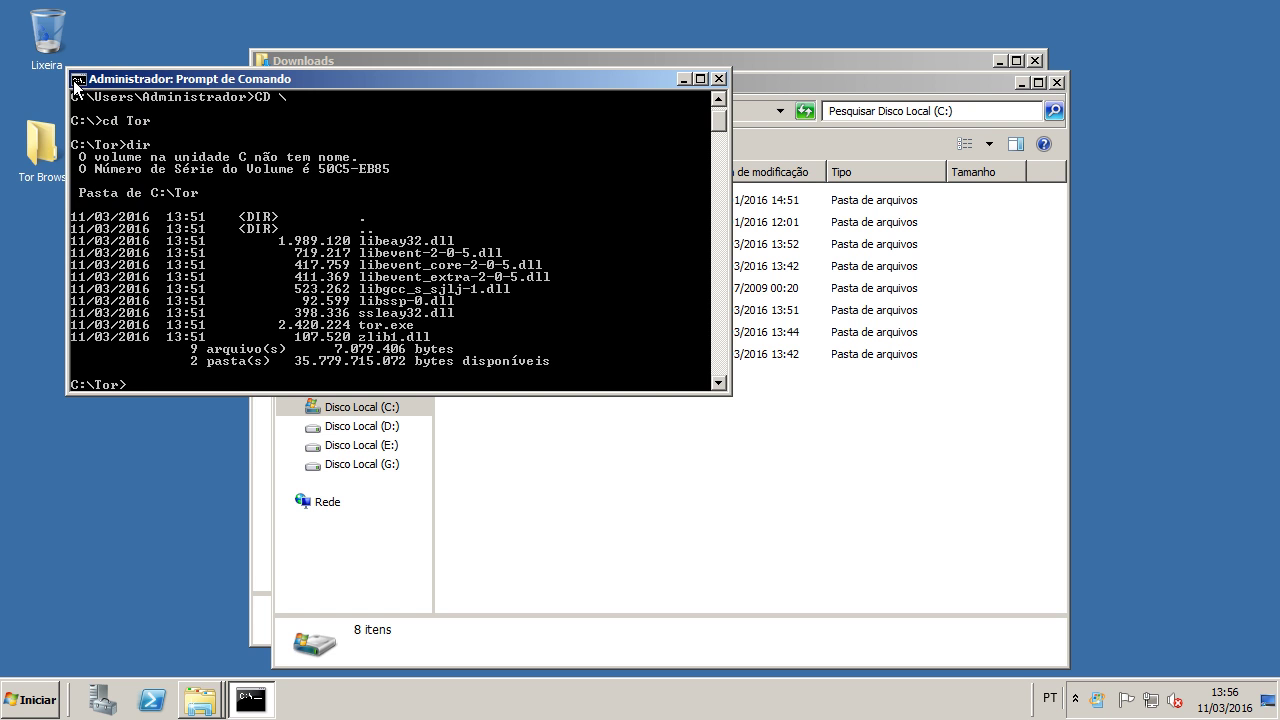
left_click(78, 83)
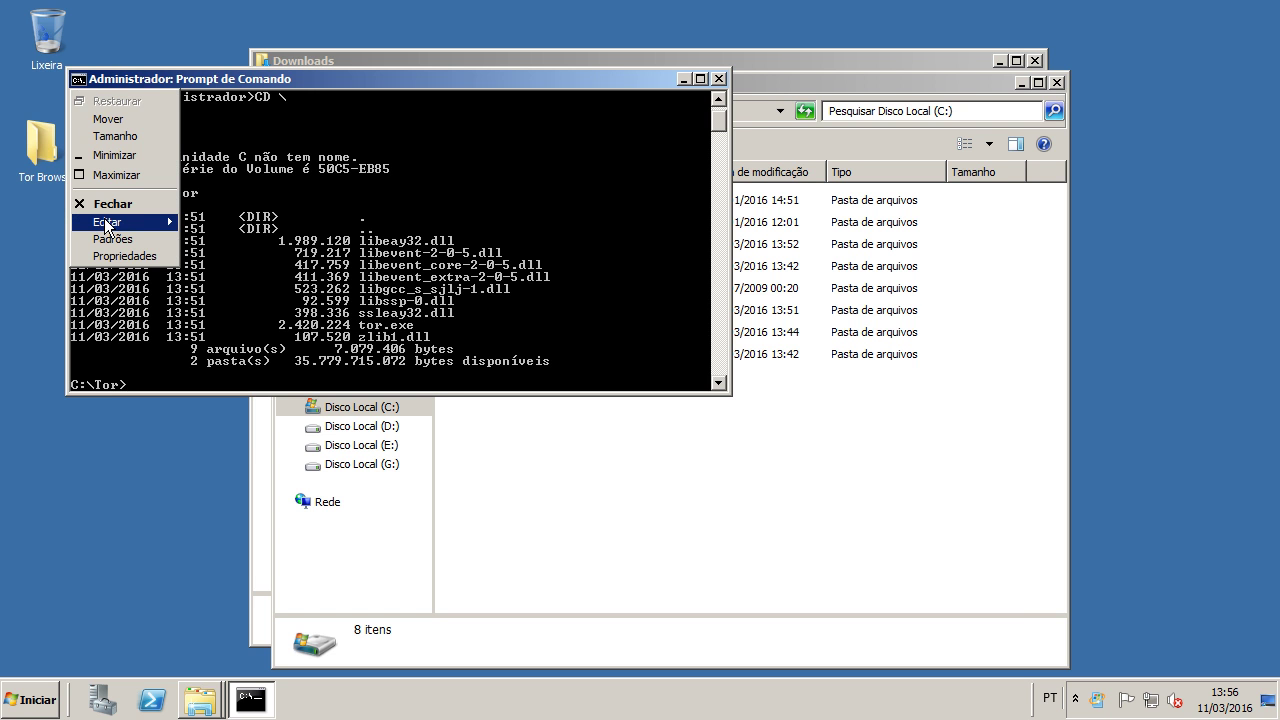
mouse_move(105, 220)
left_click(206, 252)
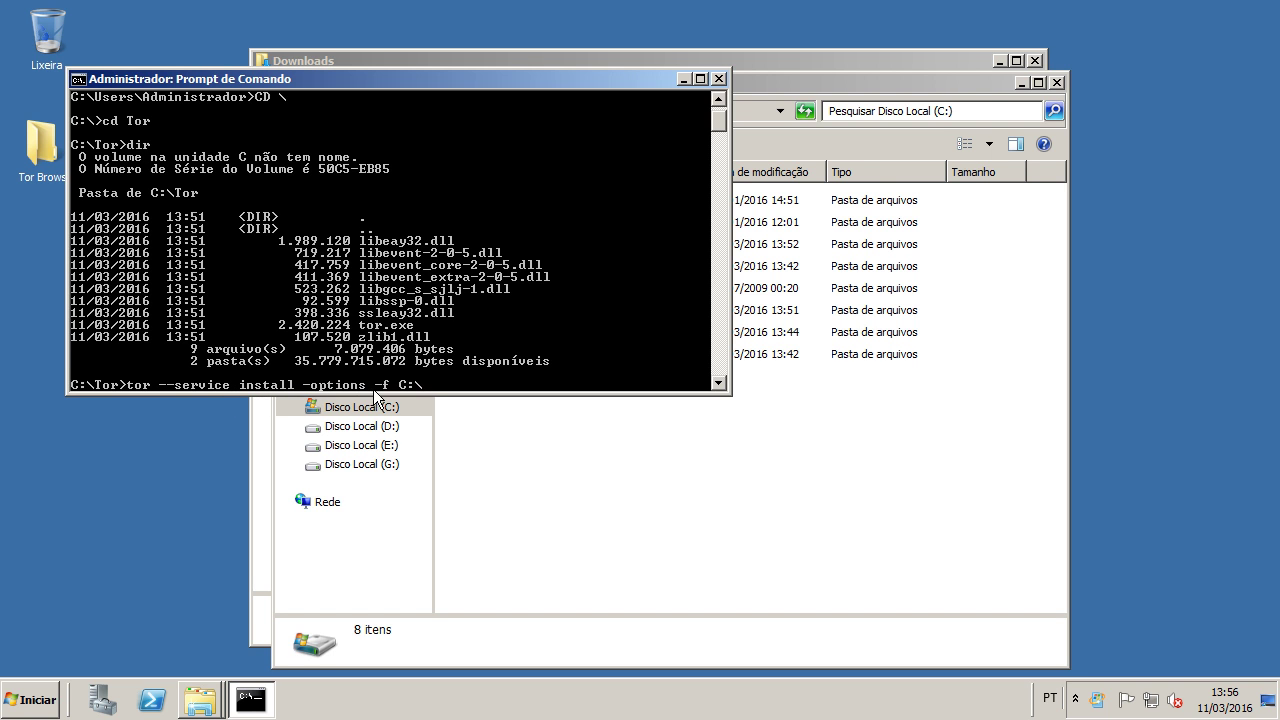
Step: Finish the install command with Data\conftor.txt, run it, and minimize the console
left_click(599, 458)
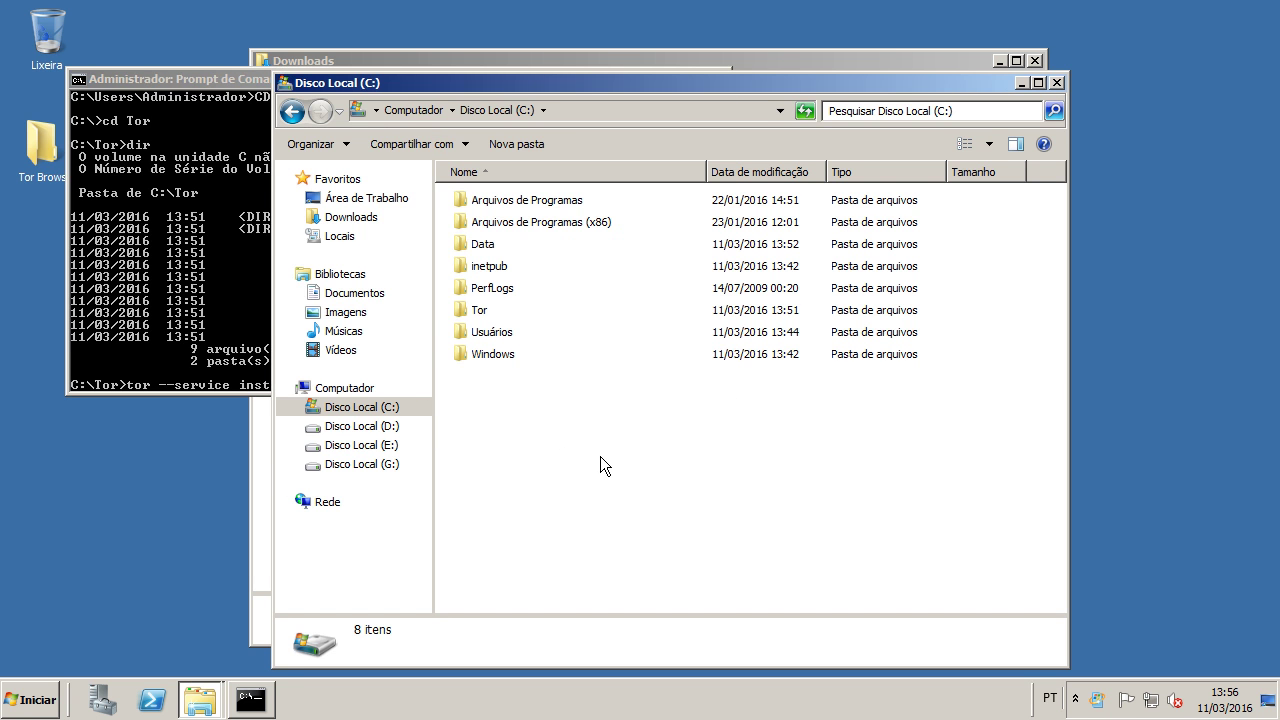
double_click(496, 245)
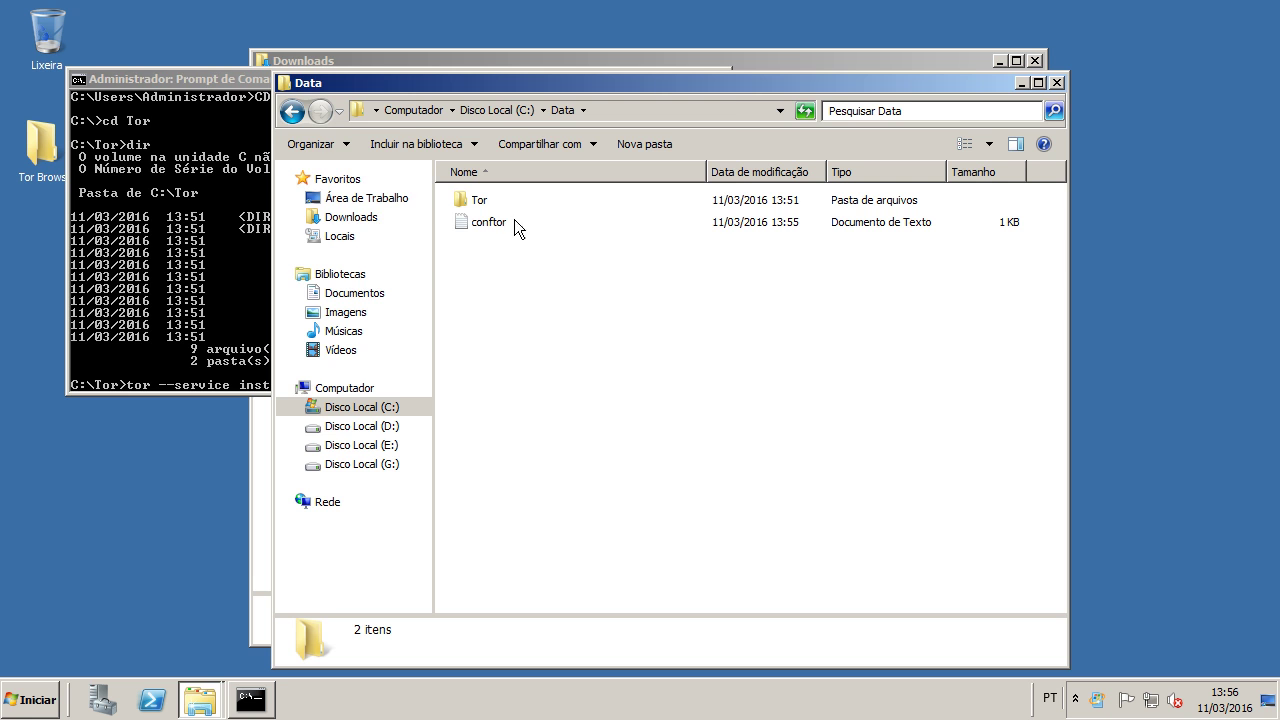
left_click(209, 84)
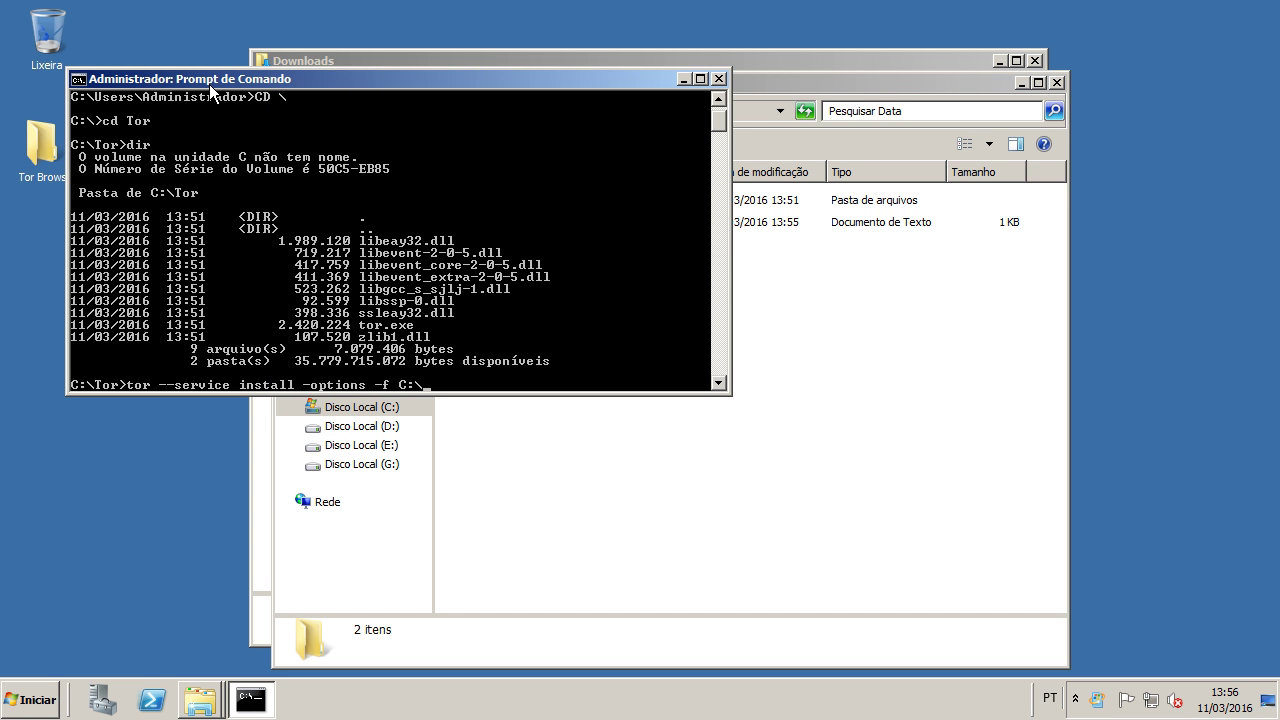
type("Da")
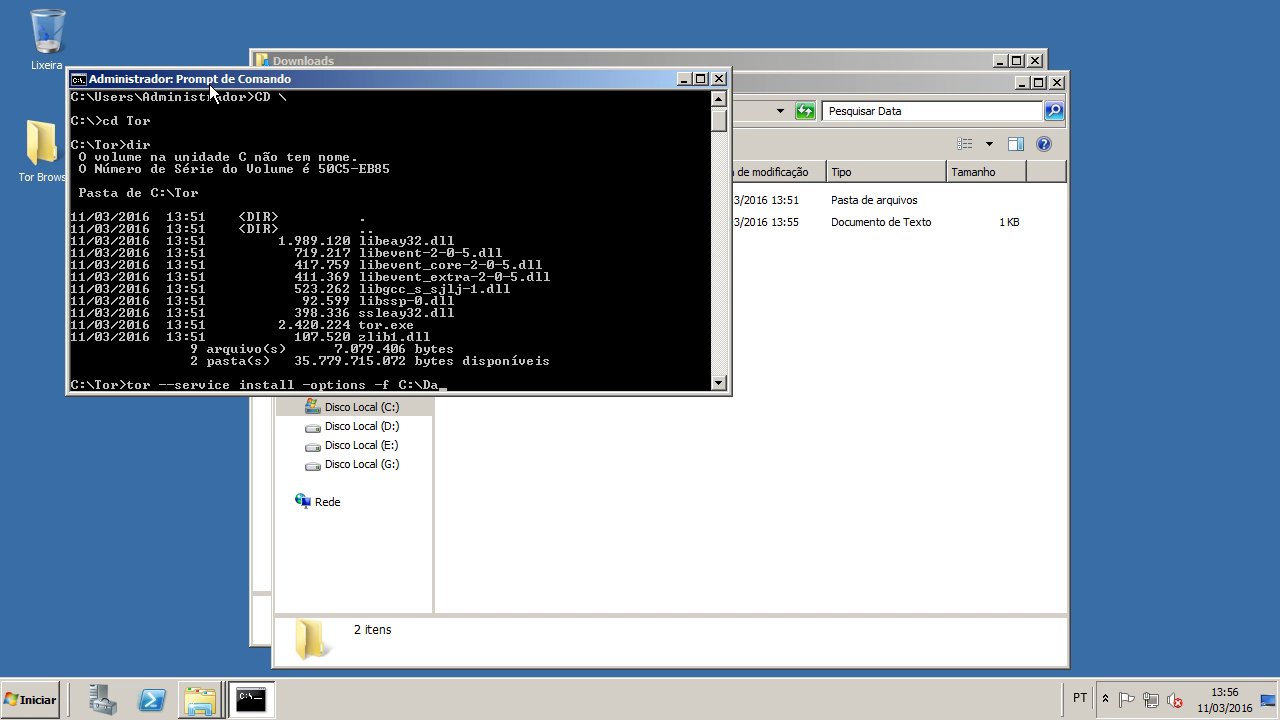
type("ta\\conftor.txt")
key("Return")
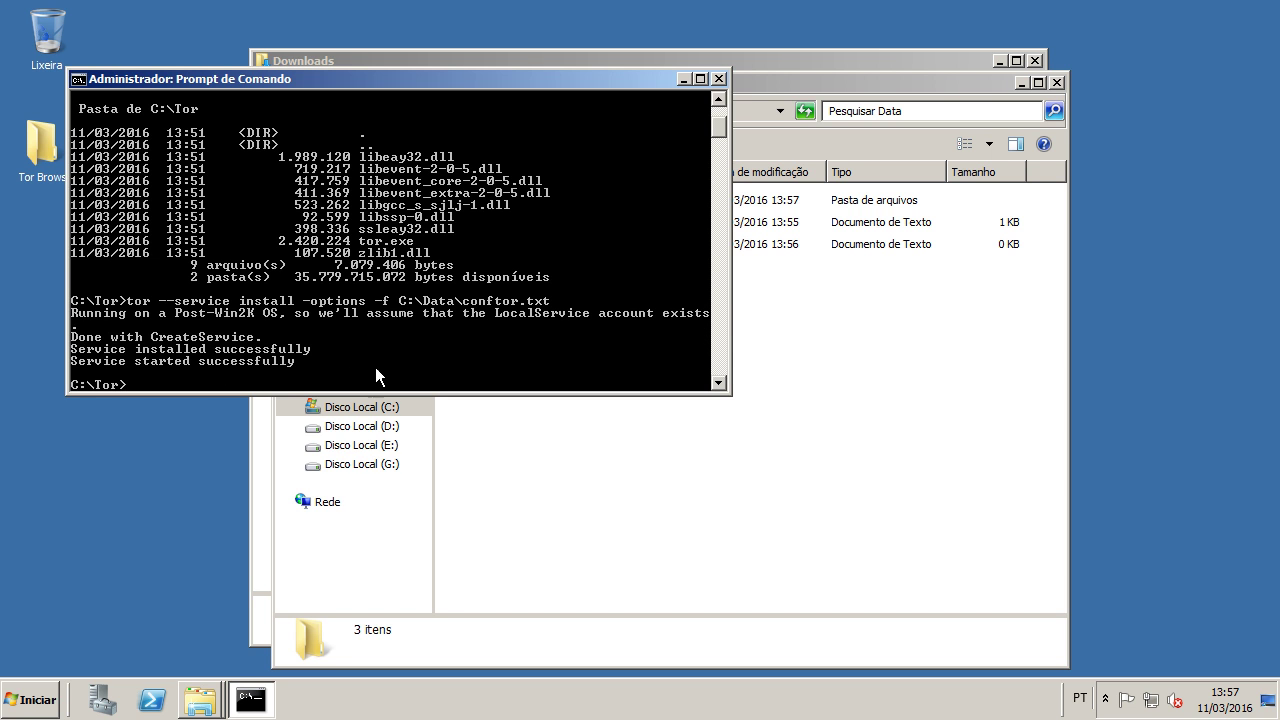
left_click(266, 697)
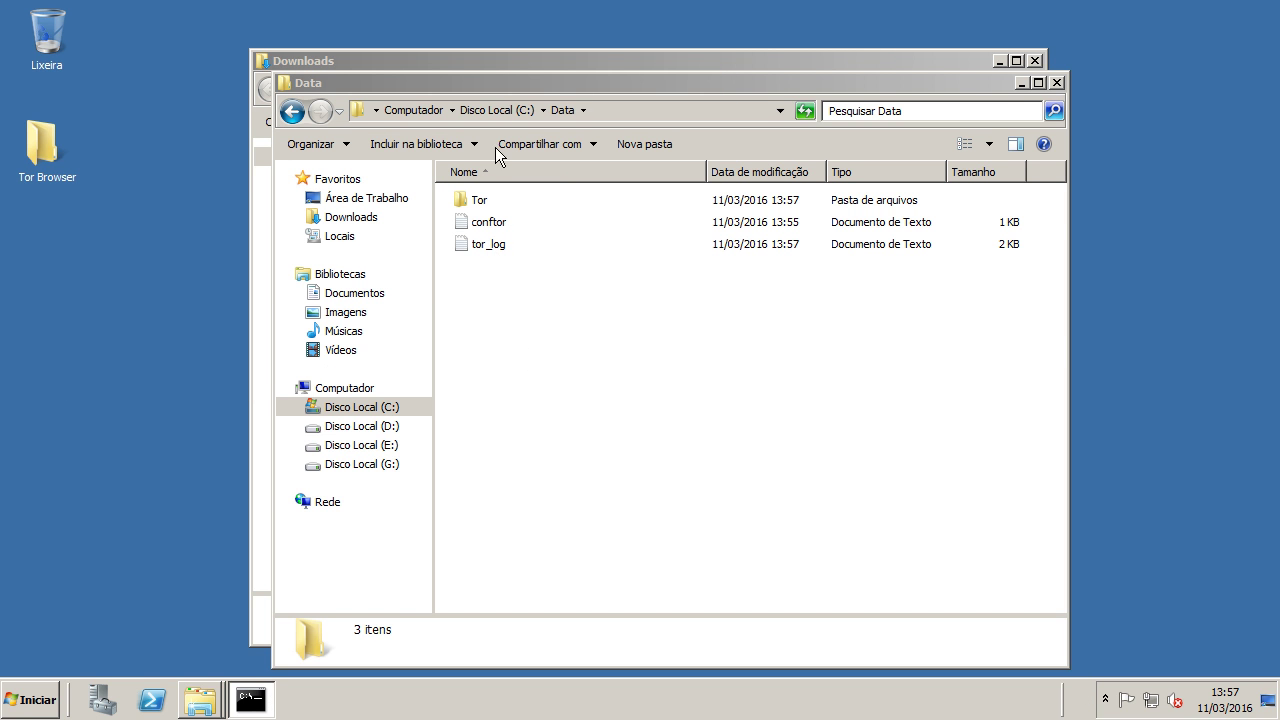
double_click(500, 248)
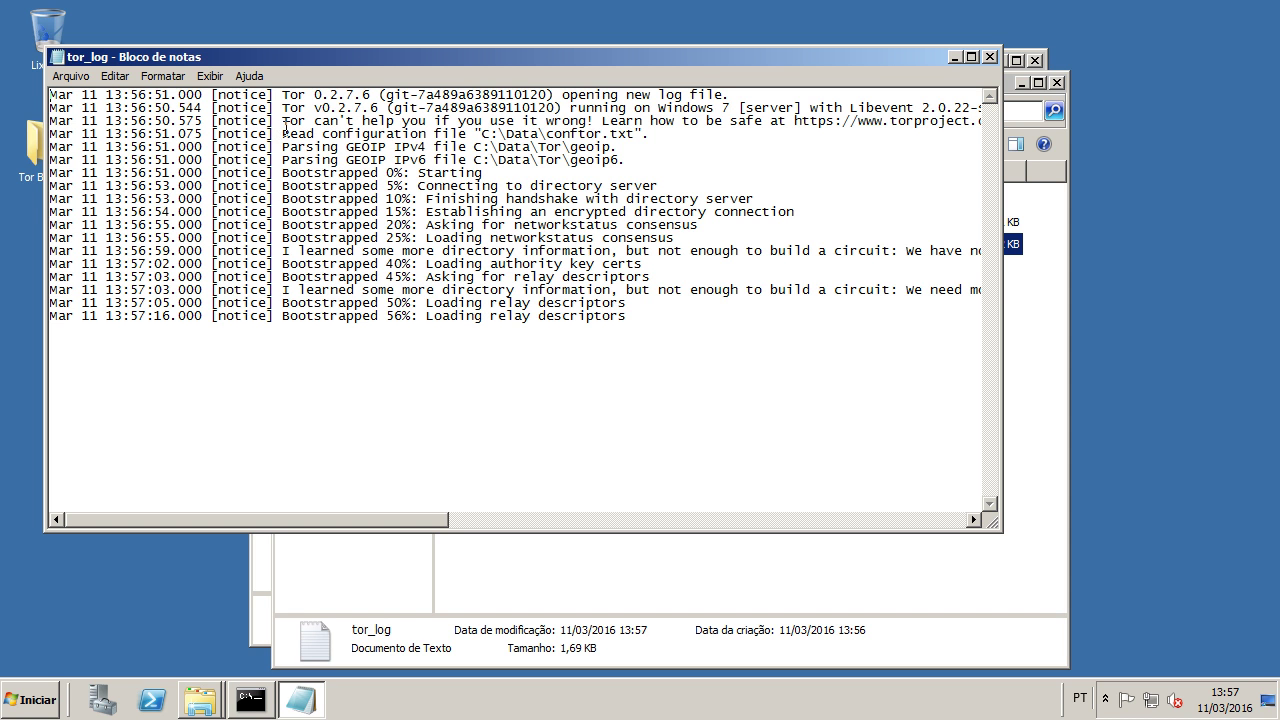
left_click_drag(283, 133, 675, 135)
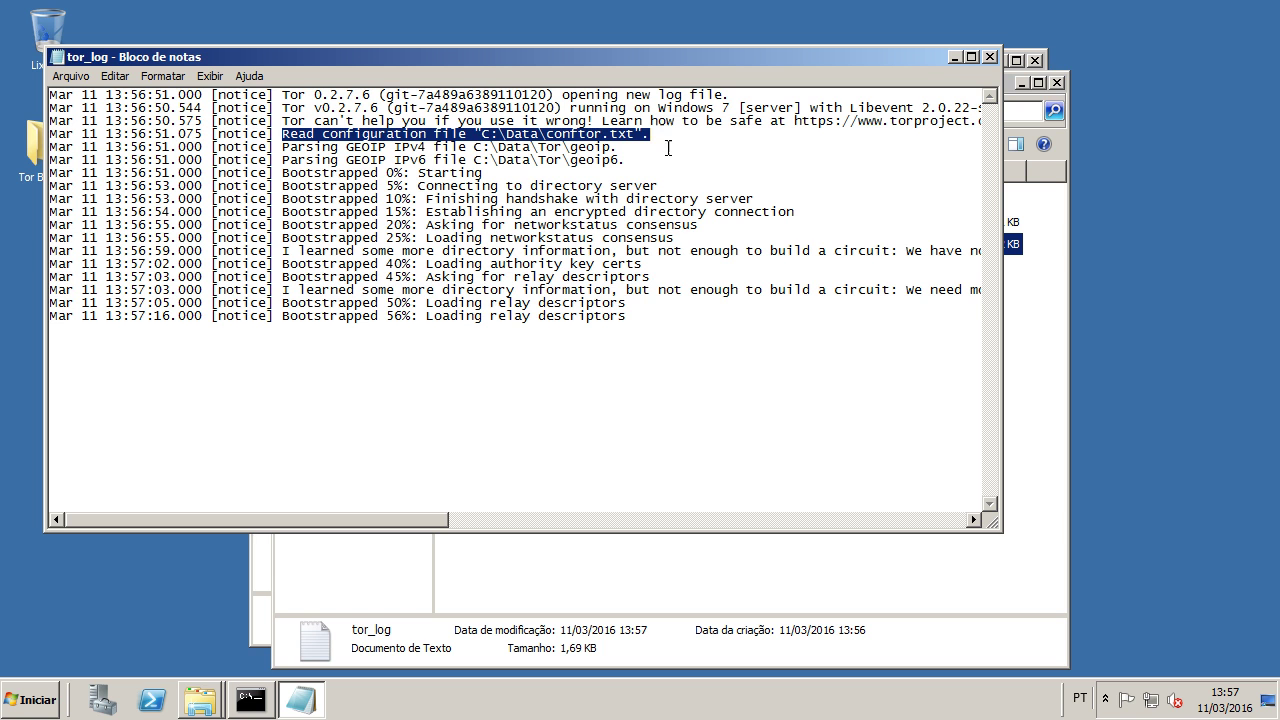
left_click_drag(320, 147, 638, 147)
left_click(485, 150)
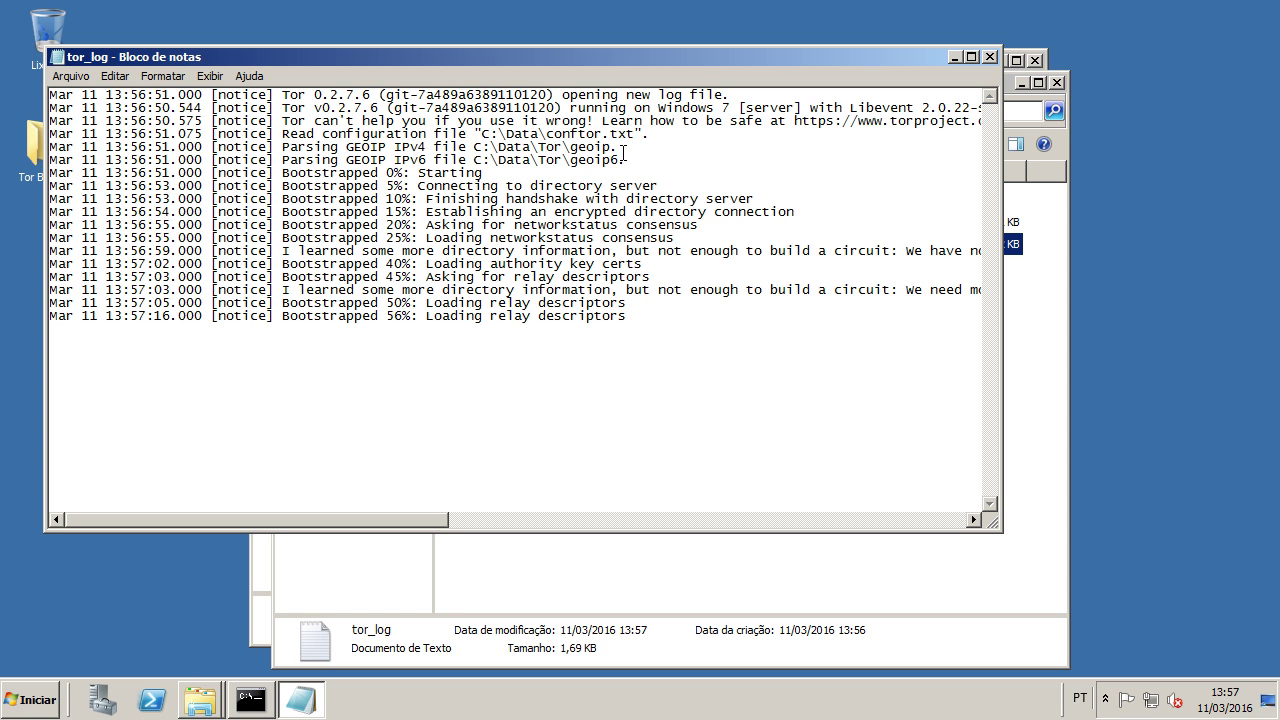
left_click_drag(628, 158, 396, 162)
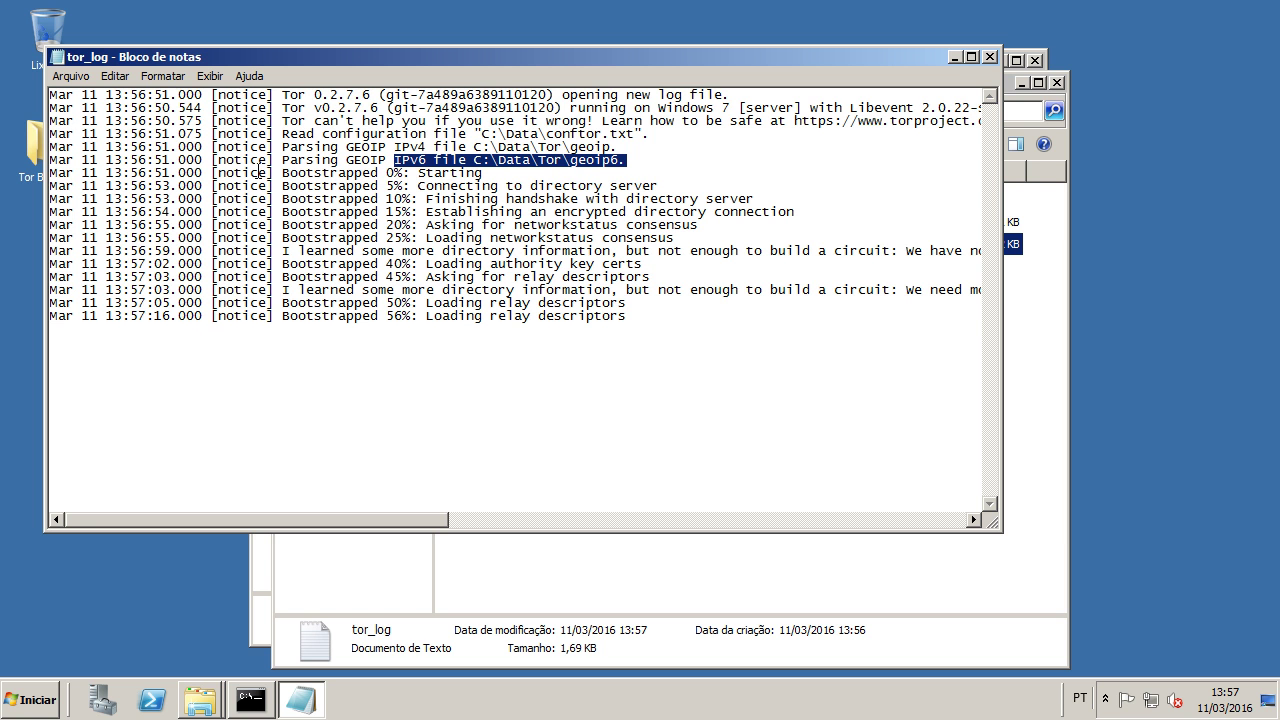
left_click_drag(50, 173, 660, 336)
left_click(660, 340)
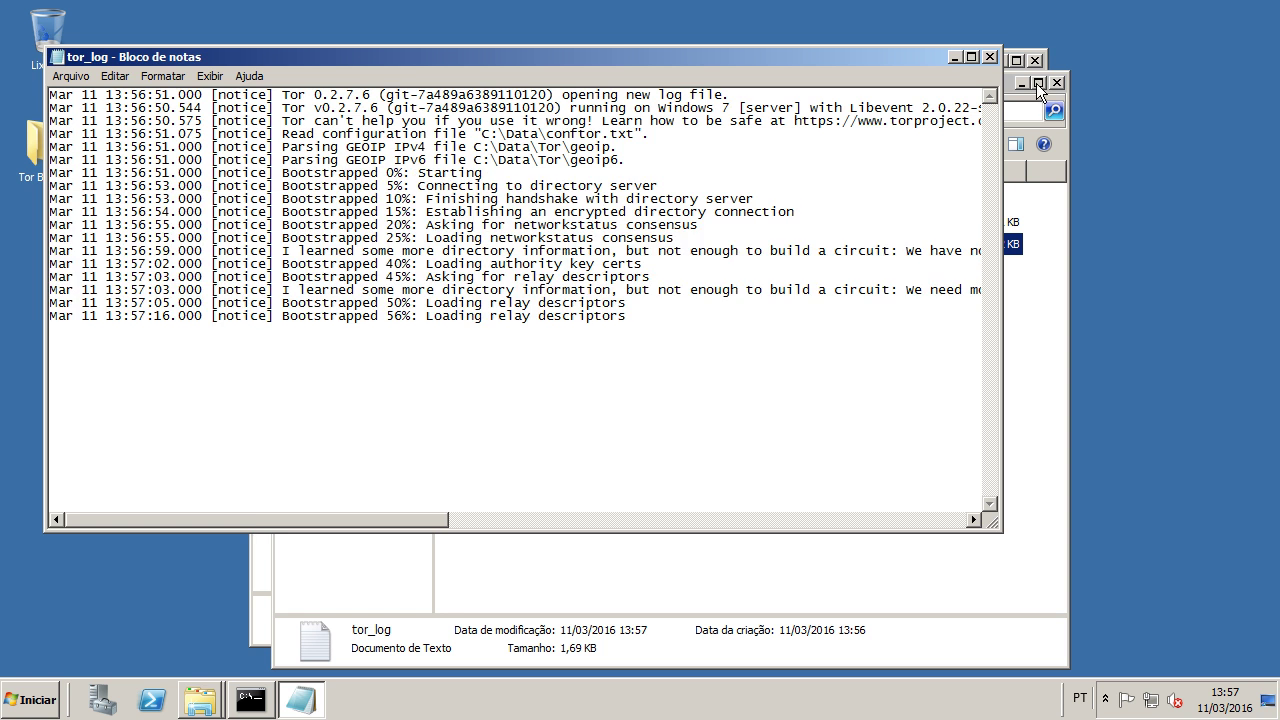
left_click(989, 57)
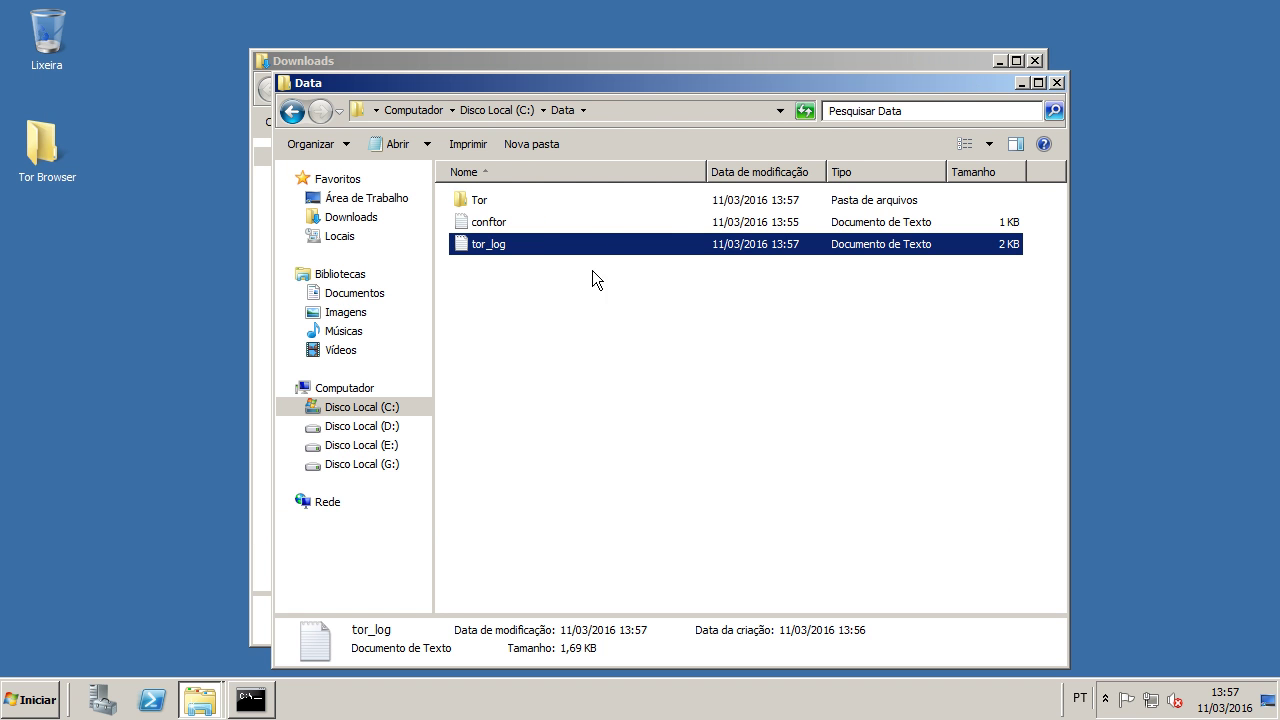
double_click(518, 247)
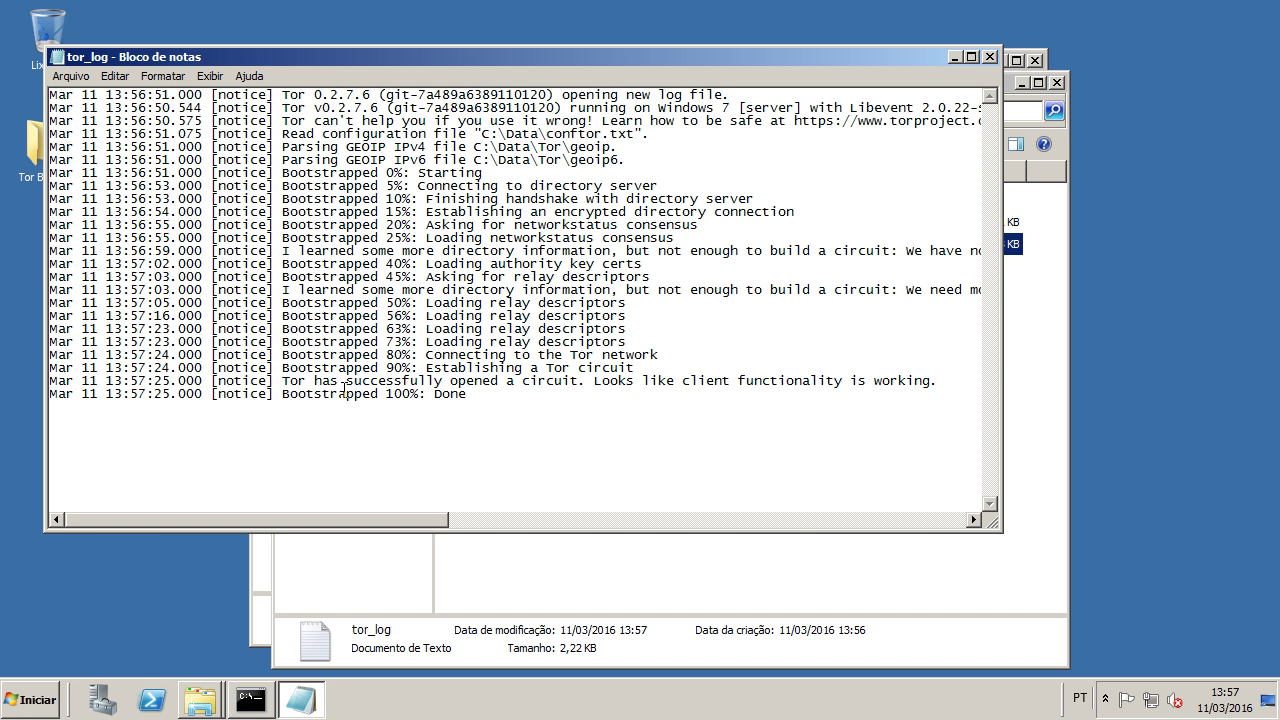
left_click_drag(281, 393, 508, 413)
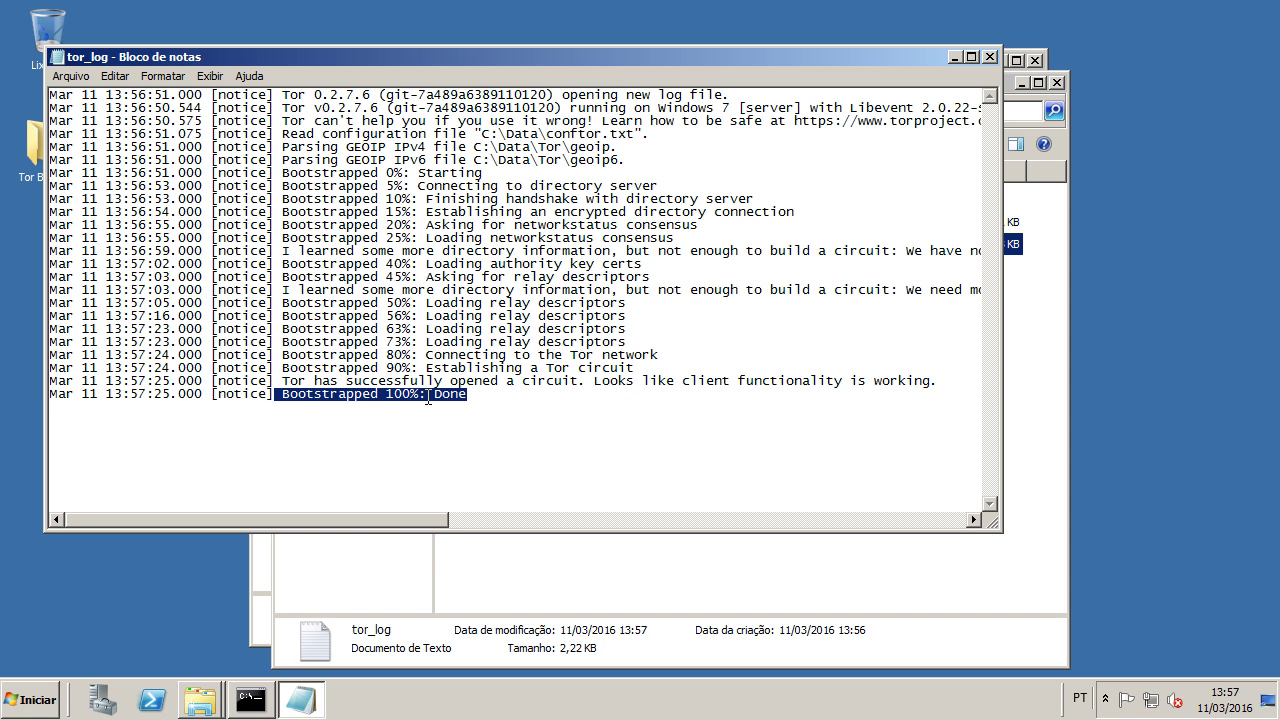
key("shift+Home")
key("Delete")
key("ctrl+z")
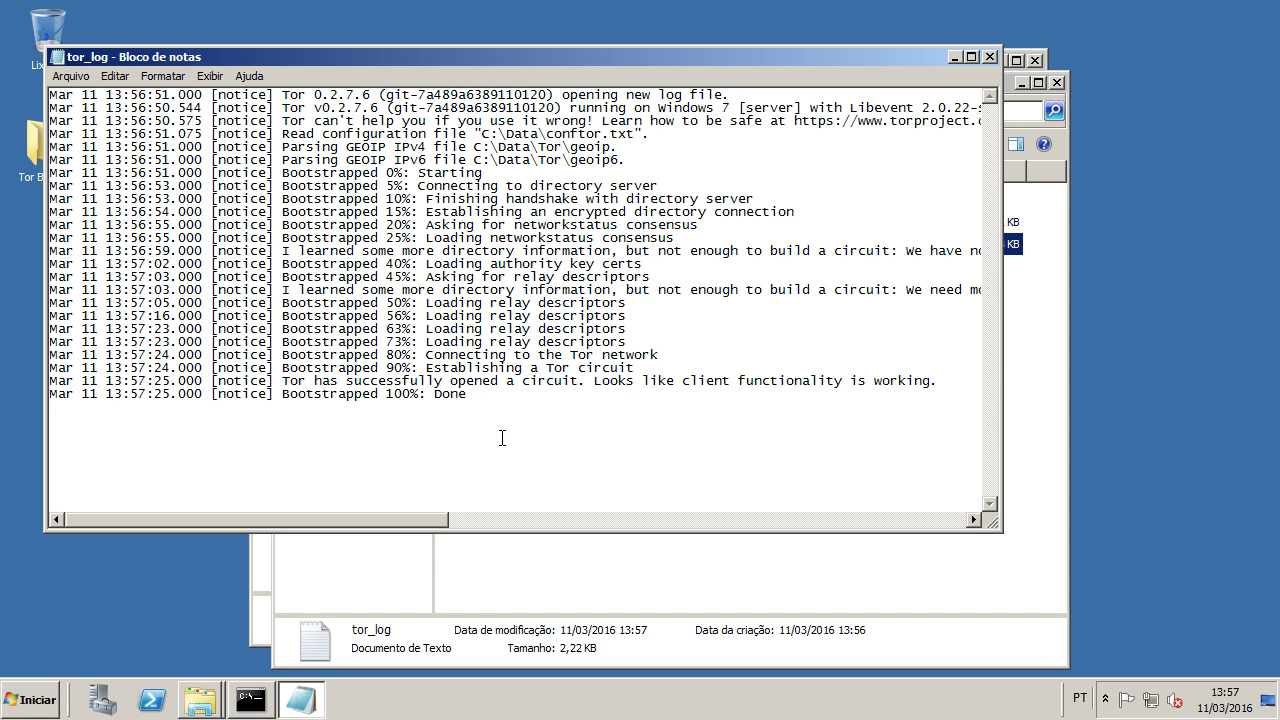
left_click(990, 57)
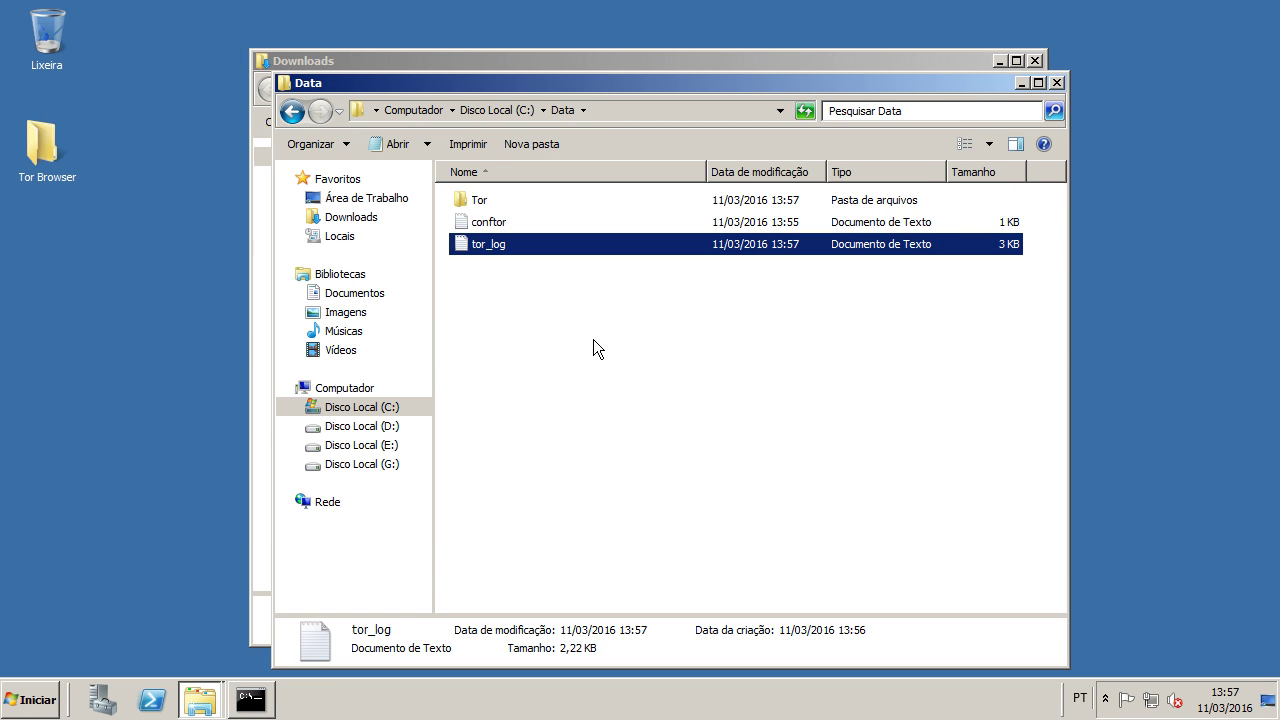
Step: Open the Tor data folder and its hidden_service subfolder
double_click(474, 200)
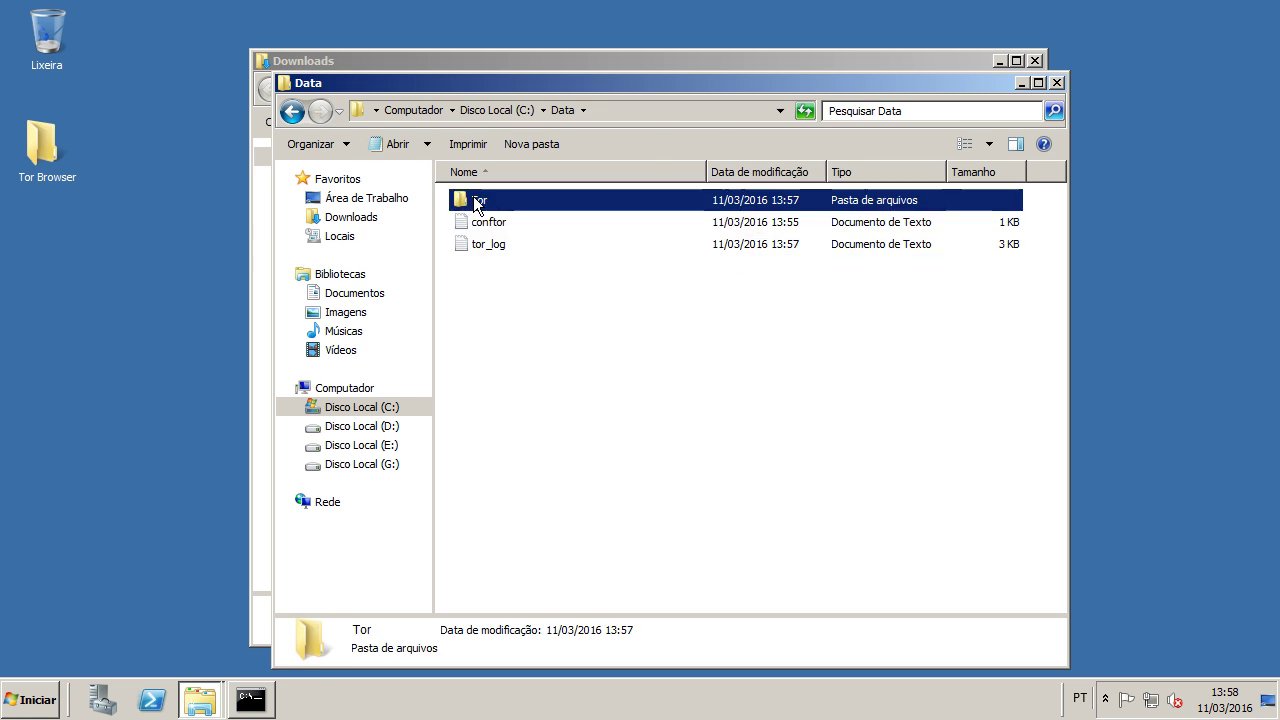
left_click_drag(532, 381, 508, 227)
left_click(497, 410)
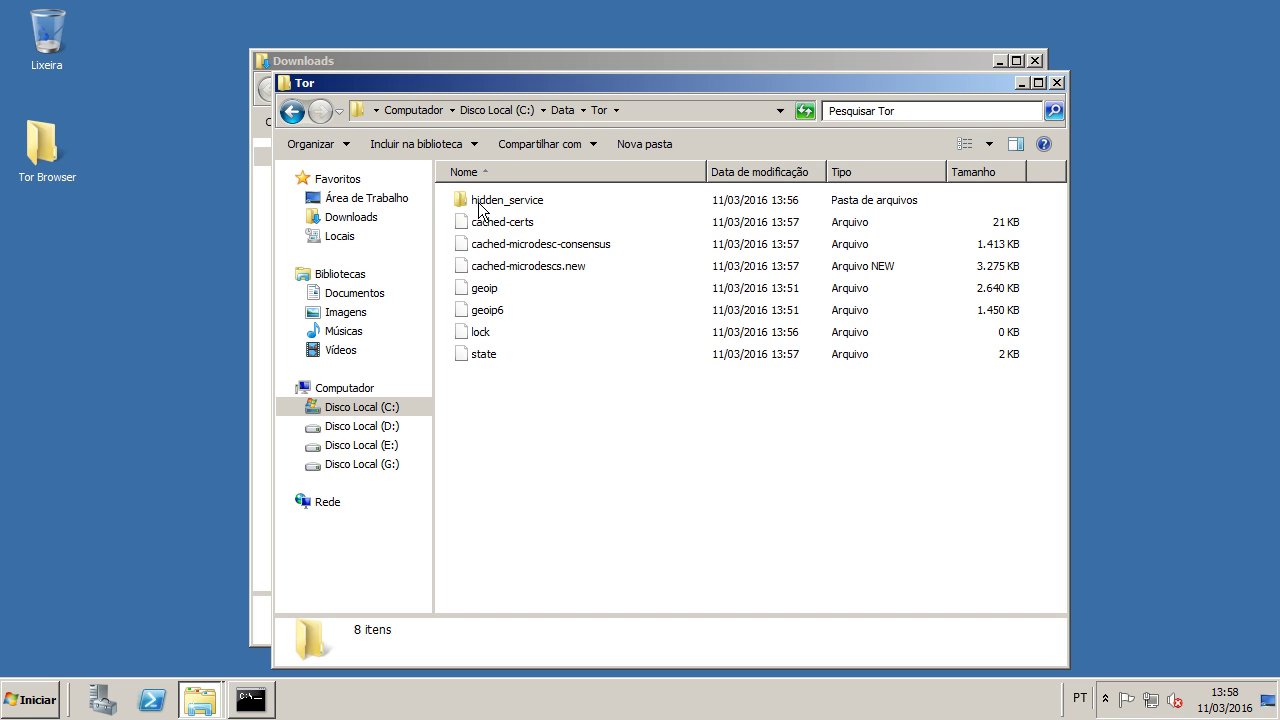
mouse_move(490, 208)
double_click(522, 204)
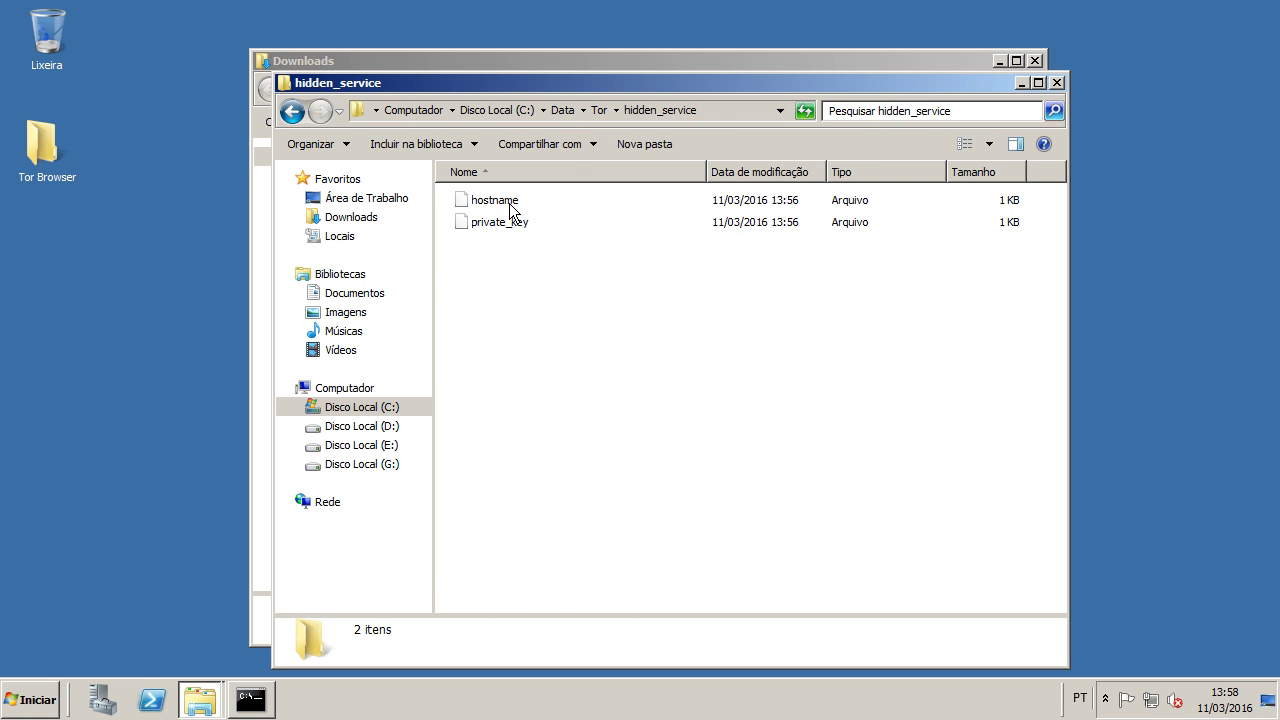
Step: Open hostname in Notepad, highlight the .onion address, then close it
left_click(511, 210)
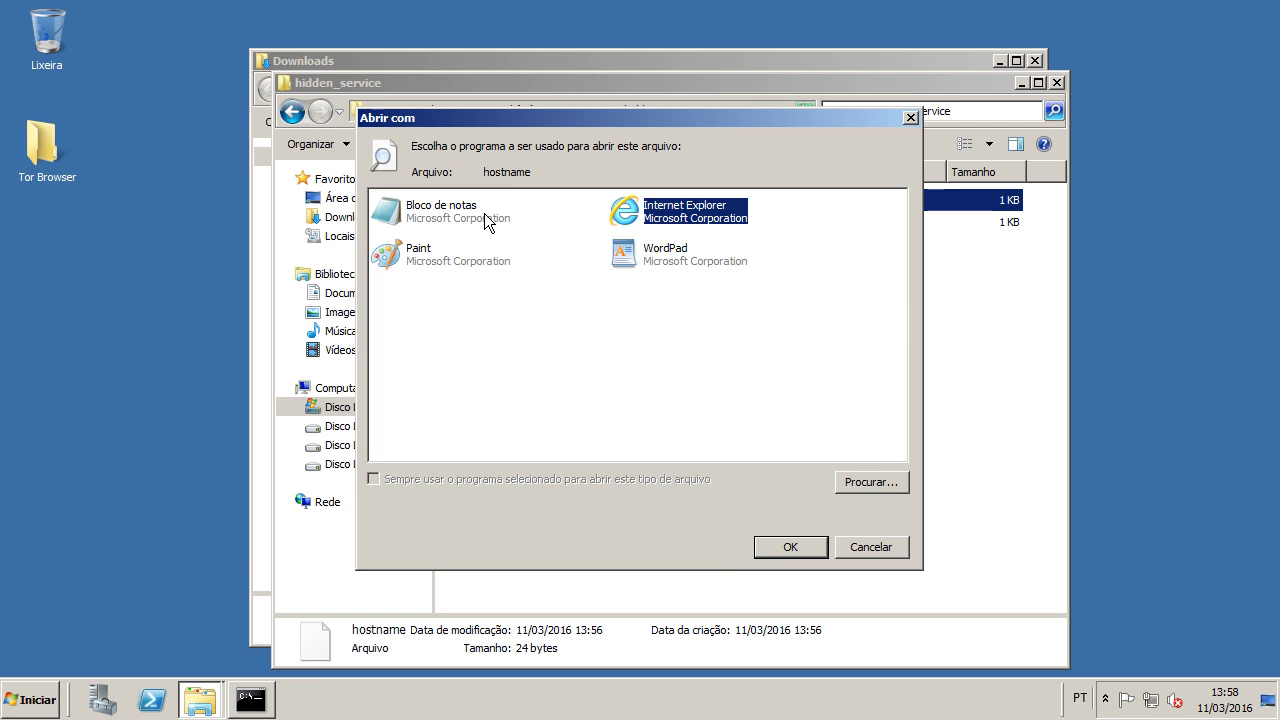
left_click(456, 214)
left_click(781, 554)
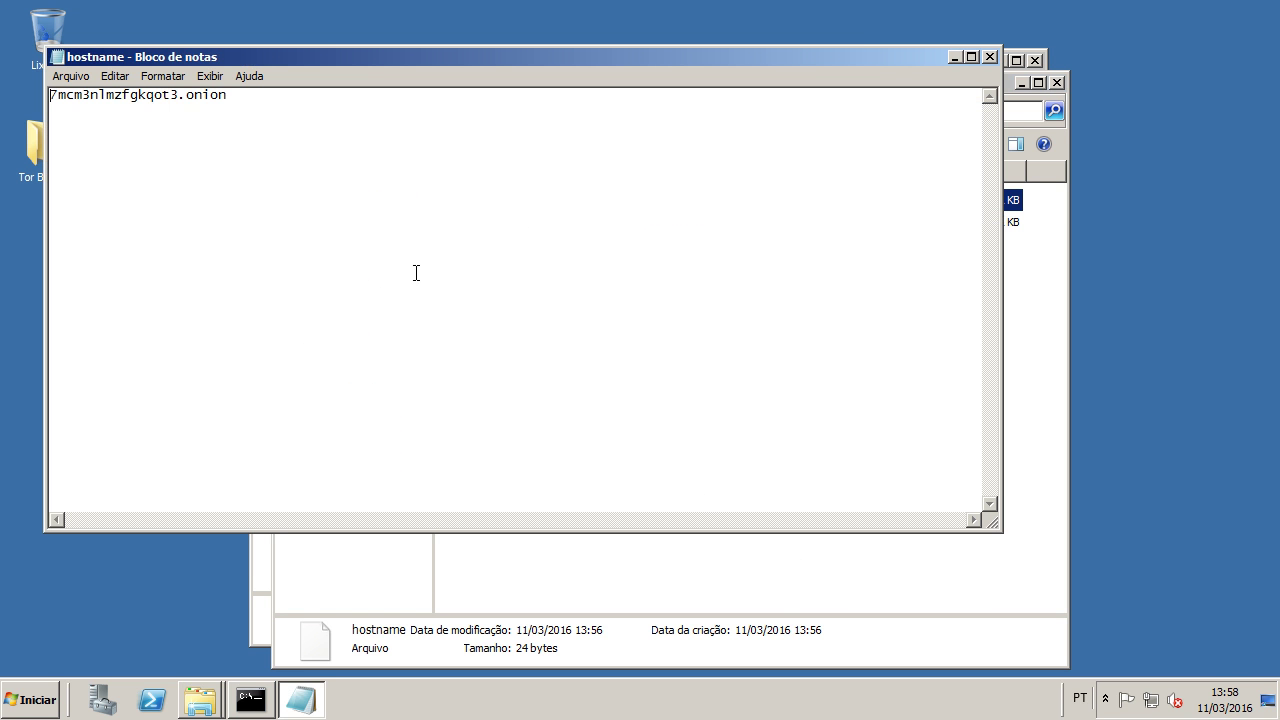
left_click_drag(51, 96, 27, 84)
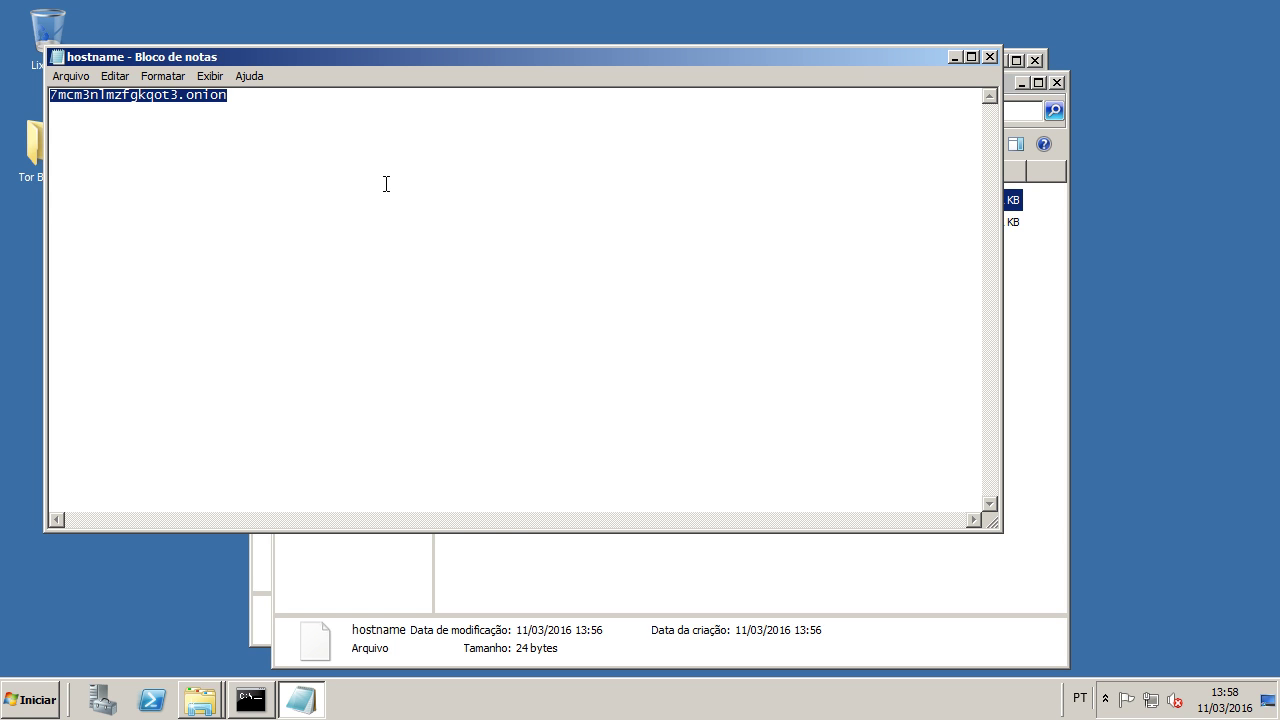
left_click(992, 57)
Step: Open private_key in Notepad and select its RSA key text
left_click(500, 224)
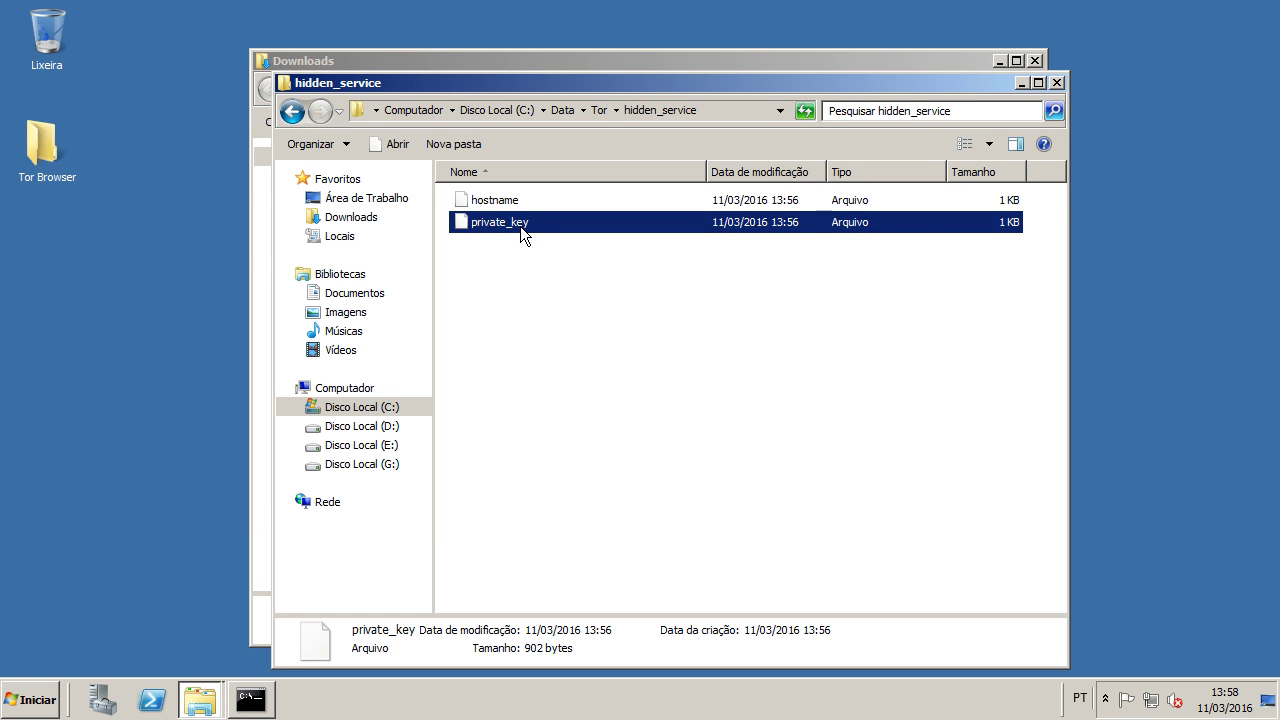
double_click(517, 226)
left_click(454, 216)
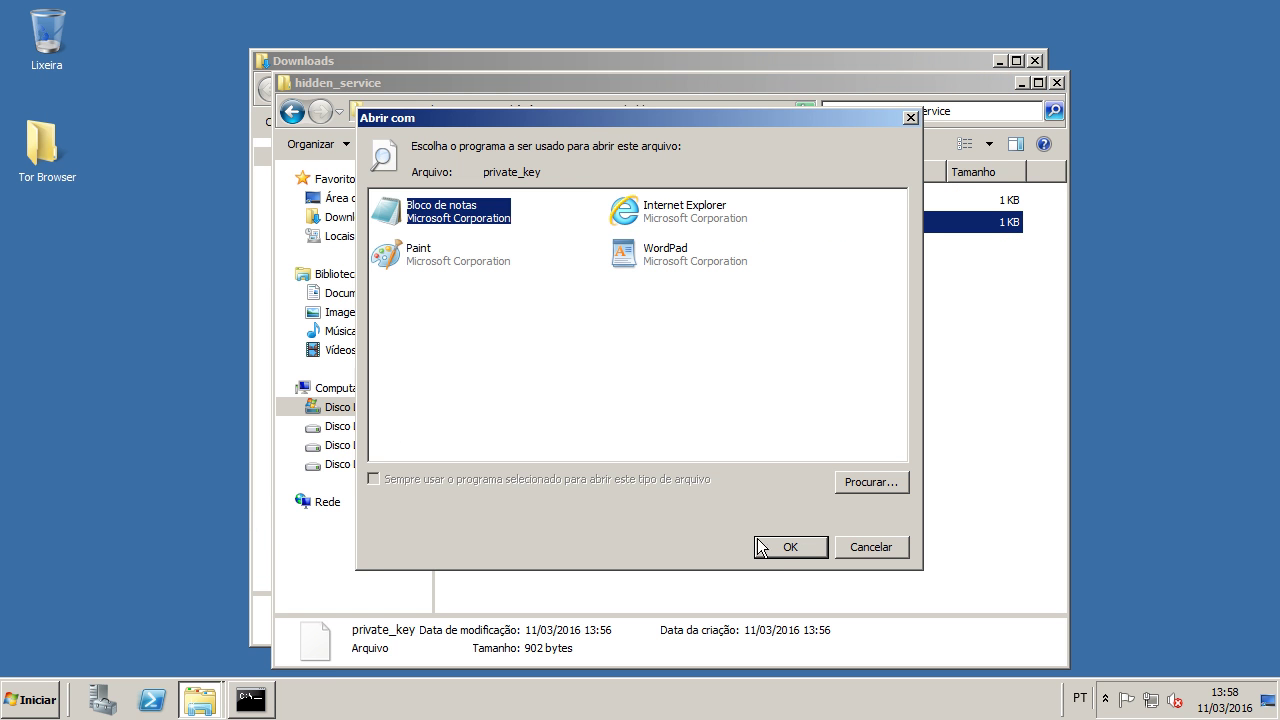
left_click(777, 550)
left_click_drag(360, 325, 42, 82)
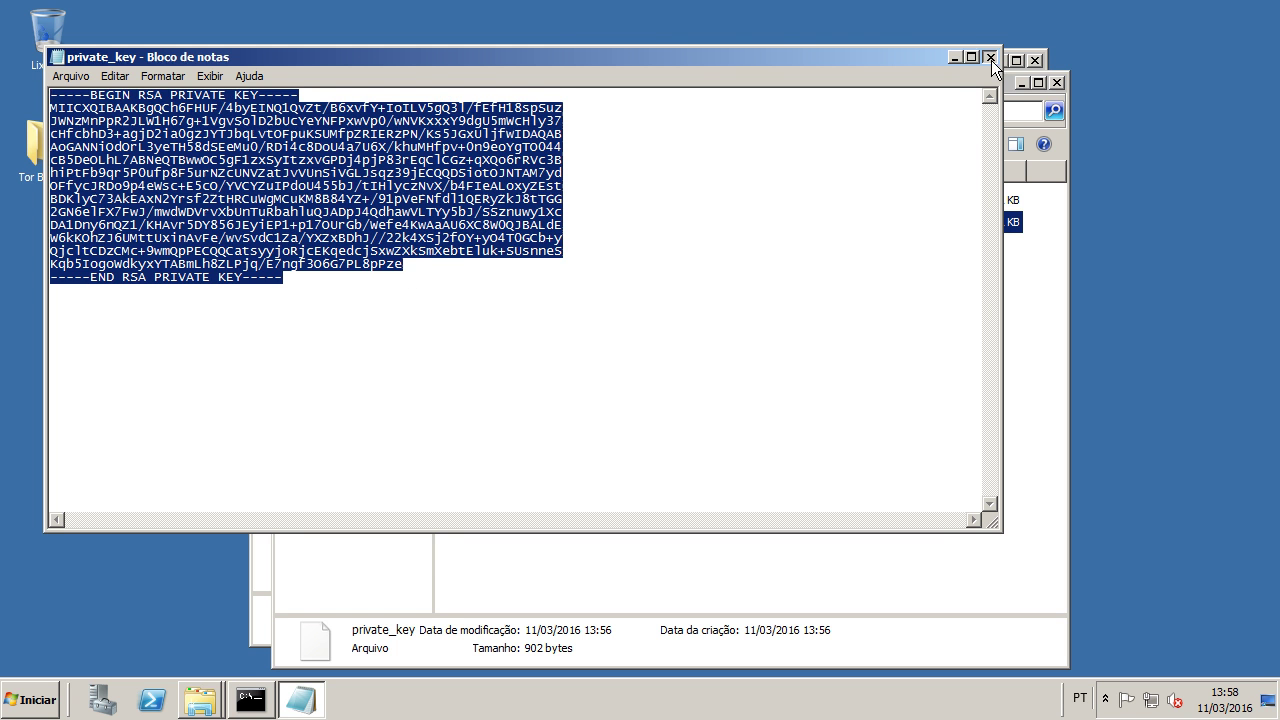
Step: Close Notepad and compare hostname (24 bytes) with private_key (902 bytes)
left_click(990, 58)
key("Up")
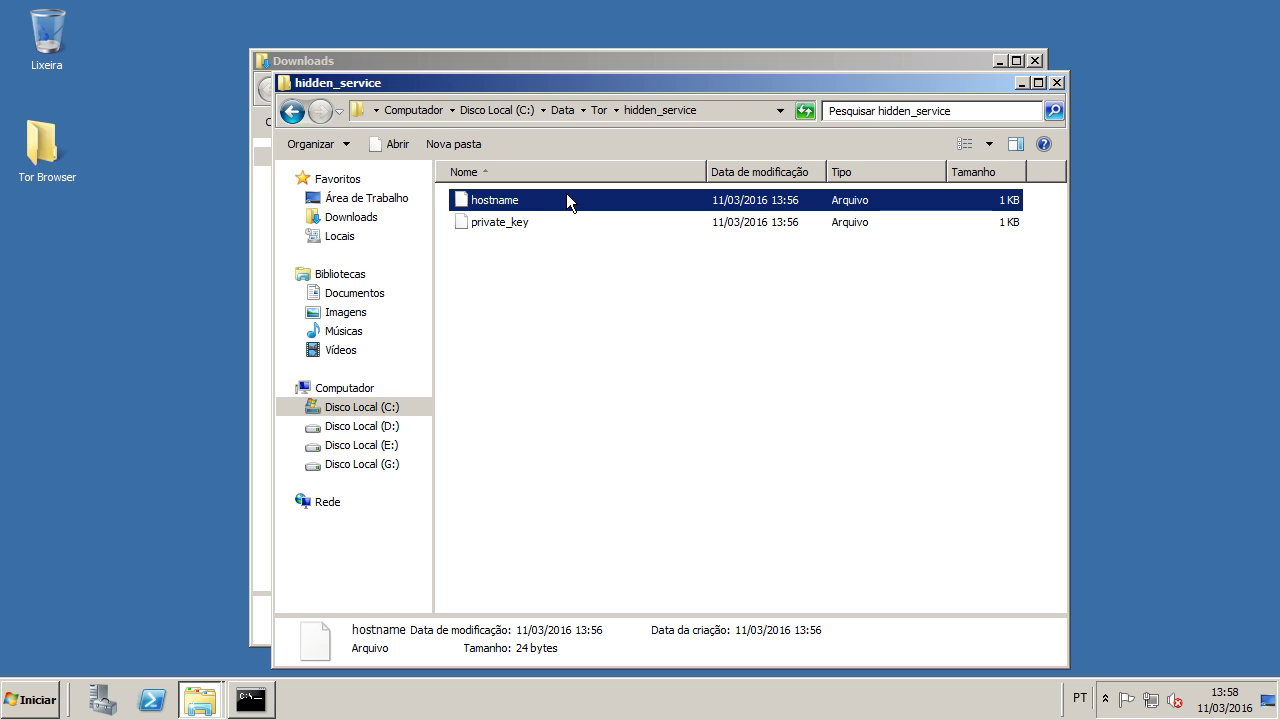
key("Down")
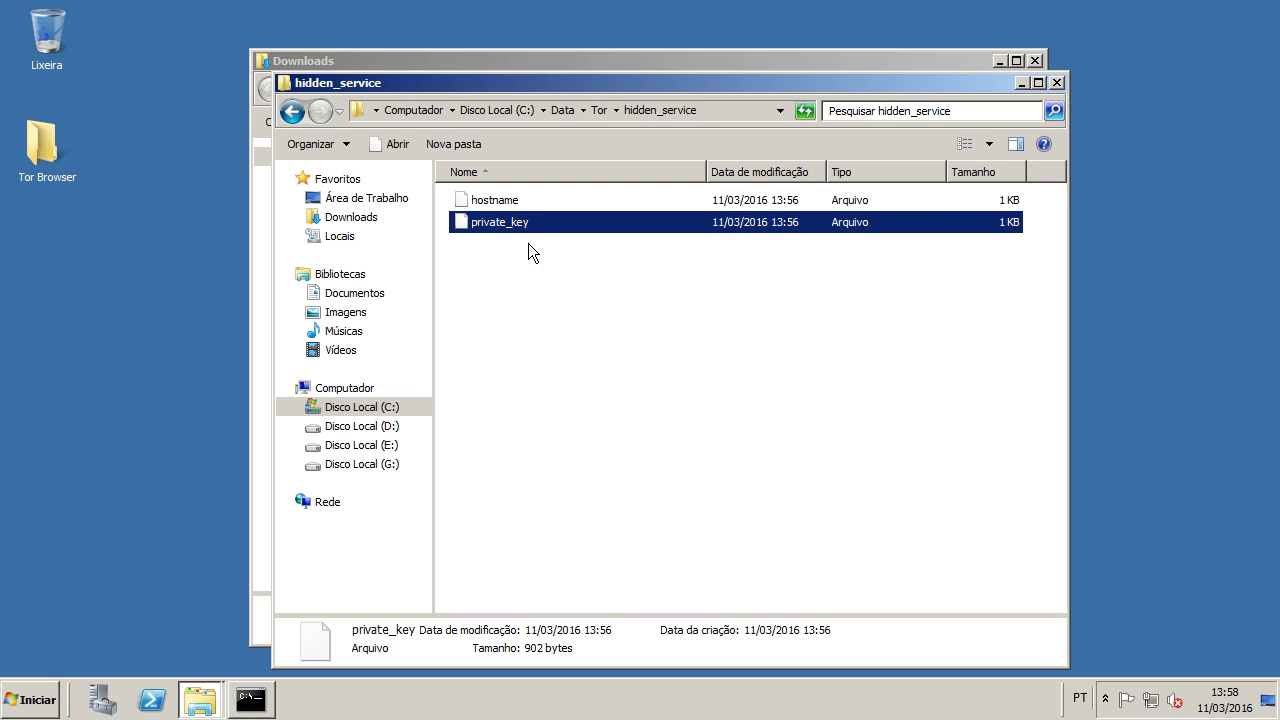
left_click(502, 200)
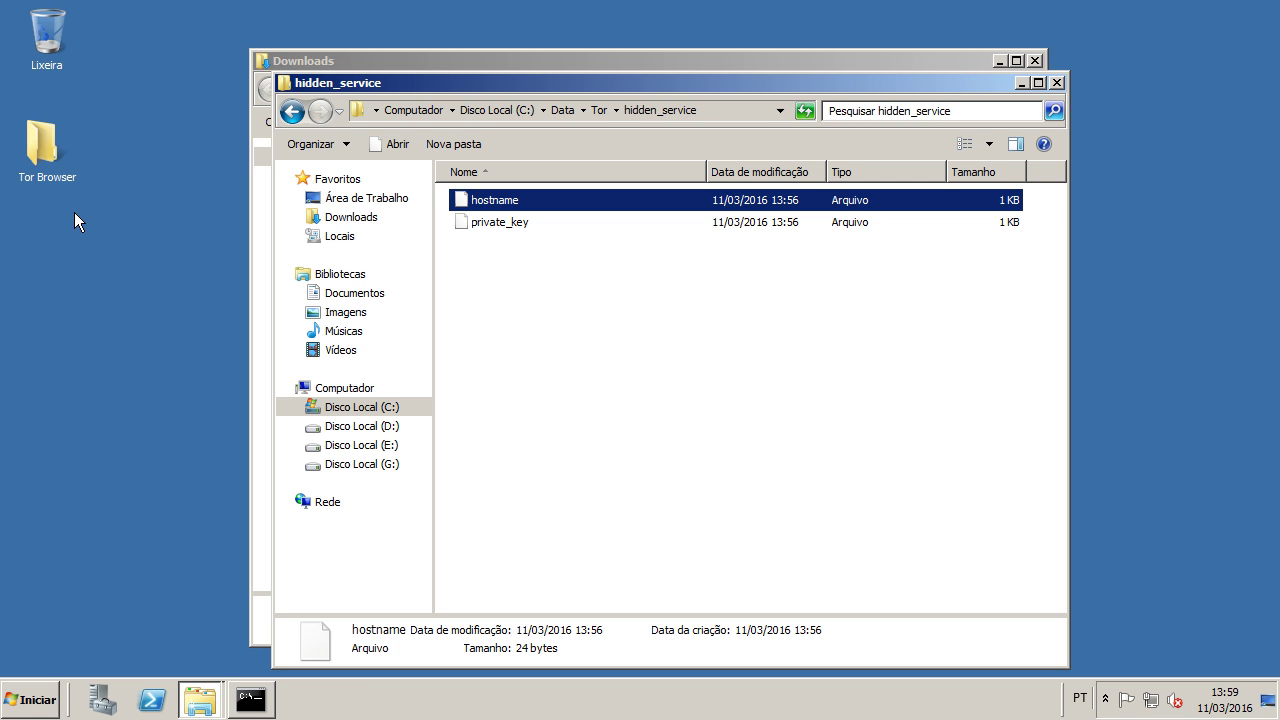
Step: Start Tor Browser from its desktop folder, then close the Tor Browser, hidden_service and Downloads windows
double_click(38, 152)
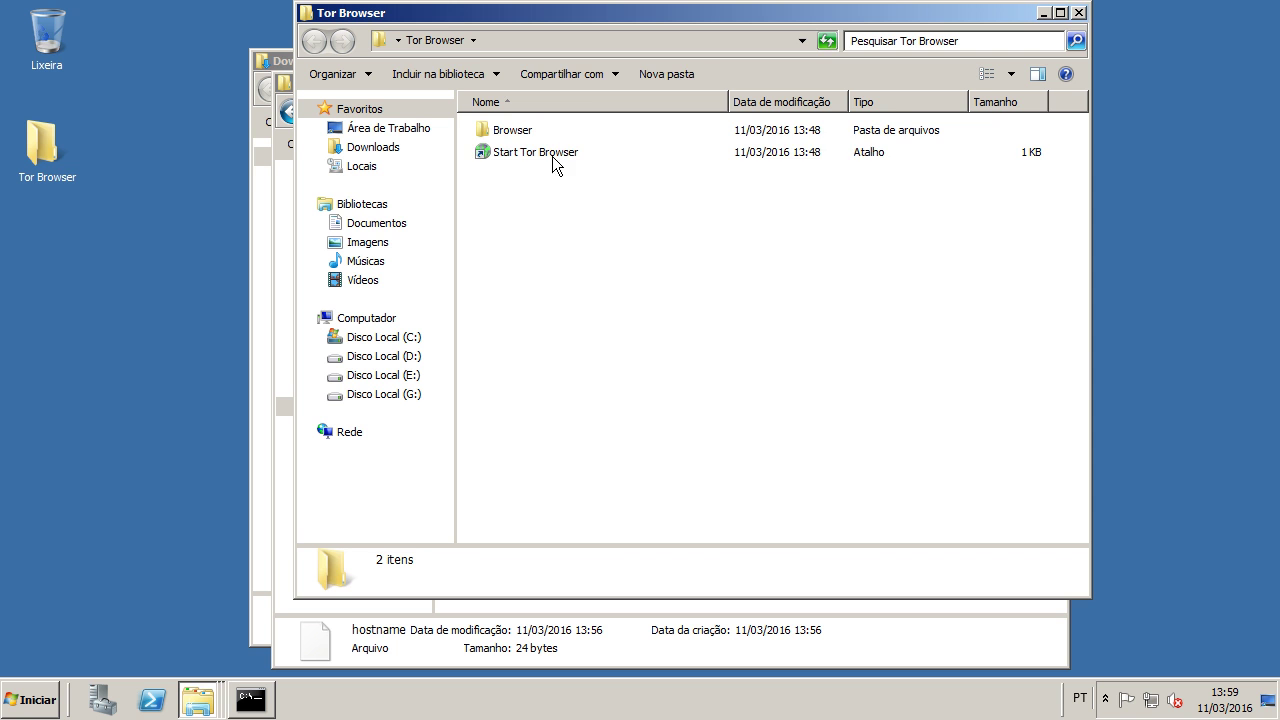
double_click(552, 156)
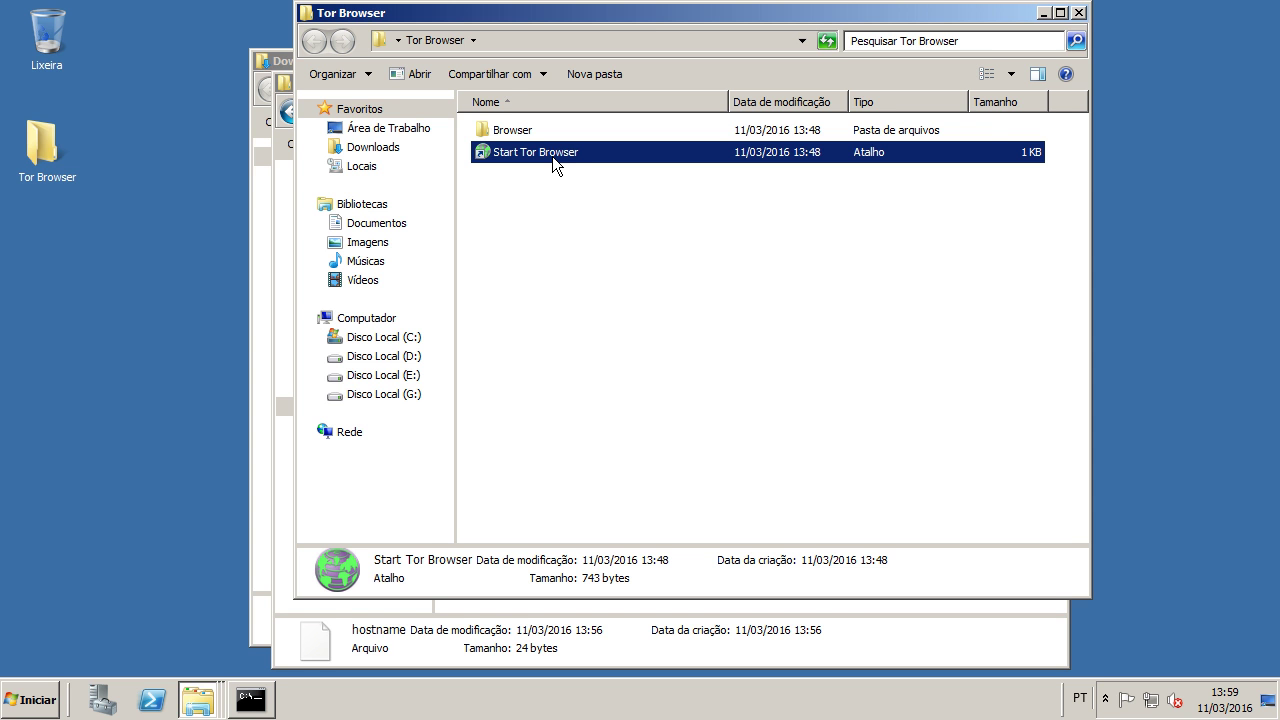
key("alt+F4")
left_click(1057, 84)
left_click(1034, 60)
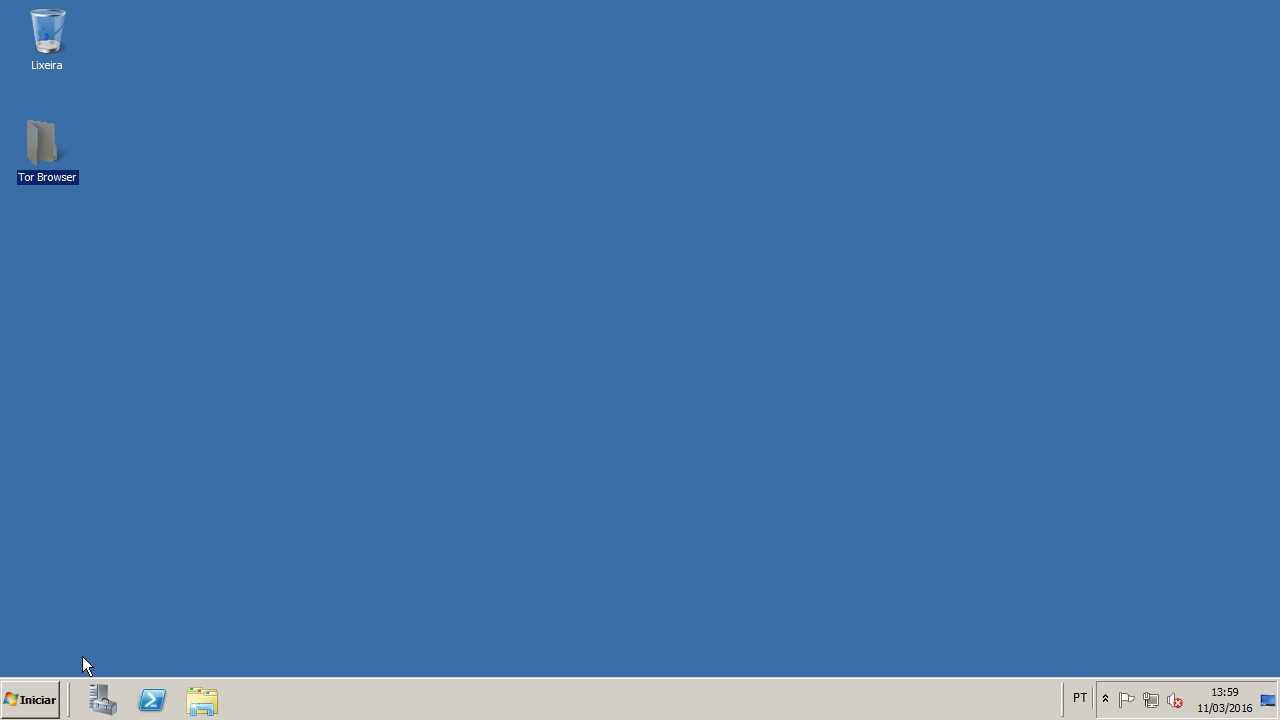
Step: Open Services from Administrative Tools, maximize it, and select Tor Win32 Service at the bottom
left_click(44, 700)
mouse_move(331, 526)
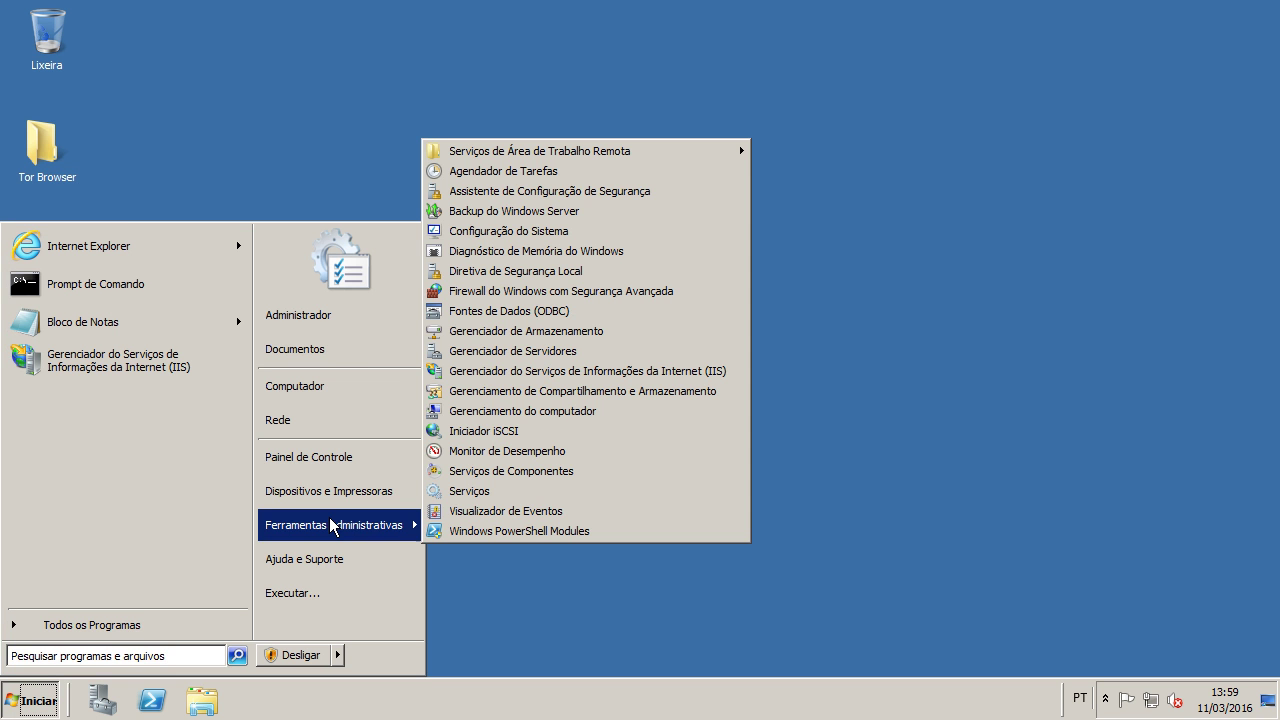
left_click(475, 498)
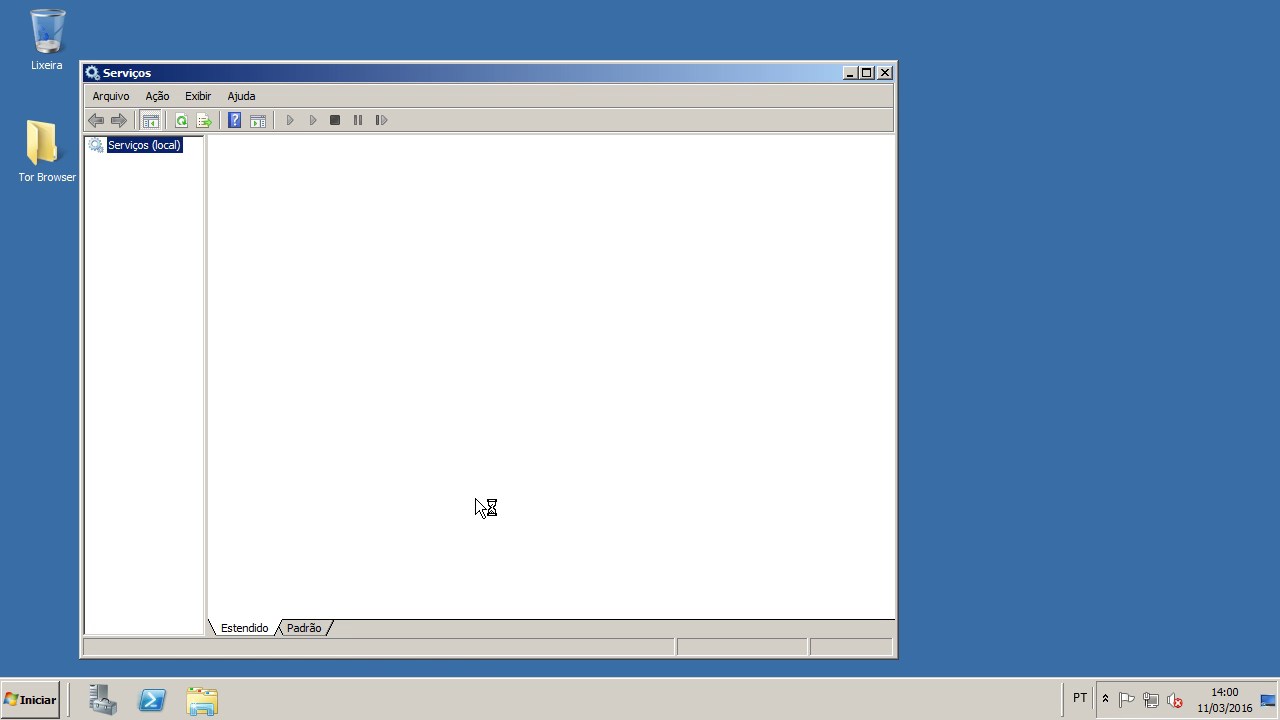
left_click(868, 74)
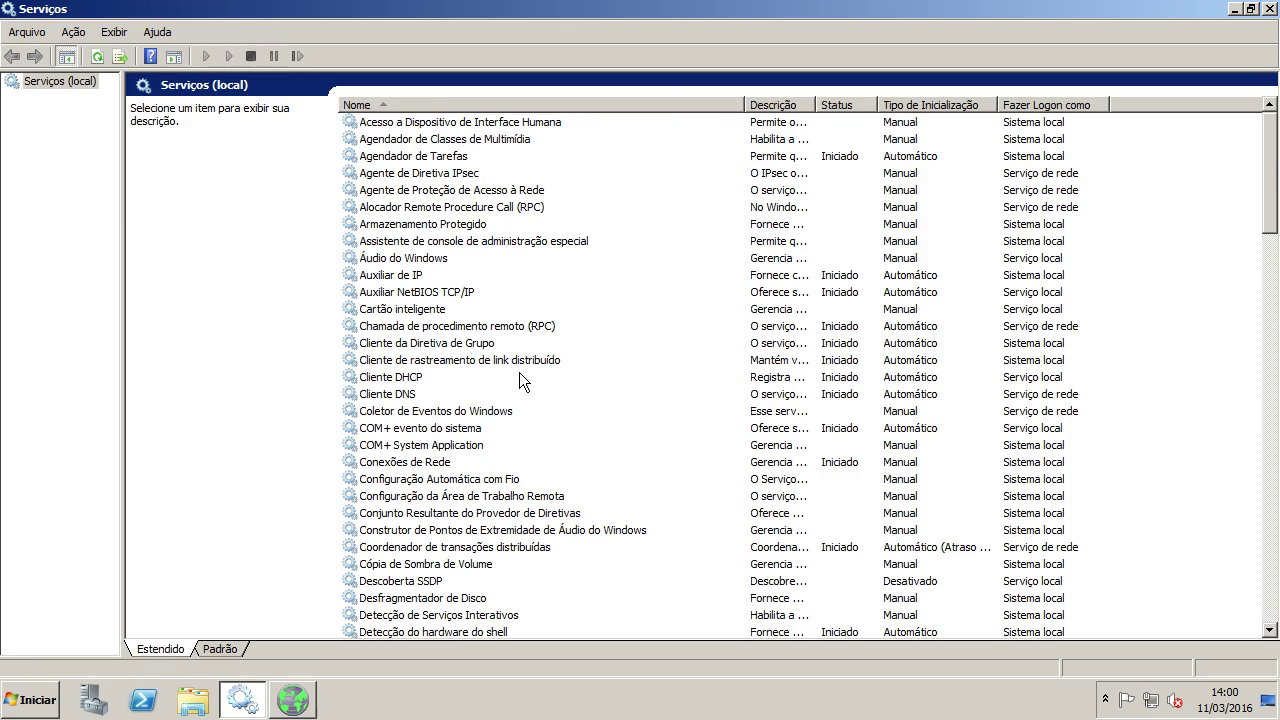
scroll(457, 257, "down", 17)
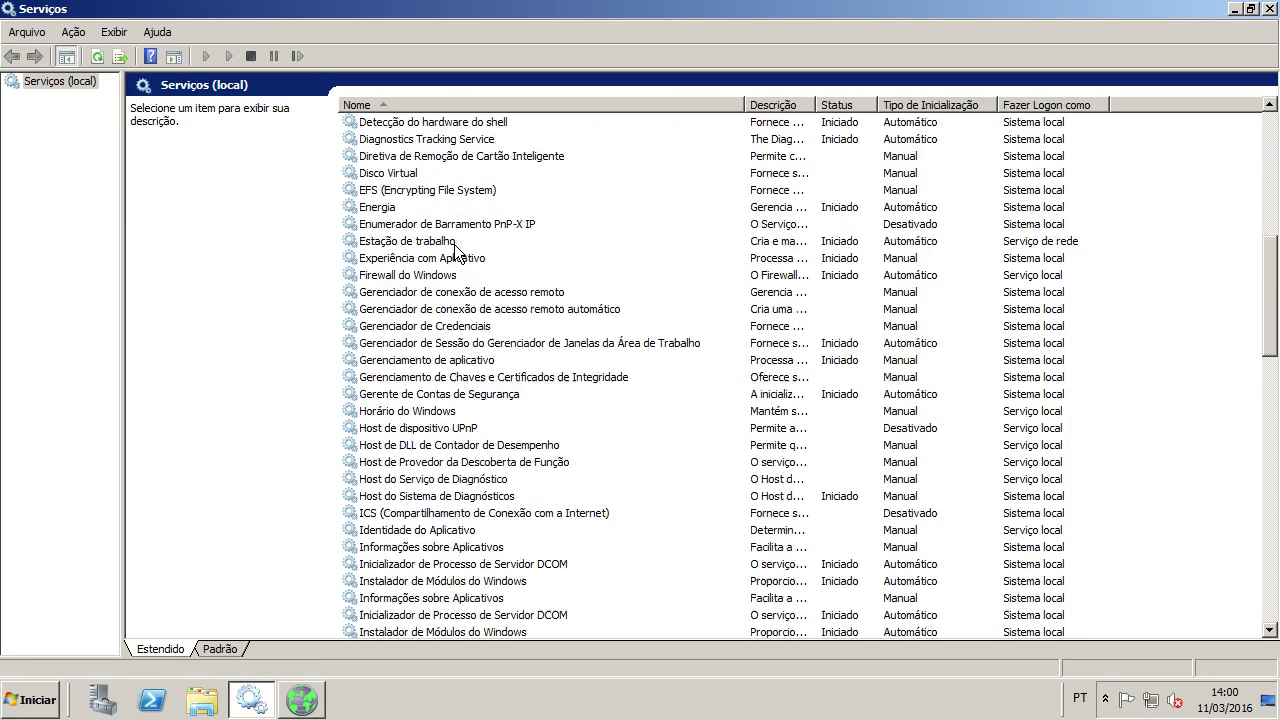
scroll(455, 250, "down", 16)
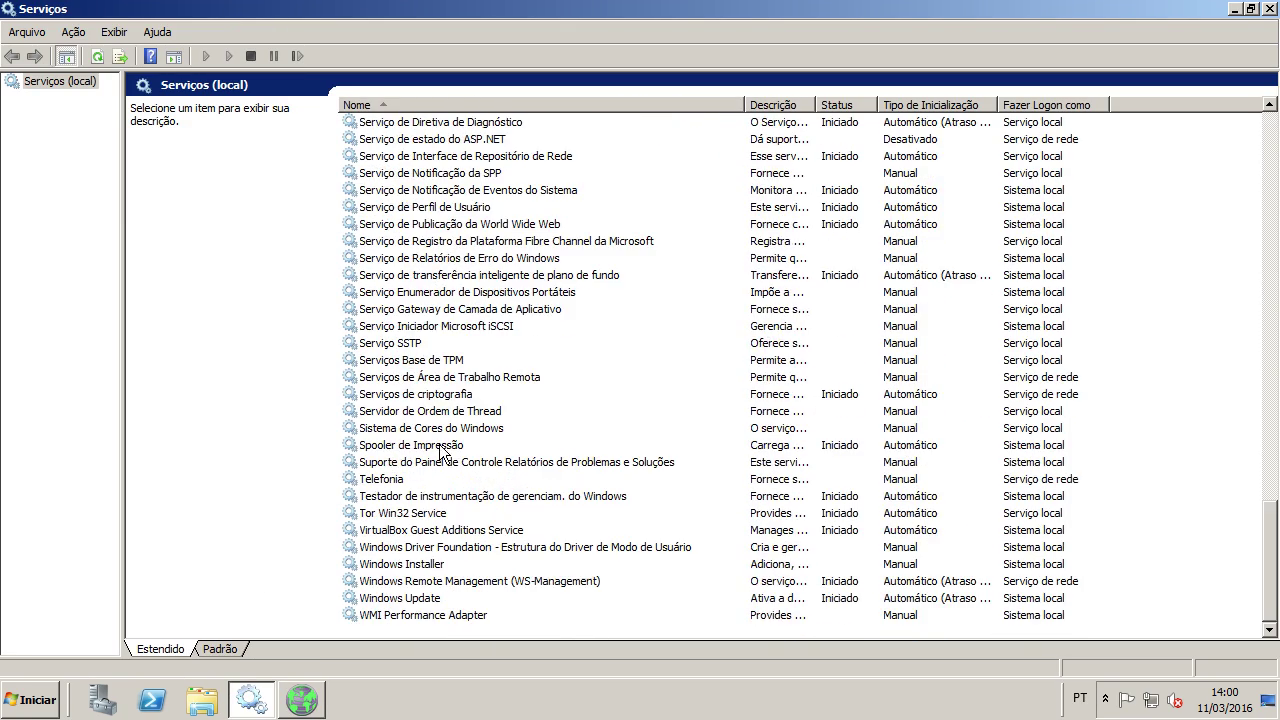
left_click(386, 514)
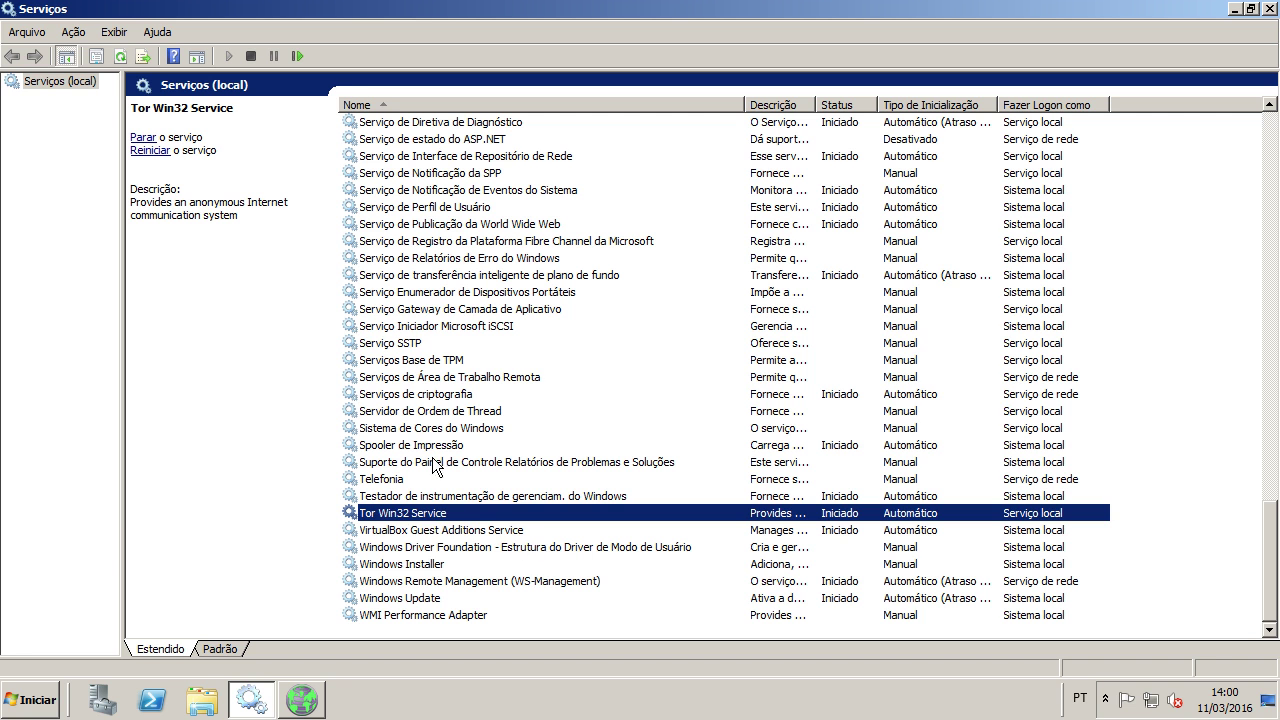
double_click(436, 516)
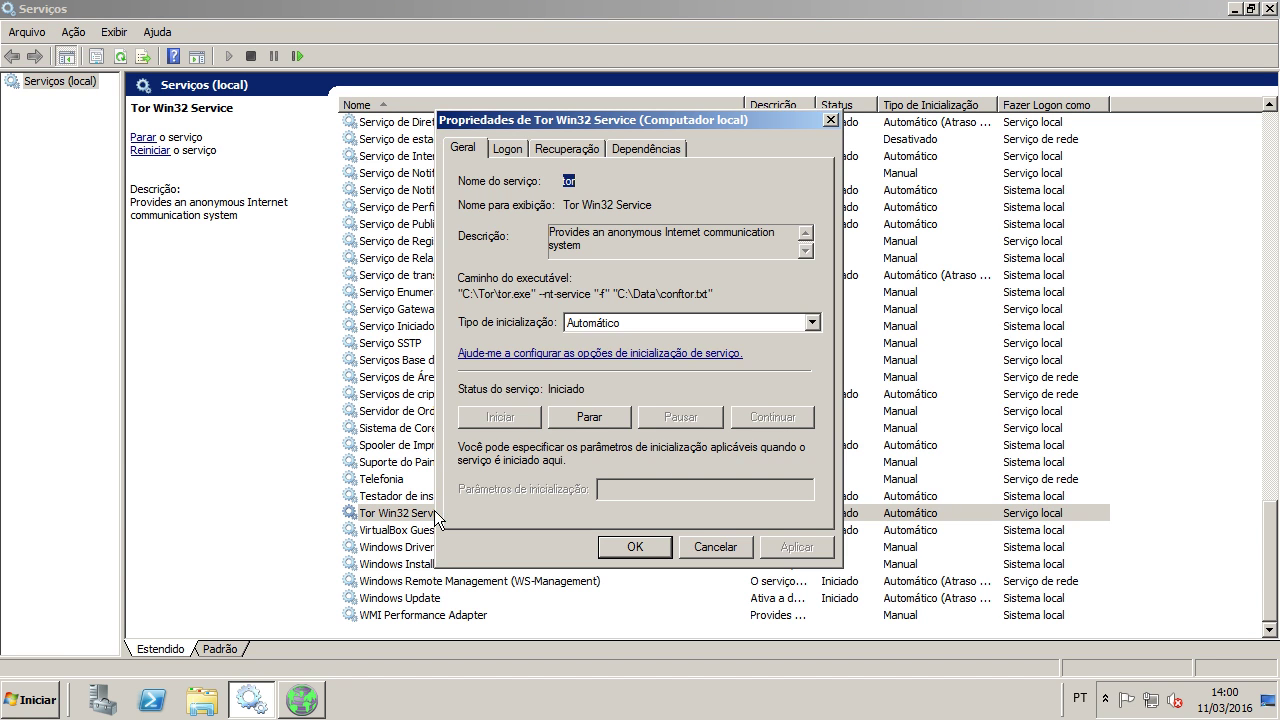
left_click_drag(715, 294, 594, 296)
left_click_drag(462, 295, 532, 297)
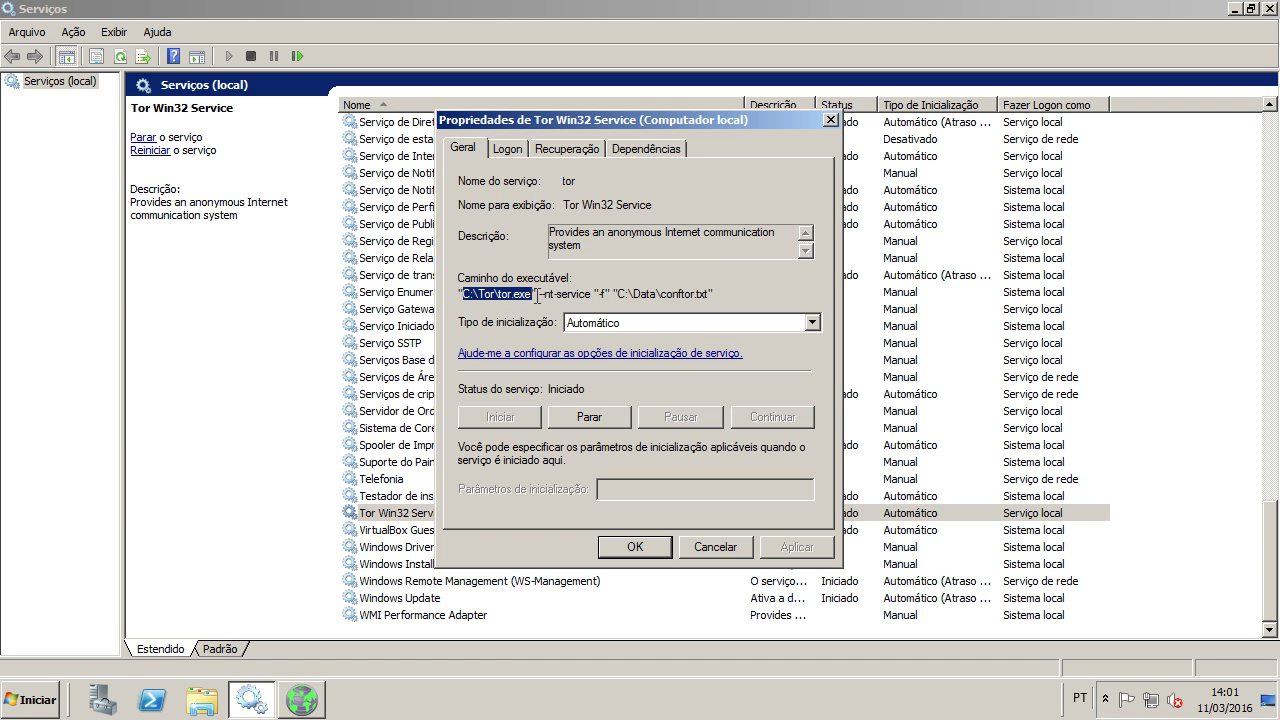
left_click_drag(538, 297, 714, 297)
left_click(640, 297)
left_click_drag(612, 296, 714, 296)
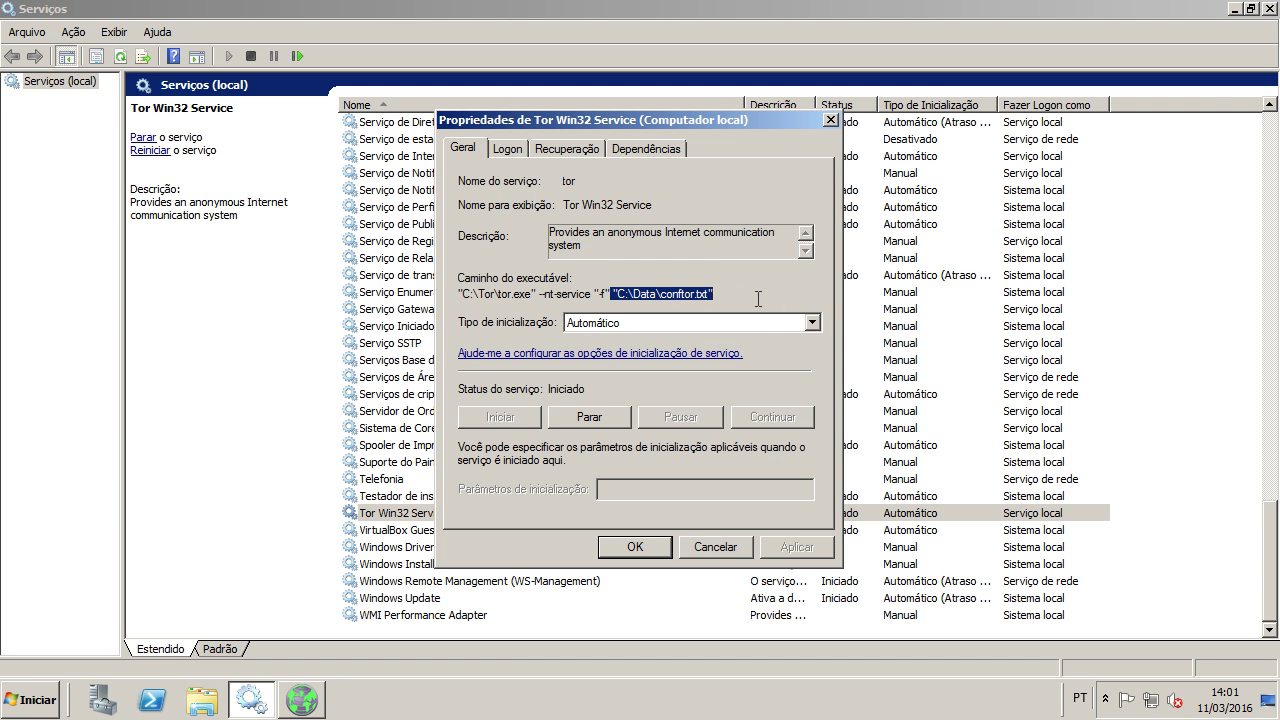
left_click(658, 297)
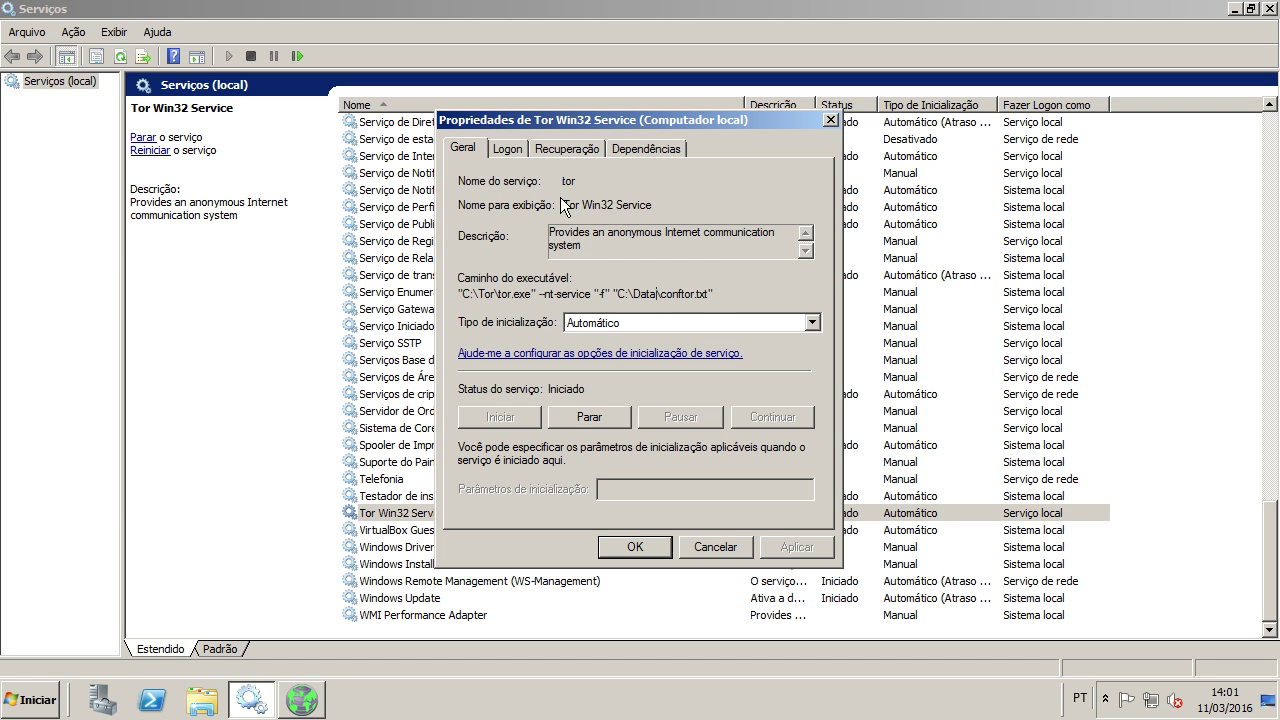
left_click(507, 149)
left_click(577, 150)
left_click(633, 146)
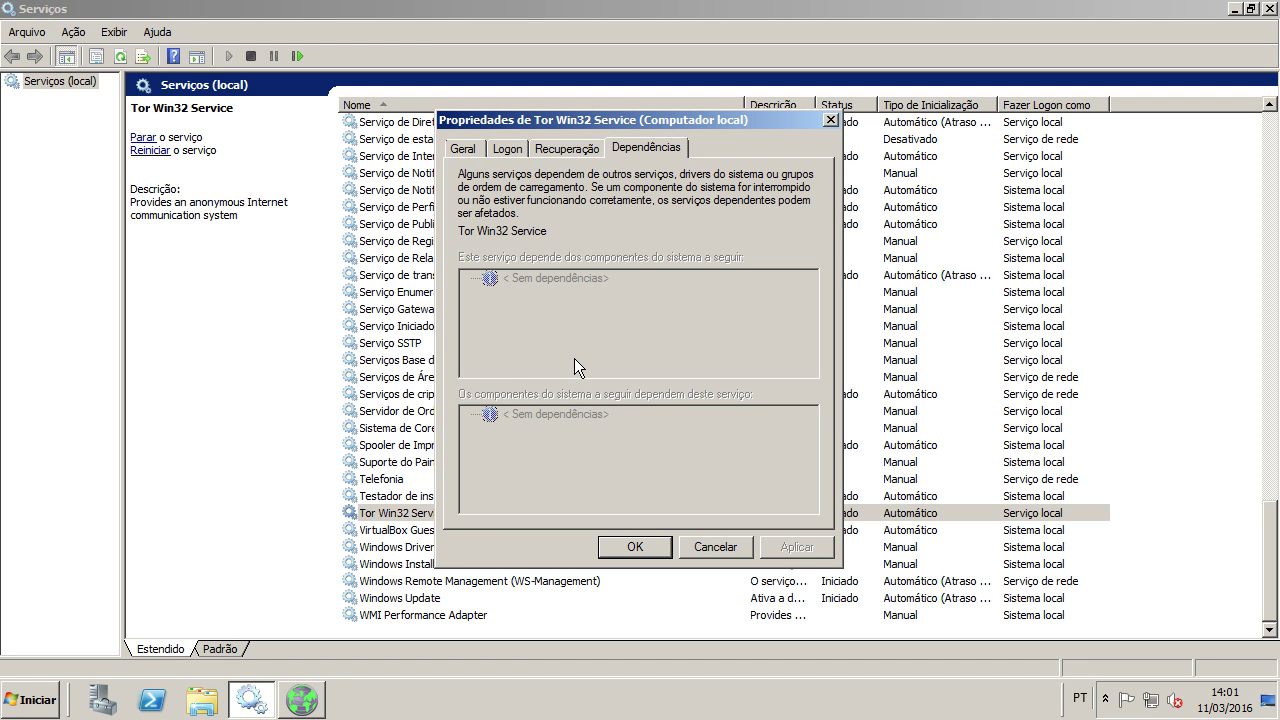
left_click(830, 120)
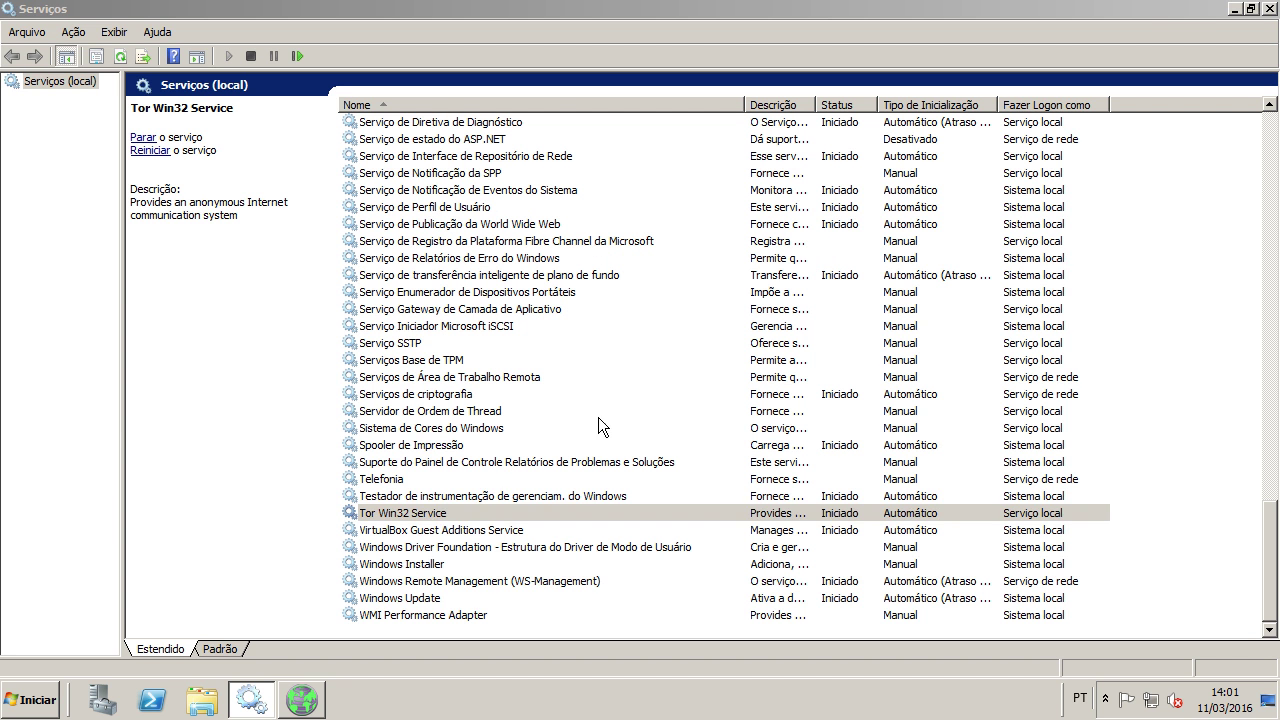
left_click(482, 511)
left_click(452, 498)
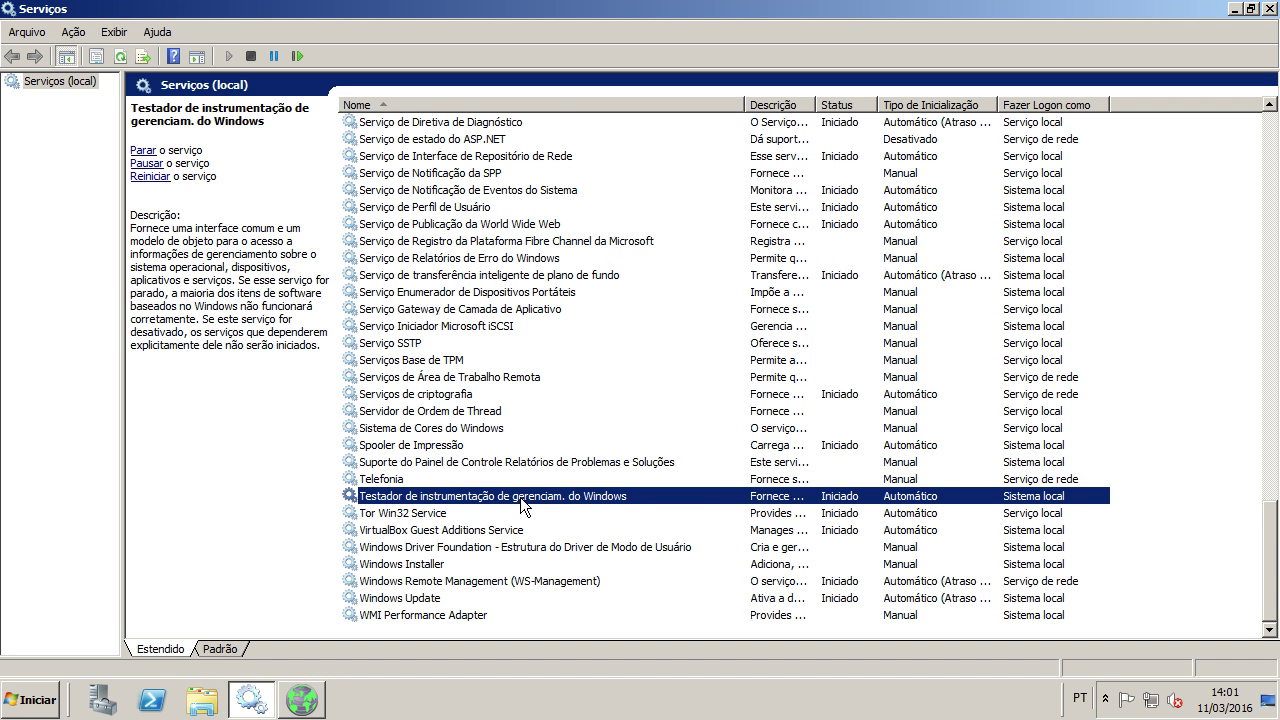
left_click(483, 508)
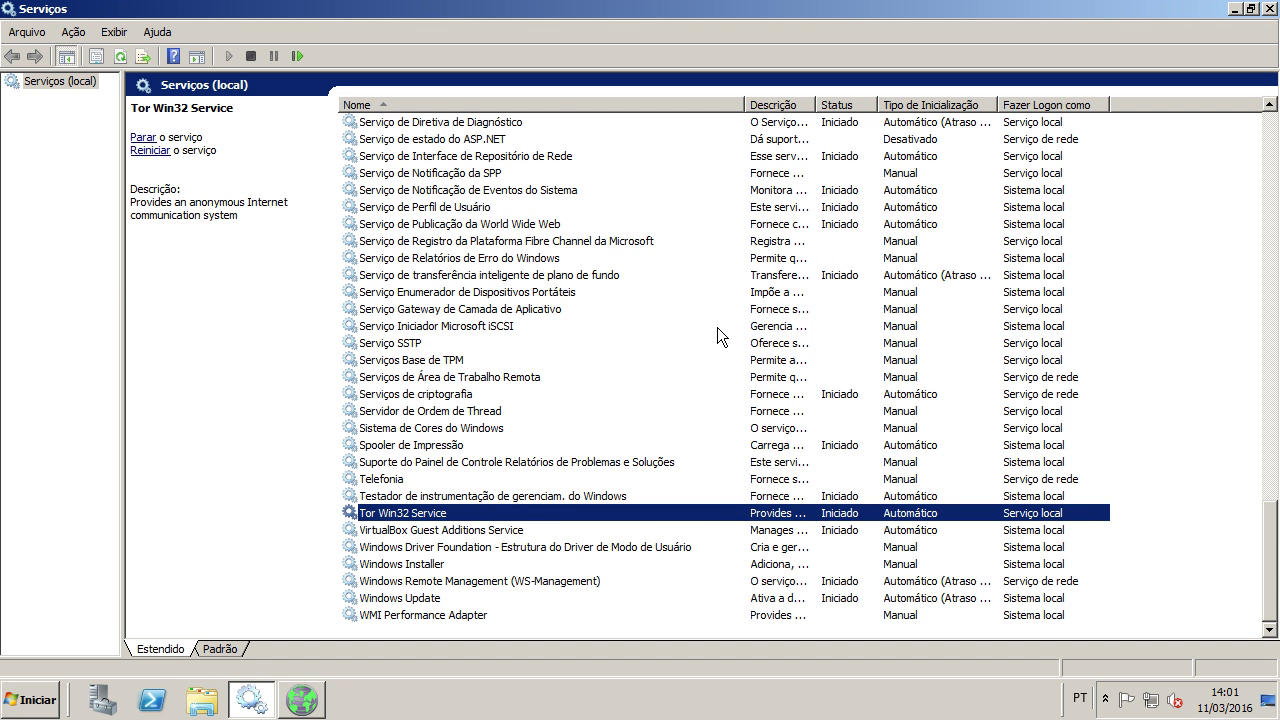
Step: Close Services, paste-and-go the .onion address in maximized Tor Browser, decline English pages, then close it
left_click(1269, 9)
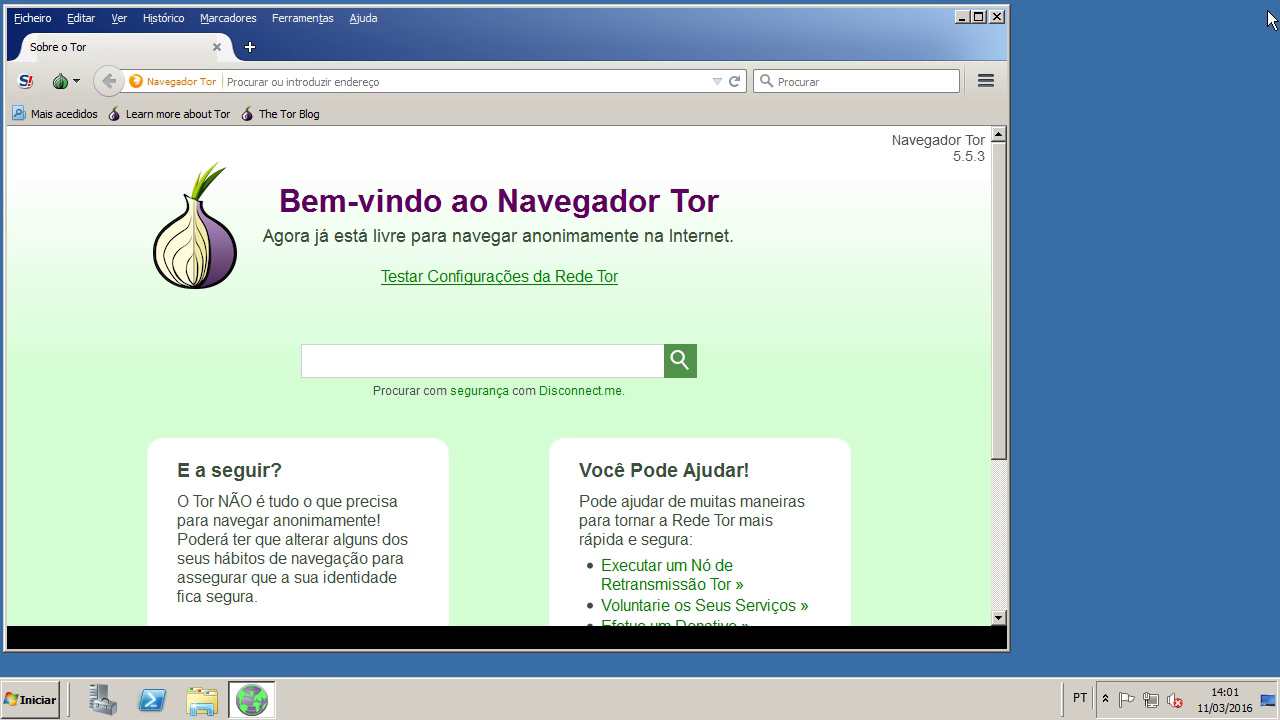
left_click(979, 18)
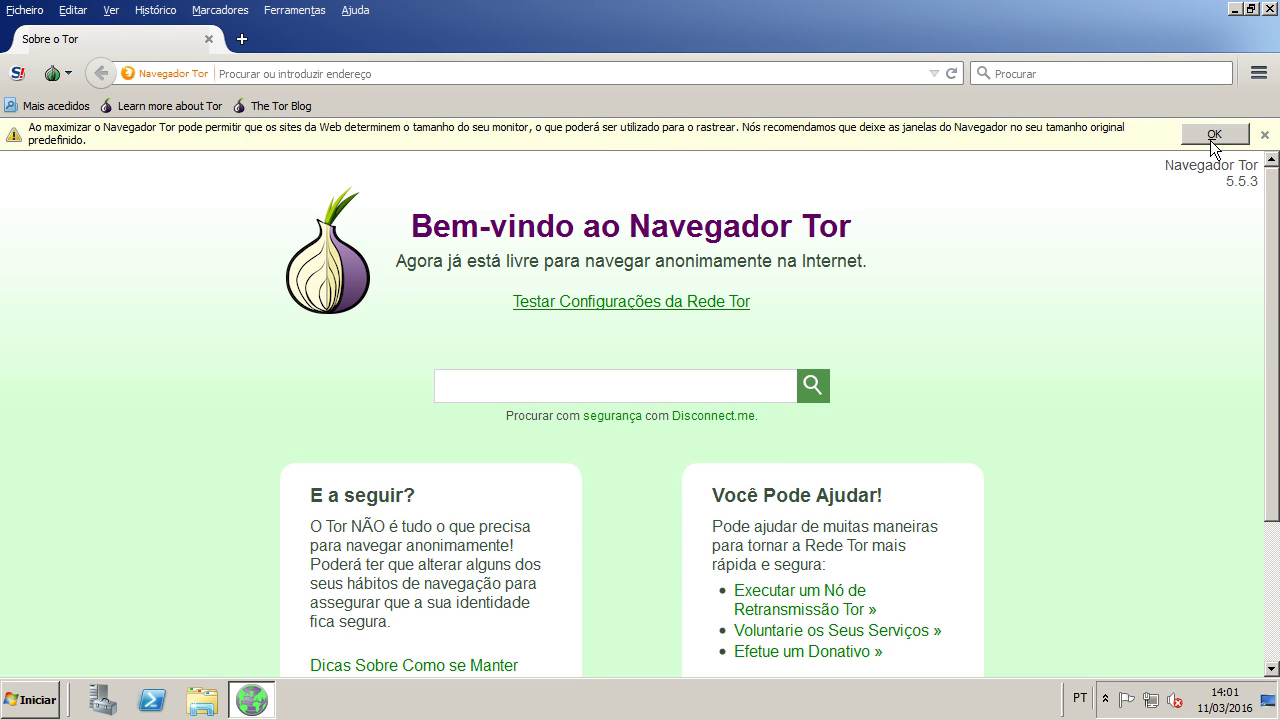
left_click(1215, 133)
right_click(522, 75)
left_click(554, 168)
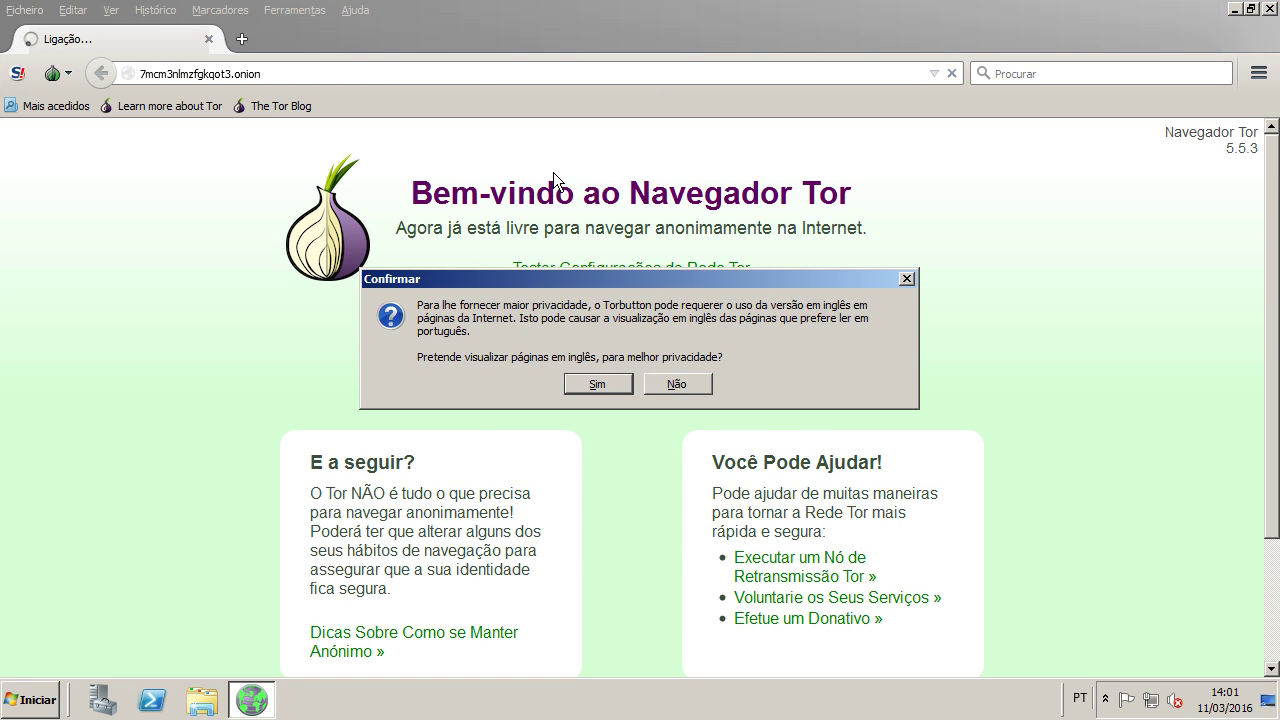
left_click(678, 384)
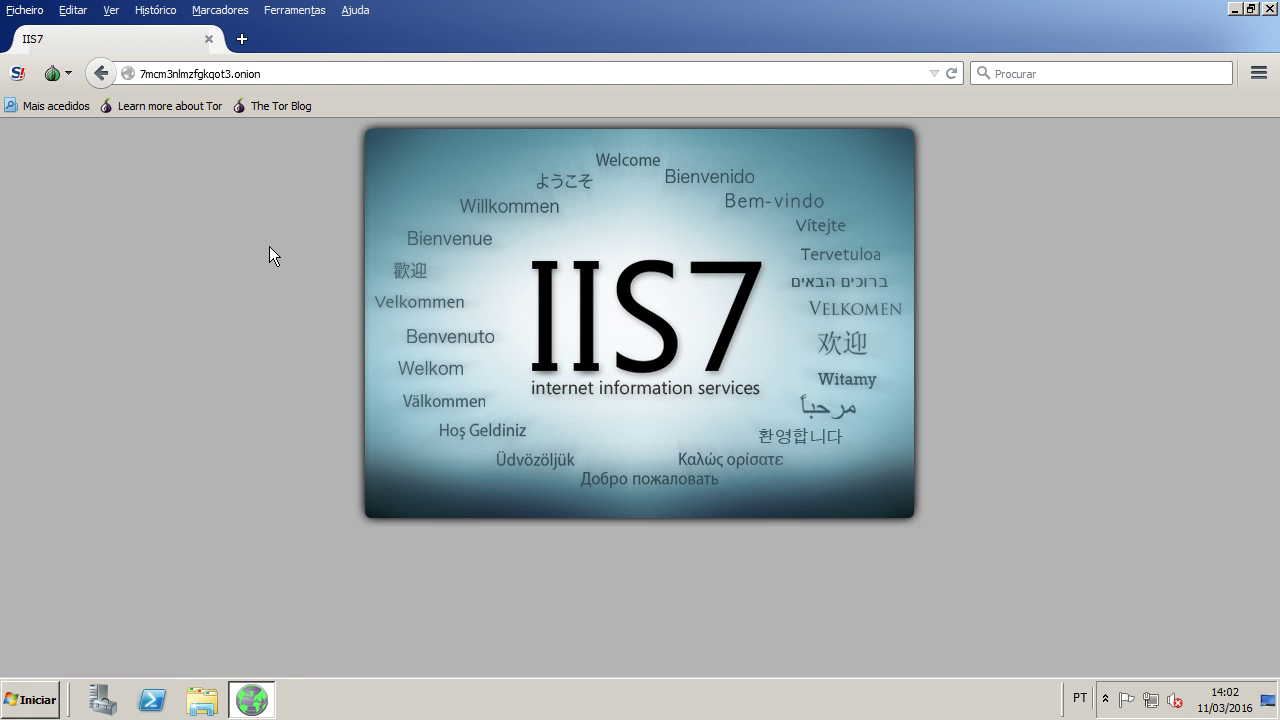
left_click(208, 39)
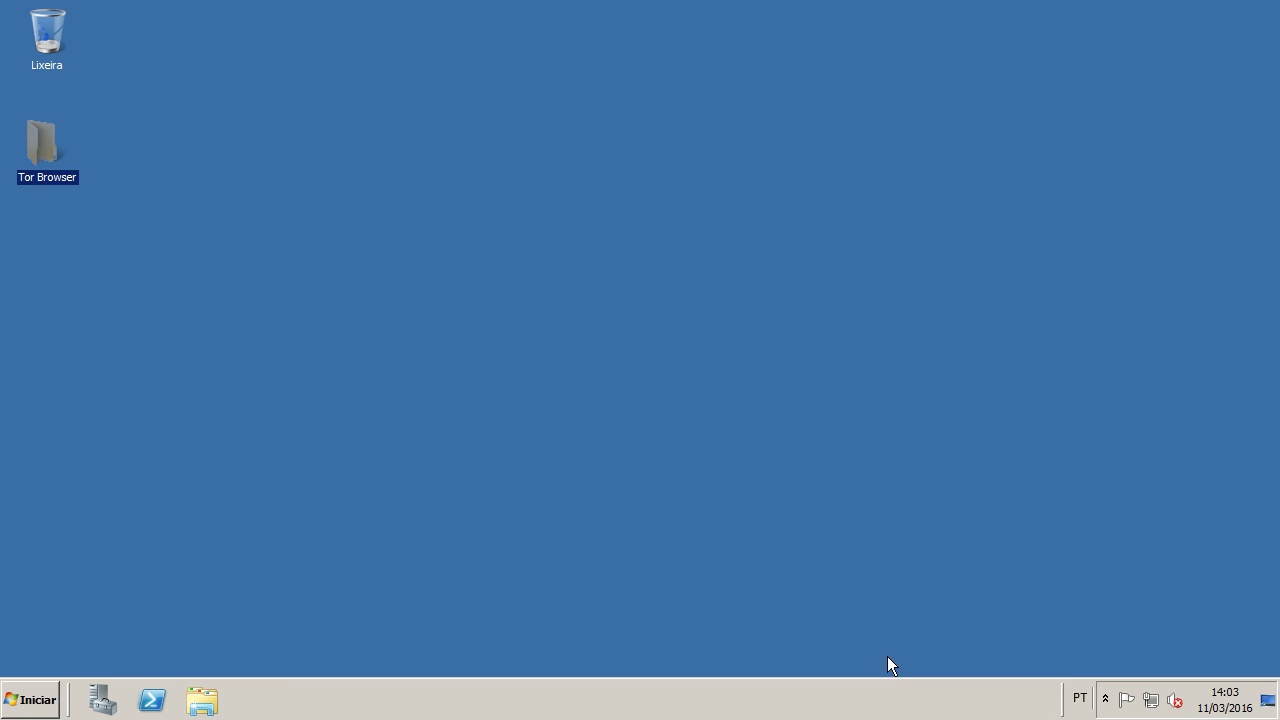
Step: Browse Computer > C: > Data > Tor > hidden_service and open the hostname file
left_click(1106, 698)
left_click(789, 587)
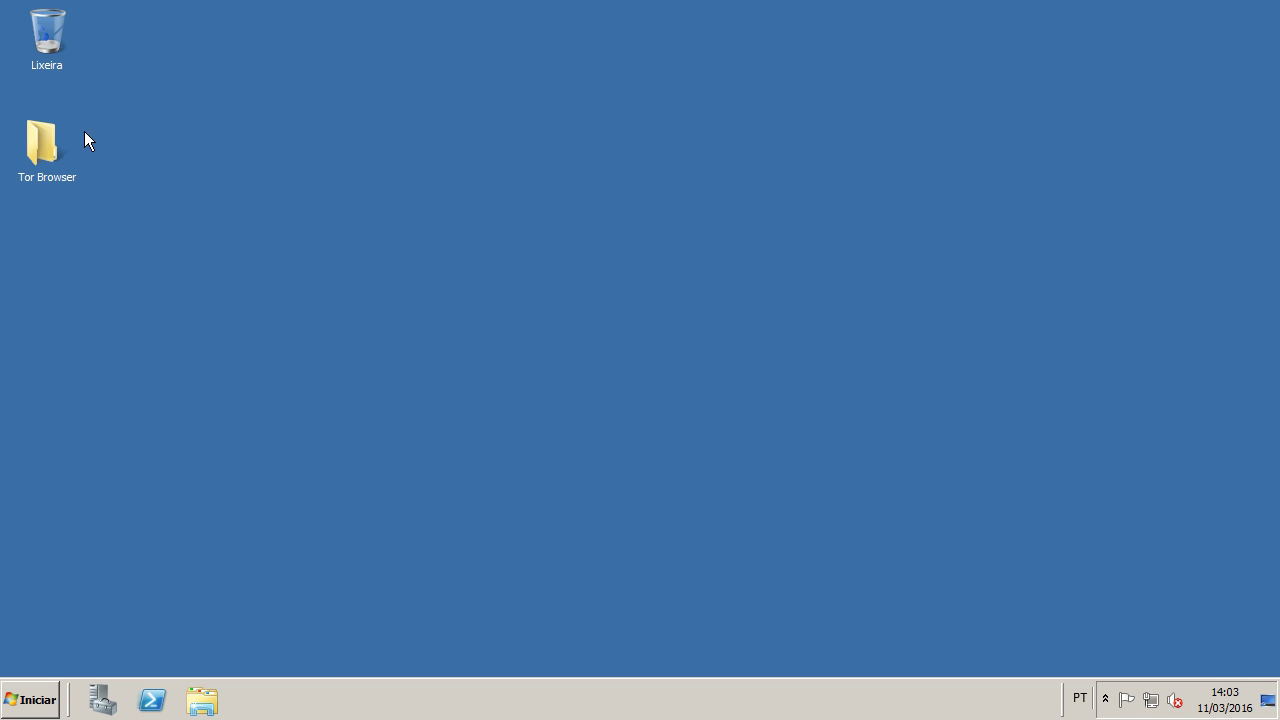
left_click(50, 692)
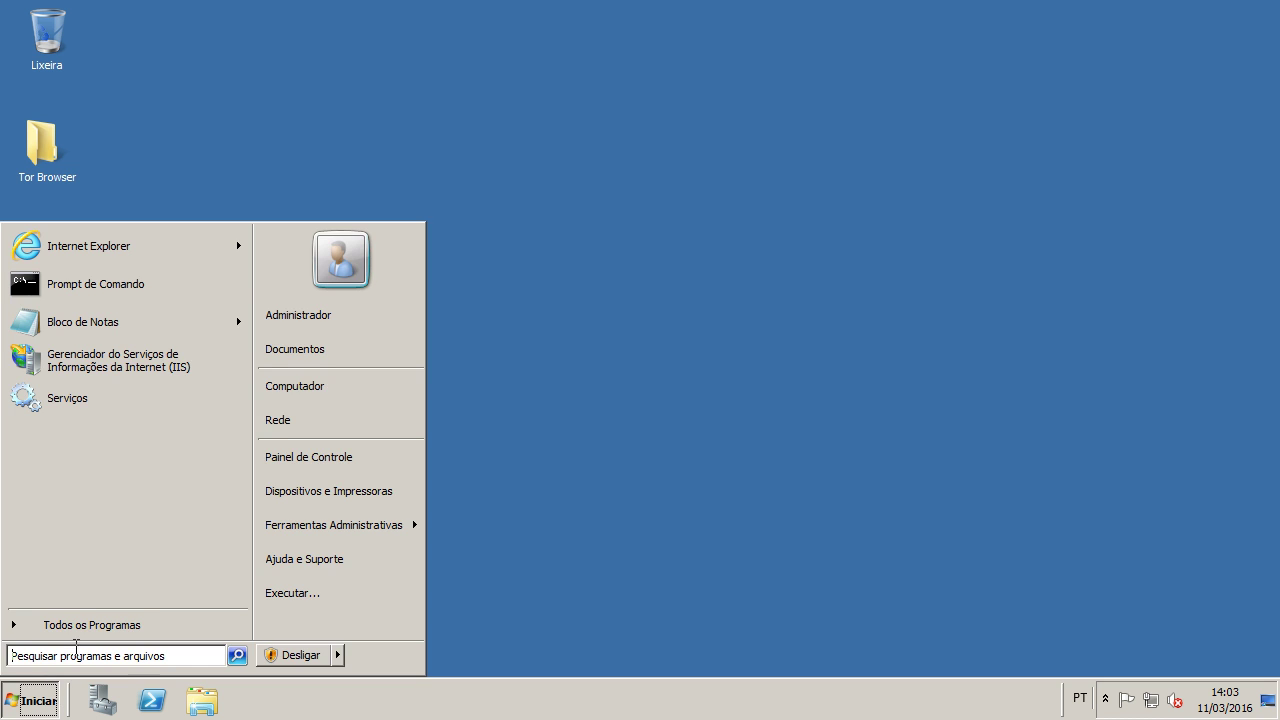
left_click(288, 388)
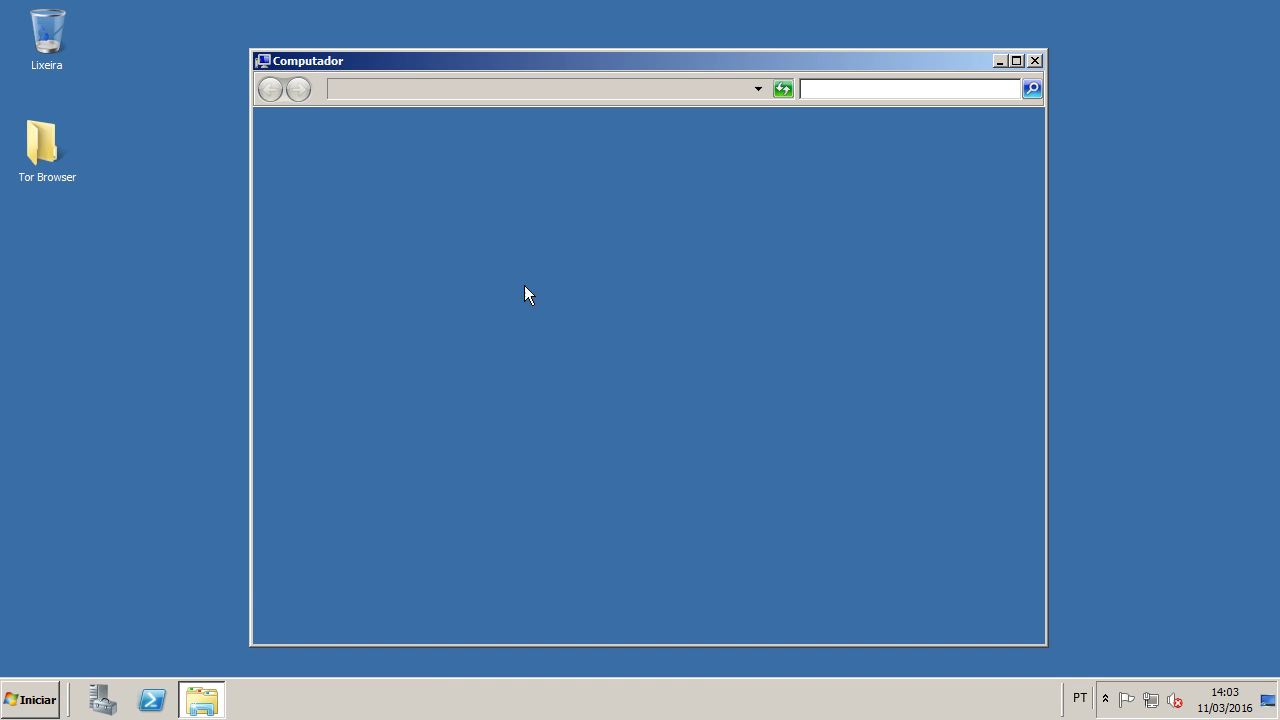
left_click(519, 196)
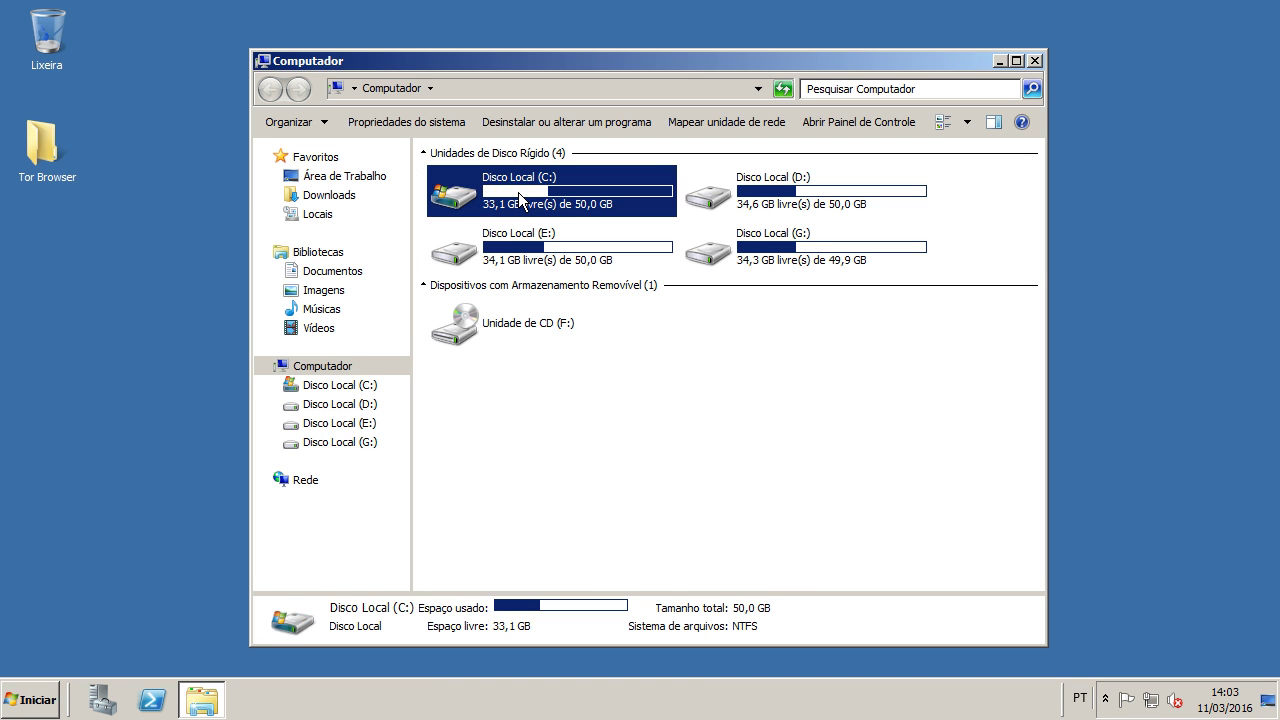
double_click(519, 196)
left_click(462, 222)
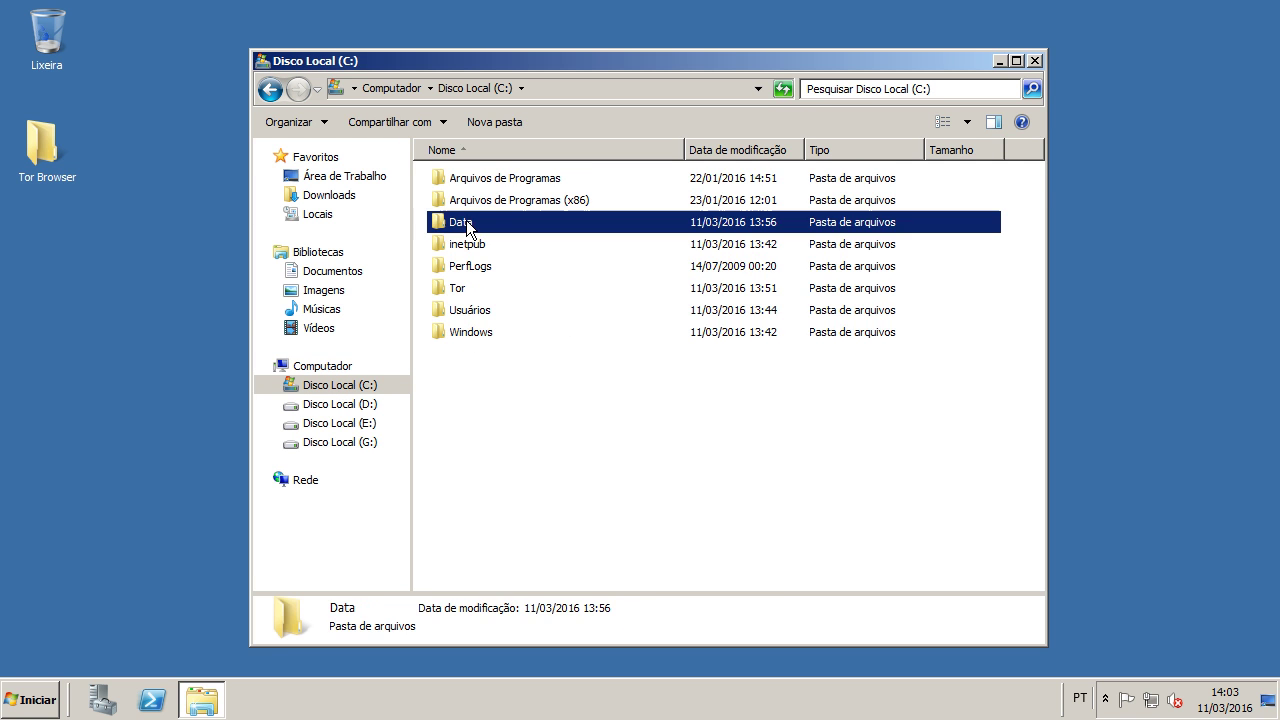
double_click(462, 222)
double_click(468, 180)
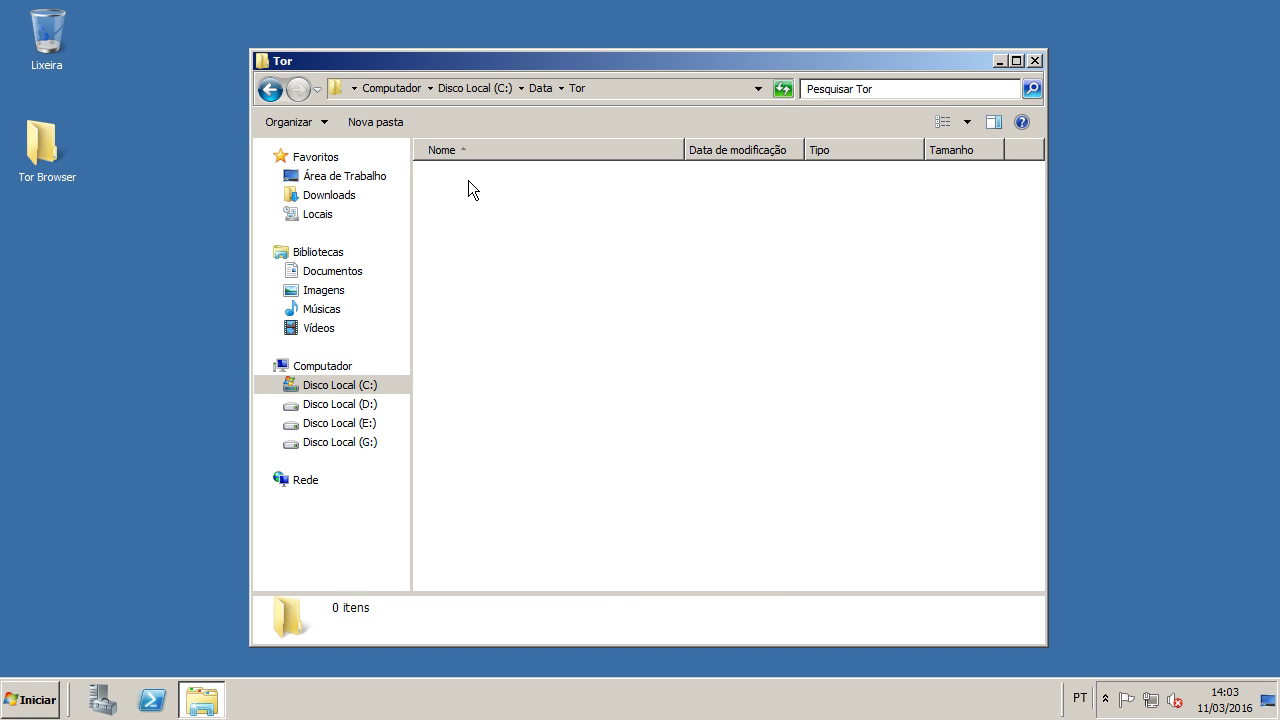
double_click(468, 180)
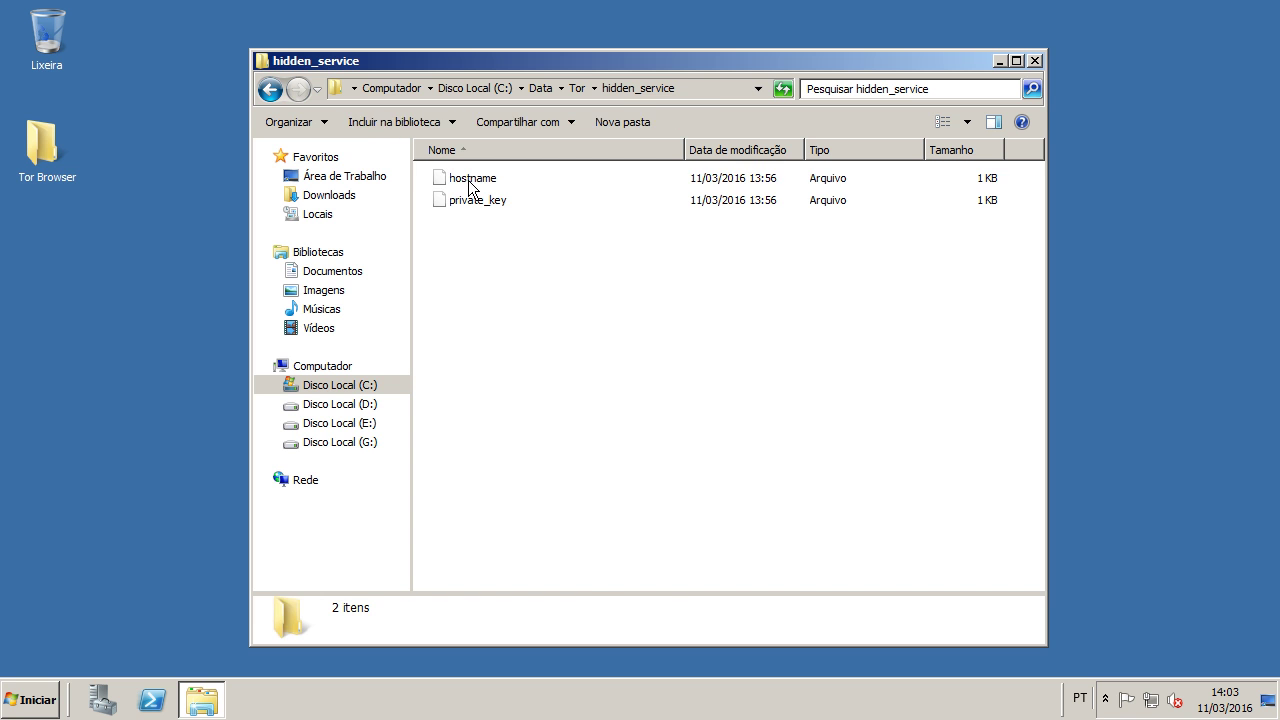
double_click(470, 182)
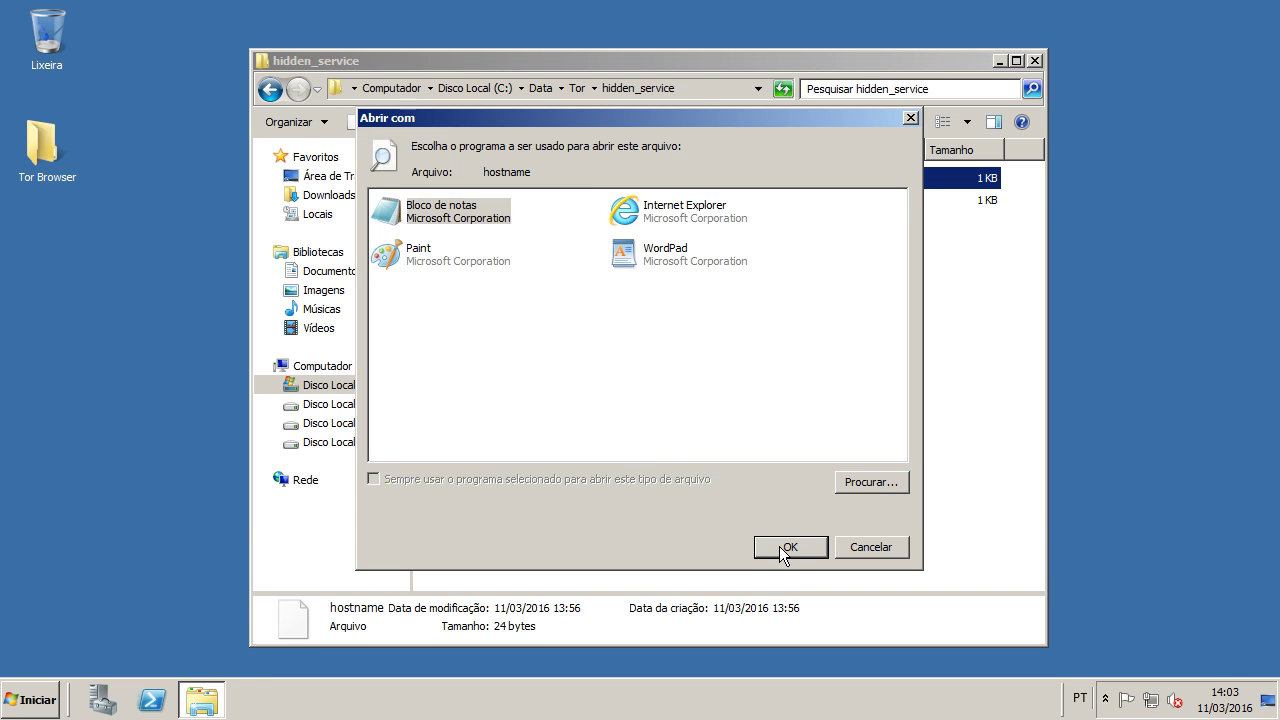
Step: Open hostname in Notepad and highlight parts of 7mcm3nlmzfgkqot3.onion, such as qot3
left_click(782, 548)
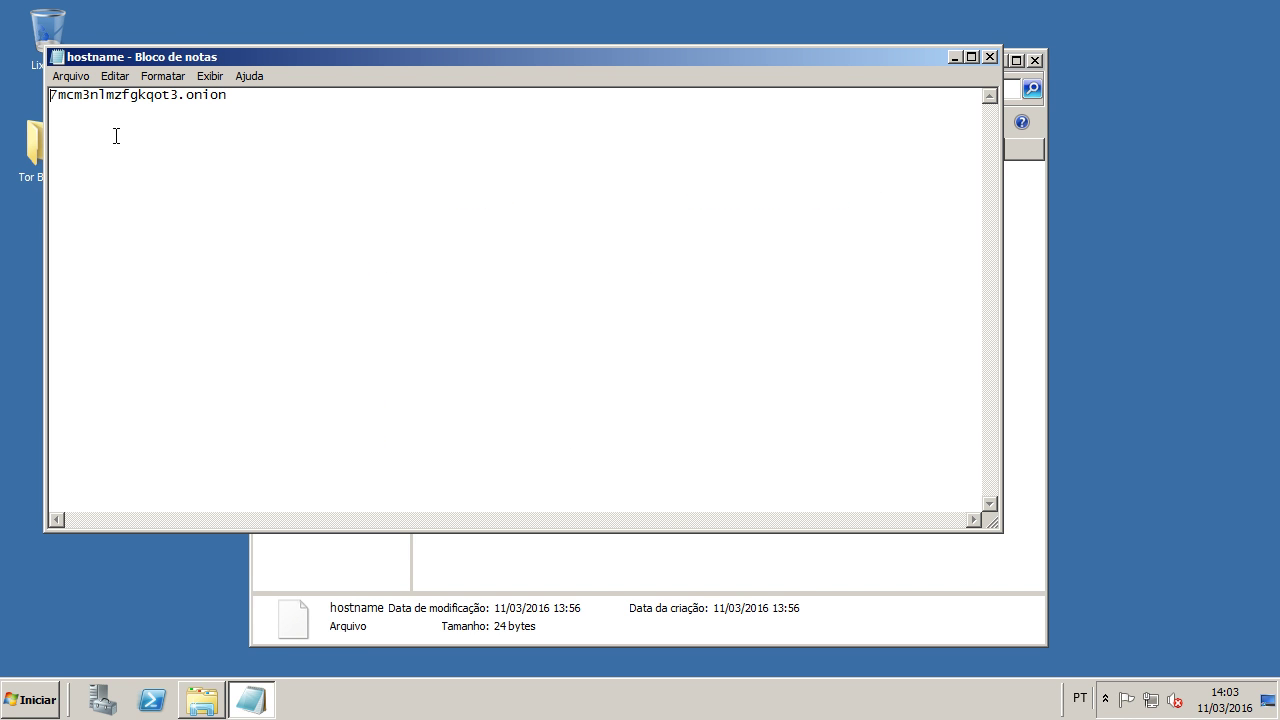
mouse_move(57, 95)
left_mouse_down()
mouse_move(180, 99)
mouse_move(53, 105)
left_mouse_up()
left_click(188, 113)
left_click_drag(50, 92, 180, 96)
left_click(146, 92)
left_click_drag(51, 101, 66, 101)
double_click(66, 101)
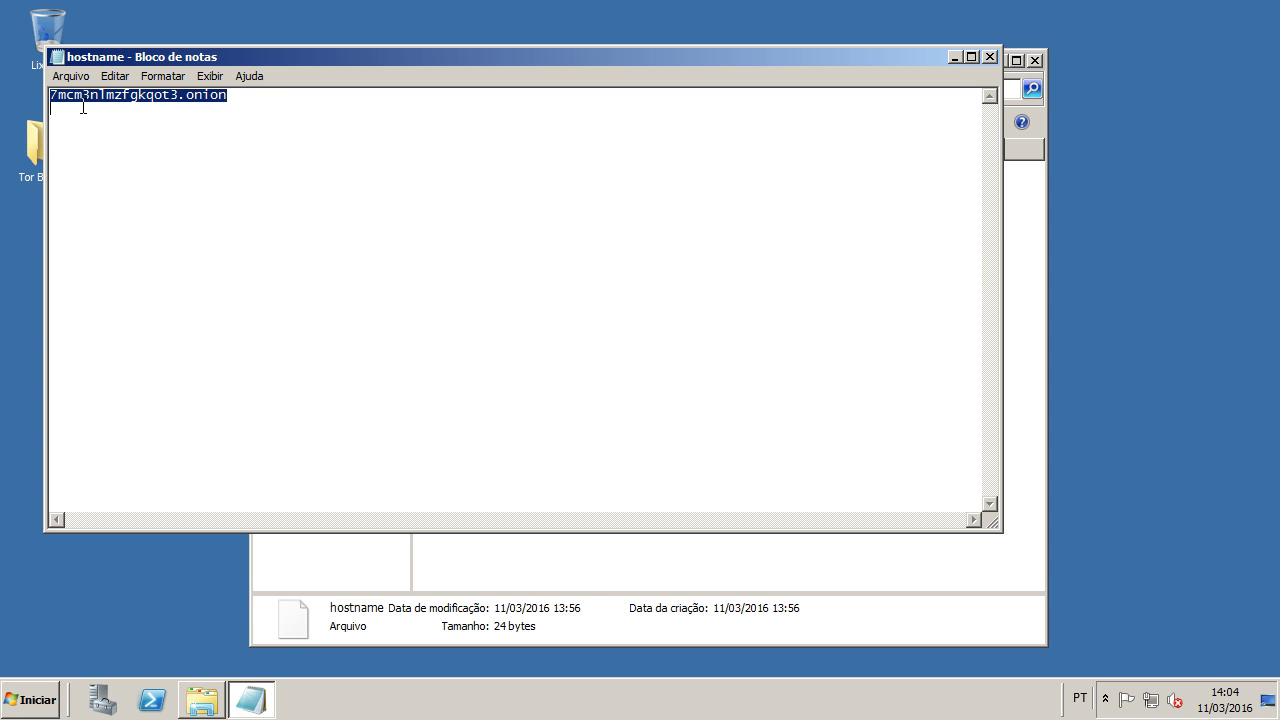
left_click(40, 96)
left_click(54, 97)
left_click_drag(51, 95, 116, 95)
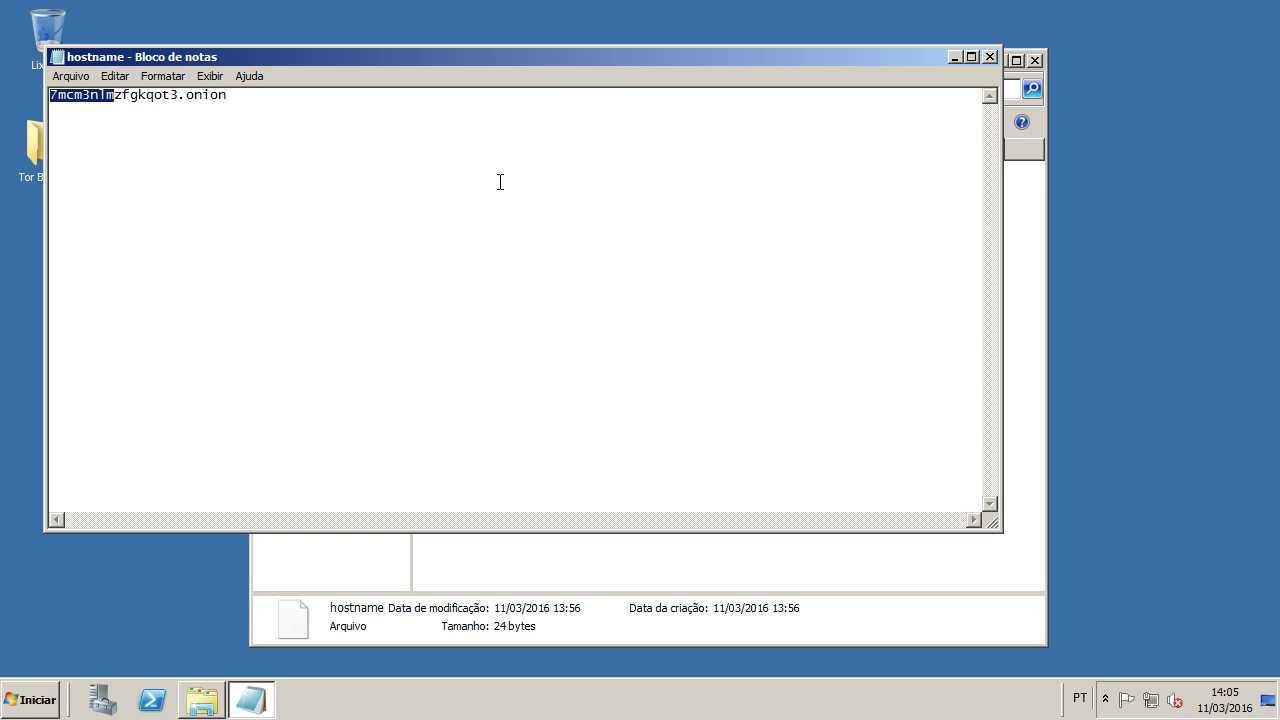
Step: Highlight the 7mcm3nlm and zfgkqot3 parts of the address, then close Notepad
left_click(117, 93)
left_click_drag(113, 93, 35, 95)
left_click_drag(116, 95, 46, 95)
left_click(115, 95)
left_click_drag(171, 98, 180, 98)
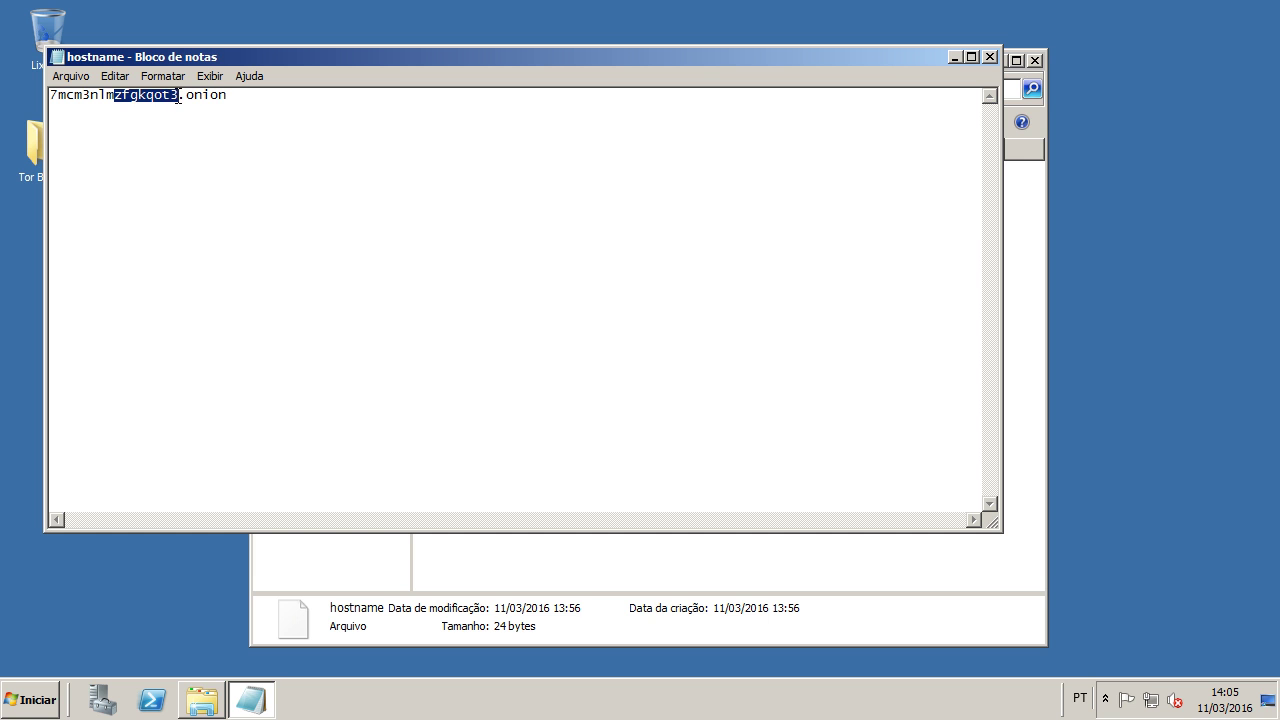
left_click(377, 116)
left_click(989, 57)
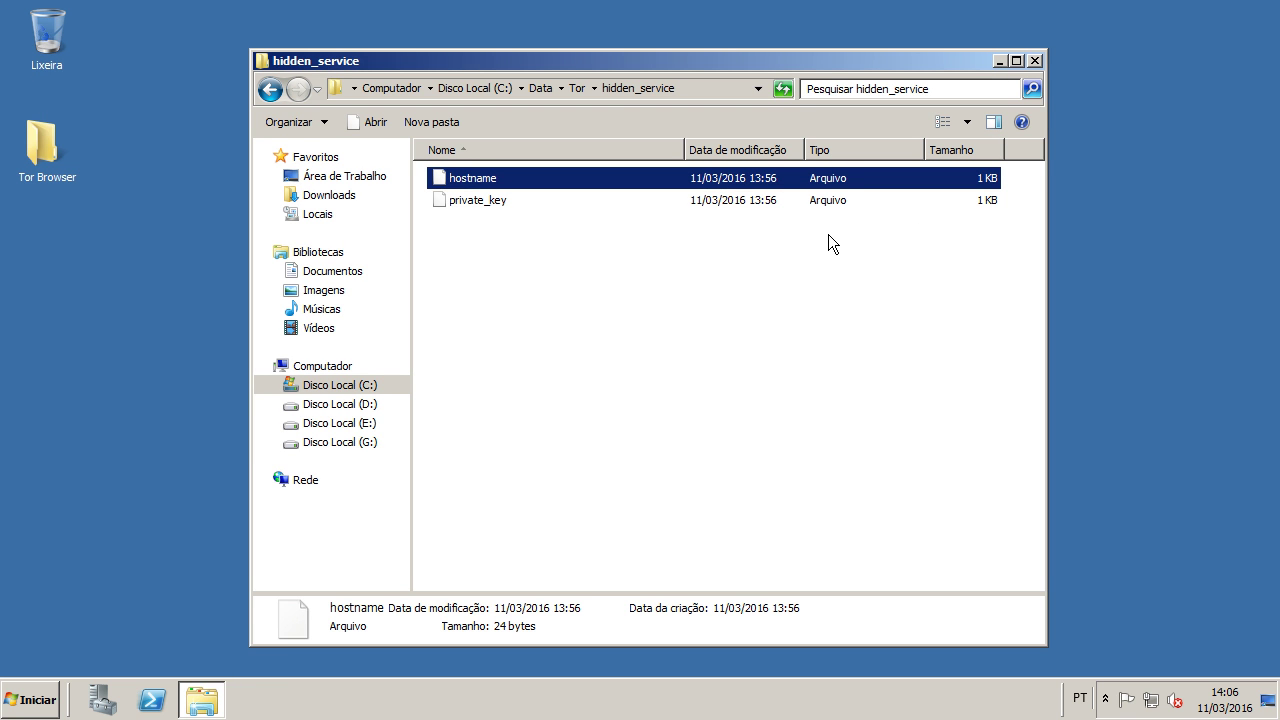
left_click(1035, 60)
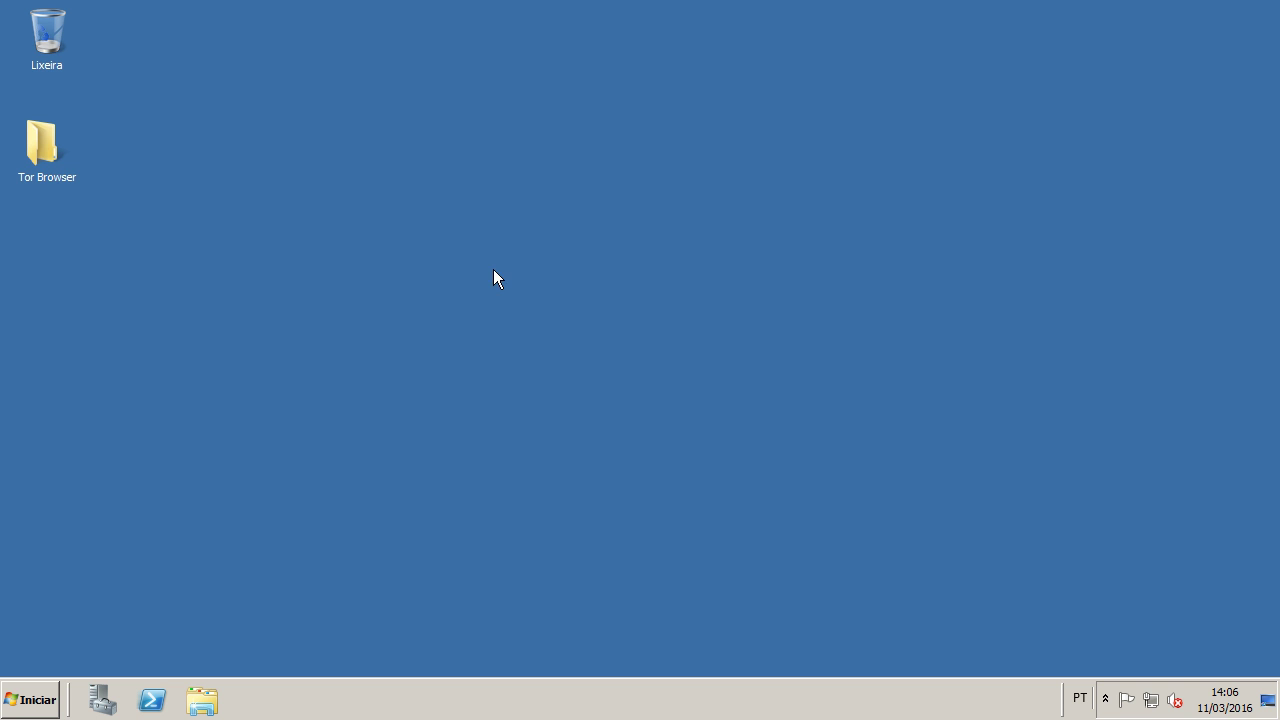
double_click(50, 131)
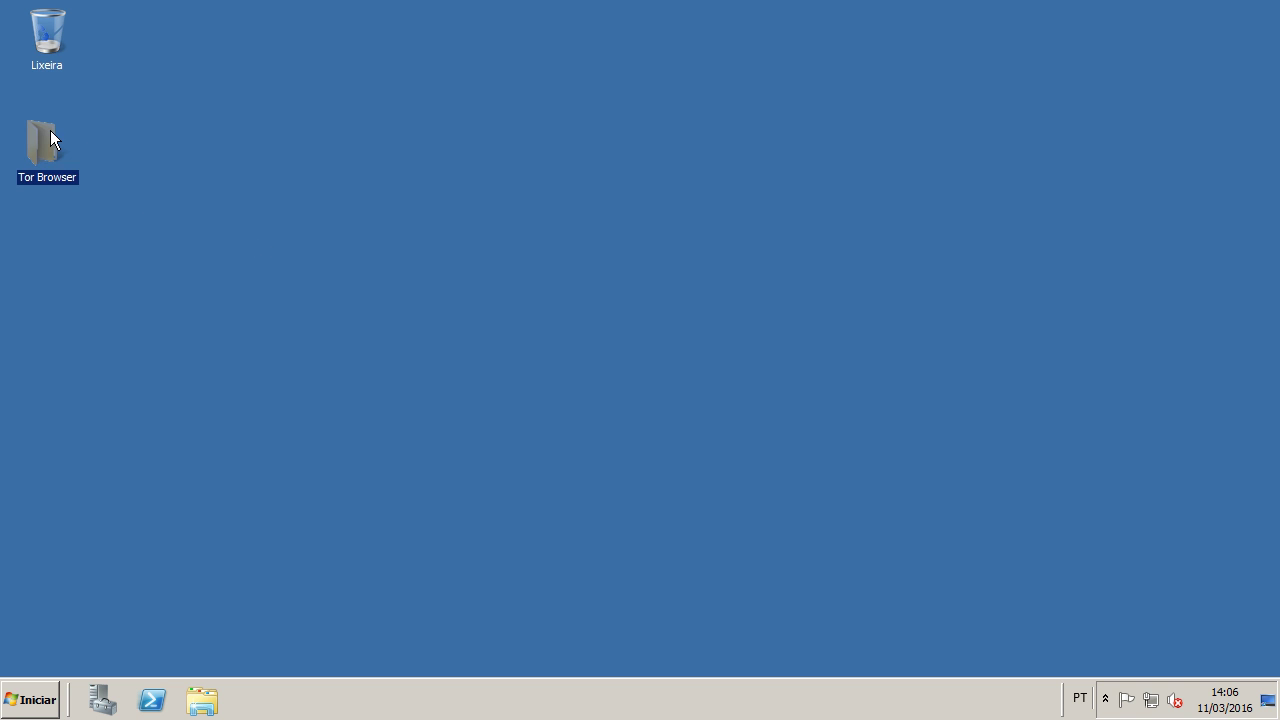
left_click(498, 203)
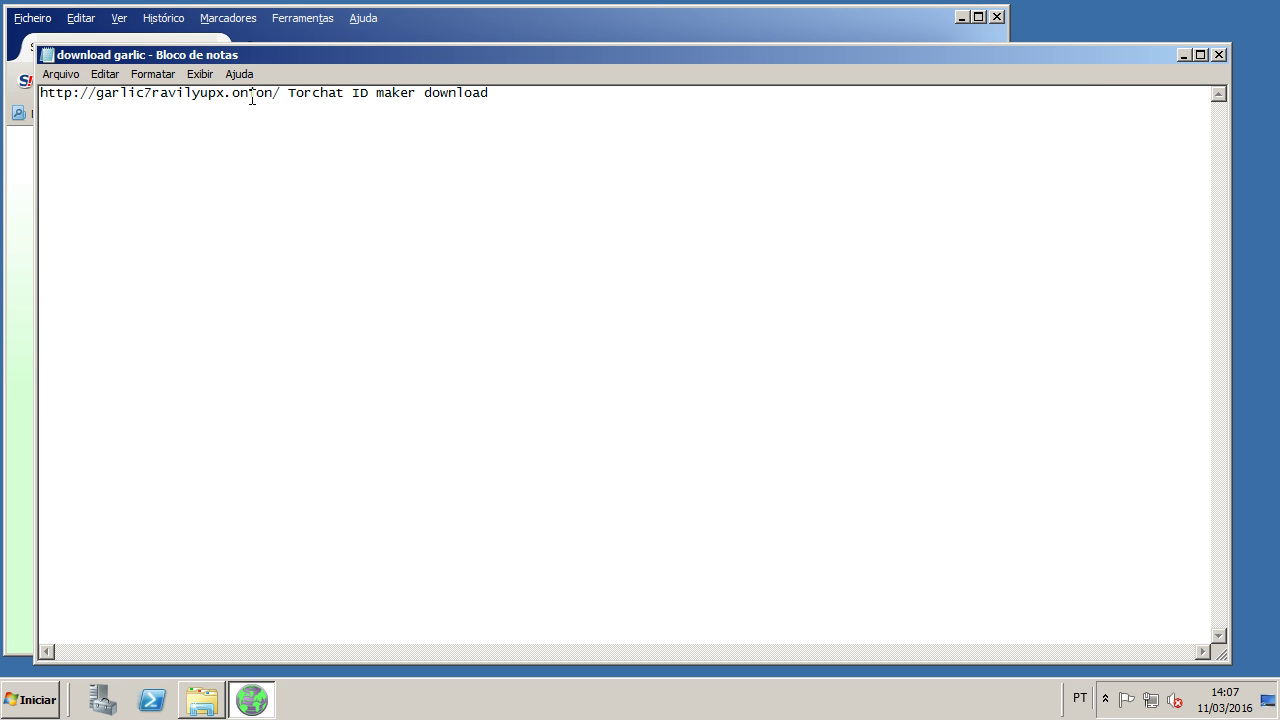
left_click_drag(272, 93, 30, 93)
key("super+c")
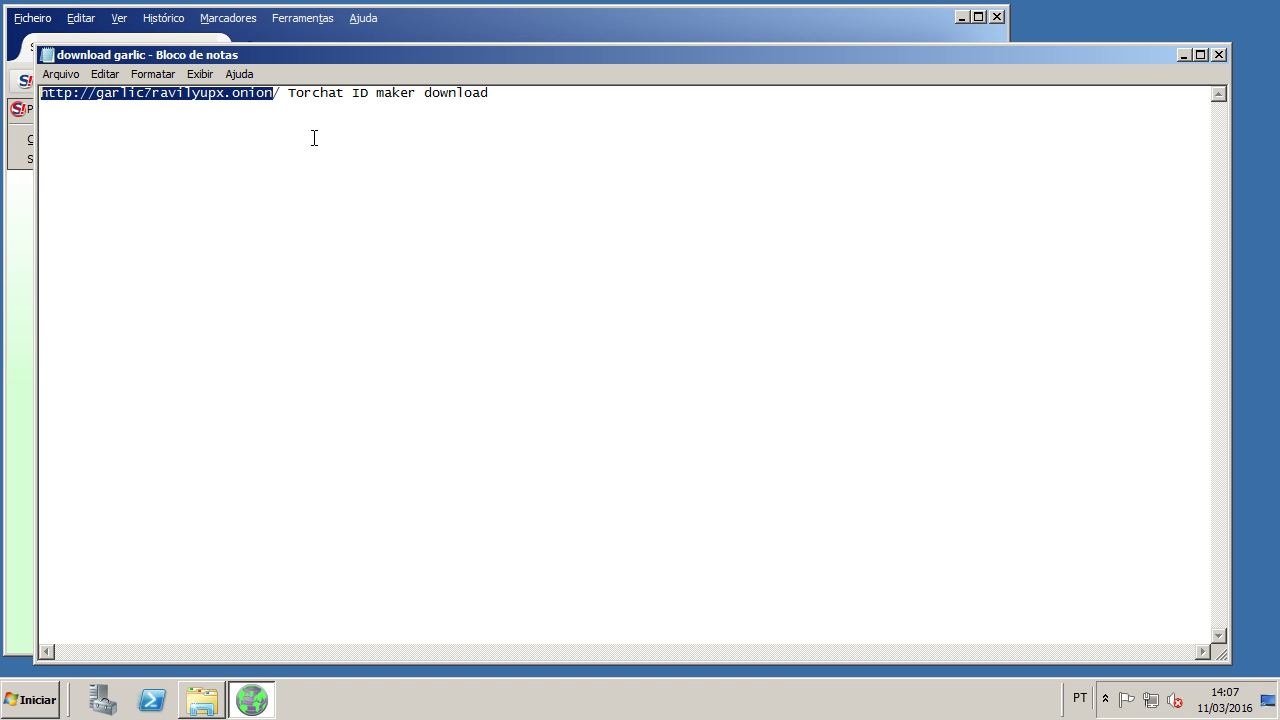
left_click(354, 42)
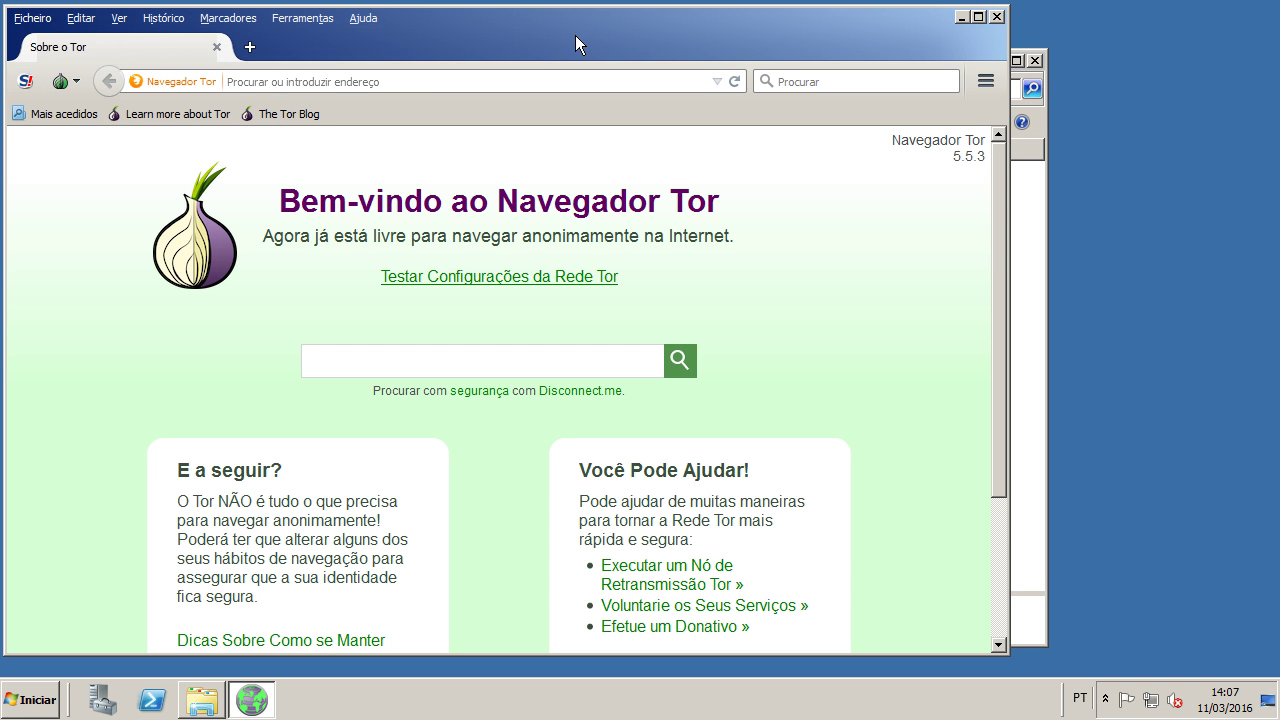
double_click(579, 31)
right_click(372, 74)
left_click(389, 161)
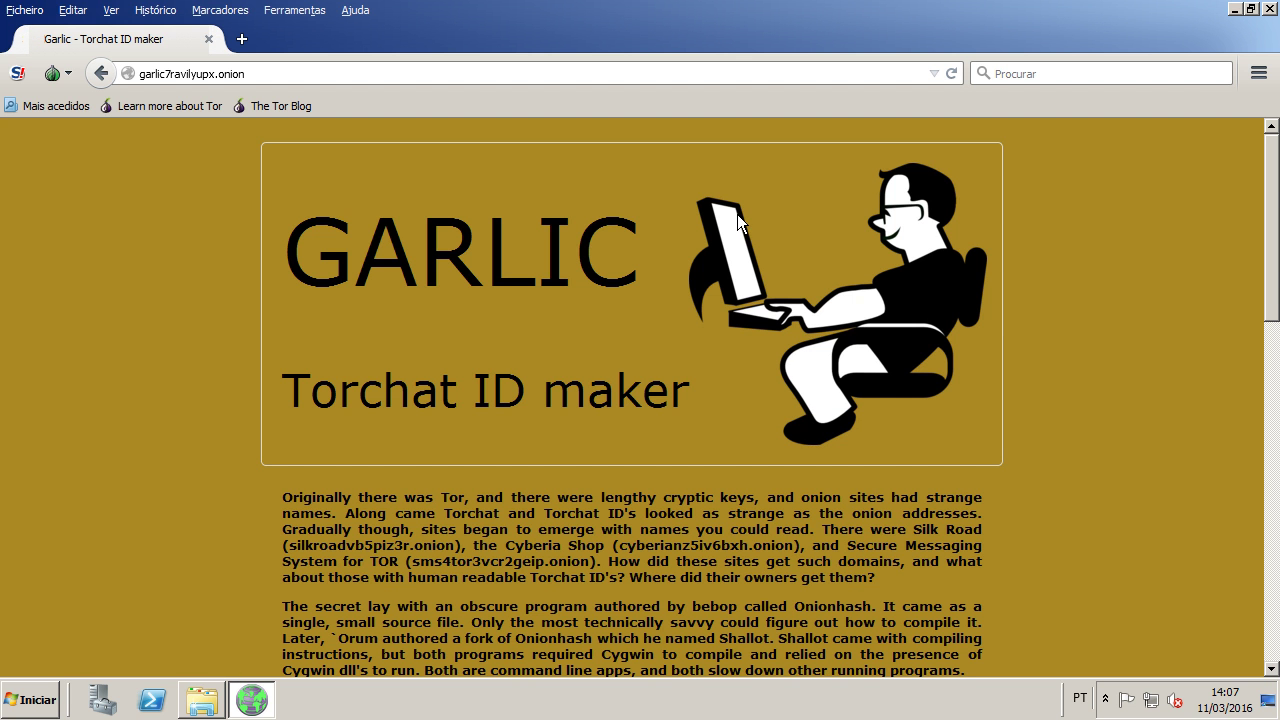
scroll(512, 240, "down", 6)
scroll(512, 239, "down", 9)
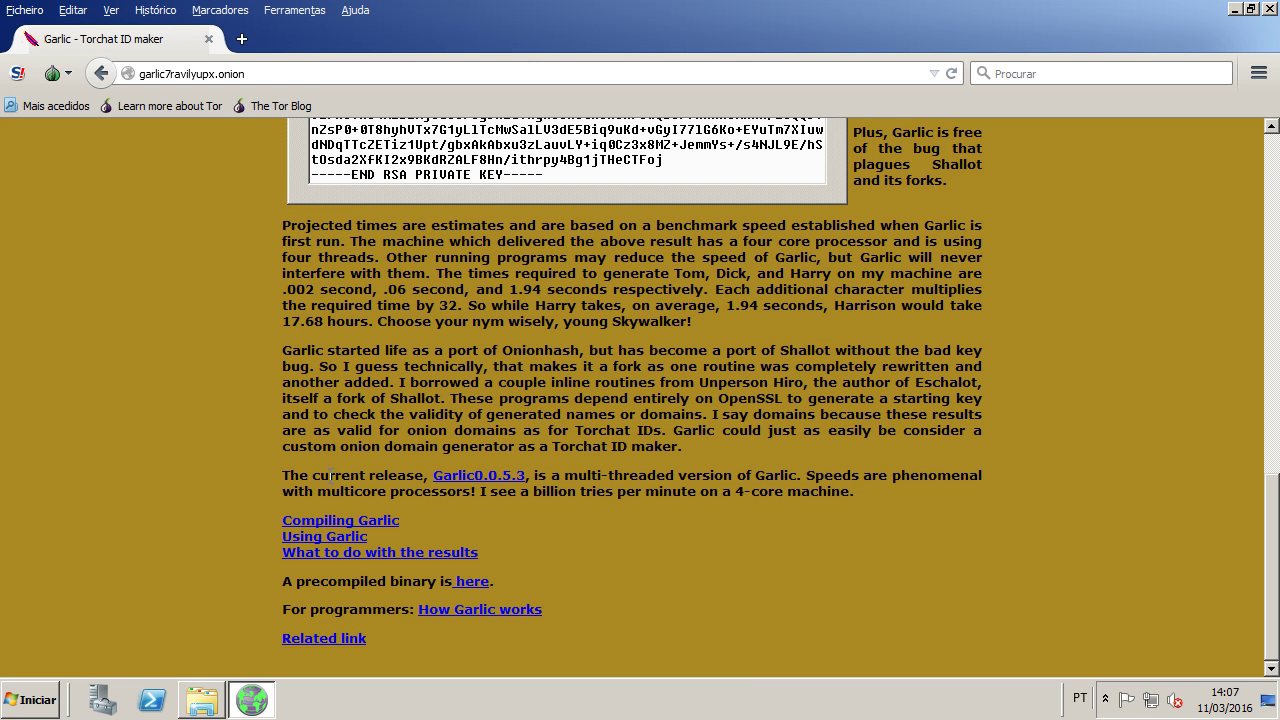
left_click_drag(314, 476, 417, 476)
left_click(417, 476)
left_click_drag(578, 476, 877, 484)
left_click(811, 460)
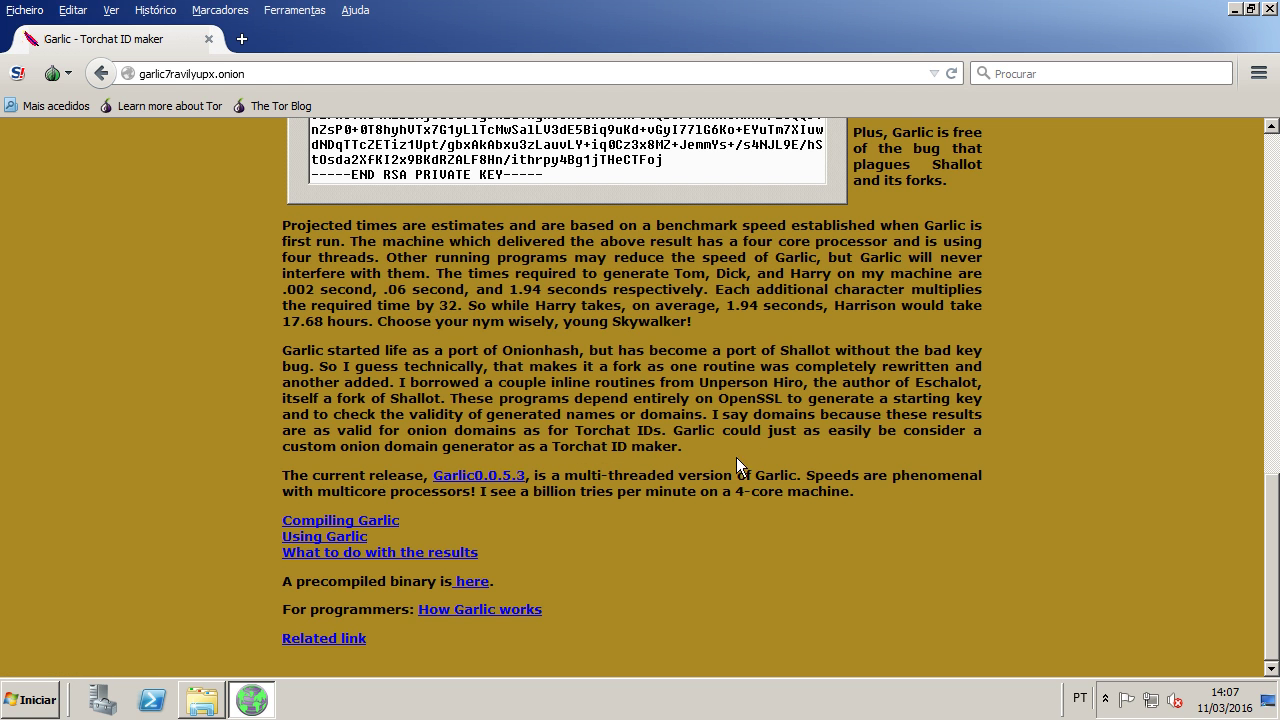
Step: Download the Garlic0.0.5.3 release, save garlic.exe to the desktop, and close the browser
left_click(481, 482)
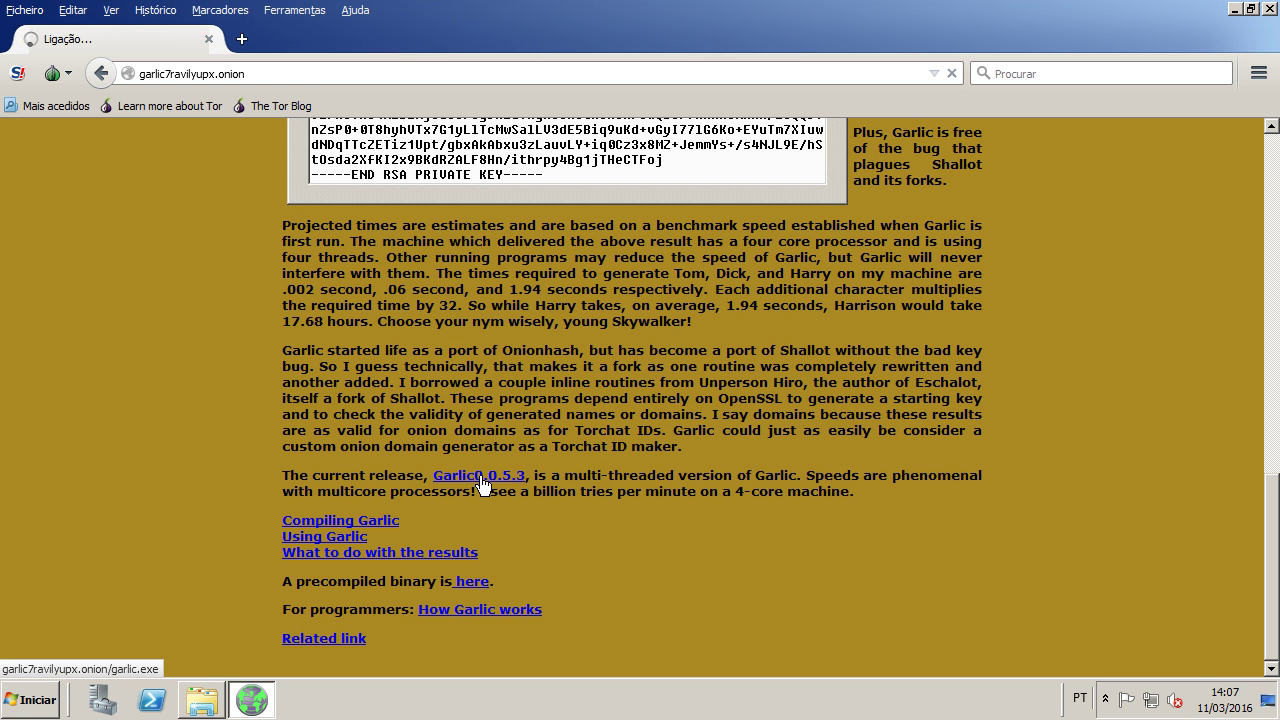
left_click(584, 400)
left_click(686, 397)
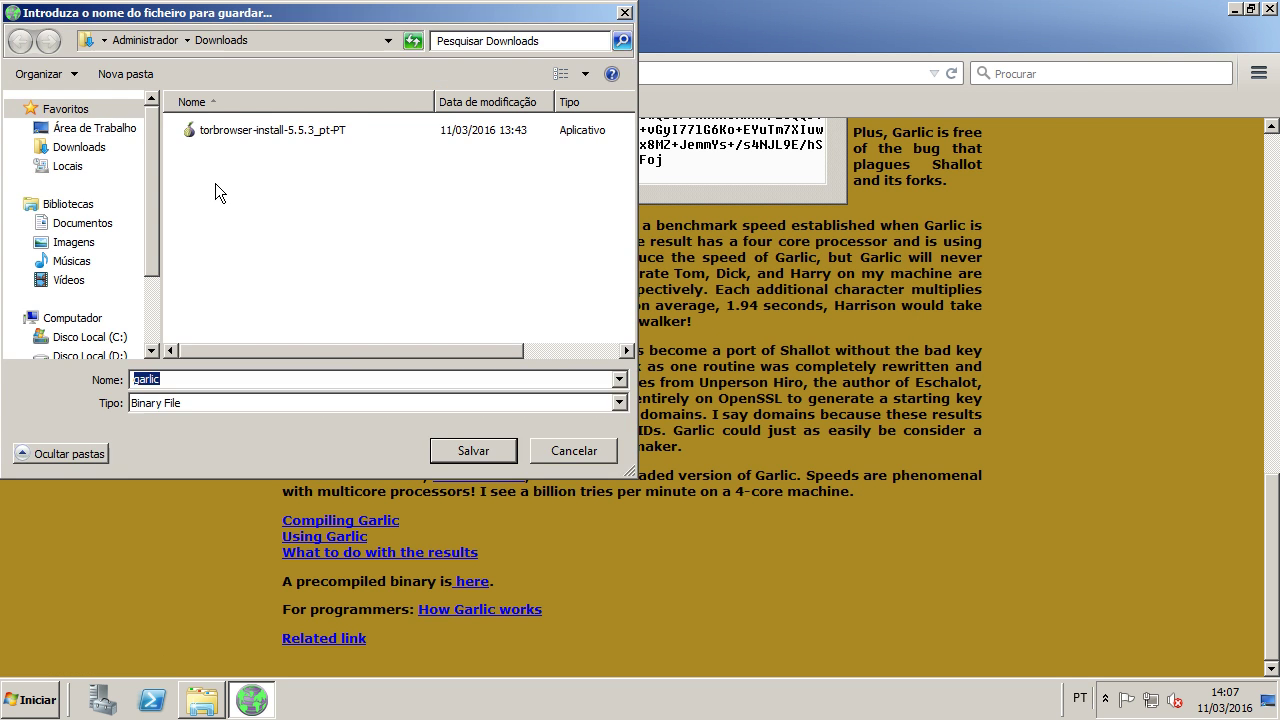
left_click(95, 130)
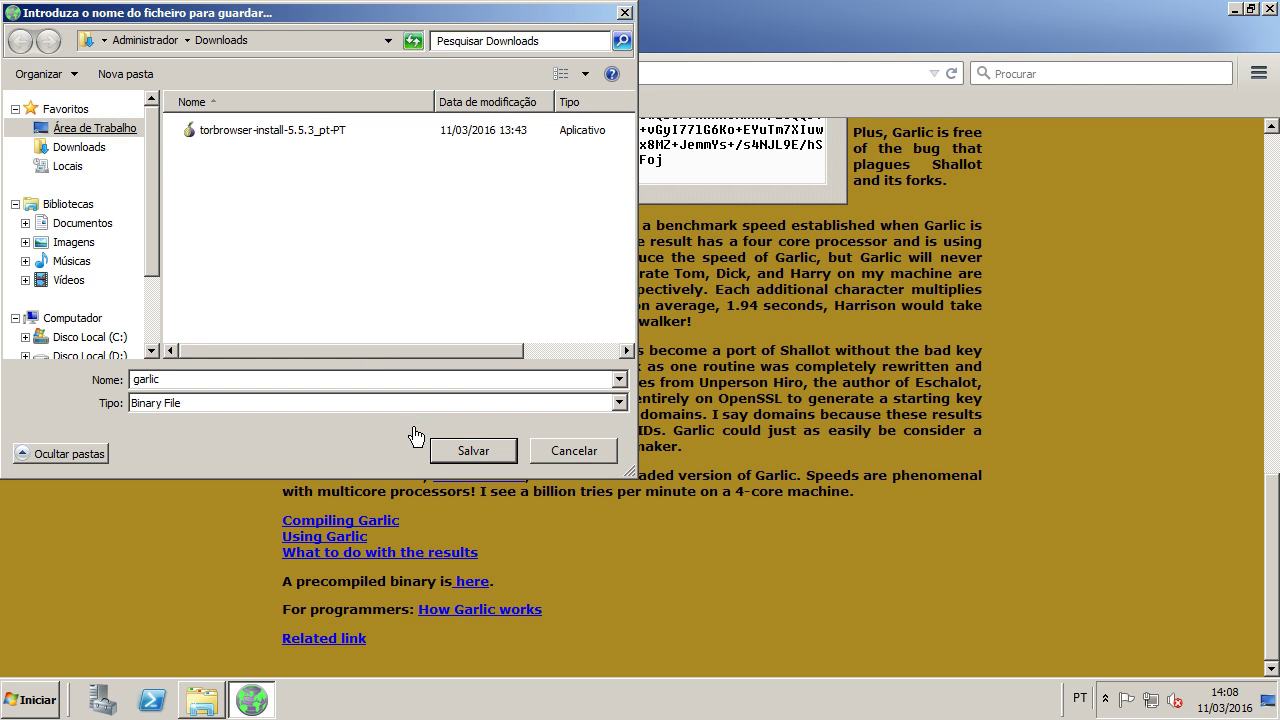
left_click(470, 450)
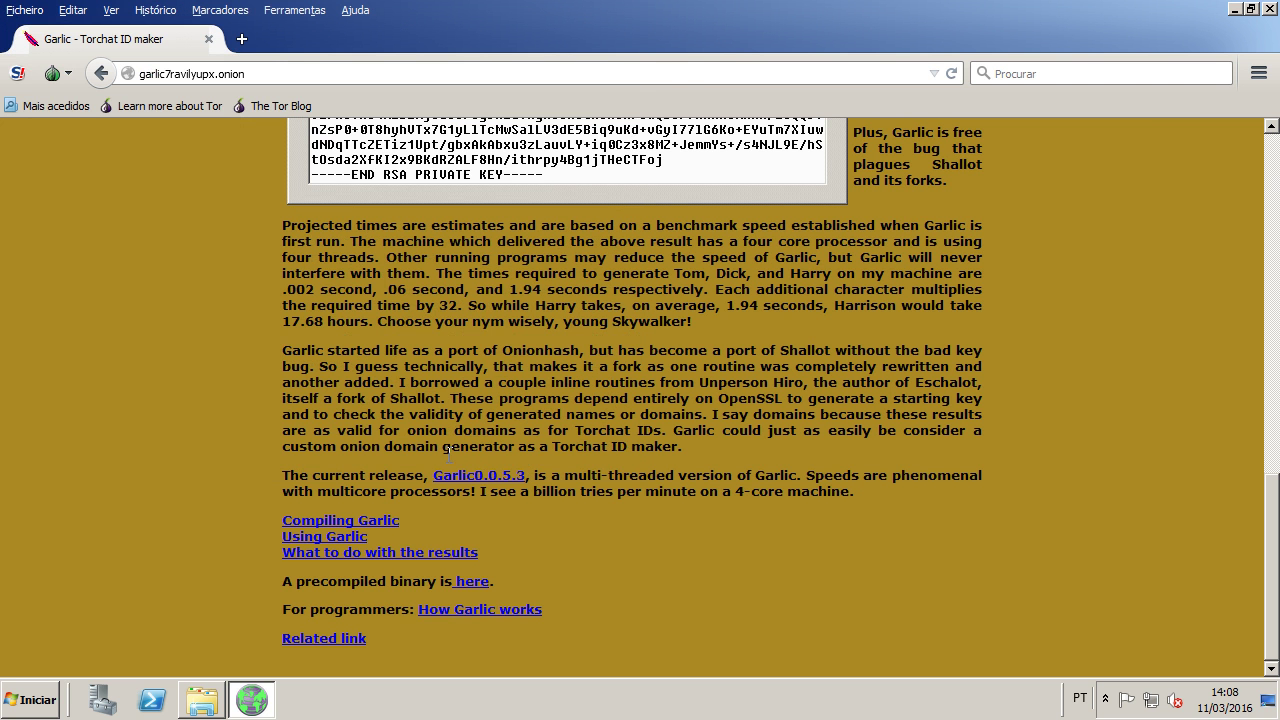
left_click(209, 40)
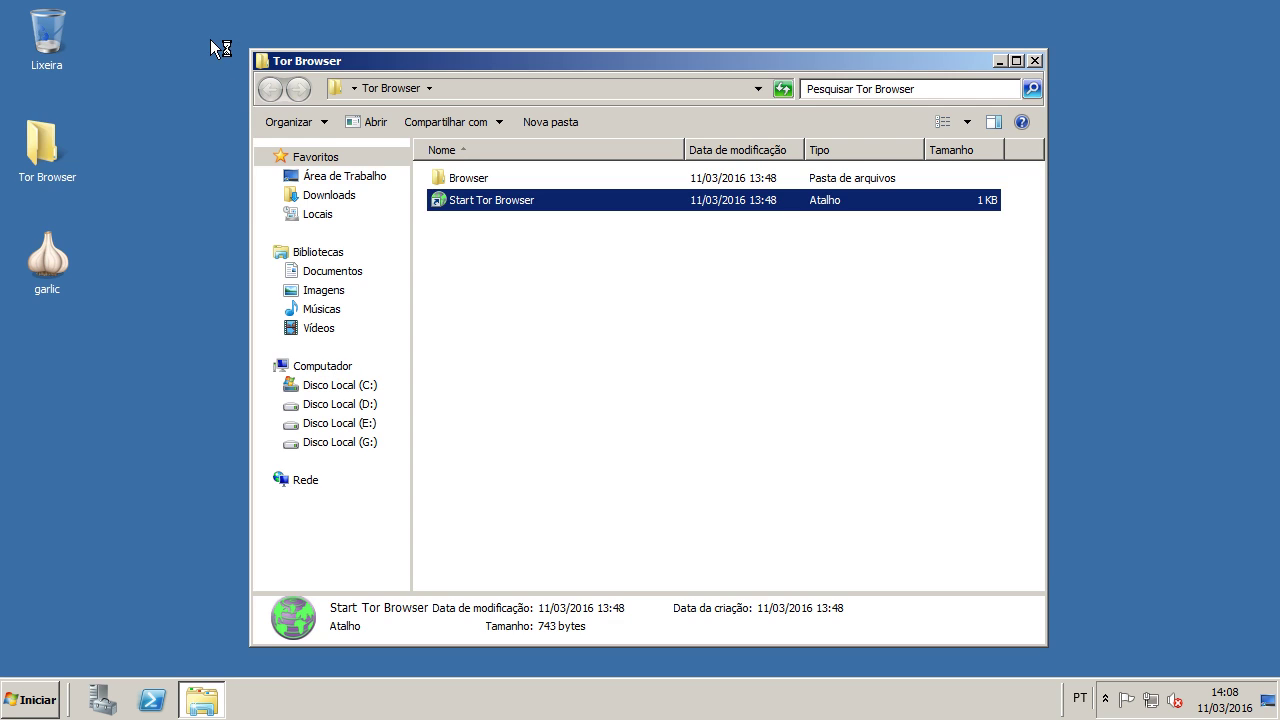
Step: Run the downloaded garlic from the desktop past the security warning, showing jnaqgcq65a4qda24.onion
left_click(1035, 61)
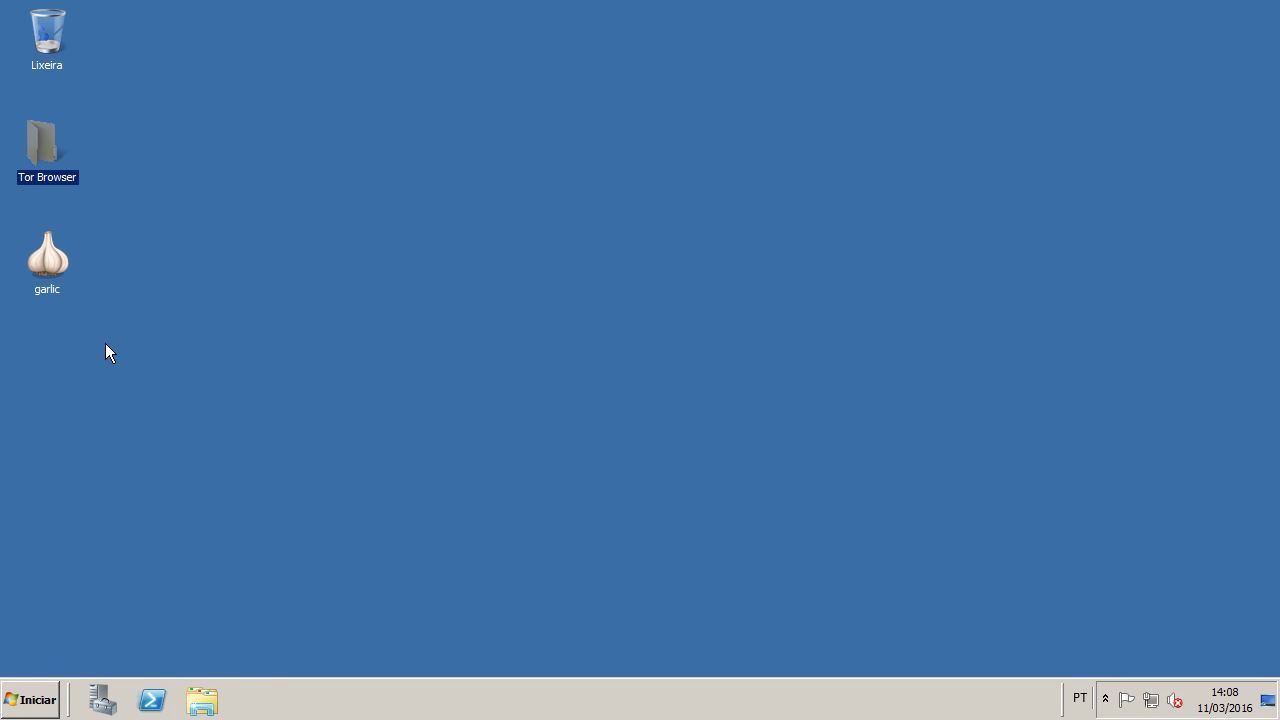
double_click(53, 266)
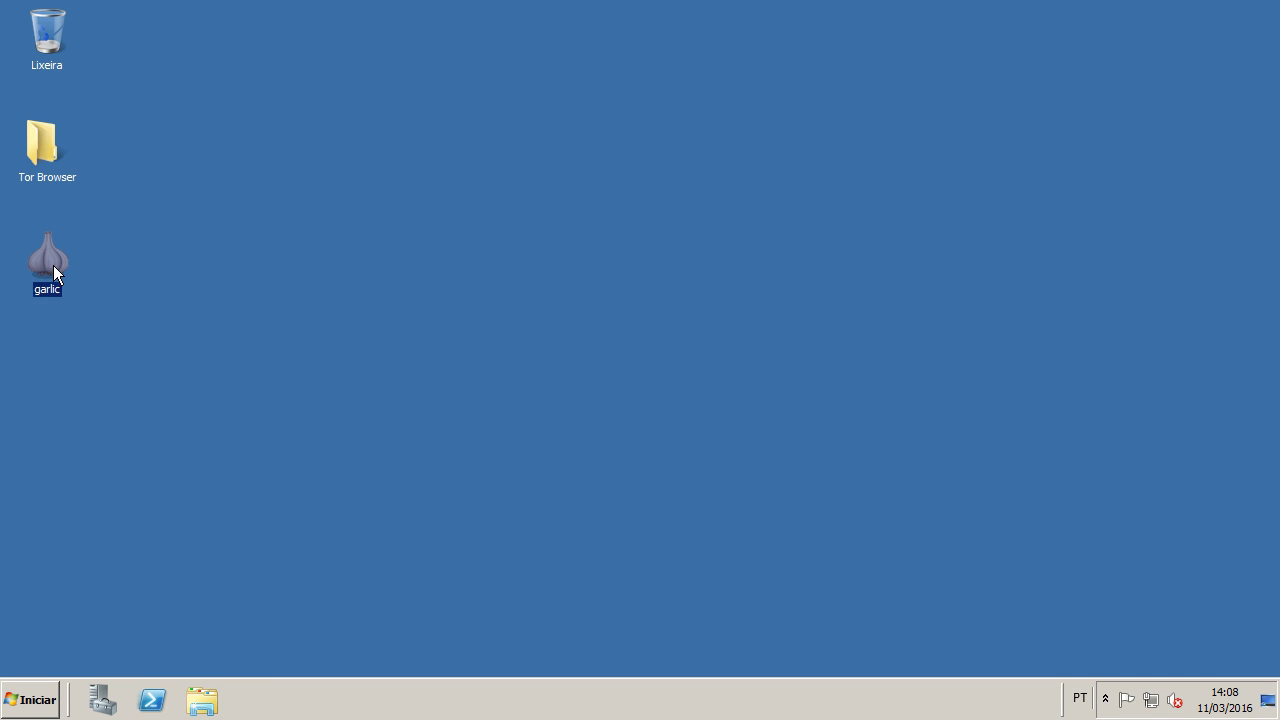
key("Return")
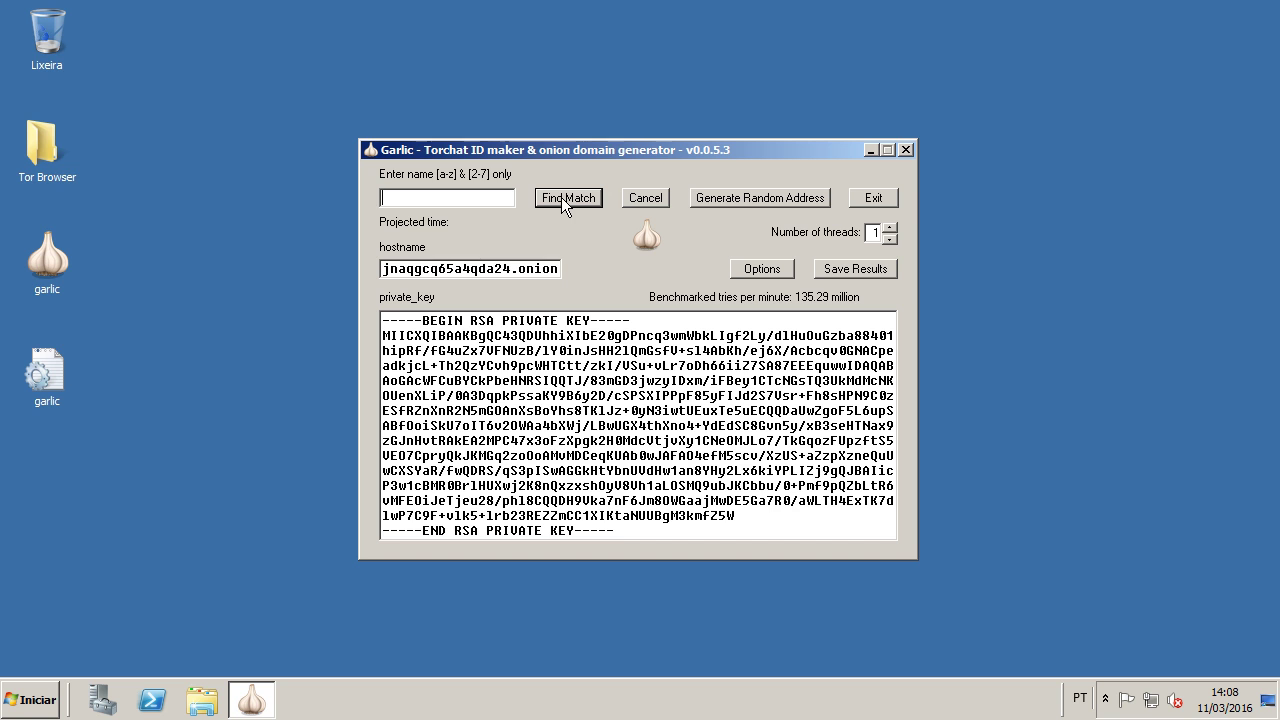
left_click(419, 197)
right_click(924, 710)
left_click(950, 652)
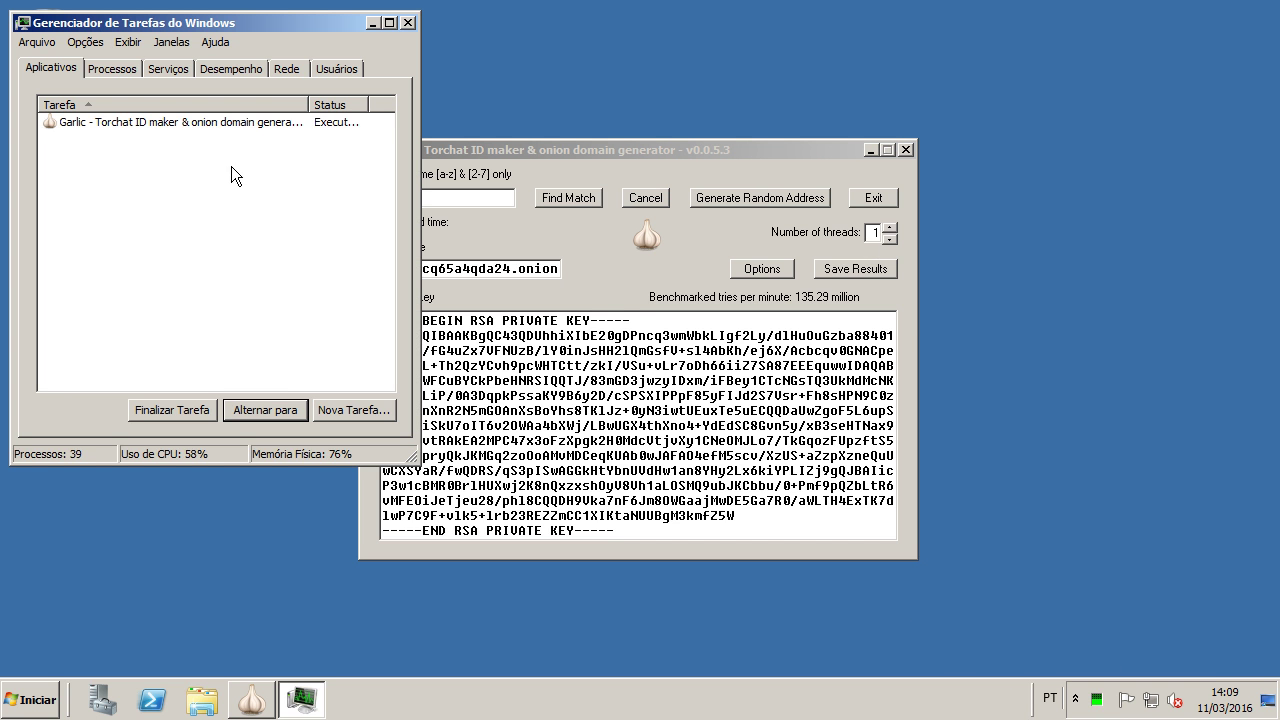
left_click(225, 70)
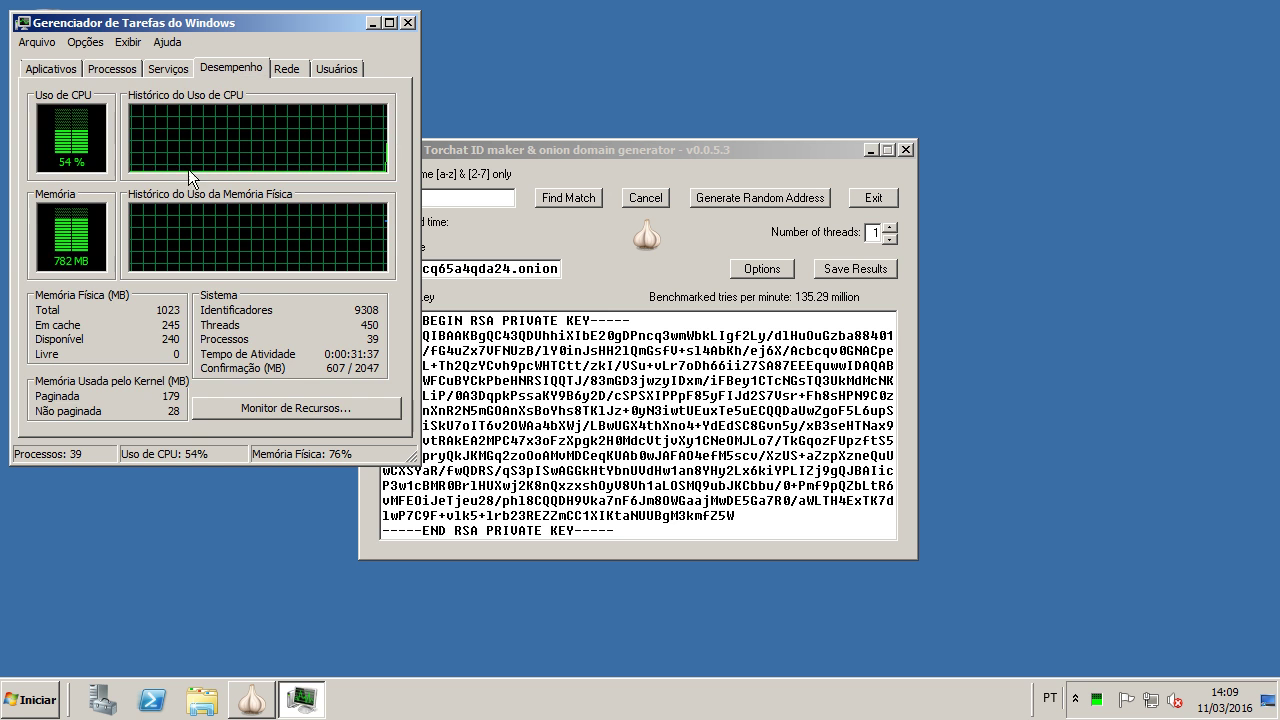
left_click(392, 22)
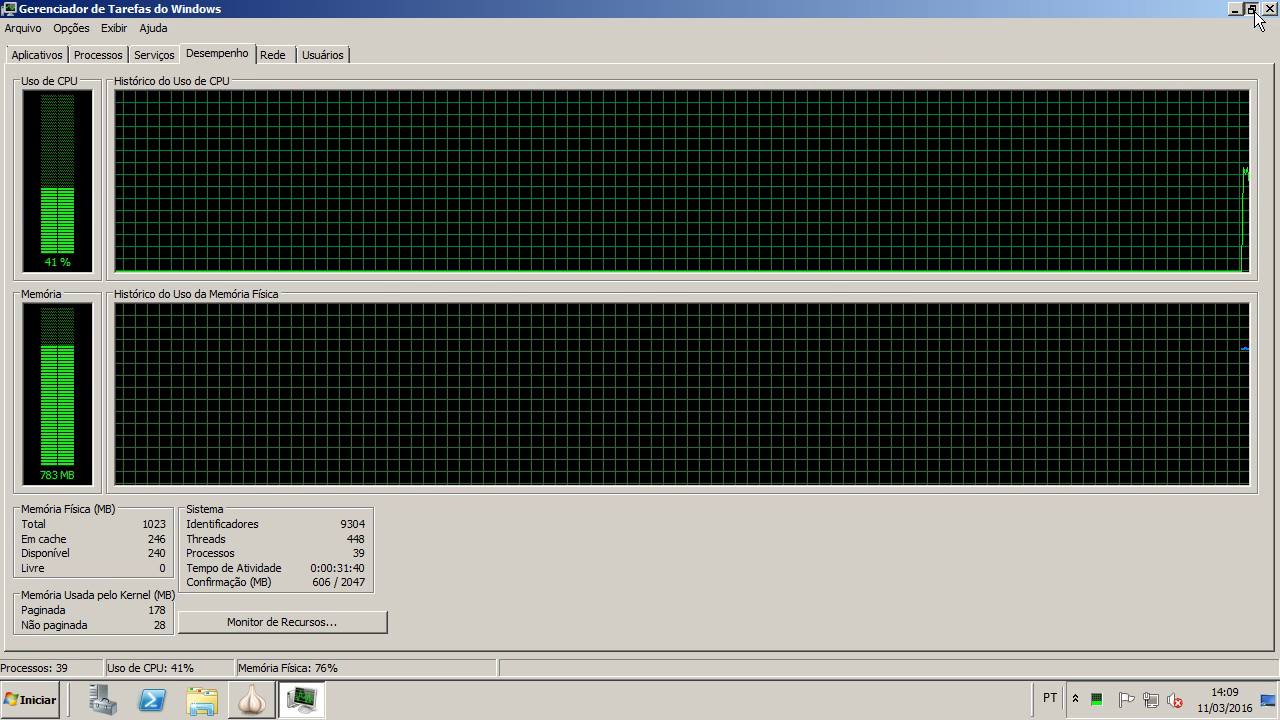
left_click(1256, 10)
left_click(407, 22)
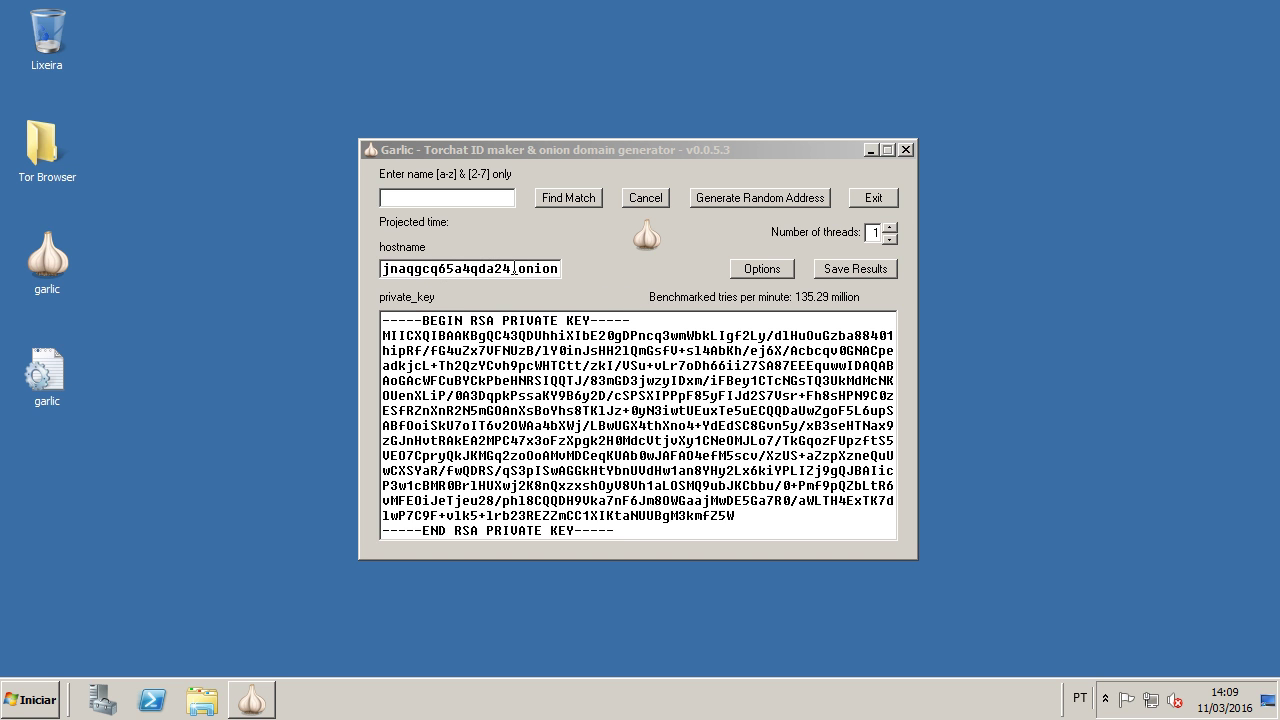
Step: Set Garlic's logging option to Separate logs, exit Garlic, and select garlic on the desktop
left_click(758, 272)
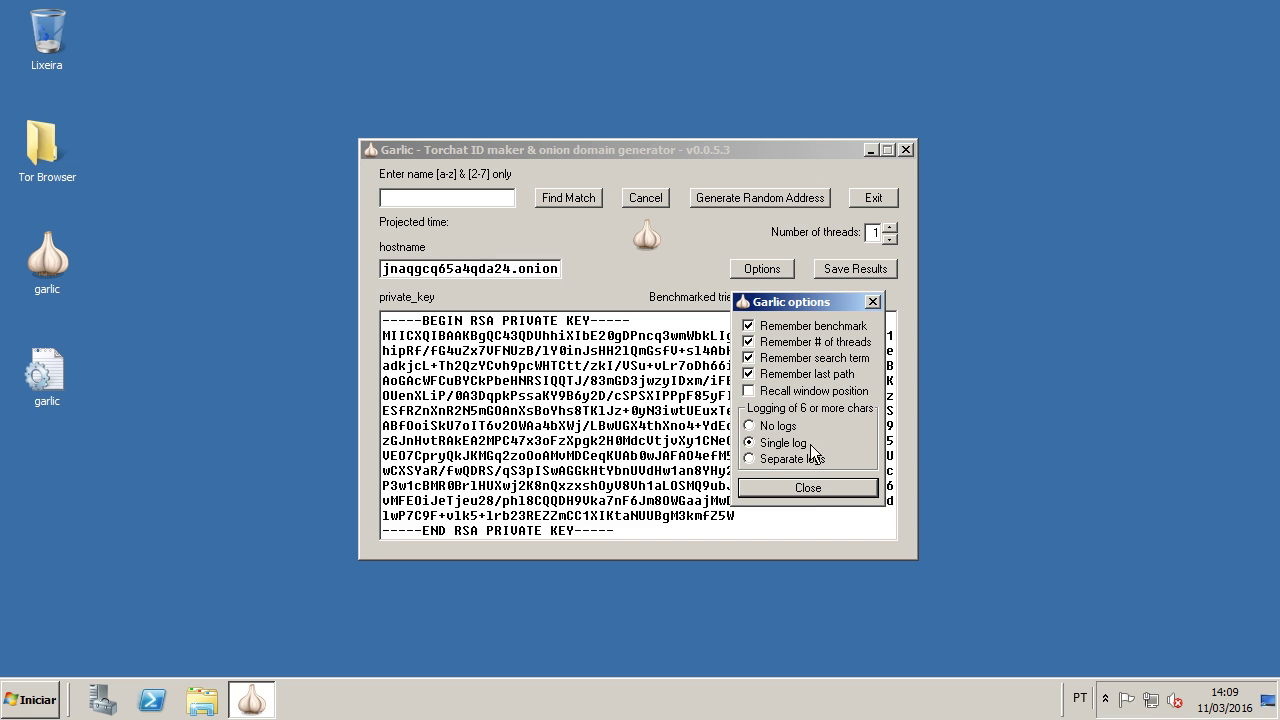
left_click(752, 426)
left_click(777, 443)
left_click(772, 461)
left_click(802, 489)
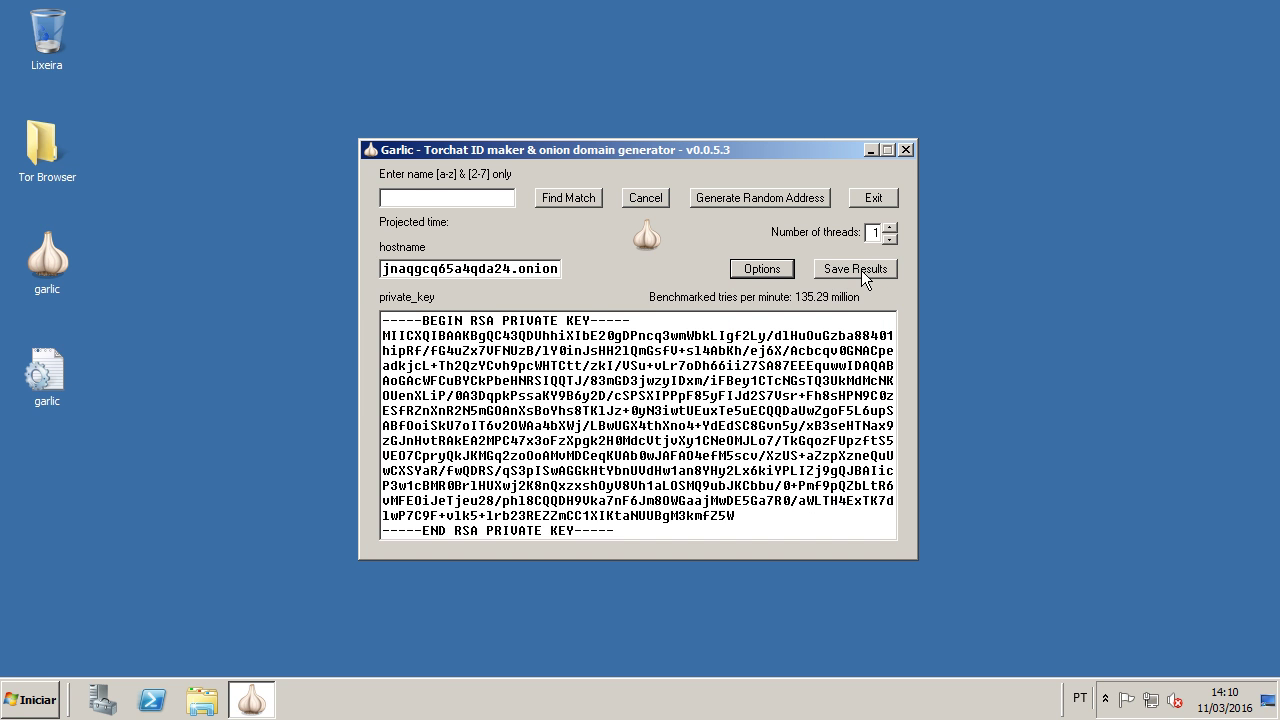
left_click(873, 196)
left_click(42, 258)
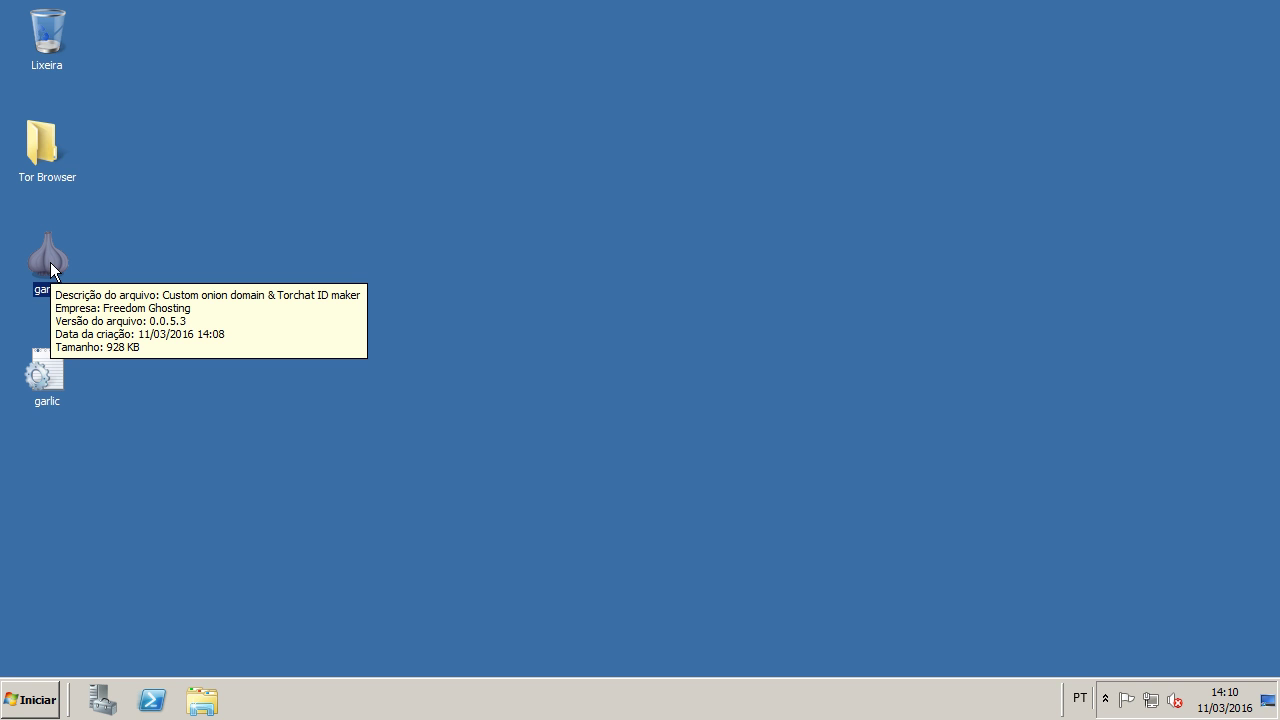
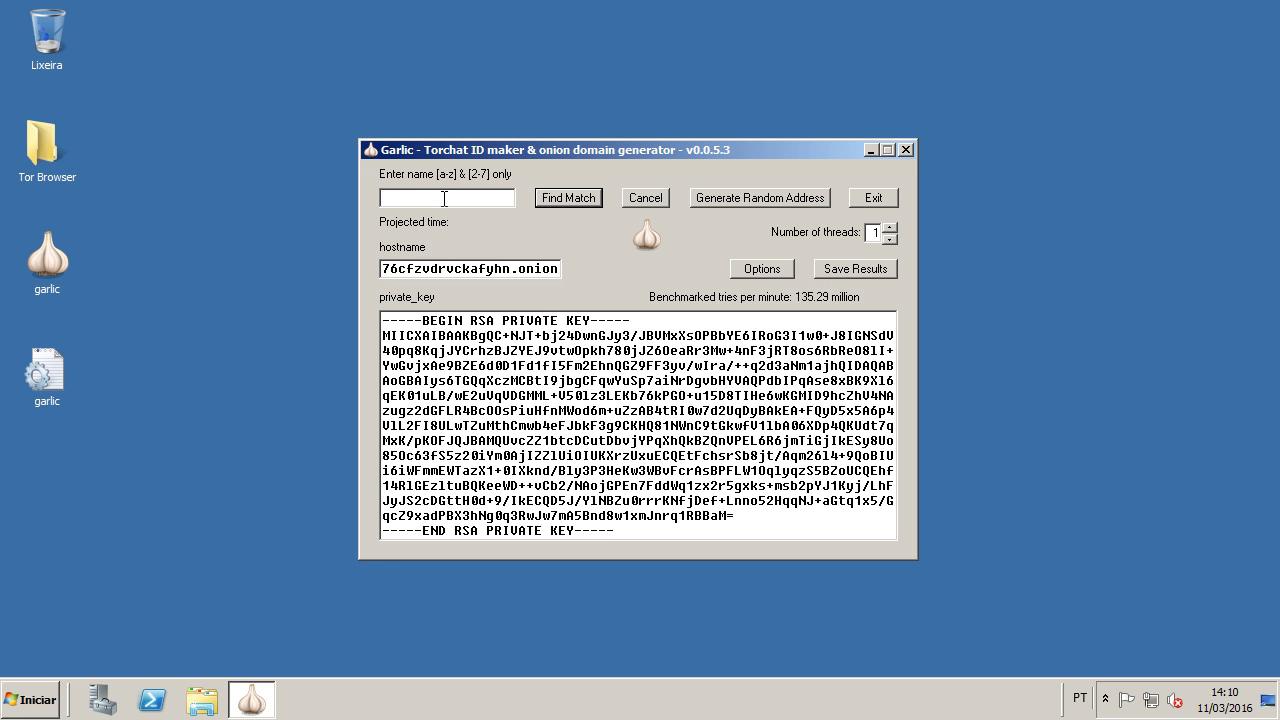
Step: Enter the prefix 'teste' and lengthen it to 'testestestesdfs' while the projected search time climbs
type("teste")
type("stes")
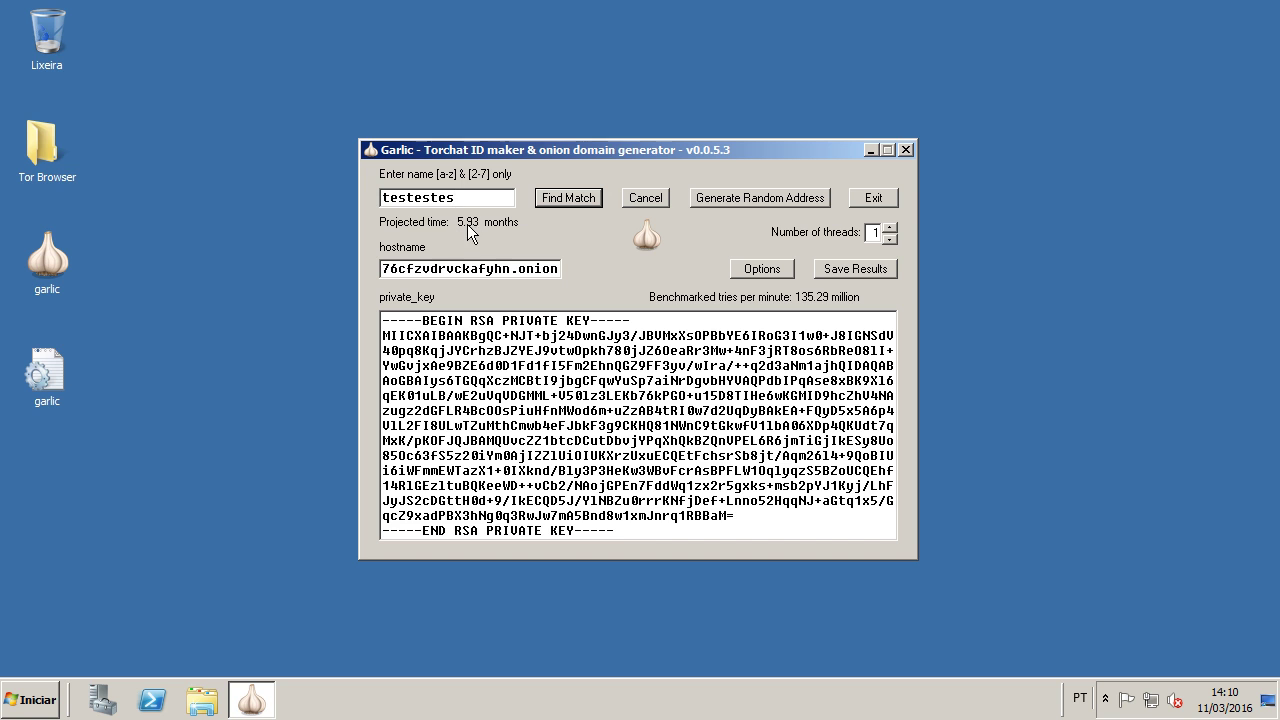
type("tesdfs")
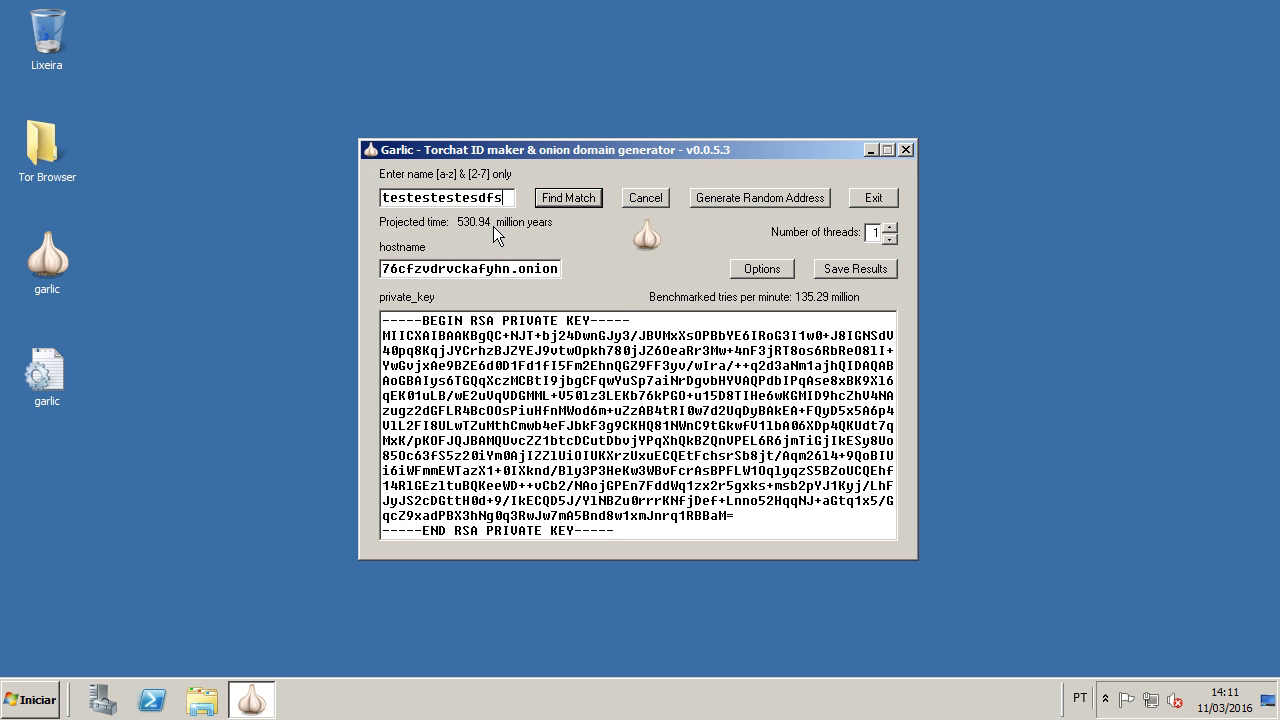
type("e")
Step: Trim the name back to 'teste' and find the match testeykkveegq54v.onion with its RSA private key
left_click_drag(510, 198, 425, 198)
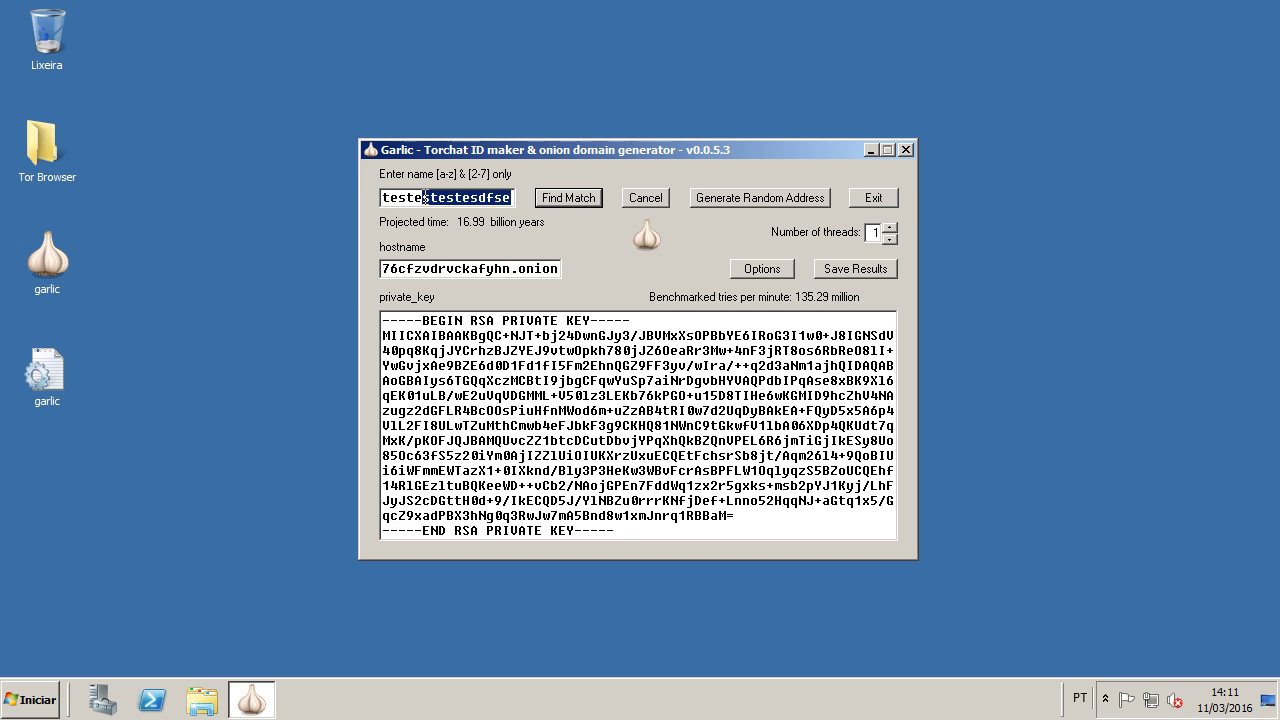
key("BackSpace")
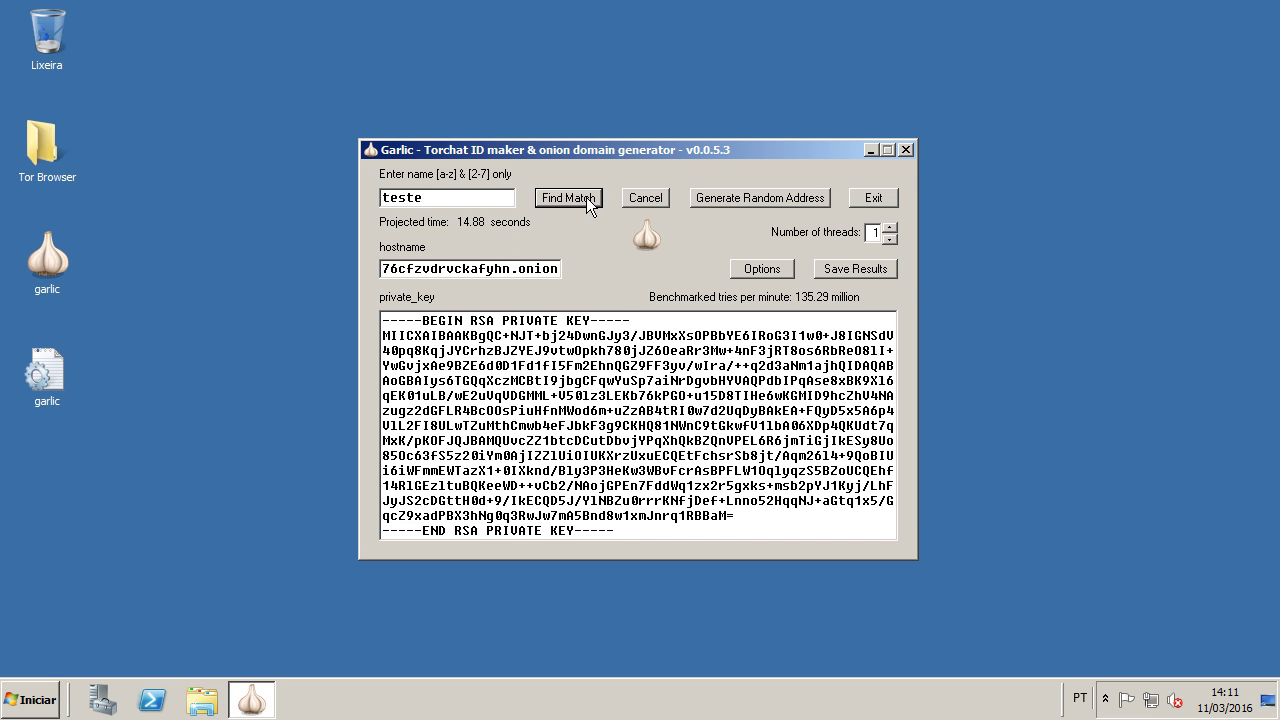
left_click(568, 198)
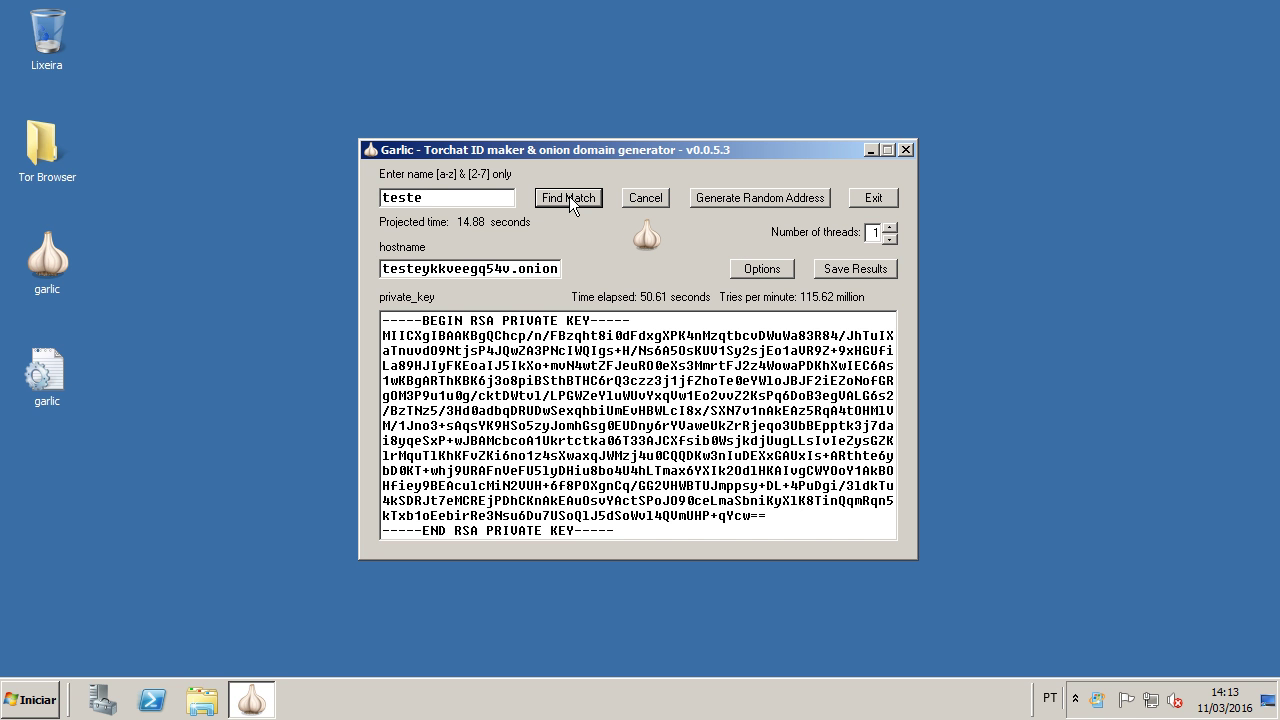
left_click(1075, 698)
left_click(945, 590)
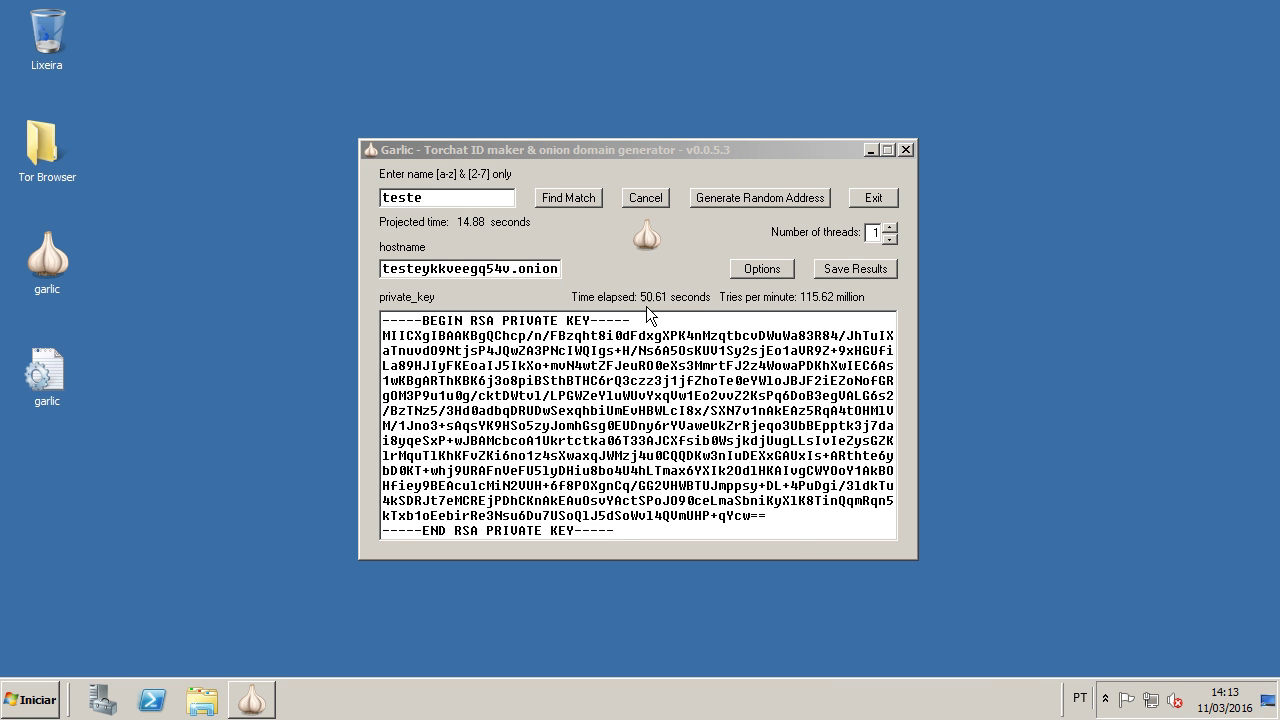
left_click(700, 305)
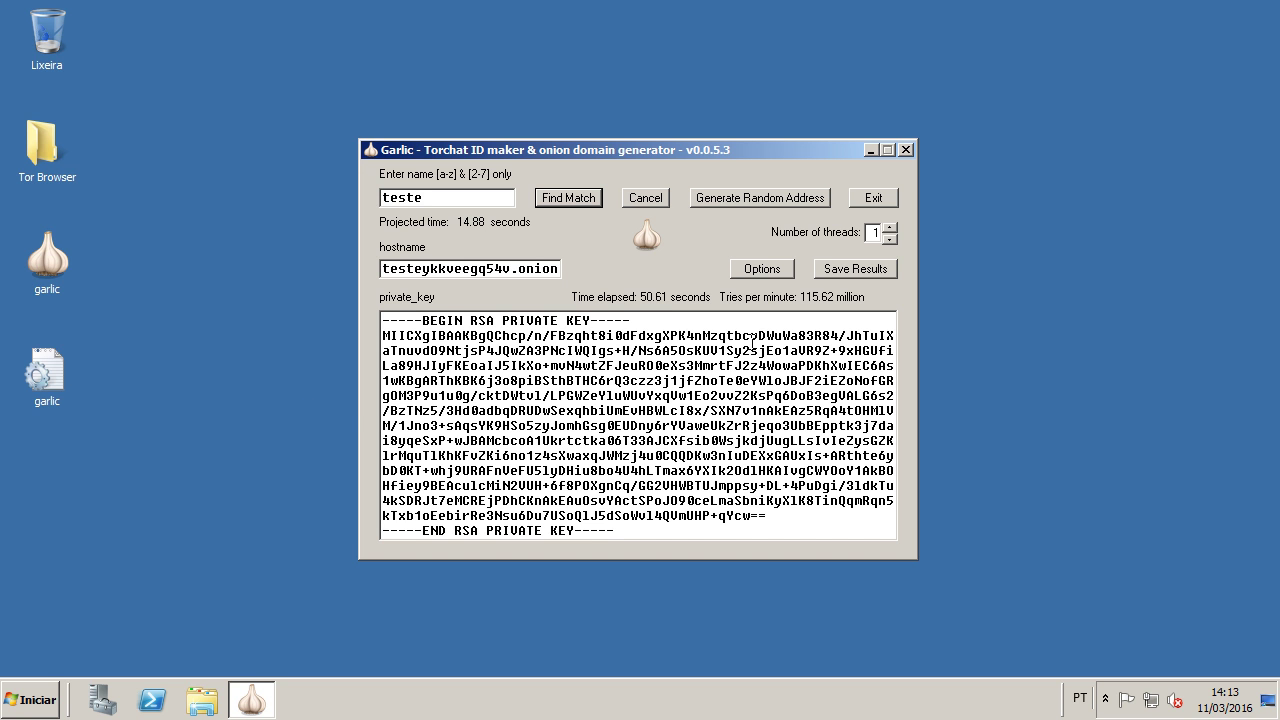
Step: Save the testeykkveegq54v.onion hostname and private key into the Tor Browser folder
left_click(844, 269)
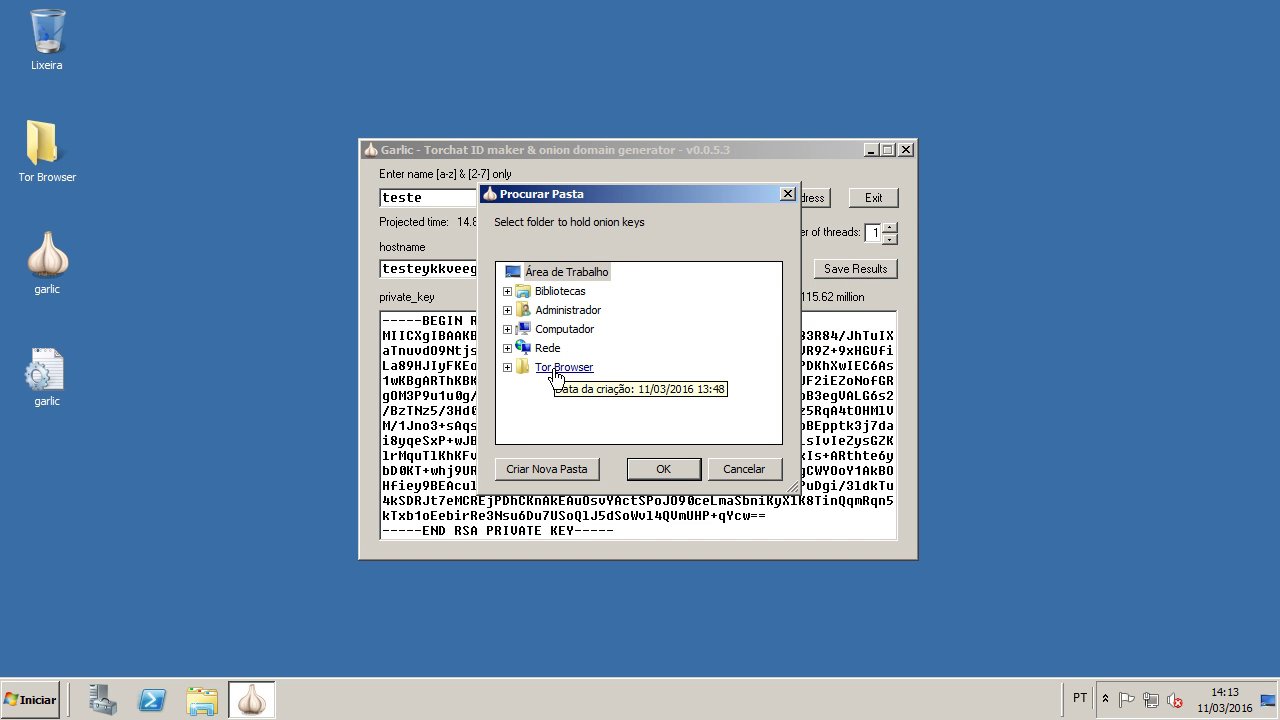
double_click(557, 368)
left_click(663, 469)
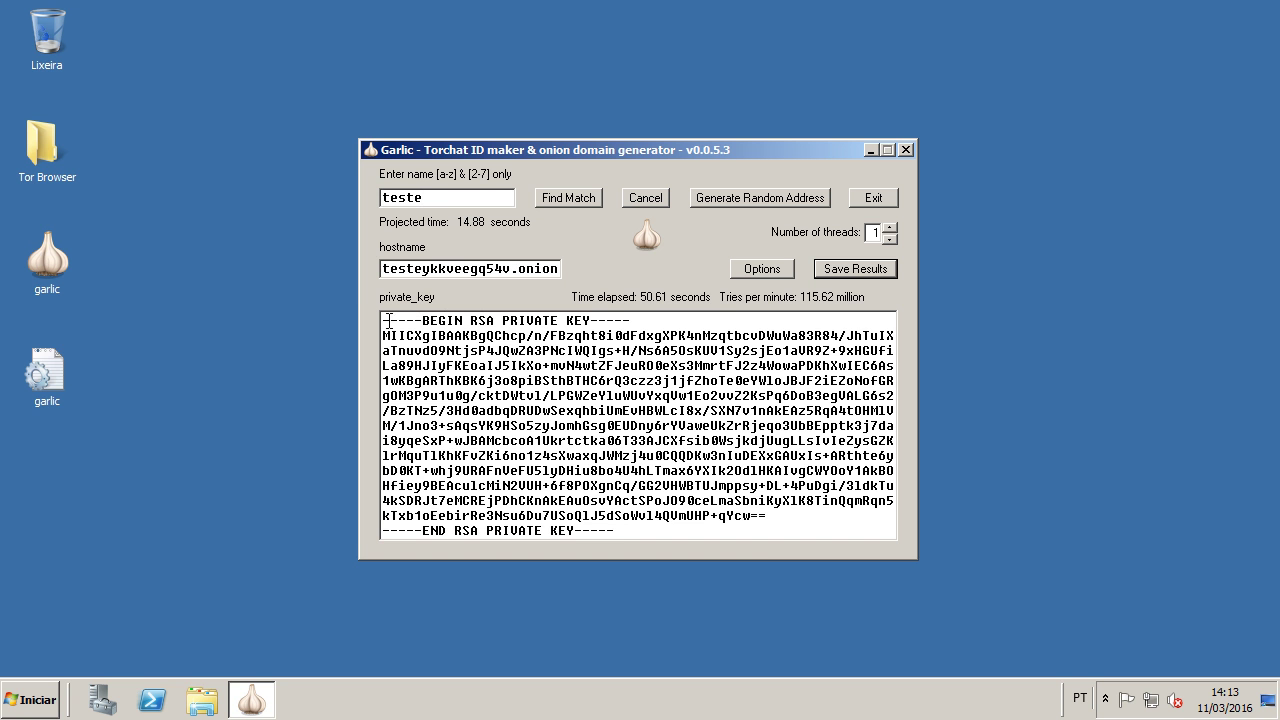
left_click_drag(382, 318, 766, 543)
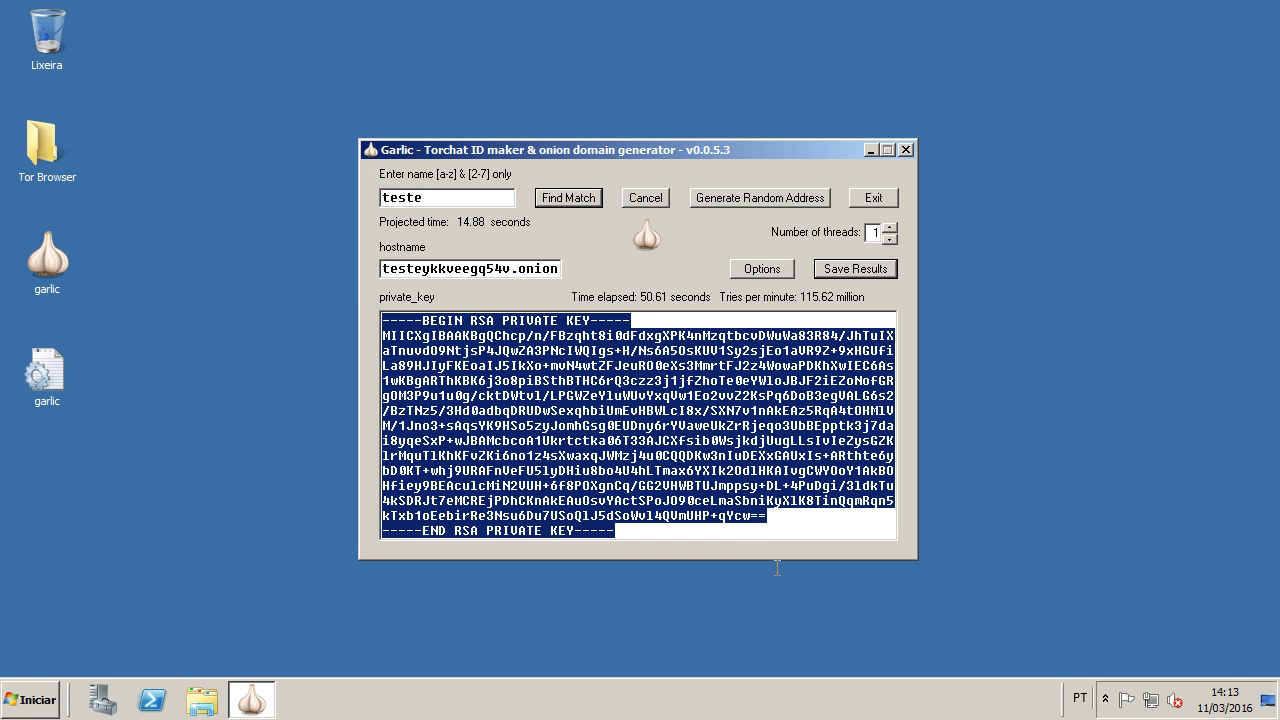
left_click(672, 408)
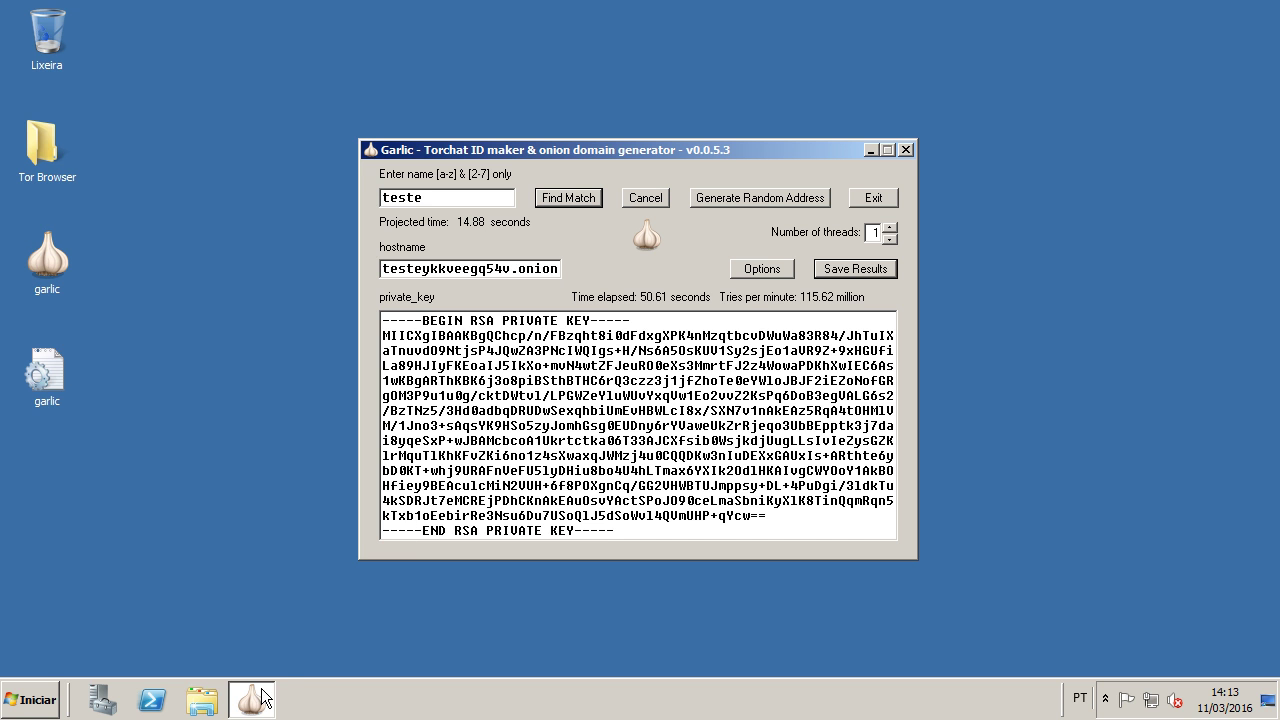
Step: In the desktop Tor Browser folder, view the saved hostname file as plain text
double_click(54, 146)
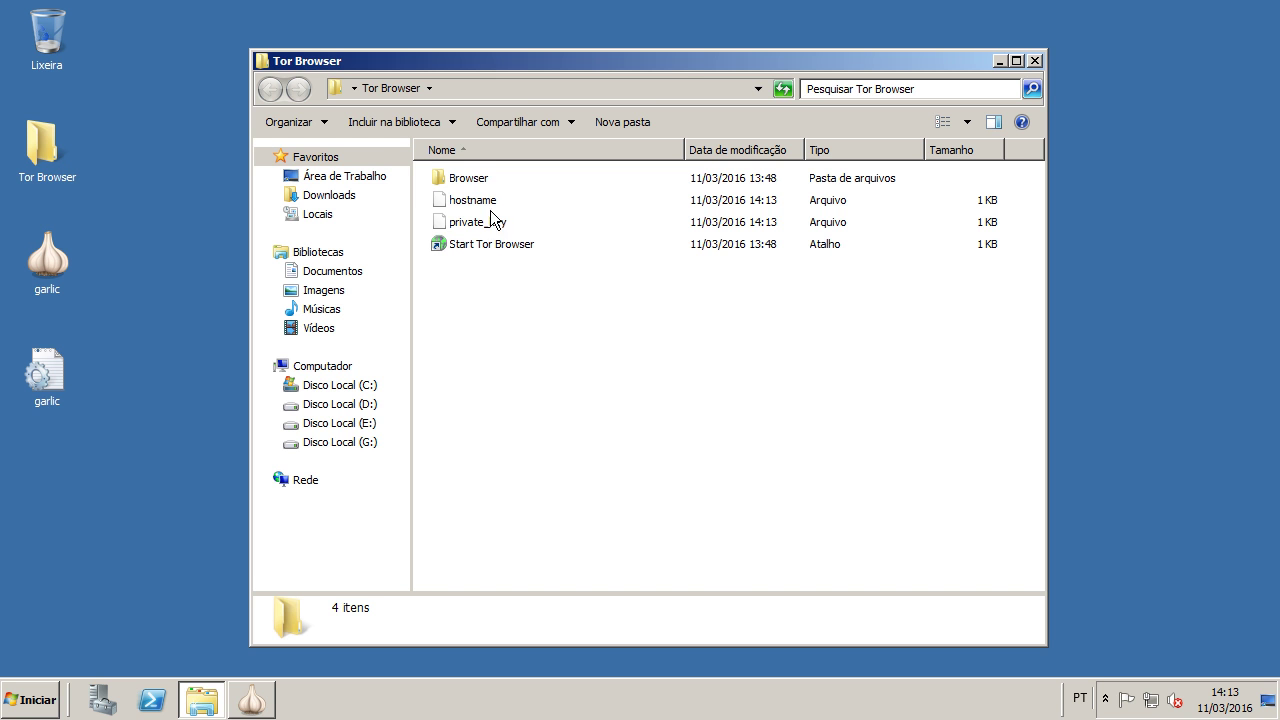
left_click(466, 203)
double_click(466, 203)
left_click(484, 212)
left_click(787, 548)
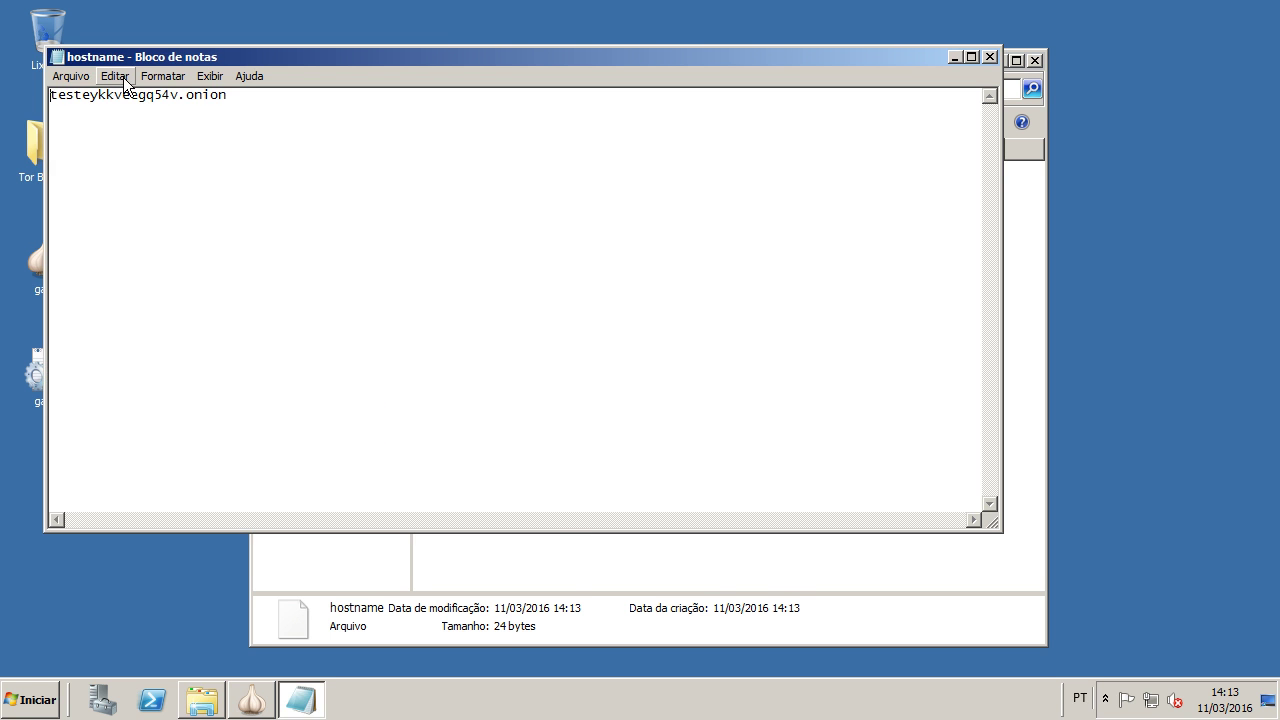
left_click_drag(88, 96, 418, 117)
left_click(989, 57)
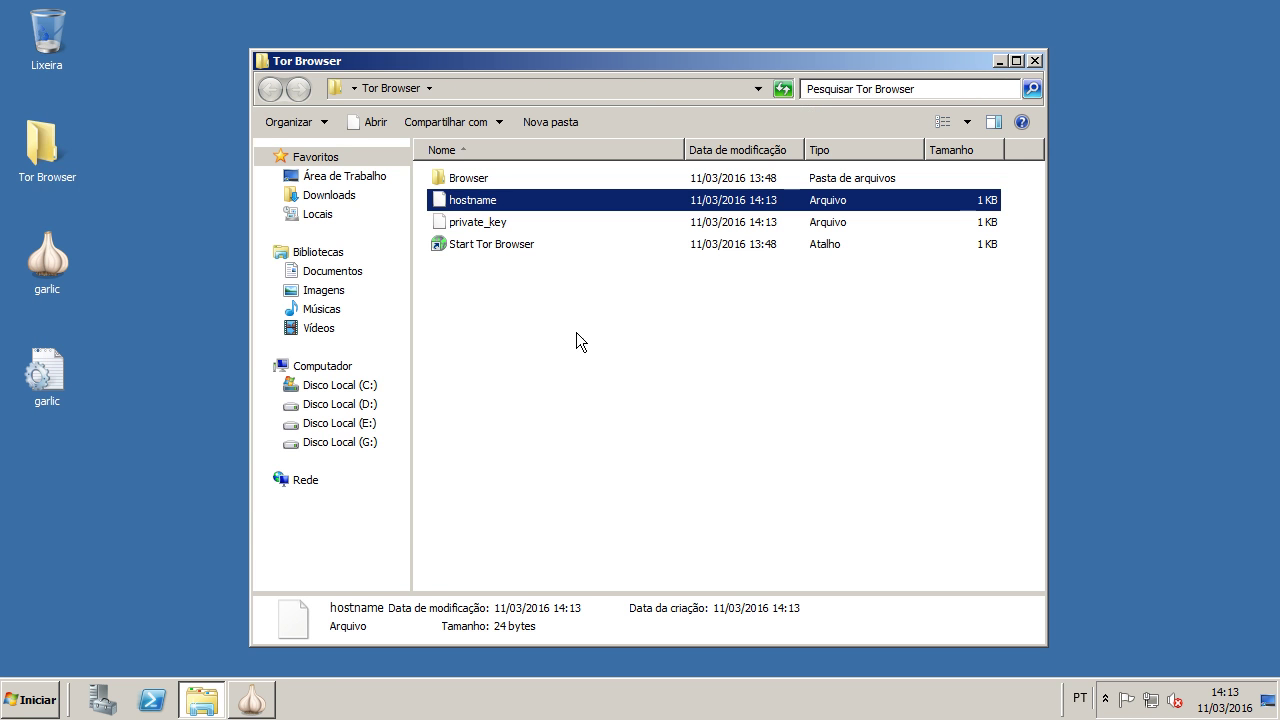
Step: View the saved private_key file as plain text
double_click(467, 226)
left_click(477, 211)
left_click(787, 545)
key("ctrl+a")
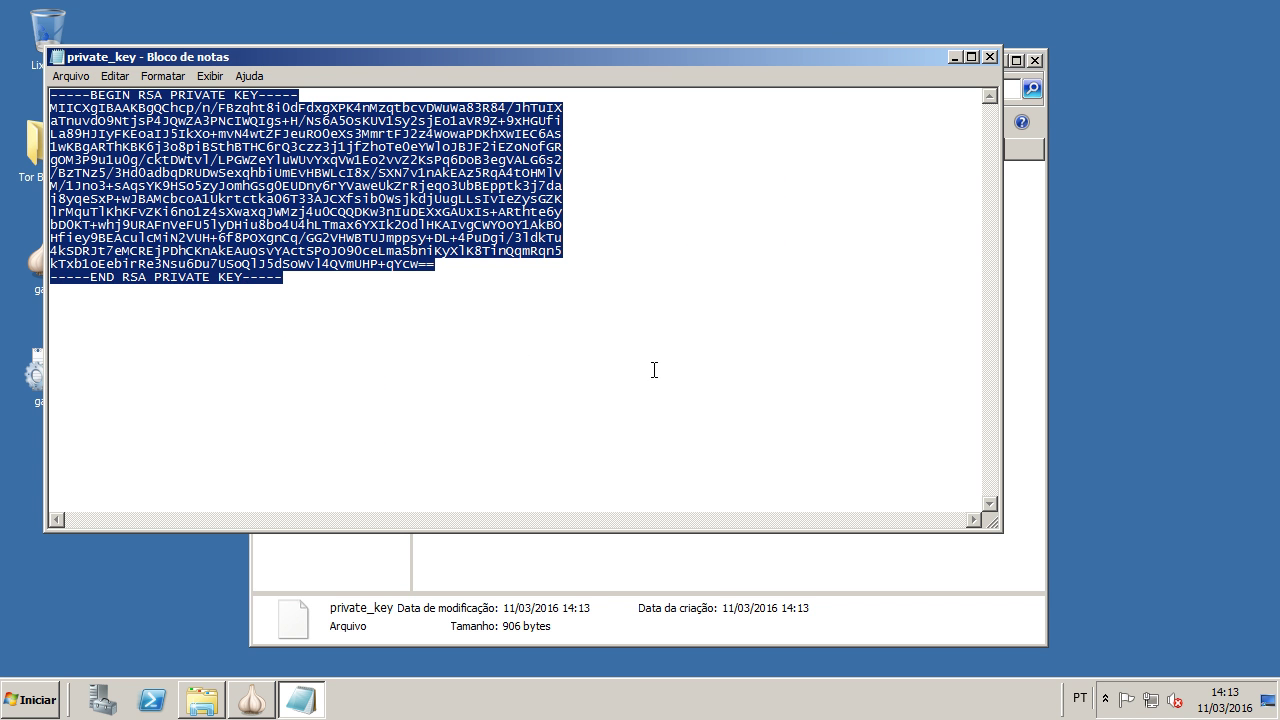
left_click(989, 57)
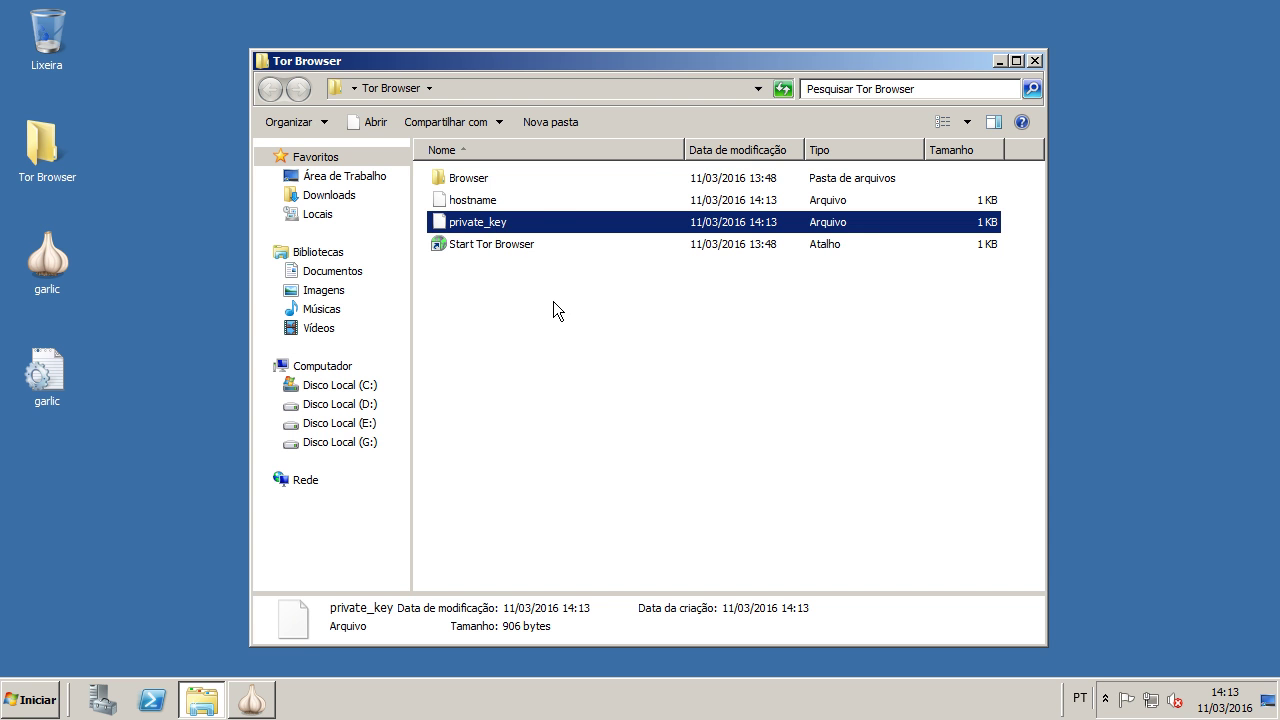
Step: Browse to C:\Data\Tor\hidden_service, which holds the older hostname and private_key
left_click(378, 393)
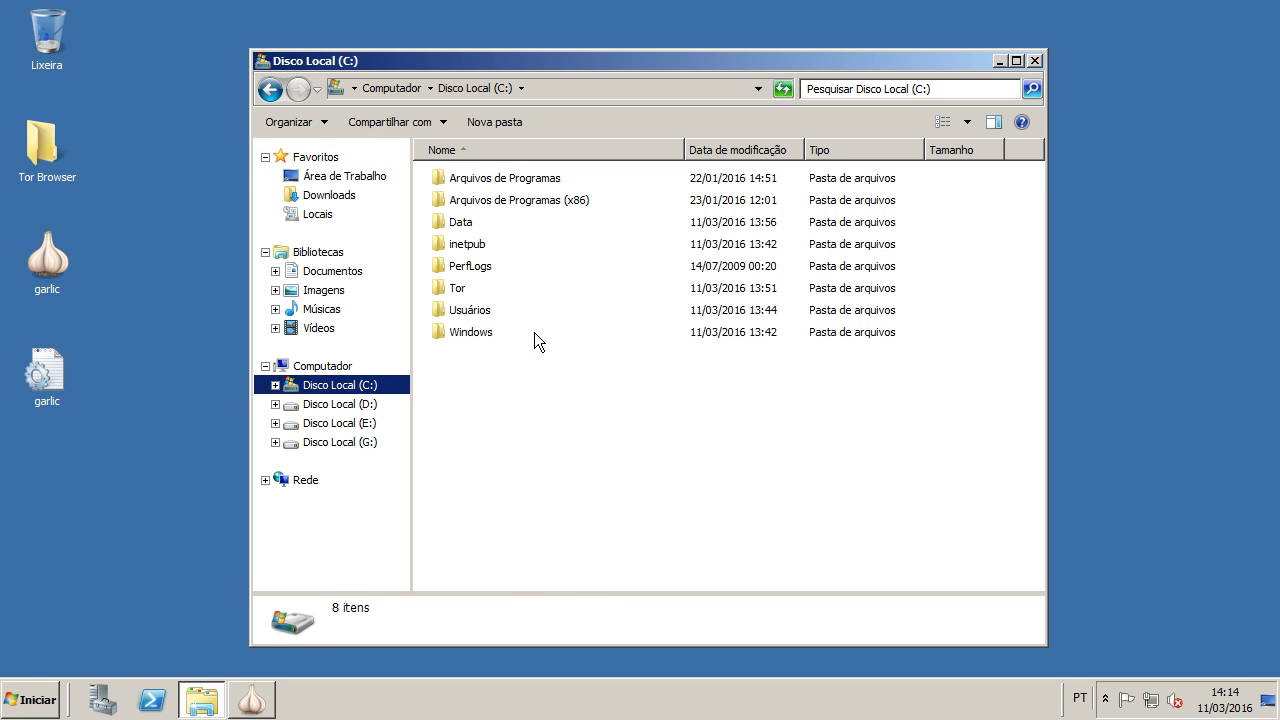
double_click(472, 222)
double_click(461, 180)
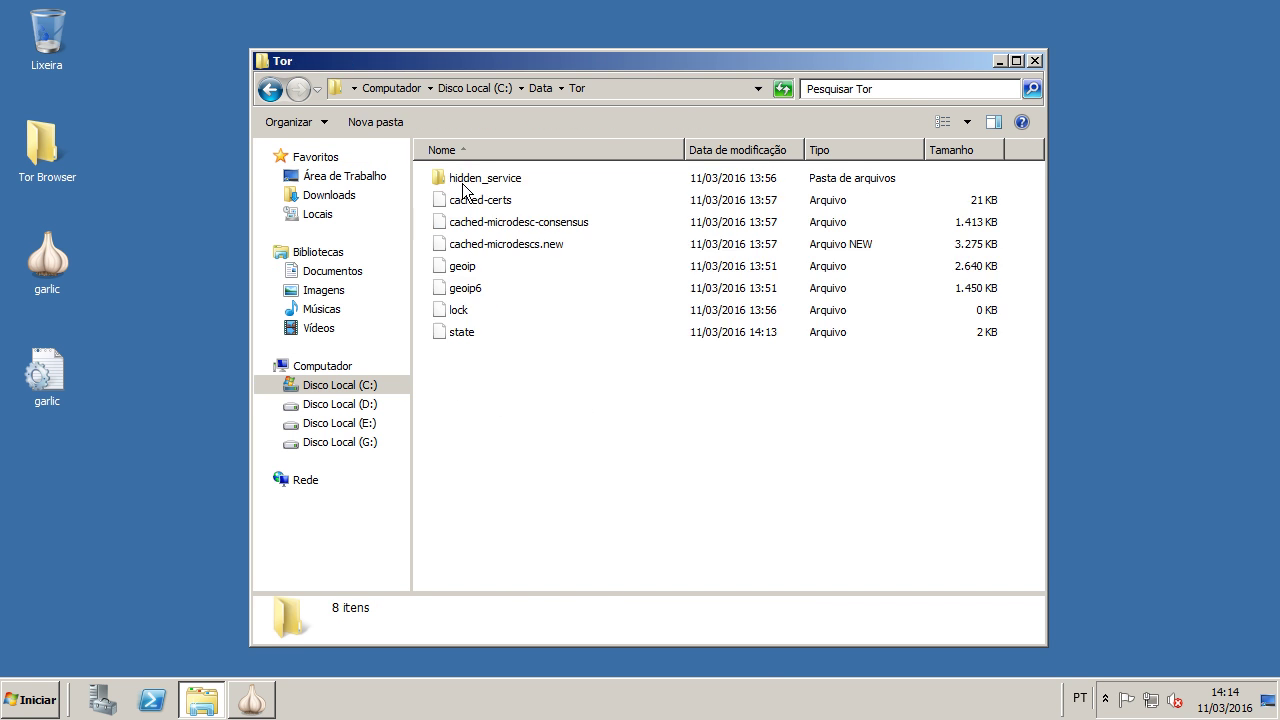
double_click(476, 180)
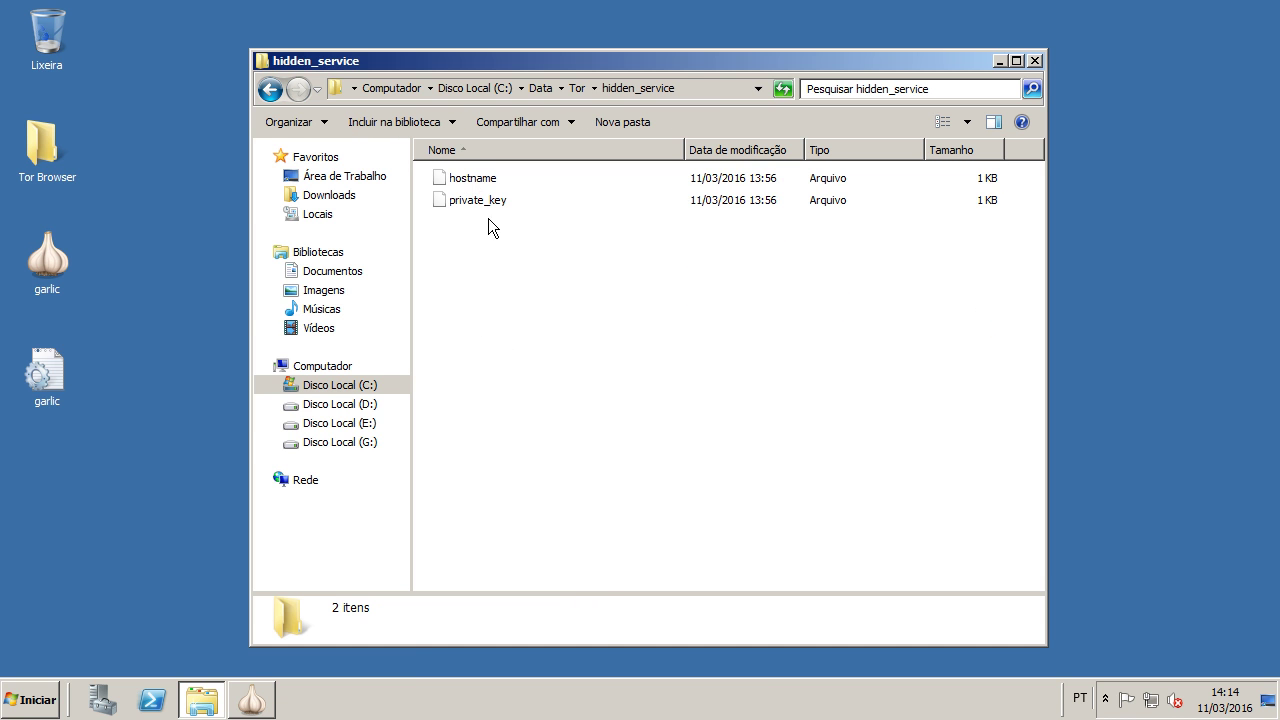
left_click(38, 700)
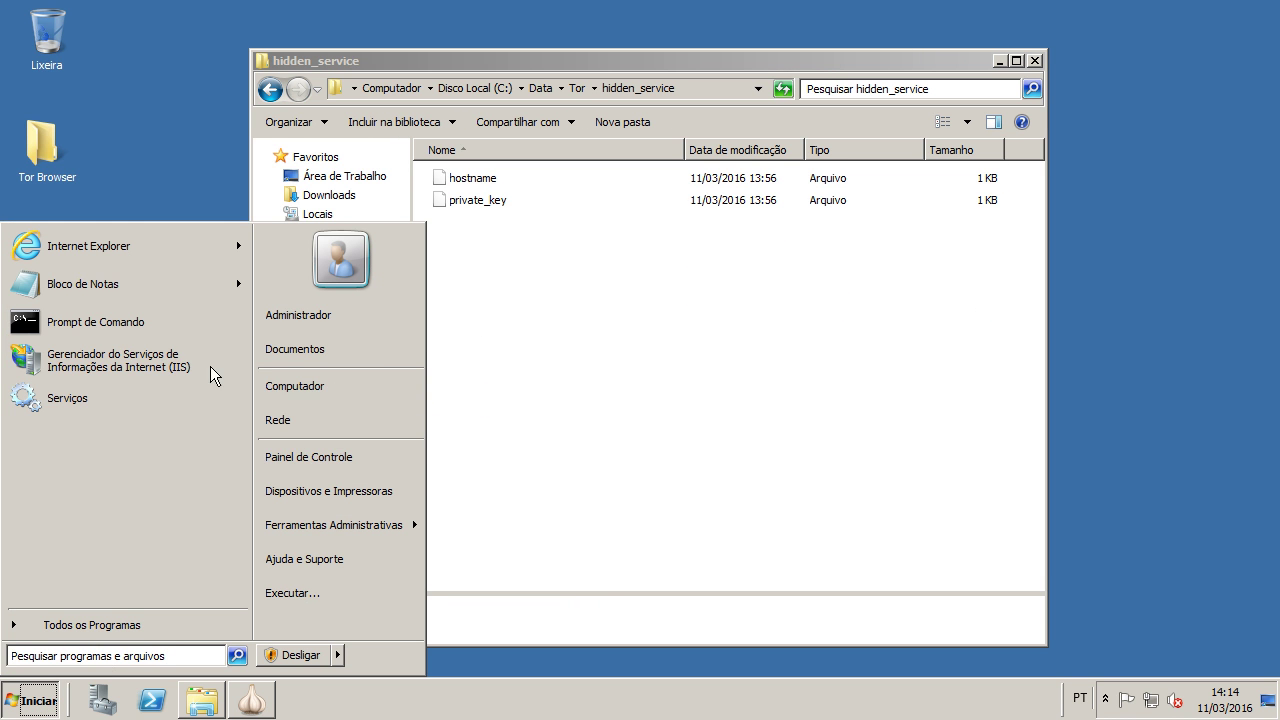
Step: Stop the Tor Win32 Service in the Services console
left_click(127, 399)
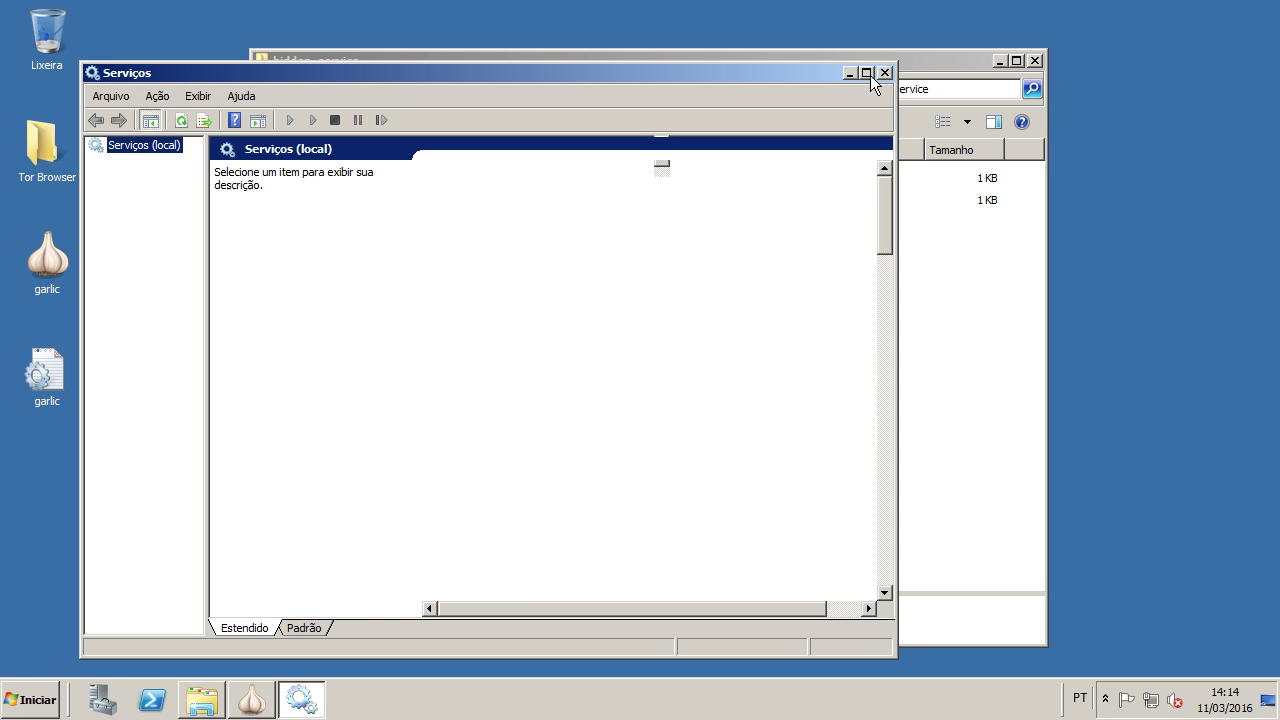
left_click_drag(887, 203, 878, 555)
left_click(487, 475)
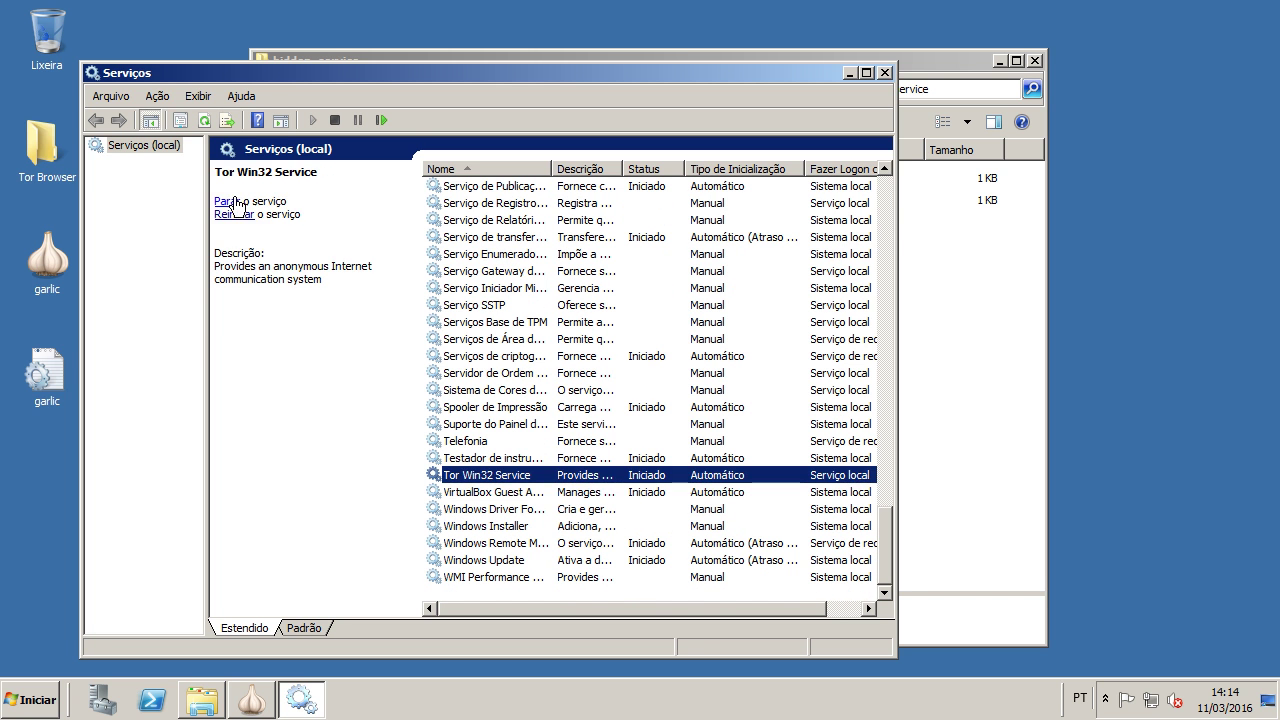
left_click(228, 200)
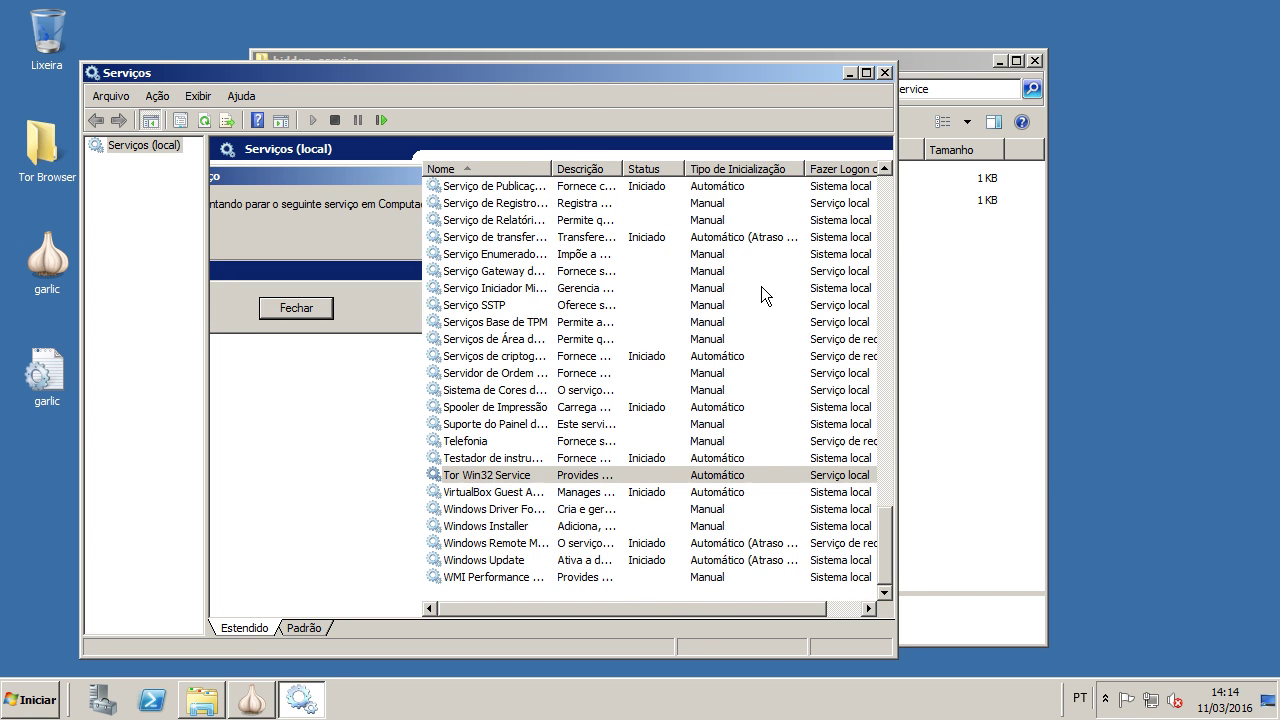
Step: Replace the old hidden_service files with the new private_key and restart Tor Win32 Service
left_click(422, 57)
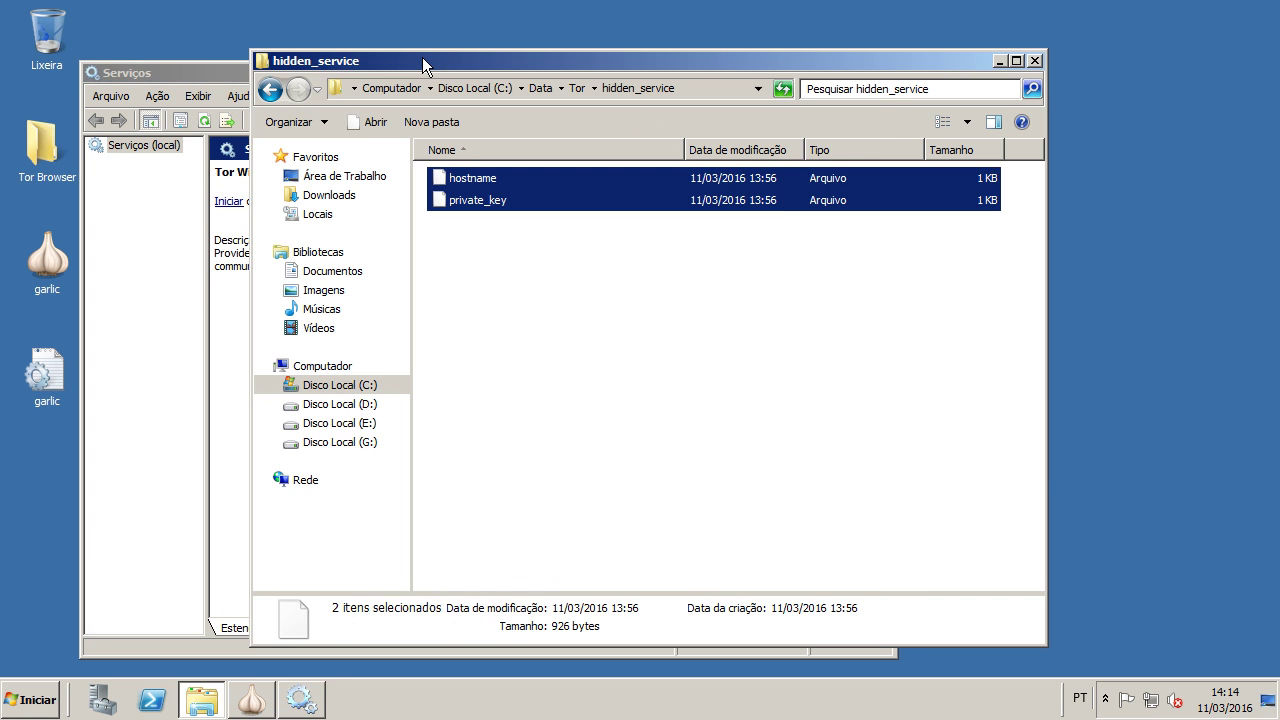
key("Delete")
key("Return")
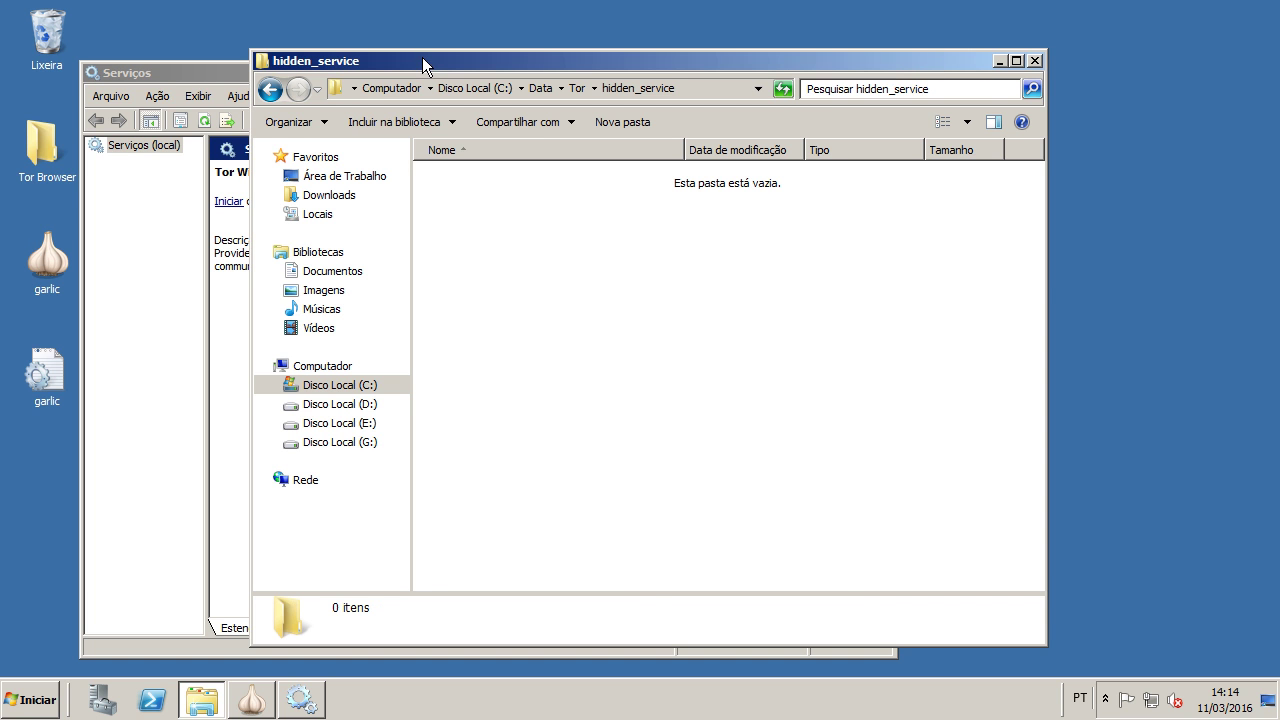
key("ctrl+v")
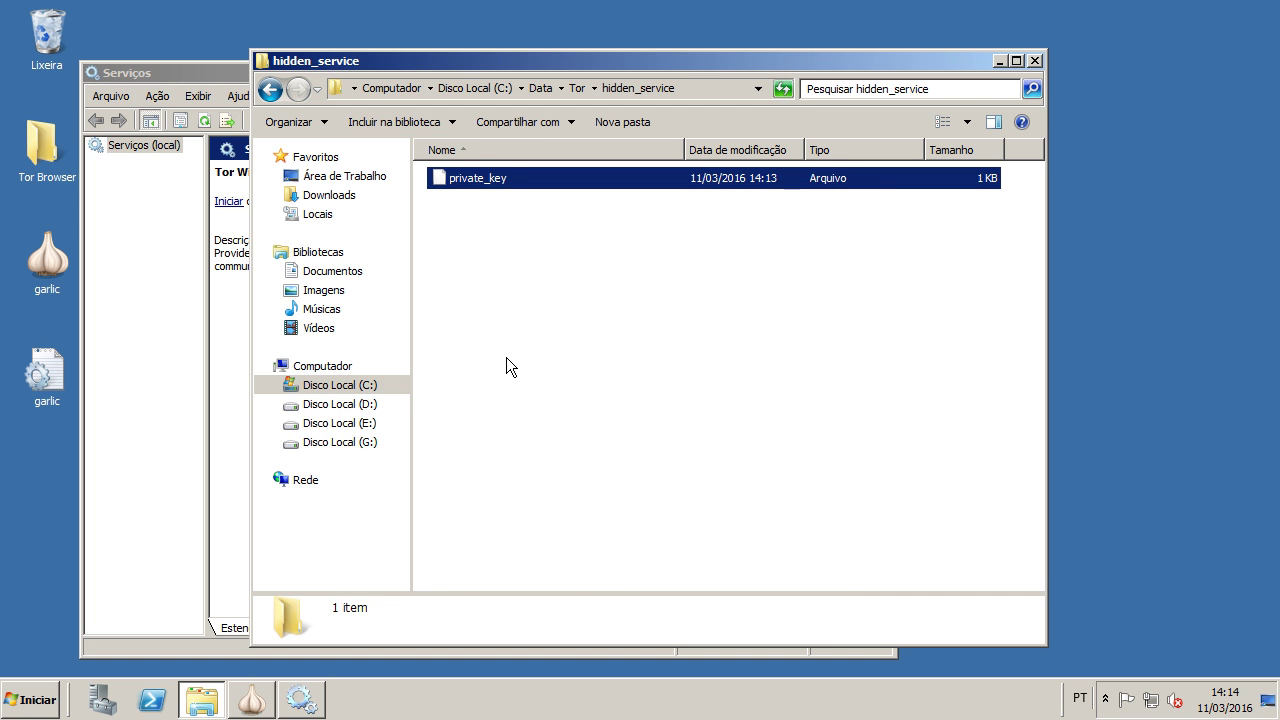
left_click(228, 204)
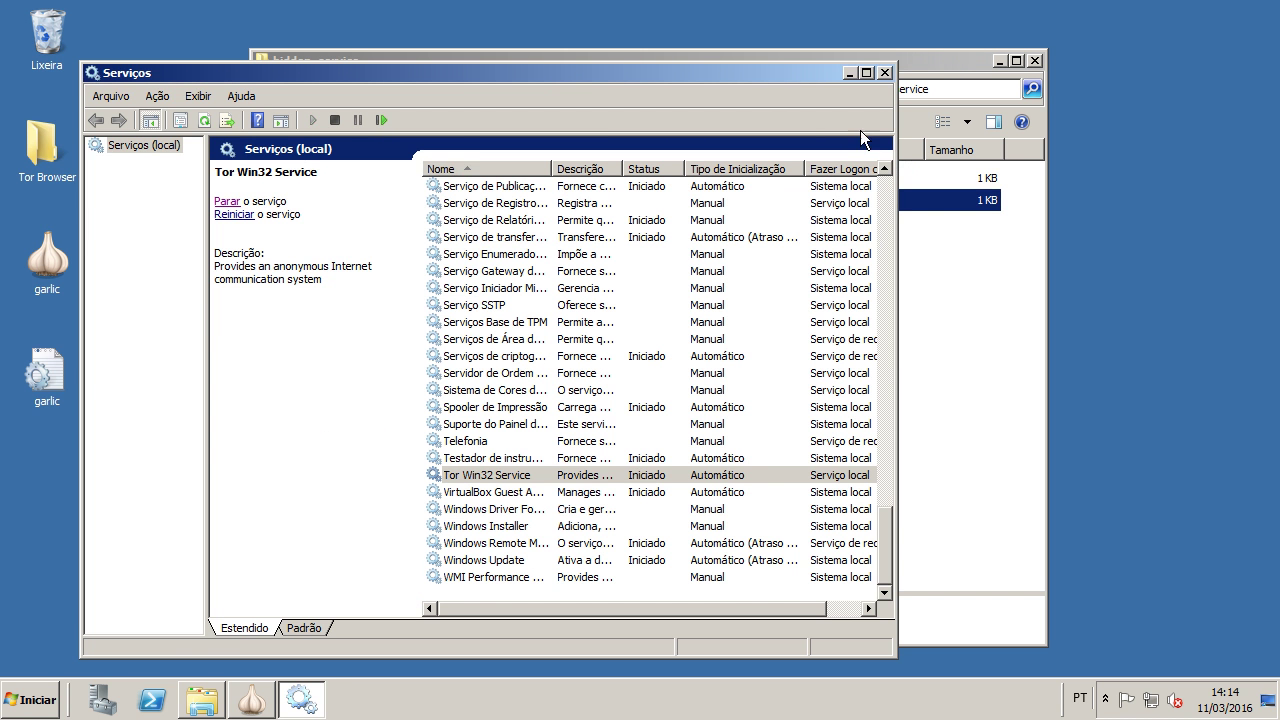
left_click(882, 73)
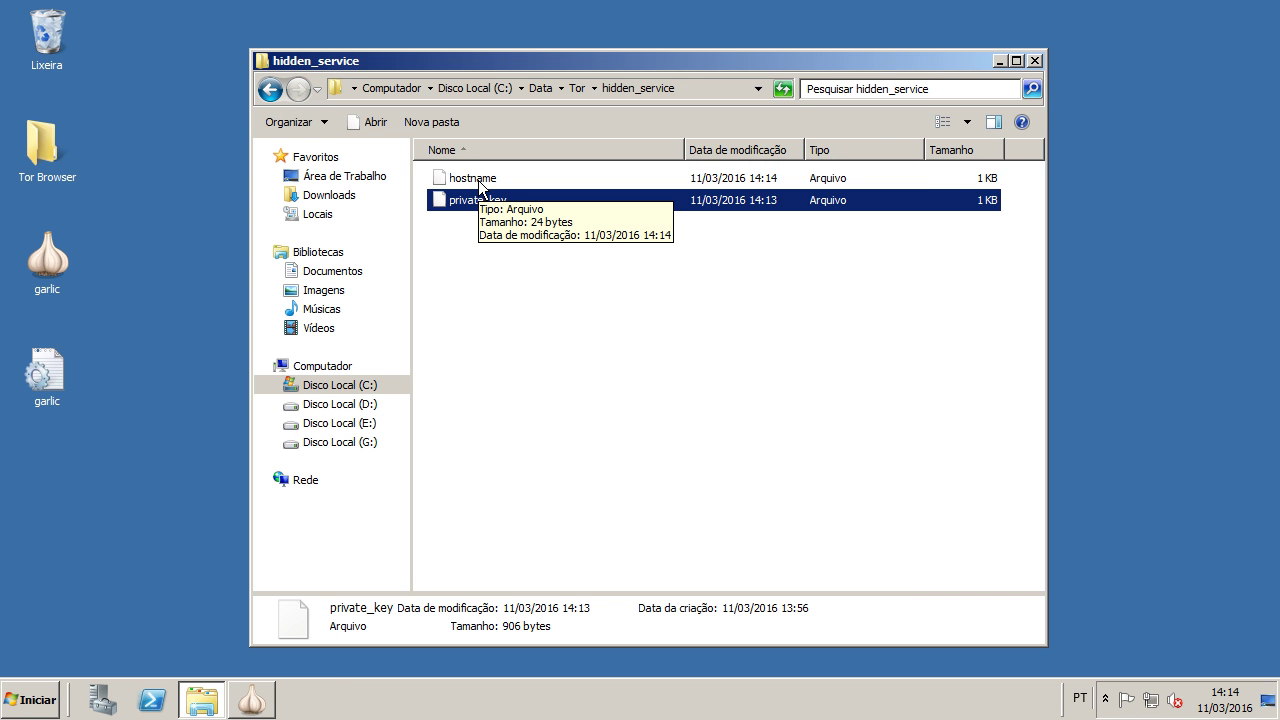
Step: Open the regenerated hostname in Notepad and confirm it reads testeykkveegq54v.onion
double_click(478, 180)
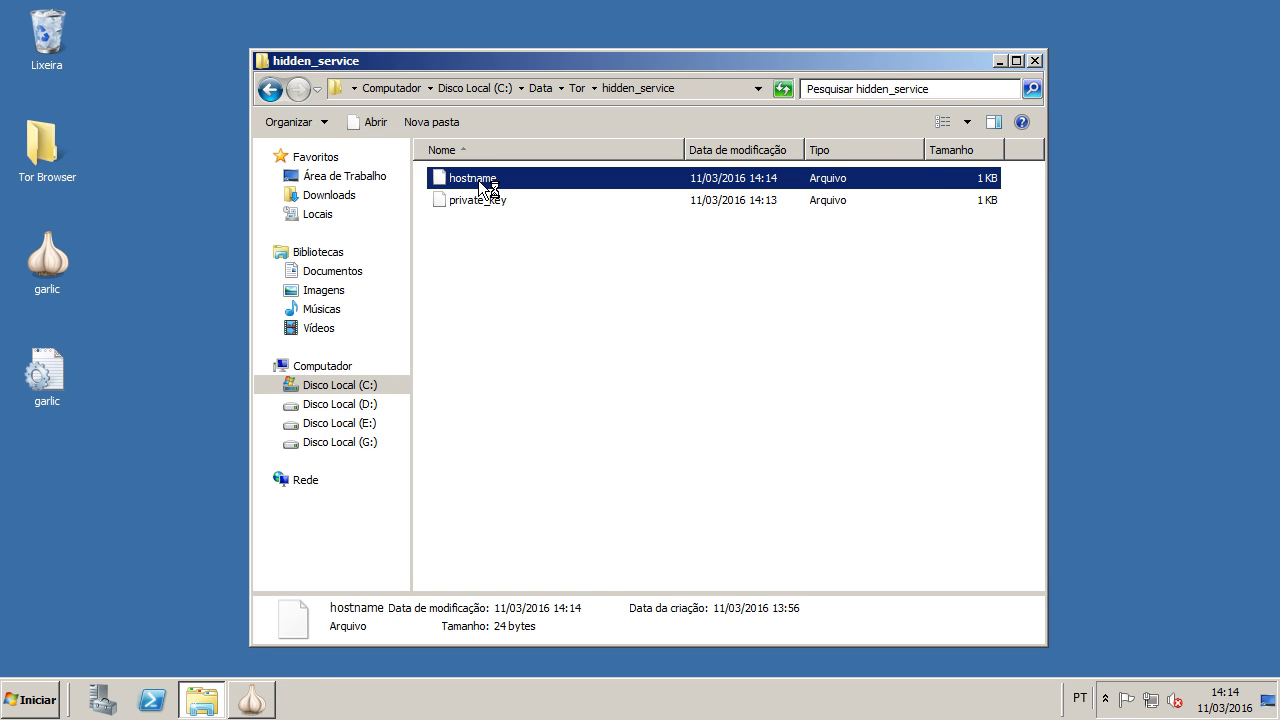
left_click(470, 207)
left_click(785, 547)
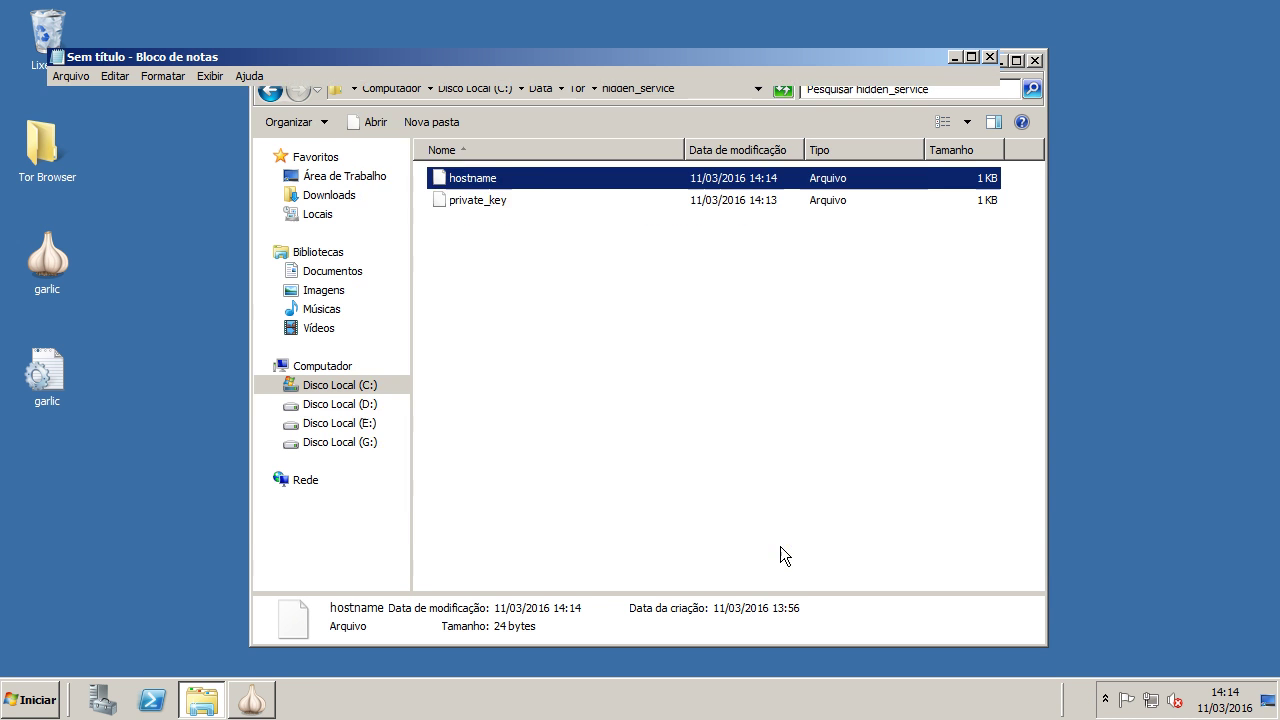
left_click_drag(91, 95, 234, 97)
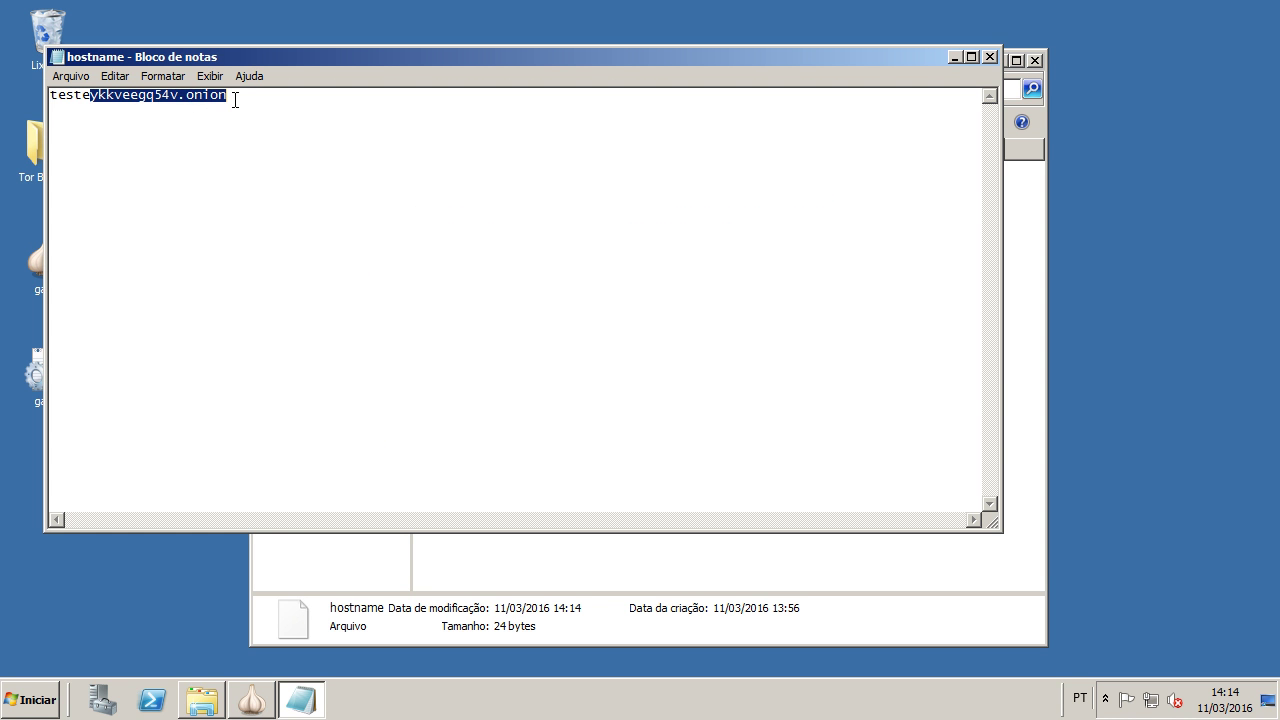
left_click_drag(92, 95, 338, 99)
key("ctrl+a")
key("Delete")
Step: Close Notepad and hidden_service, then open the desktop Tor Browser folder
left_click(988, 57)
left_click(1035, 60)
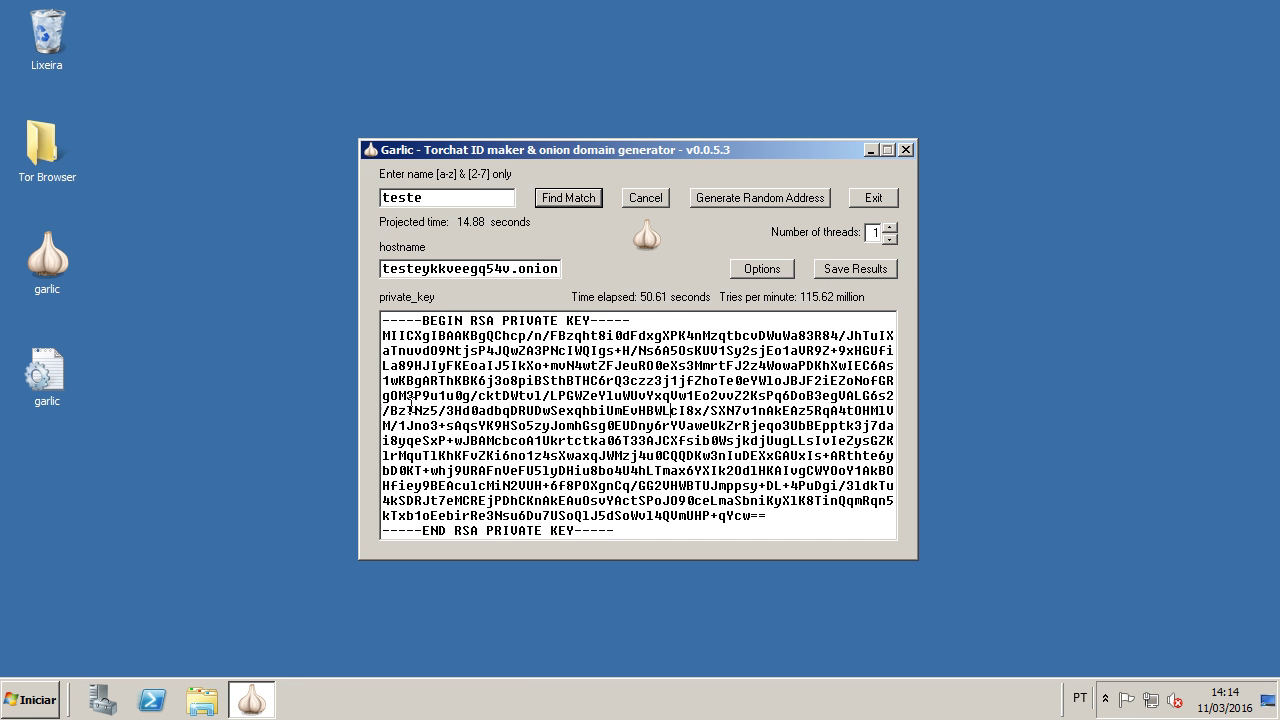
double_click(35, 146)
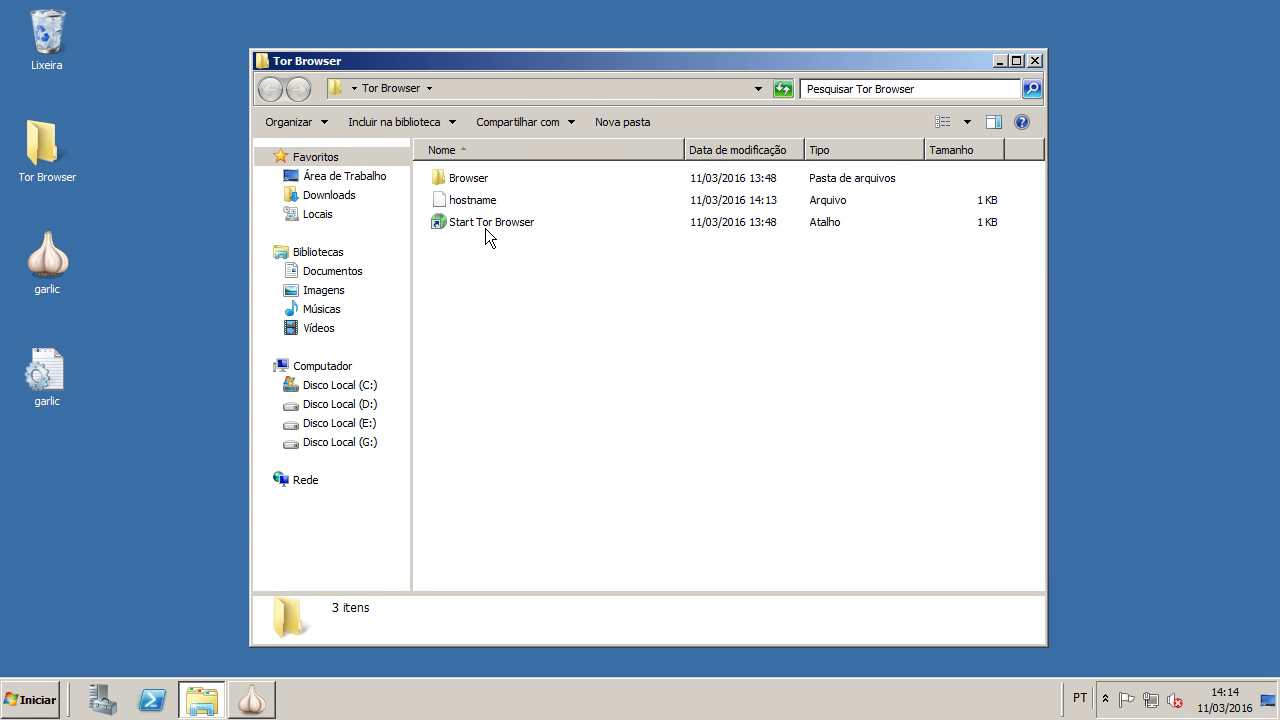
Step: Launch Tor Browser, maximize it, and load testeykkveegq54v.onion showing the IIS7 page
double_click(485, 228)
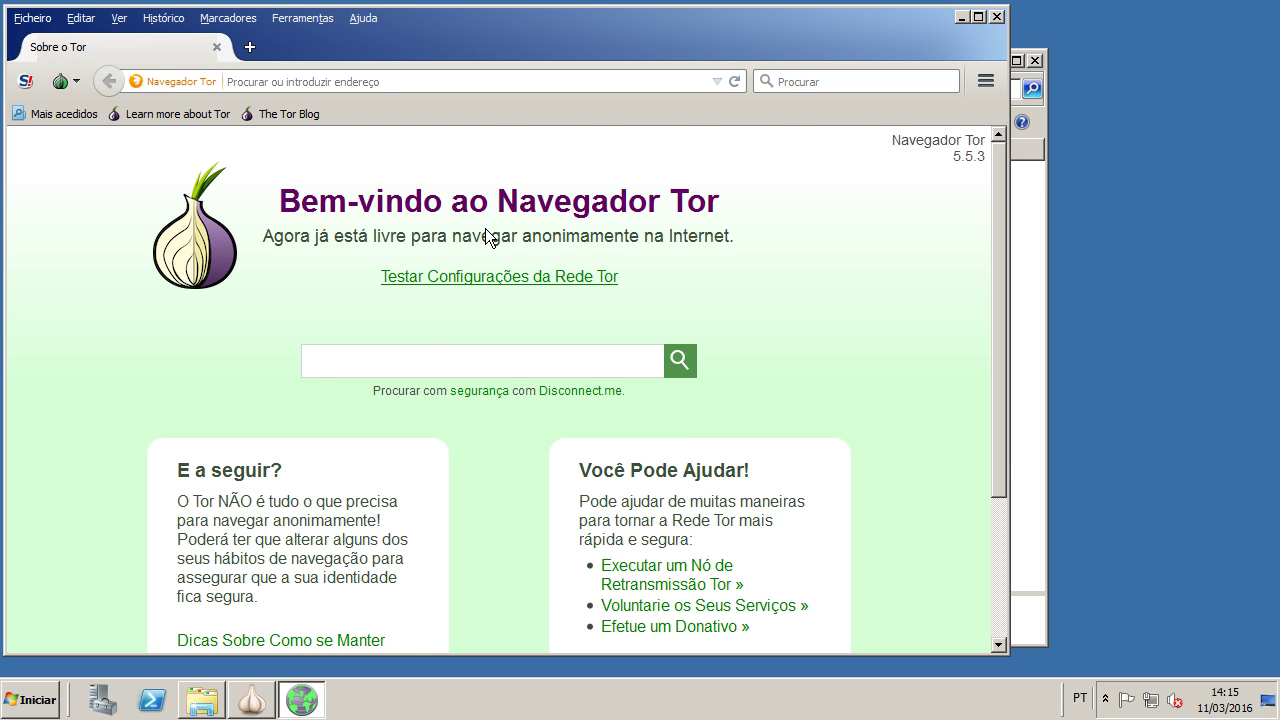
double_click(636, 24)
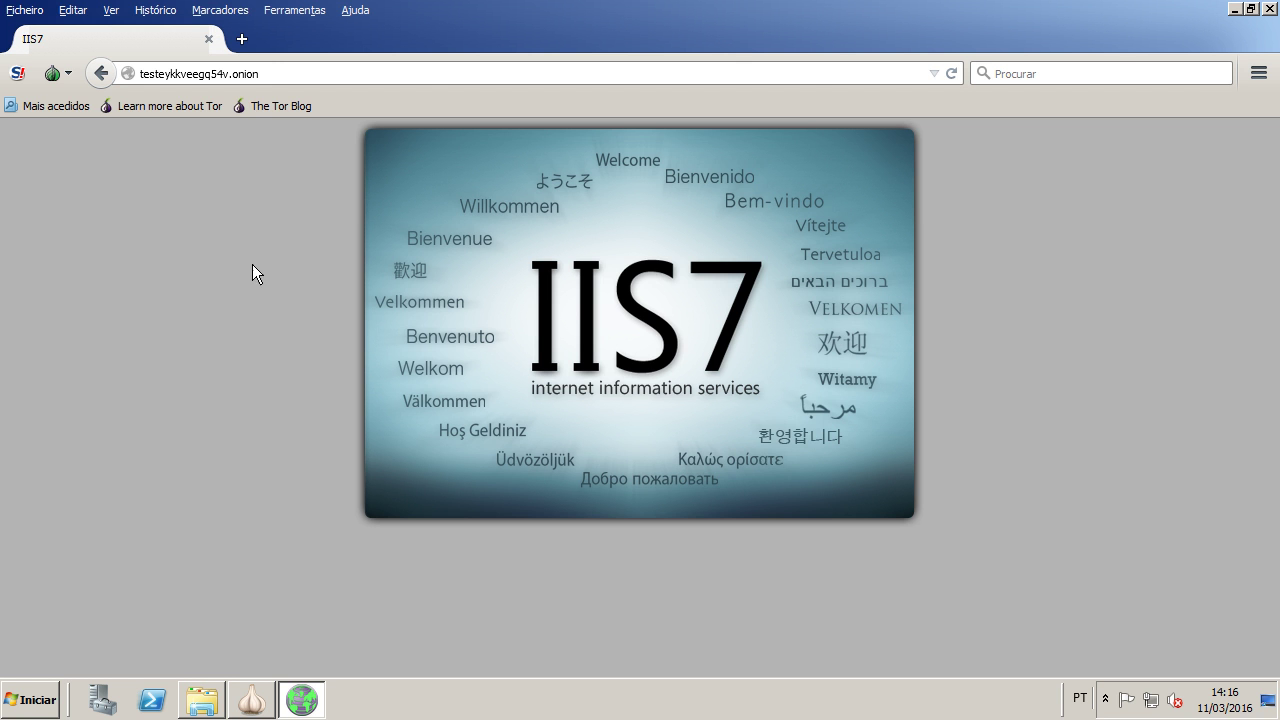
Step: Minimize and restore the IIS7 page from the taskbar twice, then close the browser tab
left_click(314, 706)
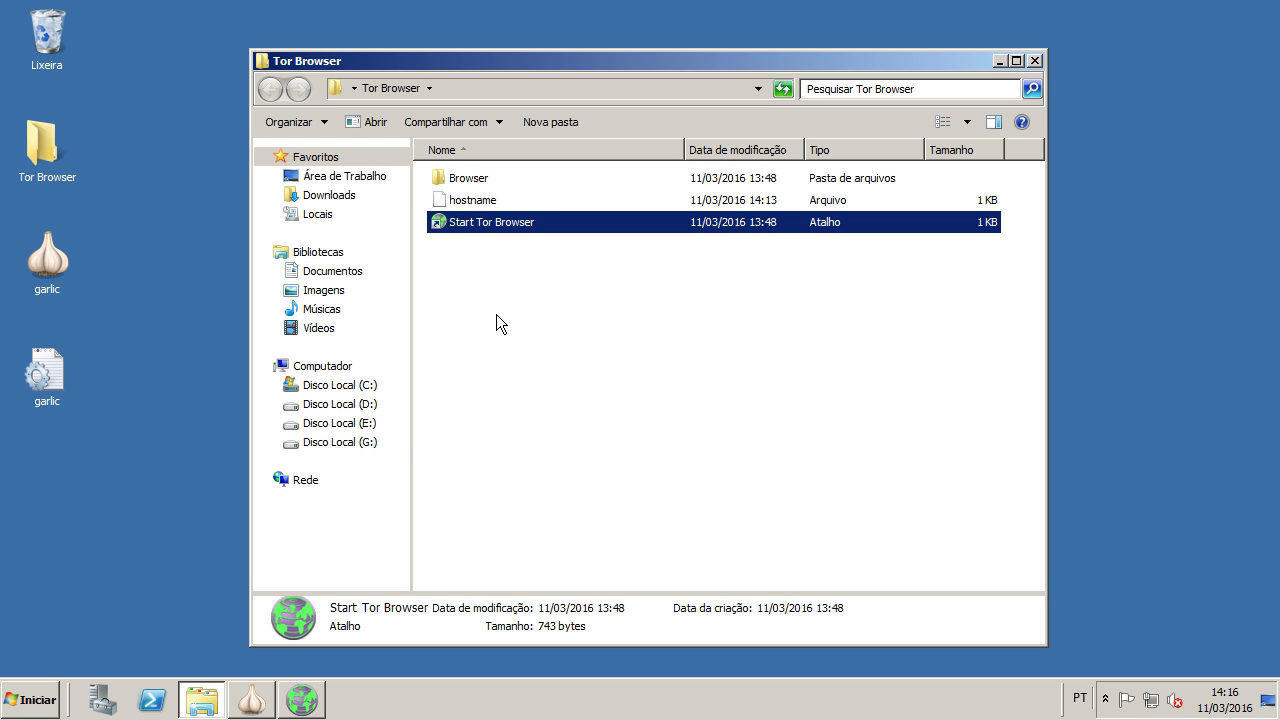
left_click(297, 705)
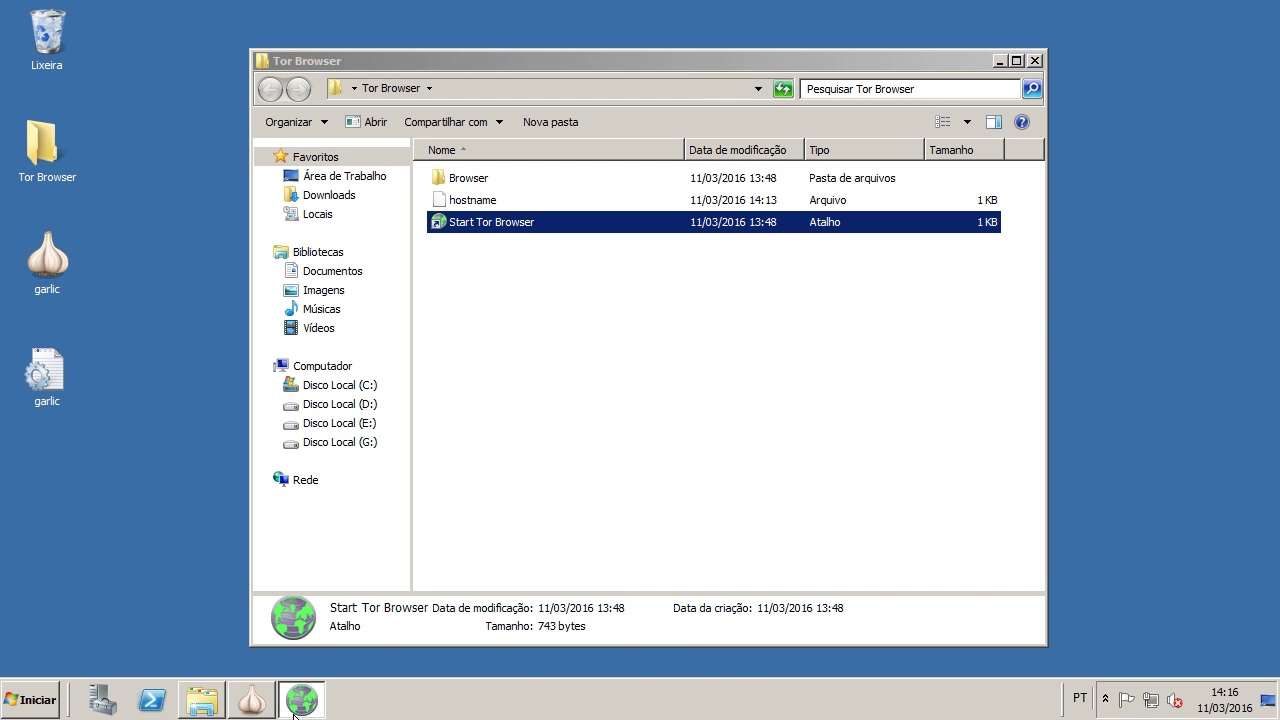
left_click(297, 710)
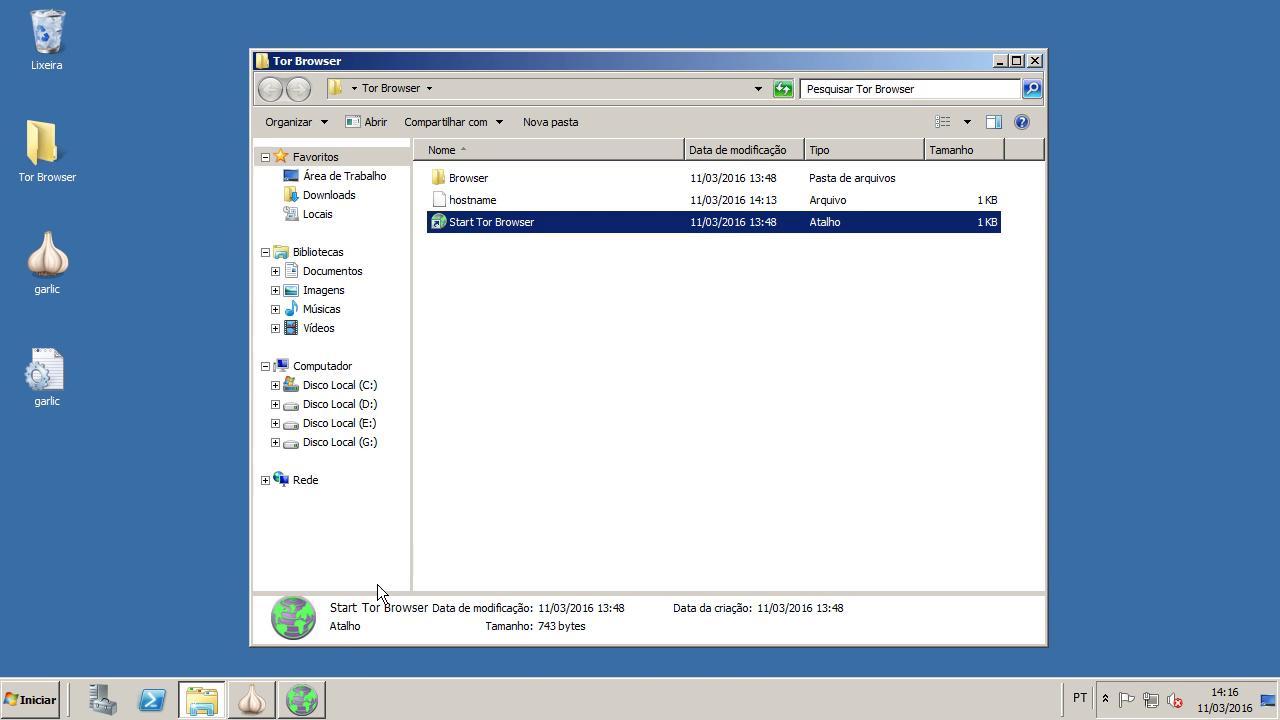
left_click(303, 697)
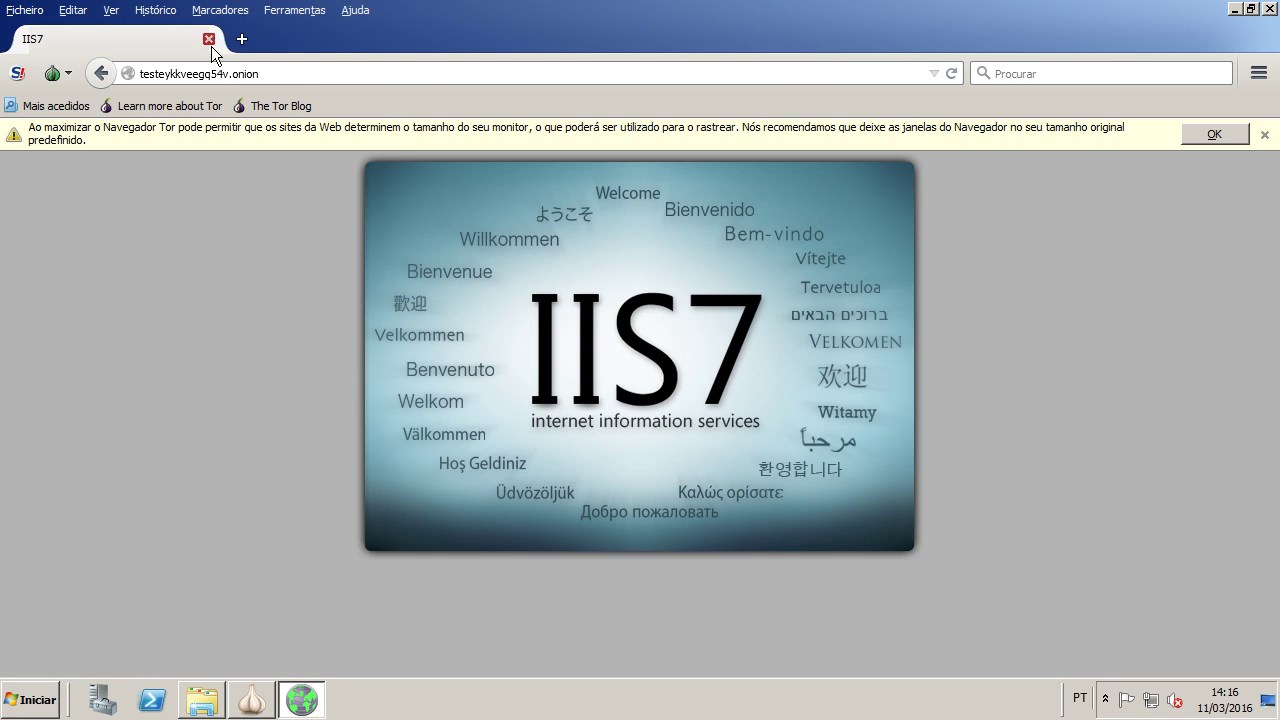
left_click(209, 40)
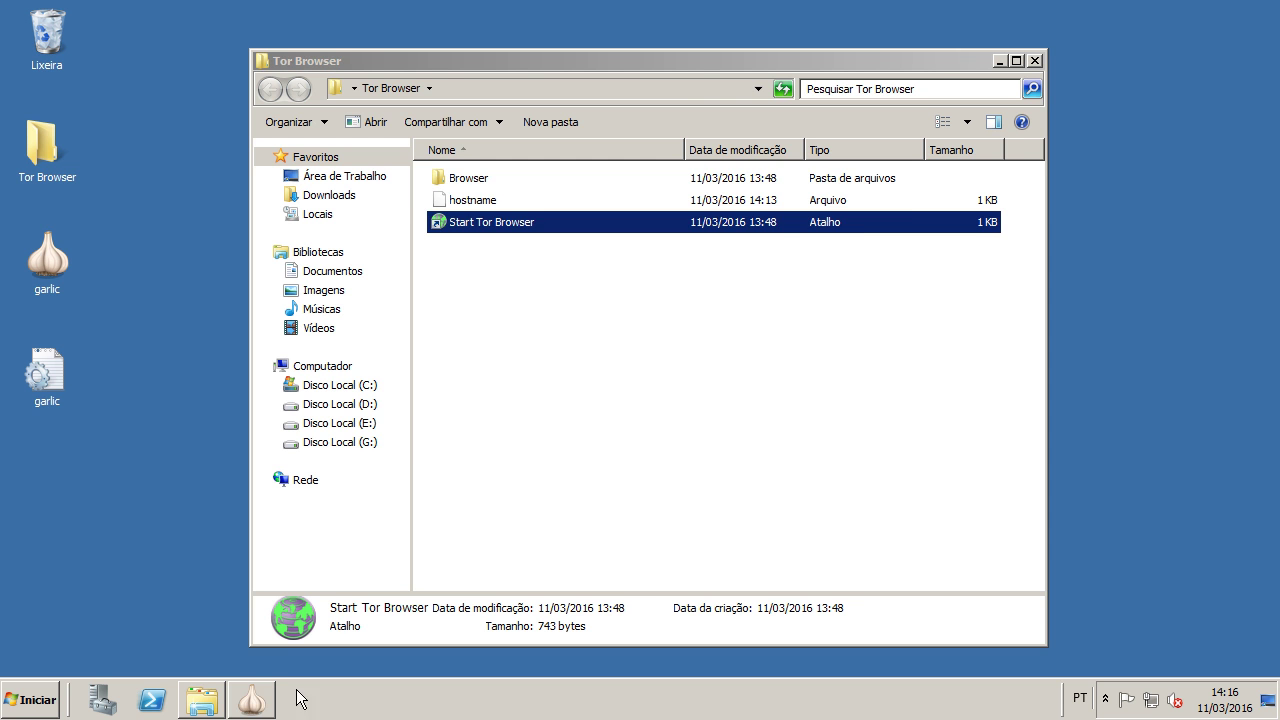
Step: Select Garlic's generated address and open the saved hostname file in Notepad
left_click(251, 699)
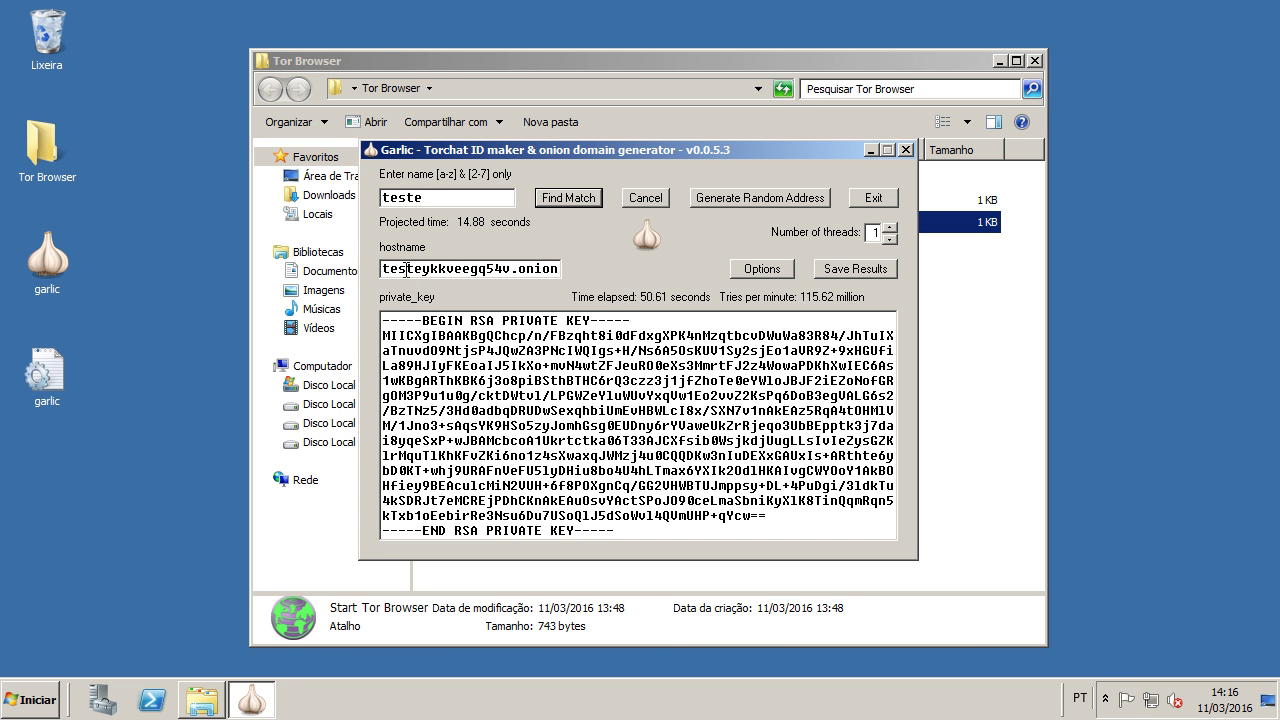
left_click_drag(548, 270, 382, 272)
left_click(975, 367)
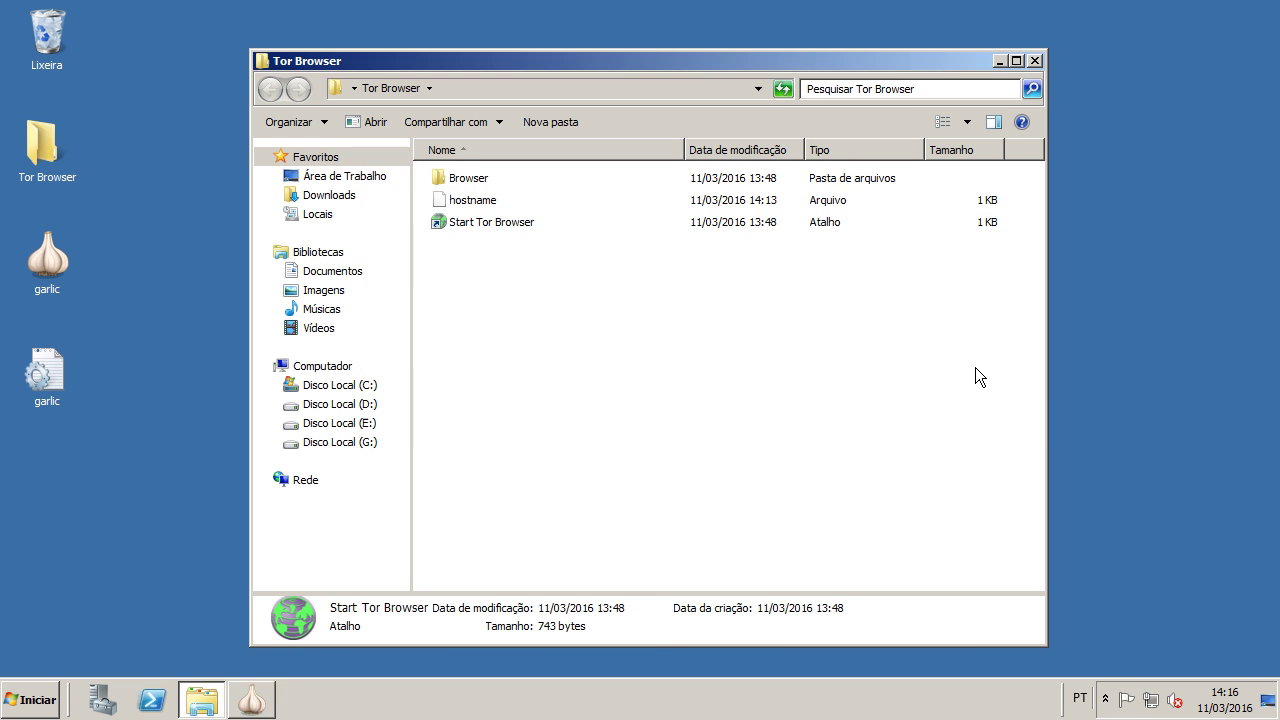
double_click(482, 204)
left_click(775, 546)
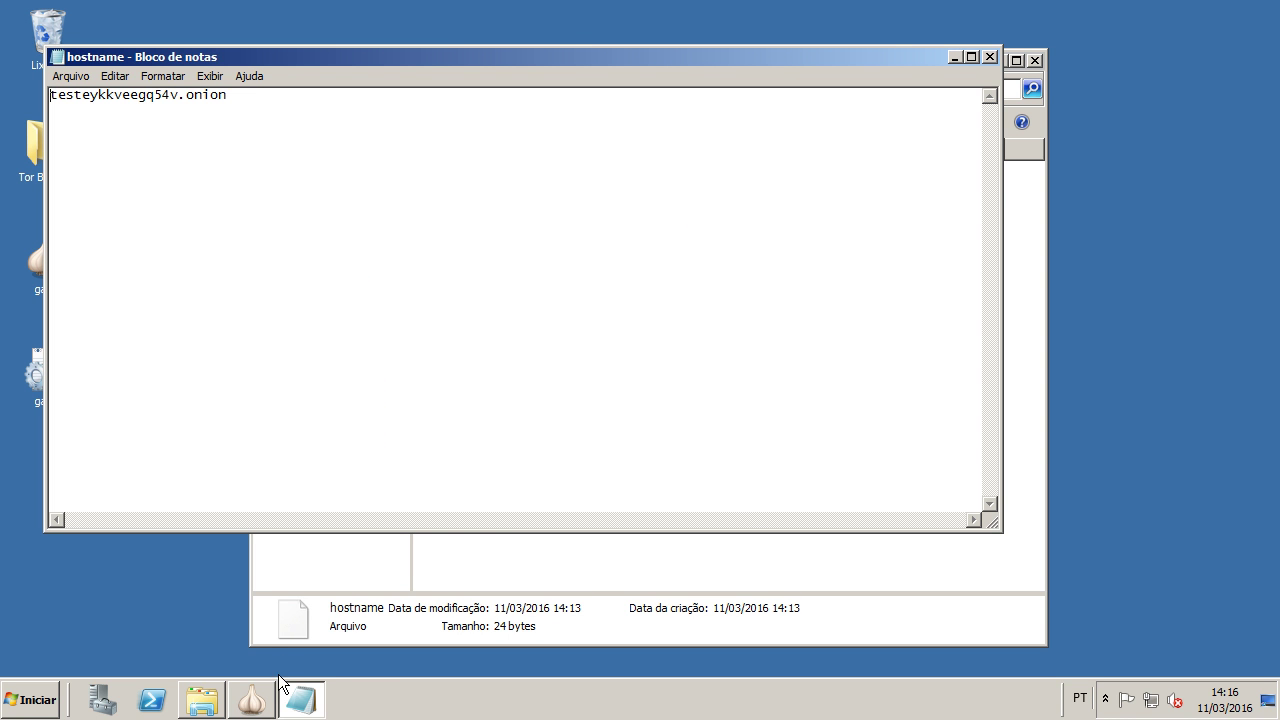
Step: Compare the Notepad hostname with Garlic's testeykkveegq54v.onion address by selecting both
left_click(270, 700)
left_click(512, 270)
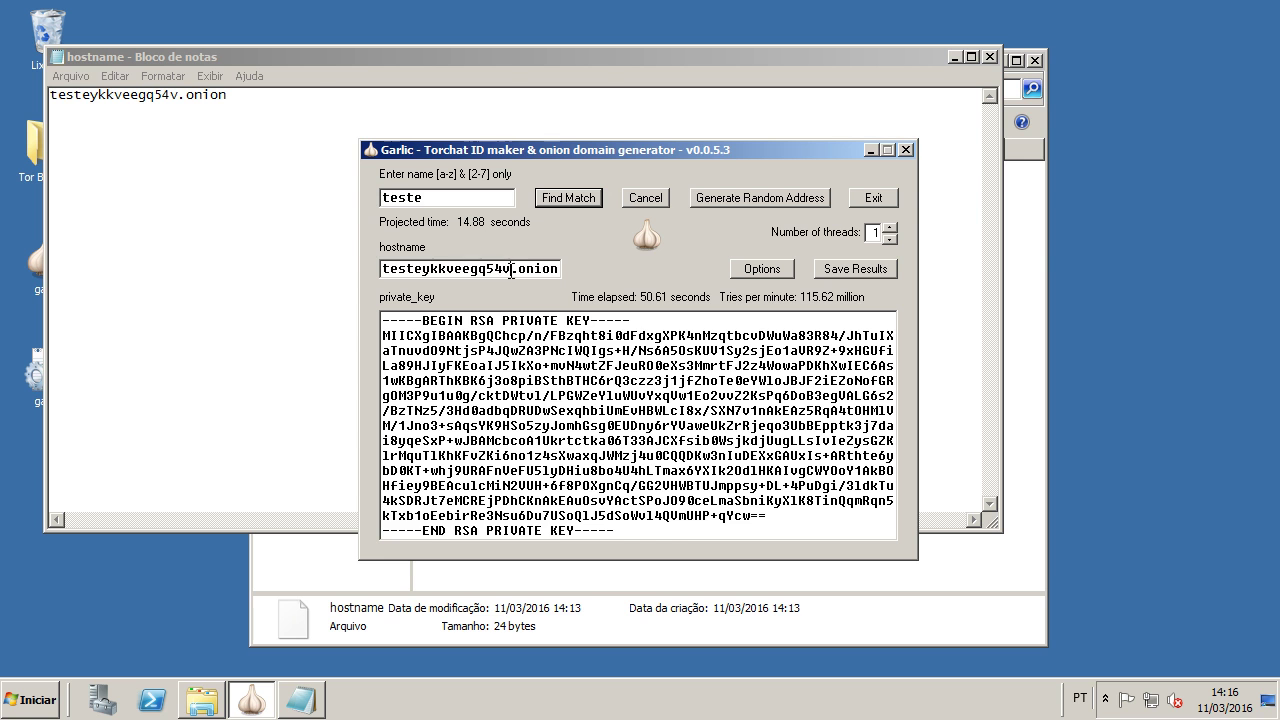
left_click_drag(512, 270, 299, 255)
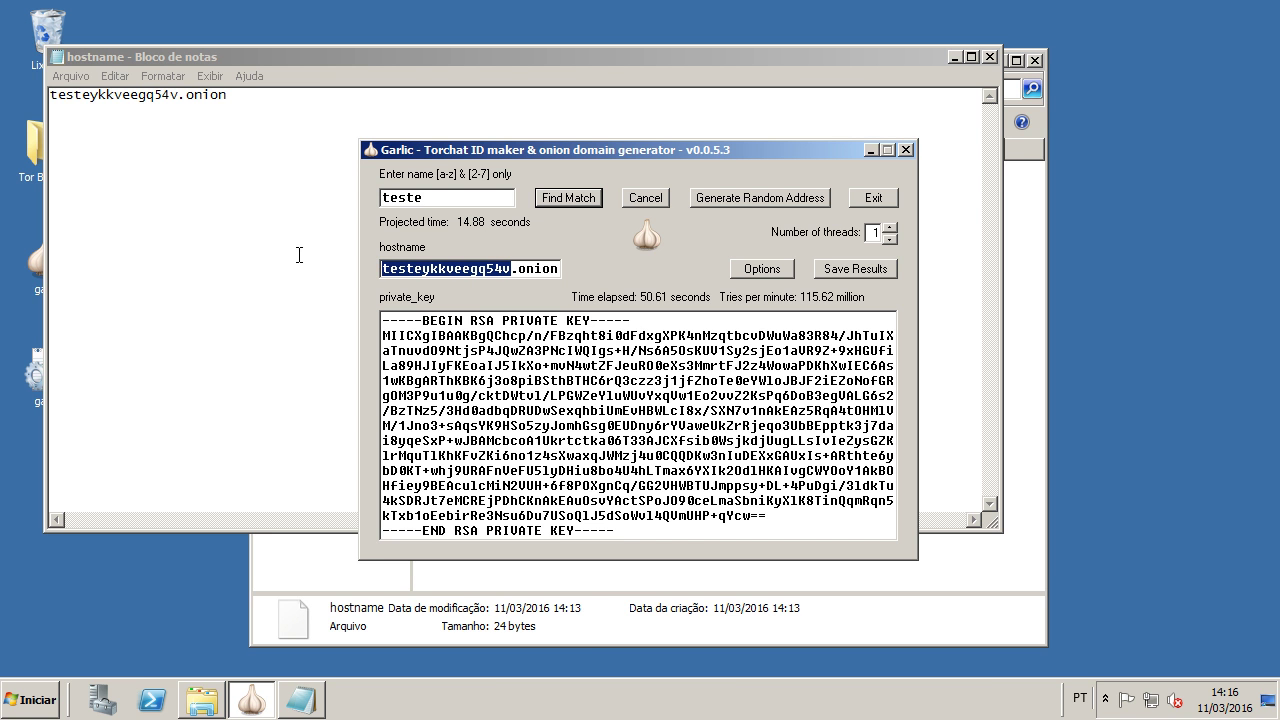
left_click(246, 127)
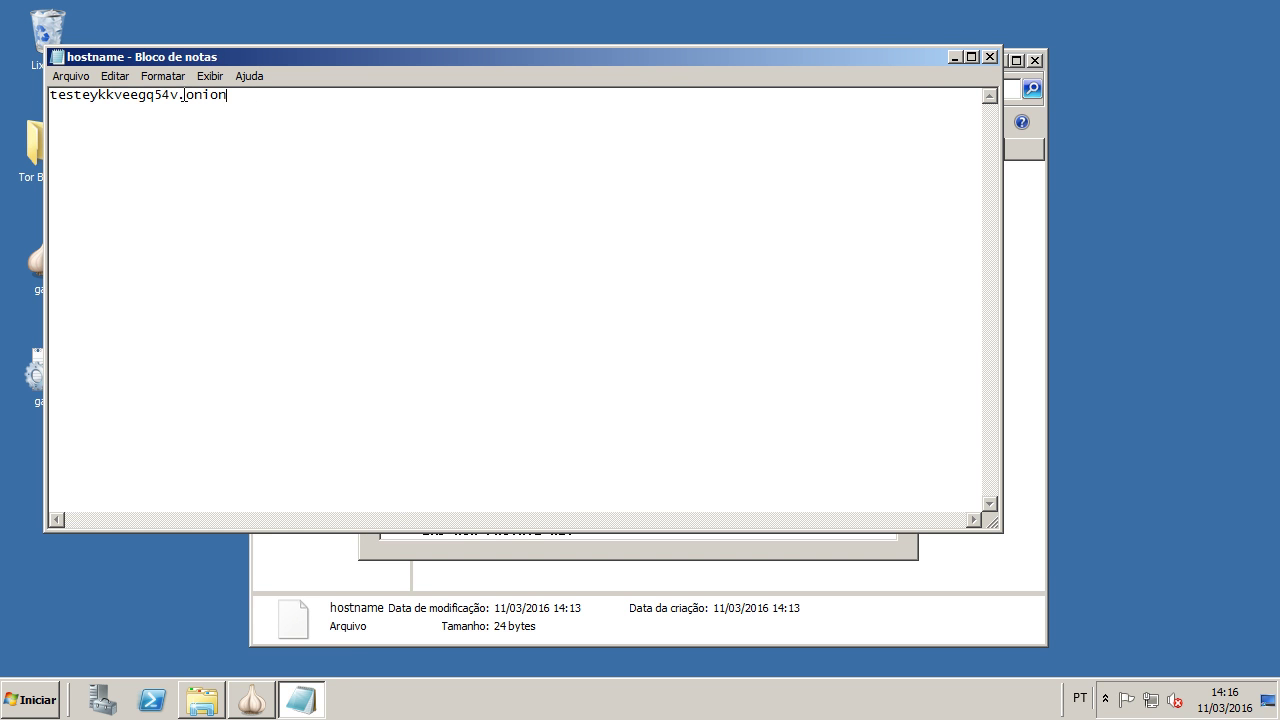
key("ctrl+a")
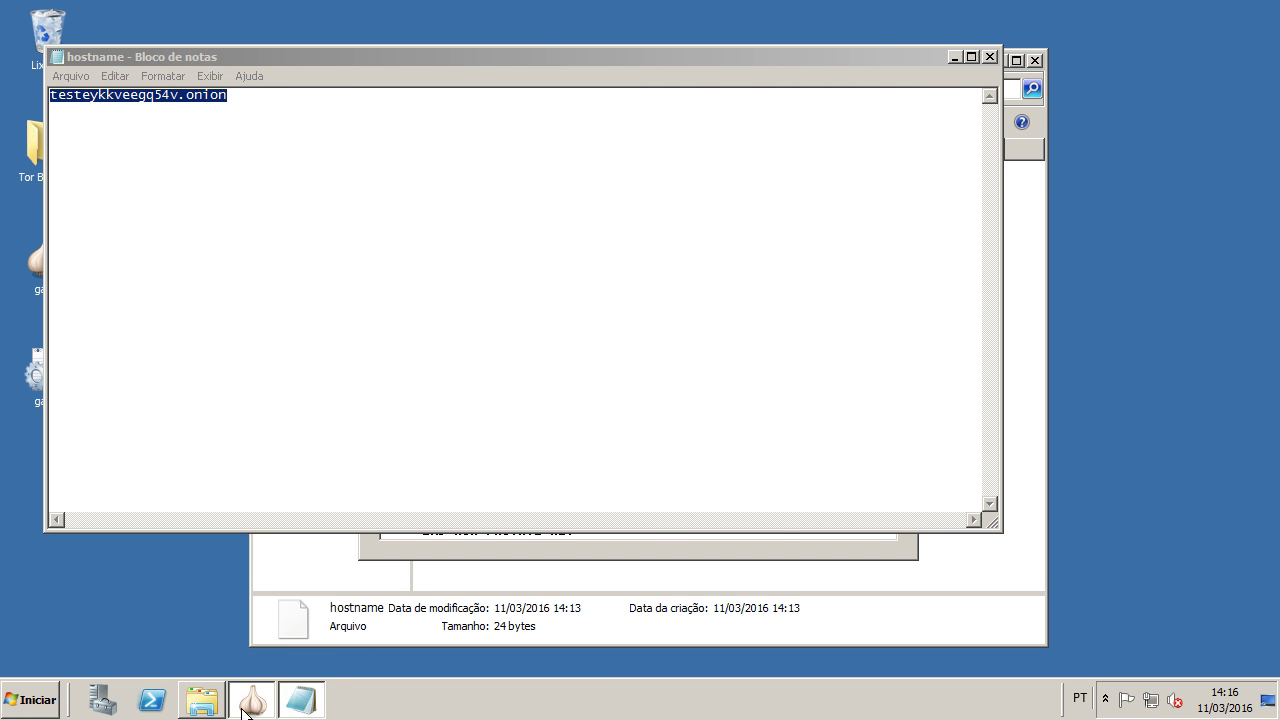
left_click(251, 700)
double_click(537, 267)
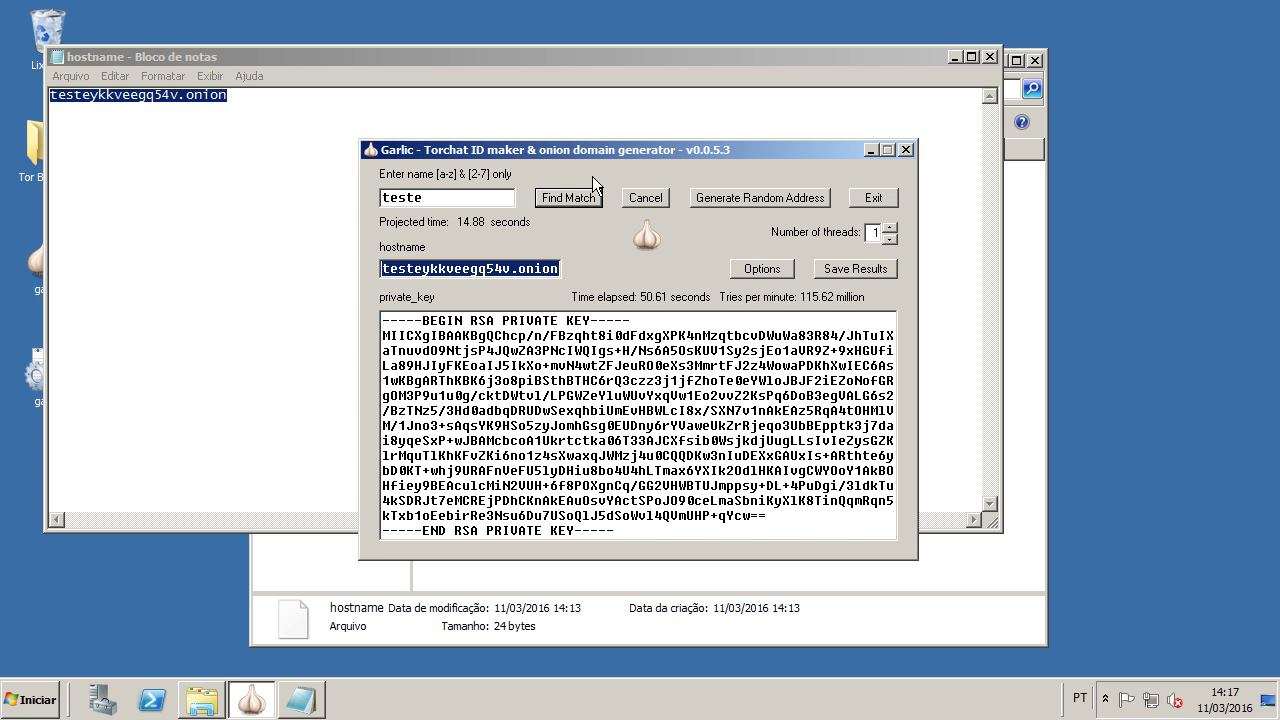
Step: Exit Garlic and close Notepad and the Tor Browser folder
left_click(863, 197)
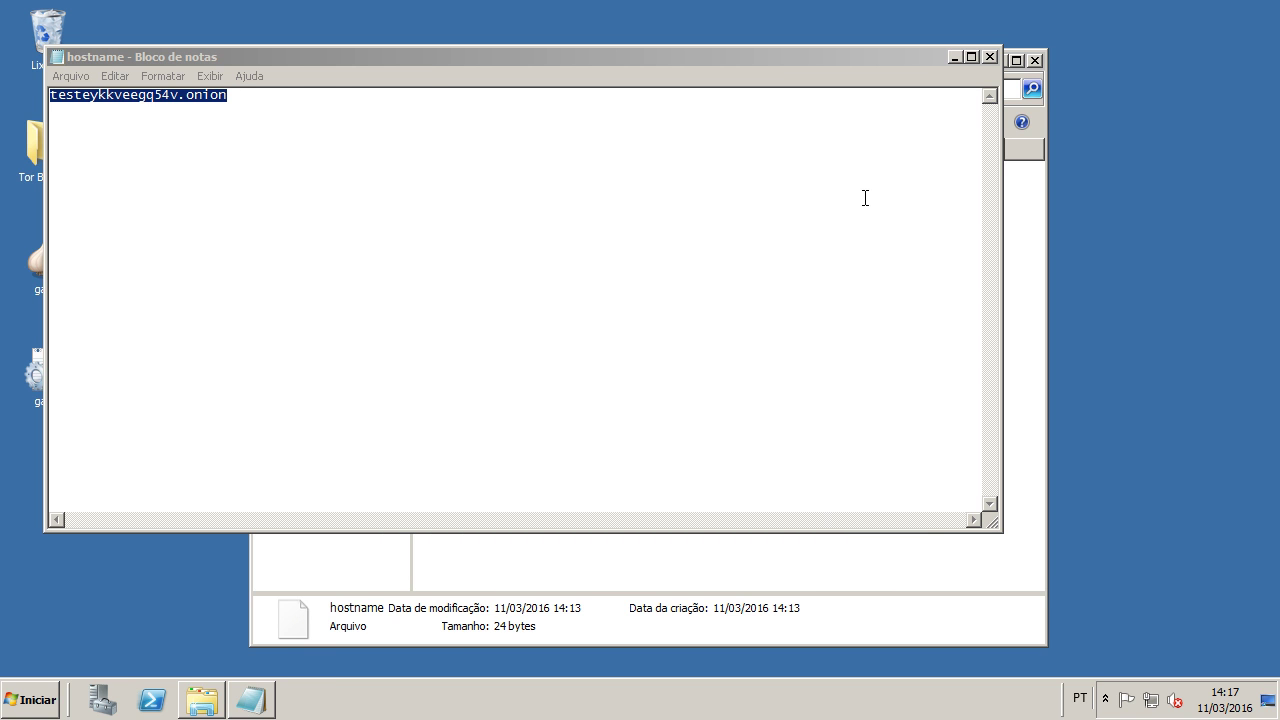
left_click(989, 57)
left_click(1035, 60)
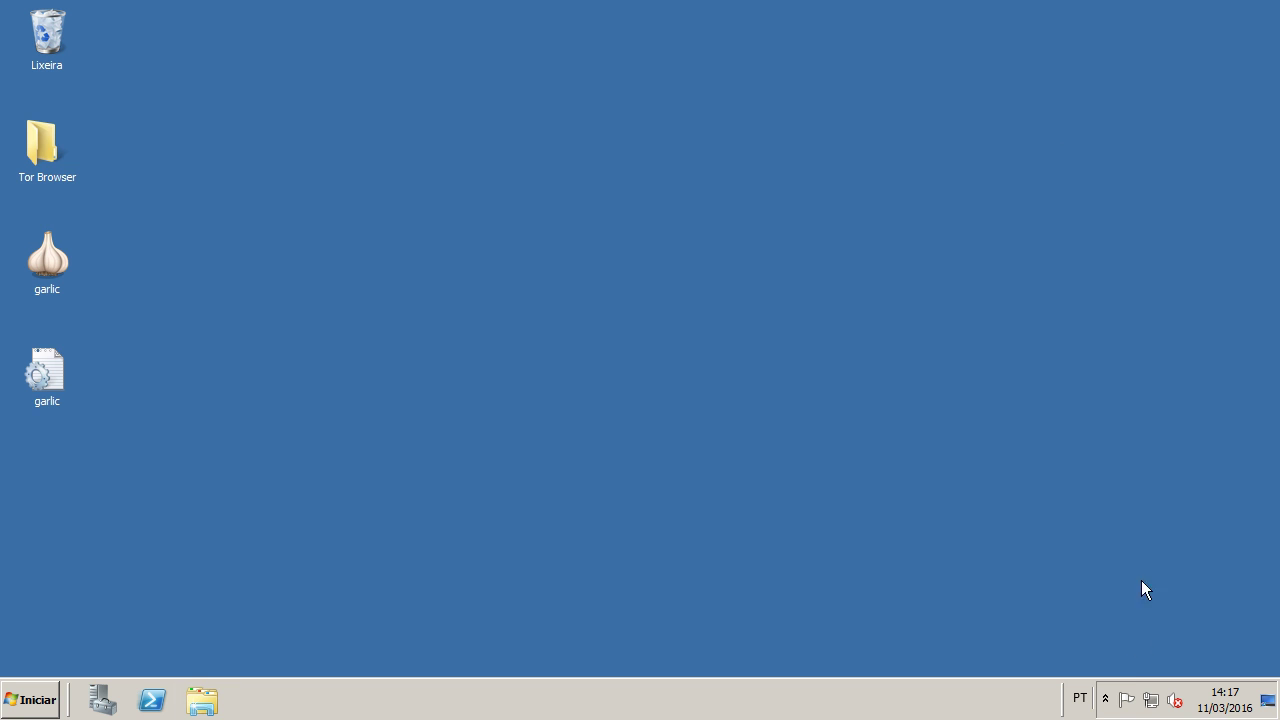
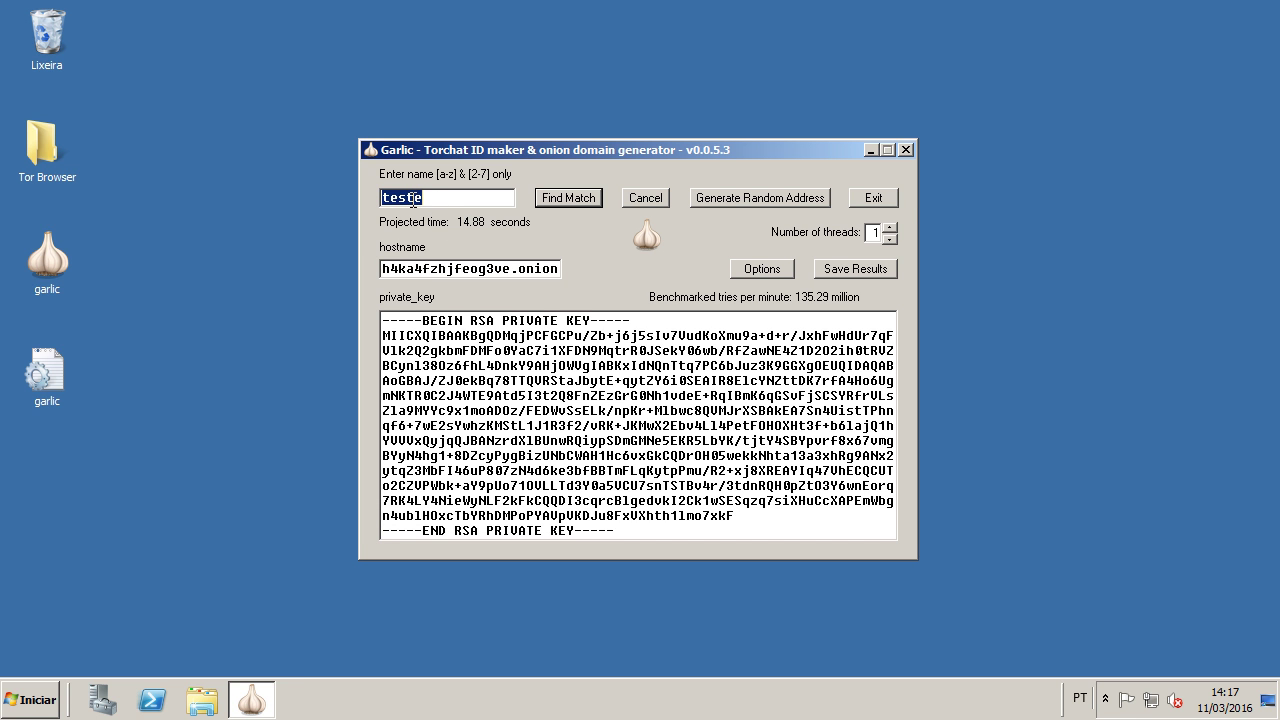
Step: Bring the Garlic window back from the tray and minimize Windows Update
left_click(265, 700)
left_click(1075, 699)
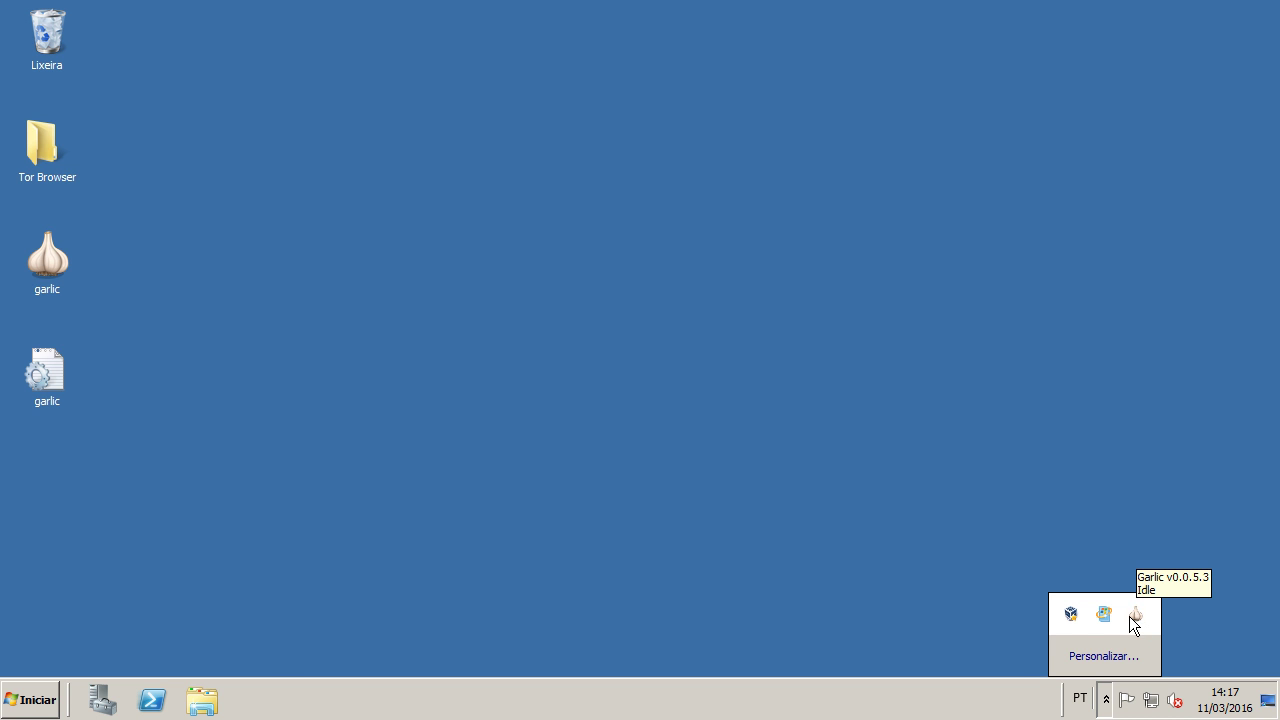
double_click(1134, 620)
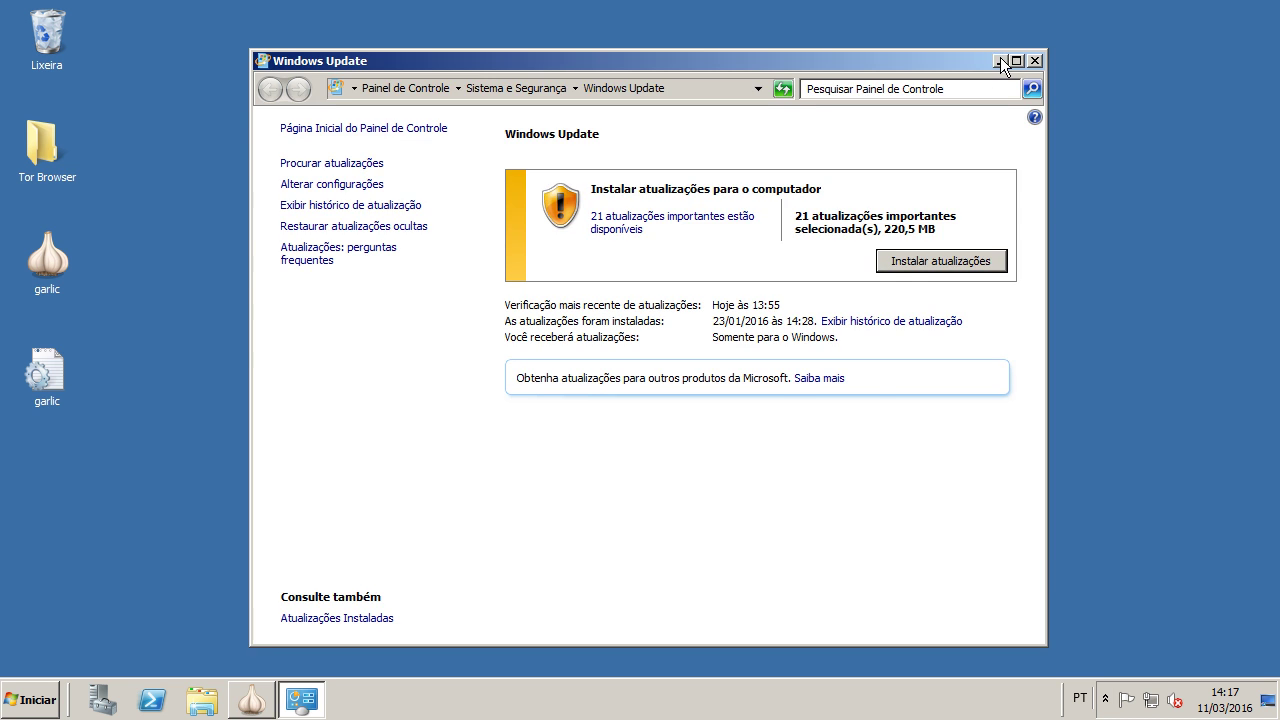
left_click(1000, 57)
Step: Extend the onion name pattern to testeste, projecting a 5.64-day search time
left_click(434, 197)
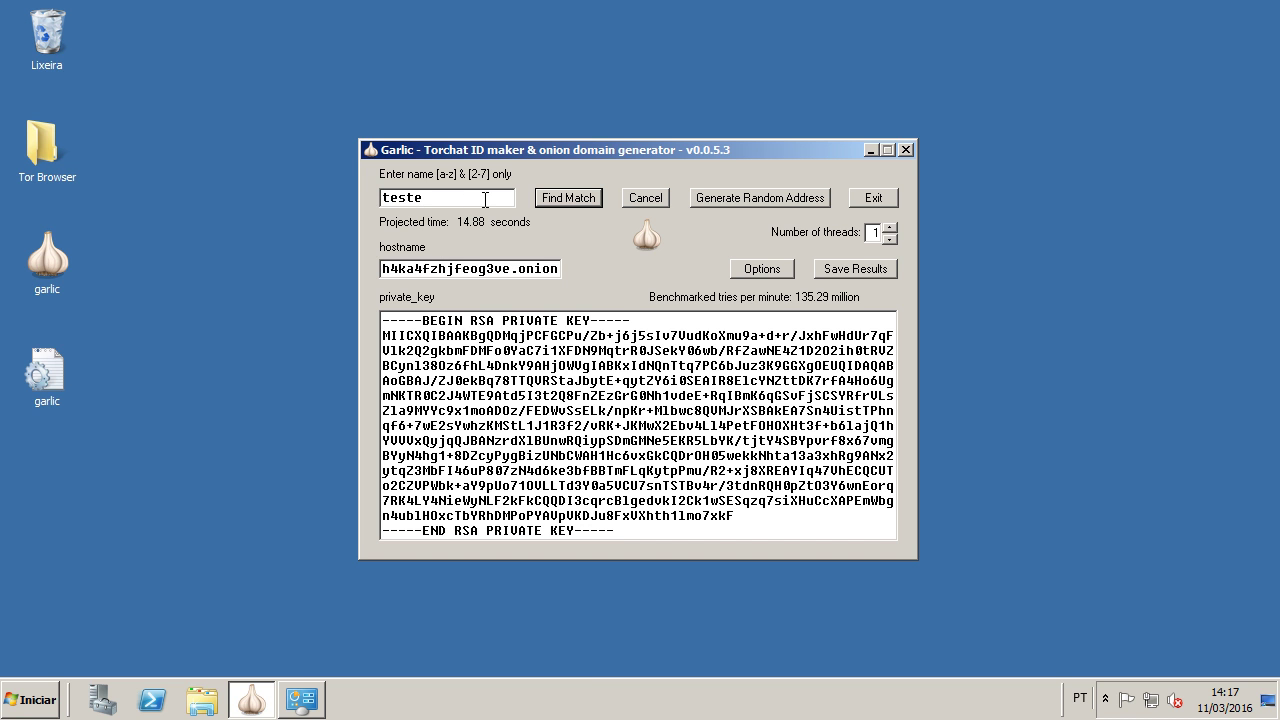
type("stes")
key("BackSpace")
left_click_drag(421, 197, 465, 198)
Step: Lengthen the name to testestes, raising the projected time to about 5.93 months
left_click(450, 197)
double_click(490, 197)
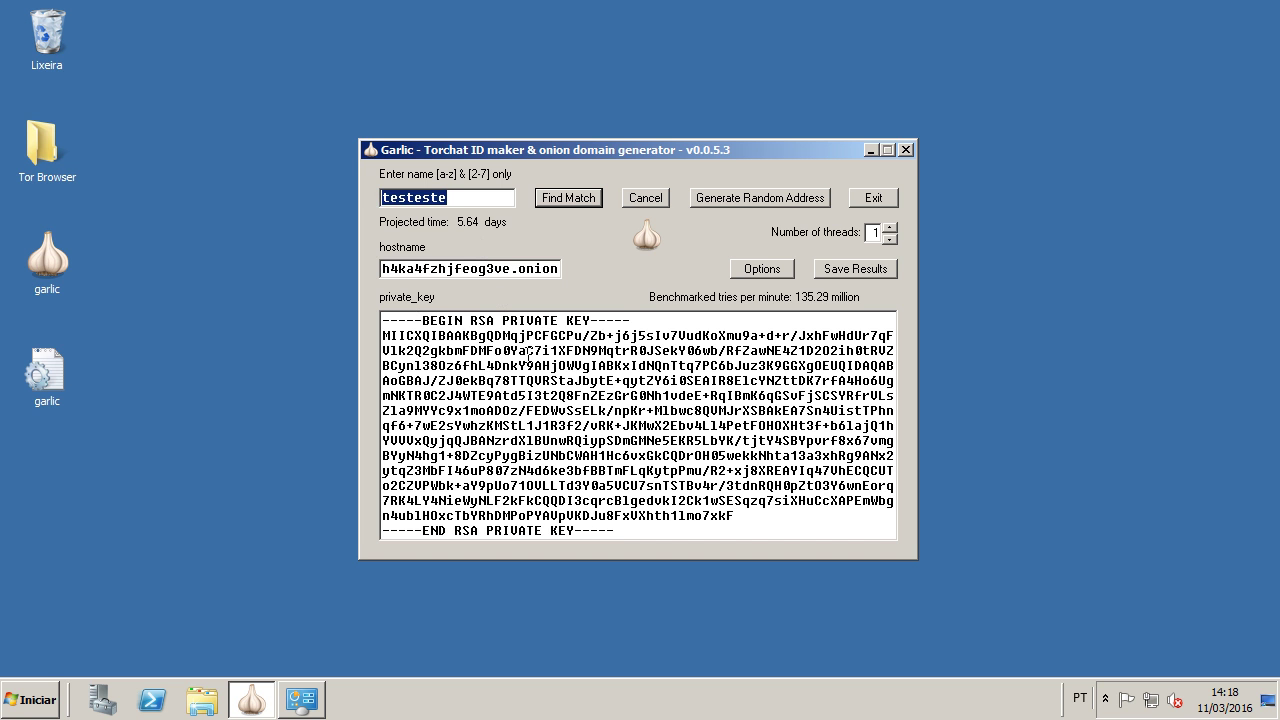
left_click(487, 194)
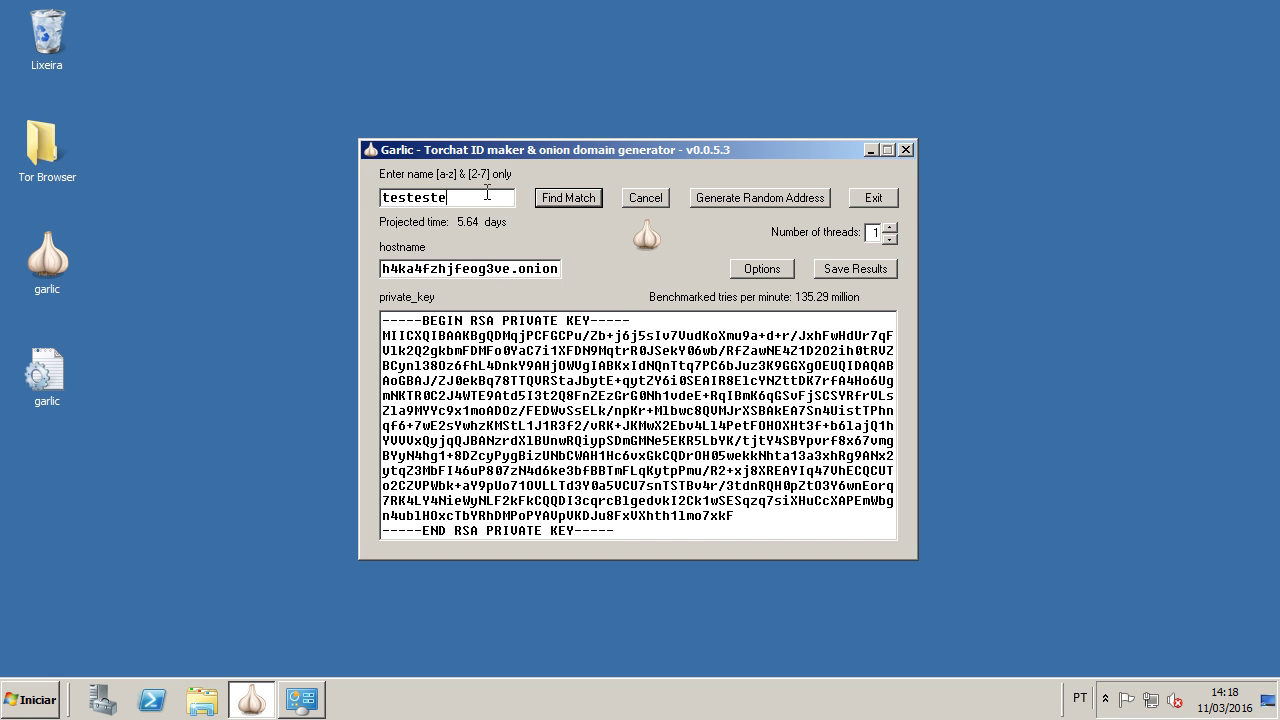
type("ss")
Step: Close Garlic and bring up the Windows Update window from the tray
key("alt+F4")
left_click(1105, 699)
left_click(1090, 640)
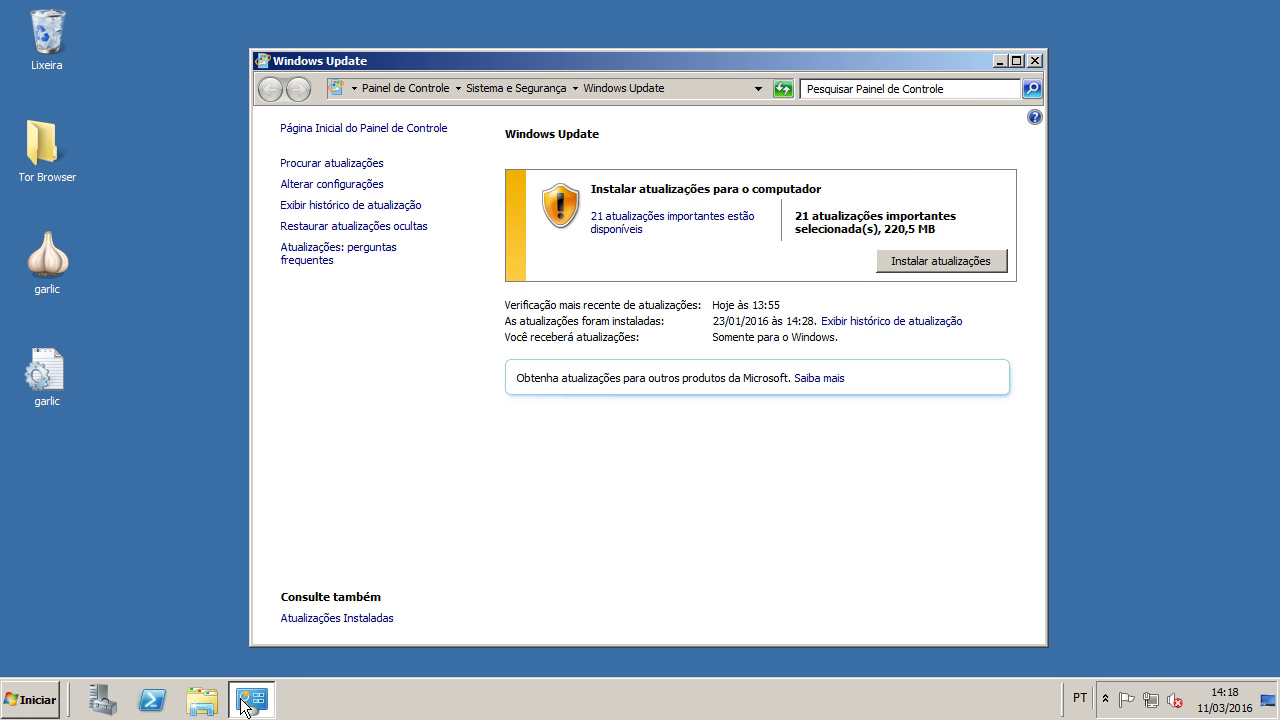
Step: Minimize Windows Update, then log in to the CentOS user account with its password
left_click(999, 61)
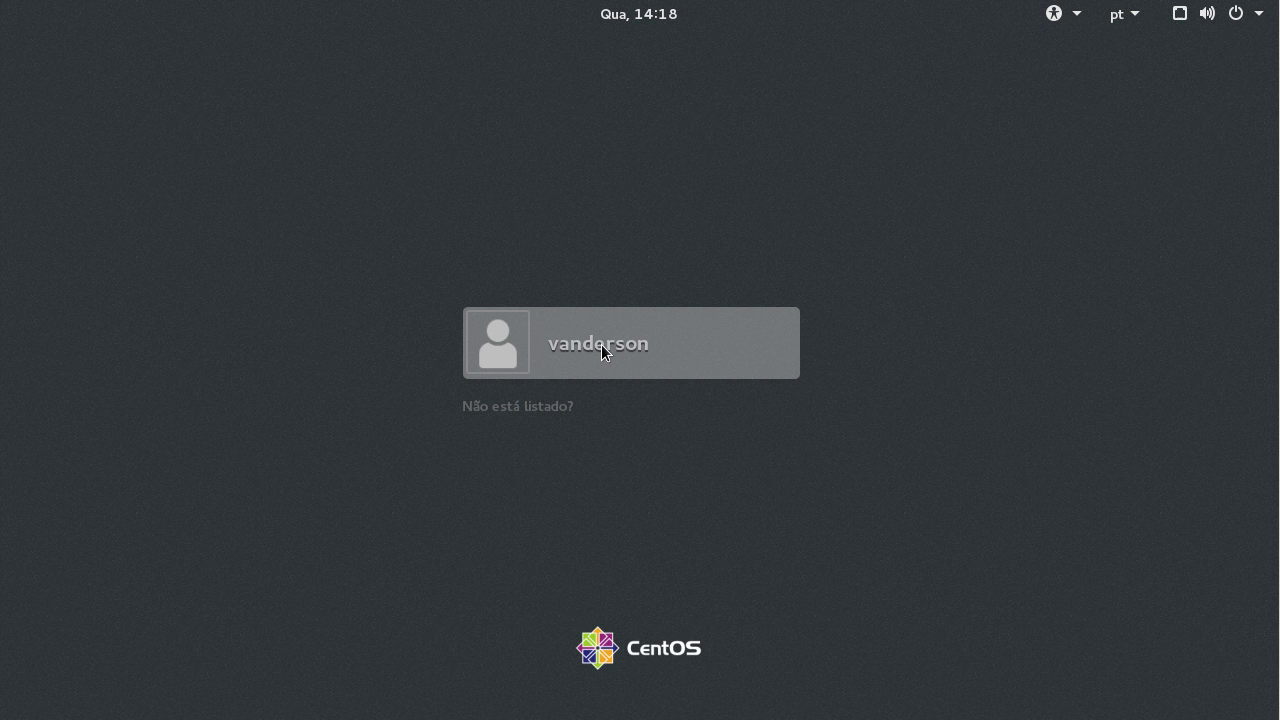
left_click(601, 344)
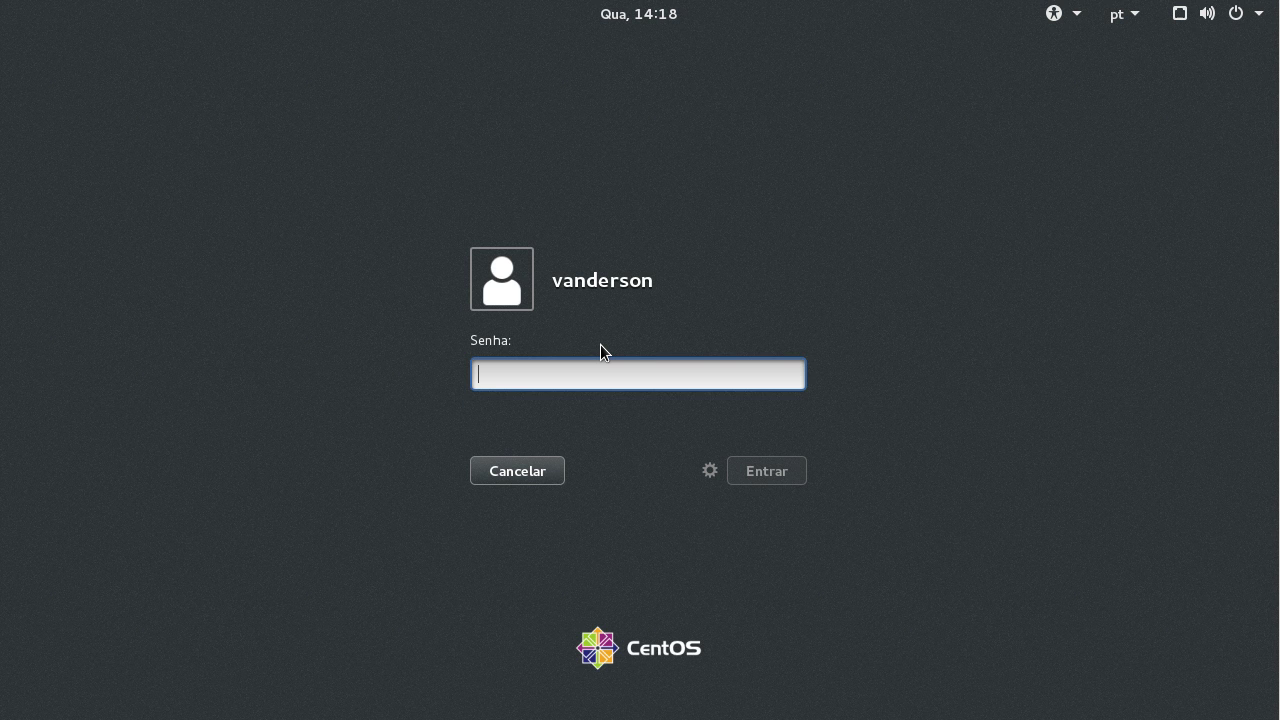
type("•••••••")
key("Return")
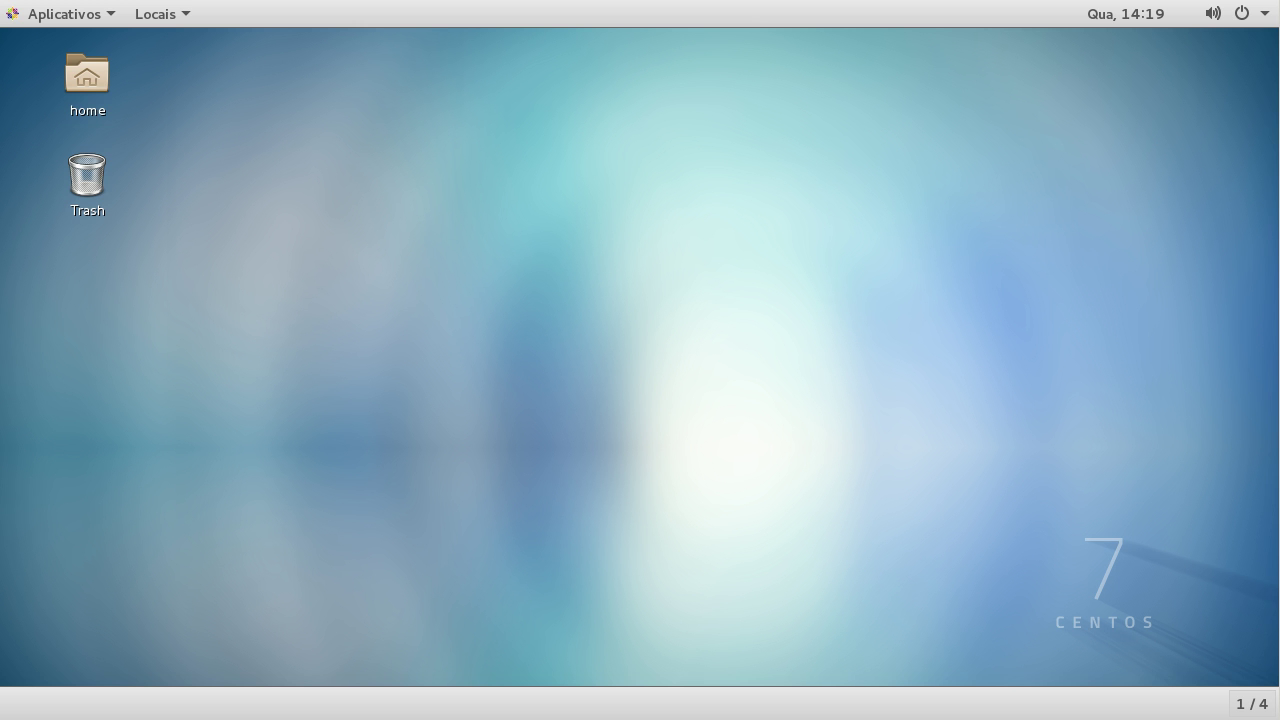
Step: Launch a maximized Terminal from Utilitários and switch to root with su
left_click(86, 14)
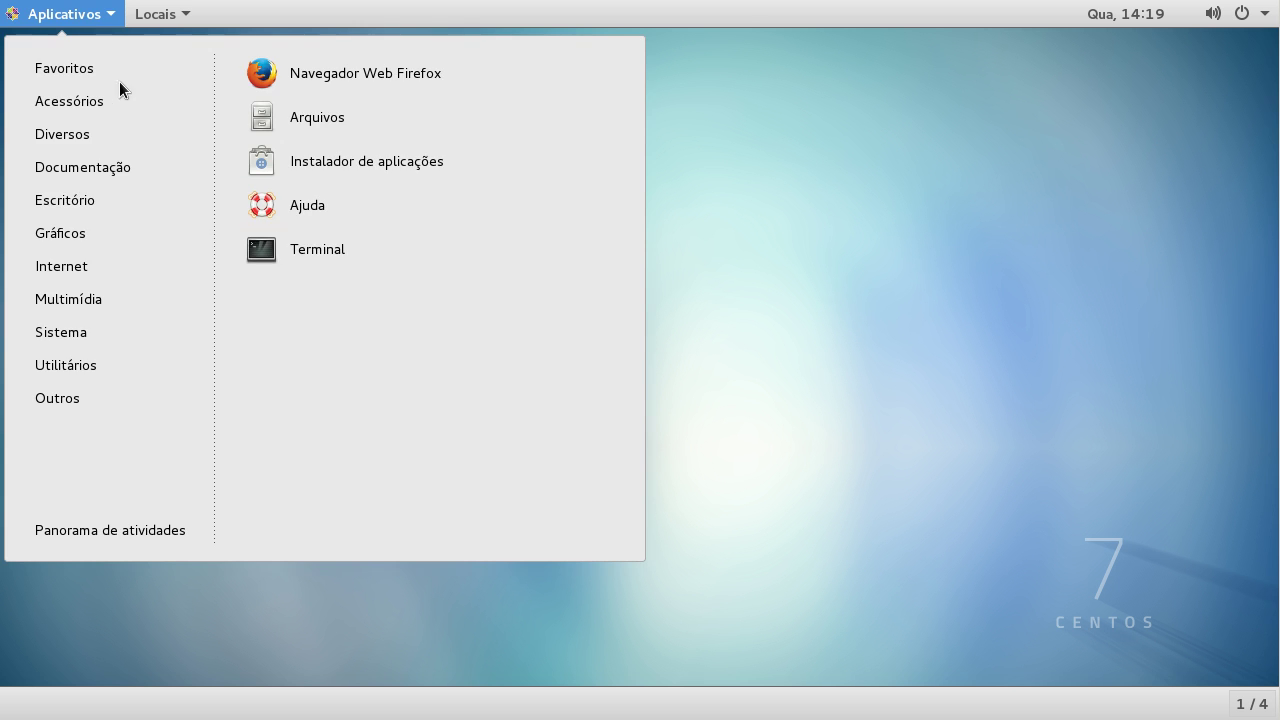
mouse_move(86, 365)
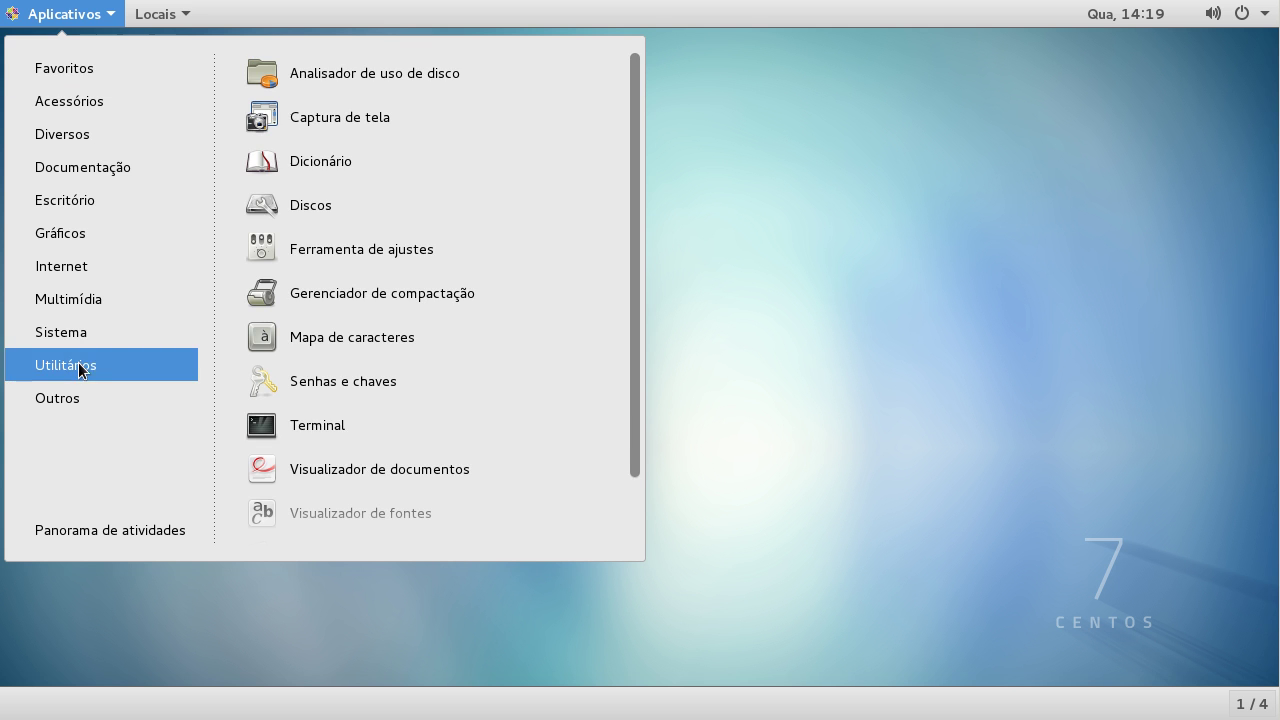
left_click(322, 428)
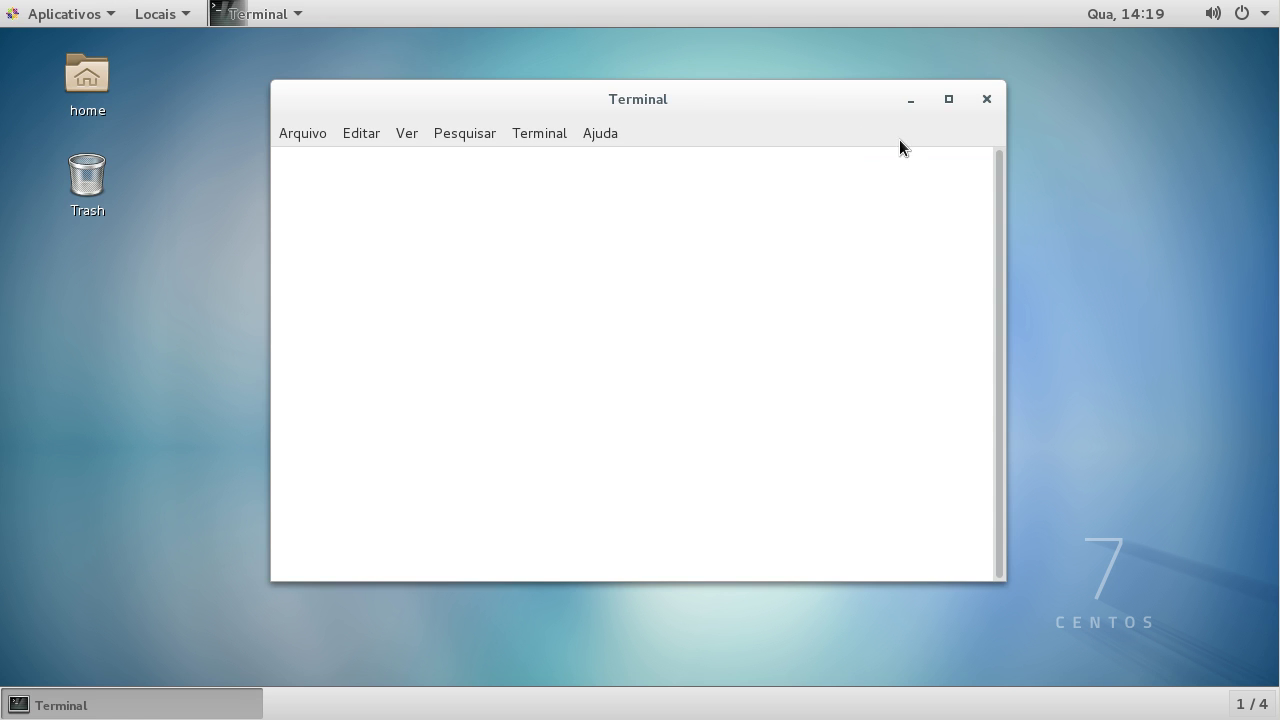
left_click(948, 99)
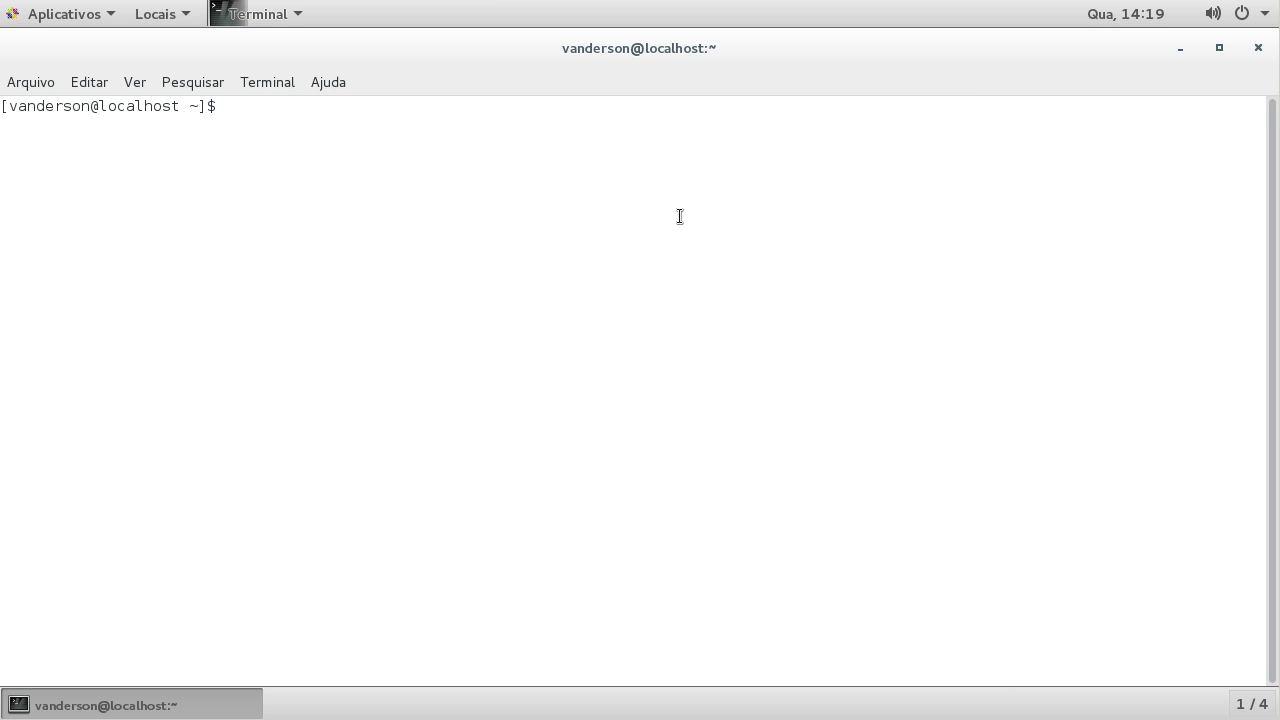
type("su")
key("Return")
key("Return")
Step: Run 'yum update && yum install httpd' and confirm the install with y
type("yum update ")
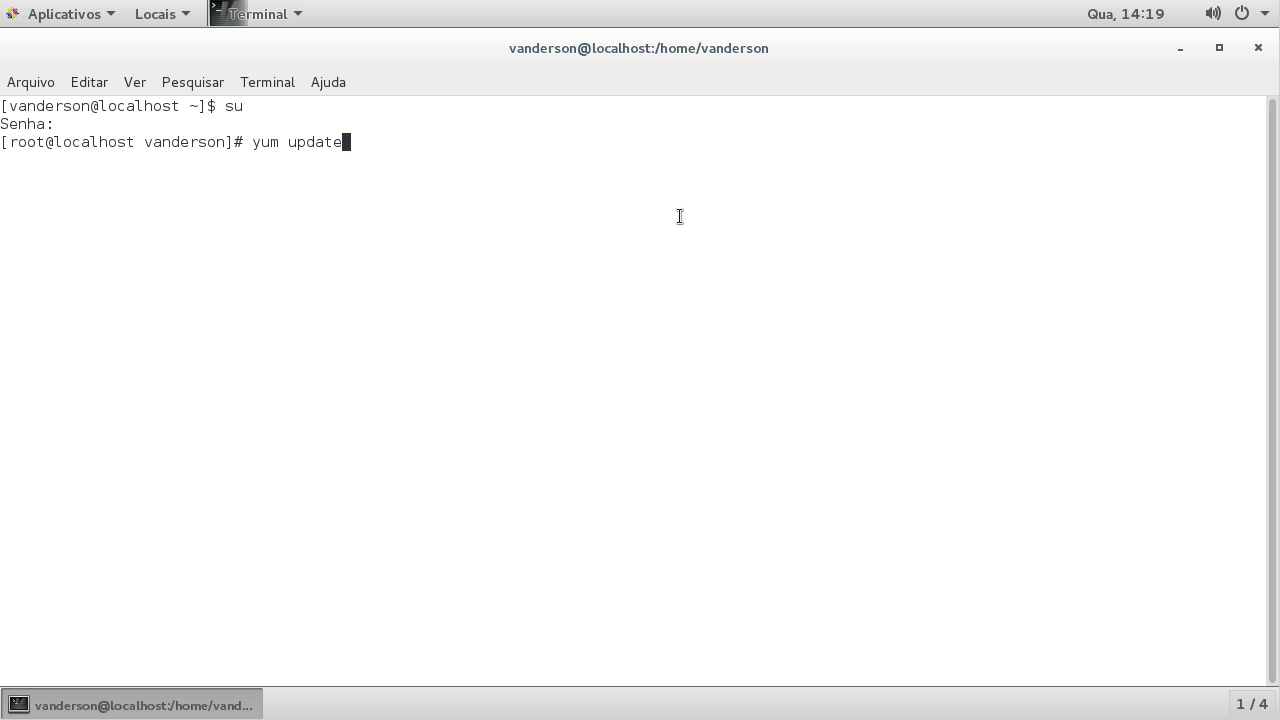
type("&& ")
type("yum insta")
type("ll http")
type("d")
key("Return")
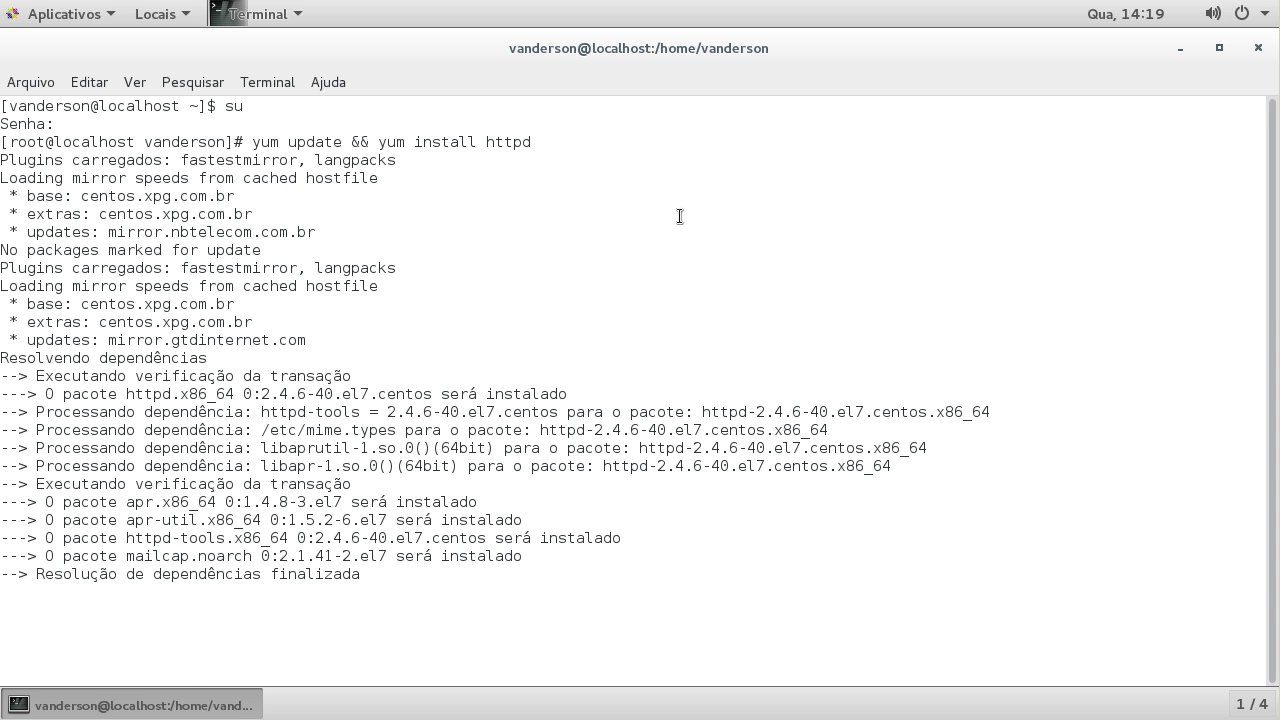
type("y")
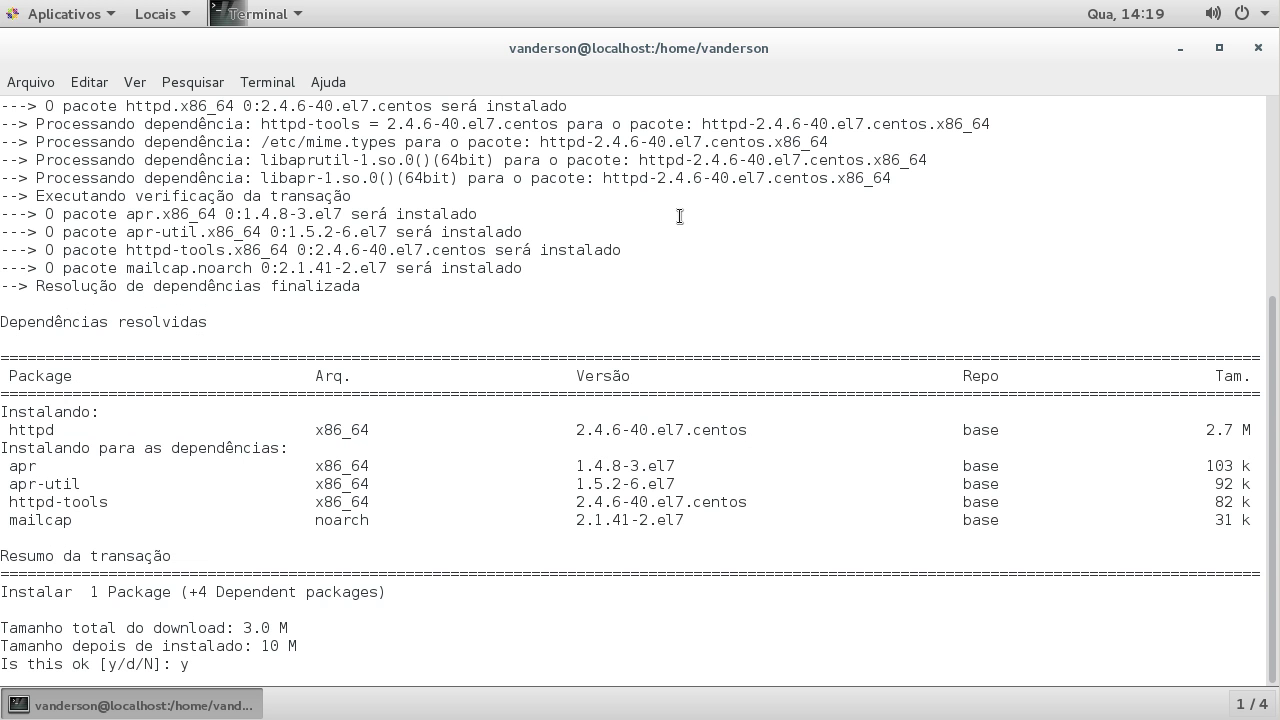
key("Return")
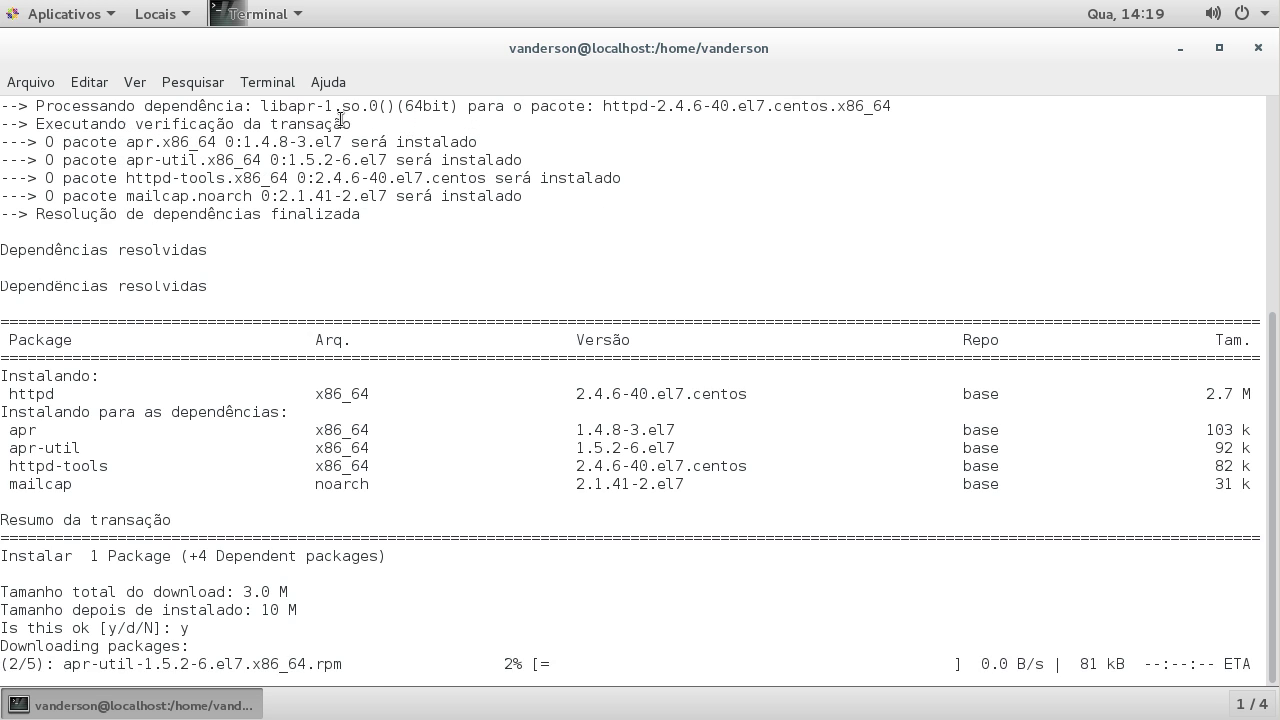
left_click(105, 22)
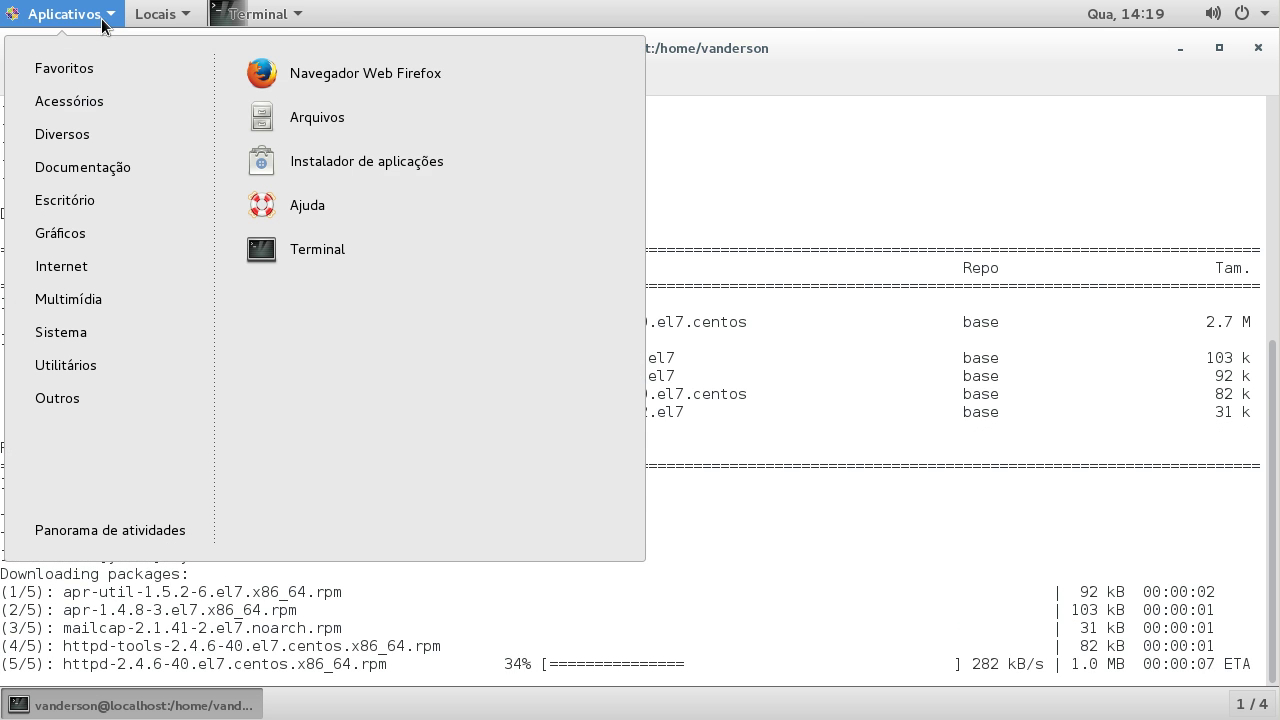
Step: Launch Firefox and change the address from centos to torproject
left_click(341, 74)
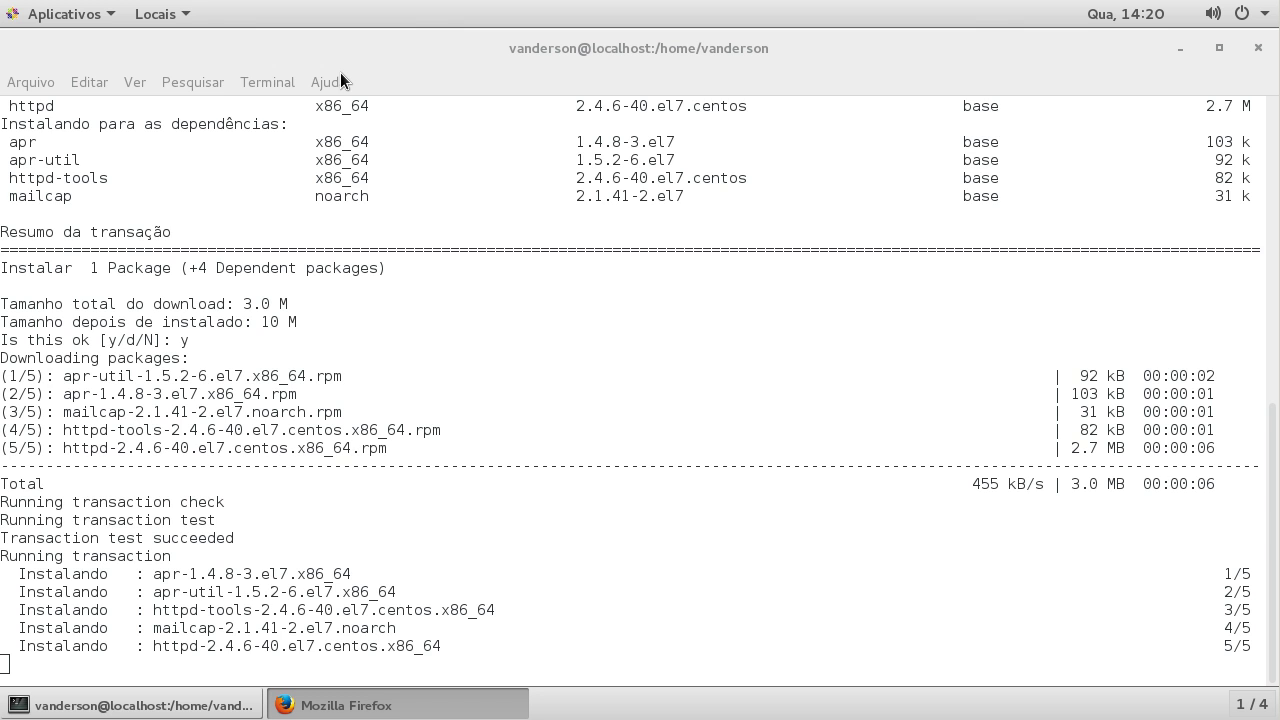
left_click(213, 707)
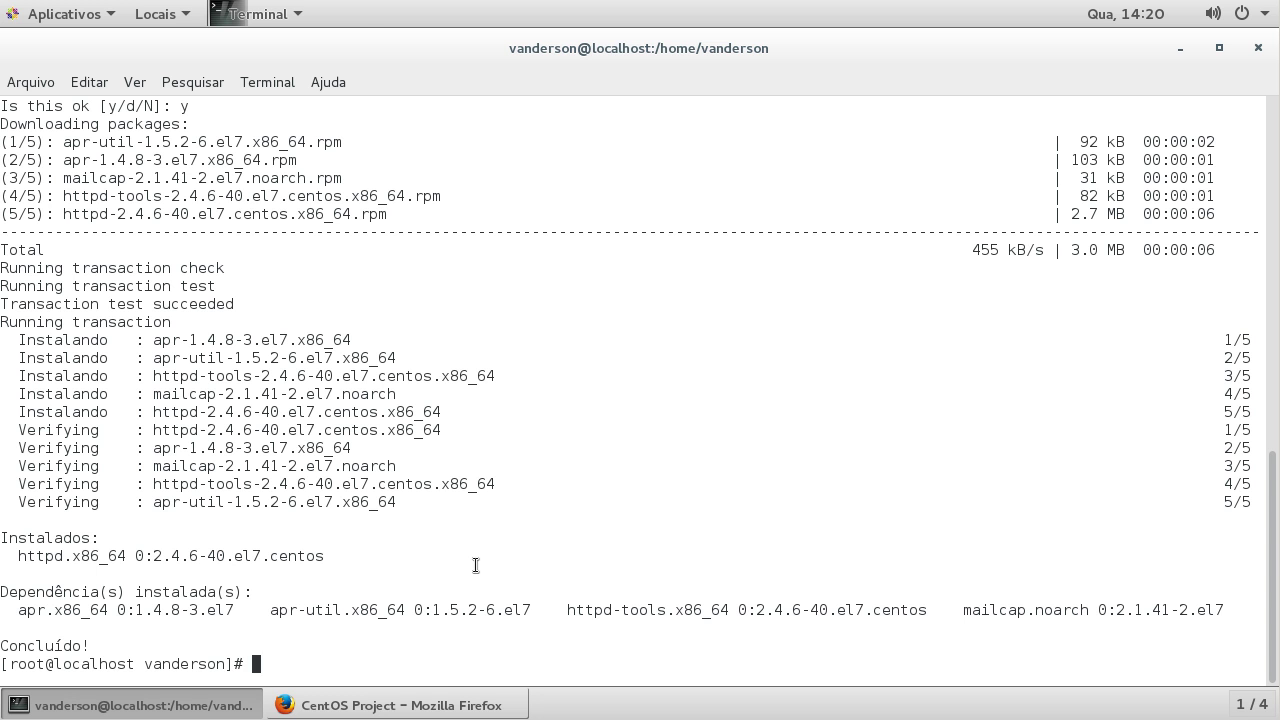
left_click(437, 706)
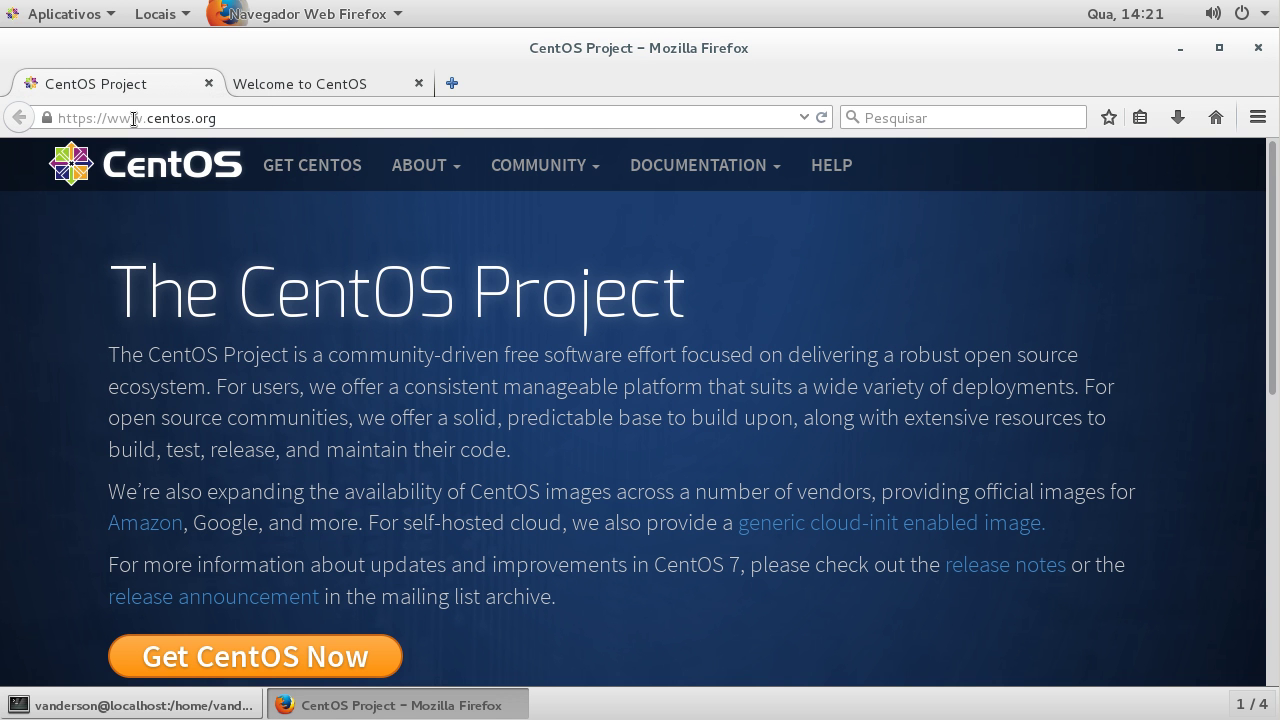
left_click_drag(149, 119, 193, 121)
type("torproject")
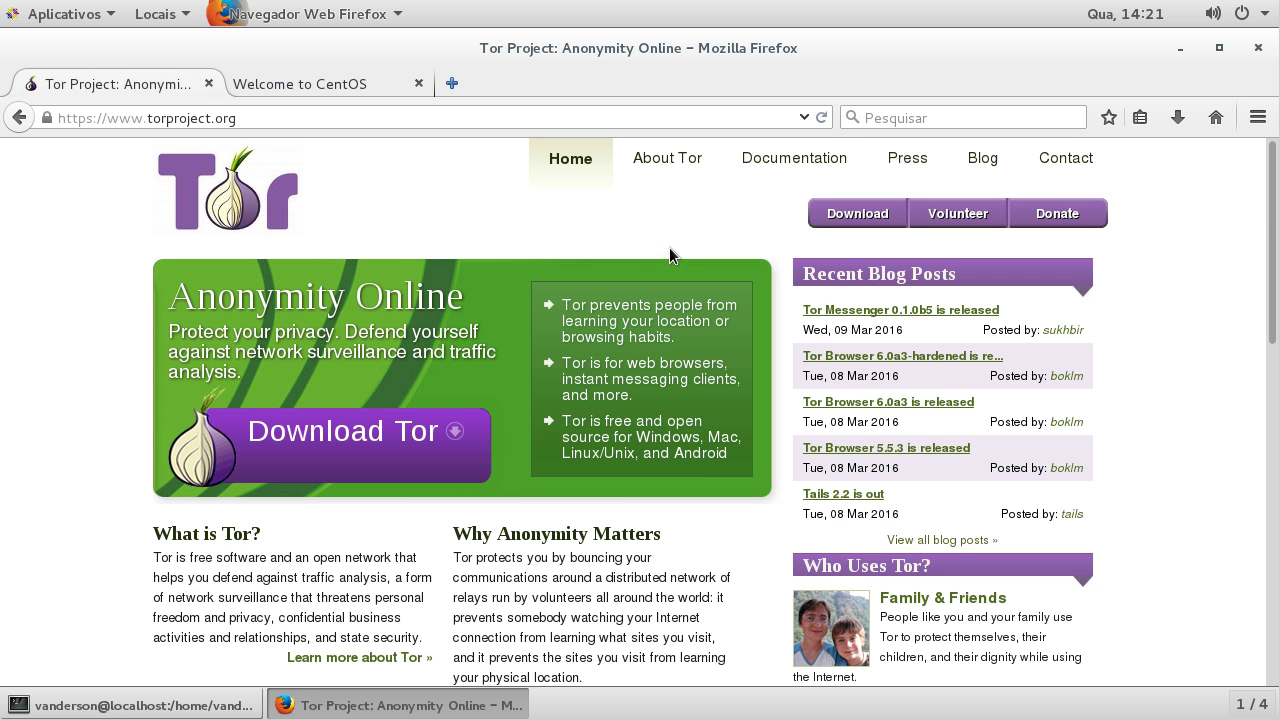
Step: Go to the Tor Browser download page and pick Português as the language
left_click(855, 215)
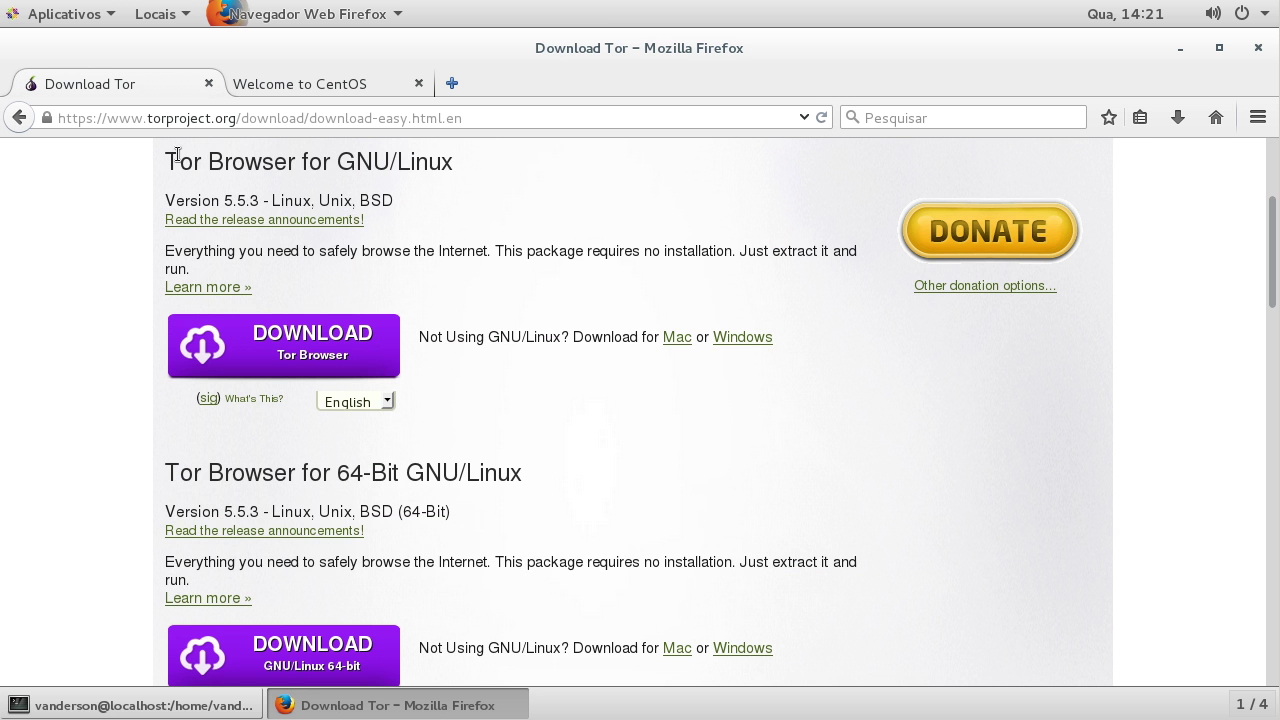
left_click_drag(165, 163, 453, 163)
left_click(361, 195)
left_click(360, 404)
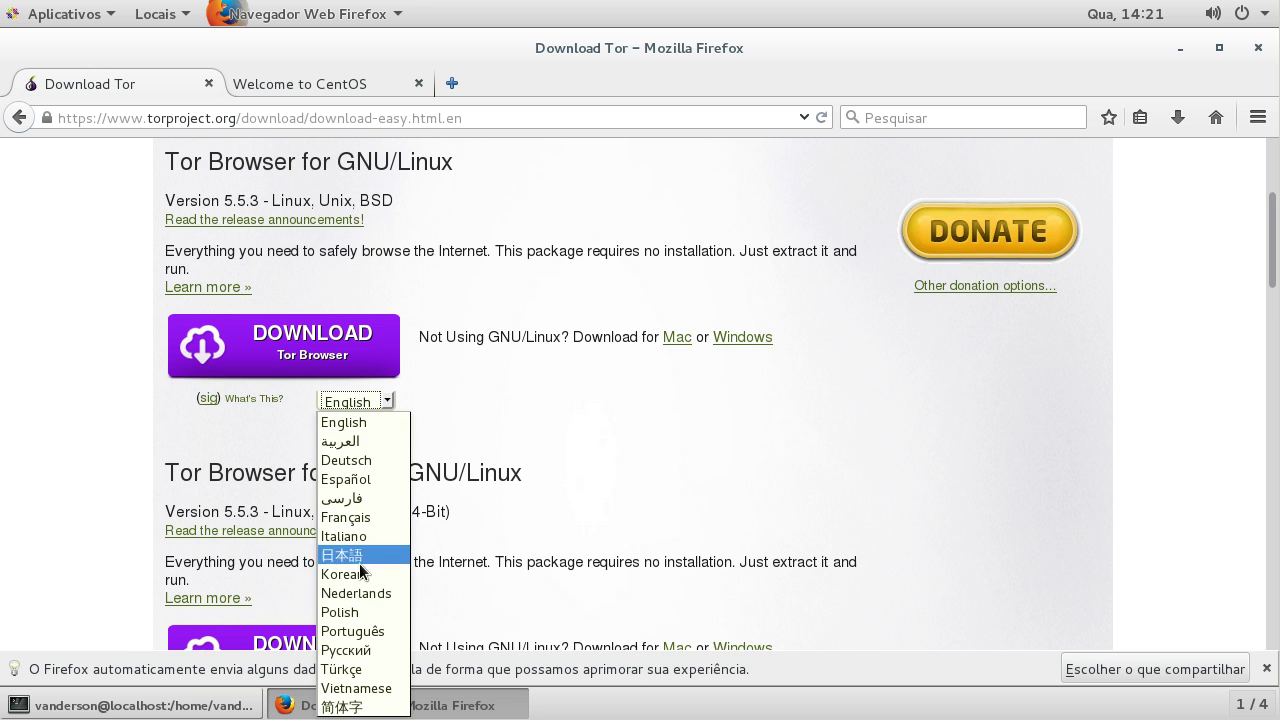
left_click(352, 631)
Step: Save the 32-bit tor-browser-linux32-5.5.3_pt-PT.tar.xz and show all downloads
left_click(276, 352)
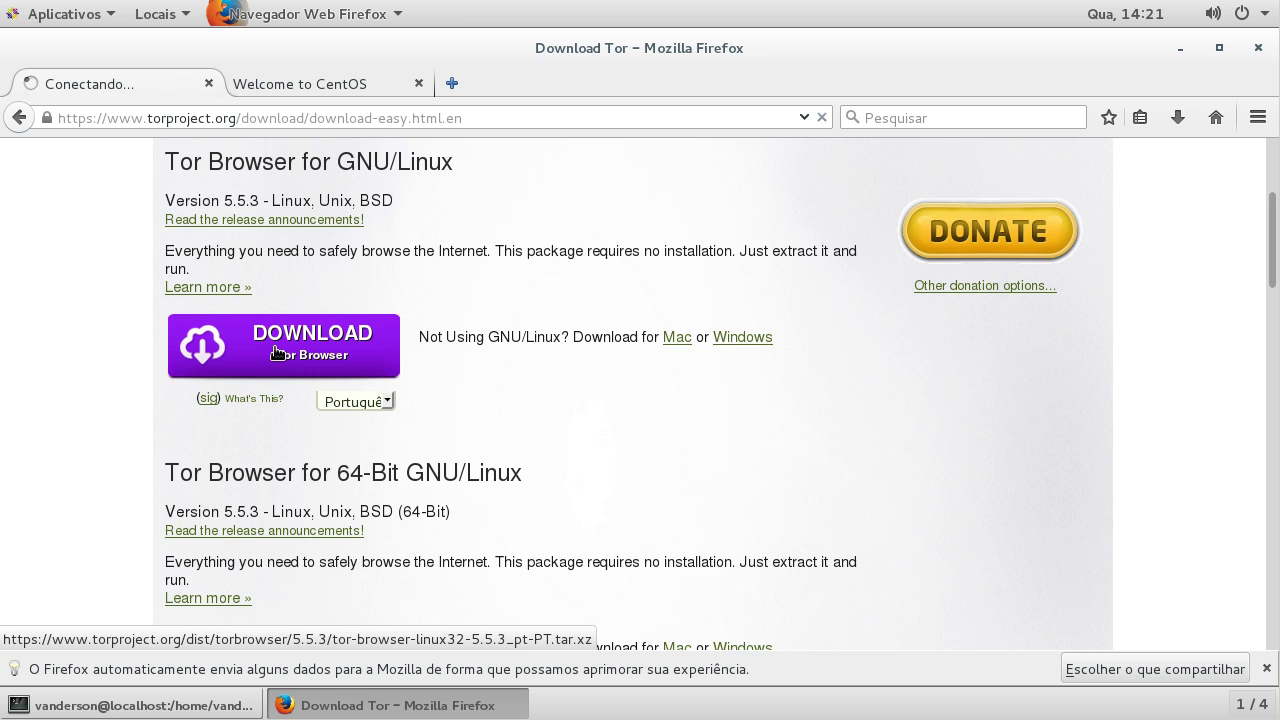
scroll(276, 352, "down", 4)
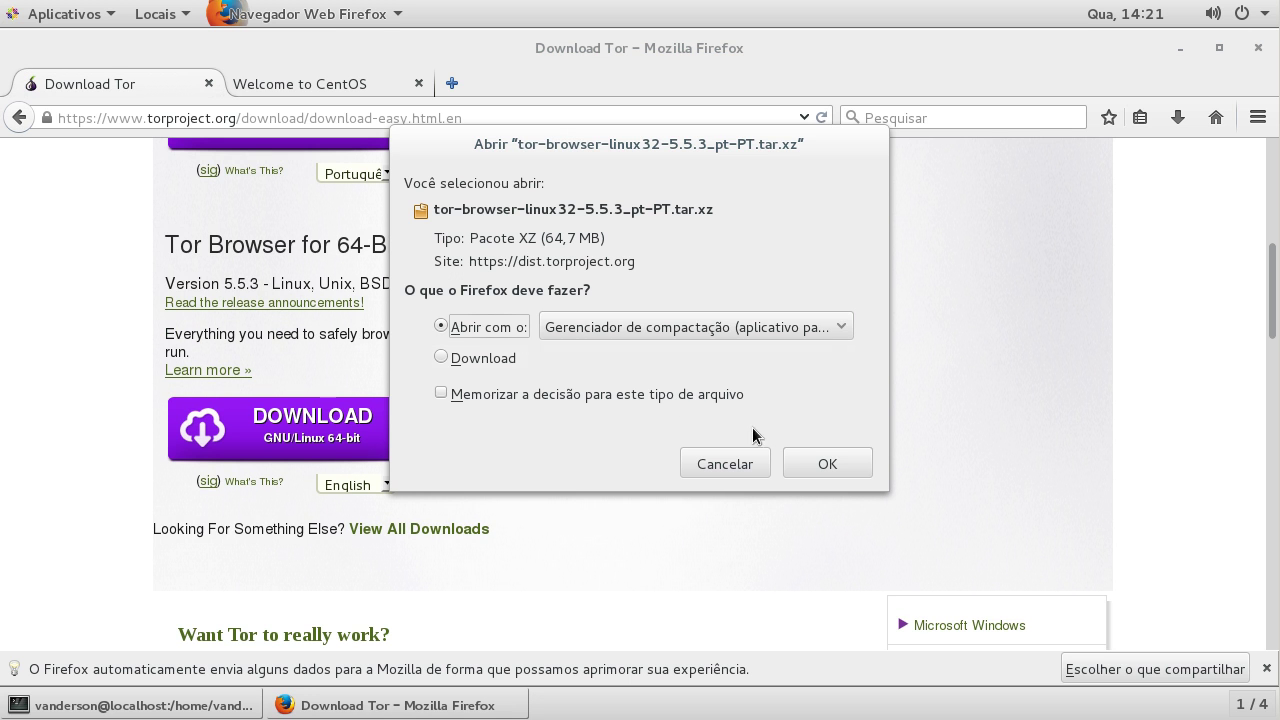
left_click(480, 357)
left_click(835, 465)
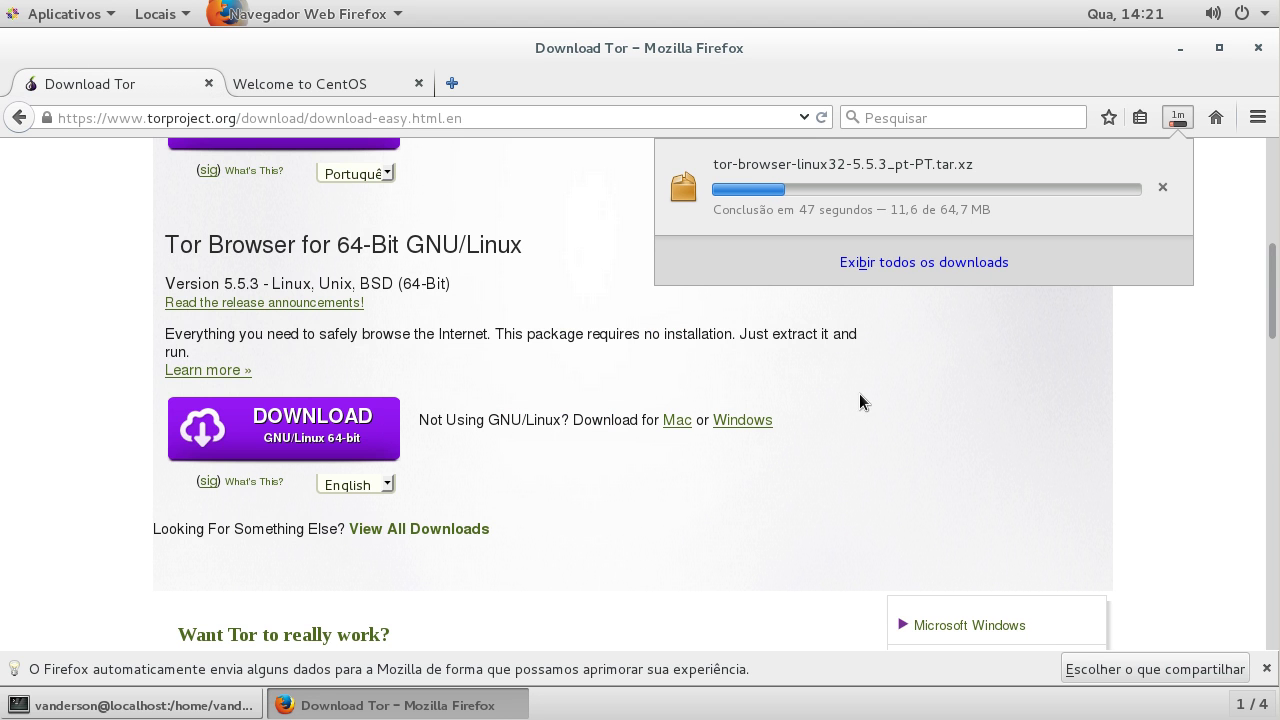
left_click(910, 262)
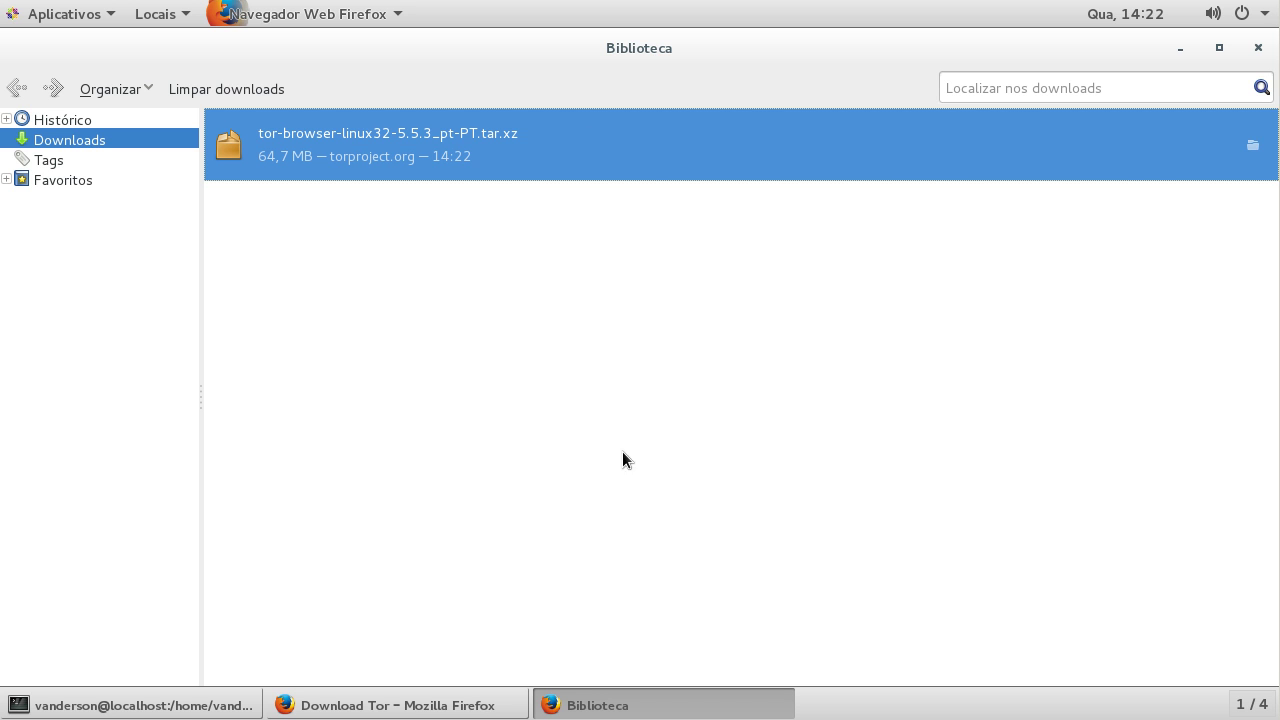
Step: Open the folder holding the Tor archive, then close the downloads library
left_click(1253, 146)
left_click(905, 697)
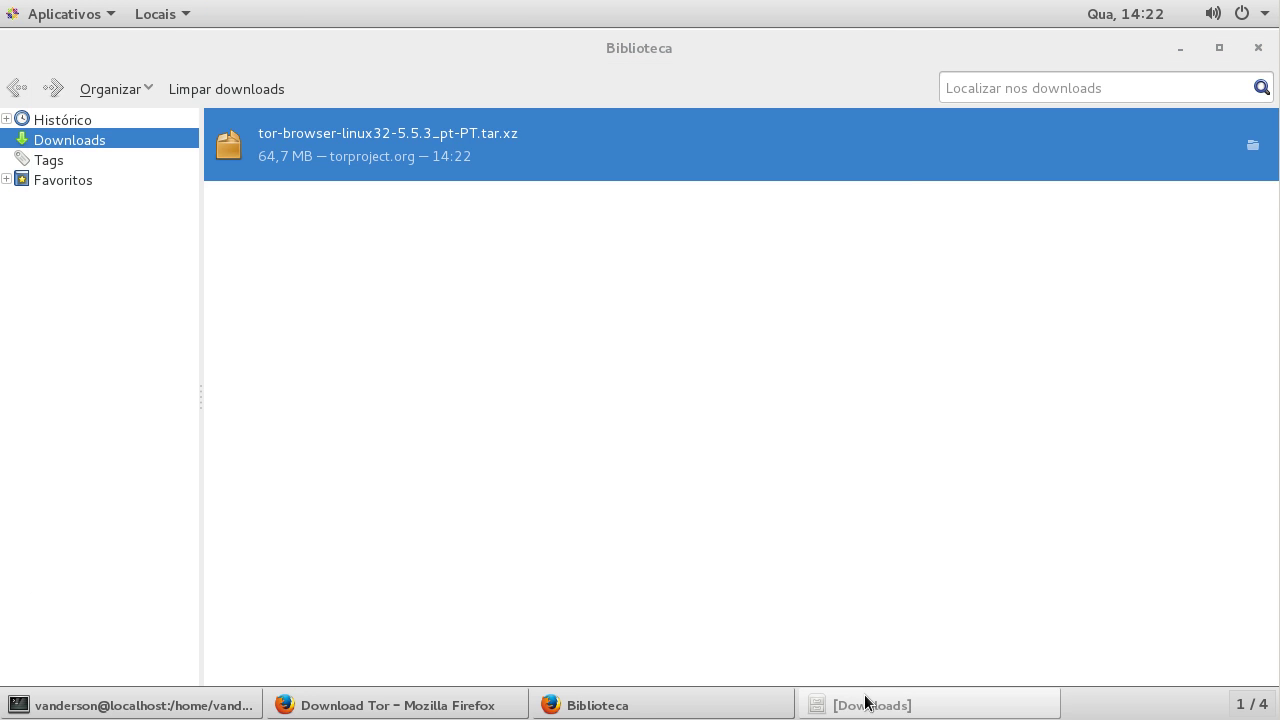
left_click(1257, 48)
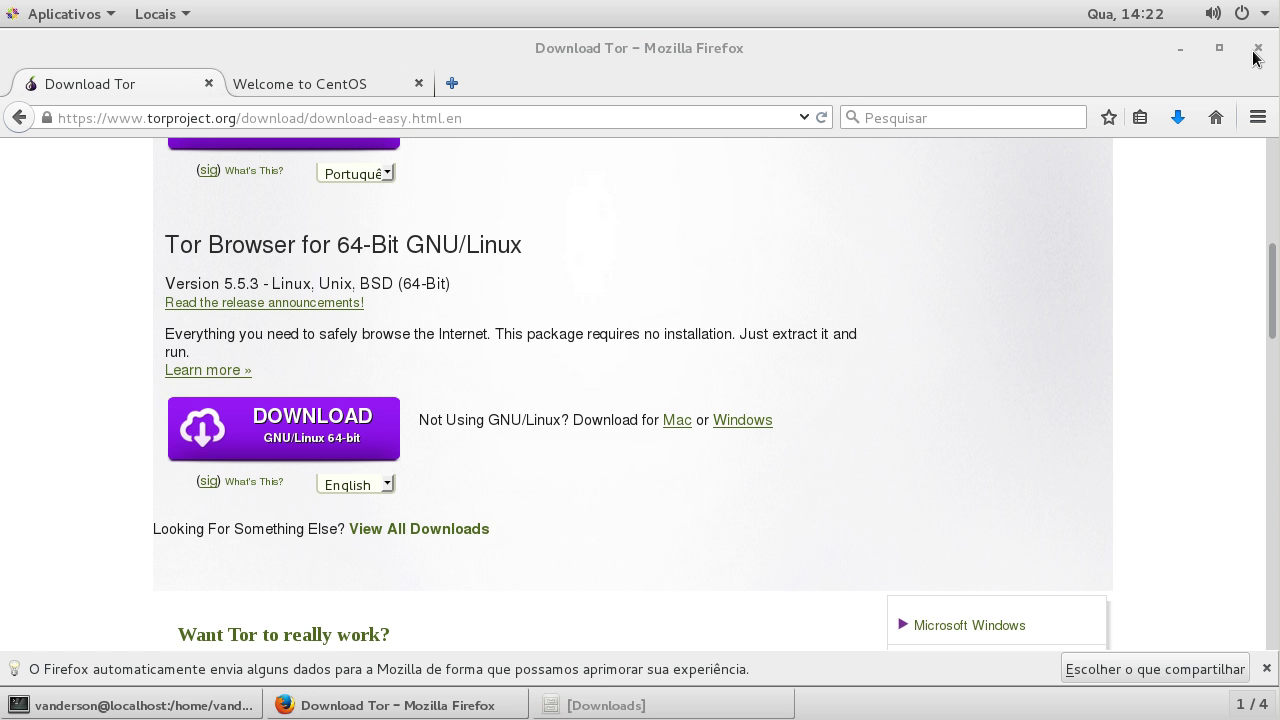
left_click(1180, 48)
Step: Load localhost in the Welcome to CentOS tab, then return to the terminal
left_click(398, 705)
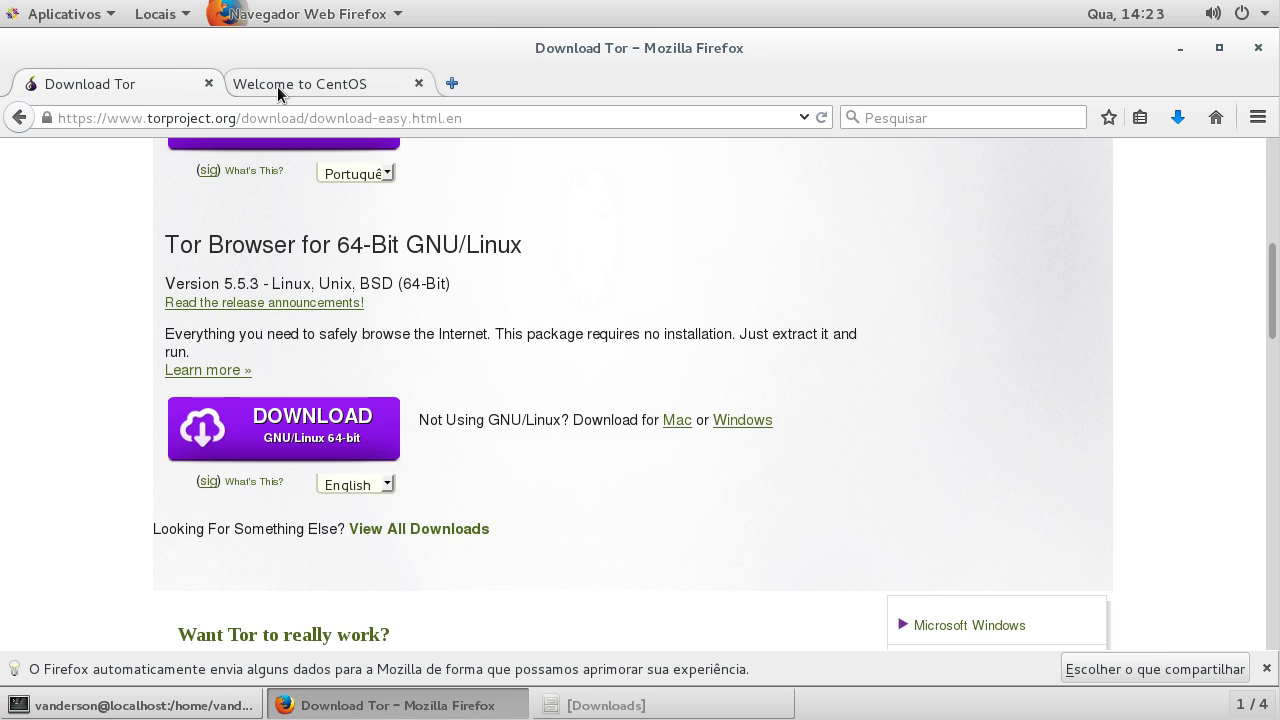
left_click(277, 86)
left_click(184, 118)
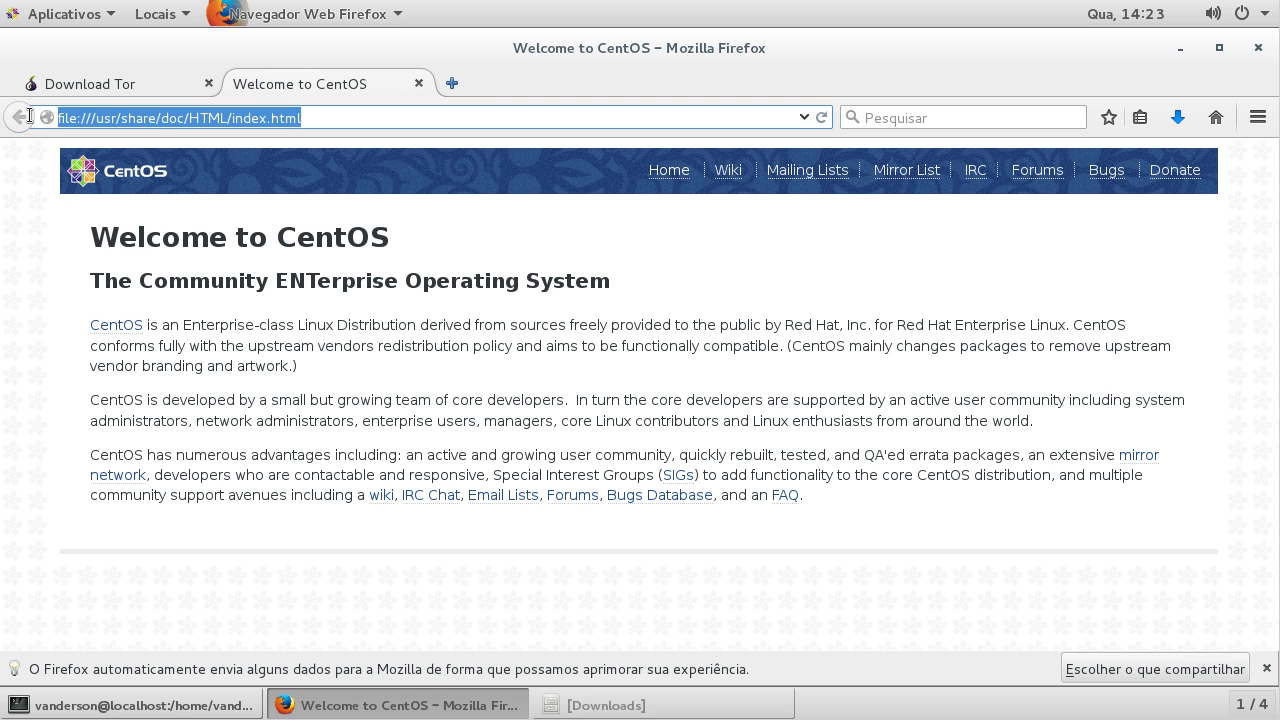
type("localhos")
key("Escape")
left_click(24, 117)
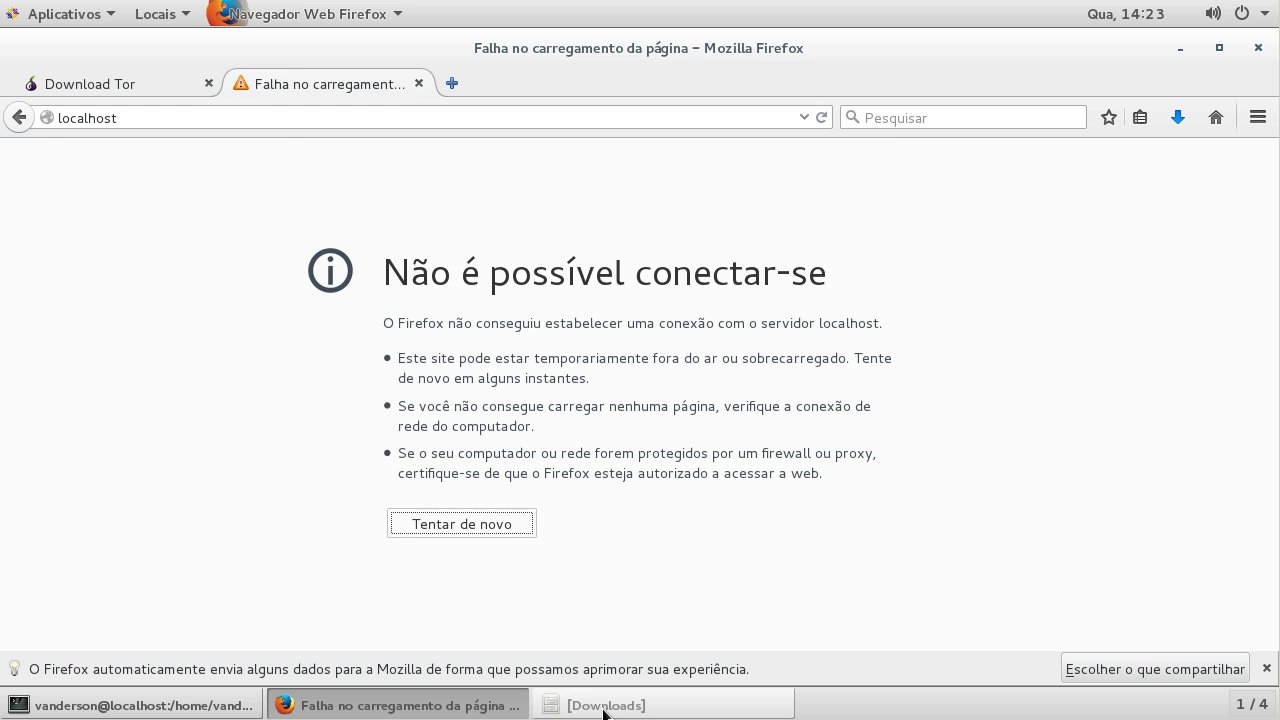
left_click(604, 706)
left_click(245, 706)
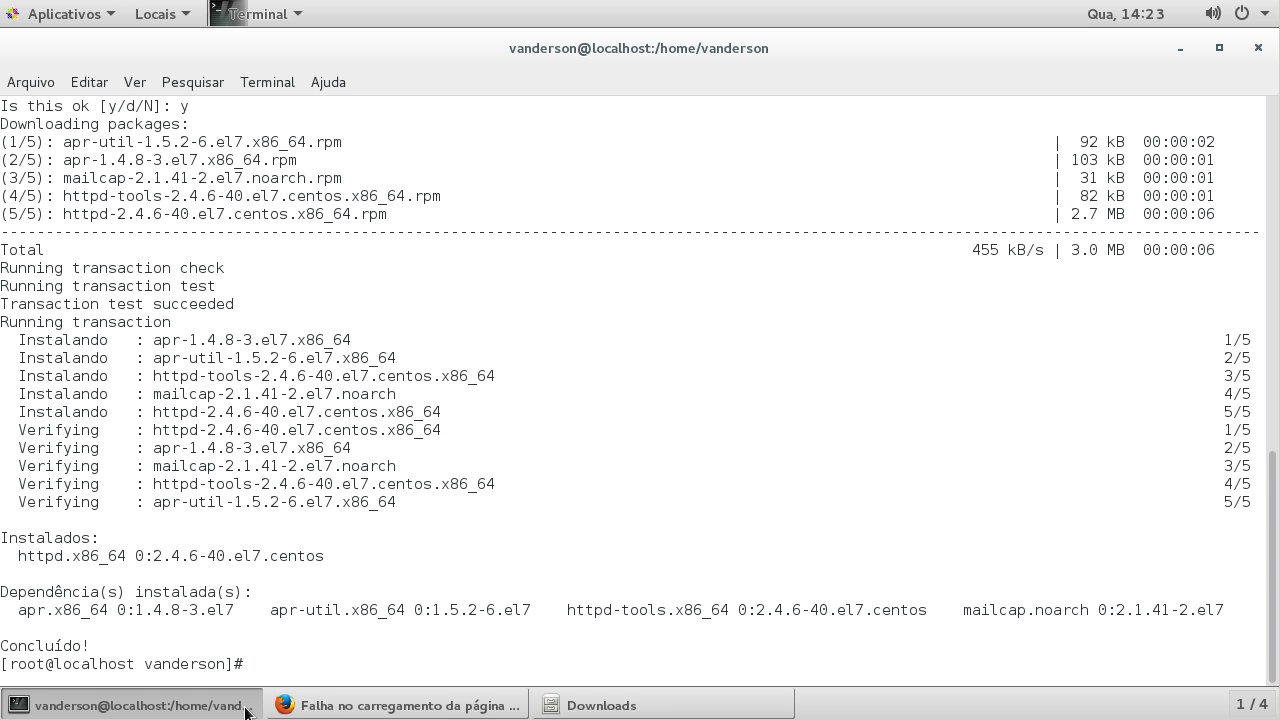
Step: Enable httpd at boot with 'chkconfig httpd on' and open /etc/httpd/conf/httpd.conf in vim
type("chkconfig httpd on")
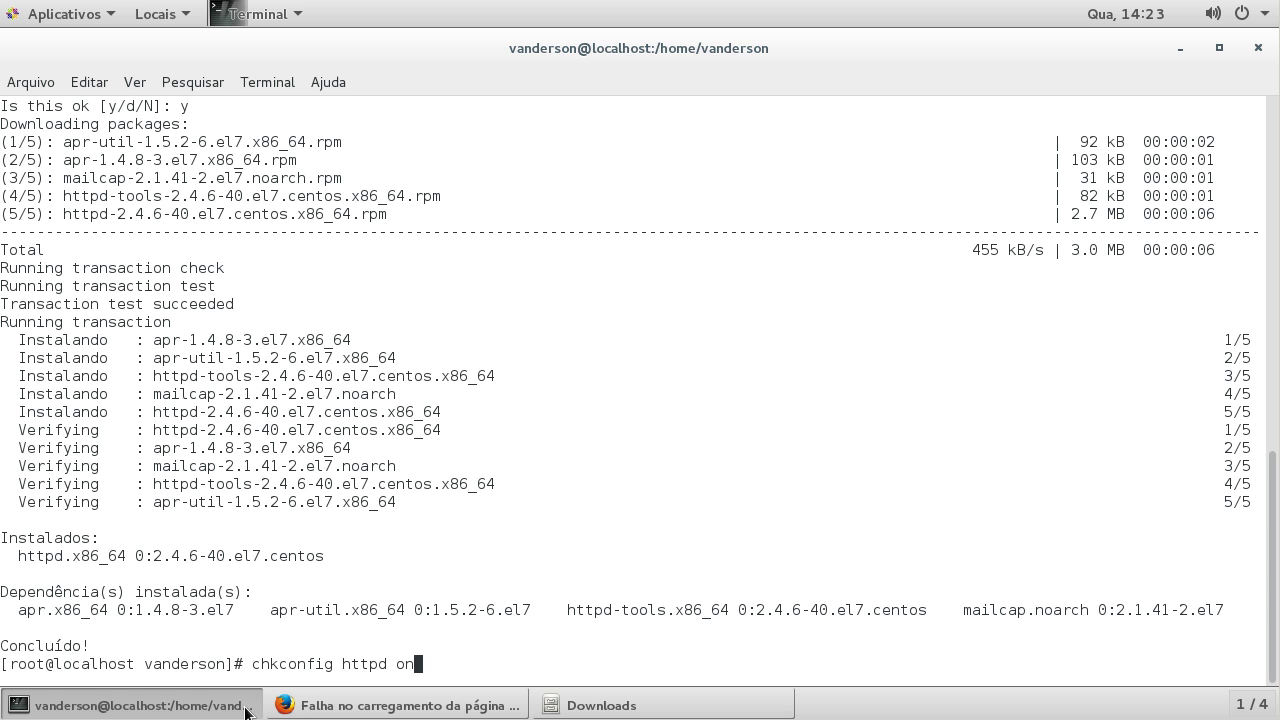
key("Return")
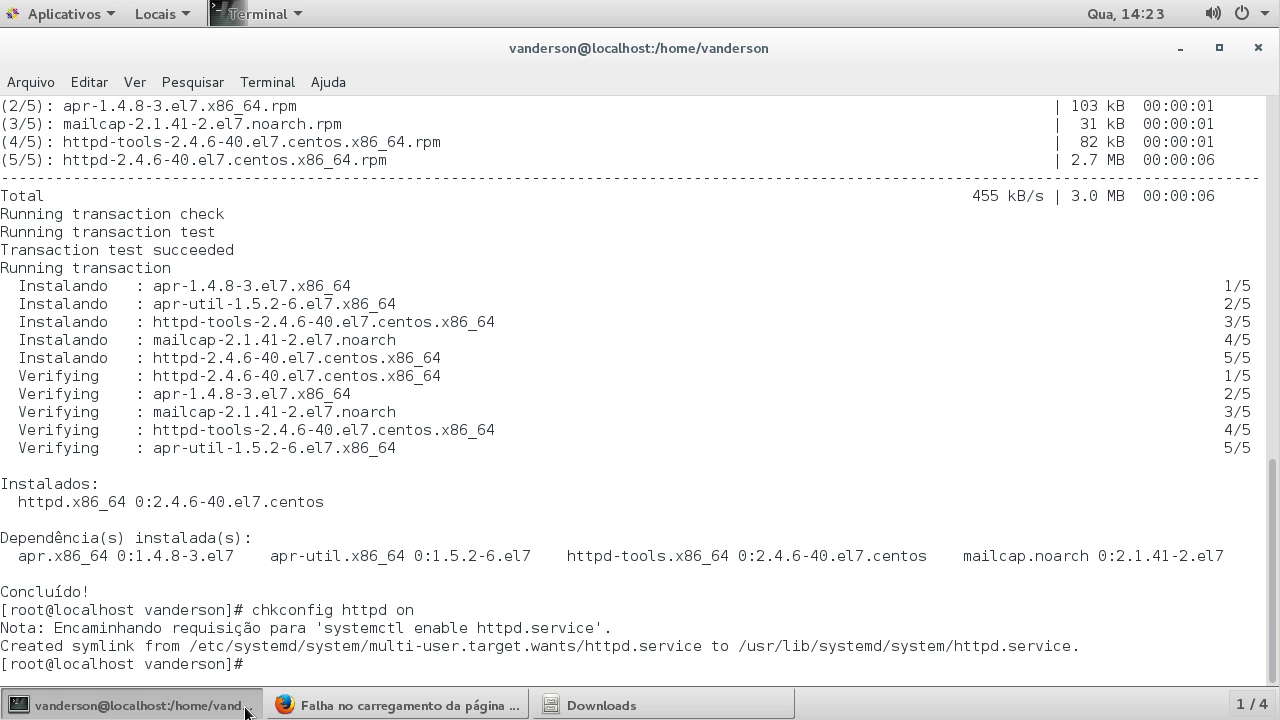
type("vim /etc/ht")
key("Tab")
type("conf")
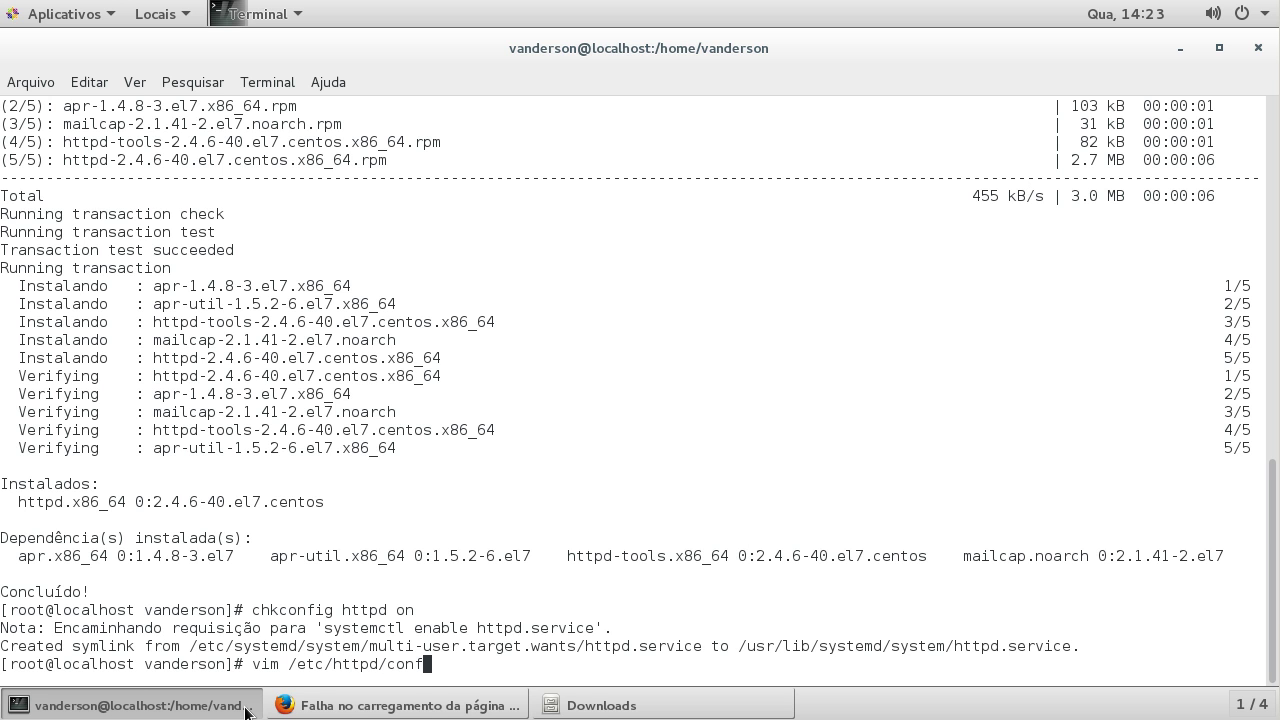
type("/ht")
key("Tab")
key("Return")
Step: Review the Listen 80 and /var/www/html DocumentRoot lines, then quit vim with :q
scroll(429, 357, "down", 15)
scroll(429, 357, "down", 5)
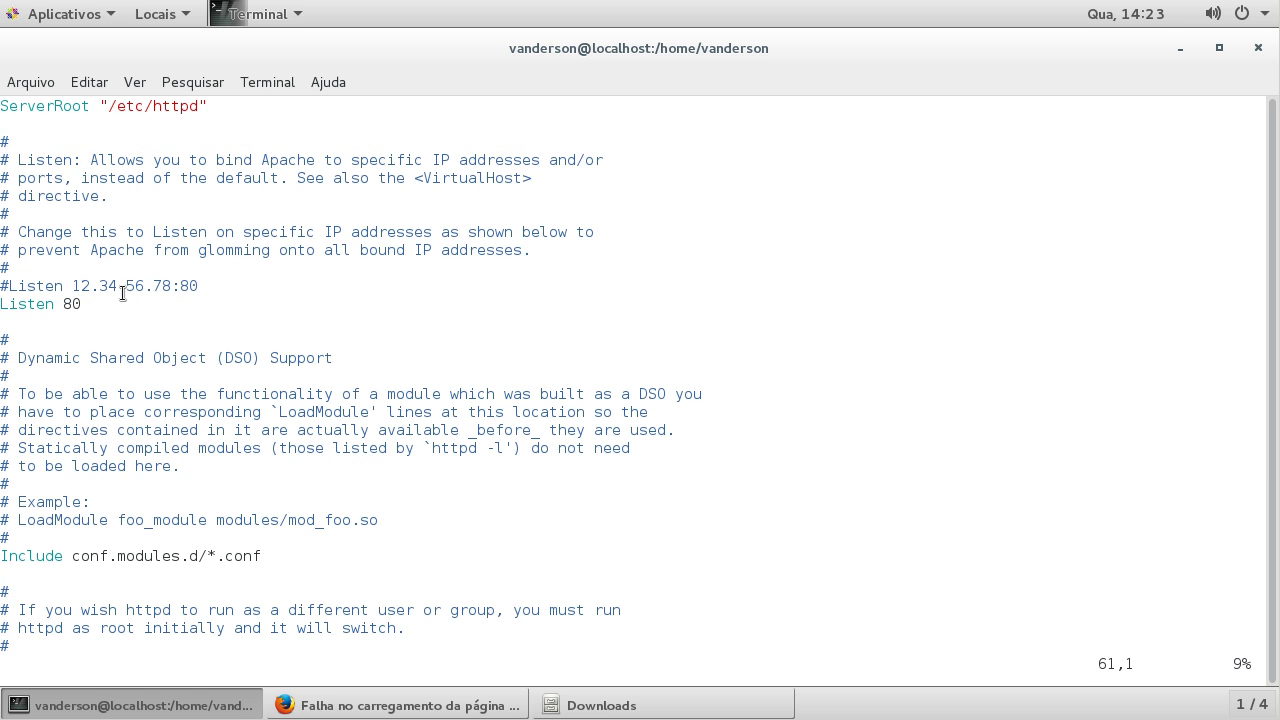
triple_click(40, 305)
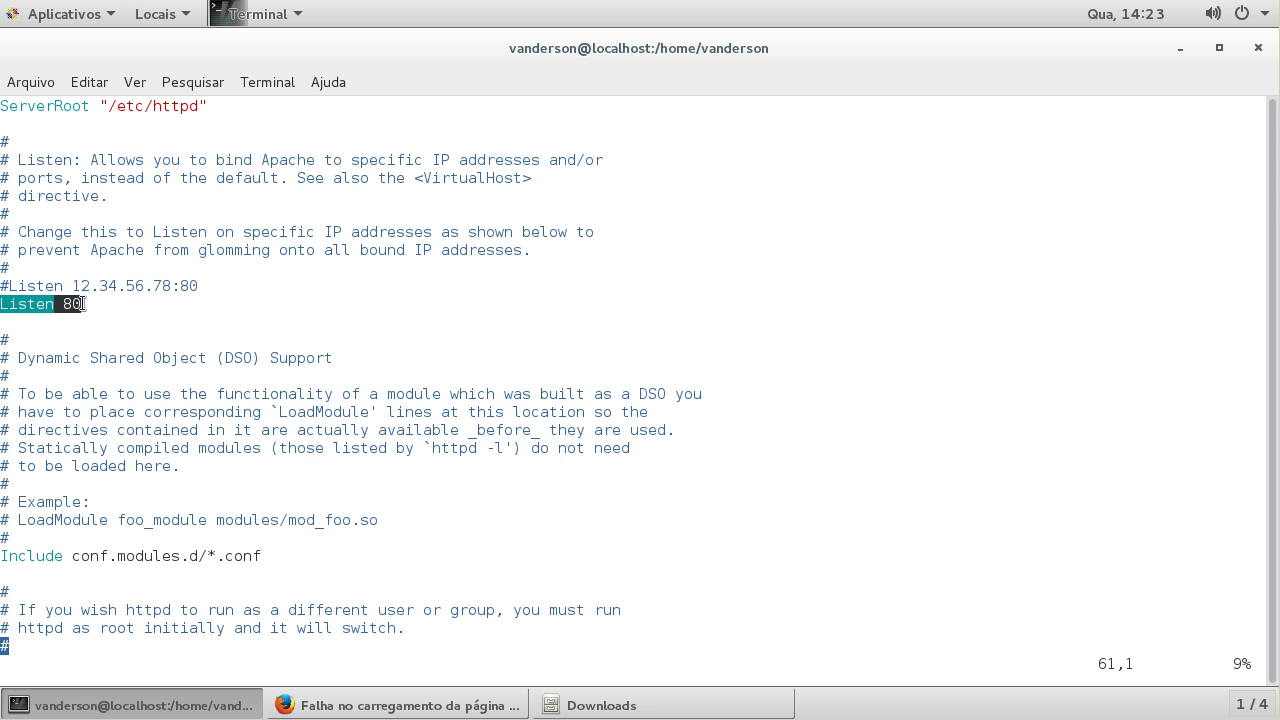
left_click(176, 304)
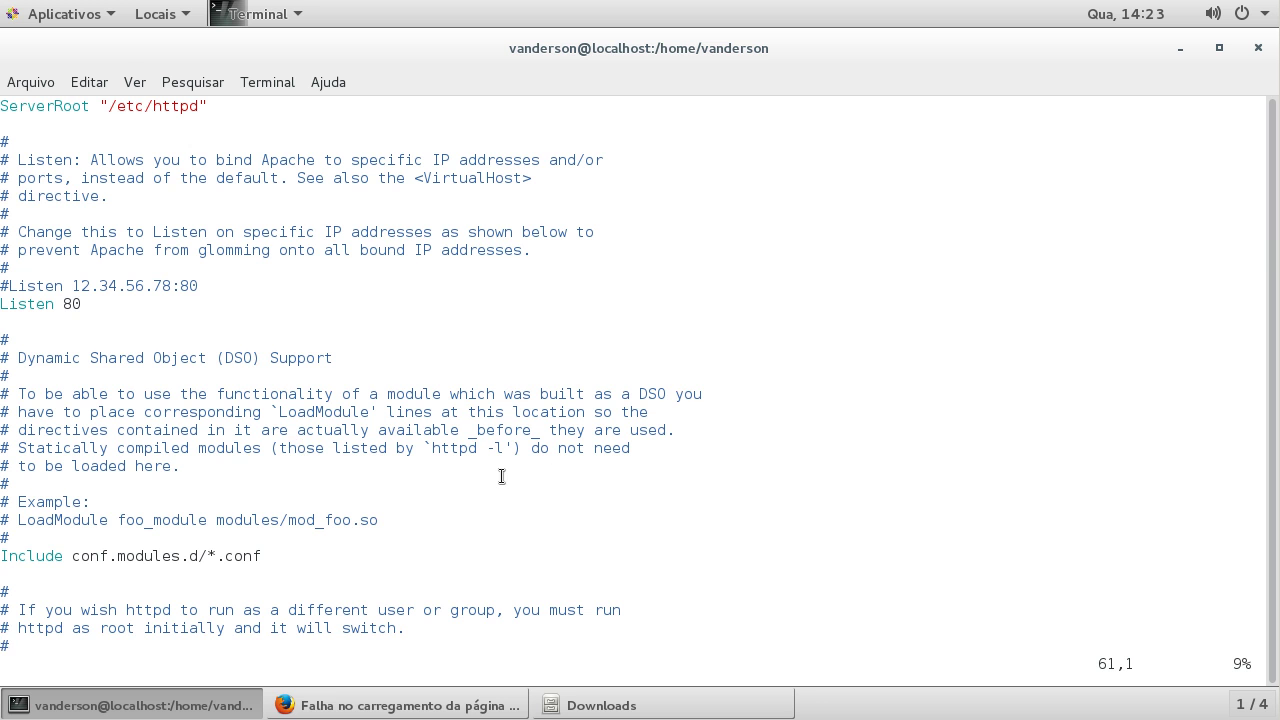
scroll(151, 366, "down", 17)
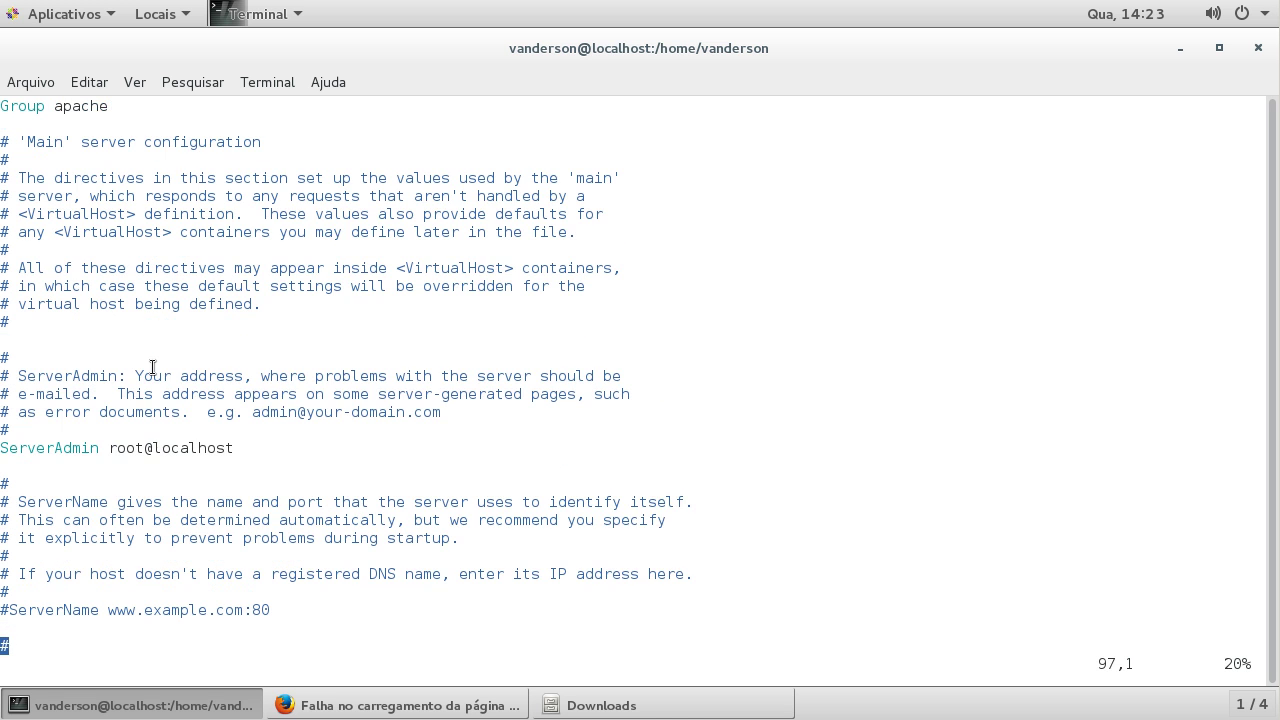
scroll(152, 367, "down", 11)
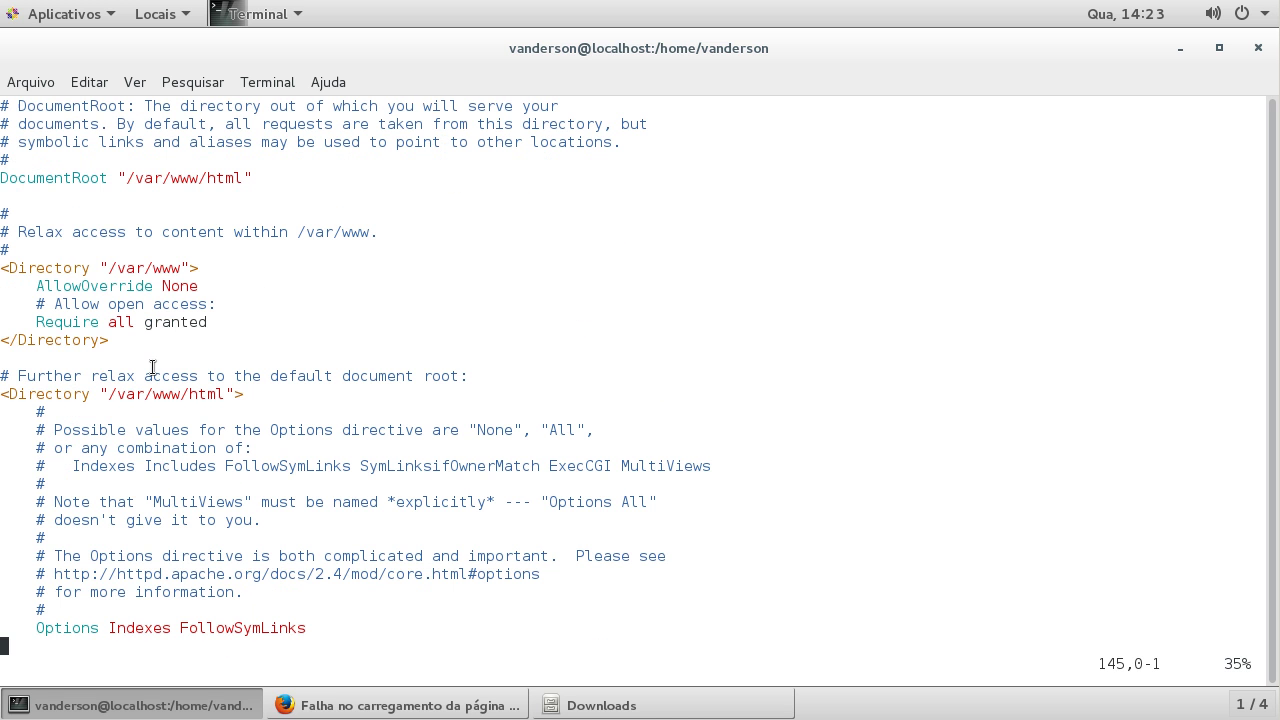
scroll(152, 367, "down", 4)
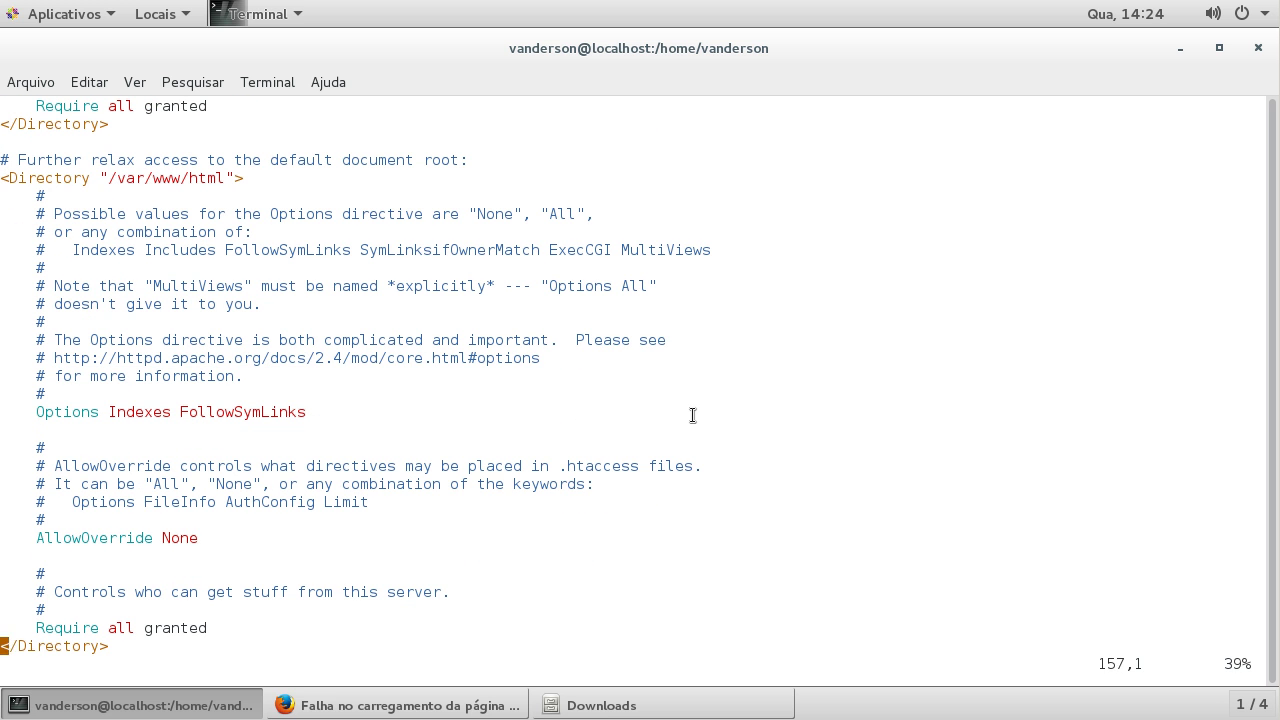
scroll(693, 415, "up", 12)
scroll(693, 415, "up", 3)
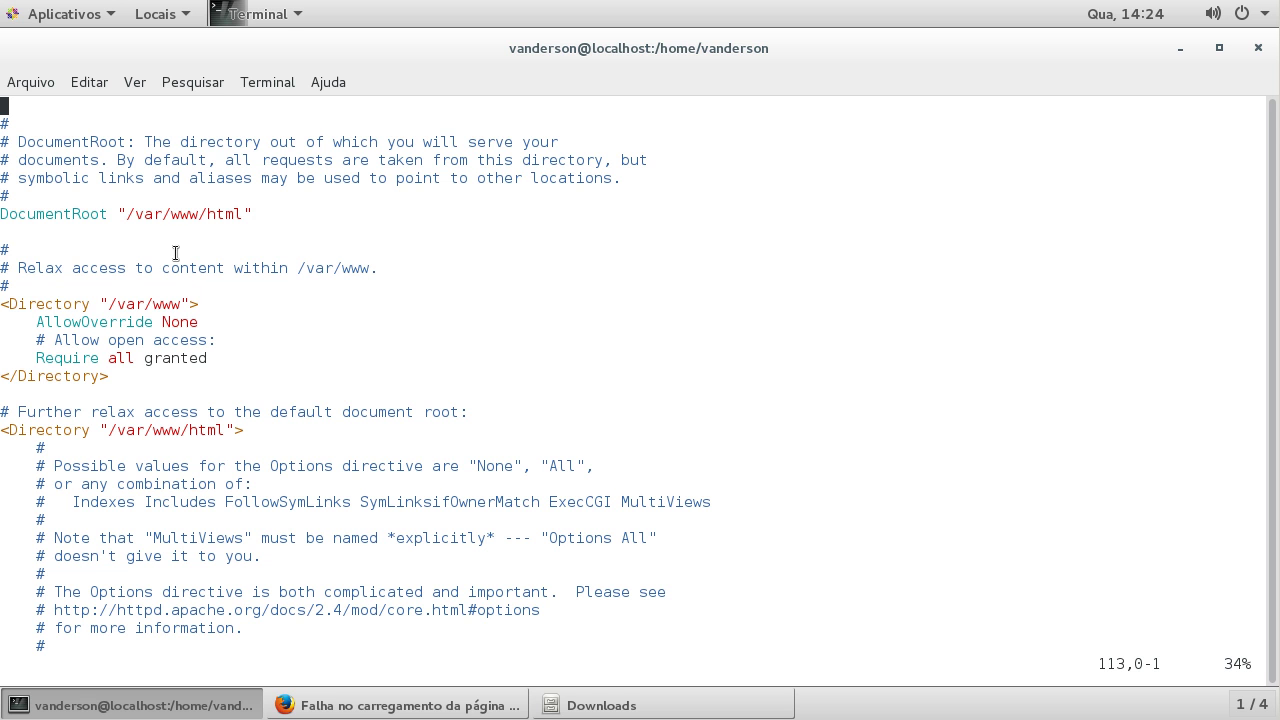
double_click(185, 212)
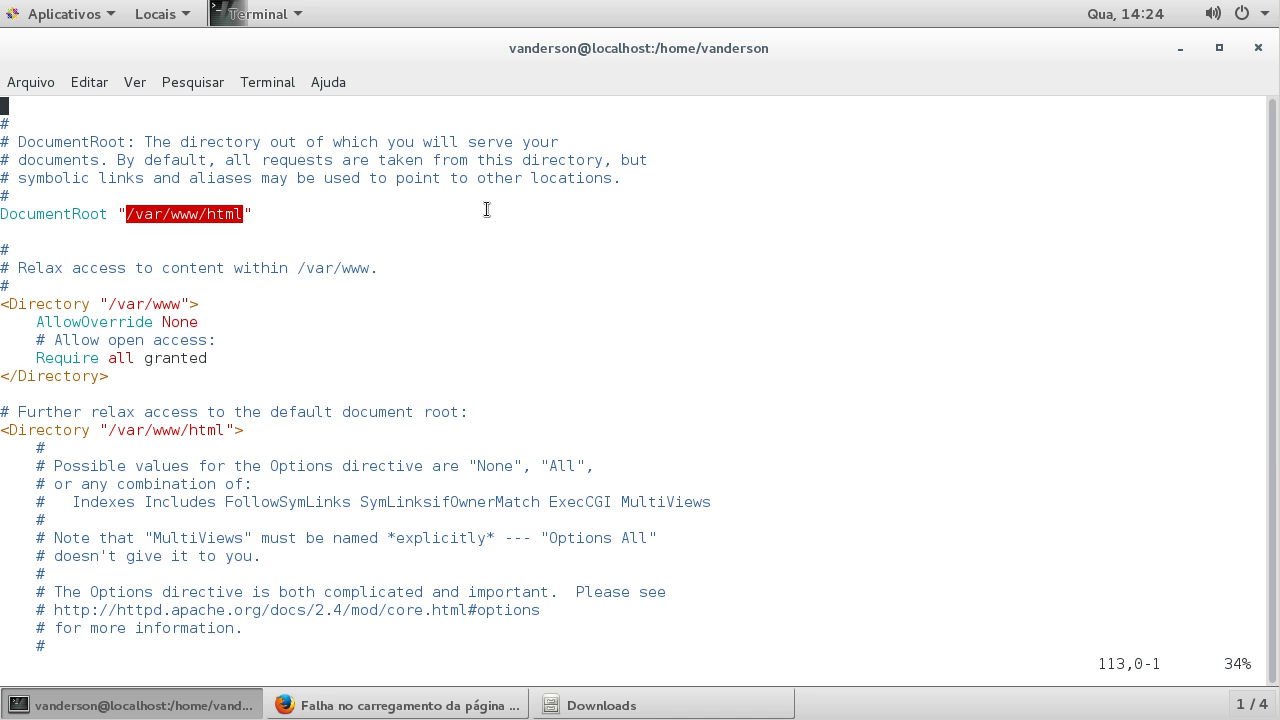
type(":q")
key("Return")
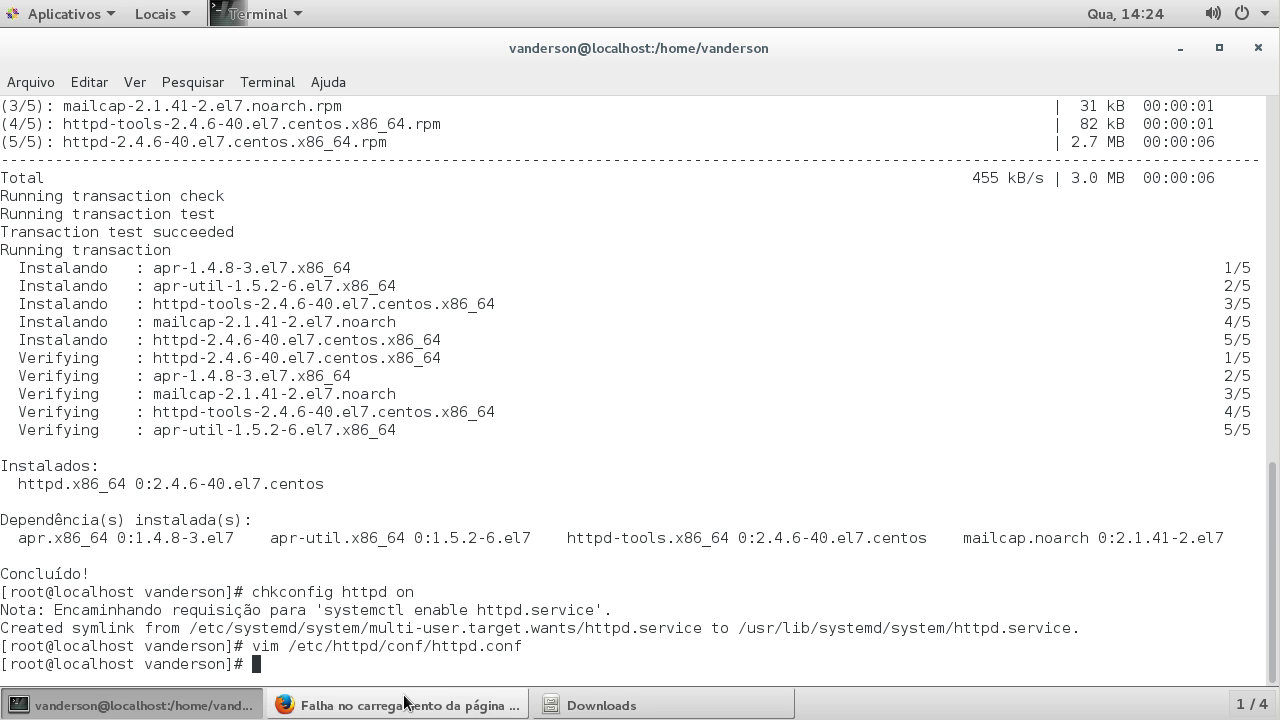
Step: Run 'service httpd start', then follow the log with 'tail -f /var/log/httpd/access_log'
type("servi")
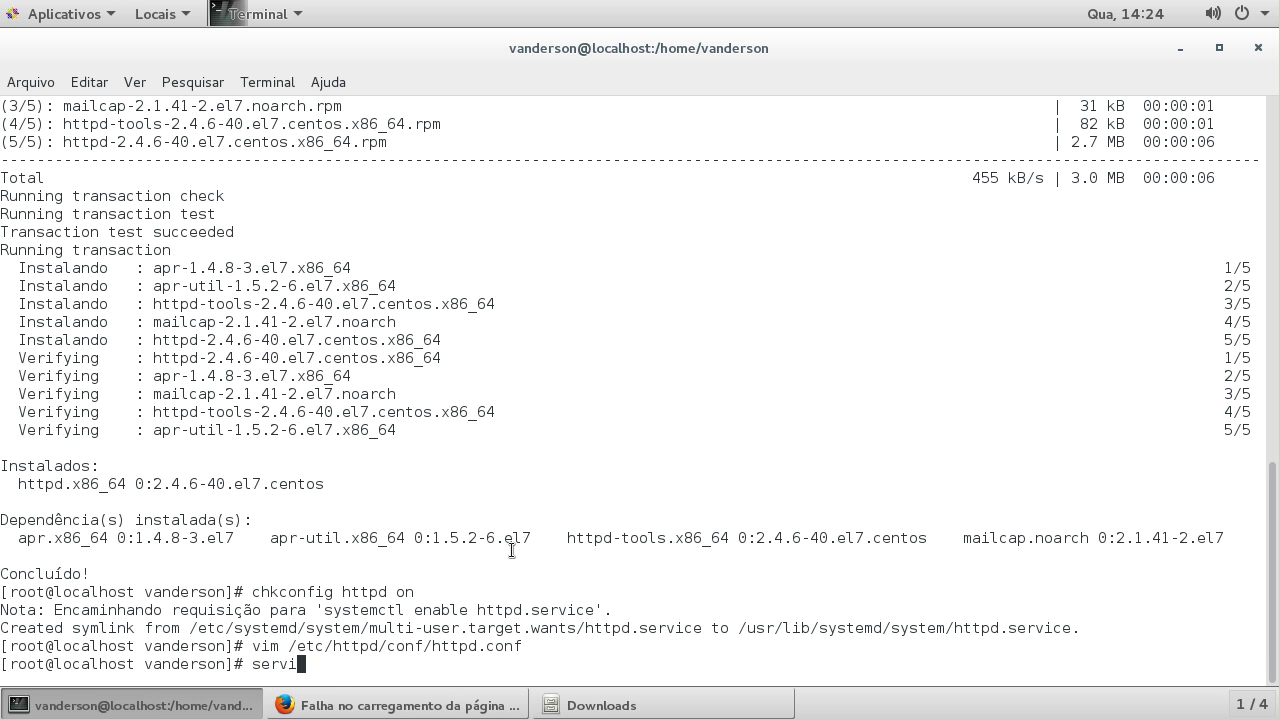
type("ce httpd start")
key("Return")
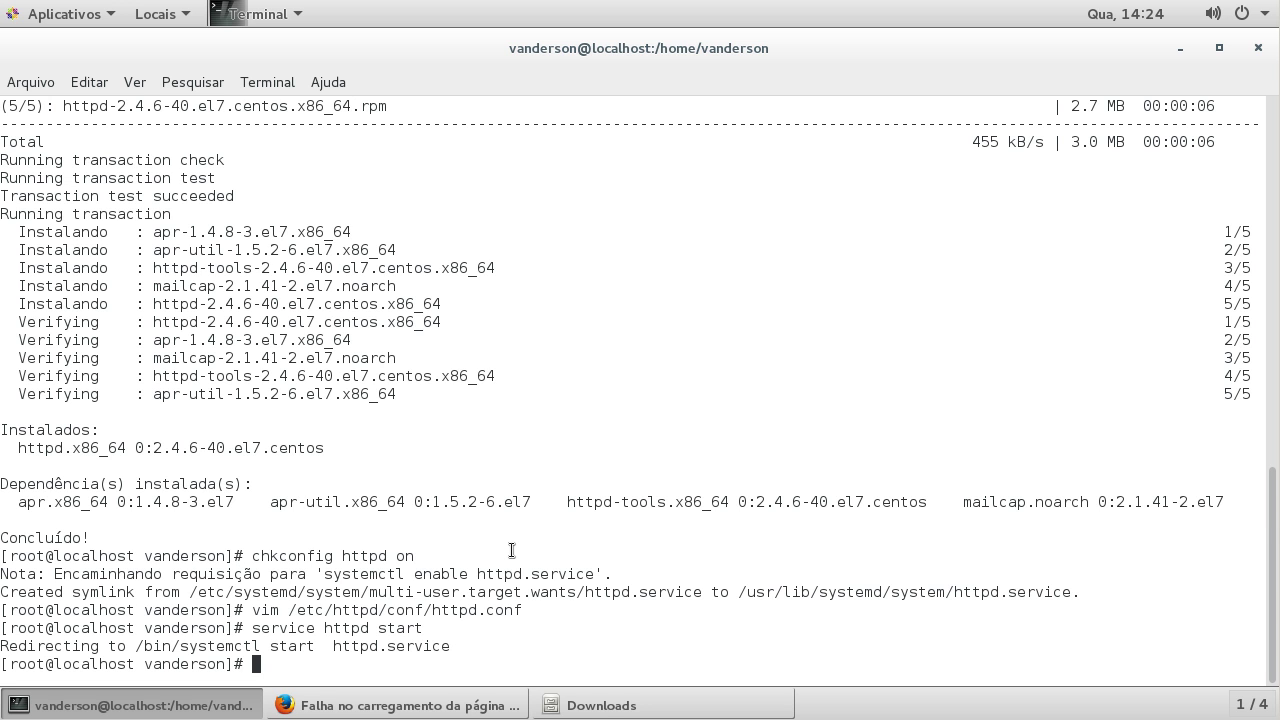
type("tail -f /var/log/httpd/")
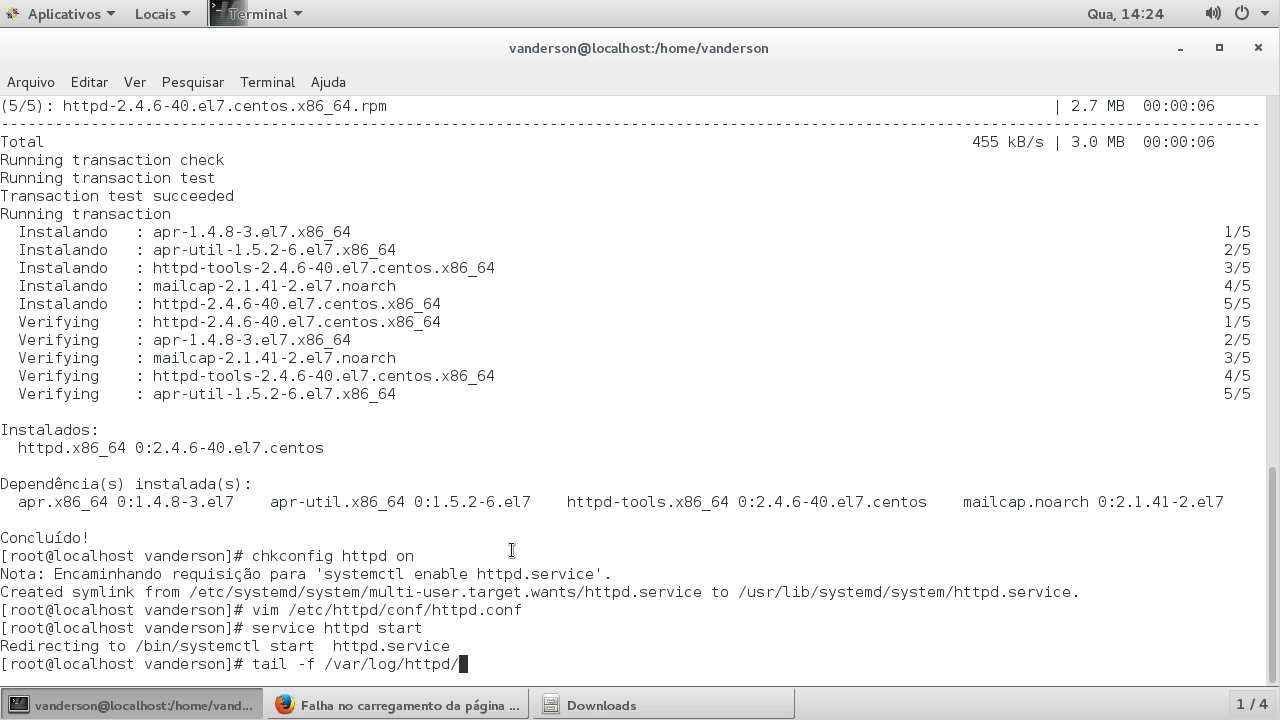
key("Tab")
key("Tab")
key("Tab")
key("Tab")
type("a")
key("Tab")
key("BackSpace")
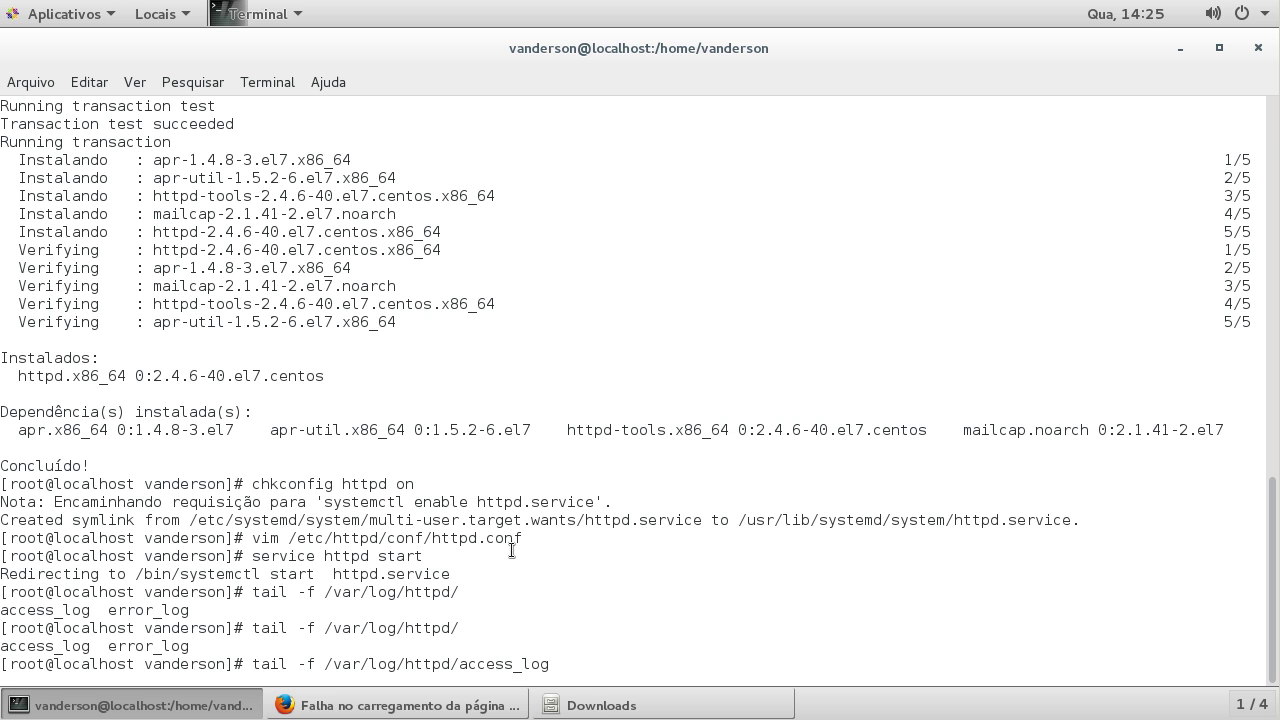
key("Return")
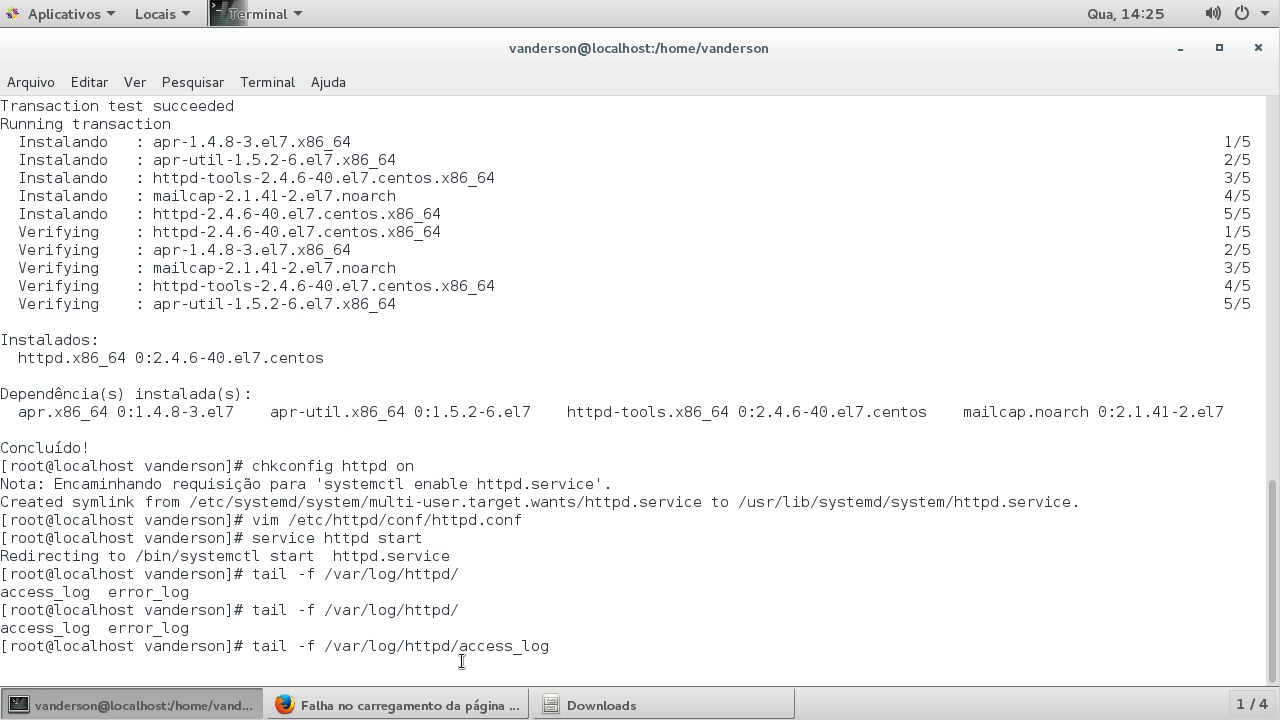
left_click(456, 704)
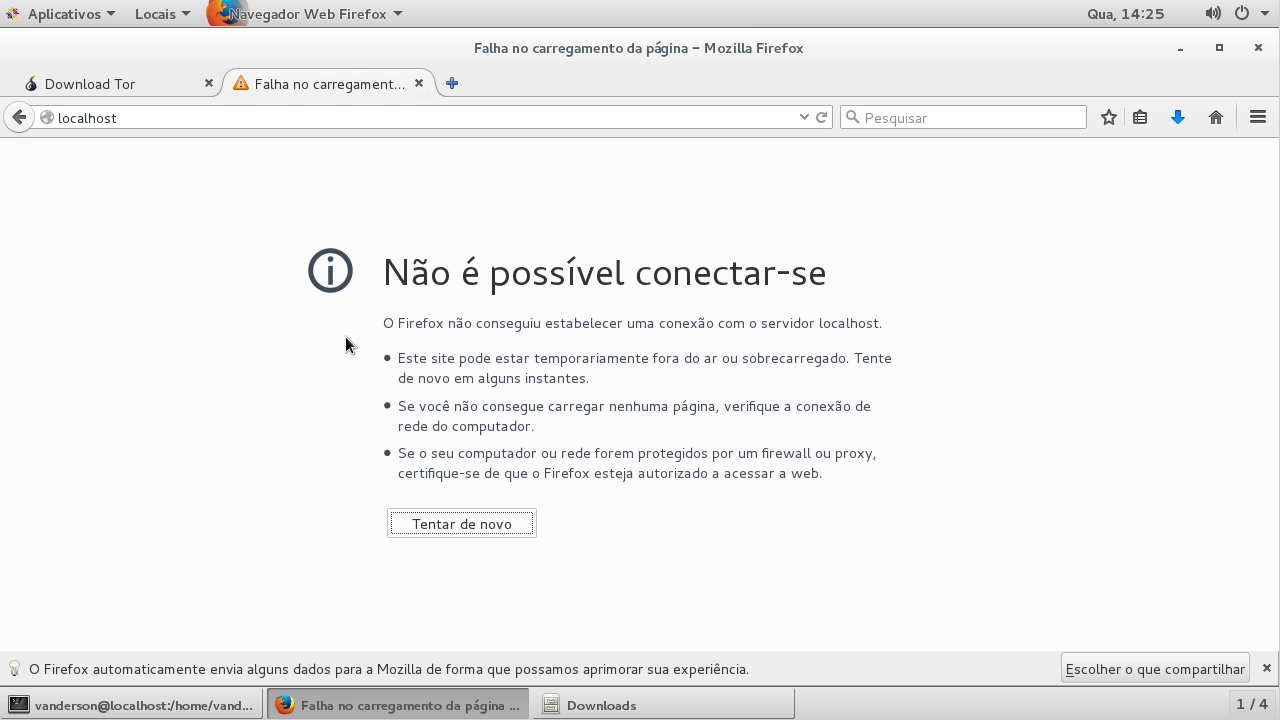
Step: Retry localhost to show Apache's Testing 123.. test page and scroll through it
left_click(455, 518)
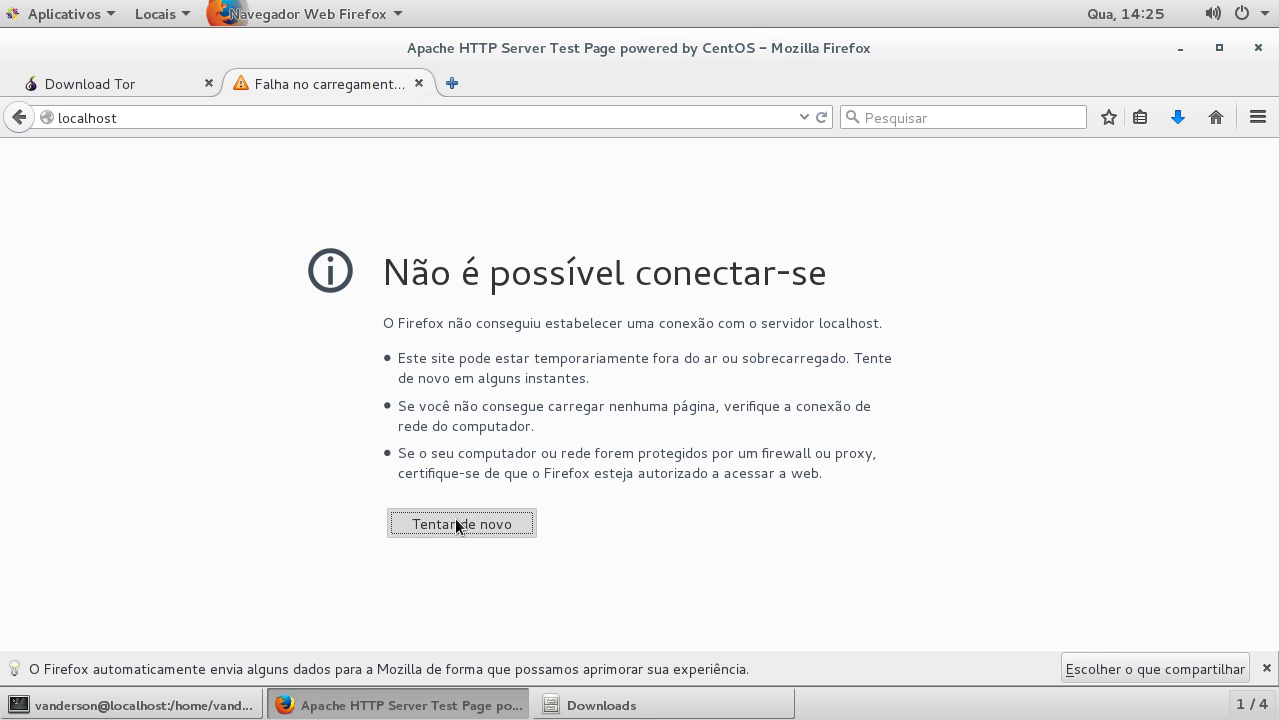
left_click_drag(252, 303, 912, 288)
left_click(212, 410)
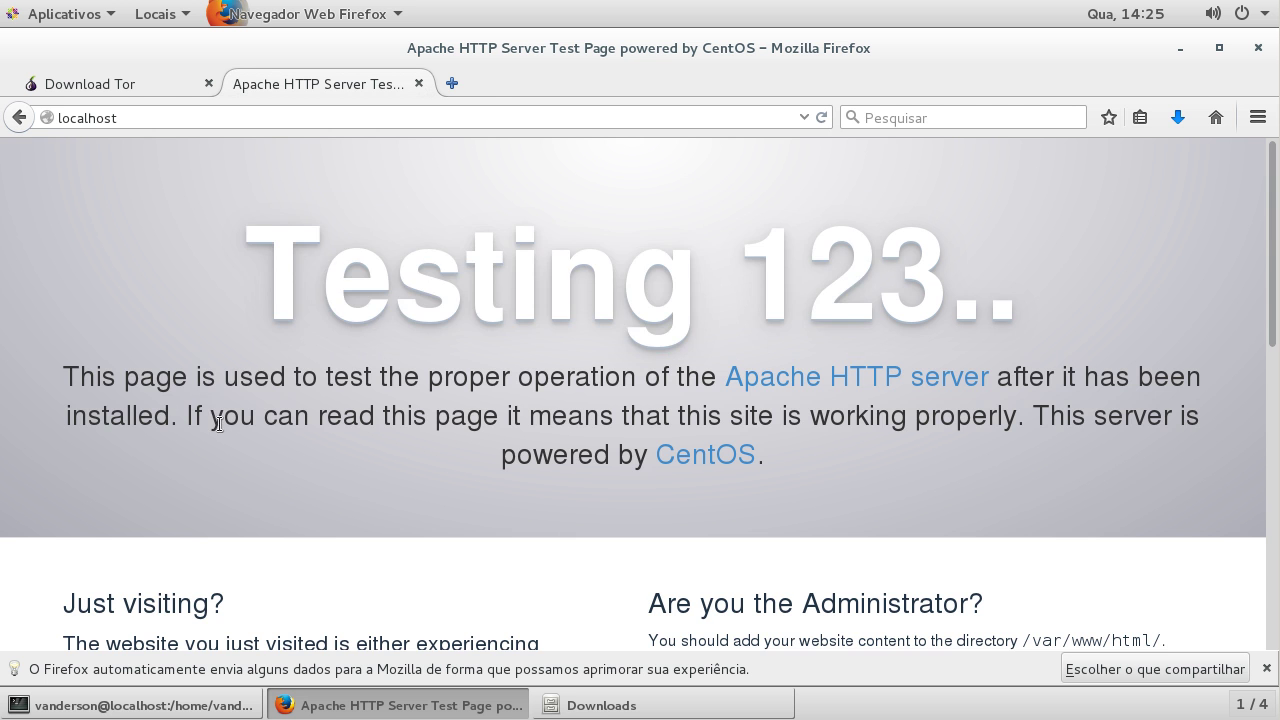
scroll(217, 422, "down", 10)
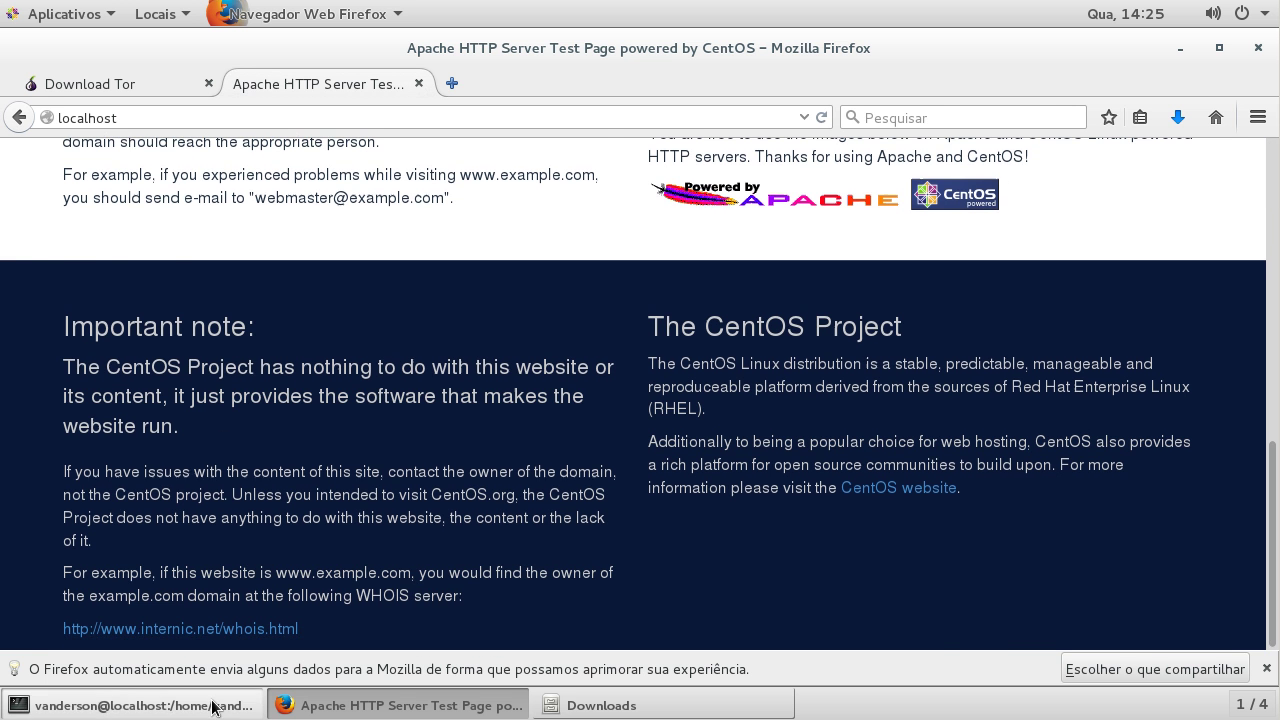
left_click(213, 707)
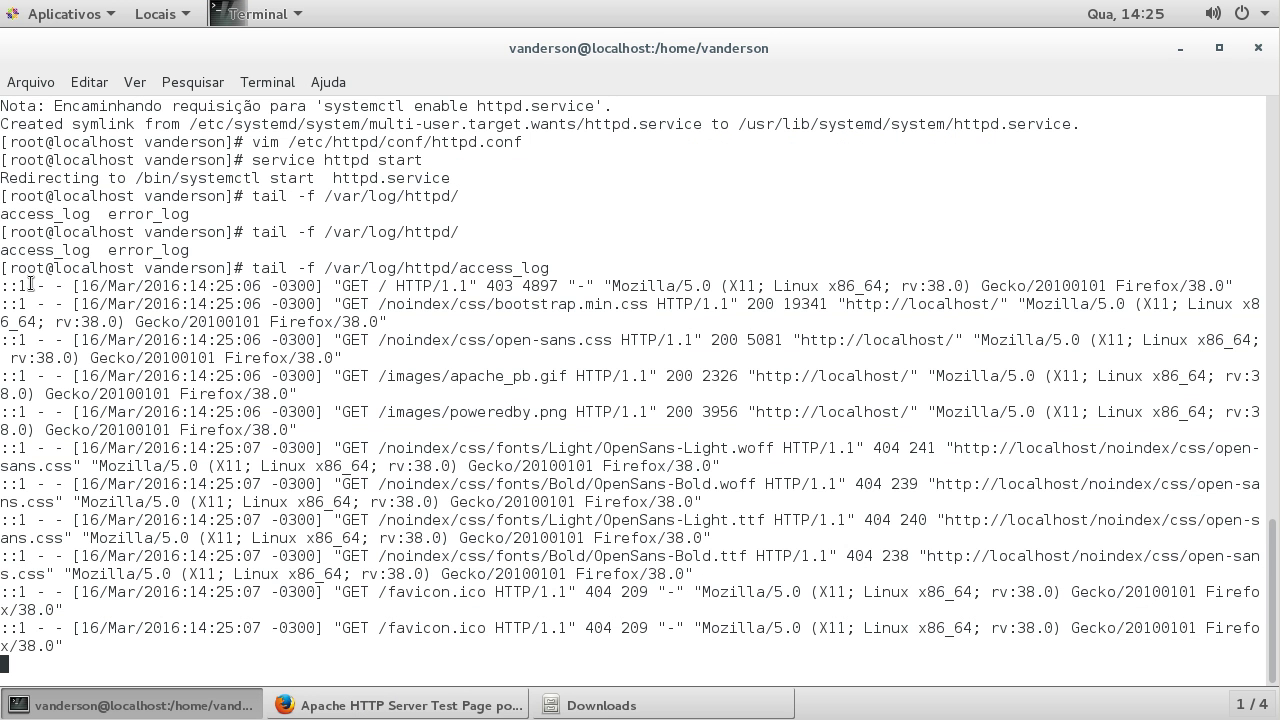
Step: Highlight the first eight access log entries, clear the selection, and minimize the terminal
left_click_drag(18, 285, 322, 287)
left_click_drag(567, 284, 838, 522)
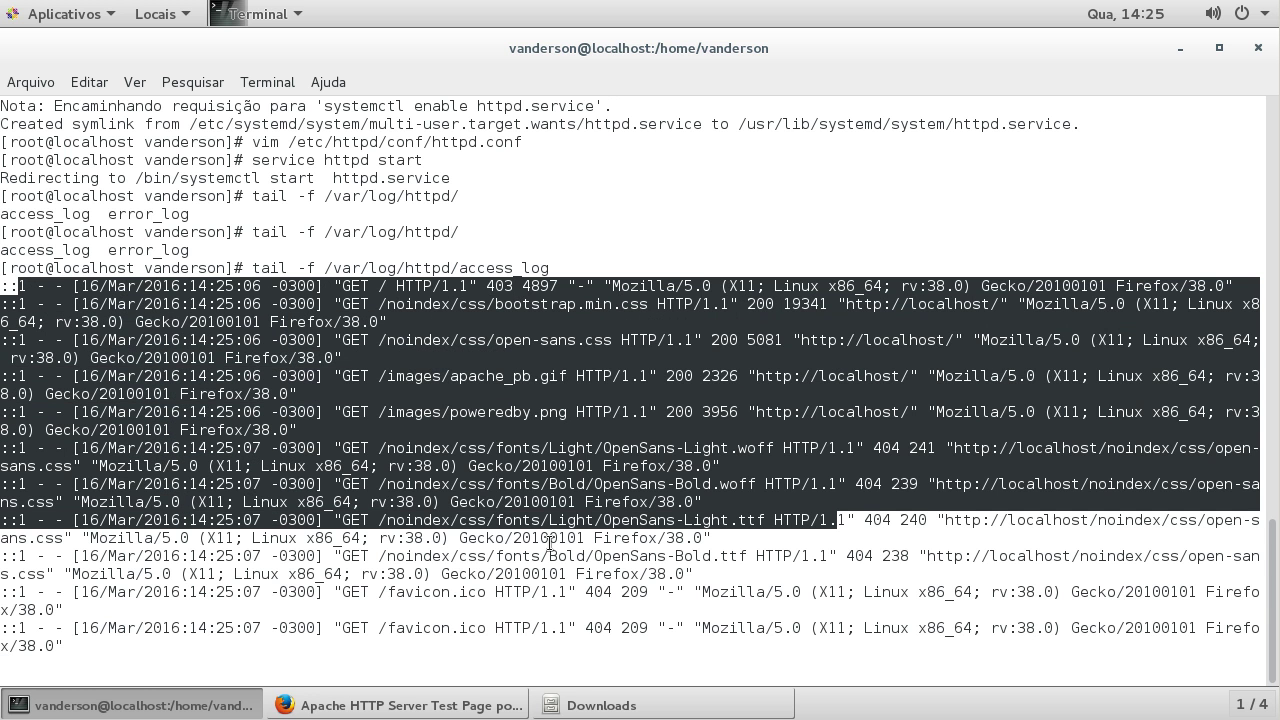
left_click(550, 538)
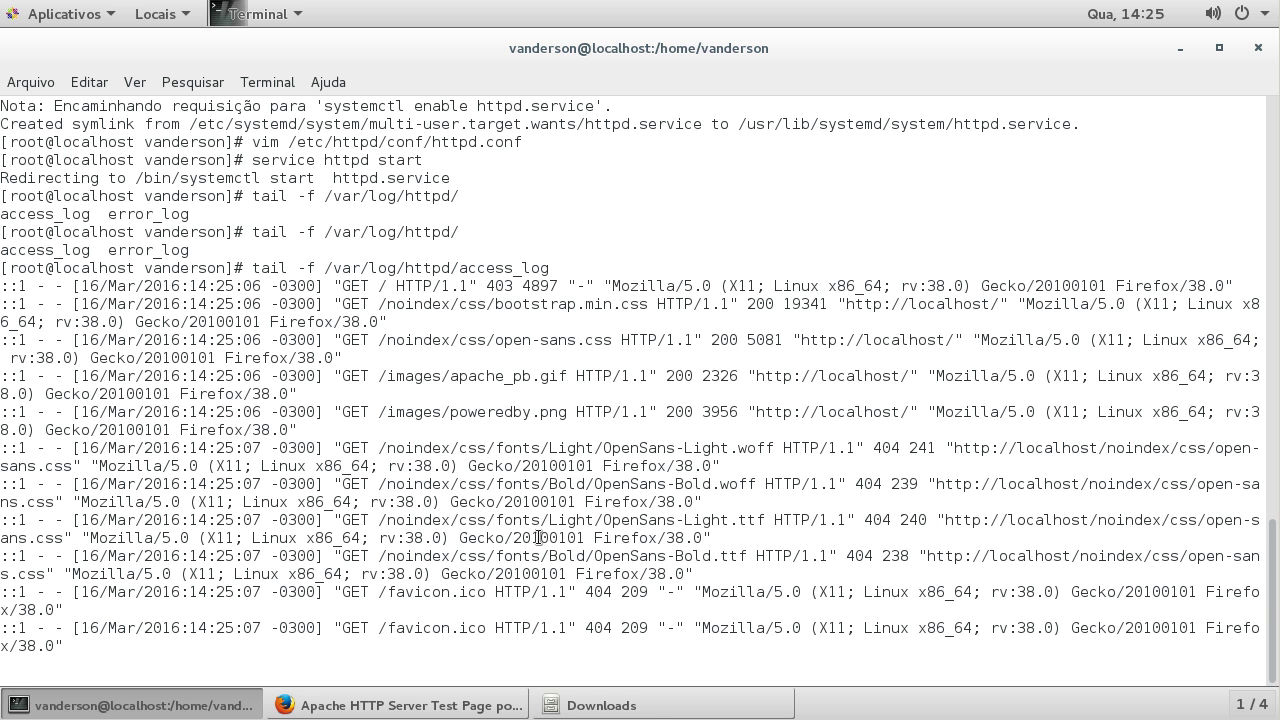
left_click(236, 704)
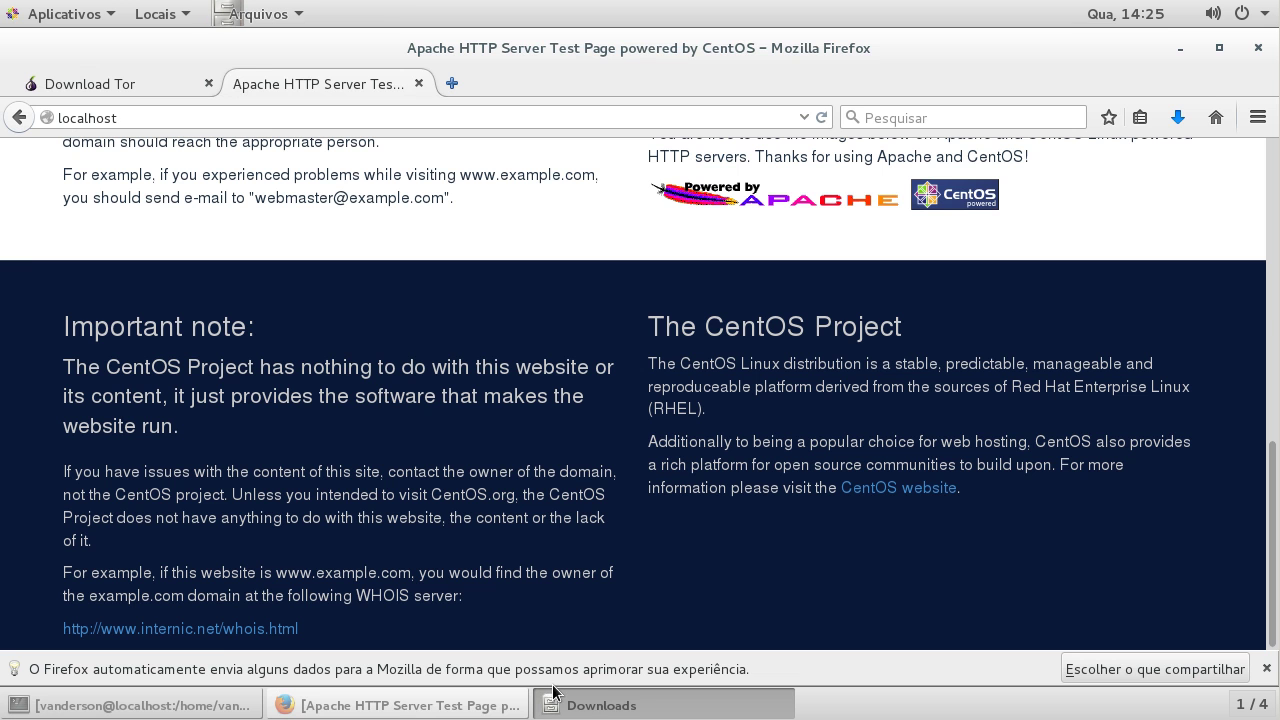
Step: From Downloads, open tor-browser-linux32-5.5.3_pt-PT.tar.xz with 'Abrir com Gerenciador de compactação'
left_click(434, 703)
left_click(638, 706)
right_click(308, 177)
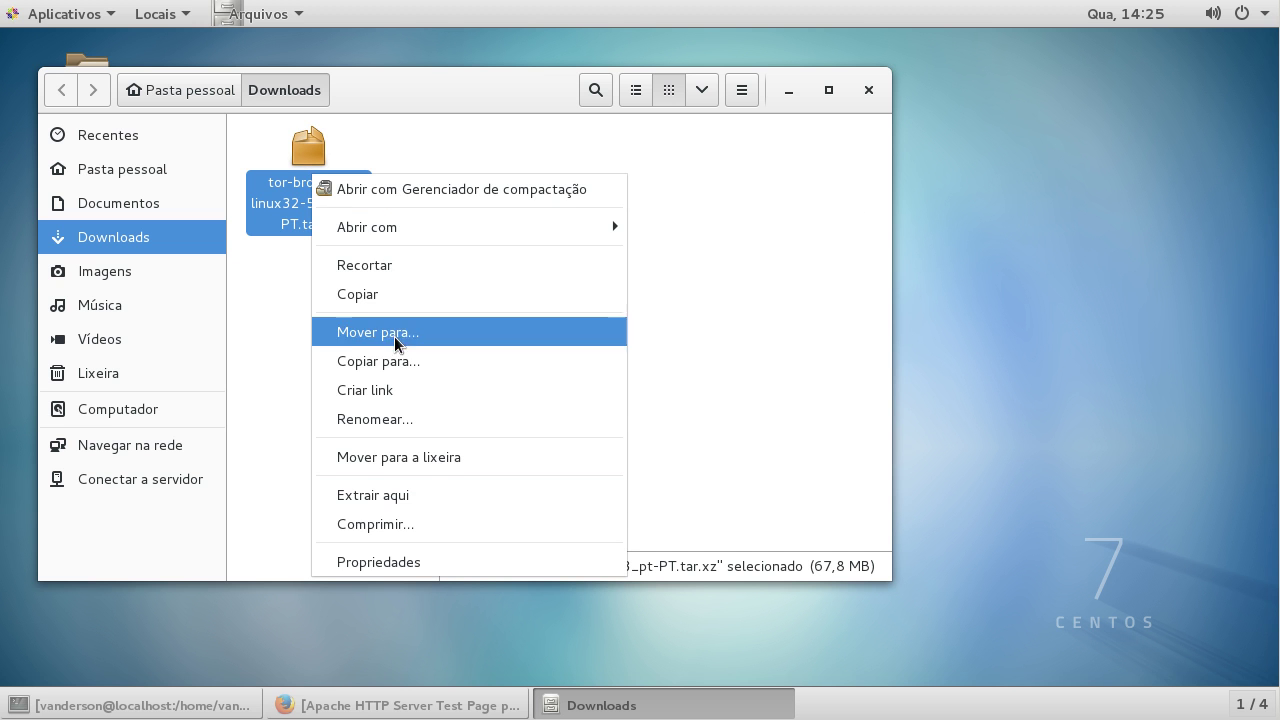
left_click(454, 197)
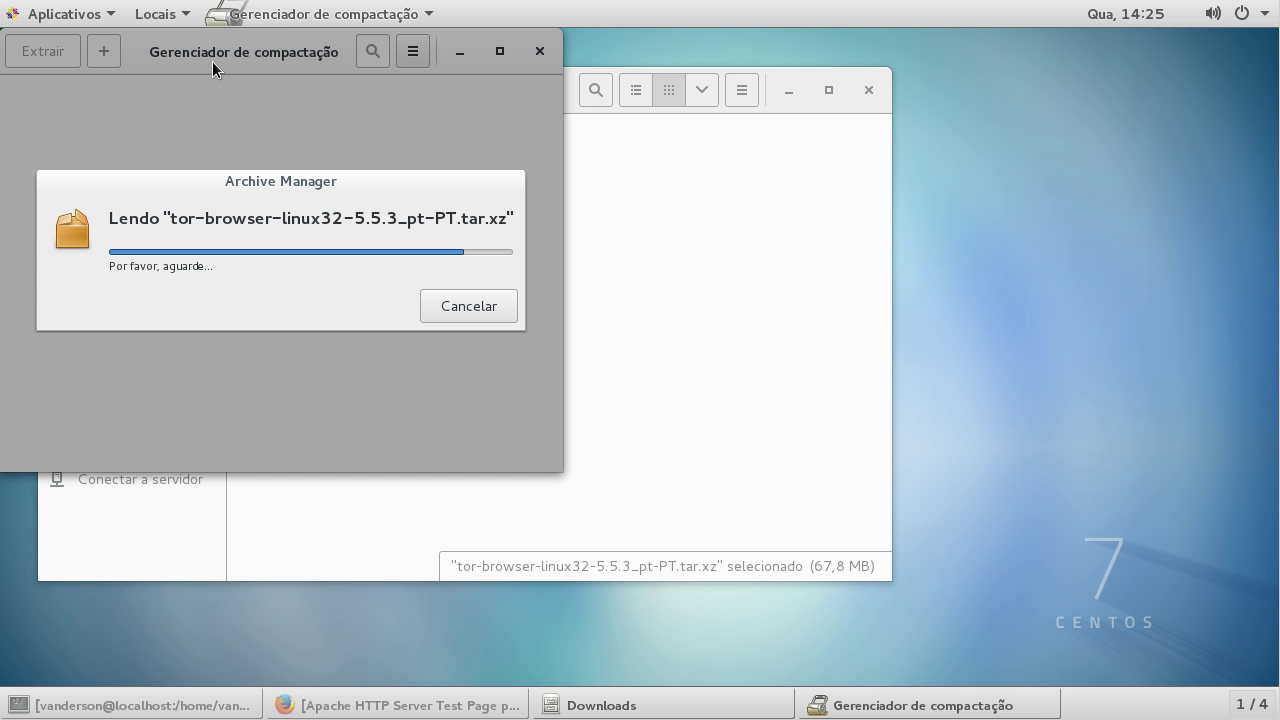
Step: Move the archive window aside and close the Downloads folder window
left_click_drag(212, 61, 784, 108)
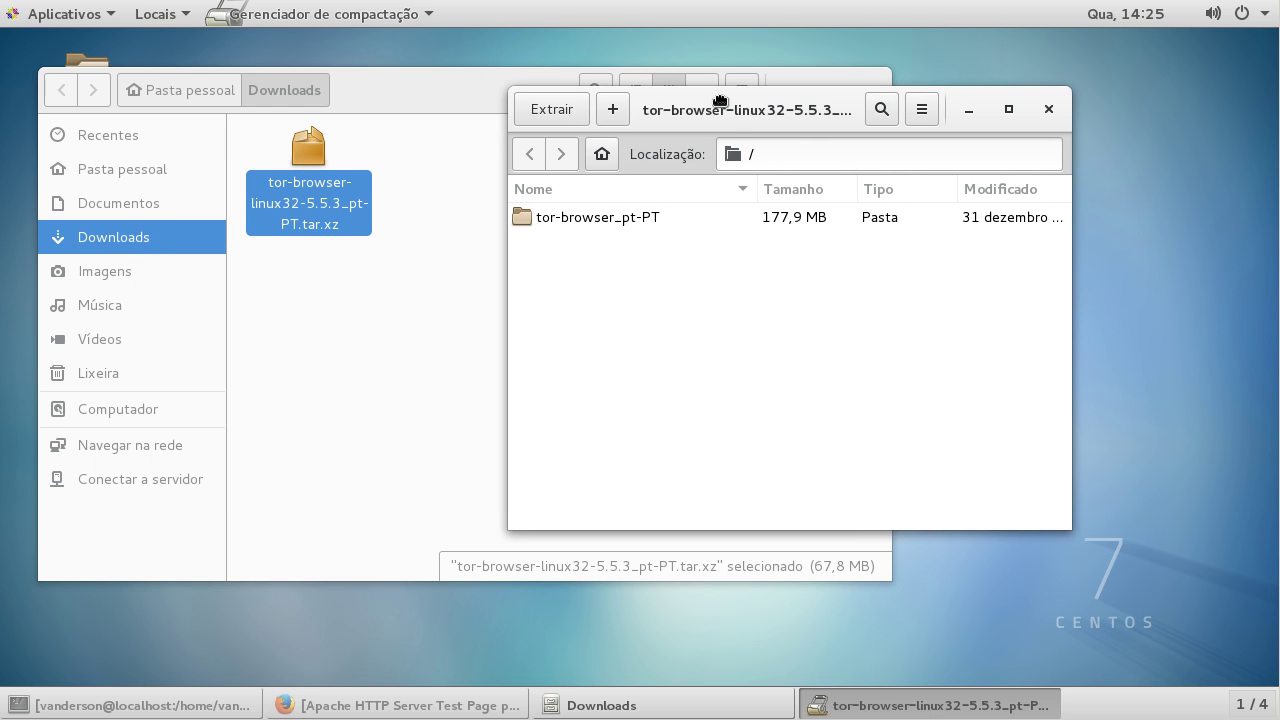
left_click(411, 92)
key("ctrl+w")
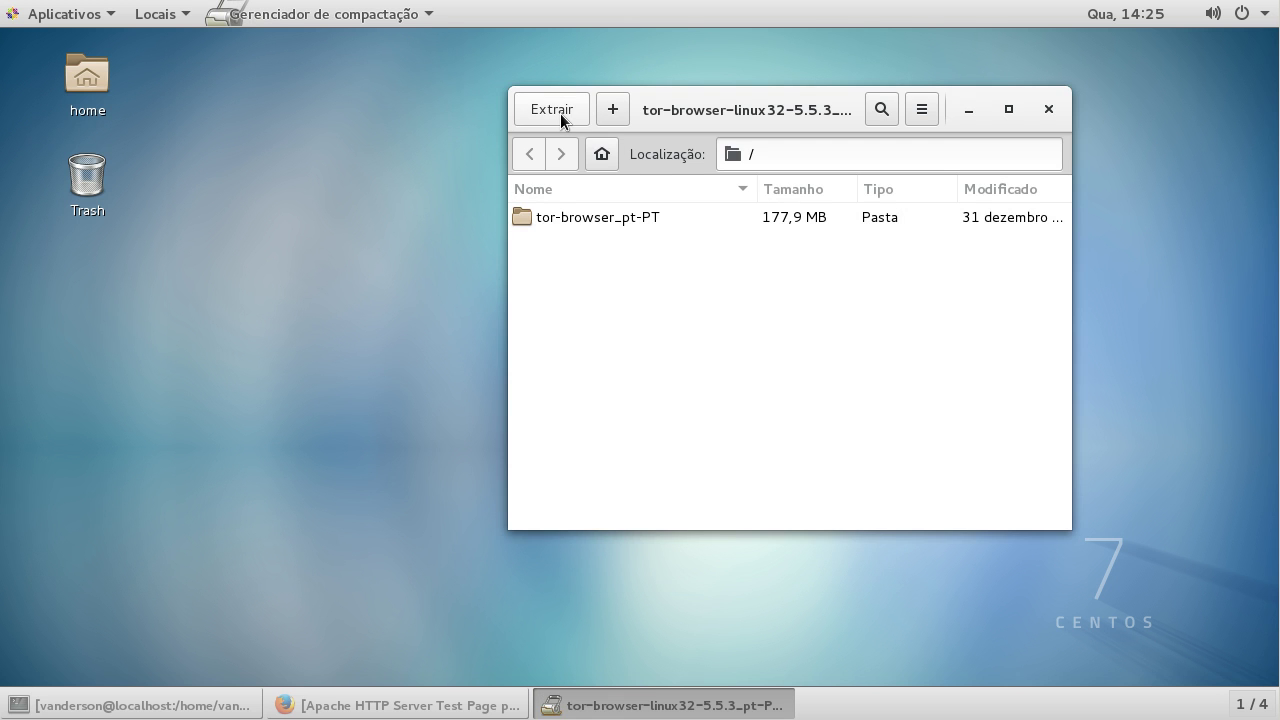
Step: Extract the archive into vanderson > Área de trabalho, then quit Archive Manager
left_click(560, 112)
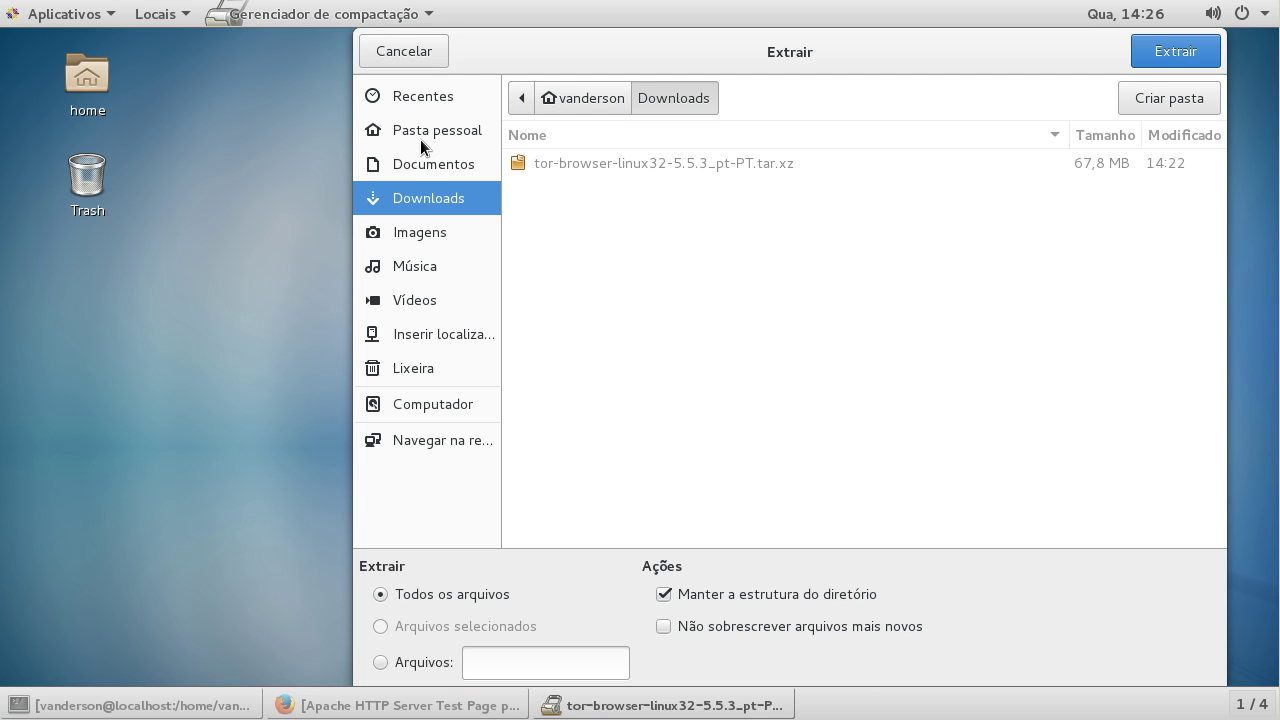
left_click(519, 99)
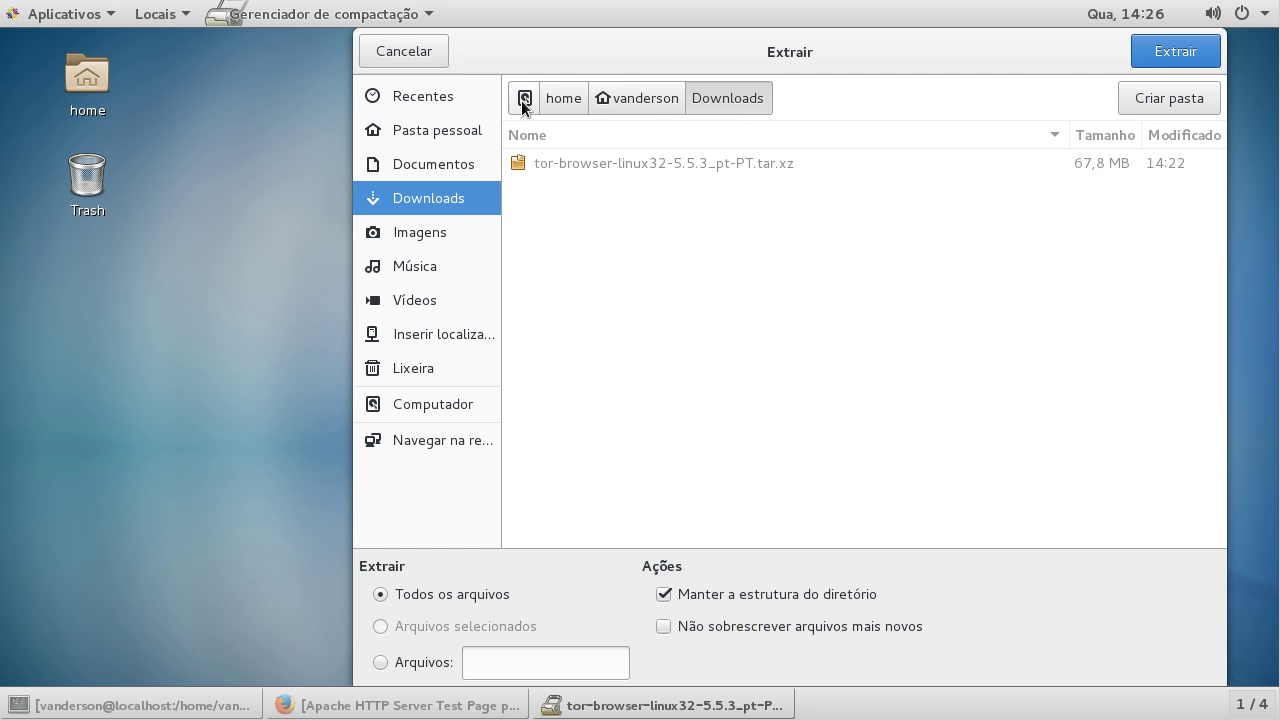
left_click(633, 99)
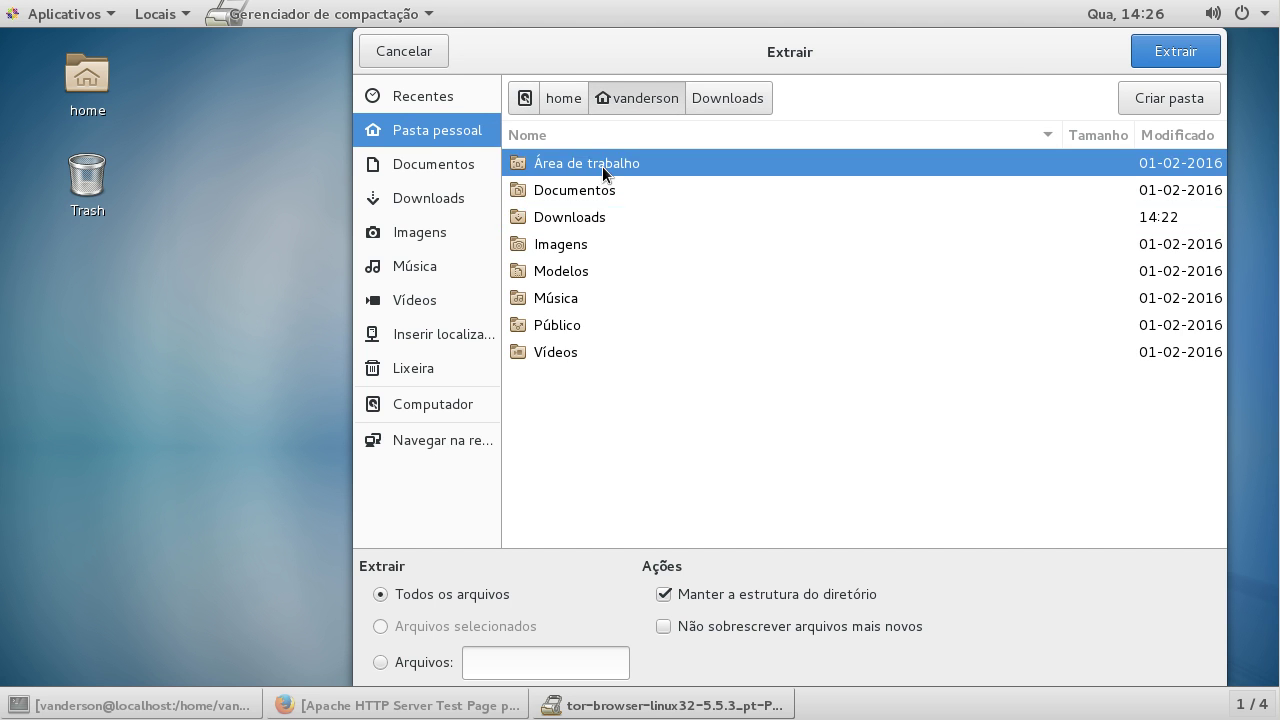
double_click(601, 166)
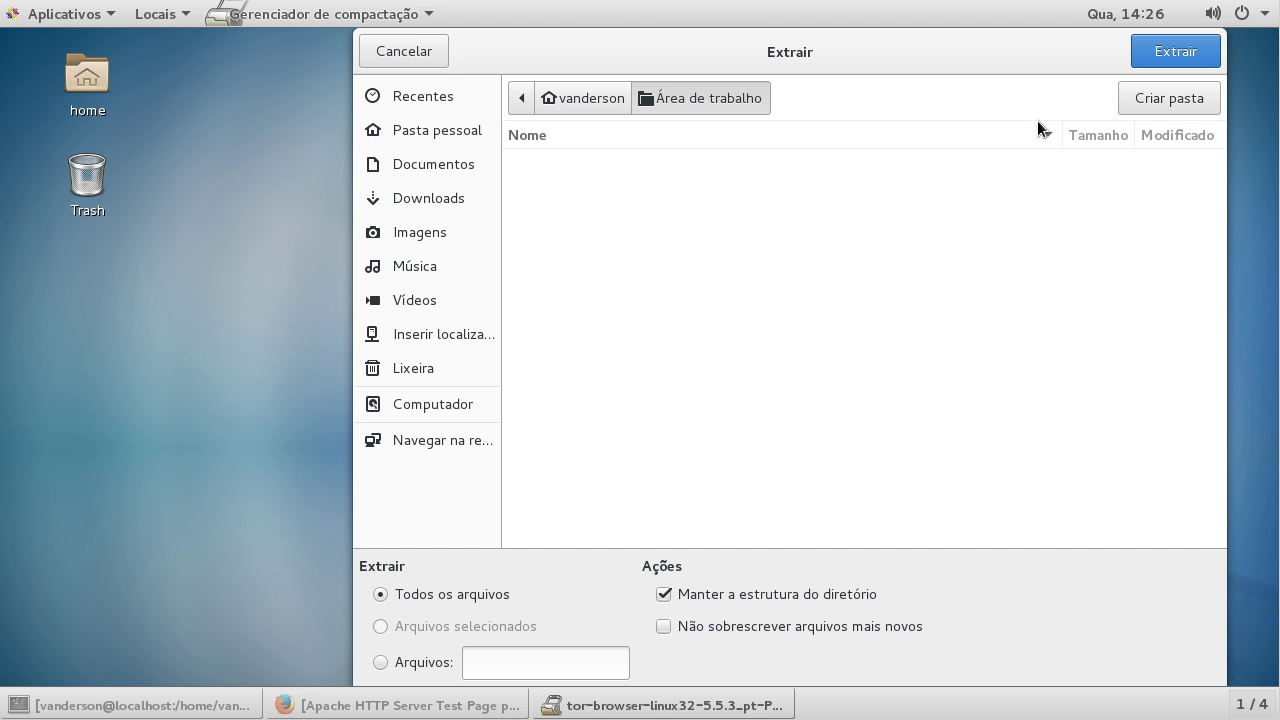
left_click(1153, 55)
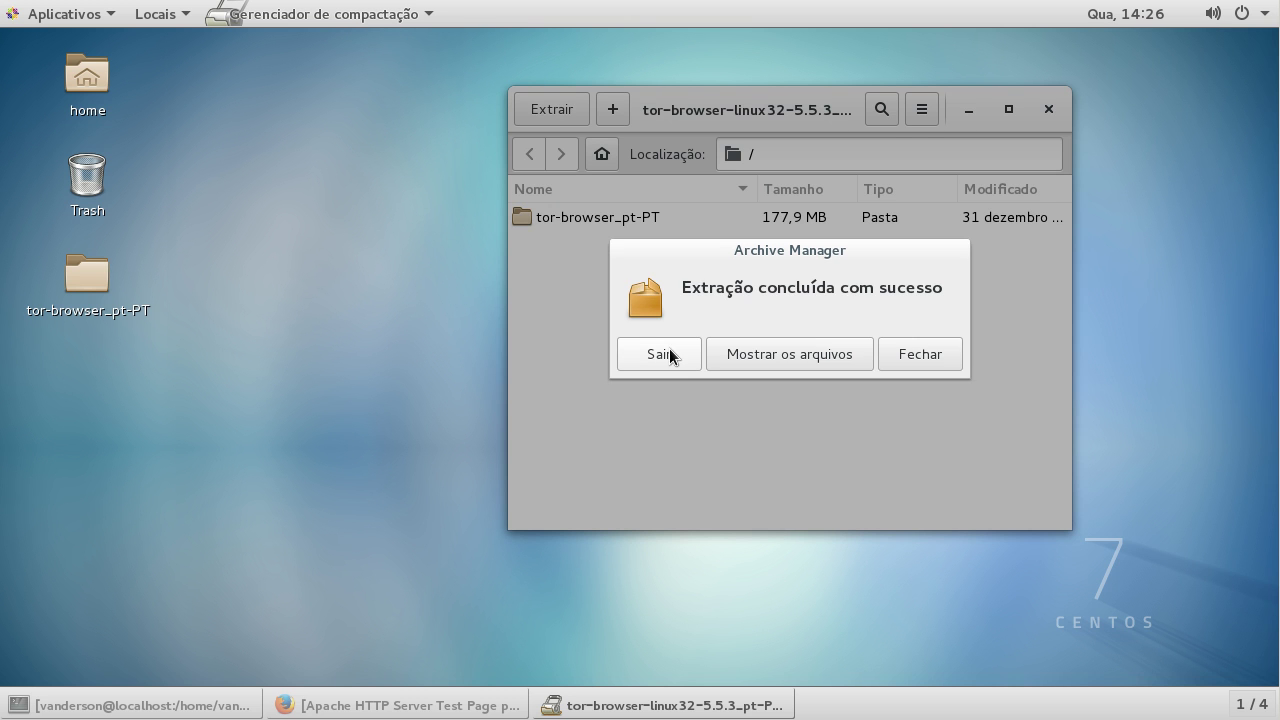
left_click(672, 356)
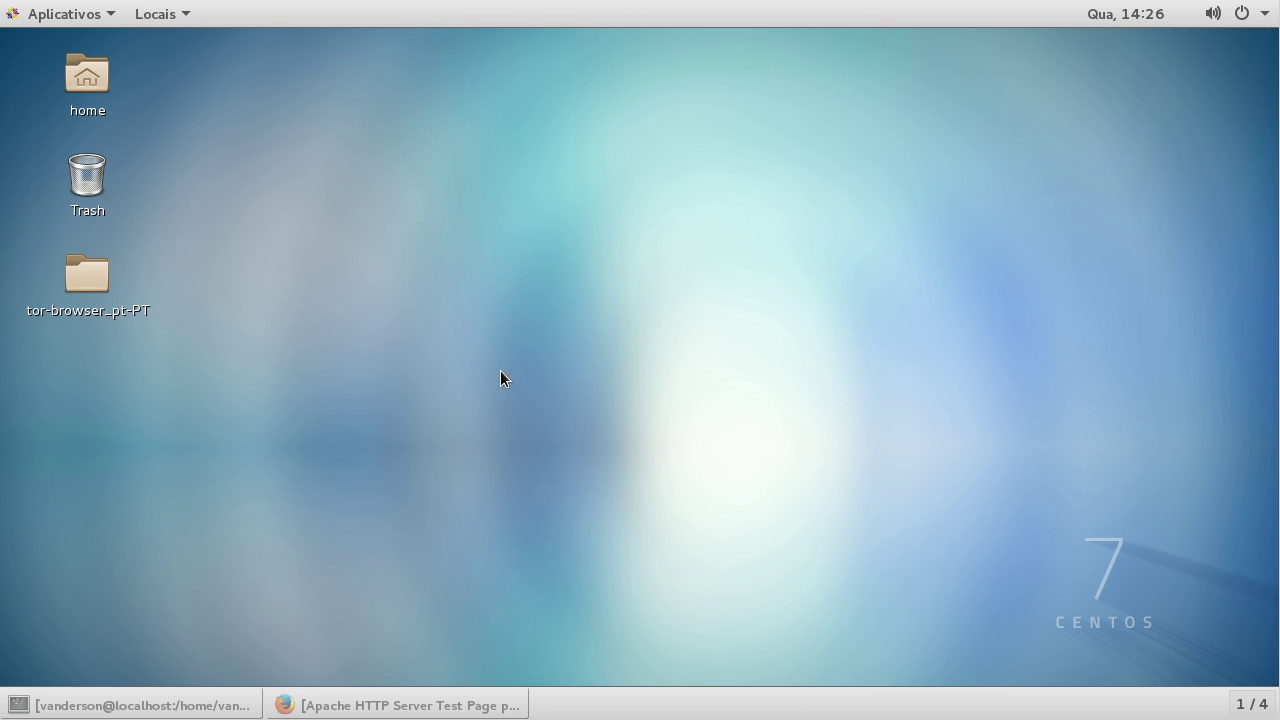
Step: Run Tor Browser Setup from the desktop tor-browser_pt-PT folder and dismiss the wrong-architecture error
left_click(87, 281)
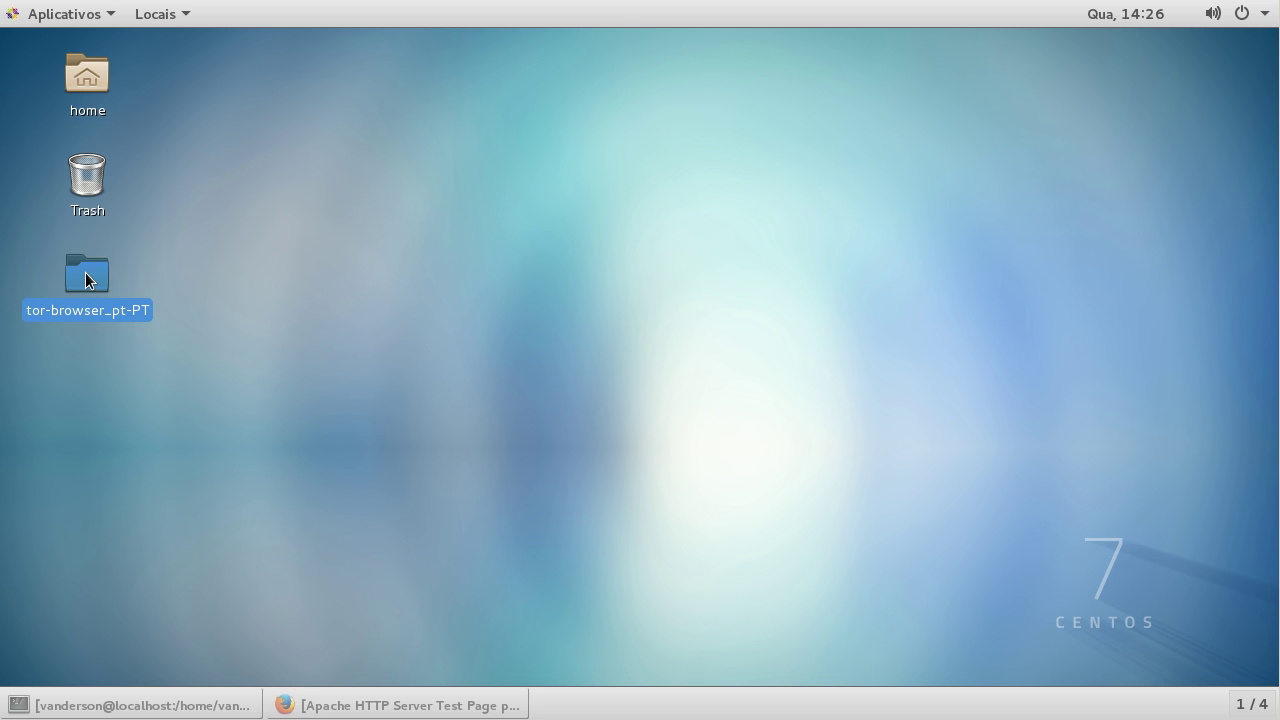
double_click(87, 280)
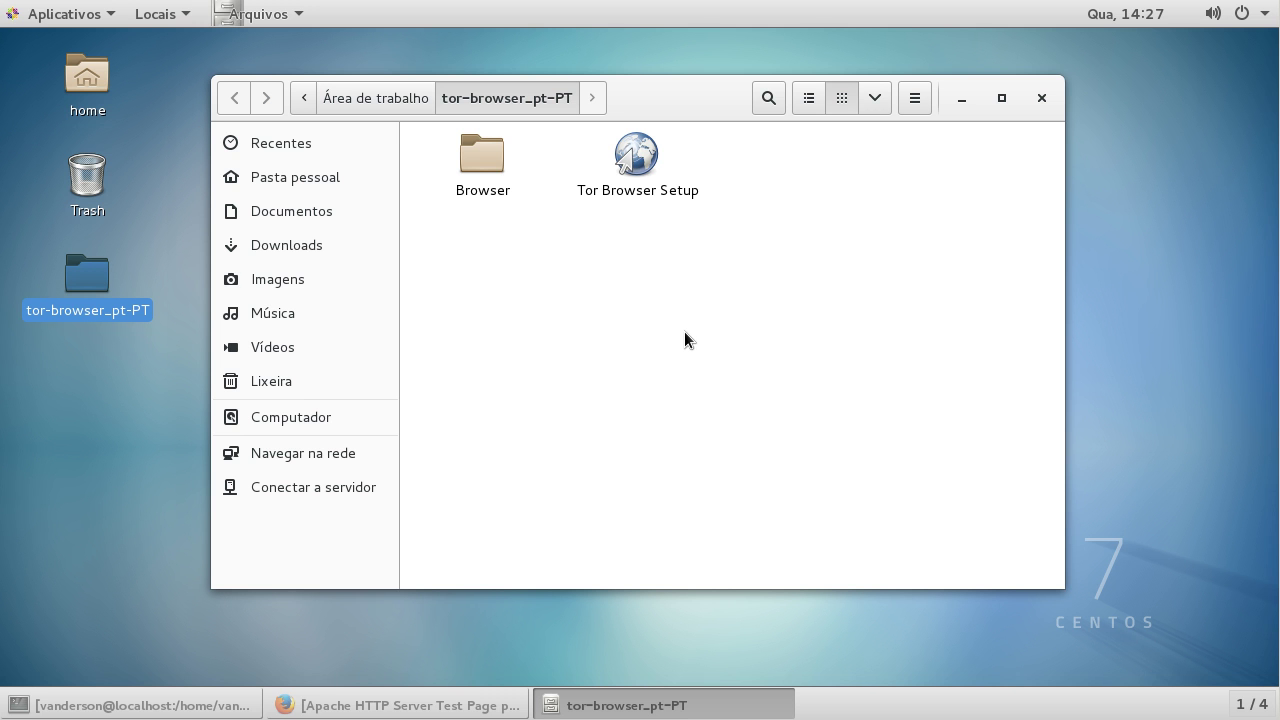
double_click(640, 168)
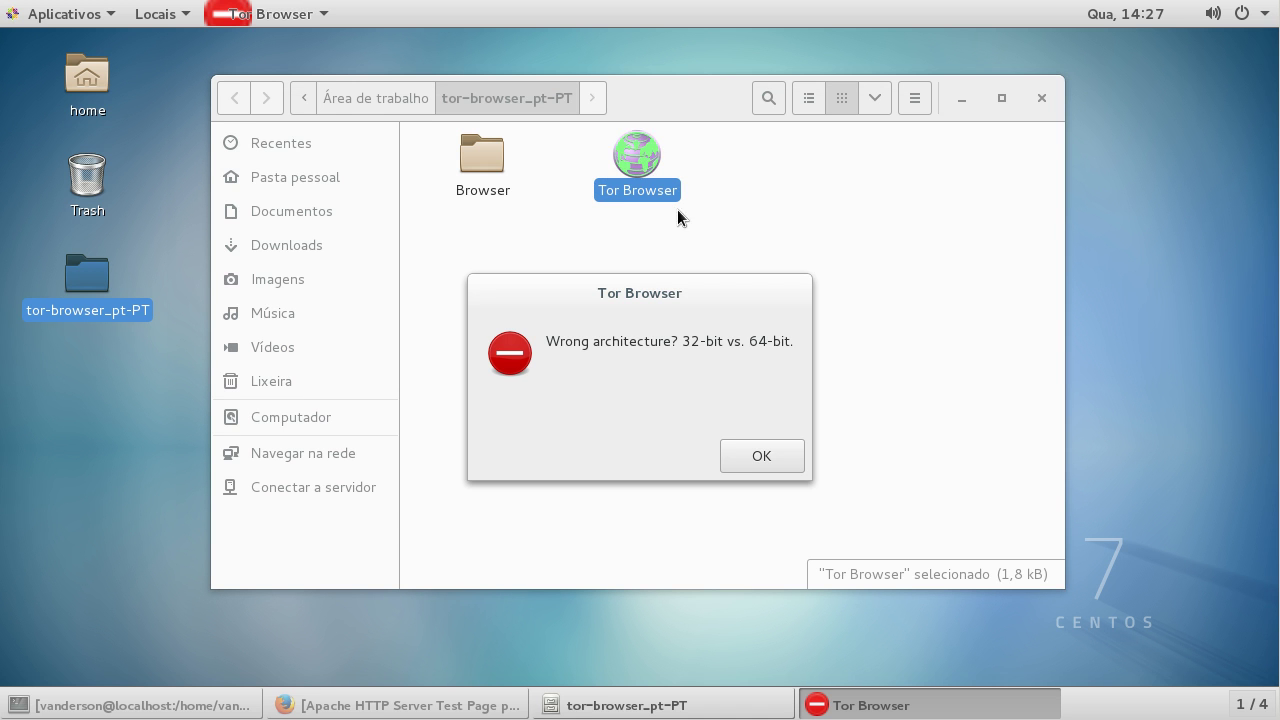
left_click_drag(560, 341, 795, 350)
left_click(757, 458)
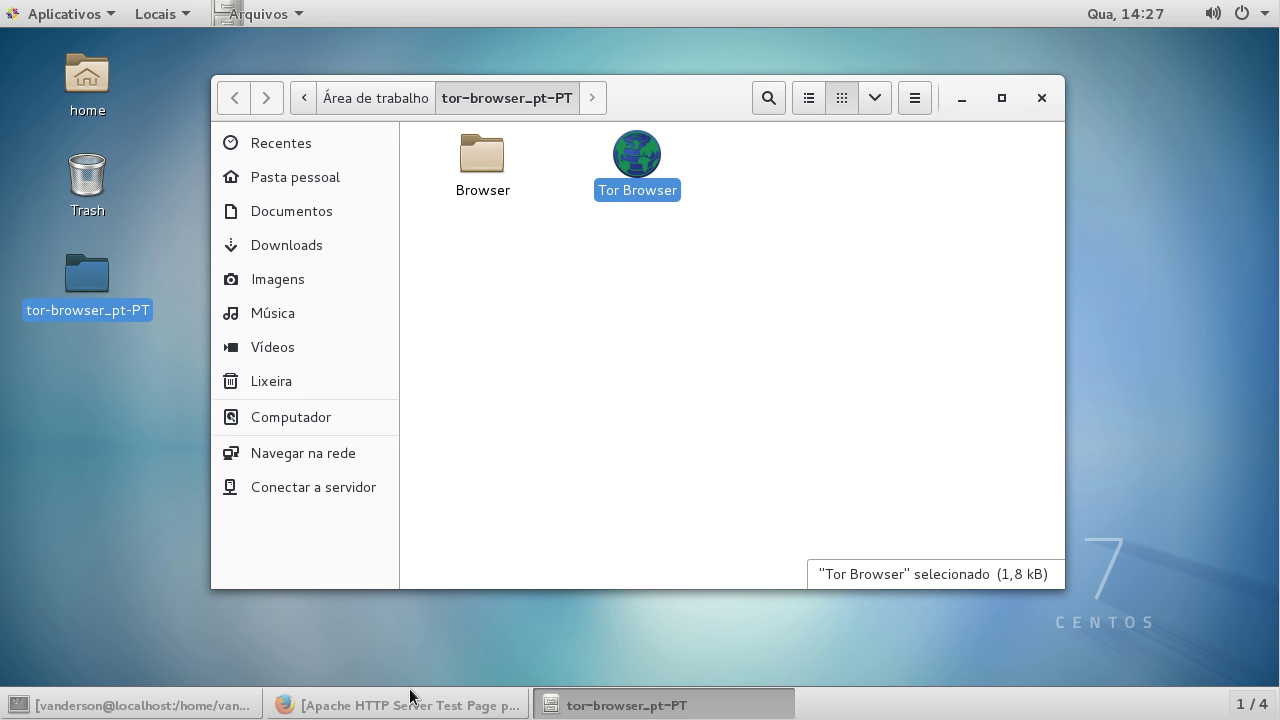
Step: Bring Firefox back to the Download Tor page and scroll down
left_click(383, 708)
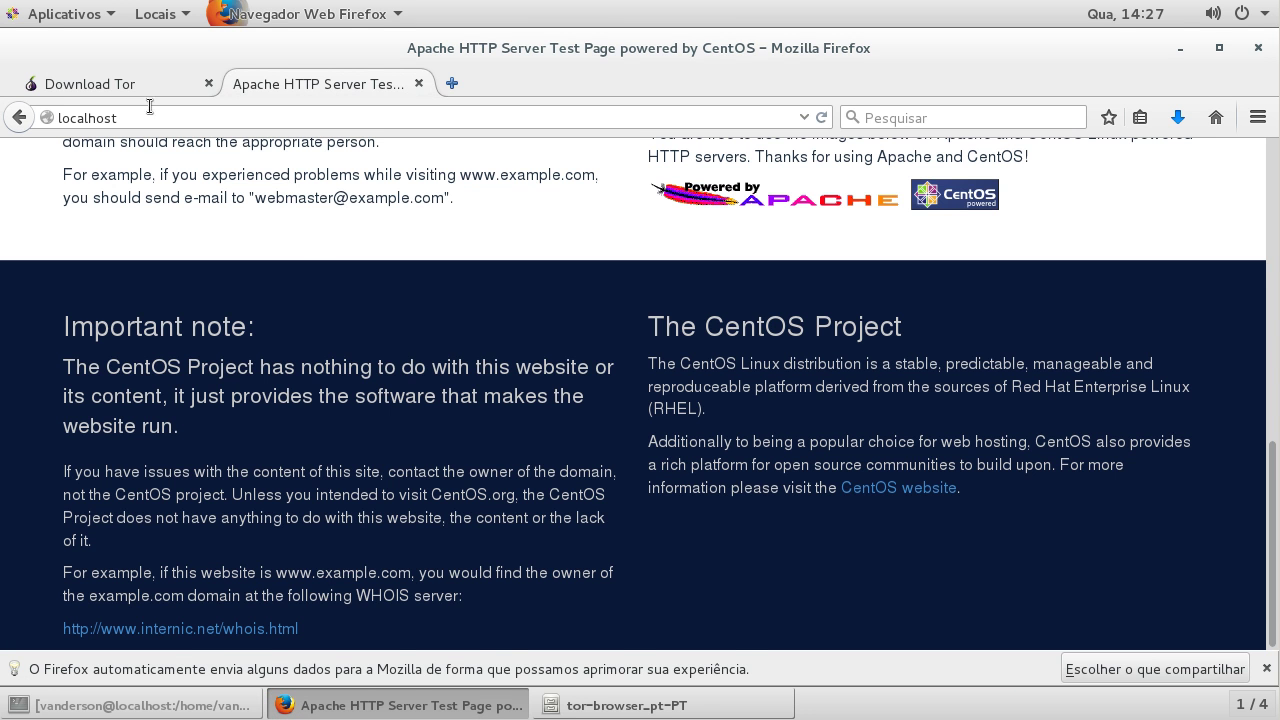
left_click(131, 83)
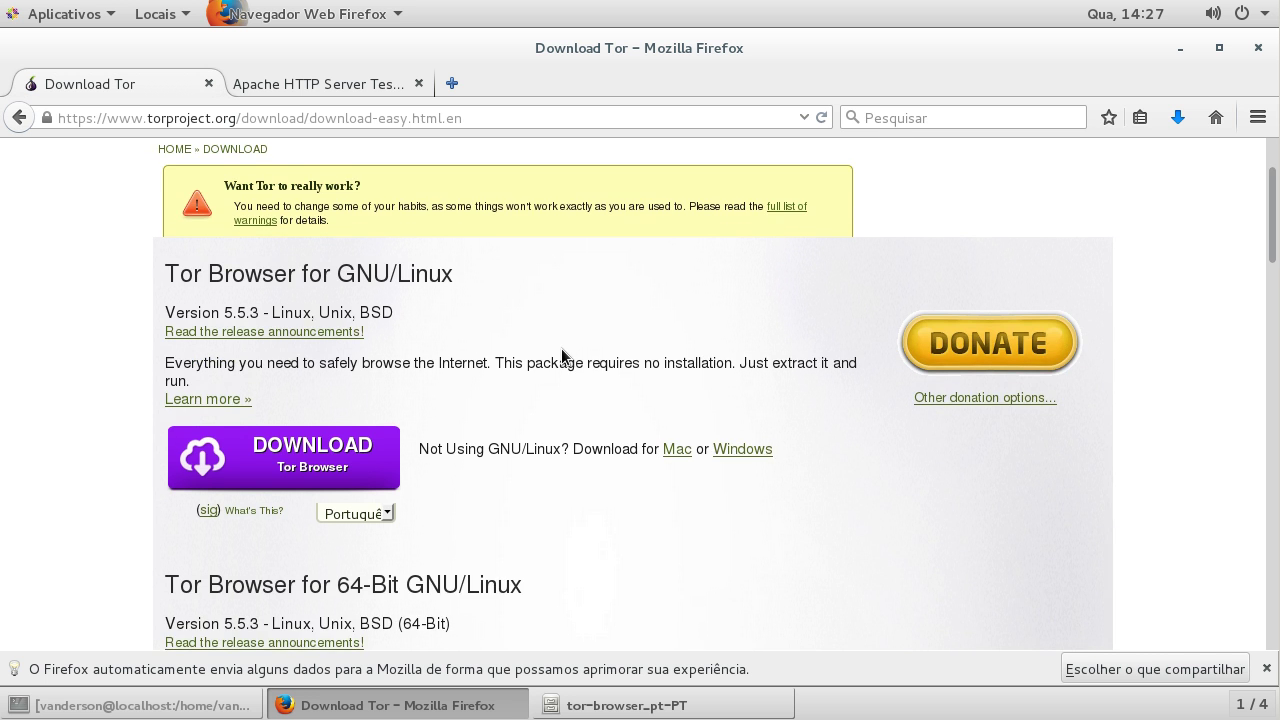
scroll(561, 352, "down", 5)
Step: Stop following the access log and run uname -a, confirming the machine is x86_64
left_click(140, 705)
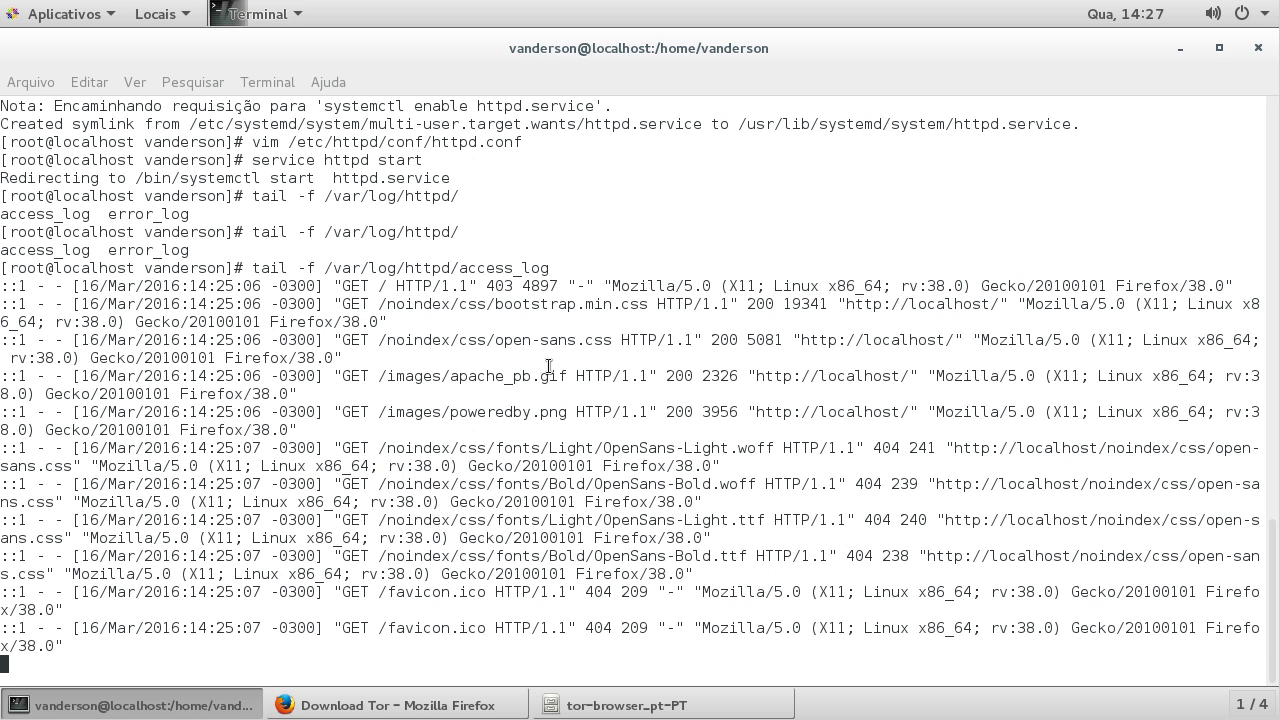
key("ctrl+c")
type("uname")
key("Return")
type("uname -a")
key("Return")
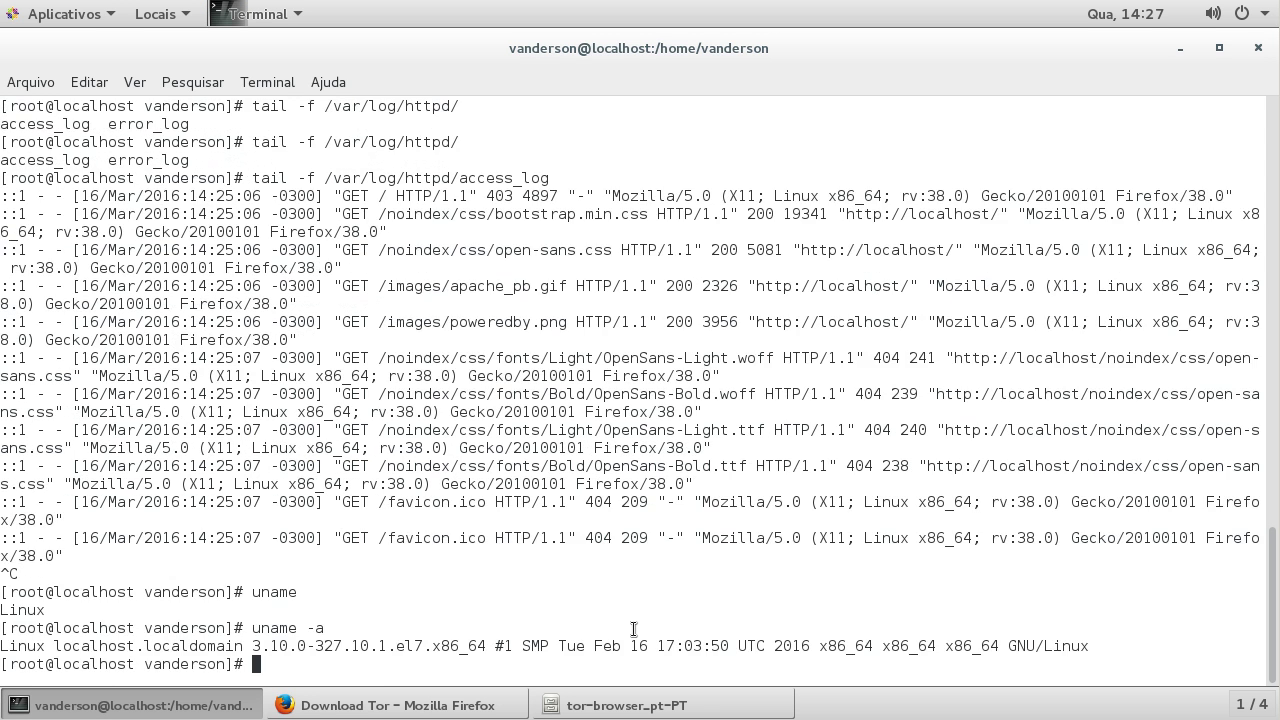
left_click_drag(890, 645, 944, 645)
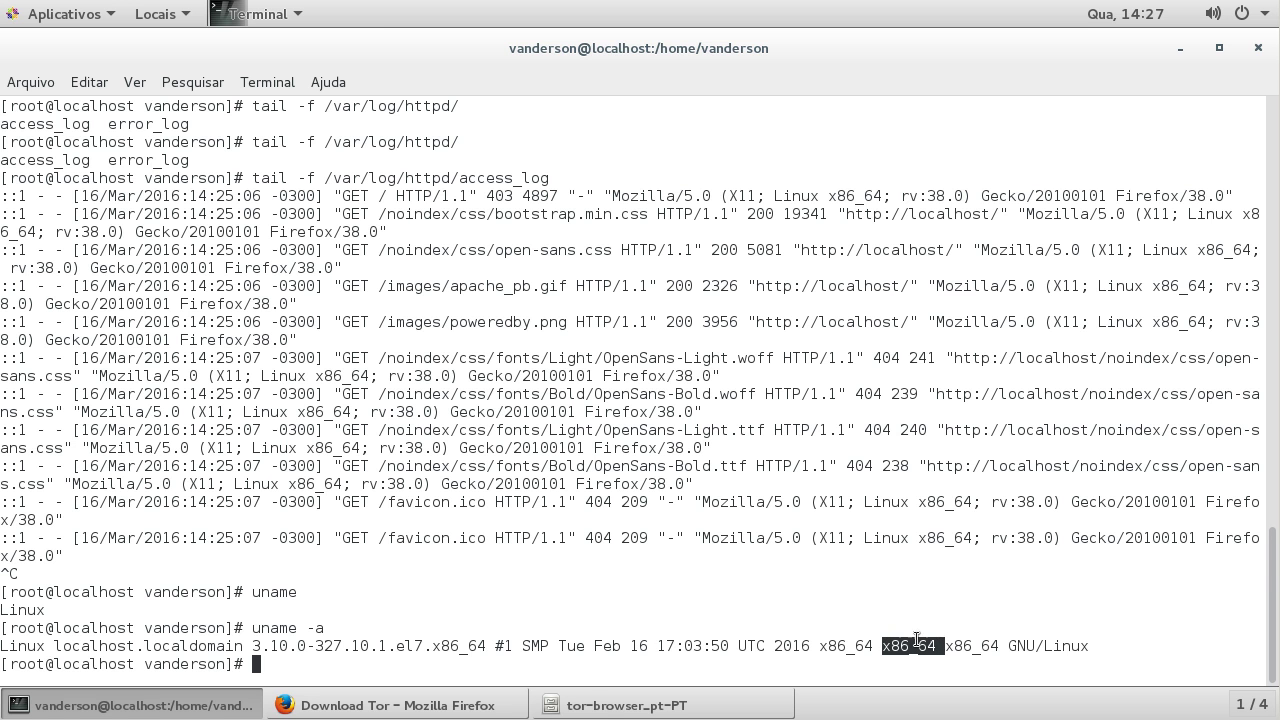
left_click(790, 645)
left_click(420, 705)
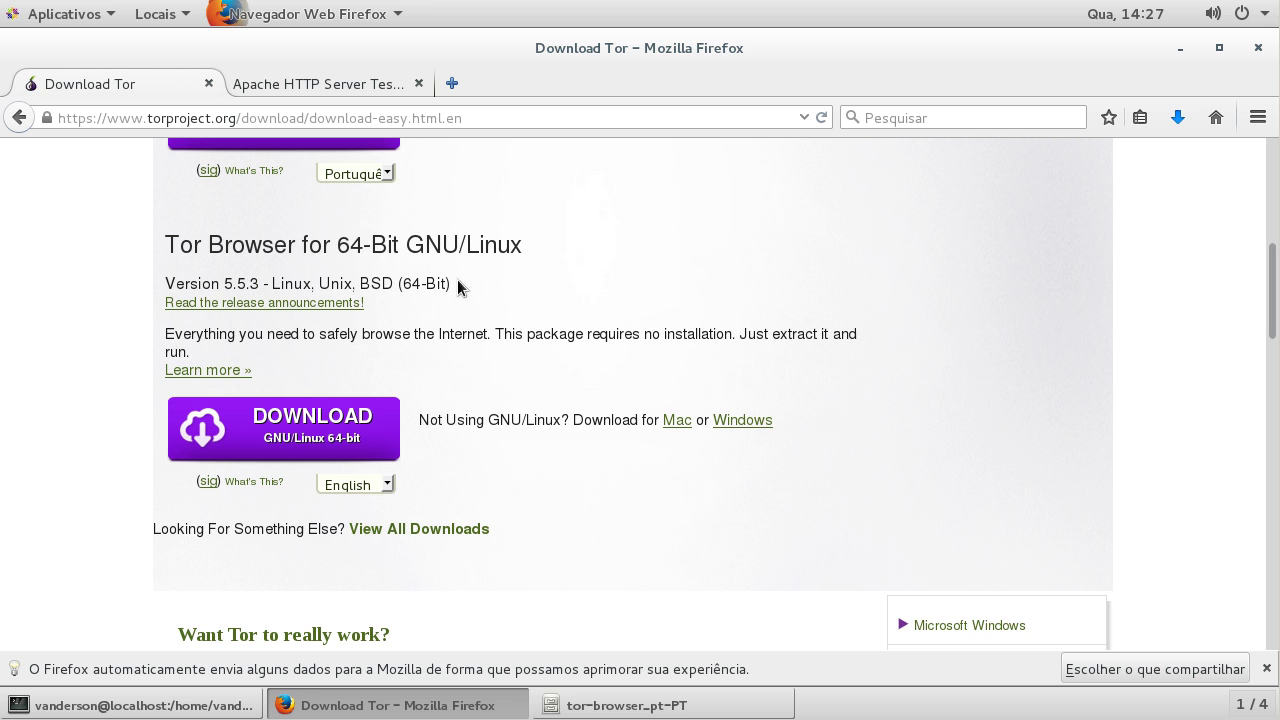
Step: Choose Português under 64-Bit GNU/Linux, save tor-browser-linux64-5.5.3_pt-PT.tar.xz, and minimize Firefox
left_click_drag(165, 244, 522, 248)
left_click(490, 322)
left_click(379, 488)
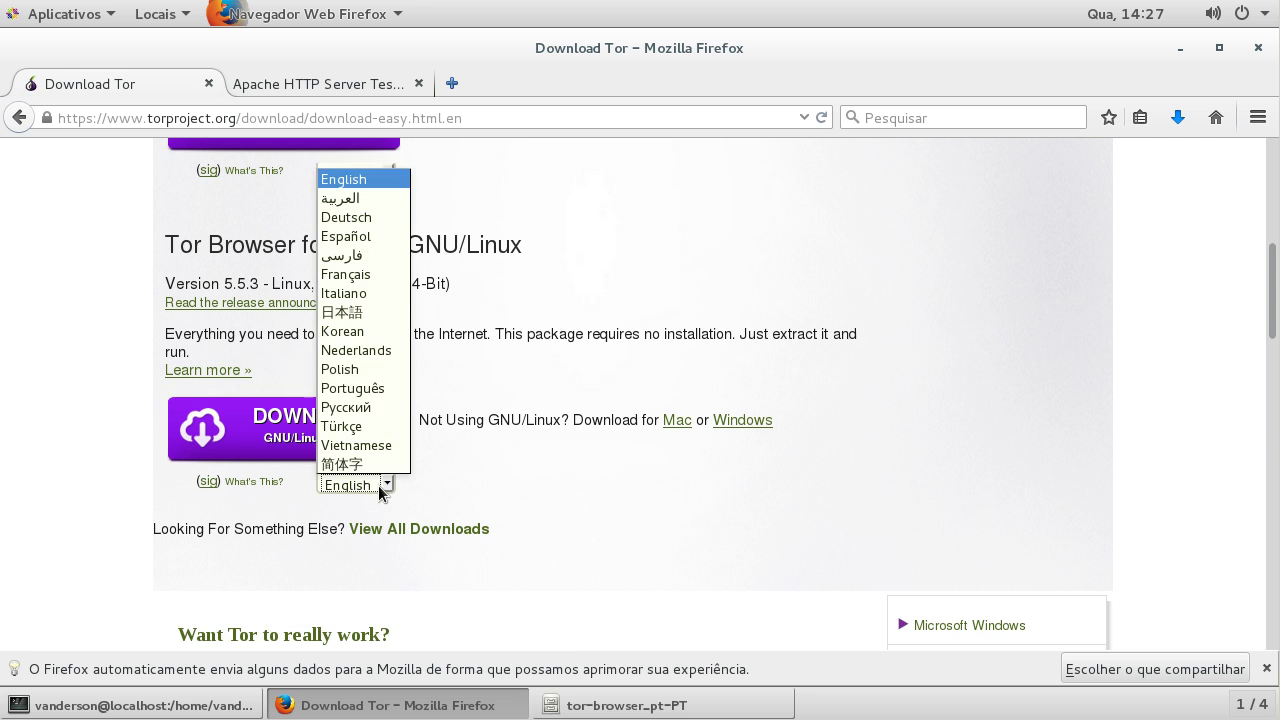
left_click(371, 394)
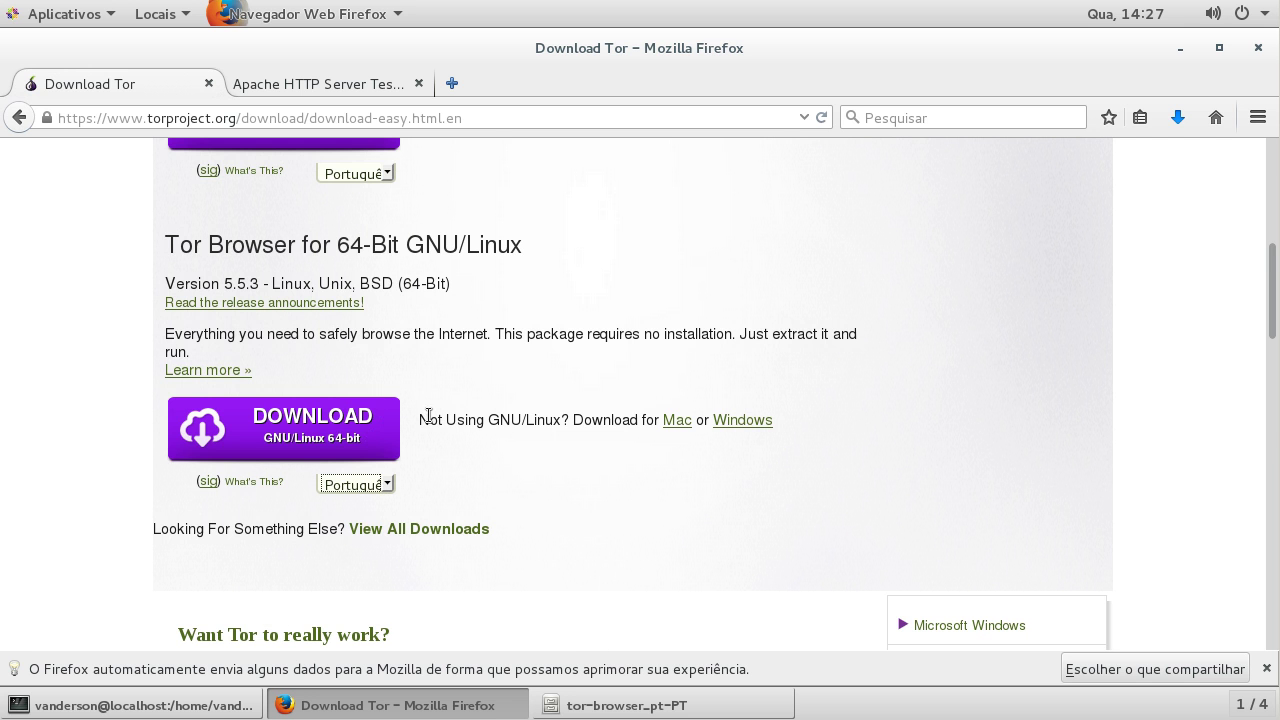
left_click(320, 430)
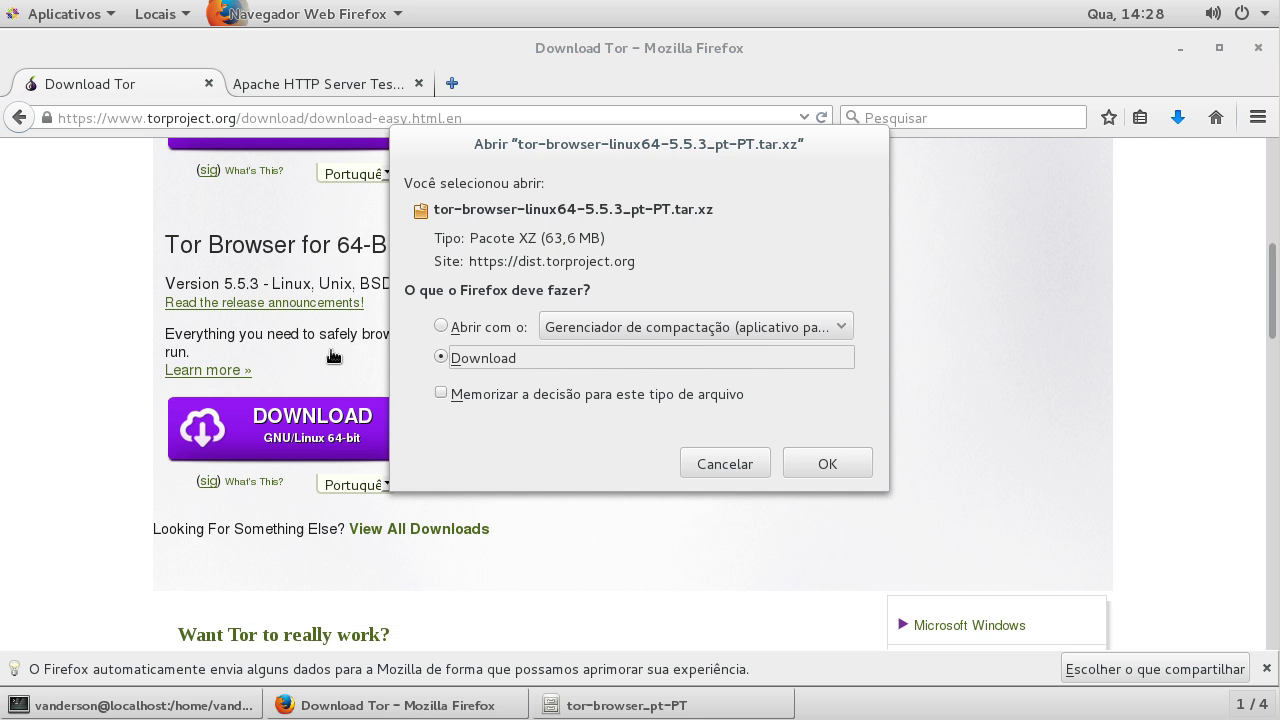
left_click(833, 465)
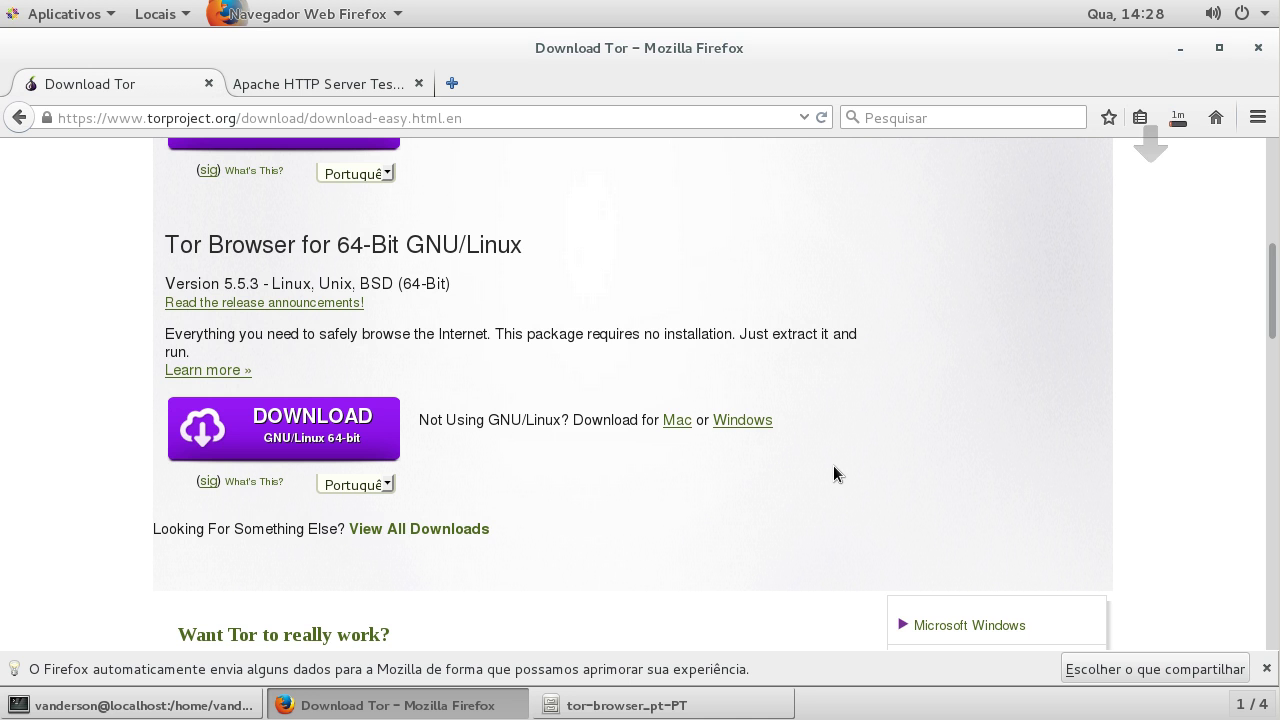
left_click(1180, 48)
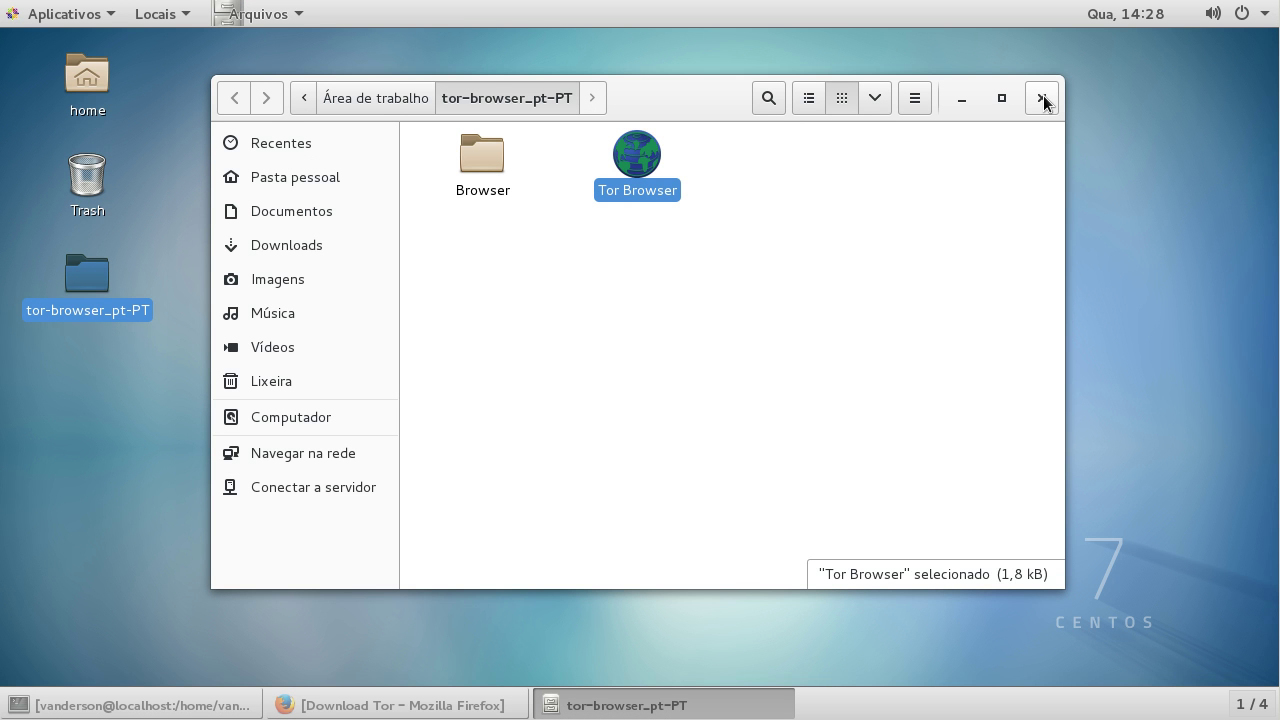
Step: Close the folder window and permanently delete the 32-bit tor-browser_pt-PT desktop folder with Shift+Delete
key("ctrl+w")
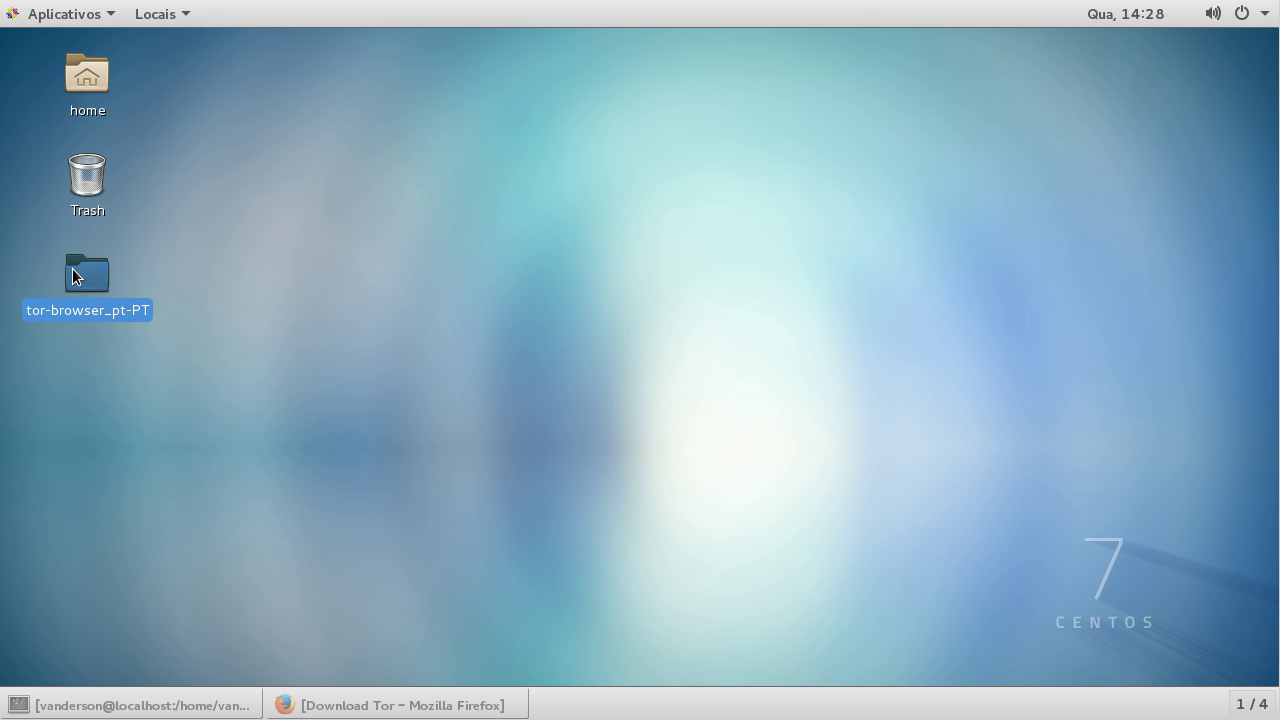
key("shift+Delete")
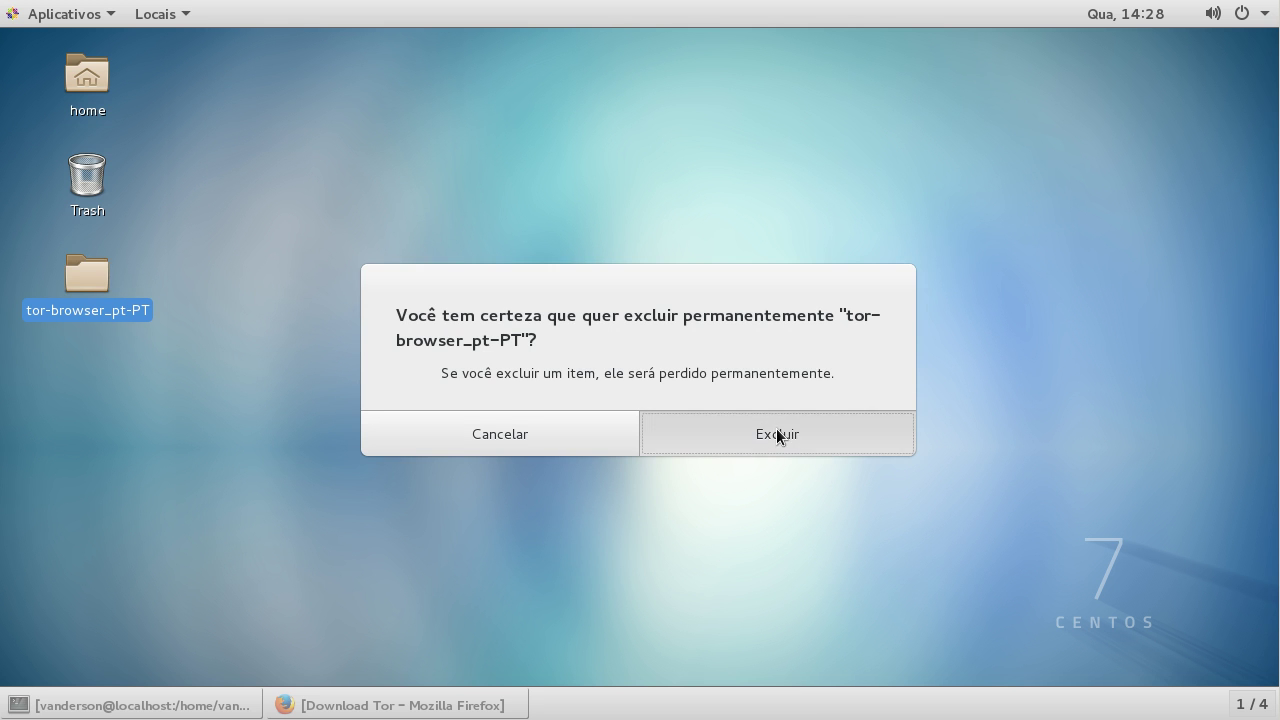
left_click(776, 428)
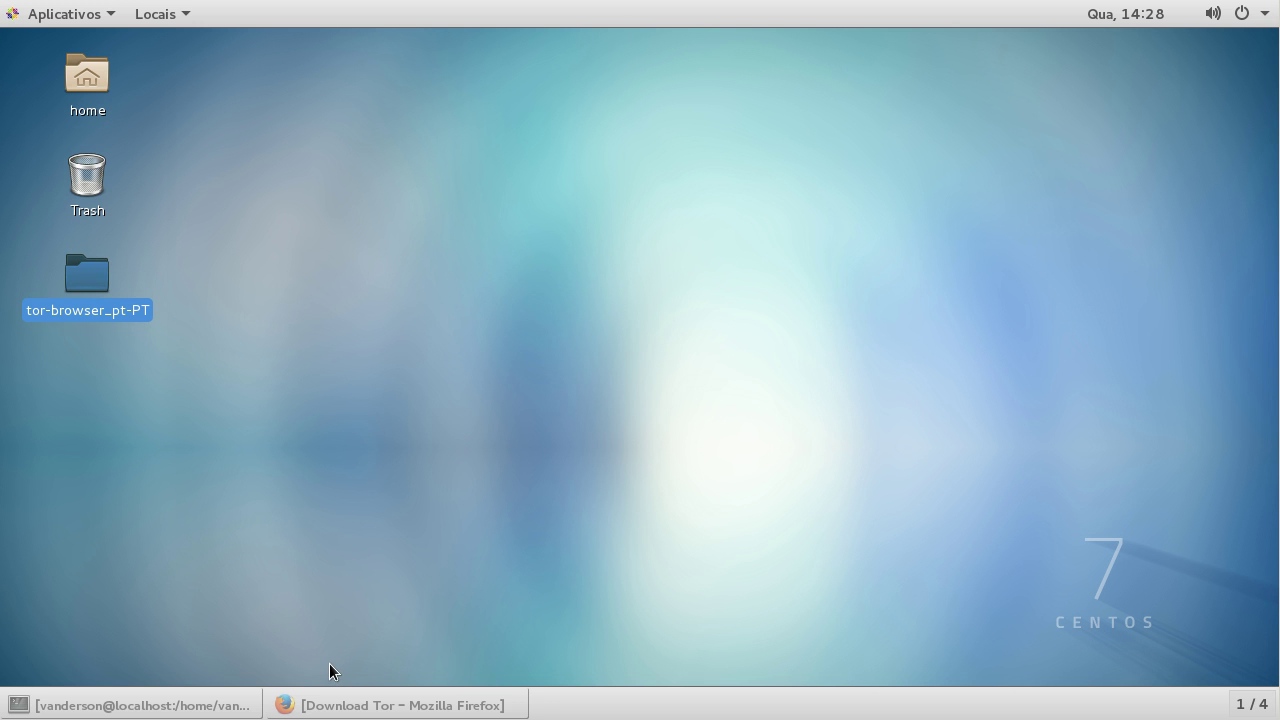
left_click(351, 710)
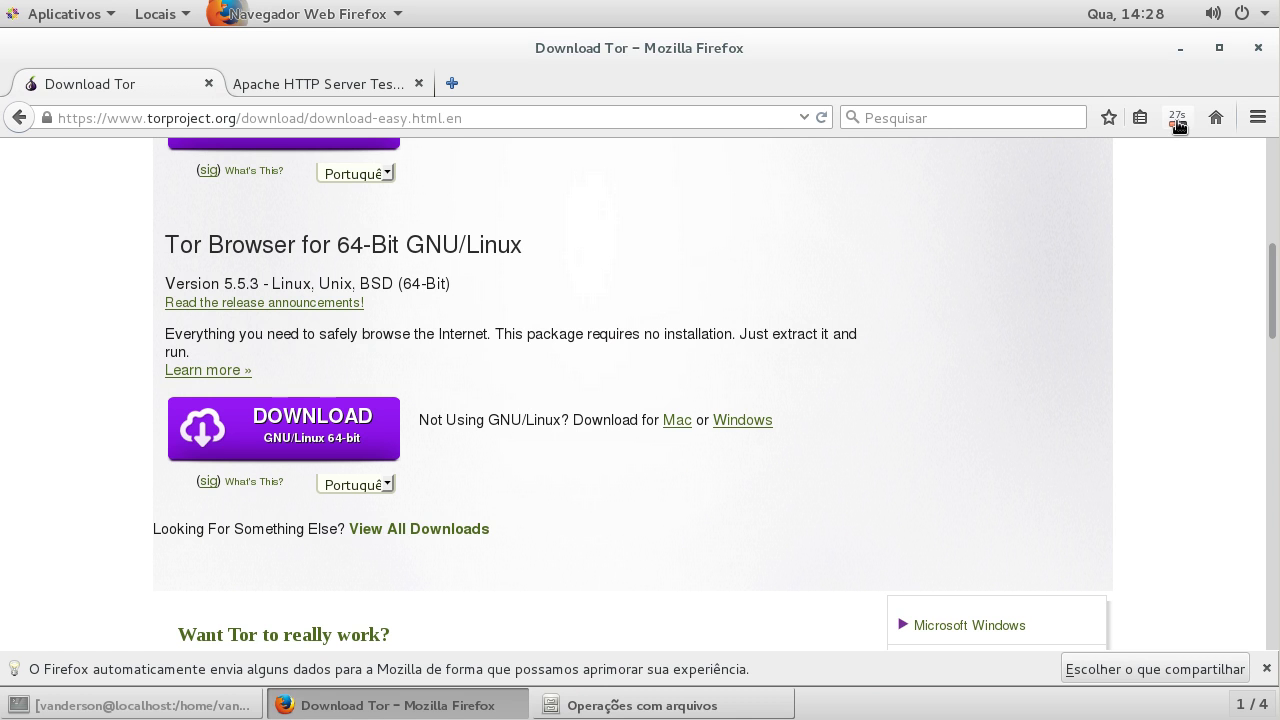
Step: From Firefox's Downloads panel, show tor-browser-linux64-5.5.3_pt-PT.tar.xz in its Downloads folder
left_click(1178, 119)
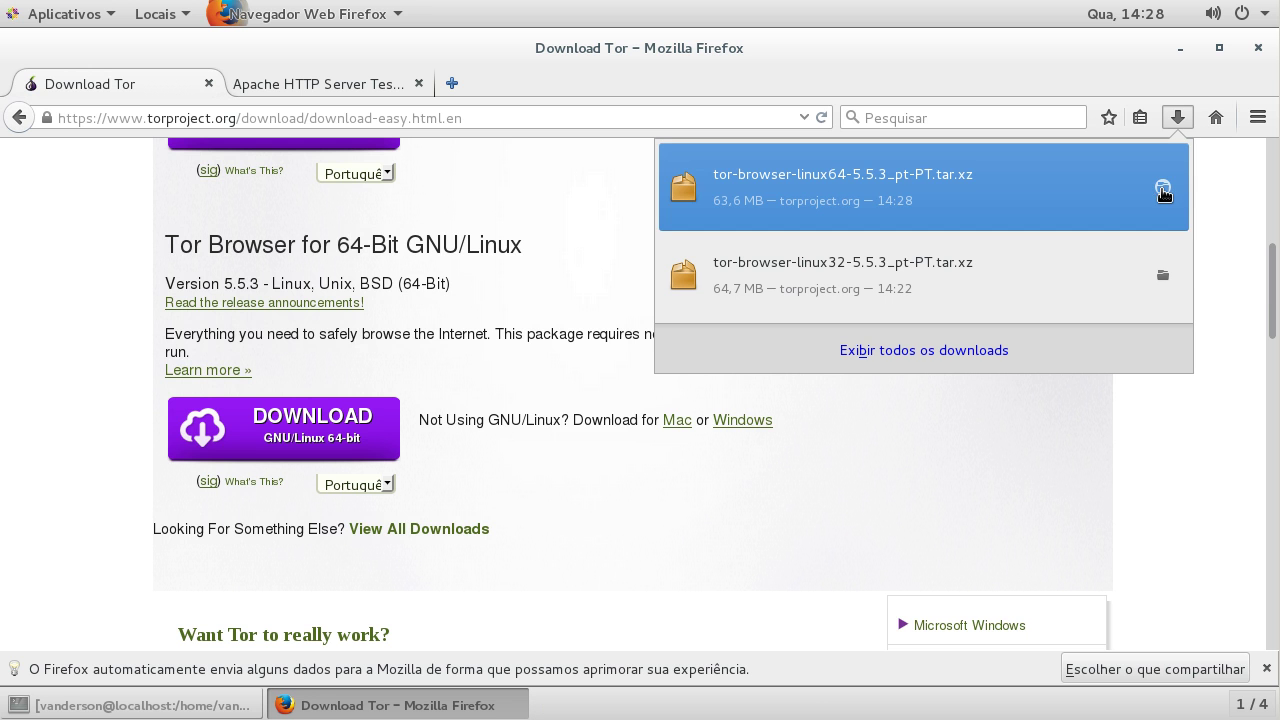
left_click(1163, 188)
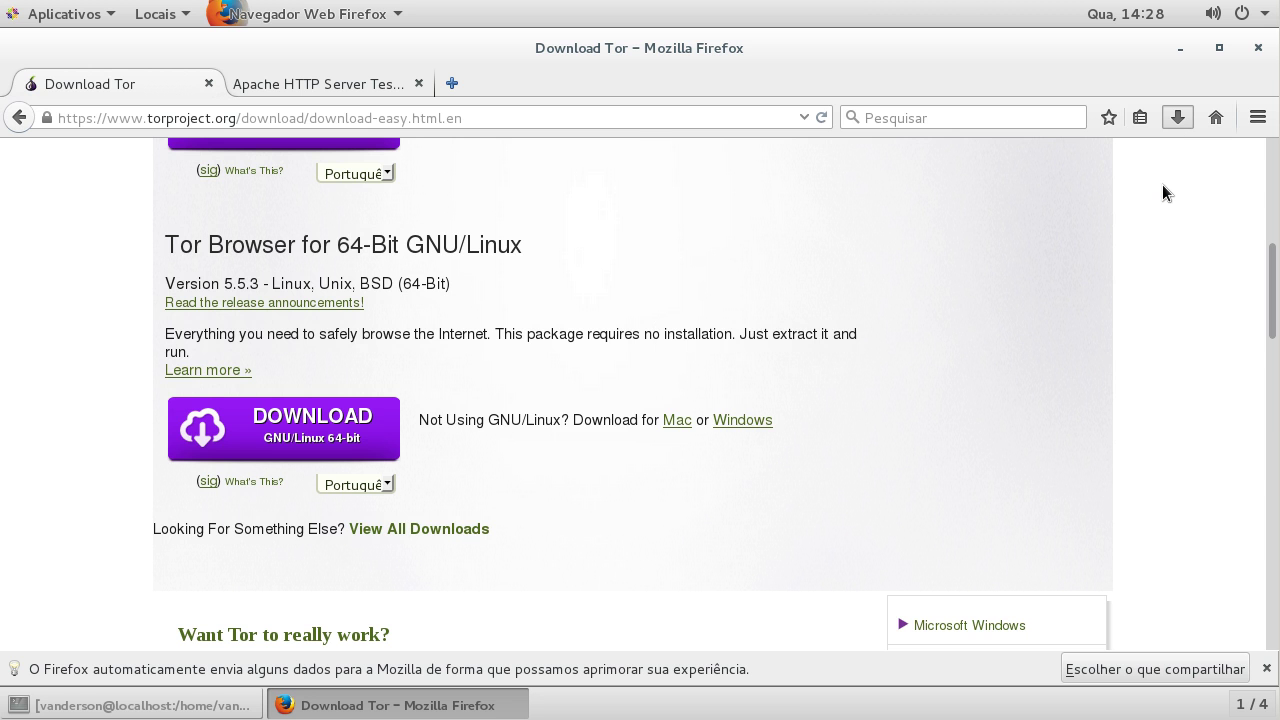
left_click(1180, 48)
left_click(452, 186)
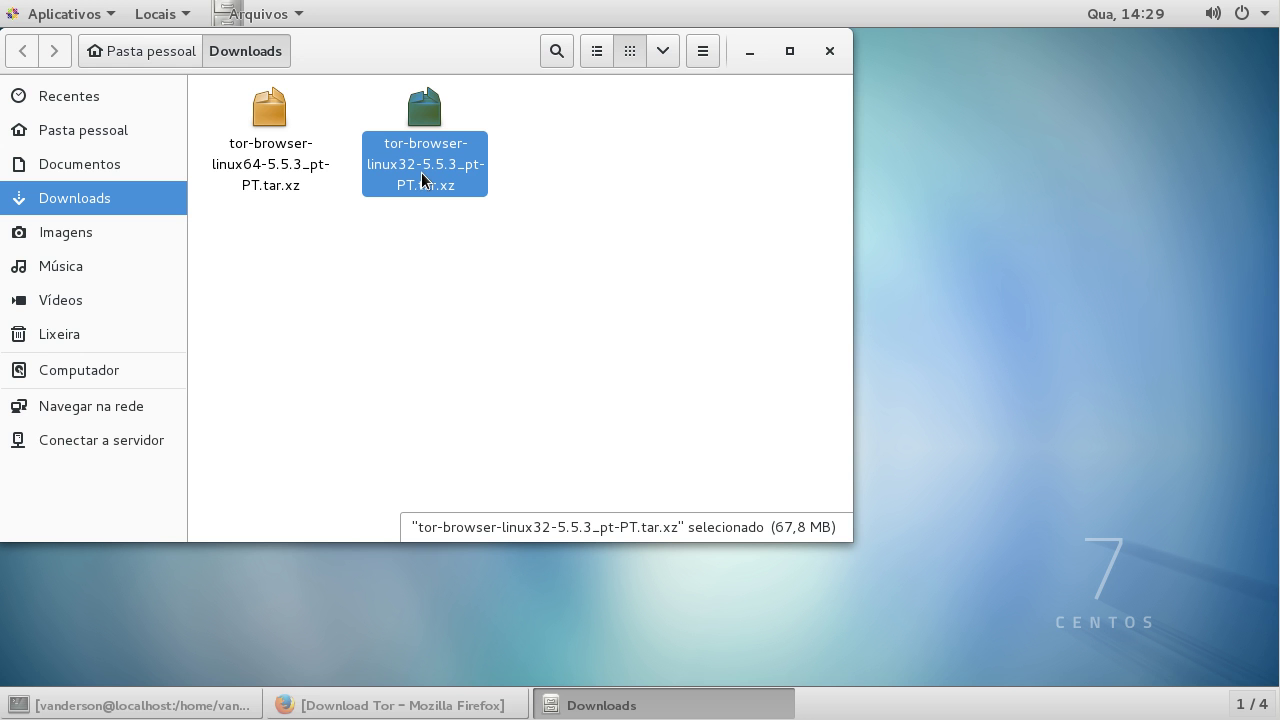
Step: Open tor-browser-linux64-5.5.3_pt-PT.tar.xz with 'Abrir com Gerenciador de compactação'
left_click(269, 152)
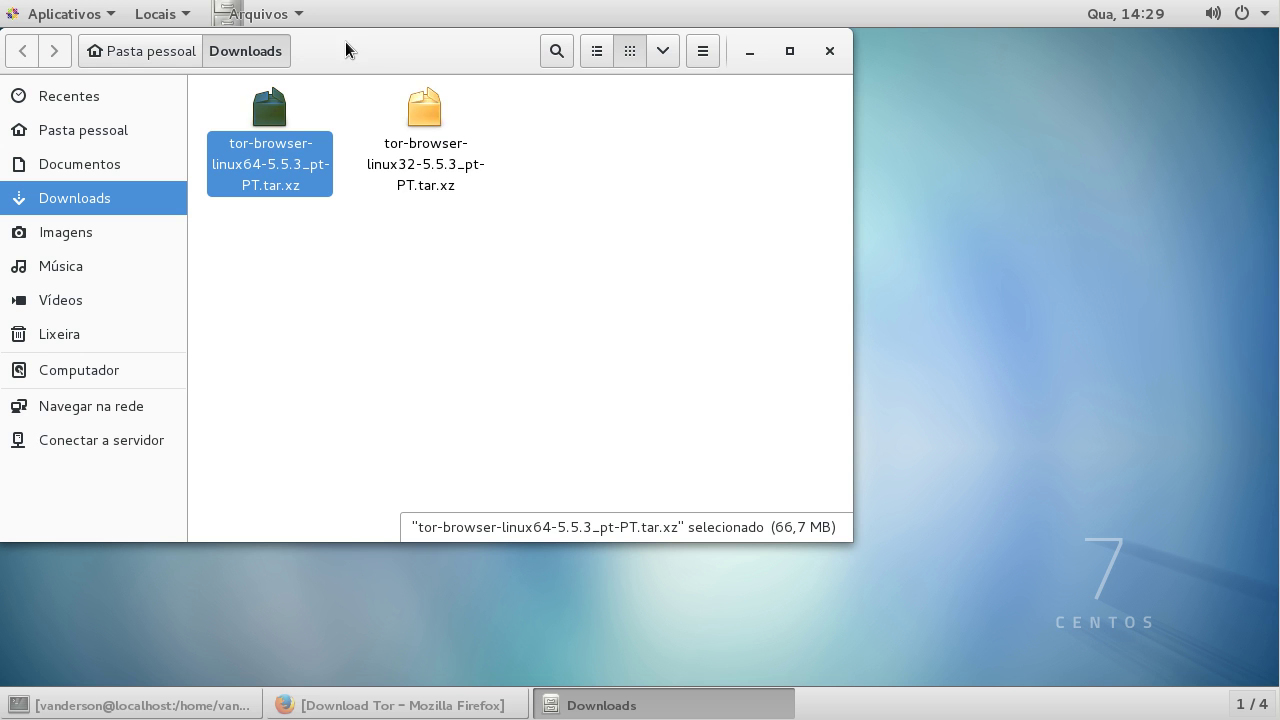
left_click_drag(477, 83, 663, 109)
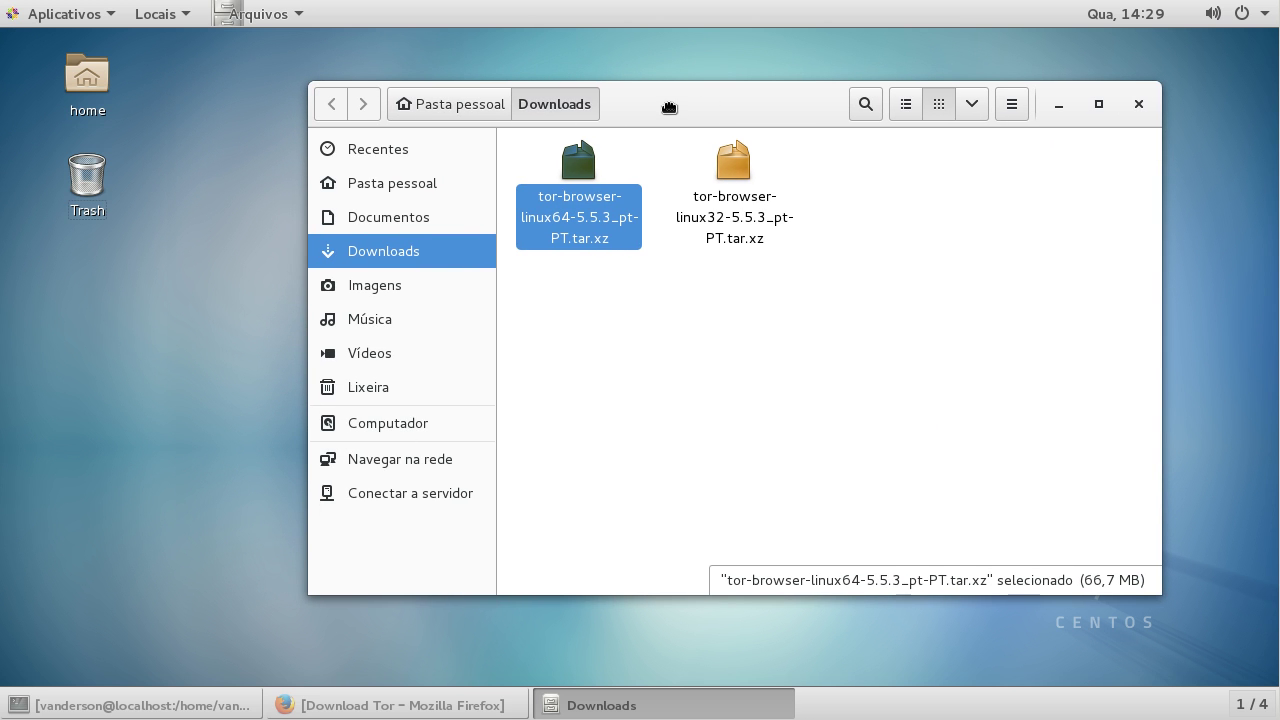
right_click(576, 168)
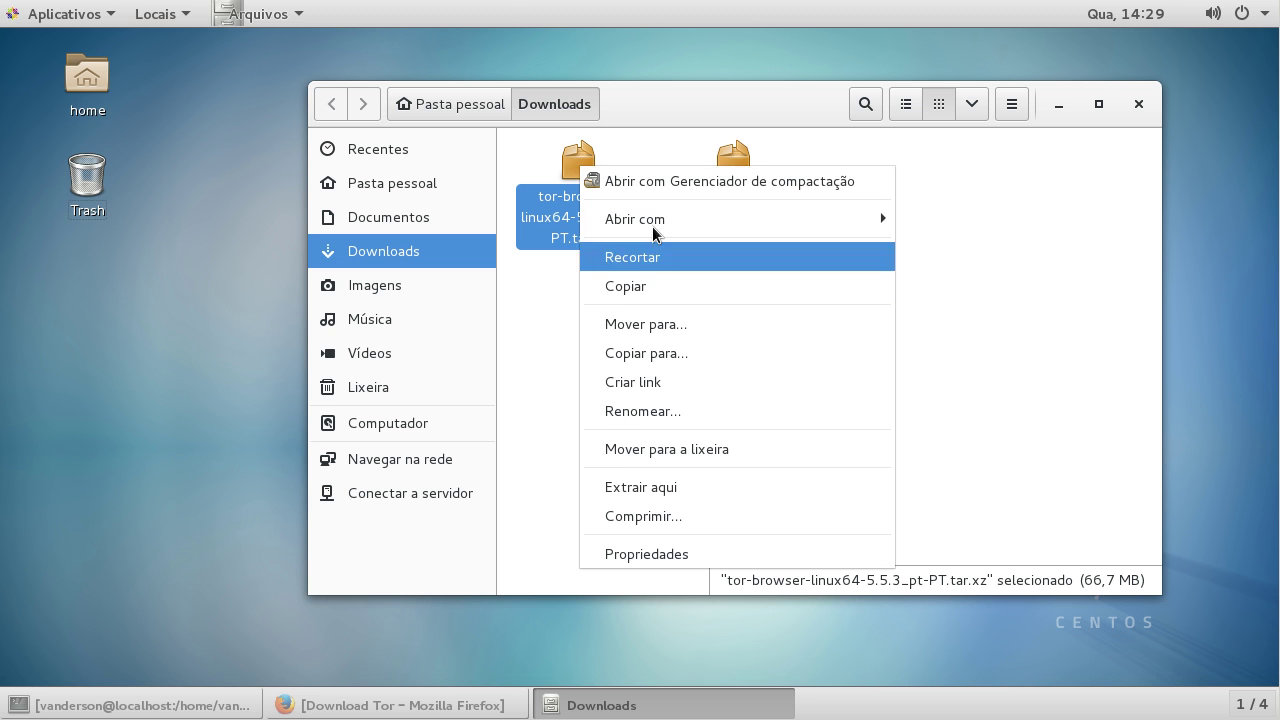
left_click(726, 184)
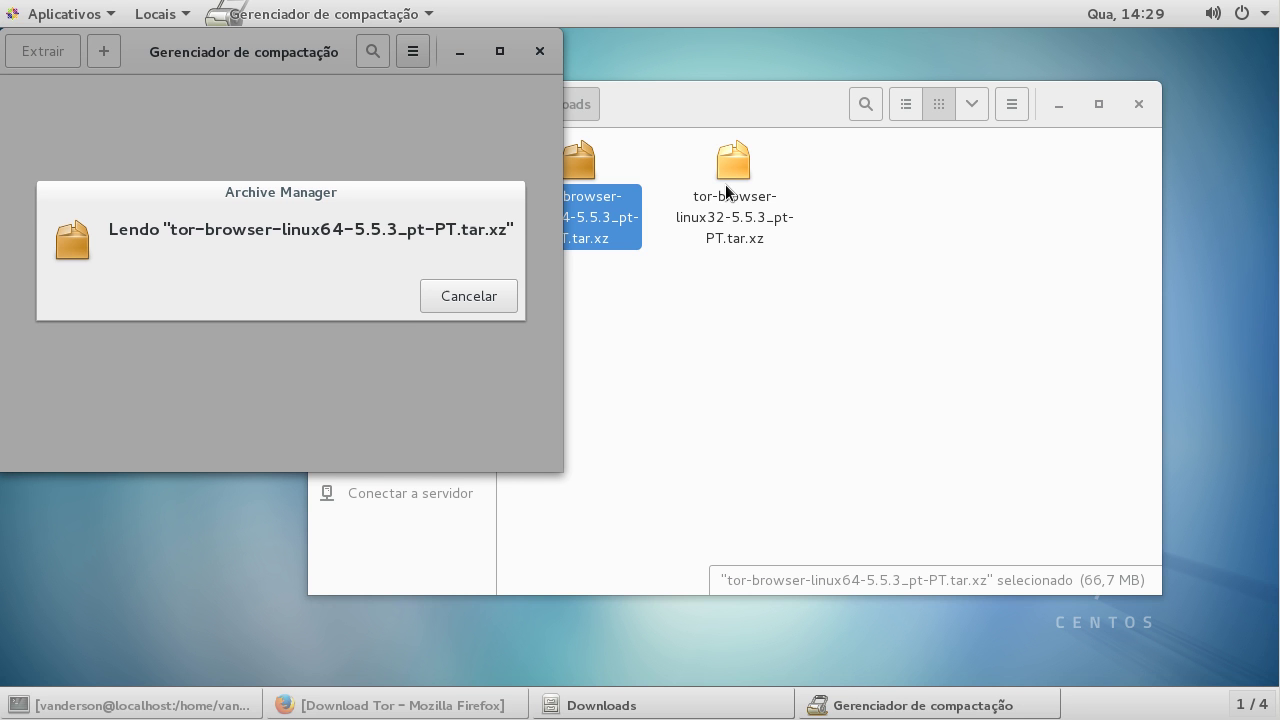
left_click_drag(93, 58, 548, 165)
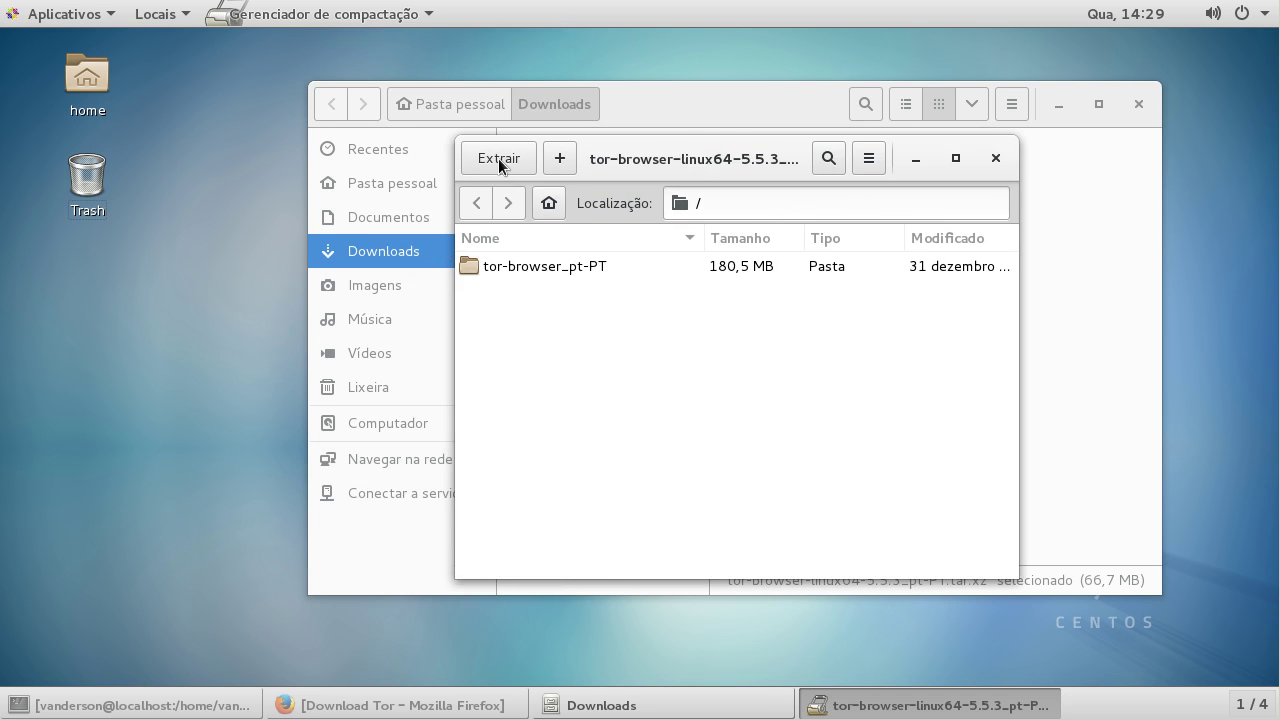
Step: Extract the 64-bit archive into Pasta pessoal > Área de trabalho, close Downloads, and quit Archive Manager
left_click(498, 158)
left_click(382, 132)
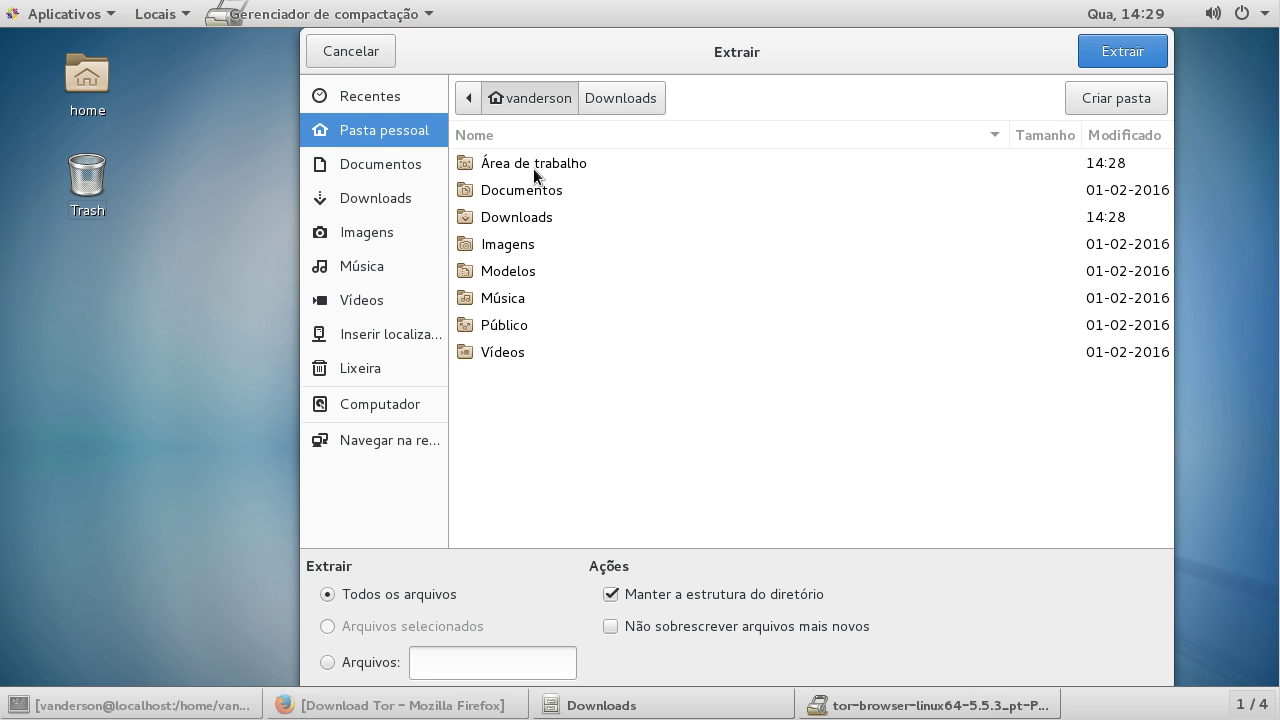
double_click(533, 168)
left_click(1112, 56)
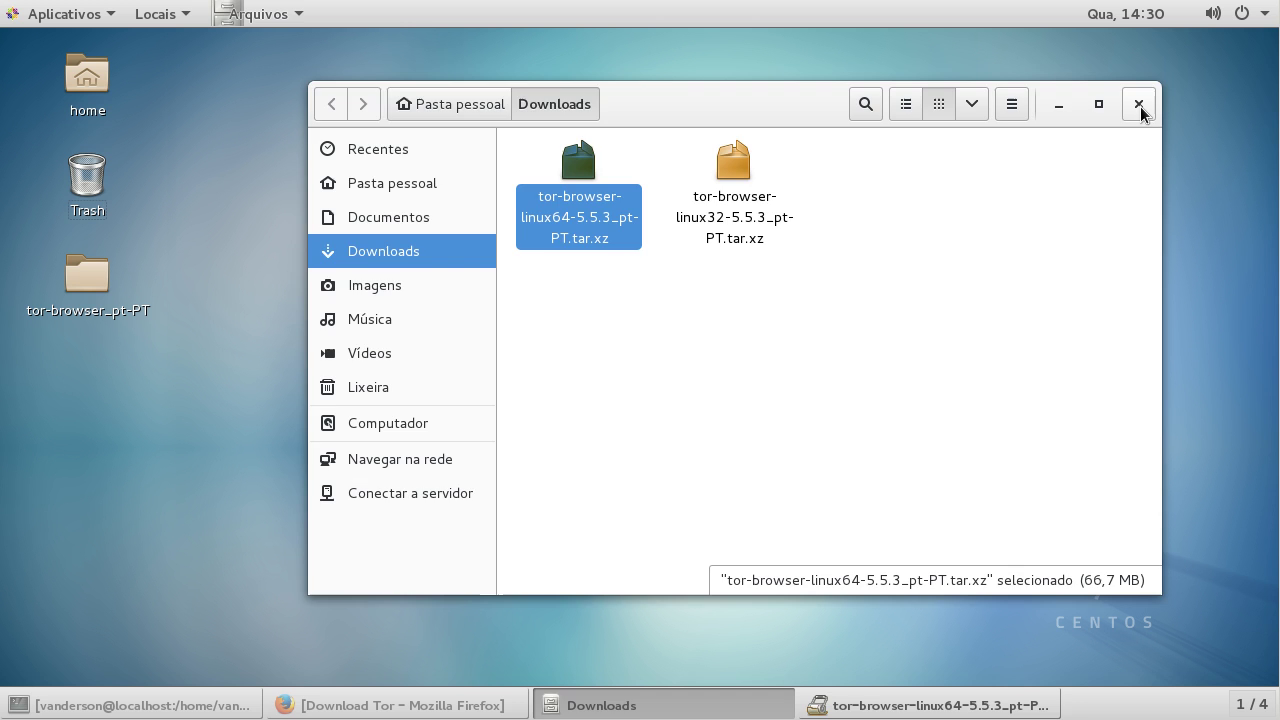
left_click(1139, 105)
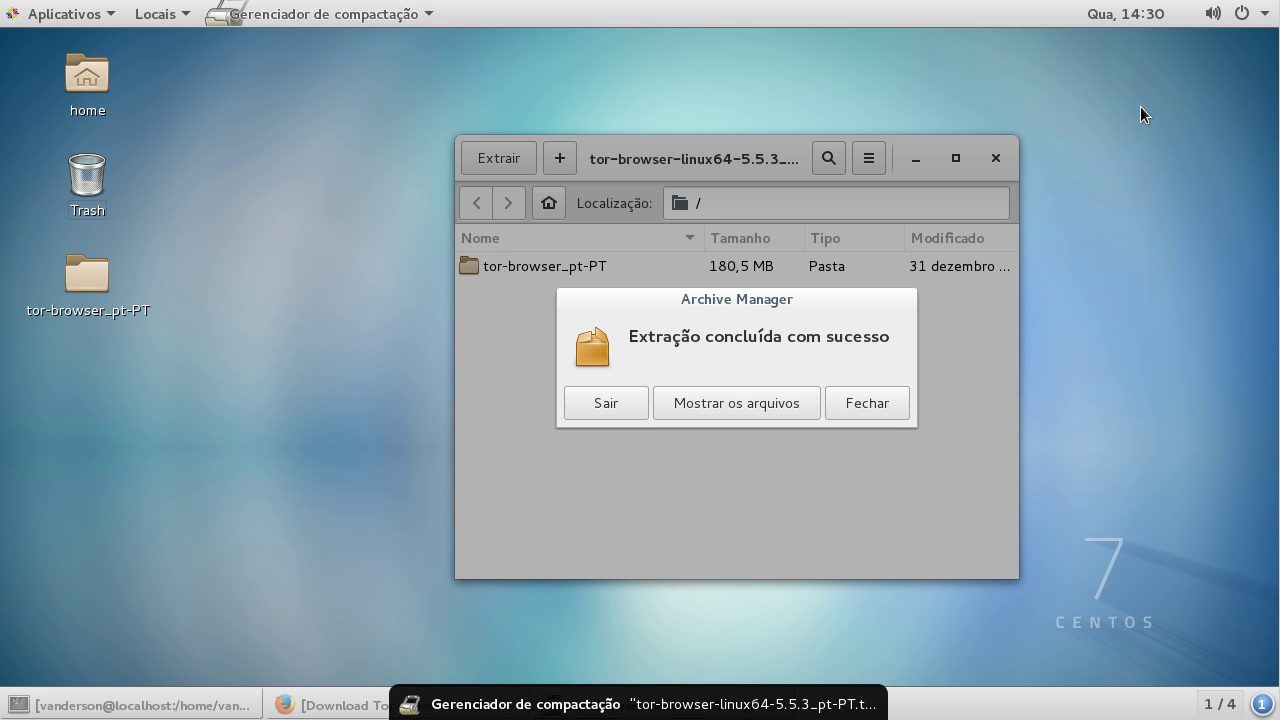
left_click(612, 398)
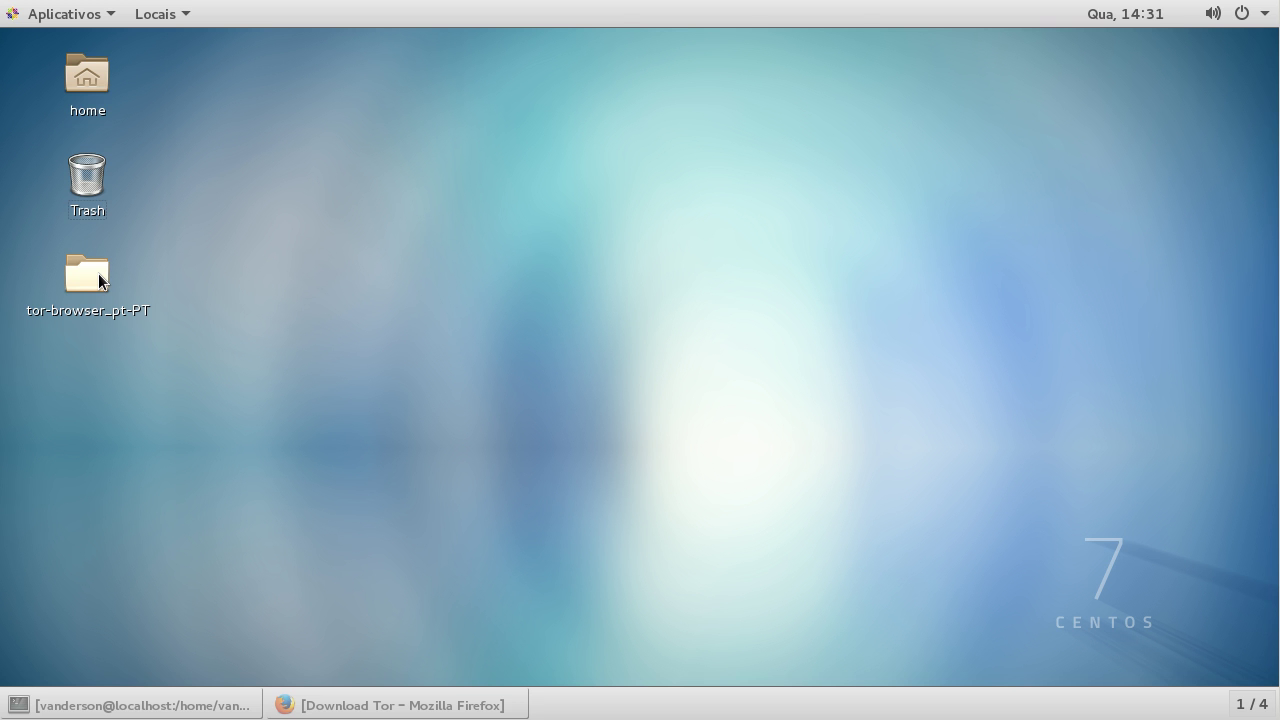
Step: Run Tor Browser Setup from the desktop tor-browser_pt-PT folder, then close the file manager window
left_click(98, 273)
double_click(98, 281)
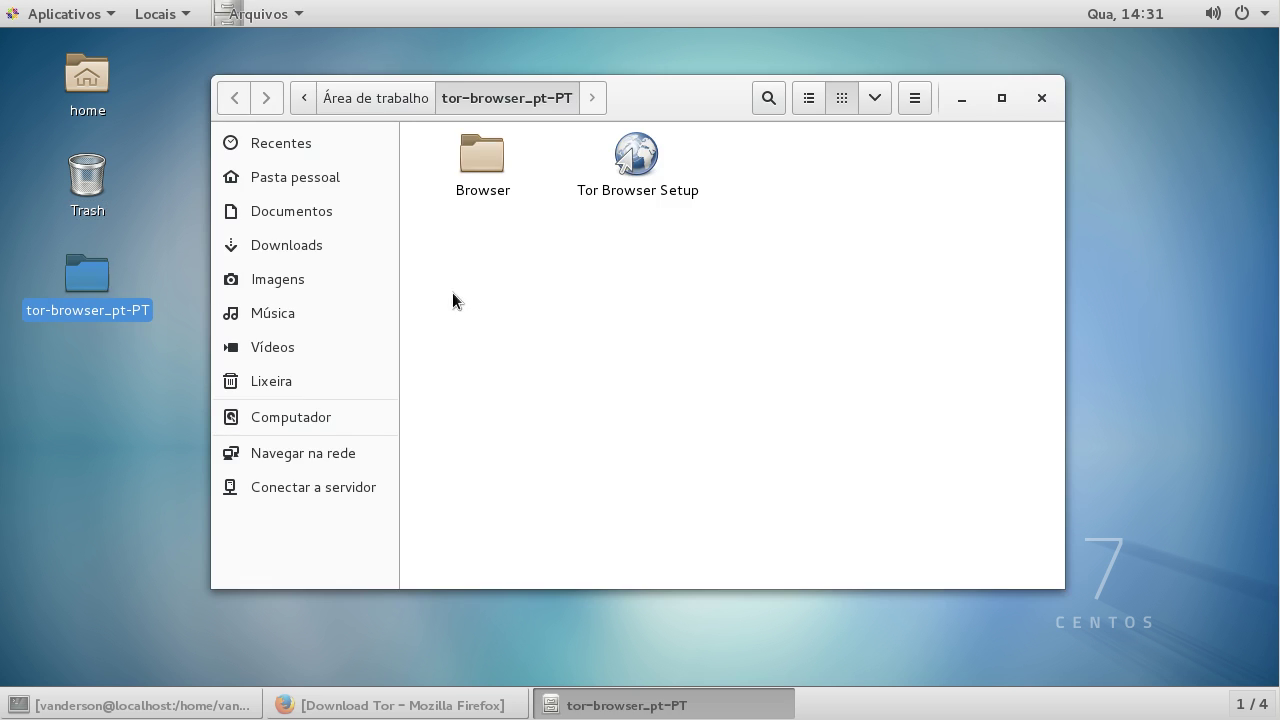
double_click(637, 158)
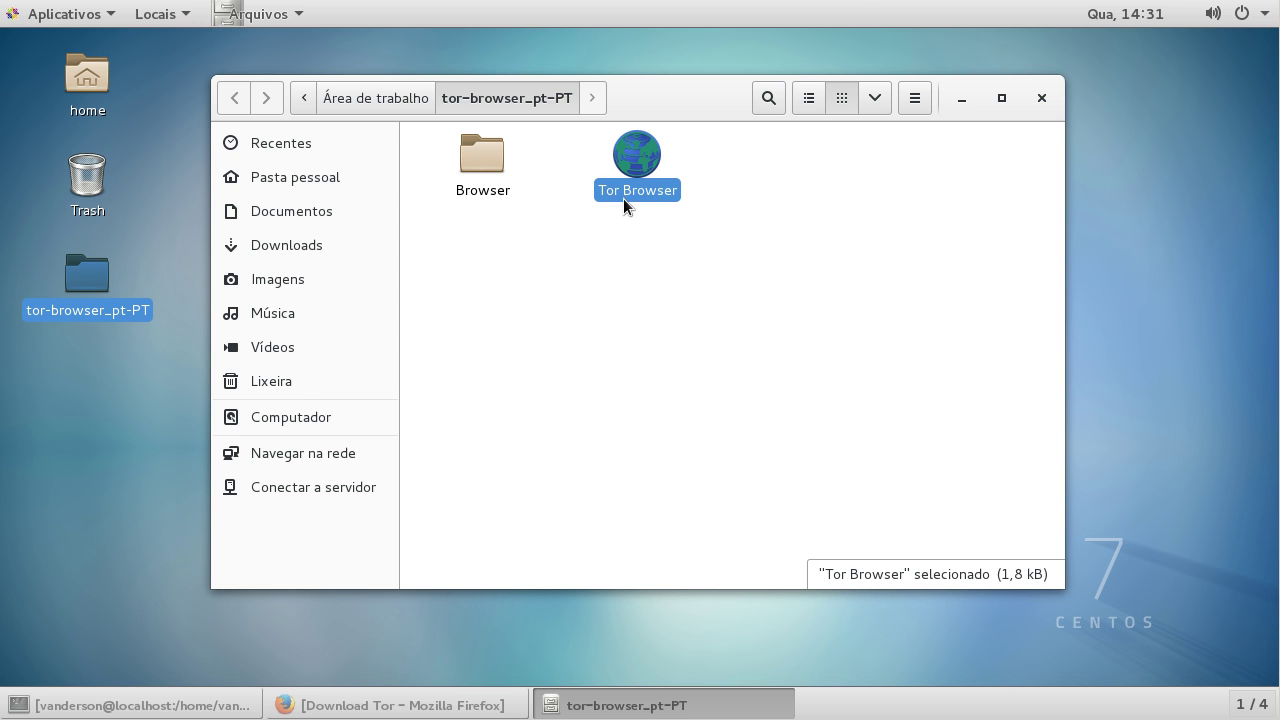
left_click(1041, 98)
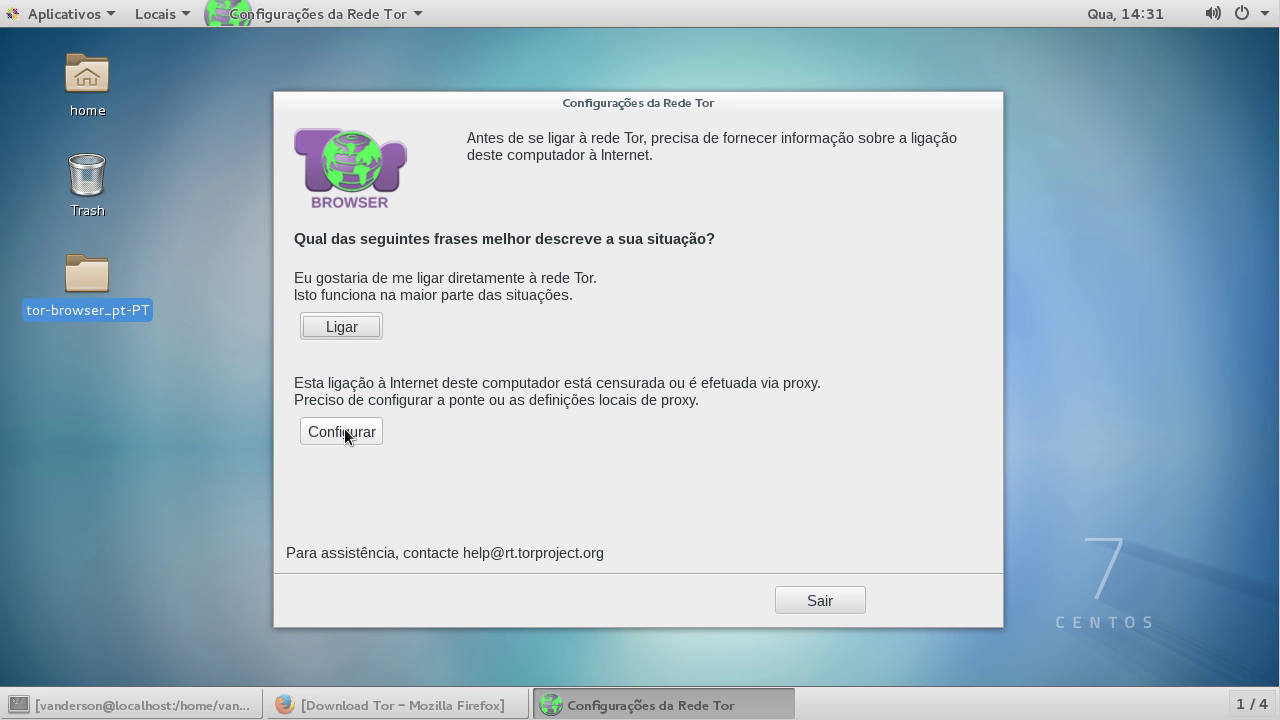
Step: Connect Tor Browser directly to the Tor network, accept its privacy and security settings, then close it
left_click(349, 326)
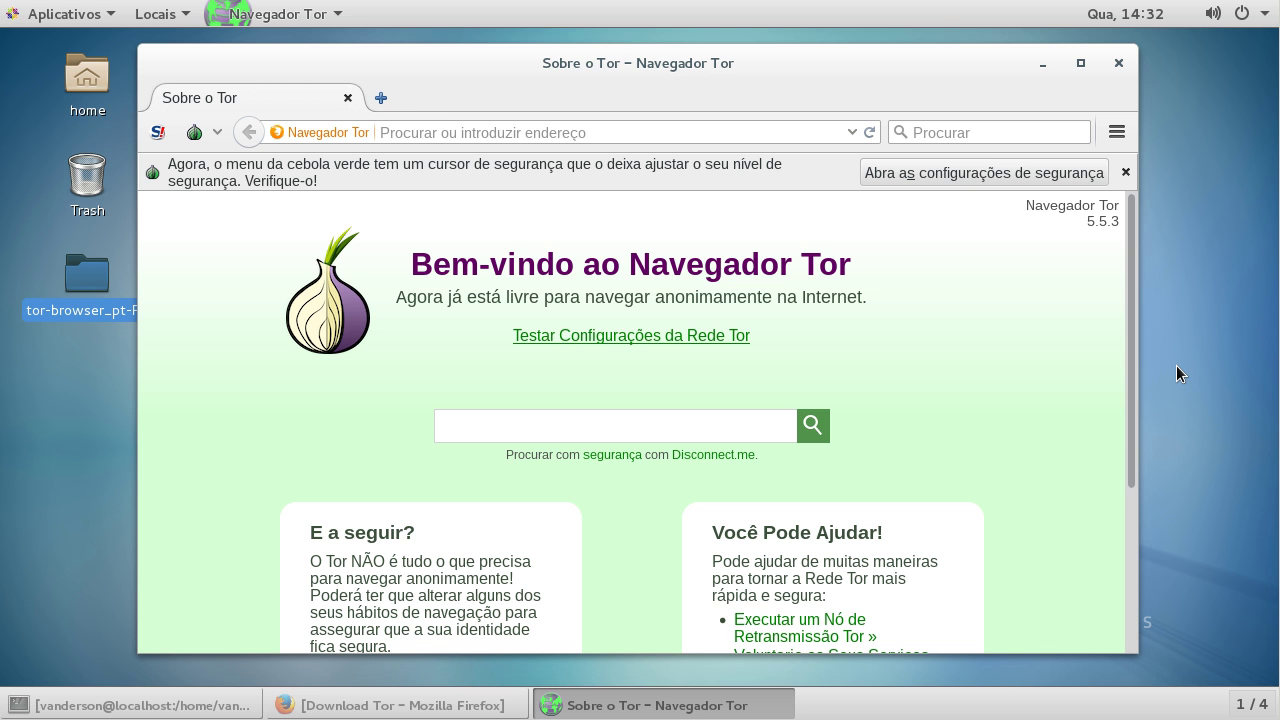
left_click(985, 172)
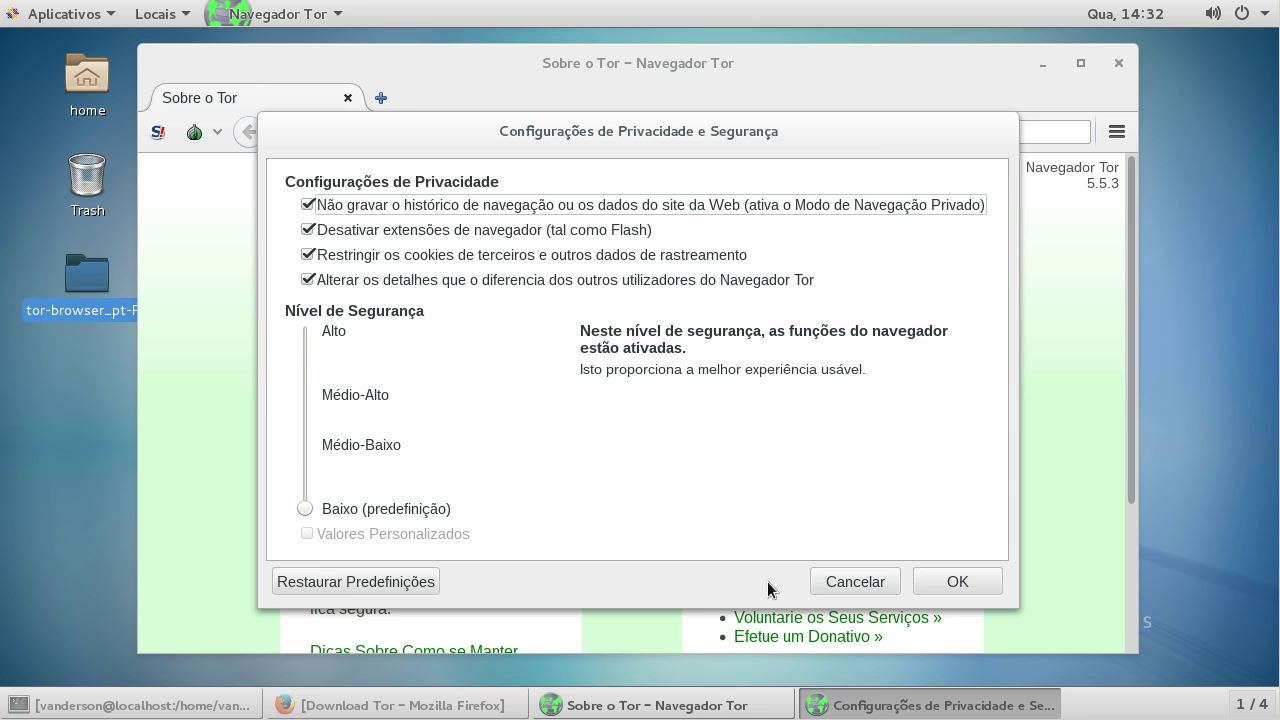
left_click(955, 582)
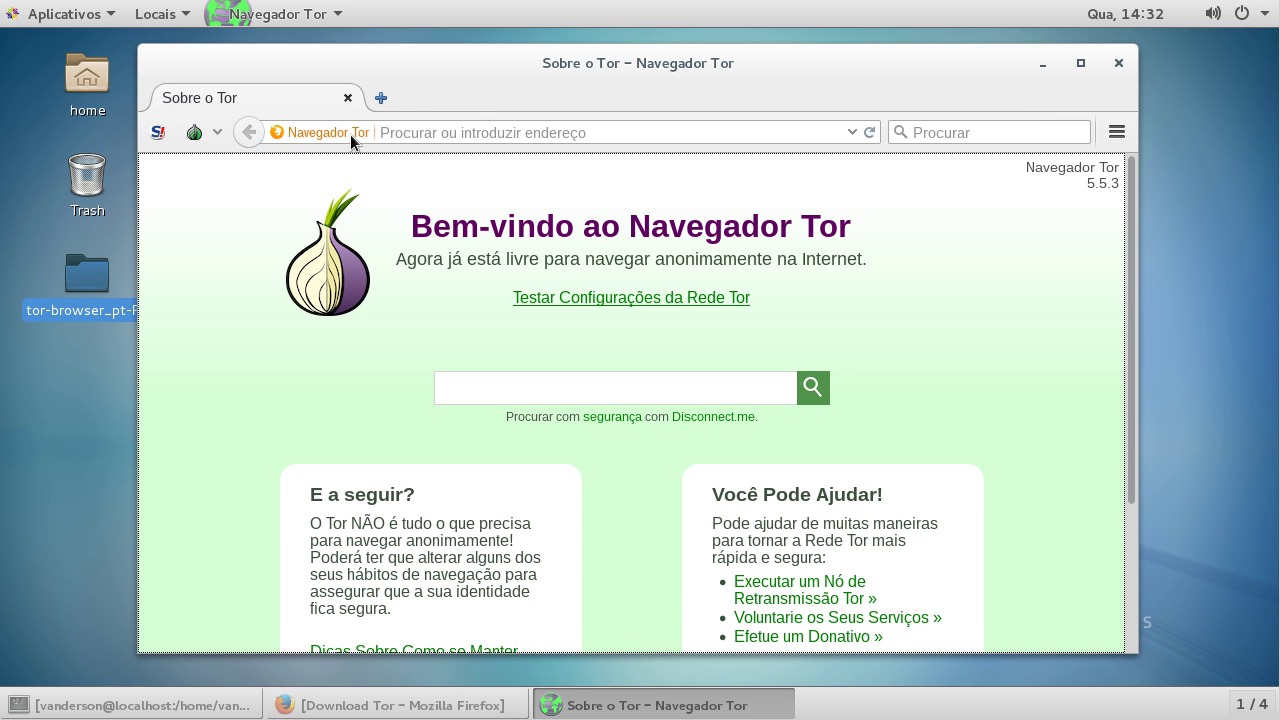
left_click(348, 98)
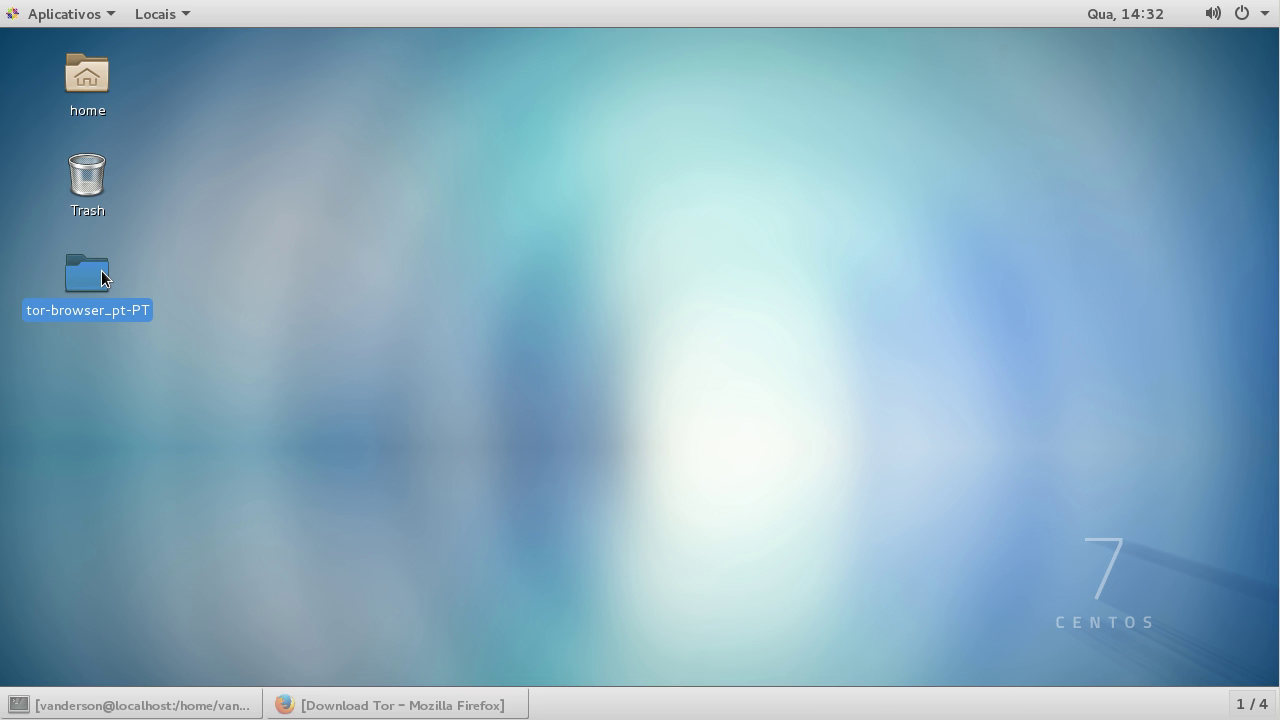
Step: Open the tor-browser_pt-PT folder and look inside Browser and its browser subfolder, then back out
double_click(101, 270)
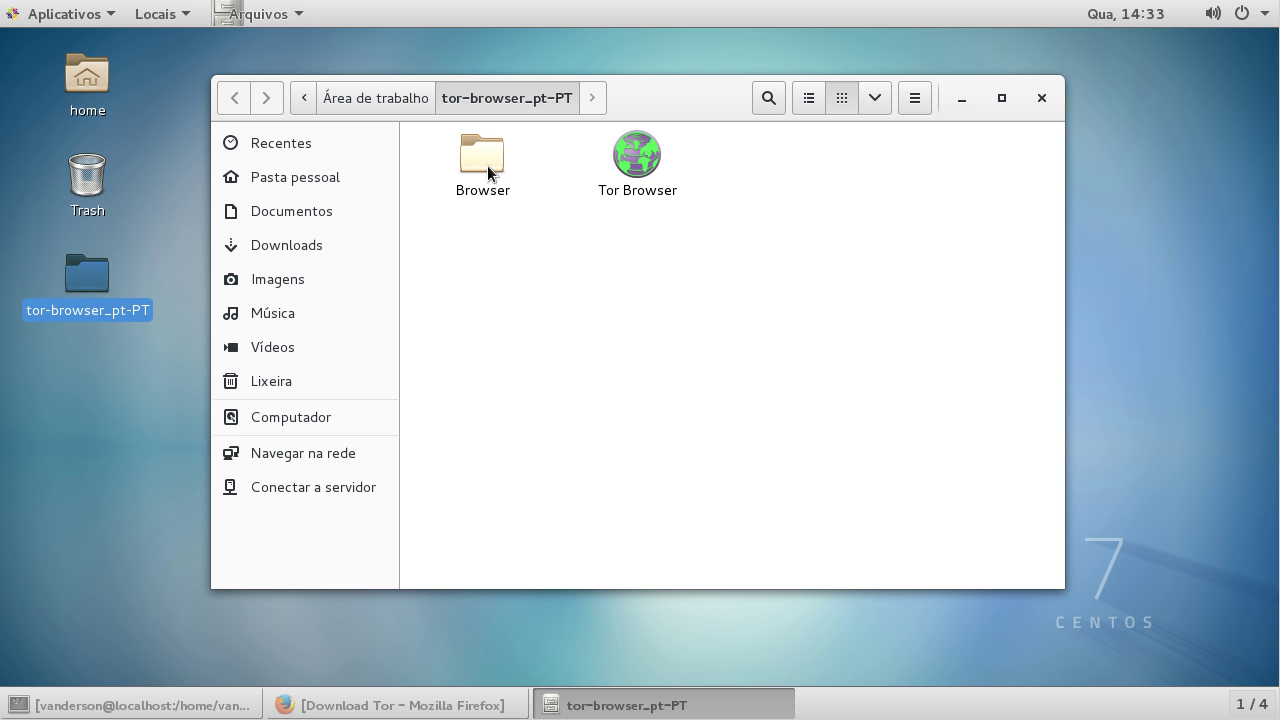
double_click(487, 166)
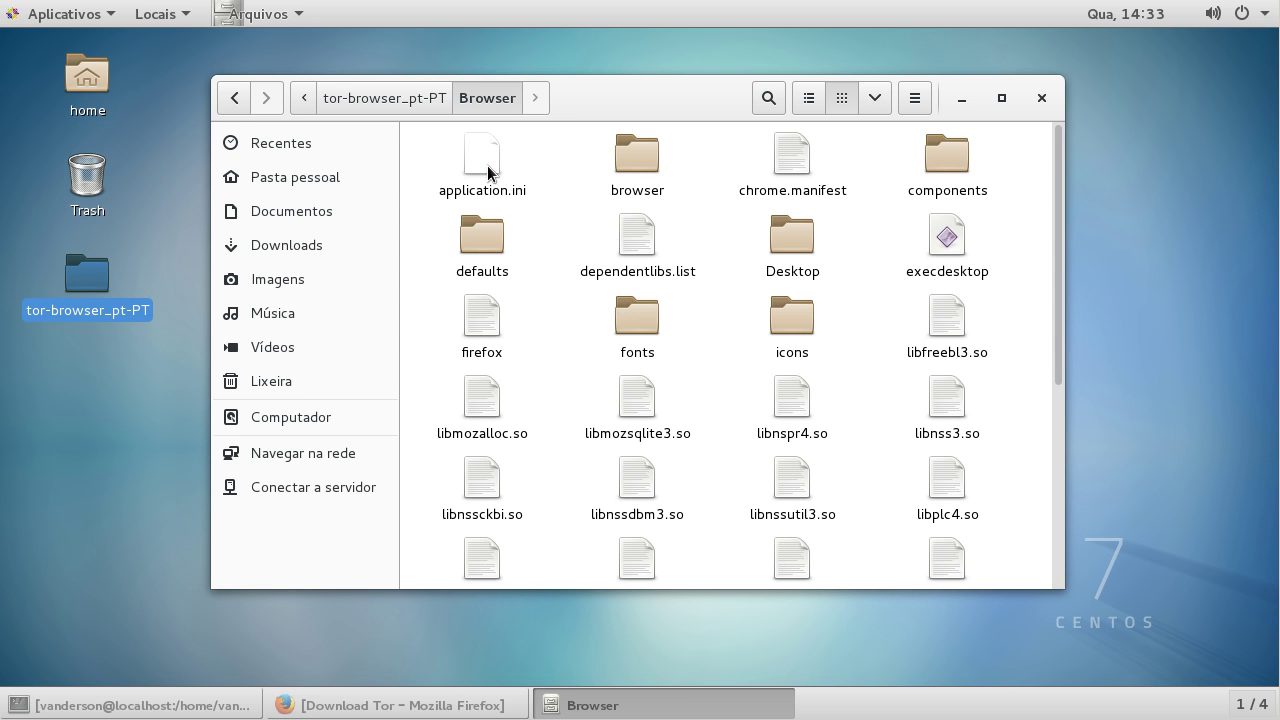
scroll(748, 243, "down", 6)
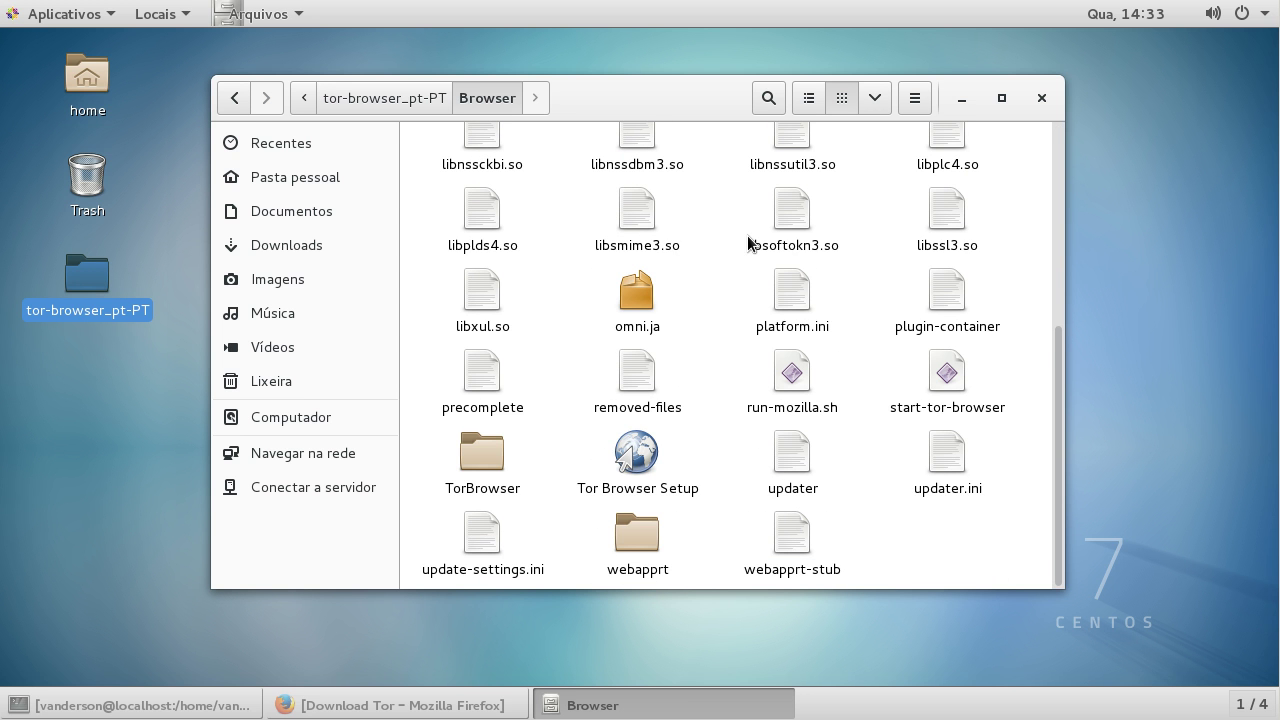
scroll(748, 243, "up", 5)
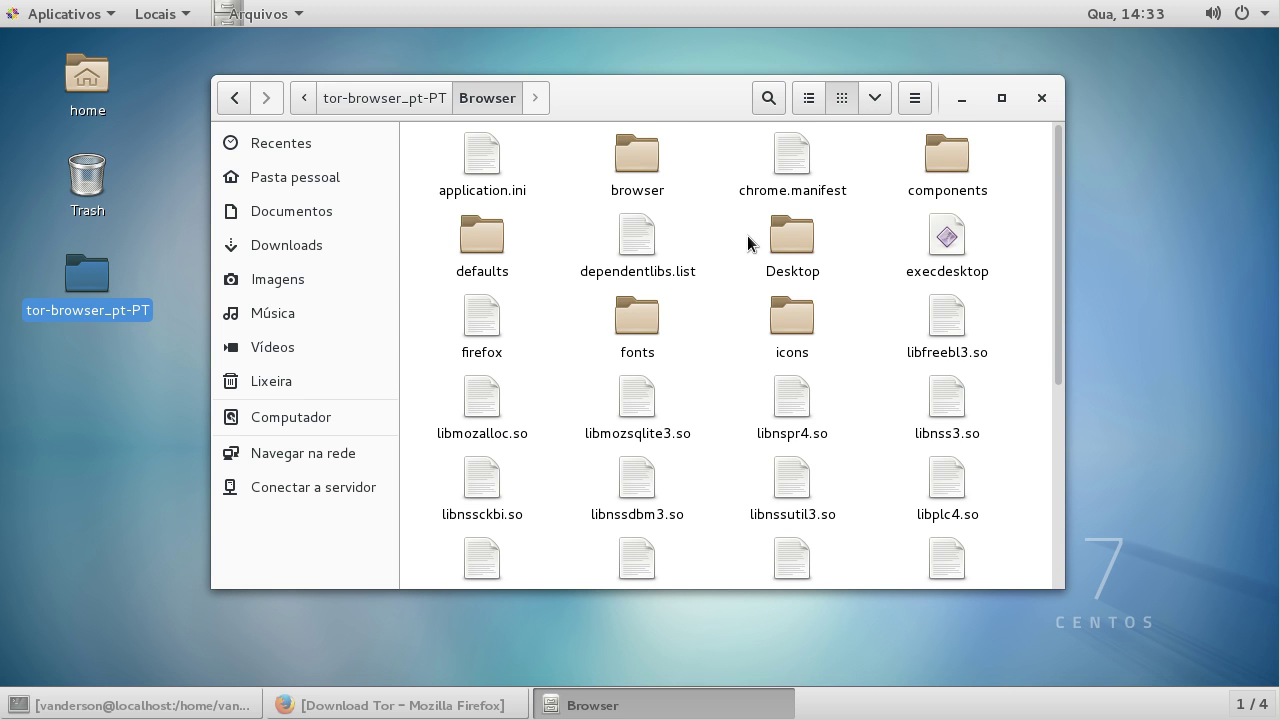
left_click(643, 162)
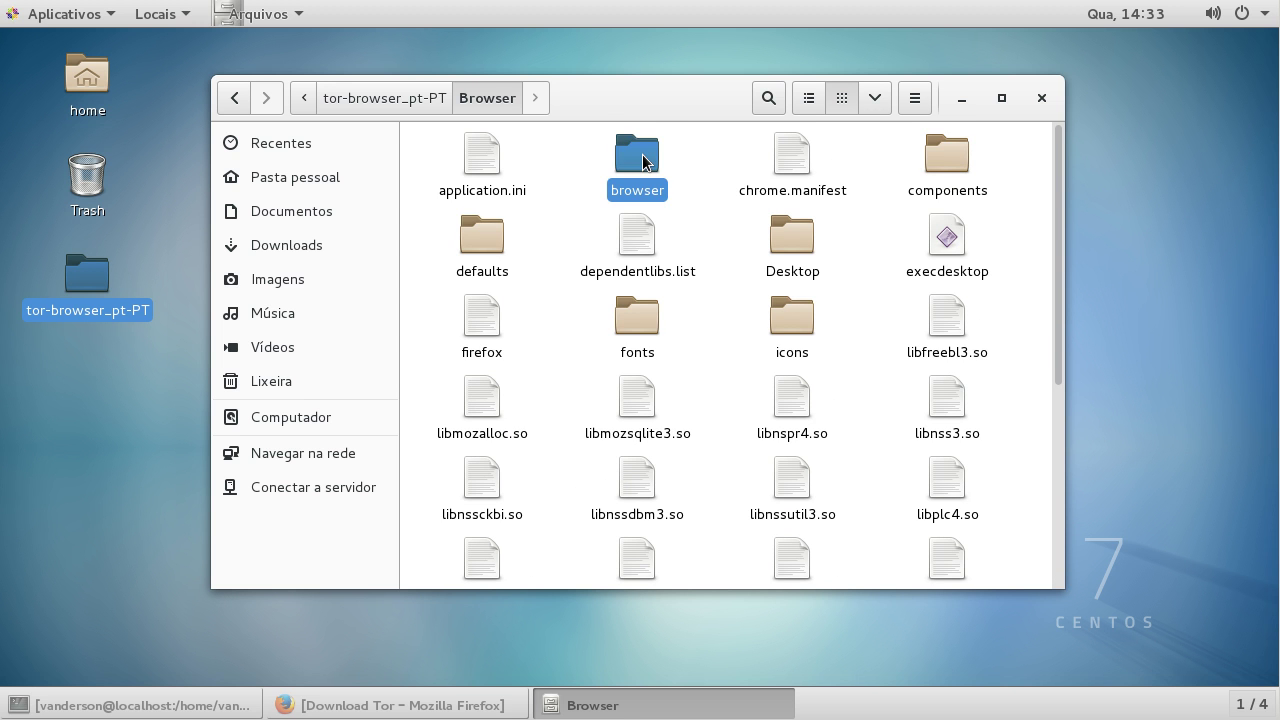
double_click(643, 162)
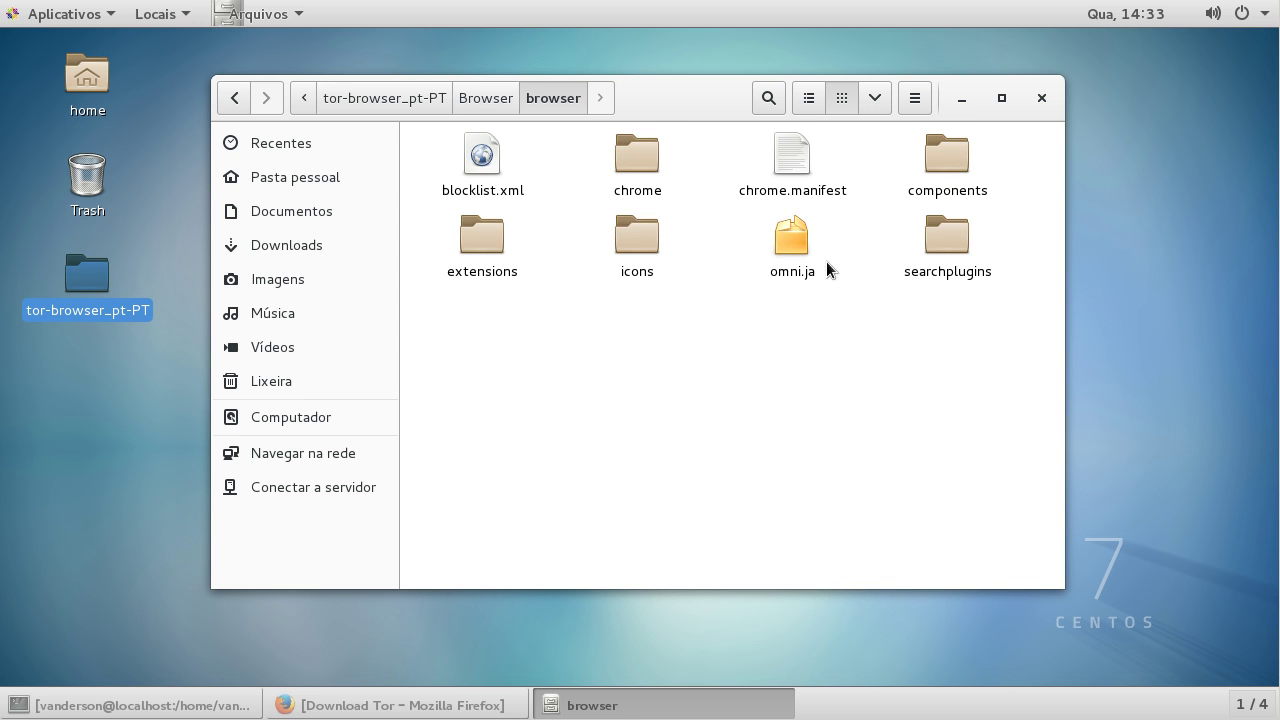
key("alt+Left")
scroll(731, 317, "down", 5)
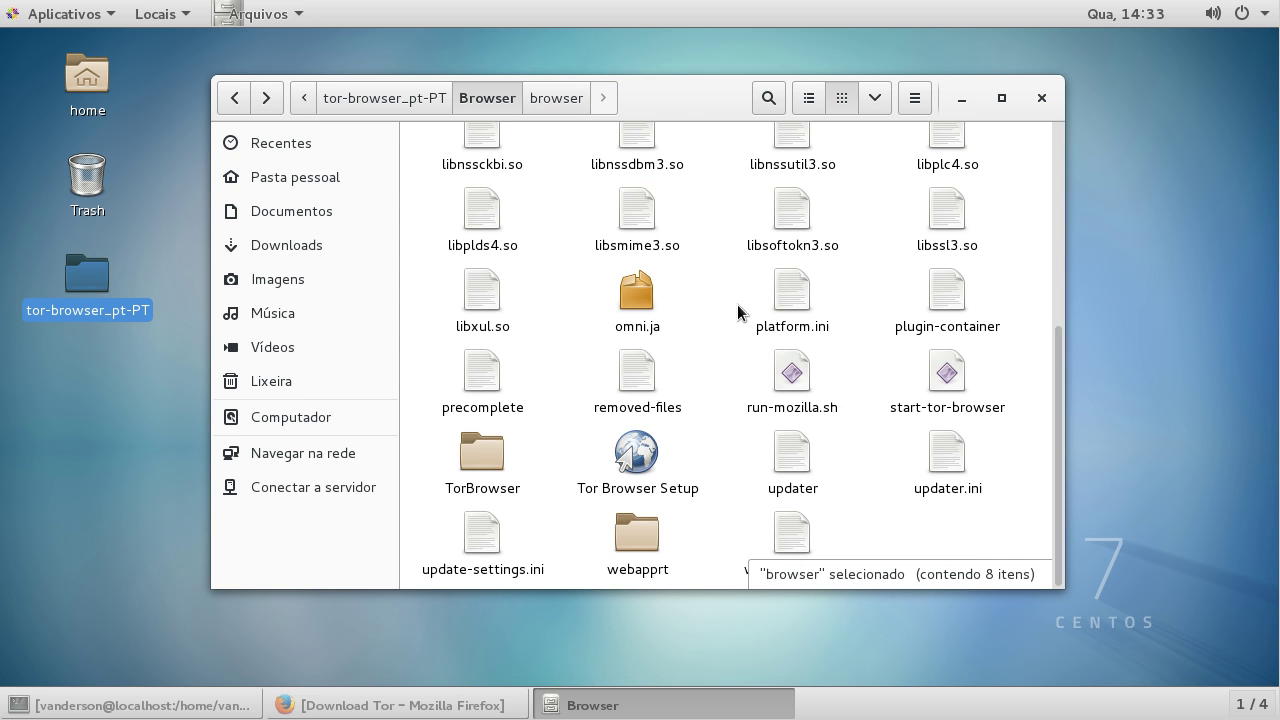
key("alt+Left")
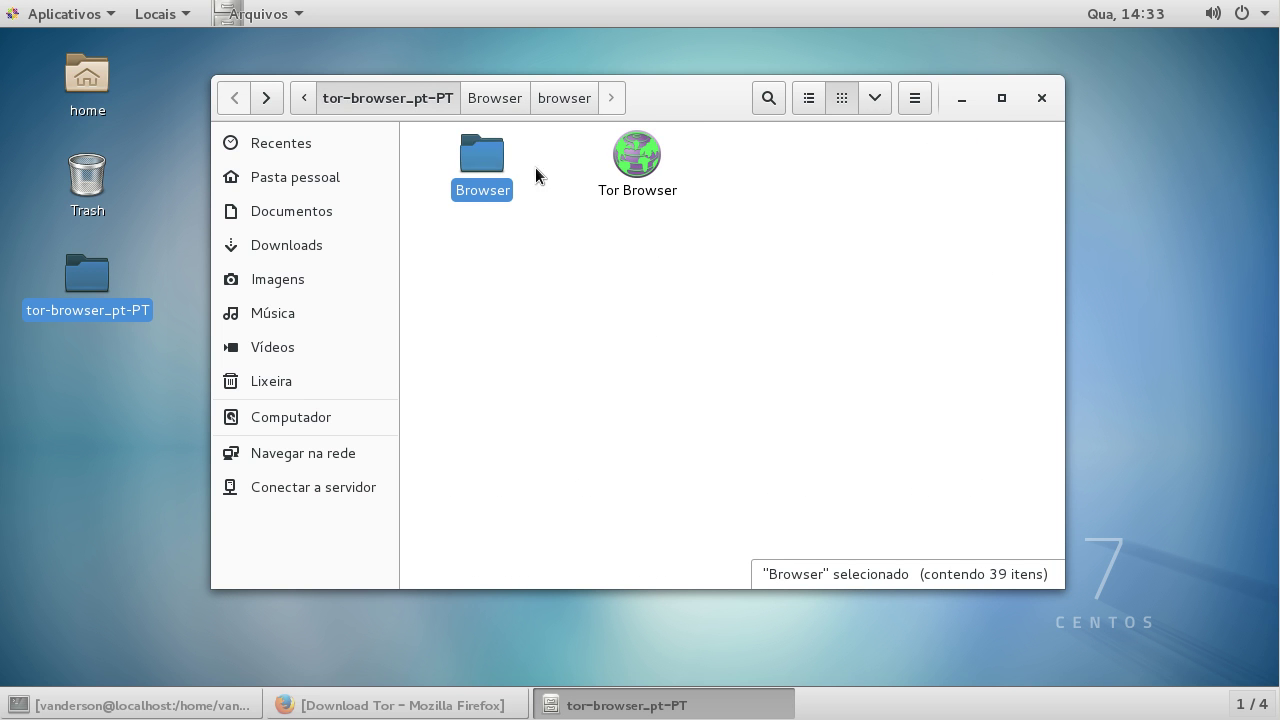
Step: Navigate Browser > TorBrowser > Data > Tor and select the torrc file
double_click(495, 164)
scroll(523, 320, "down", 1)
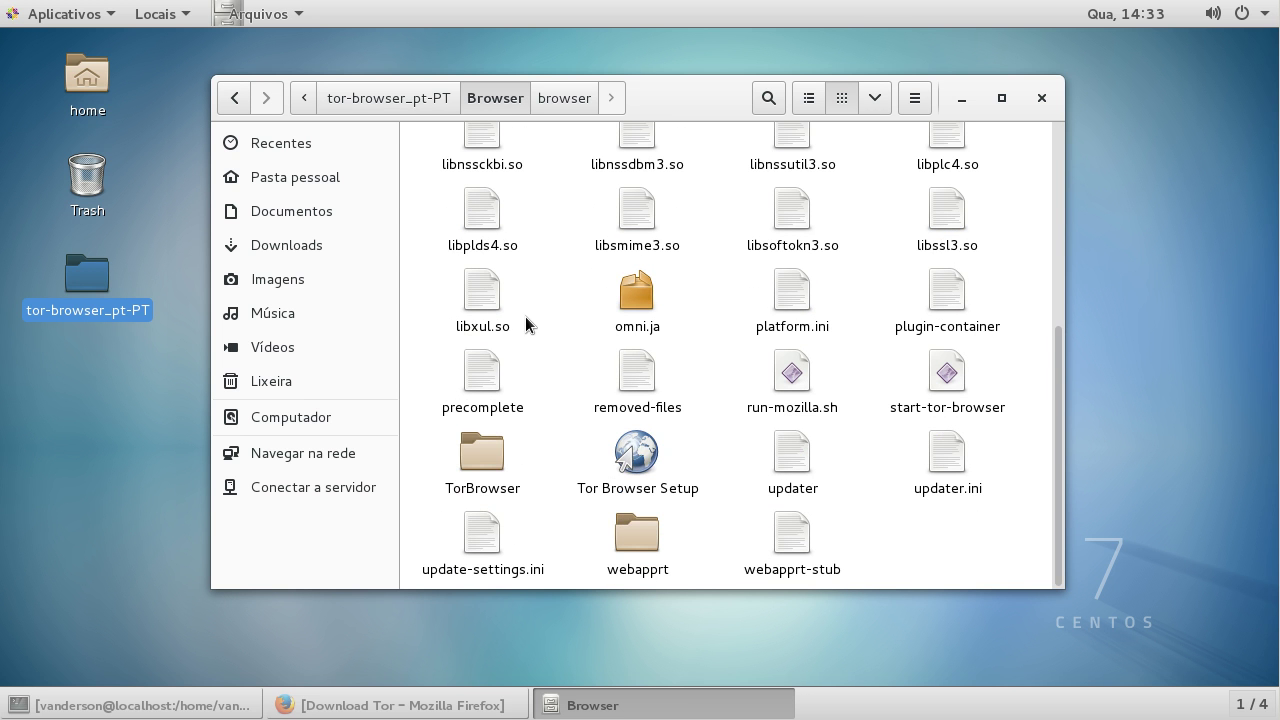
double_click(495, 453)
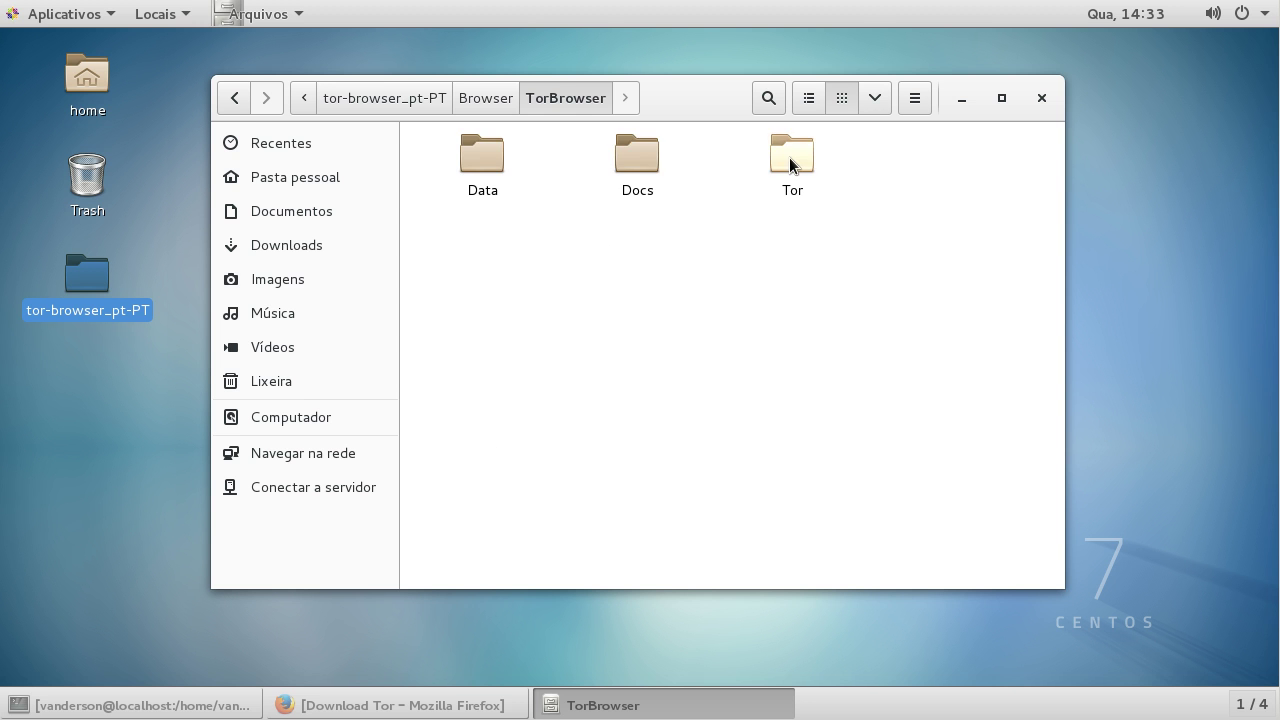
double_click(792, 157)
left_click(790, 245)
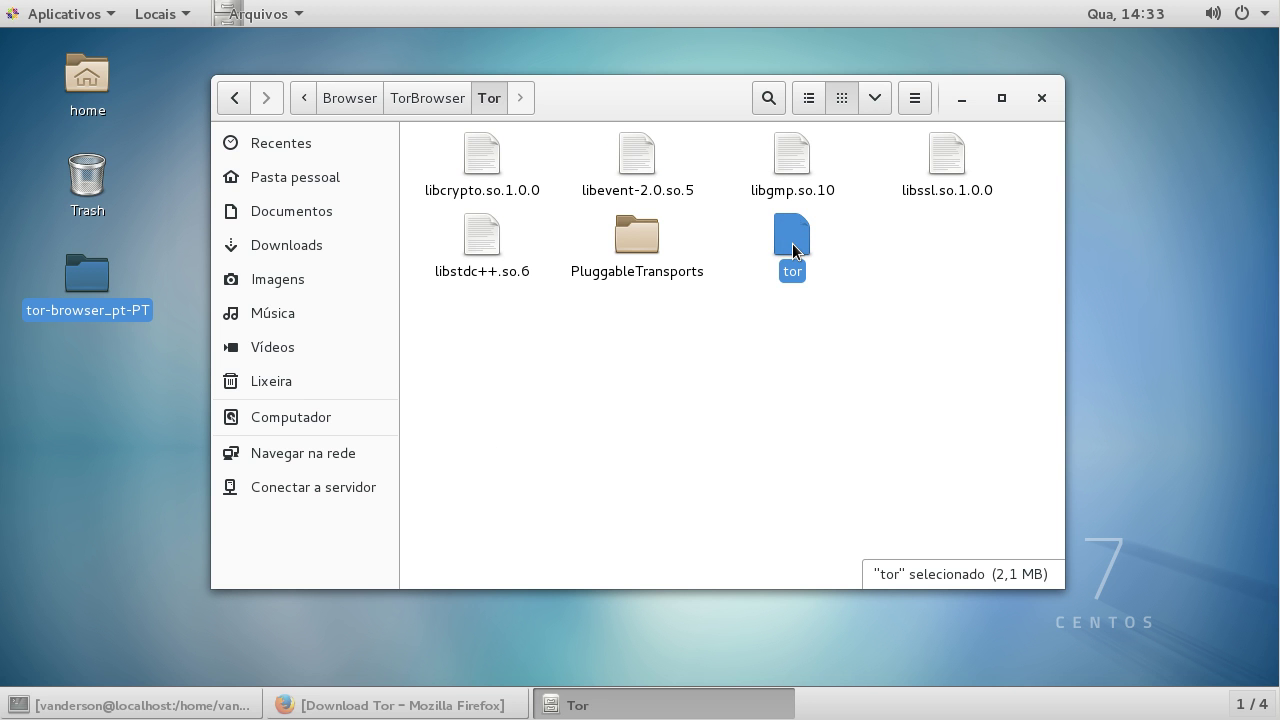
left_click(430, 98)
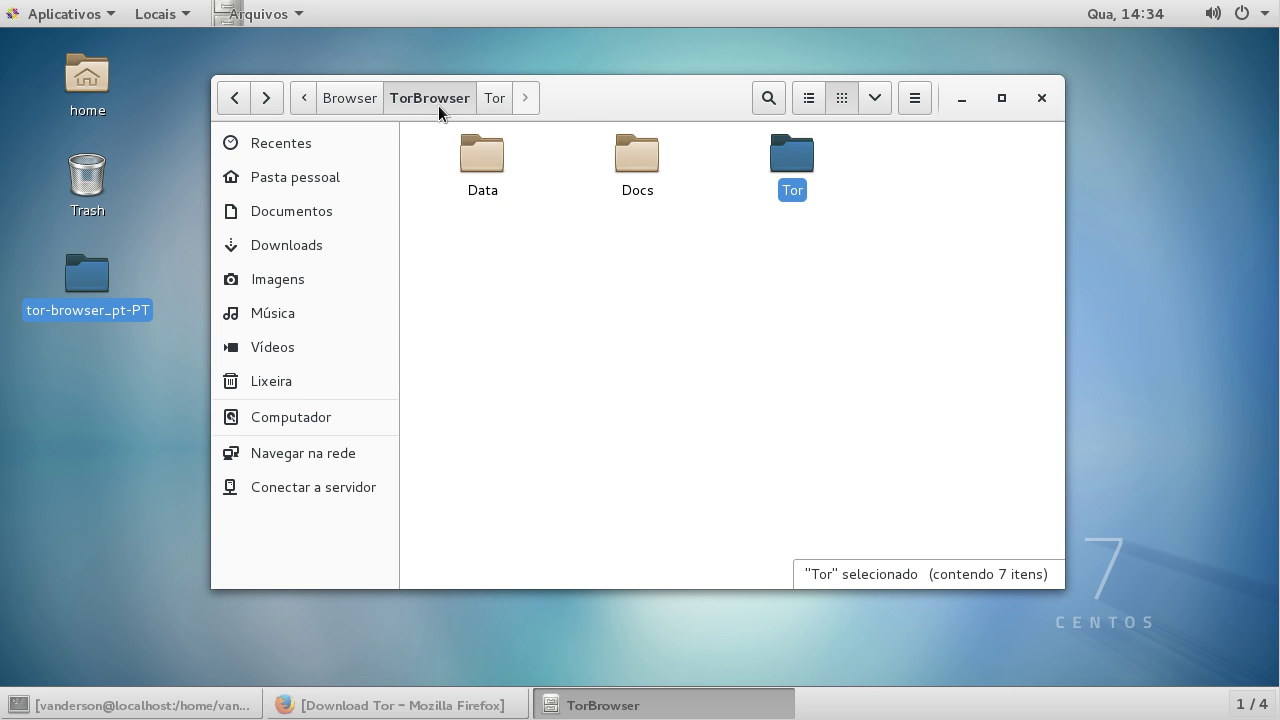
double_click(792, 165)
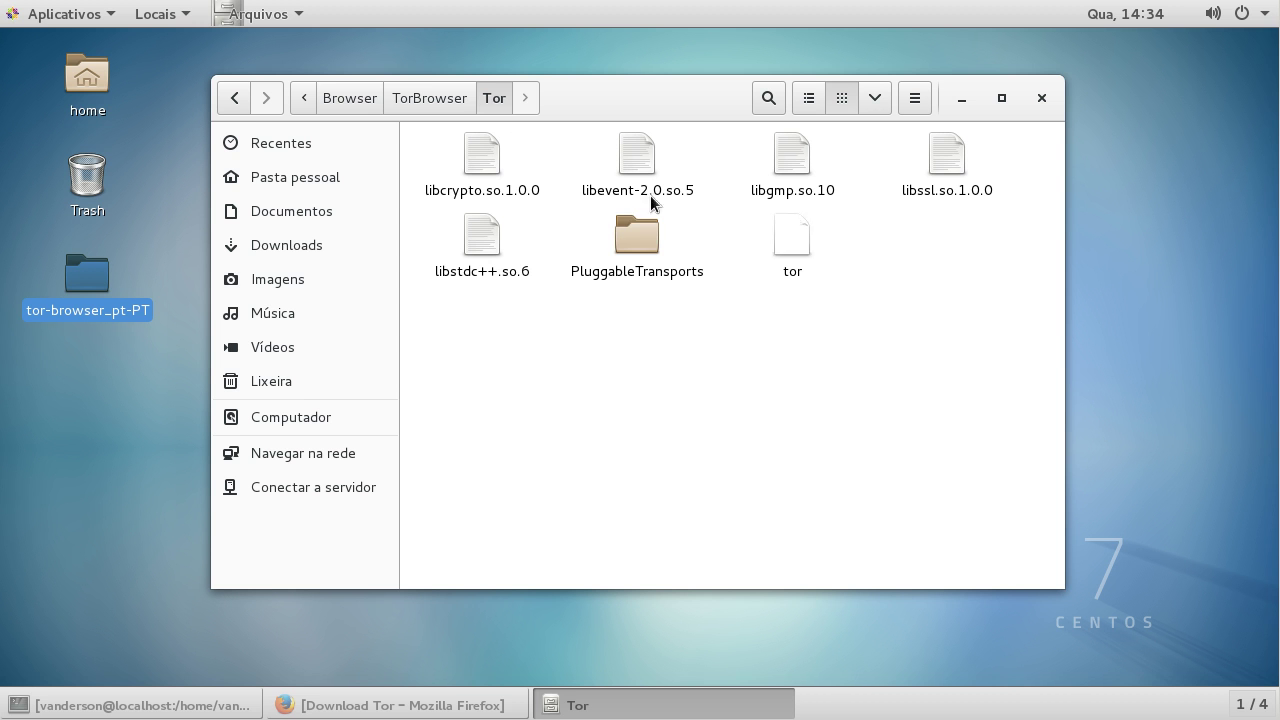
left_click(424, 98)
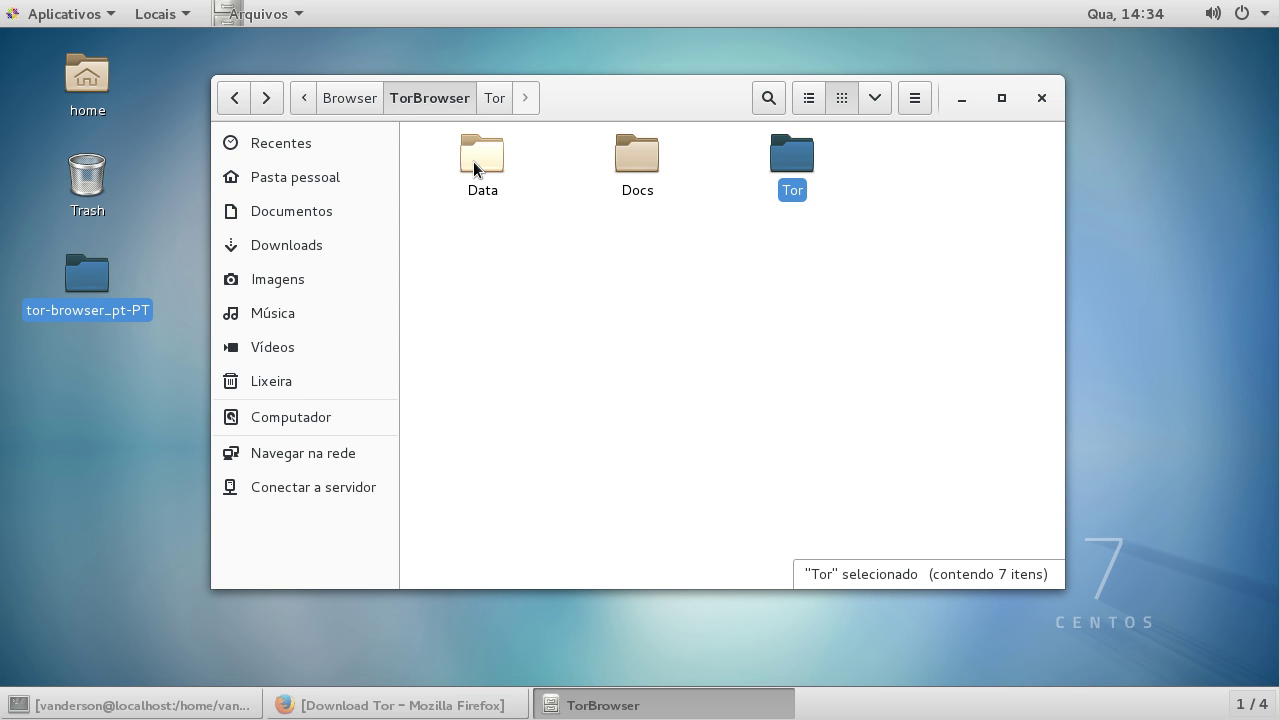
double_click(478, 173)
double_click(790, 170)
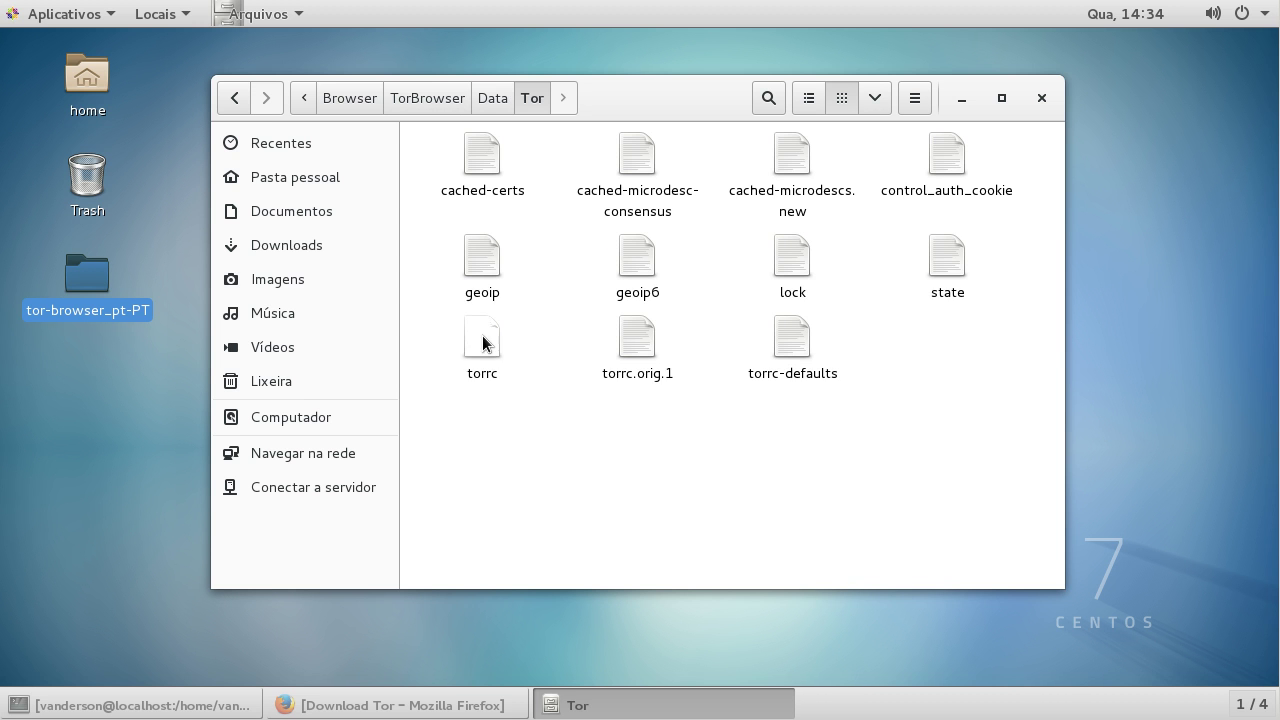
left_click(486, 343)
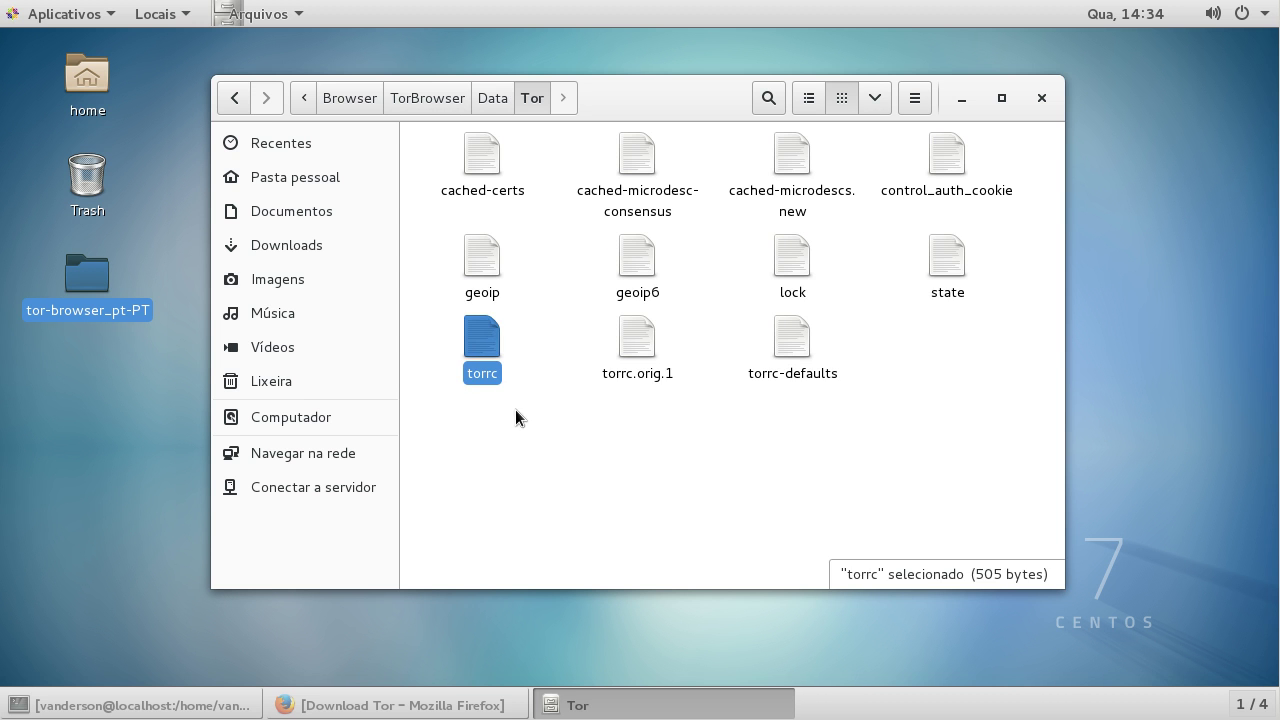
left_click(304, 99)
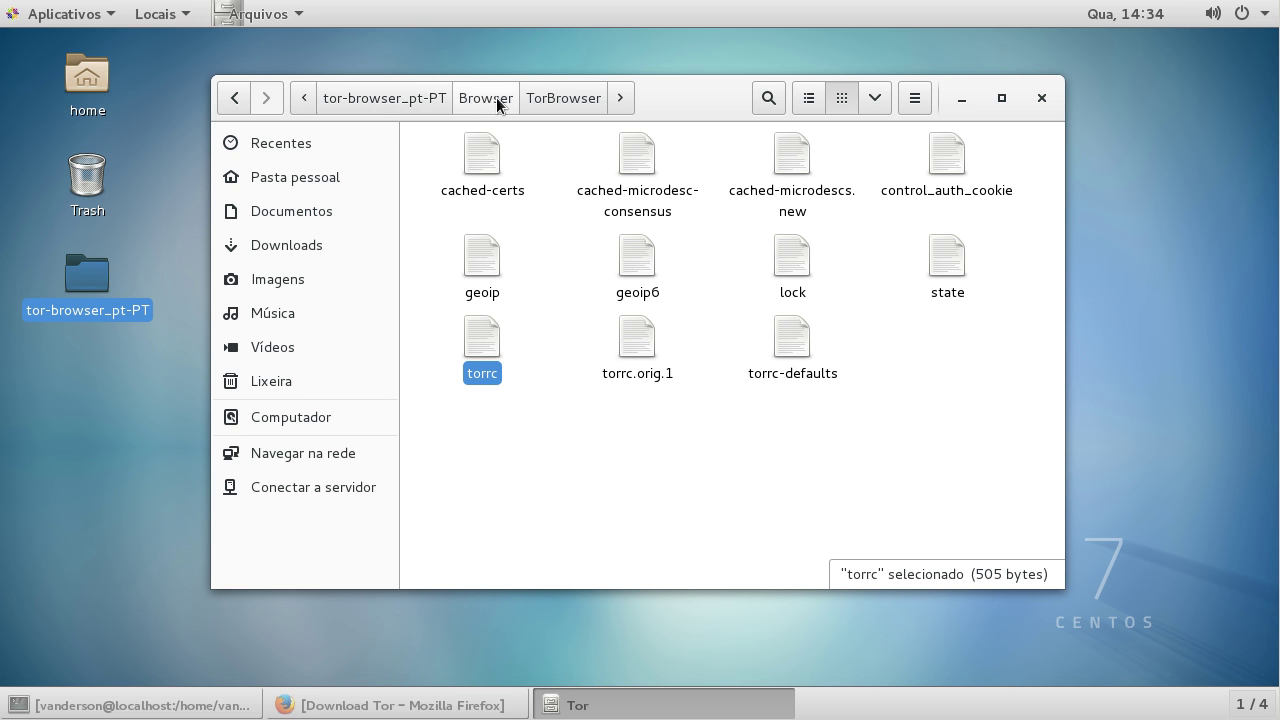
left_click(620, 98)
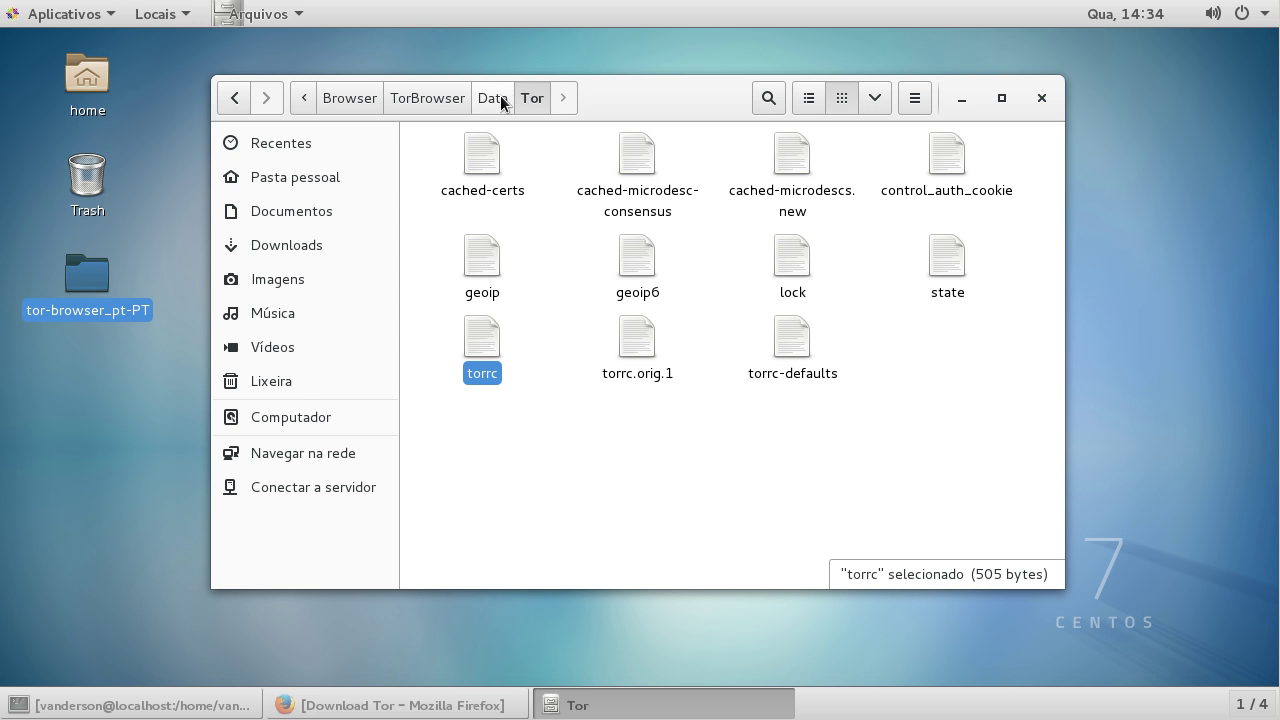
Step: Add 'HiddenServiceDir hidden_service' and 'HiddenServicePort 80 127.0.0.1:80' to torrc, save, and close gedit
double_click(484, 345)
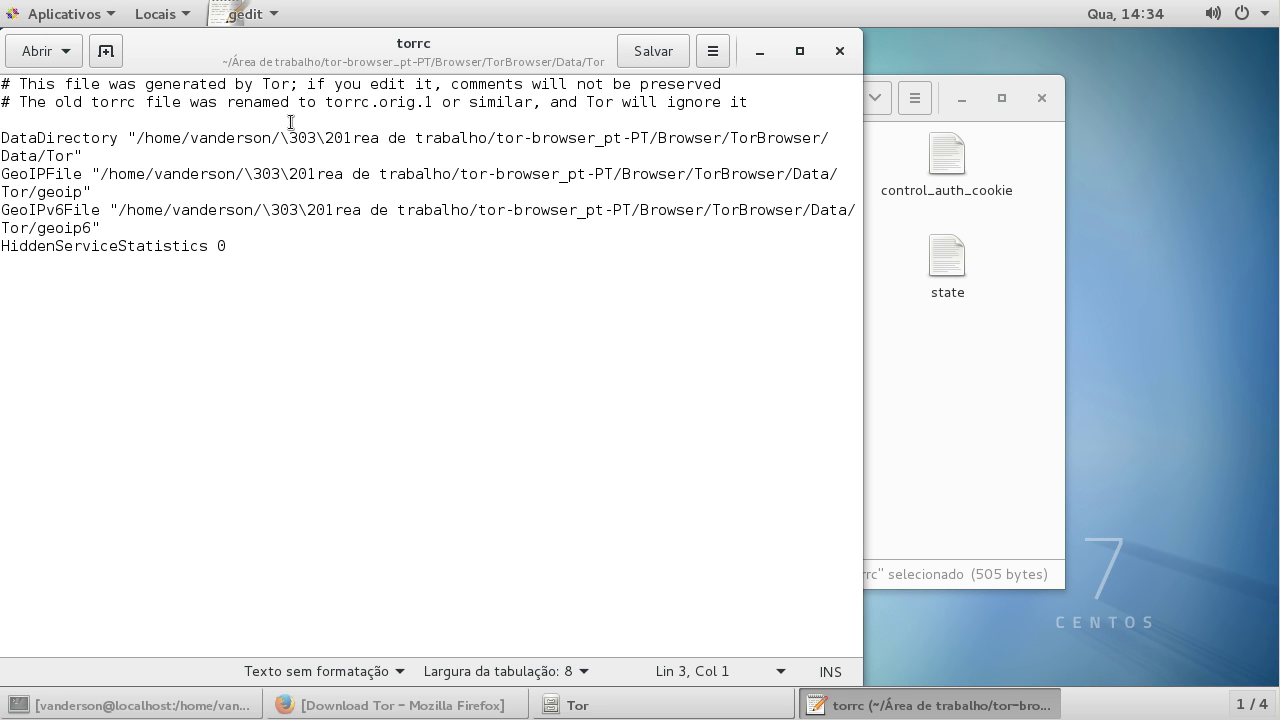
type("Hi")
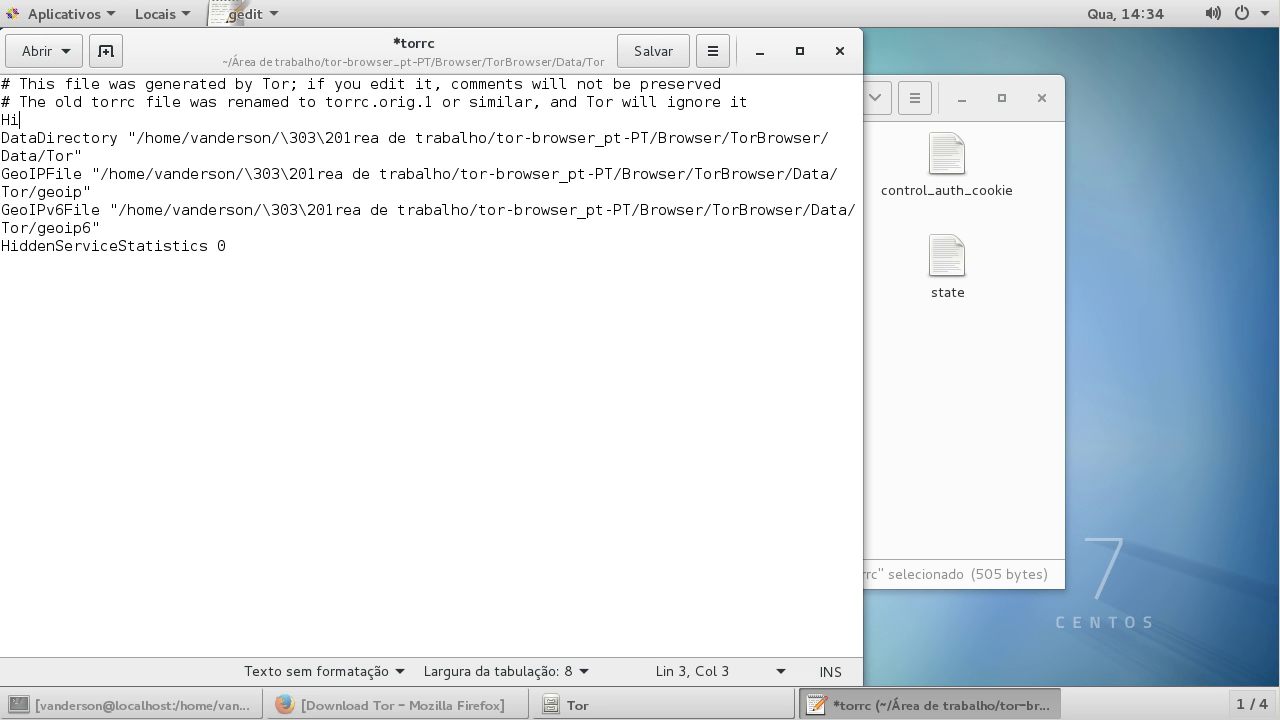
type("ddenService")
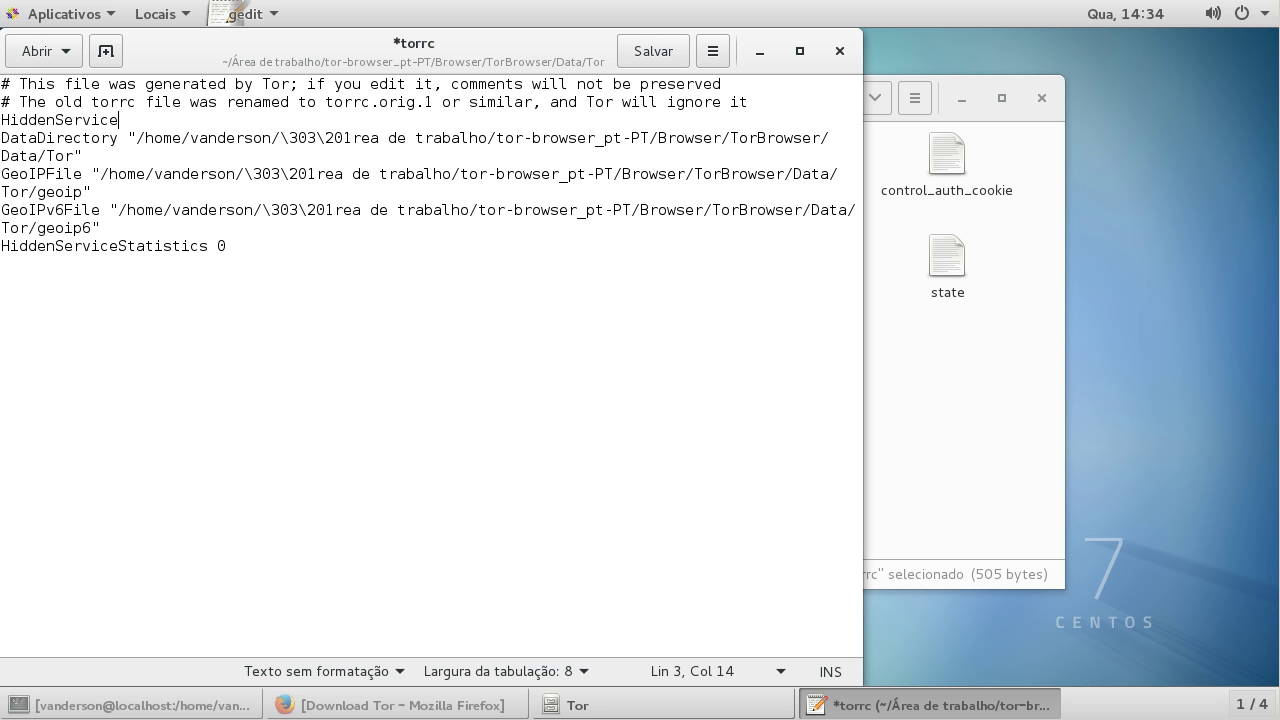
type("Dir hidden_service")
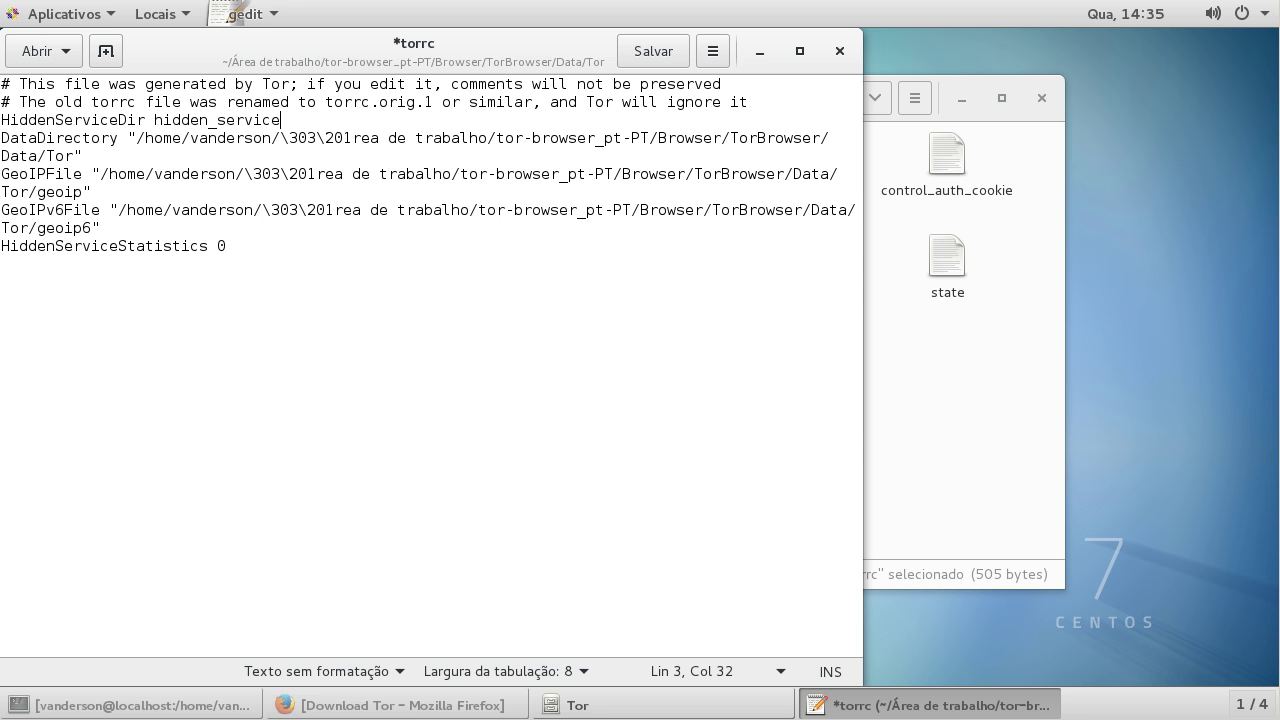
key("Return")
type("HiddenServi")
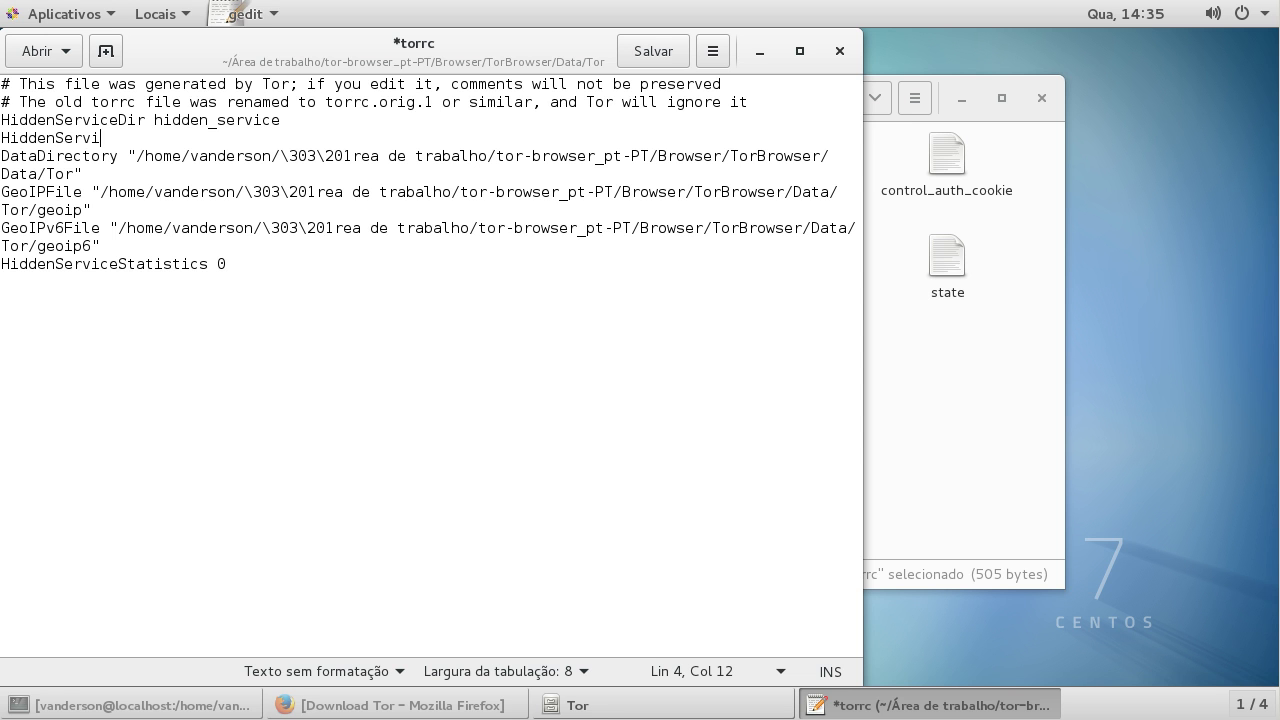
type("cePort 80 127.0.0.1:80")
left_click(311, 351)
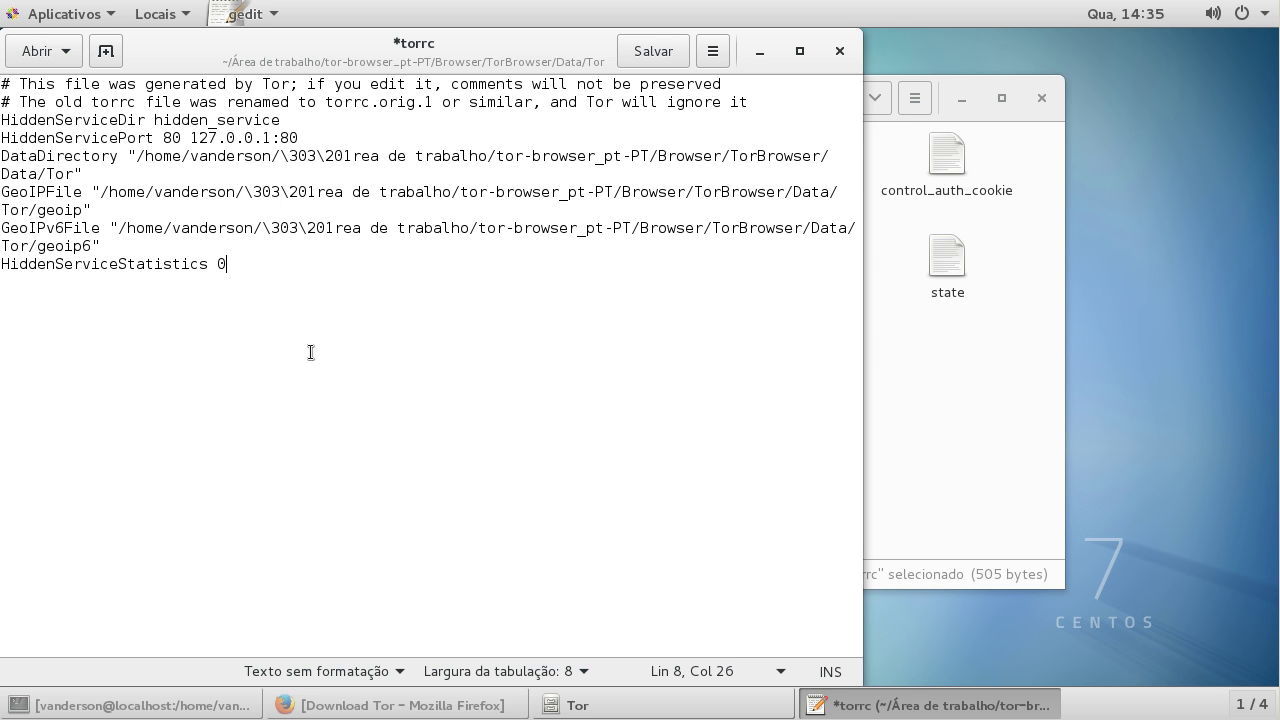
left_click(639, 53)
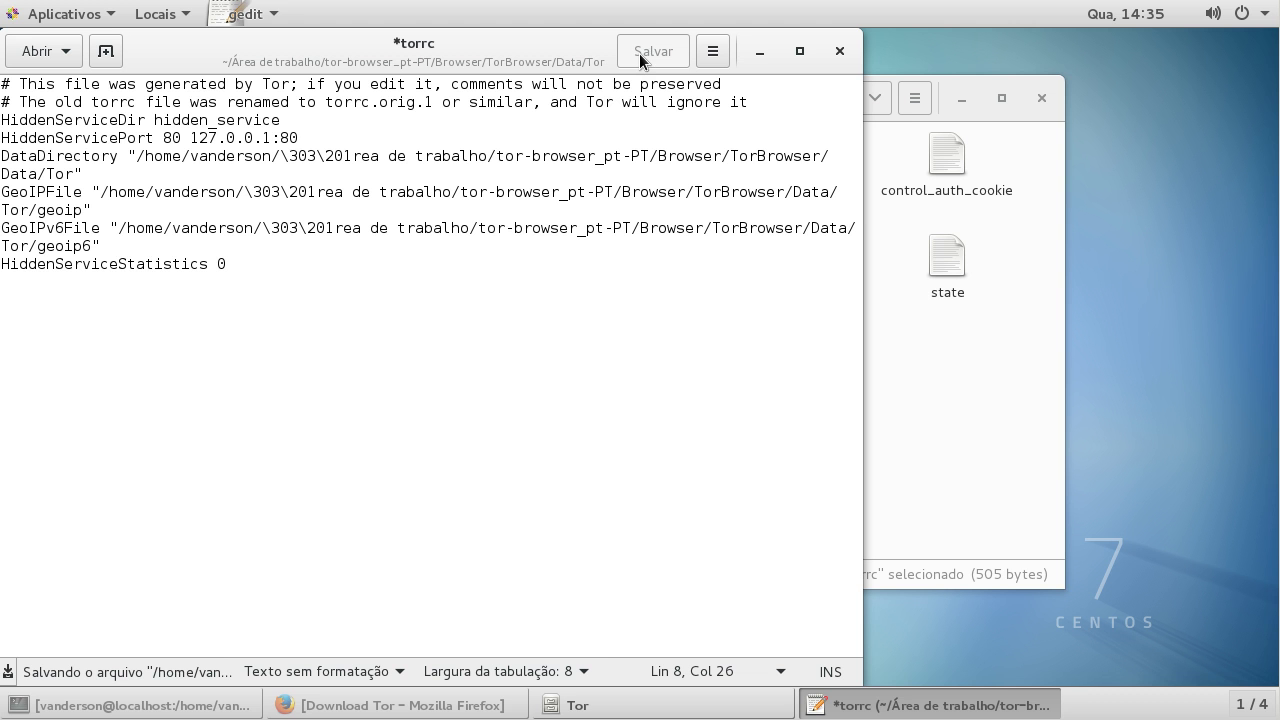
left_click(840, 51)
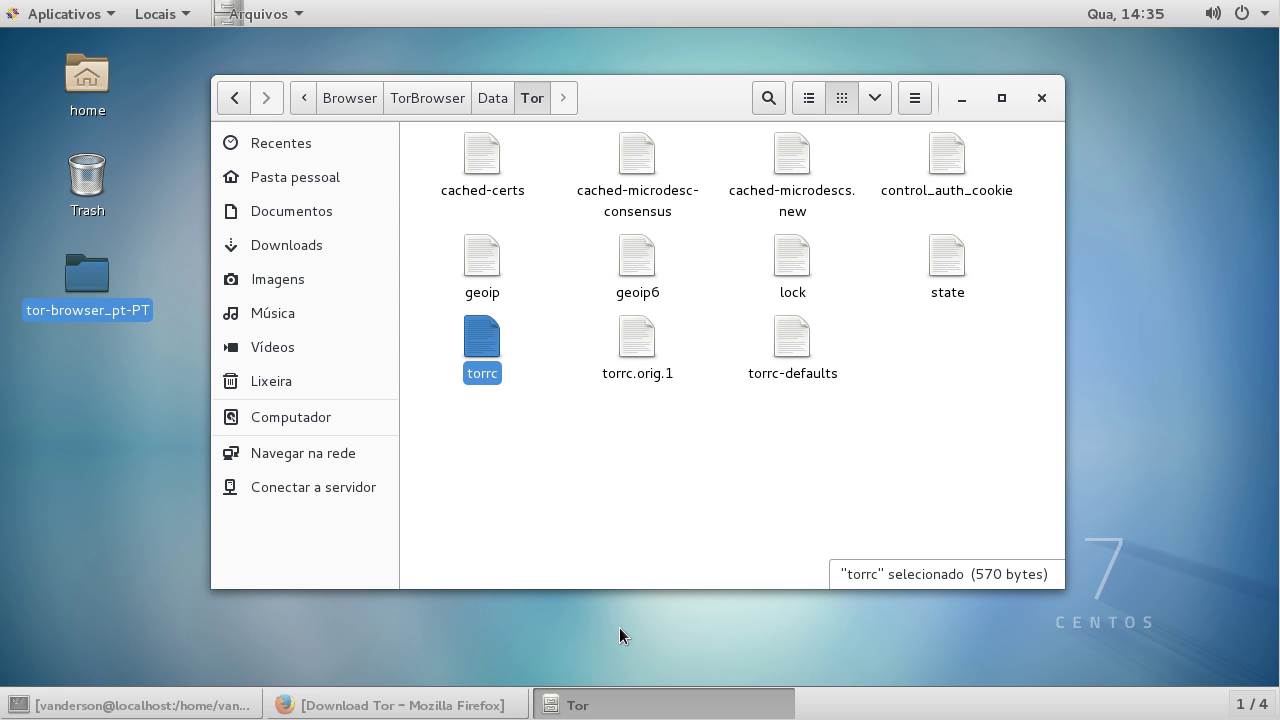
Step: Go up to the tor-browser_pt-PT folder and launch Tor Browser
left_click(313, 93)
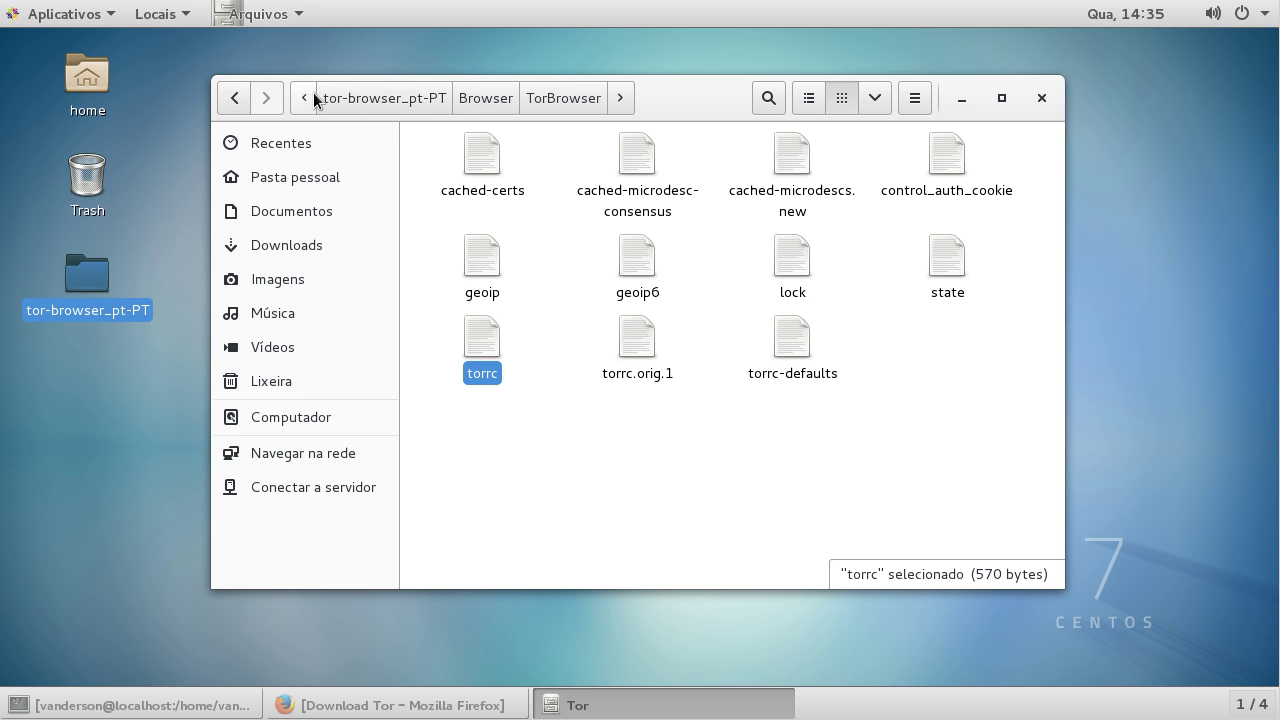
left_click(372, 100)
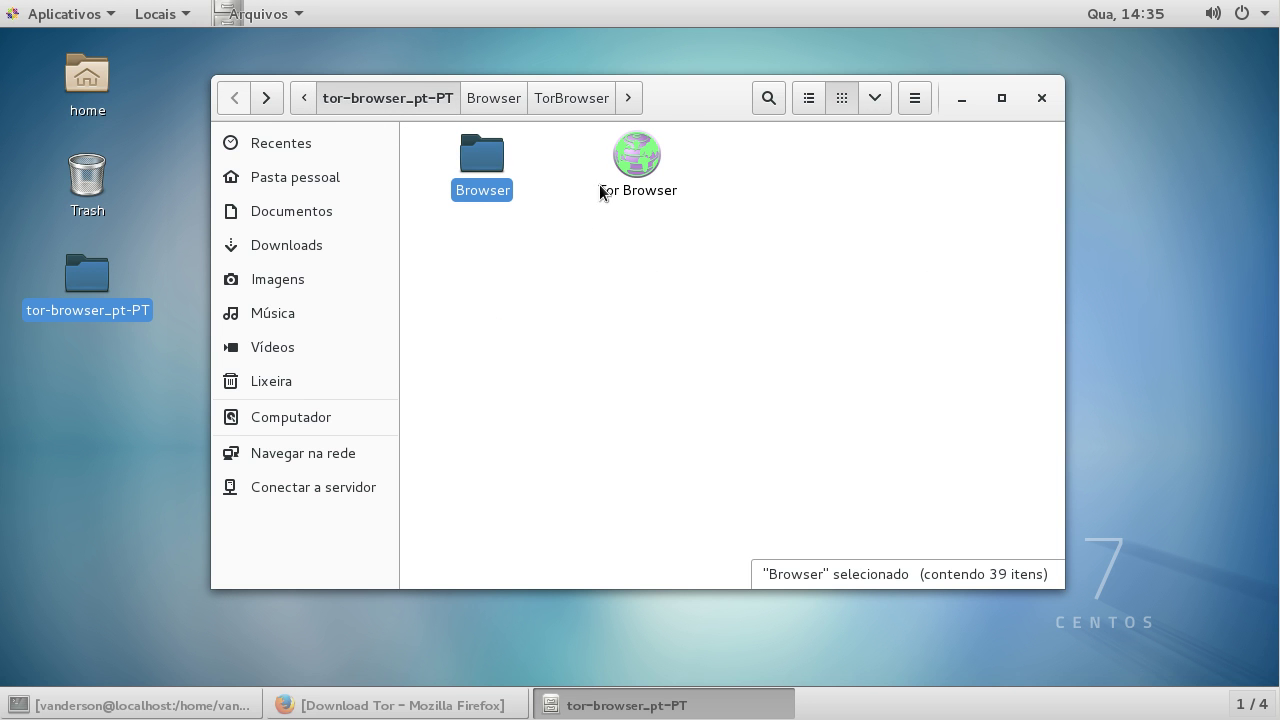
left_click(645, 163)
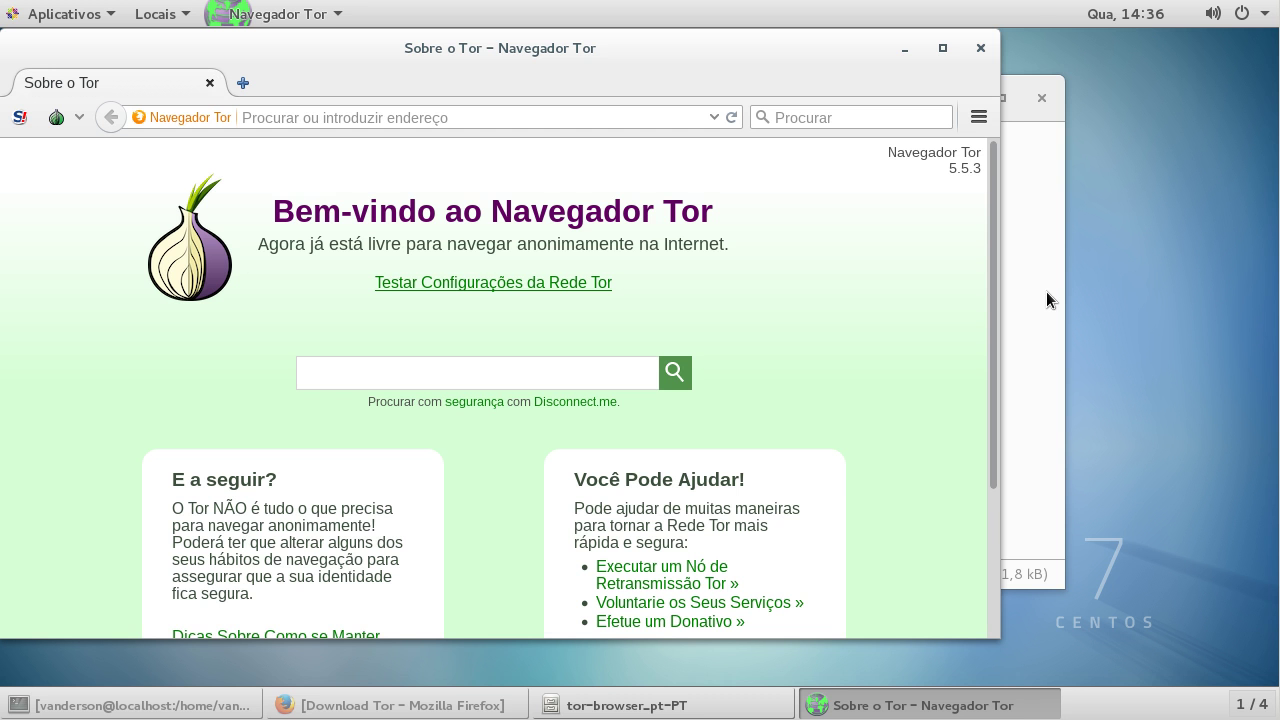
Step: Open Browser > hidden_service and open its hostname file in the editor
left_click(1043, 295)
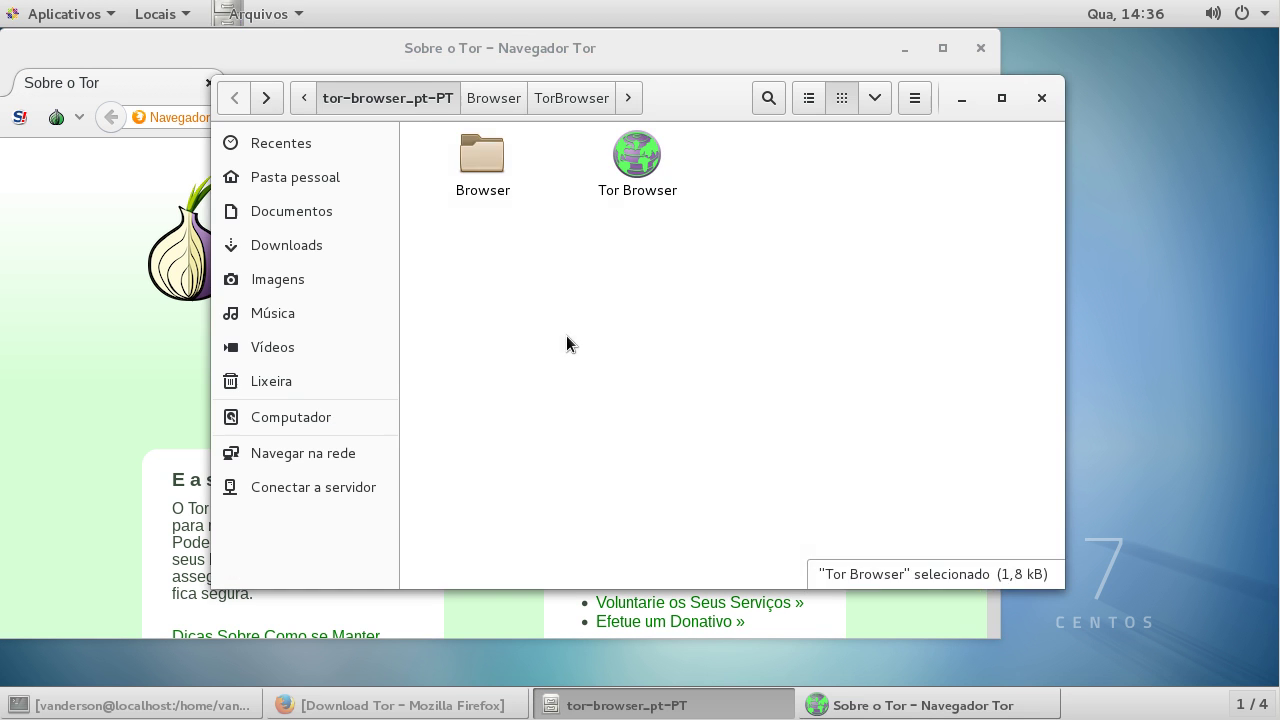
double_click(487, 158)
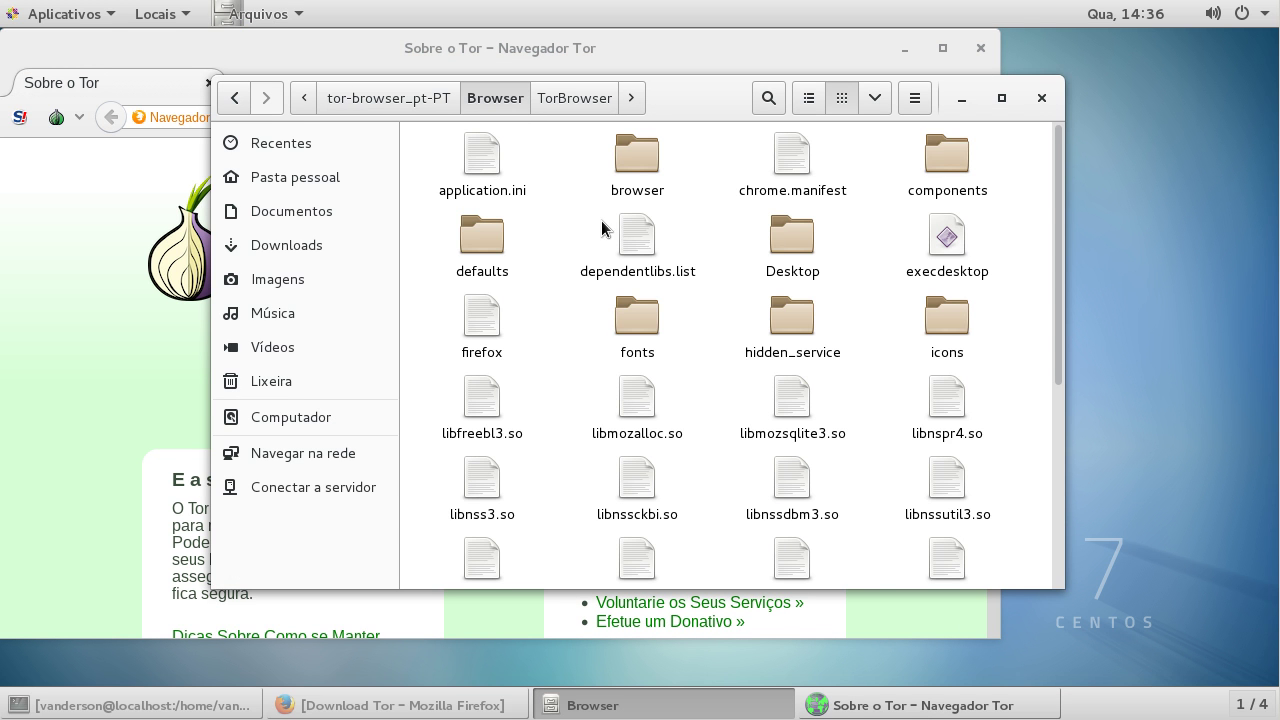
left_click(790, 356)
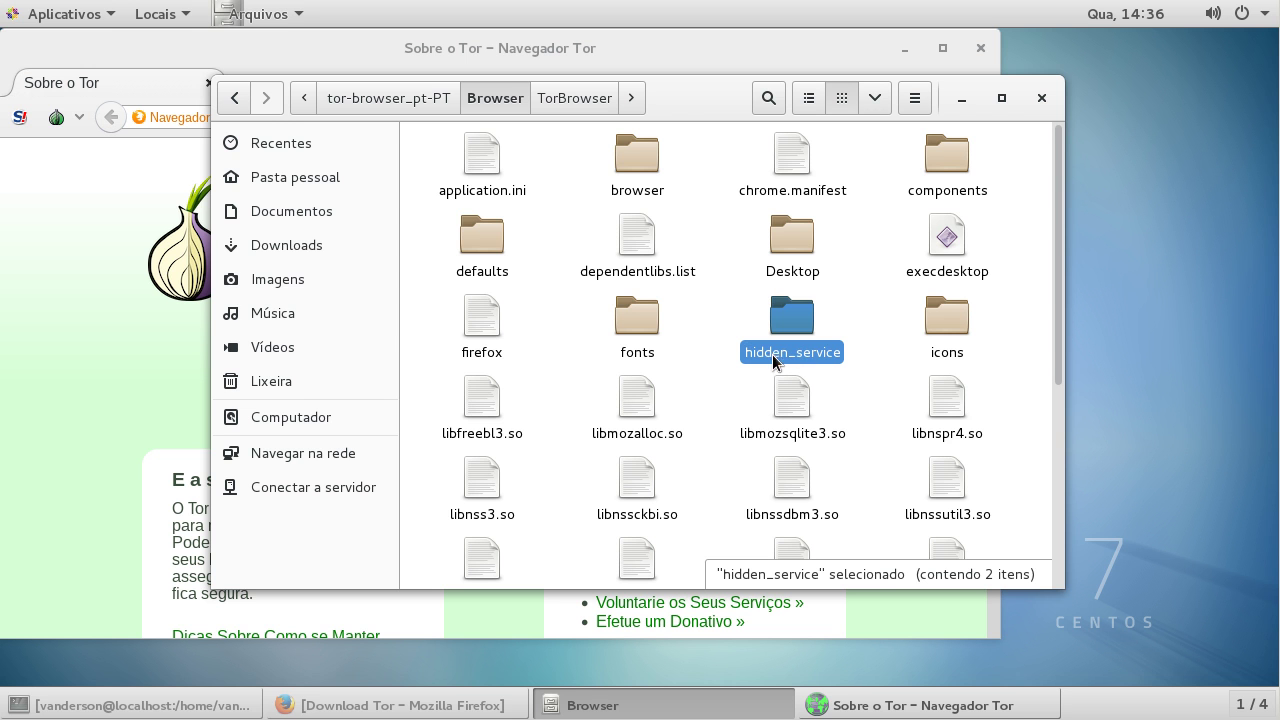
double_click(800, 352)
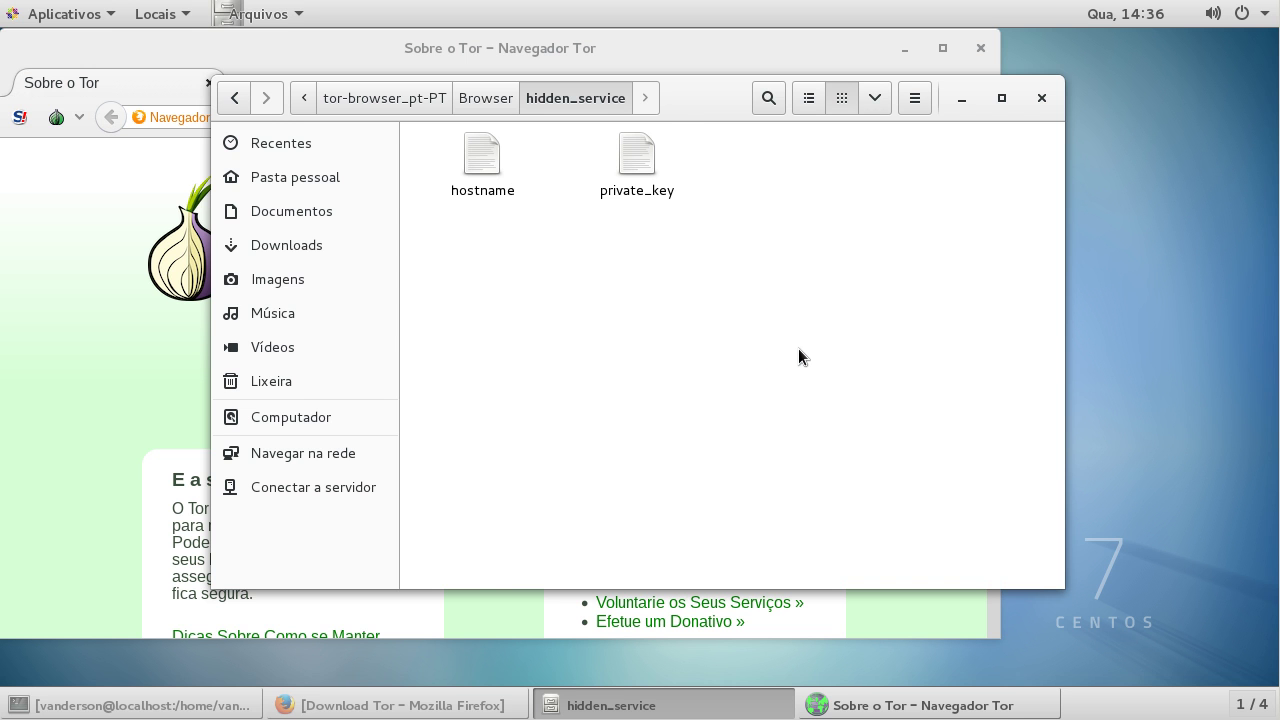
left_click(480, 172)
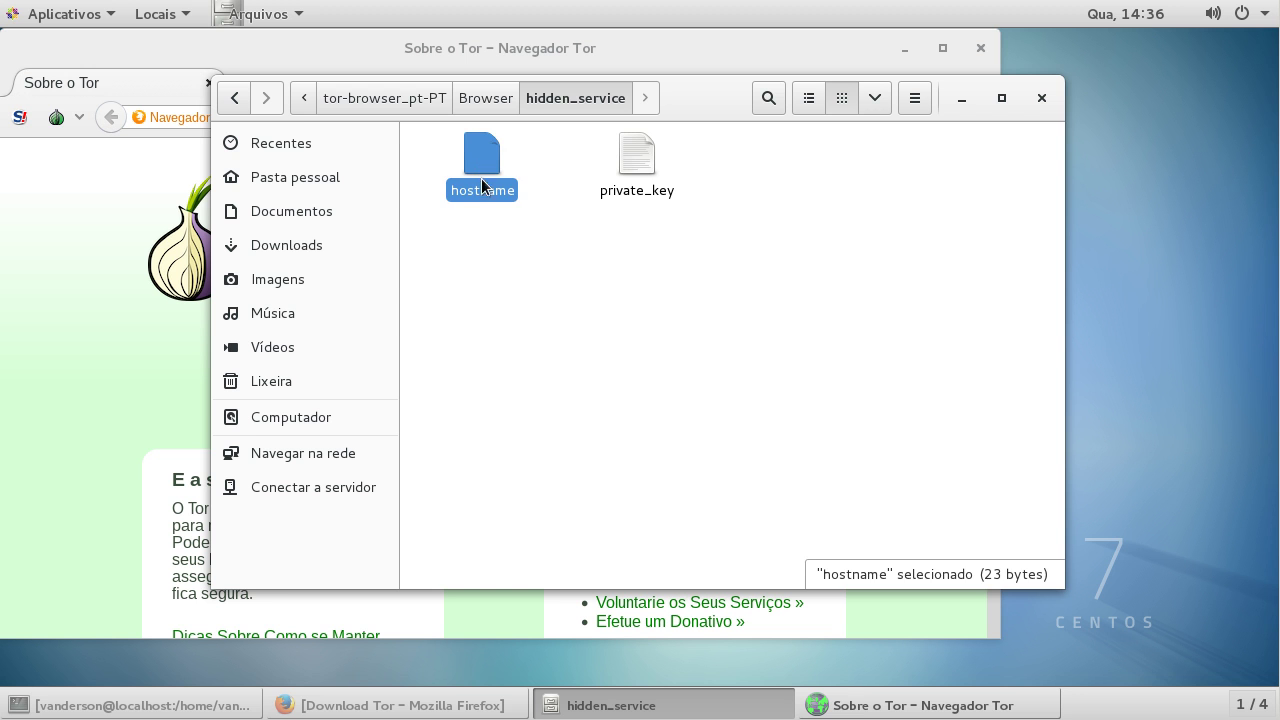
left_click(637, 186)
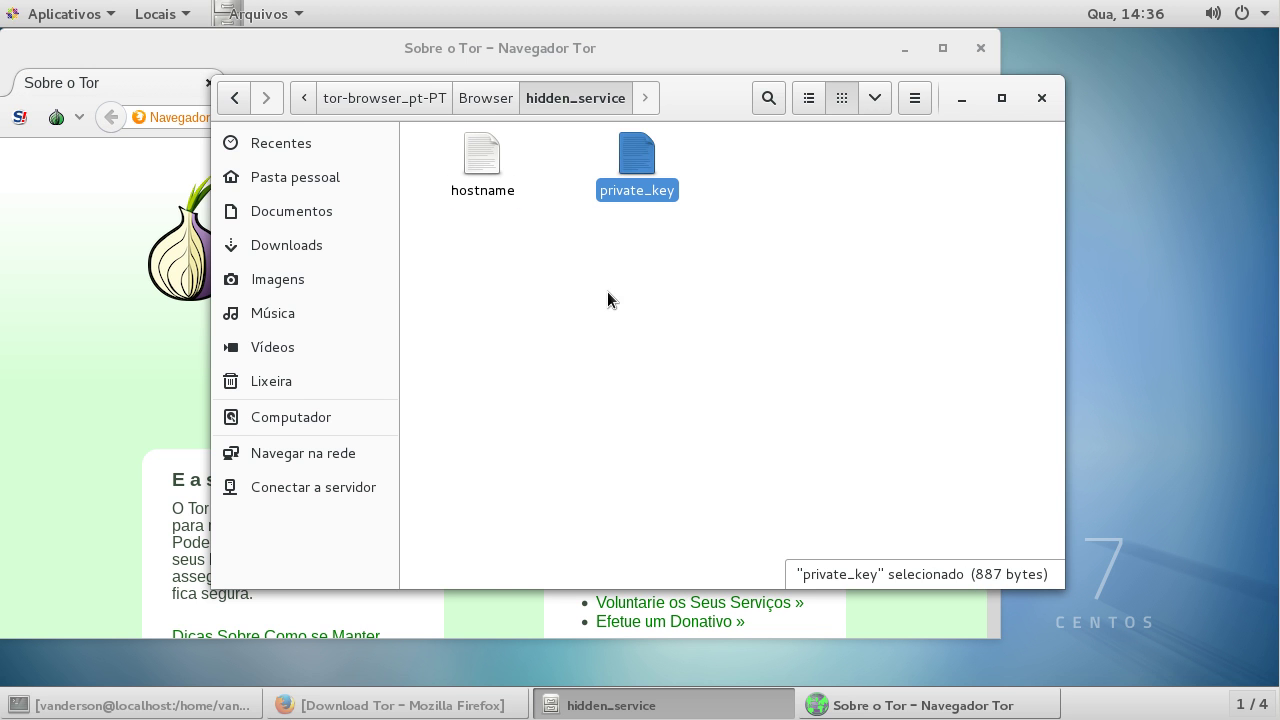
double_click(483, 171)
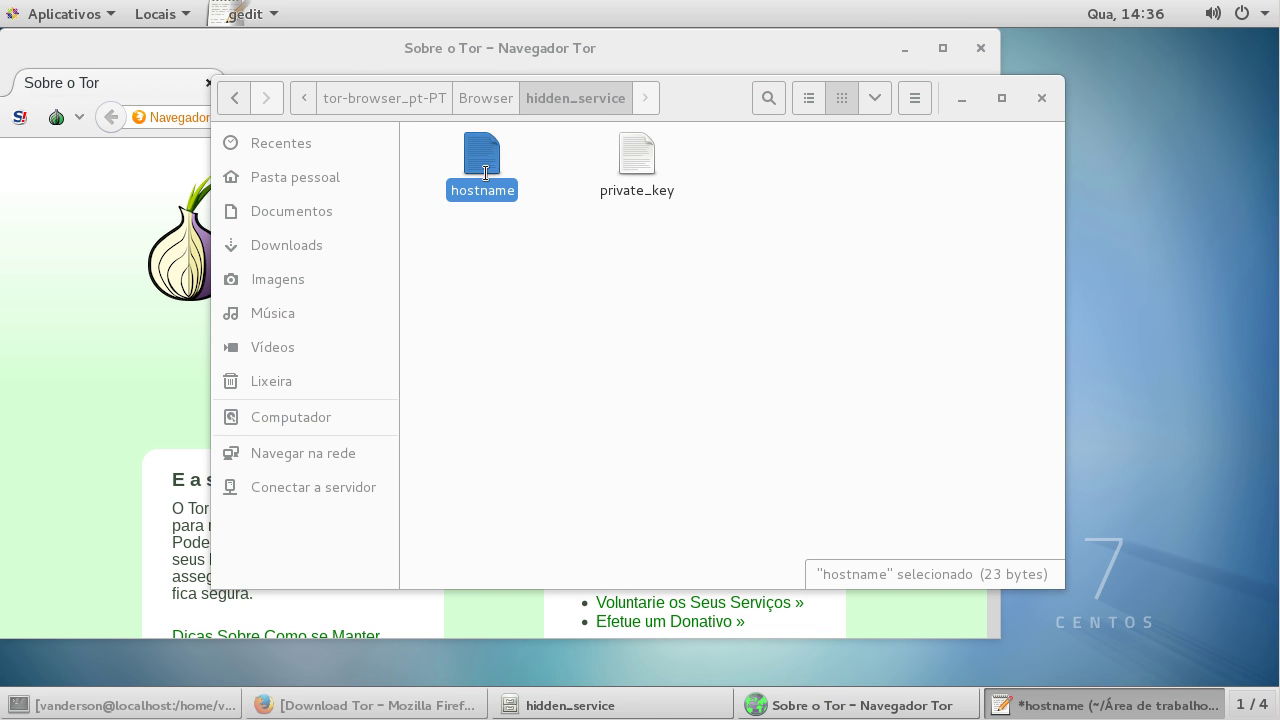
Step: Open private_key beside hostname in gedit, select z7f2idienhpnuweg.onion, and return to Tor Browser
left_click_drag(246, 80, 30, 73)
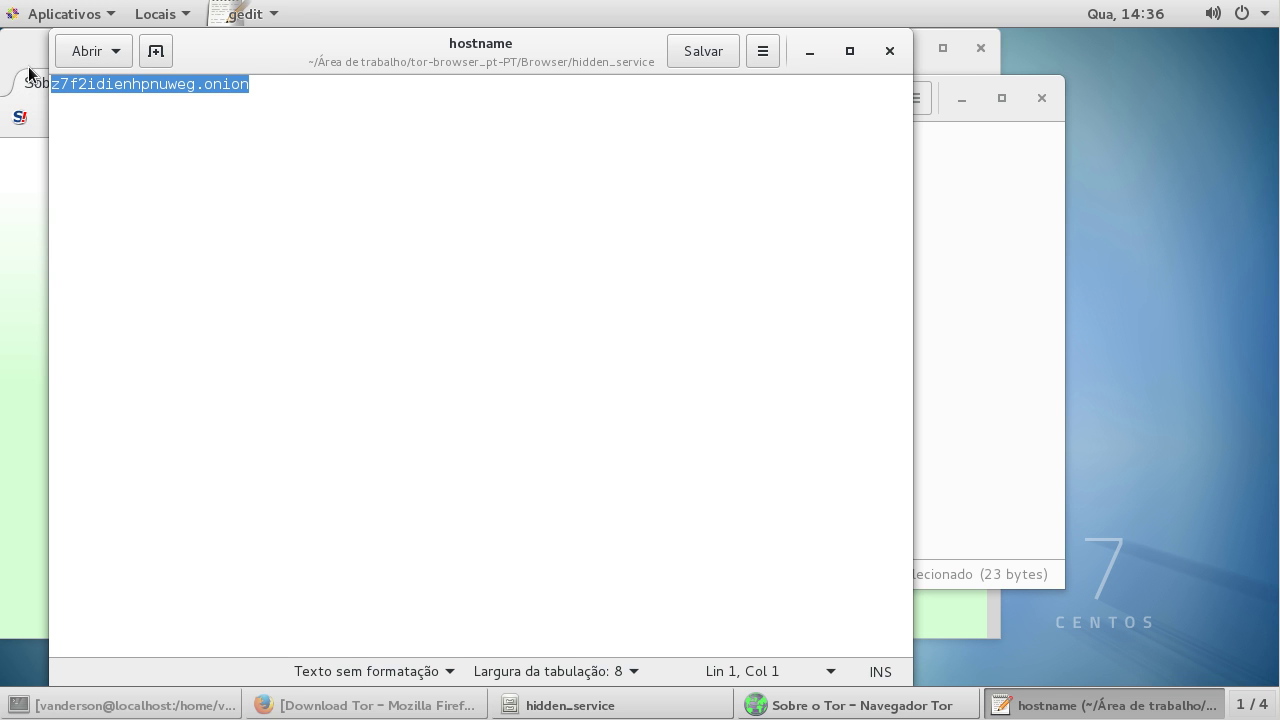
left_click(1097, 704)
left_click(648, 160)
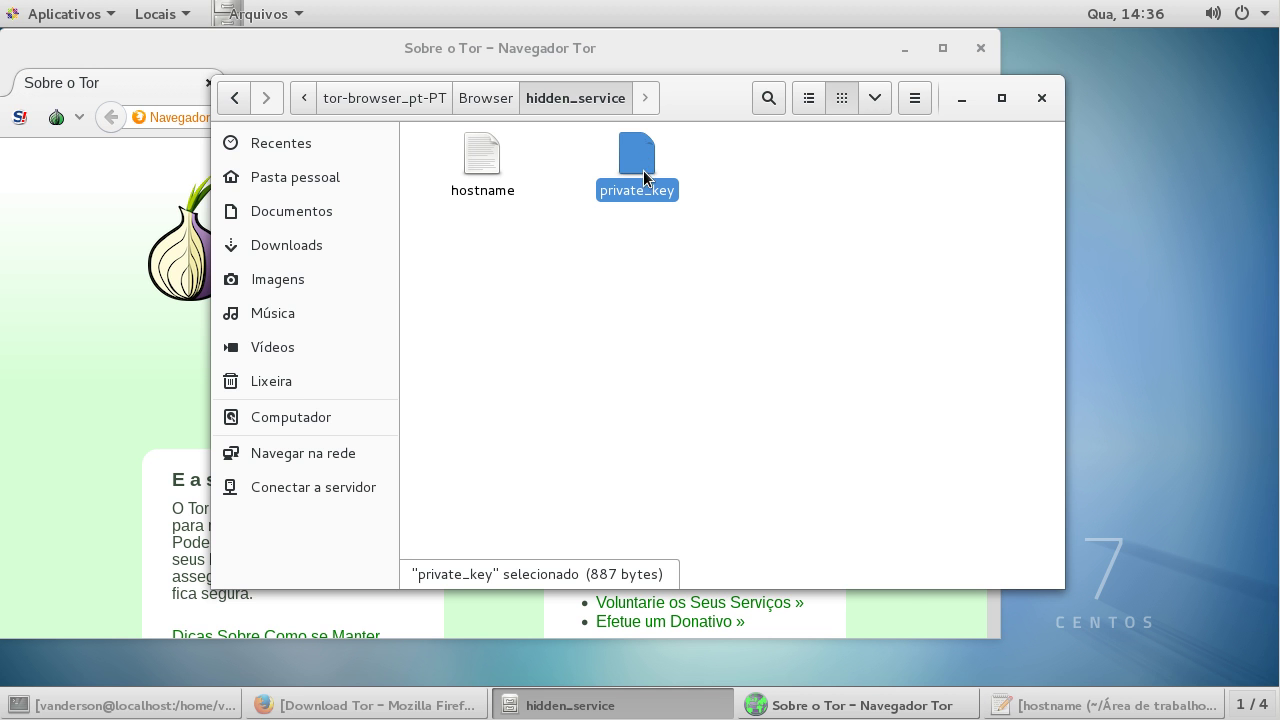
double_click(640, 165)
left_click_drag(408, 423, 60, 116)
left_click(236, 98)
left_click_drag(270, 122, 46, 119)
key("super+c")
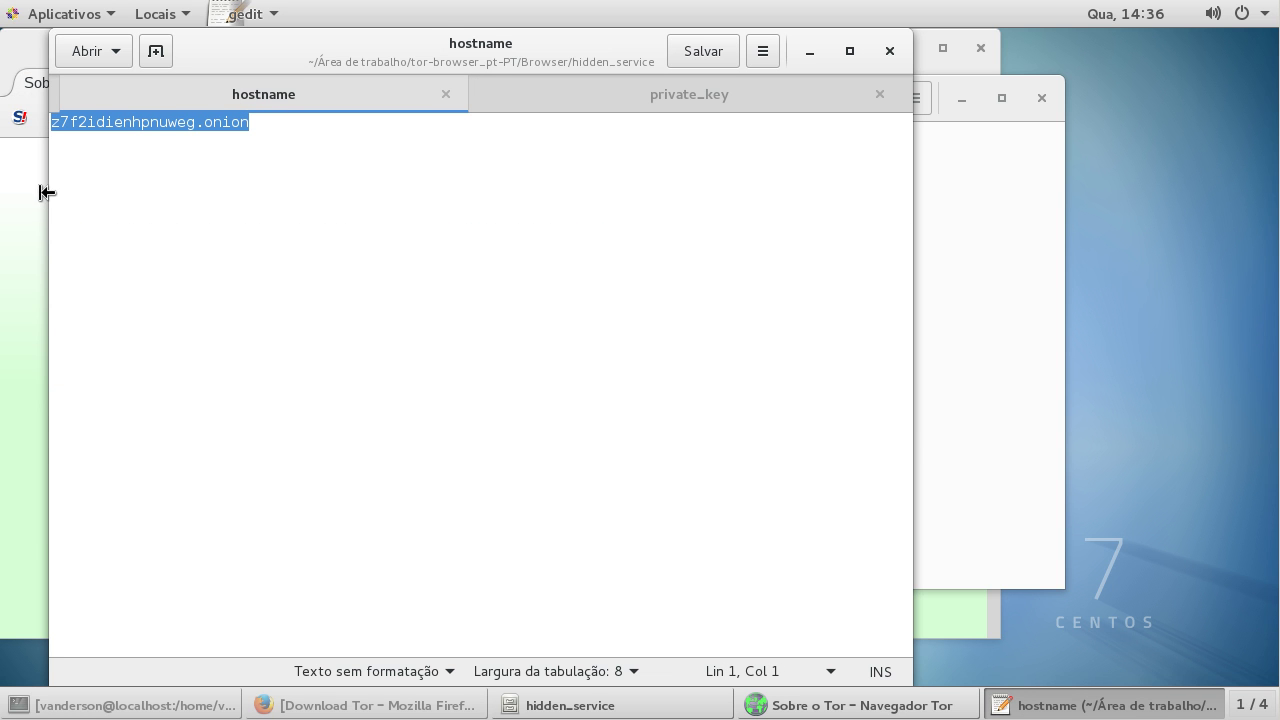
left_click(29, 194)
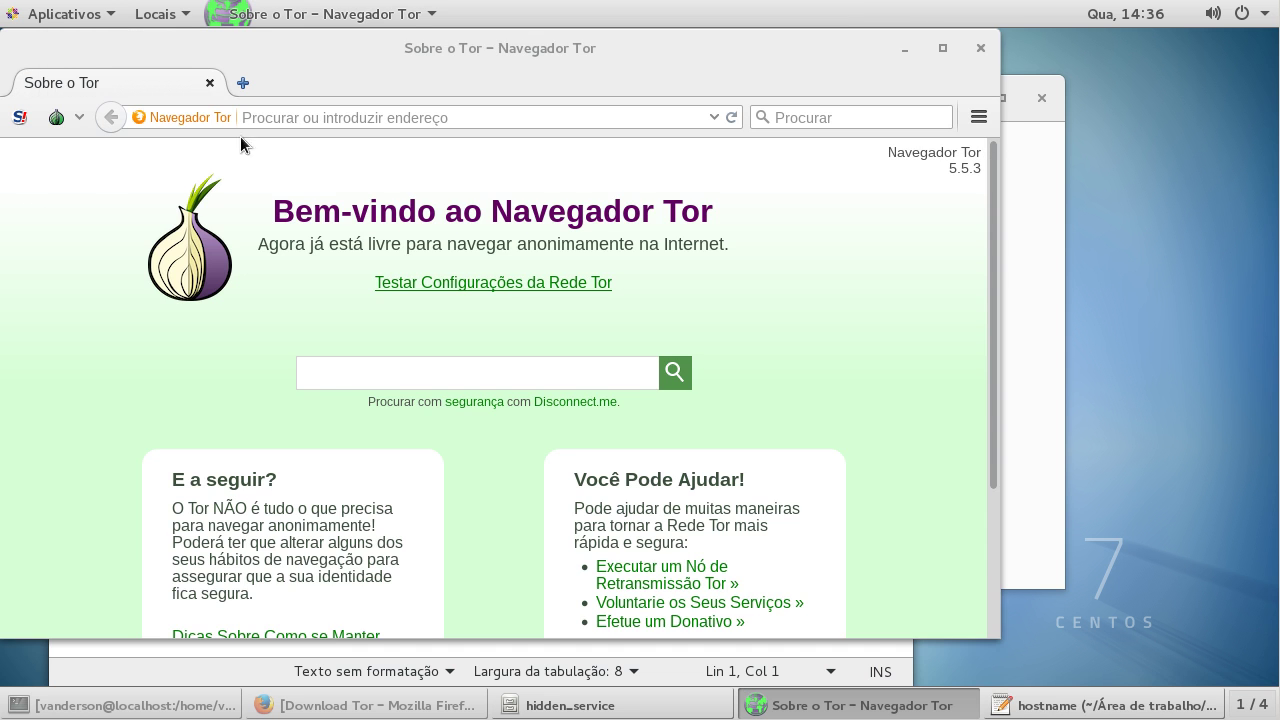
Step: Paste and load z7f2idienhpnuweg.onion in Tor Browser, accepting the English-pages prompt
right_click(357, 114)
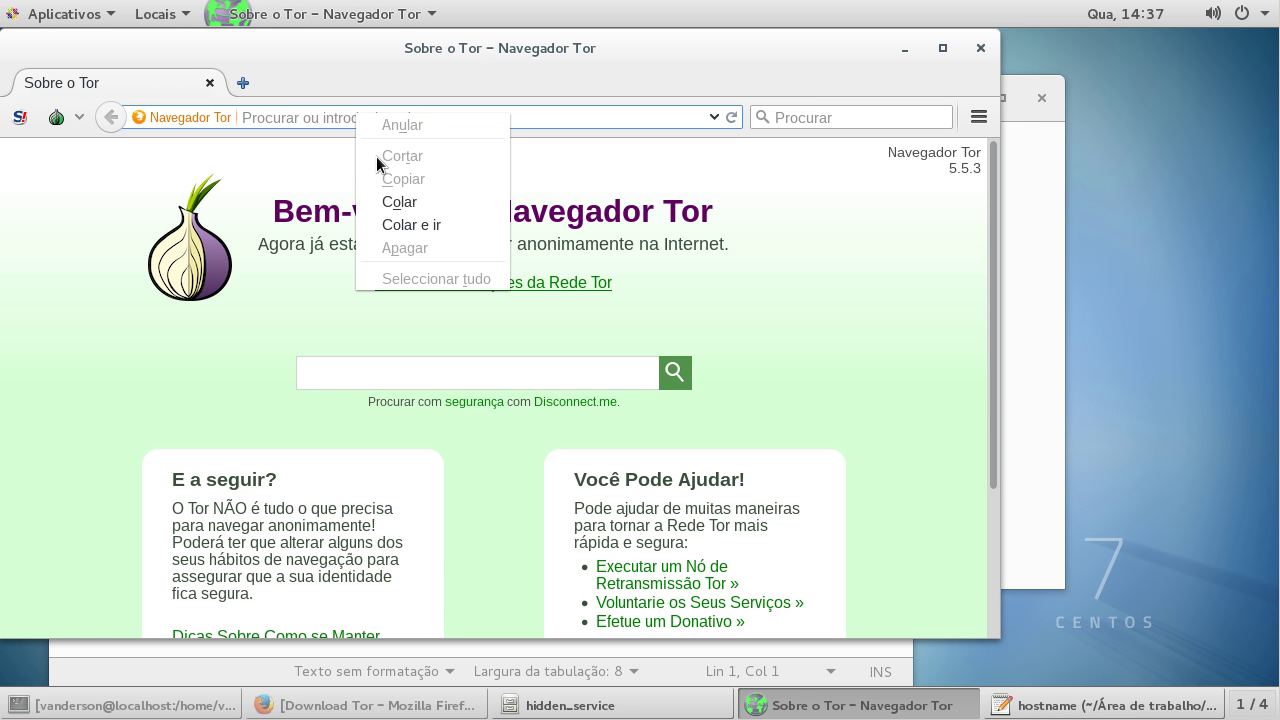
left_click(393, 224)
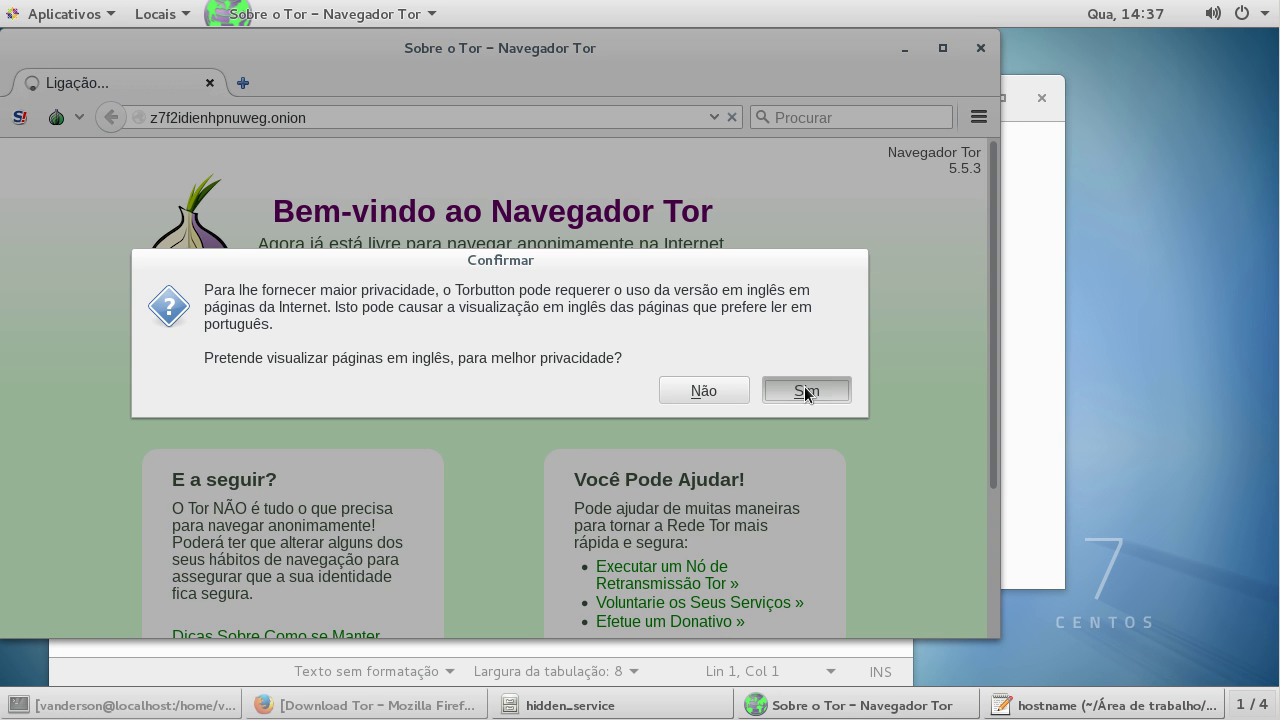
left_click(804, 386)
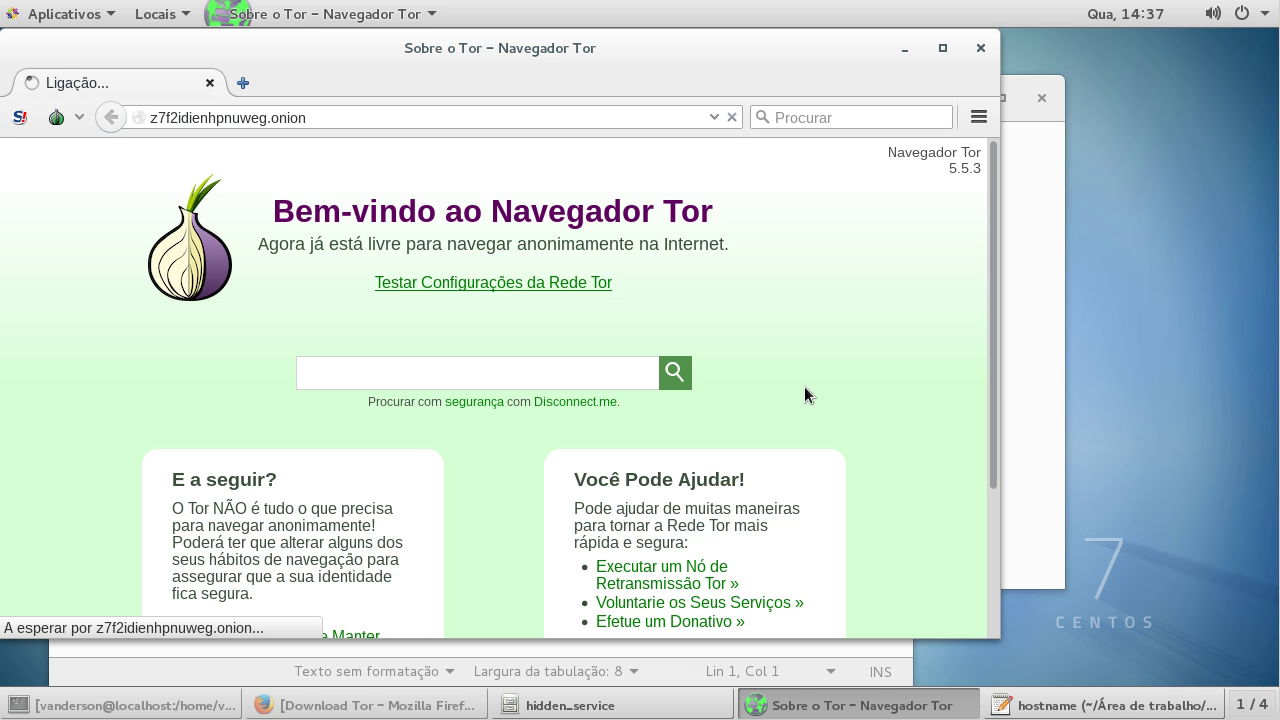
Step: Check the Apache Testing 123.. page on Firefox's localhost tab for comparison
left_click(414, 702)
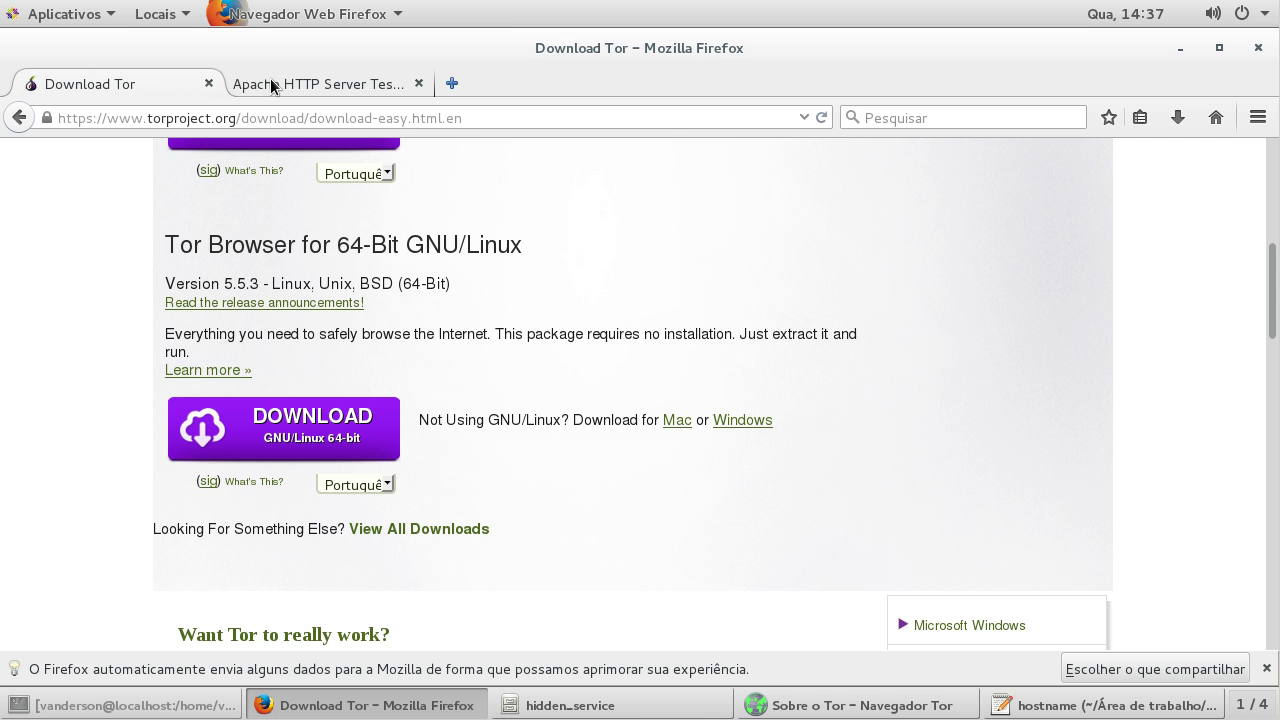
left_click(330, 84)
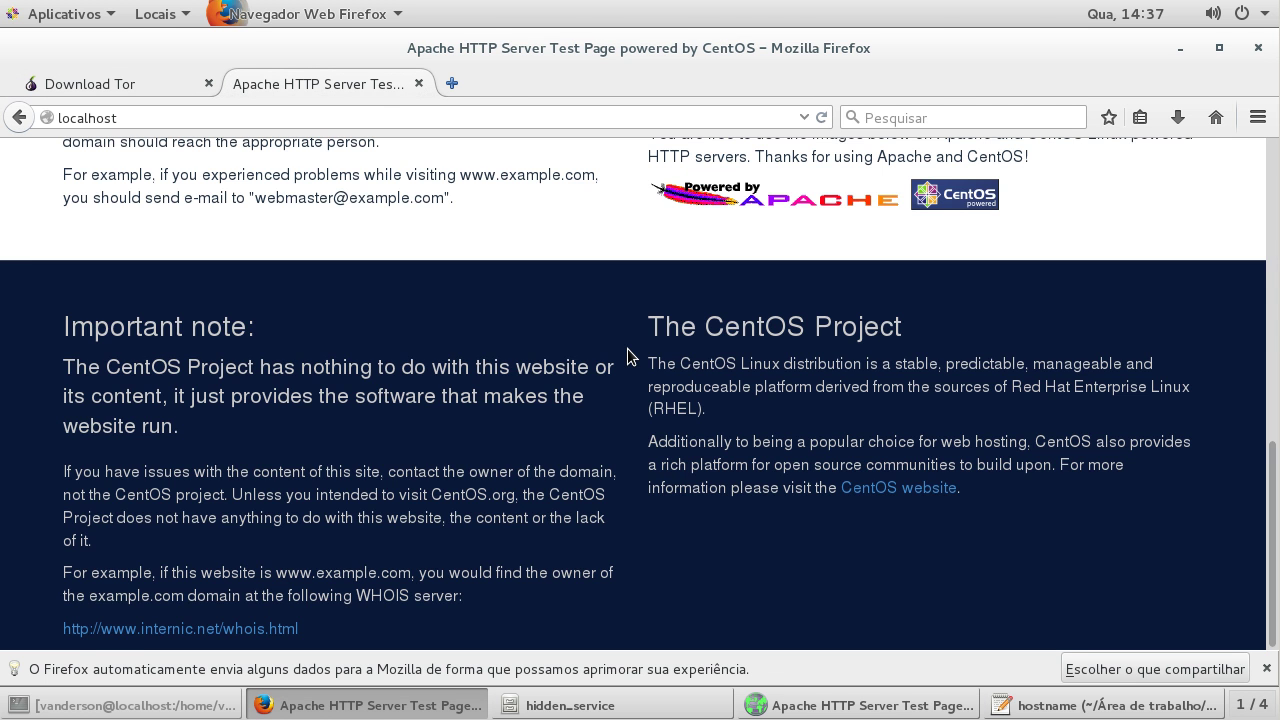
scroll(627, 352, "up", 6)
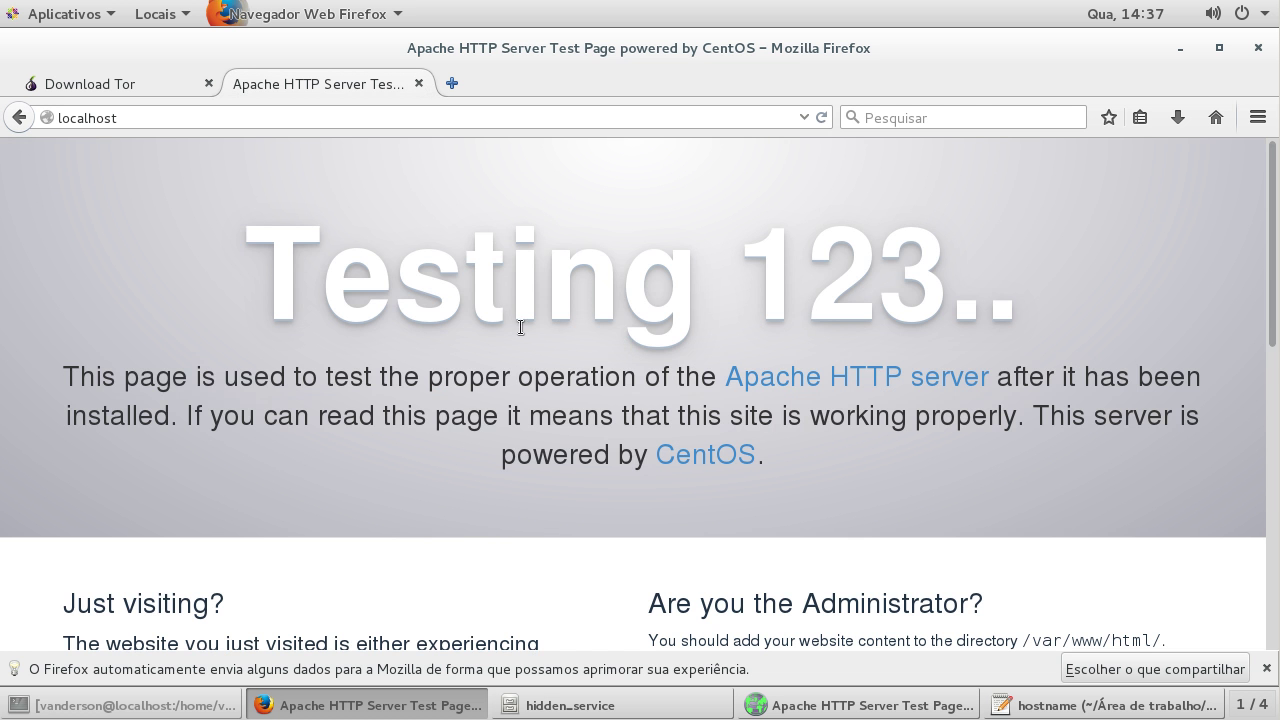
left_click_drag(293, 266, 888, 290)
left_click(683, 257)
Step: Back in Tor Browser, read through the same Apache test page served by the onion site
left_click(1181, 54)
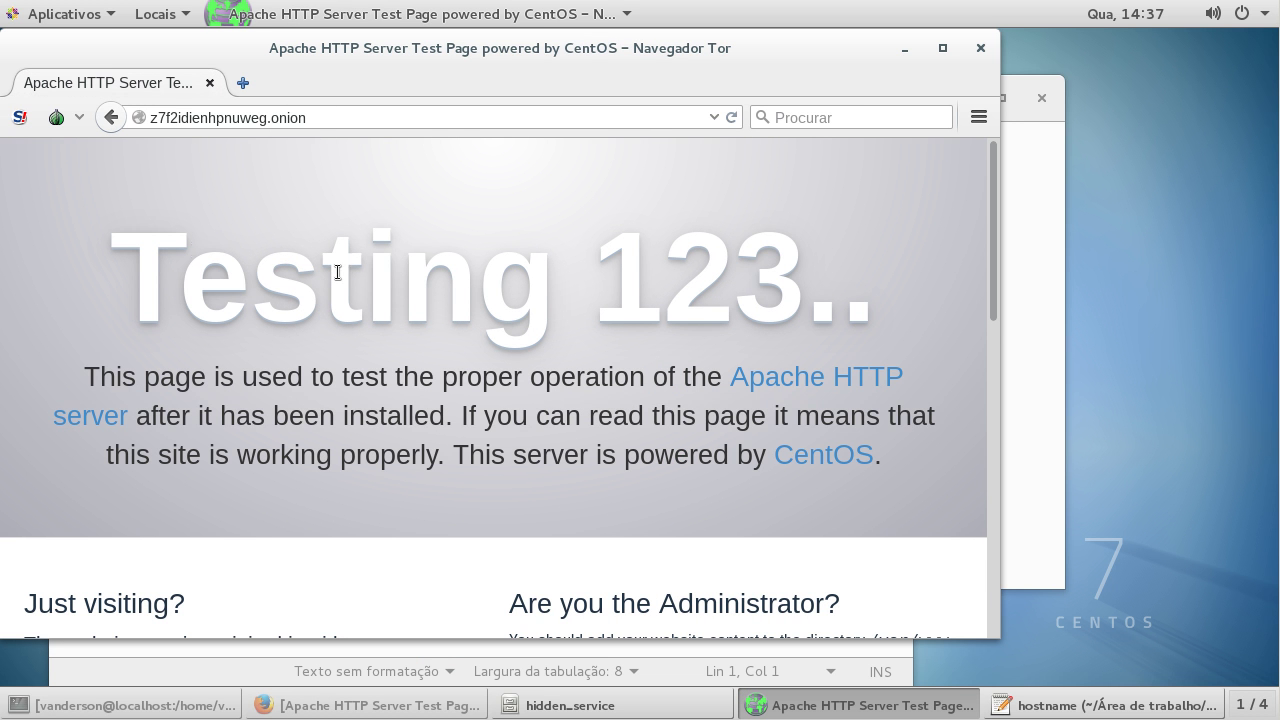
left_click_drag(145, 248, 674, 410)
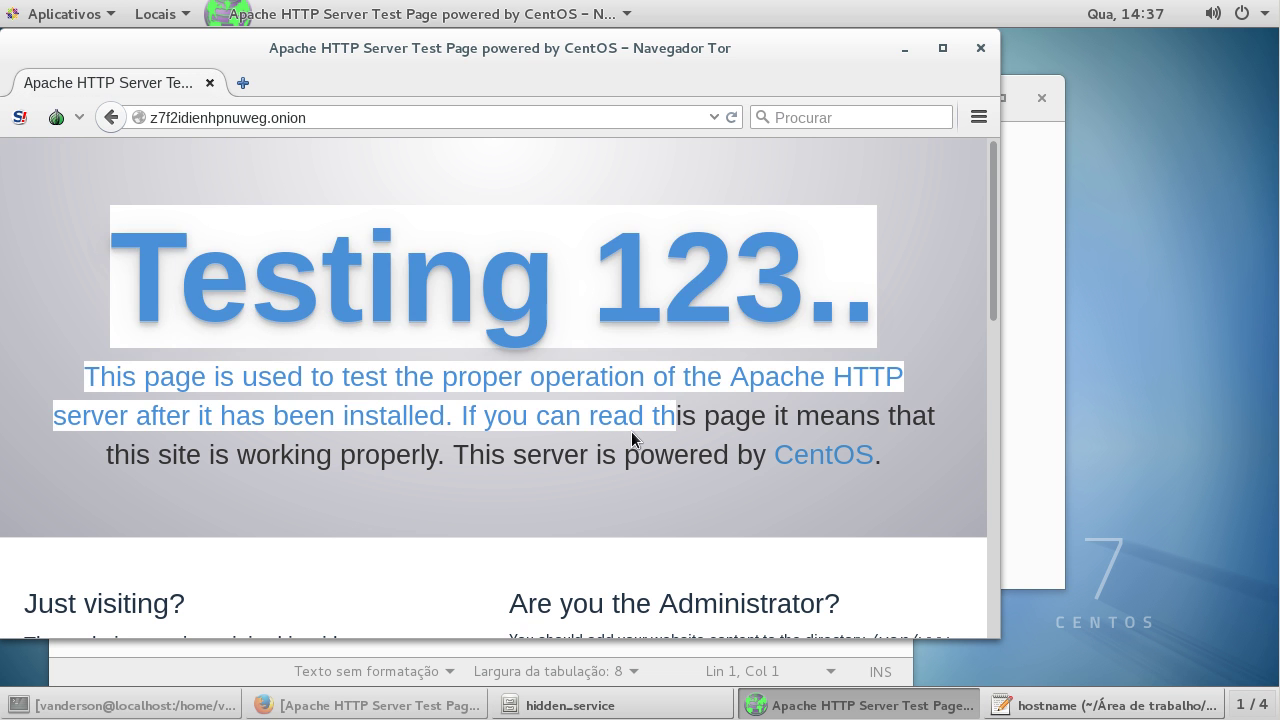
left_click(592, 456)
scroll(280, 183, "down", 2)
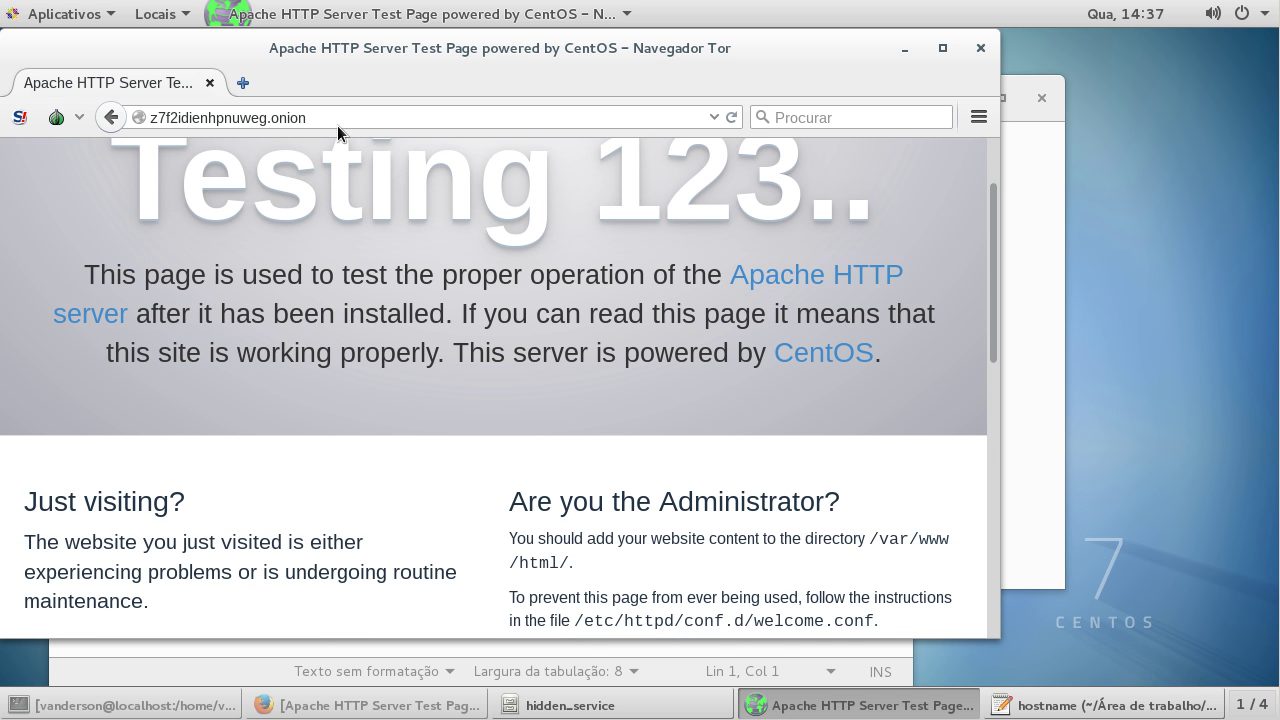
scroll(552, 281, "down", 10)
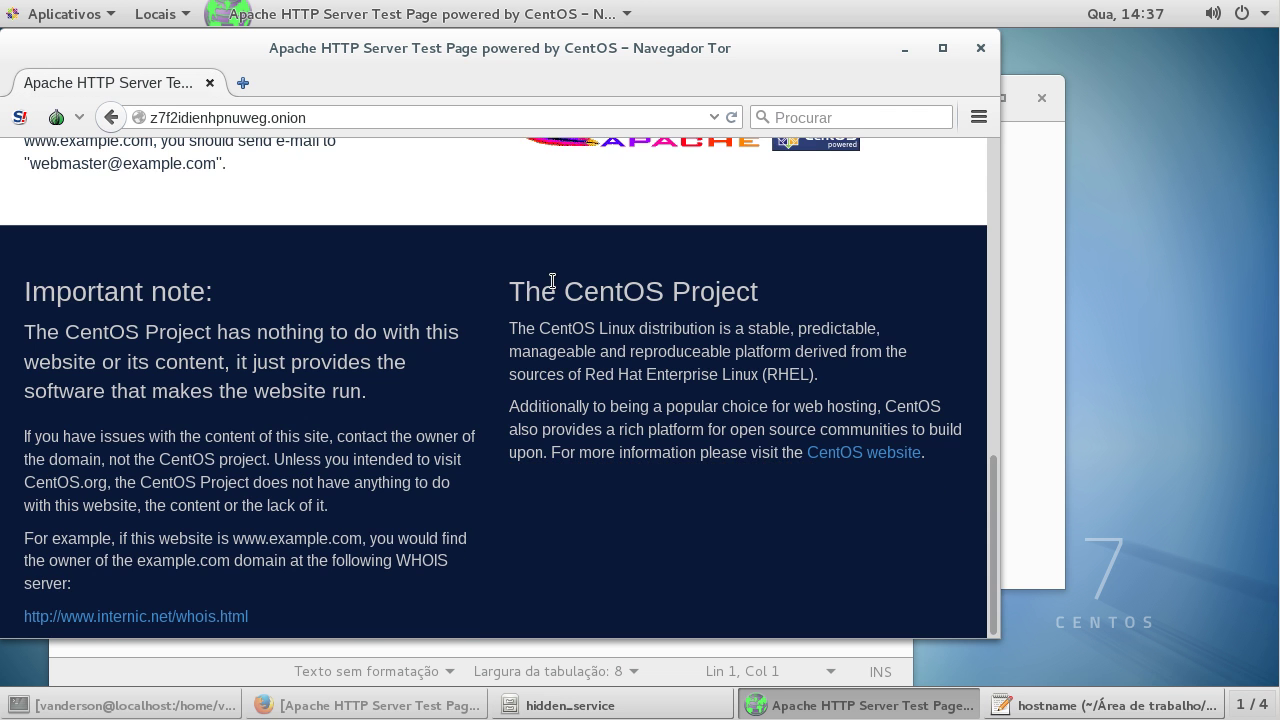
scroll(552, 281, "up", 10)
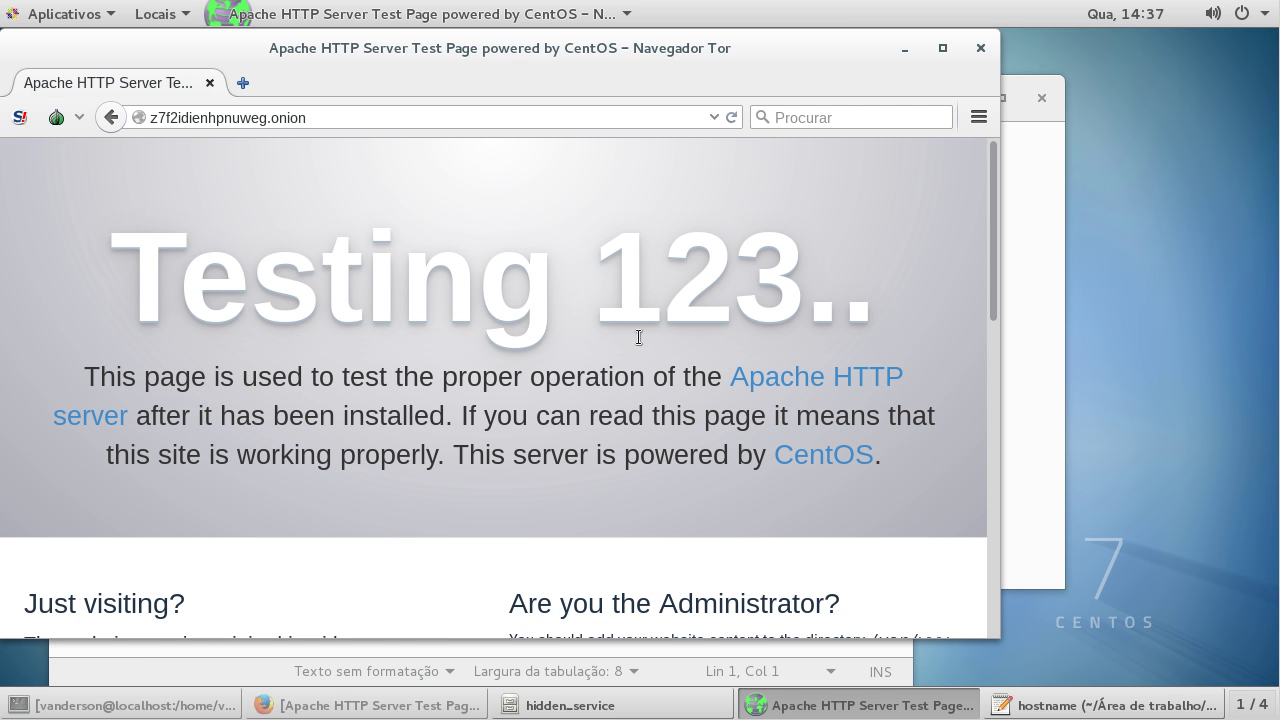
scroll(490, 291, "down", 4)
scroll(490, 291, "down", 5)
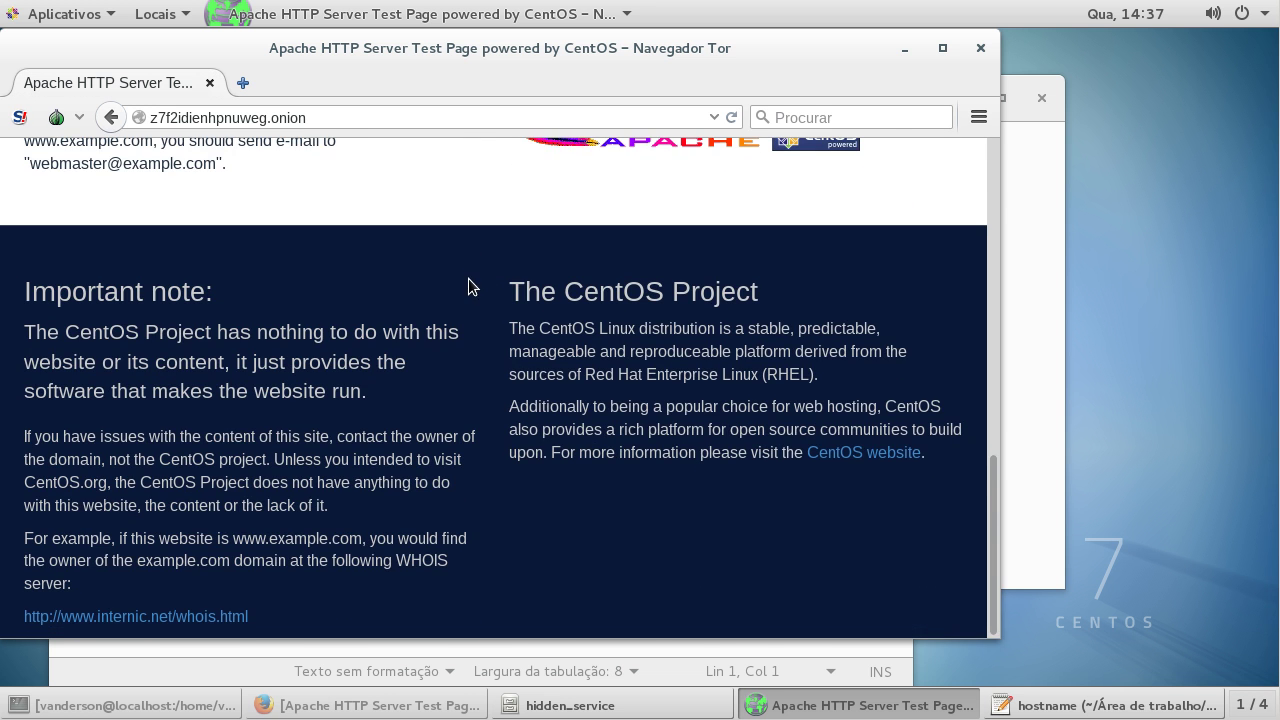
scroll(472, 285, "up", 10)
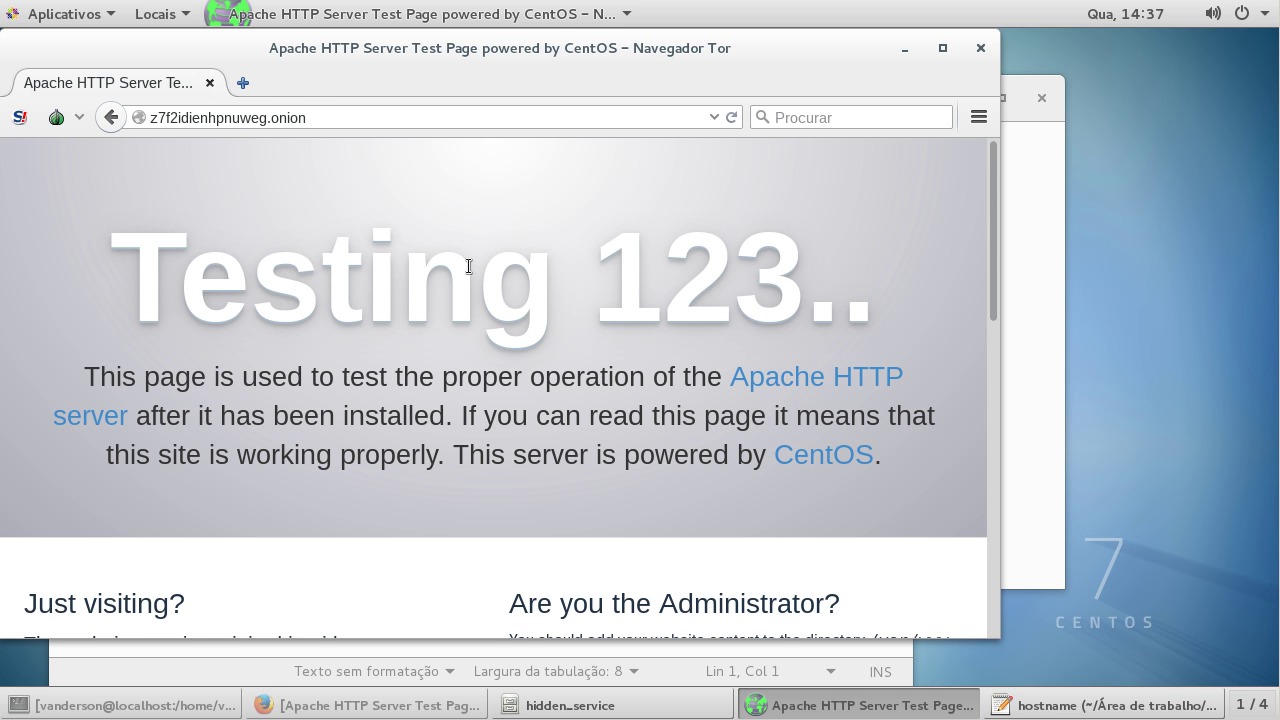
Step: Change into /var/www/html in the terminal and list its contents
left_click(133, 708)
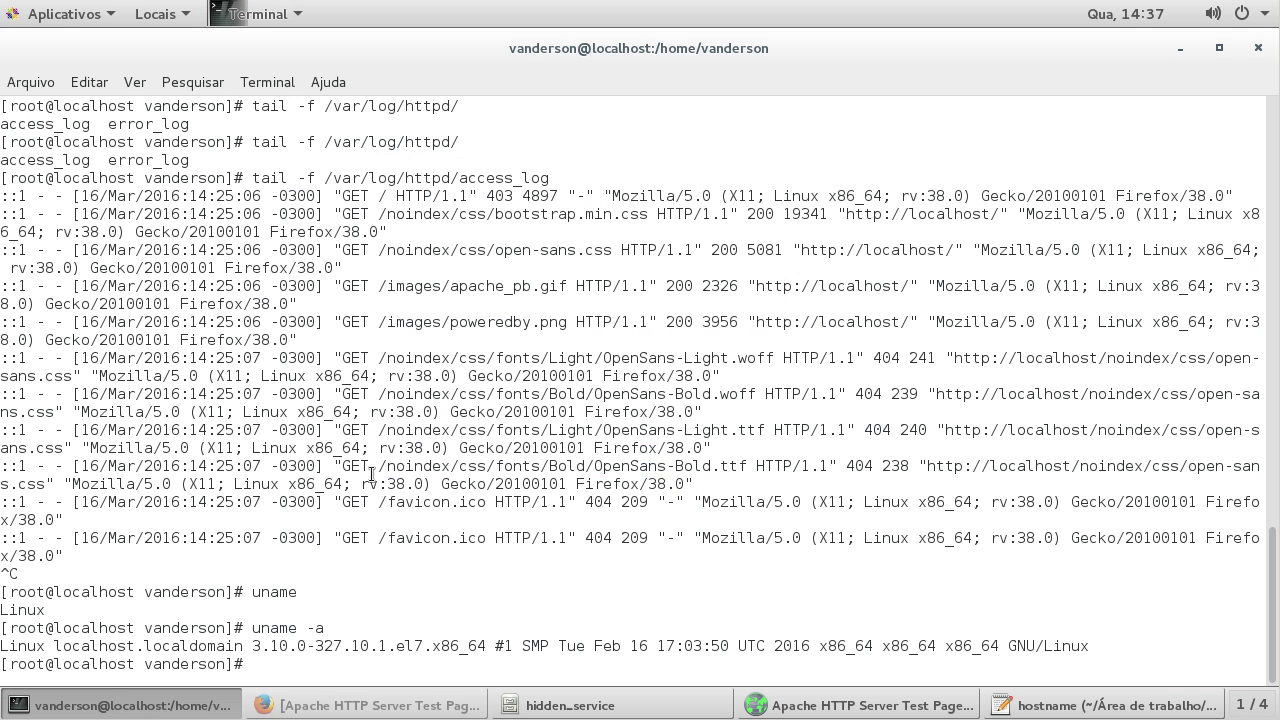
type("cd /var/www/ht")
key("Tab")
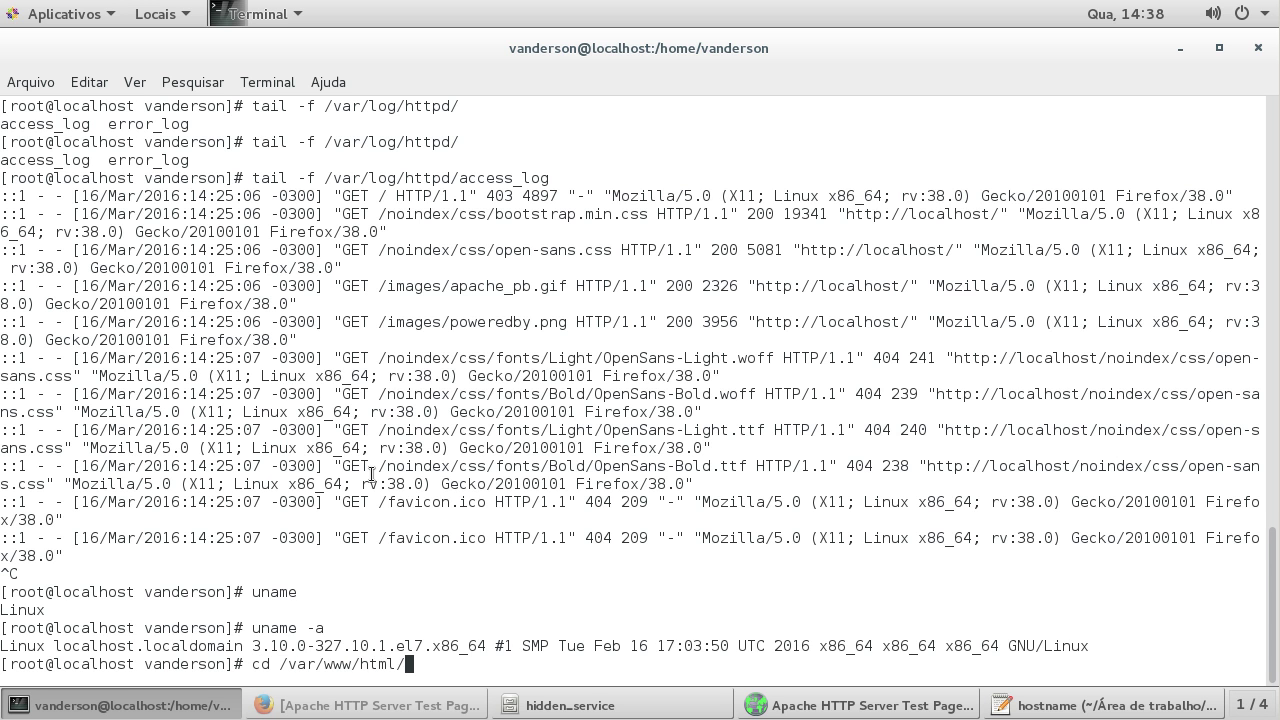
key("Return")
type("ls")
key("Return")
Step: Create index.html in vim with an <h1> heading 'Servidor do' plus the owner's name, and save
type("vim index.html")
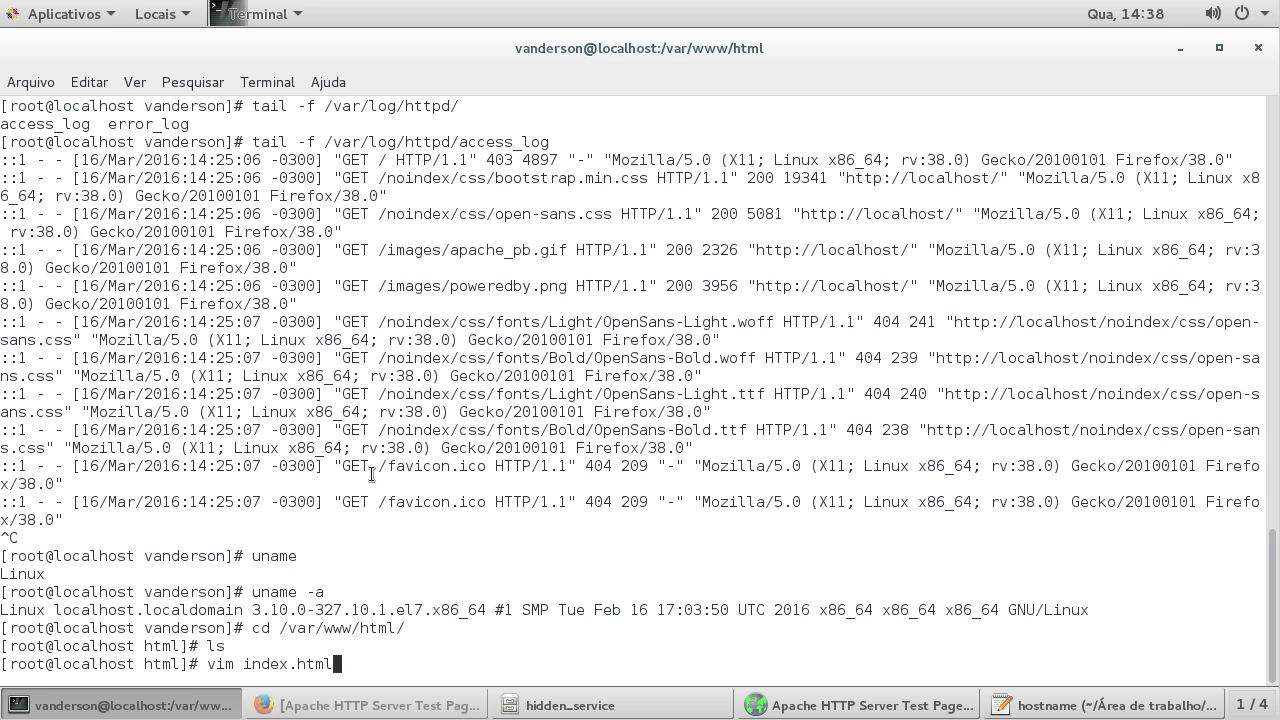
key("Return")
type("i")
type("<h1")
type(">")
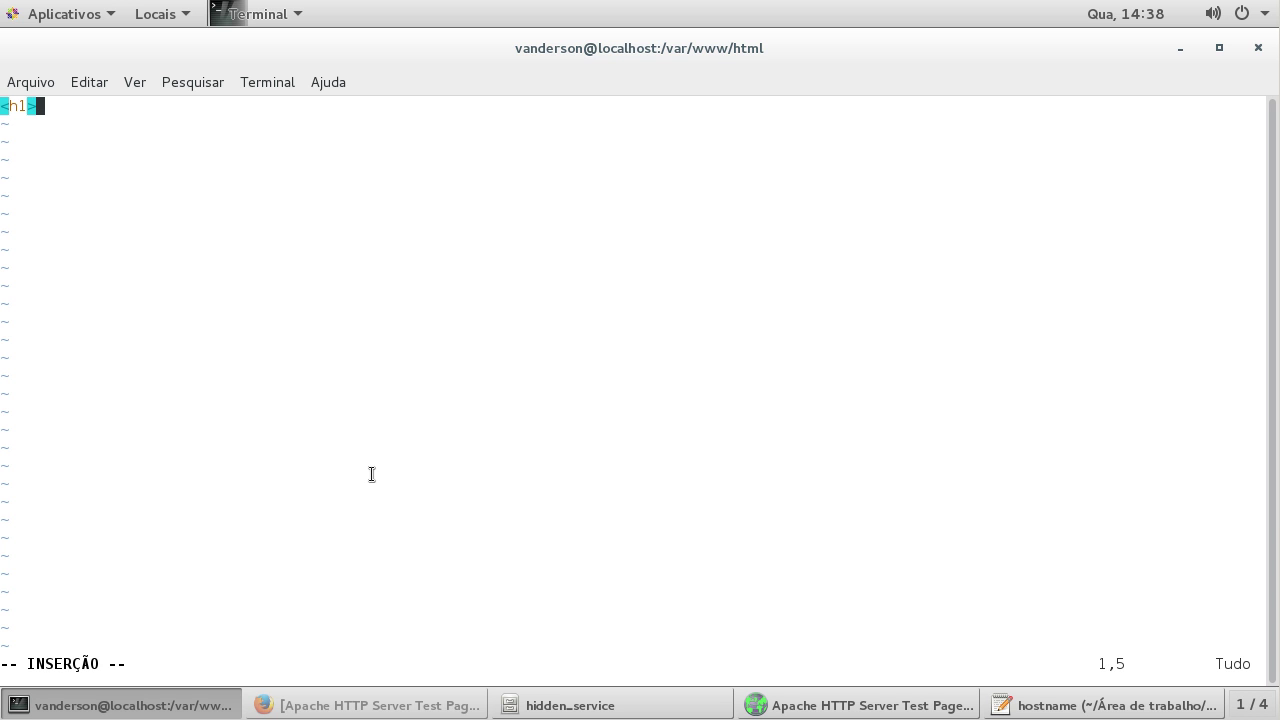
type("Servidor do Vanderson")
key("Escape")
type(":wq")
key("Return")
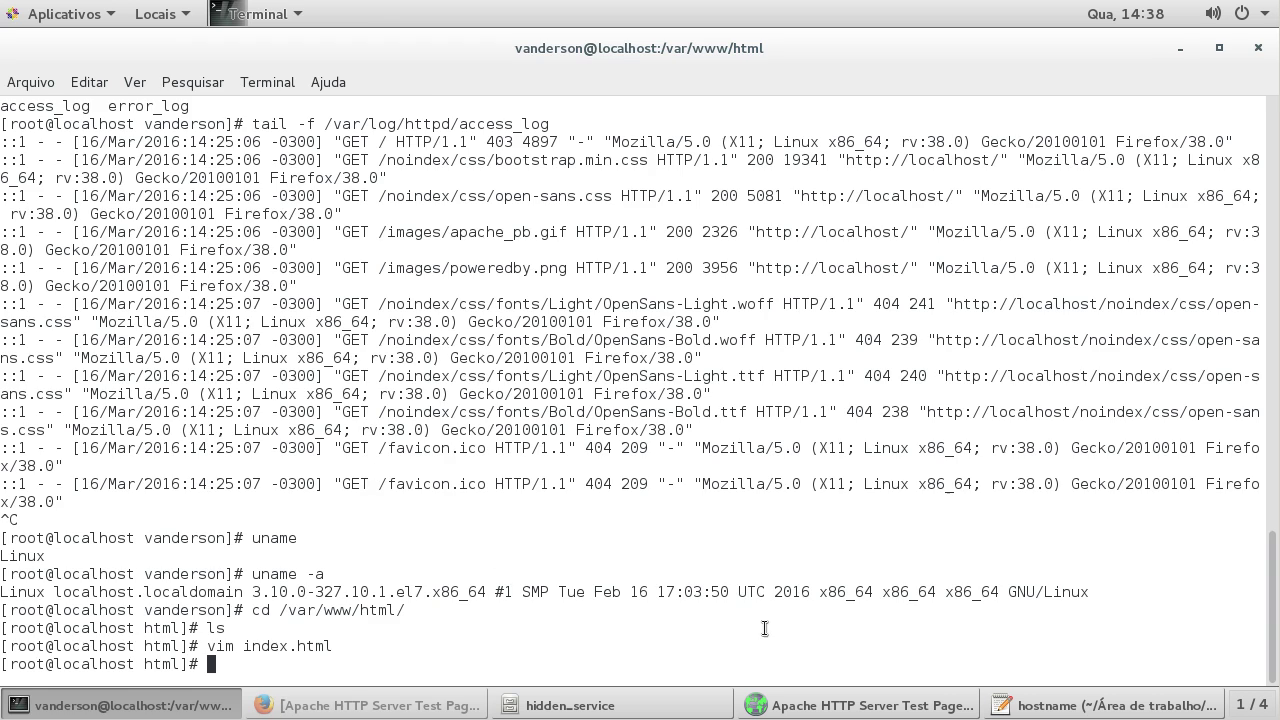
Step: Reload localhost in Firefox to see the new 'Servidor do' heading, then return to Tor Browser
key("alt+Tab")
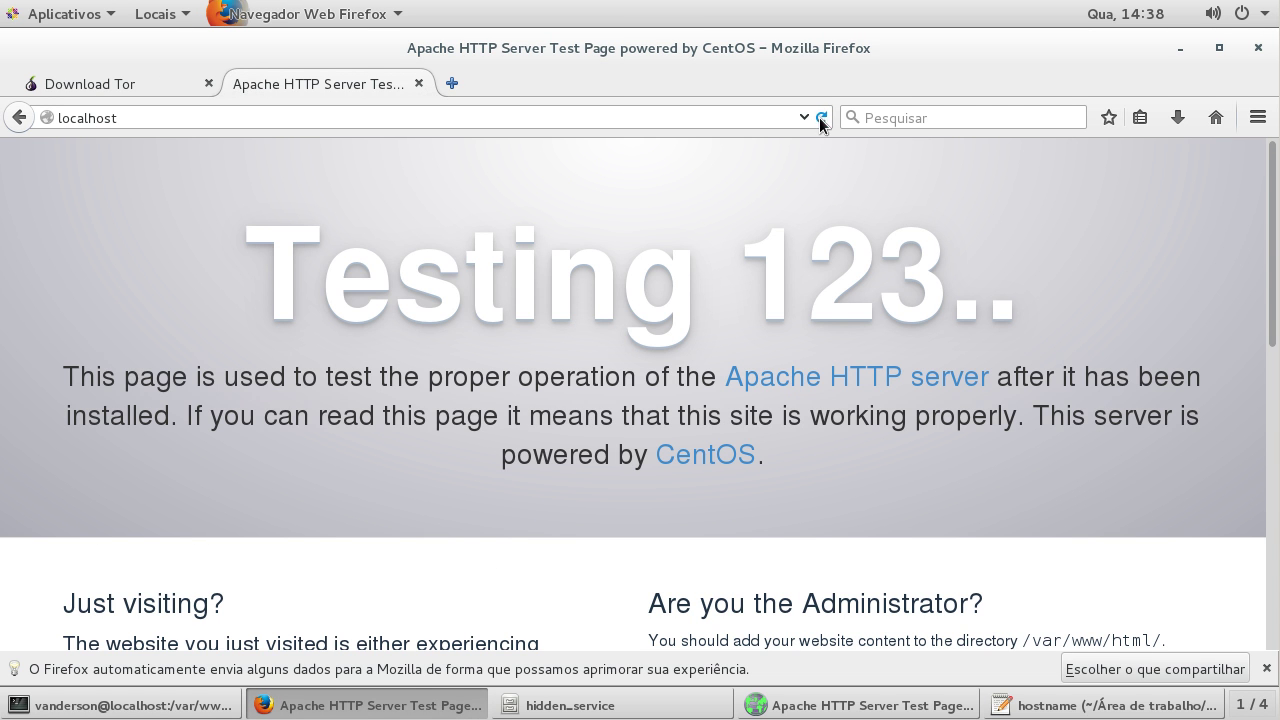
left_click(819, 117)
left_click_drag(454, 180, 13, 165)
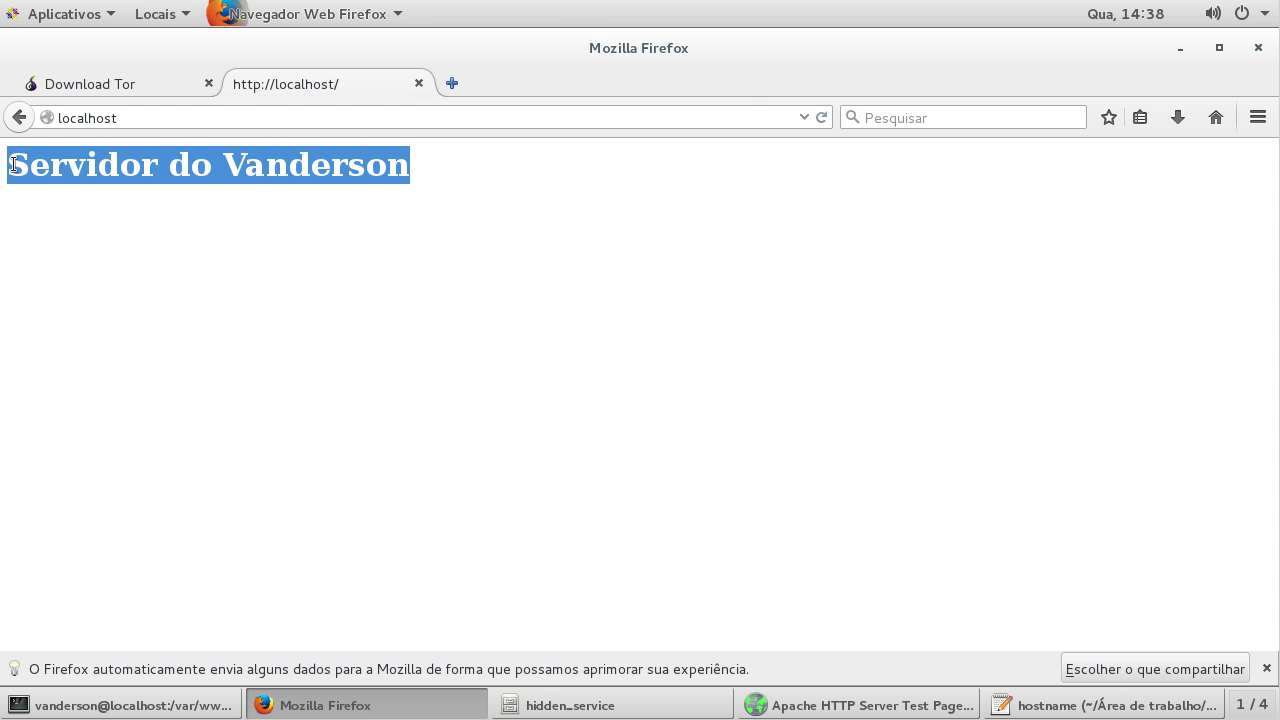
left_click(295, 175)
left_click(860, 705)
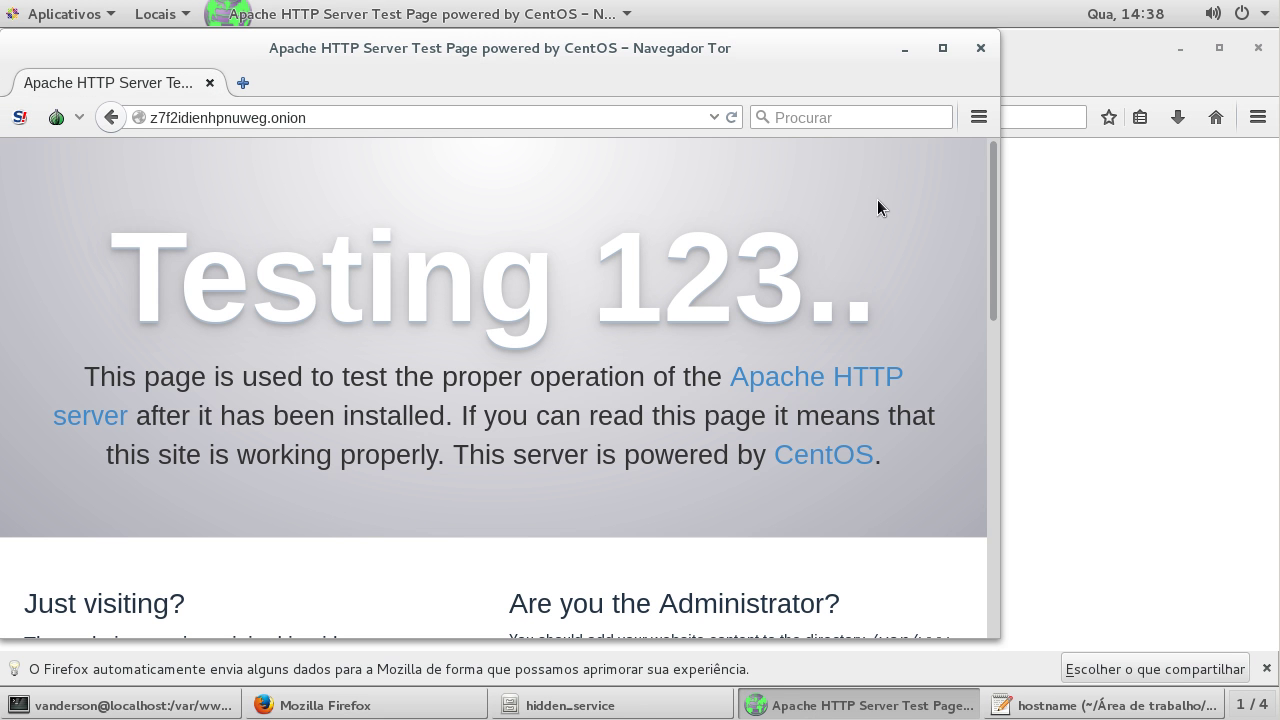
Step: Maximize Tor Browser and reload the onion page to show the new custom heading
left_click(943, 50)
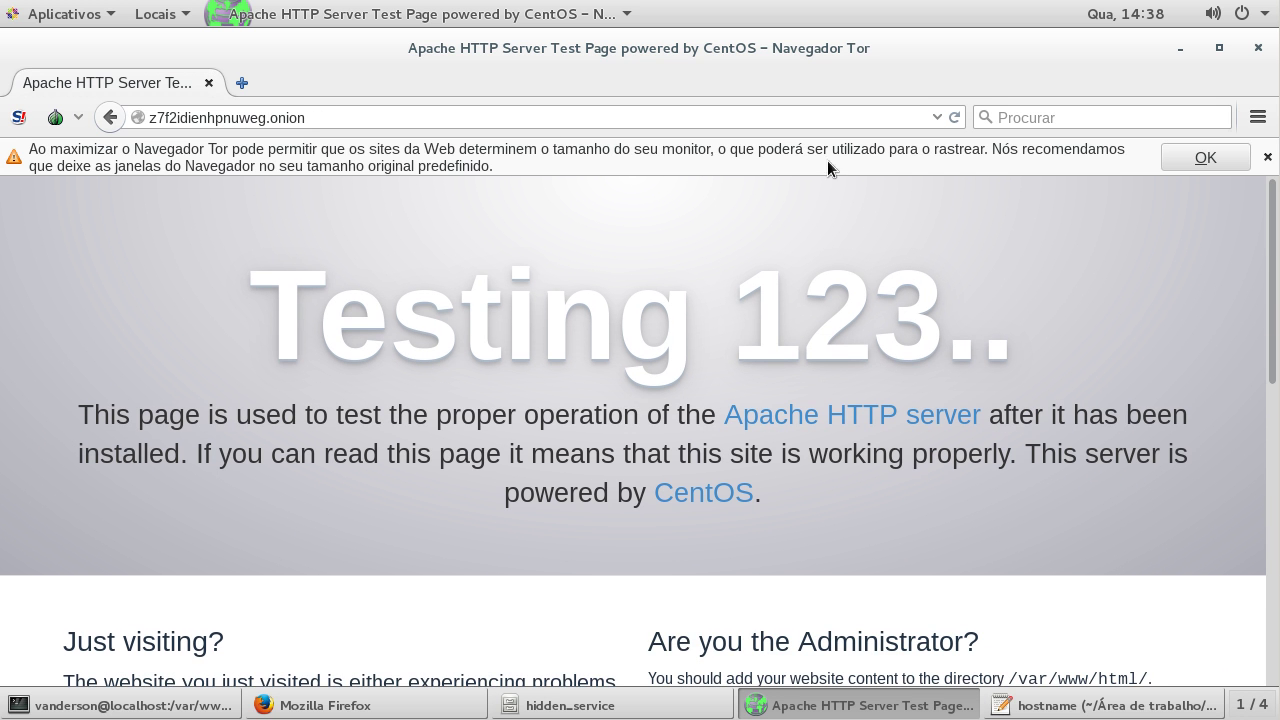
left_click(1200, 160)
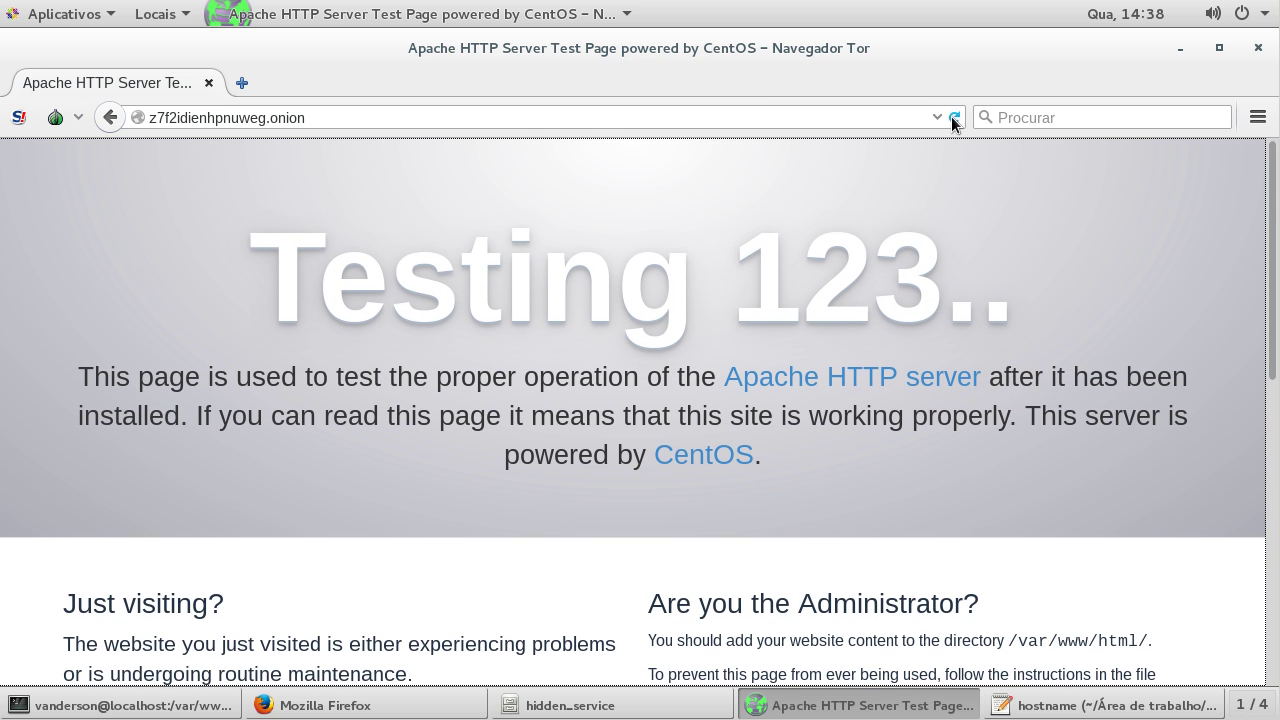
left_click(954, 117)
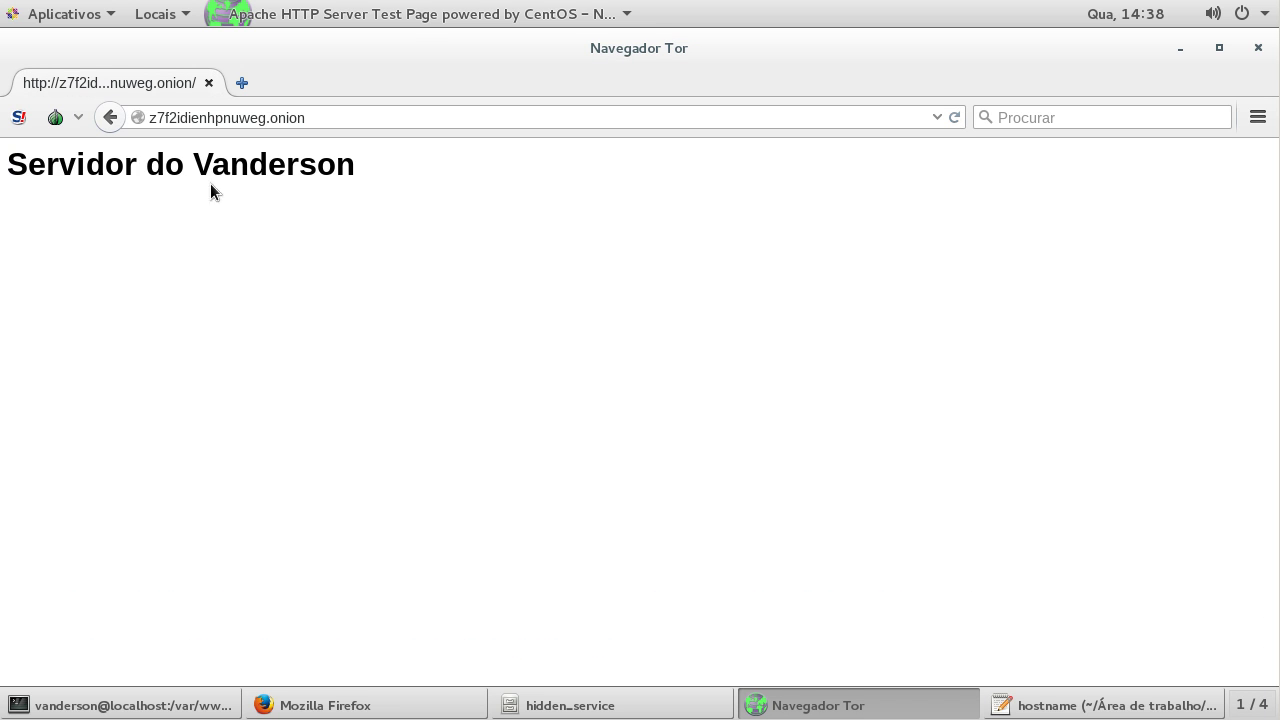
left_click_drag(210, 183, 435, 185)
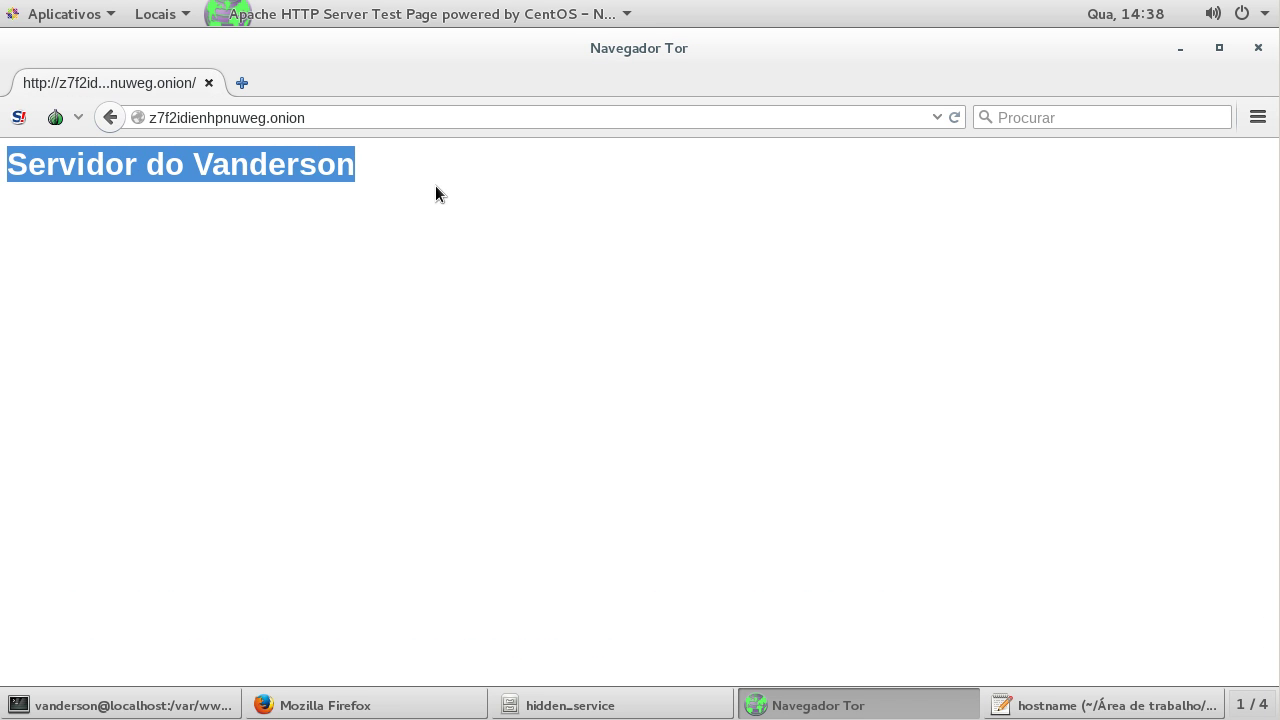
left_click(435, 185)
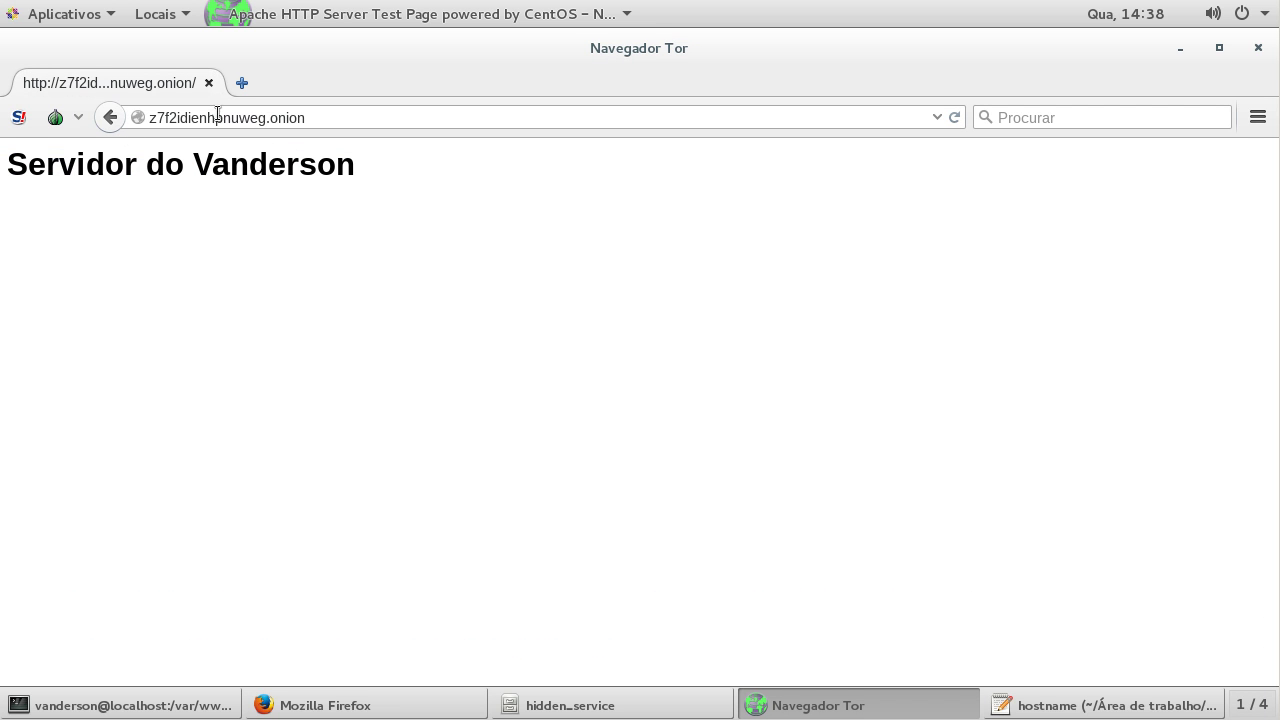
Step: Quit the regular Firefox window with its two tabs, then close Tor Browser
left_click(395, 700)
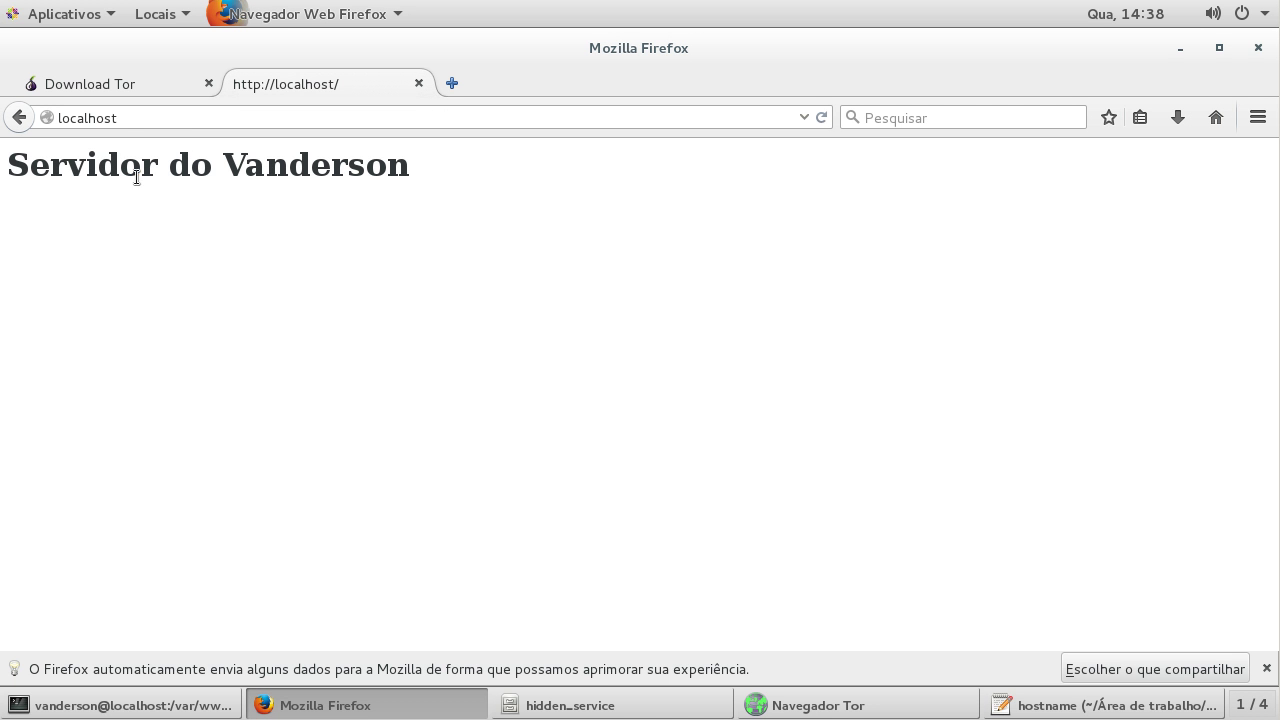
left_click_drag(10, 168, 505, 201)
left_click(506, 202)
key("alt+F4")
key("Escape")
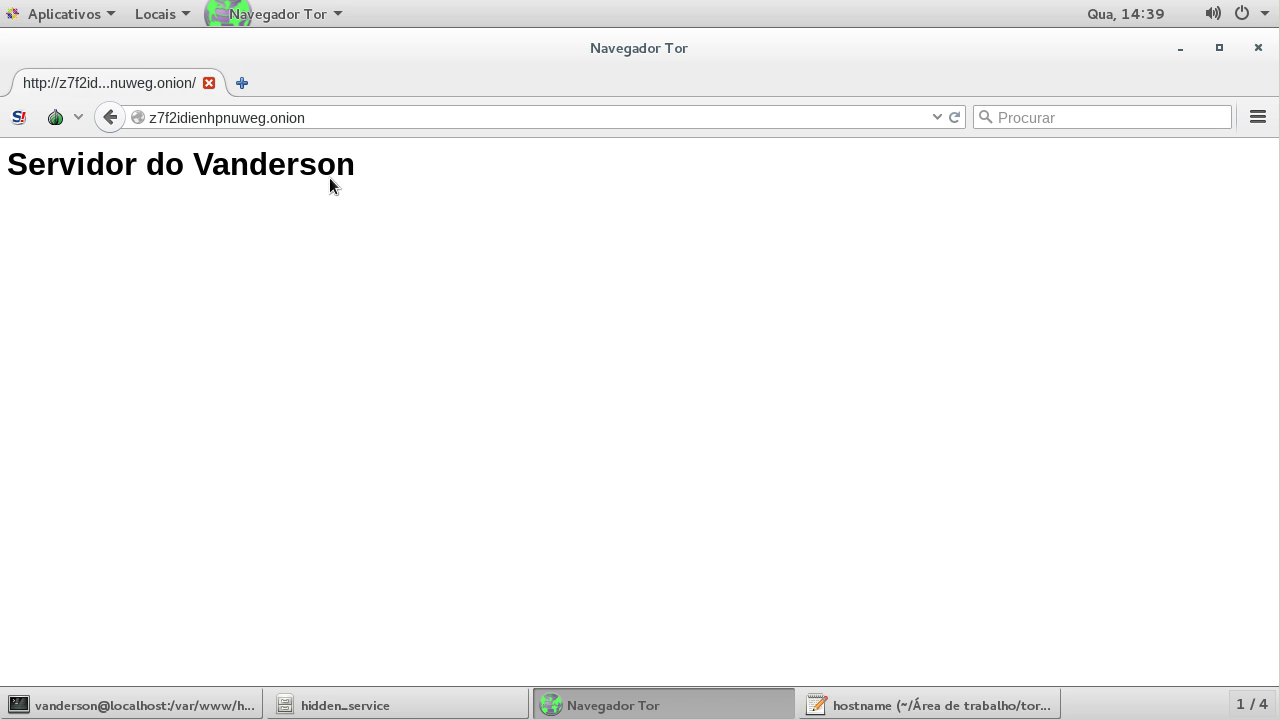
key("alt+F4")
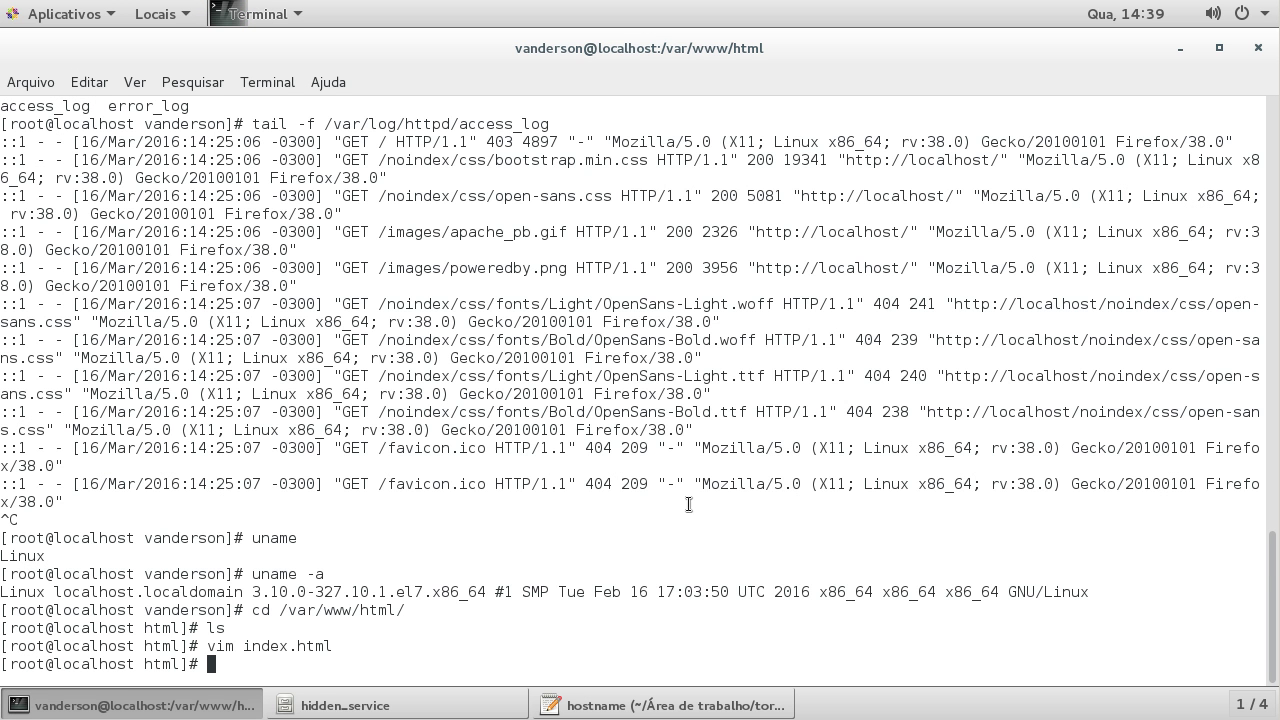
Step: Close the hidden_service folder window and the hostname file in gedit
left_click(1044, 103)
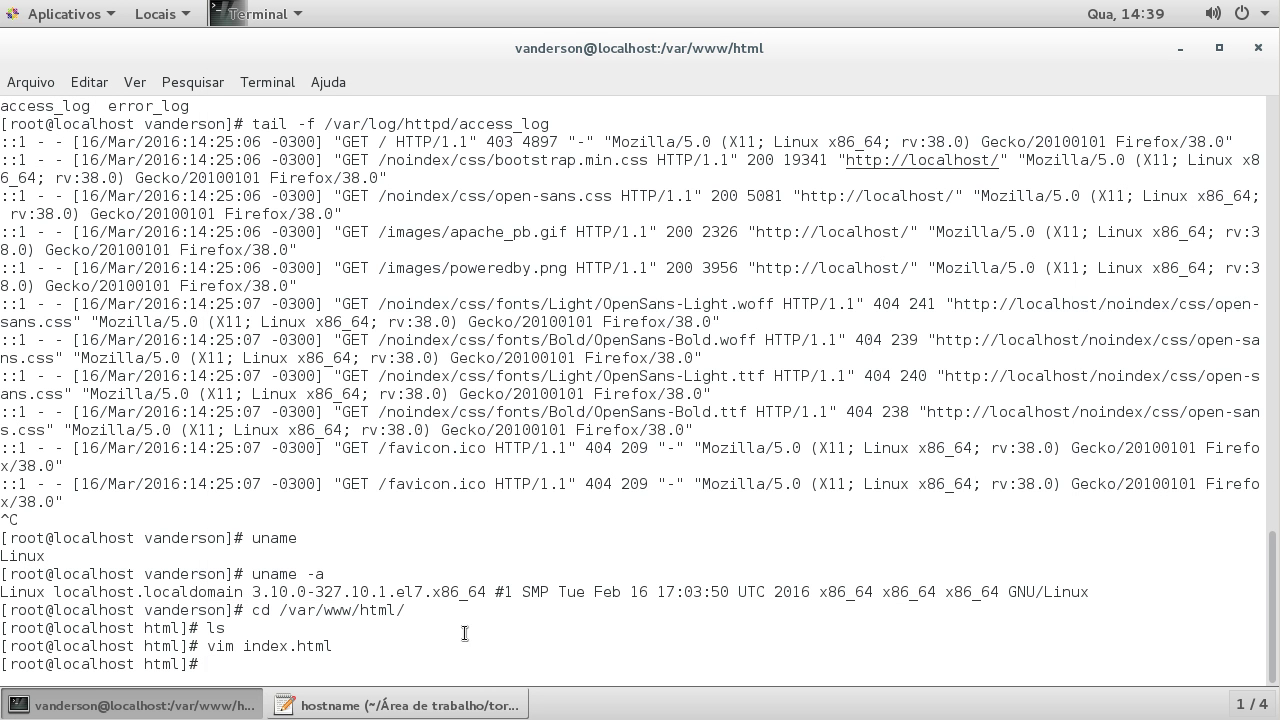
left_click(397, 705)
left_click(896, 54)
Step: Rerun 'tail -f /var/log/httpd/access_log' and locate the onion visit's GET / 200 entry
key("Up")
key("Up")
key("Up")
key("Up")
key("Up")
key("Up")
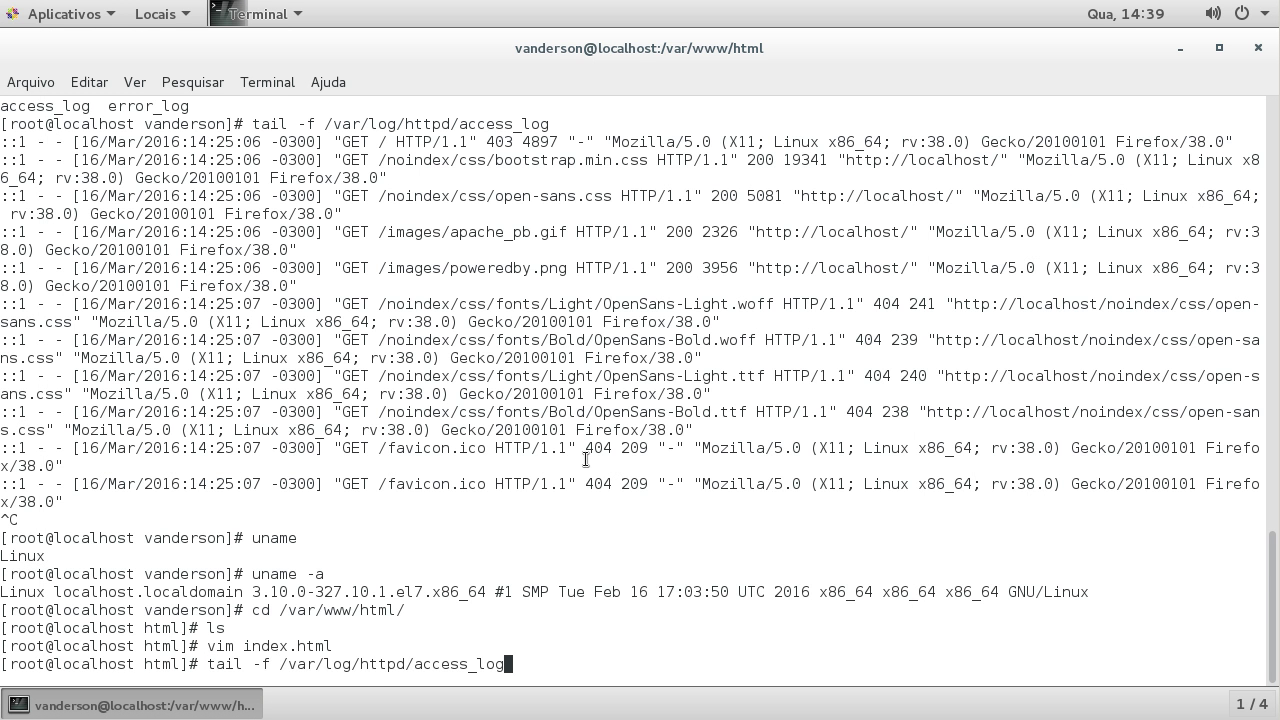
key("Return")
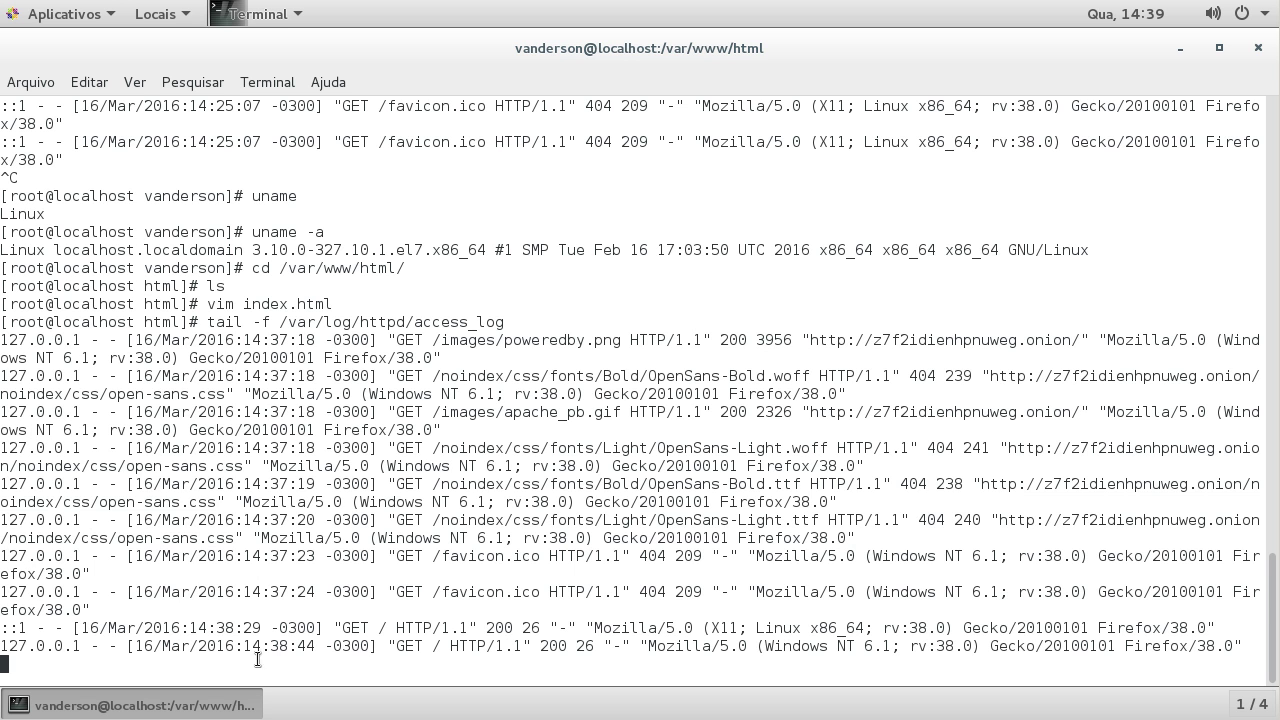
left_click_drag(12, 646, 1225, 649)
left_click(549, 585)
left_click_drag(370, 645, 843, 645)
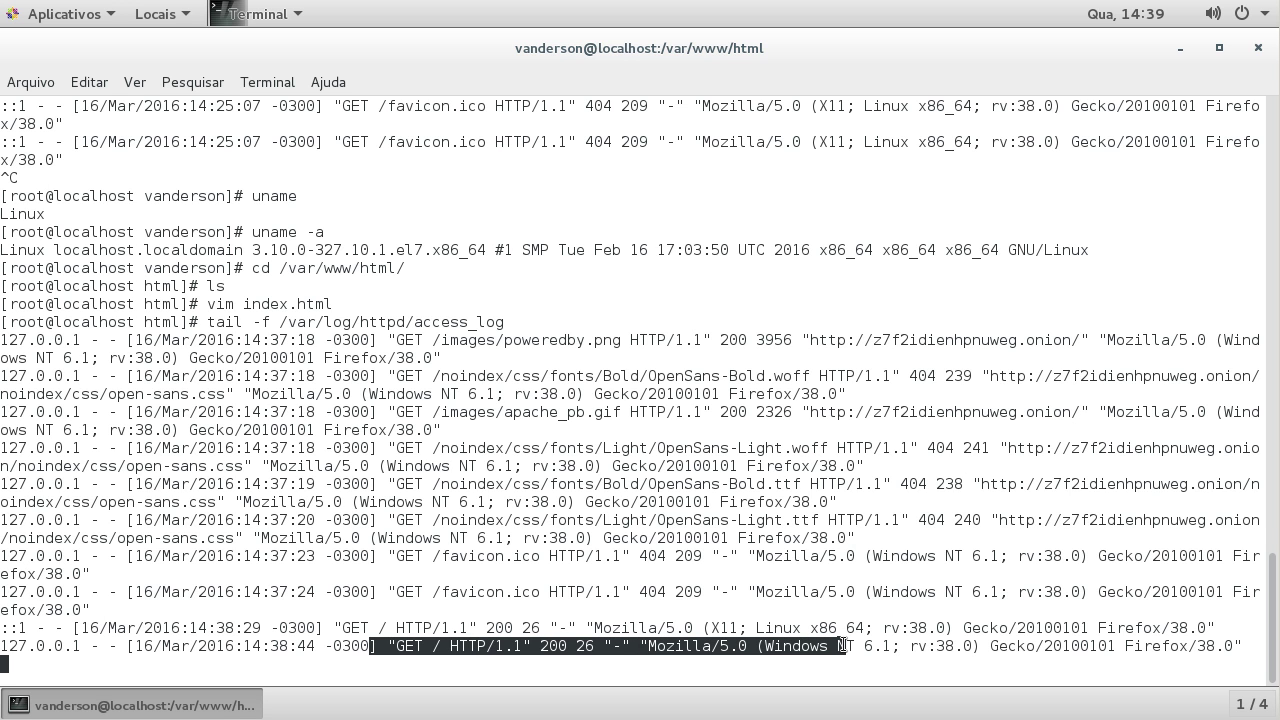
Step: Stop tailing the Apache access log with Ctrl+C and clear the highlighted log text
key("ctrl+c")
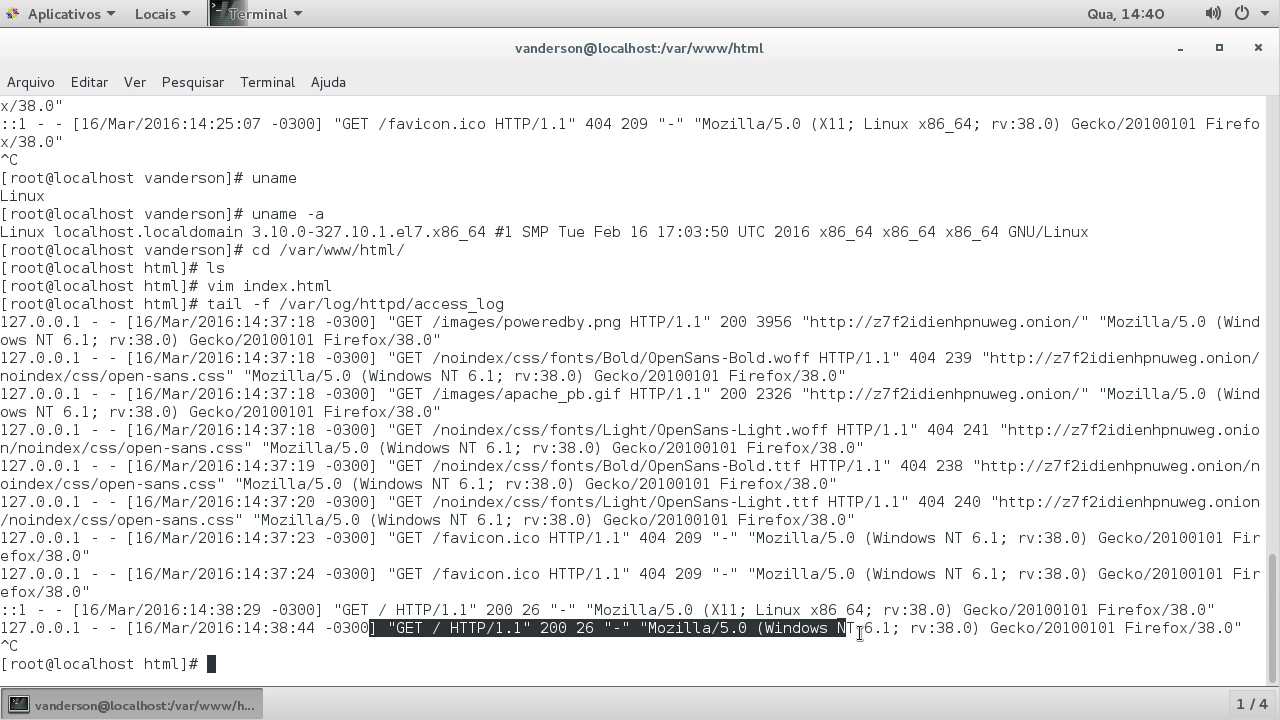
left_click(859, 633)
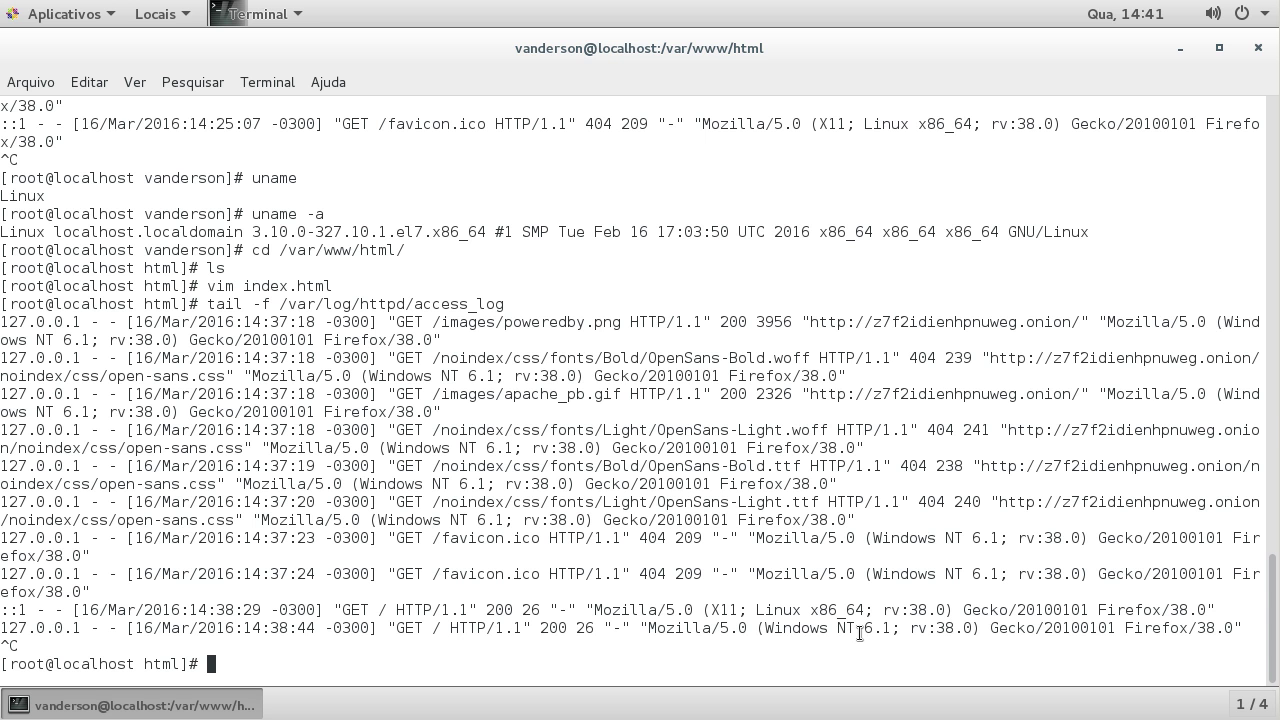
Step: Exit the root shell to close the old terminal, then launch a new Terminal from Aplicativos > Utilitários
type("exit")
key("Return")
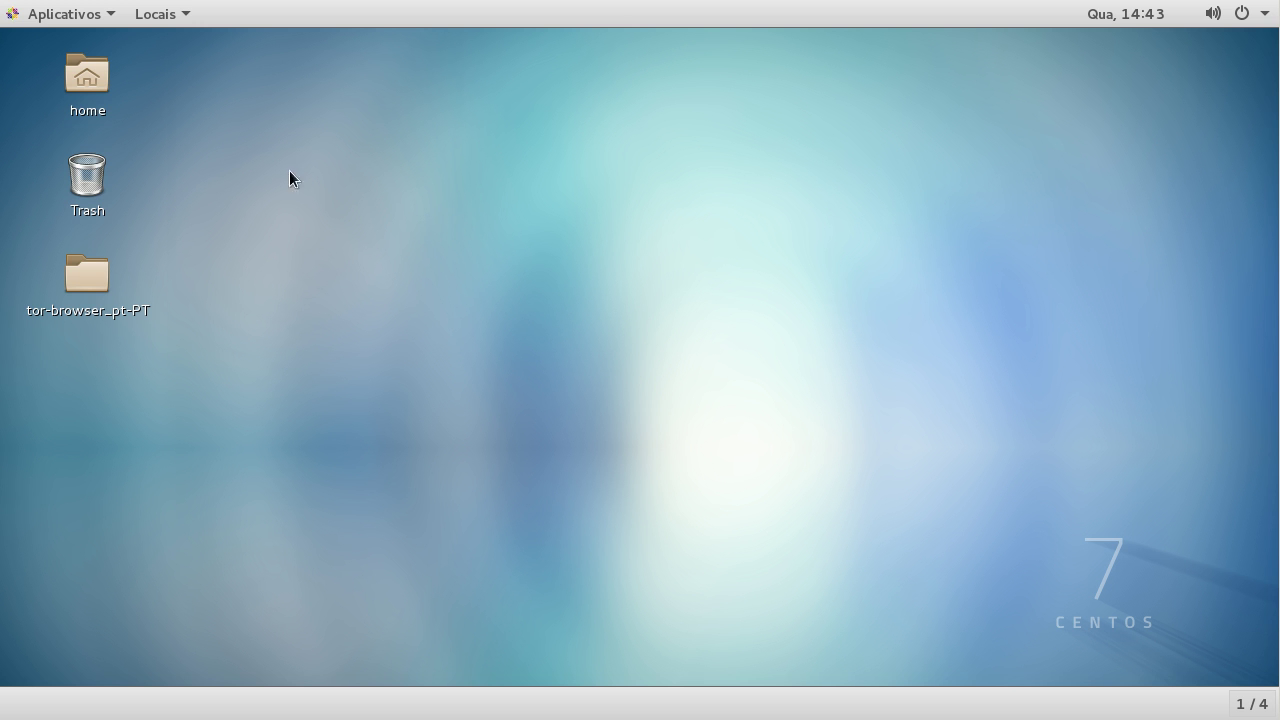
left_click(50, 18)
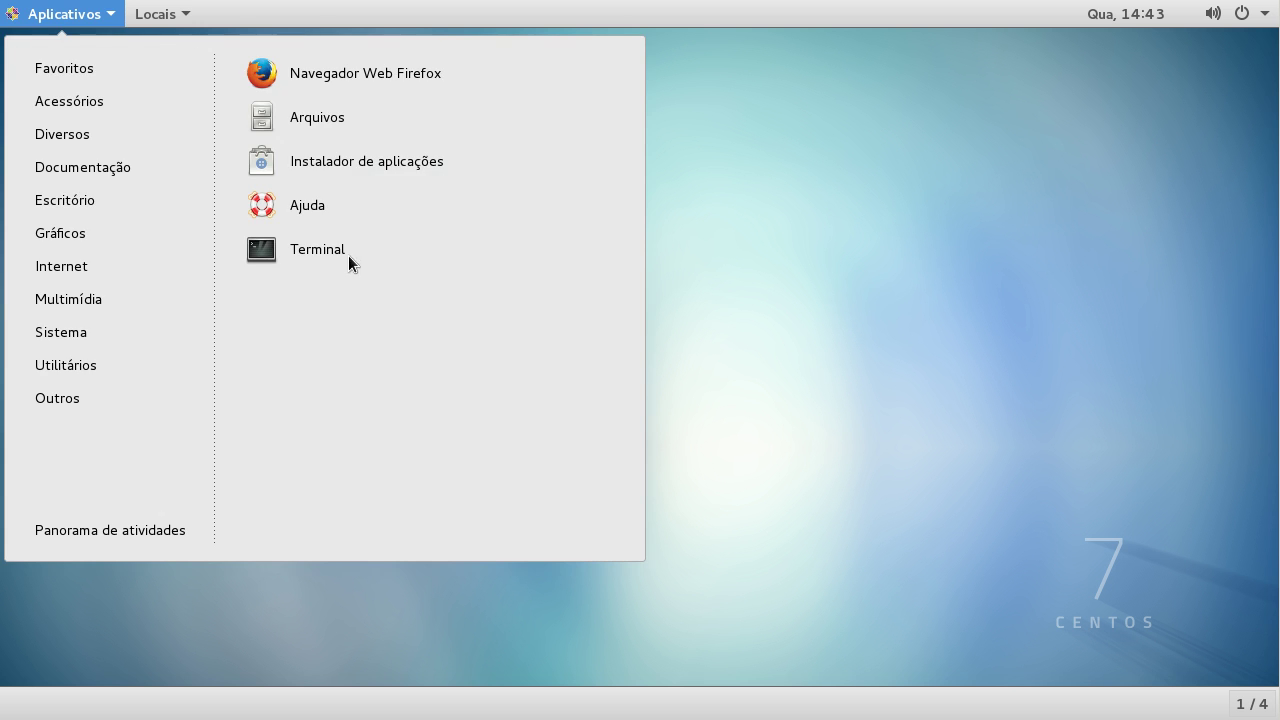
mouse_move(97, 372)
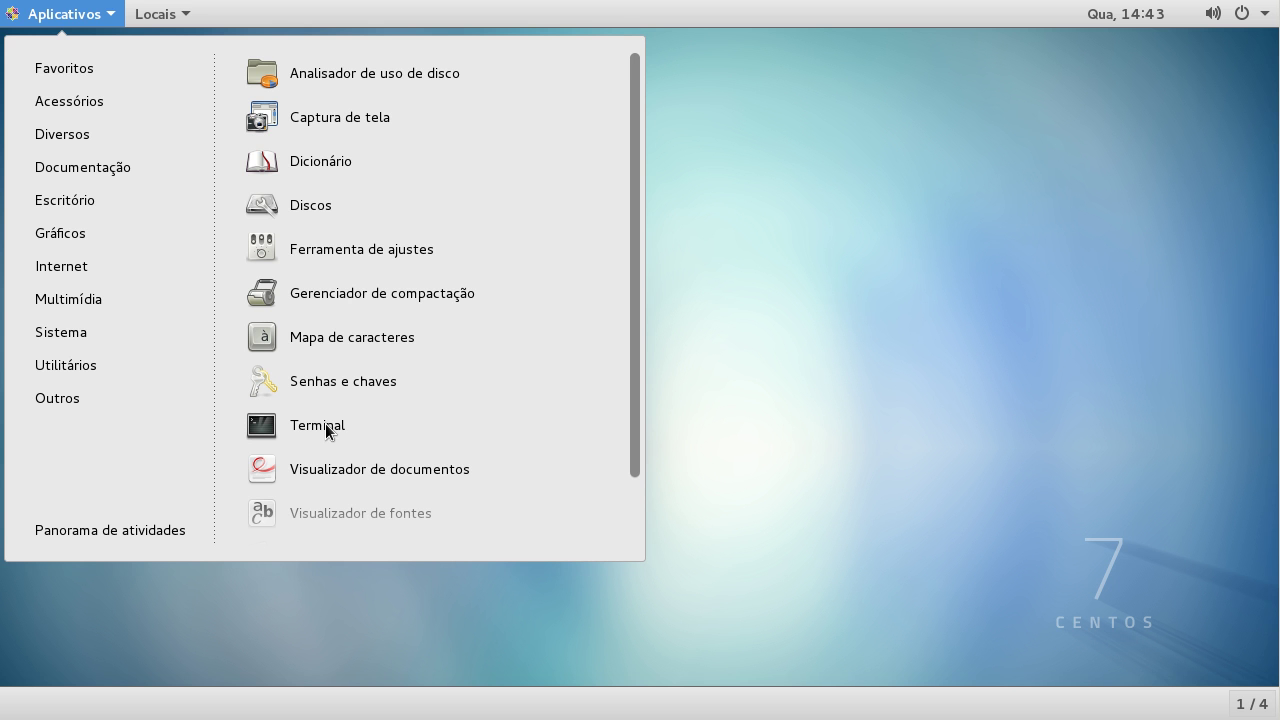
left_click(310, 430)
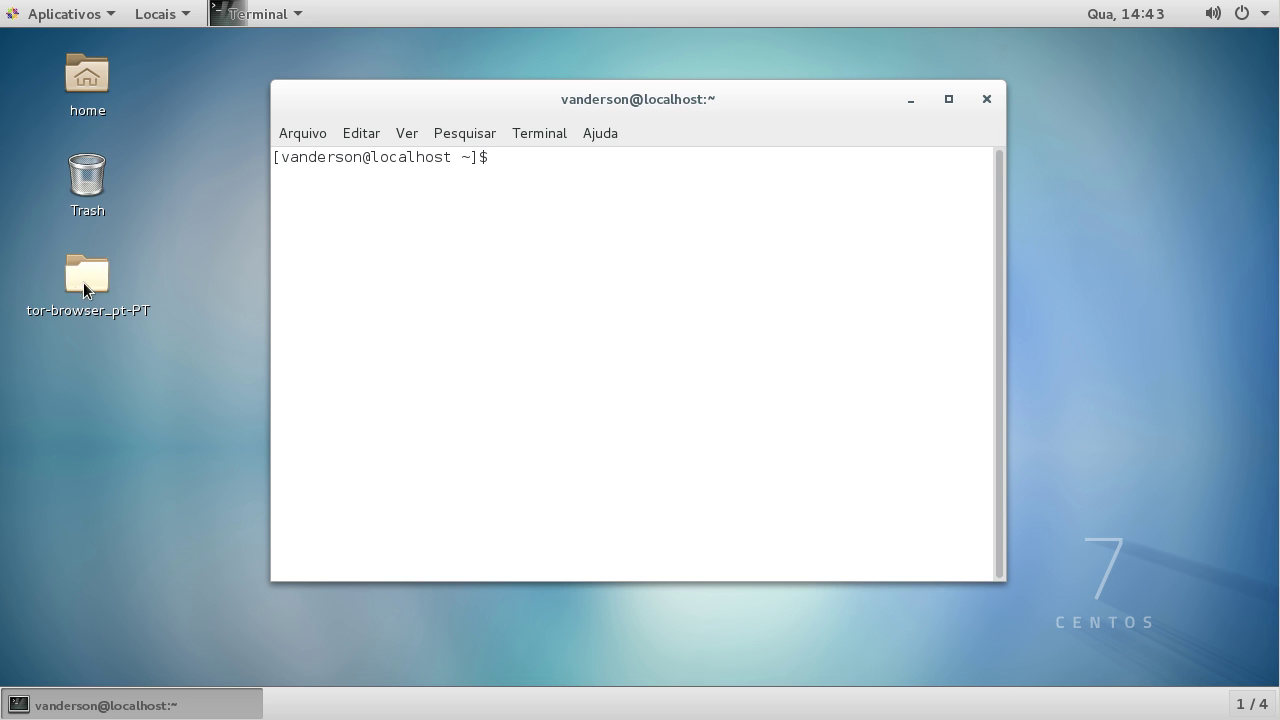
Step: Maximize the new terminal window and switch to the root user with su
left_click(948, 100)
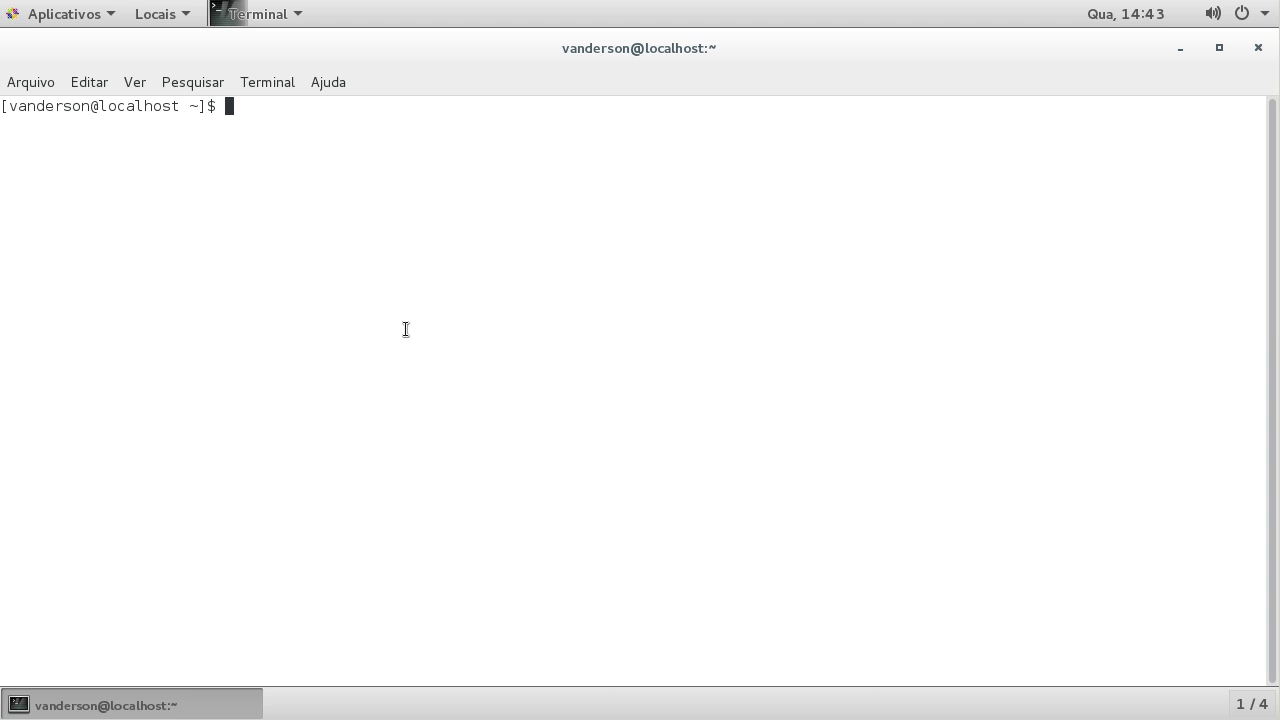
type("su")
key("Return")
key("Return")
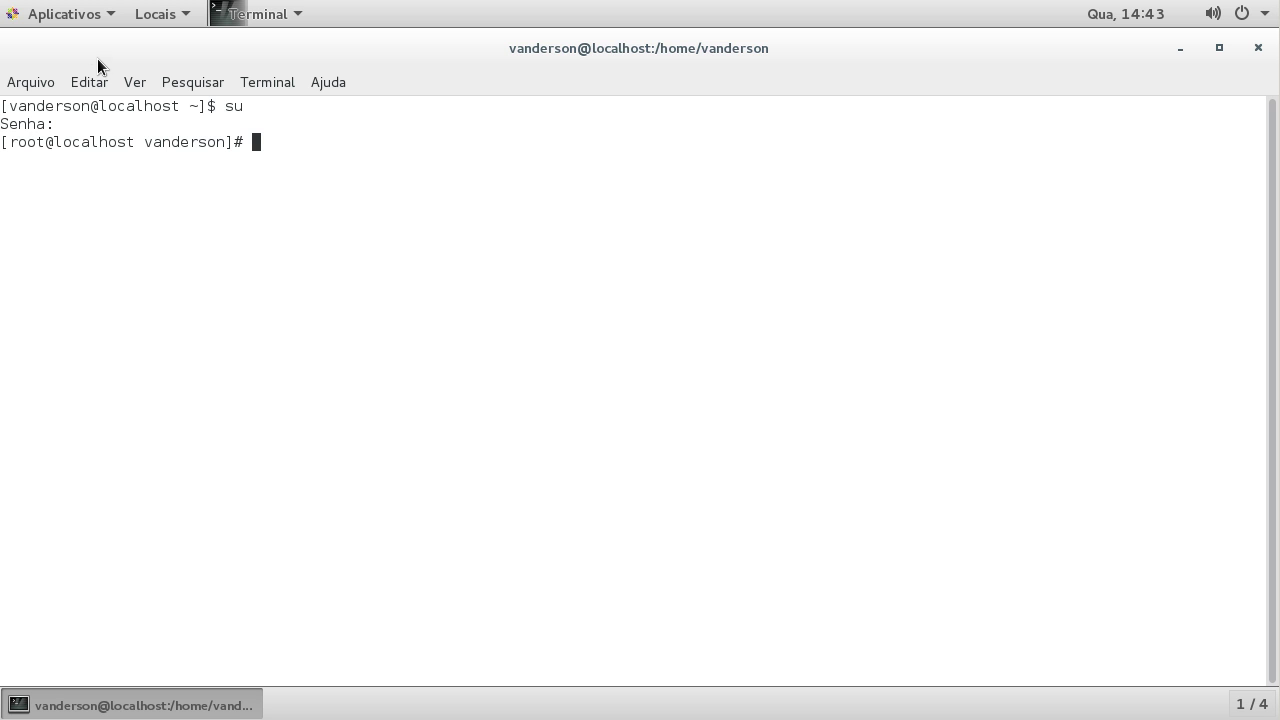
left_click(91, 14)
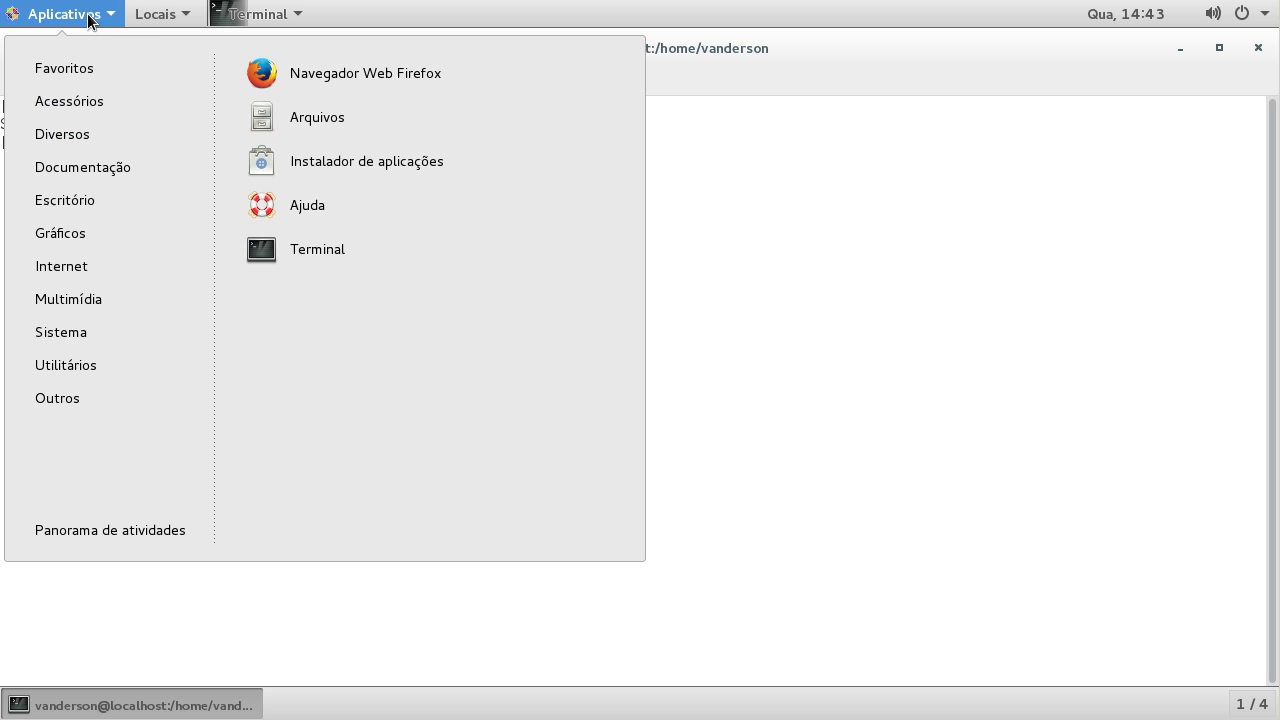
Step: Launch Firefox and load localhost to confirm the Servidor do Vanderson page appears
left_click(319, 73)
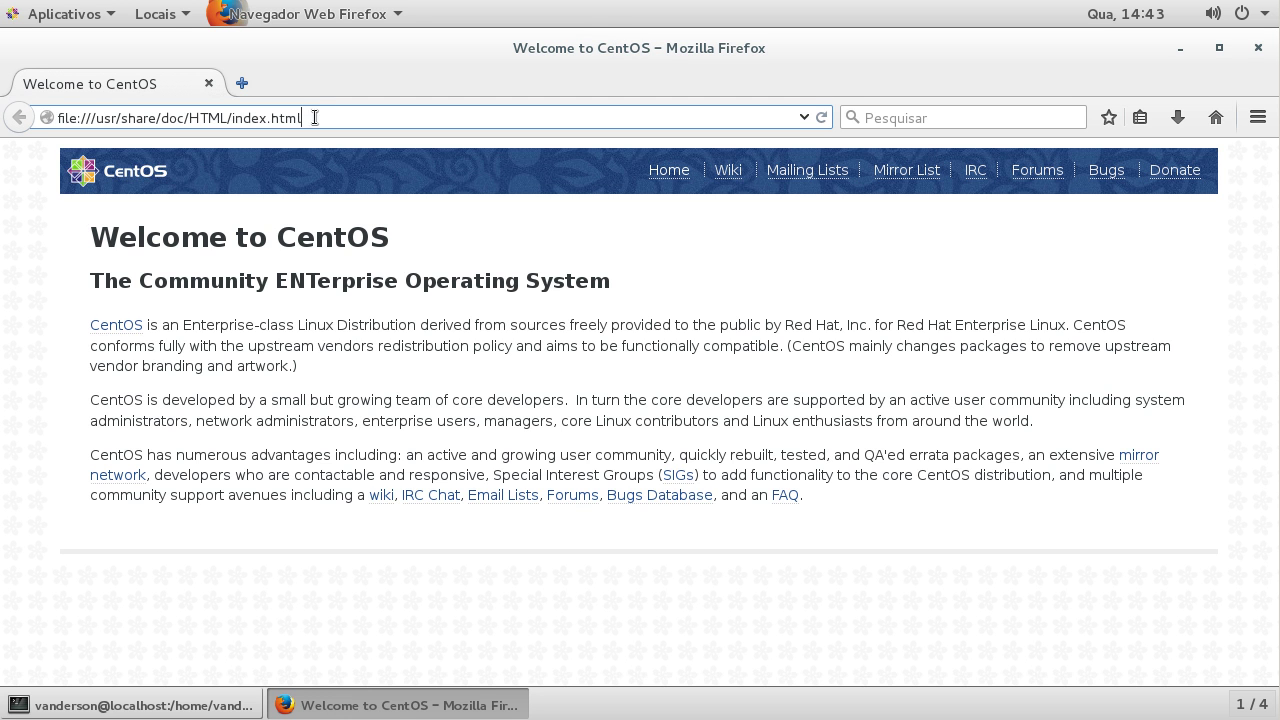
left_click_drag(314, 117, 26, 110)
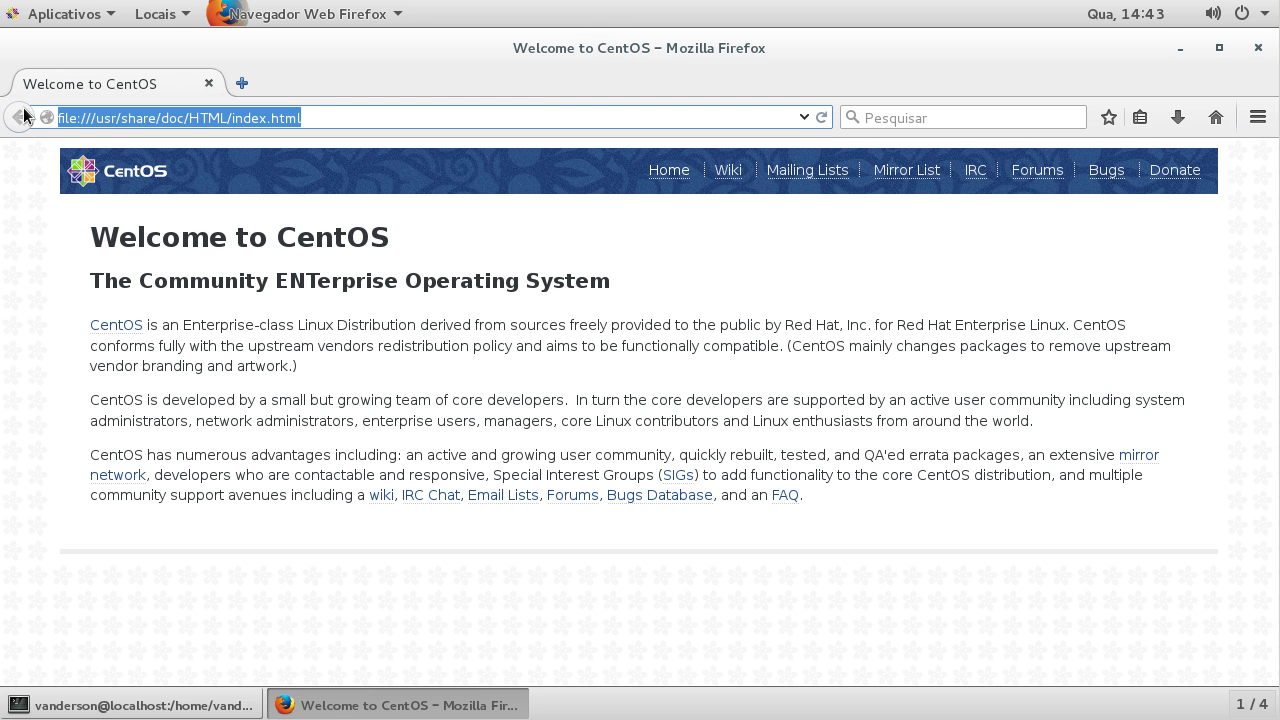
type("localhost")
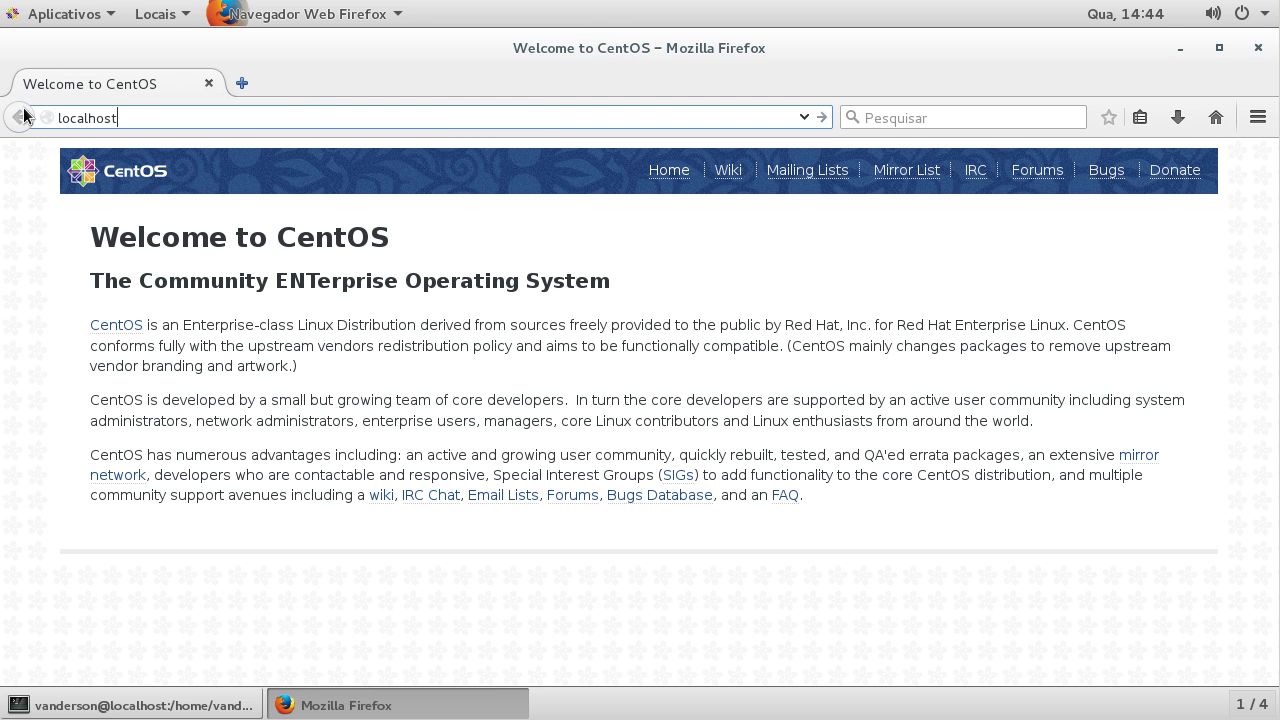
key("Return")
left_click_drag(12, 165, 503, 157)
left_click(503, 155)
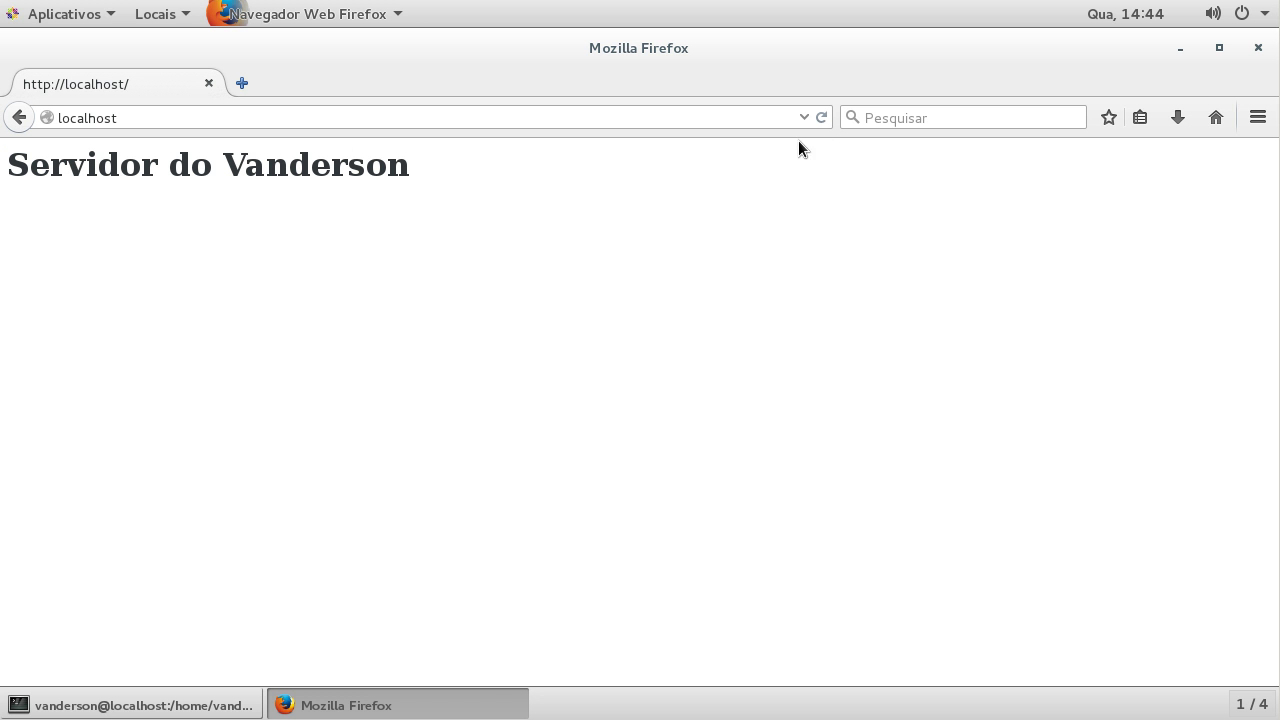
Step: Minimize Firefox and paste the rpmforge-release-0.5.3-1.el6.rf.x86_64.rpm install command at the root prompt
left_click(348, 705)
left_click(358, 708)
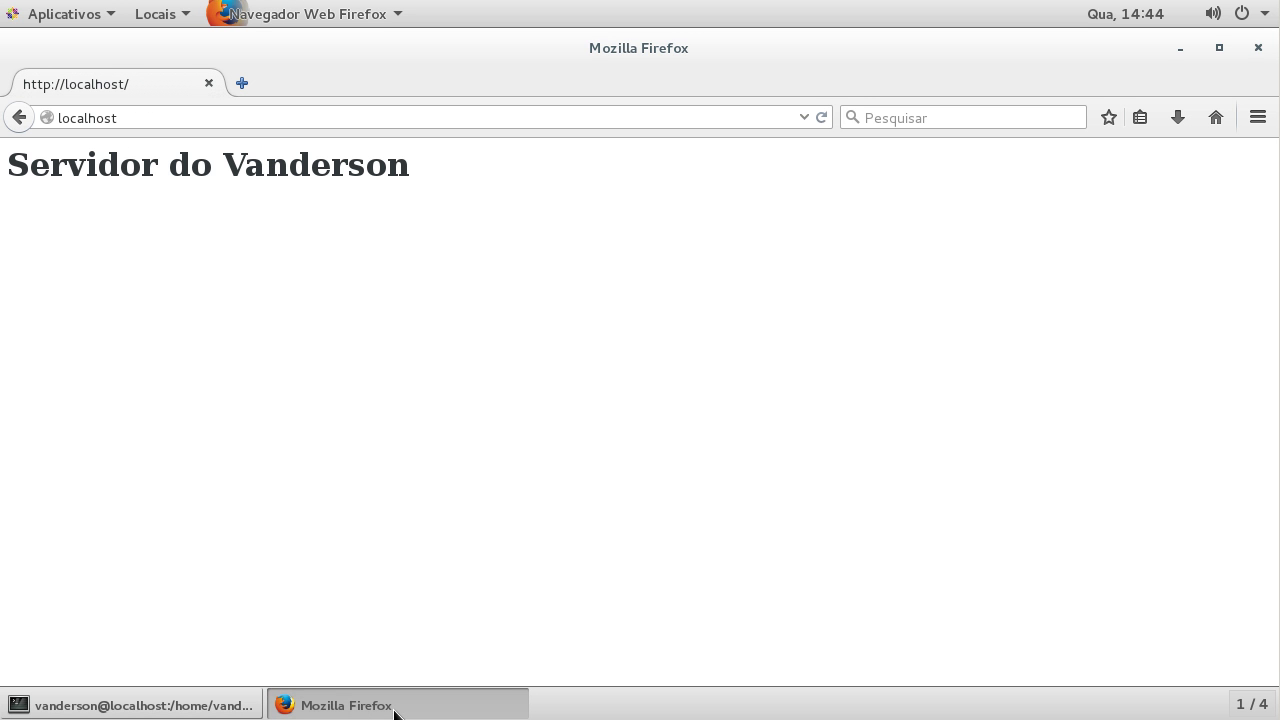
left_click(400, 709)
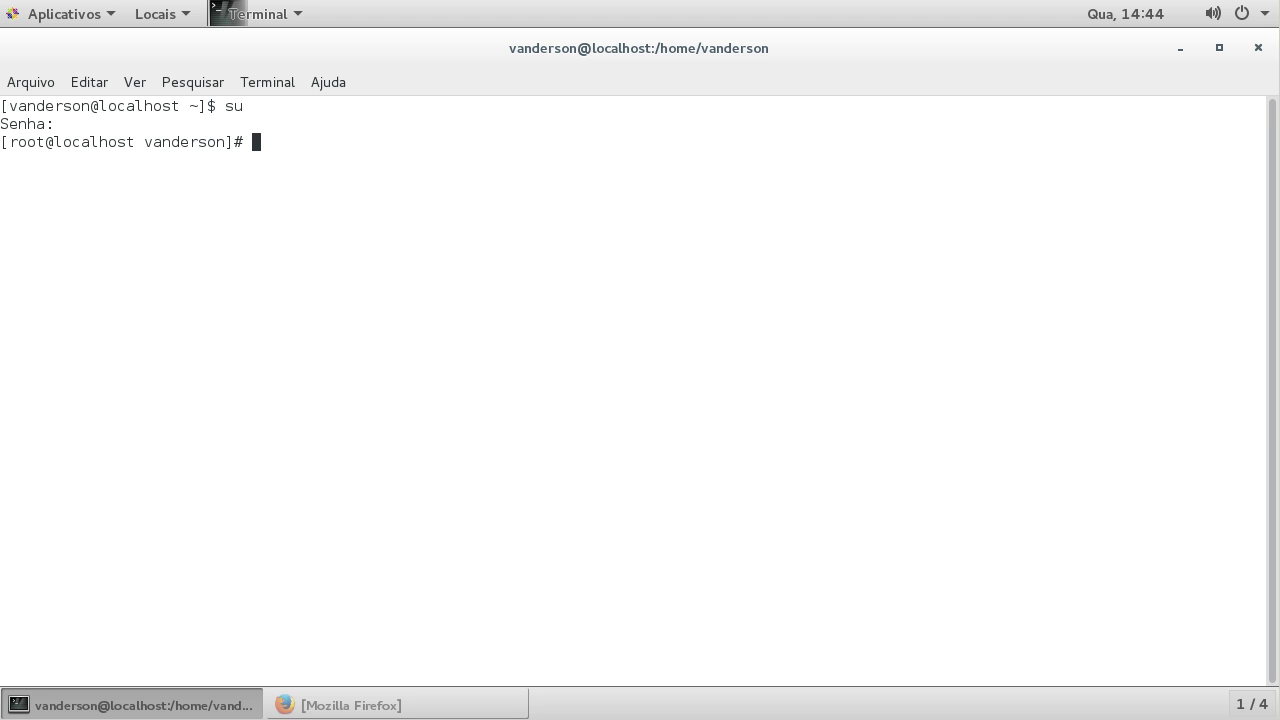
right_click(446, 215)
left_click(476, 298)
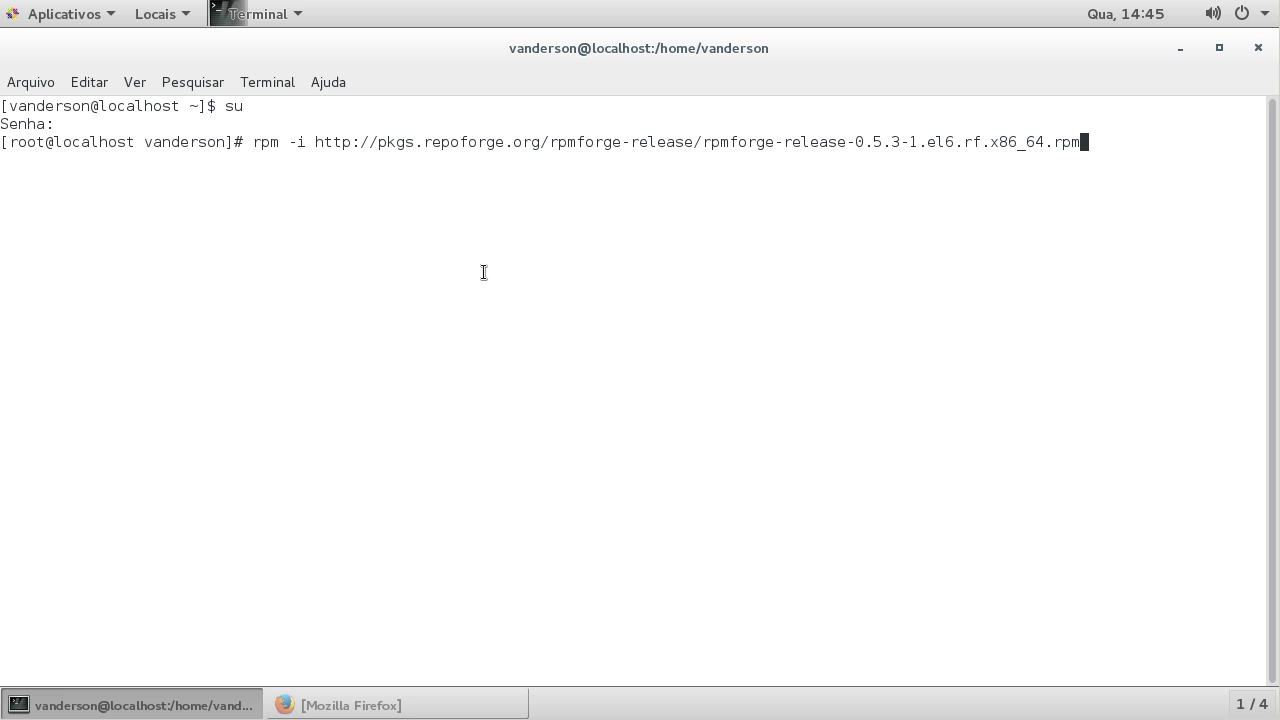
Step: Install rpmforge-release 0.5.3, then run yum install on the pasted epel-release 7-5 URL
key("Return")
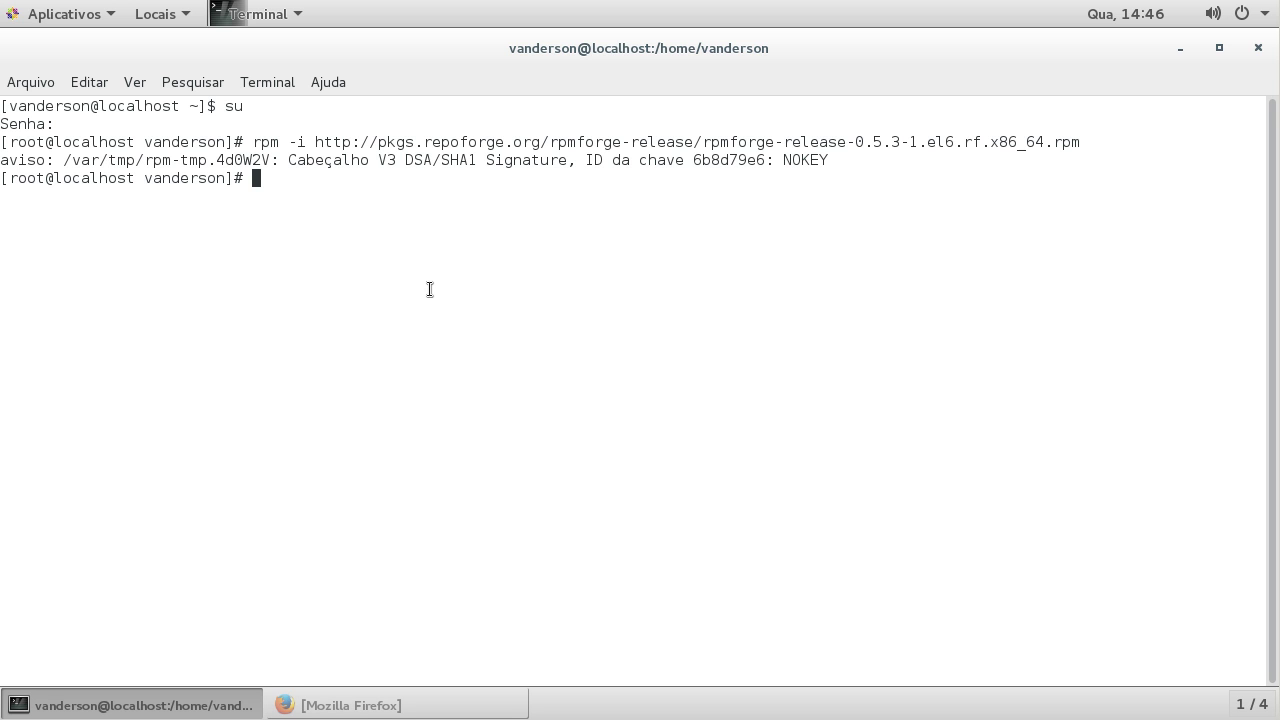
type("yum install")
right_click(424, 282)
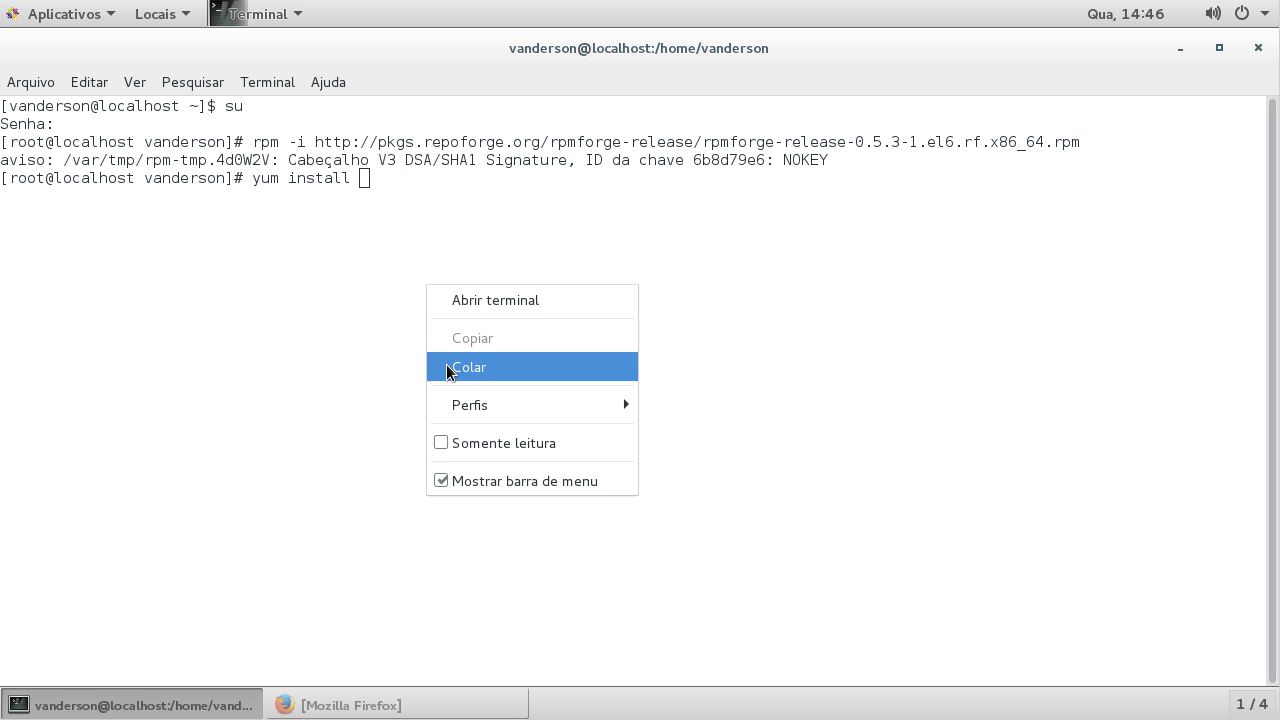
left_click(448, 366)
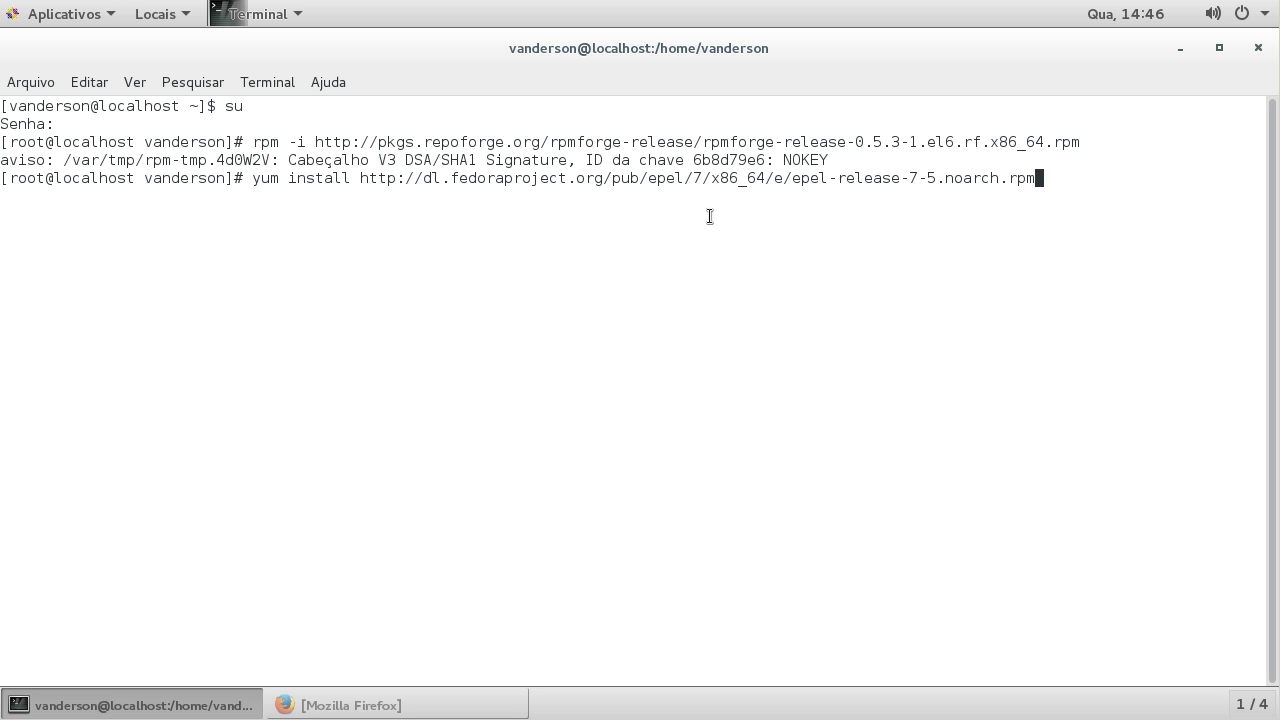
key("Return")
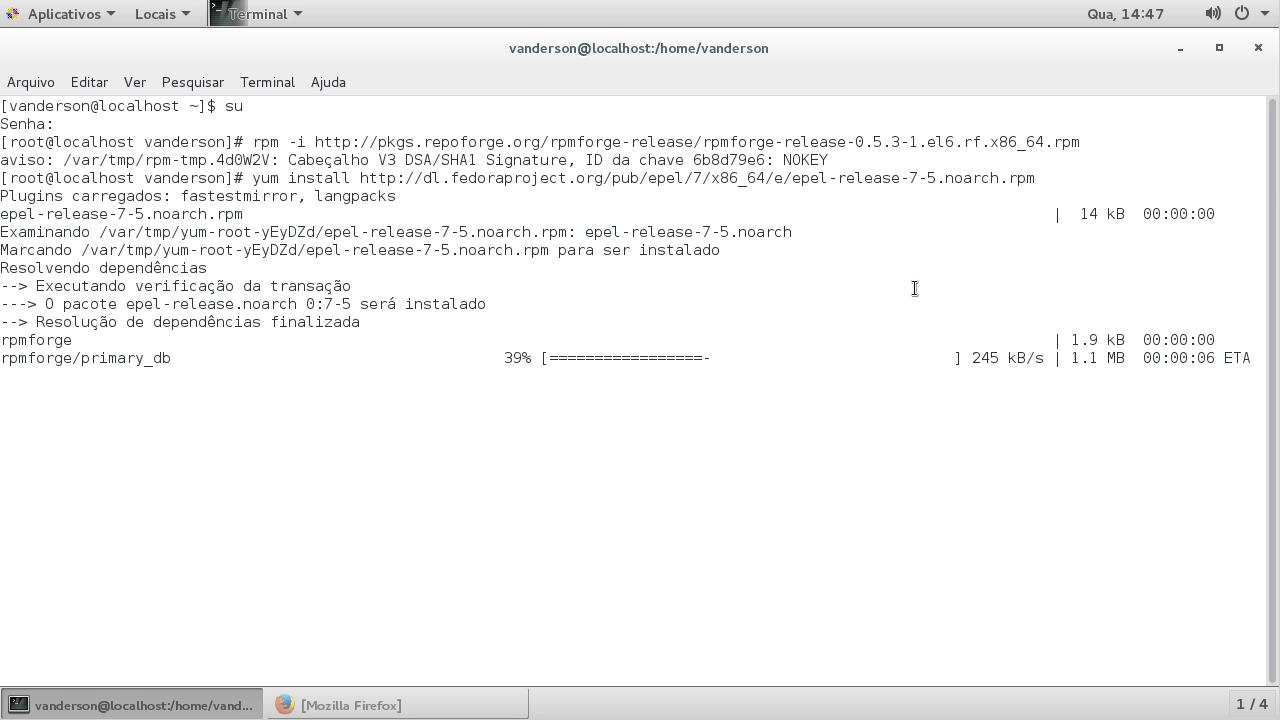
Step: Approve the epel-release 7-5 transaction with y and enter 'yum update && yum install tor'
type("y")
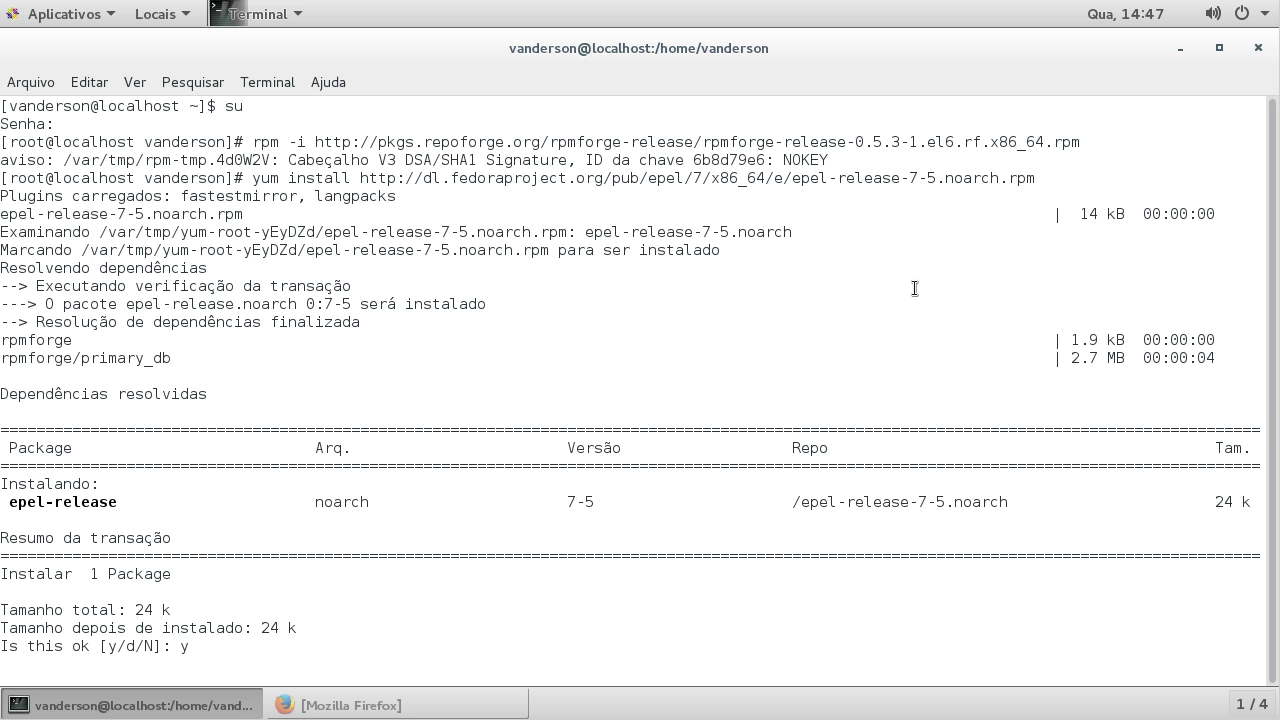
key("Return")
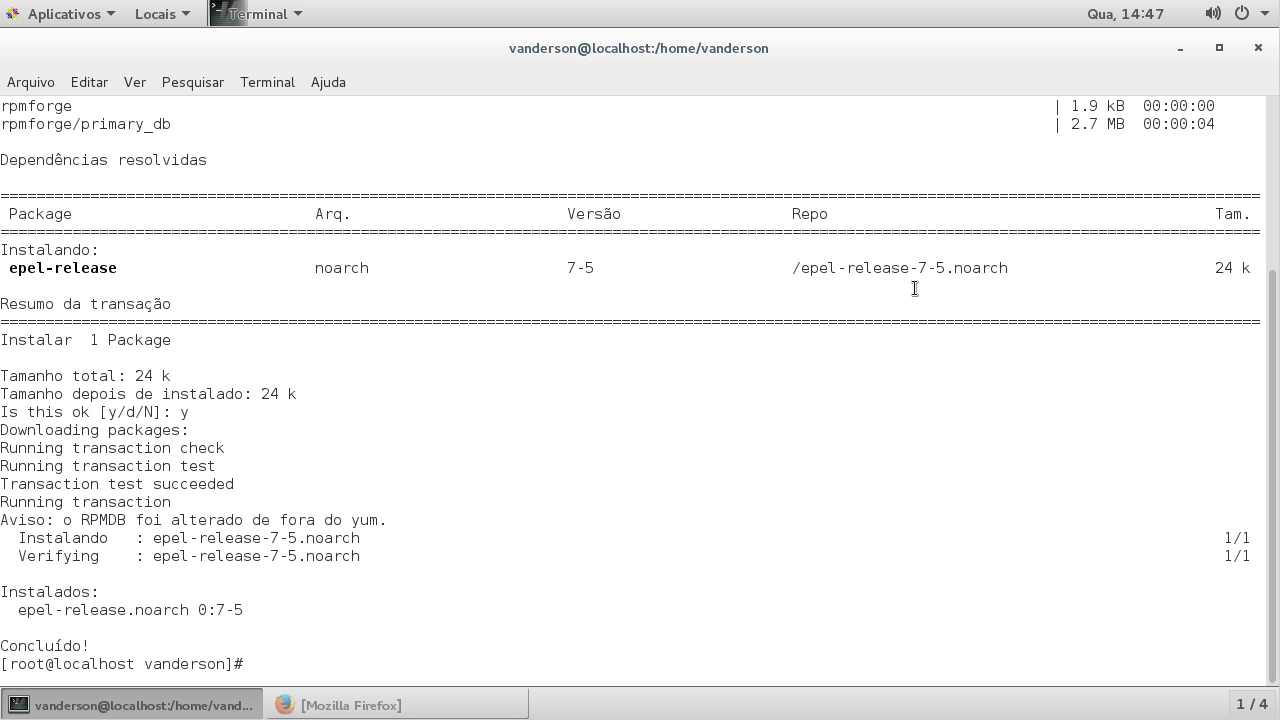
type("yum update && yum")
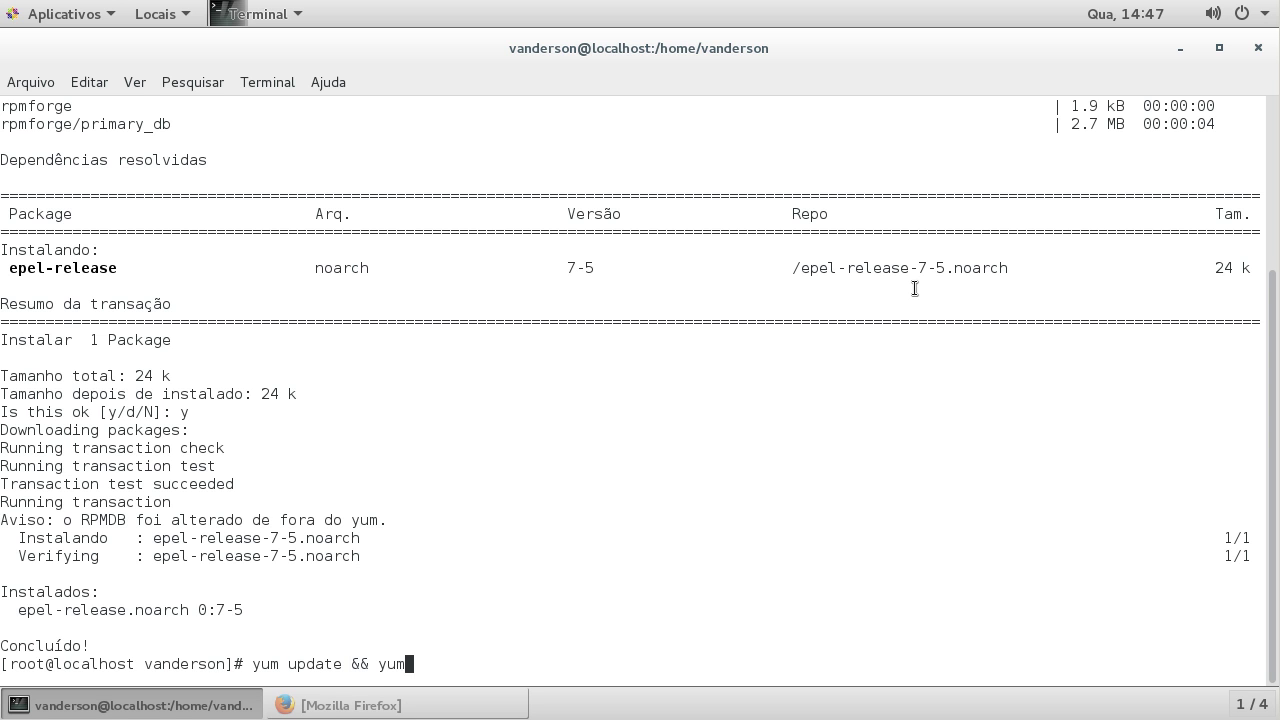
type(" install tor")
Step: Run the system update and tor install, highlighting the tor package and its epel repository
key("Return")
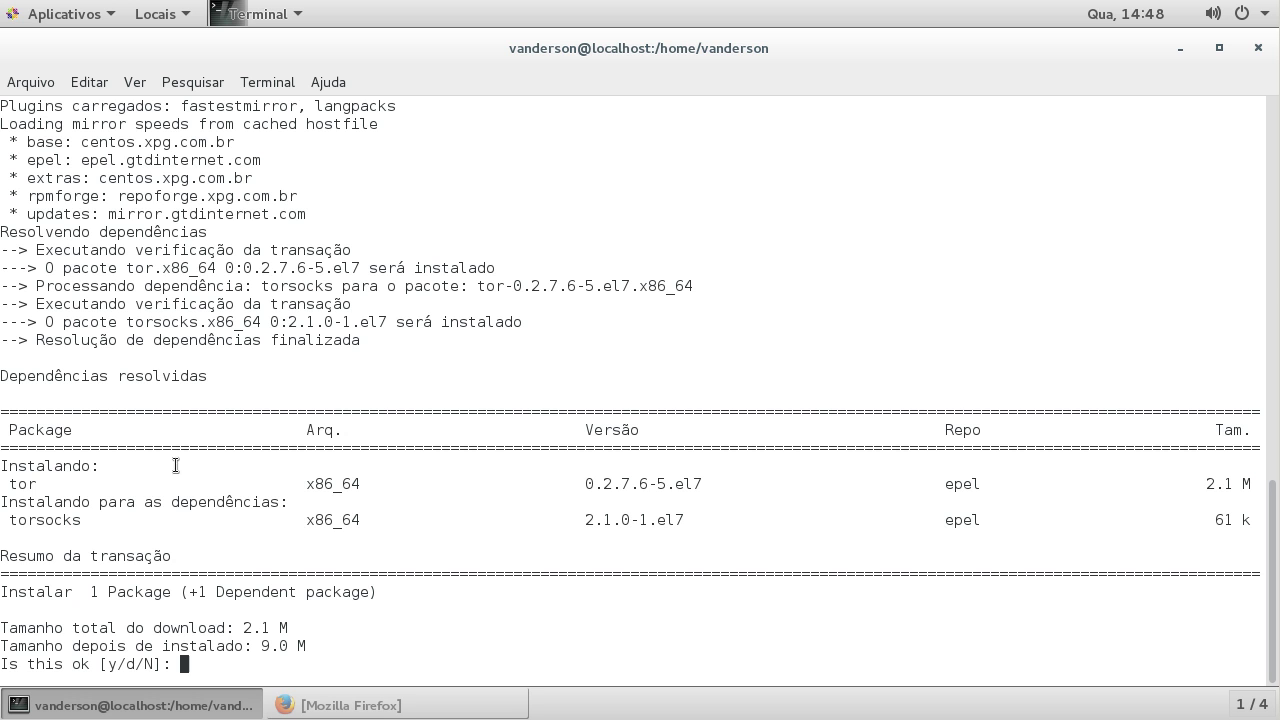
left_click_drag(14, 484, 1000, 486)
left_click(956, 486)
double_click(963, 485)
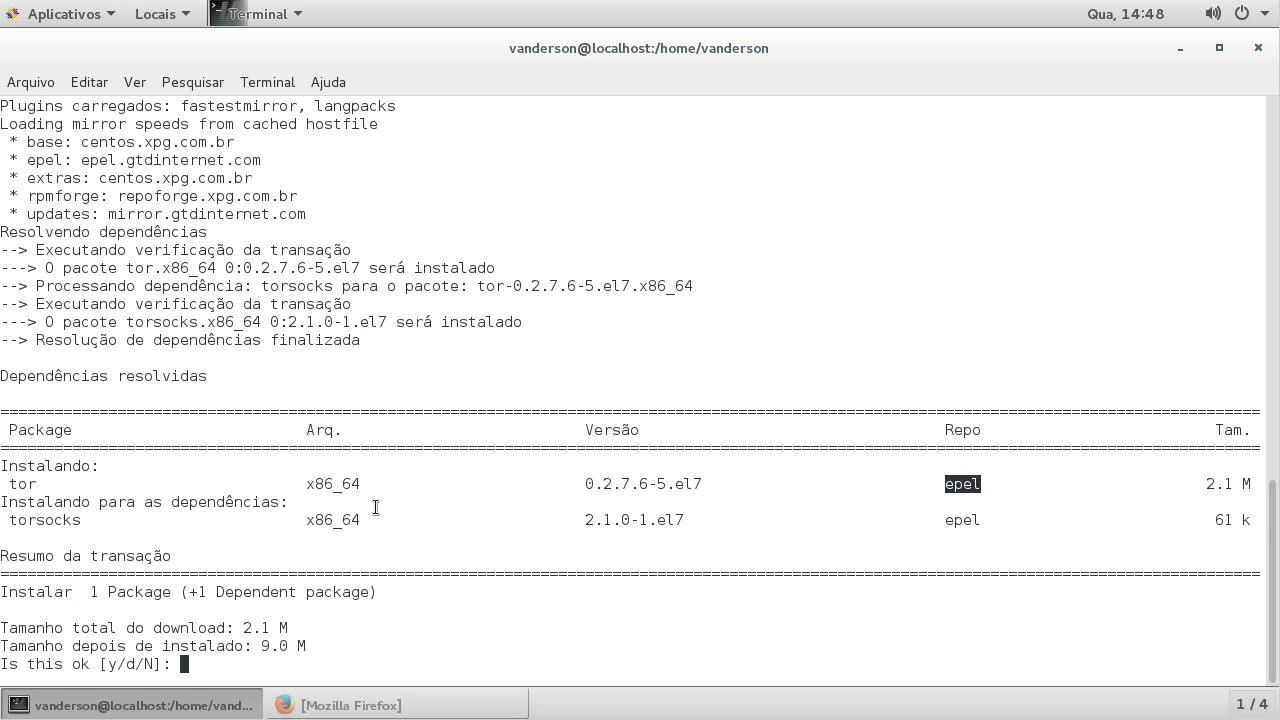
left_click(633, 522)
Step: Approve installing tor and torsocks, accept the EPEL GPG key, and enter 'vim /etc/tor/torrc'
type("y")
key("Return")
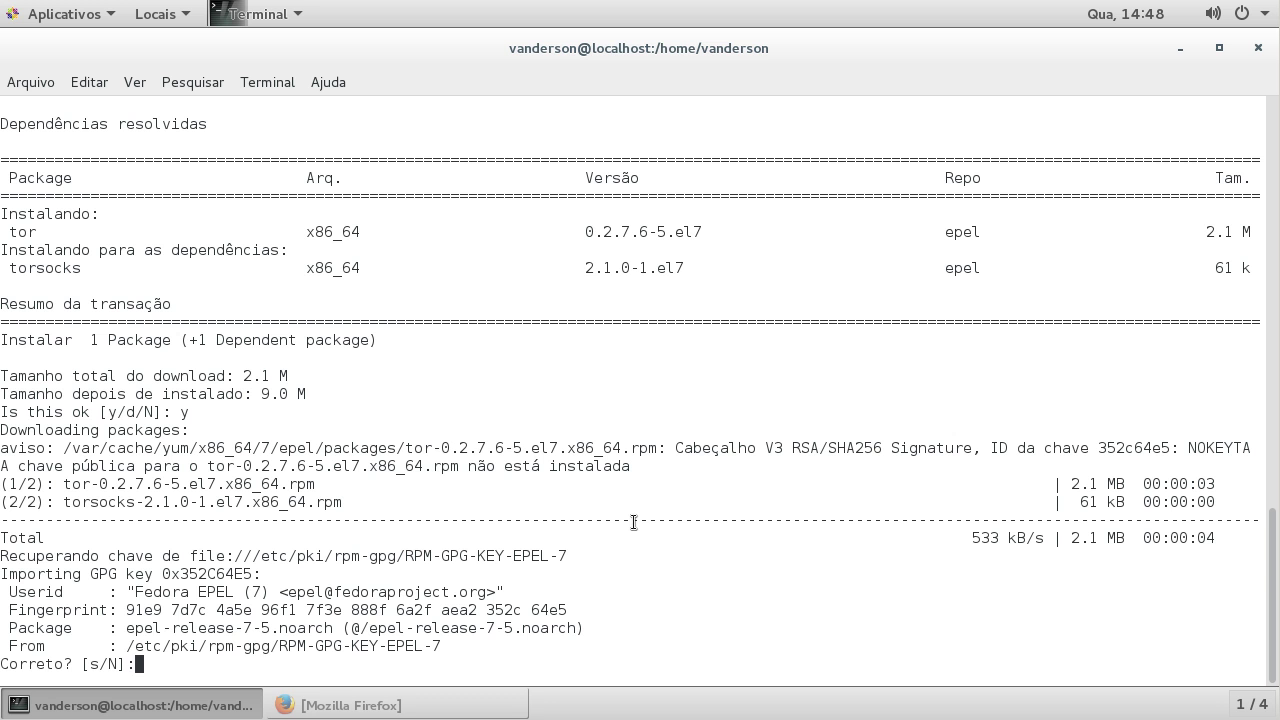
type("s")
key("Return")
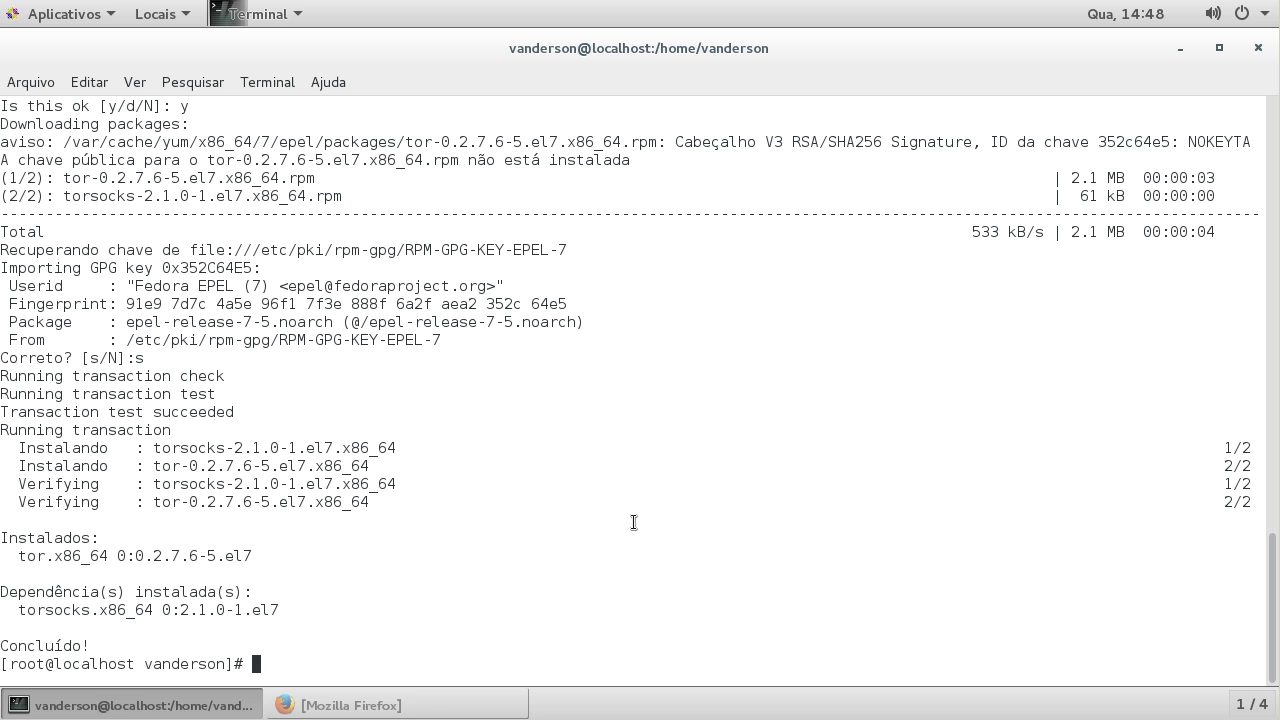
type("vim /etc/tor/torrc")
Step: Open torrc in vim and comment out the ControlSocket and cookie authentication lines
key("Return")
key("Down")
key("Down")
key("Down")
key("Down")
key("Down")
key("Down")
key("Down")
key("Down")
key("Down")
key("Down")
key("Down")
key("Down")
key("Up")
key("Up")
key("Up")
key("Up")
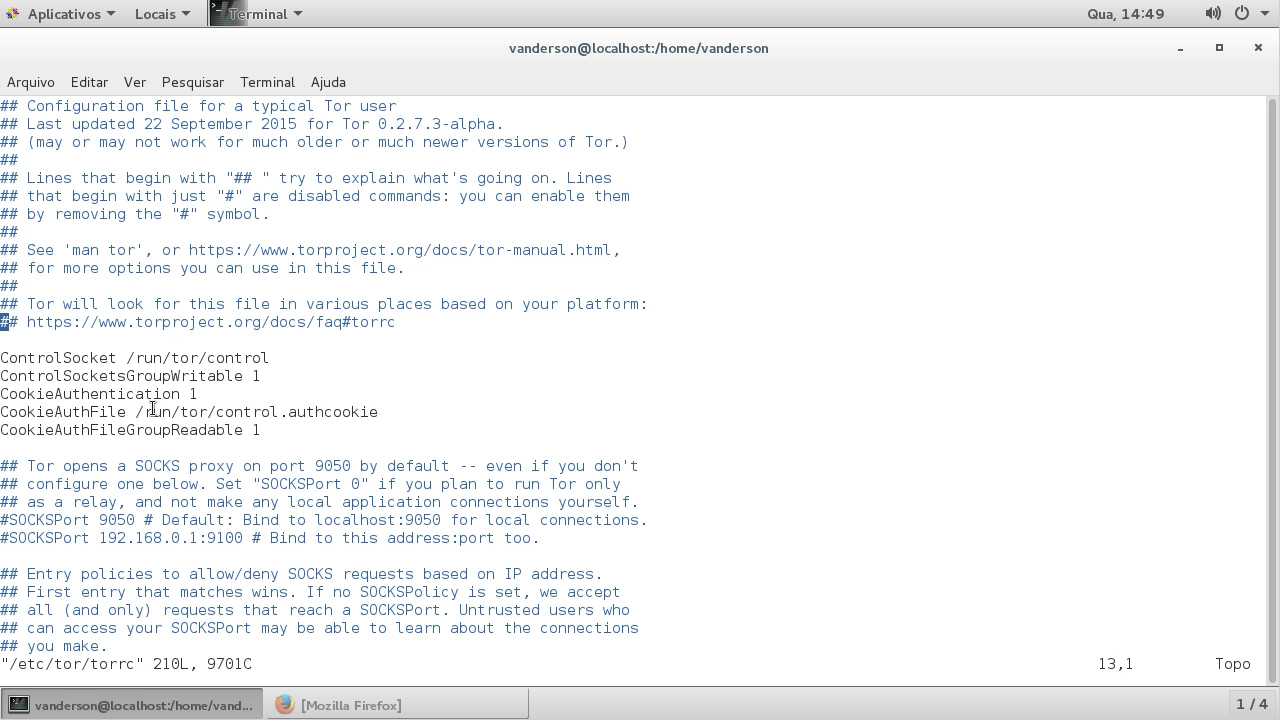
key("Down")
key("Down")
key("i")
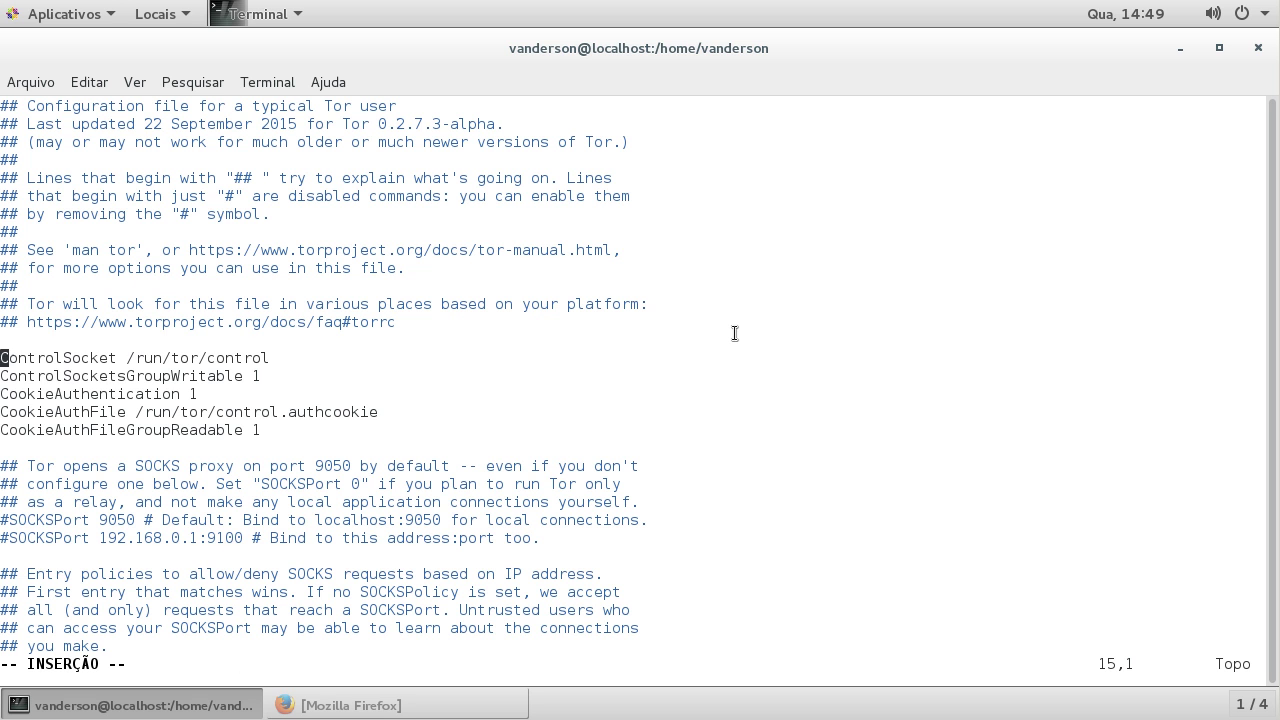
type("#")
key("Down")
key("Left")
type("#")
key("Down")
key("Left")
type("#")
key("Down")
key("Left")
type("#")
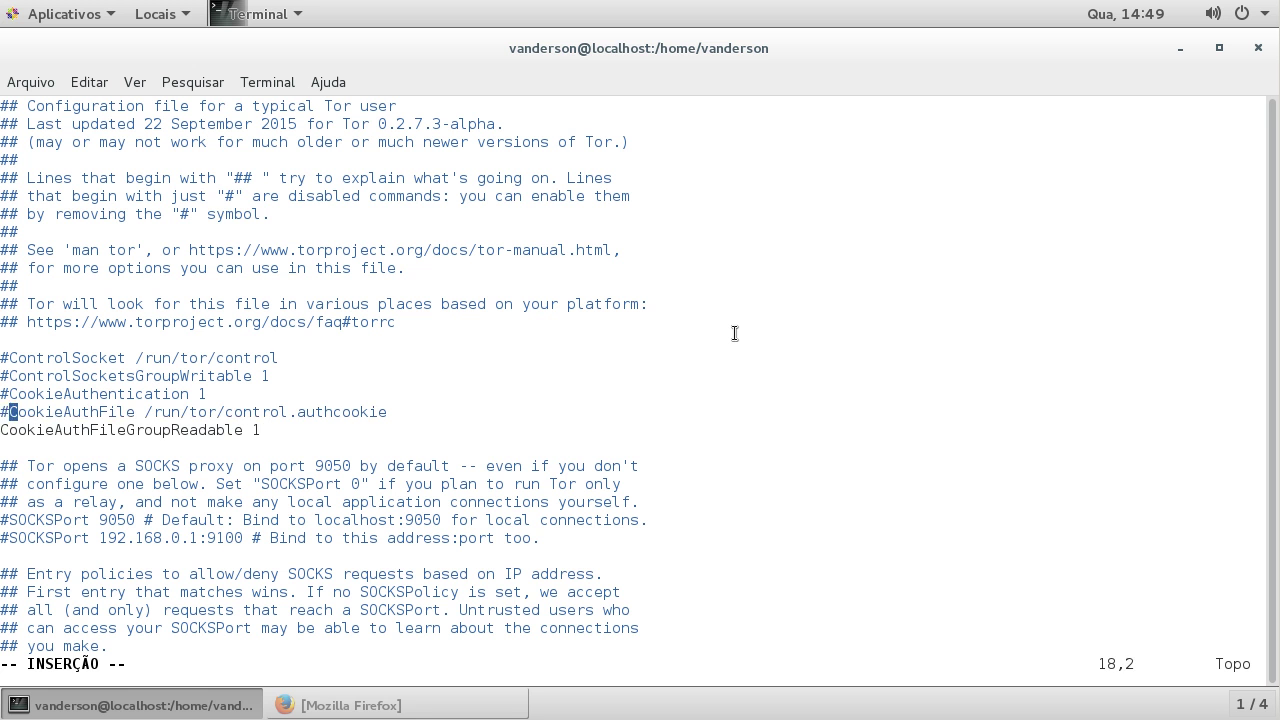
key("Down")
key("Left")
type("#")
Step: Uncomment the SOCKSPort line and change its port from 9050 to 0
key("Down")
key("Down")
key("Down")
key("Down")
key("Down")
key("Down")
key("Down")
key("Down")
key("Down")
key("Down")
key("Down")
key("Down")
key("Down")
key("Down")
key("Down")
key("Down")
key("Down")
key("Down")
key("Down")
key("Down")
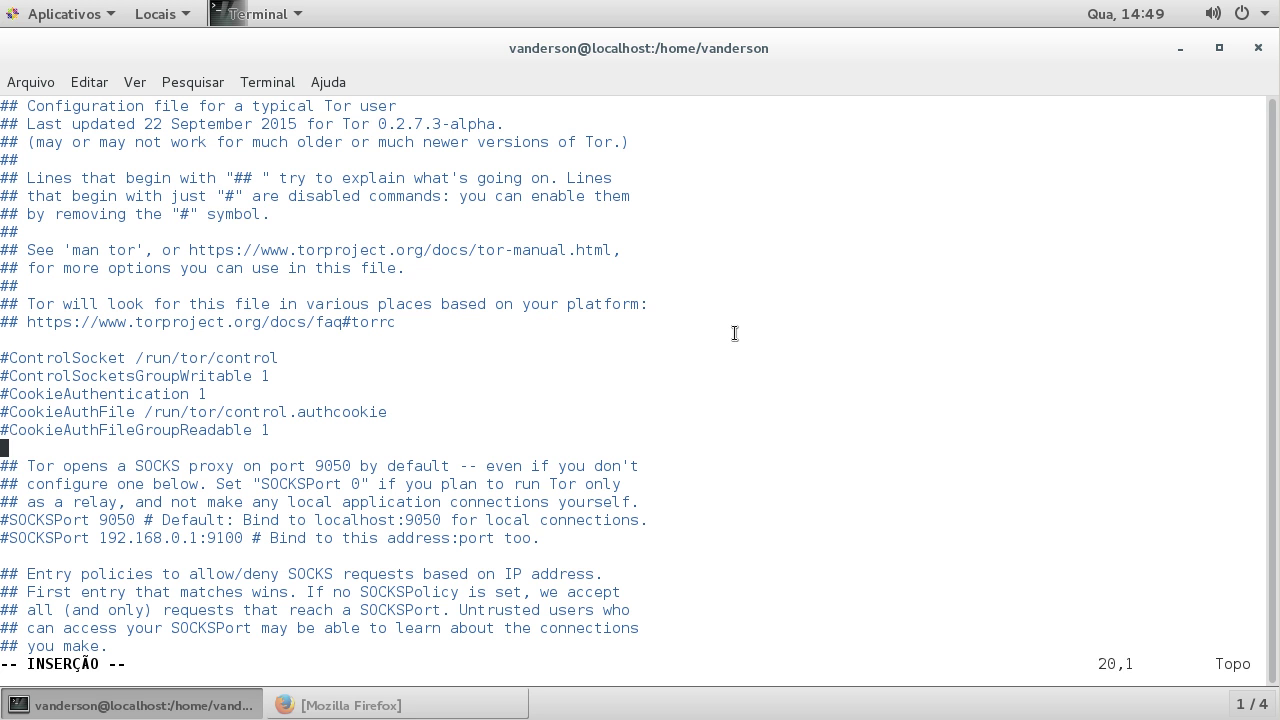
key("Up")
key("Up")
key("Up")
key("Up")
key("Up")
key("Up")
key("Up")
key("Up")
key("Up")
key("Up")
key("Up")
key("Up")
key("Up")
key("Up")
key("Up")
key("Up")
key("Up")
key("Up")
key("Up")
key("Up")
key("Up")
key("Up")
key("Up")
key("Up")
key("Up")
key("Up")
key("Up")
key("Up")
key("Up")
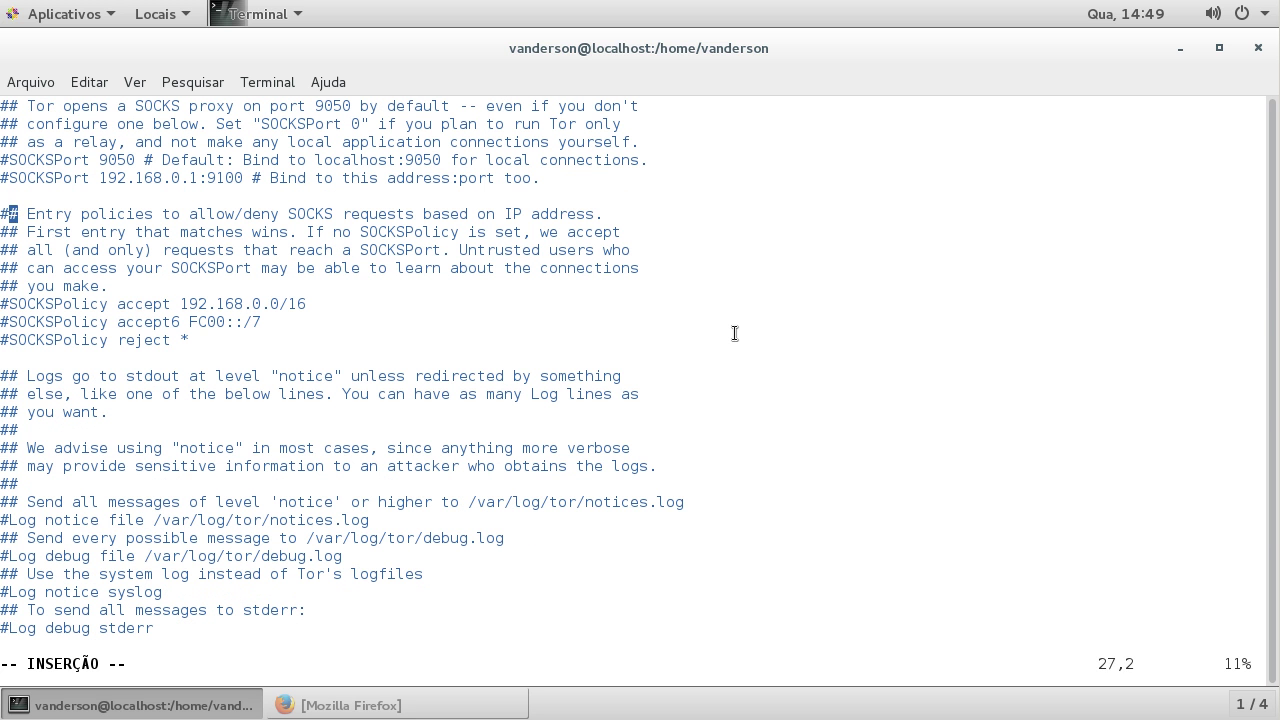
key("Down")
key("Down")
key("Down")
key("Down")
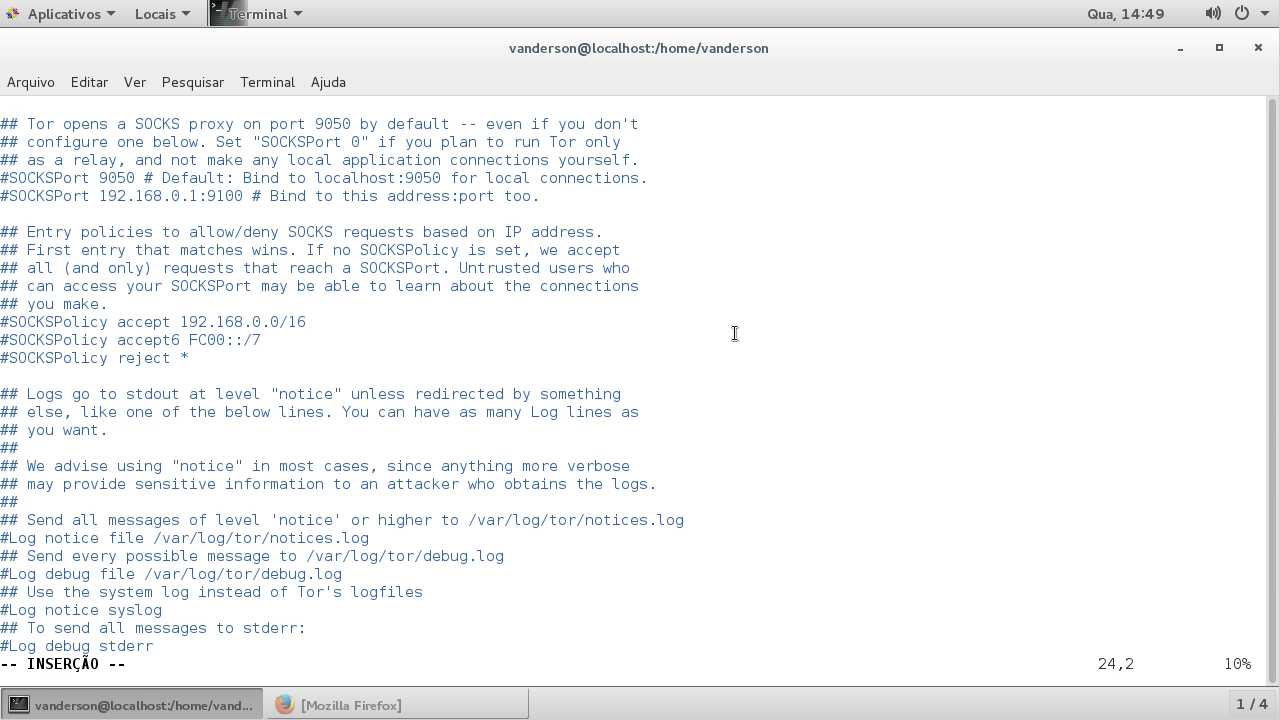
key("BackSpace")
key("Right")
key("Right")
key("Right")
key("Right")
key("Right")
key("Right")
key("Right")
key("Right")
key("Right")
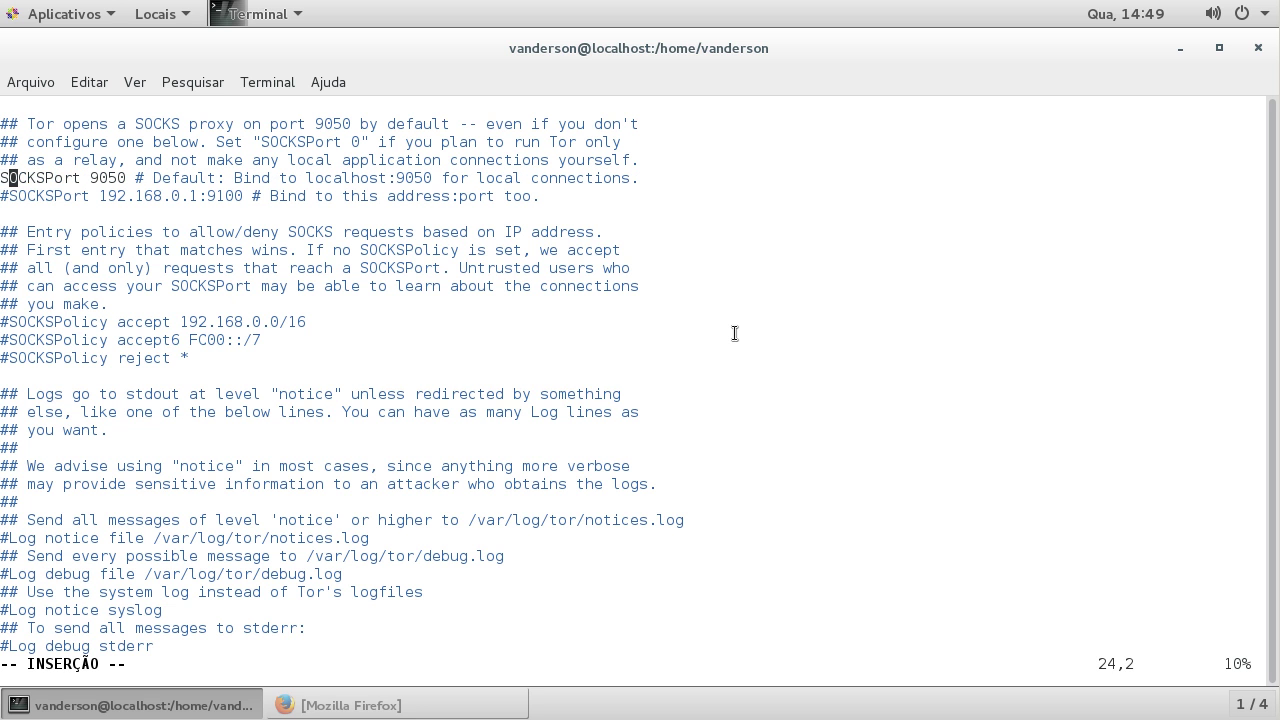
key("Right")
key("Delete")
key("Delete")
key("Delete")
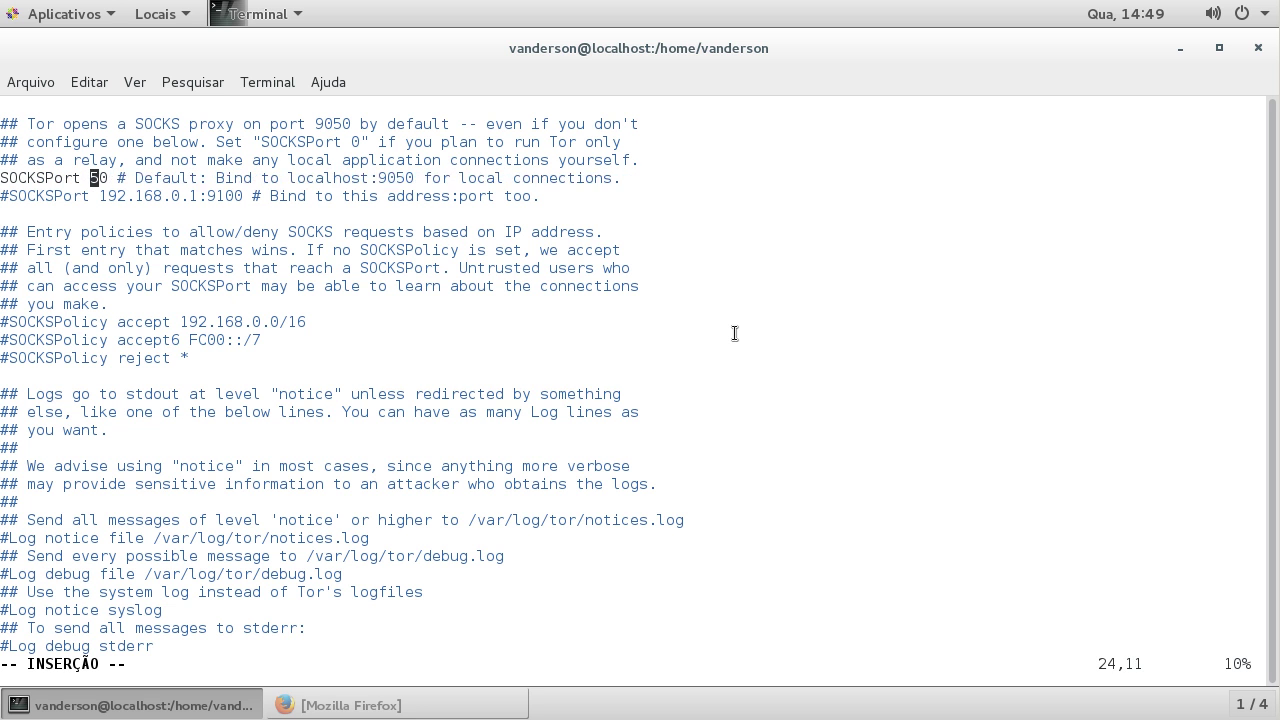
Step: Uncomment the ControlPort 9051 line
key("Down")
key("Down")
key("Down")
key("Down")
key("Down")
key("Down")
key("Down")
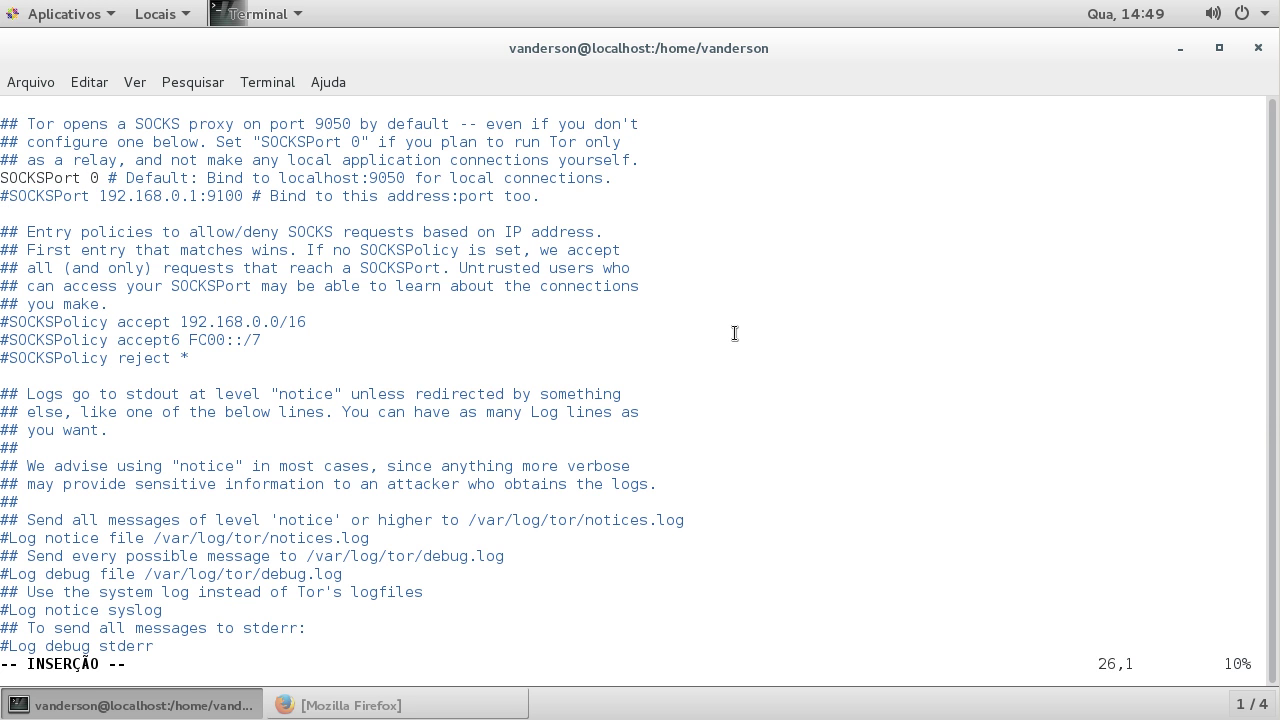
key("Down")
key("Down")
key("Down")
key("Down")
key("Down")
key("Down")
key("Down")
key("Down")
key("Down")
key("Down")
key("Down")
key("Down")
key("Down")
key("Down")
key("Down")
key("Down")
key("Down")
key("Down")
key("Down")
key("Down")
key("Down")
key("Down")
key("Down")
key("Down")
key("Down")
key("Down")
key("Down")
key("Down")
key("Down")
key("Down")
key("Down")
key("Down")
key("Down")
key("Down")
key("Down")
key("Down")
key("Down")
key("Down")
key("Down")
key("Down")
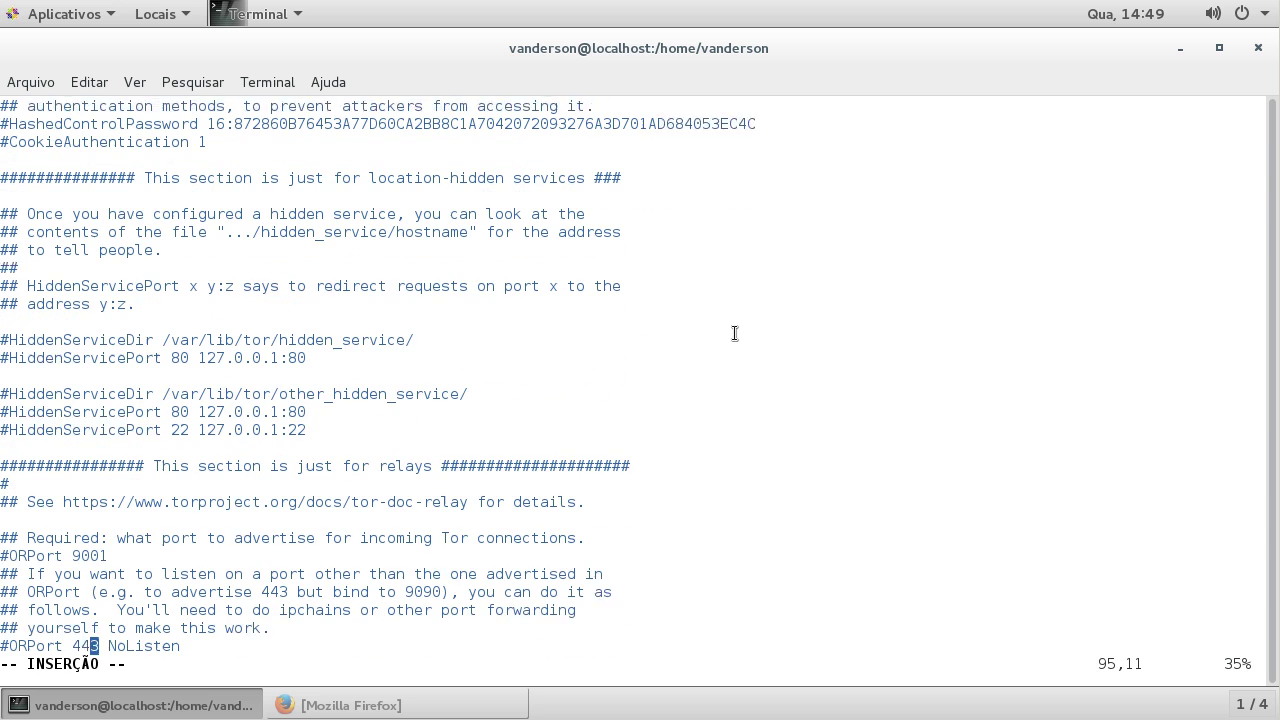
key("Up")
key("Up")
key("Up")
key("Up")
key("Up")
key("Up")
key("Up")
key("Up")
key("Up")
key("Up")
key("Up")
key("Up")
key("Up")
key("Up")
key("Up")
key("Up")
key("Up")
key("Up")
key("Up")
key("Up")
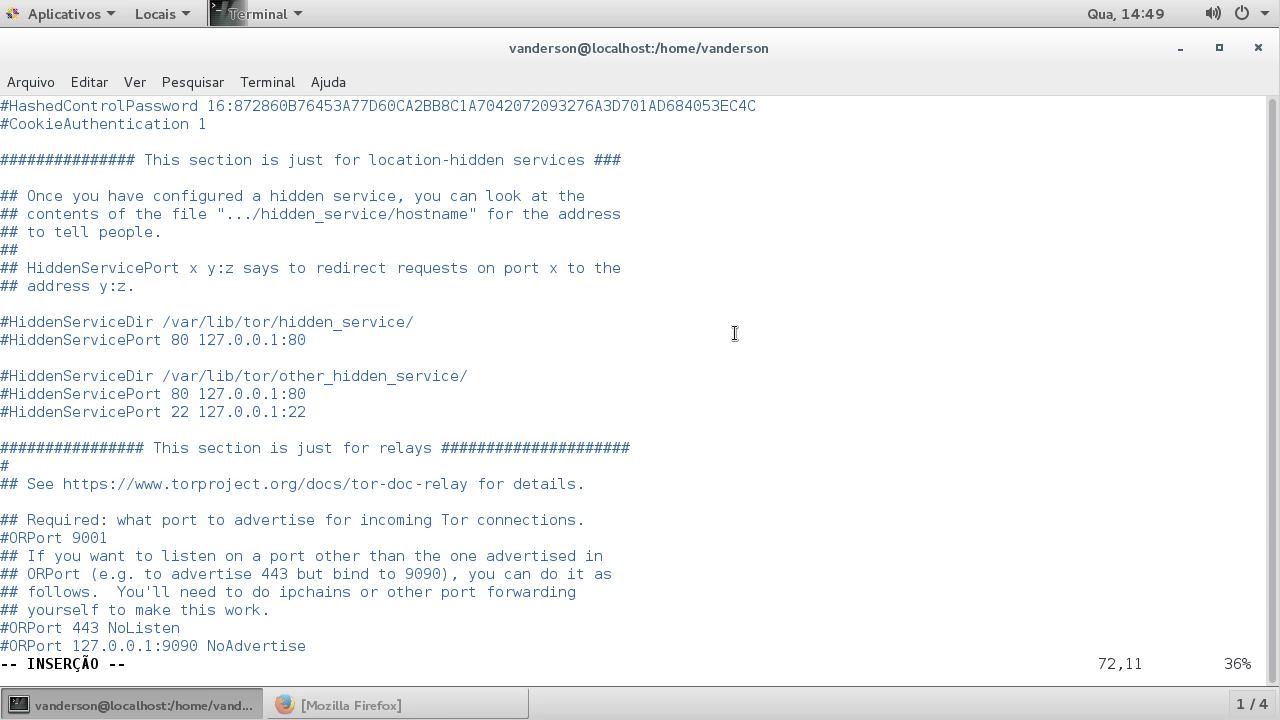
key("Down")
key("Down")
key("Down")
key("Down")
key("Down")
key("Down")
key("Down")
key("Down")
key("Down")
key("Down")
key("Down")
key("Down")
key("Down")
key("Down")
key("Down")
key("Down")
key("Down")
key("Down")
key("Down")
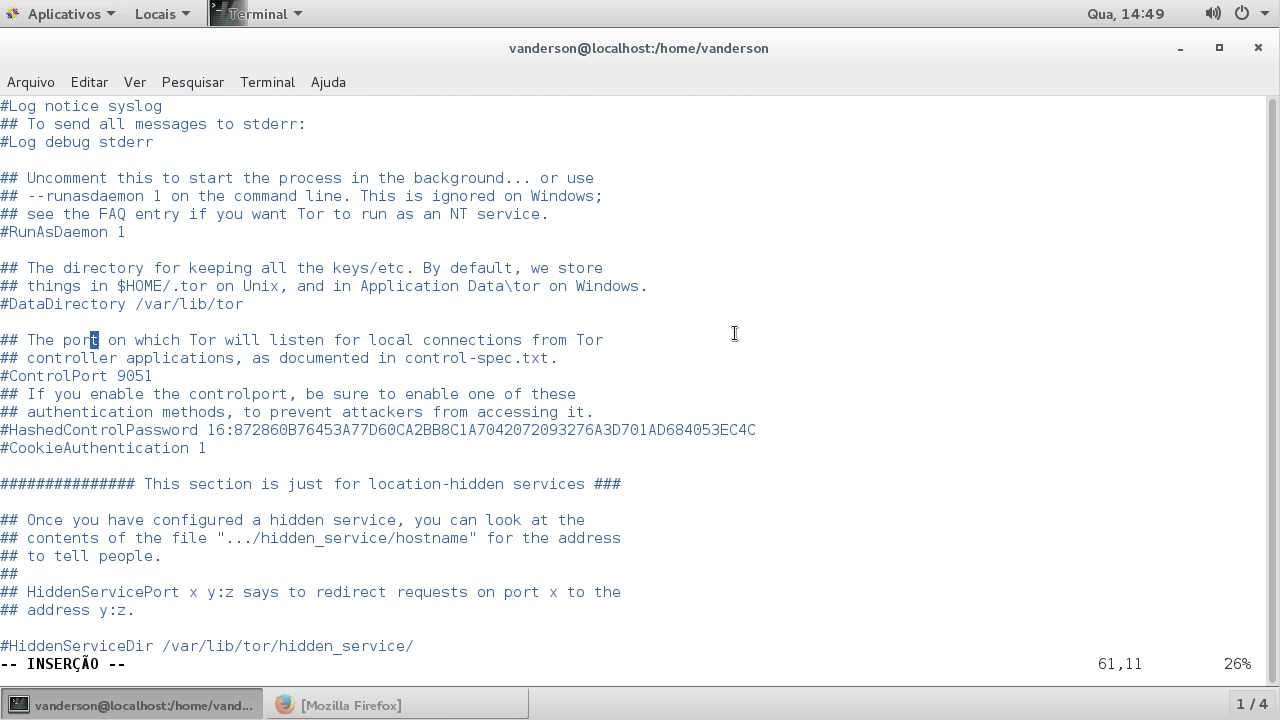
key("Up")
key("Up")
key("Up")
key("Up")
key("Left")
key("Left")
key("Left")
key("Left")
key("Left")
key("Left")
key("Left")
key("Left")
key("Left")
key("Left")
key("Delete")
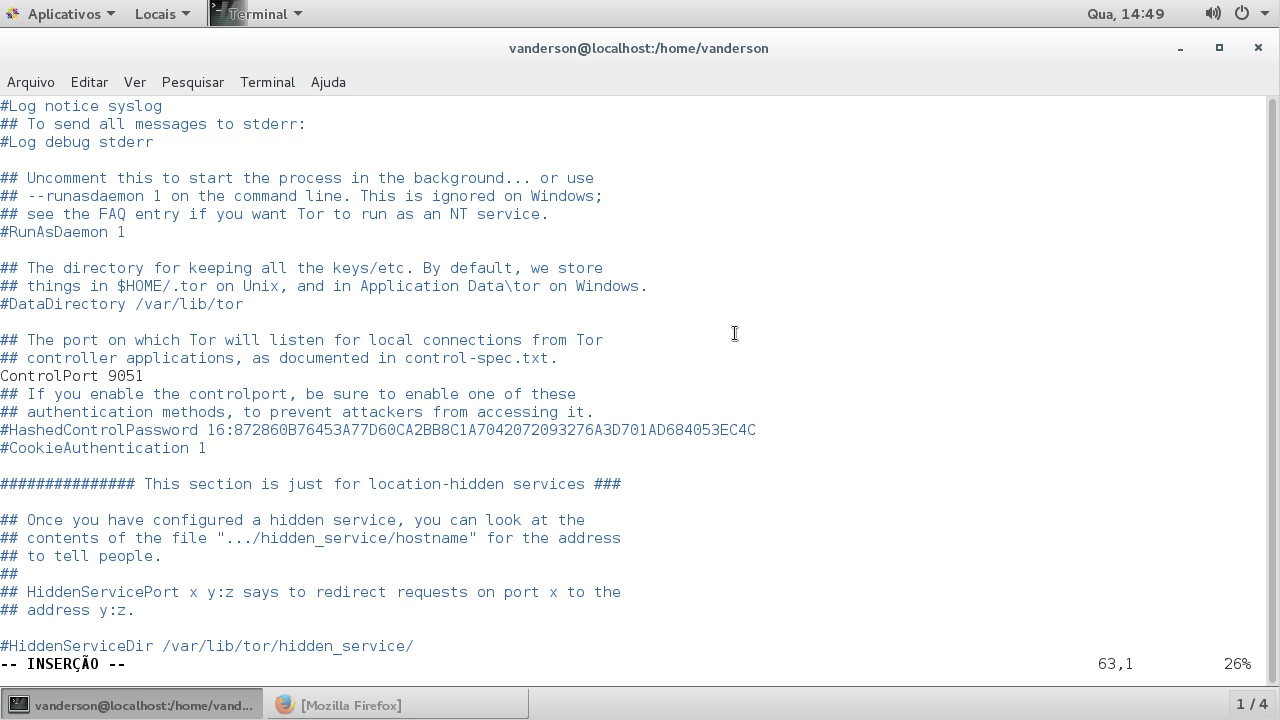
Step: Uncomment HiddenServiceDir /var/lib/tor/hidden_service/ and HiddenServicePort 80 127.0.0.1:80
key("Down")
key("Down")
key("Down")
key("Down")
key("Down")
key("Down")
key("Down")
key("Down")
key("Down")
key("Down")
key("Down")
key("Down")
key("Down")
key("Down")
key("Down")
key("Down")
key("Down")
key("Down")
key("Down")
key("Down")
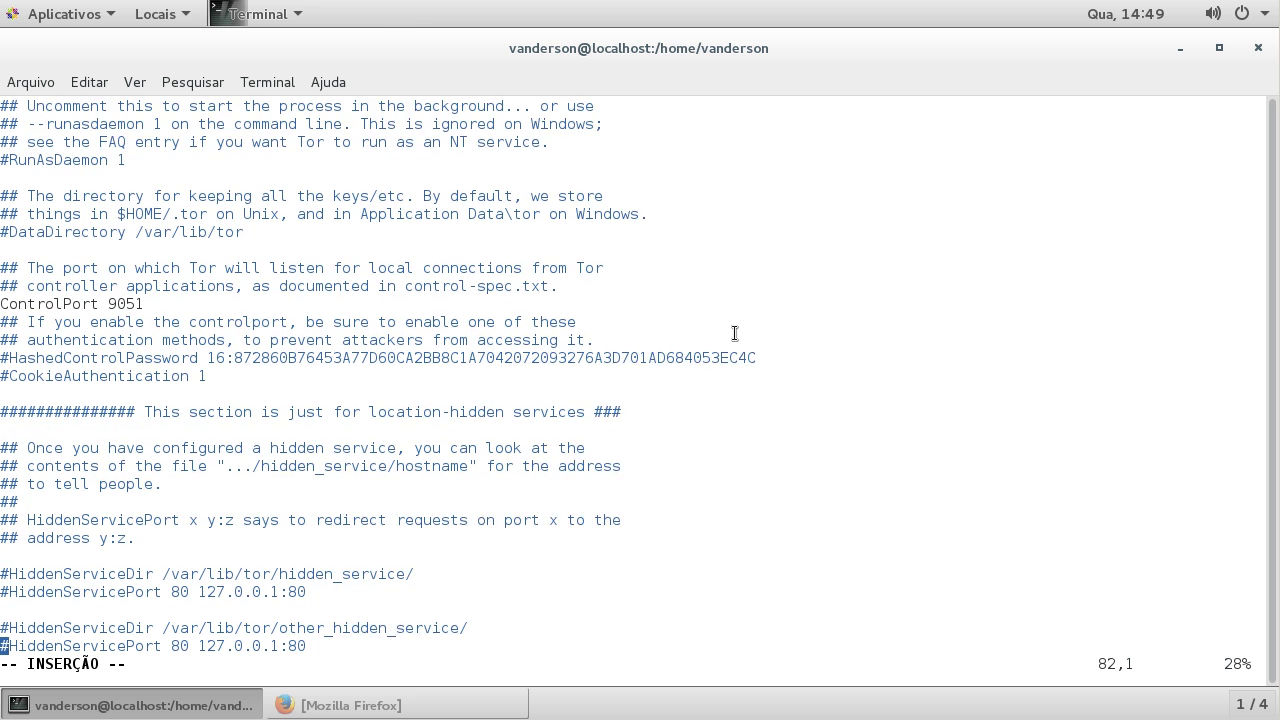
key("Down")
key("Down")
key("Down")
key("Down")
key("Down")
key("Down")
key("Down")
key("Down")
key("Down")
key("Down")
key("Down")
key("Down")
key("Up")
key("Up")
key("Up")
key("Up")
key("Up")
key("Up")
key("Up")
key("Up")
key("Up")
key("Up")
key("Up")
key("Up")
key("Up")
key("Up")
key("Up")
key("Up")
key("Up")
key("Up")
key("Up")
key("Up")
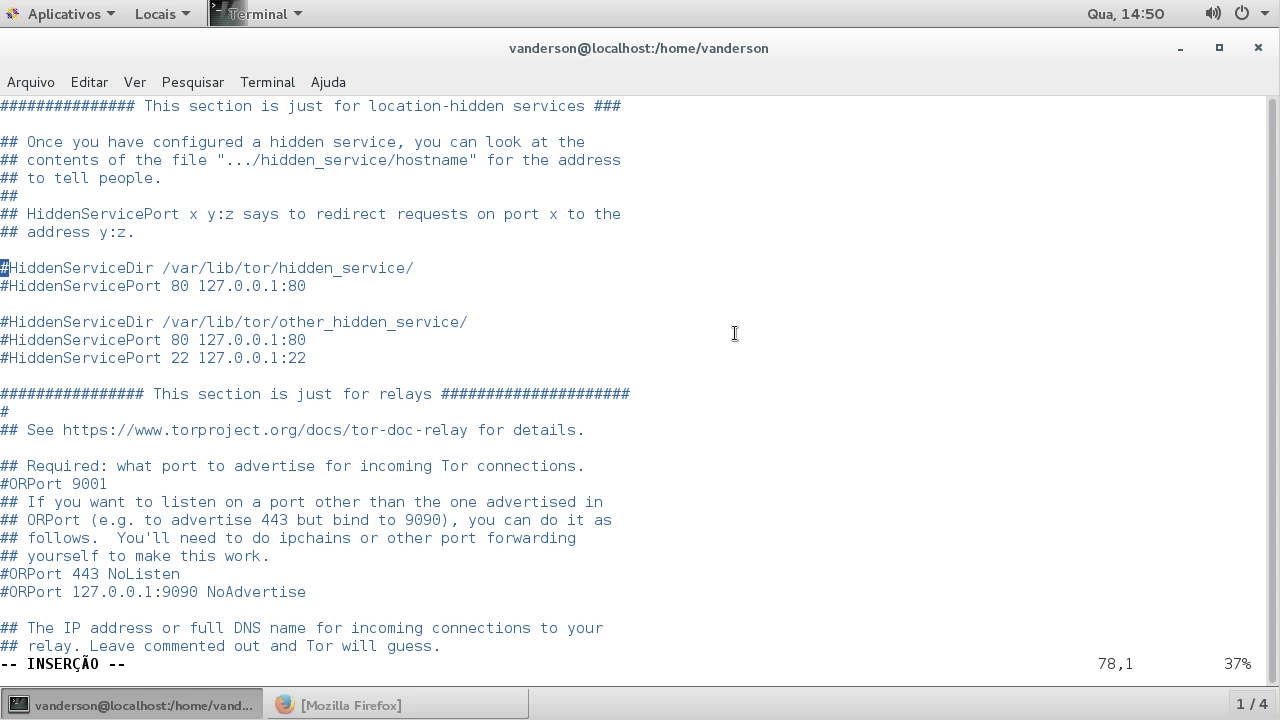
key("Delete")
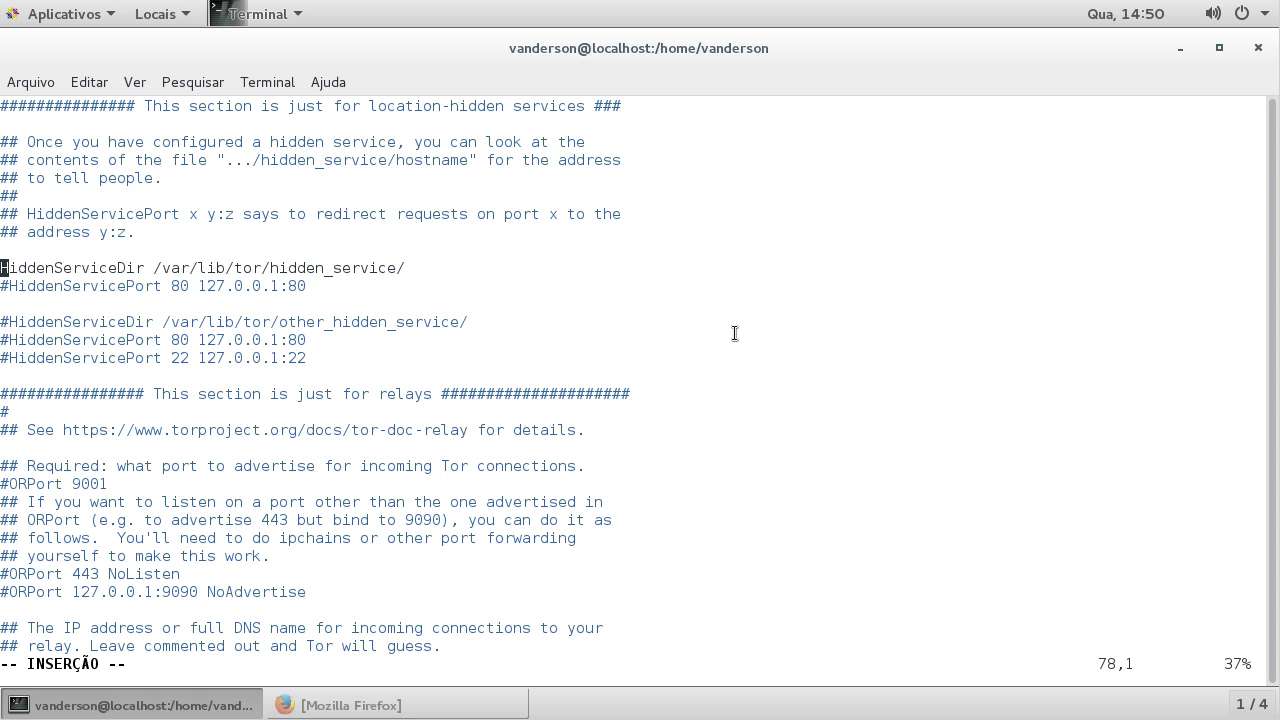
key("Down")
key("Delete")
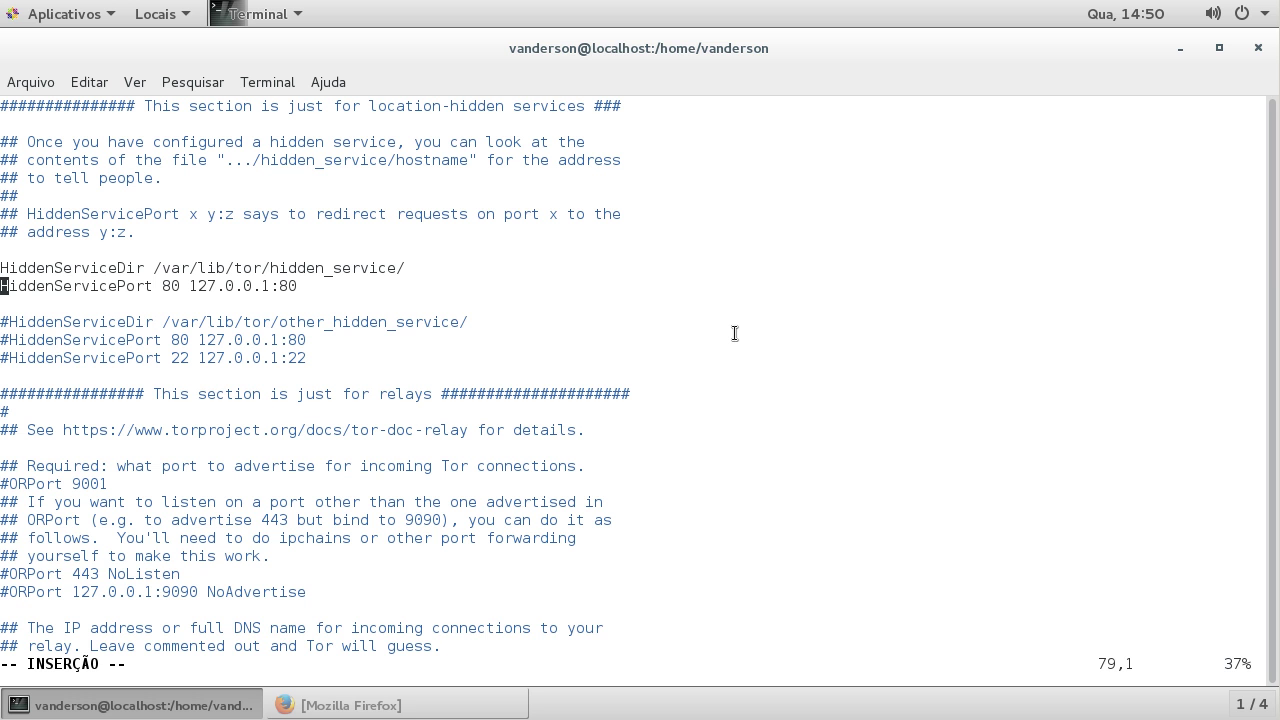
Step: Save torrc and quit vim with :wq
key("Escape")
type(":wq")
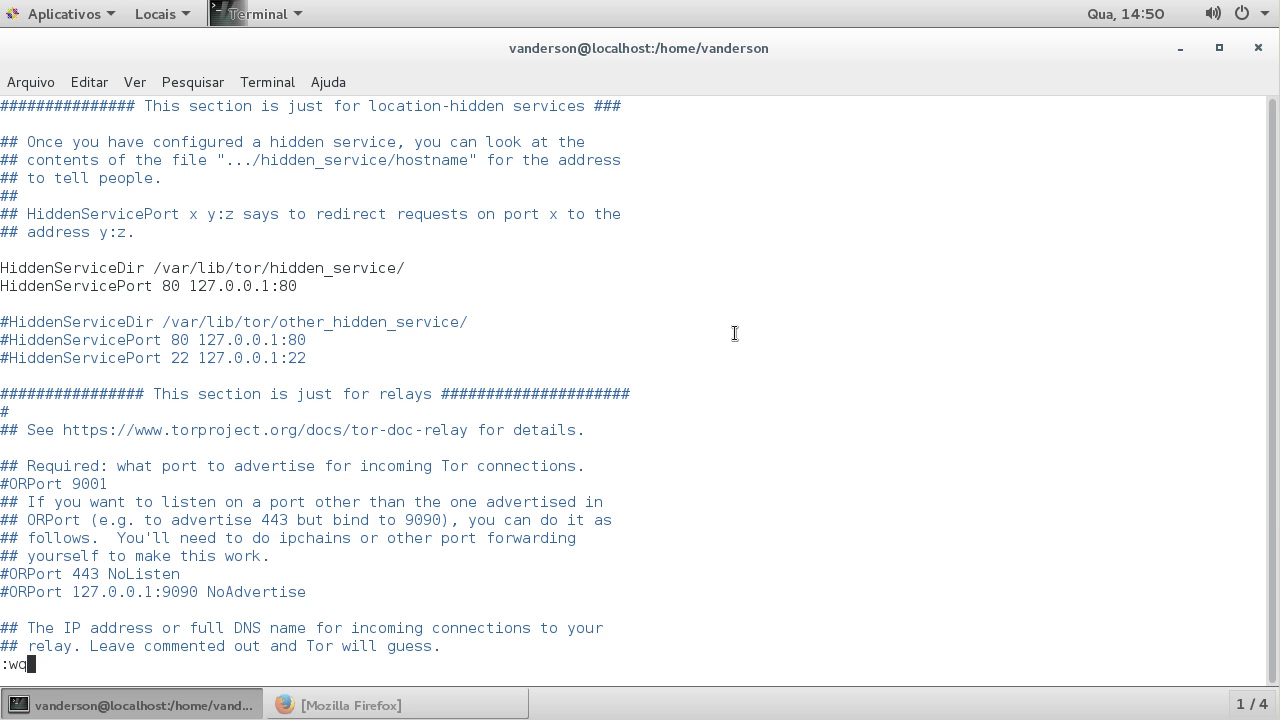
key("Return")
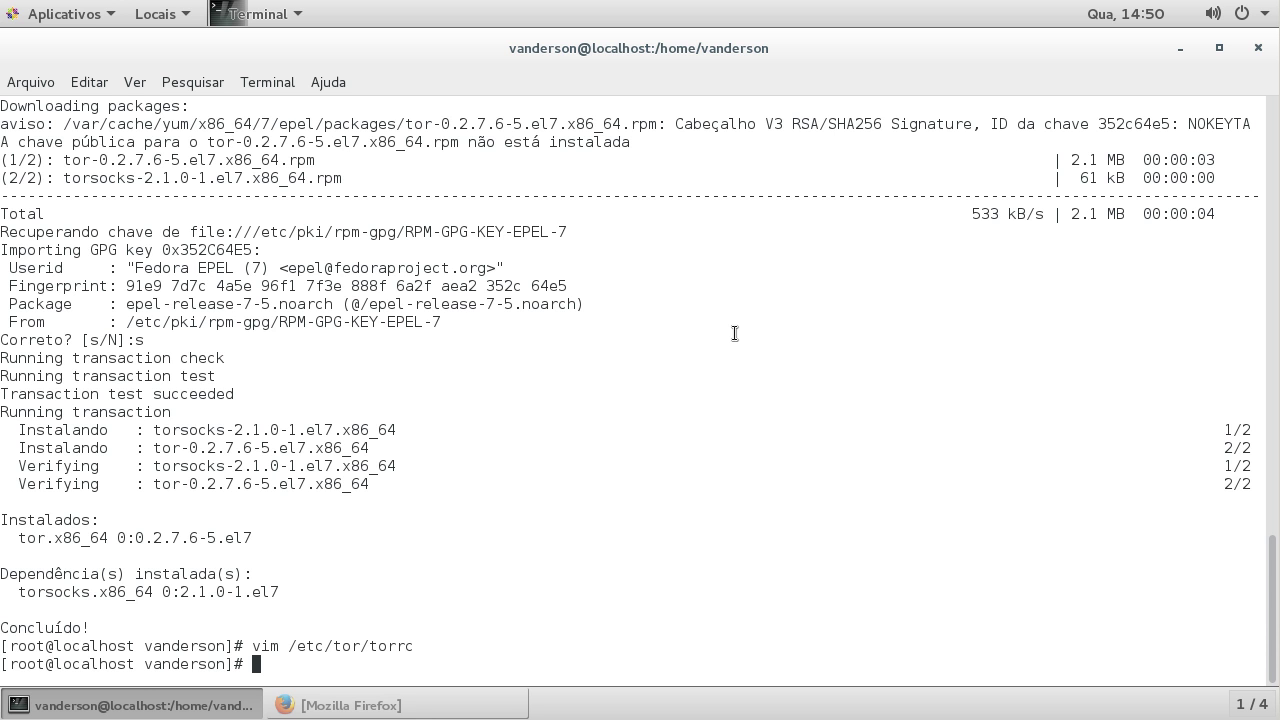
Step: Enable tor at boot with 'chkconfig tor on' and start it with 'service tor start'
type("chkconfig tor on")
key("Return")
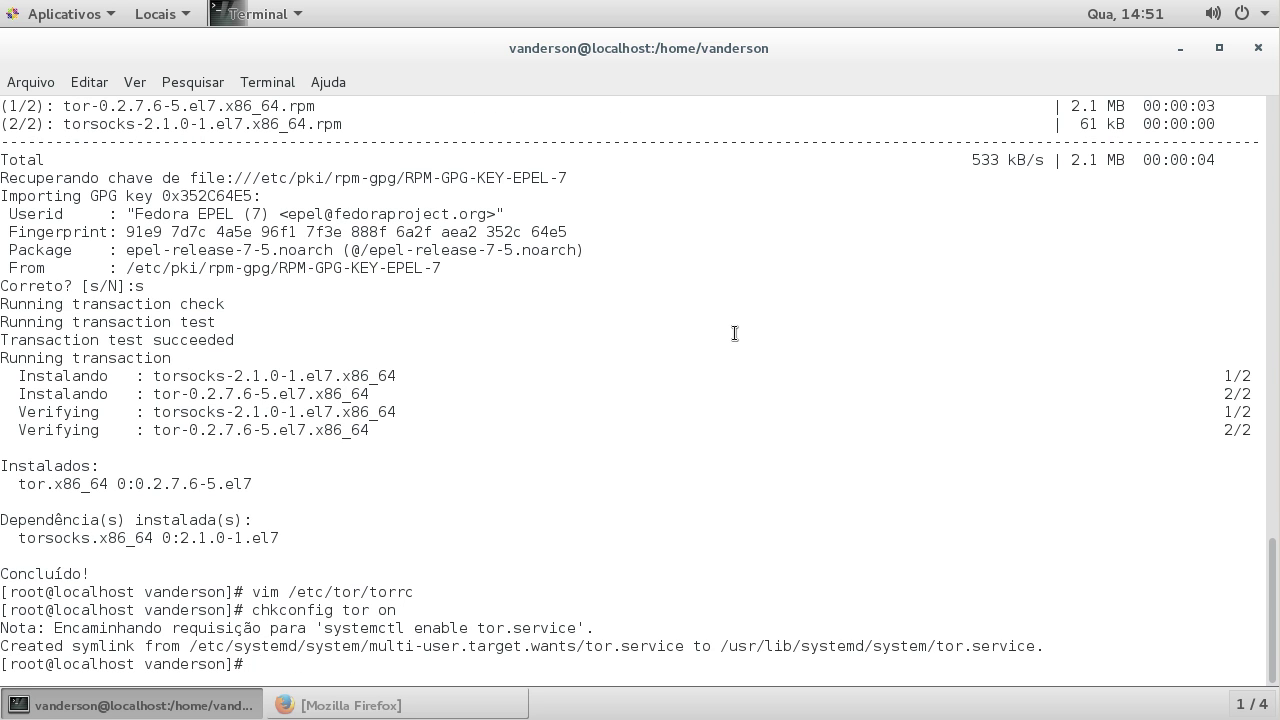
type("service tor start")
key("Return")
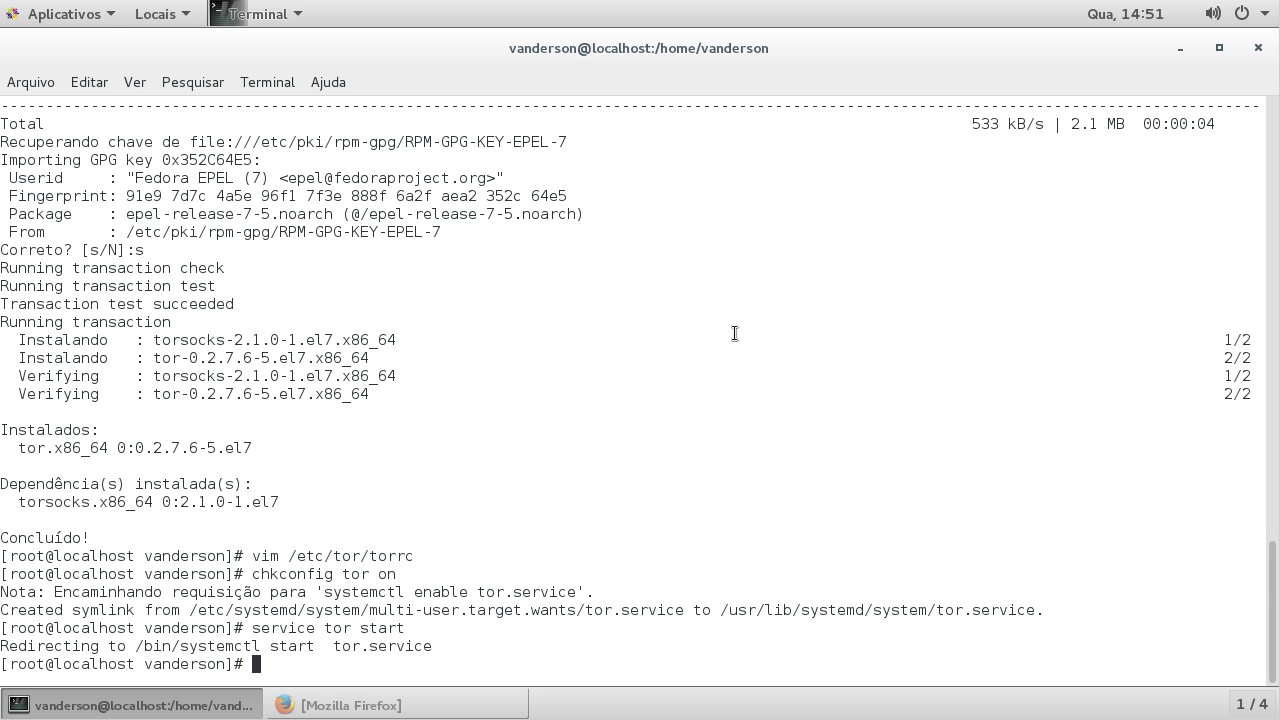
type("cd /var/lib/tor/")
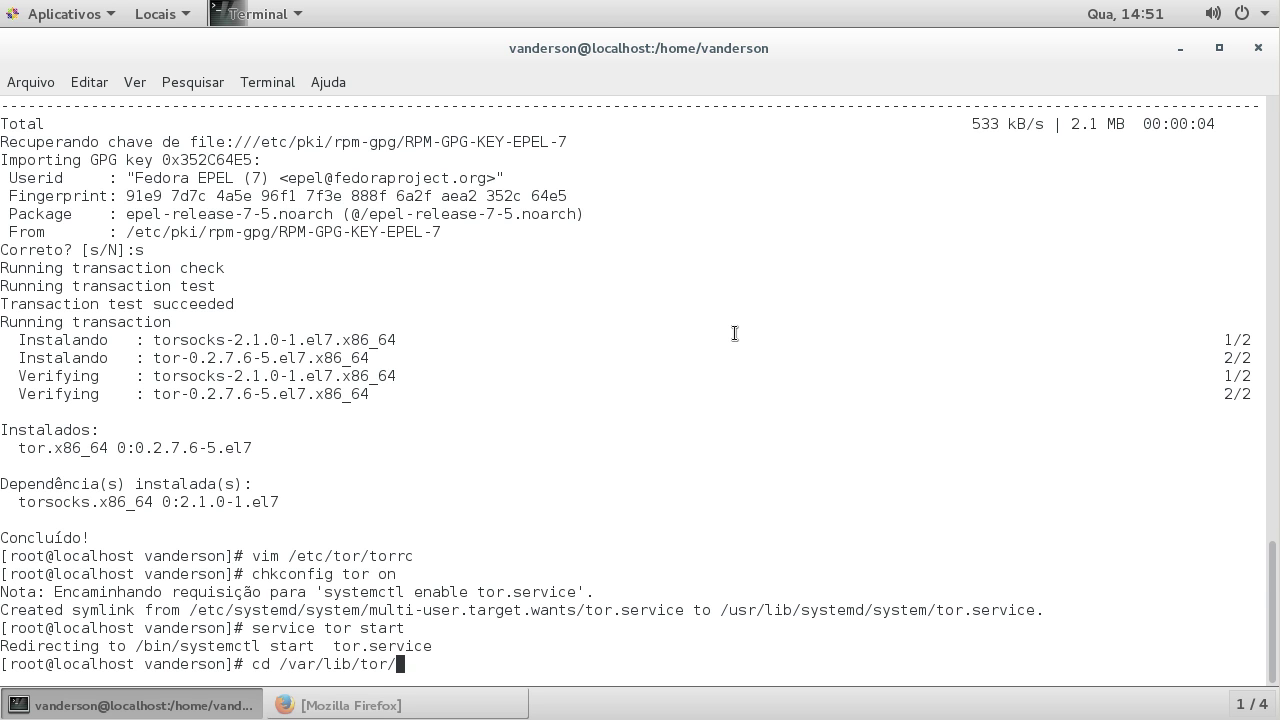
Step: Go into /var/lib/tor/hidden_service and list its files
key("Return")
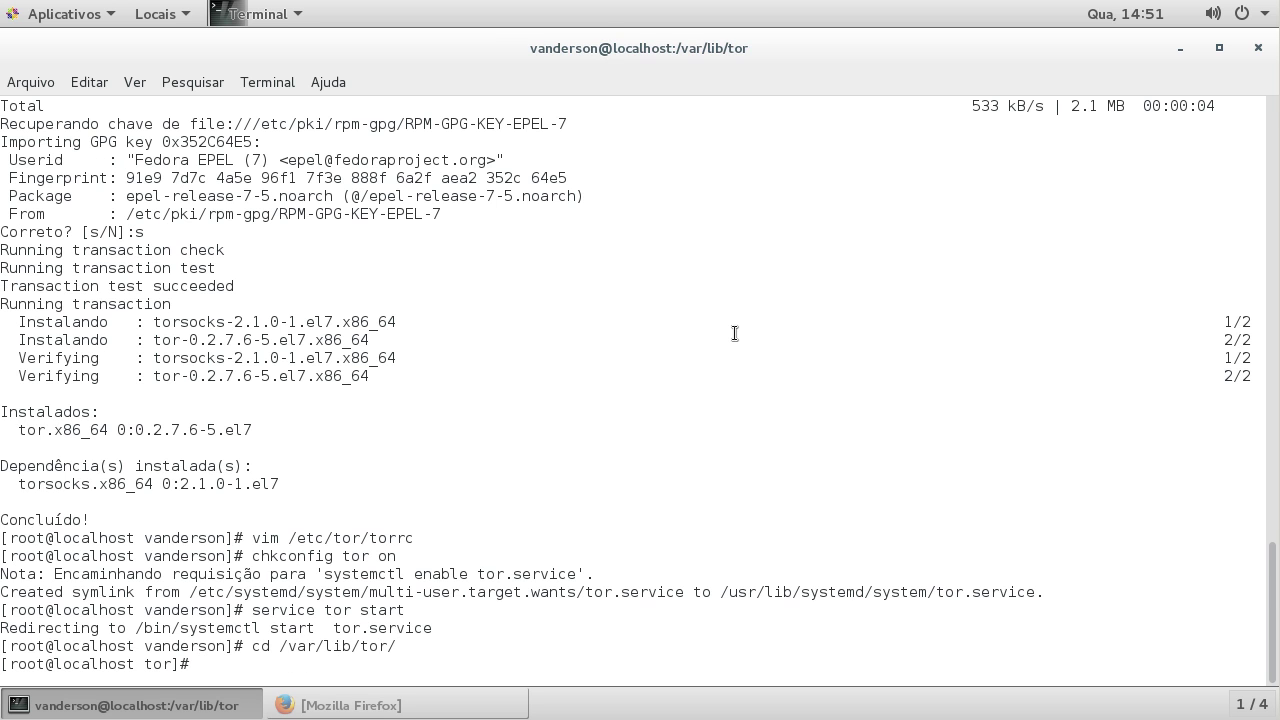
type("ls")
key("Return")
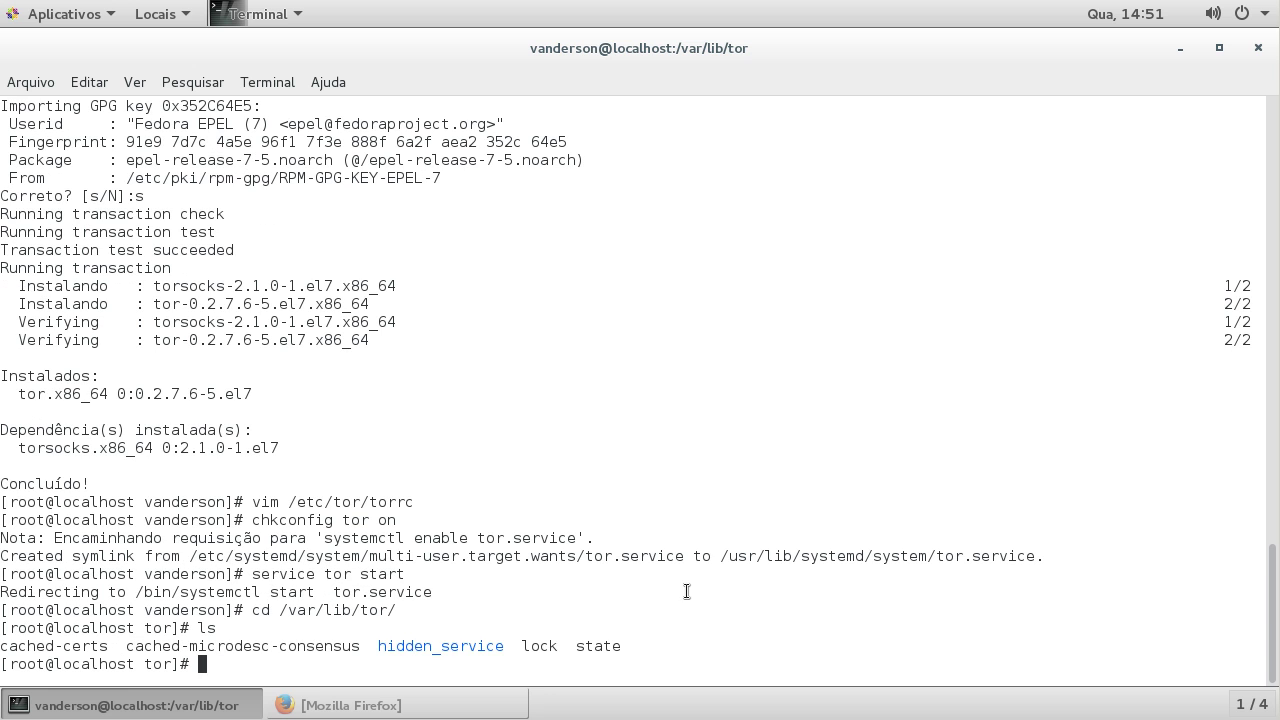
type("cd hi")
key("Tab")
key("Return")
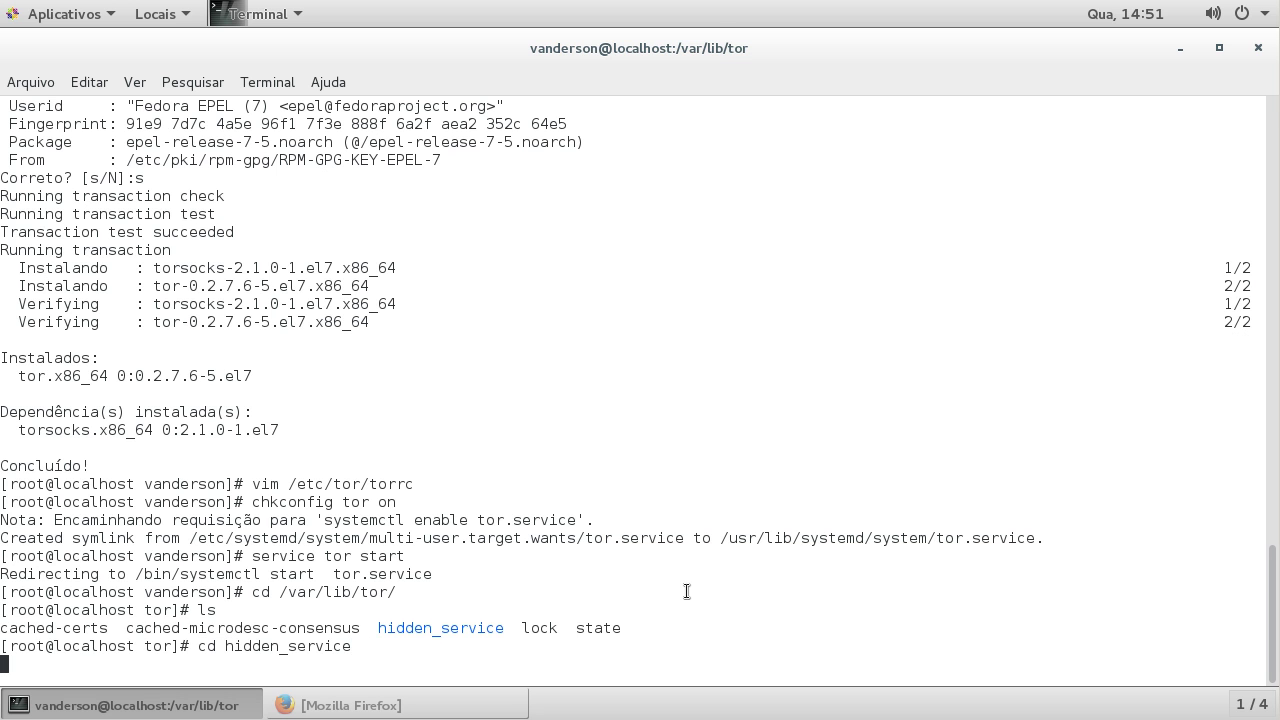
type("ls")
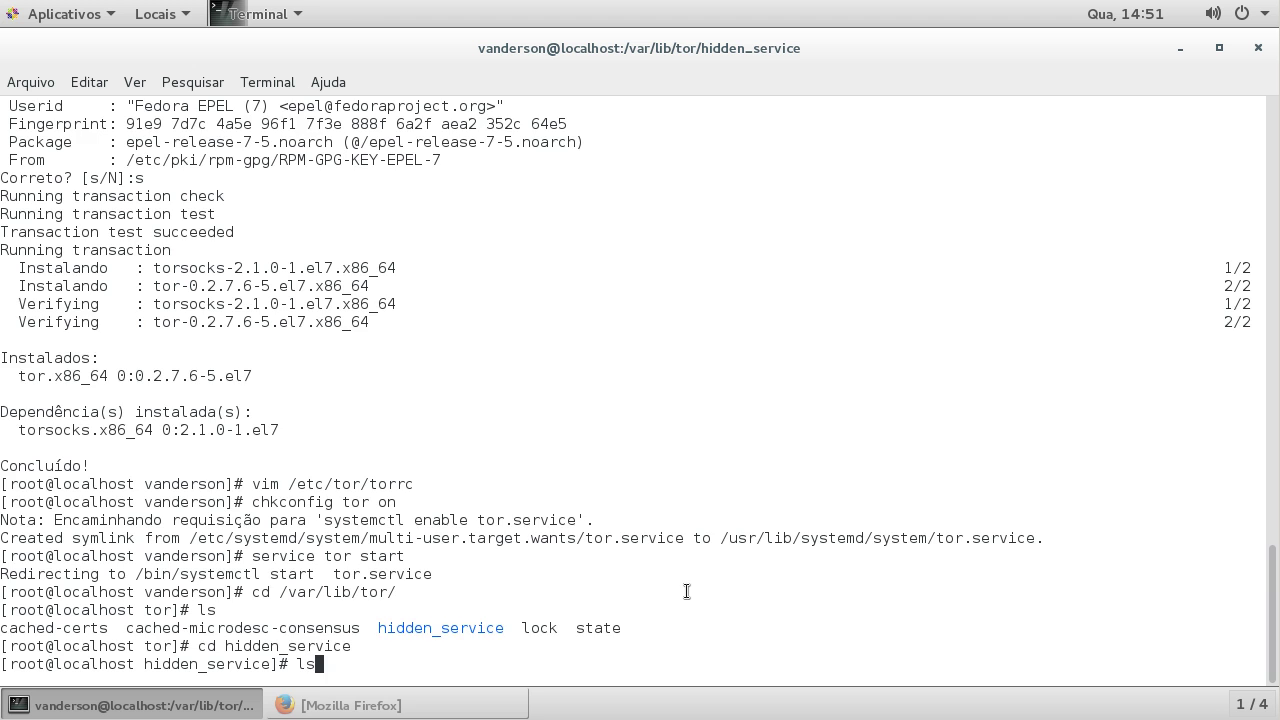
key("Return")
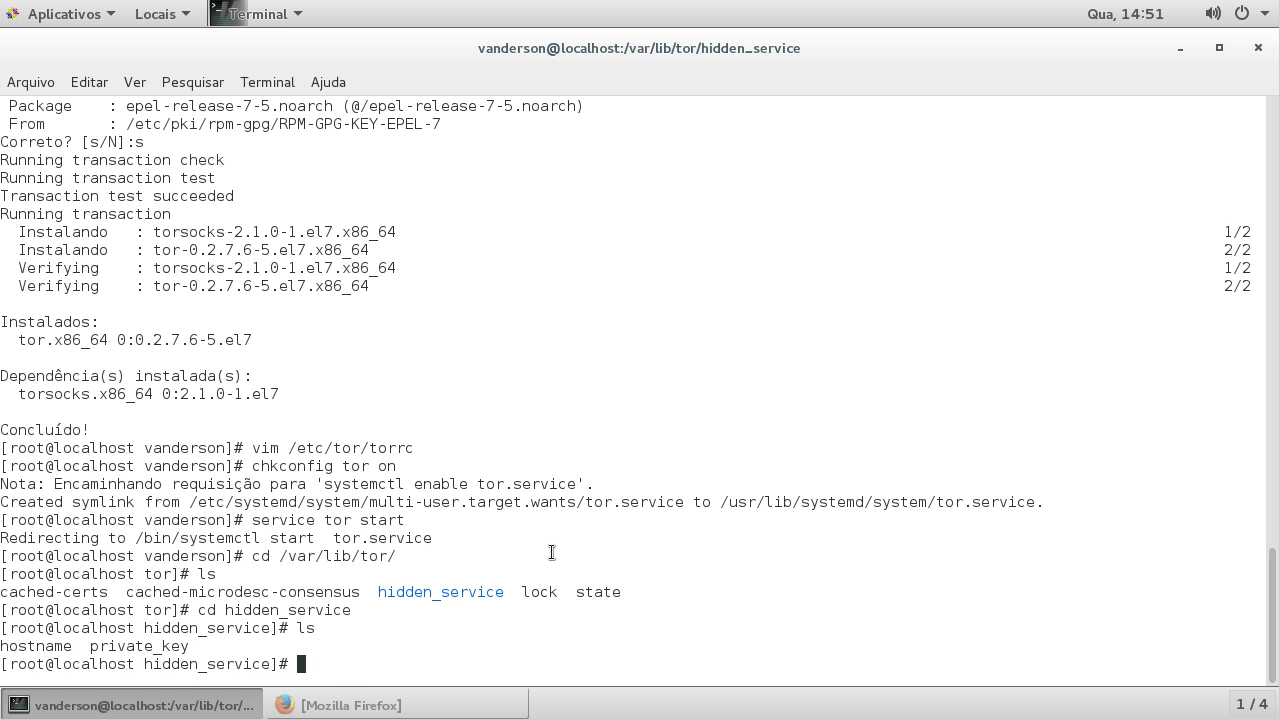
Step: Print the hostname file's .onion address, then print the private_key file
type("cat hostname")
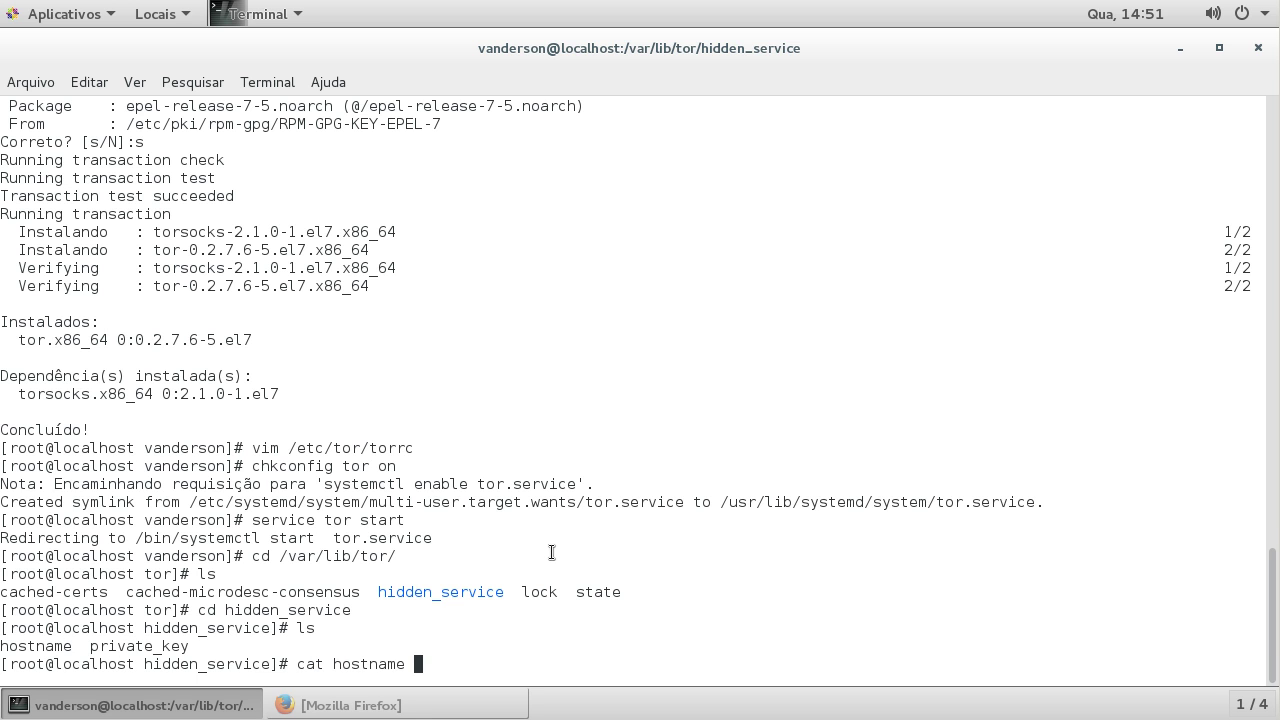
key("Return")
left_click_drag(2, 645, 199, 645)
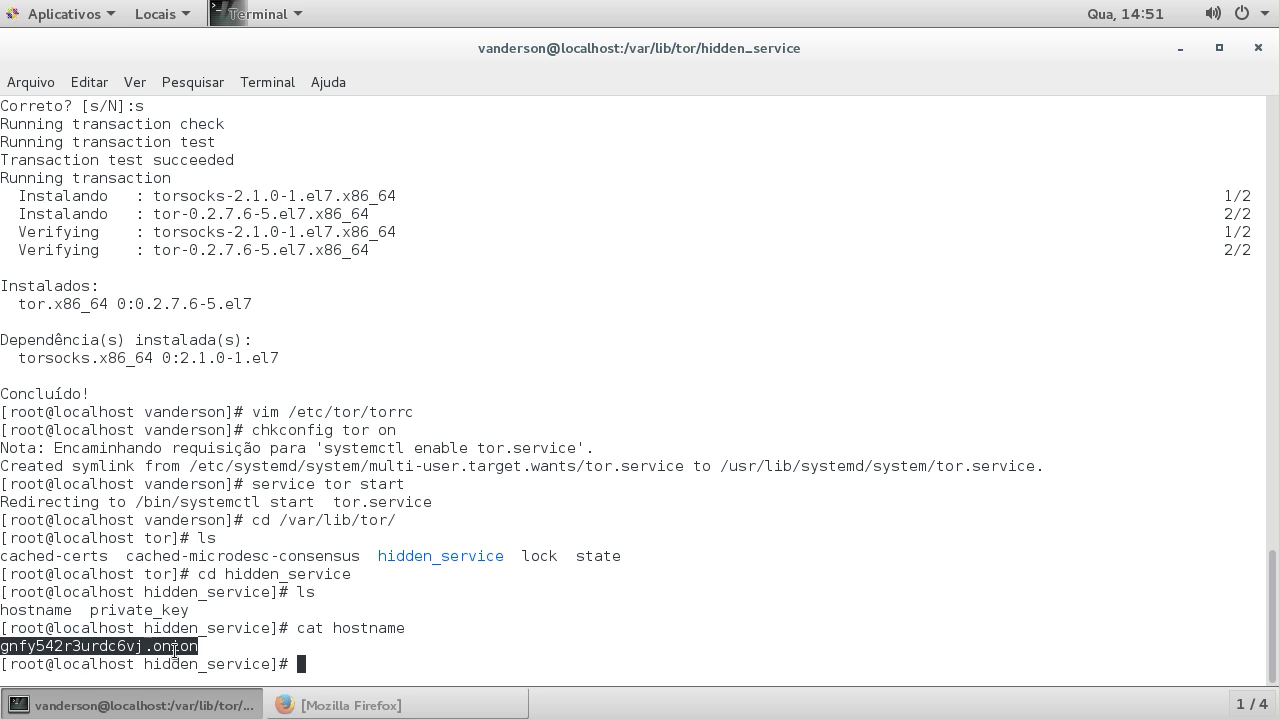
left_click(228, 653)
type("cat h")
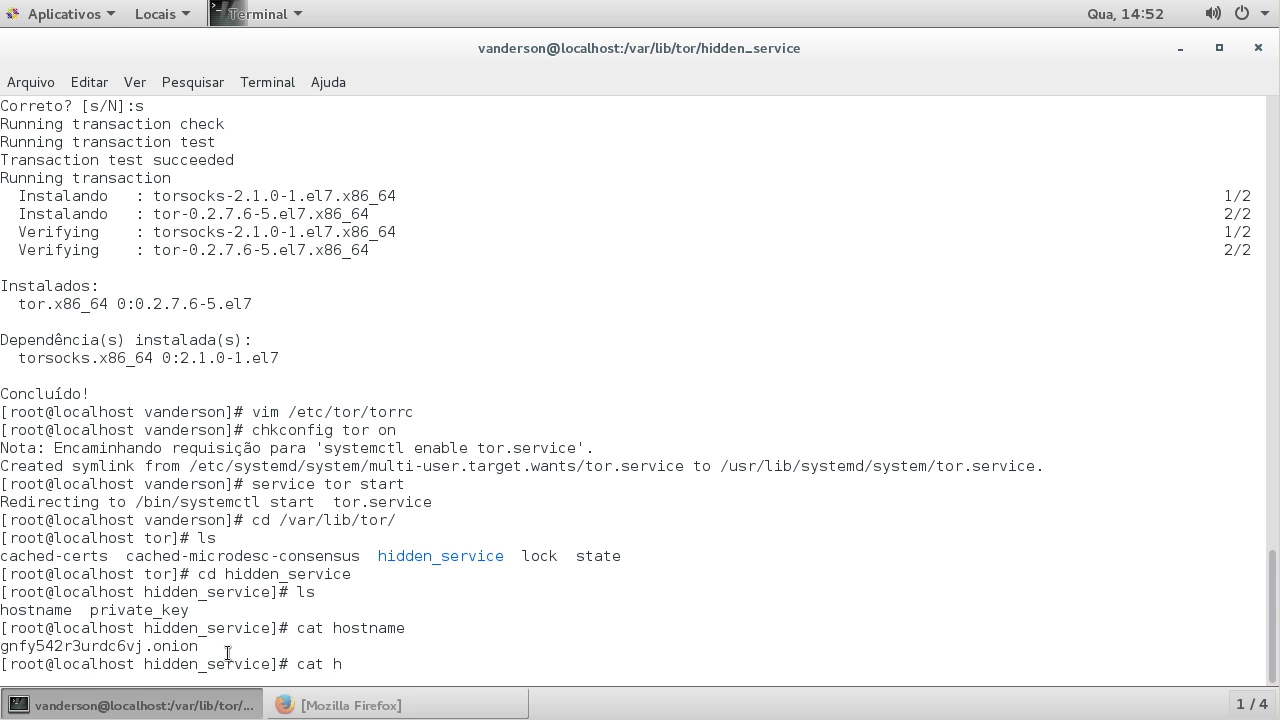
key("BackSpace")
type("p")
key("Tab")
key("Return")
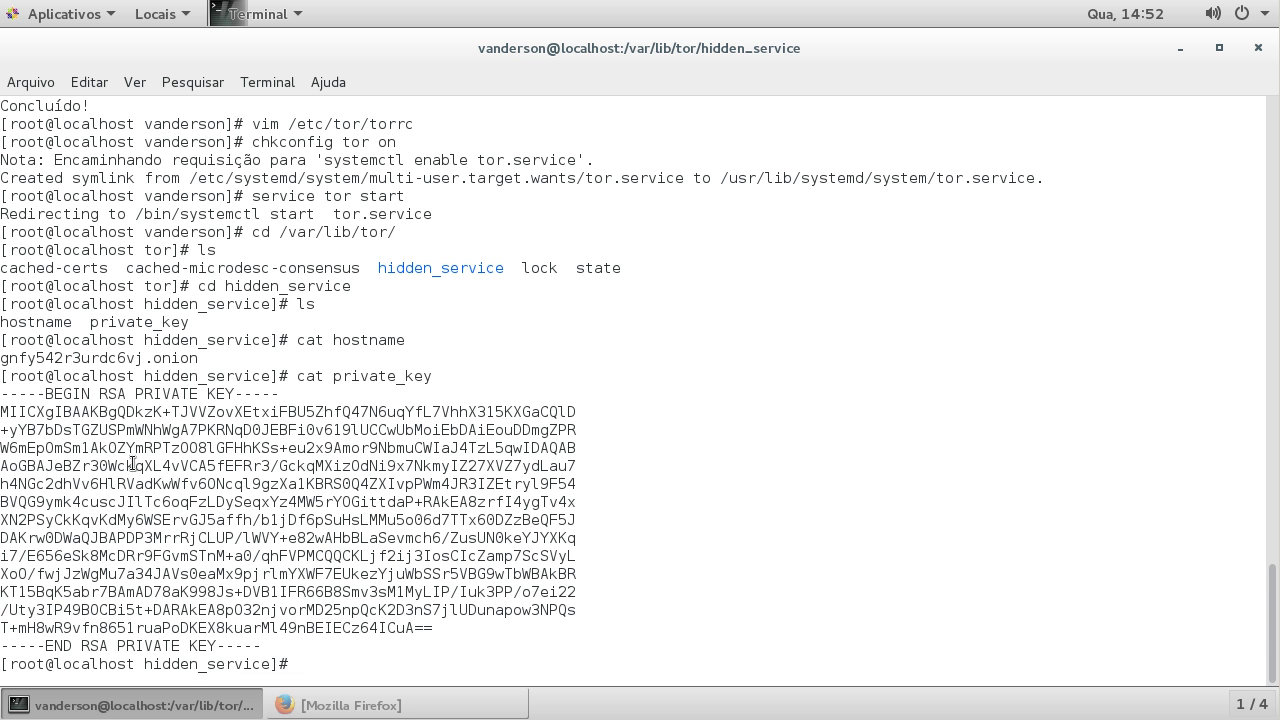
Step: Highlight the private key and onion hostname, then print the hostname again
left_click_drag(2, 395, 285, 648)
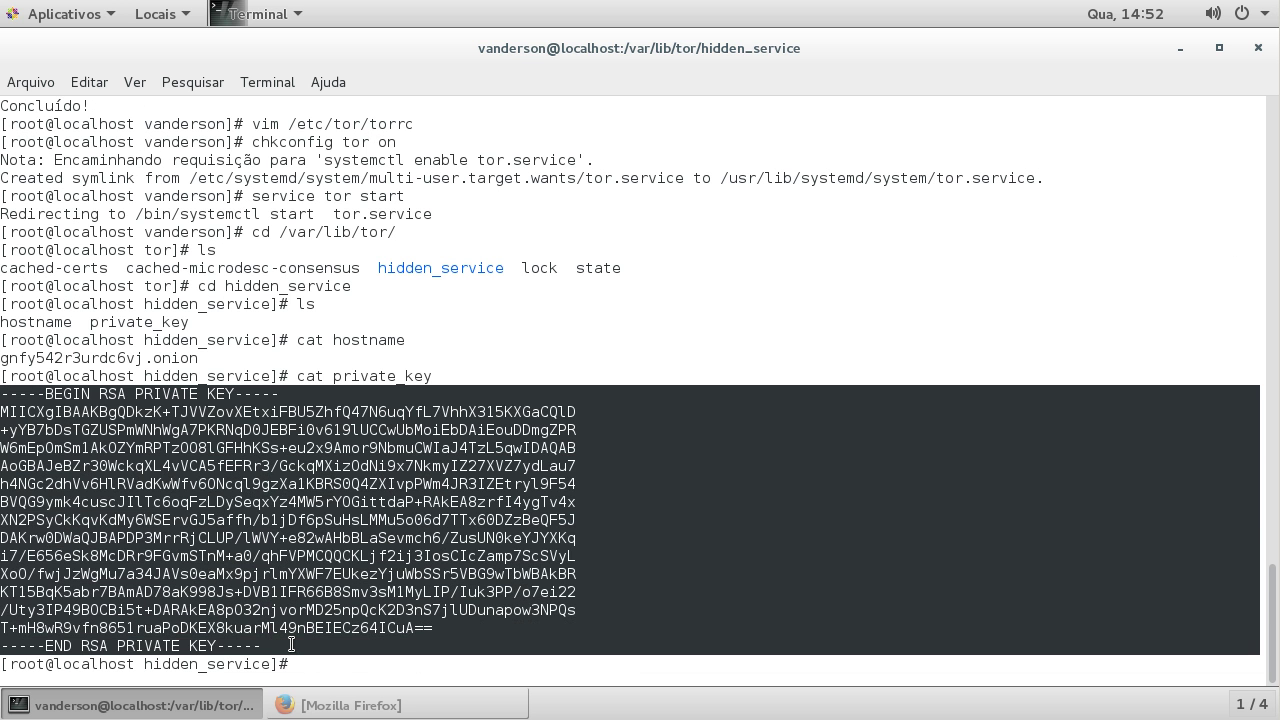
left_click(108, 356)
left_click_drag(199, 357, 2, 357)
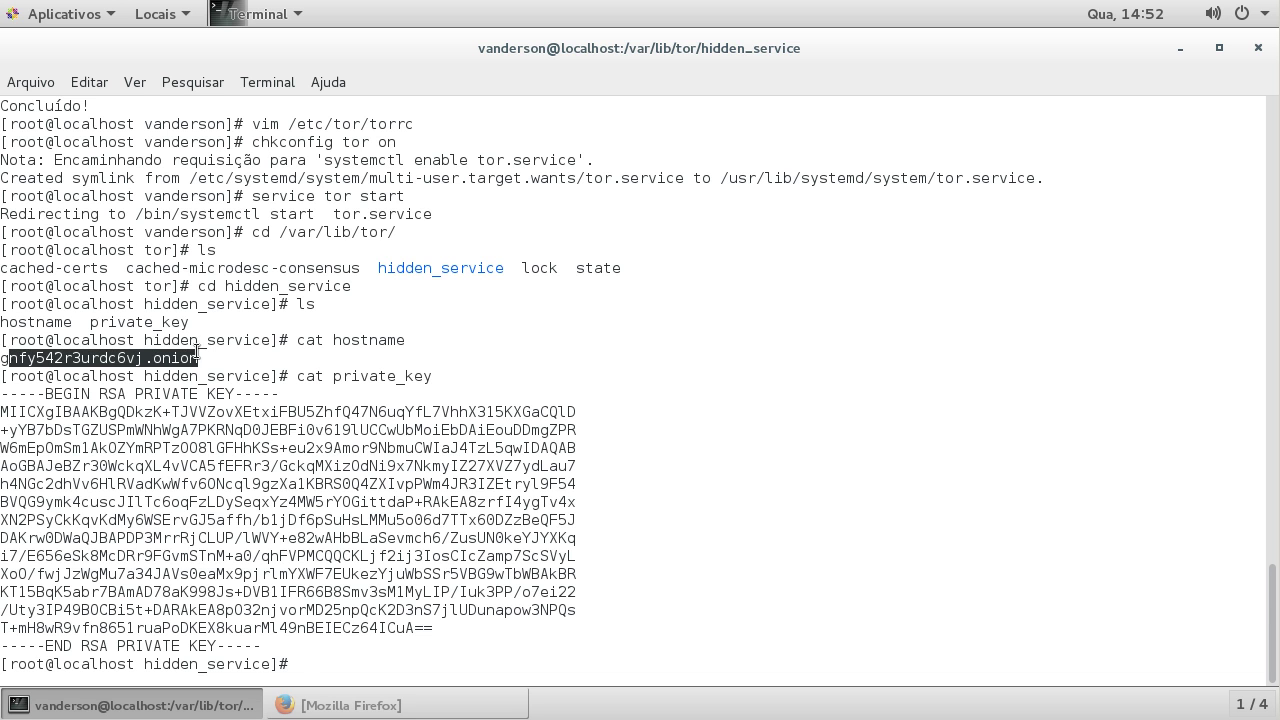
left_click(668, 359)
type("cat ho")
key("Tab")
key("Return")
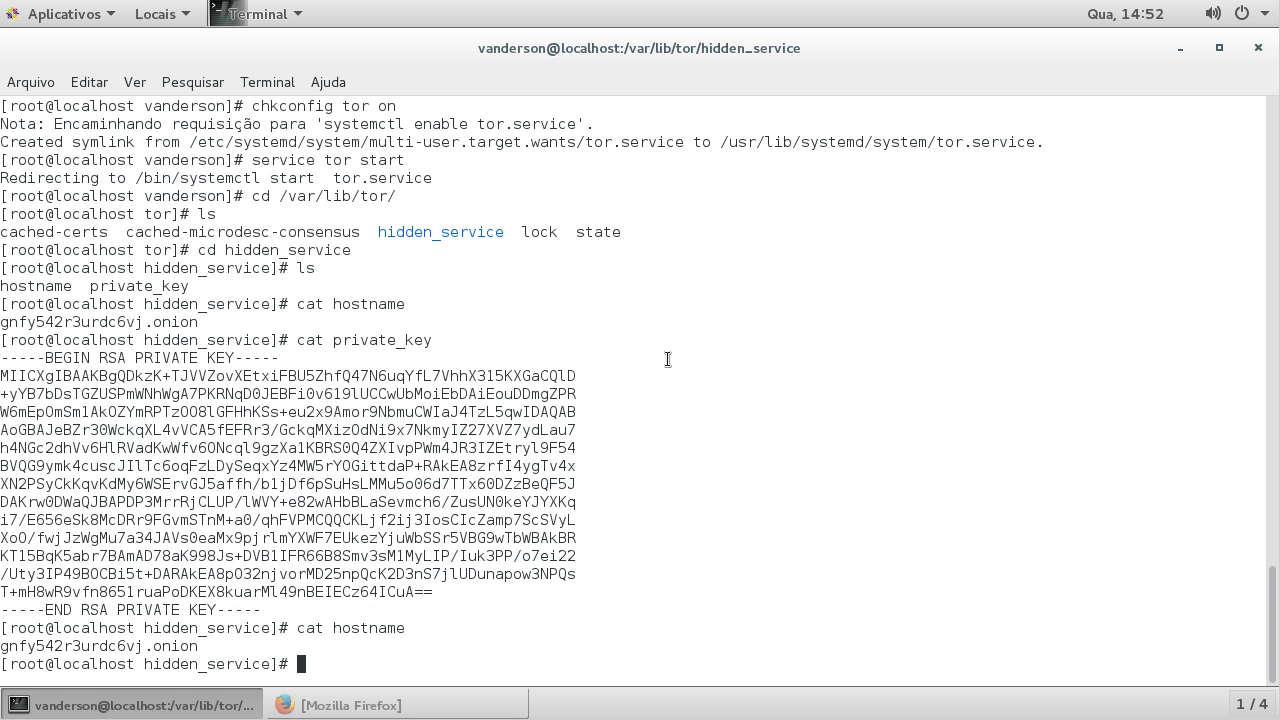
Step: Copy the .onion address and launch Tor Browser from the tor-browser_pt-PT folder
double_click(138, 646)
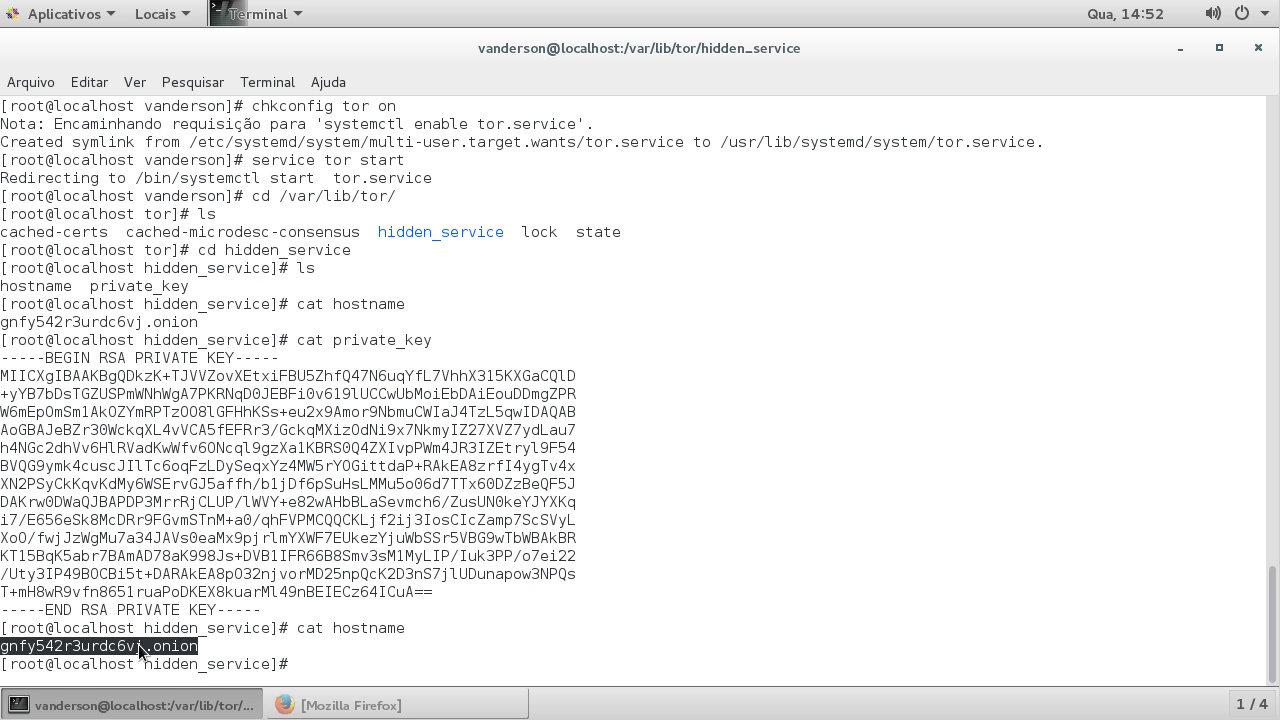
right_click(140, 644)
left_click(210, 484)
left_click(245, 702)
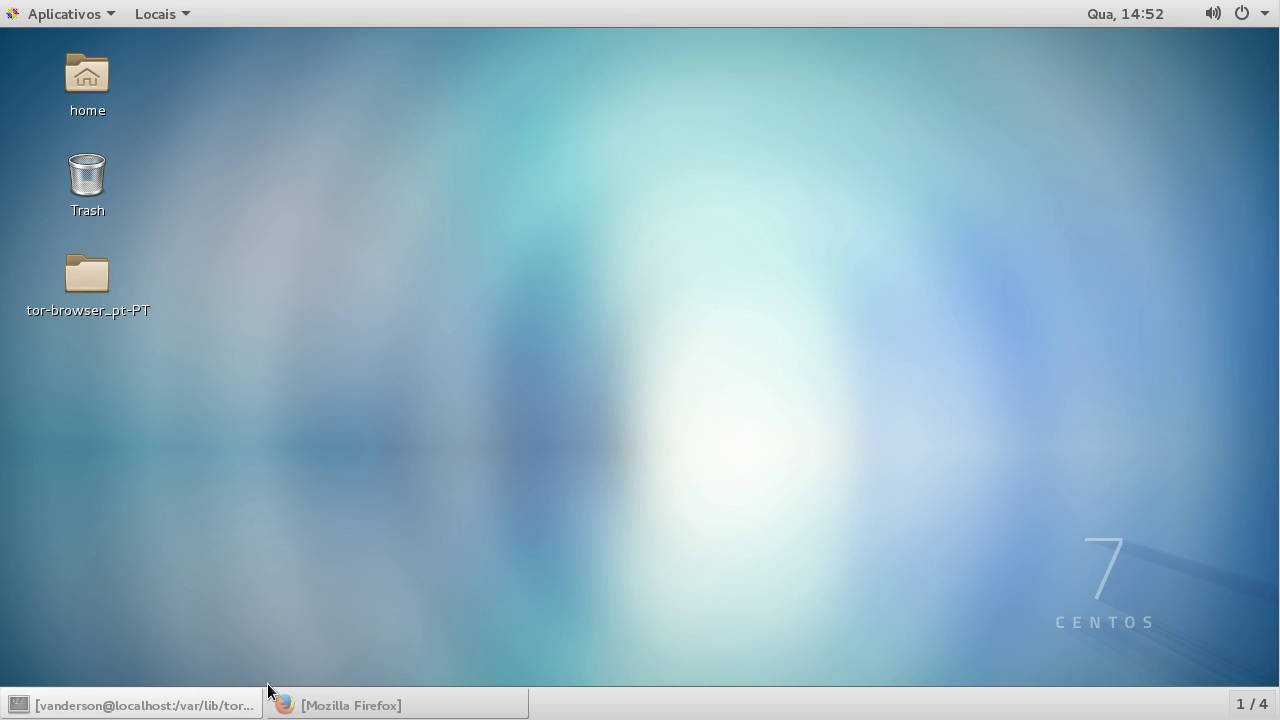
left_click(88, 276)
double_click(88, 276)
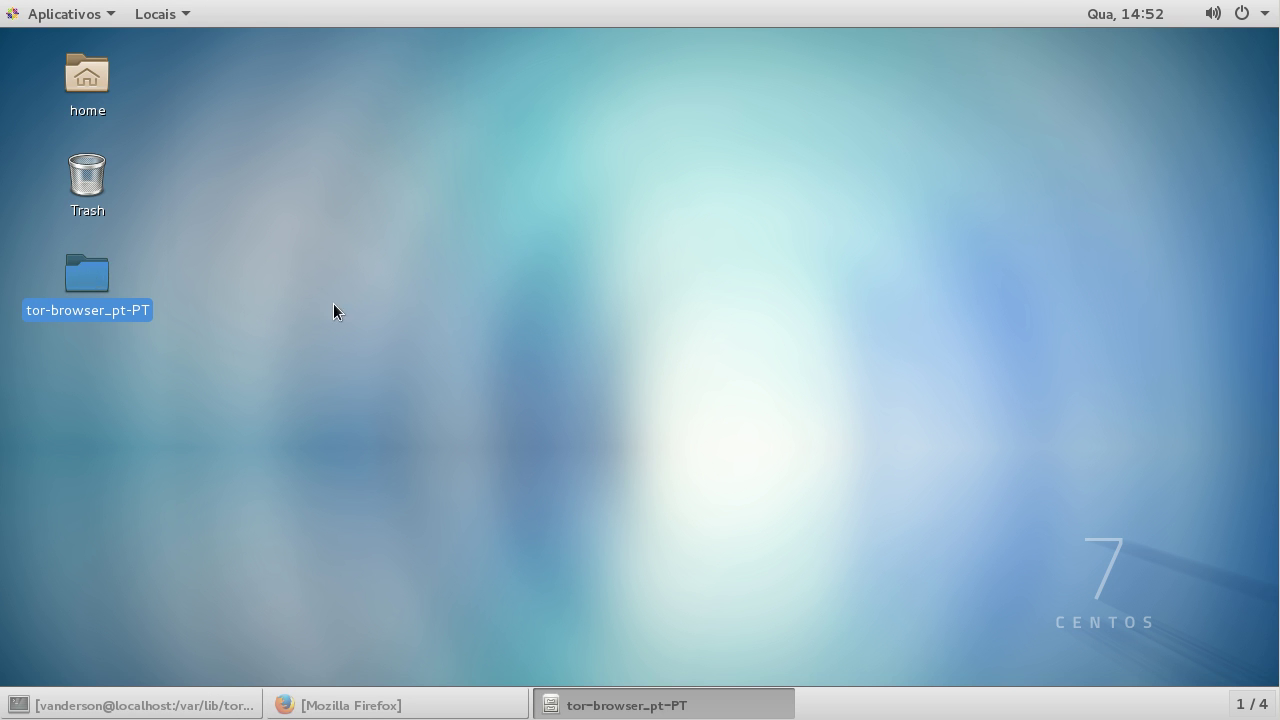
left_click(645, 163)
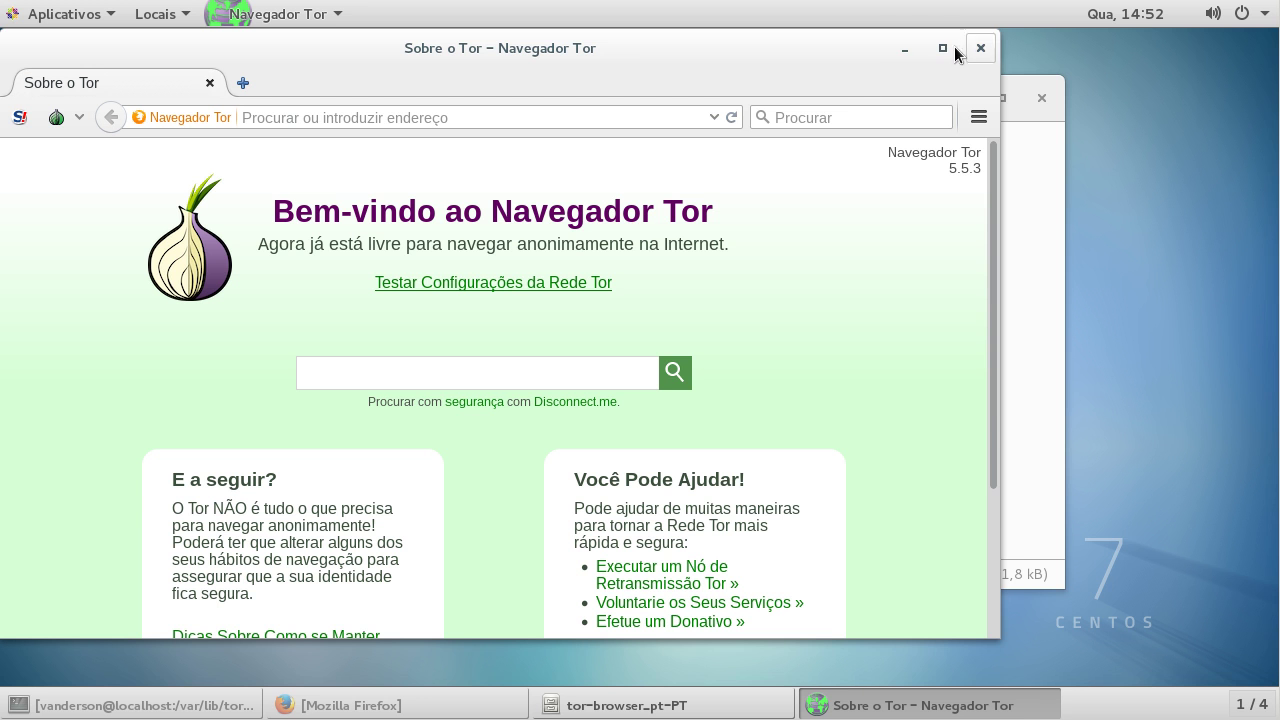
Step: Load the .onion address, check the 'Servidor do Vanderson' heading, then close Tor Browser
left_click(942, 48)
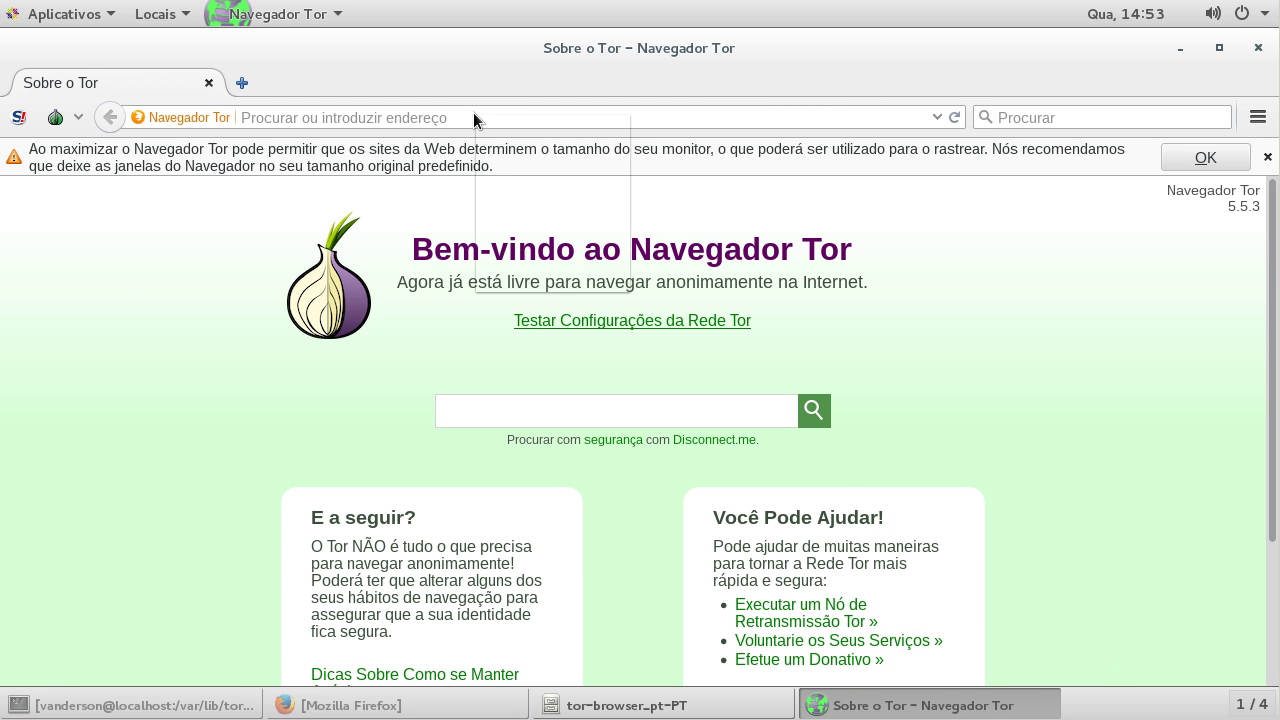
right_click(473, 117)
left_click(514, 226)
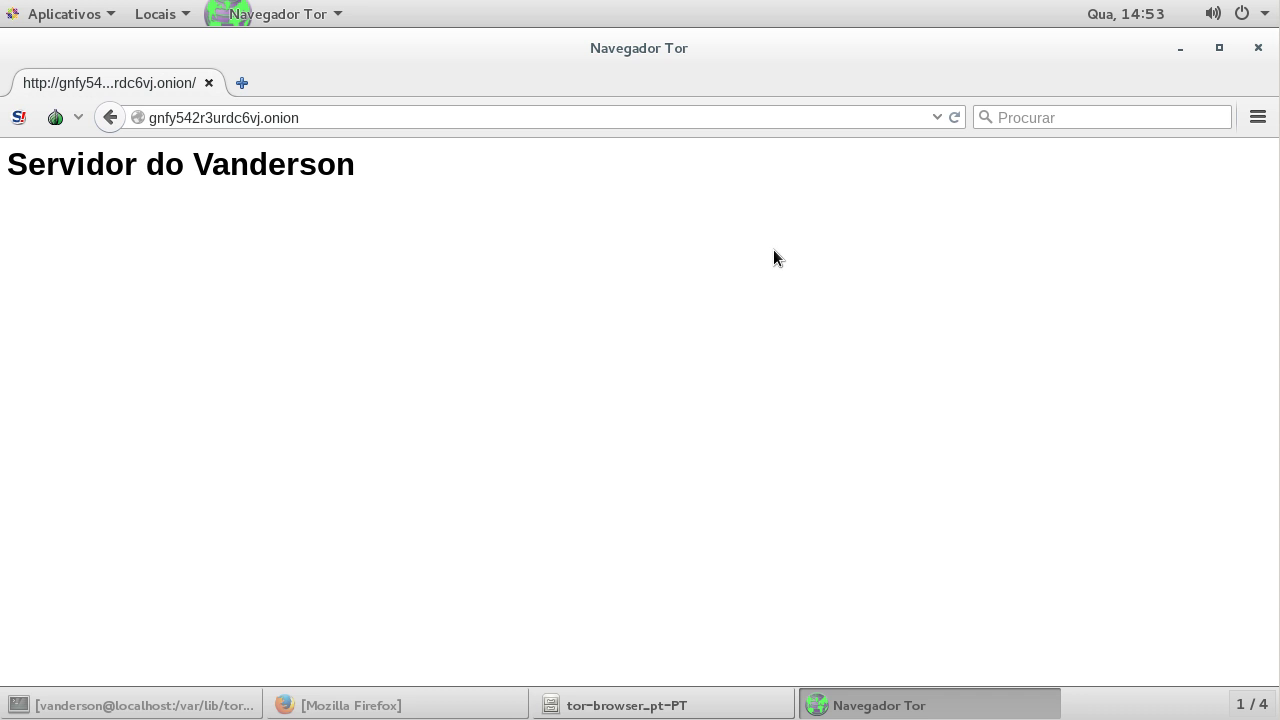
mouse_move(27, 160)
left_mouse_down()
mouse_move(426, 156)
mouse_move(28, 158)
left_mouse_up()
left_click(422, 164)
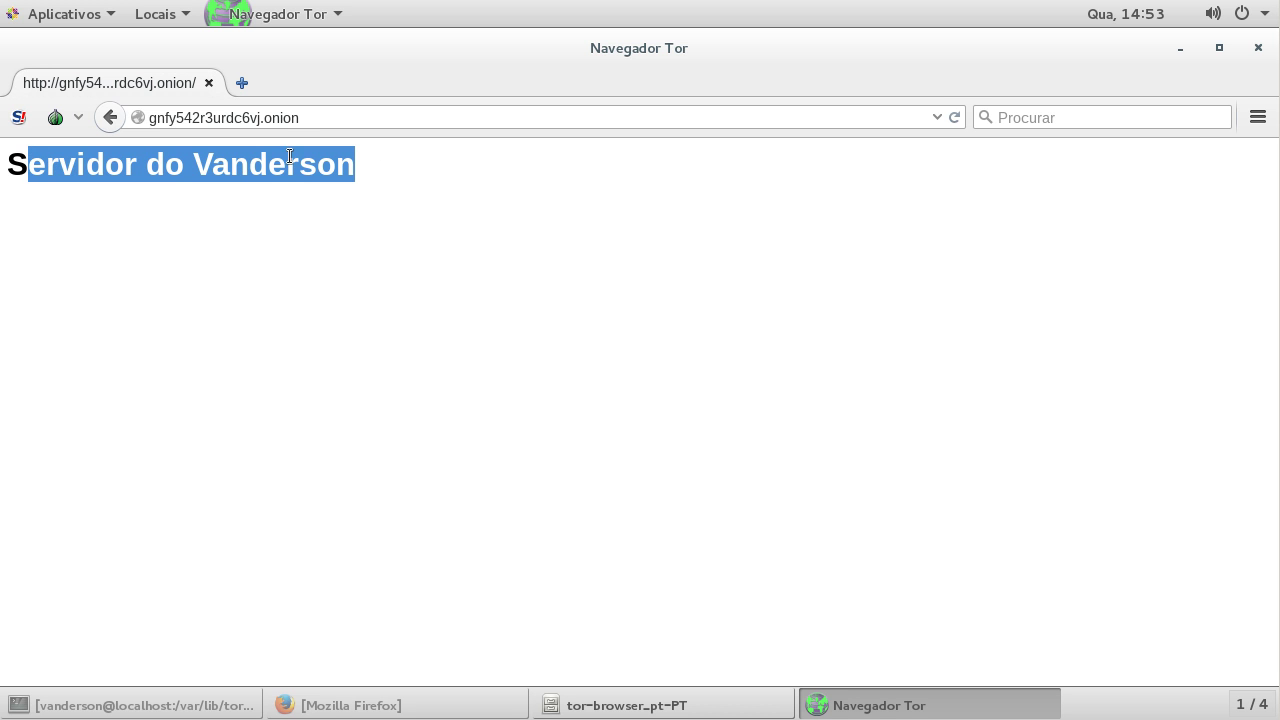
left_click(200, 150)
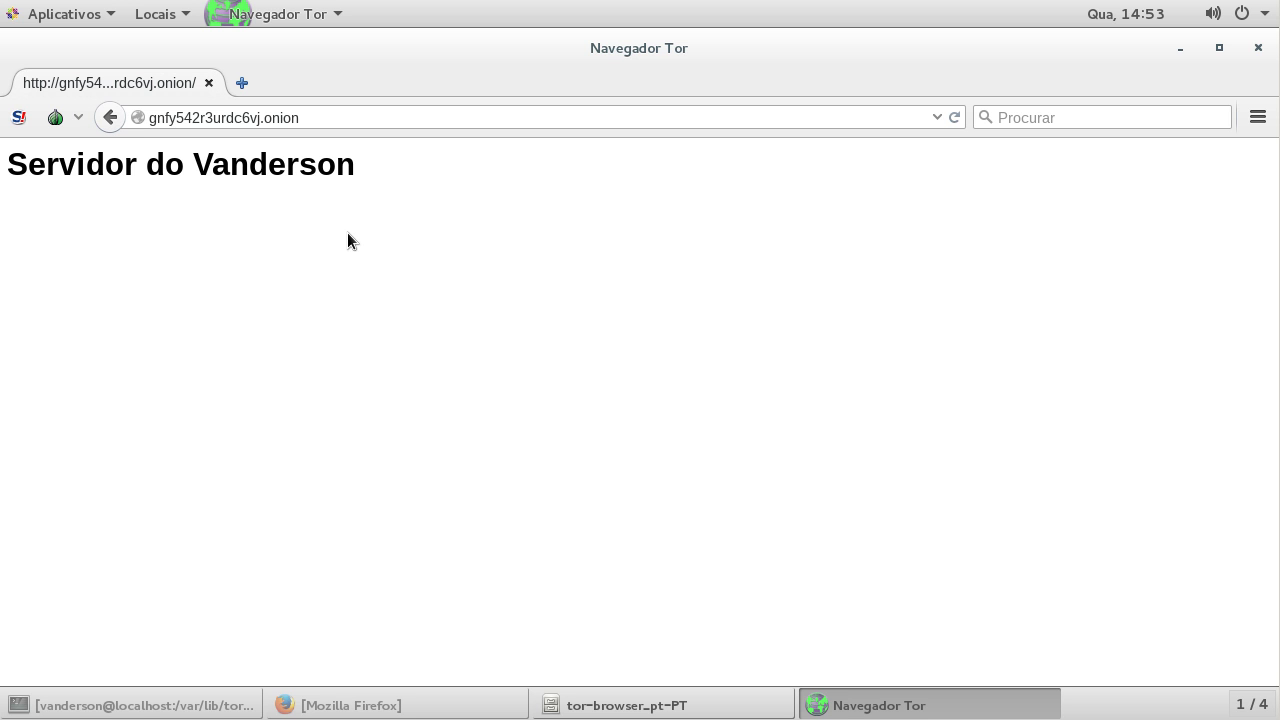
left_click(207, 84)
Step: Close the tor-browser folder window and Firefox, then exit the root shell
left_click(1038, 106)
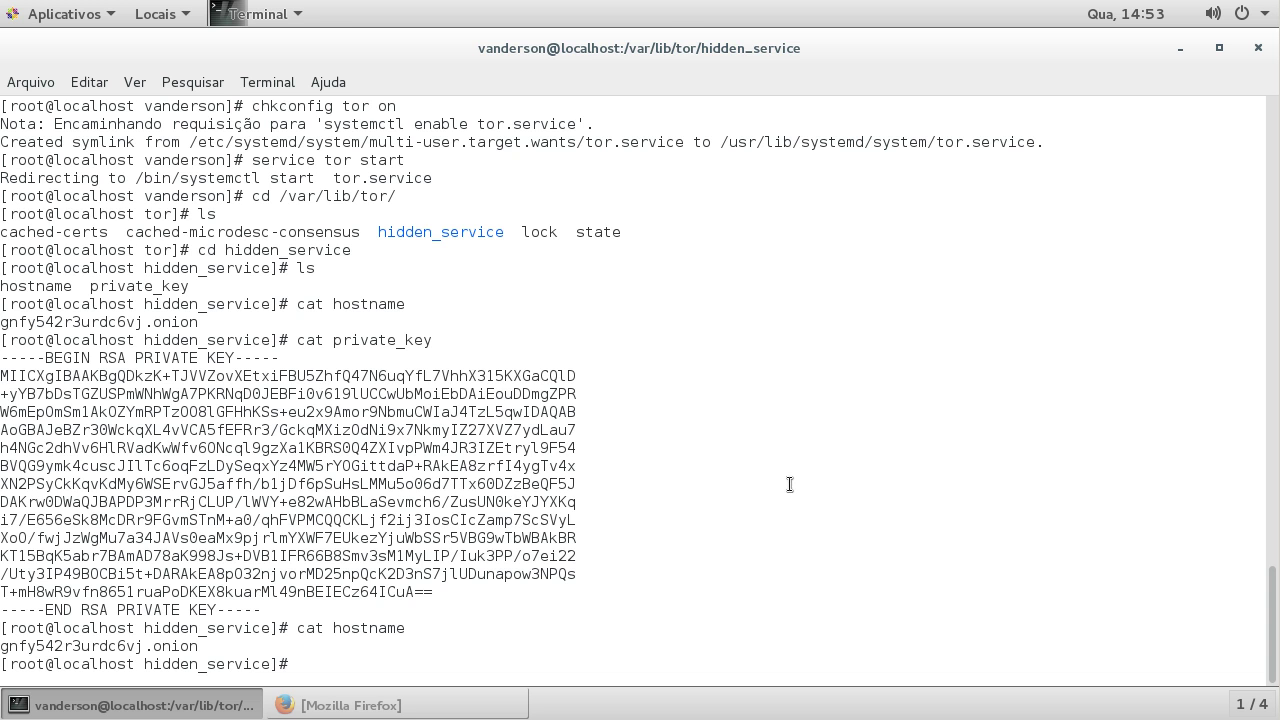
left_click(350, 705)
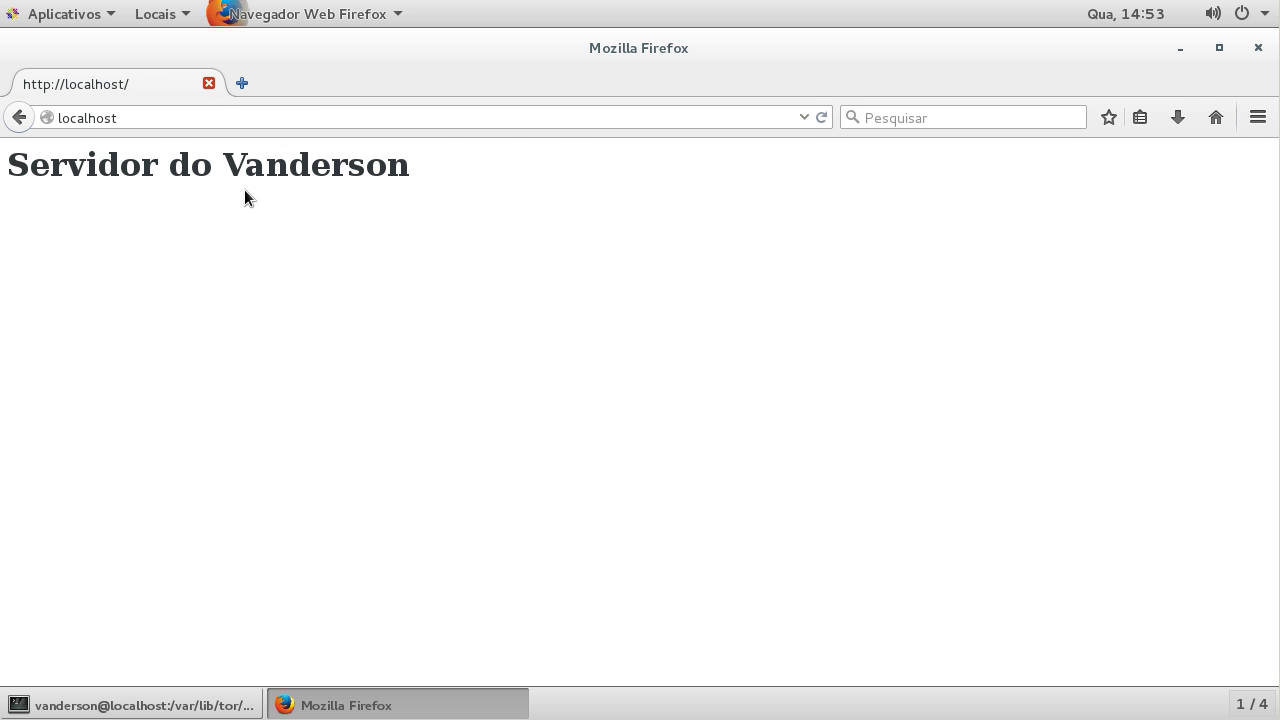
key("ctrl+q")
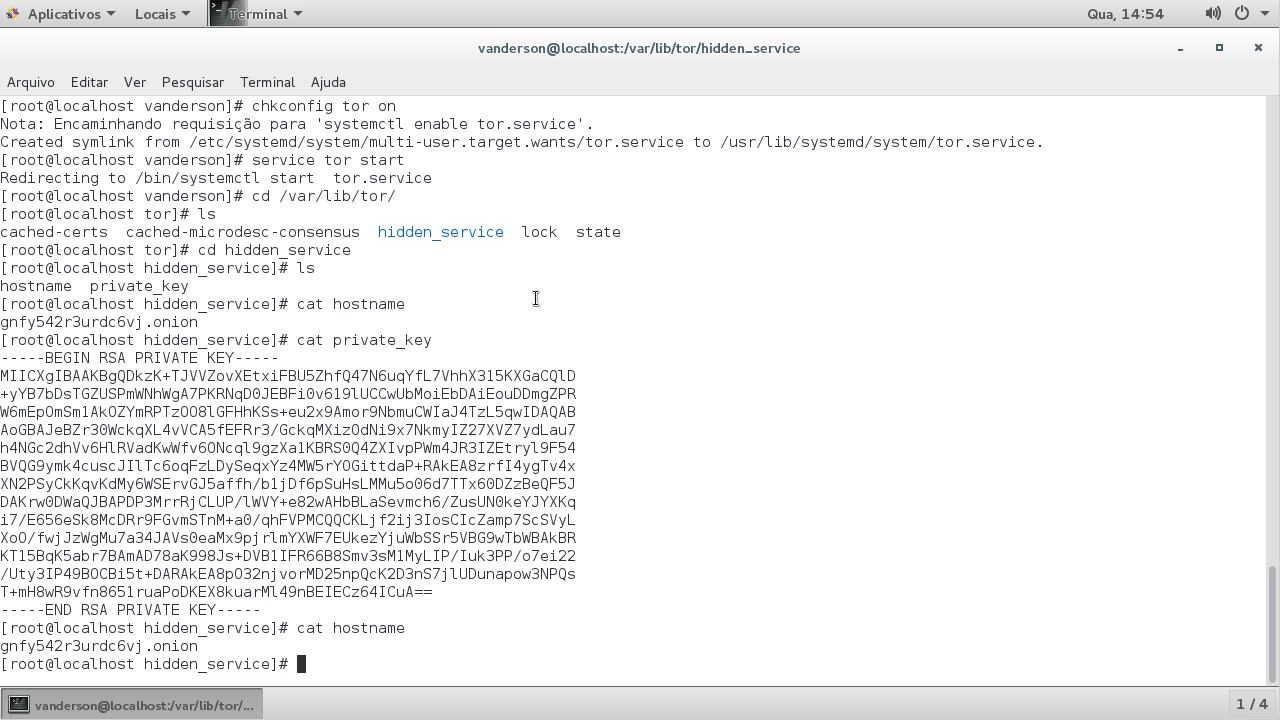
type("exit")
key("Return")
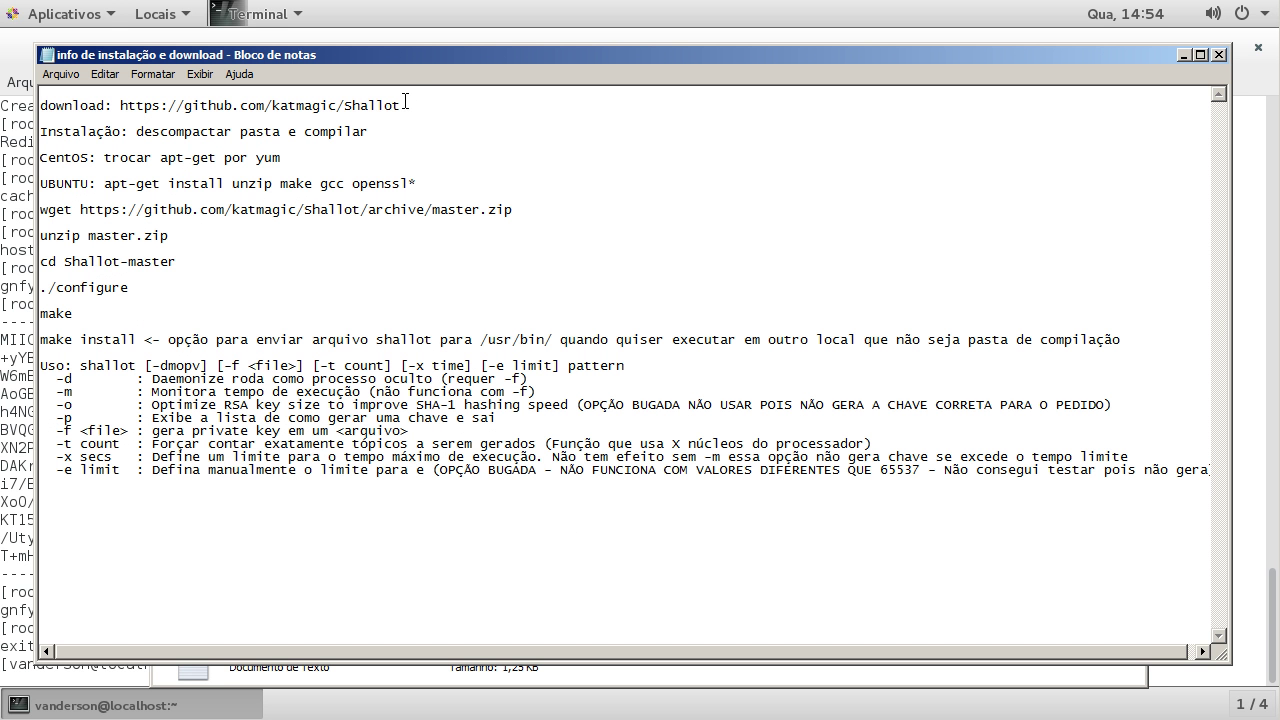
Step: Open the copied Shallot GitHub address in a newly launched Firefox
left_click_drag(448, 111, 127, 104)
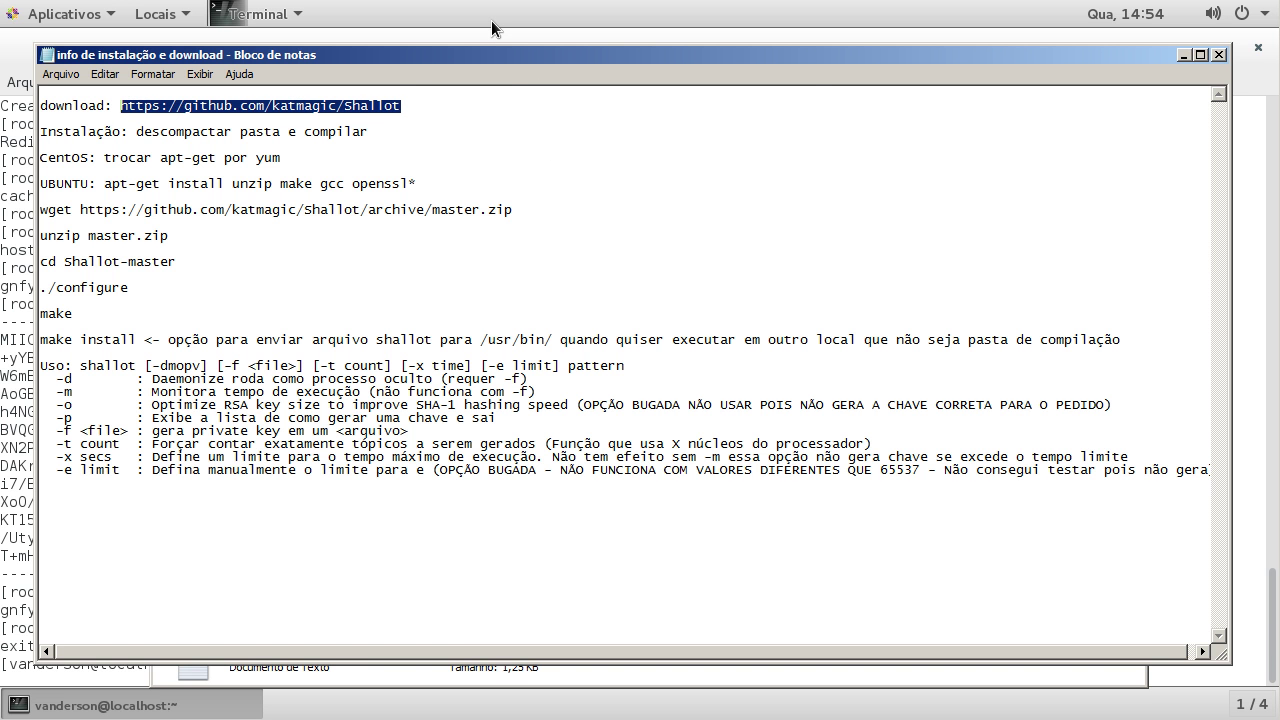
left_click(65, 14)
left_click(305, 77)
left_click(335, 117)
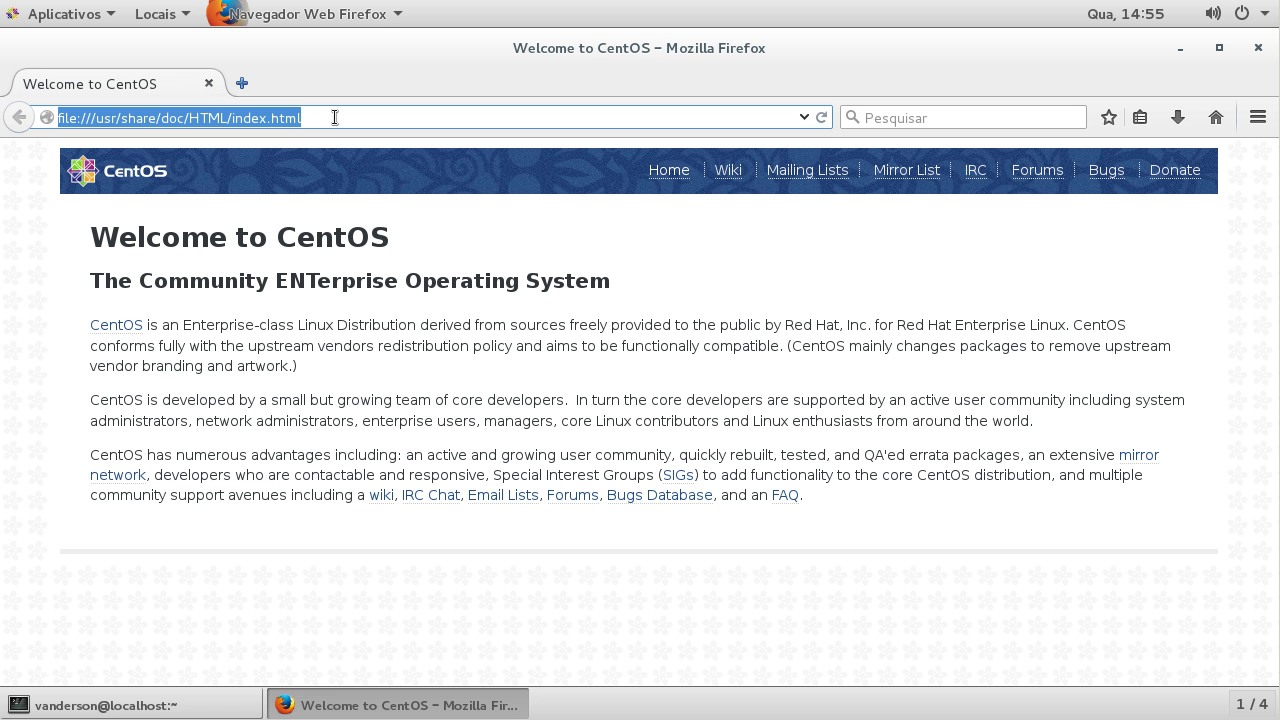
right_click(335, 117)
left_click(373, 240)
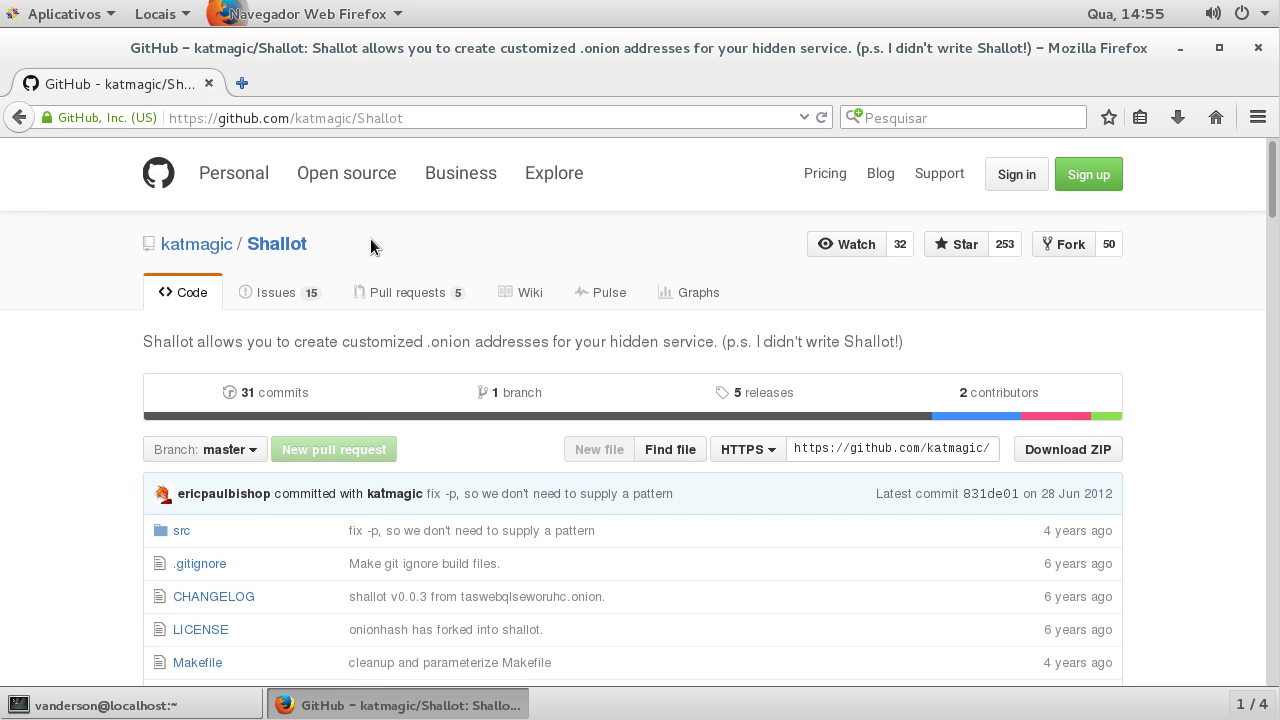
Step: Save Shallot-master.zip via Download ZIP, then return to the terminal
scroll(370, 239, "down", 4)
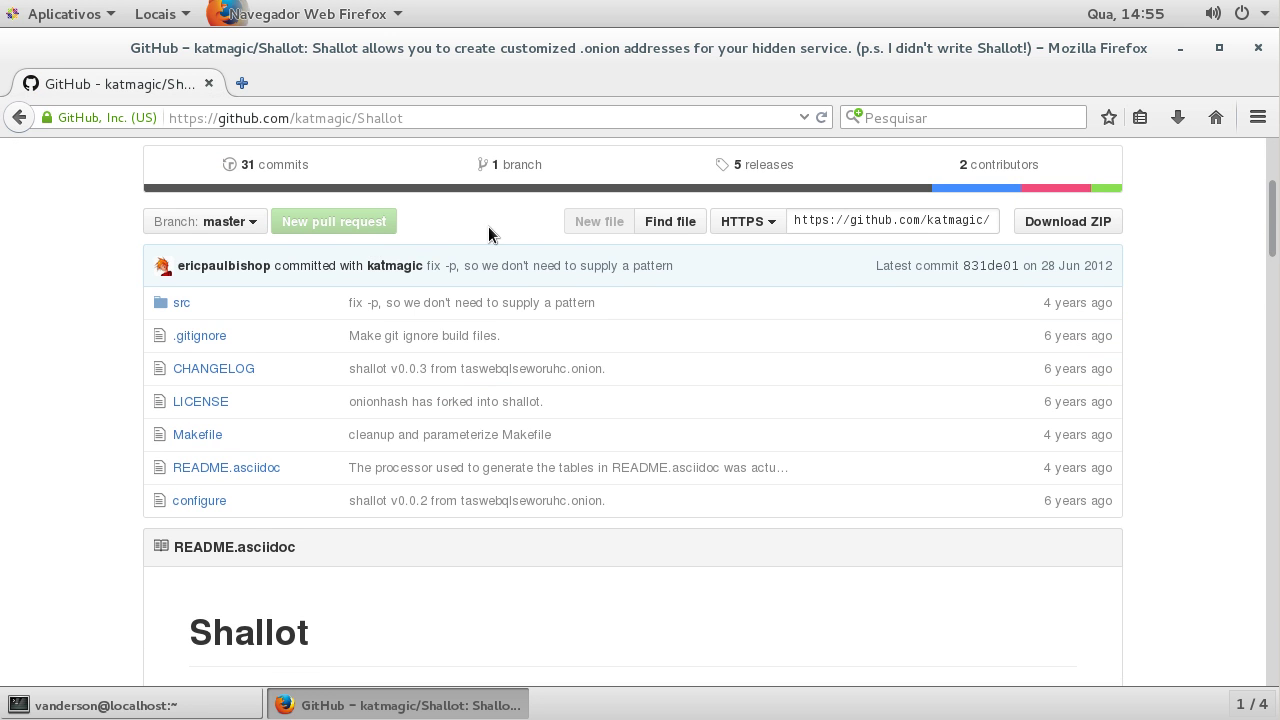
left_click(1064, 227)
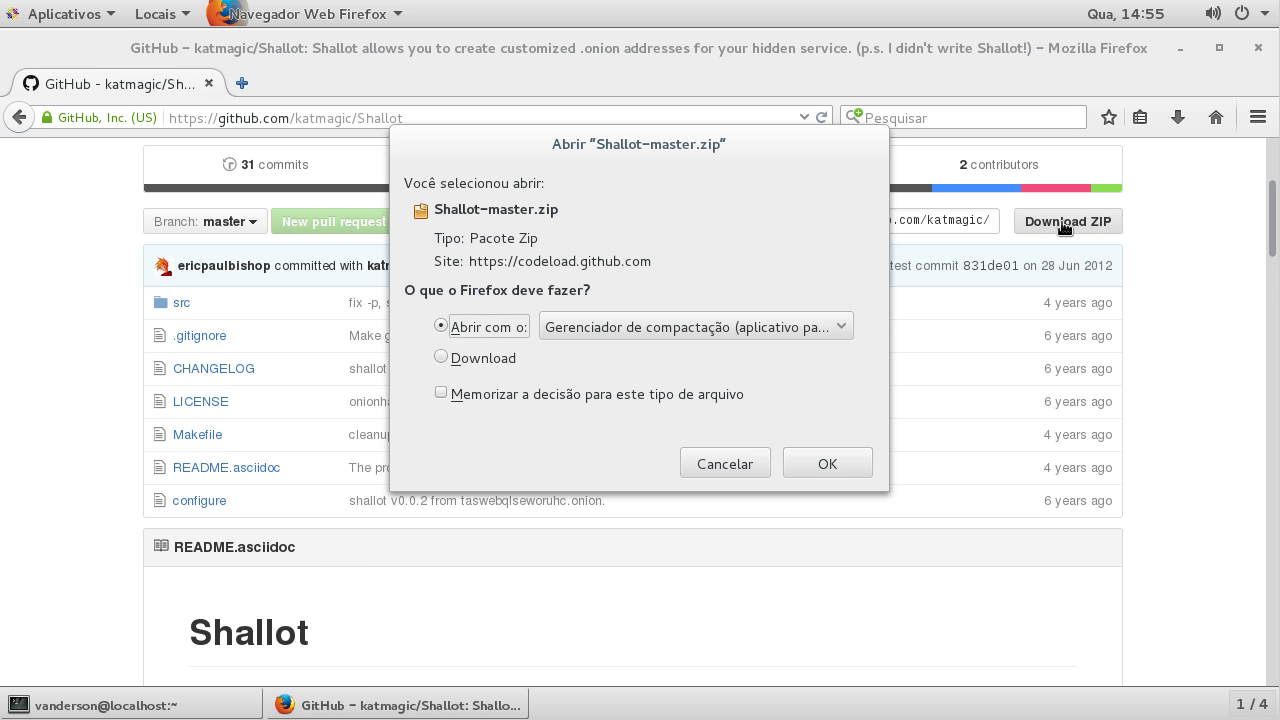
left_click(503, 361)
left_click(826, 463)
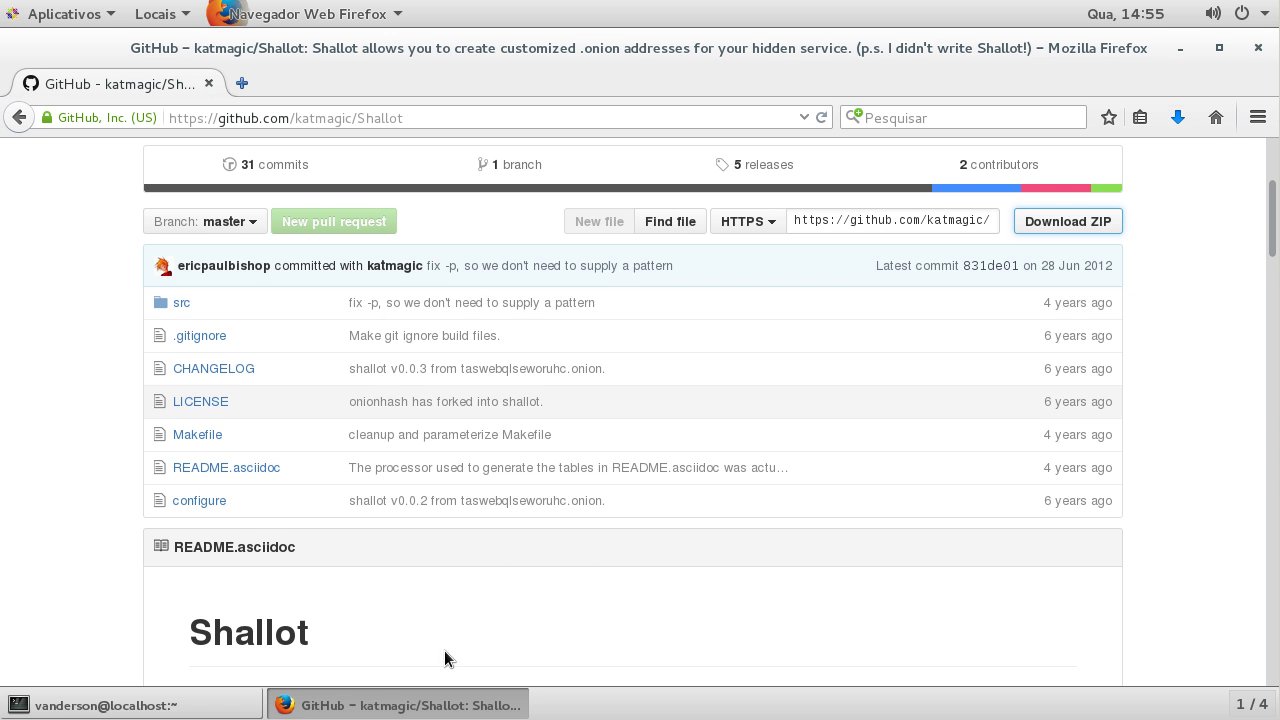
left_click(200, 704)
Step: Become root with su, entering the root password, and list the home folder
type("su")
key("Return")
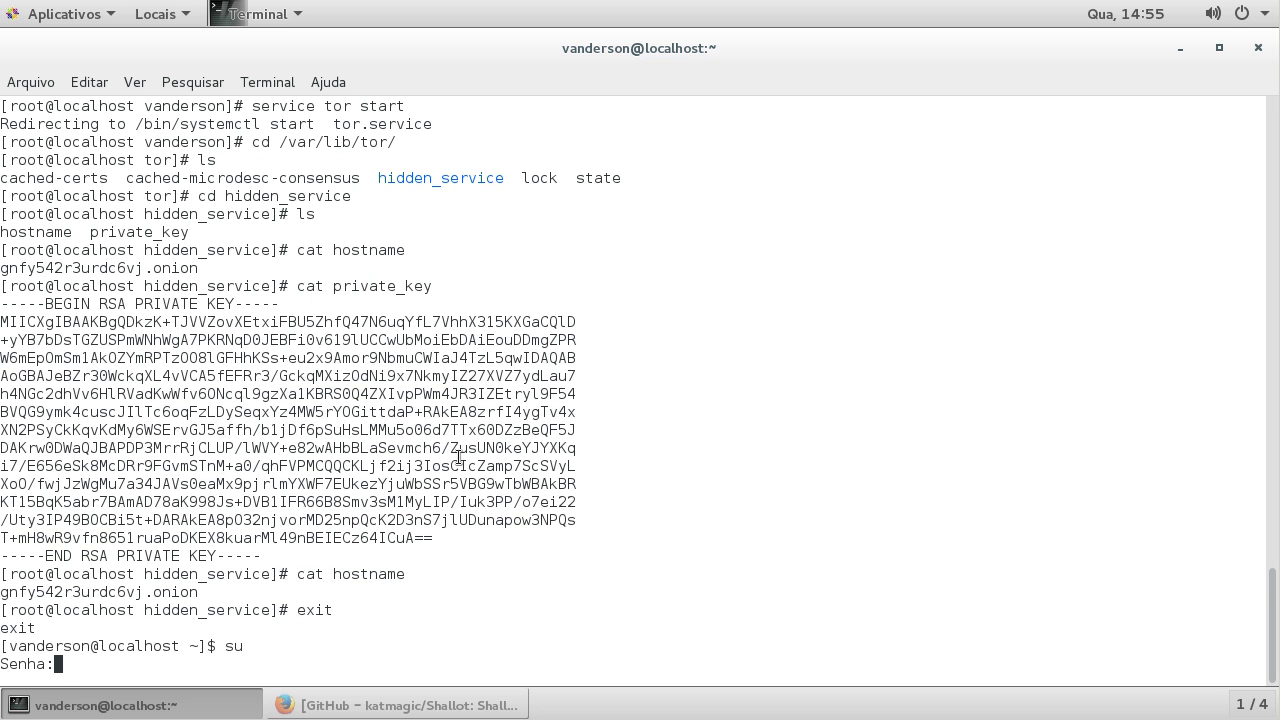
key("Return")
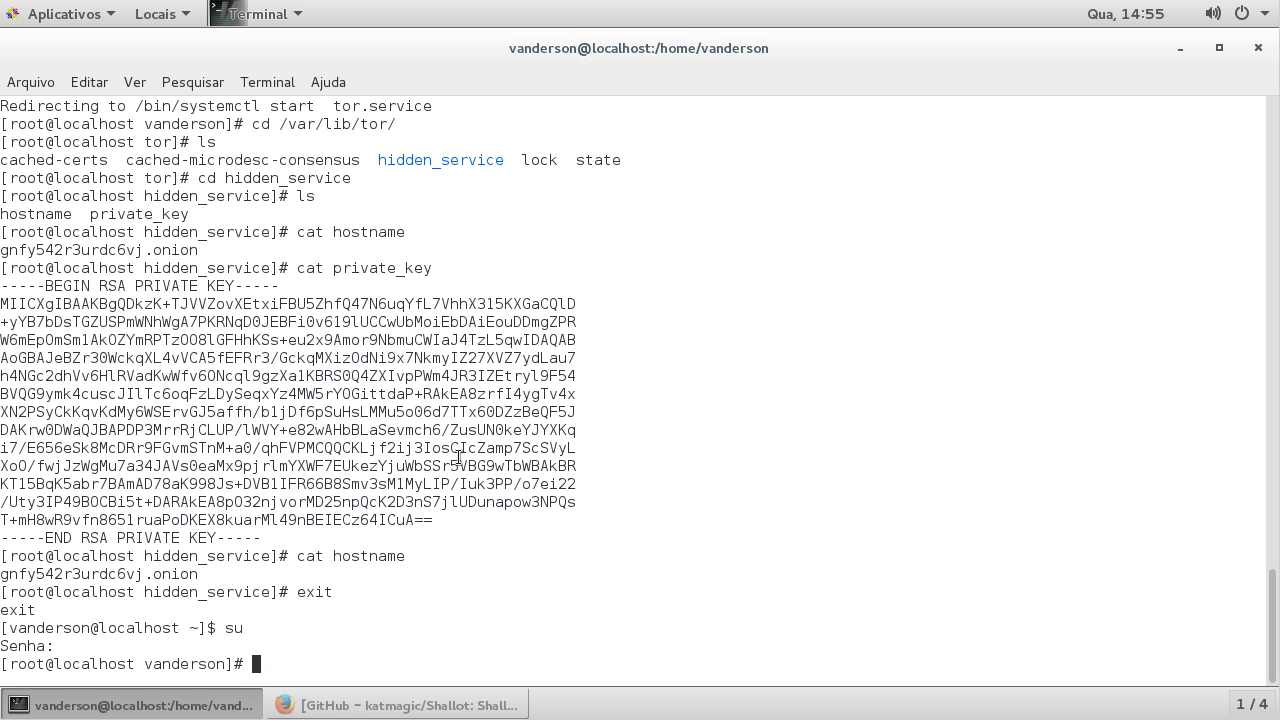
type("ls")
key("Return")
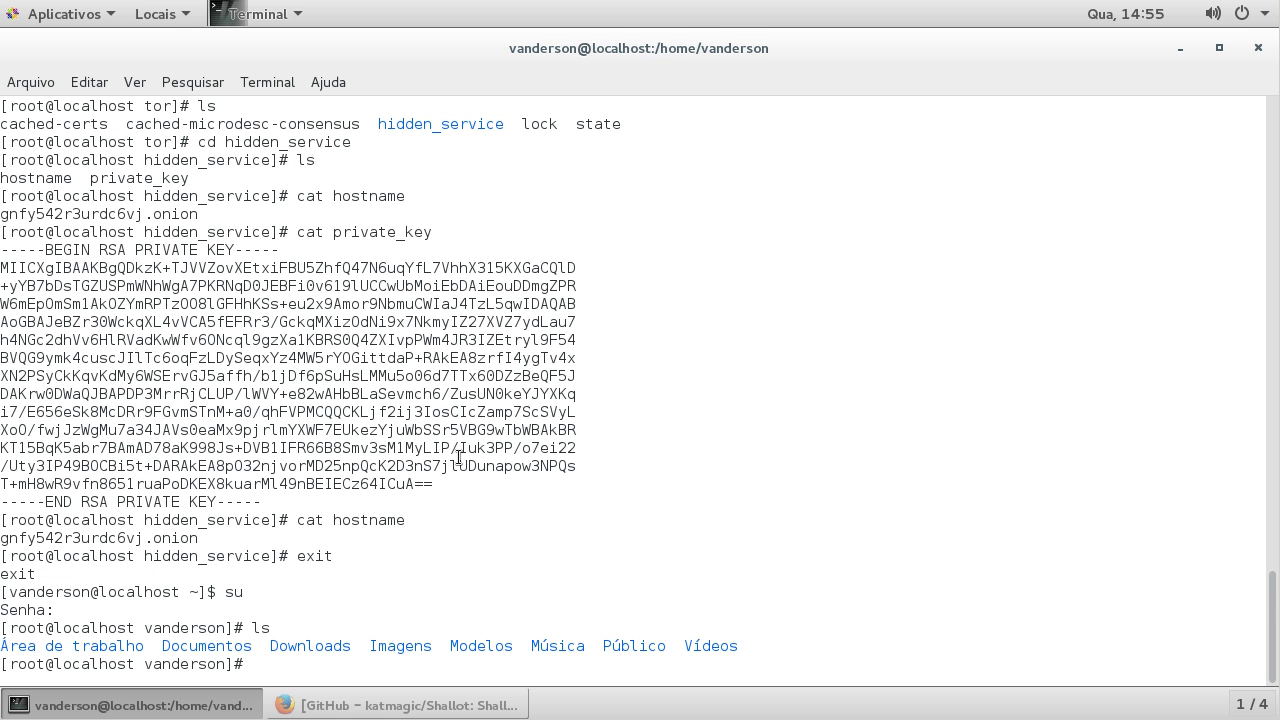
Step: Copy the 'install unzip make gcc openssl*' package list from the saved installation notes
left_click(342, 703)
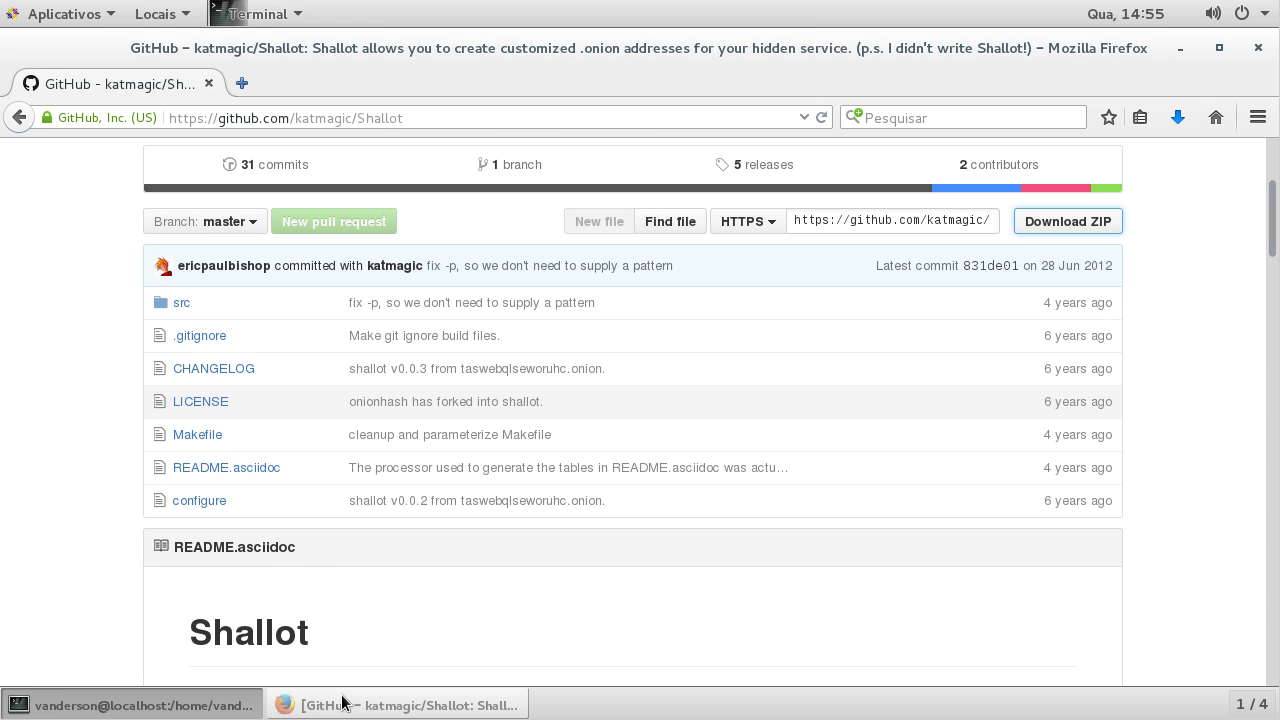
left_click(342, 703)
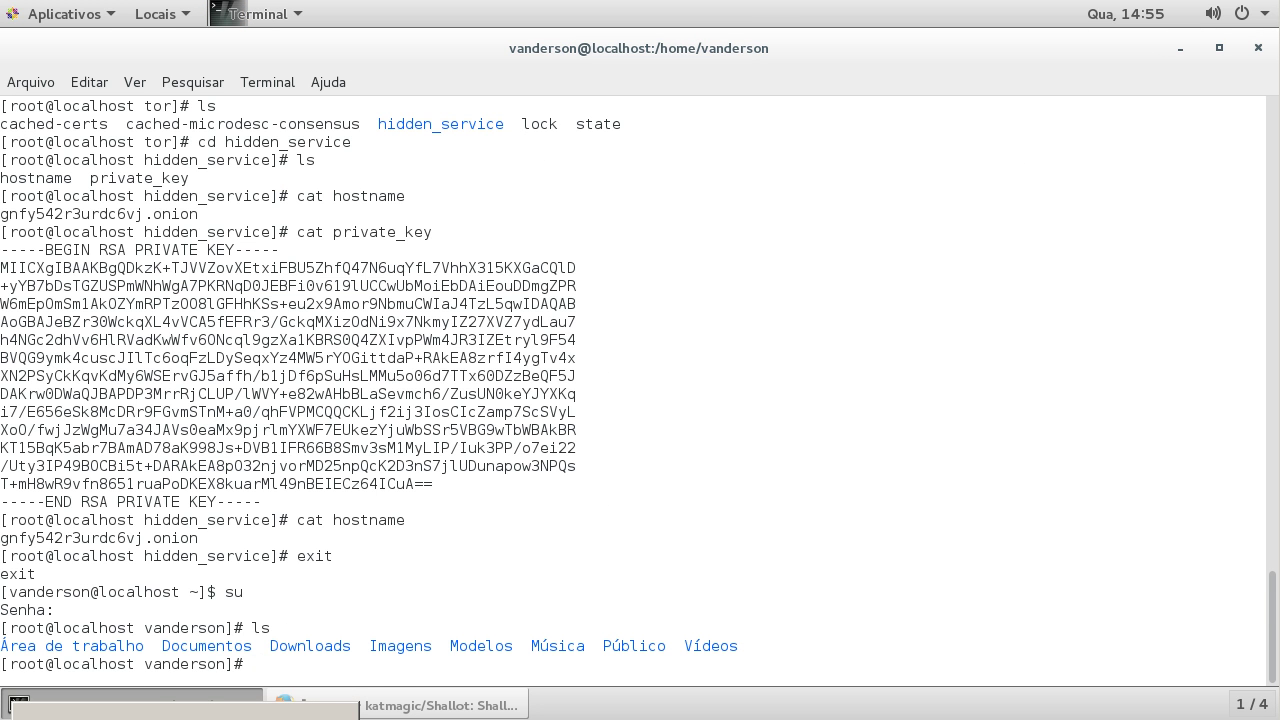
key("alt+Tab")
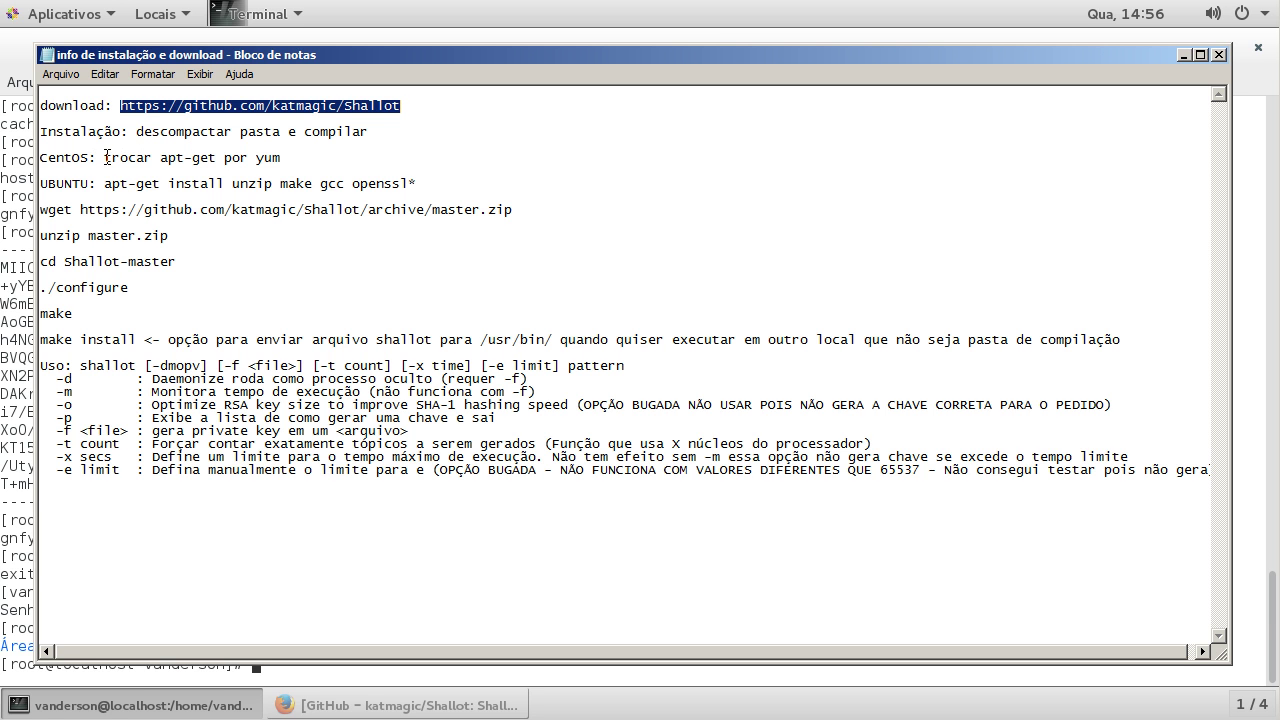
left_click_drag(168, 183, 440, 179)
key("super+c")
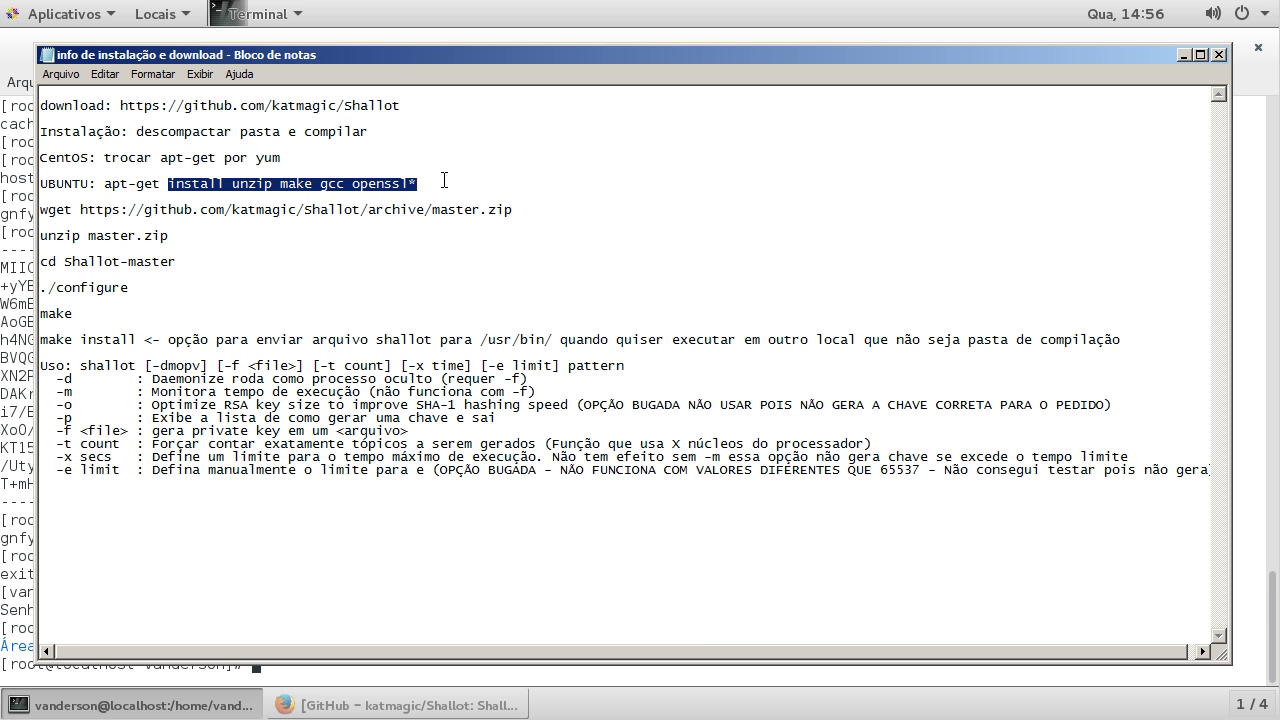
left_click(549, 38)
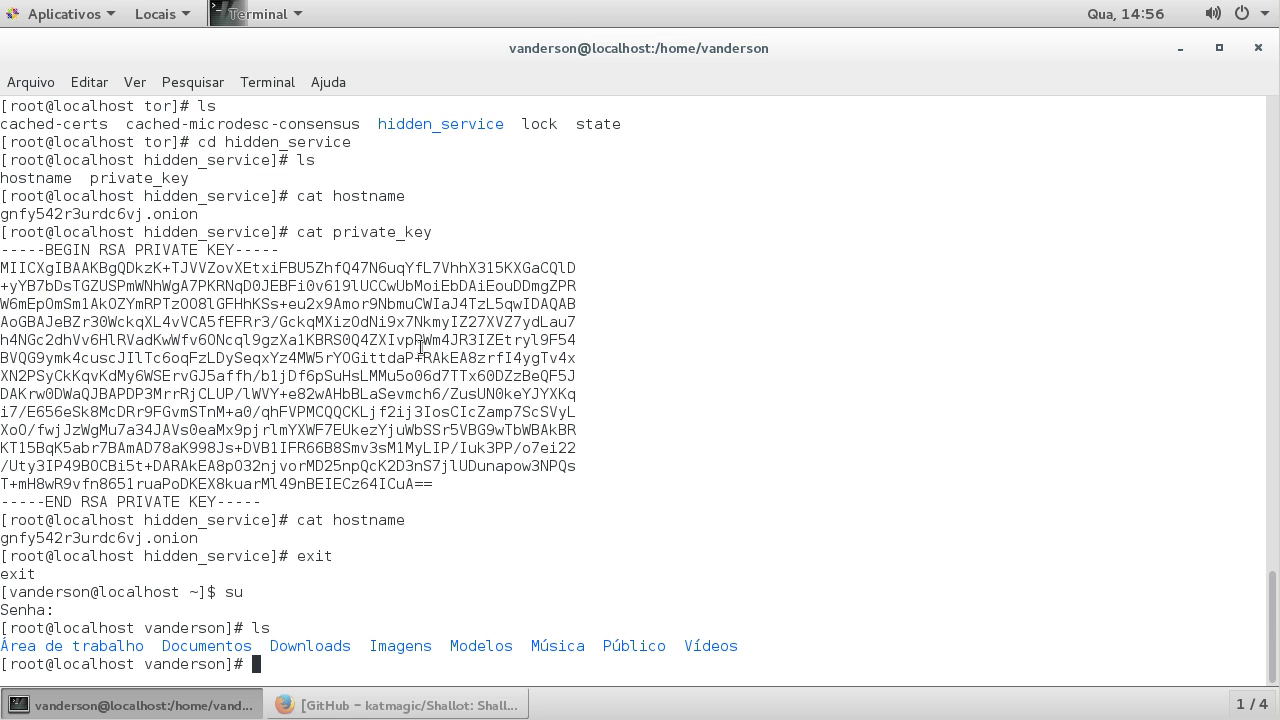
Step: Run 'yum update && yum install unzip make gcc openssl*' and approve the transaction with y
type("yum update")
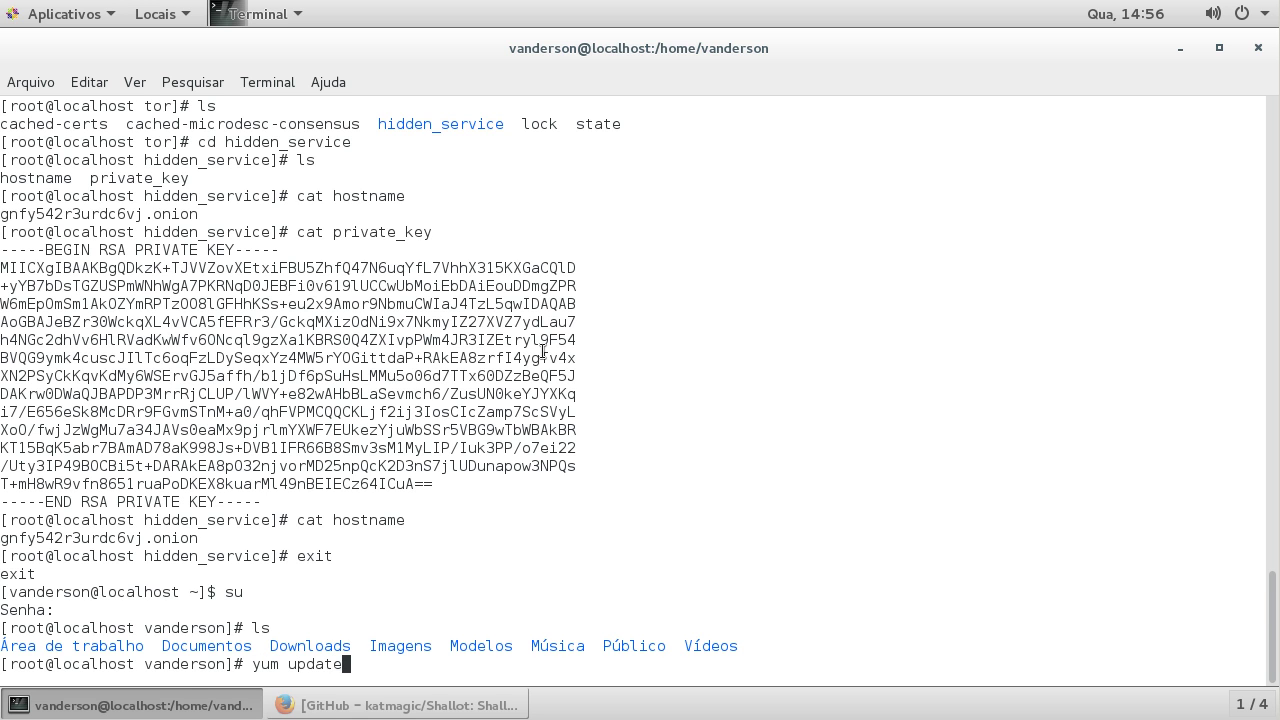
type(" && yum")
right_click(512, 330)
left_click(551, 418)
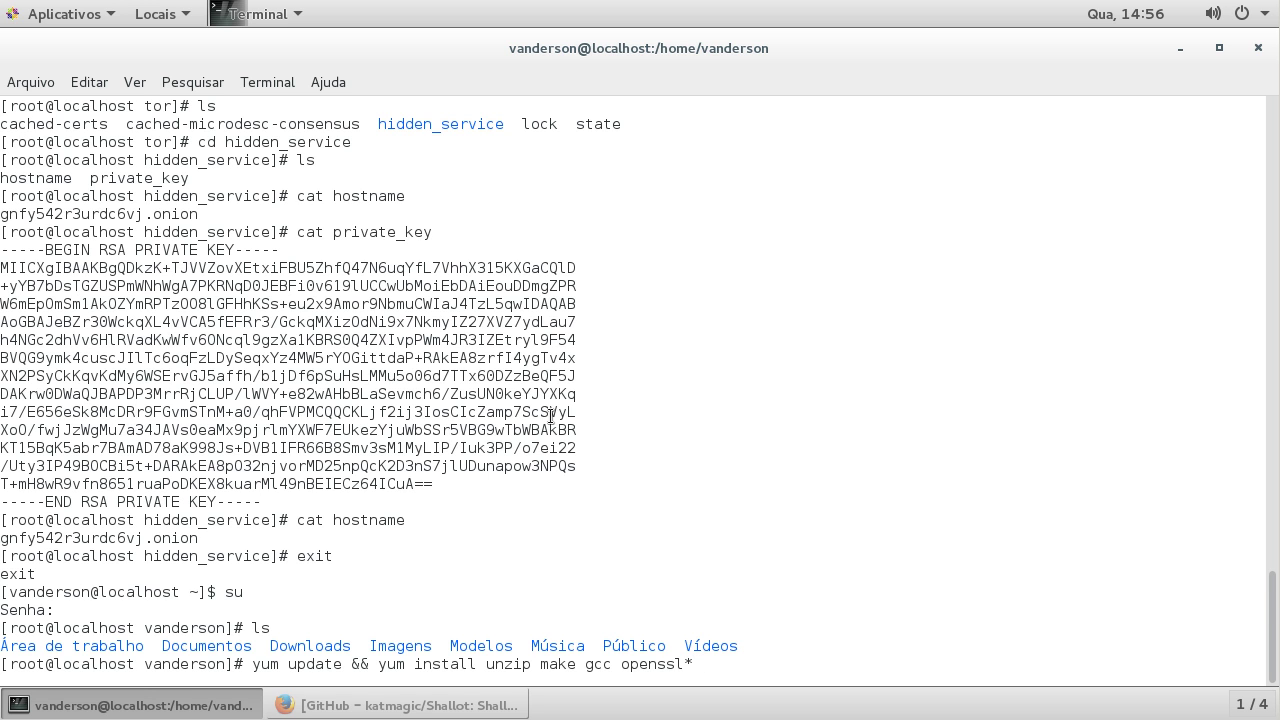
key("Return")
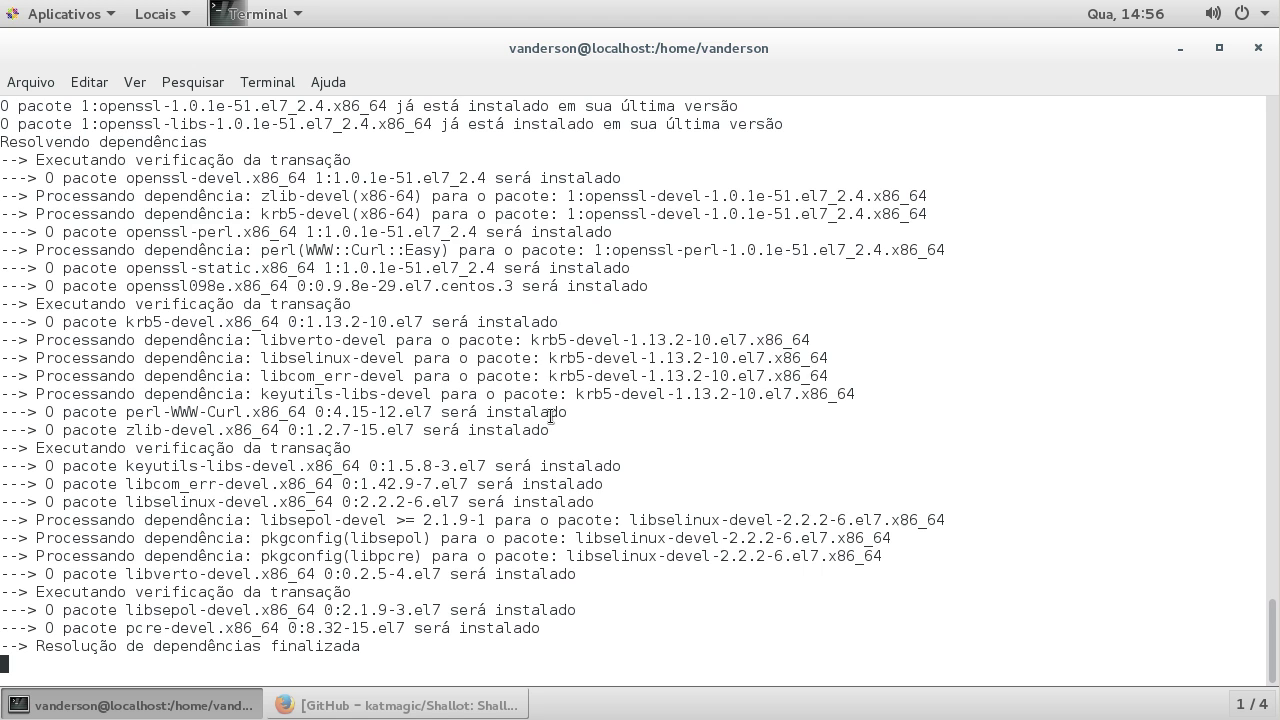
type("y")
key("Return")
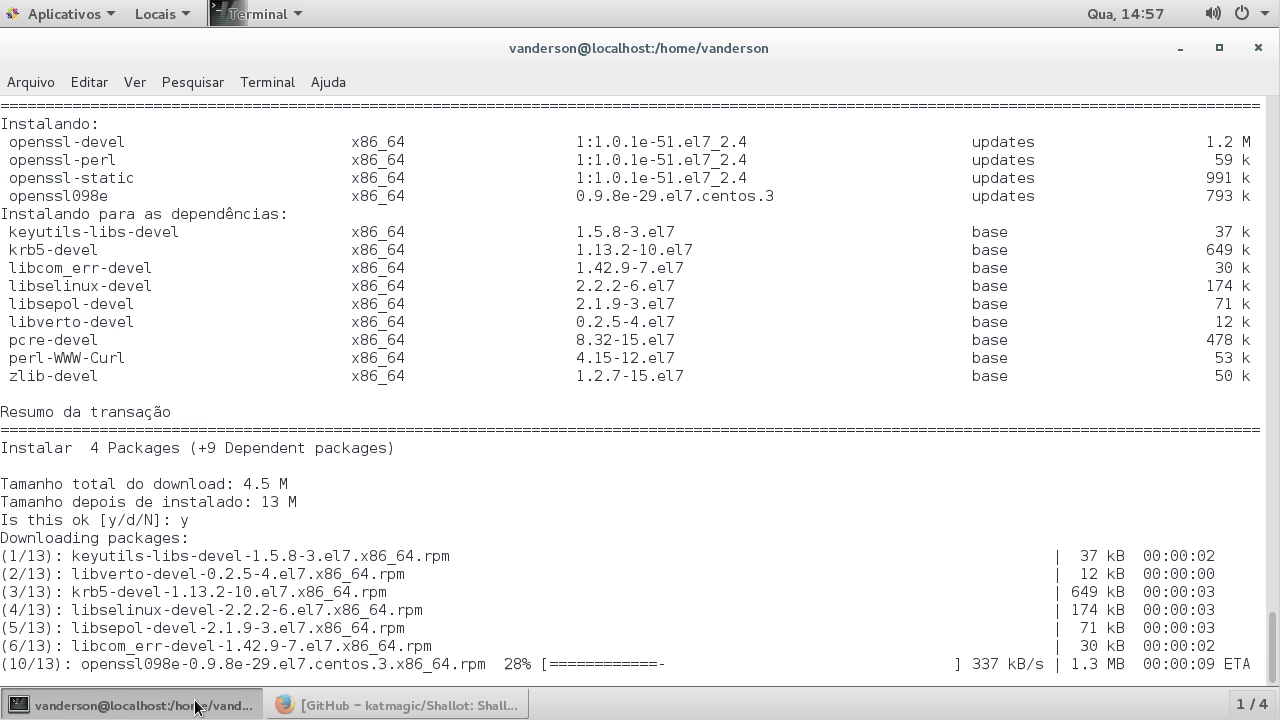
Step: Open Shallot-master.zip from the Downloads folder in the archive manager
left_click(196, 707)
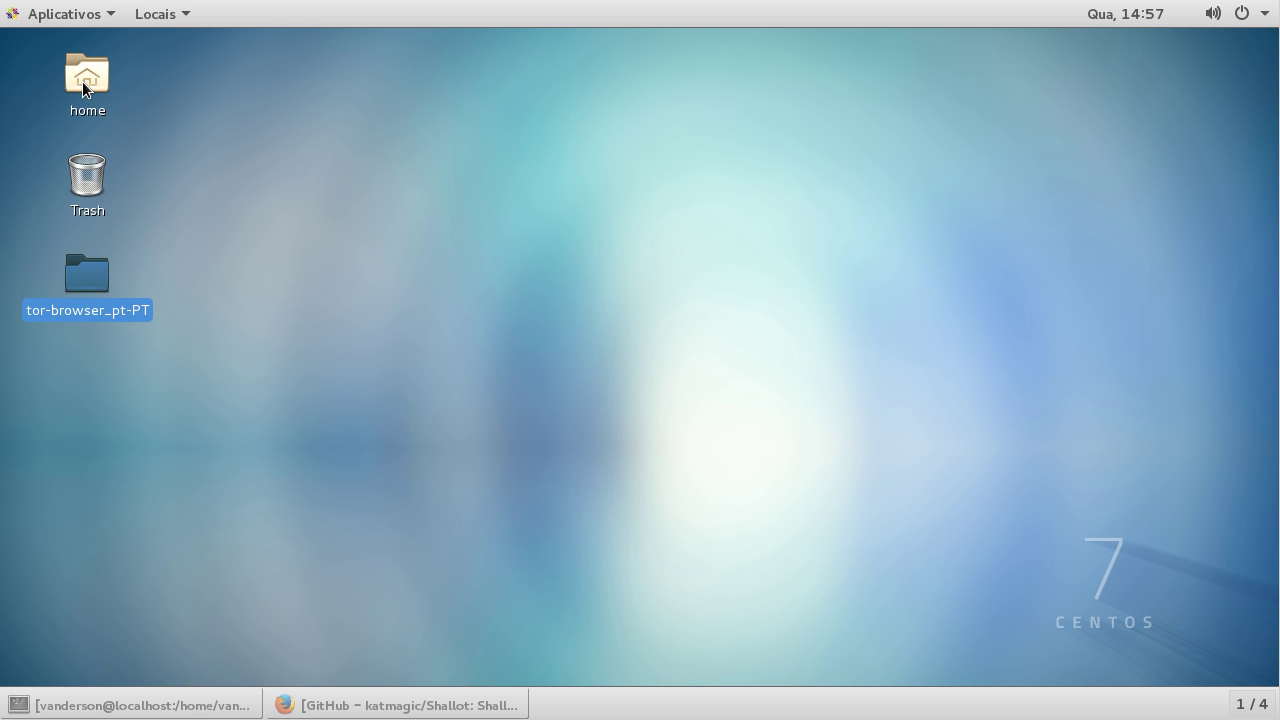
double_click(82, 83)
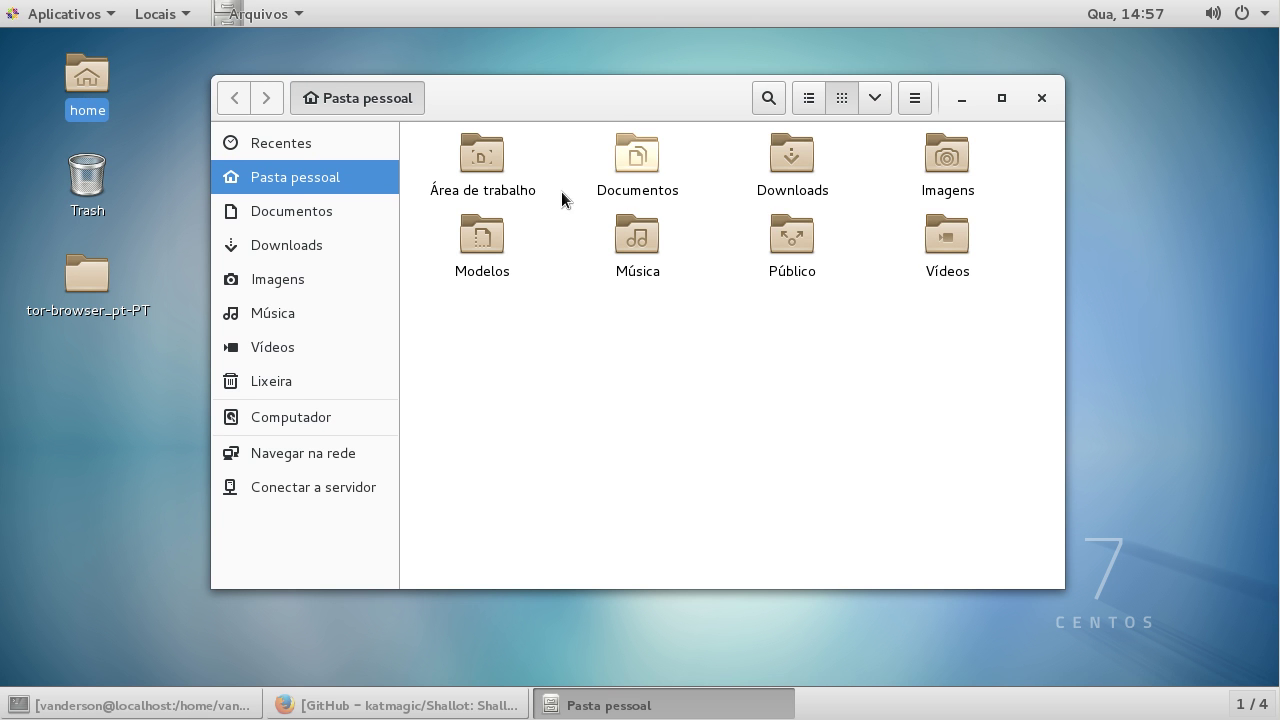
left_click(793, 172)
double_click(793, 172)
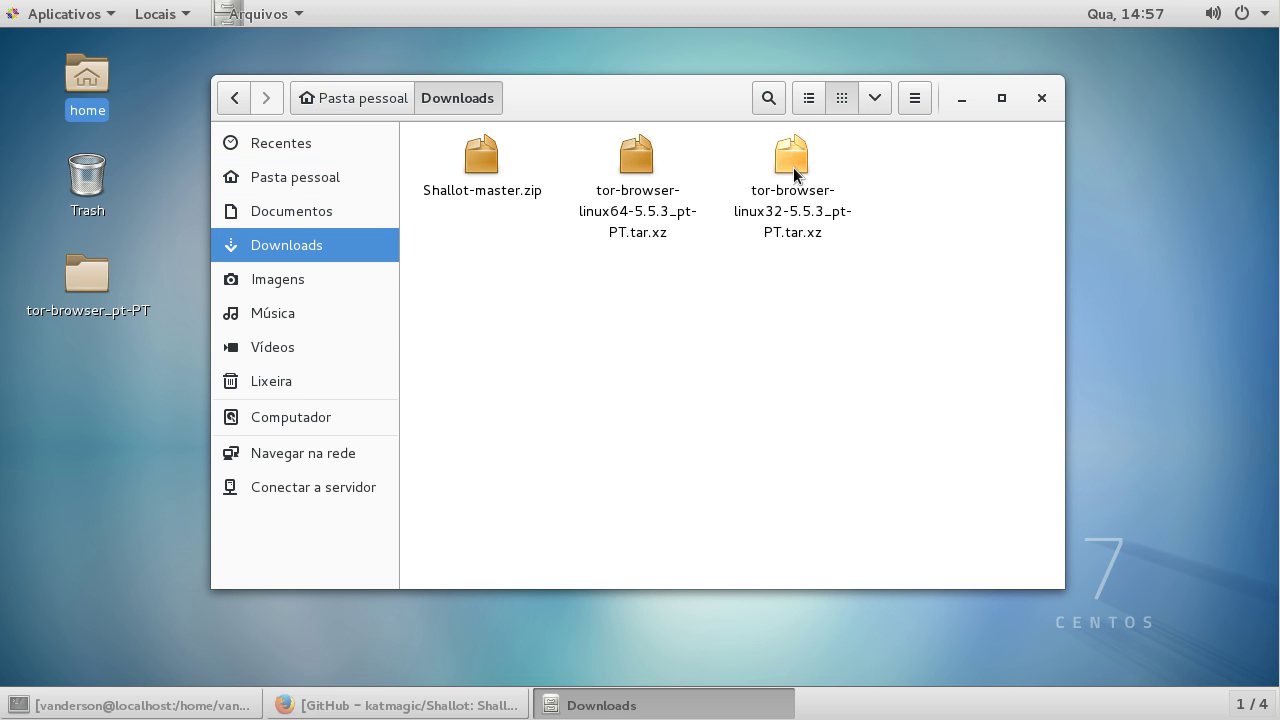
right_click(480, 157)
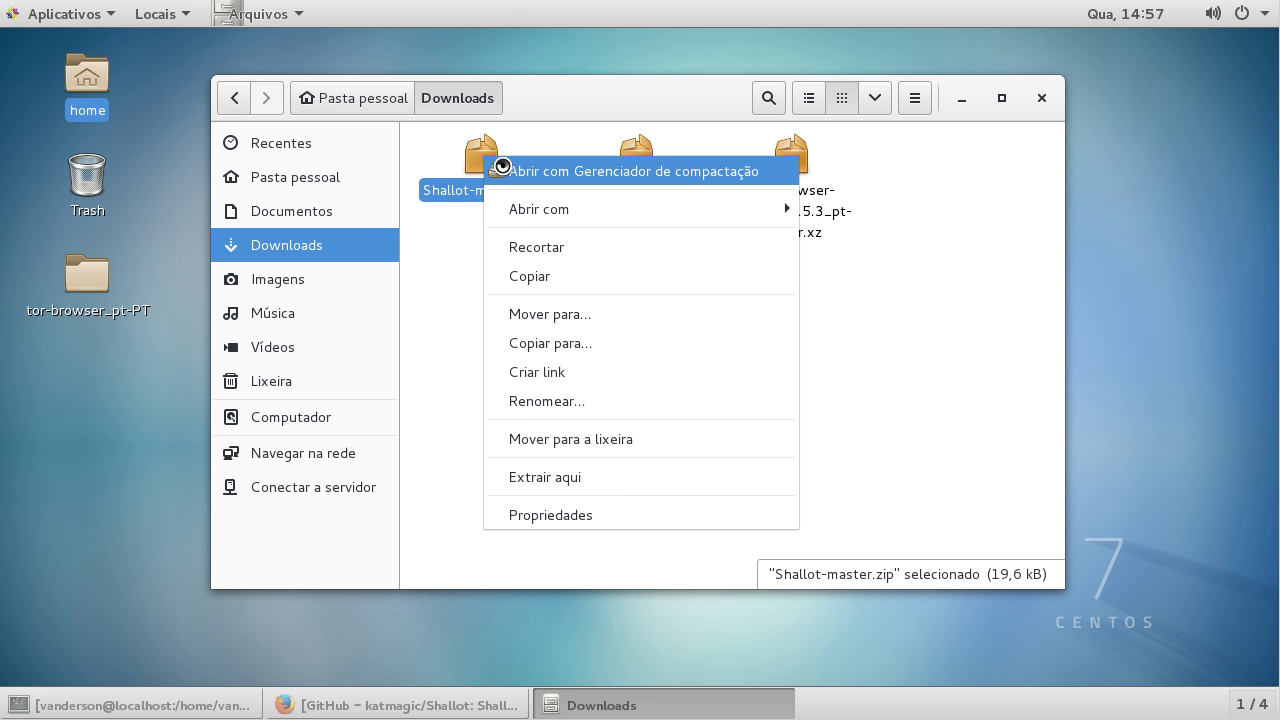
left_click(502, 170)
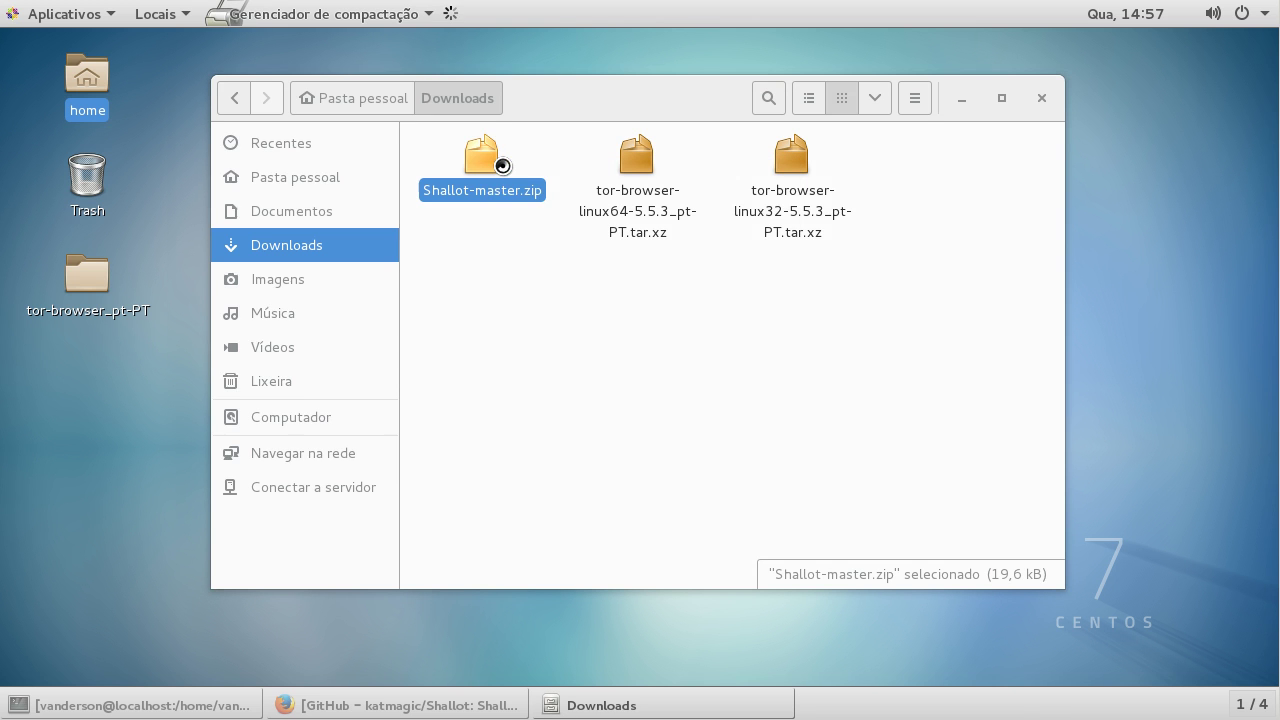
Step: Extract the archive into Área de trabalho, then close the archive manager and Downloads window
left_click(55, 51)
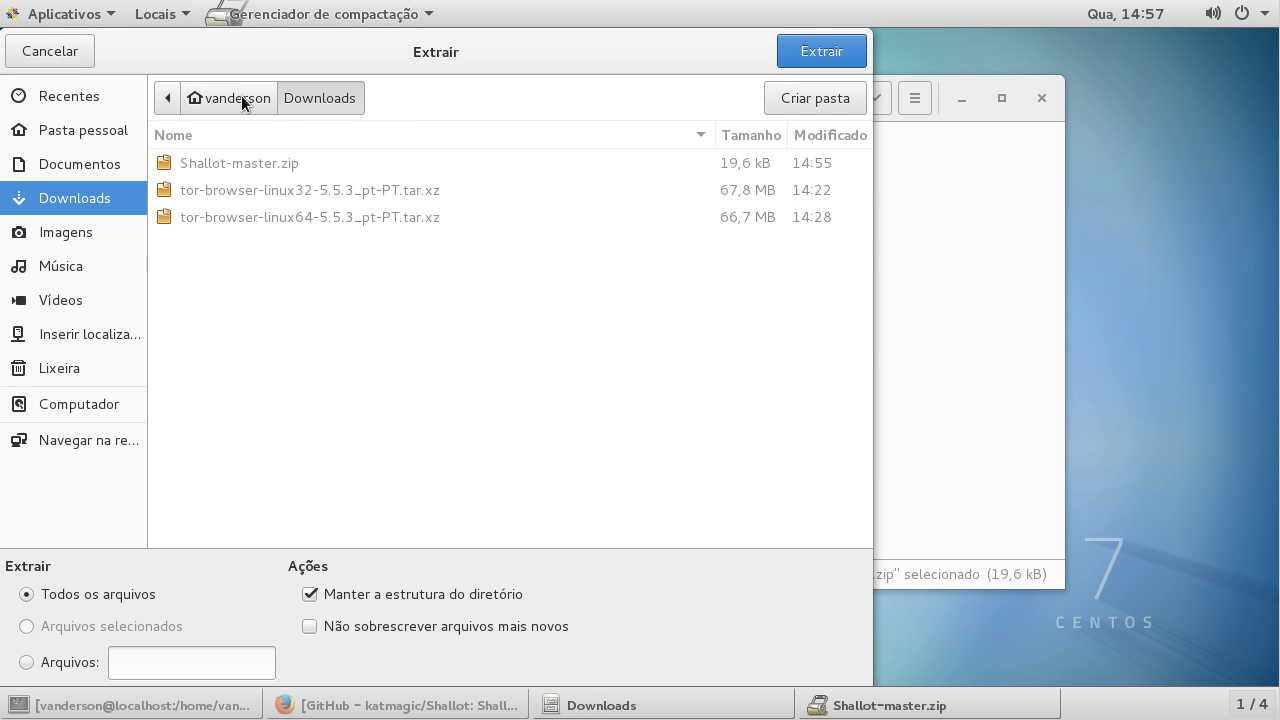
left_click(218, 97)
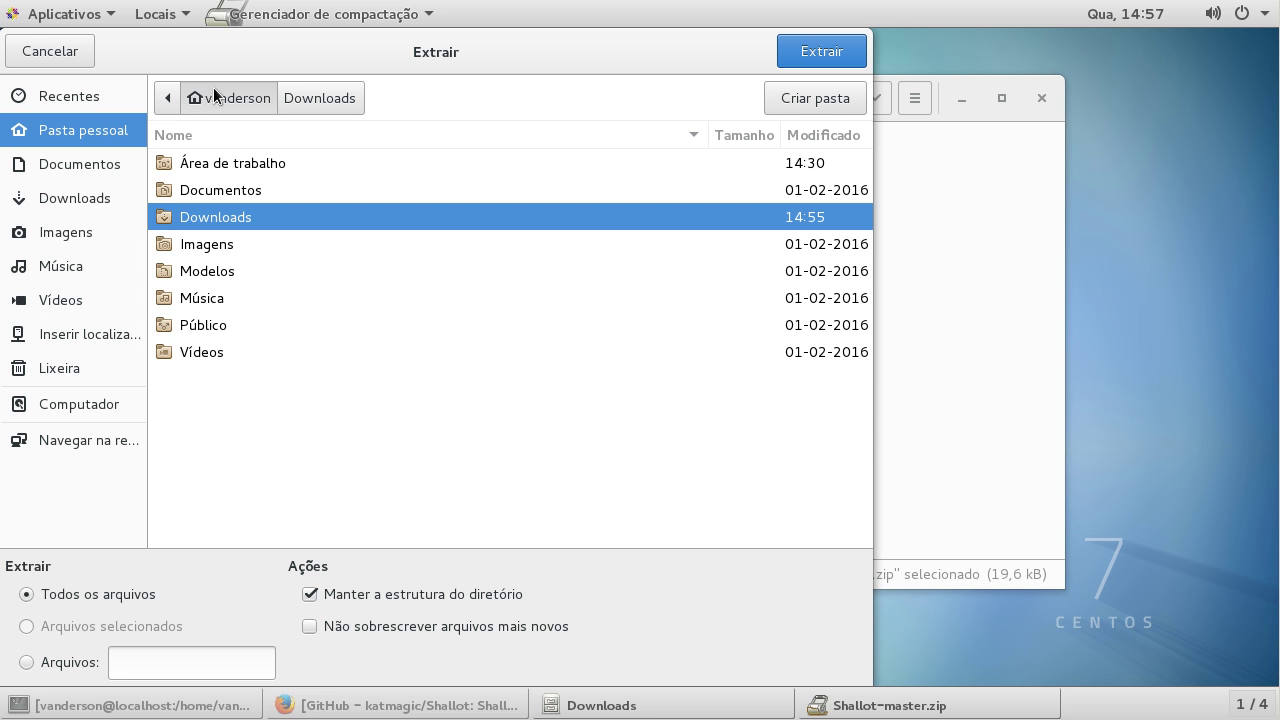
double_click(251, 163)
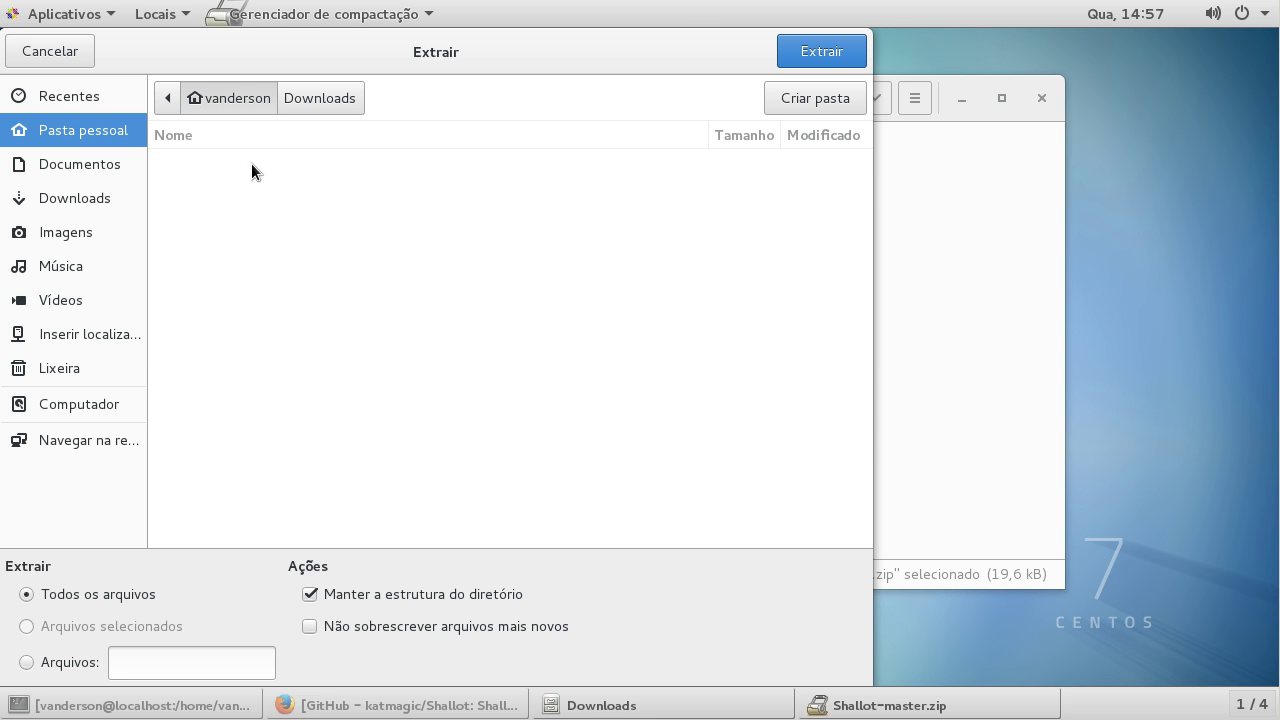
left_click(816, 53)
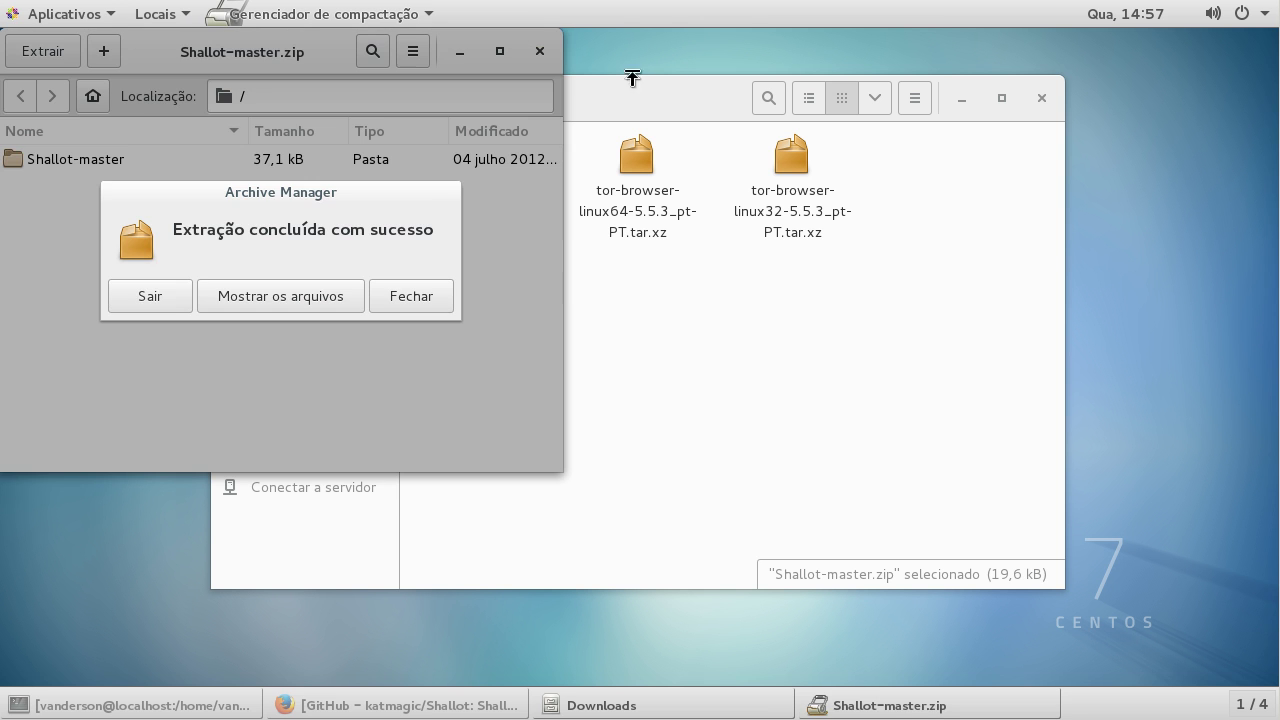
left_click(175, 297)
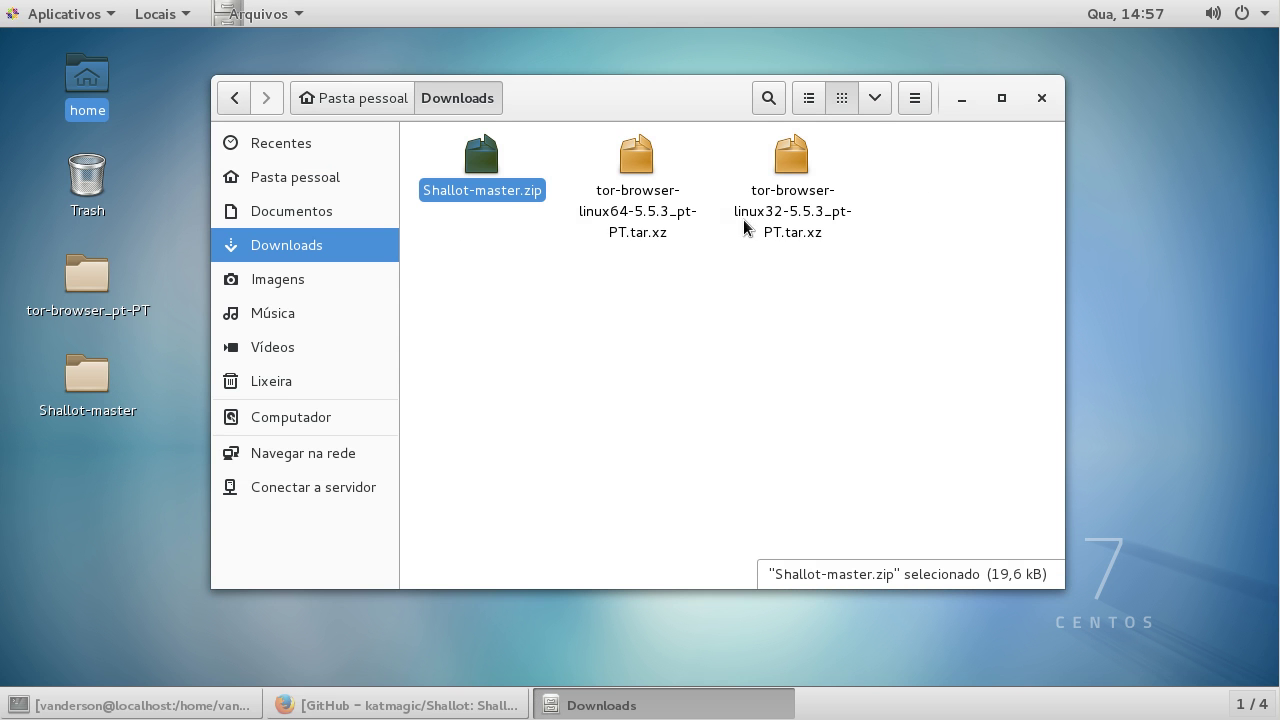
left_click(1042, 99)
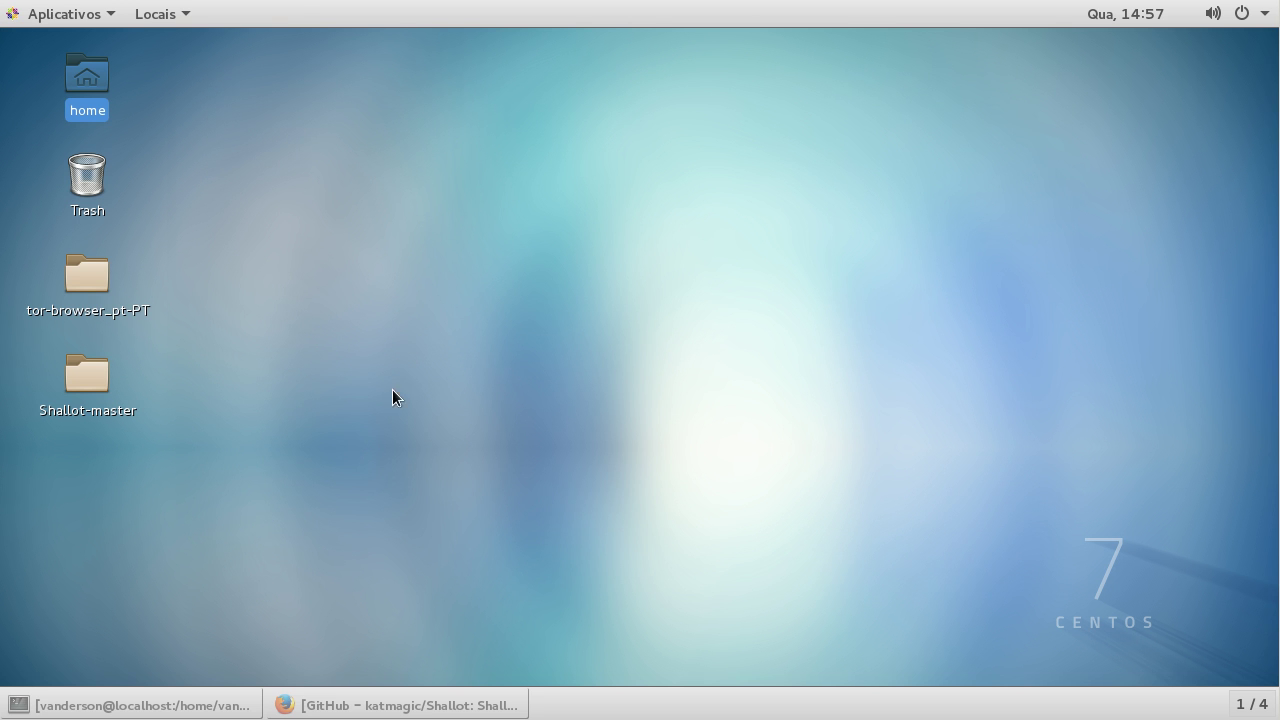
Step: Open the Shallot-master folder and inspect src, CHANGELOG, README.asciidoc, LICENSE, Makefile and configure
left_click(103, 381)
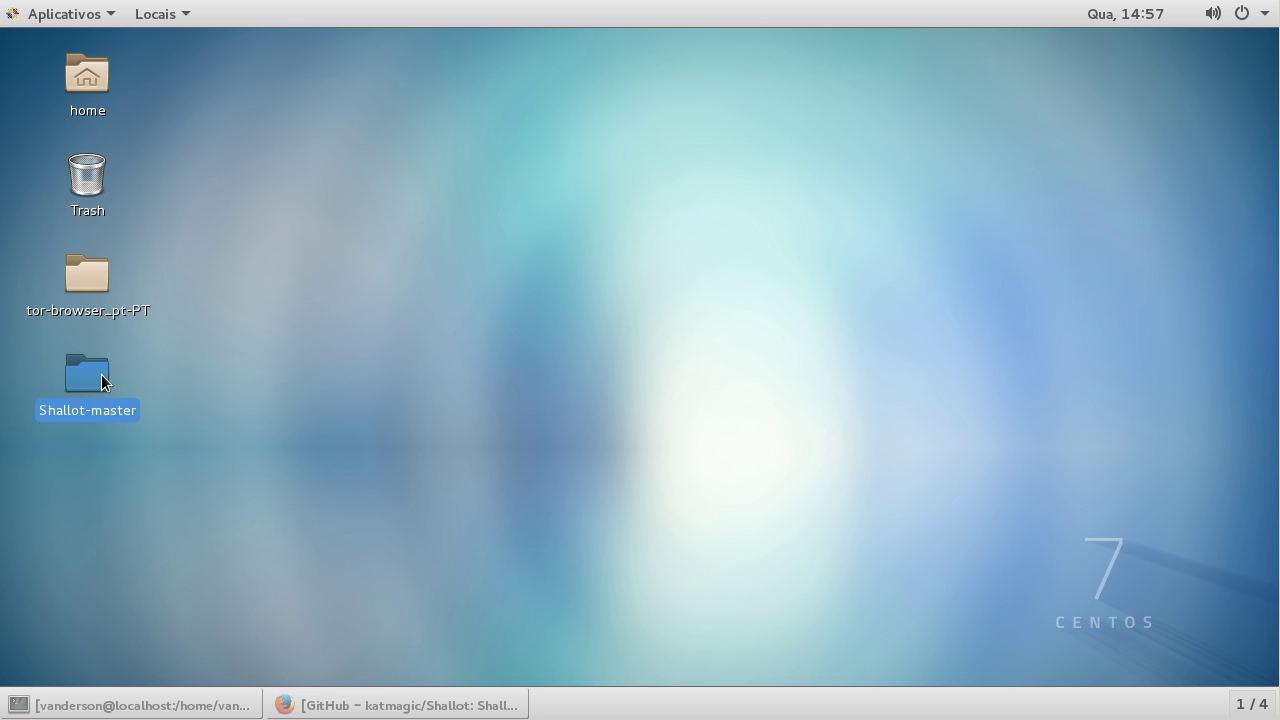
double_click(103, 381)
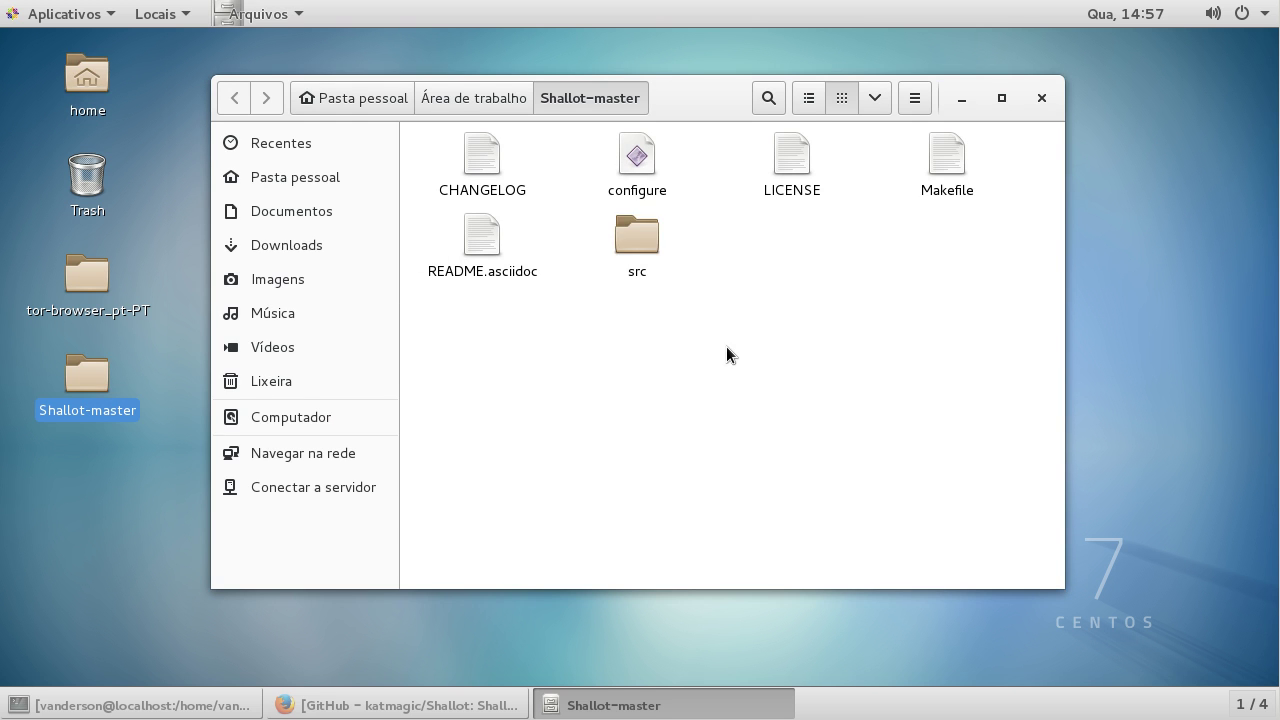
left_click(637, 246)
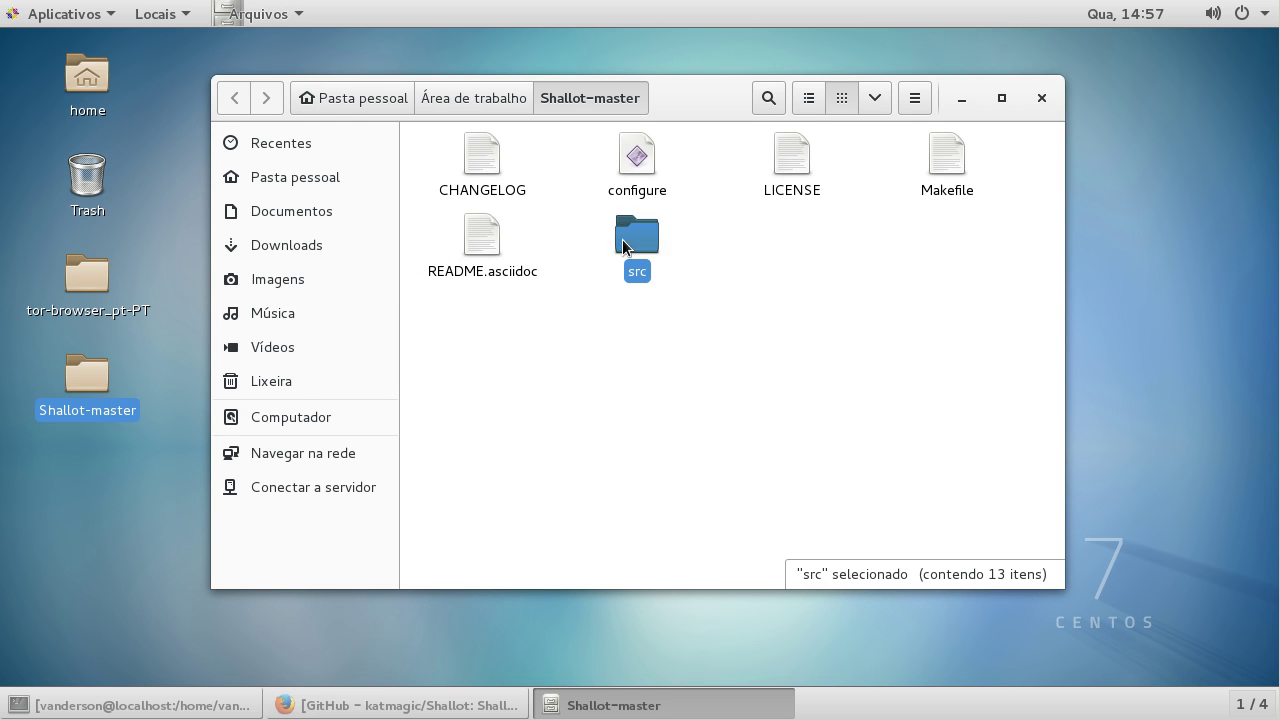
left_click(487, 172)
left_click(488, 260)
left_click(785, 165)
left_click(943, 195)
left_click(637, 160)
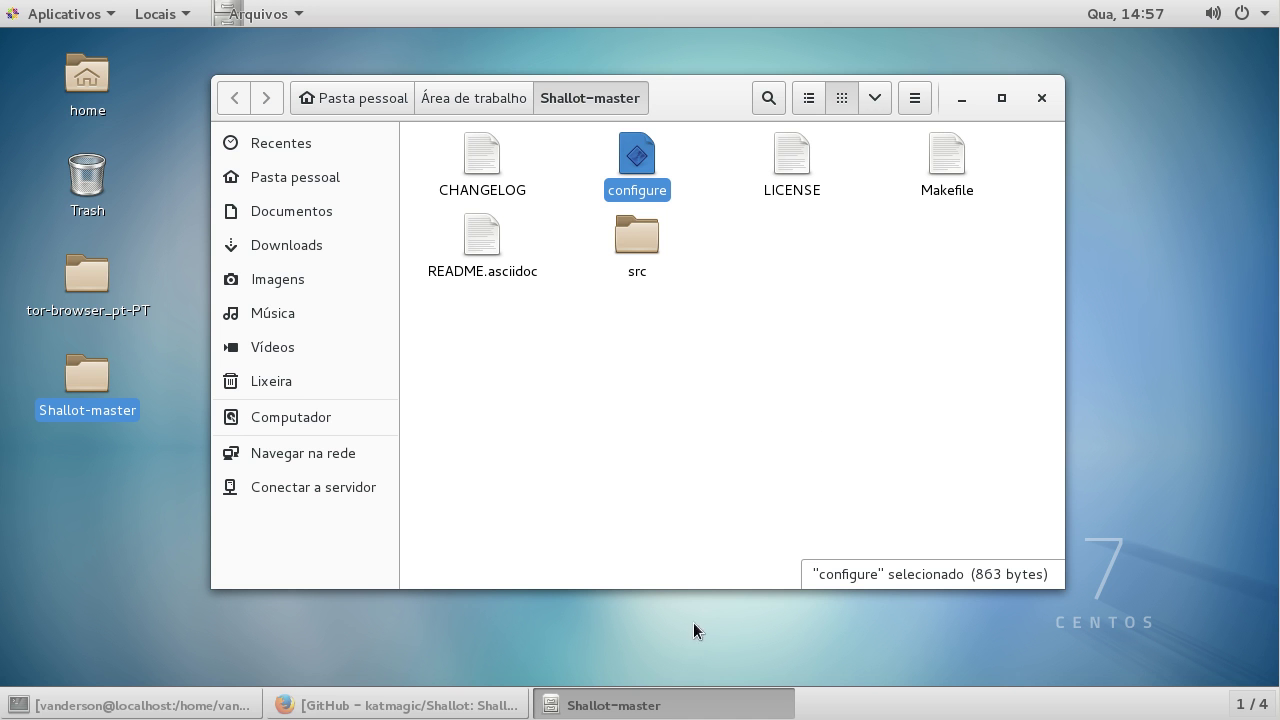
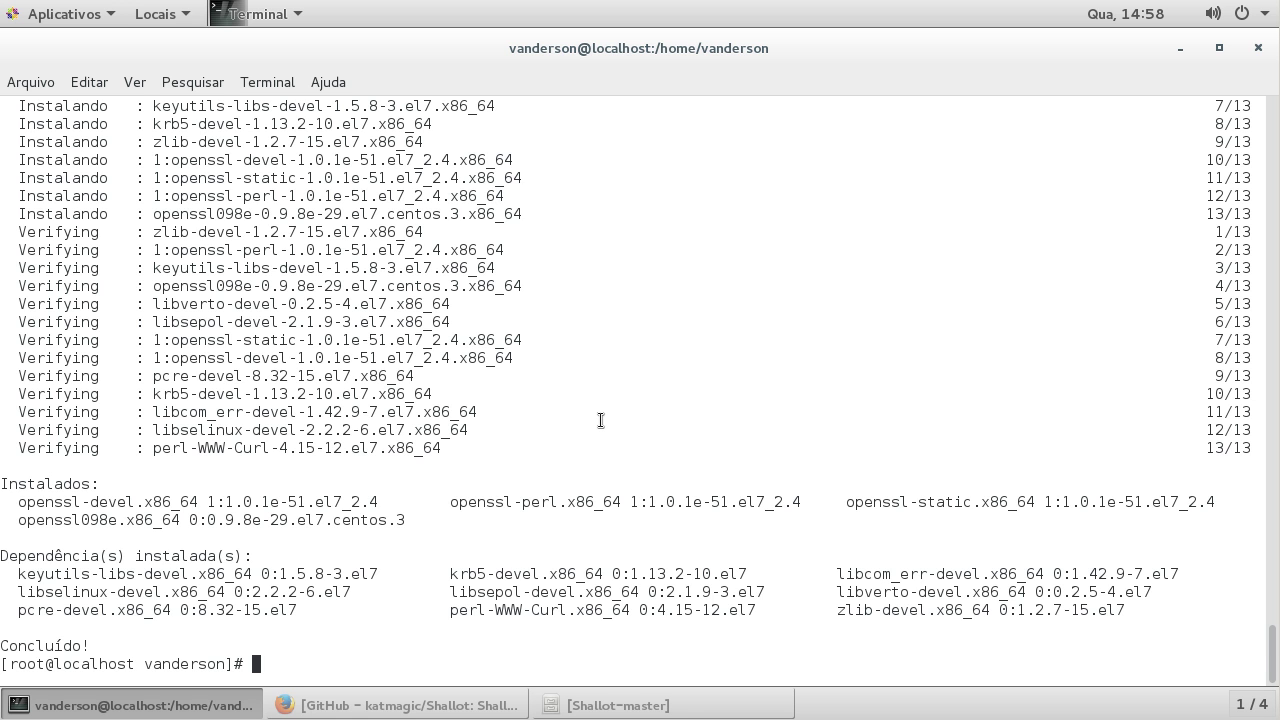
Step: Change into the 'Área de trabalho' desktop folder and list its contents
type("cd Á")
key("Tab")
key("Return")
type("ls")
key("Return")
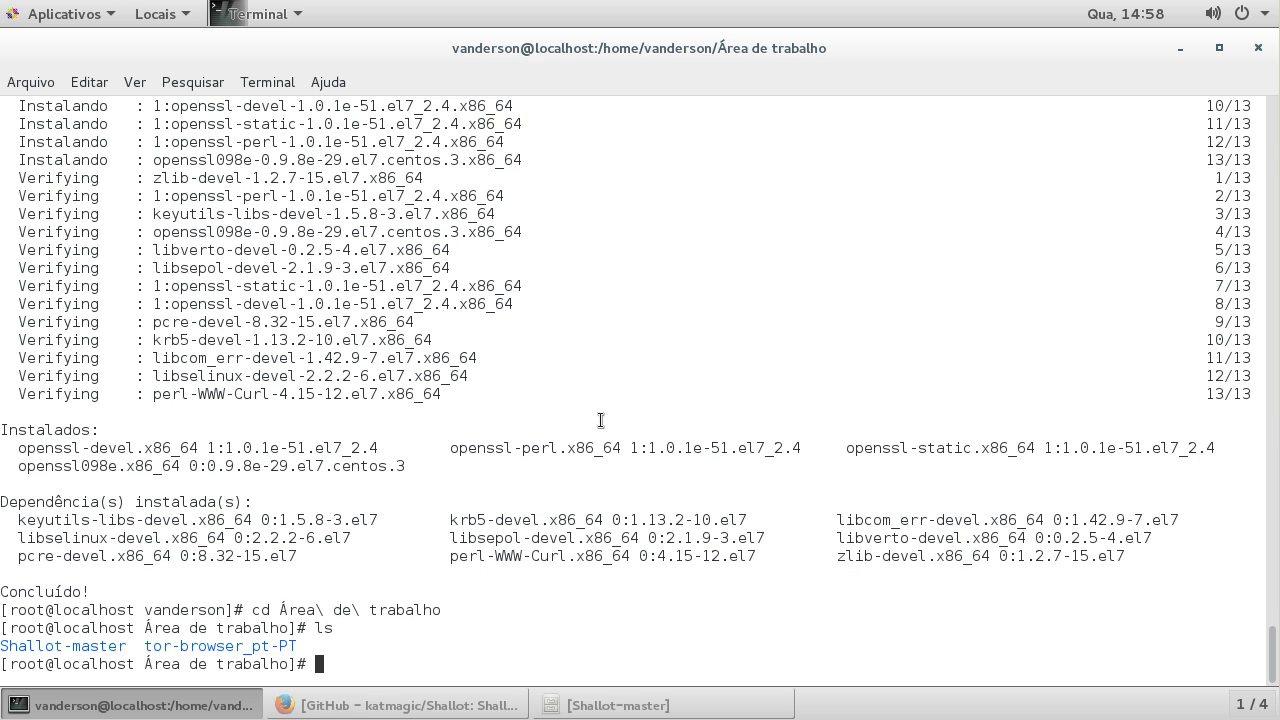
Step: Enter the Shallot-master folder and list its source files
type("cd S")
key("Tab")
key("BackSpace")
key("Return")
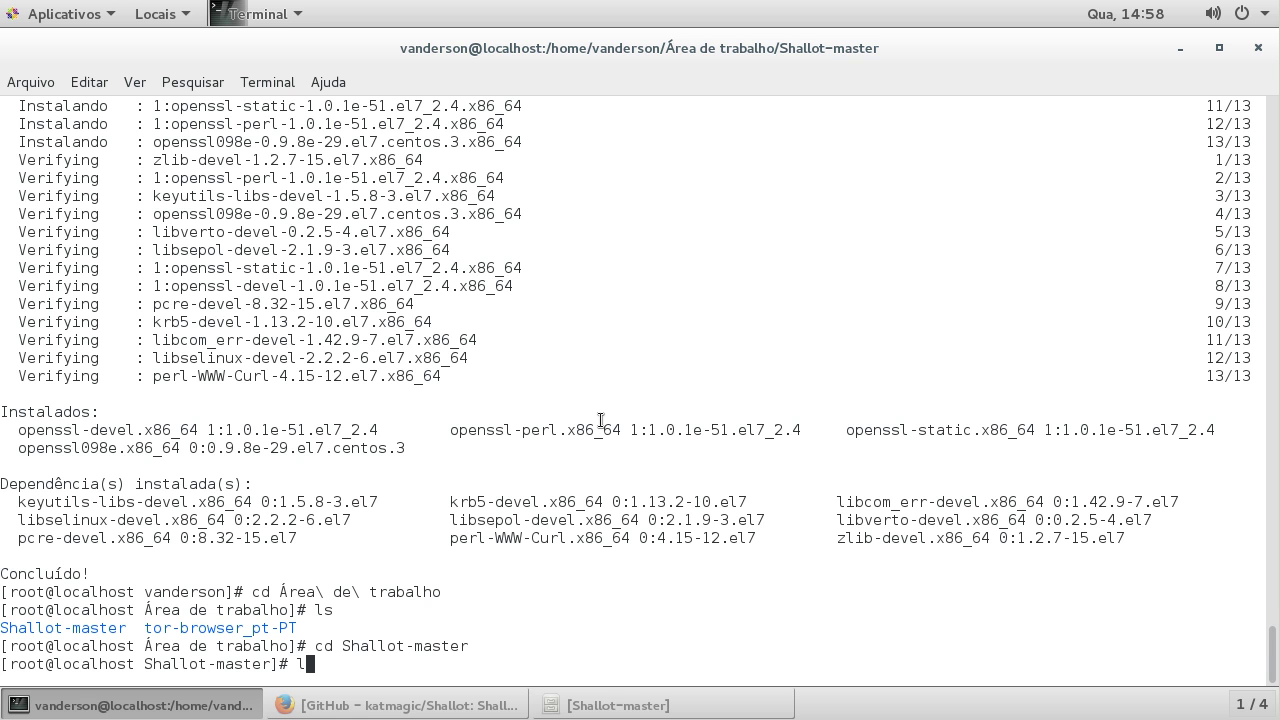
type("ls")
key("Return")
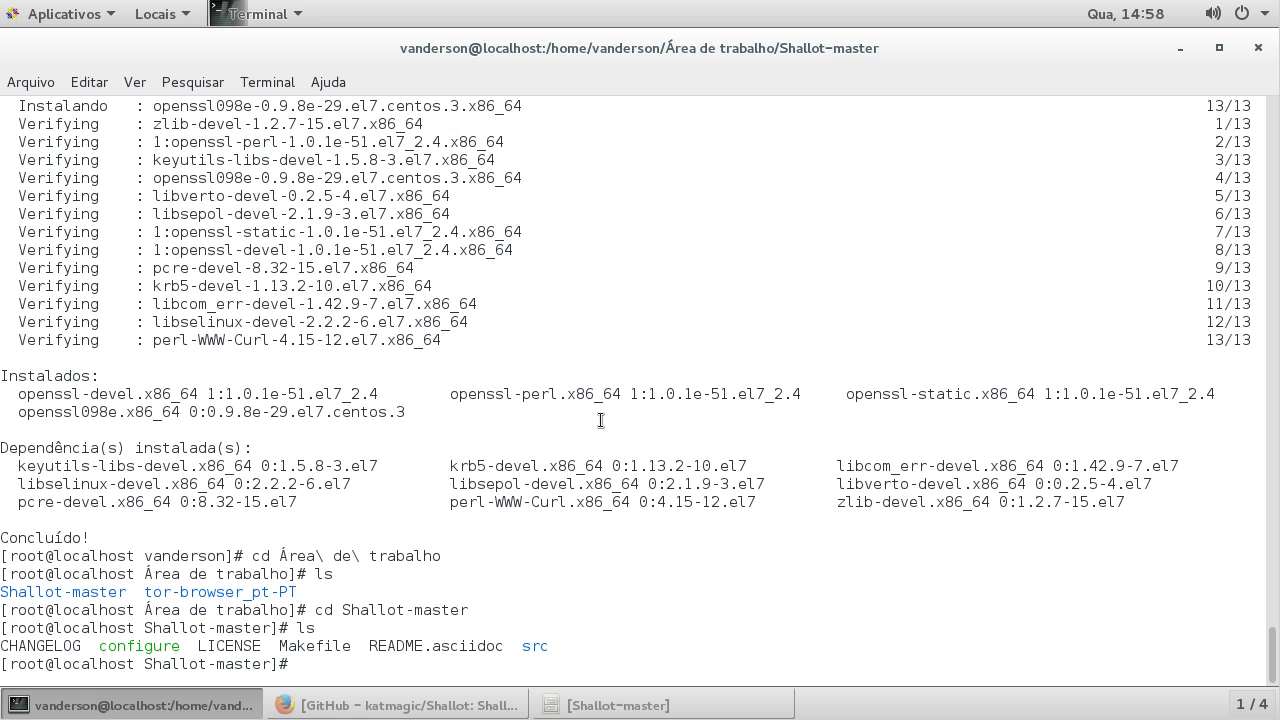
Step: Run ./configure and highlight its Linux-detected and 'Configuration successful' output lines
type("./co")
key("Tab")
key("BackSpace")
key("Return")
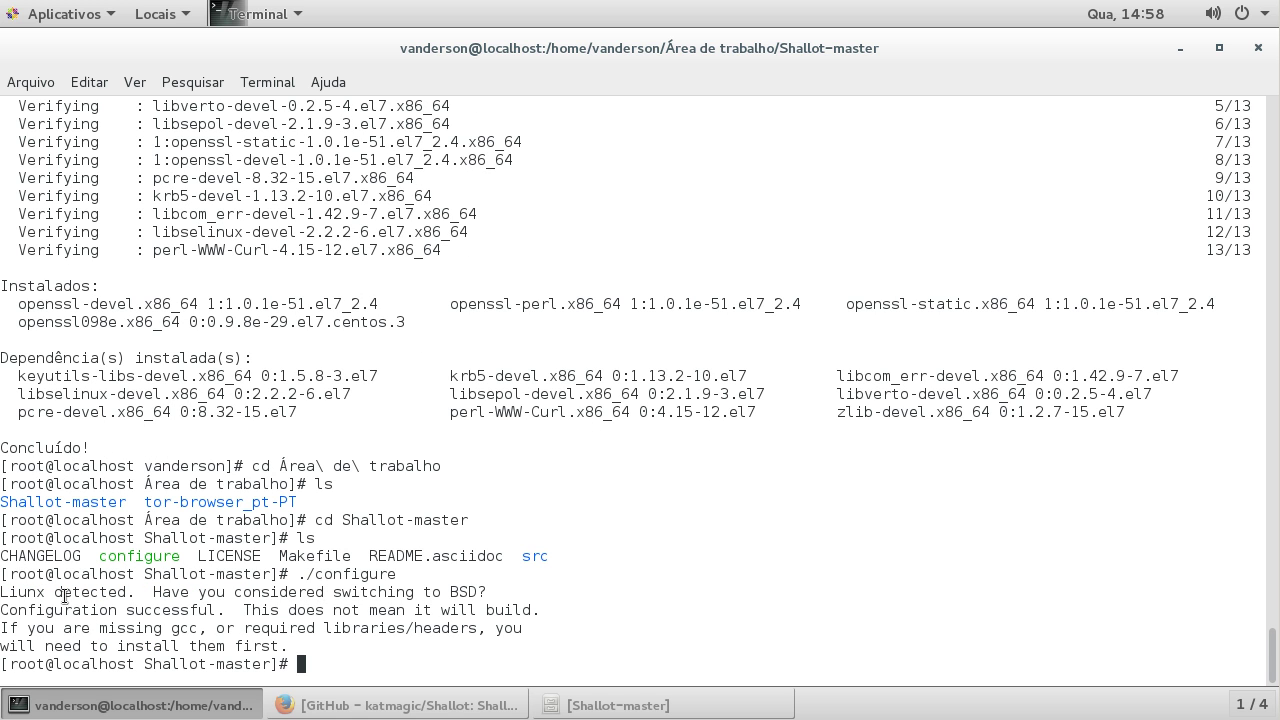
left_click_drag(2, 592, 1189, 591)
left_click(78, 611)
left_click_drag(28, 610, 238, 611)
left_click(318, 611)
Step: List the folder's files again and compile the source with make
type("ls")
key("Return")
type("make")
key("Return")
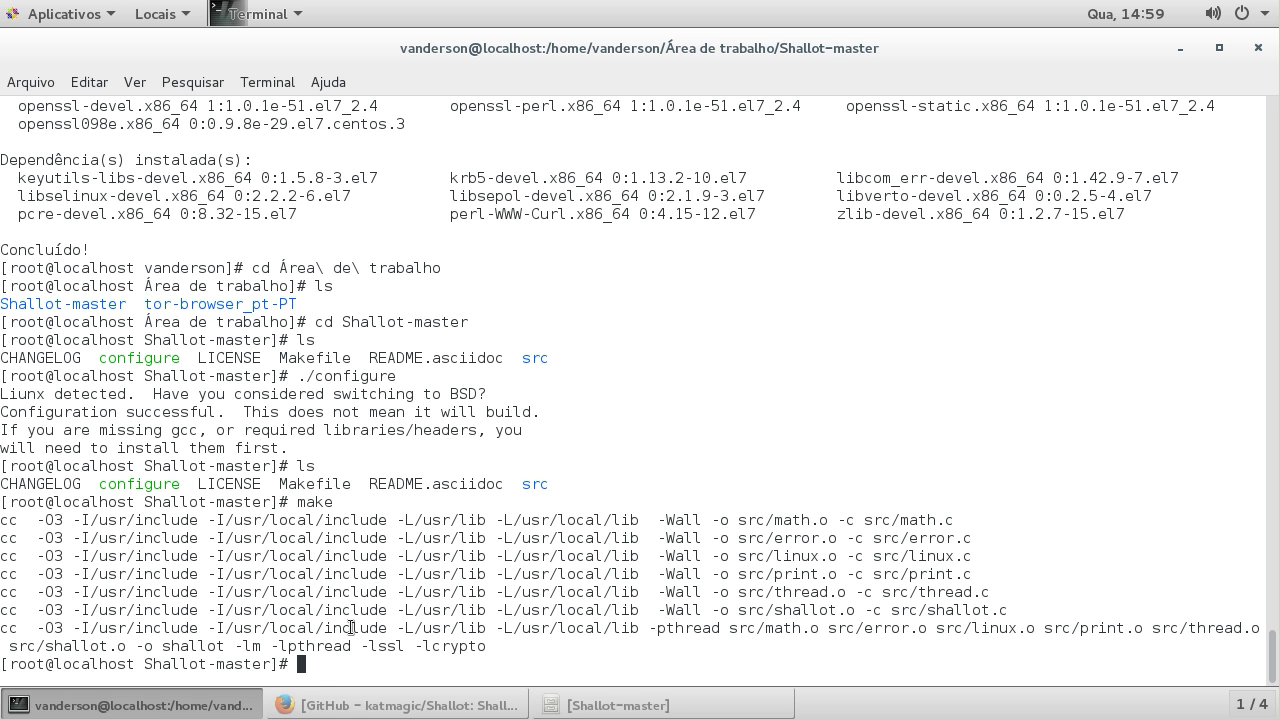
Step: Check the shallot binary exists, run make install, and highlight 'shallot' in the copy output
type("ls")
key("Return")
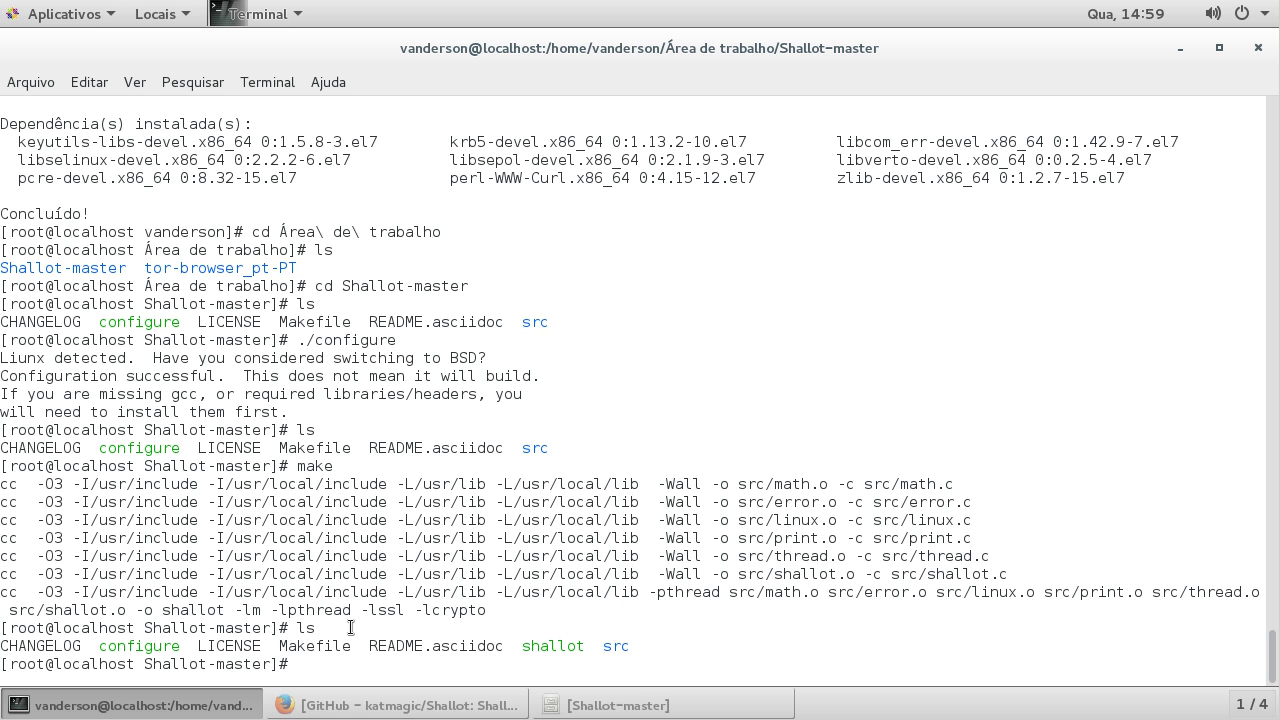
type("make install")
key("Return")
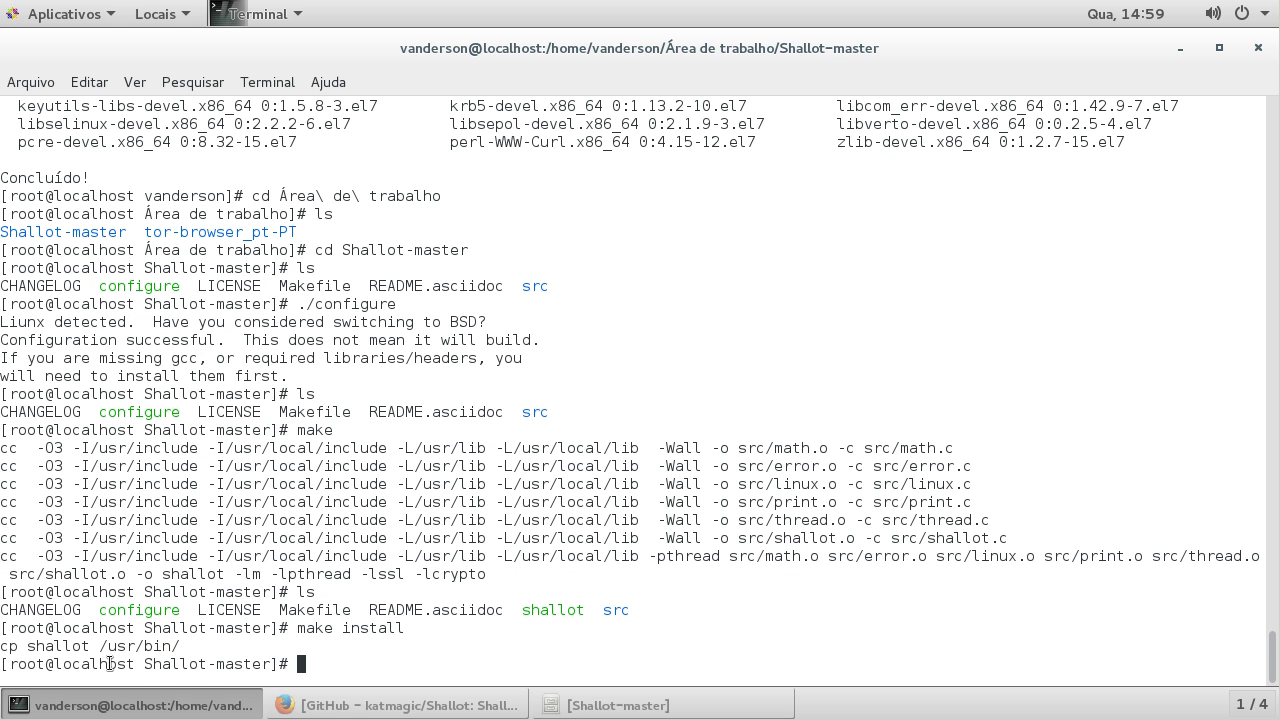
double_click(58, 646)
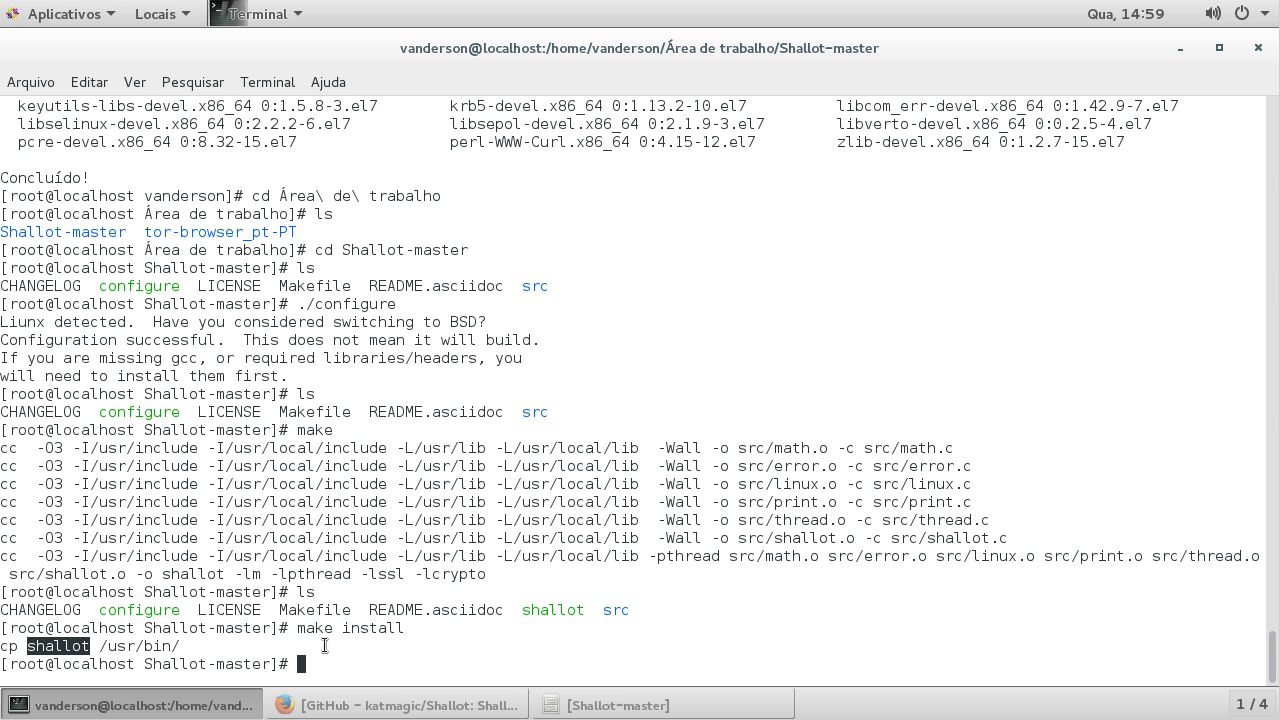
Step: From the home folder, run shallot to print its usage and version 0.0.3-alpha
type("cd")
key("Return")
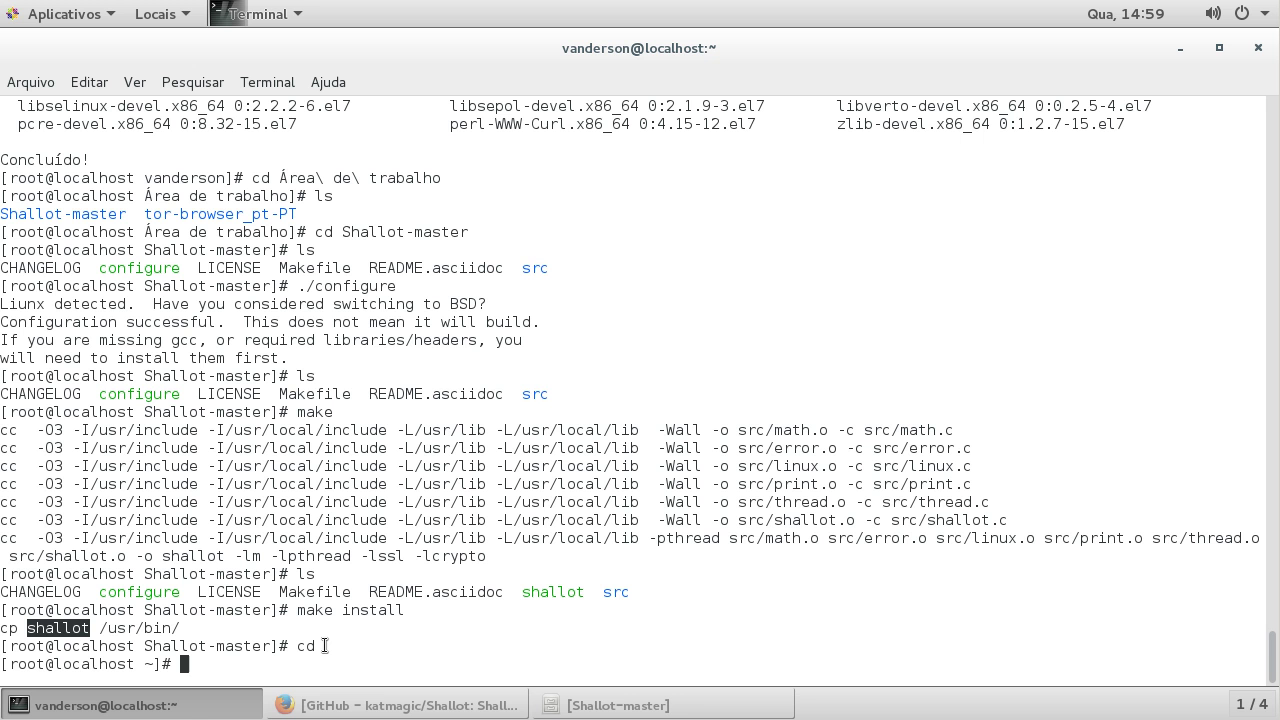
type("shallot")
key("Return")
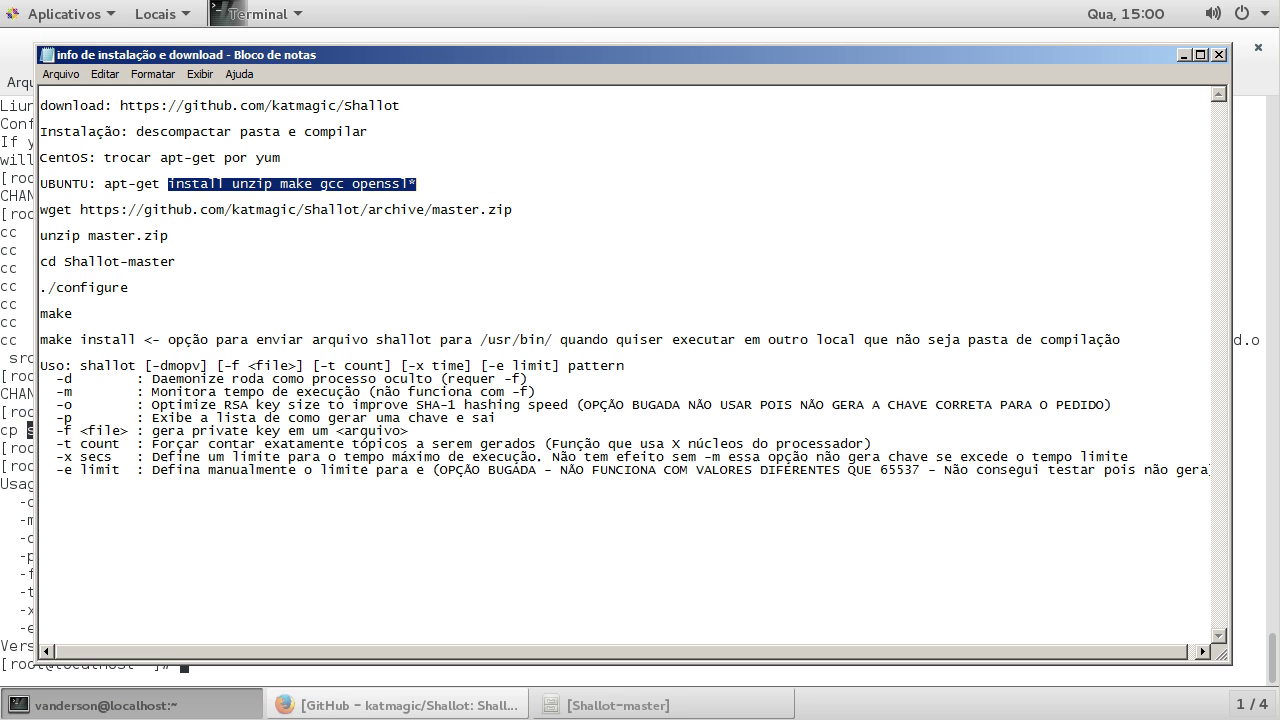
left_click(55, 233)
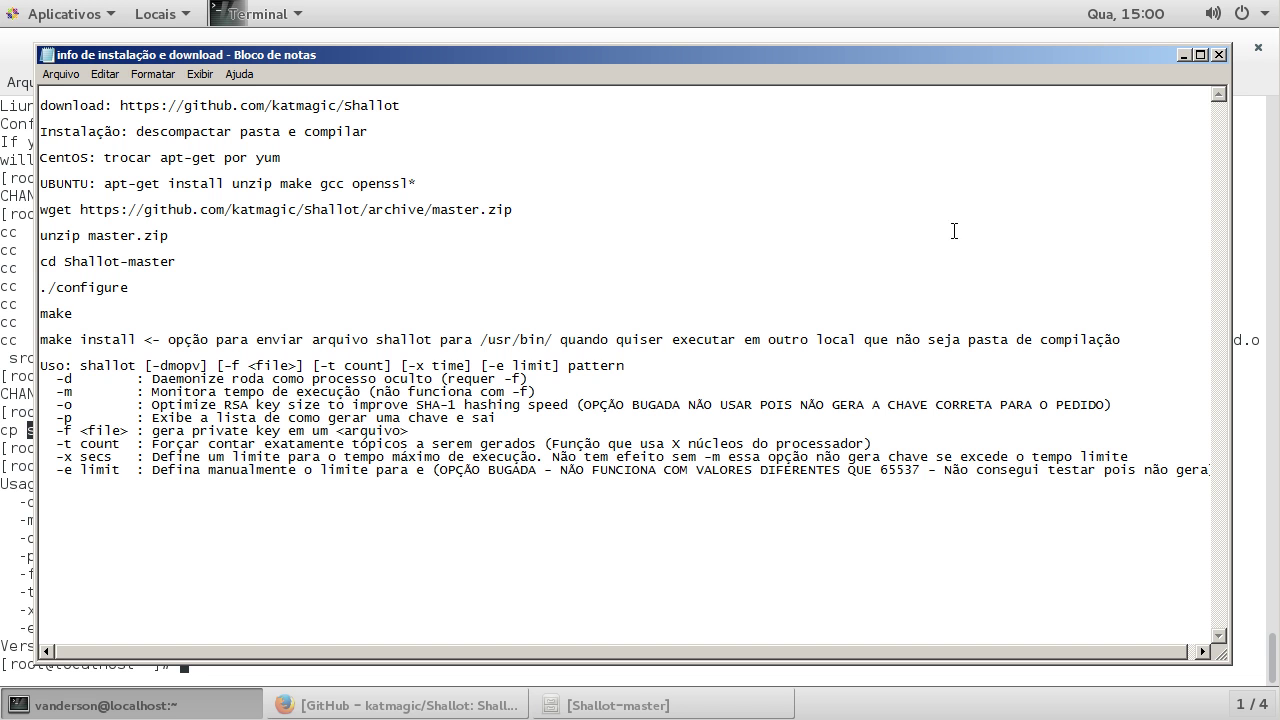
left_click(1183, 55)
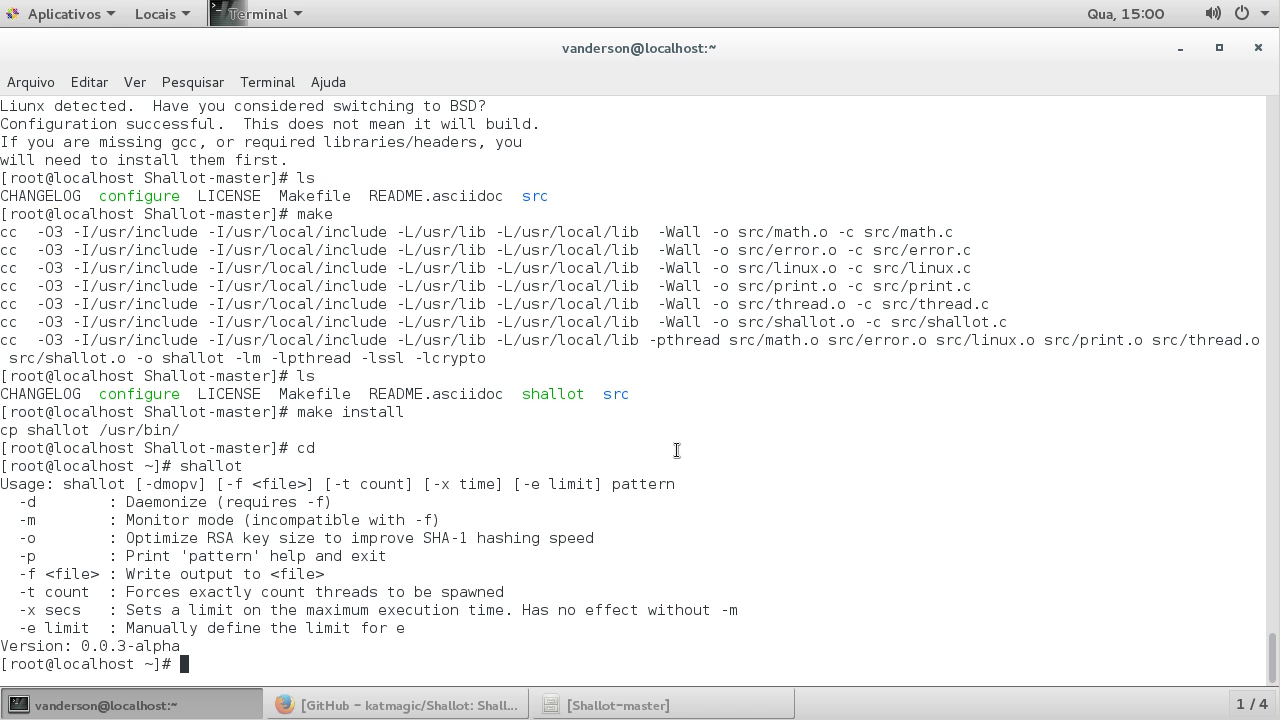
Step: Recall the previous 'shallot' command at the prompt
key("Up")
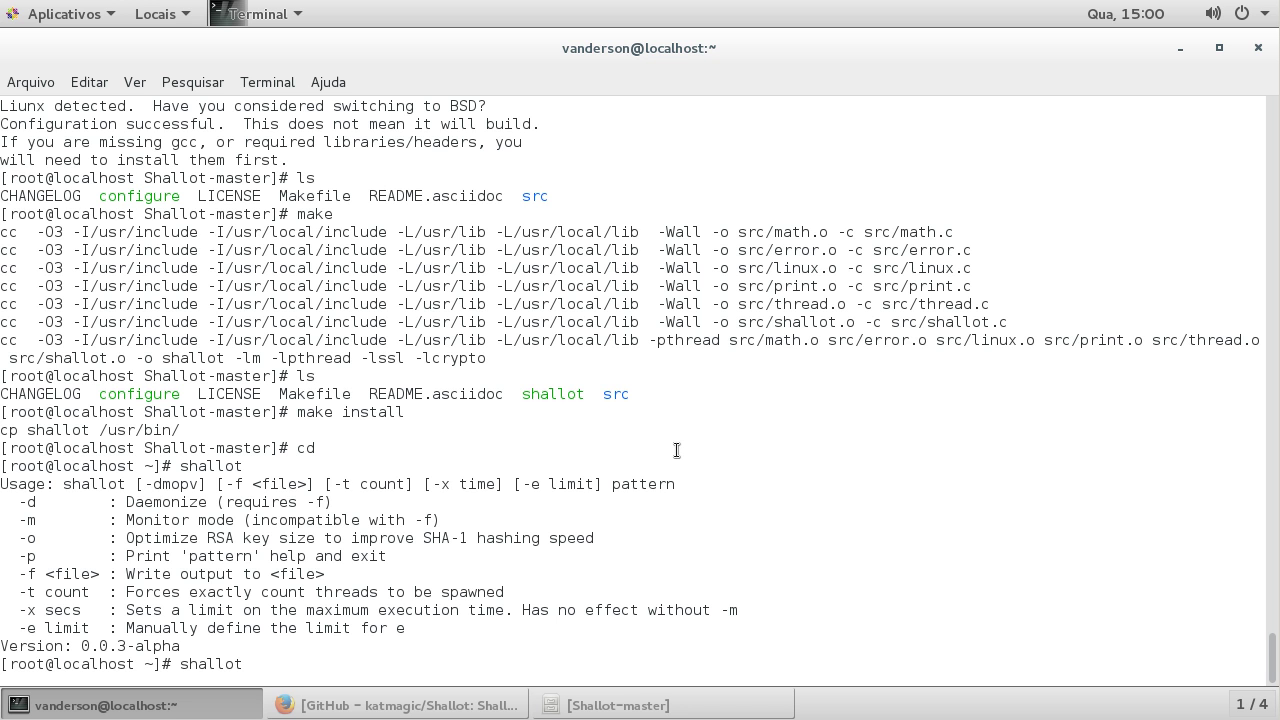
Step: Run 'shallot ^teste' to find the vanity address testebt7vkpaqlsp.onion and its RSA key
type("^teste")
key("Return")
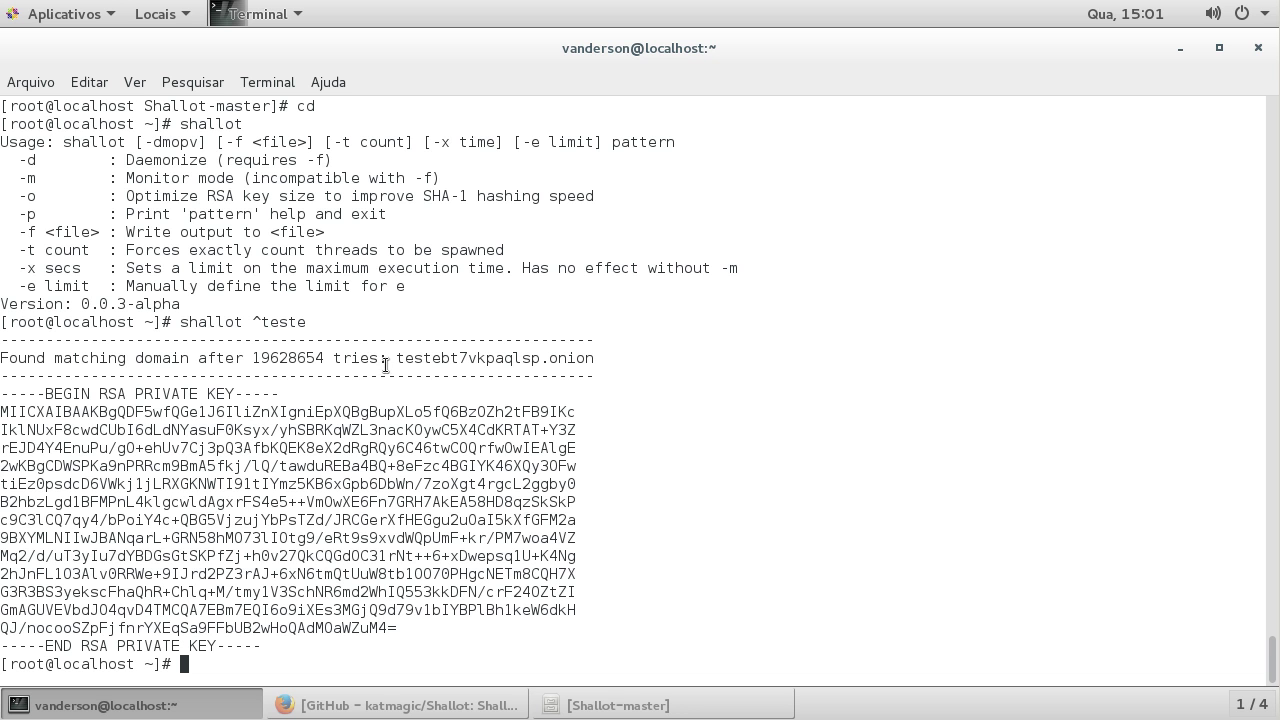
left_click_drag(396, 357, 594, 360)
left_click(449, 415)
left_click_drag(440, 359, 521, 358)
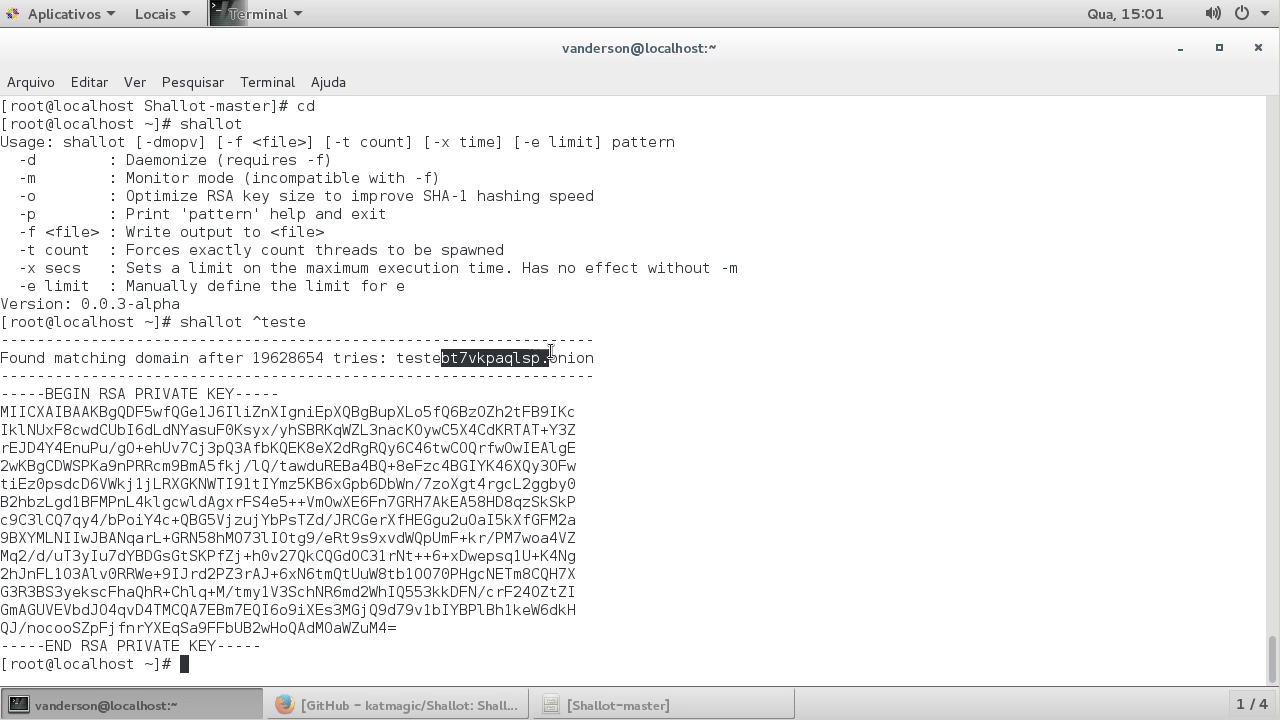
left_click(389, 364)
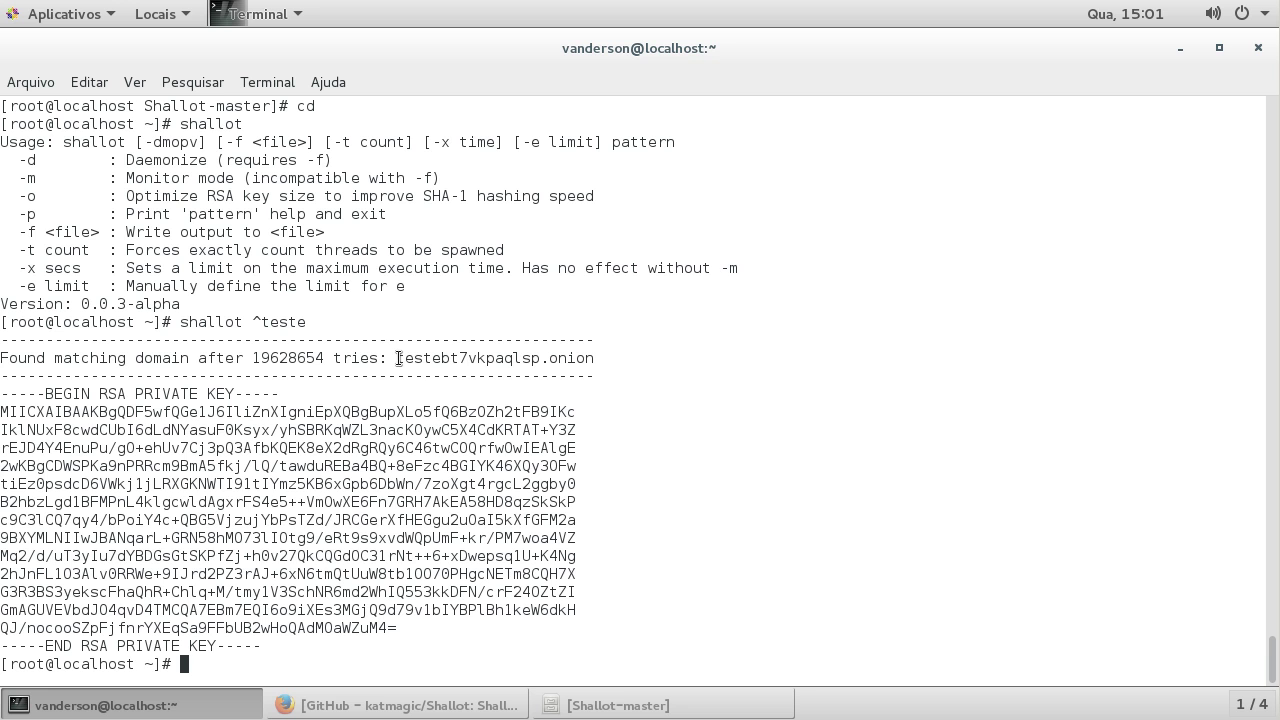
left_click_drag(398, 358, 544, 359)
left_click(544, 359)
Step: Rerun the teste search with '-f private_key', then run ls to confirm the file exists
key("Up")
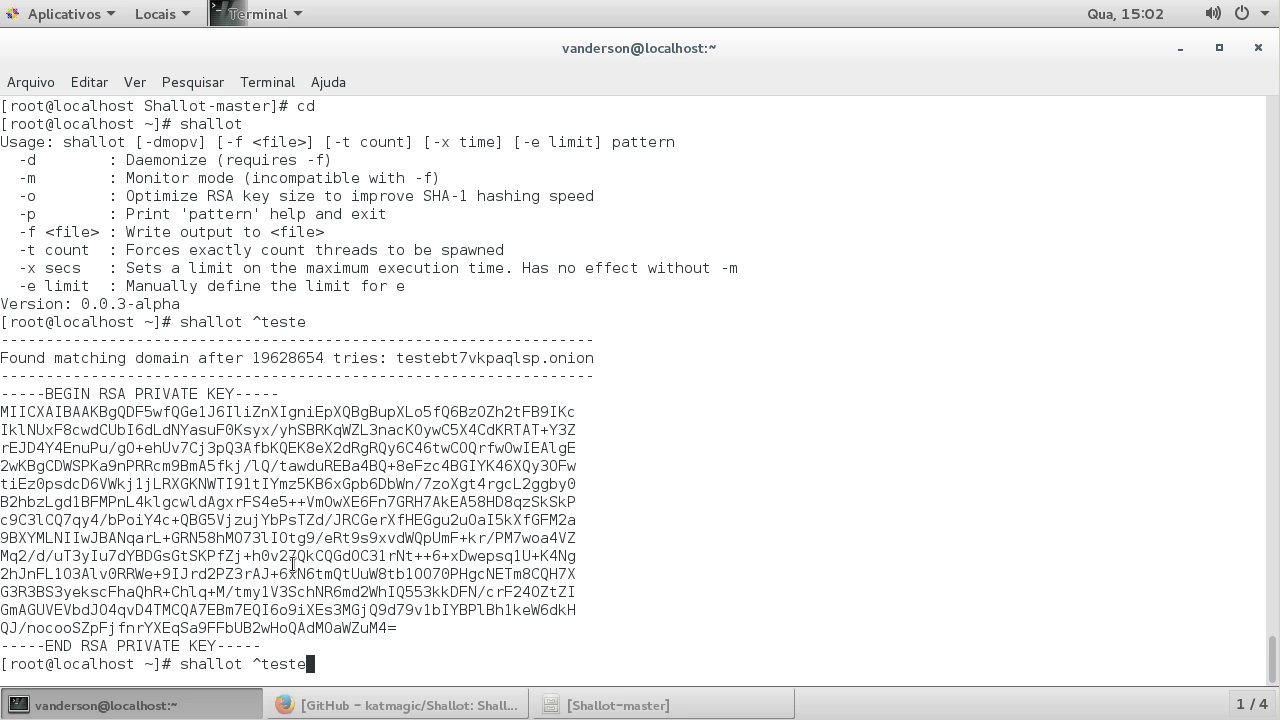
key("Left")
key("Left")
key("Left")
key("Left")
key("Left")
key("Left")
key("Left")
key("Left")
key("Right")
key("Right")
type("-")
type("private_")
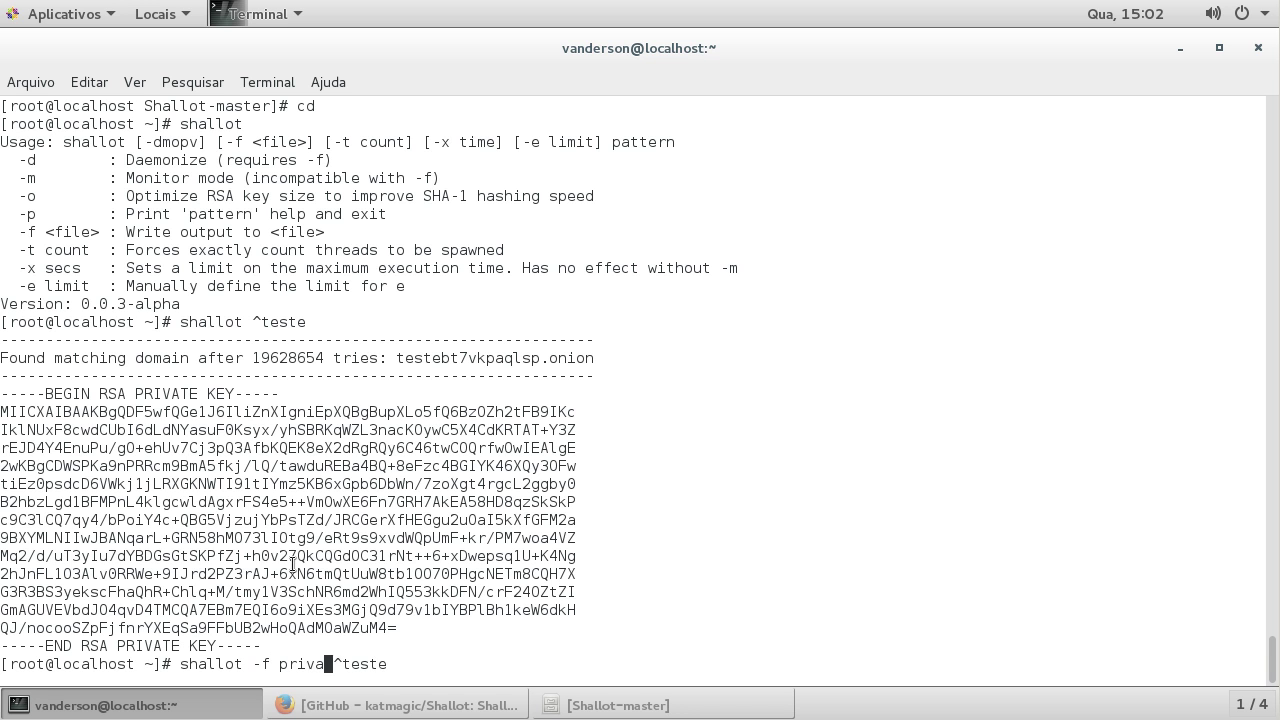
type("key")
key("Return")
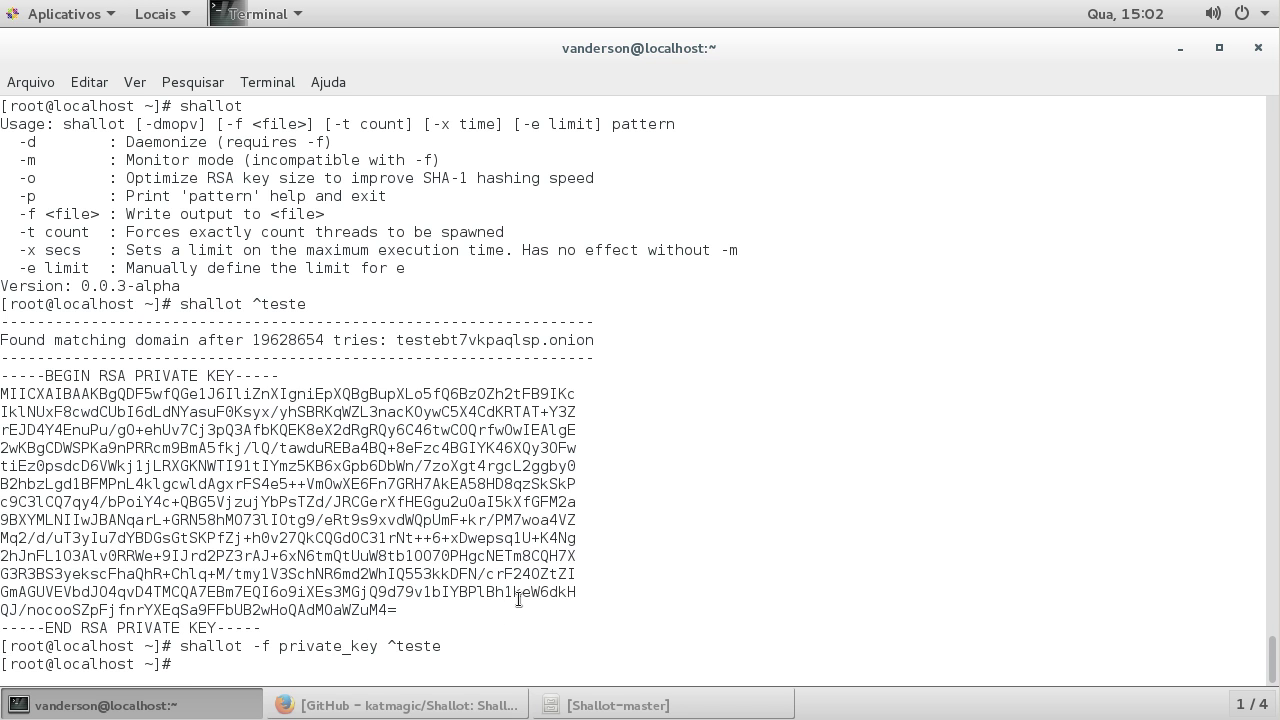
type("ls")
key("Return")
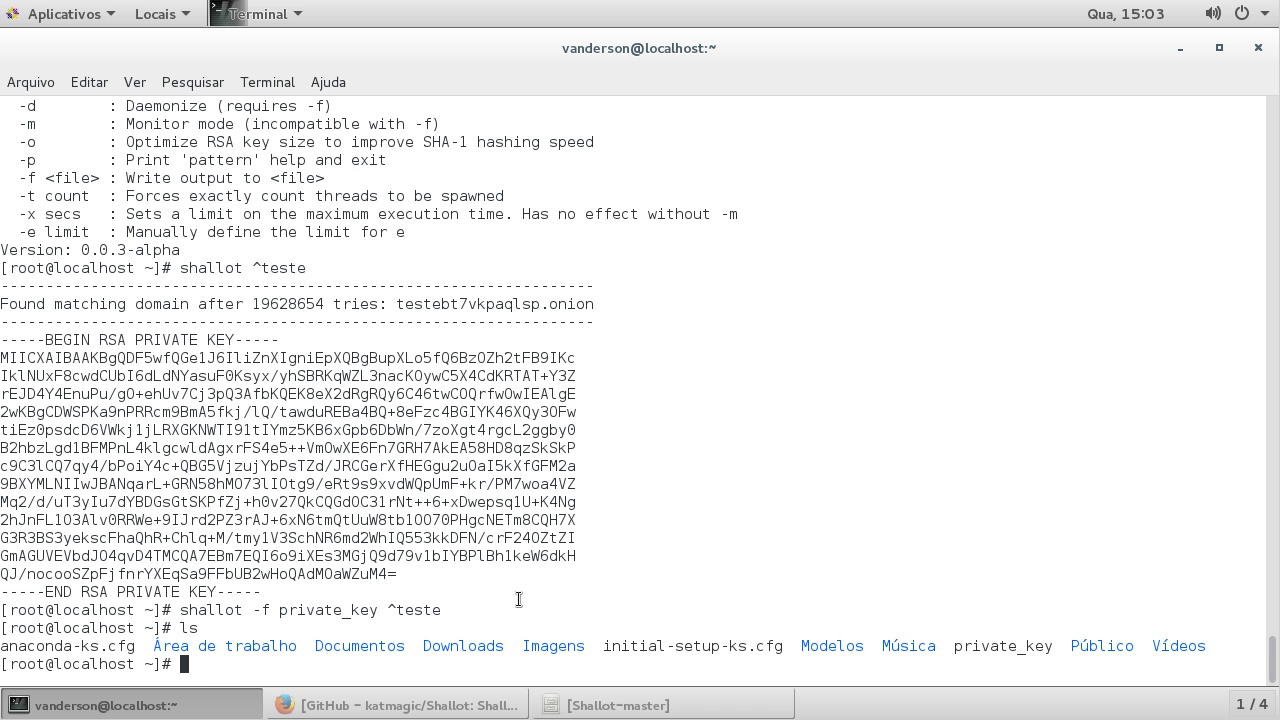
Step: Print private_key with cat and highlight its 'Found matching domain' lines for testecd6ijzhzyoa.onion
type("cat private_key")
key("Return")
left_click_drag(2, 339, 633, 380)
left_click(245, 507)
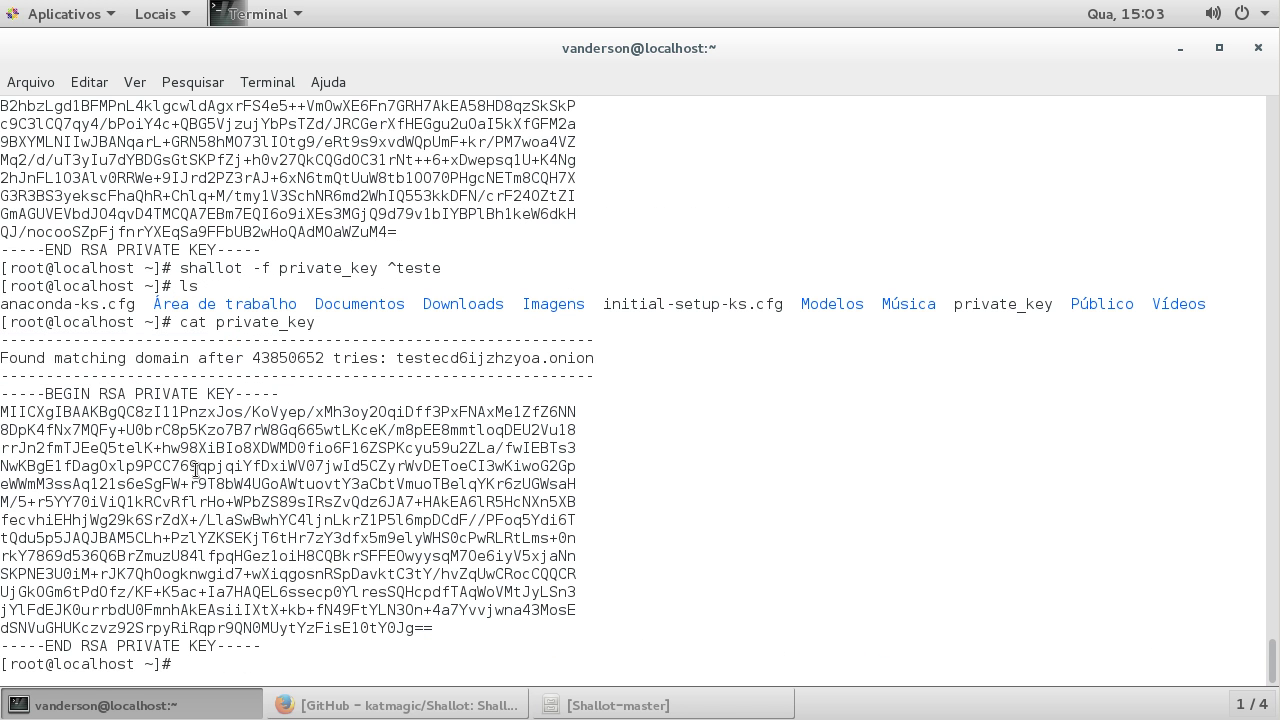
left_click_drag(600, 381, 2, 340)
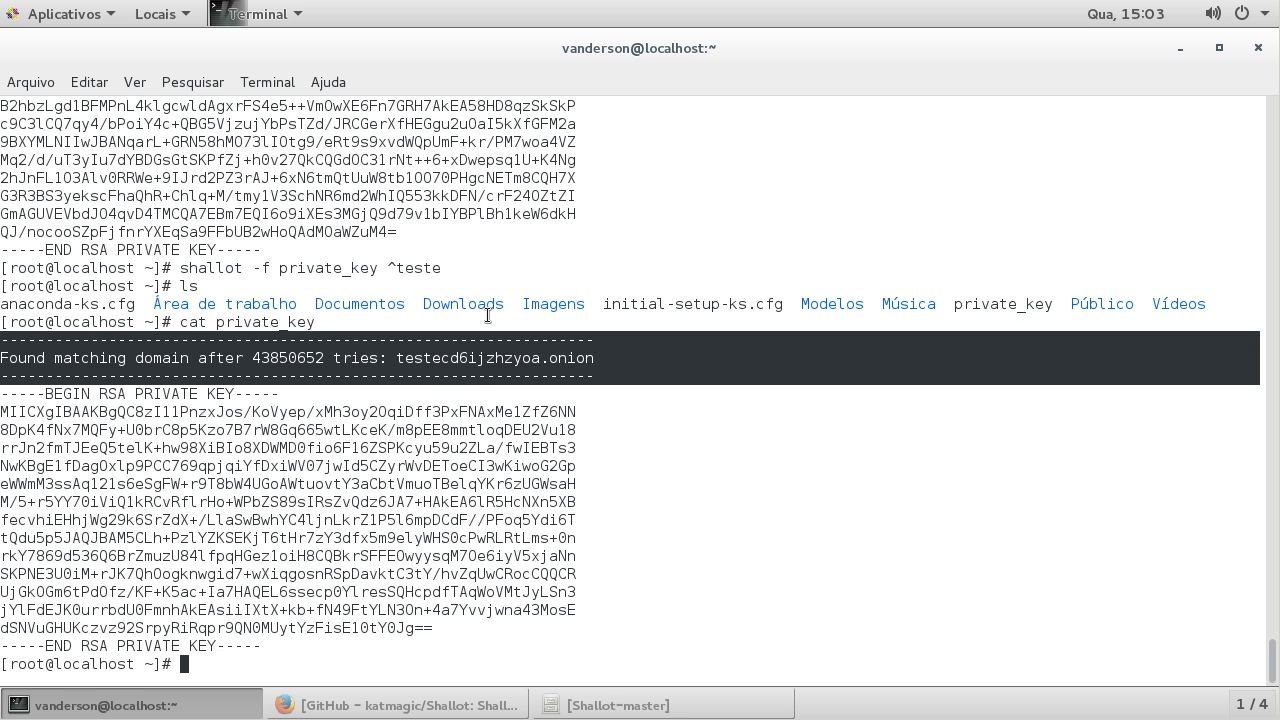
left_click(463, 388)
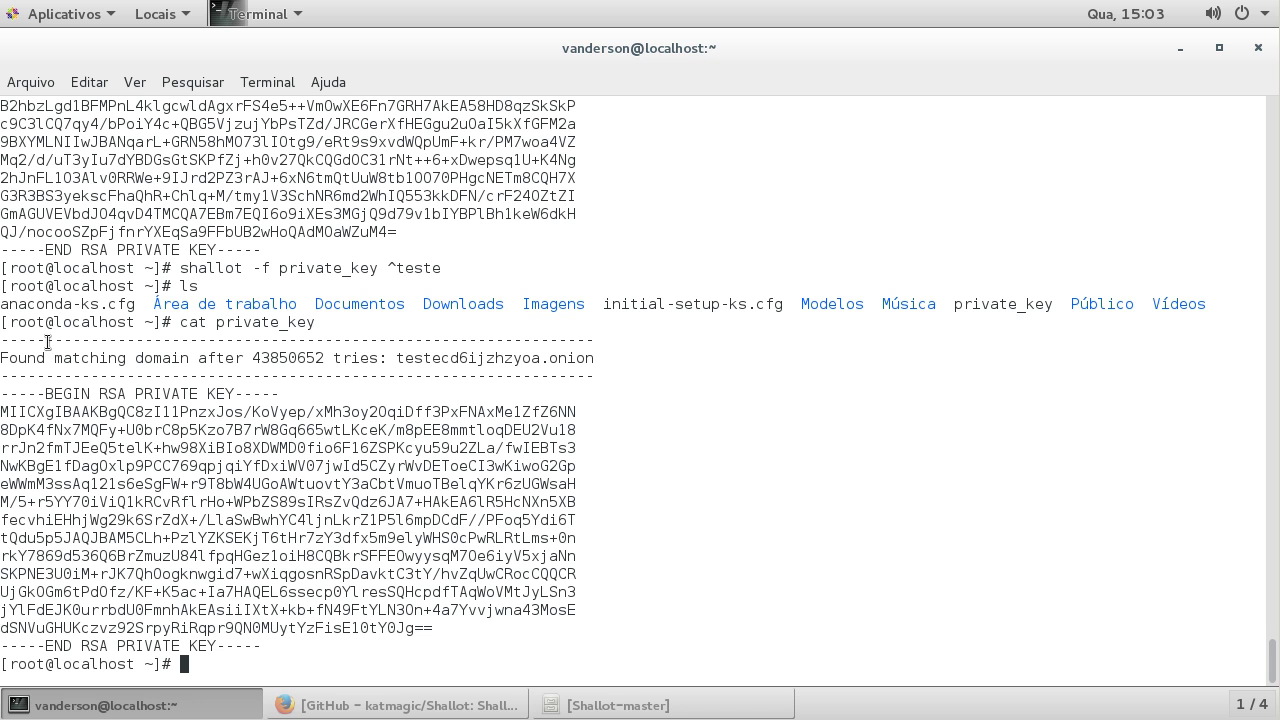
left_click_drag(33, 344, 48, 390)
Step: Launch 'shallot -d -f private_key2 ^teste' in the background, then show network interfaces with ifconfig
type("ls")
key("Up")
key("Up")
key("Up")
key("Left")
key("Left")
key("Left")
key("Left")
key("Left")
key("Left")
key("Left")
key("Left")
key("Left")
key("Left")
key("Left")
key("Left")
key("Left")
key("Left")
key("Left")
key("Left")
key("Left")
key("Left")
key("Left")
key("Left")
key("Left")
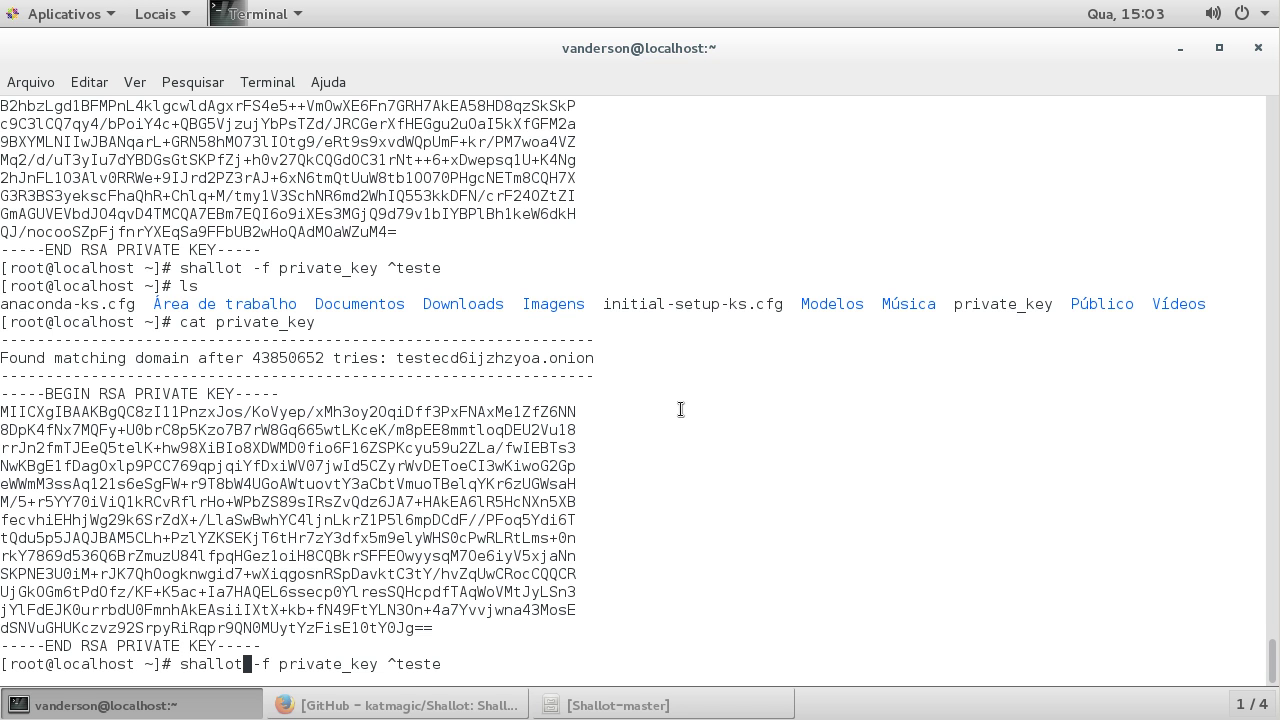
type("-d")
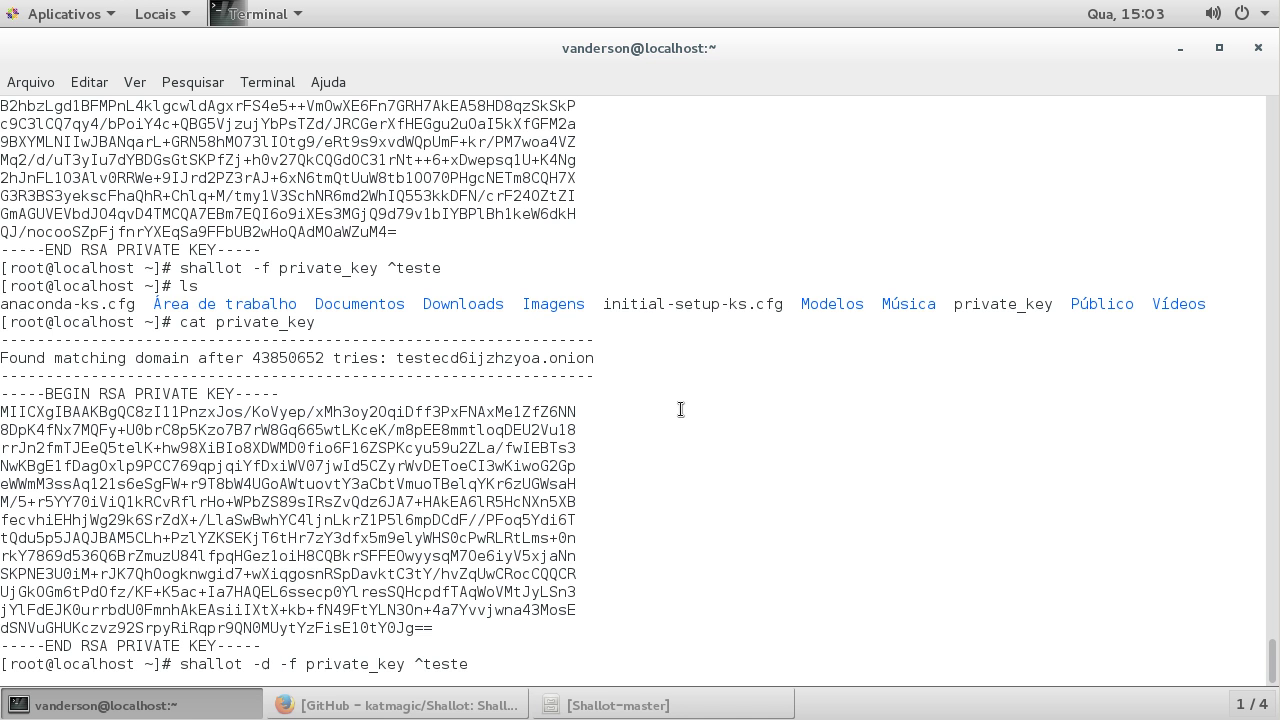
key("Right")
key("Right")
key("Right")
key("Right")
key("Right")
key("Right")
key("Right")
key("Right")
key("Right")
key("Right")
key("Right")
key("Right")
key("Right")
key("Right")
key("Right")
type("2")
key("Return")
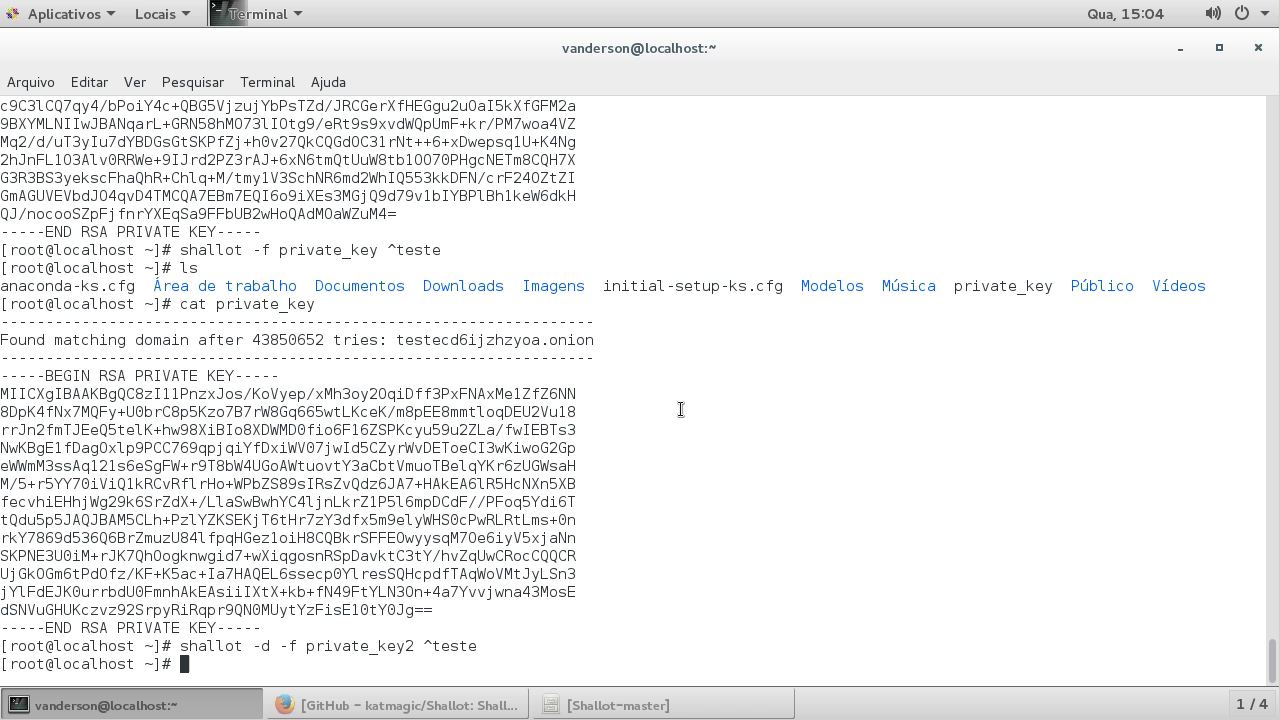
type("ifconfig")
key("Return")
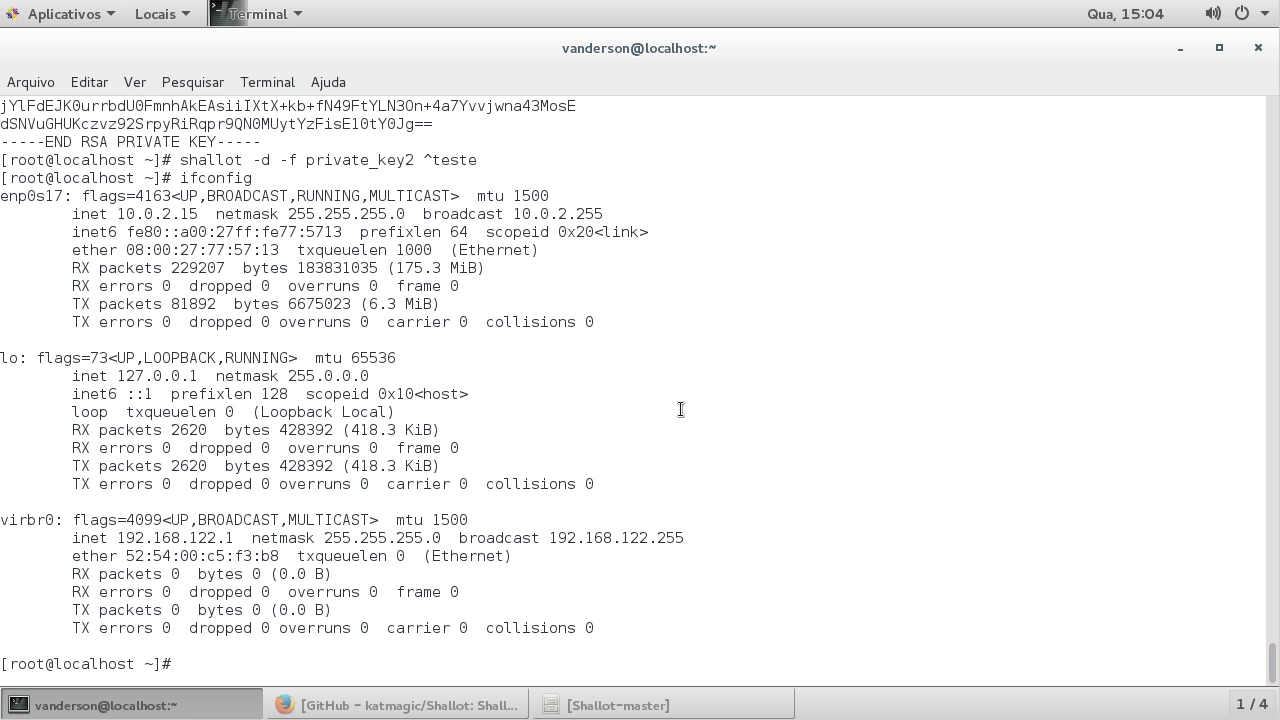
Step: Check the running shallot process in top, highlighting its row
type("top")
key("Return")
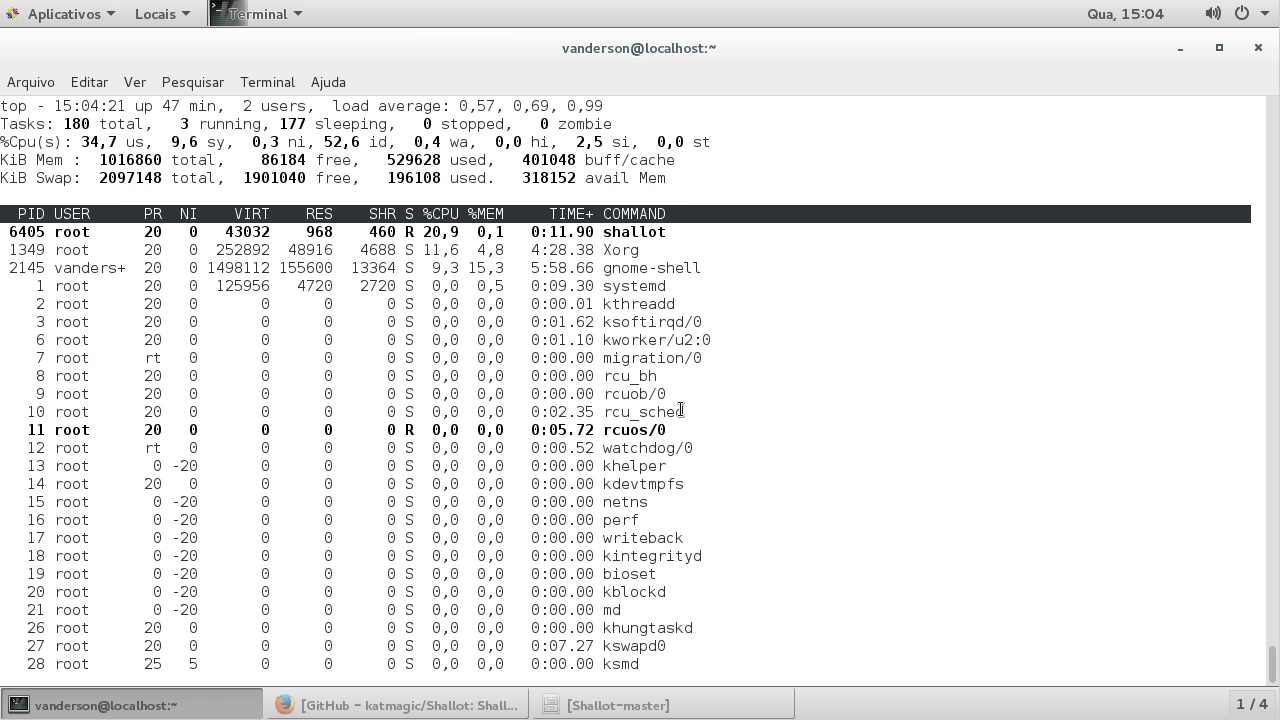
left_click_drag(79, 232, 674, 235)
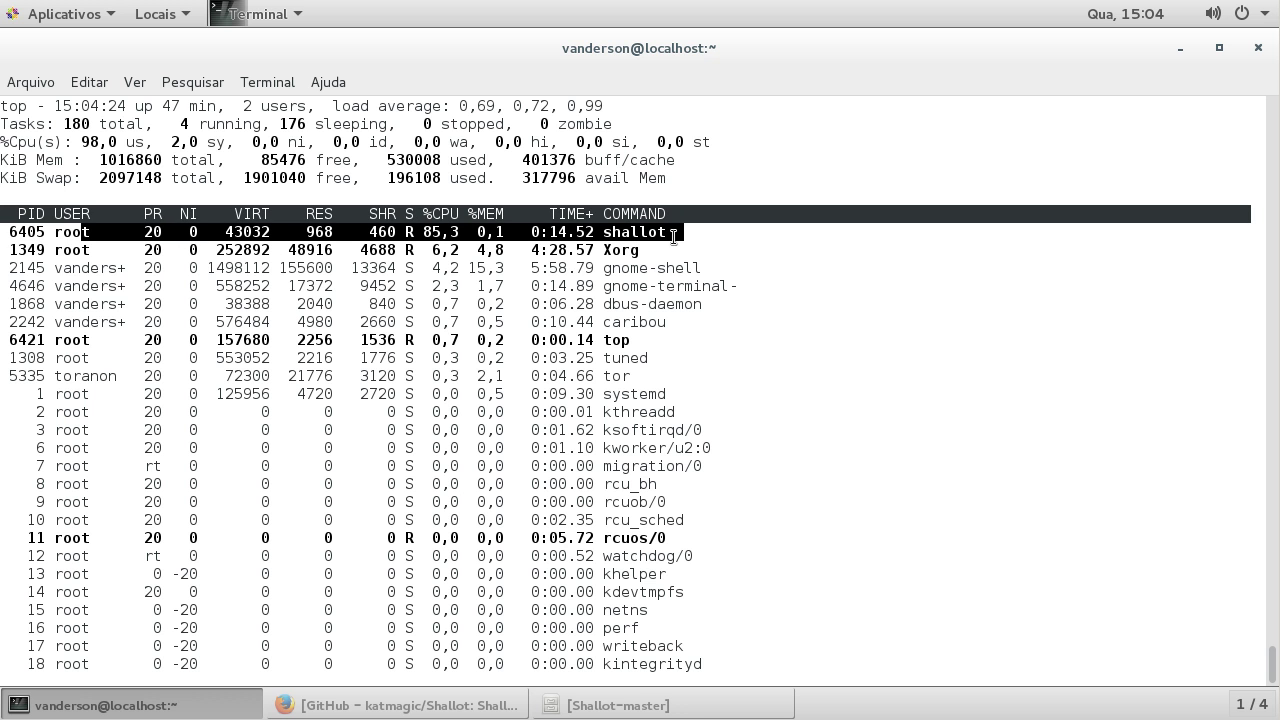
double_click(626, 232)
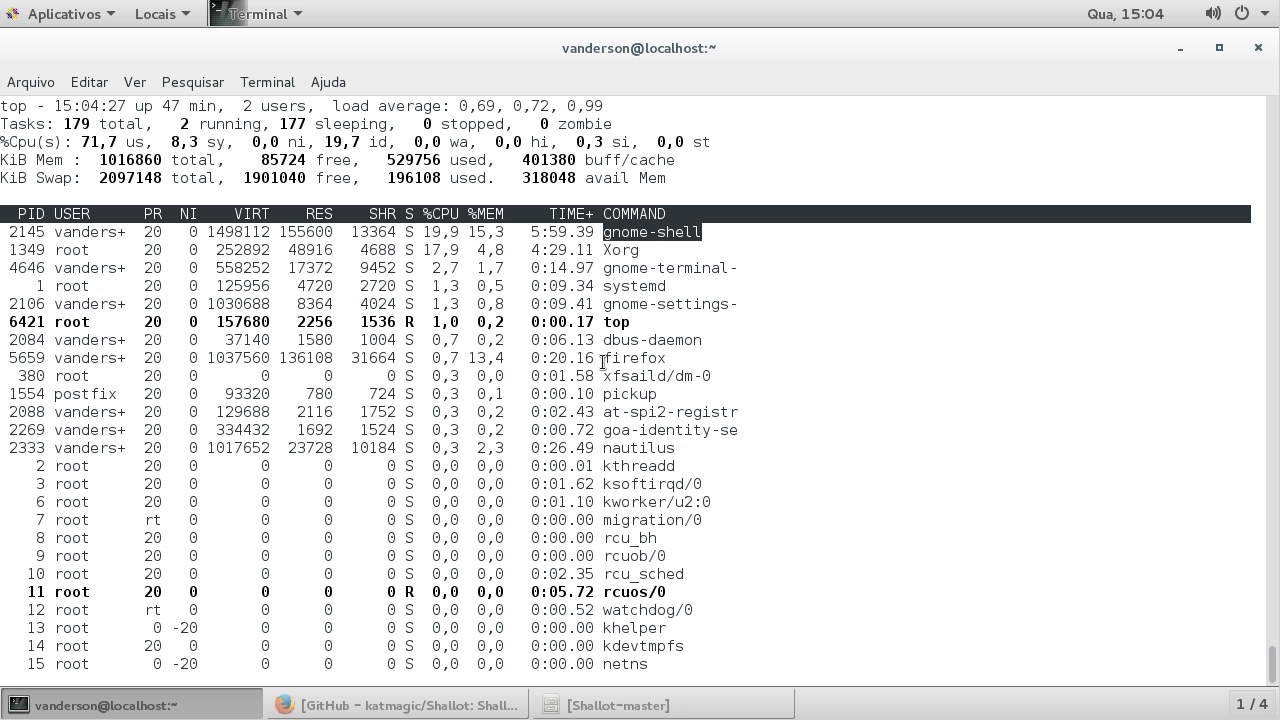
left_click(754, 497)
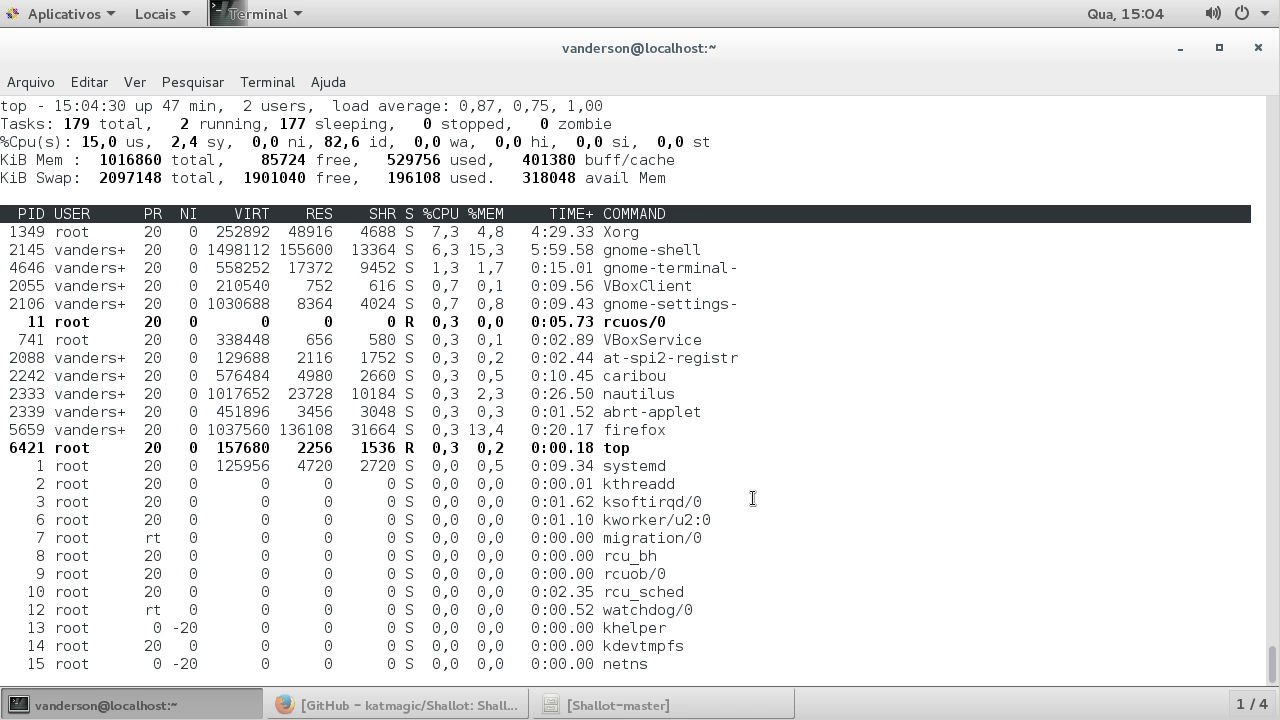
Step: Quit top, list files, and print private_key2 showing testebkohp2orzfh.onion and its key
type("q")
type("ls")
key("Return")
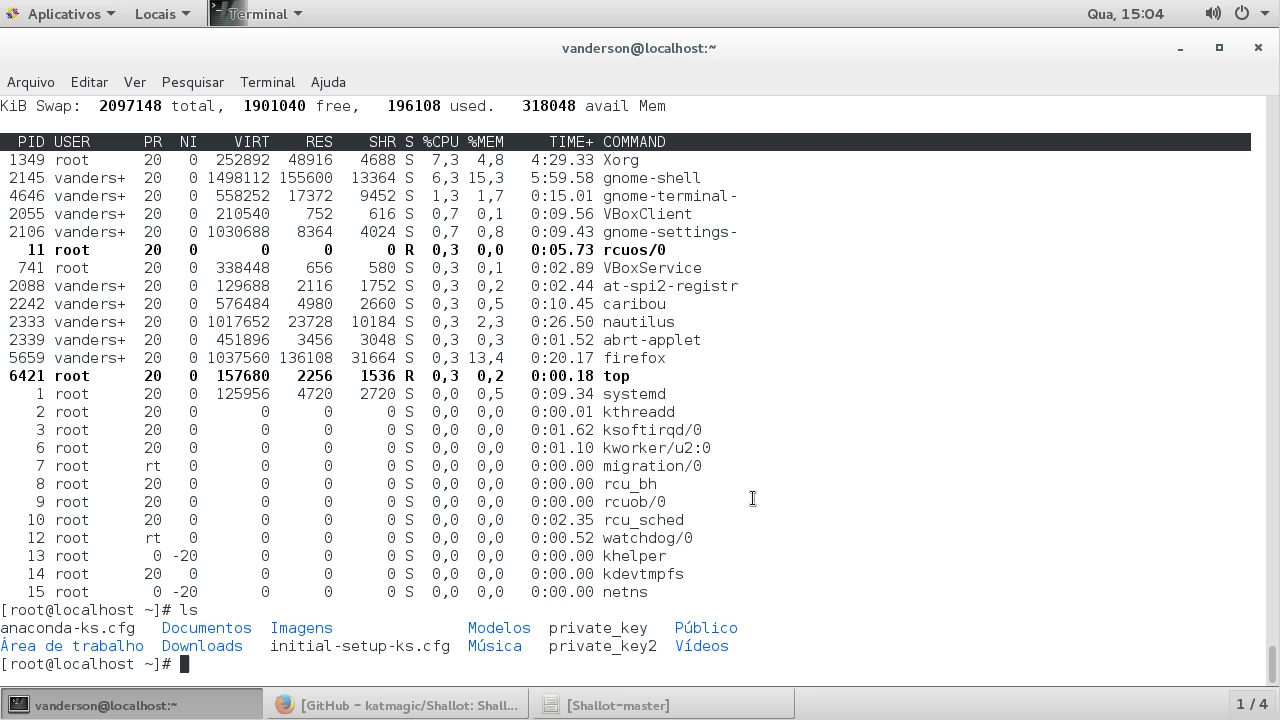
type("cat p")
key("Tab")
type("2")
key("Return")
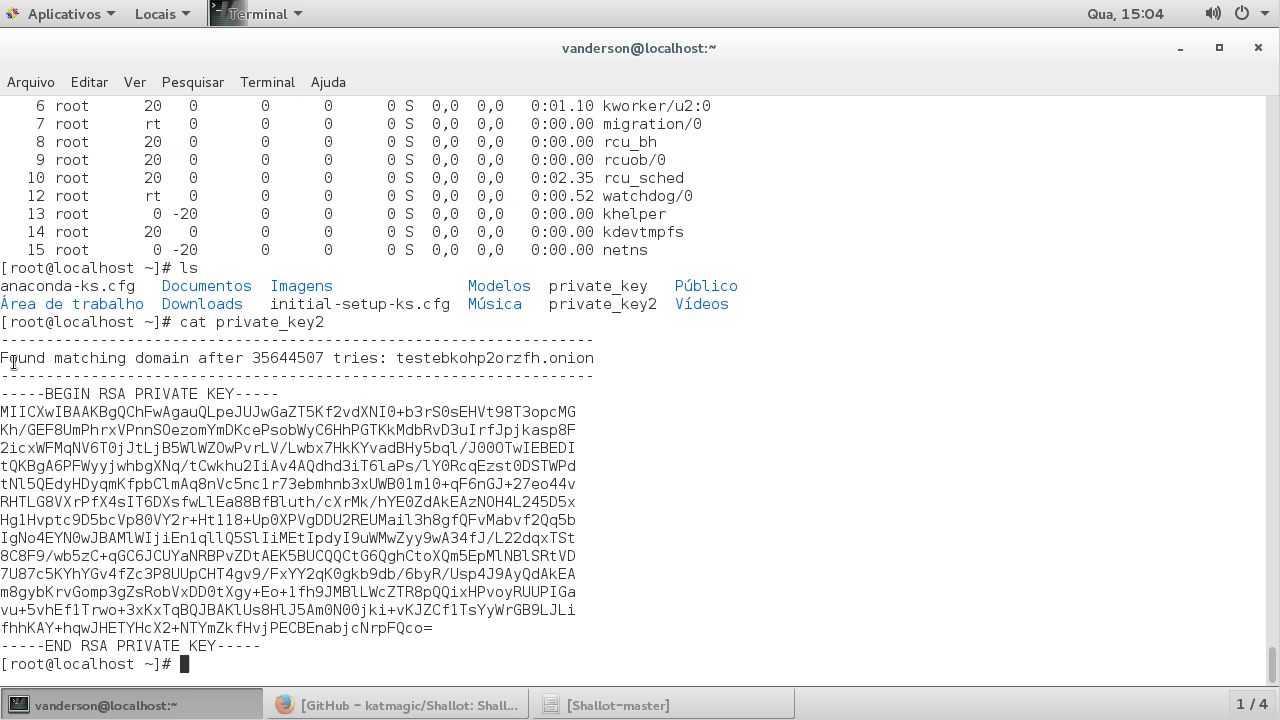
Step: Copy private_key2's RSA key block from BEGIN to END via the Copiar menu item
left_click_drag(3, 393, 307, 641)
left_click(410, 554)
left_click_drag(3, 393, 260, 648)
right_click(340, 318)
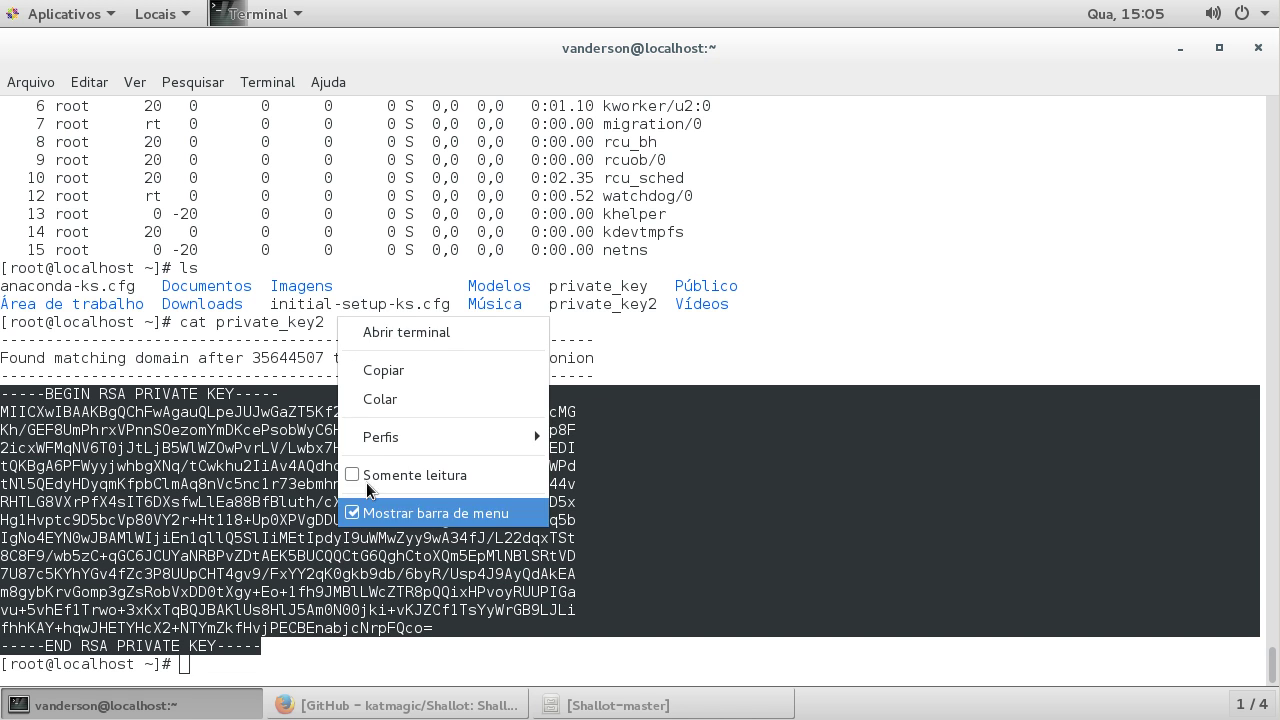
left_click(390, 370)
Step: Open /var/lib/tor/hidden_service/private_key in vim
type("vim ")
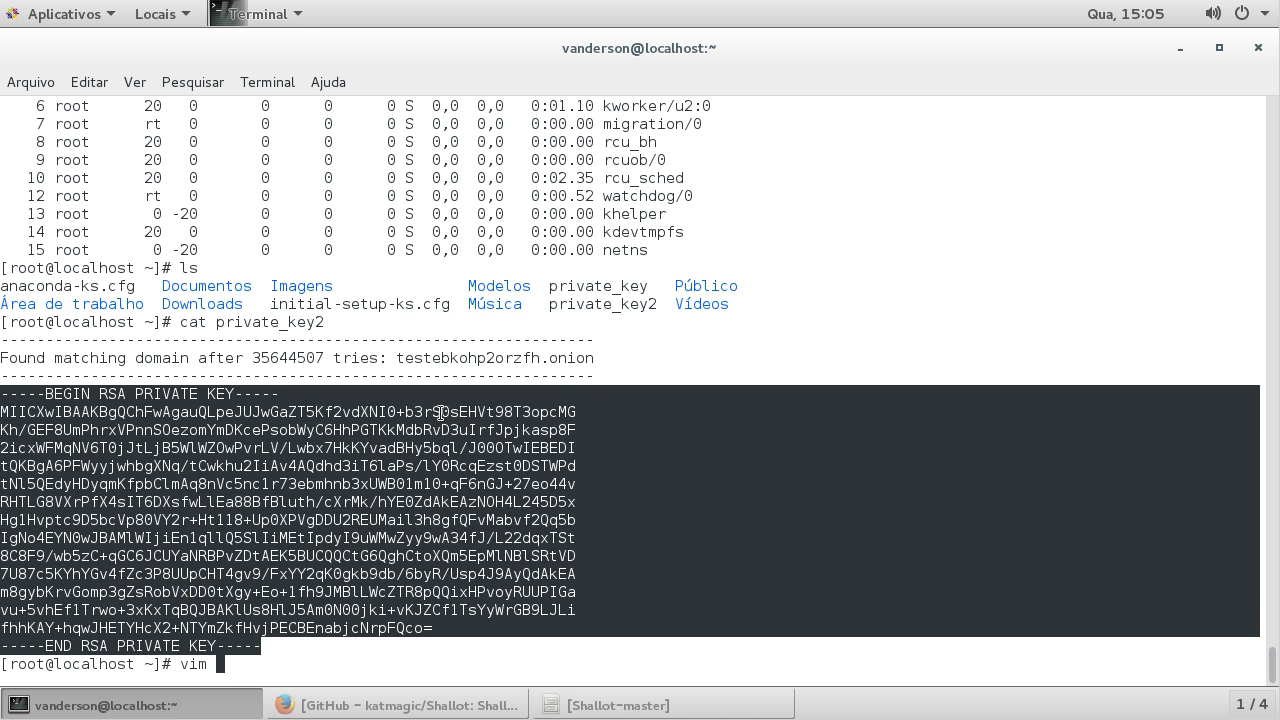
type("/var/lib/tor/h")
key("Tab")
type("p")
key("Tab")
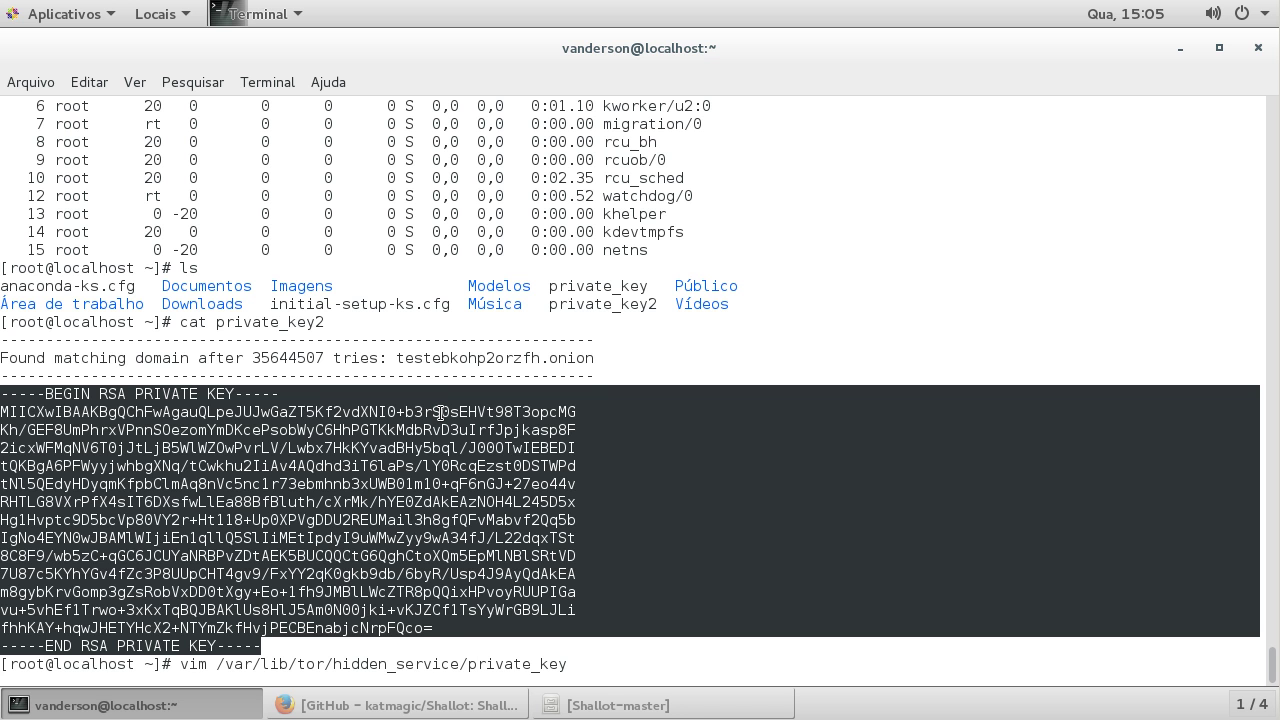
key("Return")
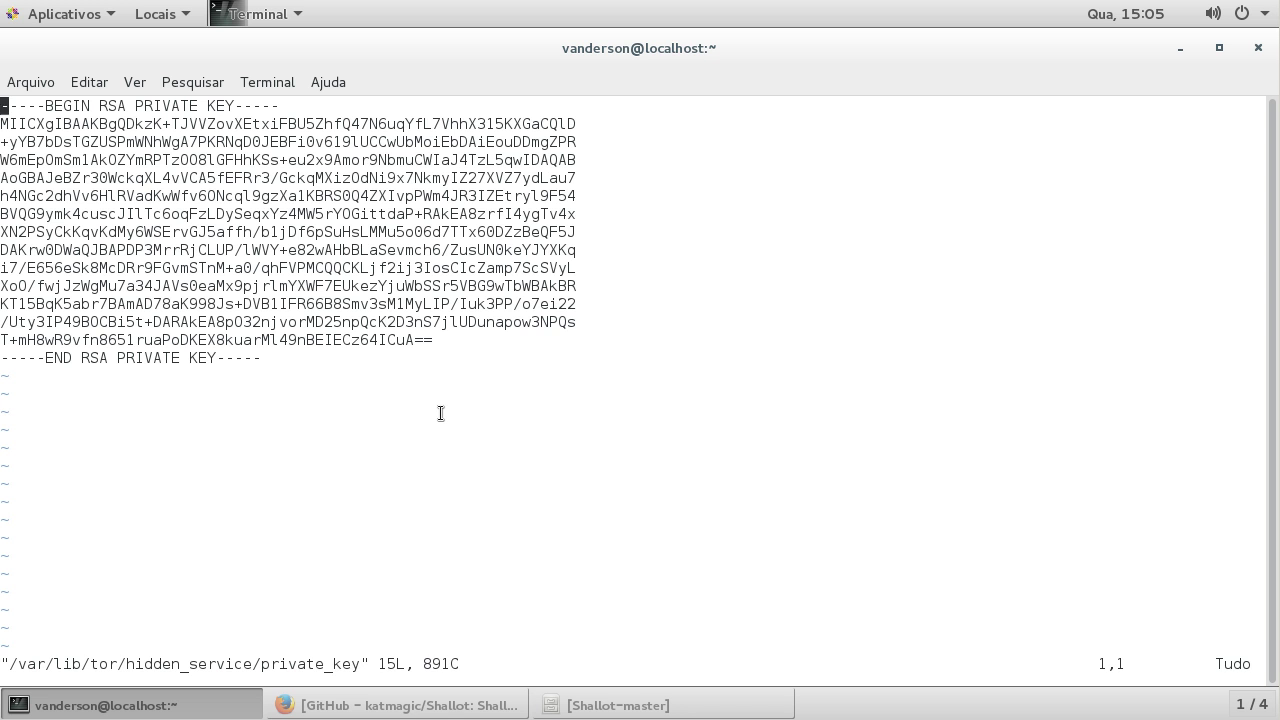
Step: Quit vim, stop Tor with 'service tor stop', and recall the vim private_key command
type(":q")
key("Return")
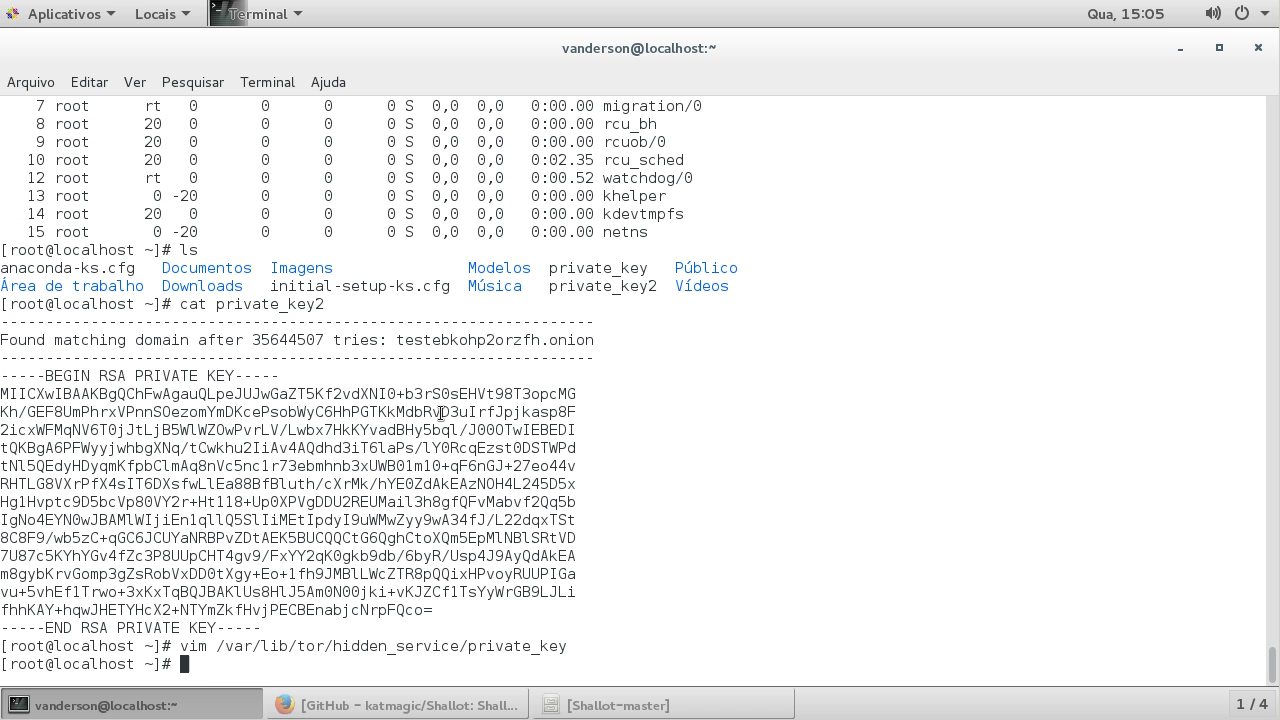
type("service tor stop")
key("Return")
key("Up")
key("Up")
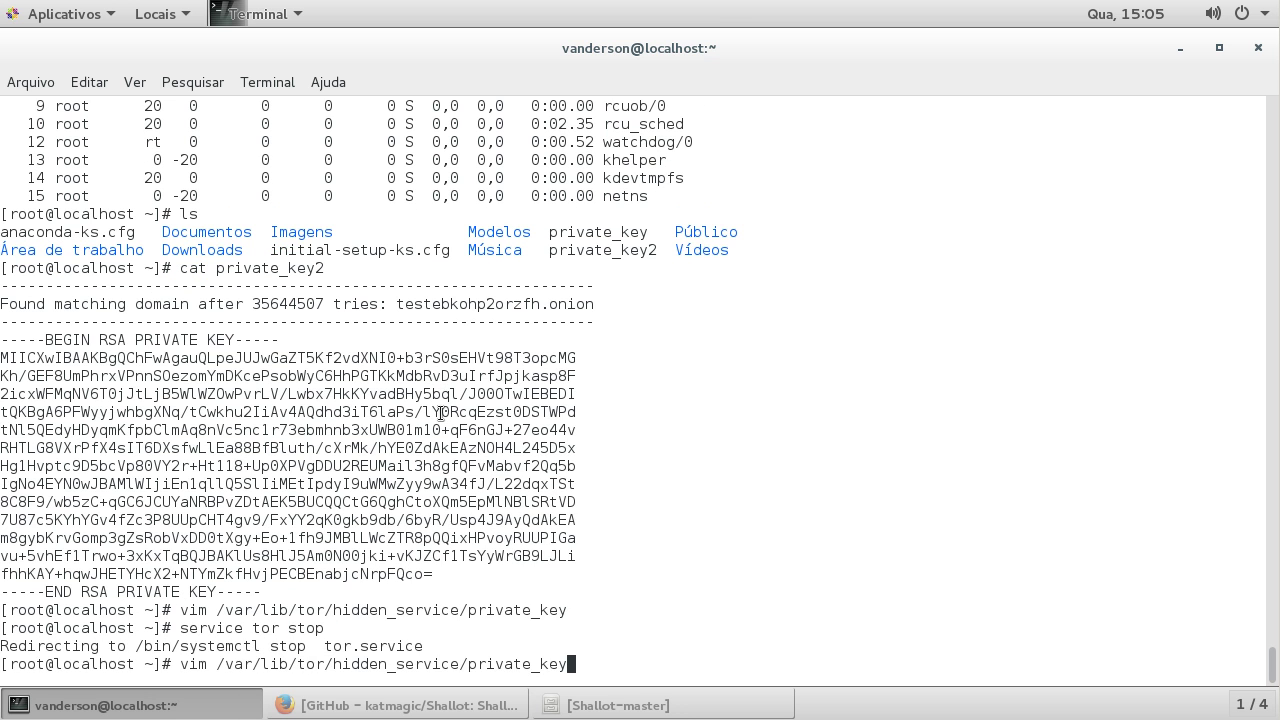
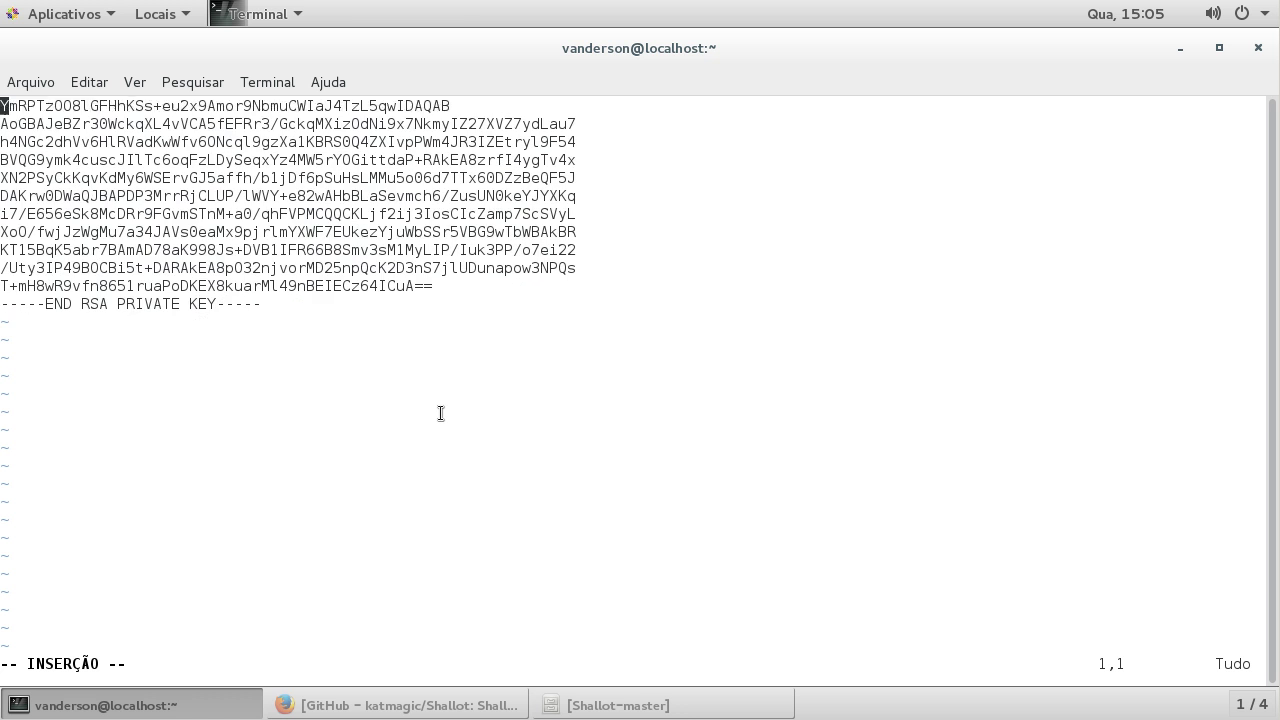
Step: Delete the old private key lines from the file in vim
key("Delete")
key("Delete")
key("Delete")
key("Delete")
key("Delete")
key("Delete")
key("Delete")
key("Delete")
key("Delete")
key("Delete")
key("Delete")
key("Delete")
key("Delete")
key("Delete")
key("Delete")
key("Delete")
key("Delete")
key("Delete")
key("Delete")
key("Delete")
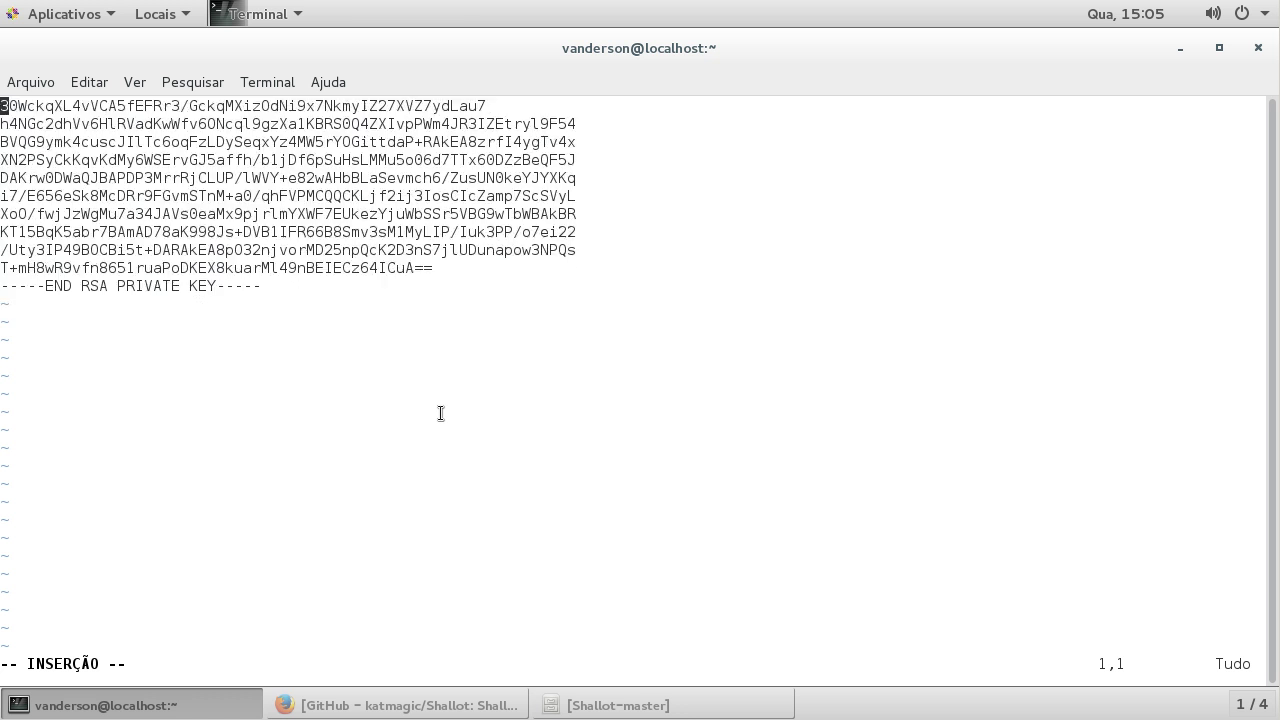
key("Delete")
key("Delete")
key("Delete")
key("Delete")
key("Delete")
key("Delete")
key("Delete")
key("Delete")
key("Delete")
key("Delete")
key("Delete")
key("Delete")
key("Delete")
key("Delete")
key("Delete")
key("Delete")
key("Delete")
key("Delete")
key("Delete")
key("Delete")
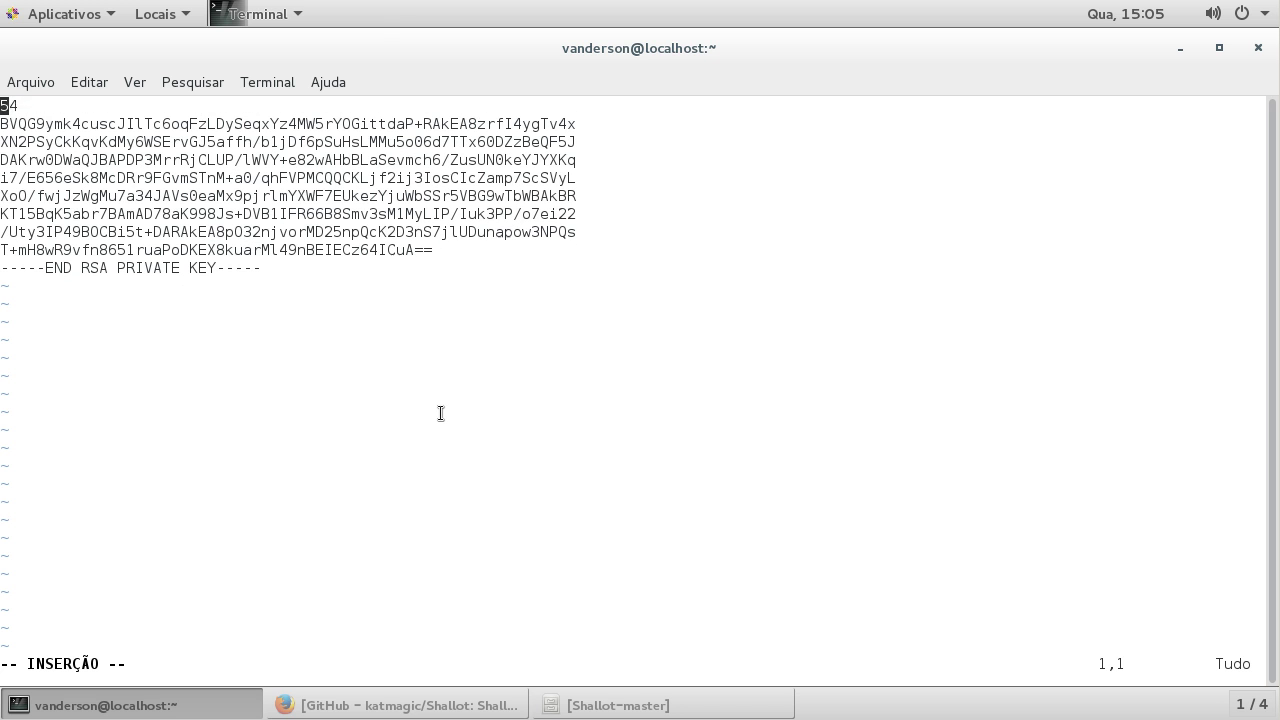
key("Delete")
key("Delete")
key("Delete")
key("Delete")
key("Delete")
key("Delete")
key("Delete")
key("Delete")
key("Delete")
key("Delete")
key("Delete")
key("Delete")
key("Delete")
key("Delete")
key("Delete")
key("Delete")
key("Delete")
key("Delete")
key("Delete")
key("Delete")
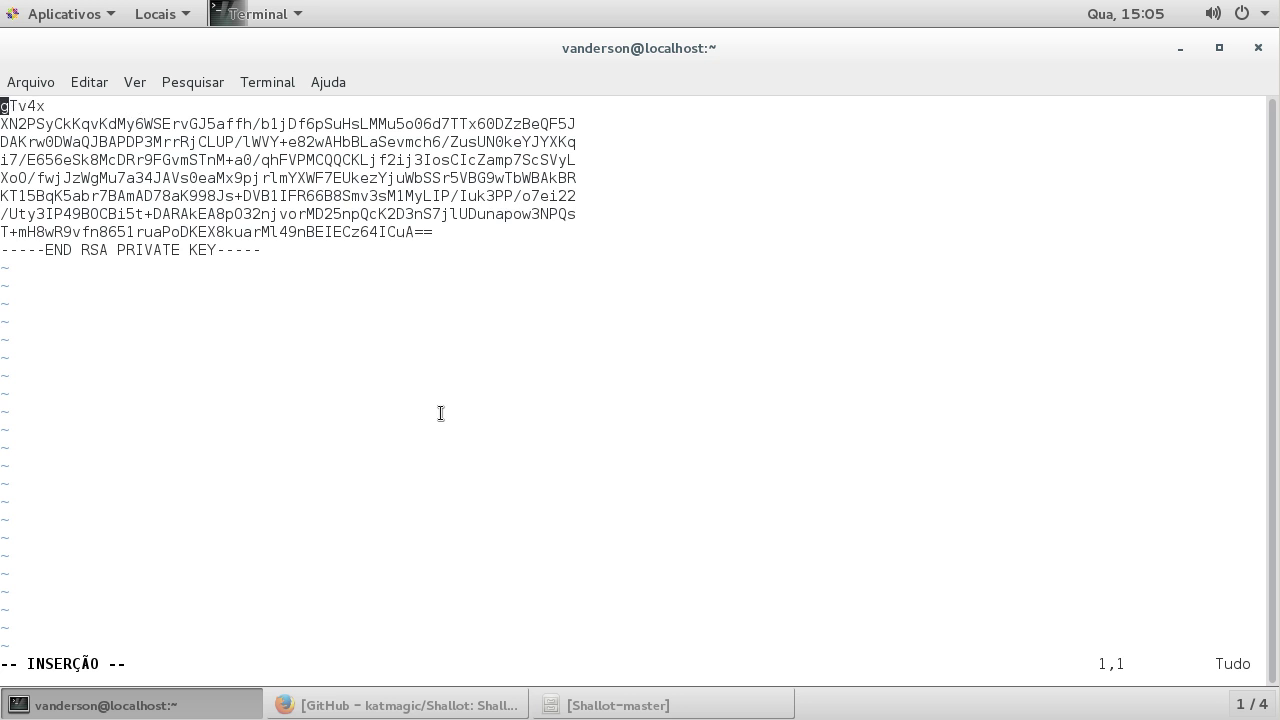
key("Delete")
key("Delete")
key("Delete")
key("Delete")
key("Delete")
key("Delete")
key("Delete")
key("Delete")
key("Delete")
key("Delete")
key("Delete")
key("Delete")
key("Delete")
key("Delete")
key("Delete")
key("Delete")
key("Delete")
key("Delete")
key("Delete")
key("Delete")
key("Delete")
key("Delete")
key("Delete")
key("Delete")
key("Delete")
key("Delete")
key("Delete")
key("Delete")
key("Delete")
key("Delete")
key("Delete")
key("Delete")
key("Delete")
key("Delete")
key("Delete")
key("Delete")
key("Delete")
key("Delete")
key("Delete")
key("Delete")
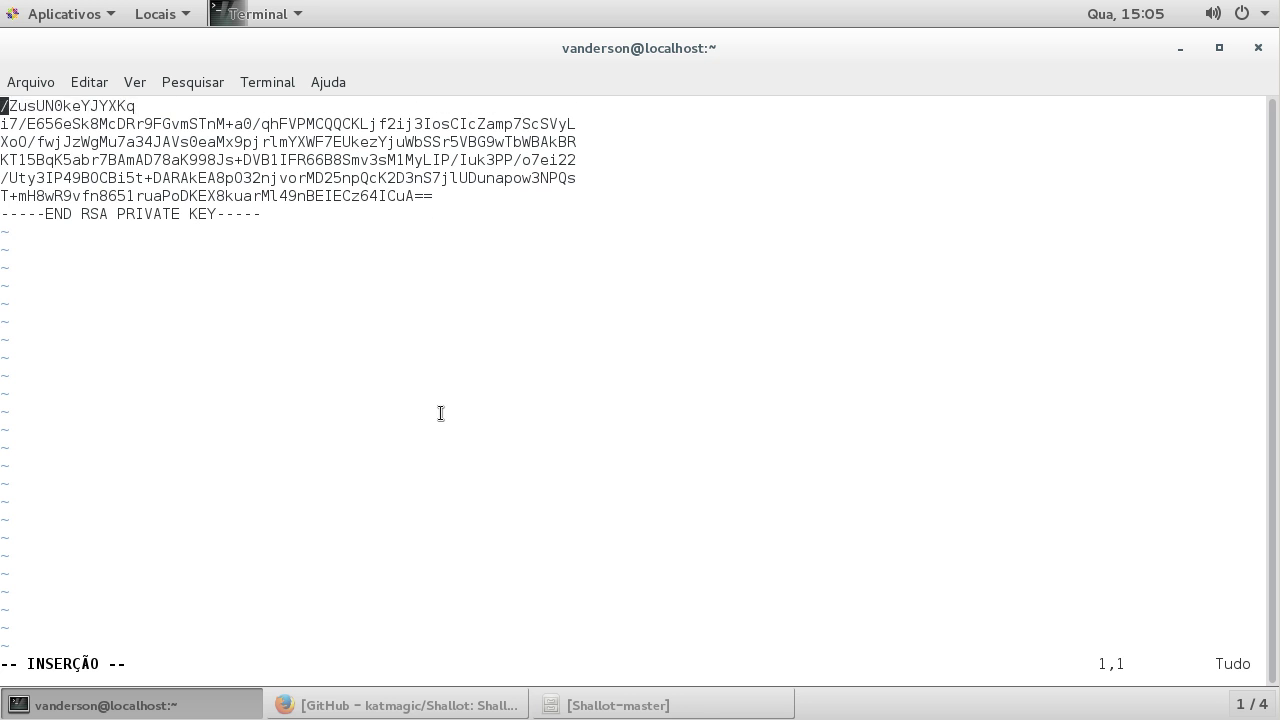
key("Delete")
key("Delete")
key("Delete")
key("Delete")
key("Delete")
key("Delete")
key("Delete")
key("Delete")
key("Delete")
key("Delete")
key("Delete")
key("Delete")
key("Delete")
key("Delete")
key("Delete")
key("Delete")
key("Delete")
key("Delete")
key("Delete")
key("Delete")
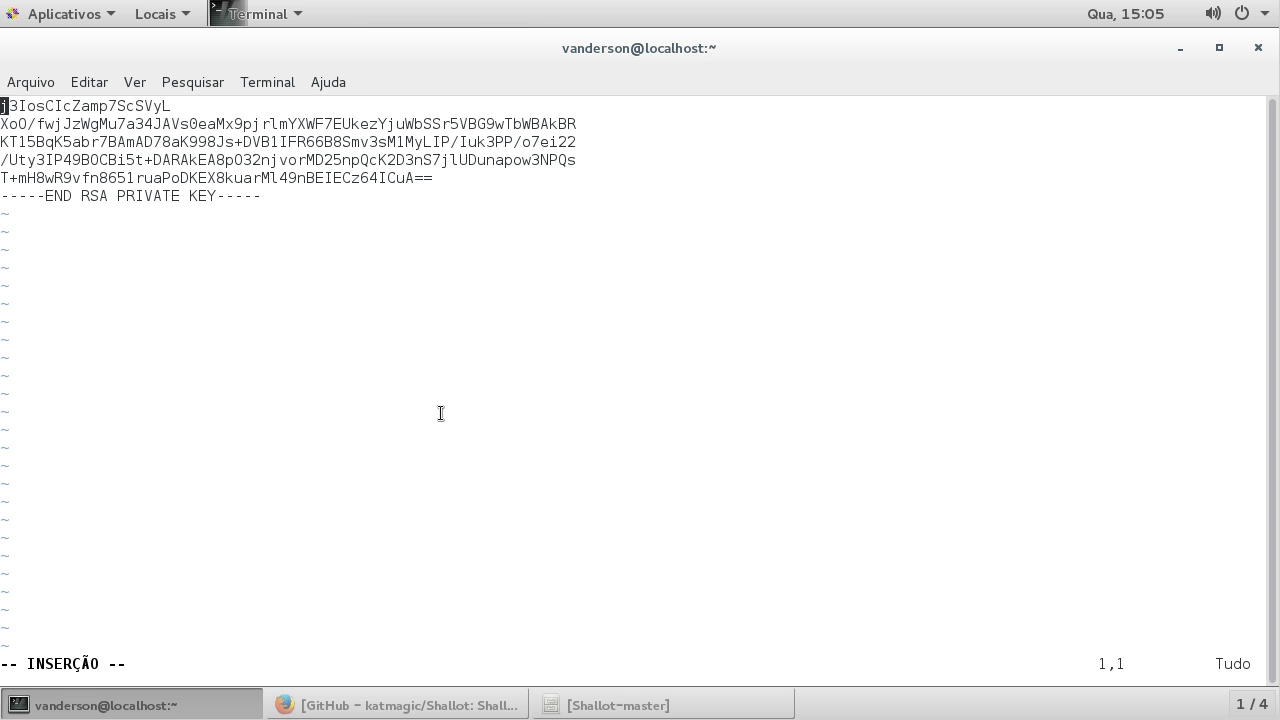
key("Delete")
key("Delete")
key("Delete")
key("Delete")
key("Delete")
key("Delete")
key("Delete")
key("Delete")
key("Delete")
key("Delete")
key("Delete")
key("Delete")
key("Delete")
key("Delete")
key("Delete")
key("Delete")
key("Delete")
key("Delete")
key("Delete")
key("Delete")
key("Delete")
key("Delete")
key("Delete")
key("Delete")
key("Delete")
key("Delete")
key("Delete")
key("Delete")
key("Delete")
key("Delete")
key("Delete")
key("Delete")
key("Delete")
key("Delete")
key("Delete")
key("Delete")
key("Delete")
key("Delete")
key("Delete")
key("Delete")
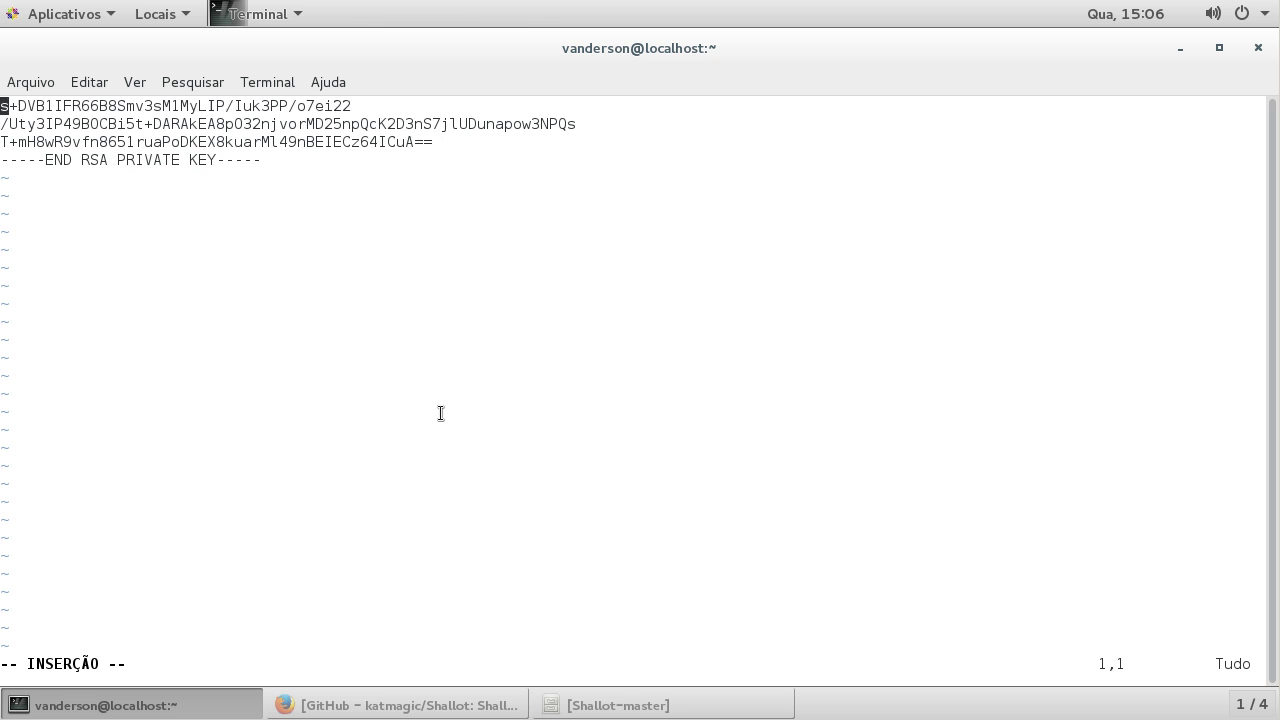
key("Delete")
key("Delete")
key("Delete")
key("Delete")
key("Delete")
key("Delete")
key("Delete")
key("Delete")
key("Delete")
key("Delete")
key("Delete")
key("Delete")
key("Delete")
key("Delete")
key("Delete")
key("Delete")
key("Delete")
key("Delete")
key("Delete")
key("Delete")
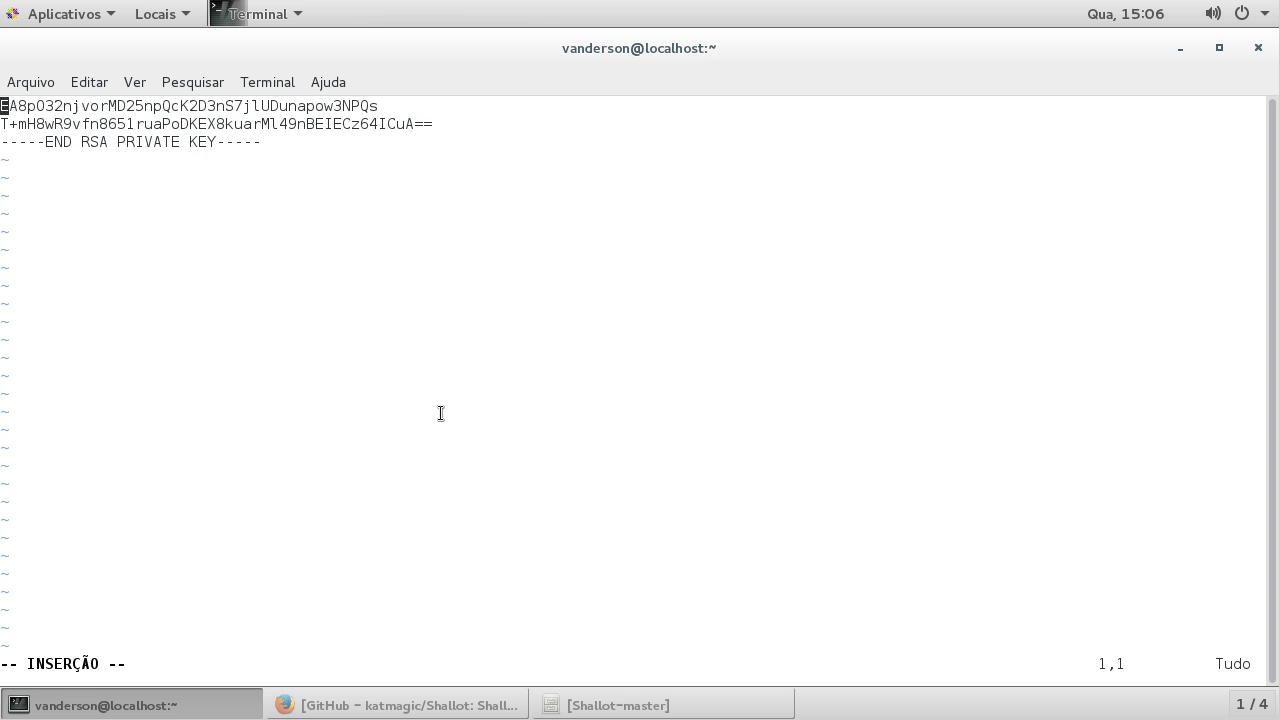
key("Delete")
key("Delete")
key("Delete")
key("Delete")
key("Delete")
key("Delete")
key("Delete")
key("Delete")
key("Delete")
key("Delete")
key("Delete")
key("Delete")
key("Delete")
key("Delete")
key("Delete")
key("Delete")
key("Delete")
key("Delete")
key("Delete")
key("Delete")
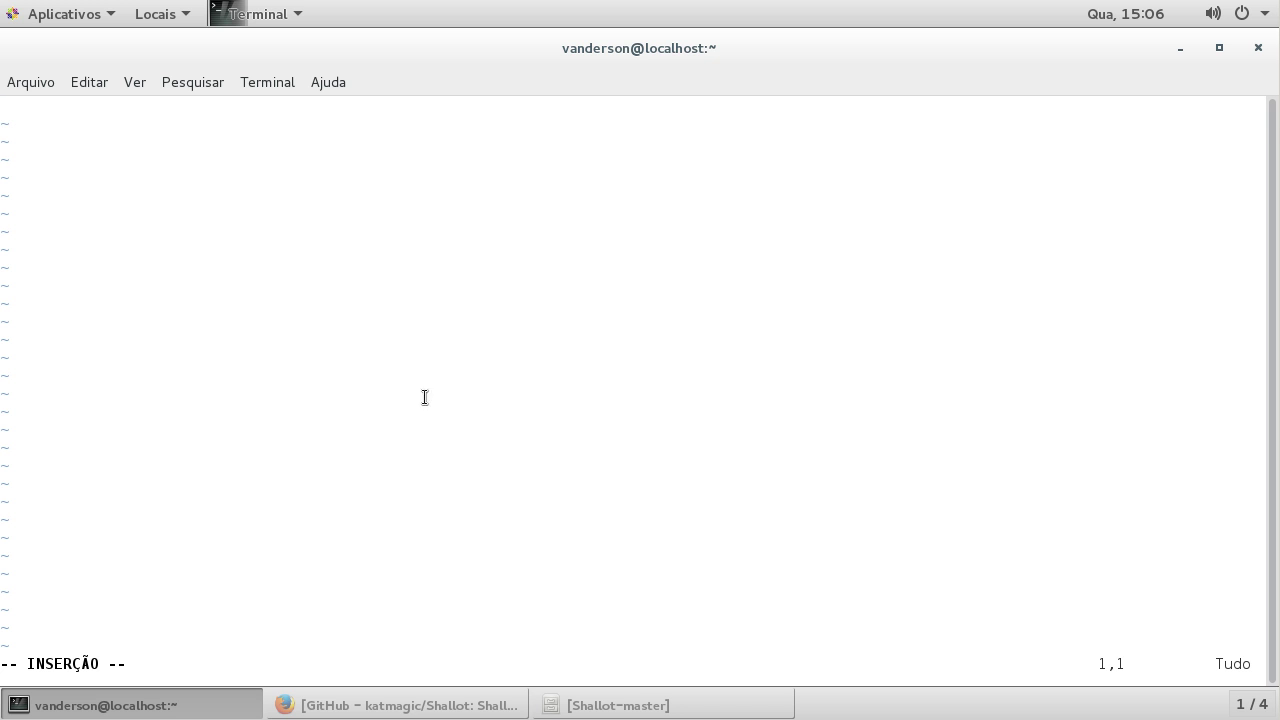
Step: Paste the new RSA private key into the file and save with :wq
right_click(397, 266)
left_click(422, 352)
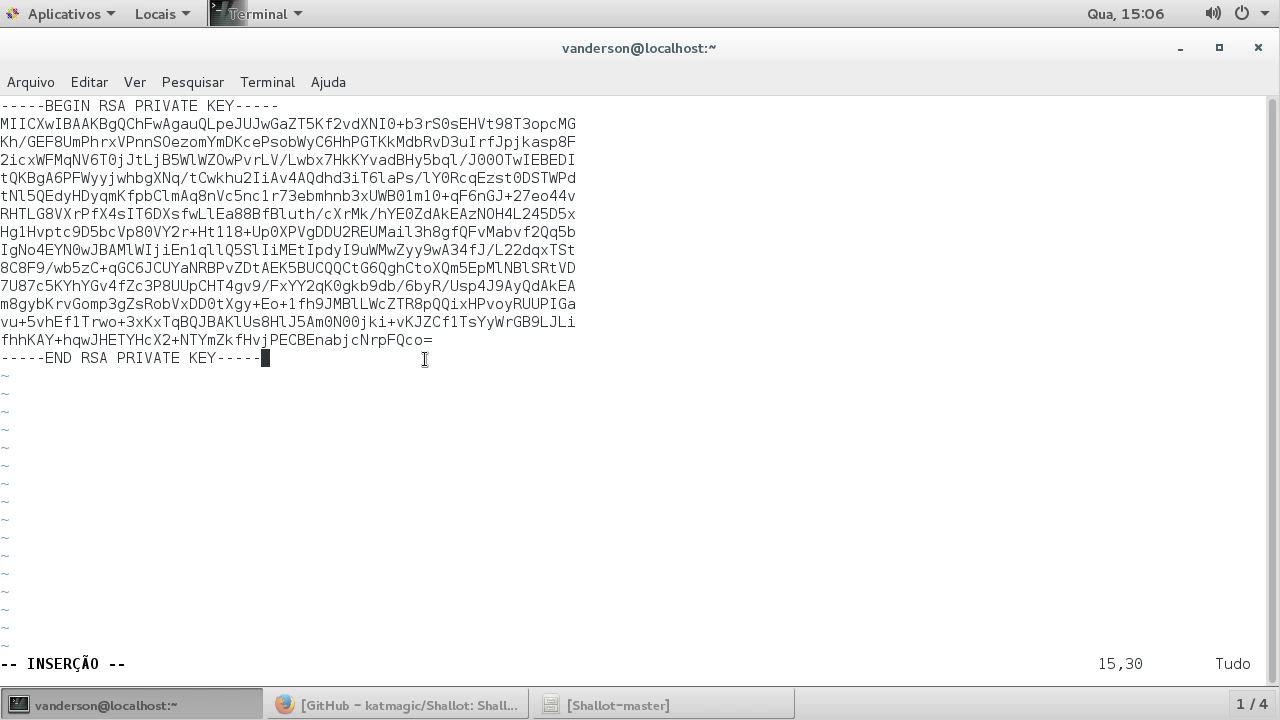
key("Escape")
type(":wq")
key("Return")
type("s")
type("ervice t")
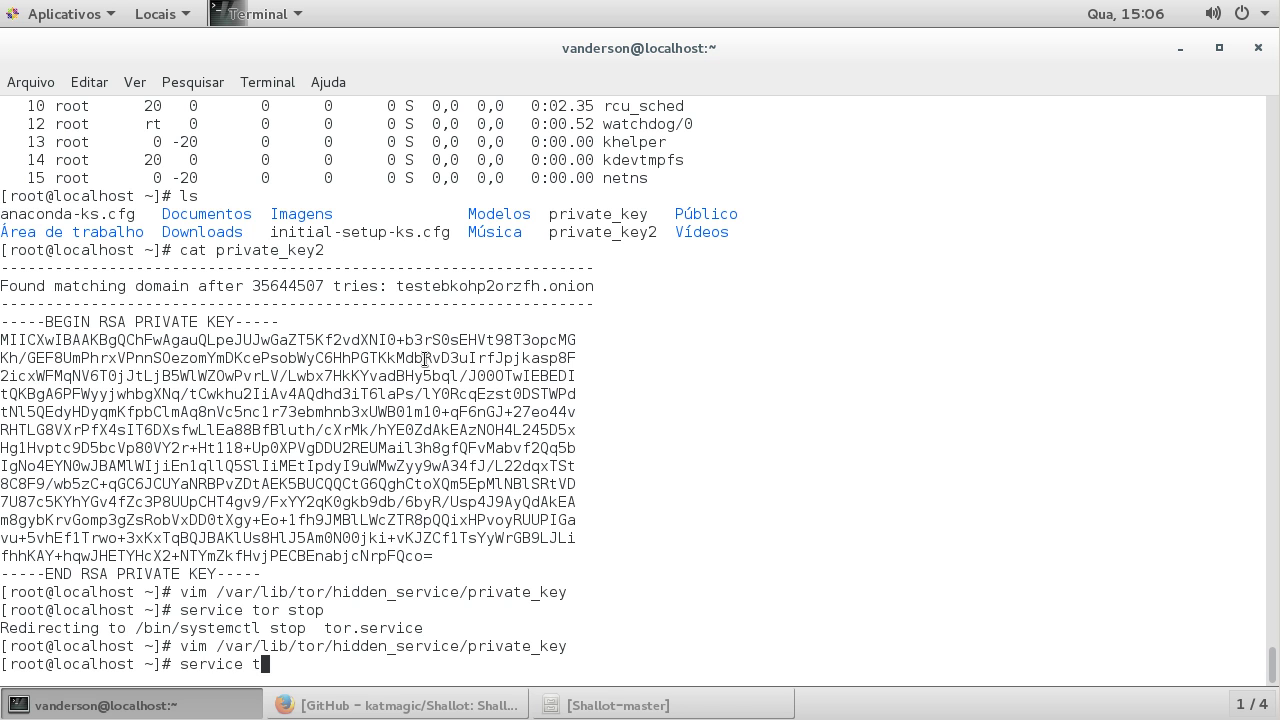
type("pr start")
Step: Start Tor and change into the /var/lib/tor/hidden_service/ directory
key("Return")
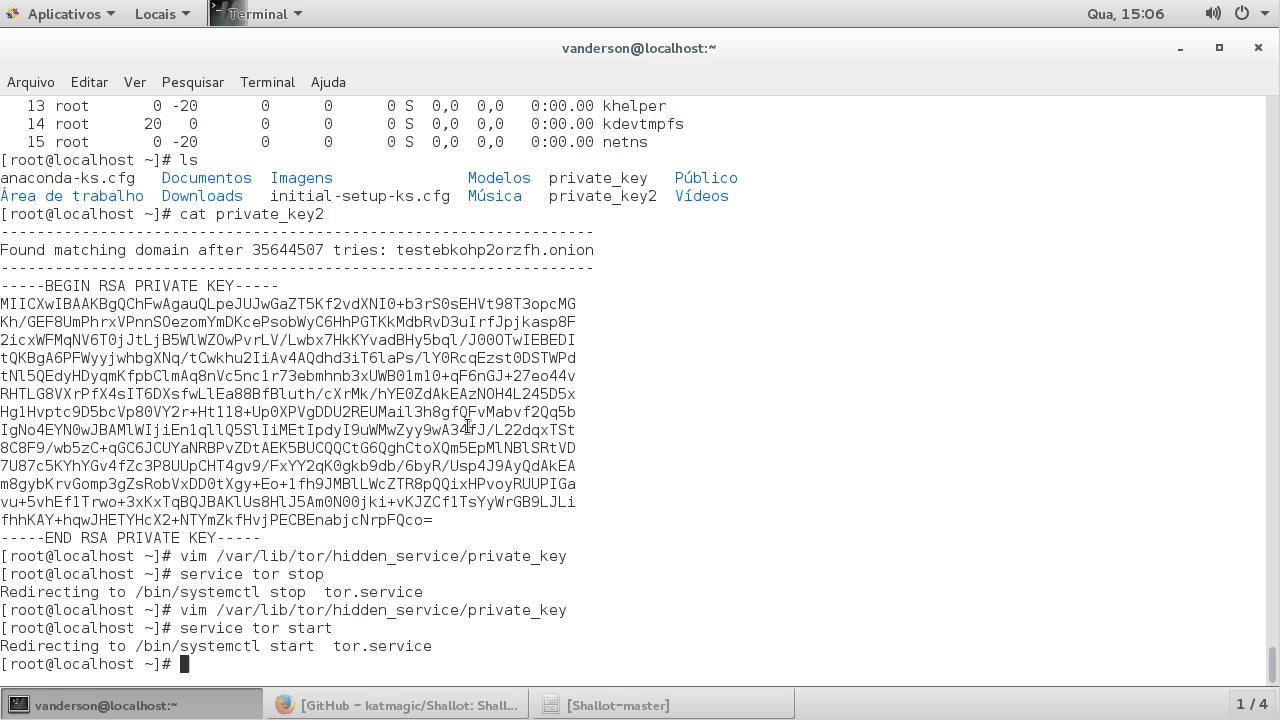
key("Up")
key("Up")
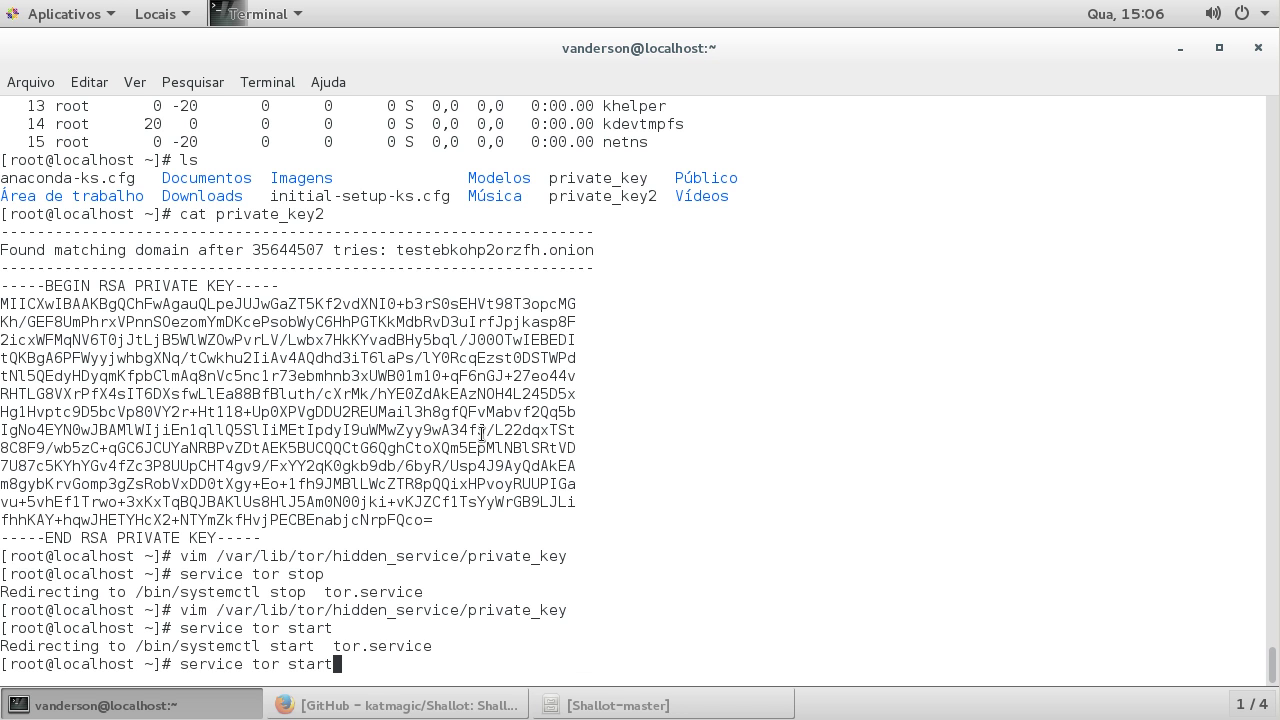
key("BackSpace")
key("BackSpace")
key("BackSpace")
key("BackSpace")
key("BackSpace")
key("BackSpace")
key("BackSpace")
key("BackSpace")
key("BackSpace")
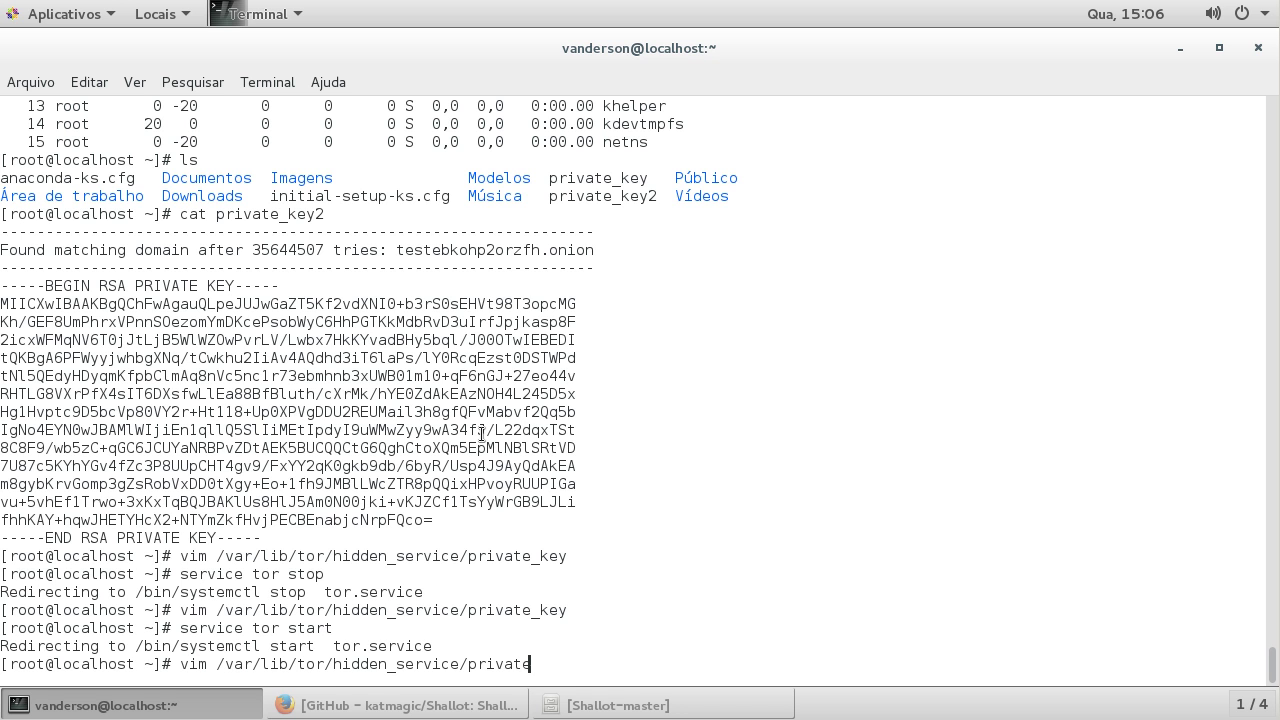
key("BackSpace")
key("BackSpace")
key("Left")
key("Left")
key("Left")
key("Left")
key("Left")
key("Left")
key("Left")
key("Left")
key("Left")
key("Left")
key("Left")
key("Left")
key("Left")
key("Left")
key("Left")
key("Left")
key("Left")
key("Left")
key("Left")
key("Left")
key("Right")
key("Right")
key("Right")
key("BackSpace")
key("BackSpace")
key("BackSpace")
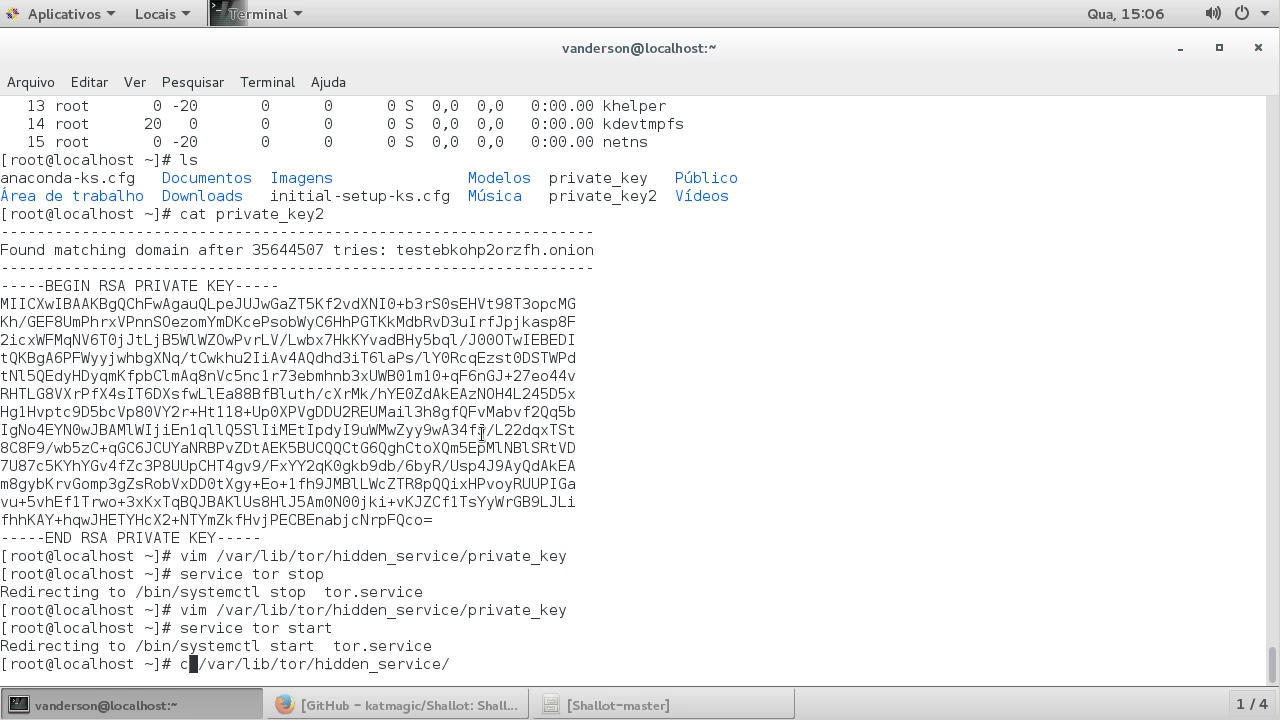
type("cd")
key("Return")
Step: List the folder and print the hostname file showing testebkohp2orzfh.onion
type("ls")
key("Return")
type("cat ho")
key("Tab")
key("Return")
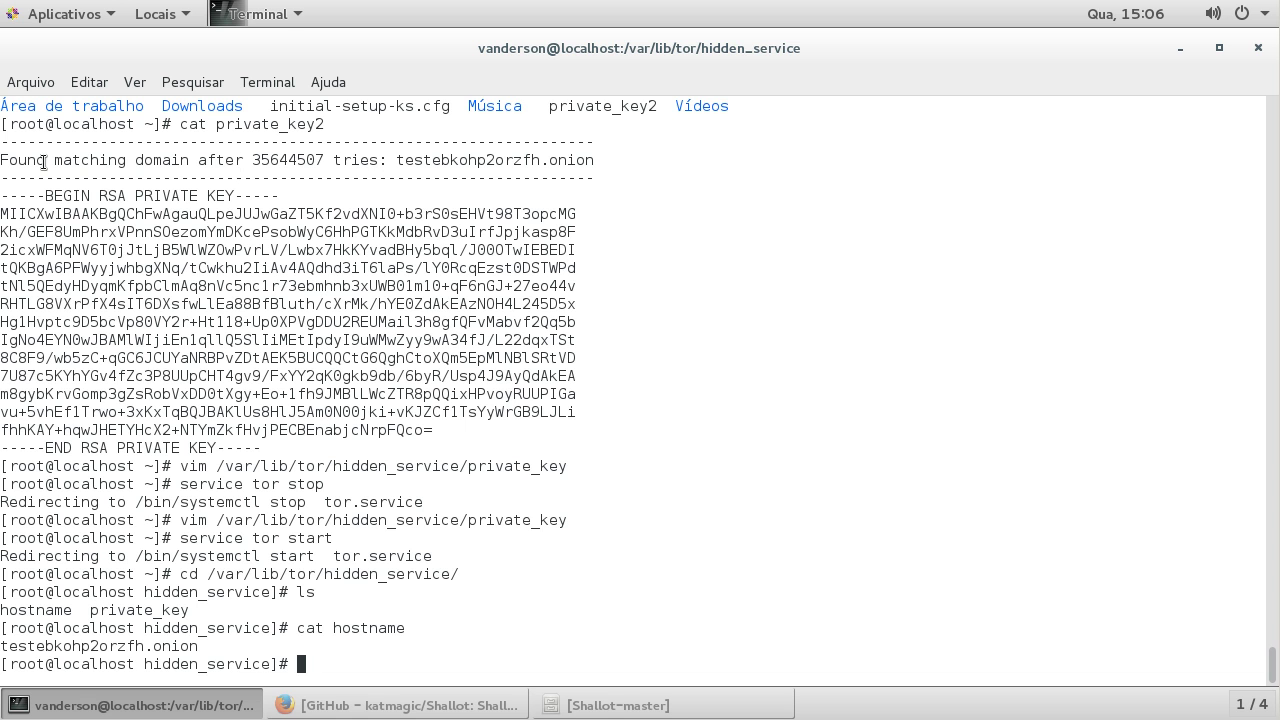
Step: Try selecting the found-domain, hostname and private_key lines in the terminal output
left_click_drag(30, 162, 654, 166)
left_click(358, 460)
left_click_drag(200, 646, 2, 646)
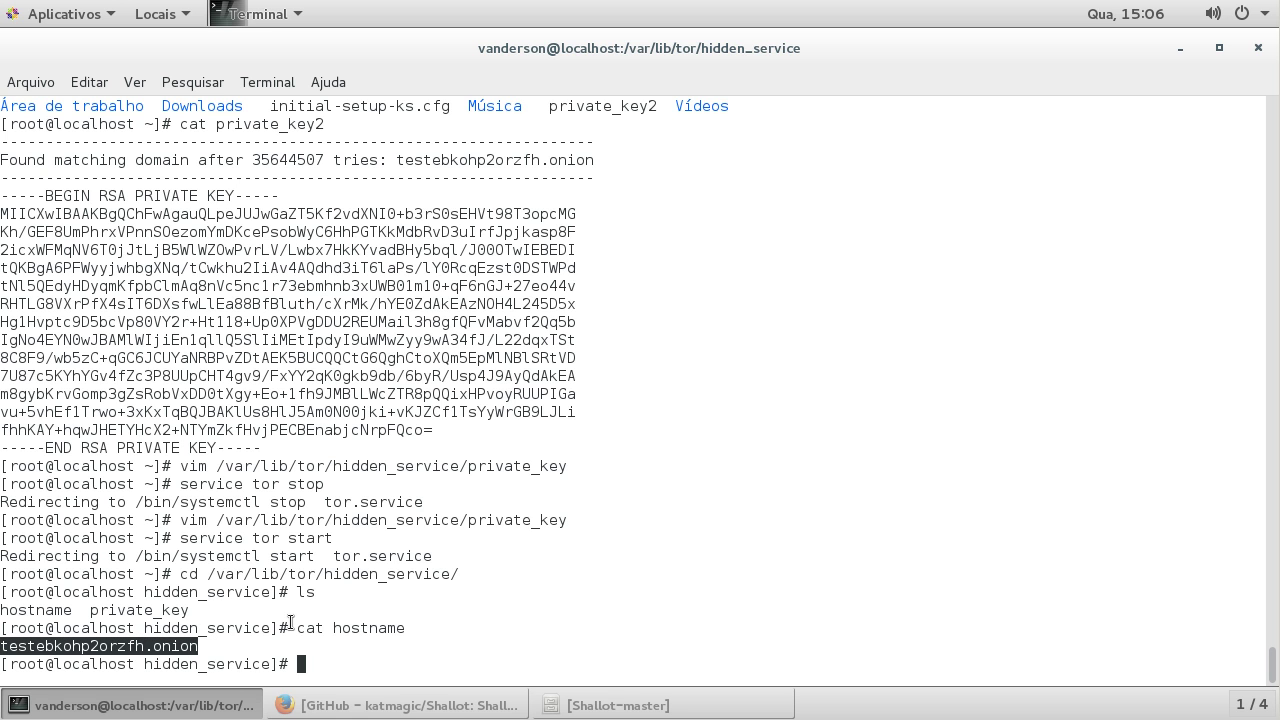
left_click(128, 614)
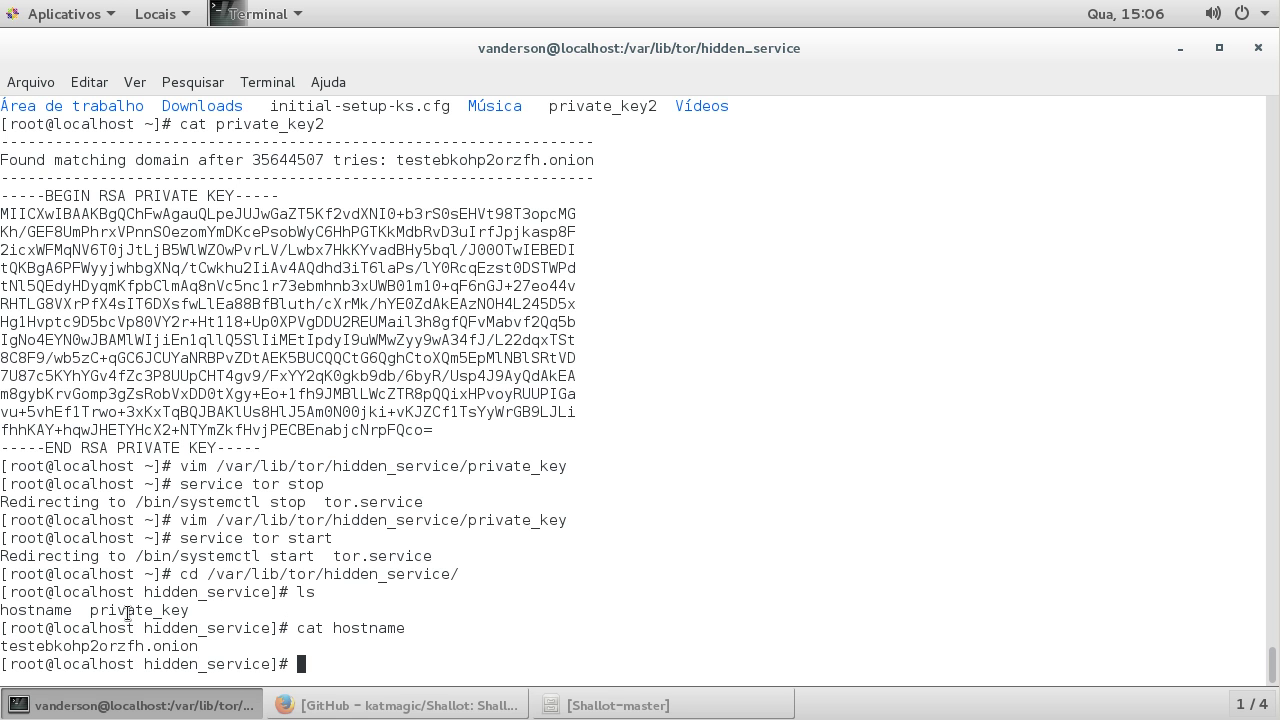
double_click(128, 610)
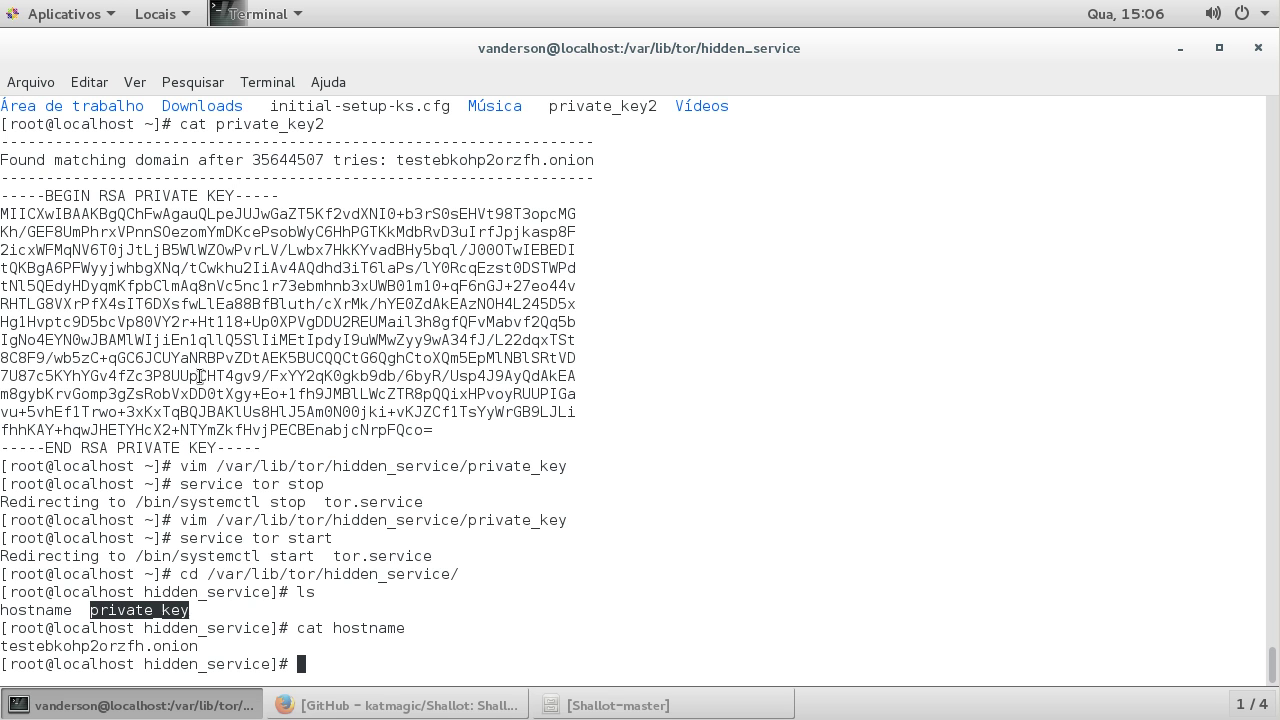
left_click(198, 521)
left_click_drag(178, 645, 38, 645)
left_click_drag(280, 160, 588, 162)
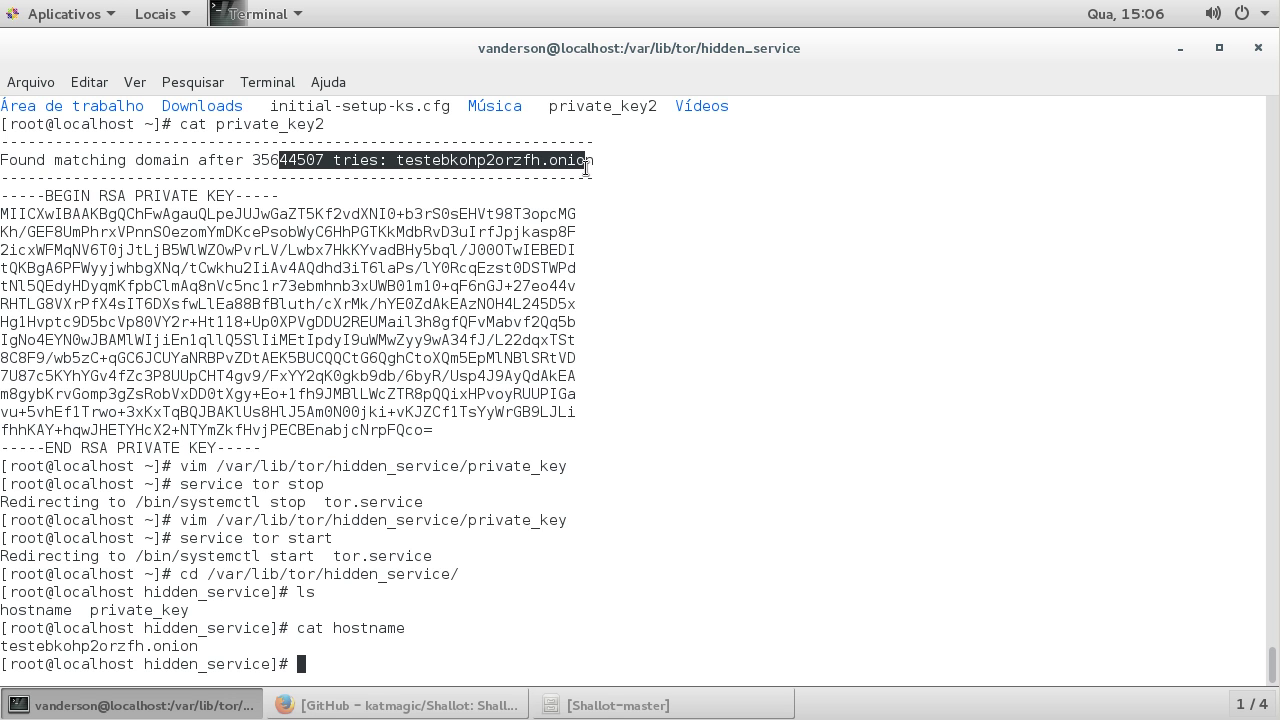
left_click(535, 217)
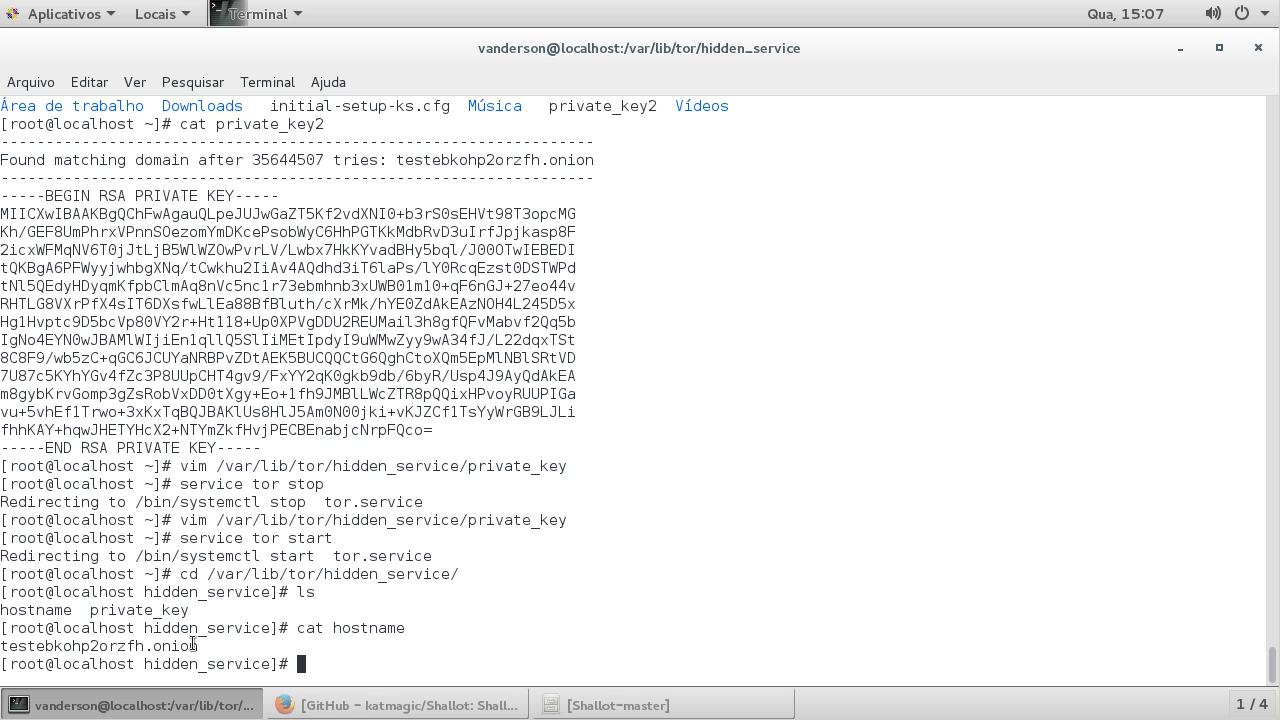
Step: Copy testebkohp2orzfh.onion and minimize the terminal to show the desktop
left_click_drag(196, 645, 3, 646)
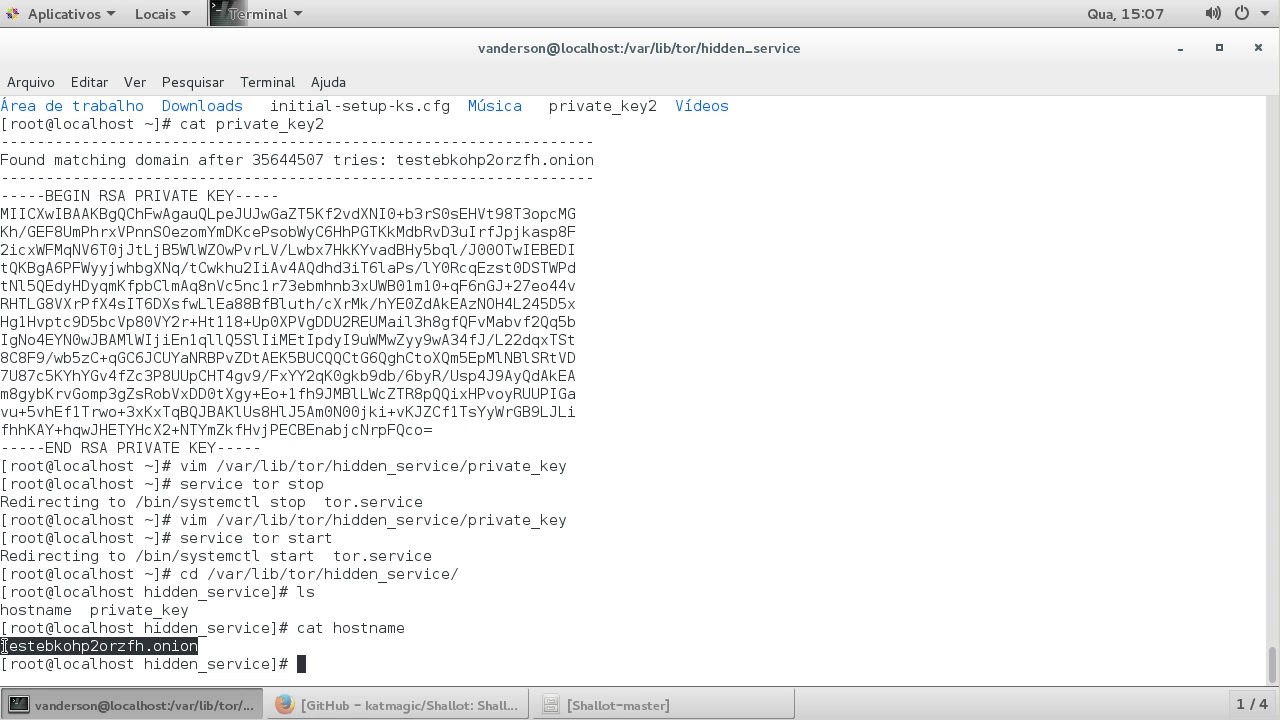
right_click(155, 646)
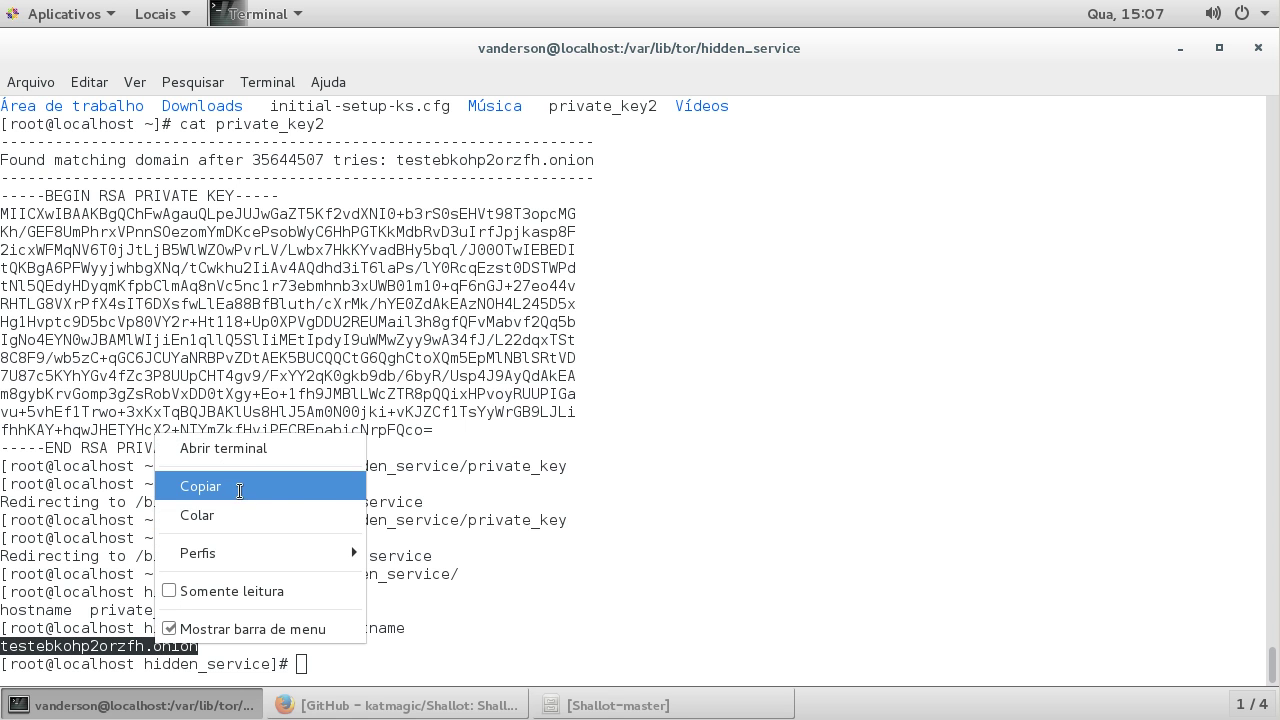
left_click(243, 484)
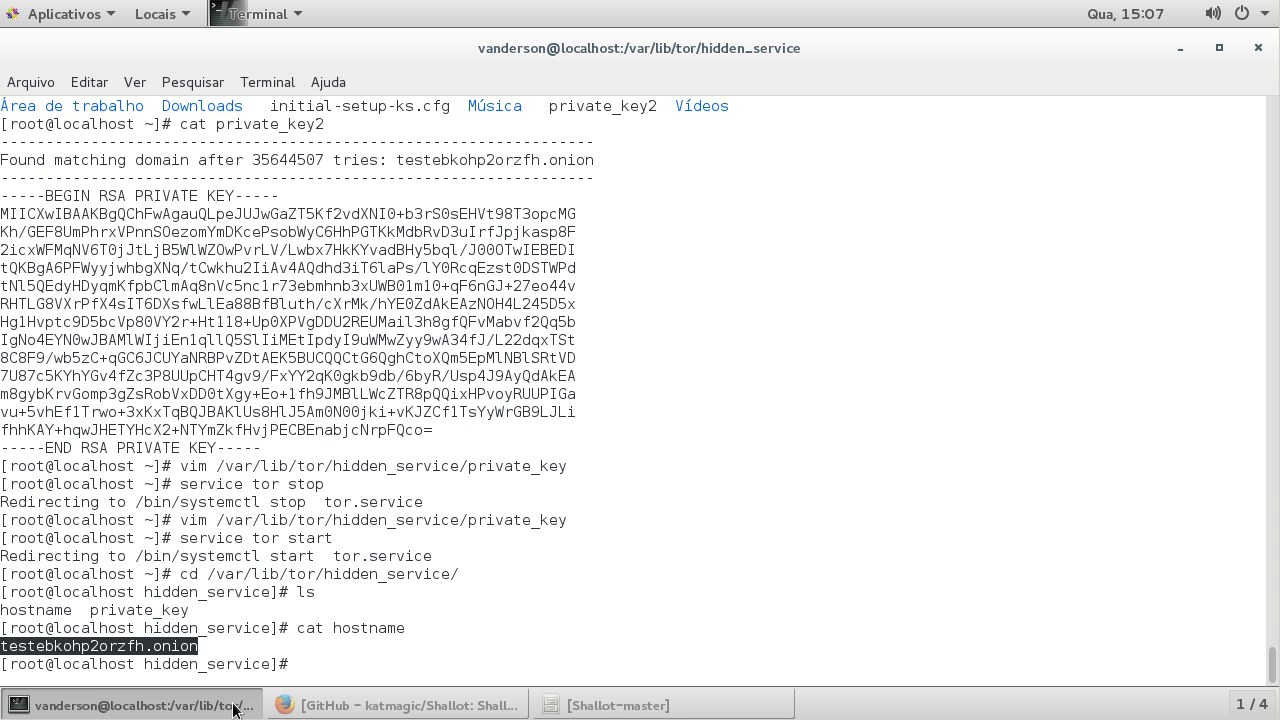
left_click(233, 706)
left_click(91, 278)
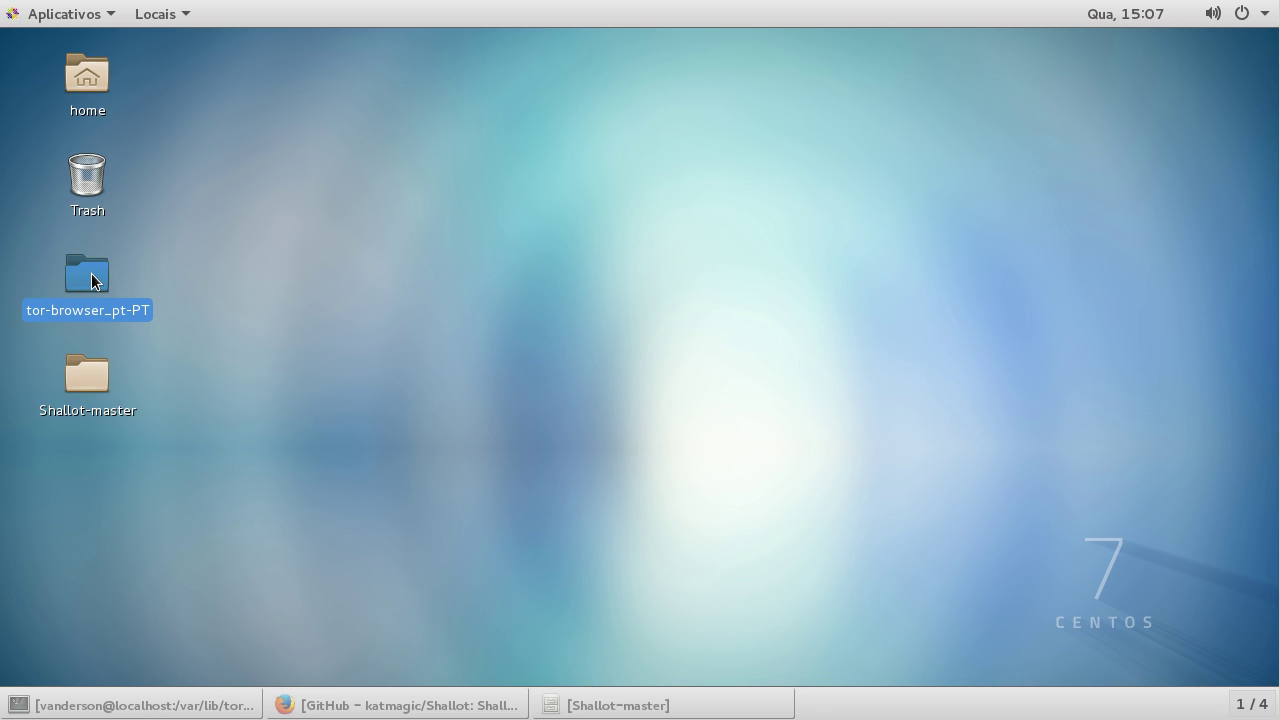
Step: Launch Tor Browser from tor-browser_pt-PT and paste-and-go to the onion address
double_click(91, 278)
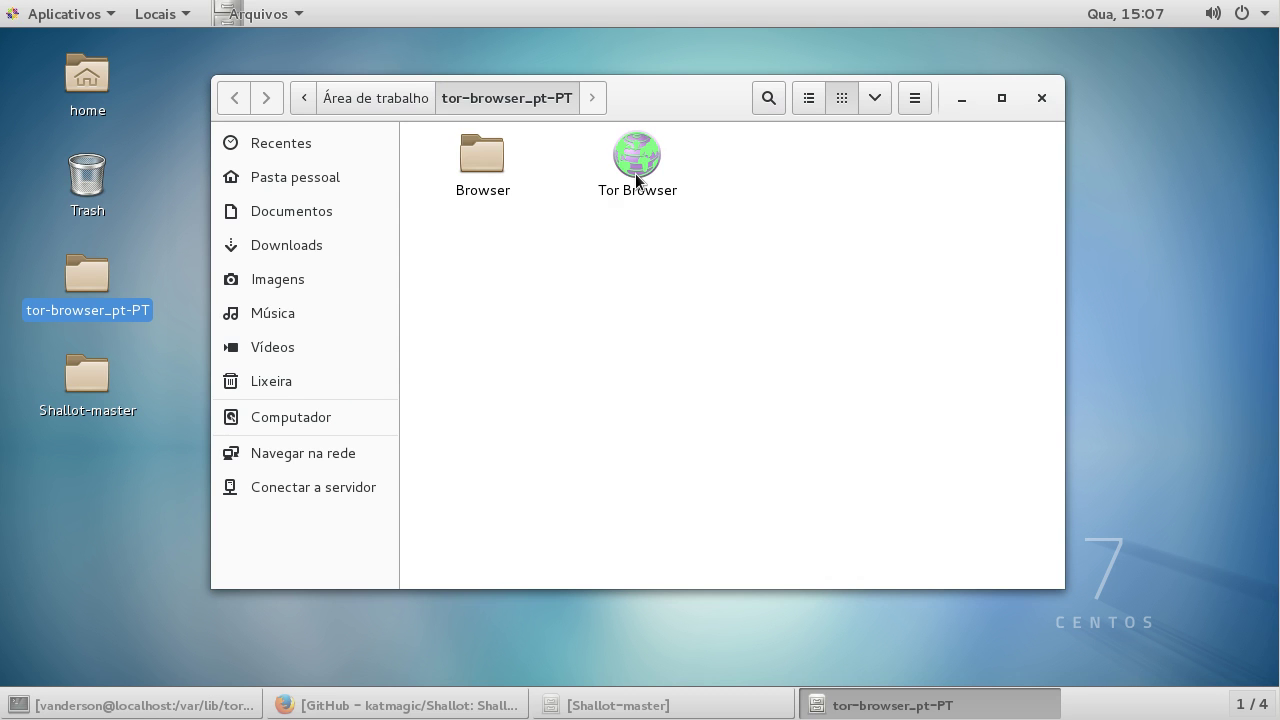
left_click(635, 168)
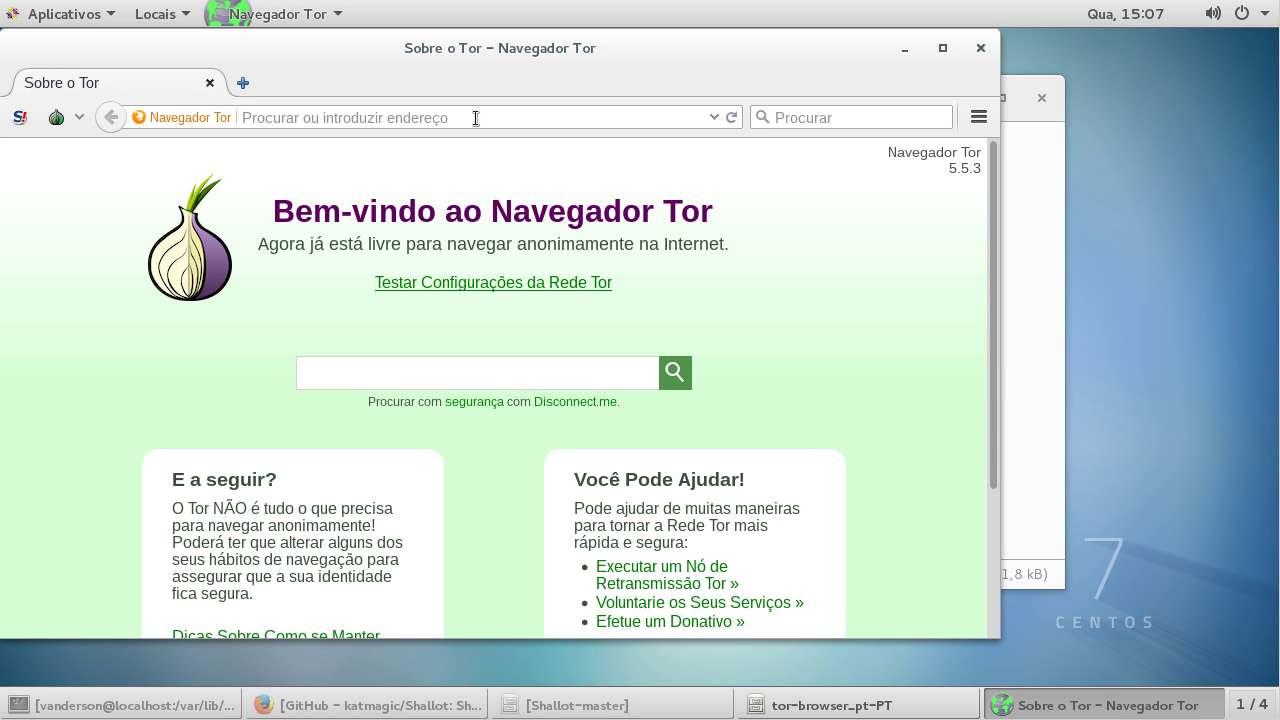
right_click(476, 119)
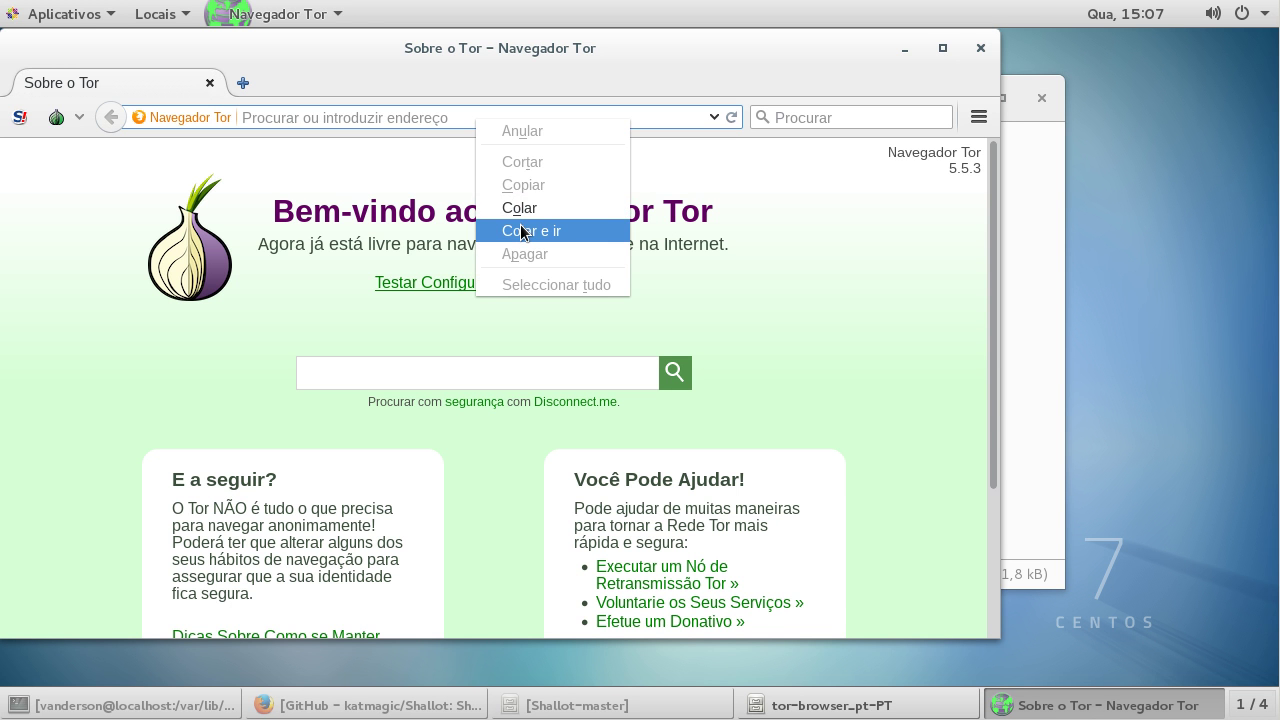
left_click(521, 231)
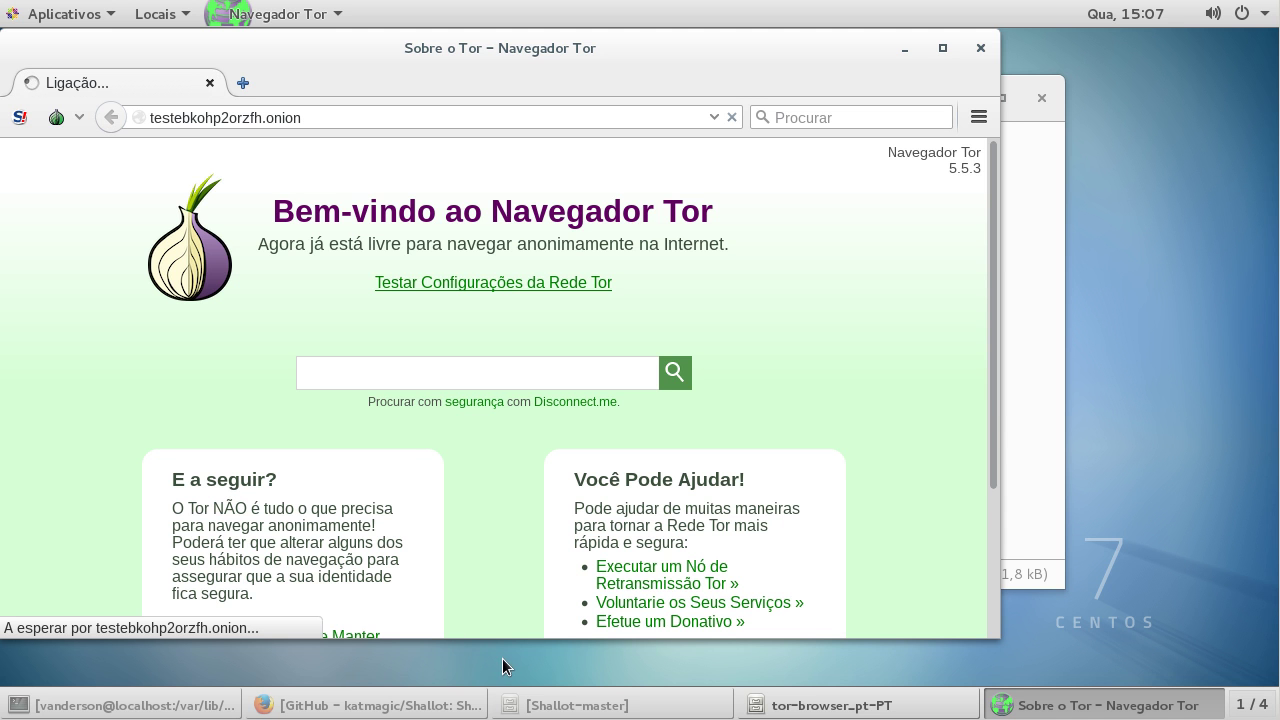
Step: Check the hidden service's page heading, then quit Tor Browser with Ctrl+Q
left_click(180, 706)
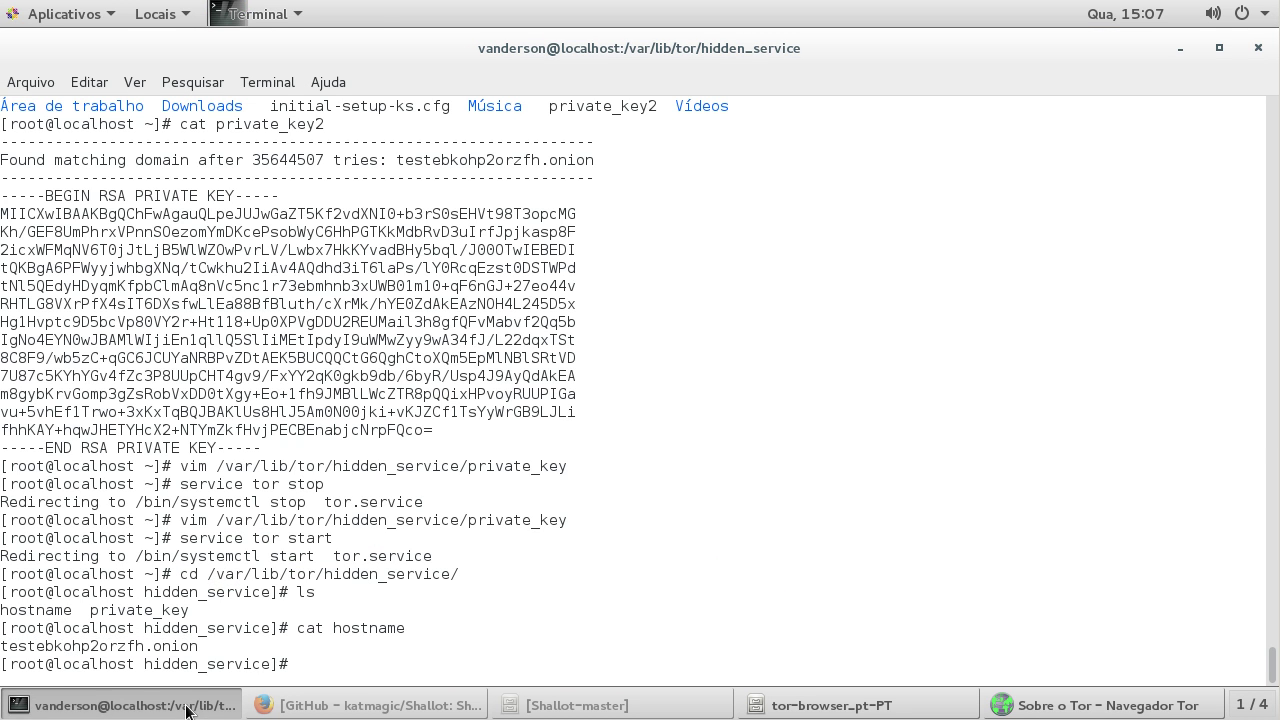
left_click(186, 710)
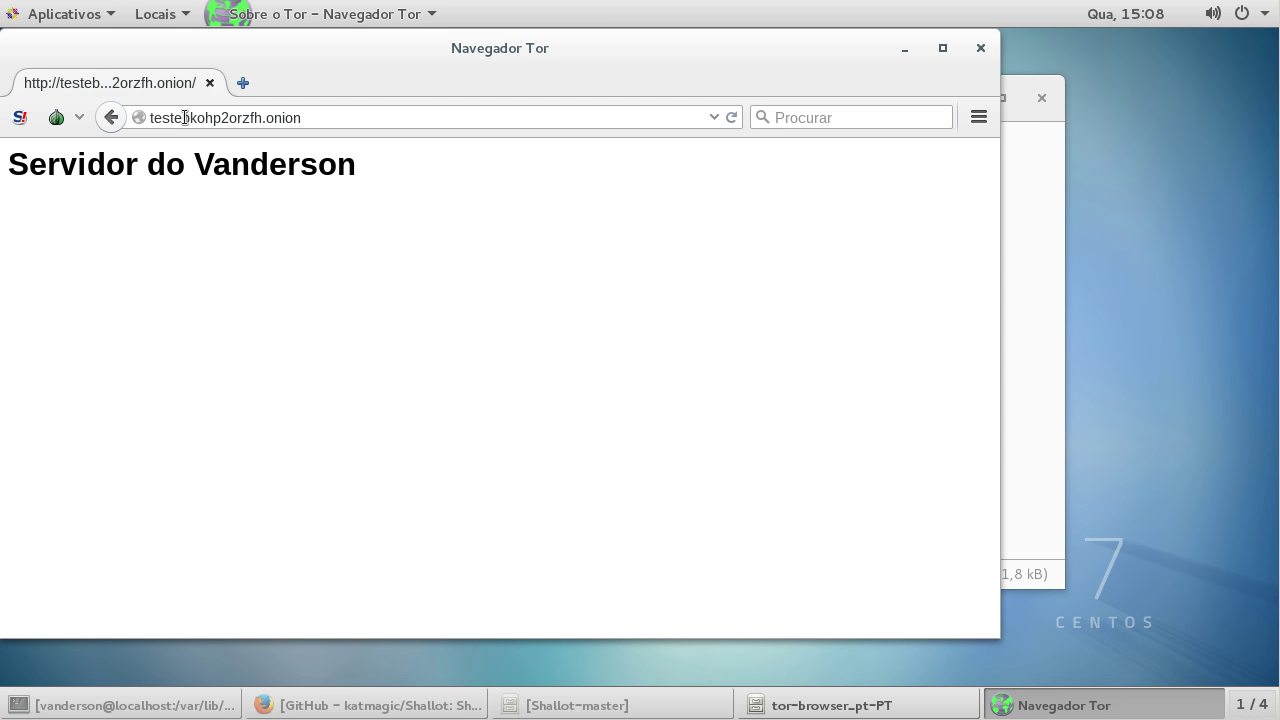
left_click_drag(431, 180, 9, 165)
left_click(497, 178)
key("ctrl+q")
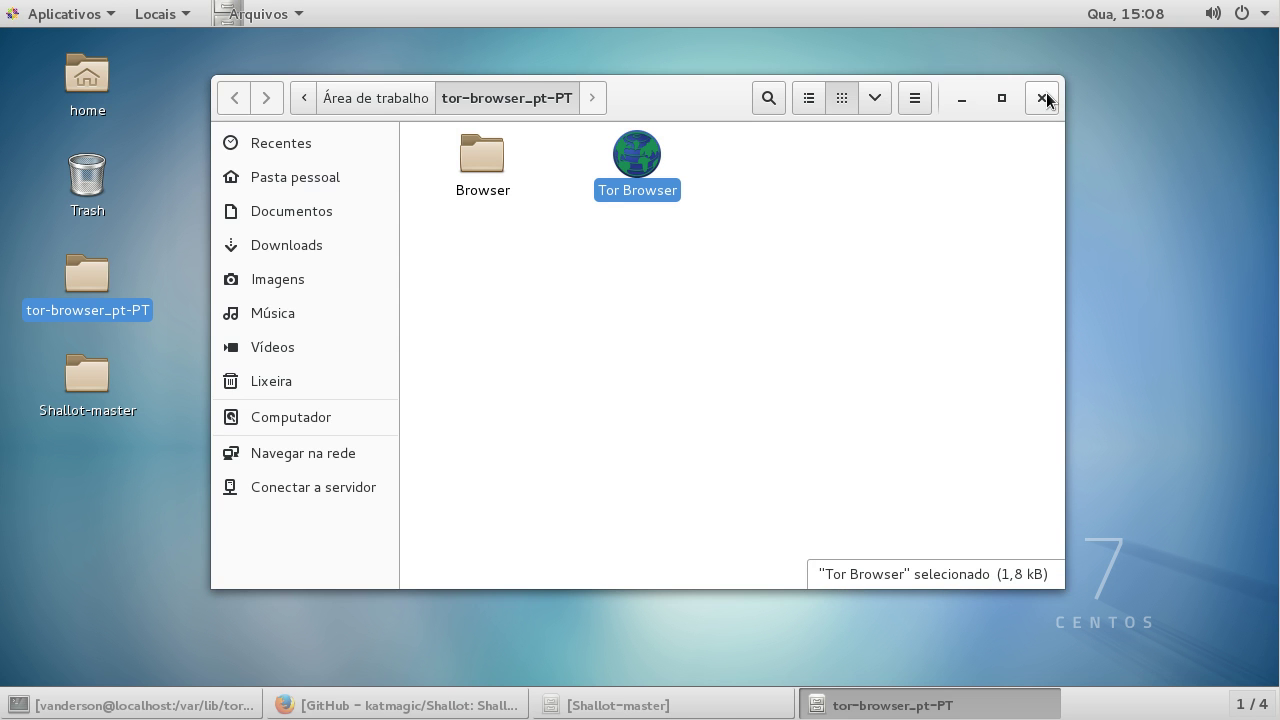
Step: Close the two folder windows and the Shallot GitHub tab, returning to the terminal
left_click(1046, 95)
left_click(648, 705)
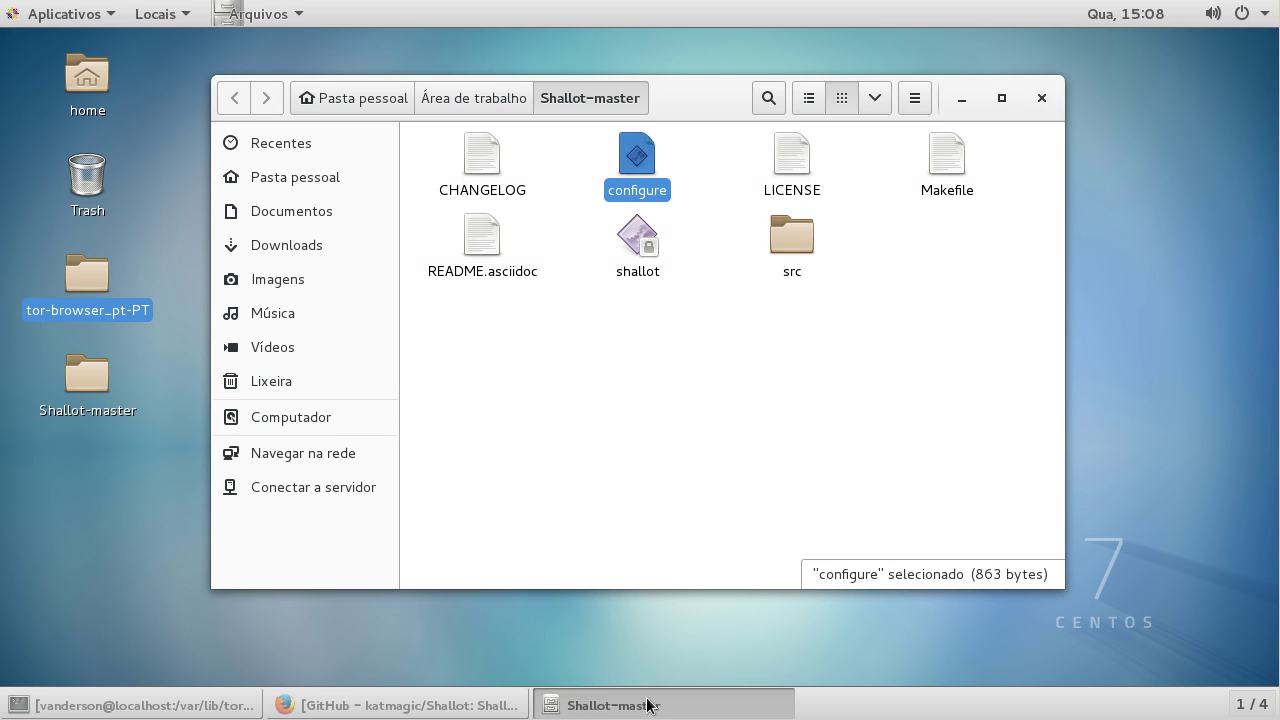
left_click(1043, 98)
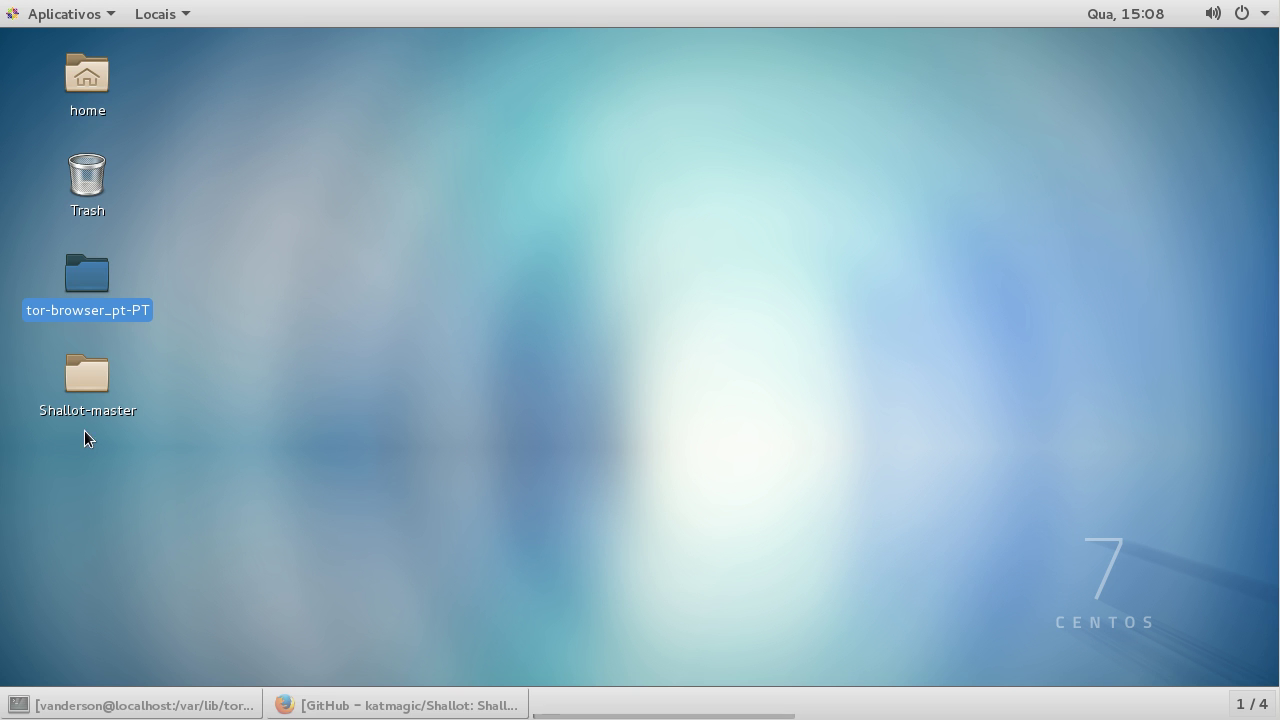
left_click(57, 386)
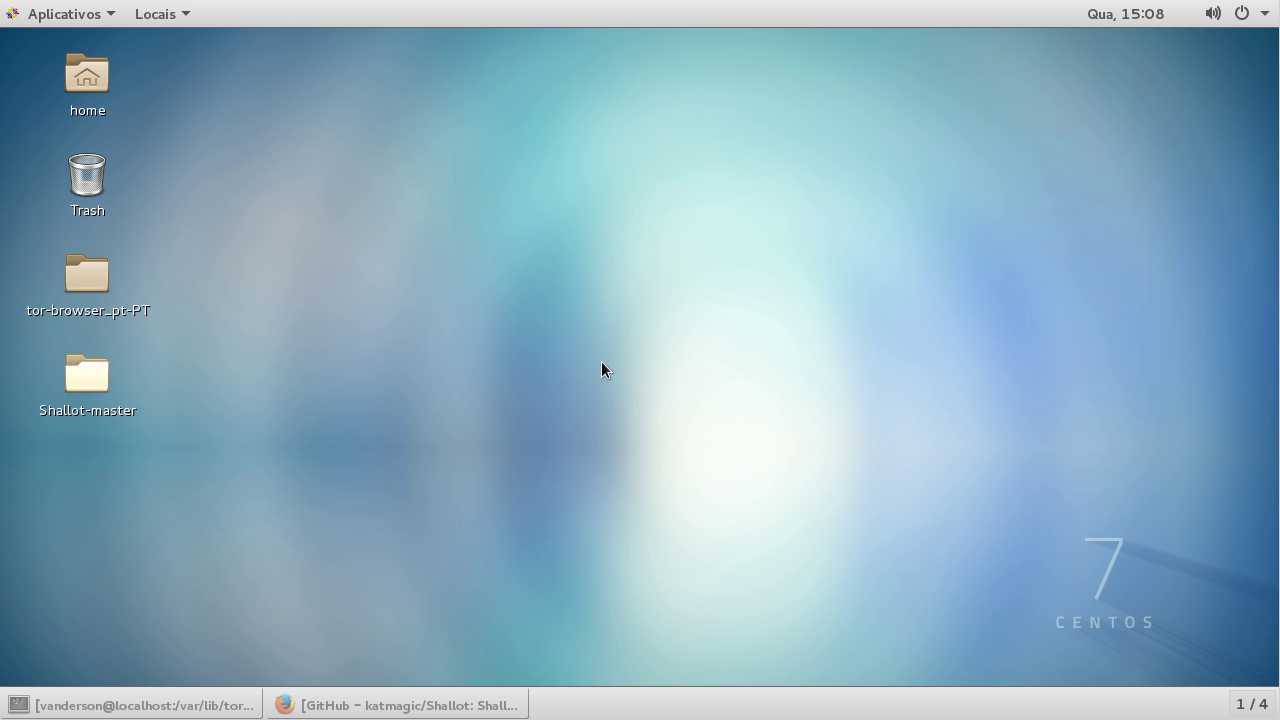
left_click(337, 712)
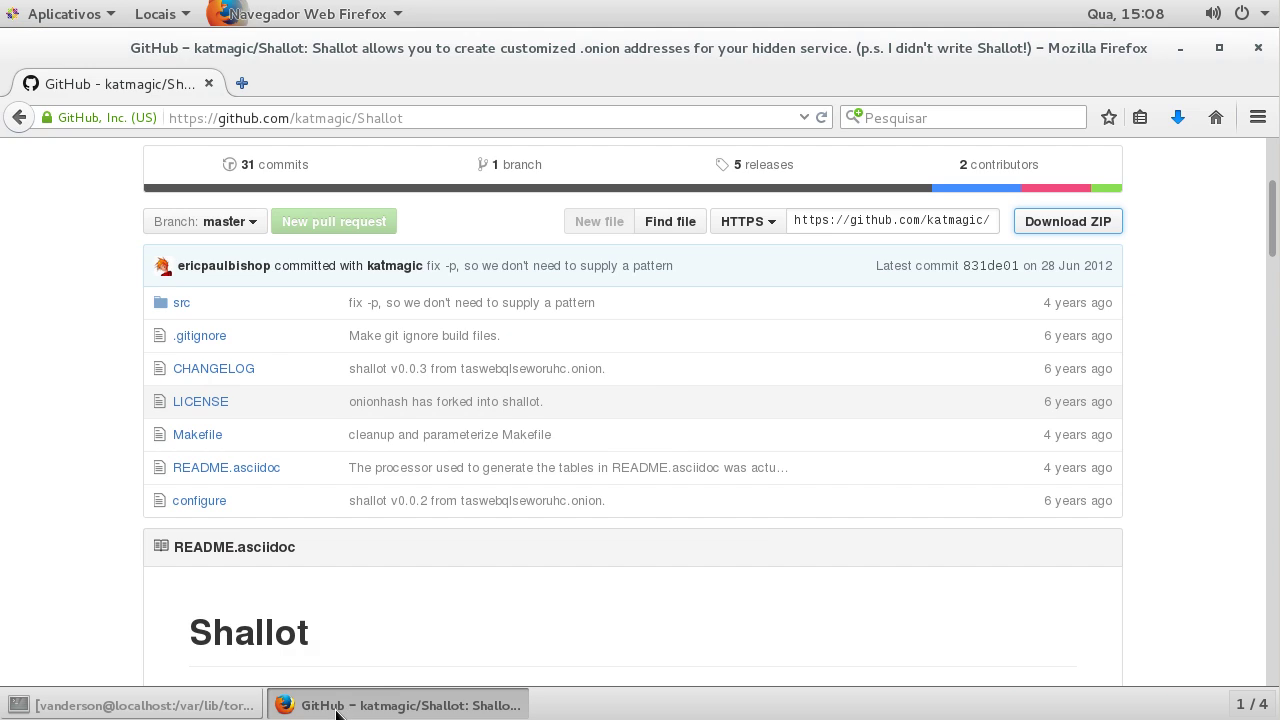
left_click(339, 710)
left_click(340, 710)
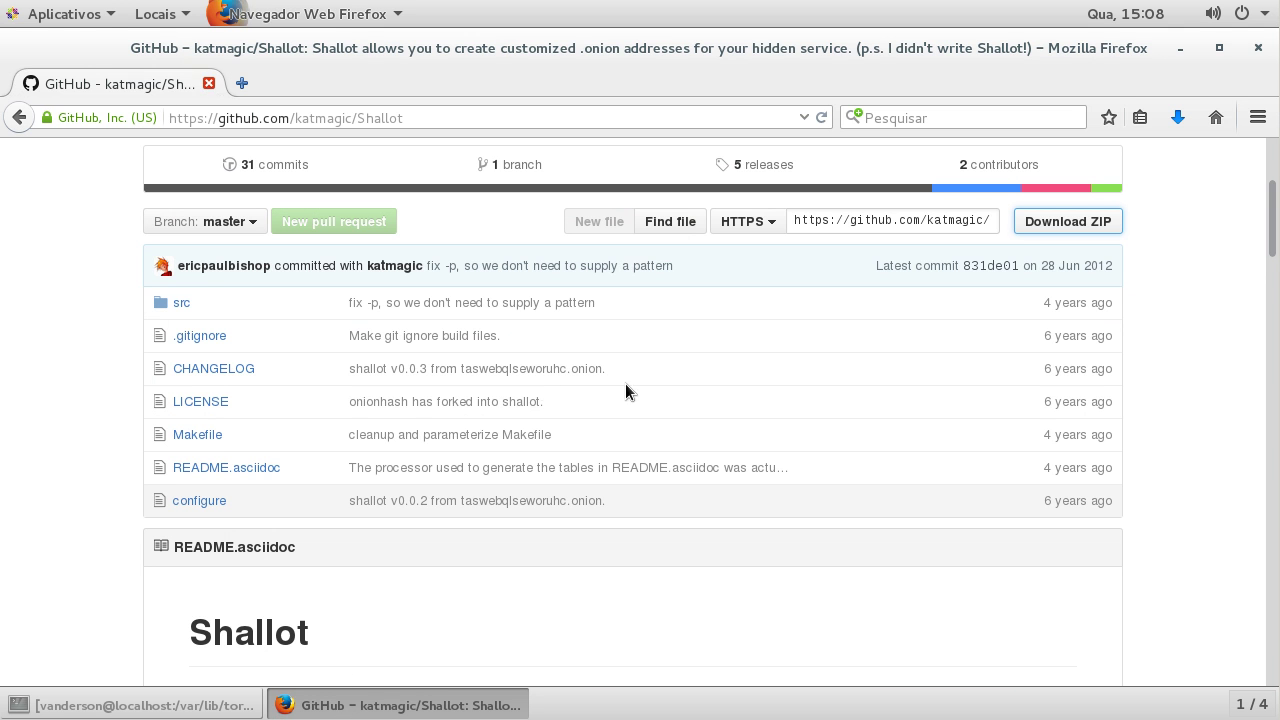
key("ctrl+w")
left_click(208, 712)
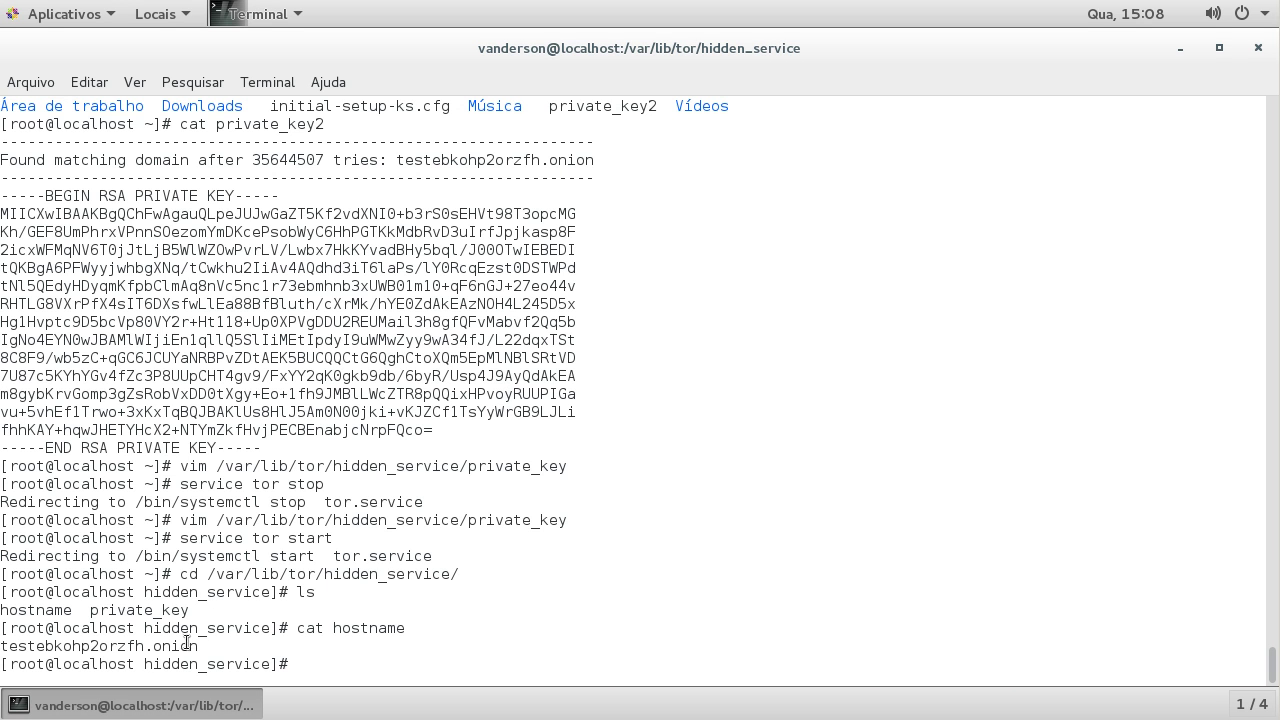
Step: Select the onion hostname and exit the root shell
double_click(146, 647)
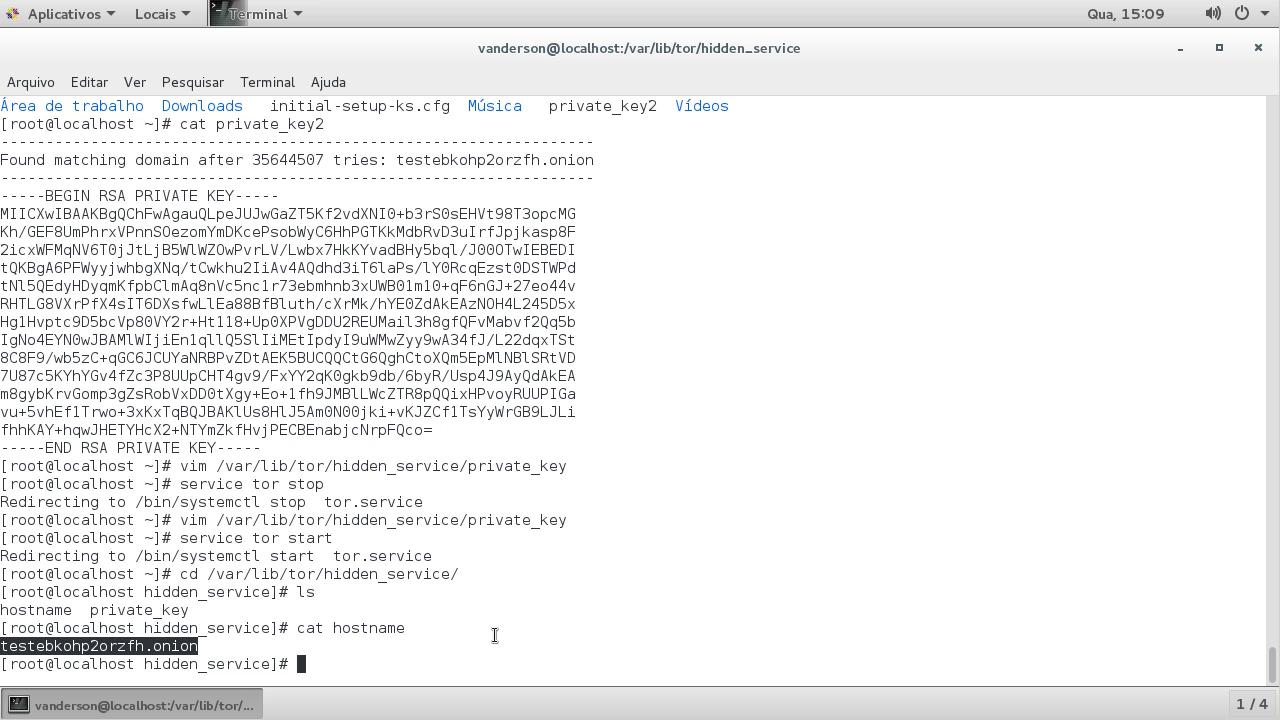
type("exit")
key("Return")
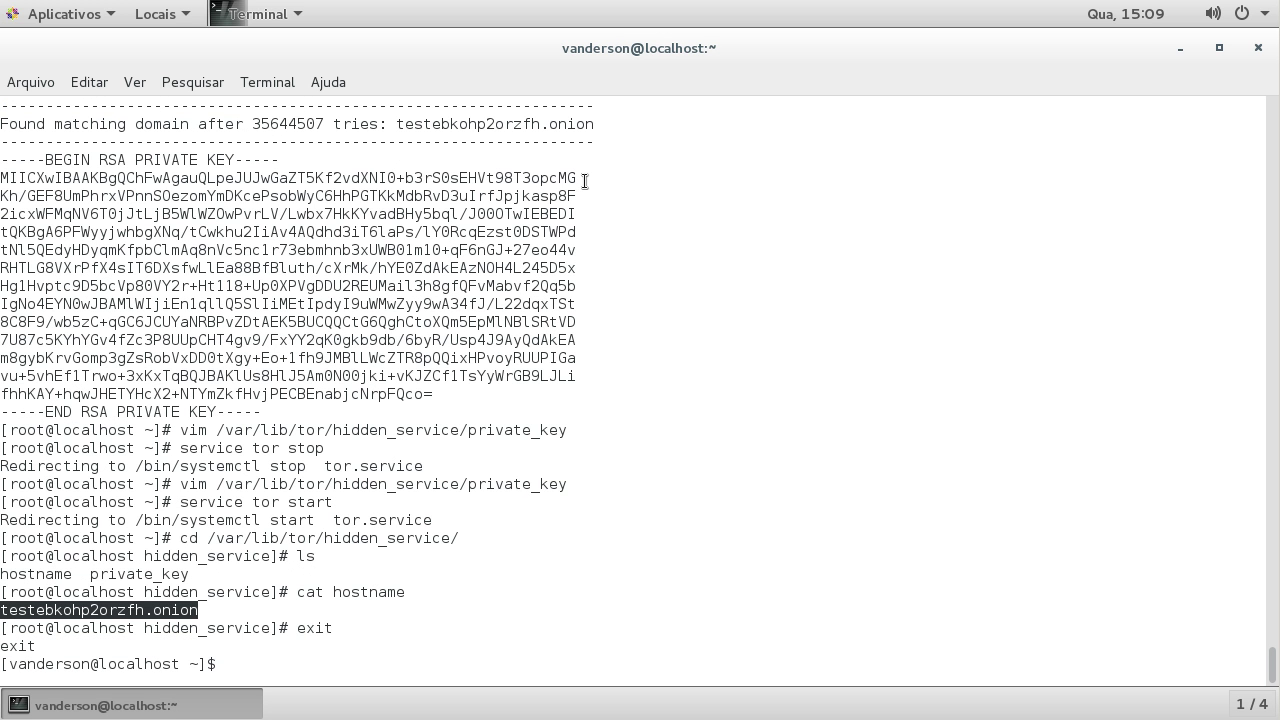
Step: Review the domain and hostname lines, then close the terminal with Ctrl+D
left_click(228, 333)
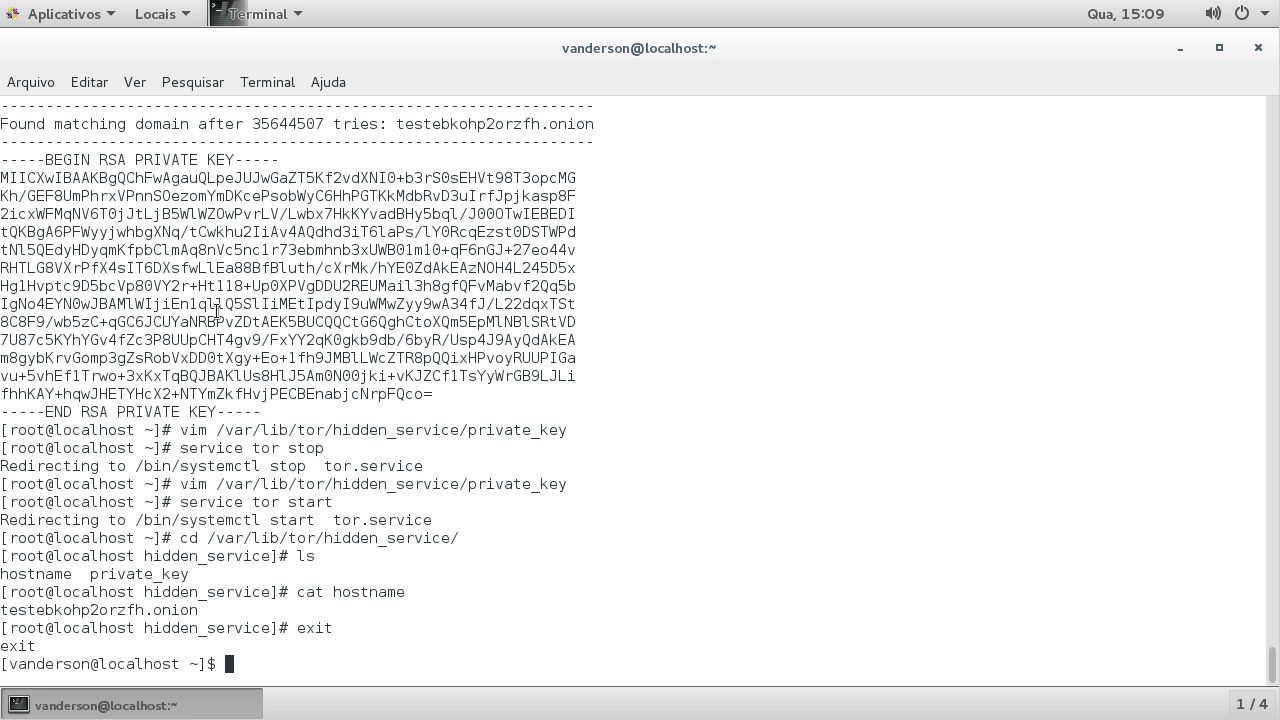
left_click_drag(398, 124, 594, 128)
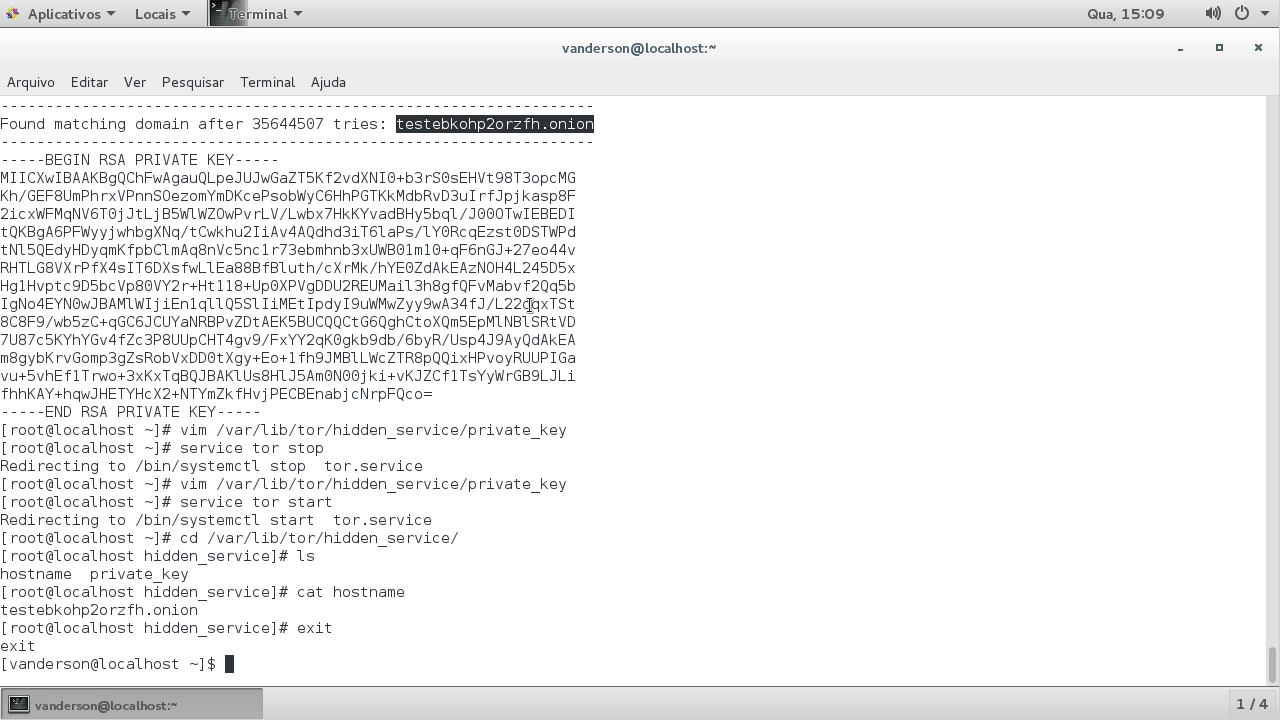
left_click_drag(11, 610, 156, 612)
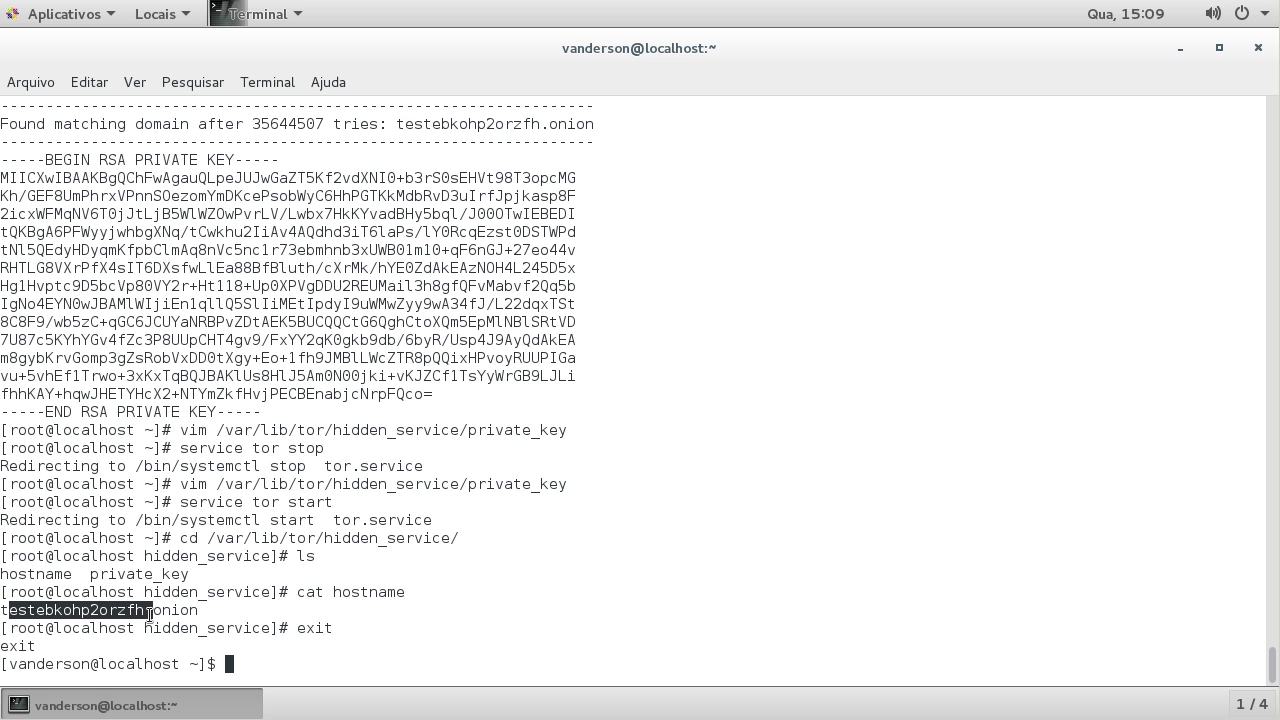
left_click(176, 610)
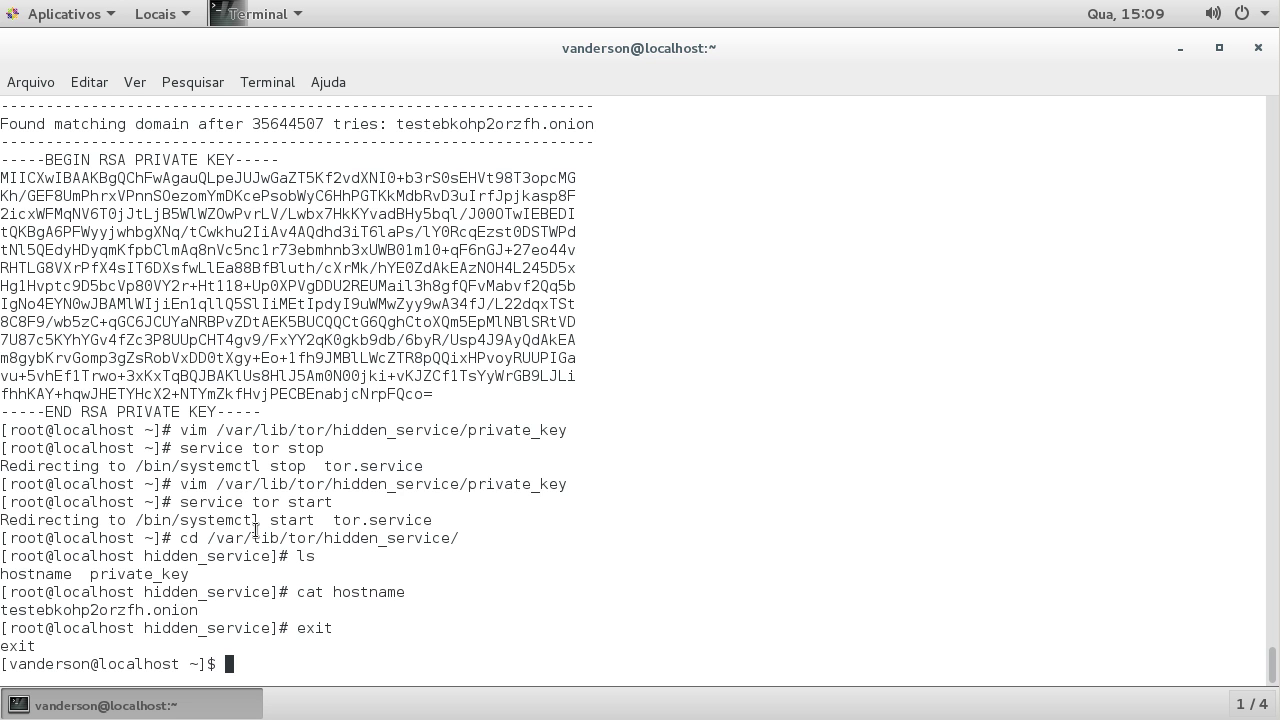
key("ctrl+d")
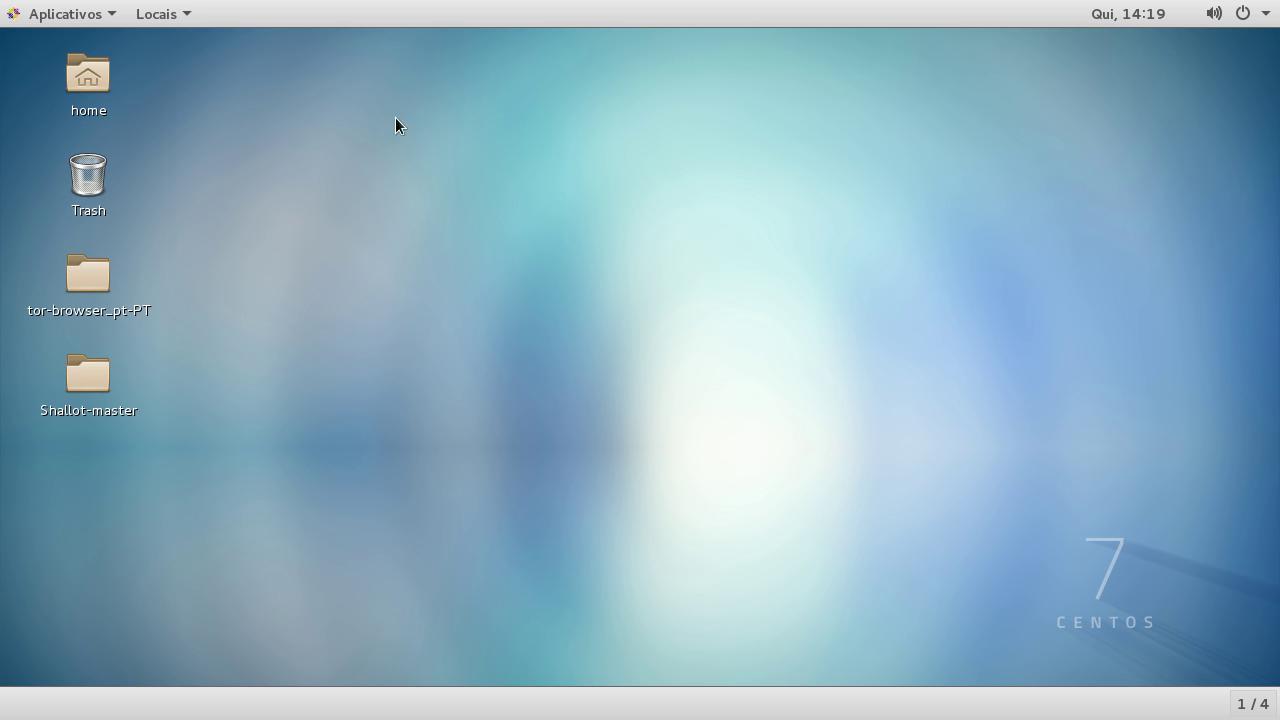
Step: Launch a new maximized terminal from Applications and run su to become root
left_click(112, 16)
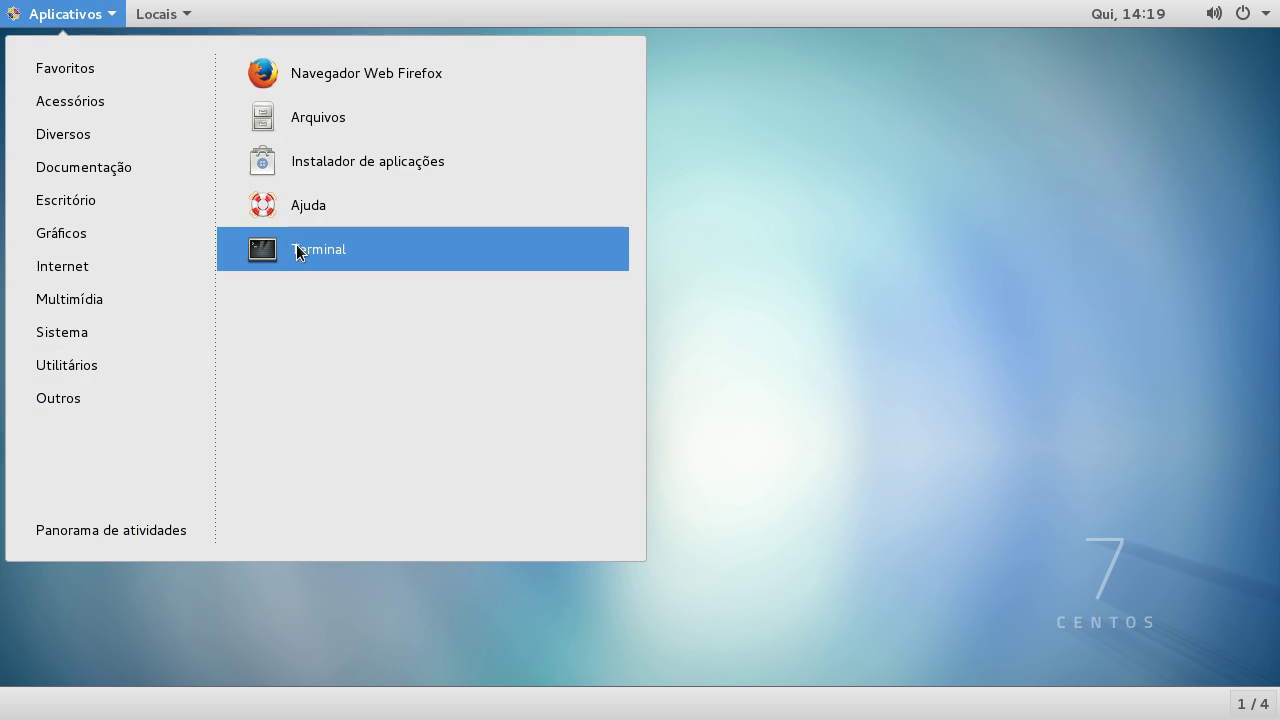
left_click(296, 249)
key("super+Up")
type("su")
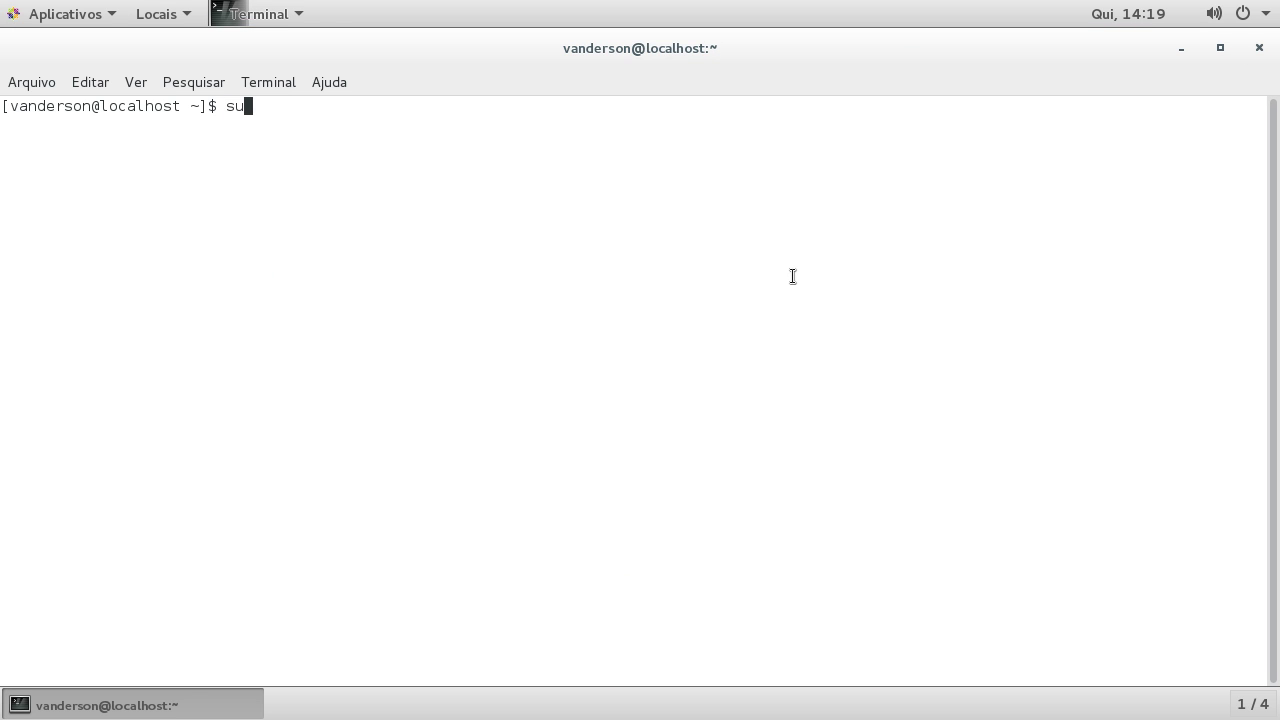
key("Return")
key("Return")
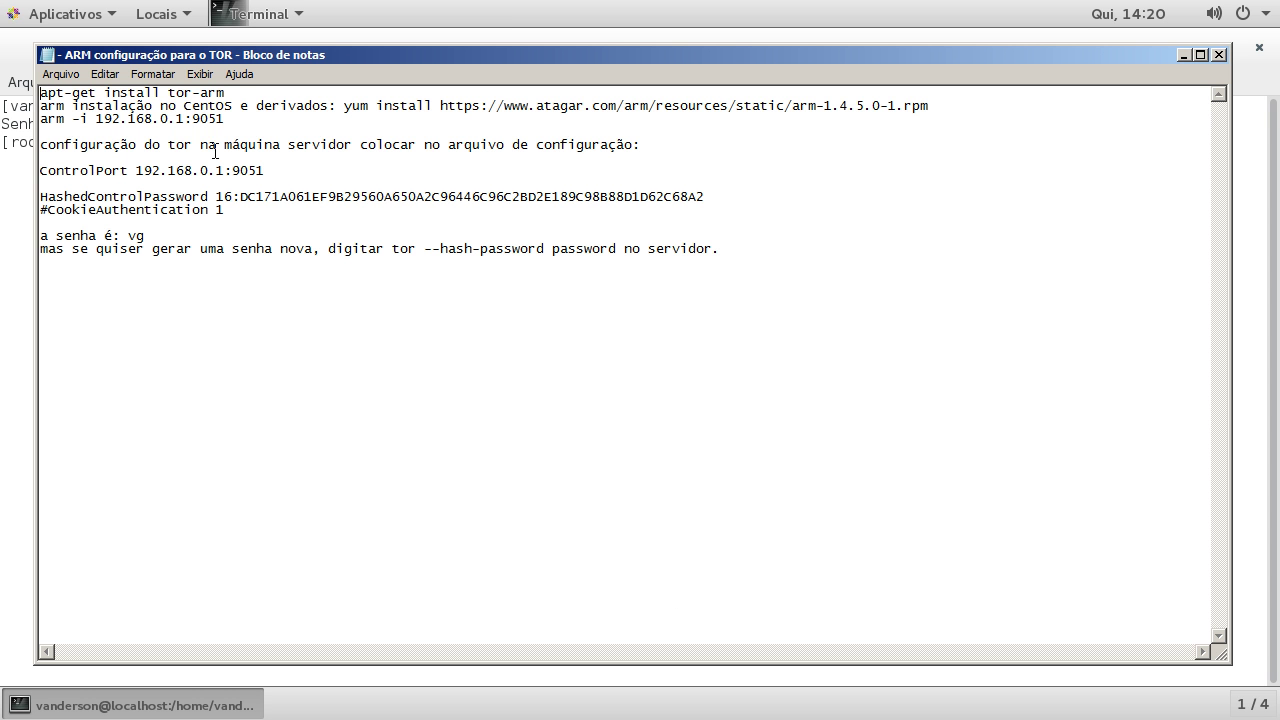
Step: Copy the arm yum install command from the notes and switch back to the terminal
left_click_drag(344, 106, 971, 99)
key("super+c")
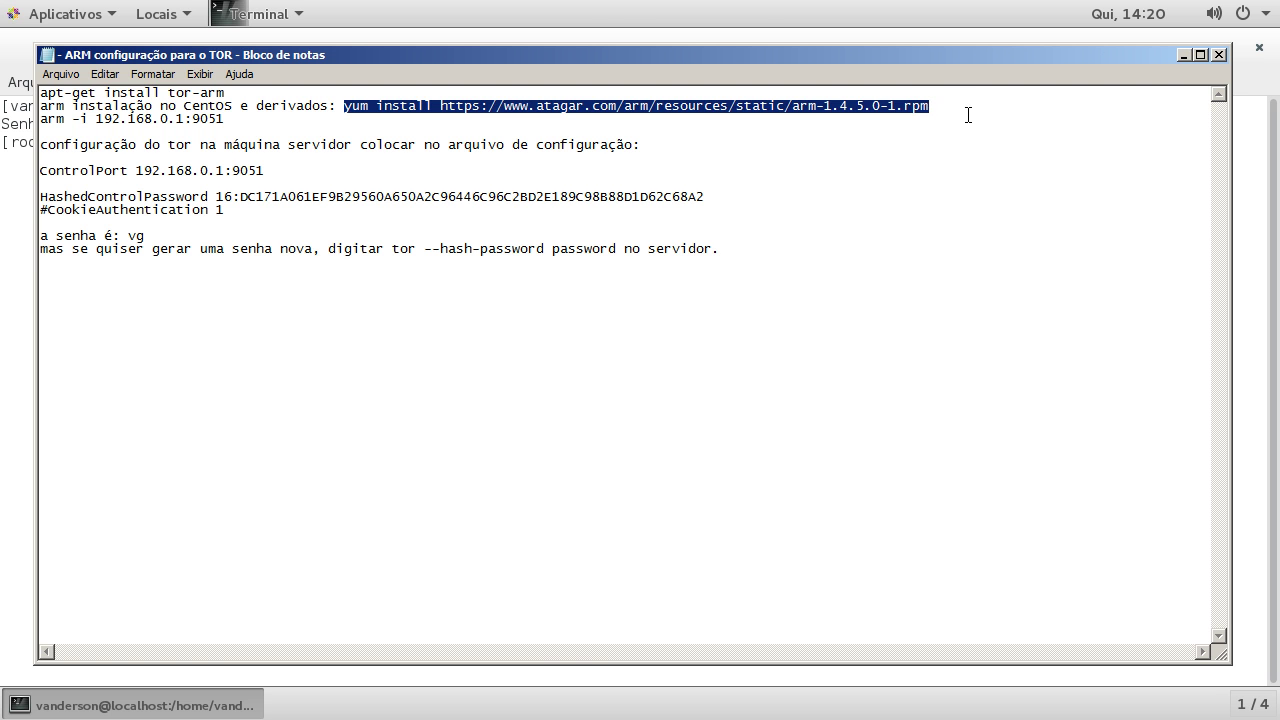
left_click(555, 675)
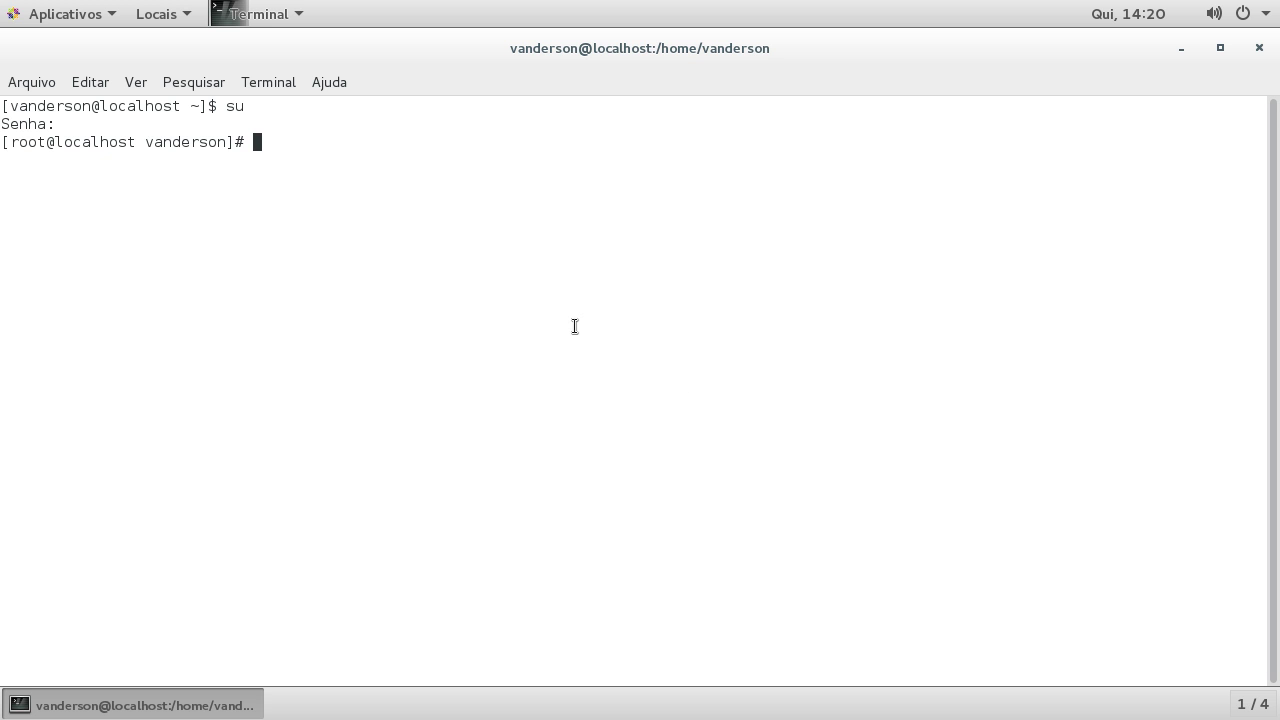
Step: Paste and run the yum install for arm 1.4.5.0, confirm with y, then launch arm
right_click(492, 268)
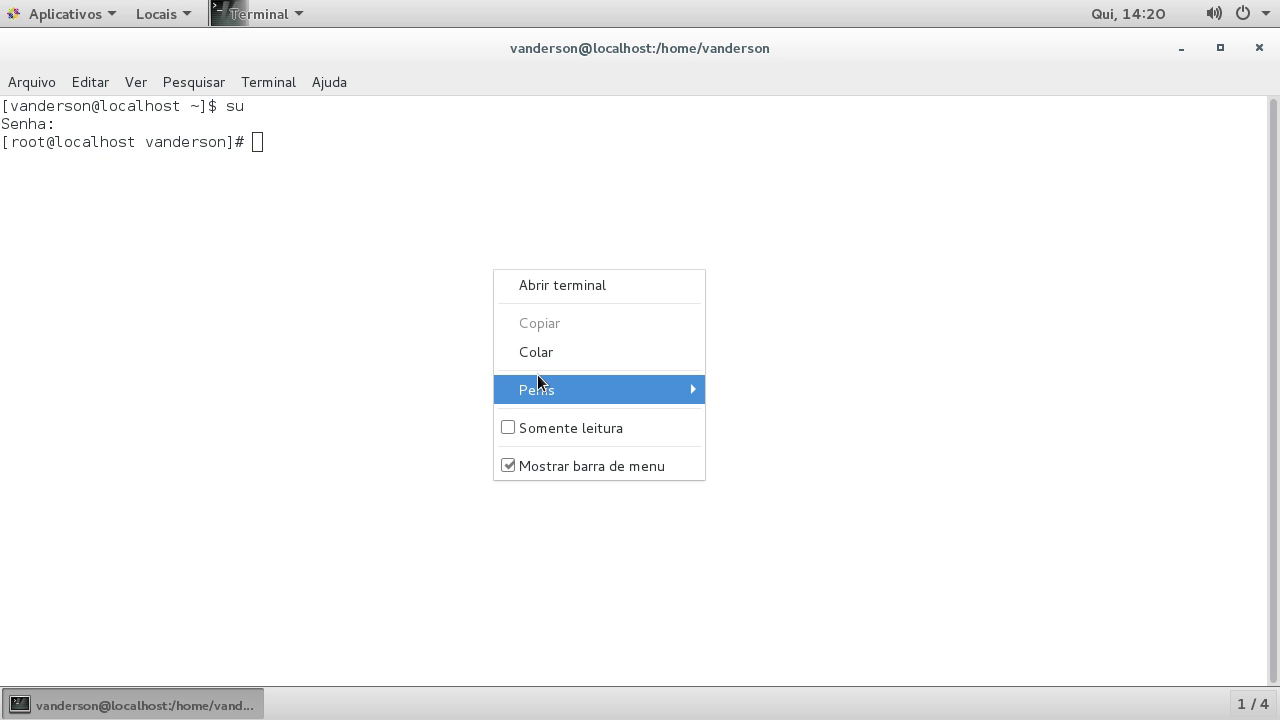
left_click(544, 352)
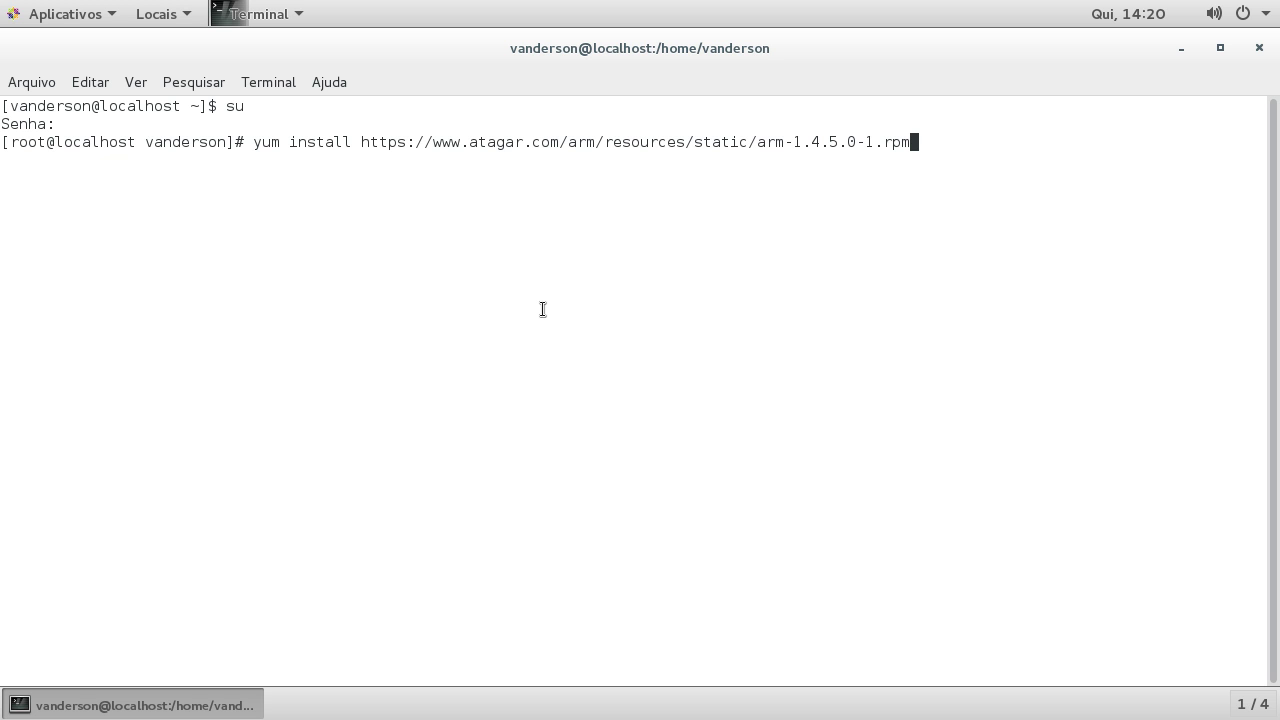
key("Return")
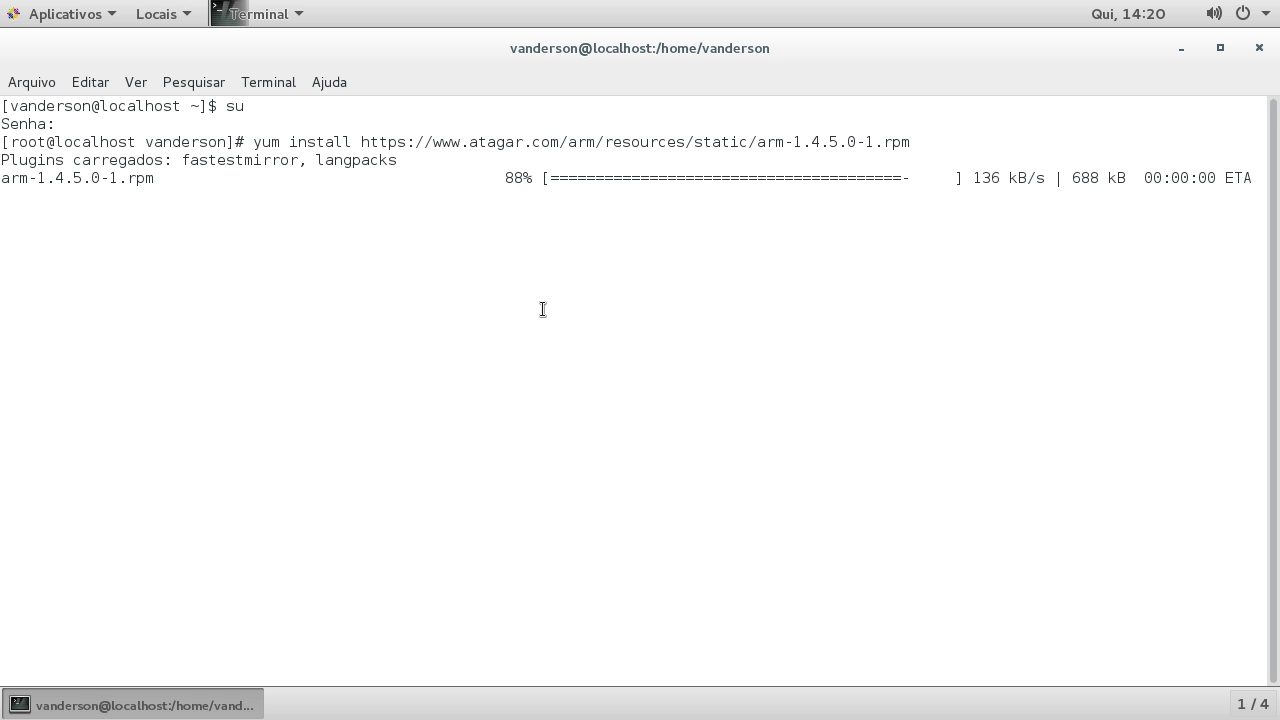
type("y")
key("Return")
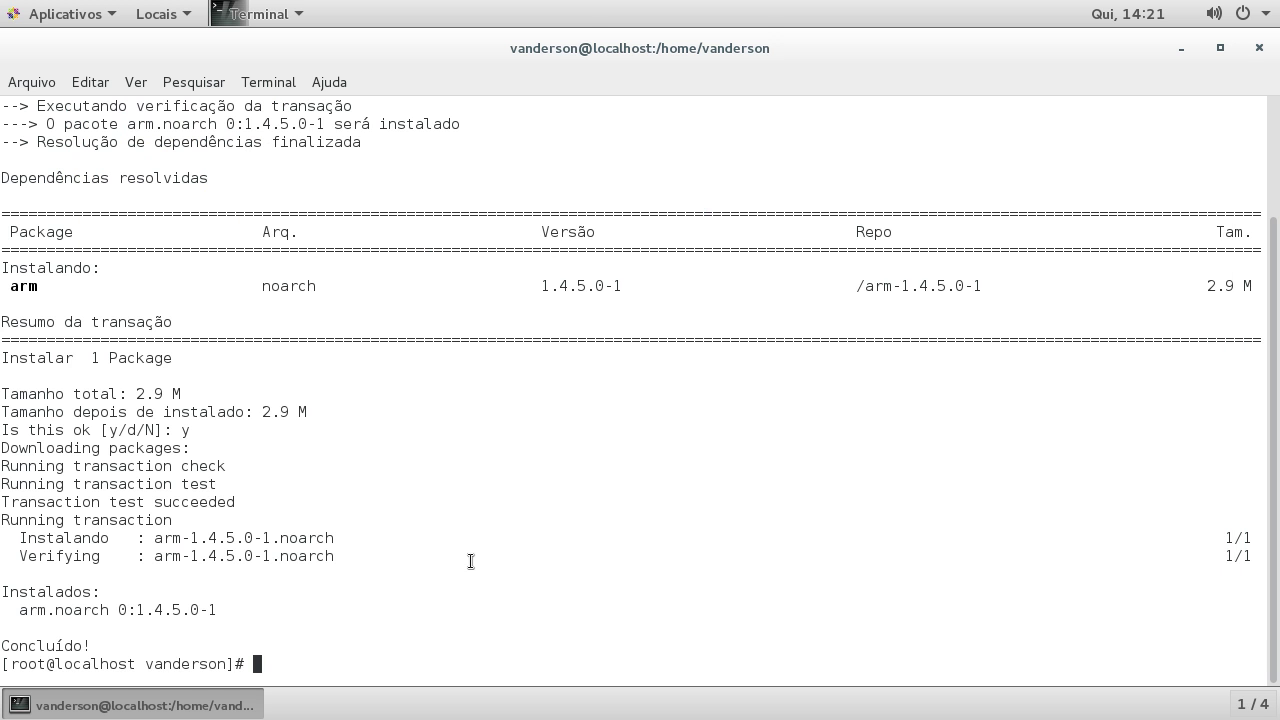
type("arm")
key("Return")
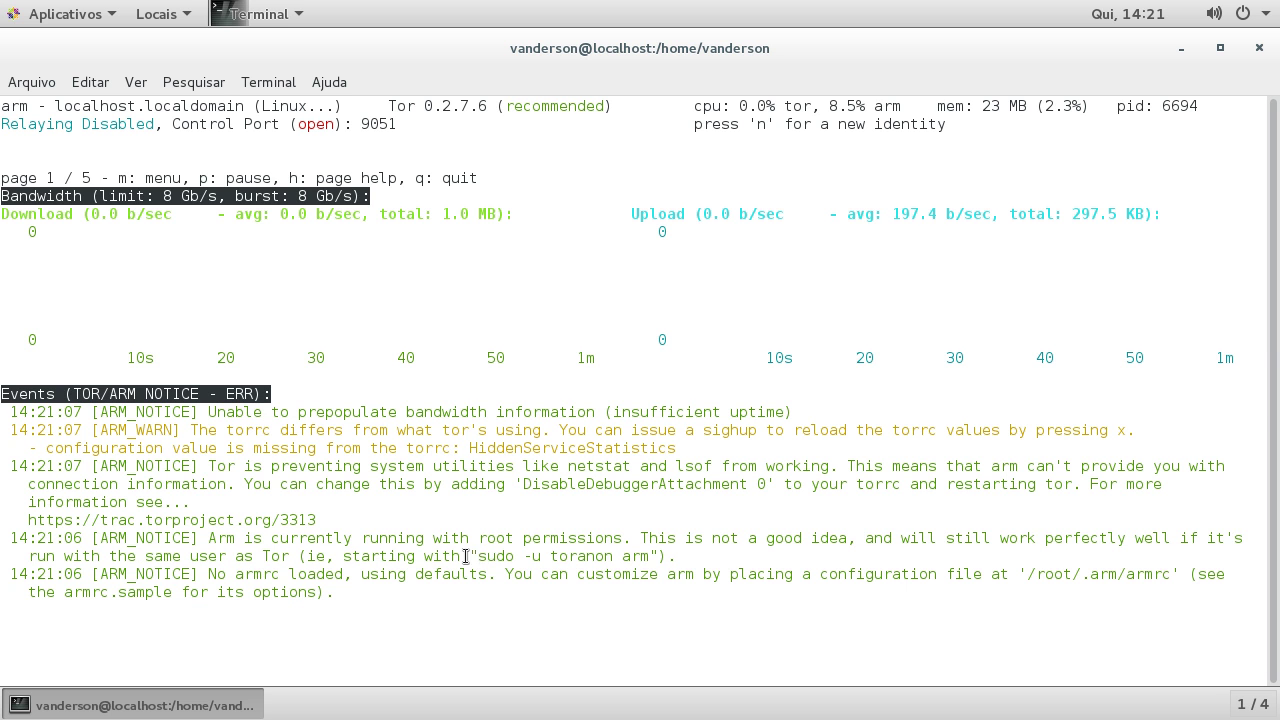
Step: Highlight the suggested sudo command, then browse arm's circuit connections list
left_click_drag(479, 558, 656, 556)
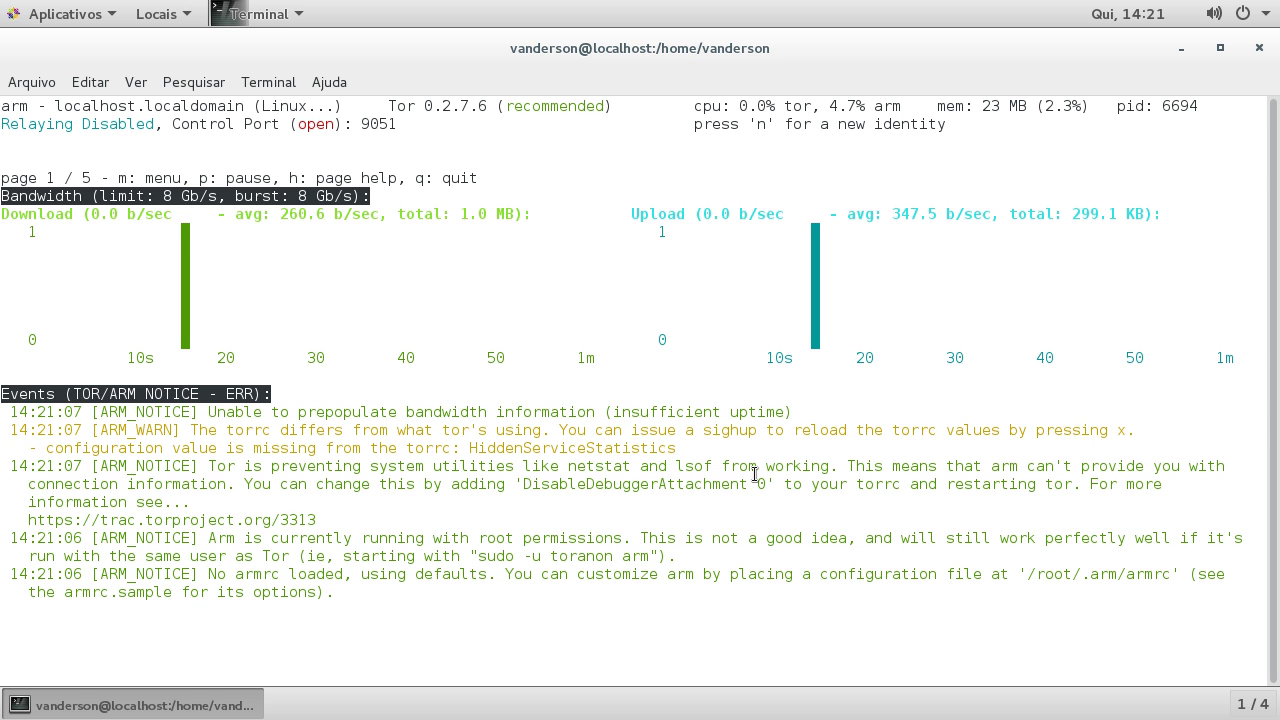
key("Right")
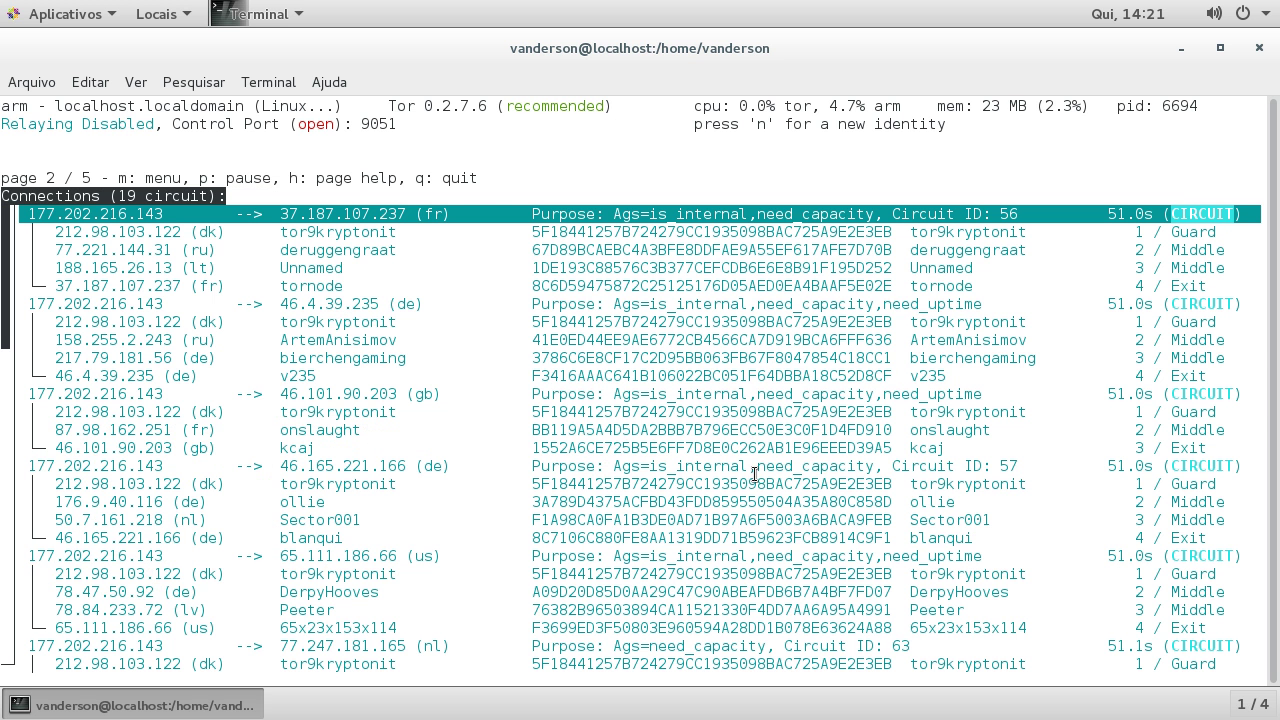
key("Down")
key("Down")
key("Down")
key("Down")
key("Down")
key("Down")
key("Down")
key("Down")
key("Down")
key("Down")
key("Down")
key("Down")
key("Down")
key("Down")
key("Down")
key("Down")
key("Down")
key("Down")
key("Down")
key("Down")
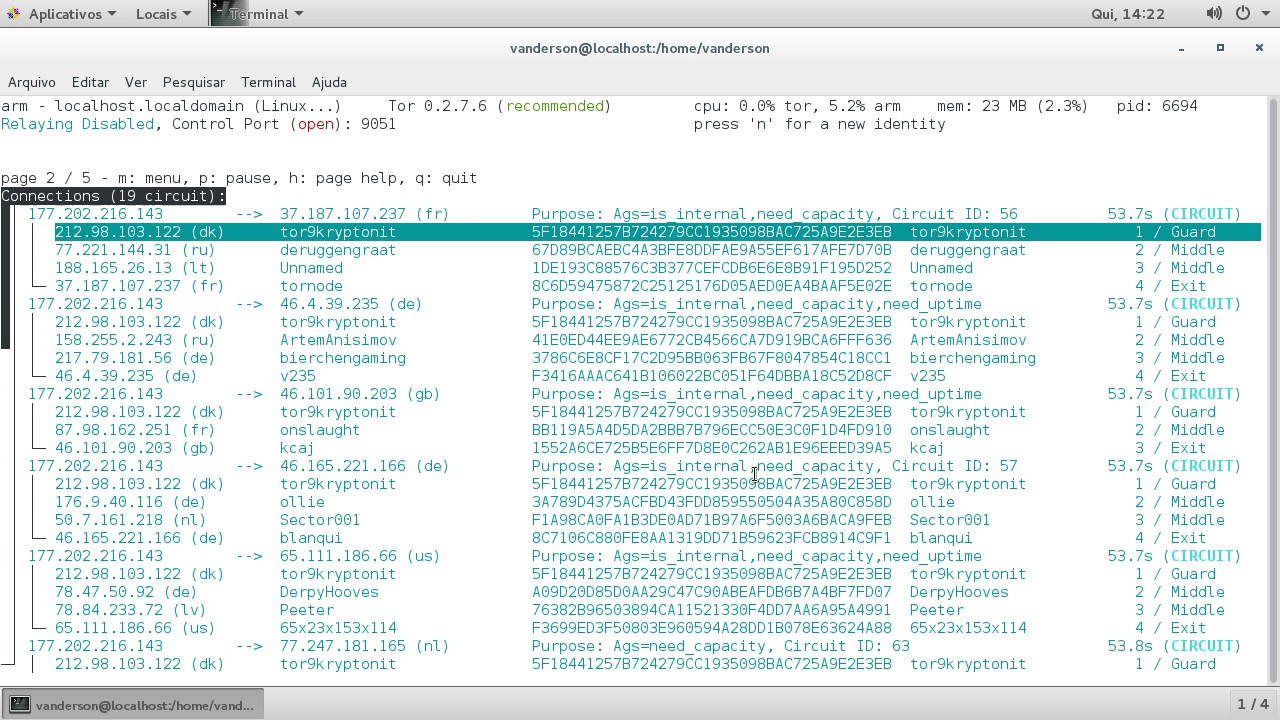
key("Down")
key("Down")
key("Down")
key("Down")
key("Down")
key("Down")
key("Down")
key("Down")
key("Down")
key("Down")
key("Down")
key("Down")
key("Down")
key("Down")
key("Down")
key("Down")
key("Down")
key("Down")
key("Down")
key("Down")
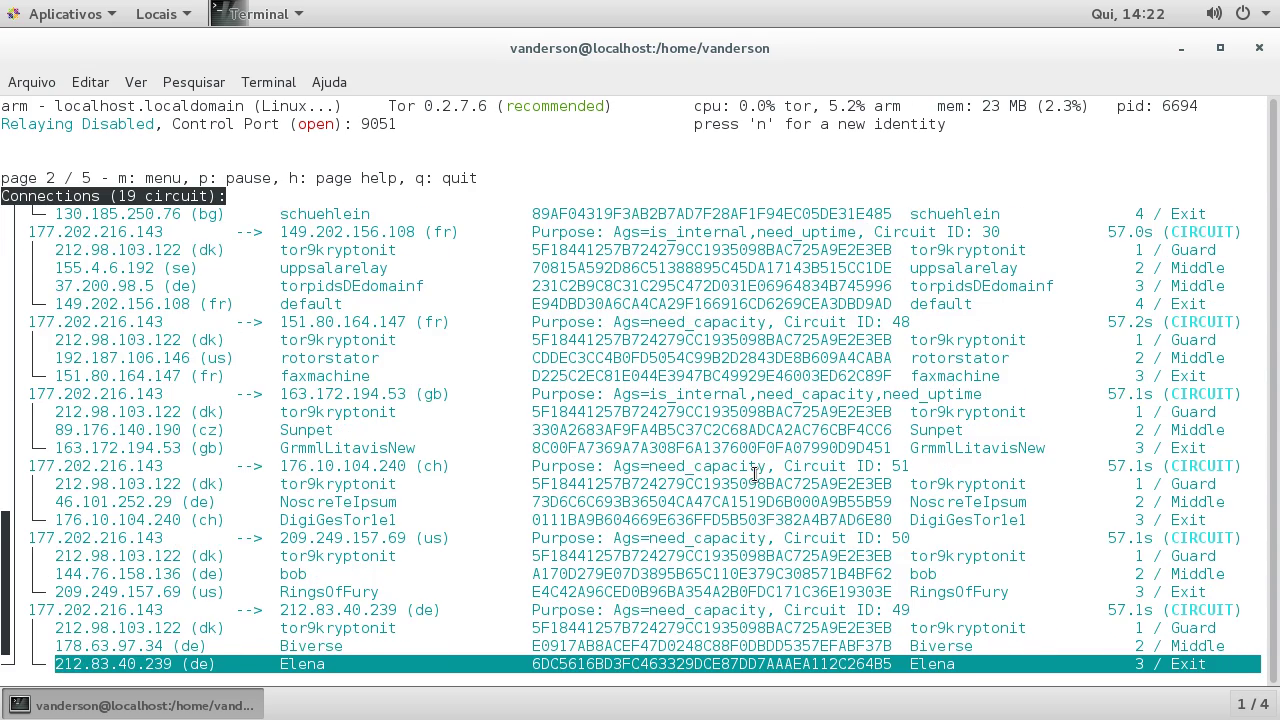
key("Up")
key("Up")
key("Up")
key("Up")
key("Up")
key("Up")
key("Up")
key("Up")
key("Up")
key("Up")
key("Up")
key("Up")
key("Up")
key("Up")
key("Up")
key("Up")
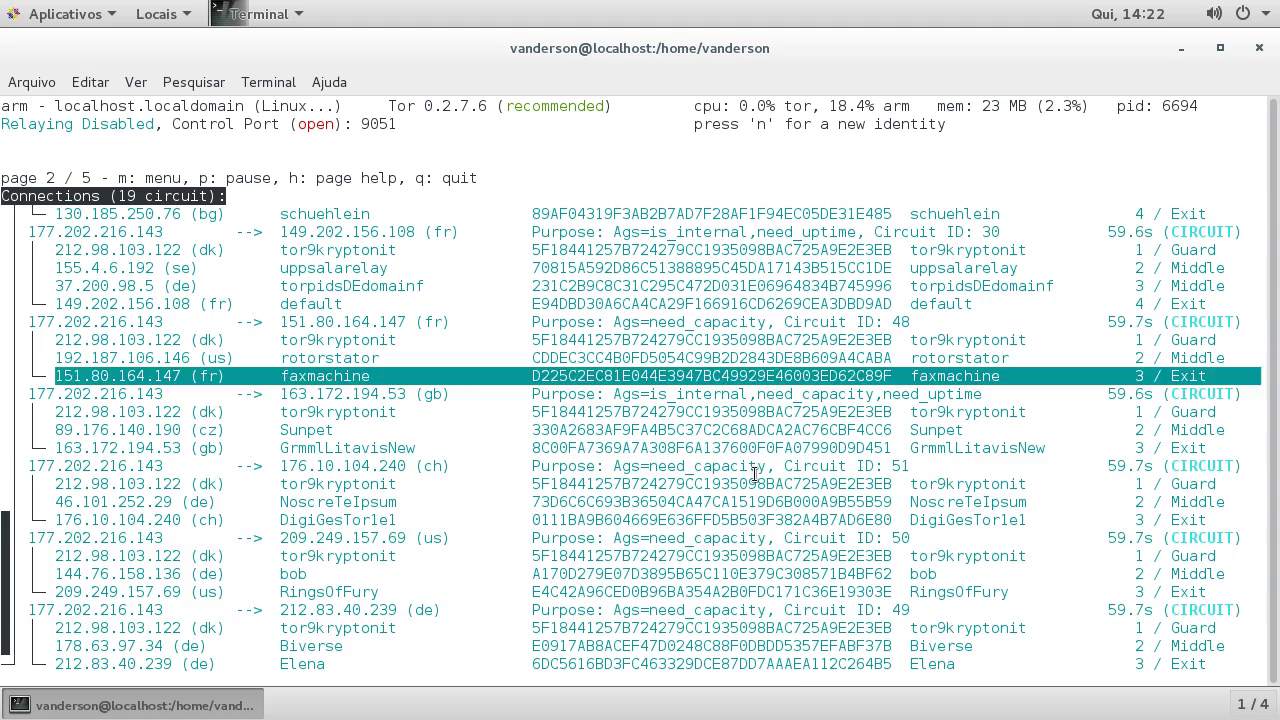
key("Up")
key("Up")
key("Up")
key("Up")
key("Up")
key("Up")
key("Up")
key("Up")
key("Up")
key("Up")
key("Up")
key("Up")
key("Up")
key("Up")
key("Up")
key("Up")
key("Up")
key("Up")
key("Up")
key("Up")
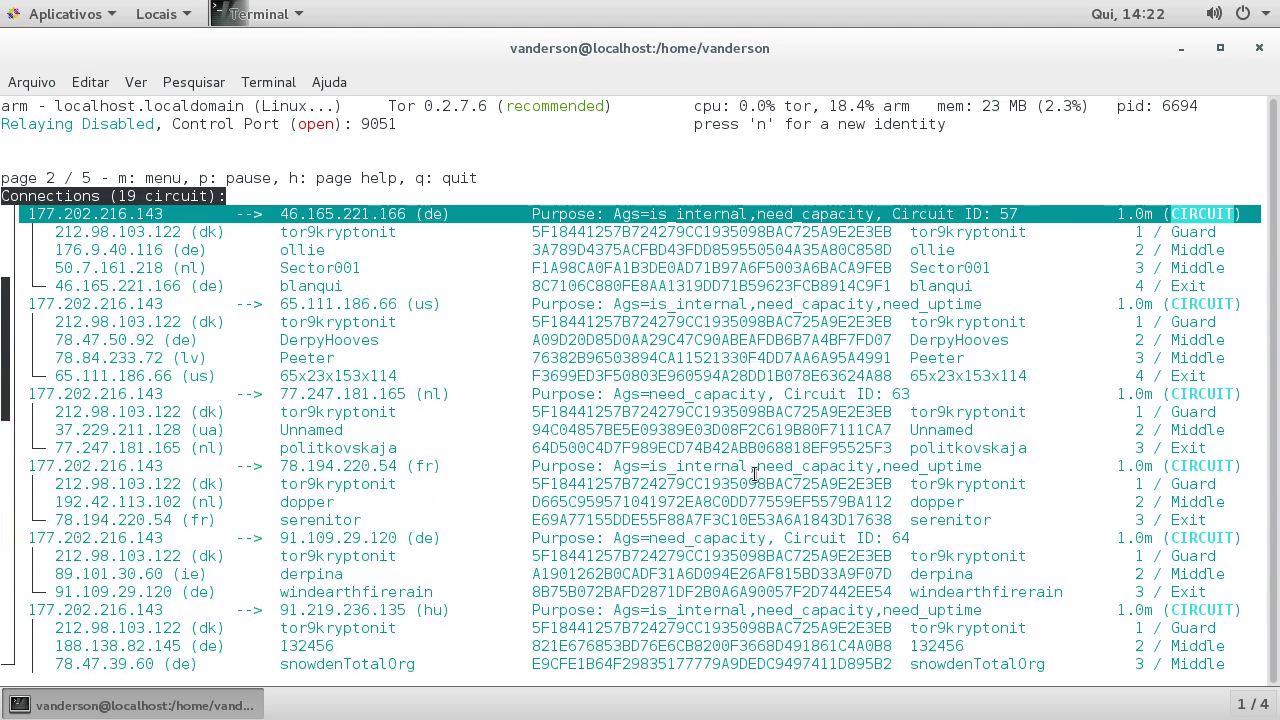
key("Up")
key("Up")
key("Up")
key("Up")
key("Up")
key("Up")
key("Up")
key("Up")
key("Up")
key("Up")
key("Up")
key("Up")
key("Up")
key("Up")
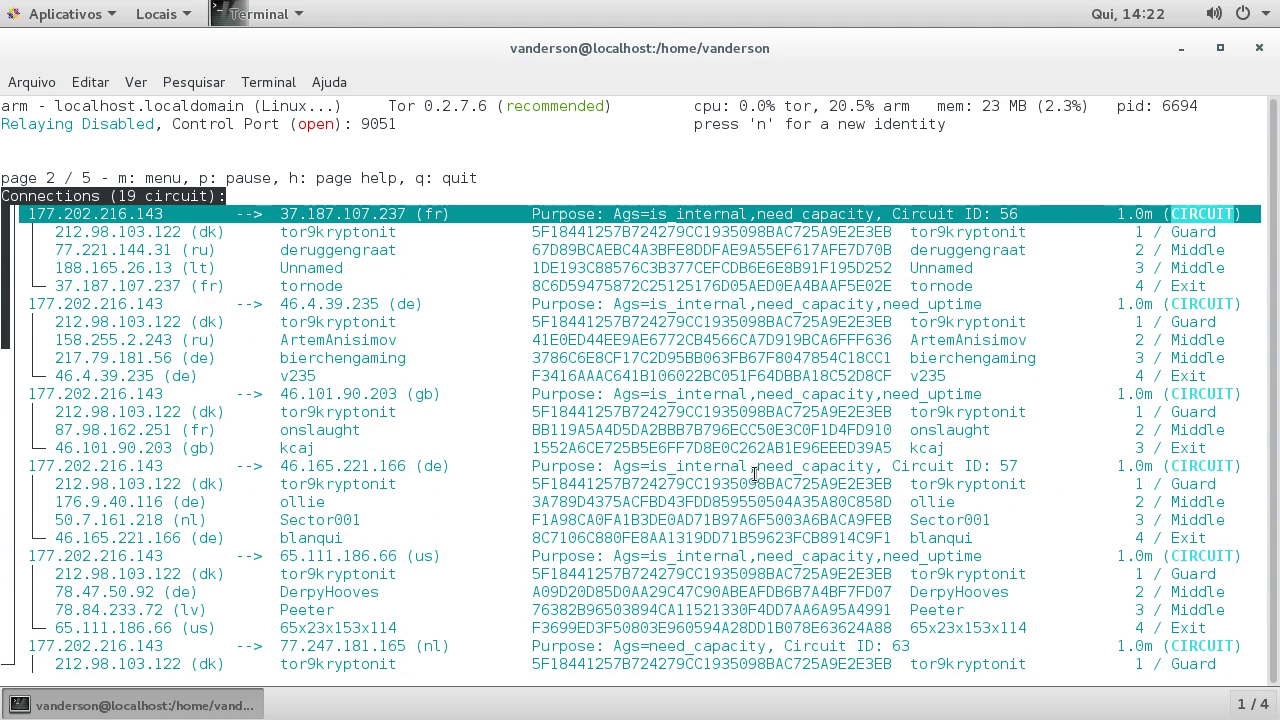
Step: Browse arm's Tor configuration options, including HashedControlPassword, ControlPort and SocksPort
key("Right")
key("Down")
key("Down")
key("Down")
key("Down")
key("Down")
key("Up")
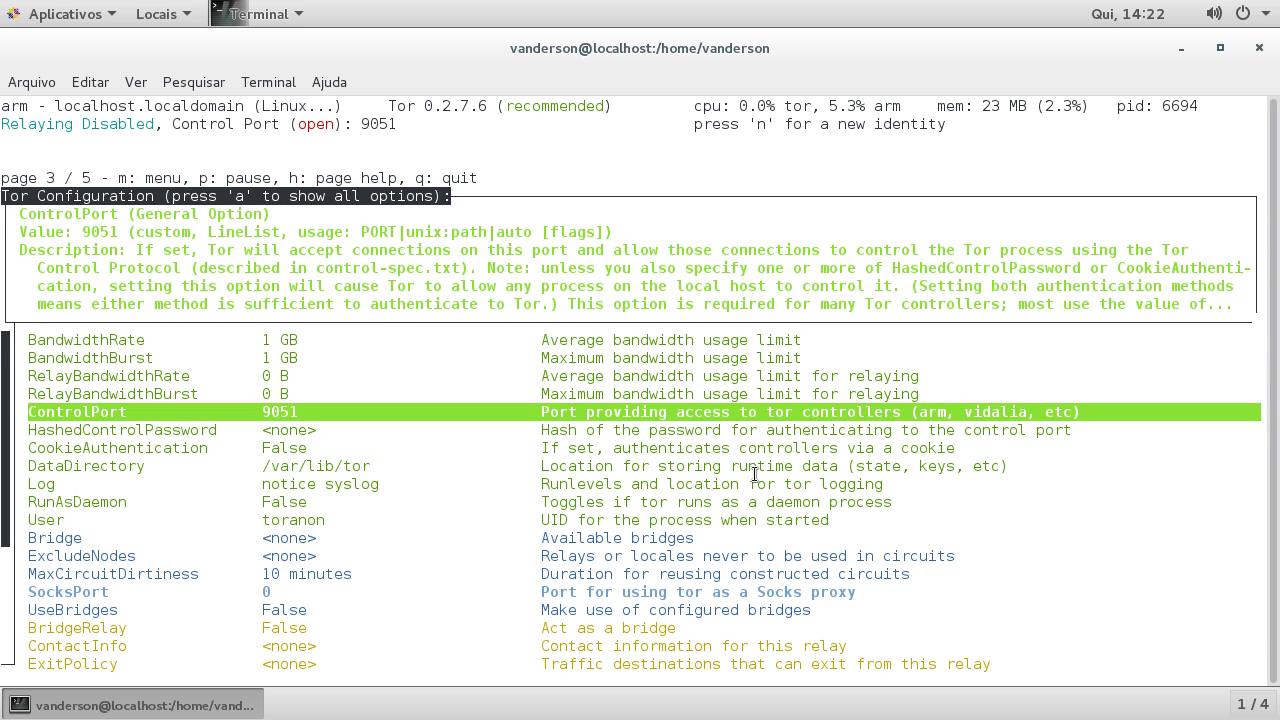
key("Down")
key("Down")
key("Down")
key("Down")
key("Down")
key("Down")
key("Down")
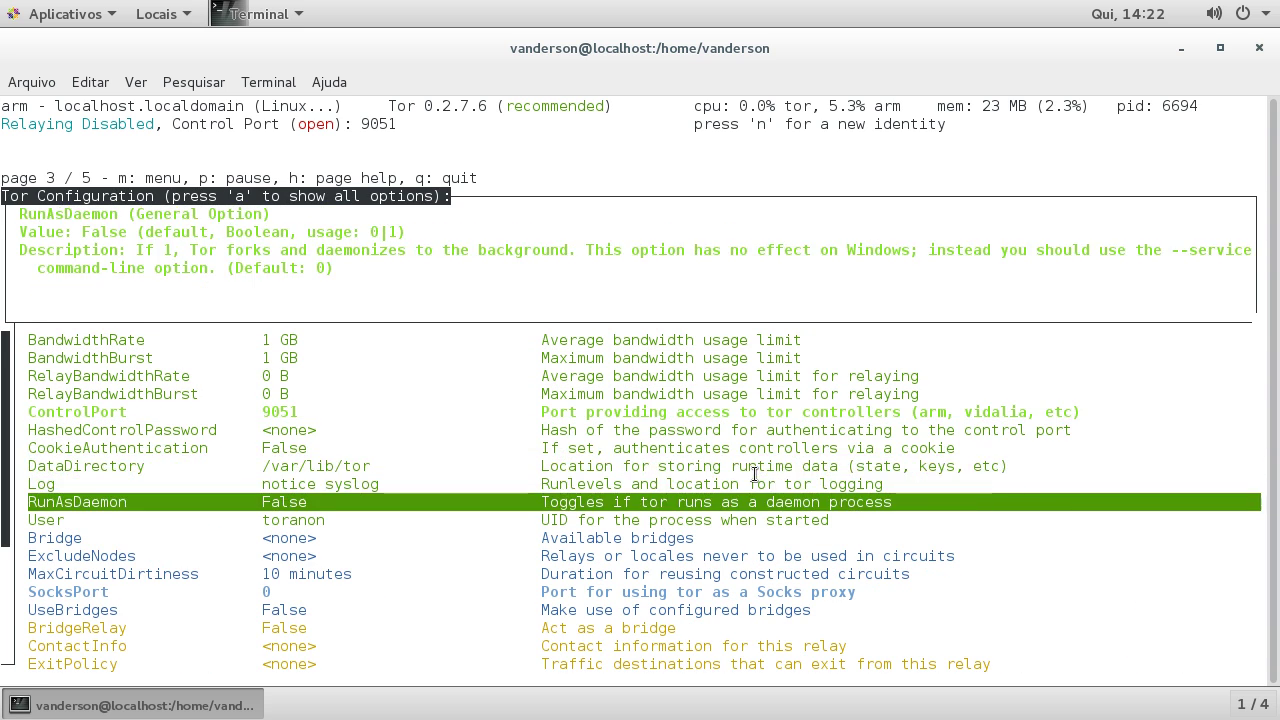
key("Down")
key("Down")
key("Down")
key("Up")
key("Down")
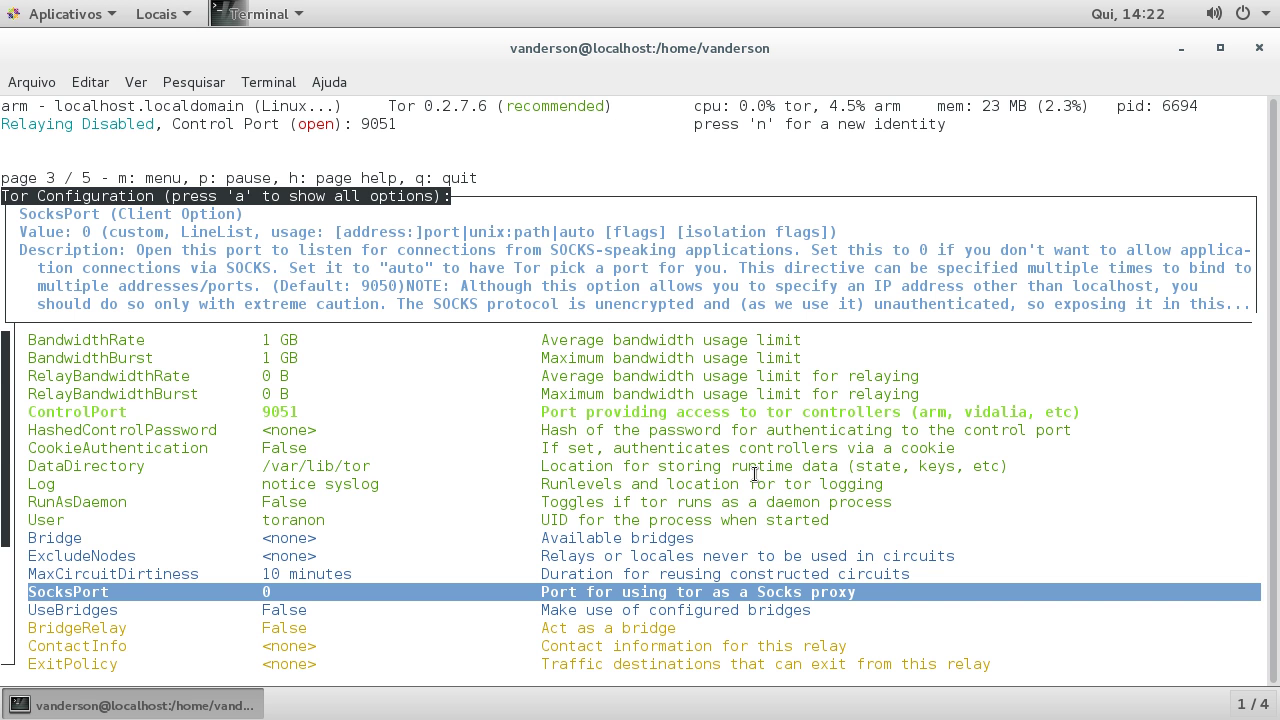
key("Down")
key("Down")
key("Down")
key("Down")
key("Down")
key("Down")
key("Down")
key("Down")
key("Down")
key("Down")
key("Down")
key("Down")
key("Down")
key("Down")
key("Up")
key("Up")
key("Up")
key("Up")
key("Up")
key("Up")
key("Up")
key("Up")
key("Up")
key("Up")
key("Up")
key("Up")
key("Up")
key("Up")
key("Up")
key("Up")
key("Up")
key("Up")
key("Up")
key("Up")
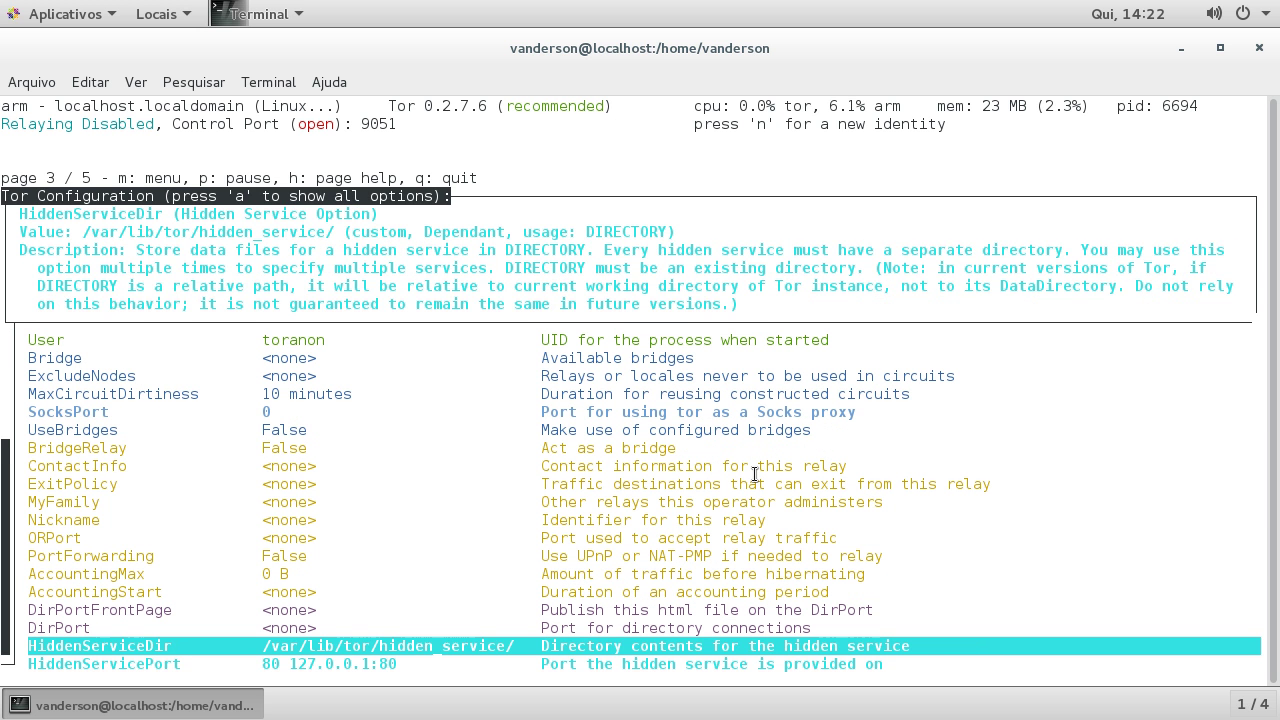
key("Up")
key("Up")
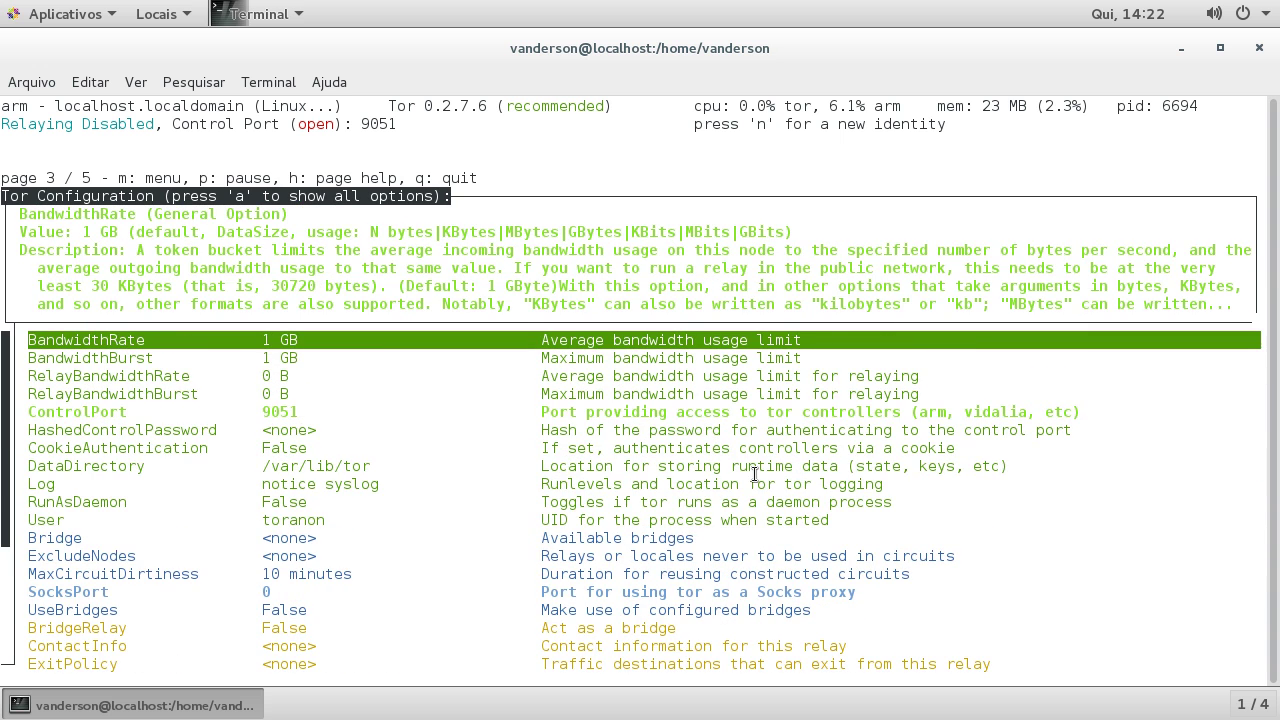
Step: View the torrc file and control interpreter pages, then return to page 1
key("Right")
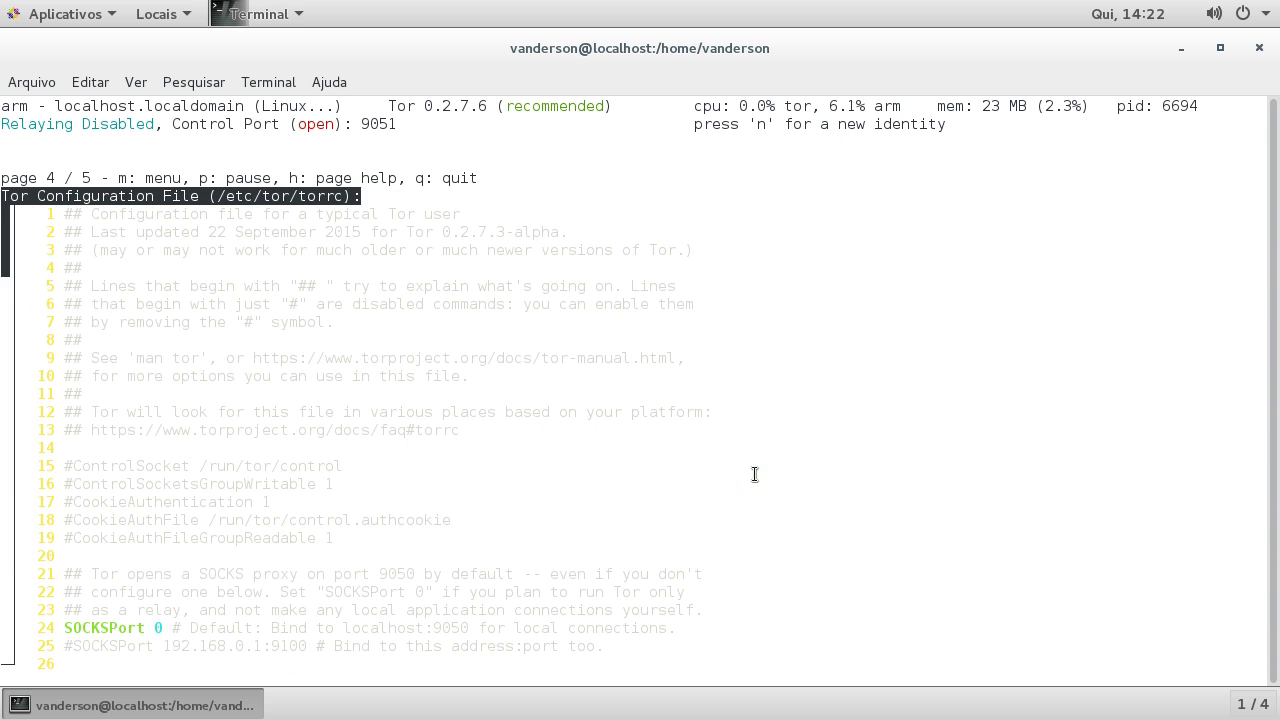
key("Down")
key("Down")
key("Down")
key("Down")
key("Down")
key("Down")
key("Down")
key("Down")
key("Down")
key("Down")
key("Down")
key("Down")
key("Down")
key("Down")
key("Down")
key("Down")
key("Down")
key("Down")
key("Down")
key("Down")
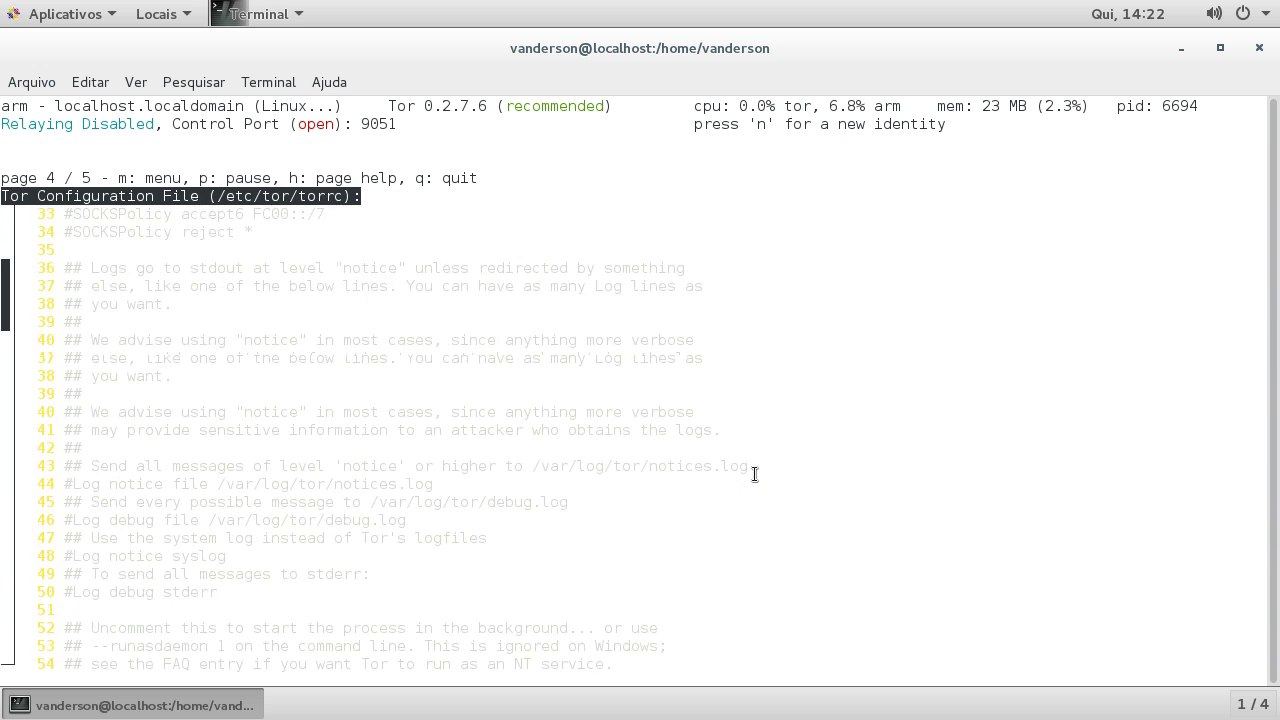
key("Down")
key("Down")
key("Down")
key("Down")
key("Down")
key("Down")
key("Down")
key("Down")
key("Down")
key("Down")
key("Down")
key("Down")
key("Down")
key("Down")
key("Down")
key("Down")
key("Down")
key("Down")
key("Down")
key("Down")
key("Right")
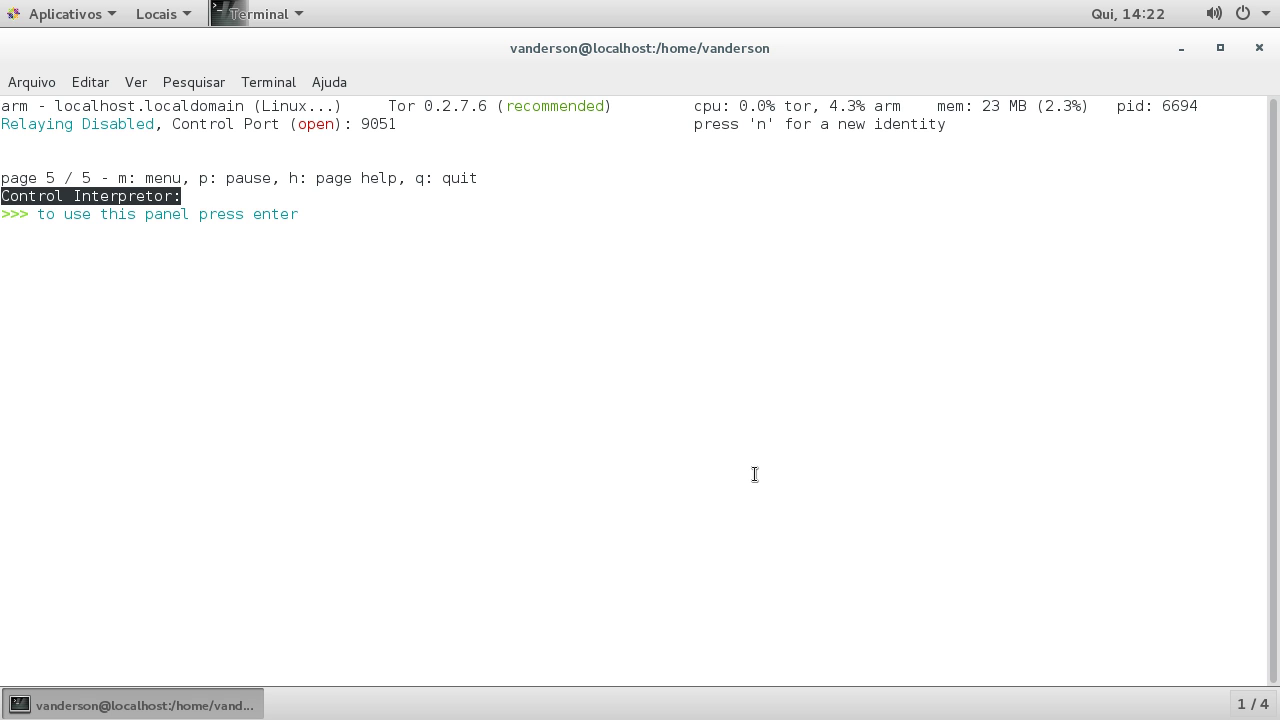
key("Right")
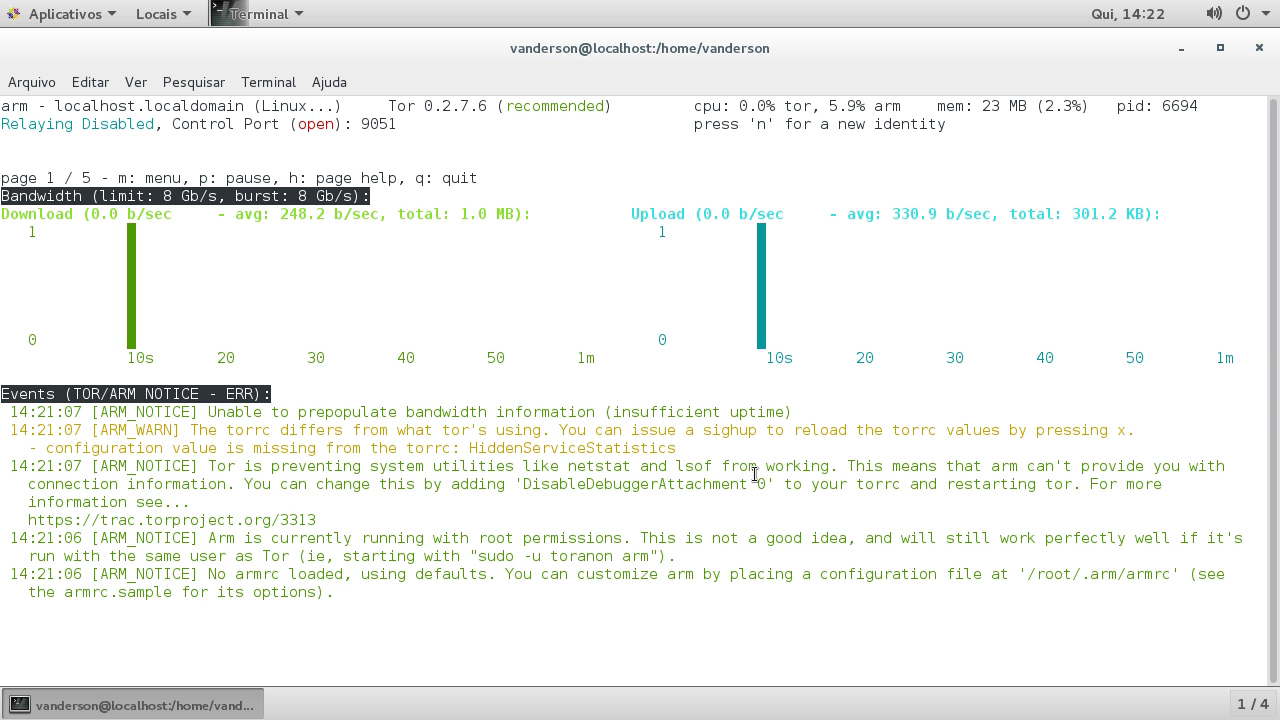
Step: Turn off system theme colours in the terminal profile's Cores settings
left_click(103, 83)
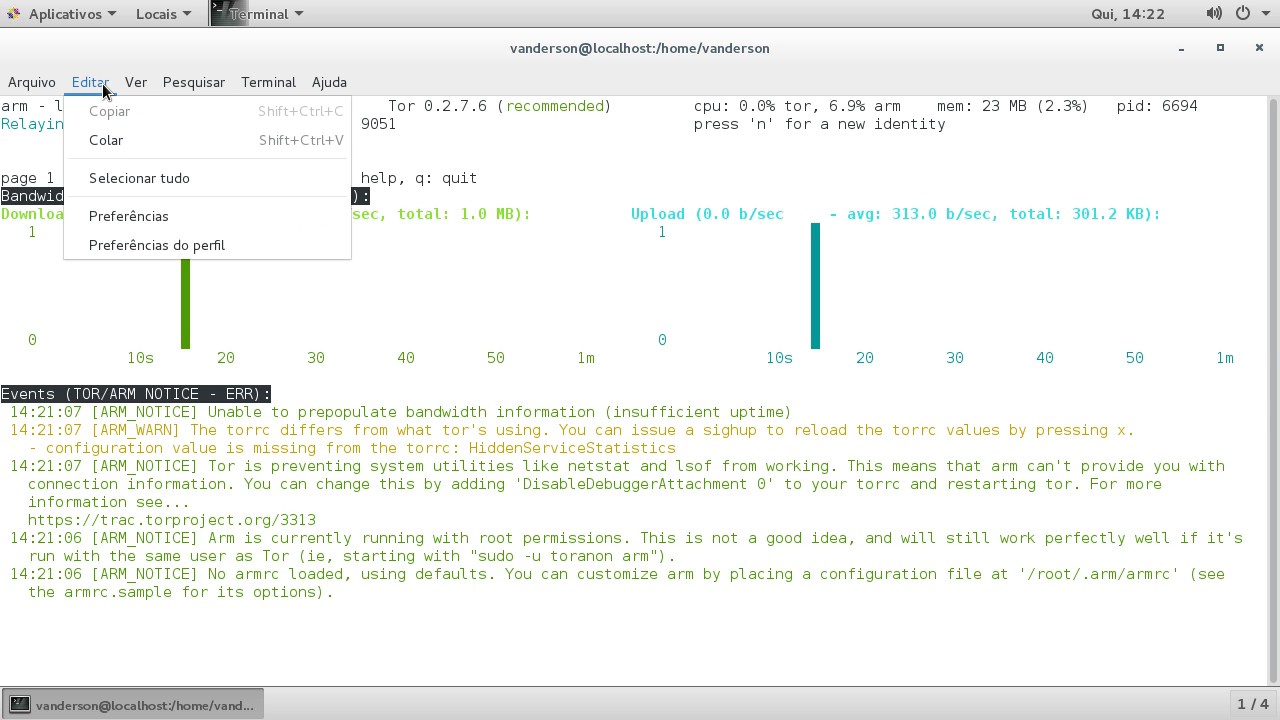
left_click(131, 243)
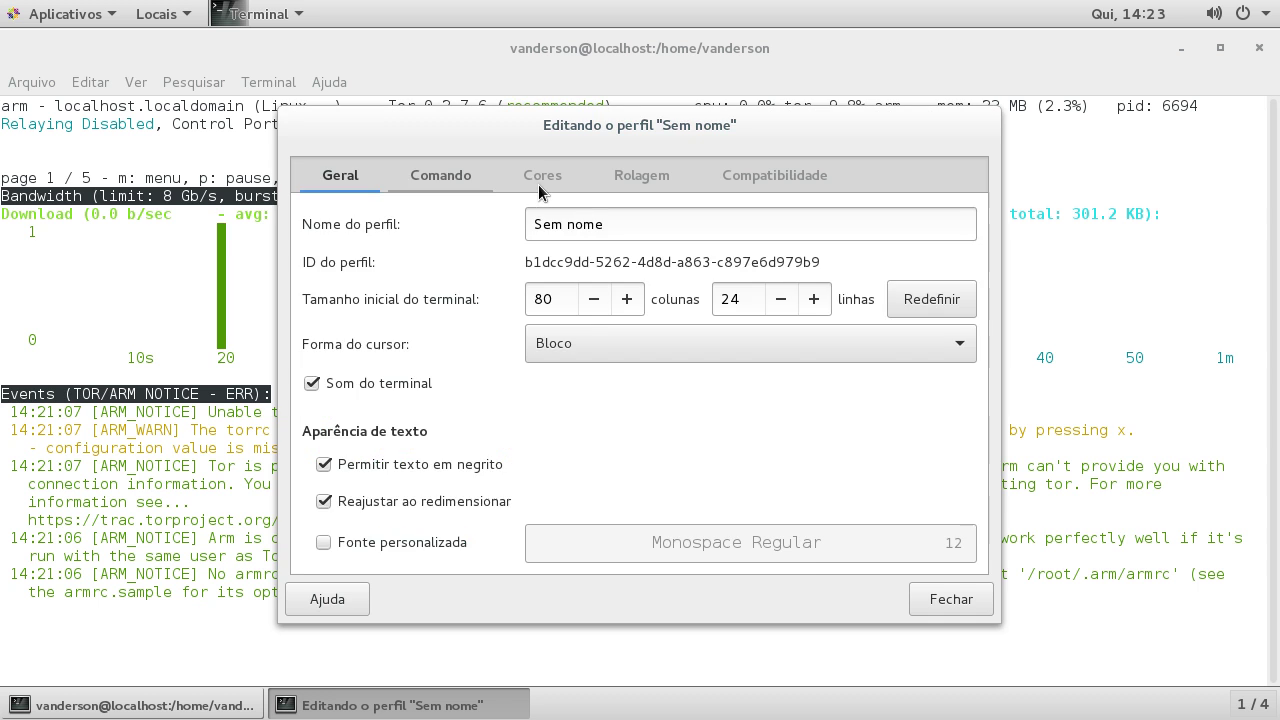
left_click(527, 180)
left_click(348, 245)
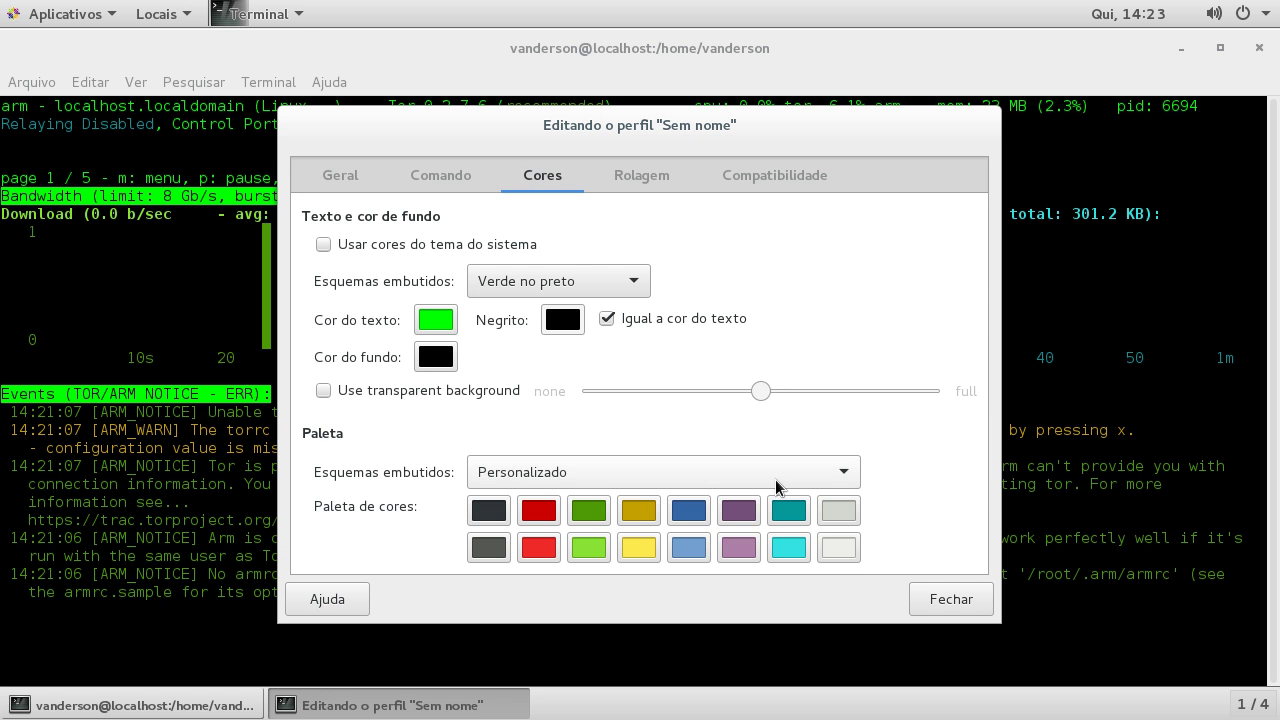
left_click(934, 600)
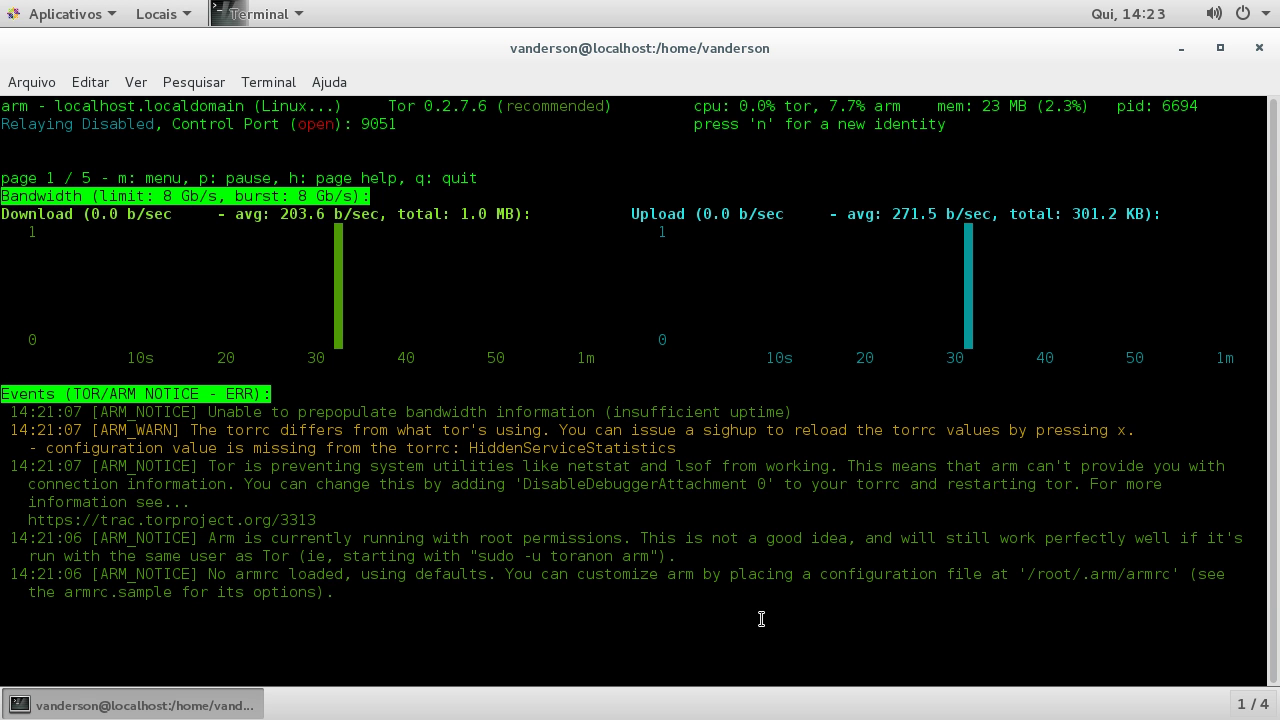
Step: Cycle through all five arm pages back to page 1, then quit arm with q
key("Right")
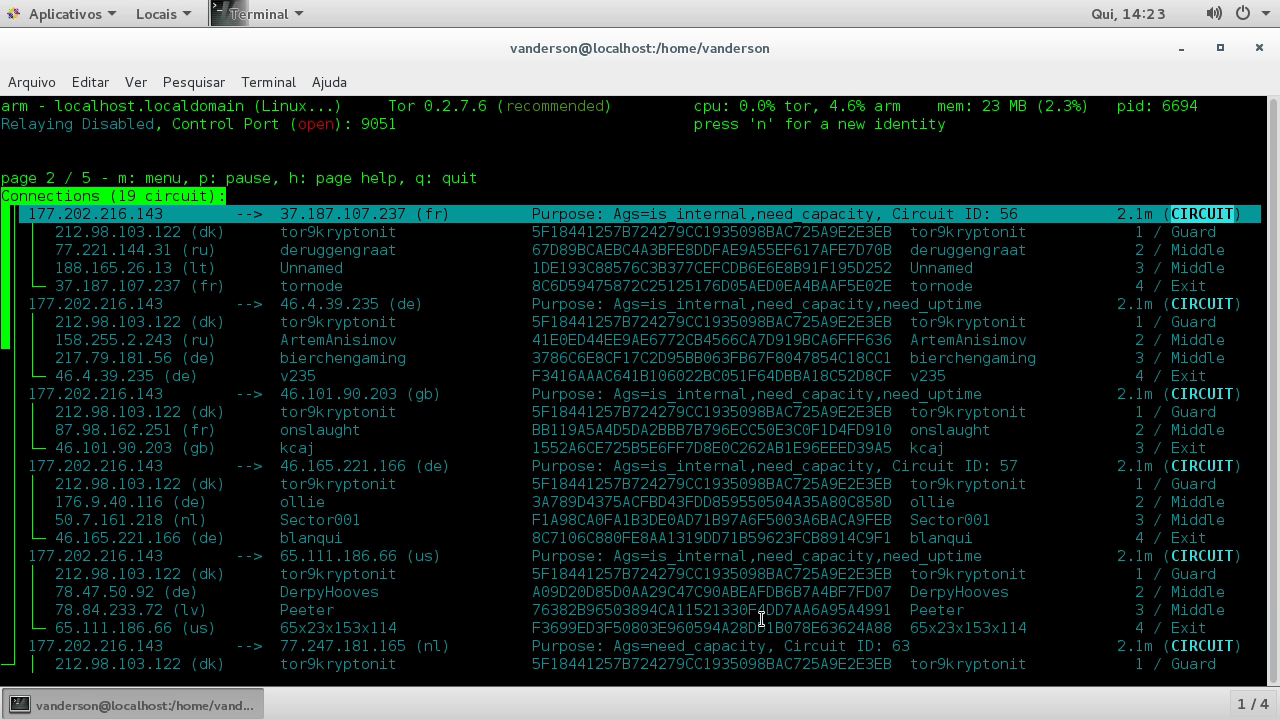
key("Right")
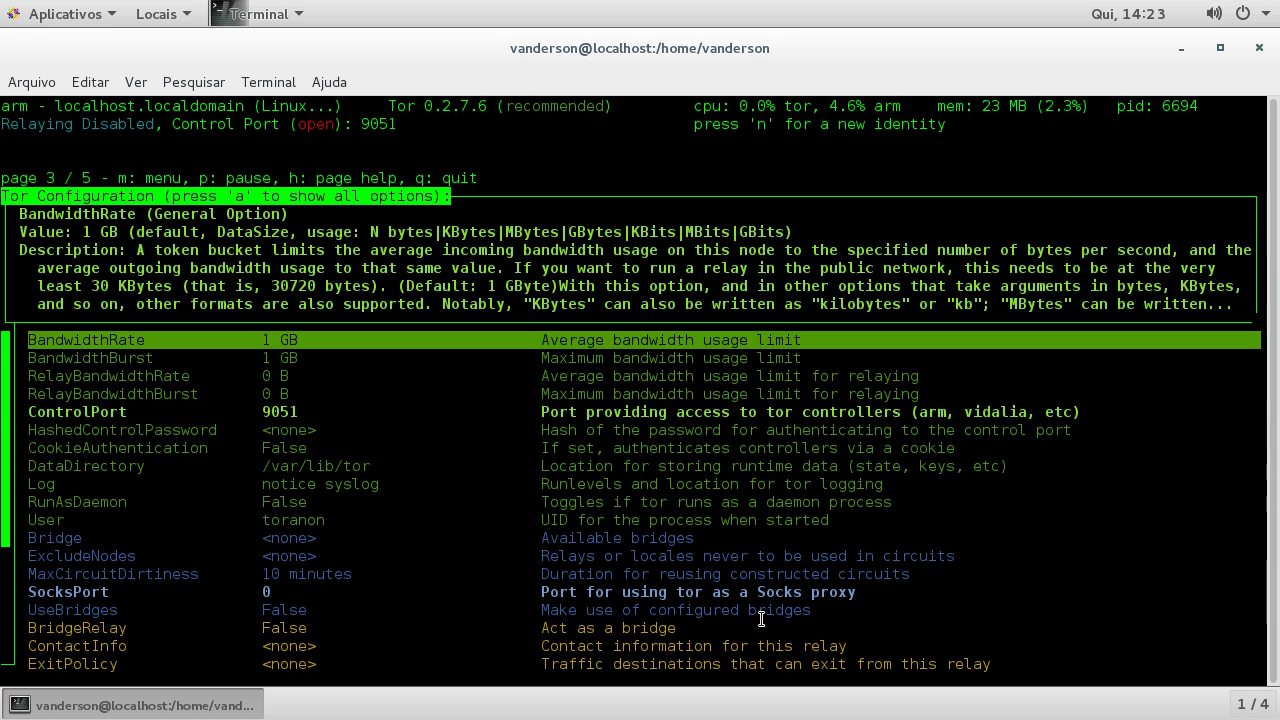
key("Right")
key("Up")
key("Up")
key("Up")
key("Up")
key("Up")
key("Up")
key("Up")
key("Up")
key("Up")
key("Up")
key("Up")
key("Up")
key("Up")
key("Up")
key("Up")
key("Up")
key("Up")
key("Up")
key("Up")
key("Up")
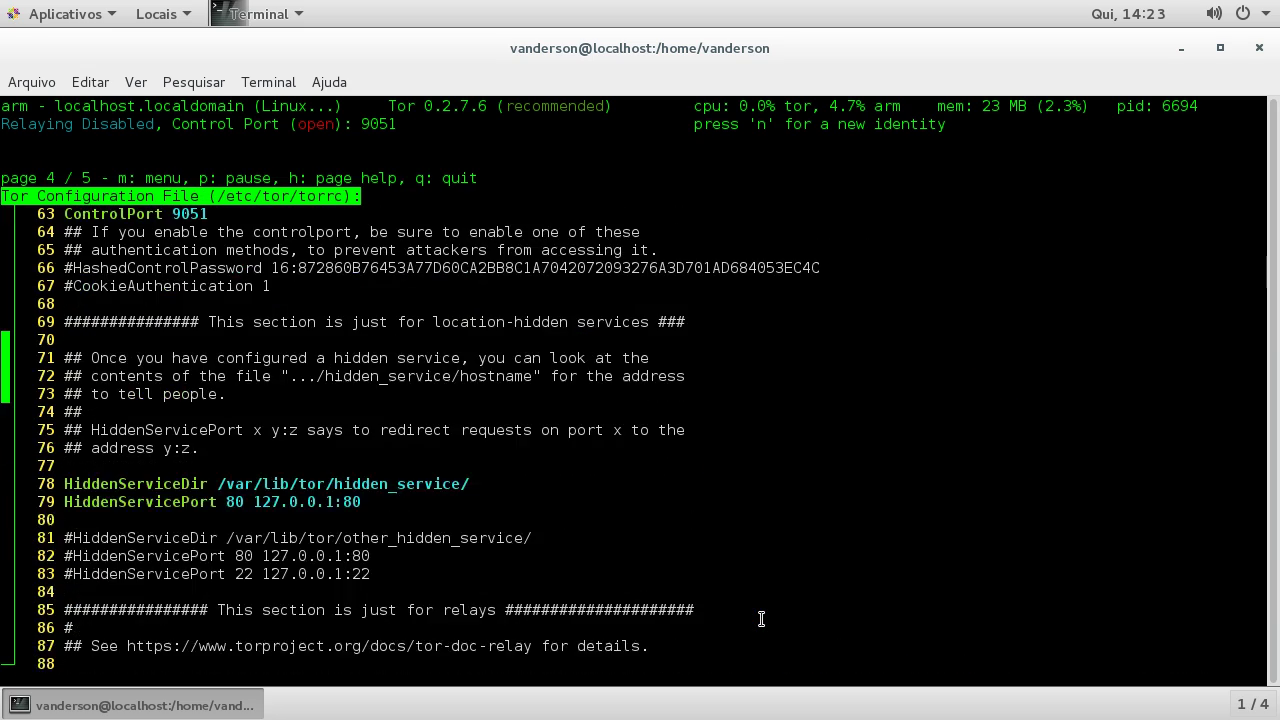
key("Up")
key("Up")
key("Up")
key("Up")
key("Up")
key("Up")
key("Up")
key("Up")
key("Up")
key("Up")
key("Up")
key("Up")
key("Up")
key("Up")
key("Up")
key("Up")
key("Up")
key("Up")
key("Up")
key("Up")
key("Right")
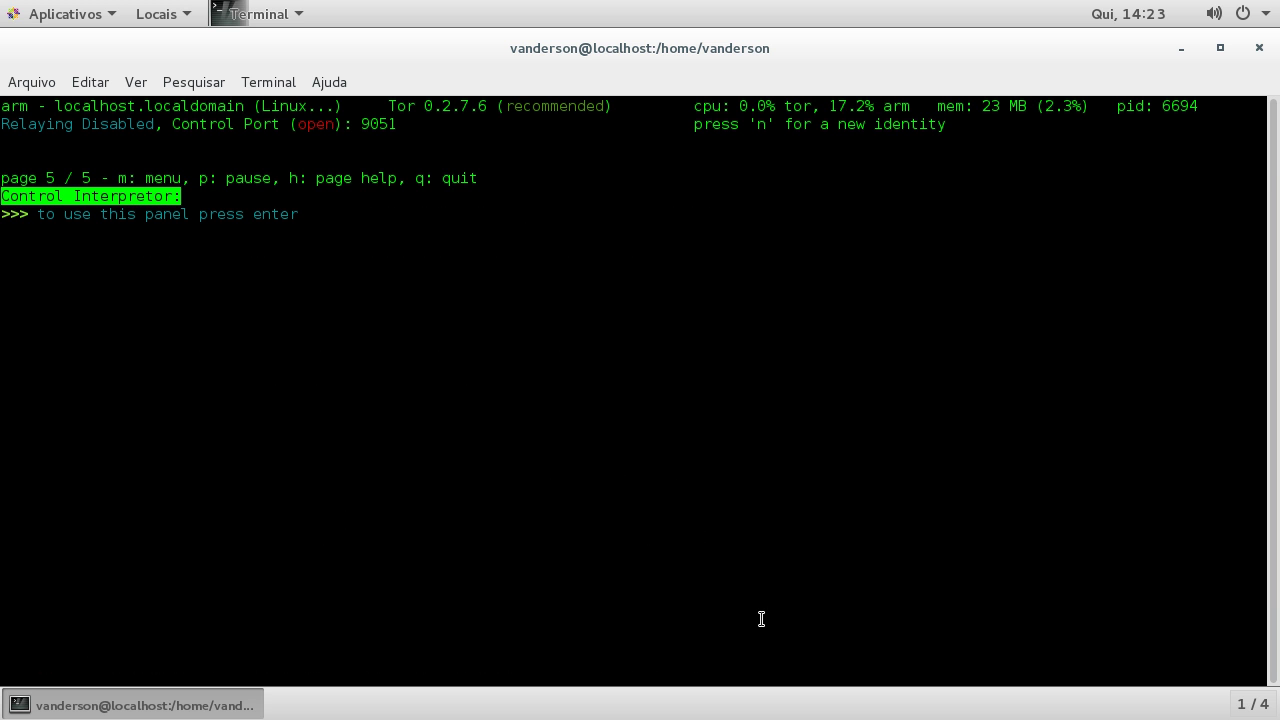
key("Right")
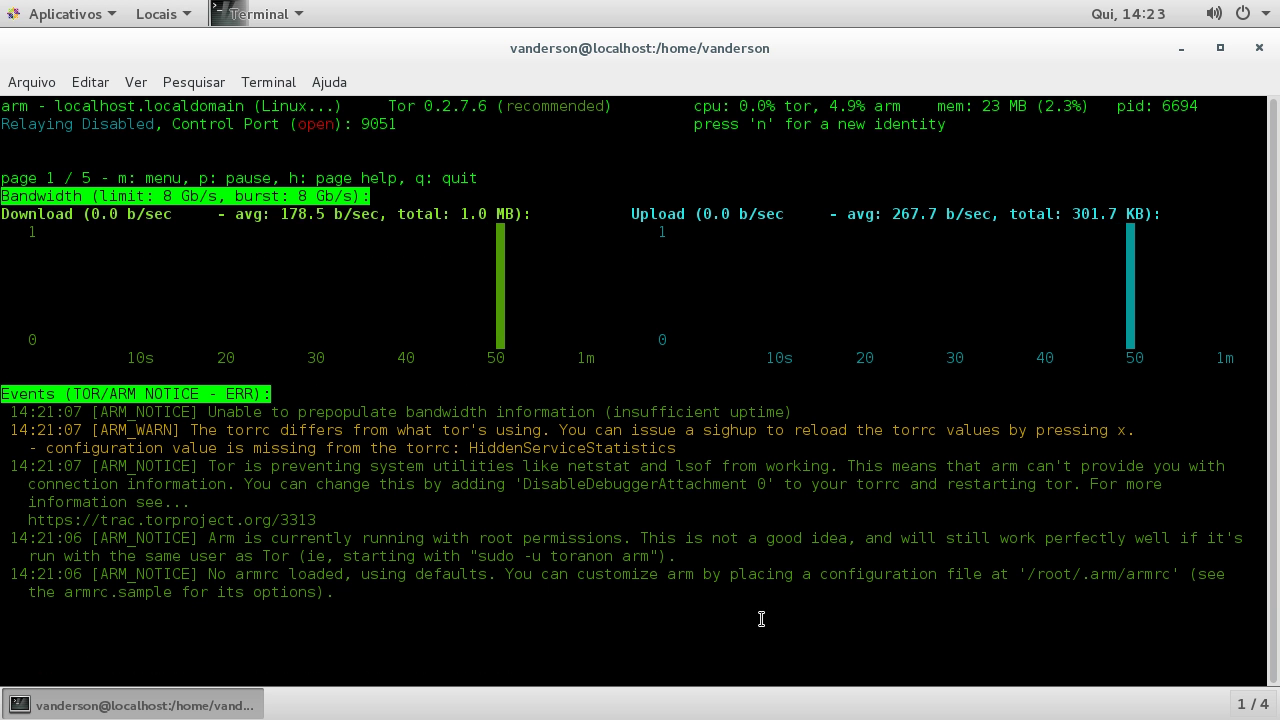
key("q")
key("q")
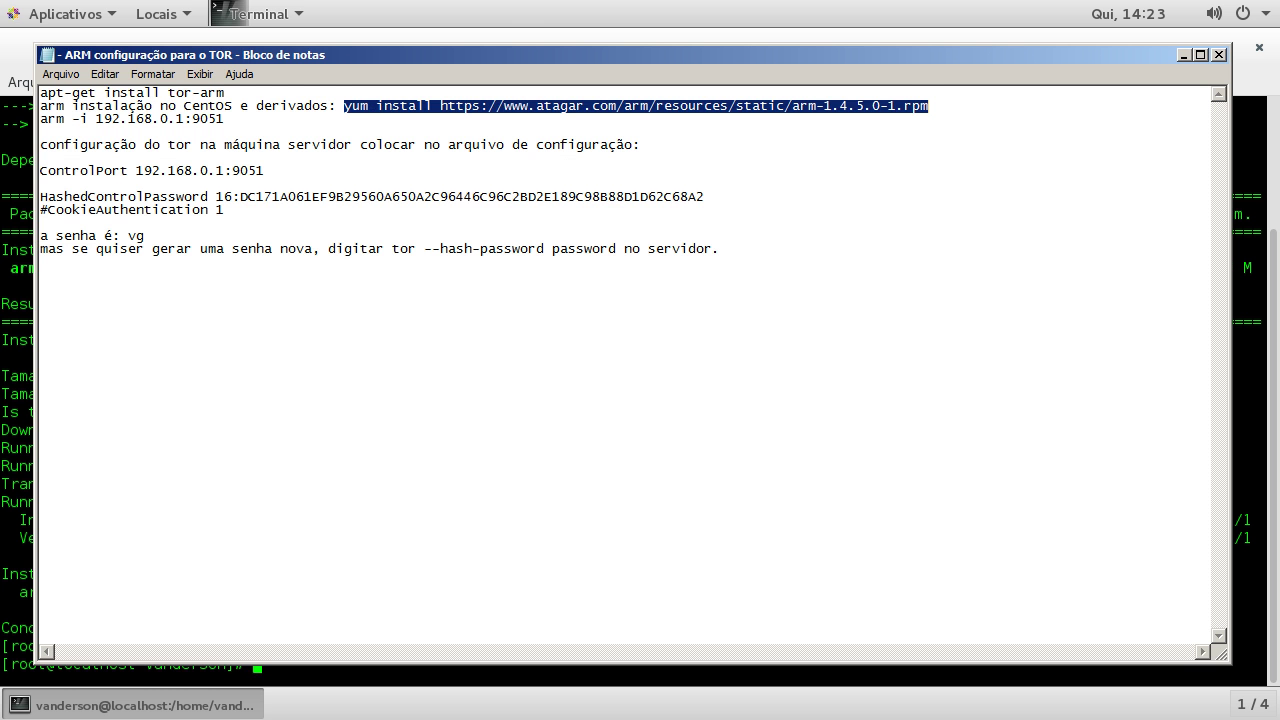
Step: Check the arm -i 192.168.0.1:9051 and ControlPort lines in the notes, then begin entering vim /etc/tor/torrc
left_click_drag(276, 118, 20, 117)
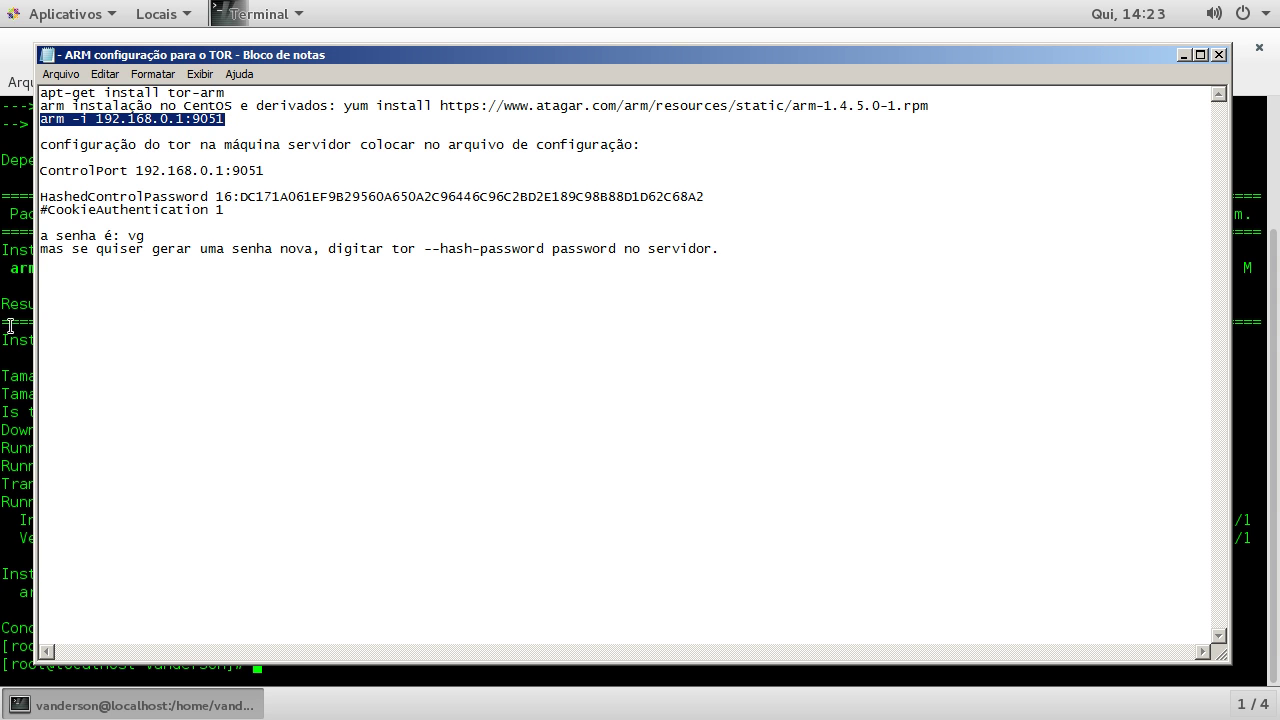
left_click_drag(276, 170, 28, 168)
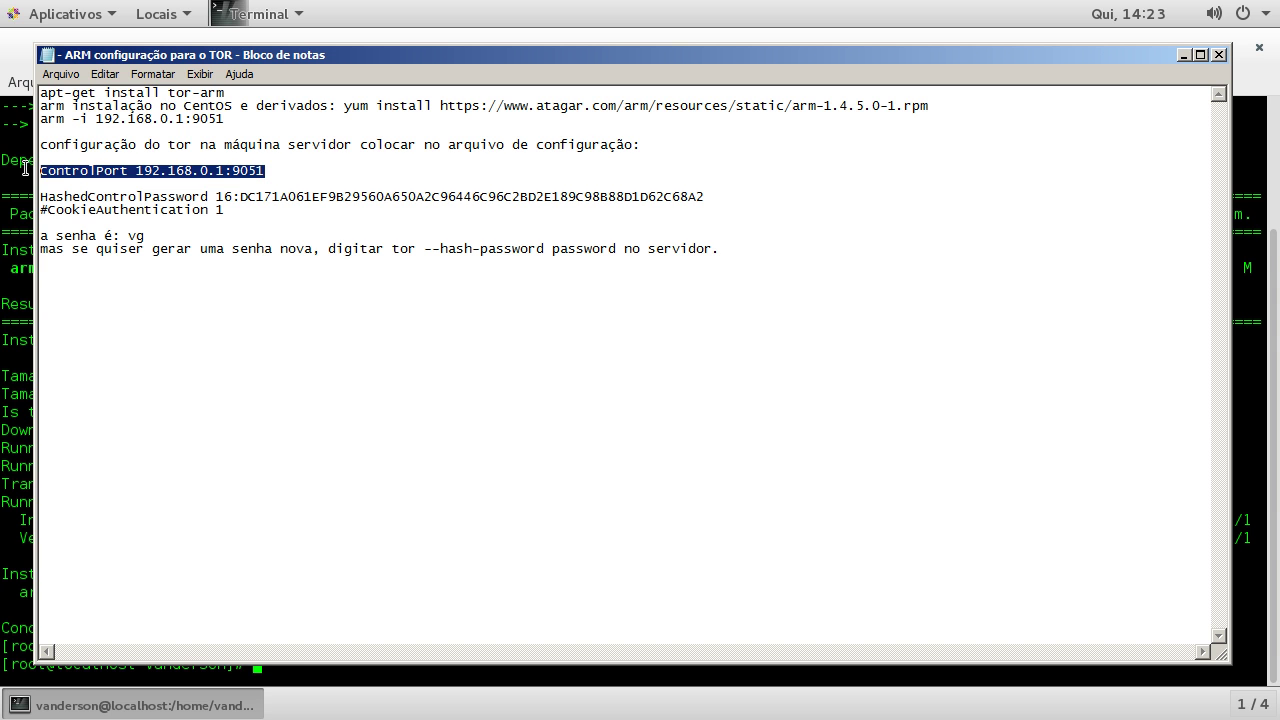
left_click(28, 168)
type("vim /etc/")
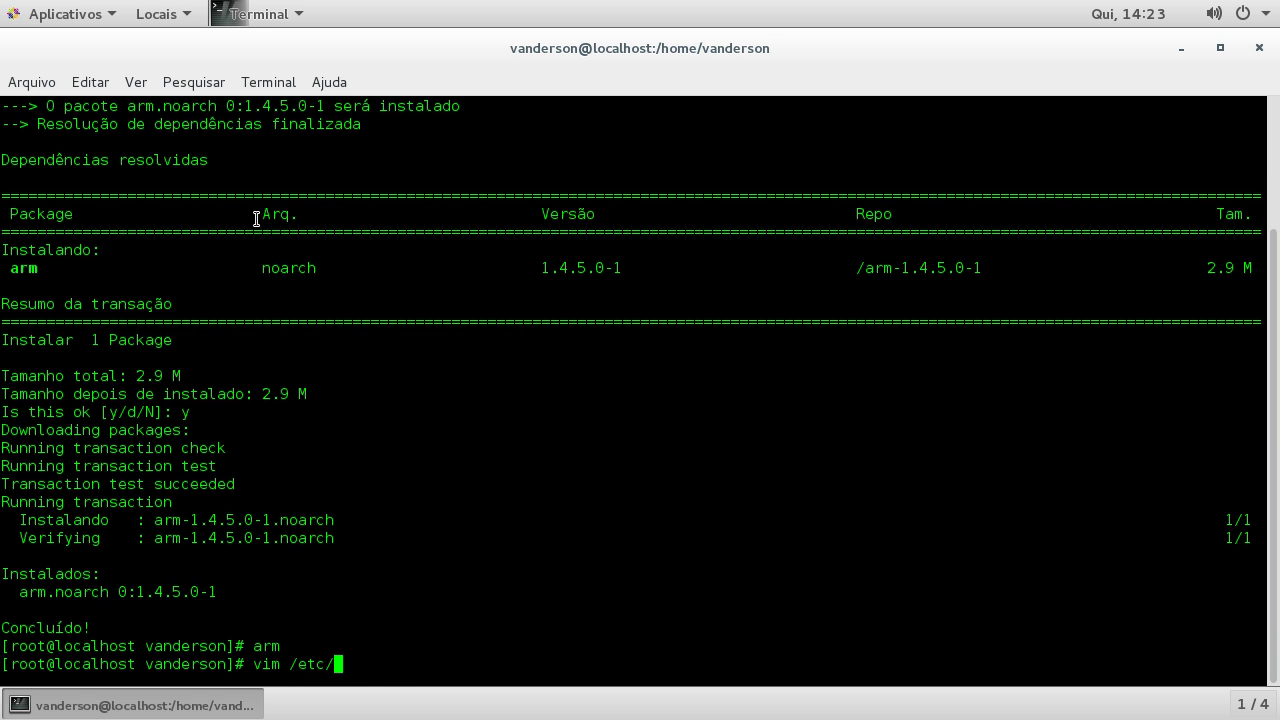
type("tor/torrc")
Step: Open /etc/tor/torrc in vim and enter insert mode at the ControlPort 9051 value
key("Return")
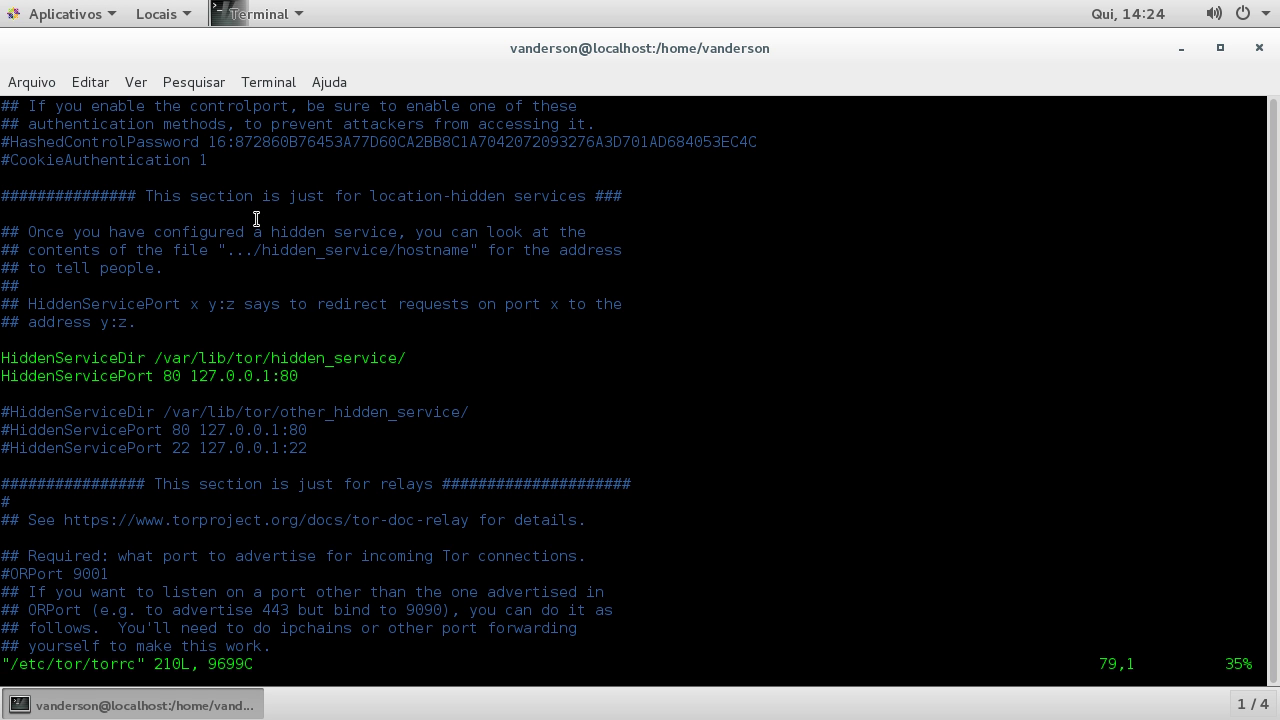
scroll(260, 225, "up", 9)
scroll(264, 231, "down", 5)
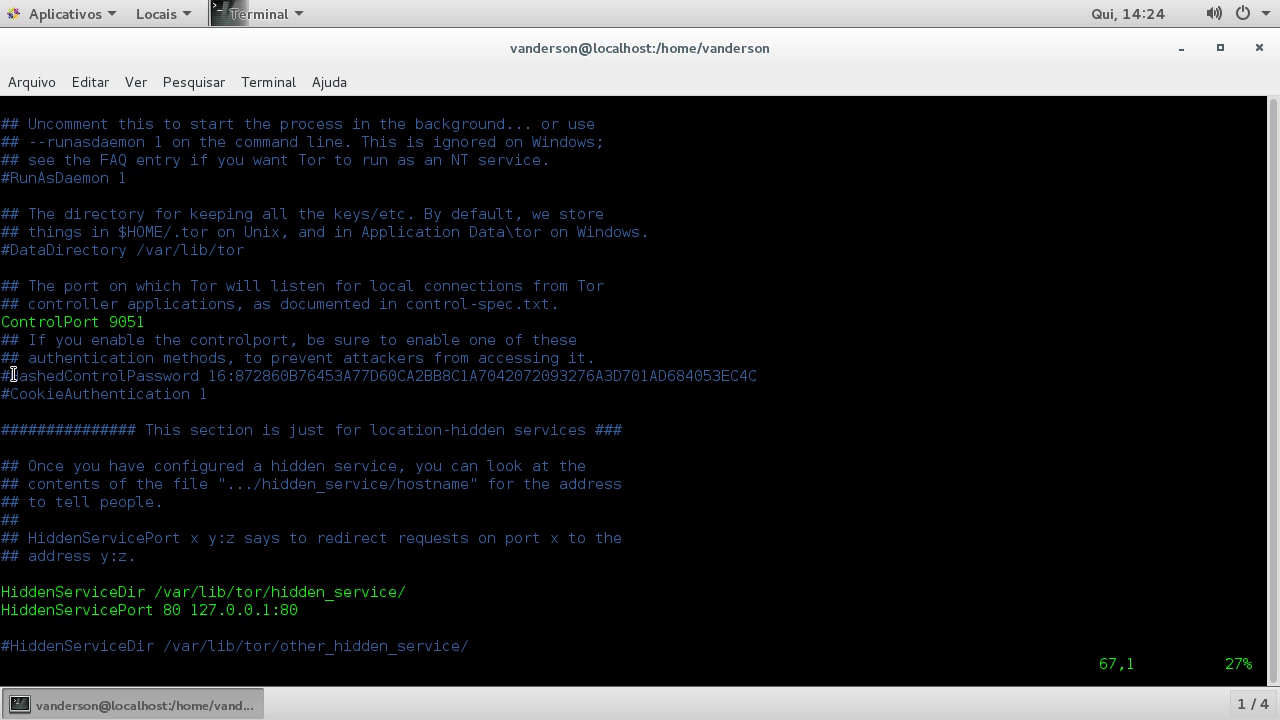
left_click_drag(18, 376, 207, 376)
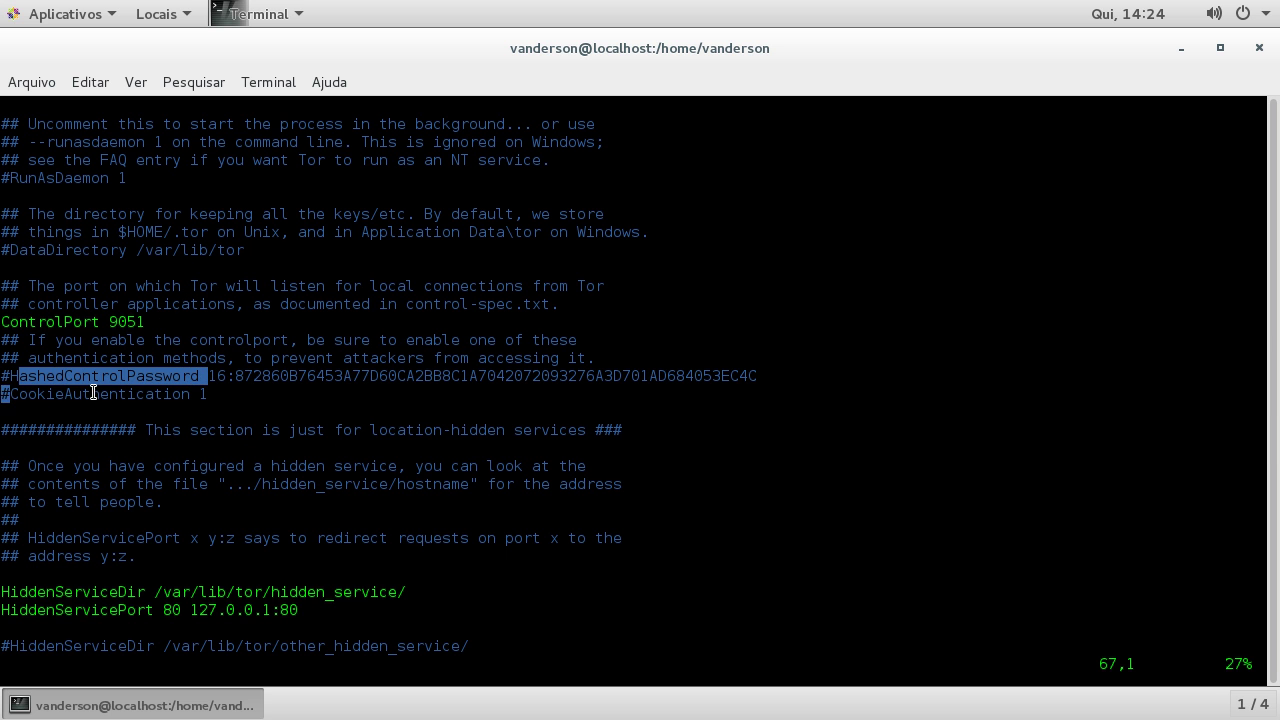
left_click(56, 393)
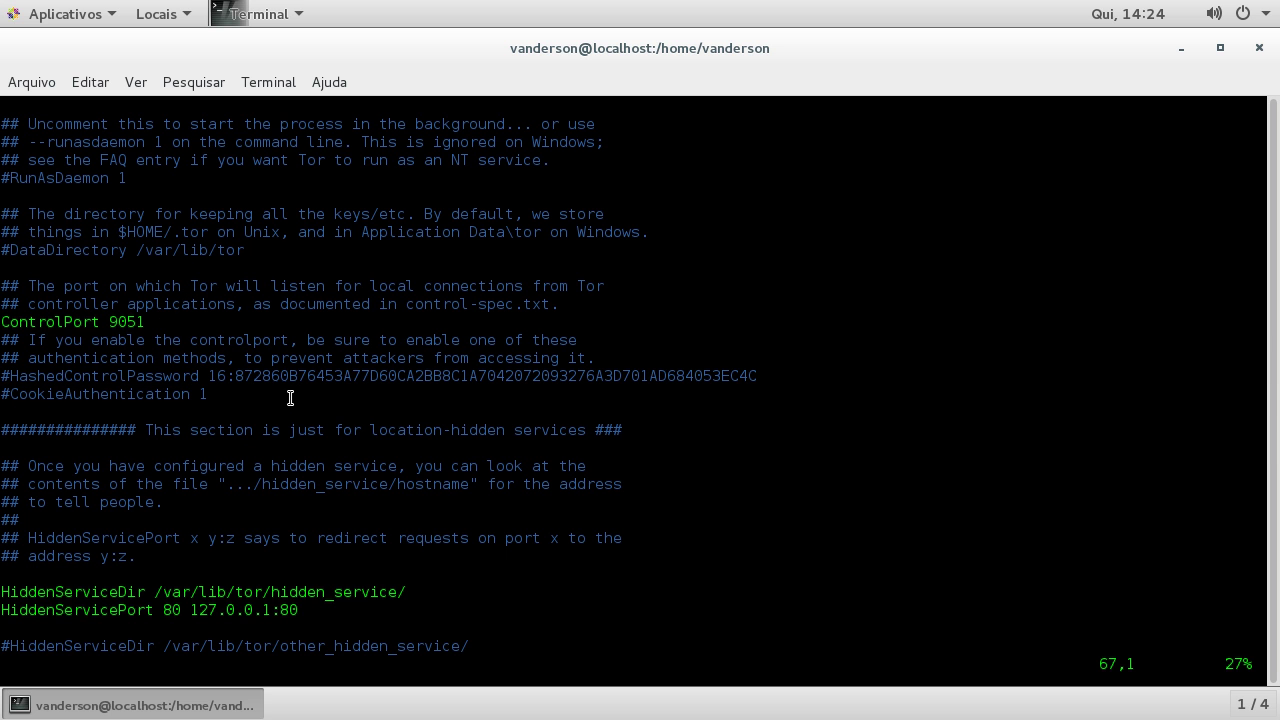
key("Up")
key("Up")
key("Up")
key("Up")
key("Up")
key("Right")
key("Right")
key("Down")
key("Right")
key("Right")
key("Right")
key("Right")
key("Right")
key("Right")
key("Right")
key("Right")
key("Right")
key("Right")
key("i")
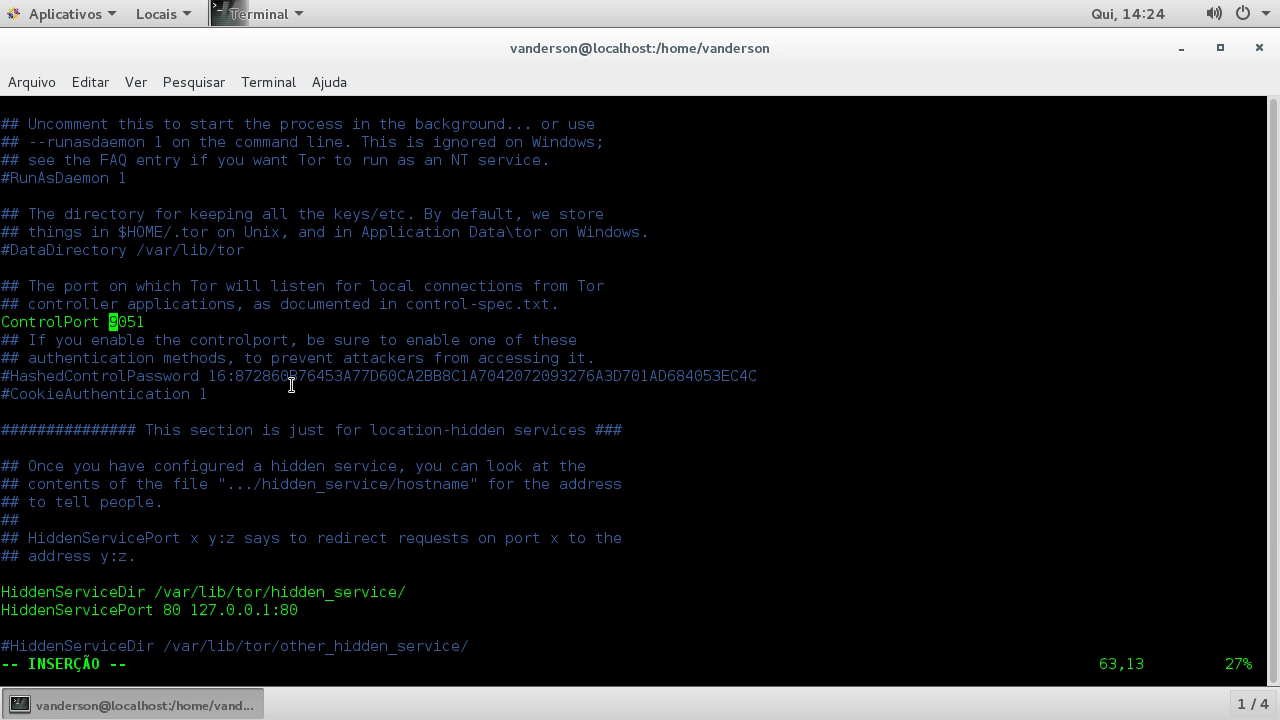
left_click(1241, 20)
left_click(1076, 137)
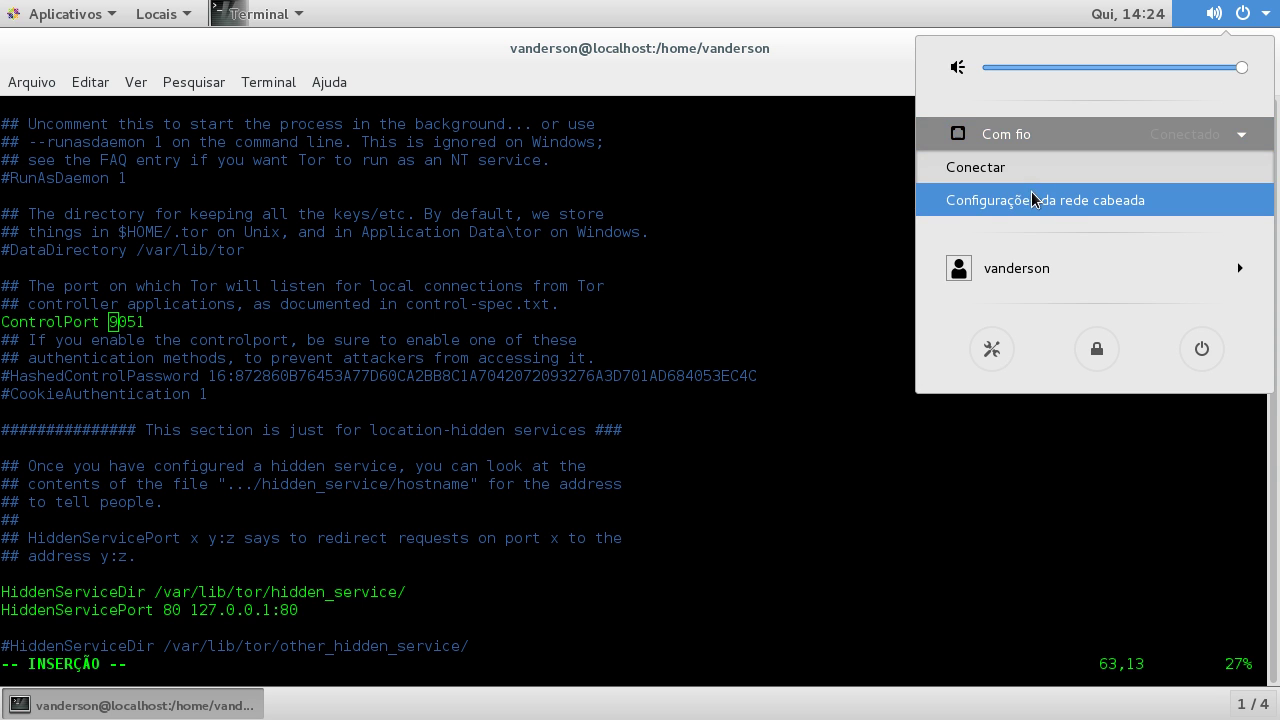
left_click(1020, 199)
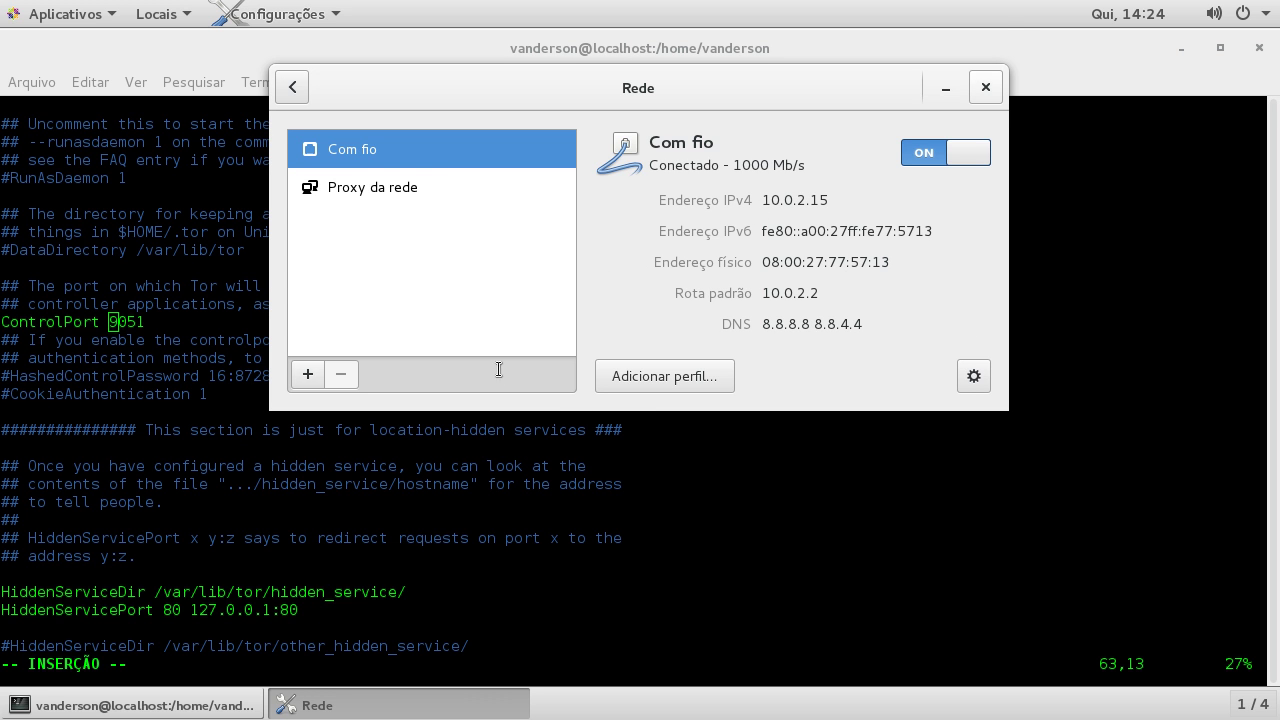
key("alt+F4")
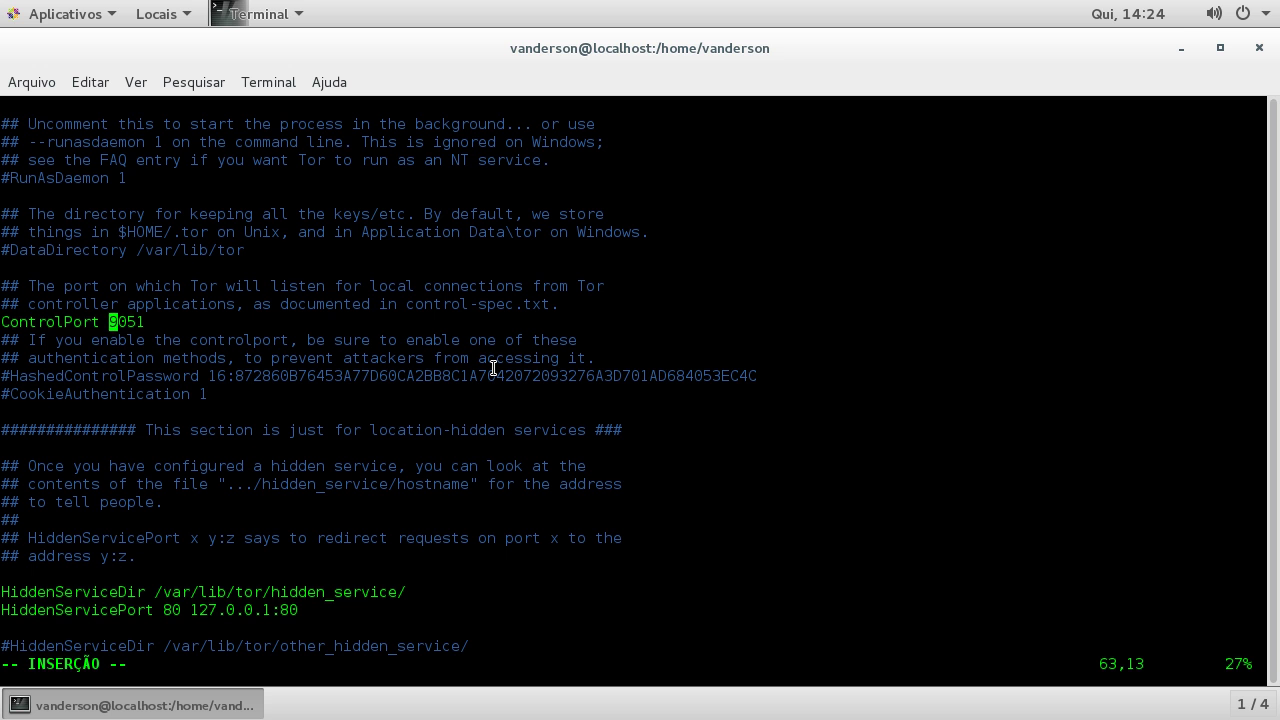
Step: Change the ControlPort line to 10.0.2.15:9051 and save torrc with :wq
type("10.0.2.15:")
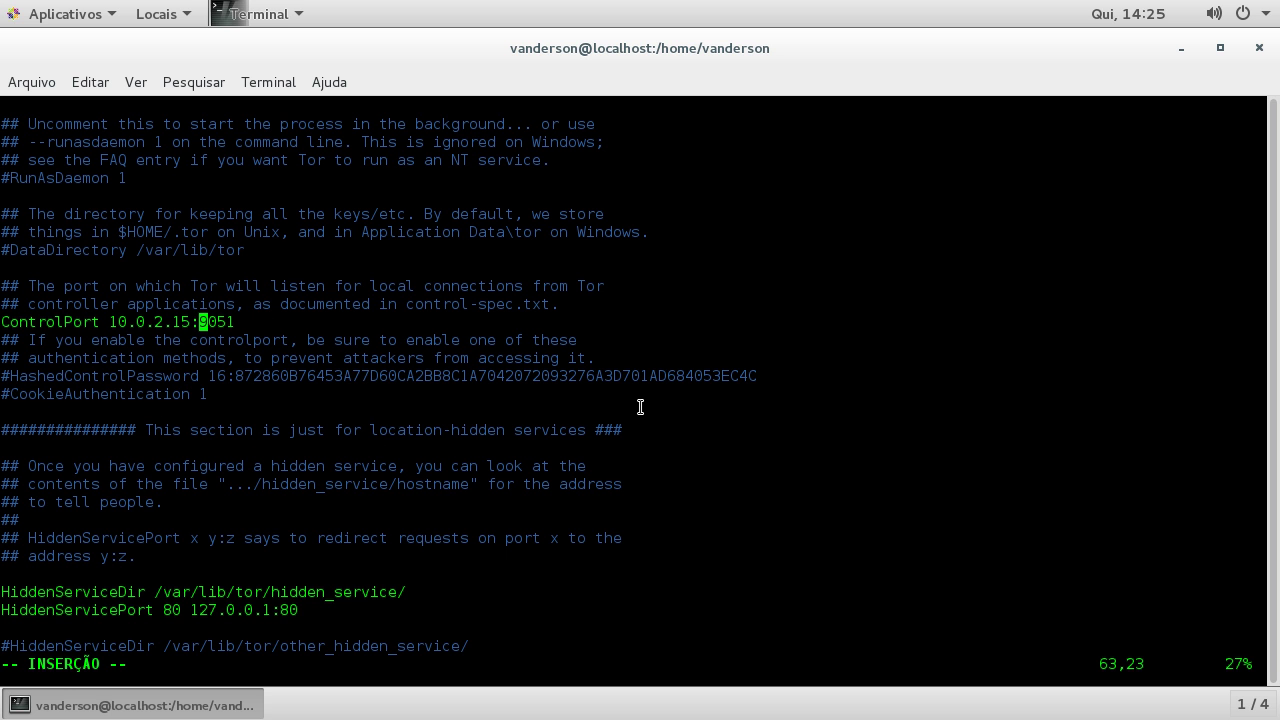
key("Escape")
type(":wq")
key("Return")
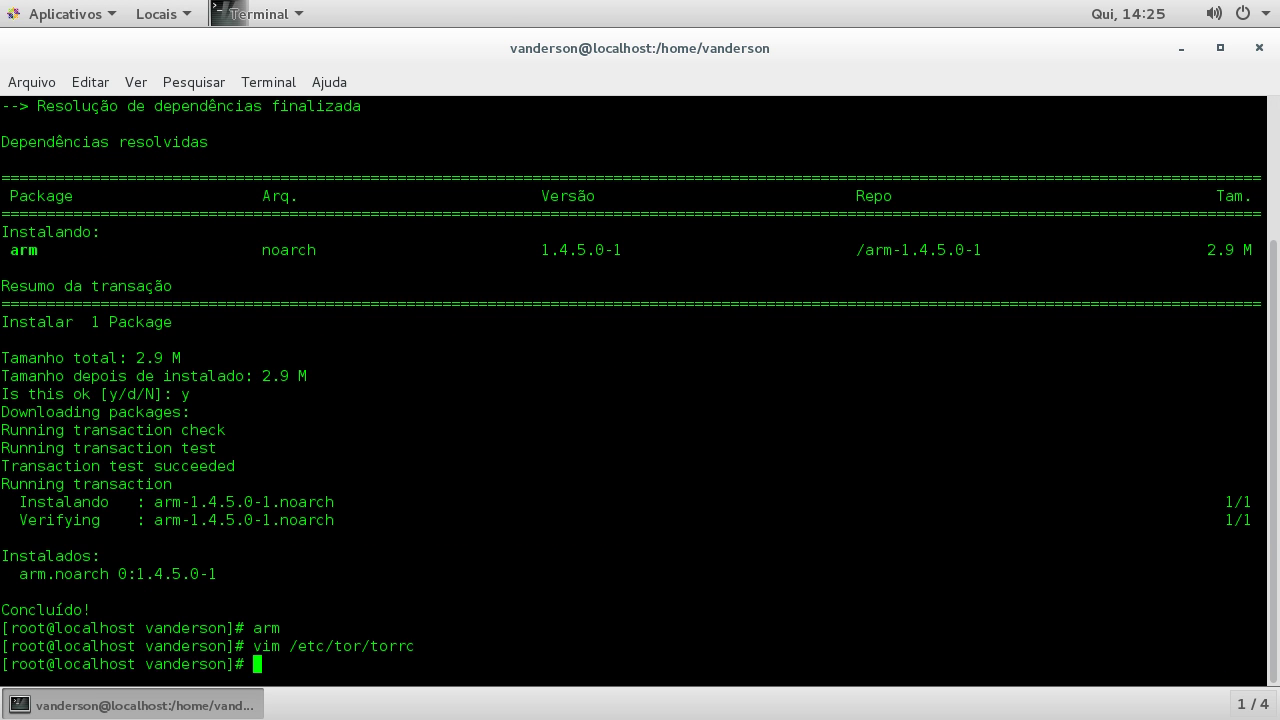
key("alt+Tab")
Step: Select the tor --hash-password password command in the Notepad notes for pasting into the terminal
left_click_drag(47, 197, 380, 198)
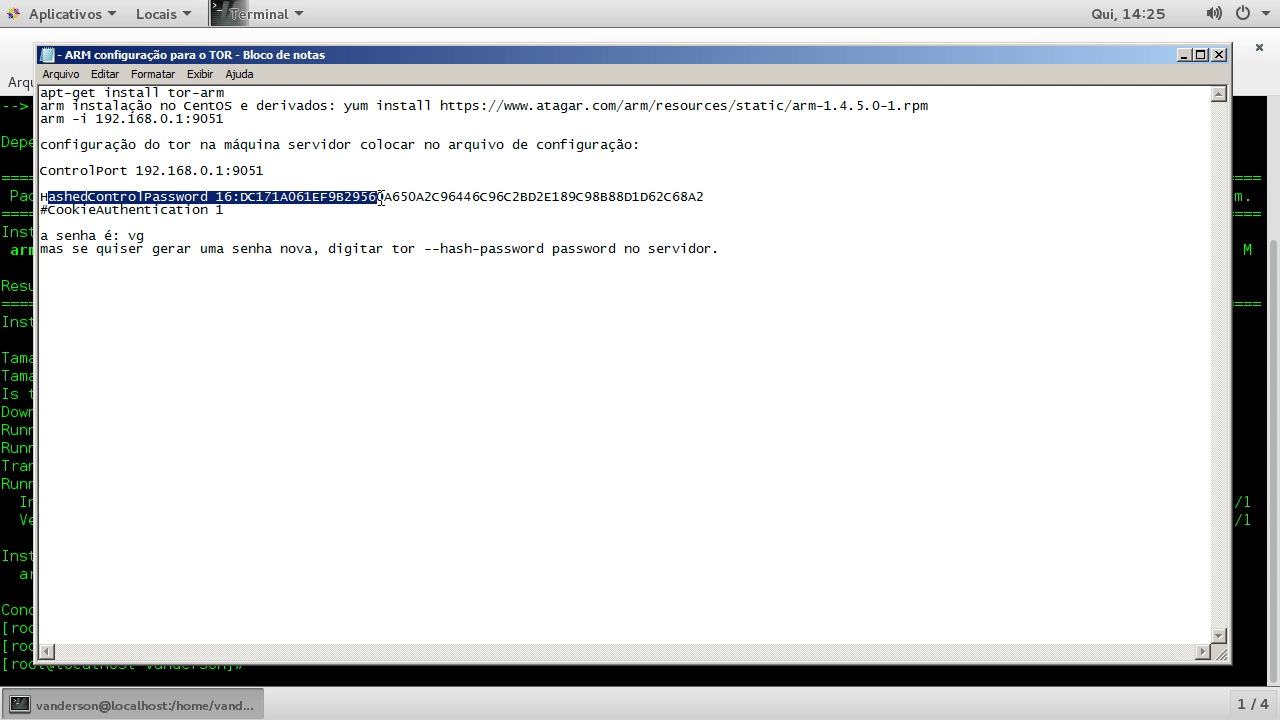
left_click_drag(703, 197, 33, 197)
left_click_drag(394, 248, 619, 252)
key("super+c")
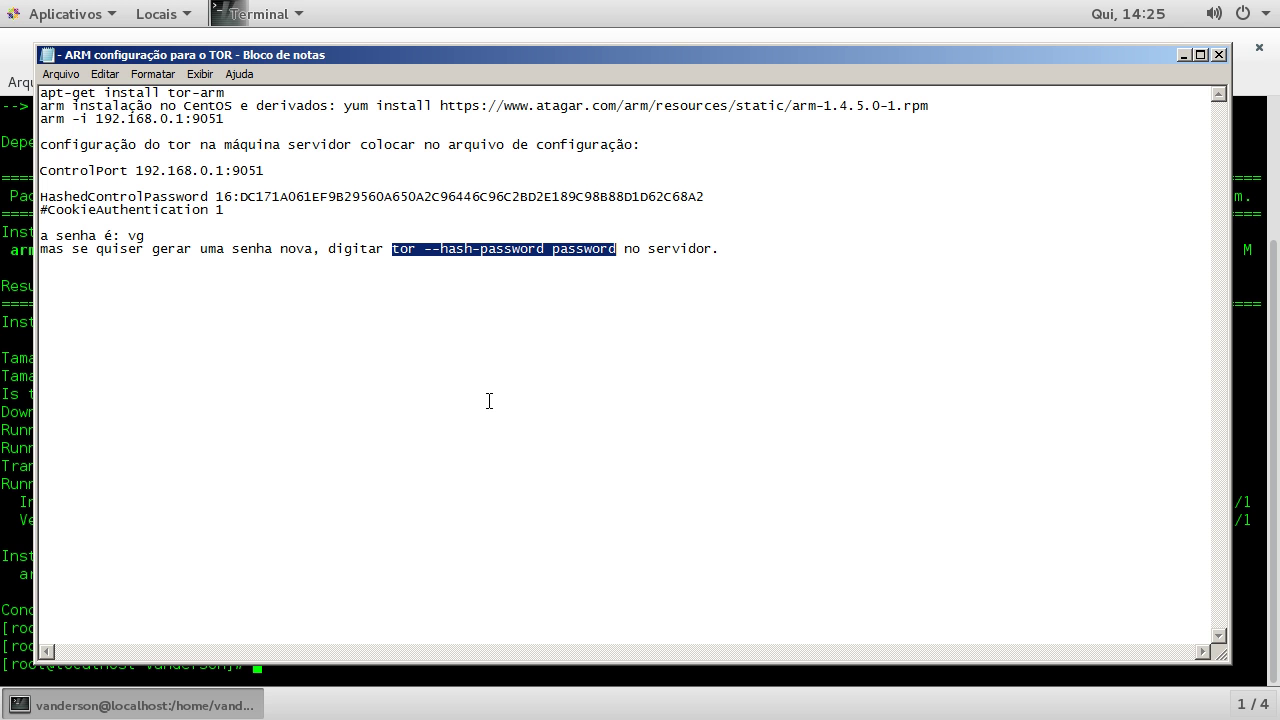
left_click(25, 374)
right_click(580, 371)
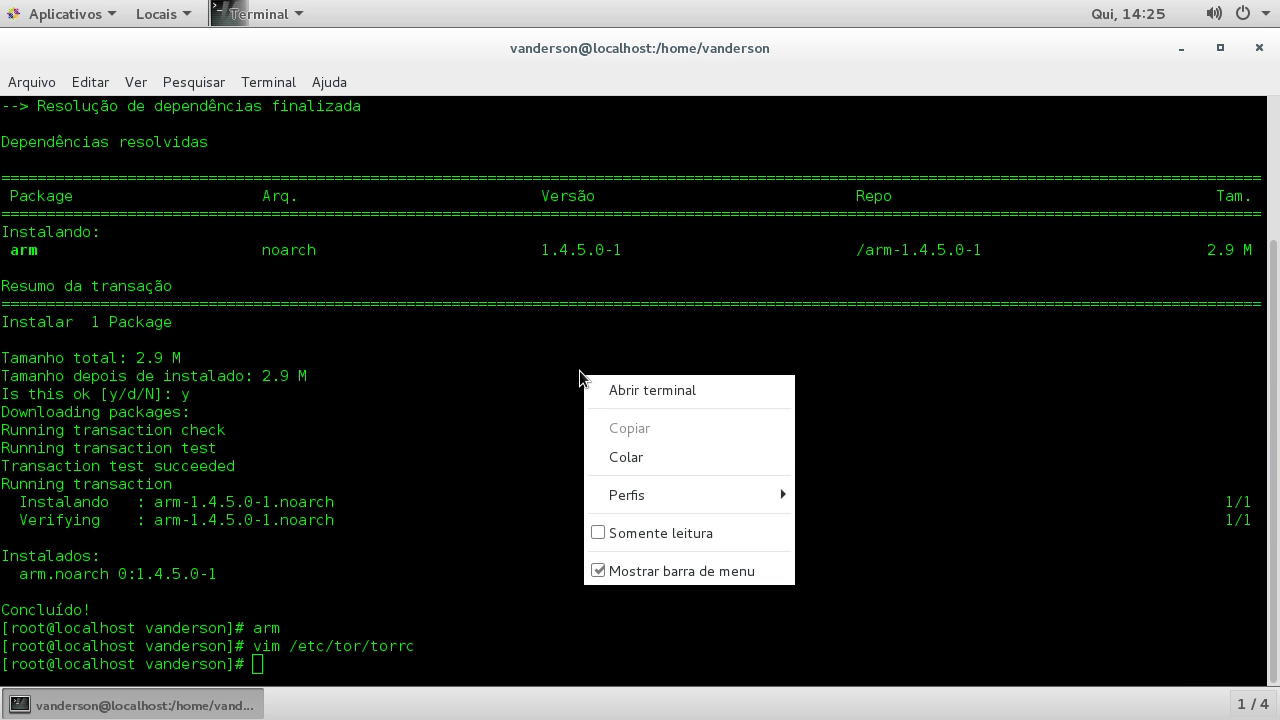
Step: Run tor --hash-password with a newly chosen password in place of the placeholder
left_click(616, 457)
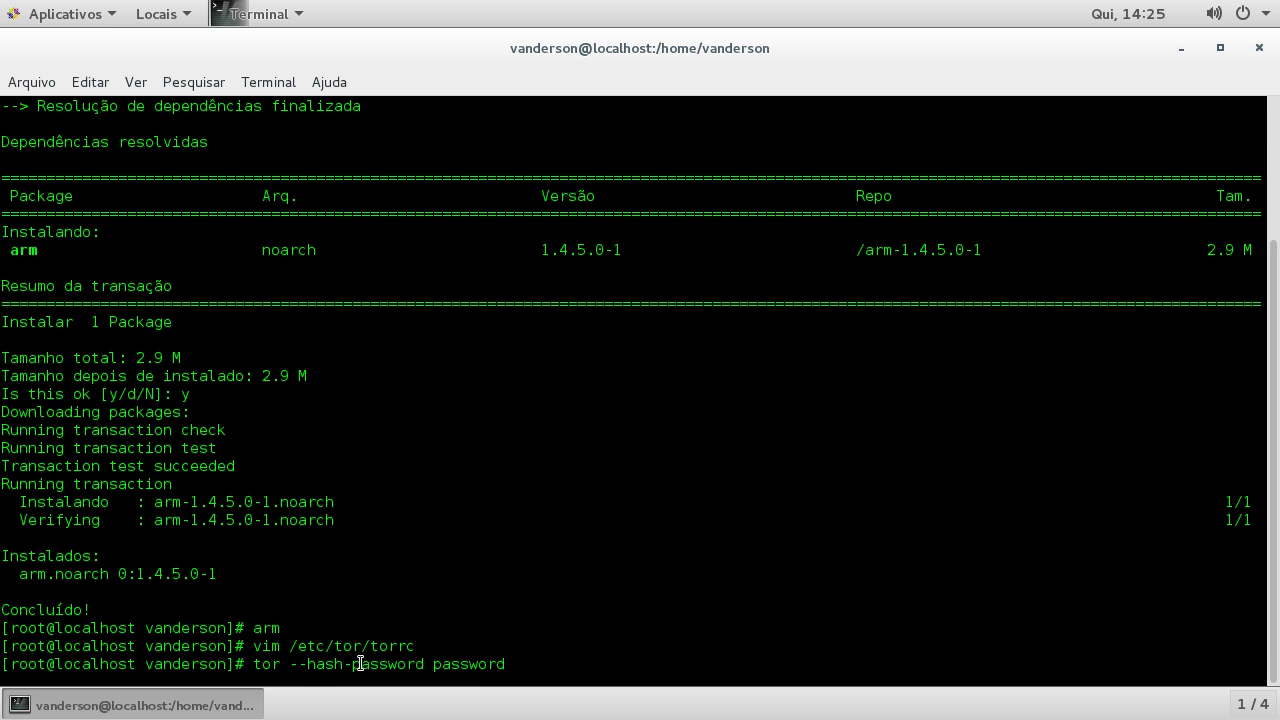
key("BackSpace")
key("BackSpace")
key("BackSpace")
key("BackSpace")
key("BackSpace")
key("BackSpace")
key("BackSpace")
key("BackSpace")
type("teste")
key("Return")
Step: Copy the generated 16:… hashed password from the output
left_click_drag(2, 646, 552, 648)
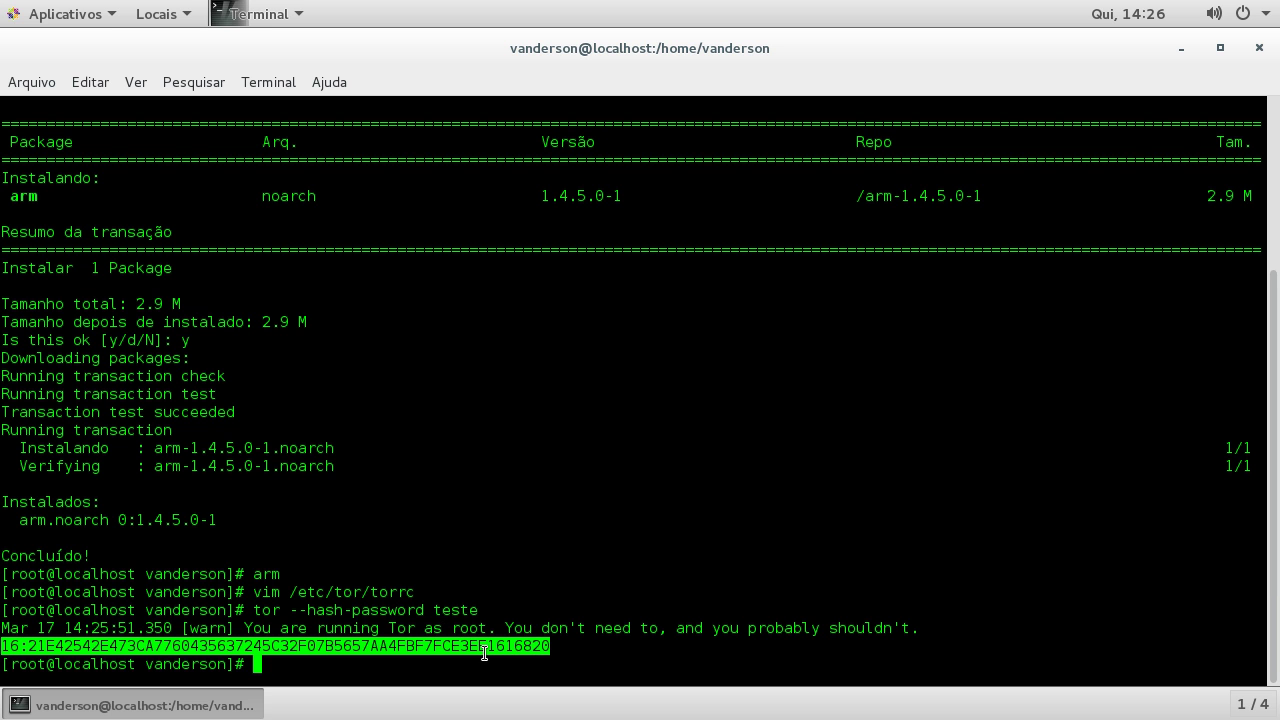
right_click(420, 644)
left_click(471, 491)
key("Up")
key("Up")
Step: Reopen torrc in vim, uncomment HashedControlPassword and delete its old hash
key("Return")
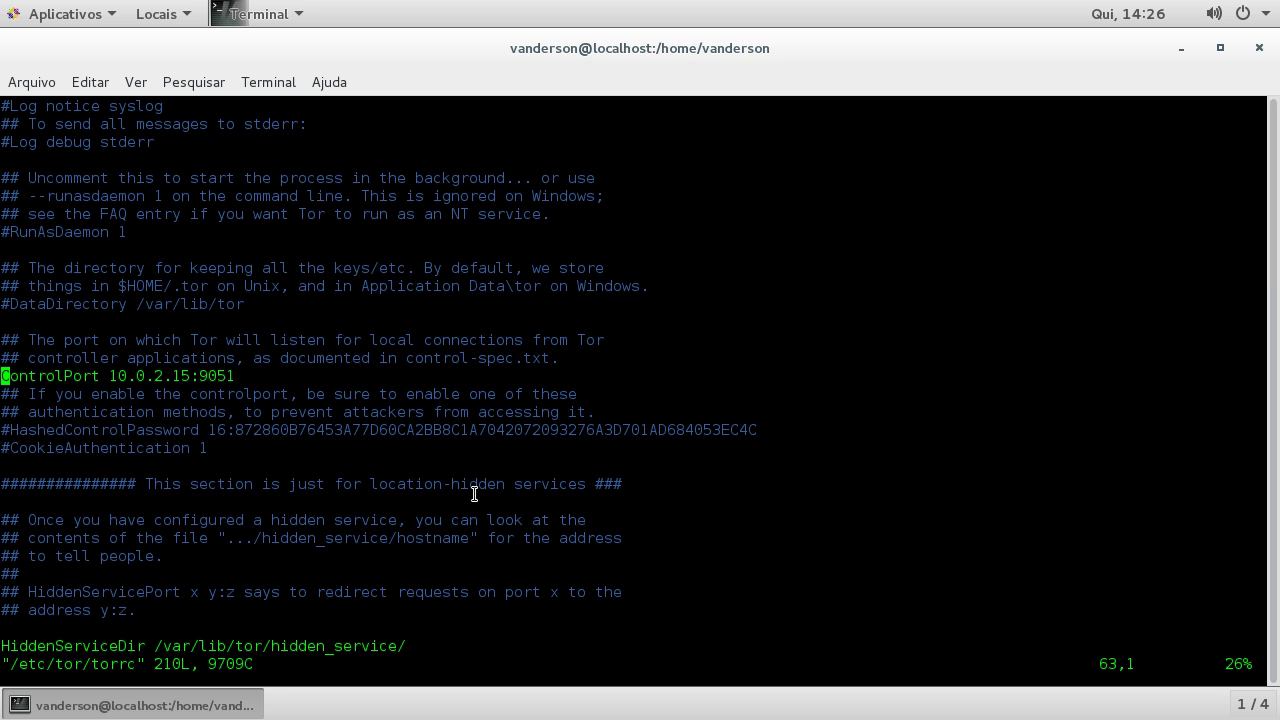
key("Down")
key("Down")
key("Down")
key("i")
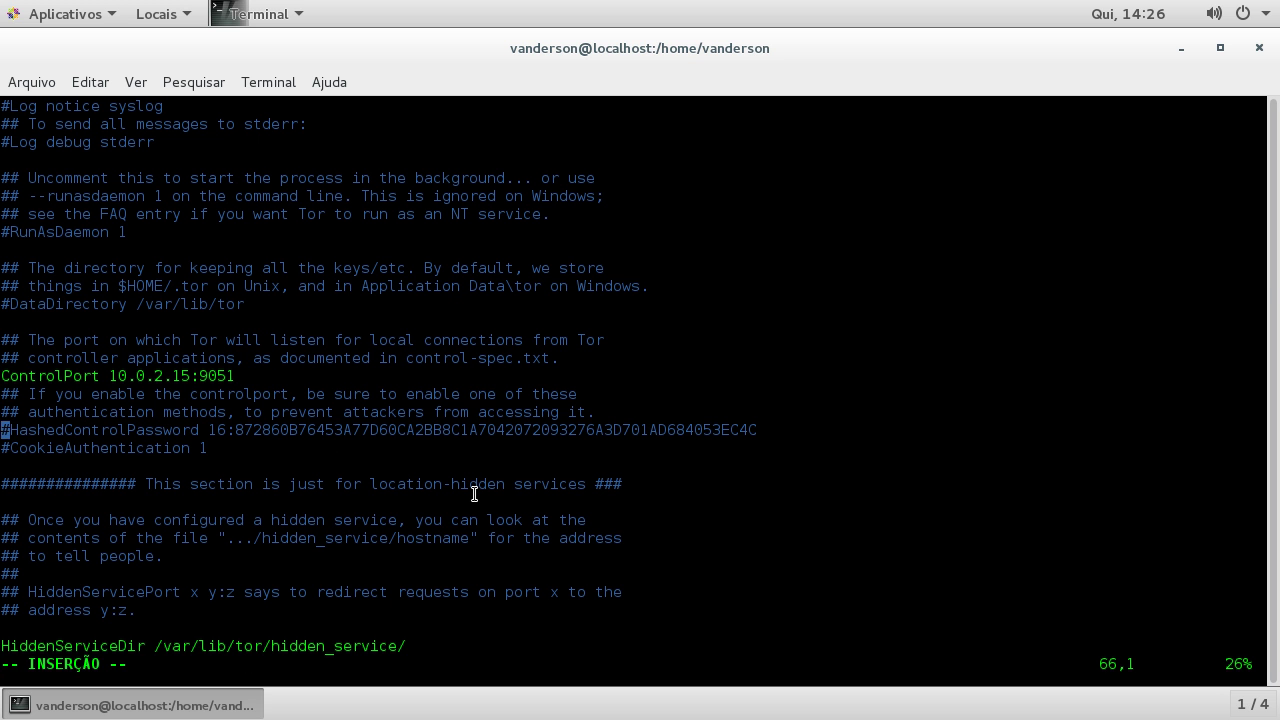
key("Delete")
key("Right")
key("Right")
key("Right")
key("Right")
key("Right")
key("Right")
key("Right")
key("Right")
key("Right")
key("Right")
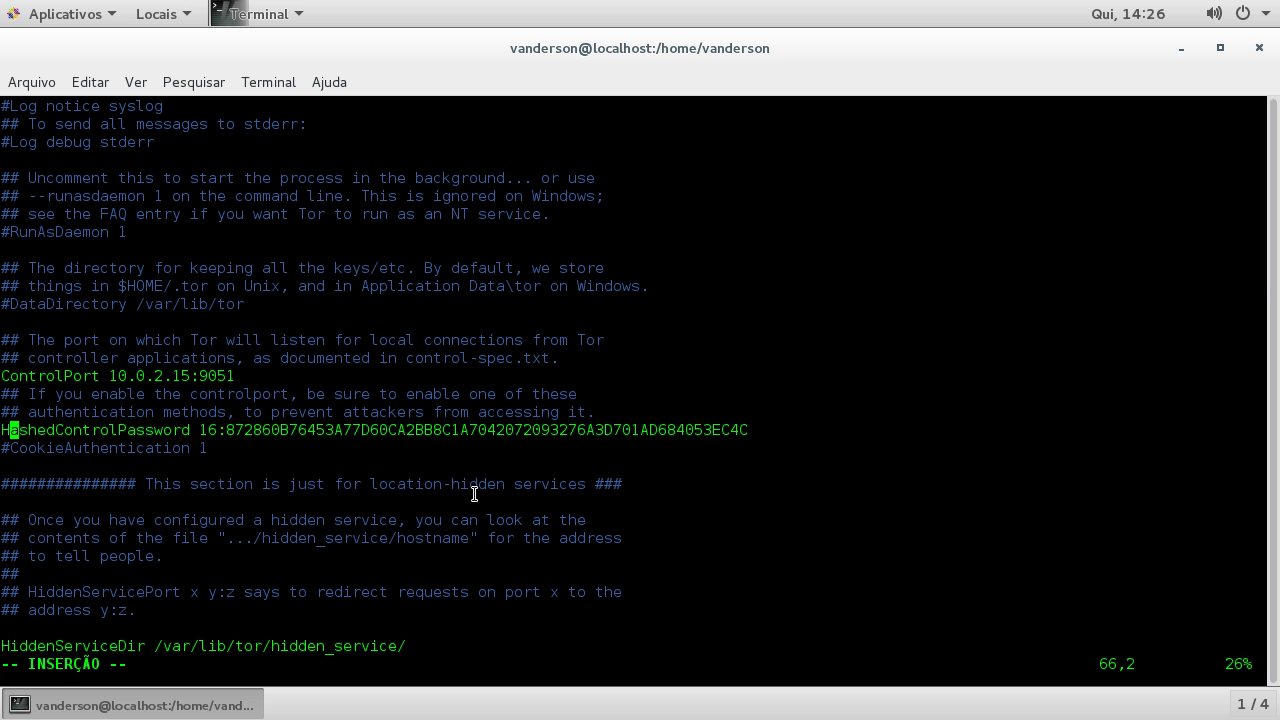
key("Right")
key("Right")
key("Right")
key("Right")
key("Right")
key("Right")
key("Right")
key("Right")
key("Right")
key("Right")
key("Right")
key("Right")
key("Right")
key("Right")
key("Right")
key("Left")
key("Left")
key("Left")
key("Delete")
key("Delete")
key("Delete")
key("Delete")
key("Delete")
key("Delete")
key("Delete")
key("Delete")
key("Delete")
key("Delete")
key("Delete")
key("Delete")
key("Delete")
key("Delete")
key("Delete")
key("Delete")
key("Delete")
key("Delete")
key("Delete")
key("Delete")
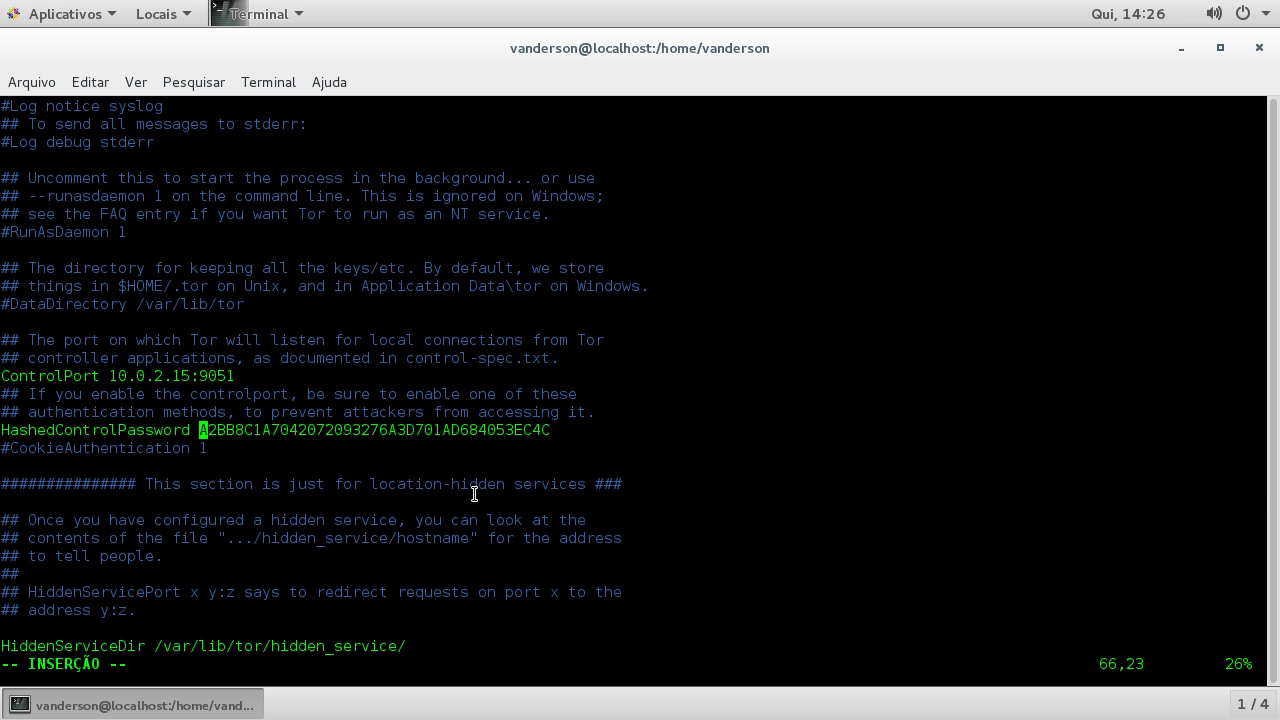
key("Delete")
key("Delete")
key("Delete")
key("Delete")
key("Delete")
key("Delete")
key("Delete")
key("Delete")
key("Delete")
key("Delete")
key("Delete")
key("Delete")
key("Delete")
key("Delete")
key("Delete")
key("Delete")
key("Delete")
key("Delete")
key("Delete")
key("Delete")
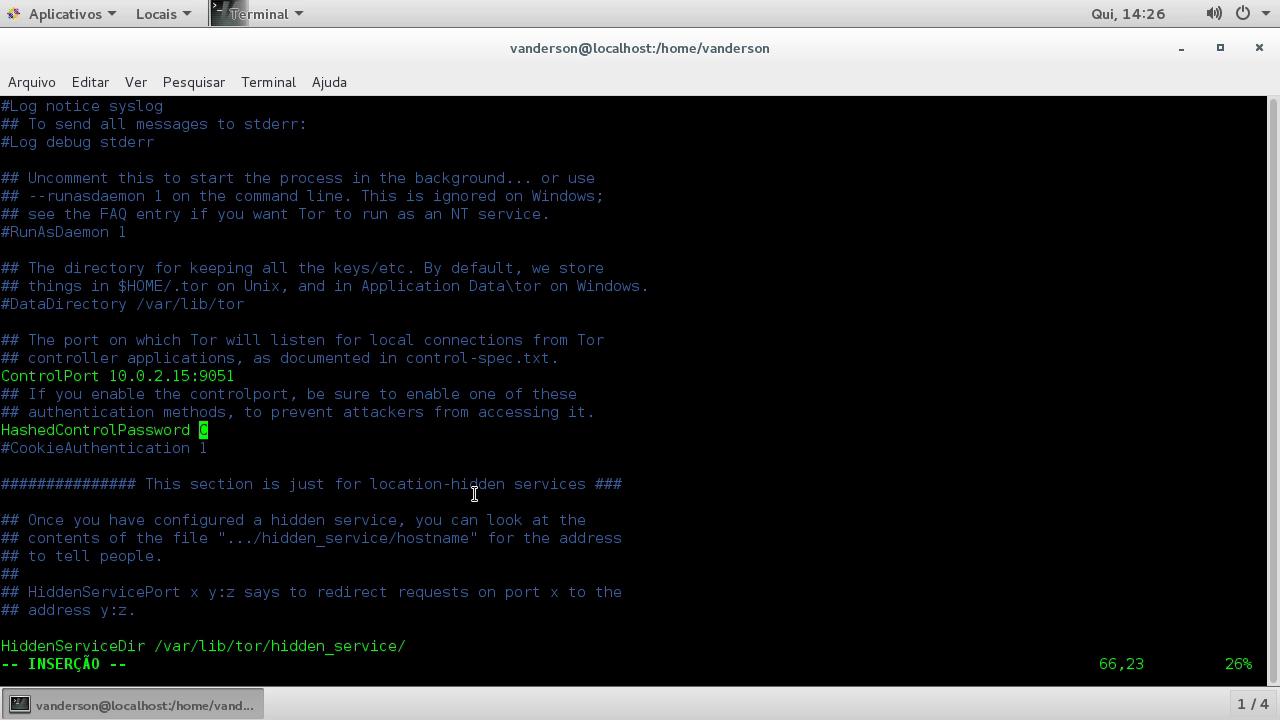
Step: Paste the new hash into the HashedControlPassword line and save torrc with :wq
right_click(469, 426)
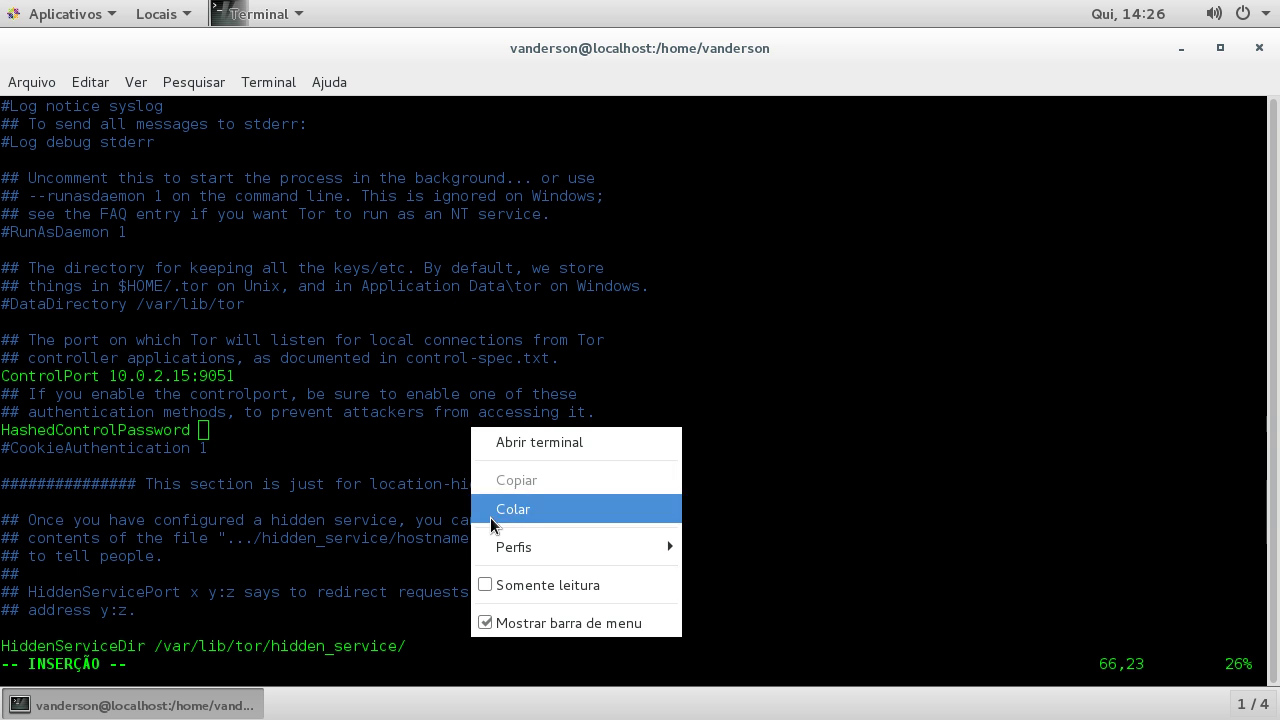
left_click(495, 510)
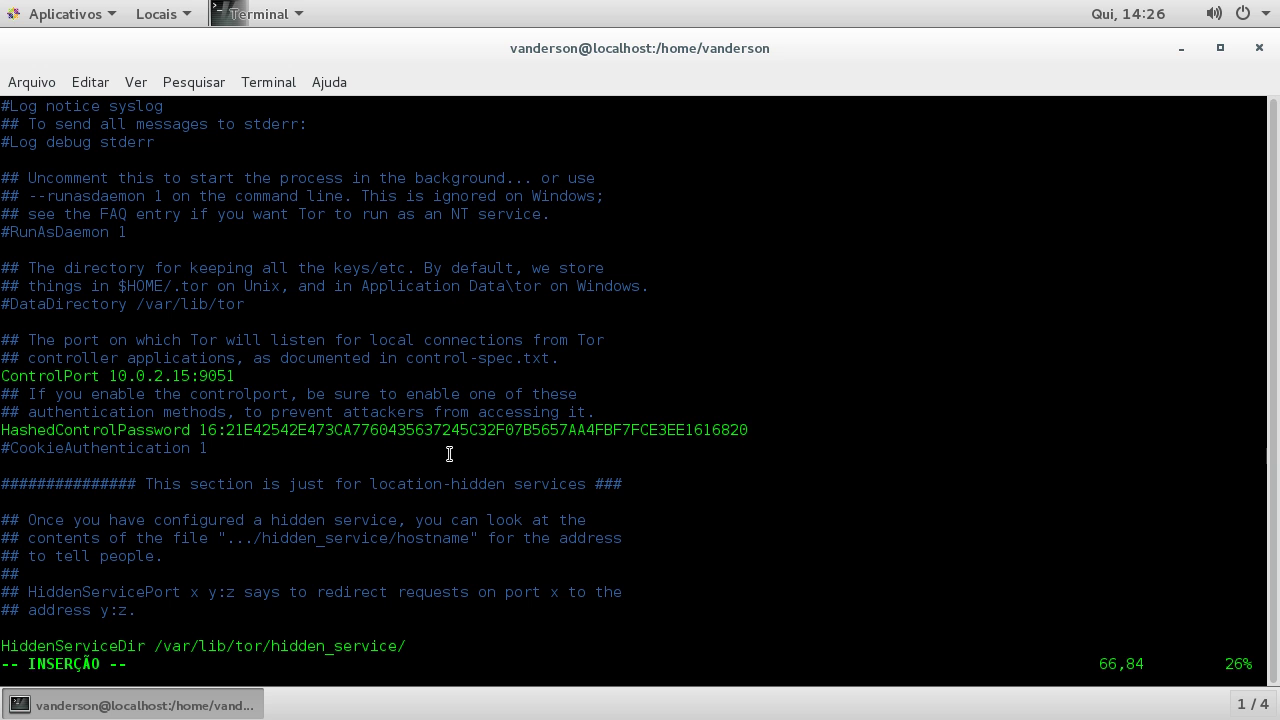
key("Escape")
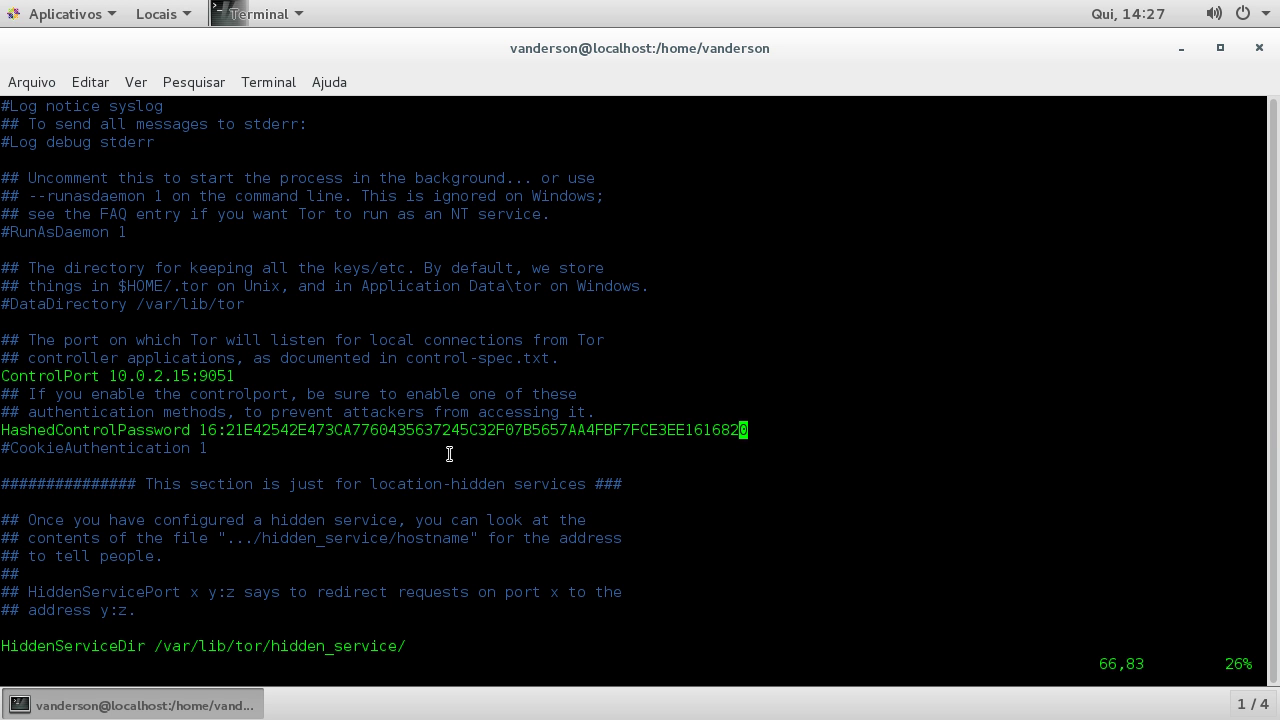
type(":wq")
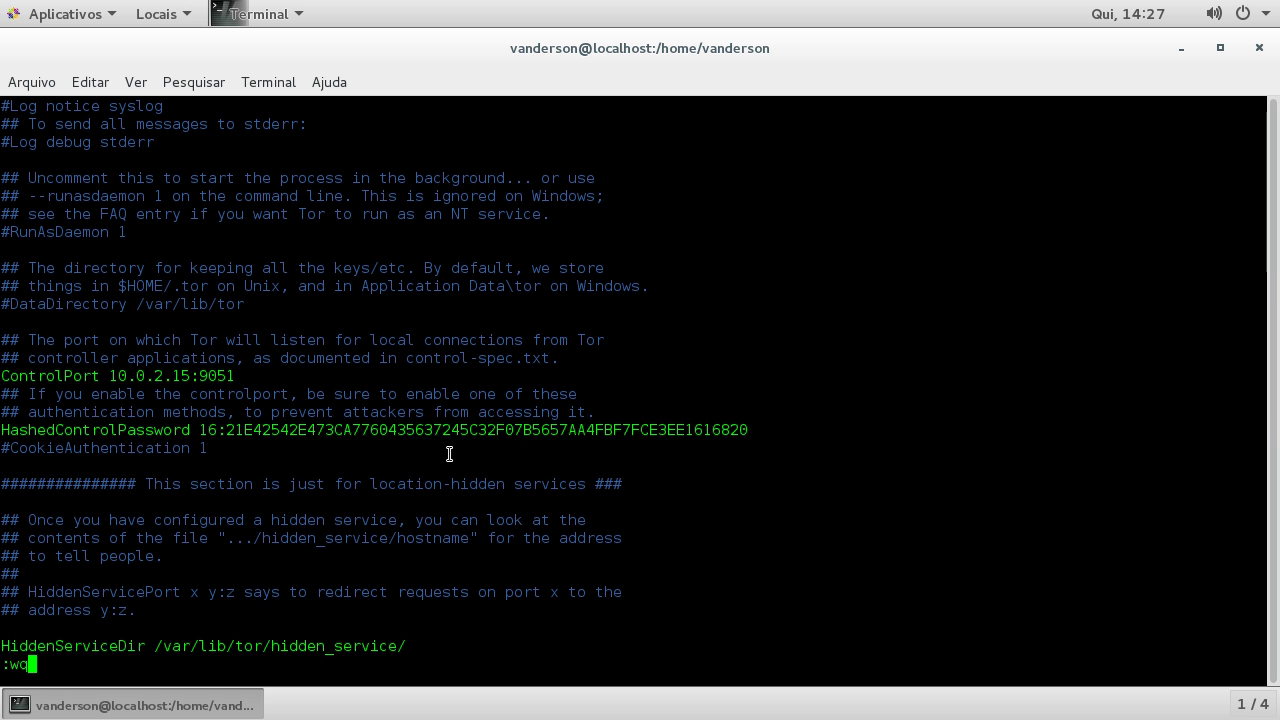
key("Return")
key("Up")
key("Up")
key("Down")
key("Up")
key("Up")
key("Up")
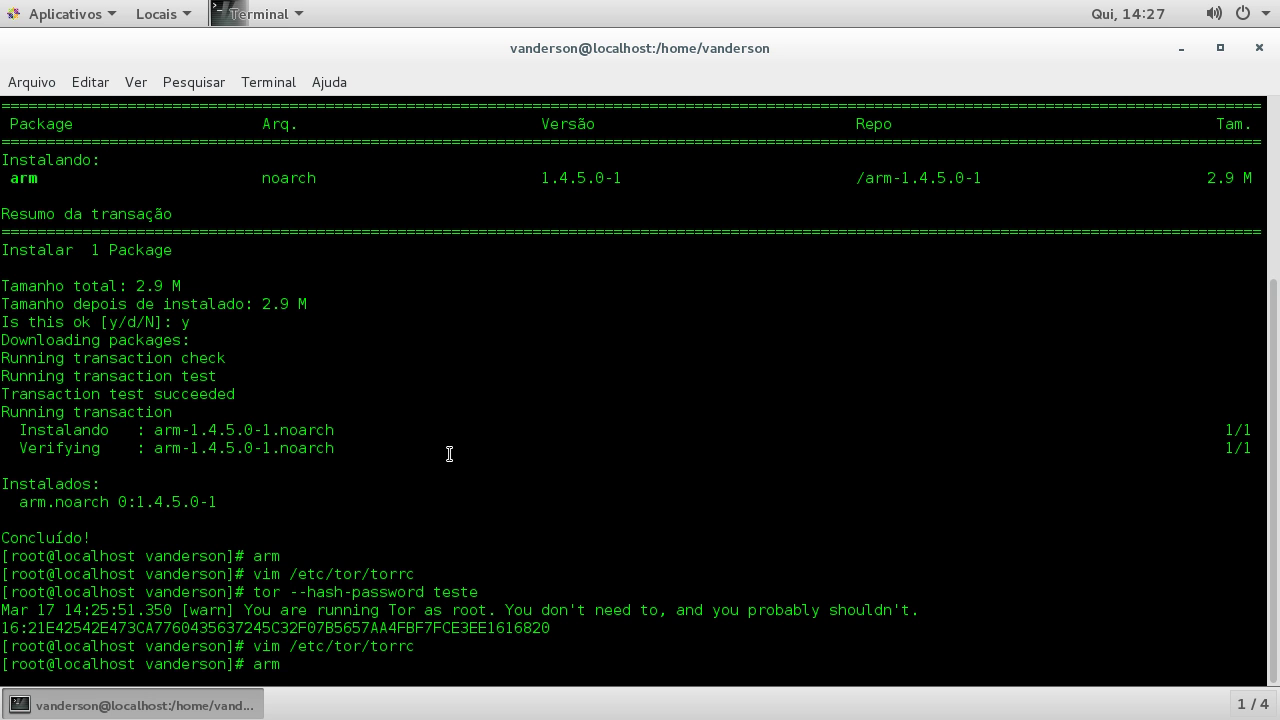
Step: Run arm -i 10.0.2.15:9051 against the new control port address
type("-i")
type("10.0.2.15:")
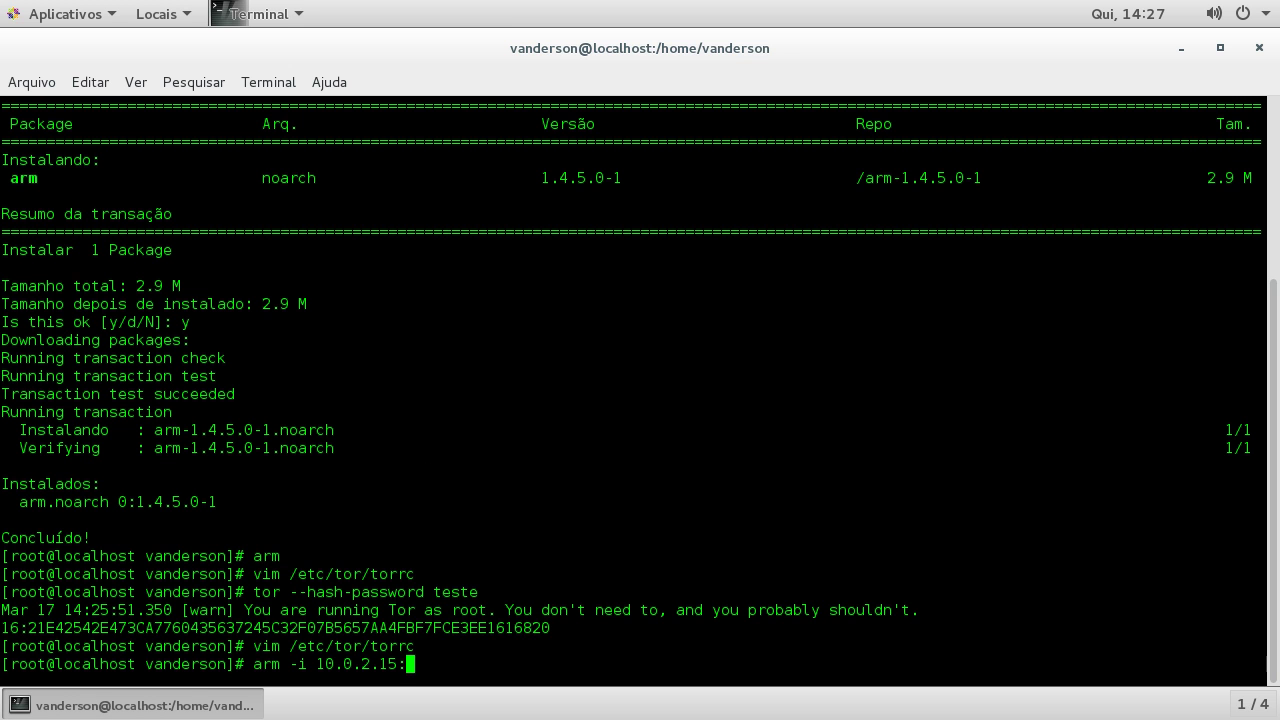
key("alt+Tab")
key("alt+Tab")
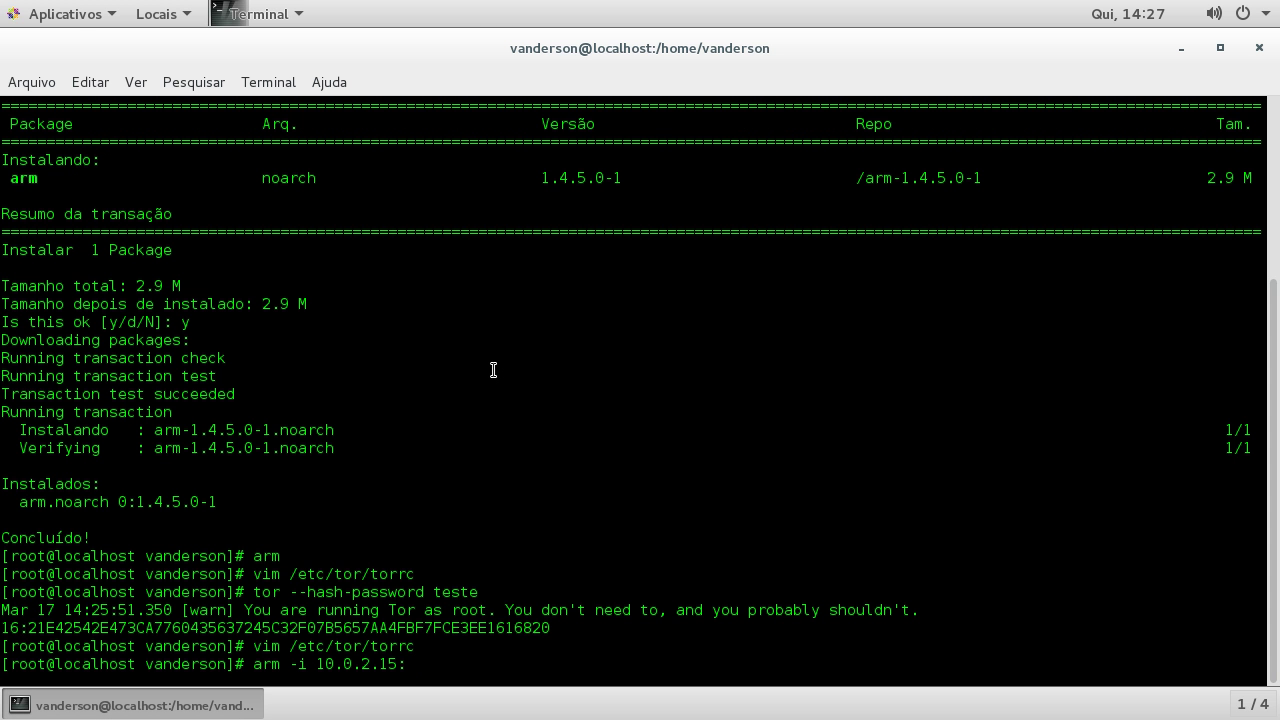
type("9051")
key("Return")
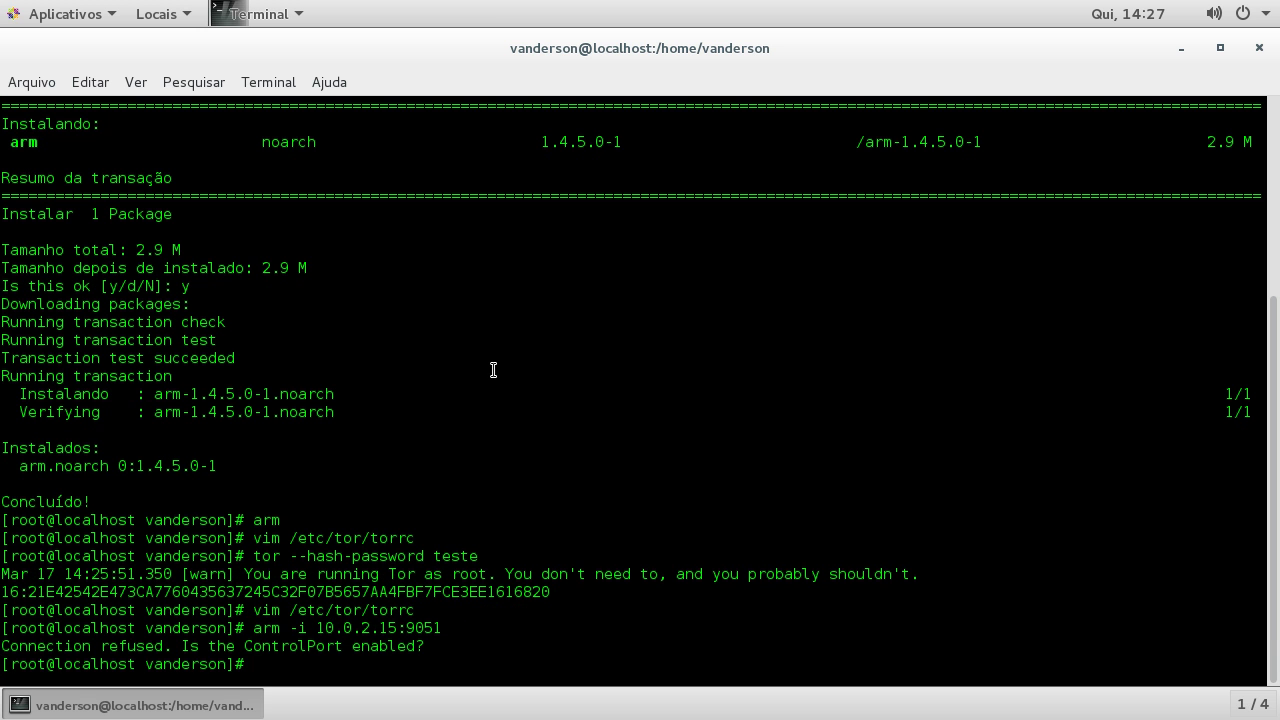
Step: Retry arm with an edited port number, quit it, and restart Tor with service tor restart
key("Up")
key("Left")
key("Left")
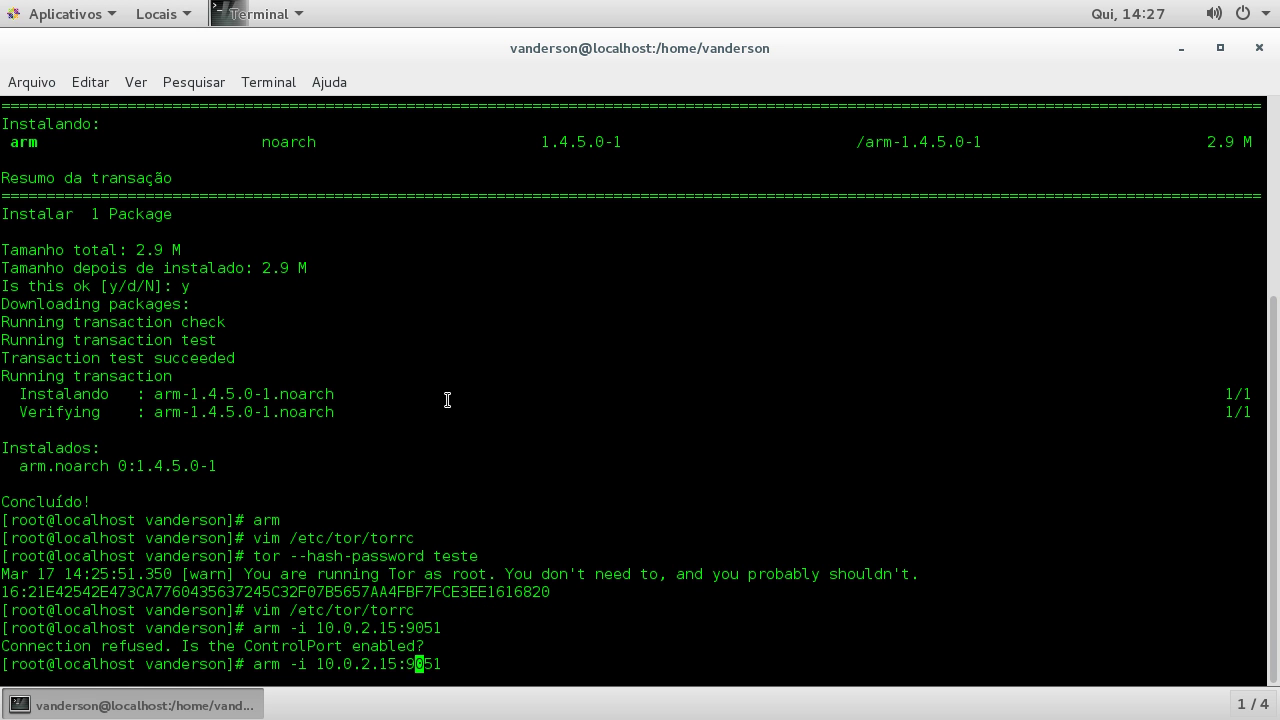
key("Right")
key("Right")
key("BackSpace")
type("0")
key("Return")
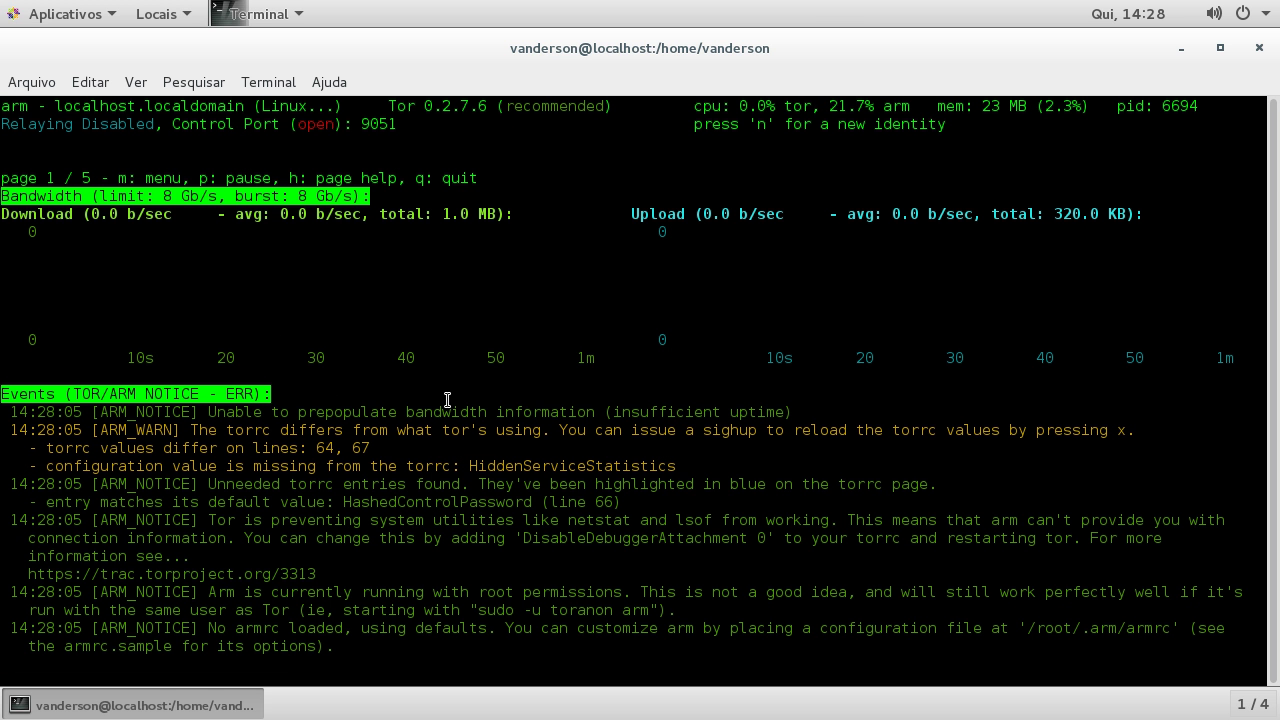
key("q")
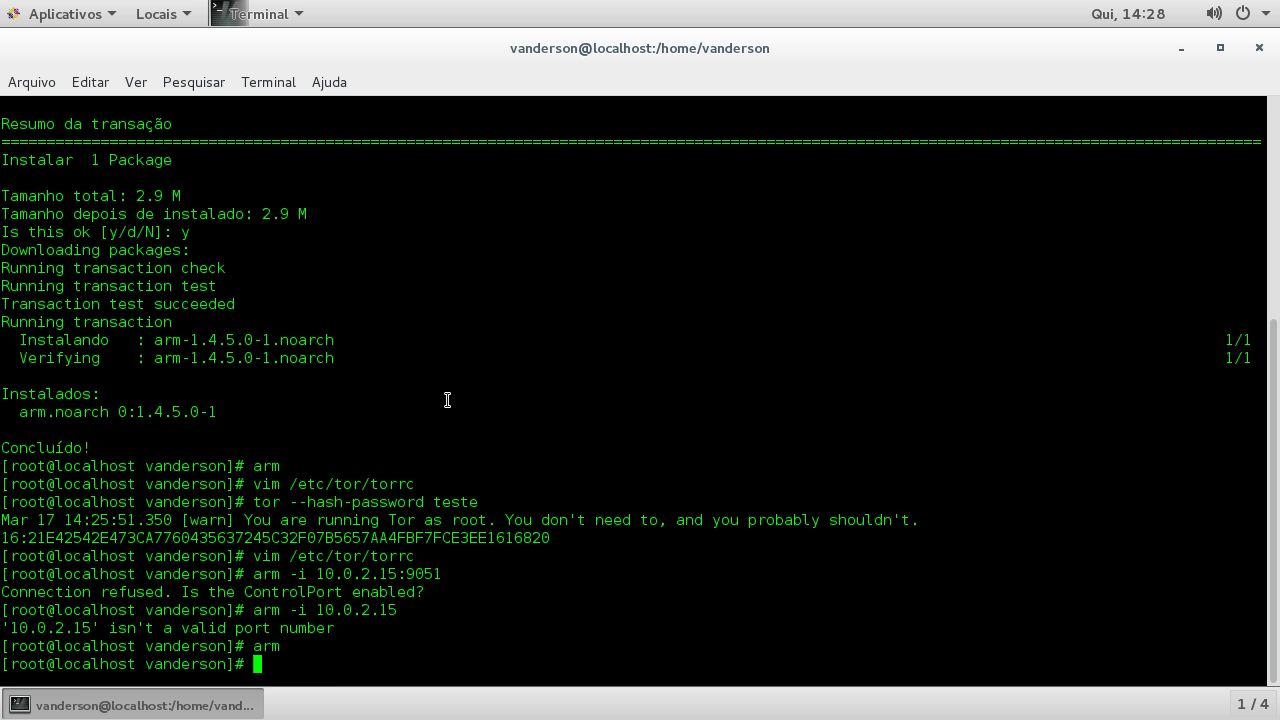
type("service tor restart")
key("Return")
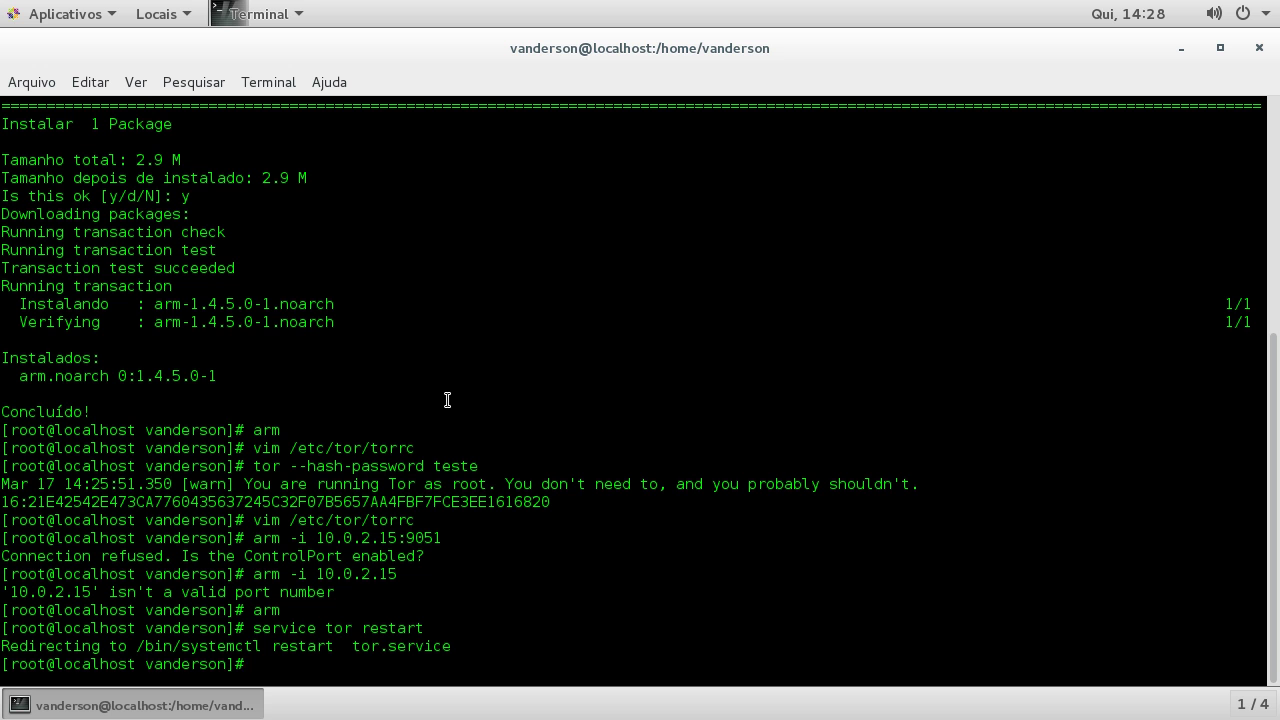
Step: Connect arm to 10.0.2.15:9051 with the controller password, browse its monitor pages, then quit
key("Up")
key("Up")
key("Up")
key("Up")
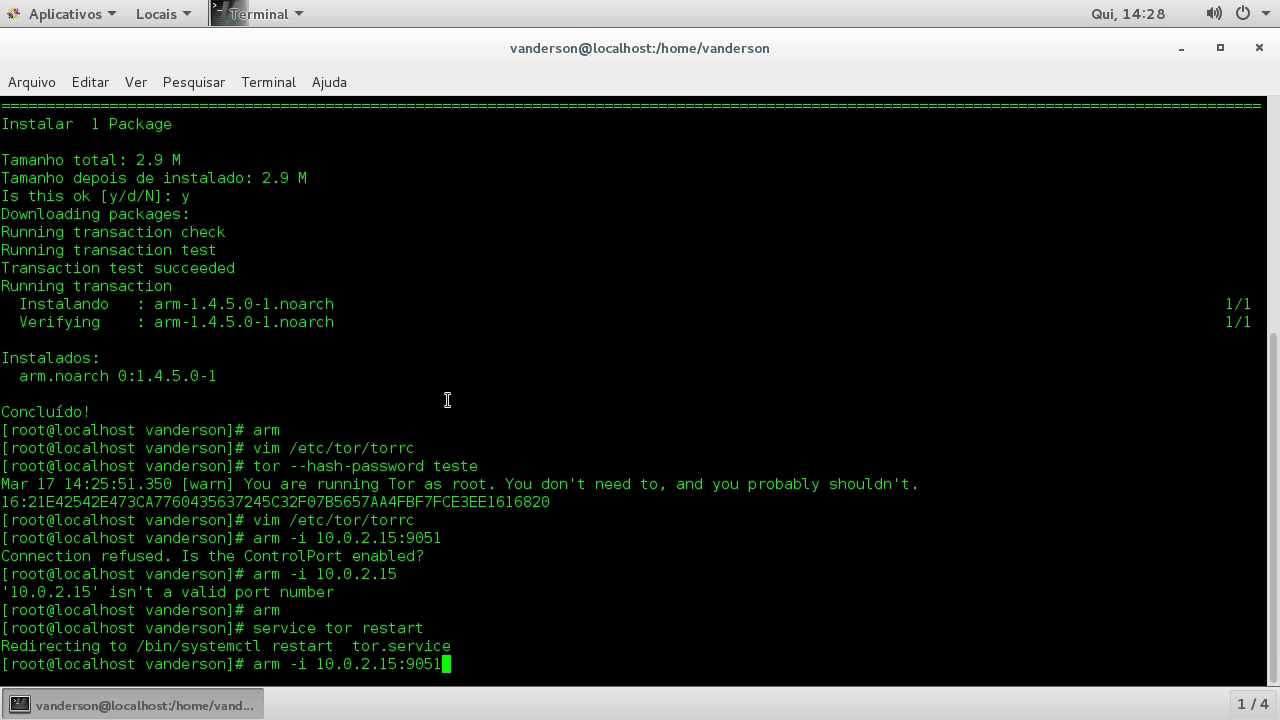
key("Return")
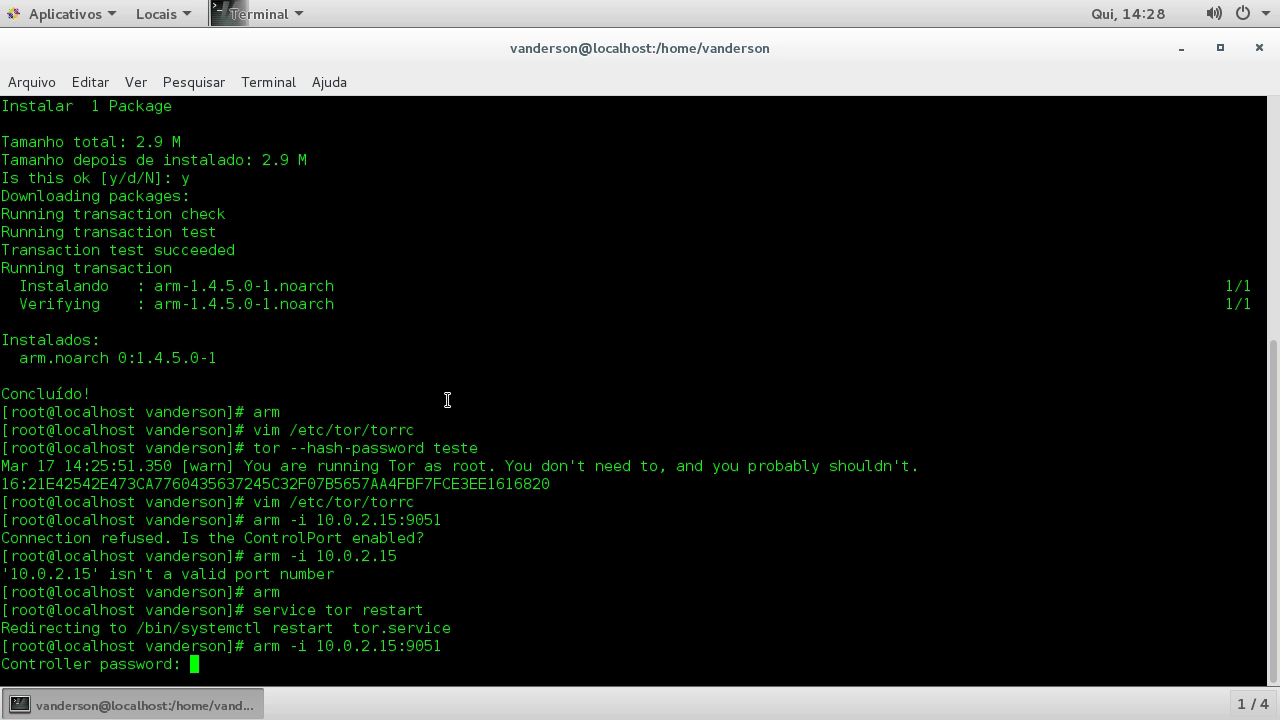
key("Return")
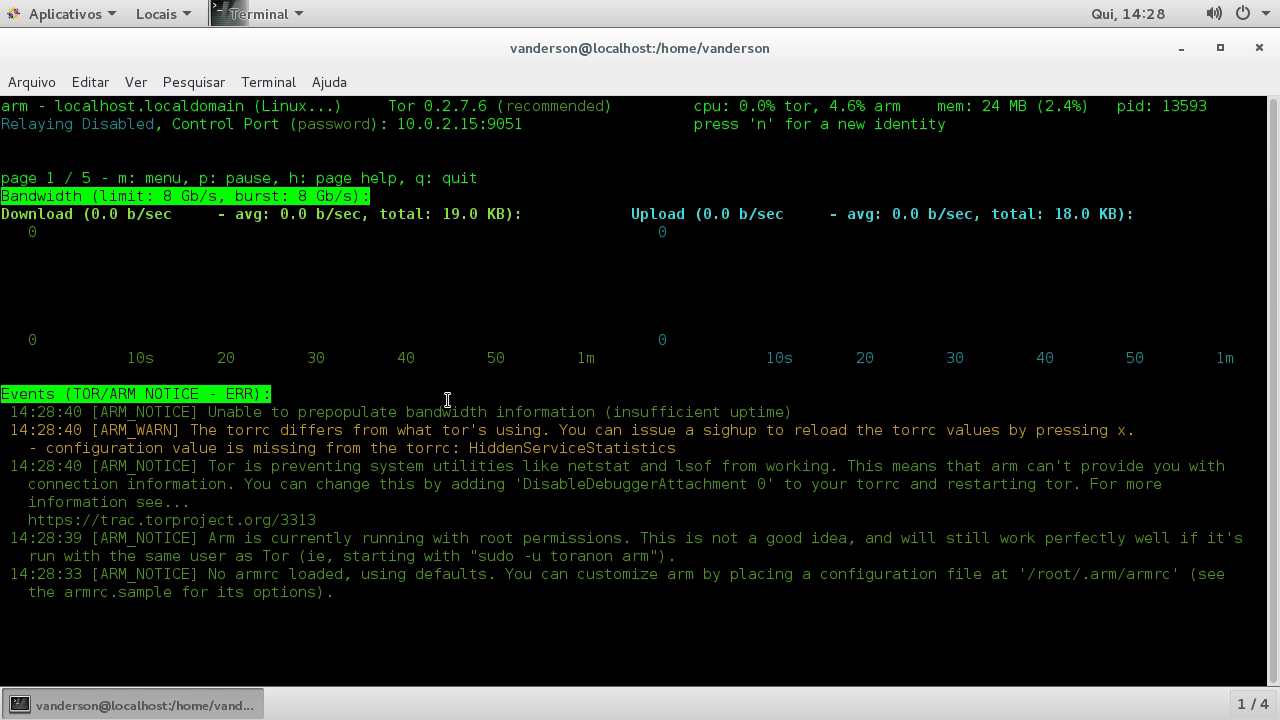
key("Right")
key("Right")
key("Right")
key("Right")
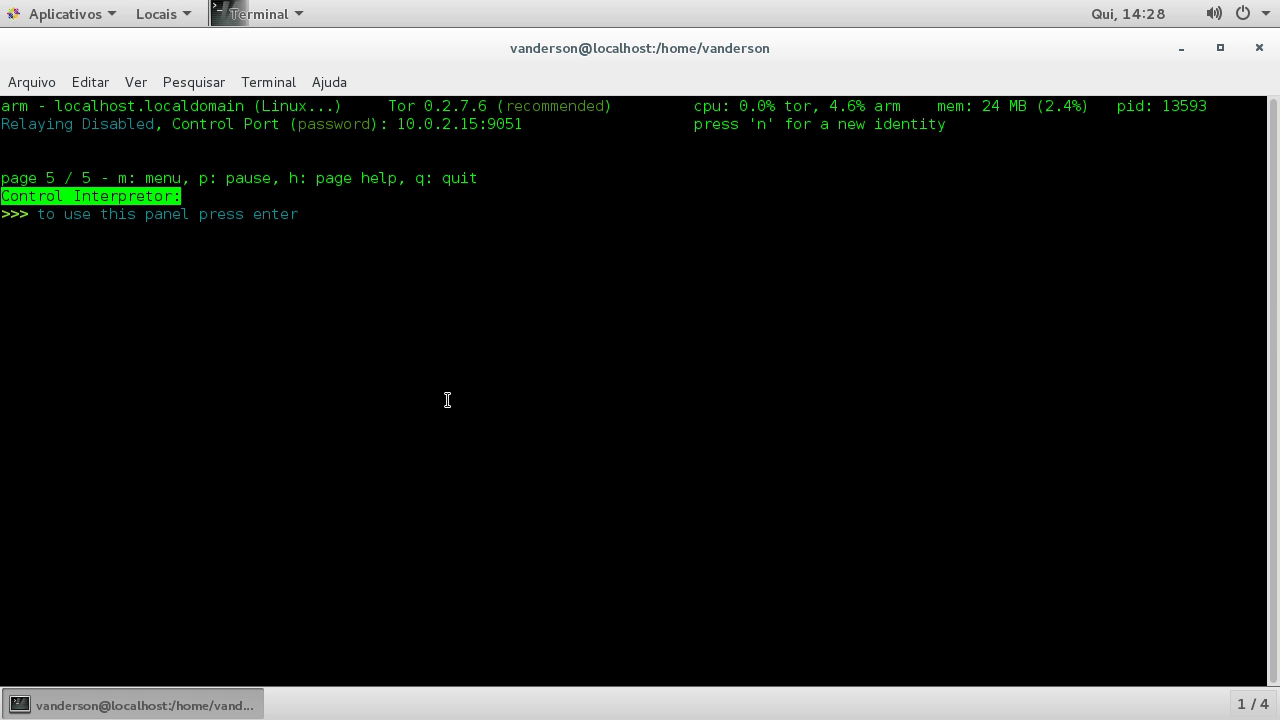
key("Right")
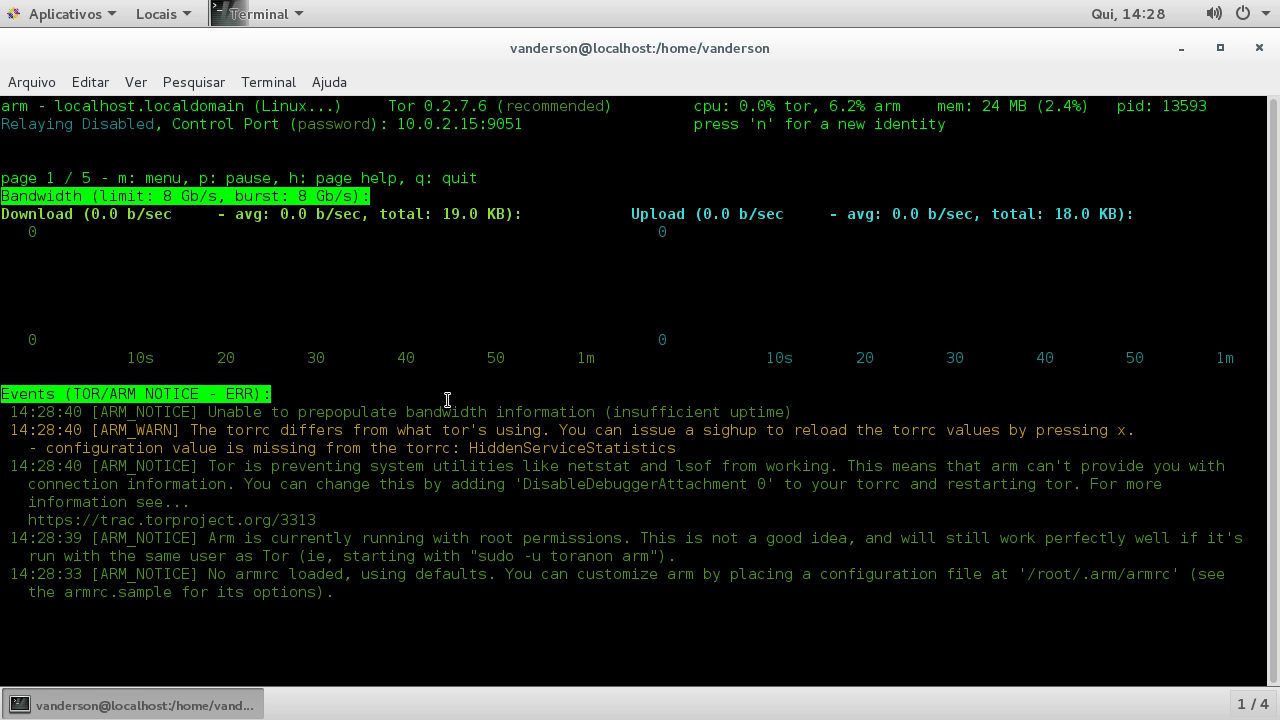
key("q")
key("q")
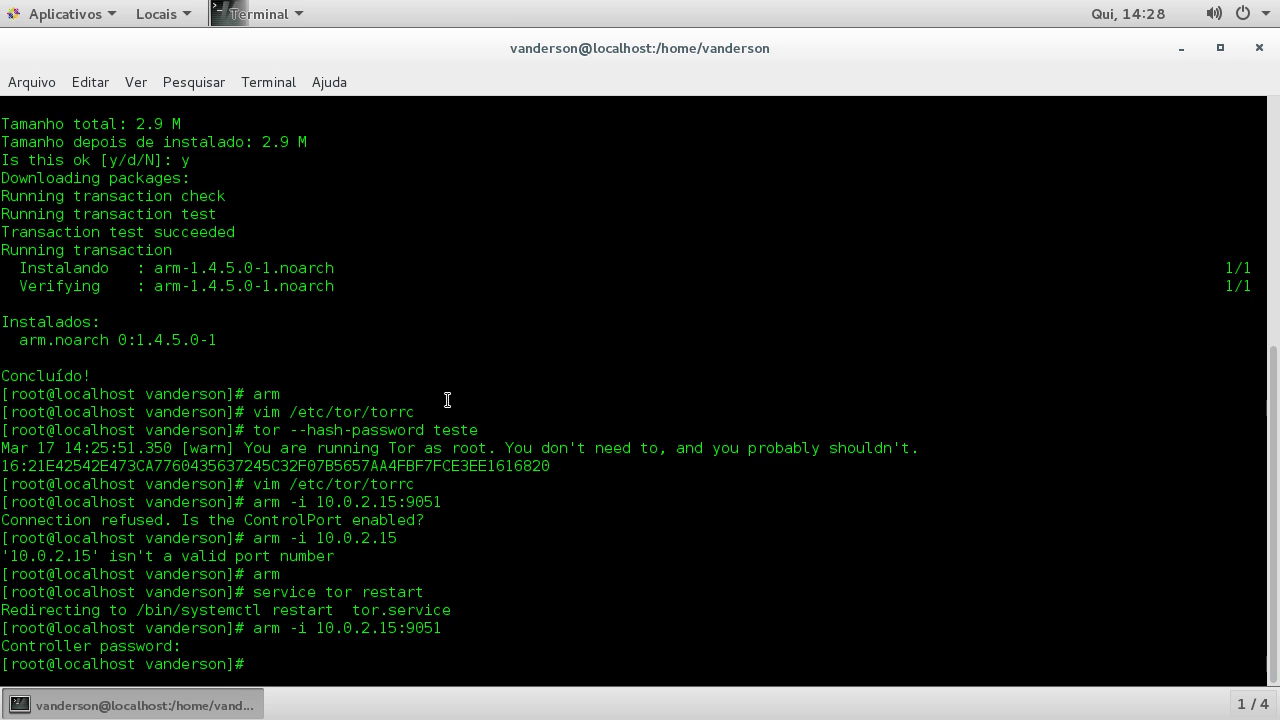
Step: Exit the root shell and close the GNOME Terminal window
key("alt+Tab")
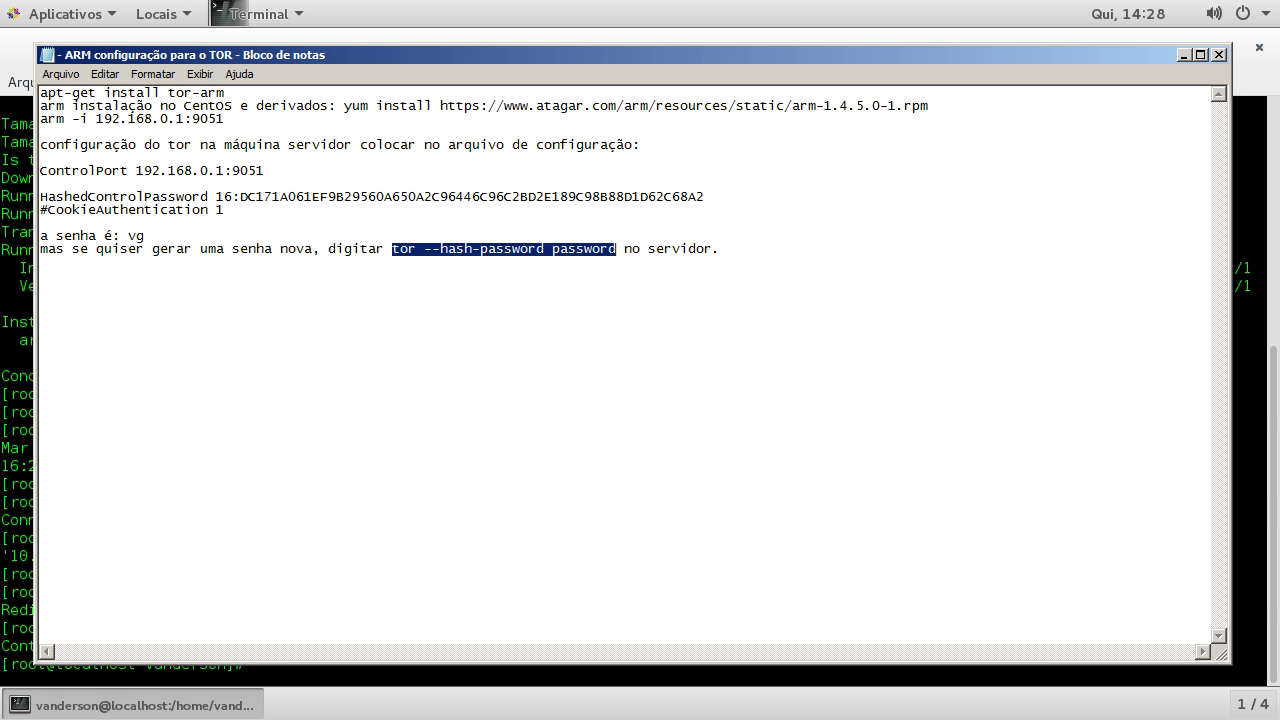
key("alt+Tab")
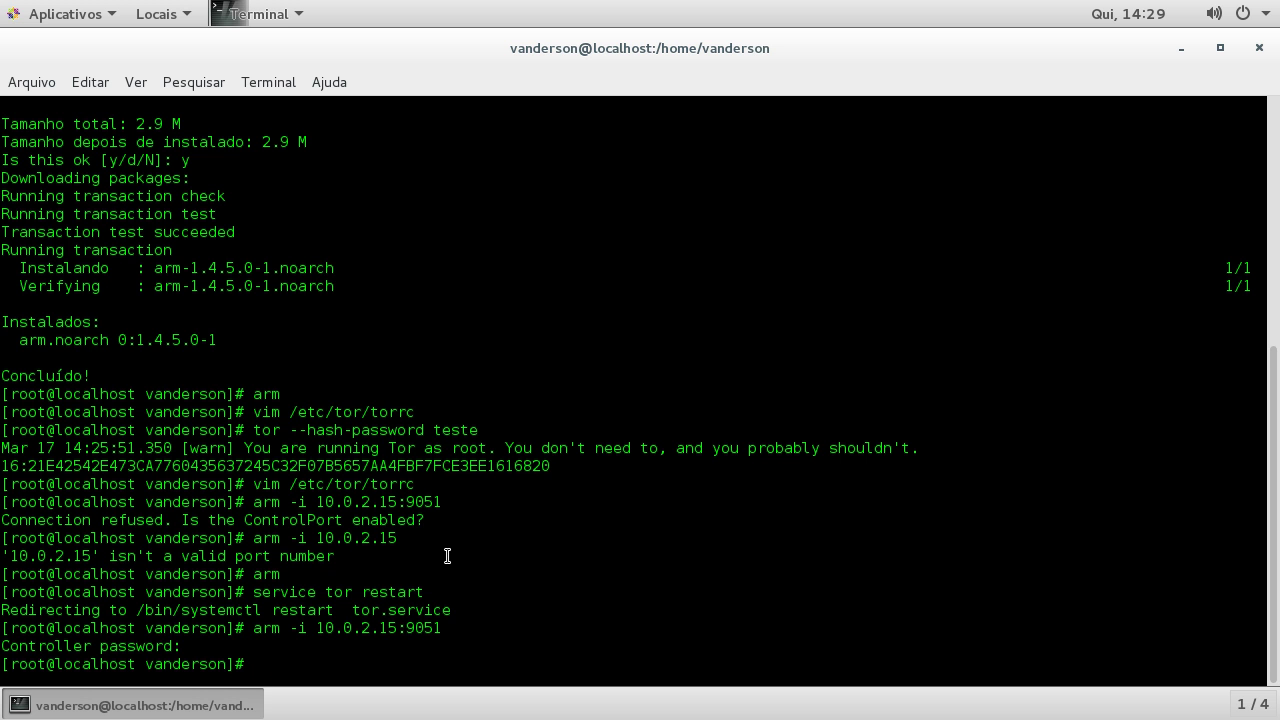
type("exit")
key("Return")
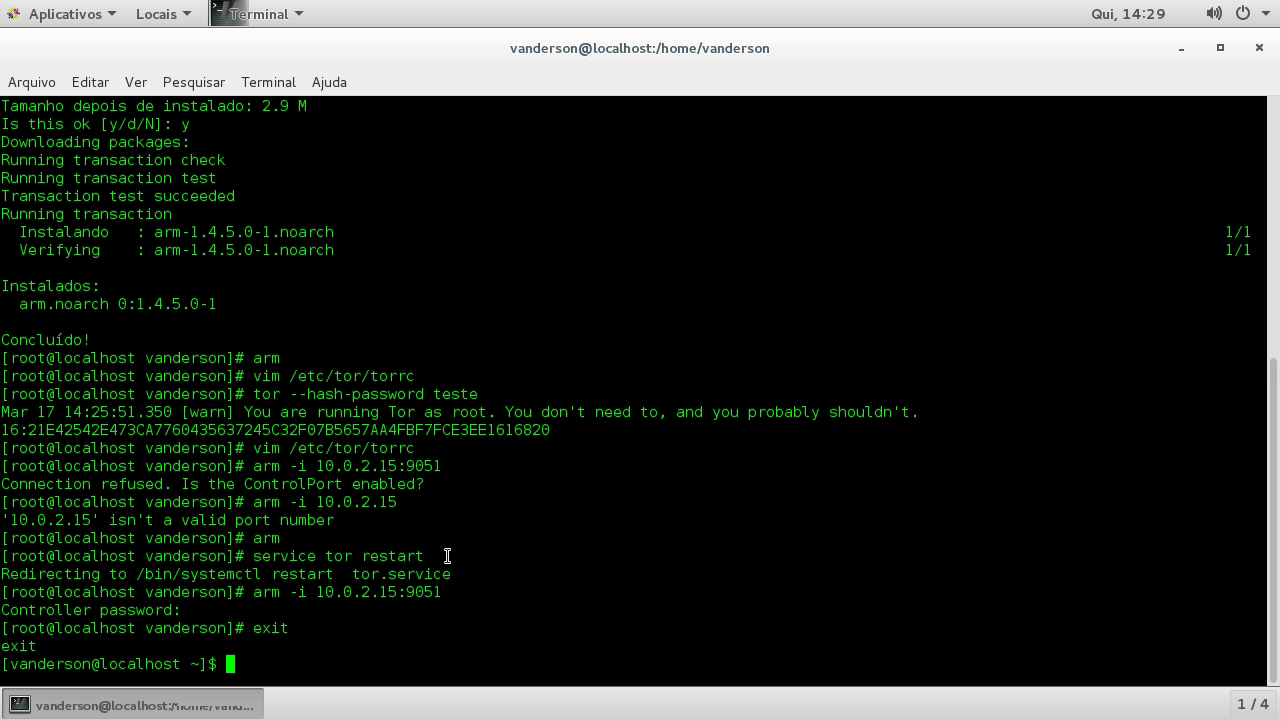
left_click(1259, 47)
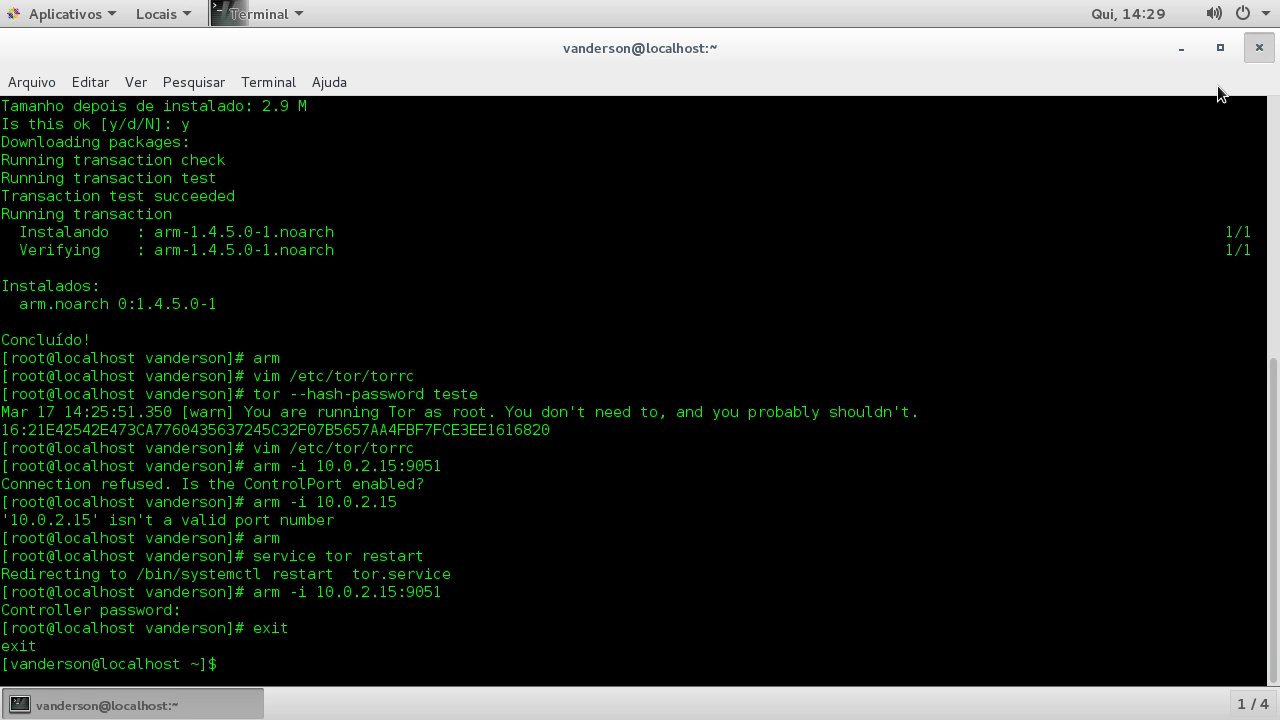